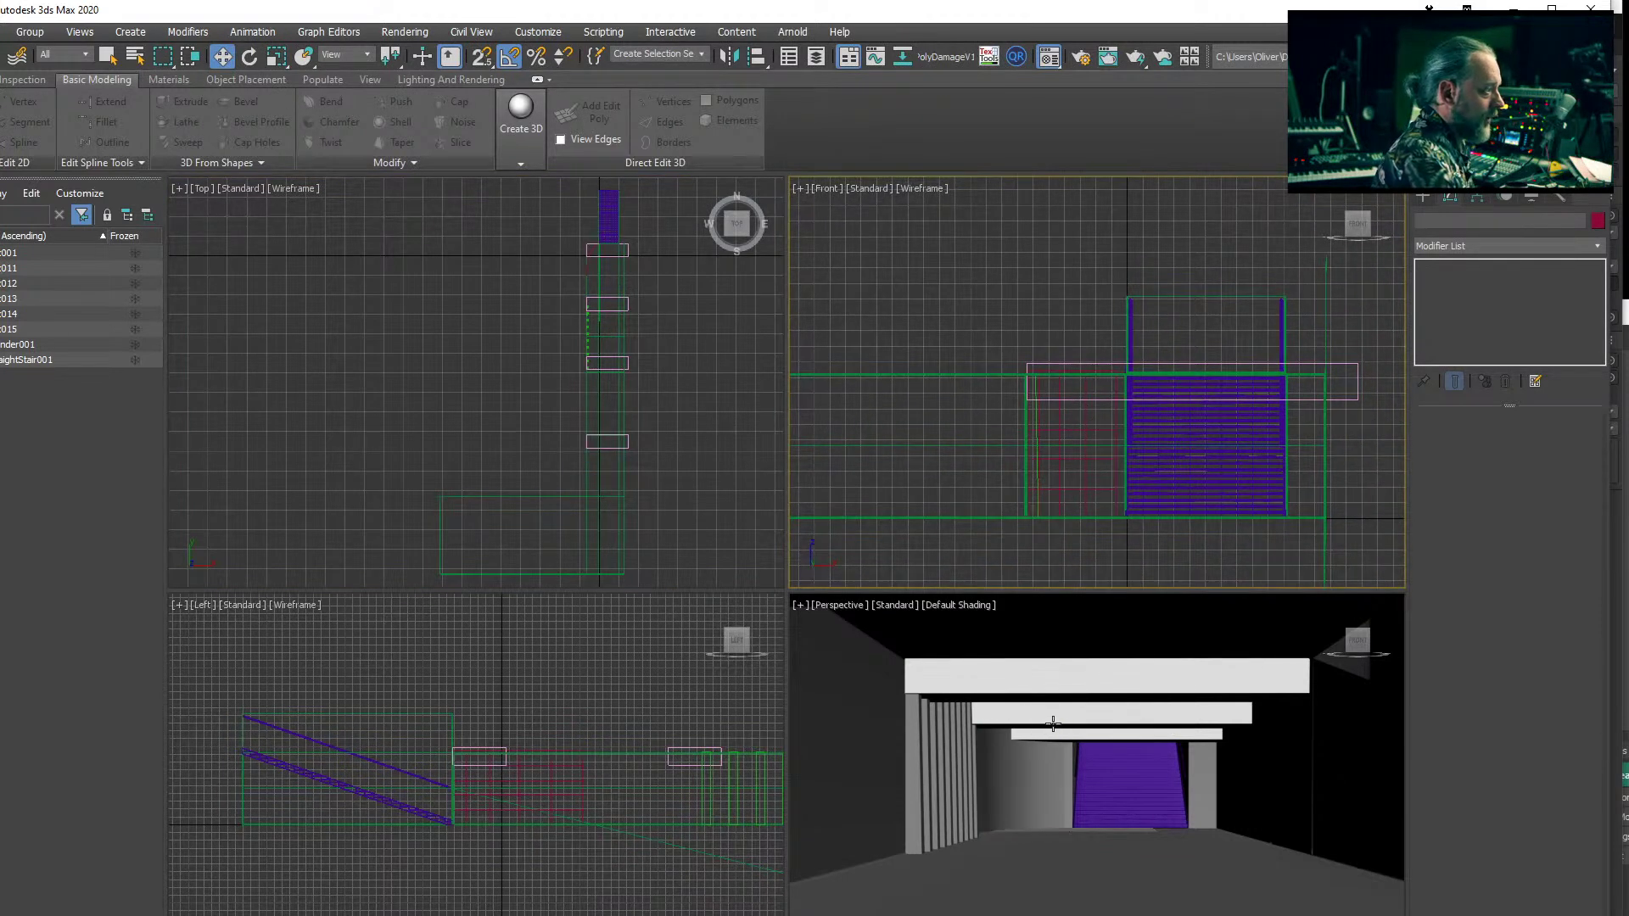
# - Examine the metro station model's corridor, ceiling beams and staircase in the Perspective and Front views
pyautogui.moveTo(1107, 837); pyautogui.dragTo(1046, 802, button='middle')
pyautogui.scroll(5, 1095, 810)
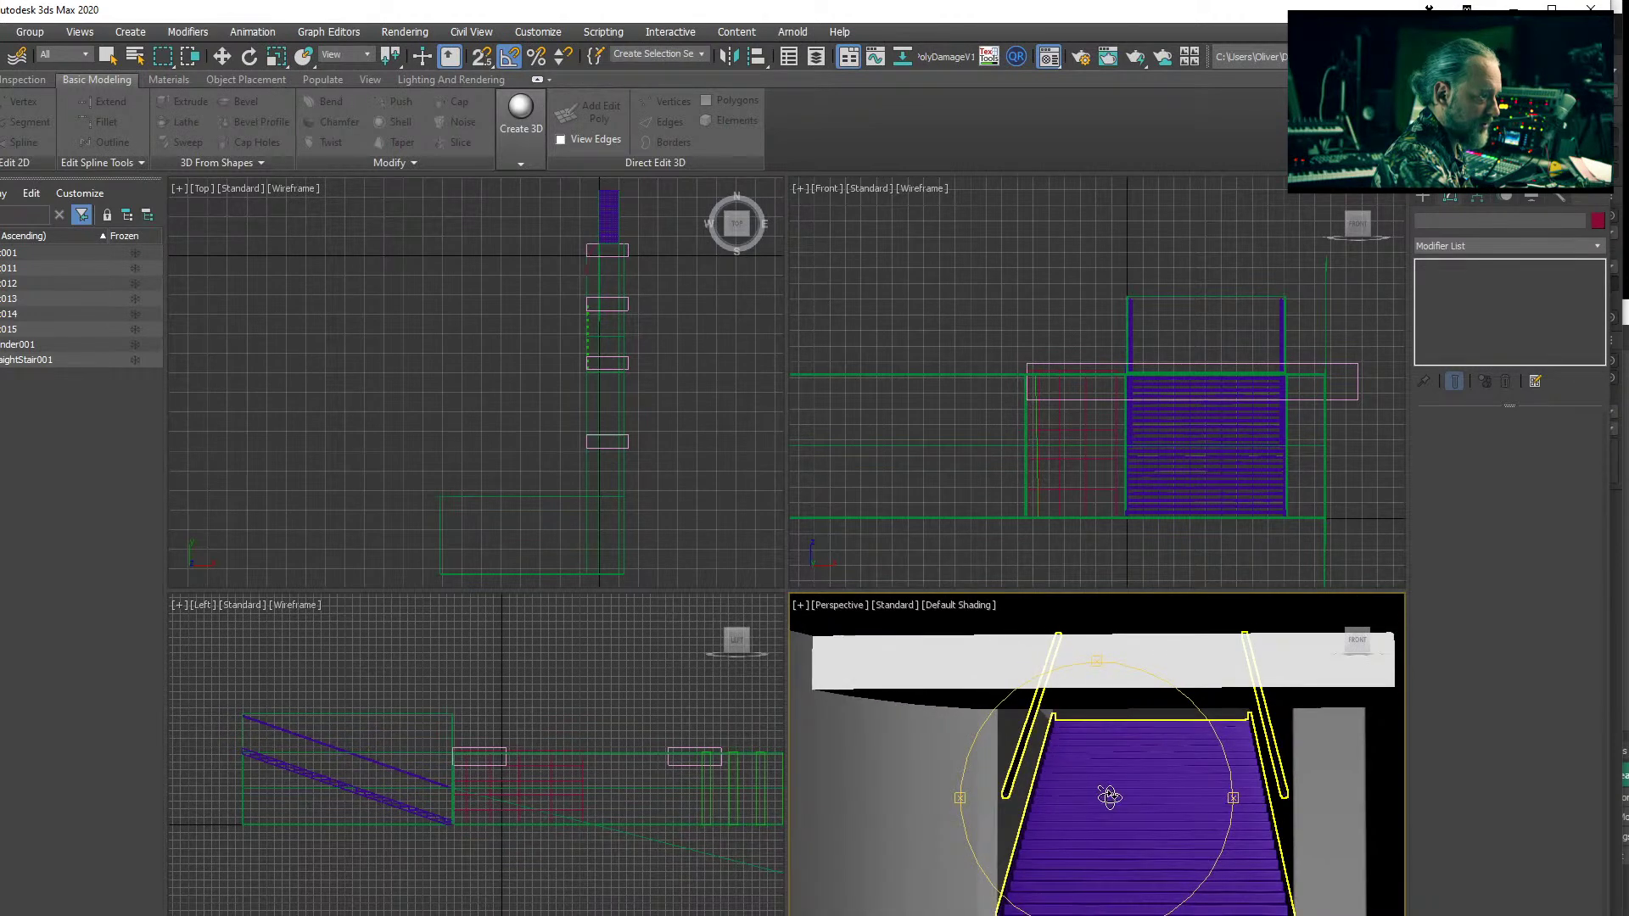
pyautogui.scroll(-3, 1104, 794)
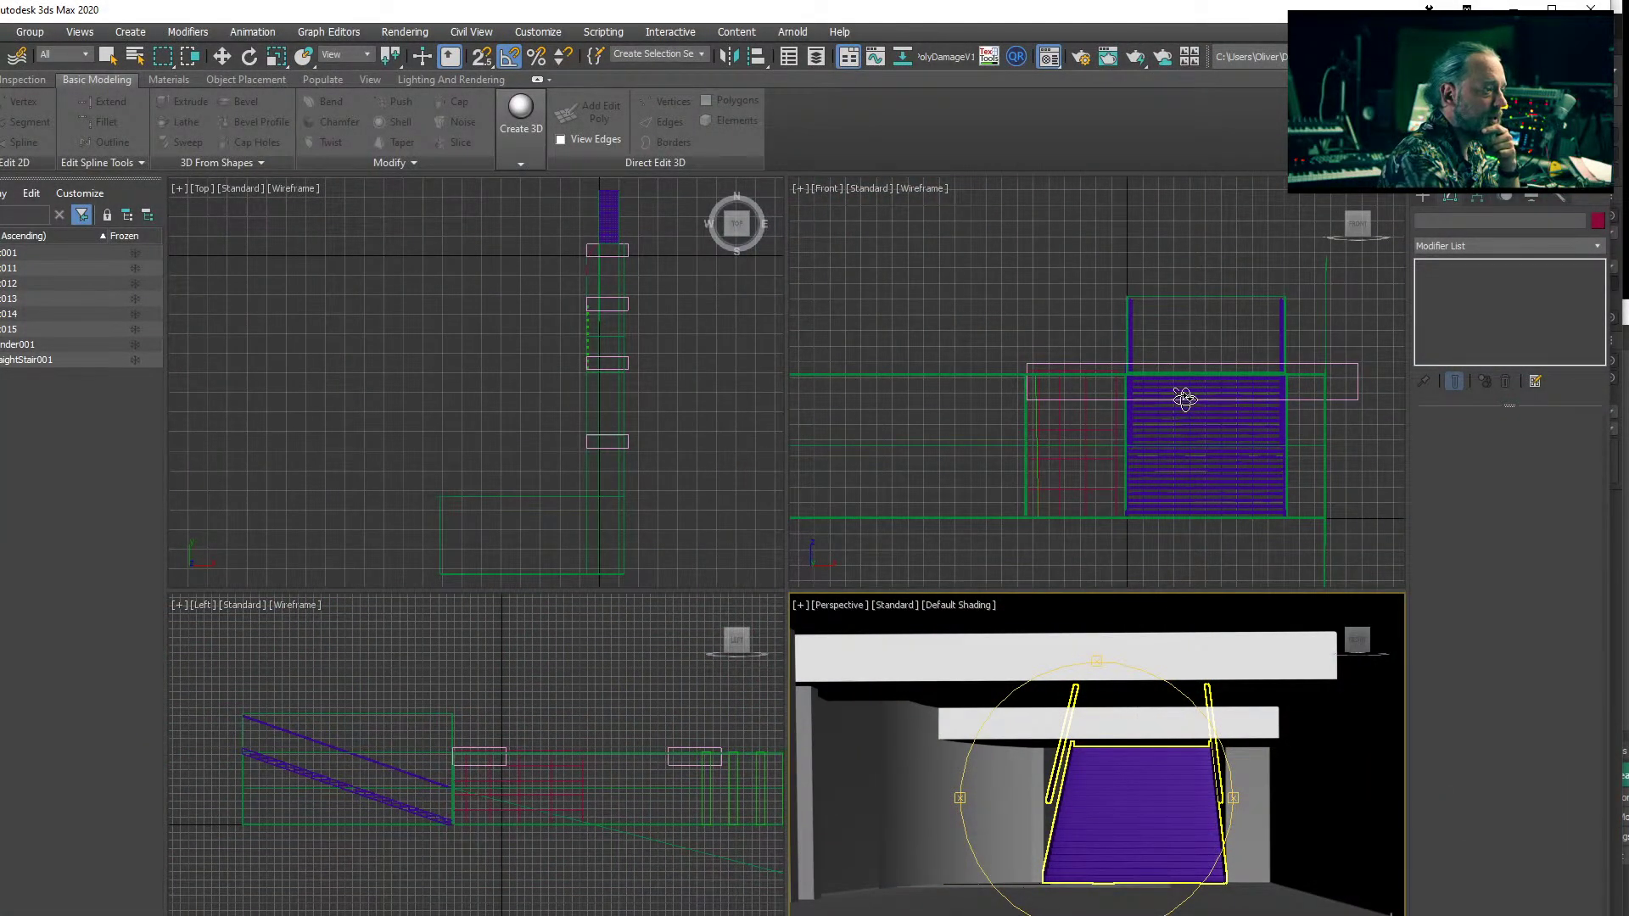
pyautogui.keyDown('alt'); pyautogui.moveTo(1196, 443); pyautogui.dragTo(1126, 405, button='middle'); pyautogui.keyUp('alt')
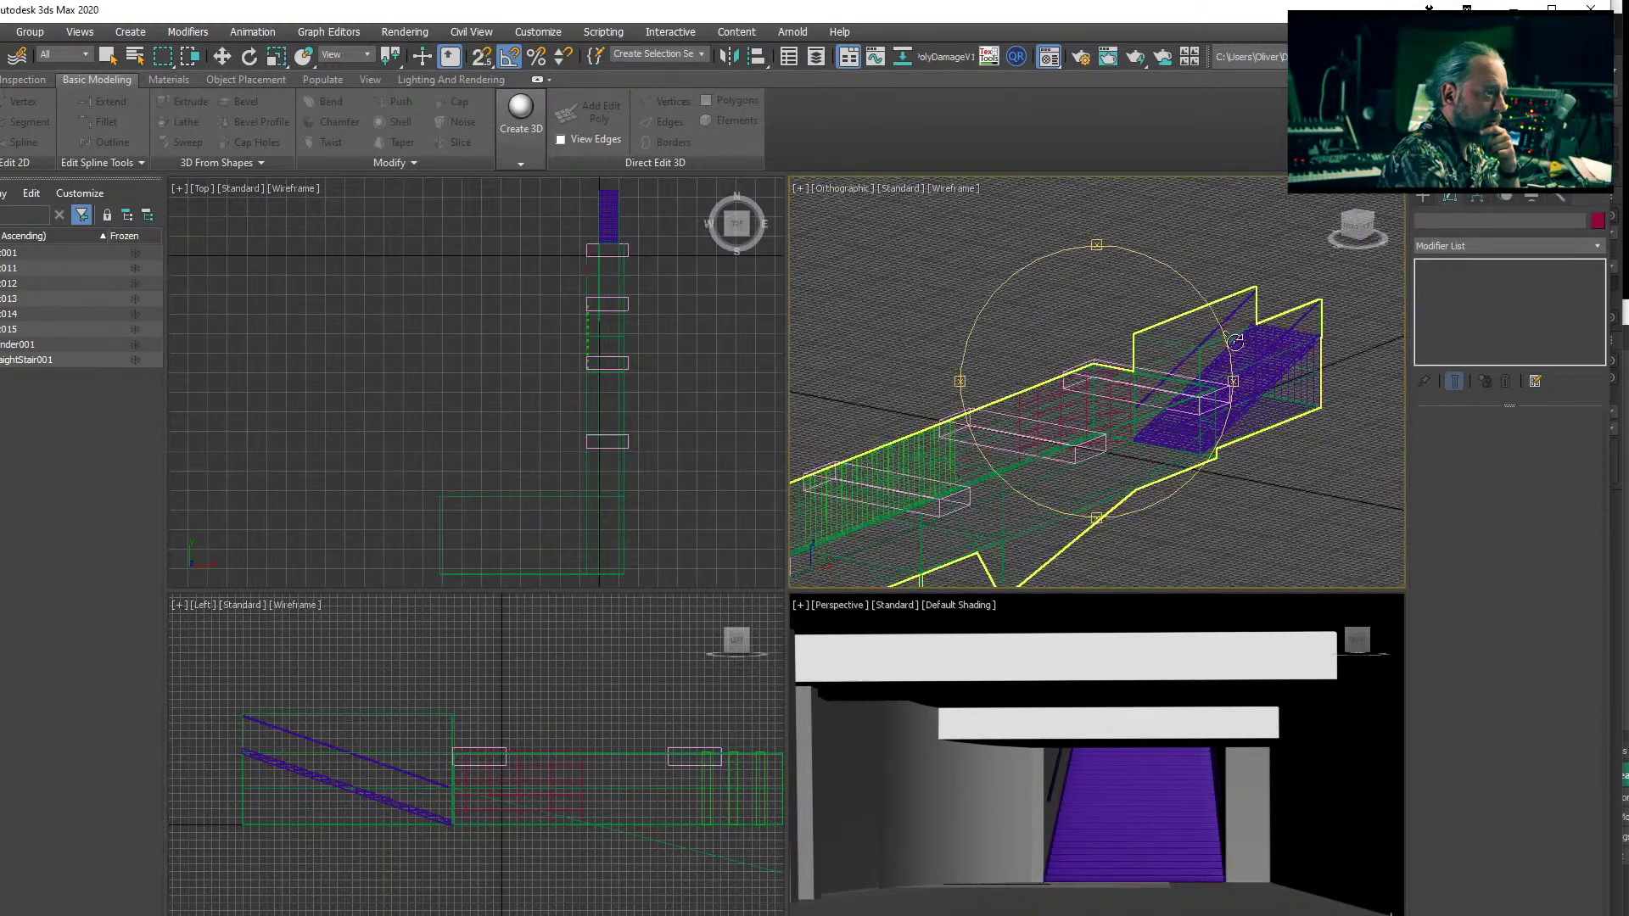
pyautogui.keyDown('alt'); pyautogui.moveTo(1001, 489); pyautogui.dragTo(1234, 392, button='middle'); pyautogui.keyUp('alt')
pyautogui.moveTo(1099, 435); pyautogui.dragTo(1231, 387, button='middle')
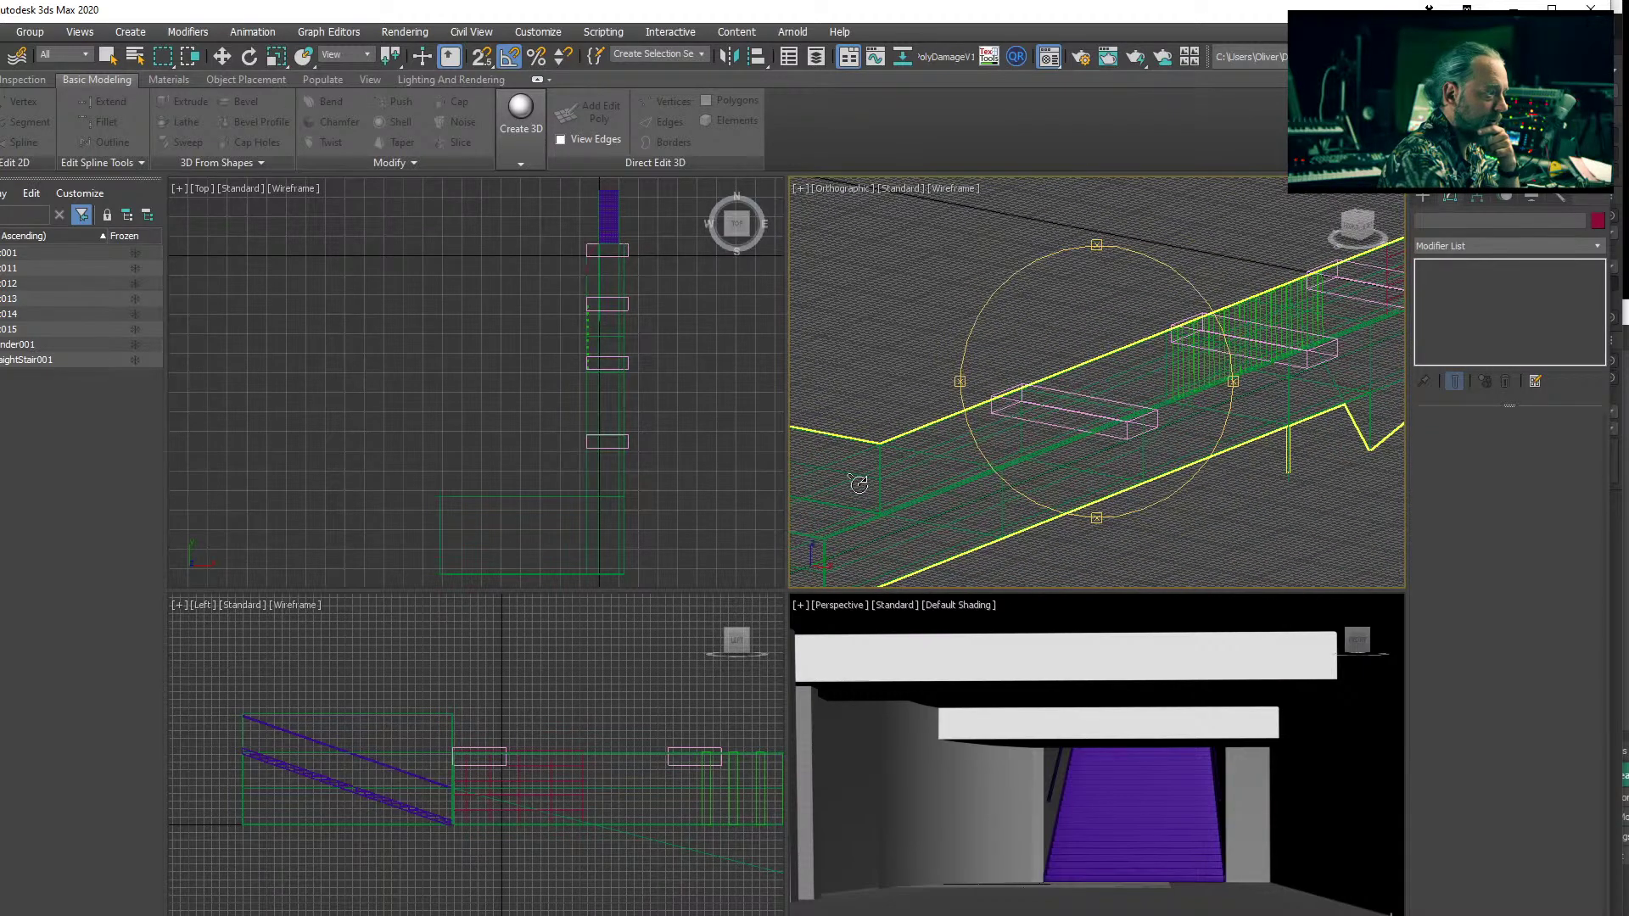
pyautogui.keyDown('alt'); pyautogui.moveTo(1052, 443); pyautogui.dragTo(1228, 407, button='middle'); pyautogui.keyUp('alt')
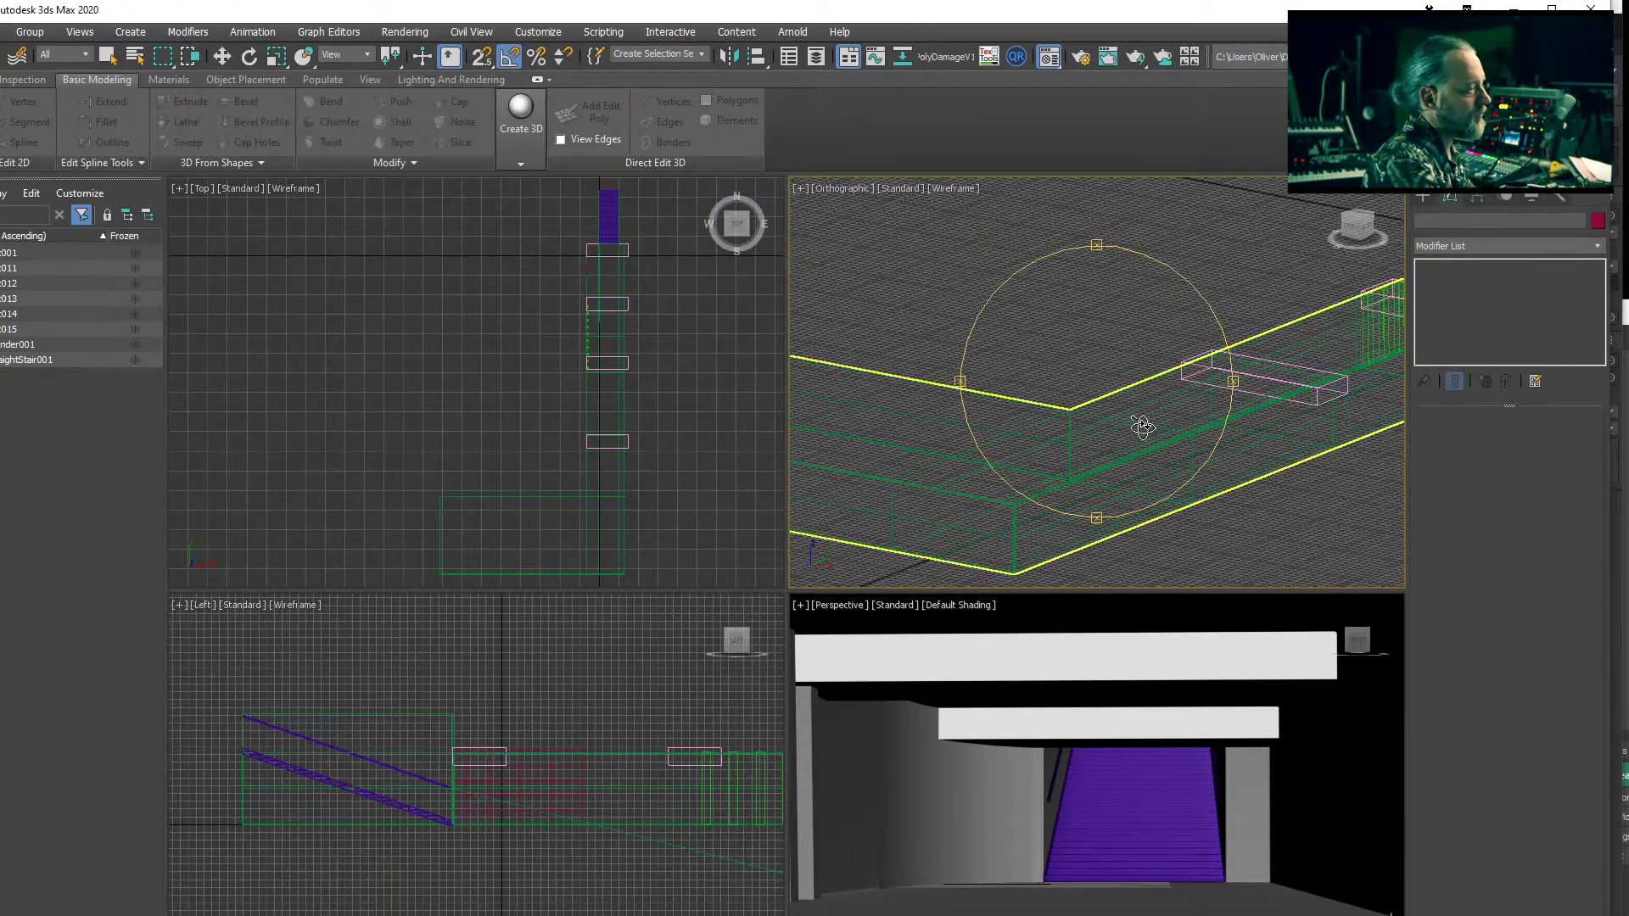
pyautogui.keyDown('alt'); pyautogui.moveTo(1107, 466); pyautogui.dragTo(1157, 443, button='middle'); pyautogui.keyUp('alt')
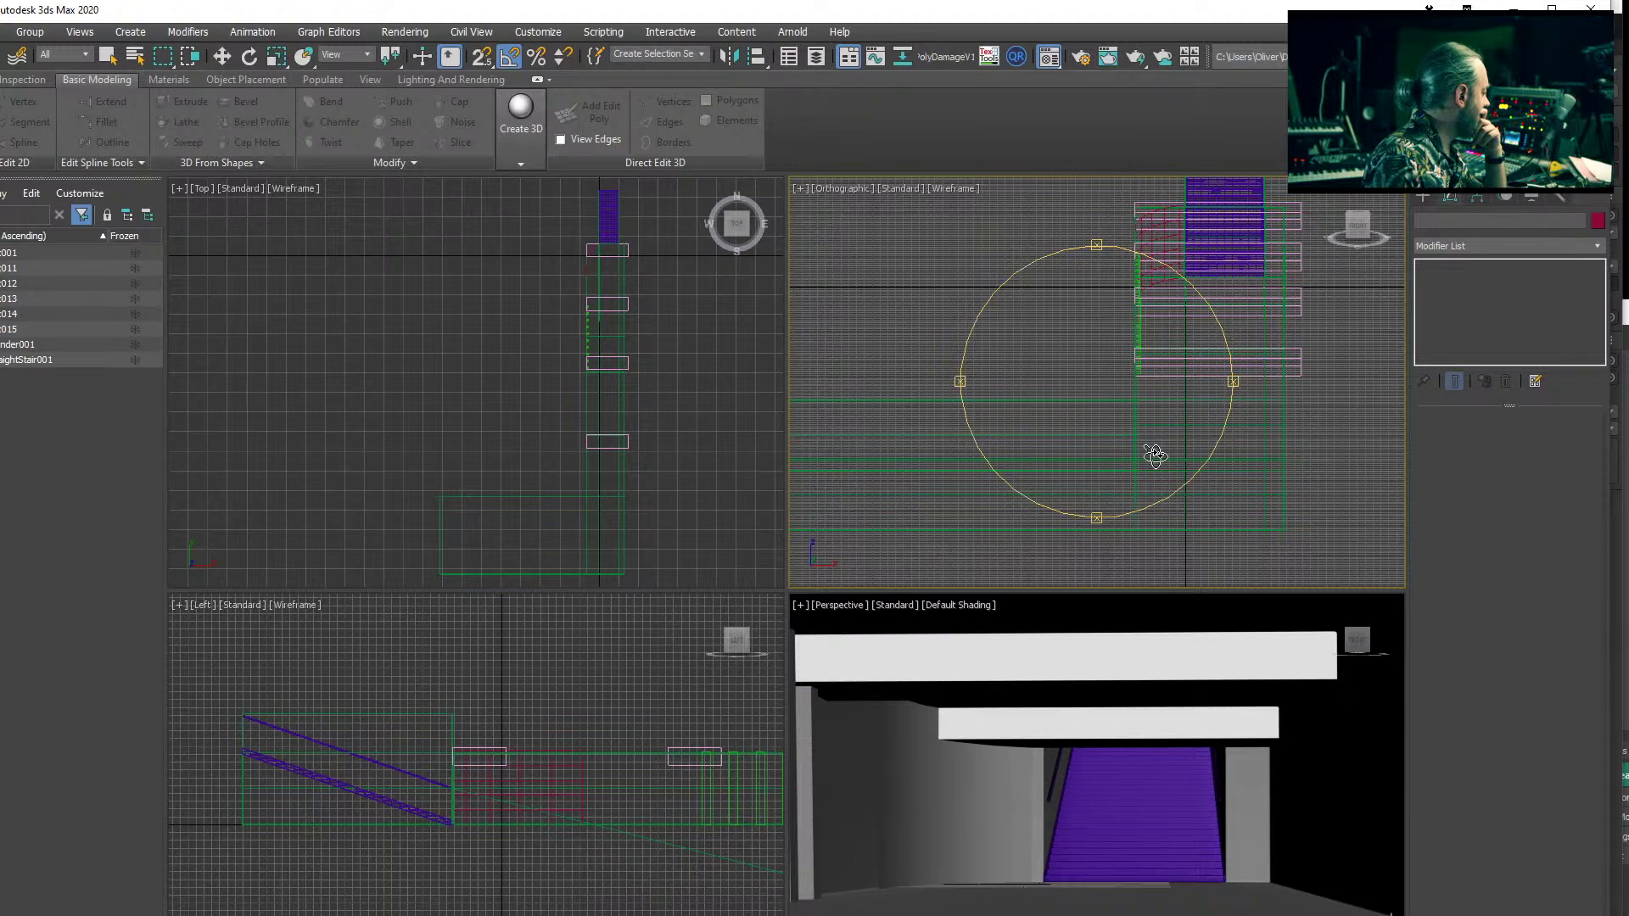
pyautogui.moveTo(1076, 808); pyautogui.dragTo(1074, 813, button='middle')
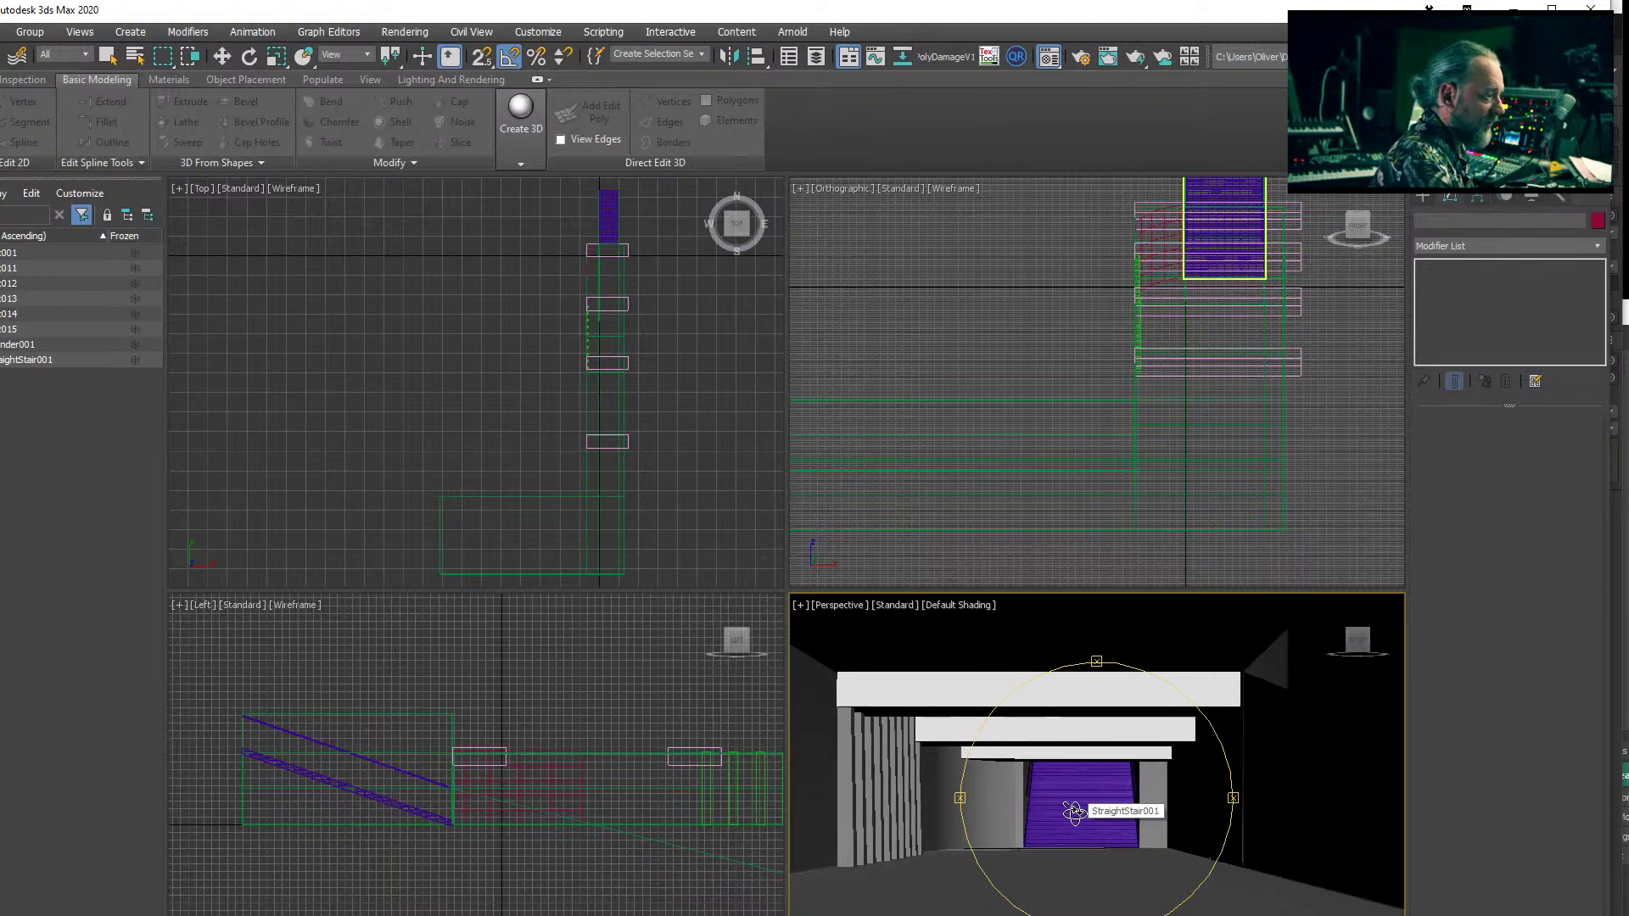
pyautogui.click(221, 56)
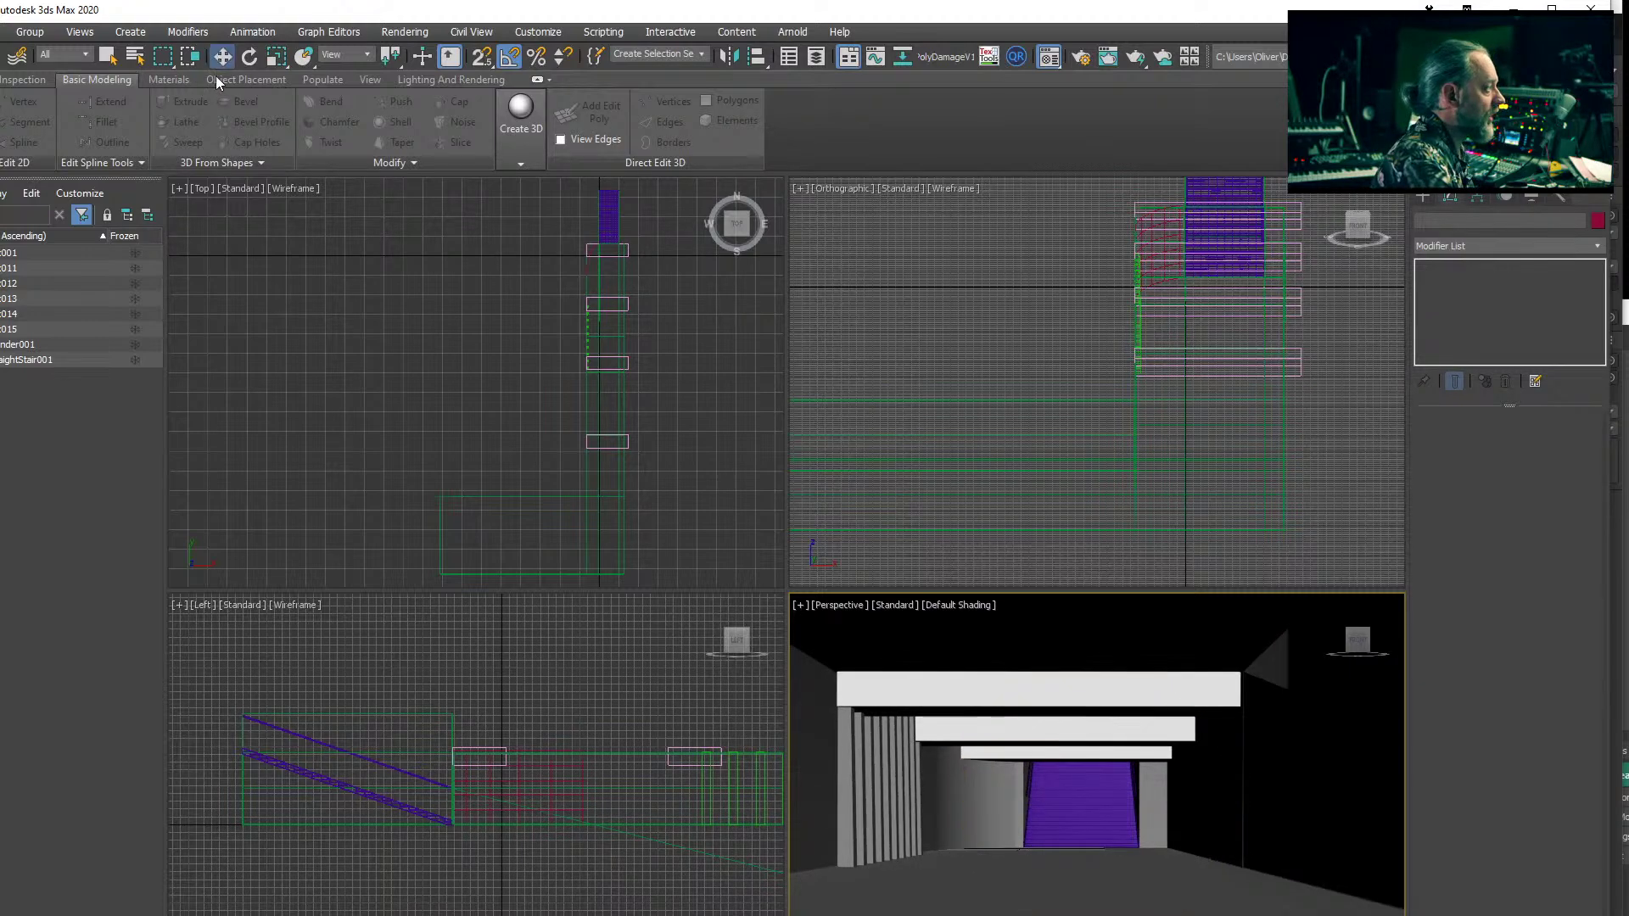
pyautogui.scroll(-3, 446, 359)
pyautogui.moveTo(446, 359); pyautogui.dragTo(432, 374, button='middle')
pyautogui.moveTo(577, 489); pyautogui.dragTo(621, 572)
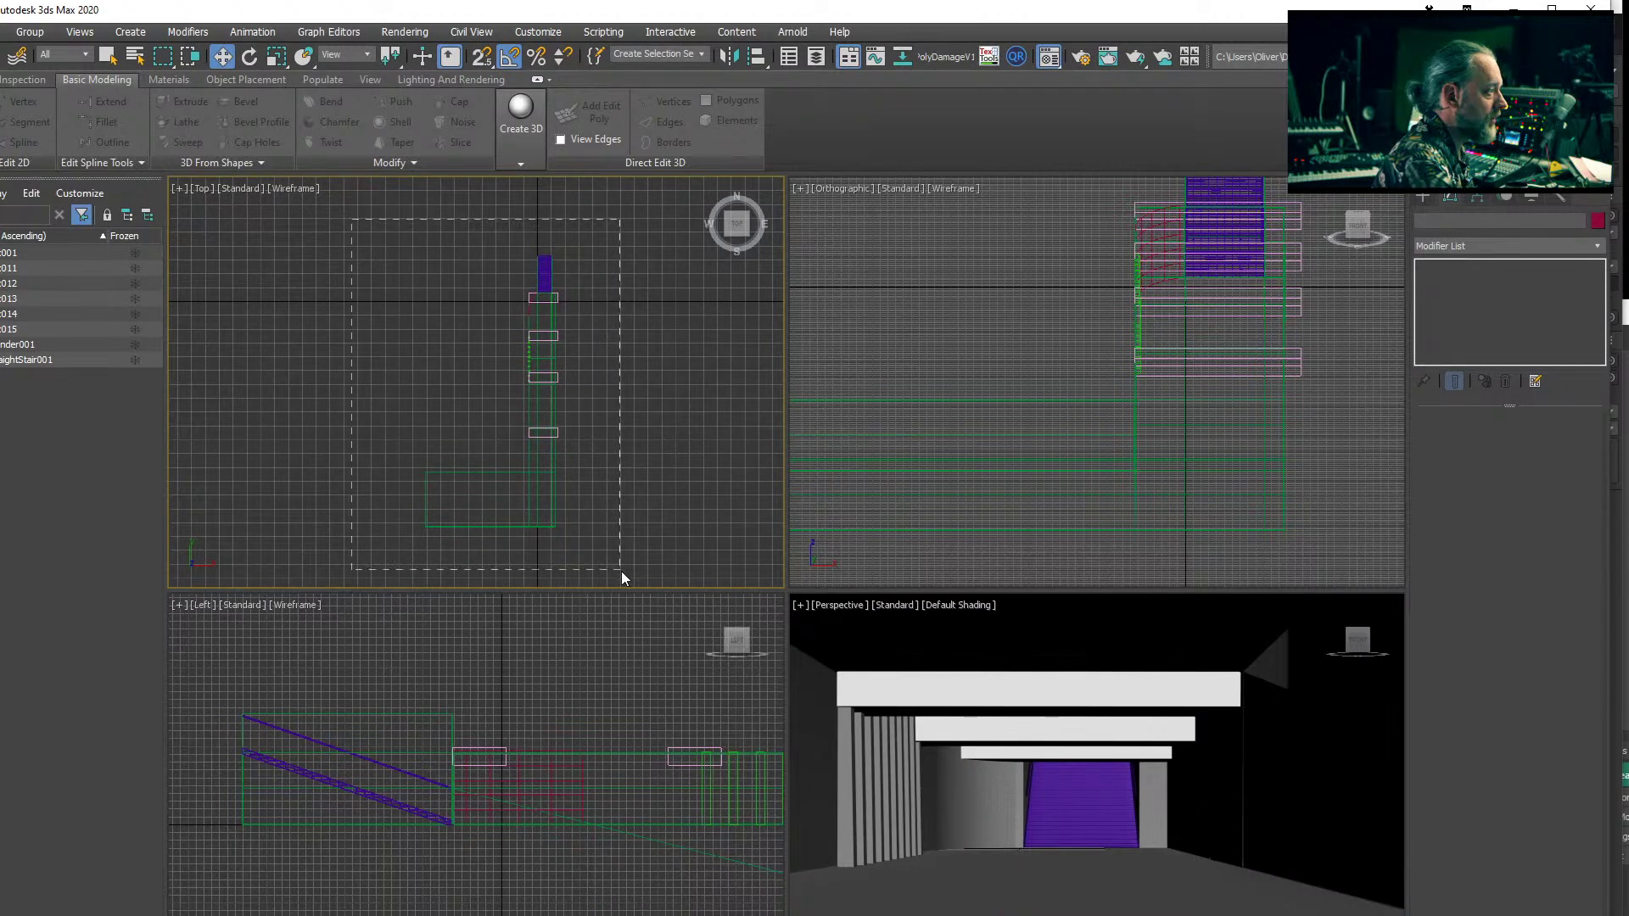
pyautogui.click(655, 514)
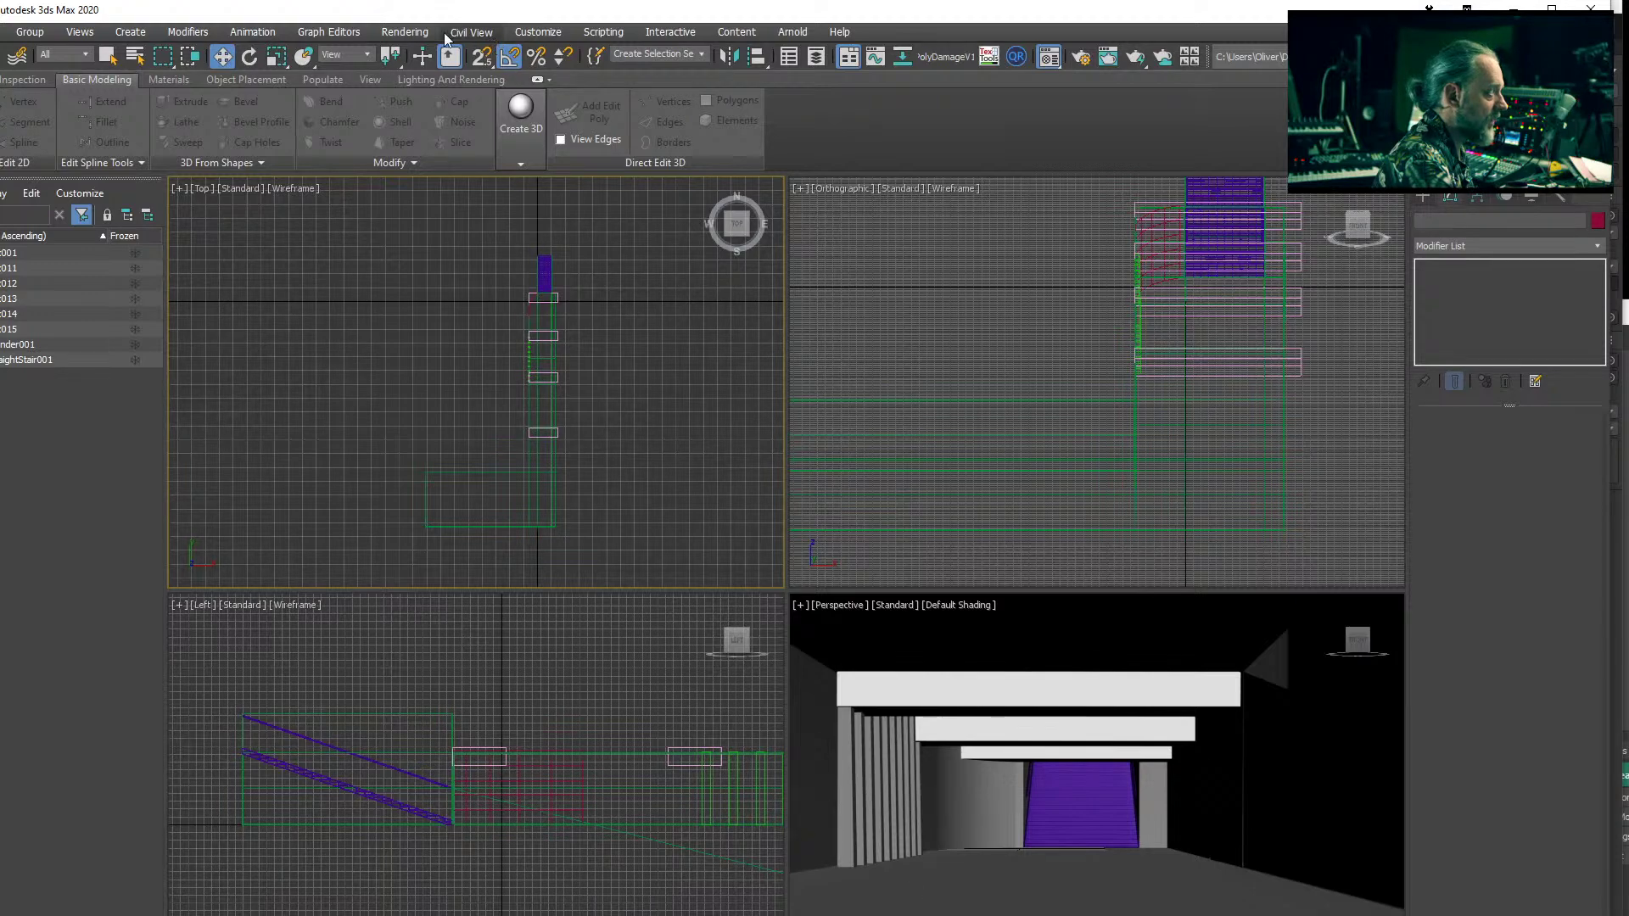
pyautogui.click(405, 32)
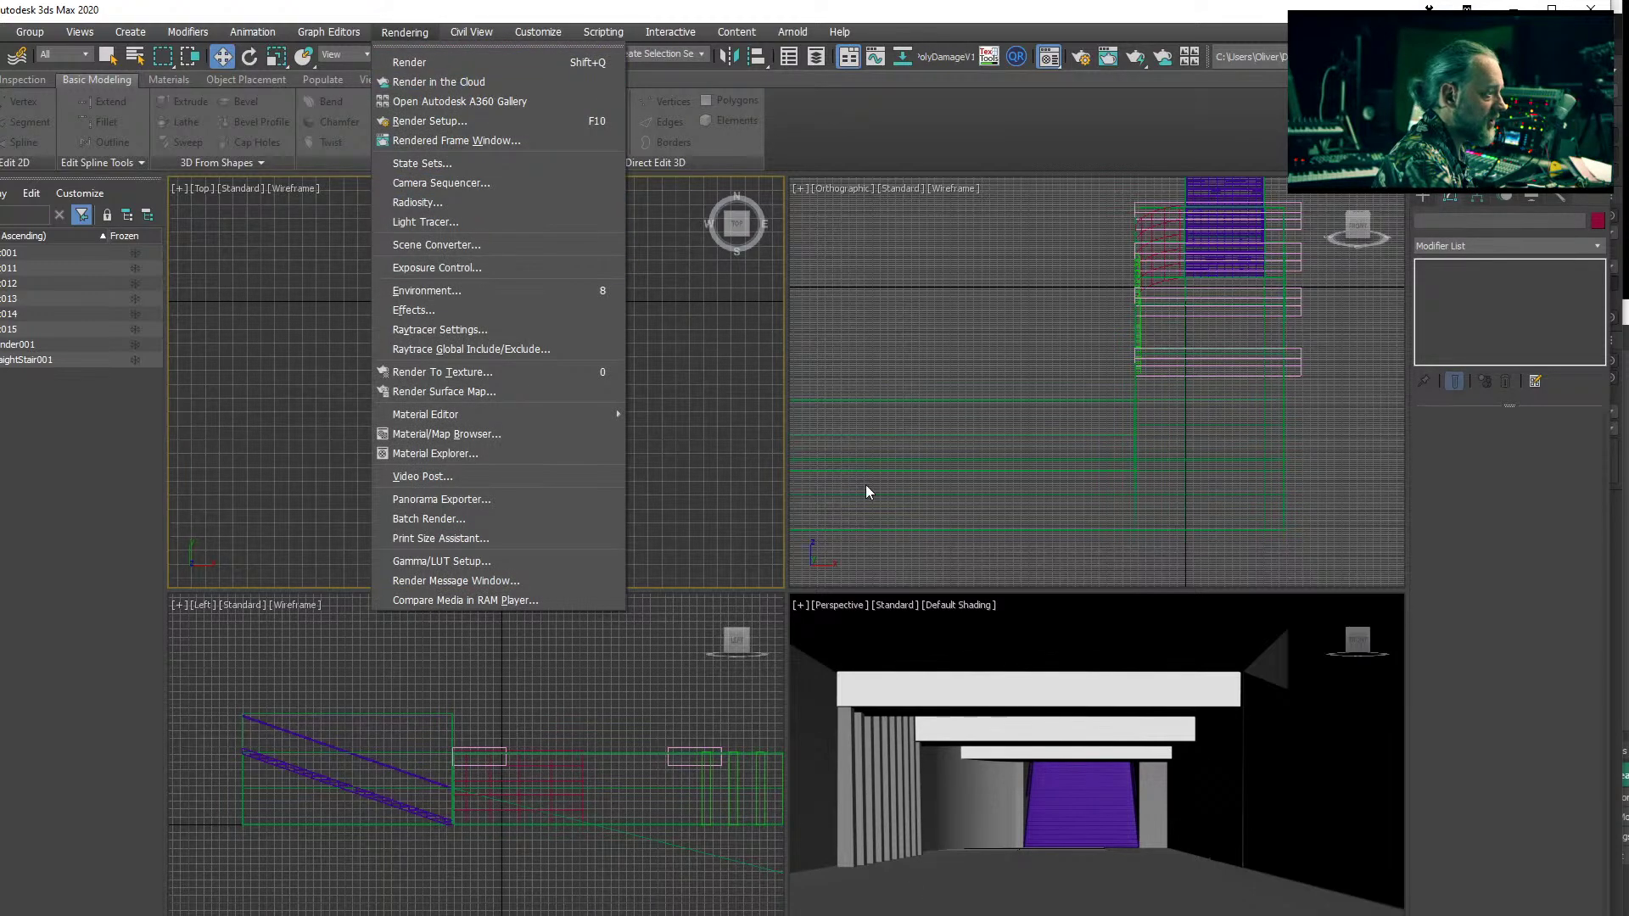
pyautogui.click(721, 526)
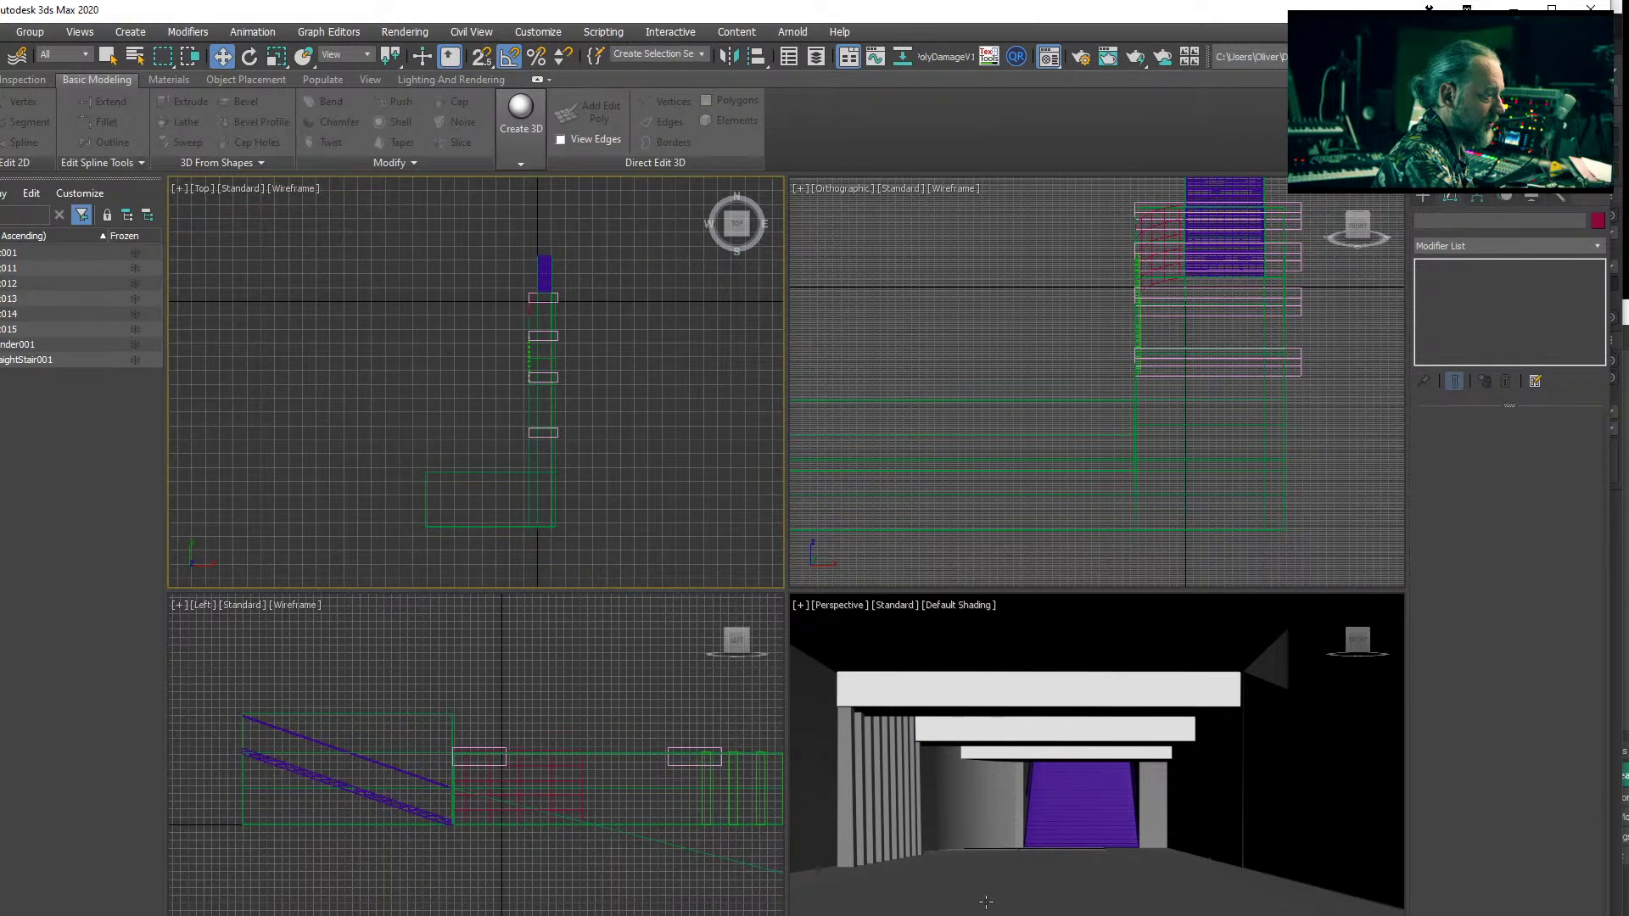
pyautogui.click(1048, 910)
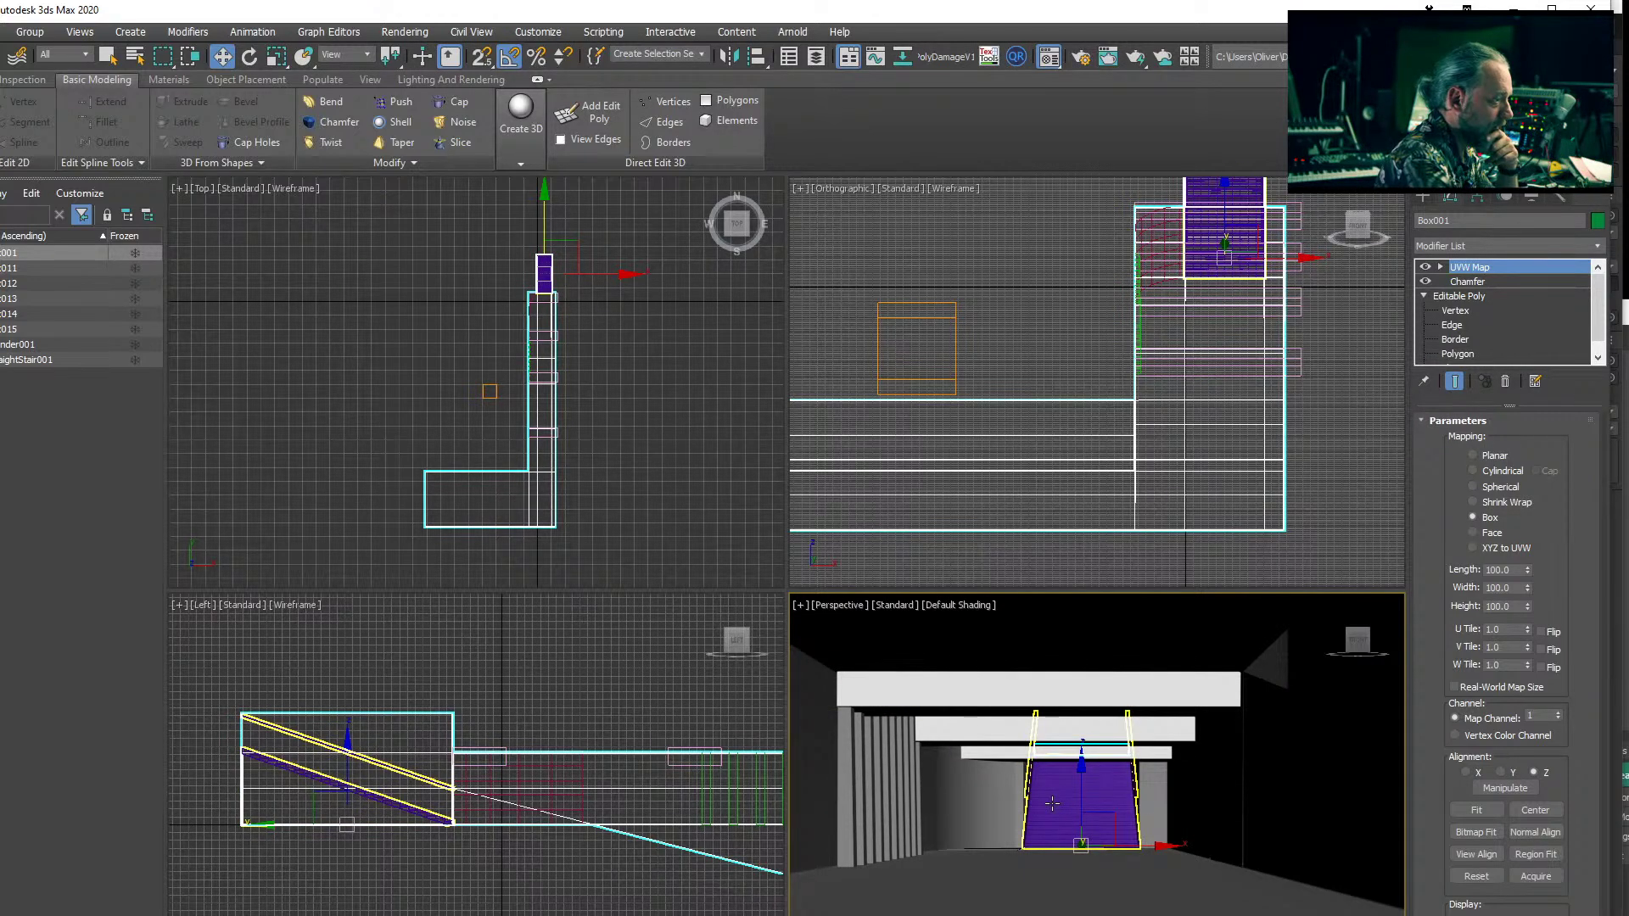
pyautogui.click(623, 416)
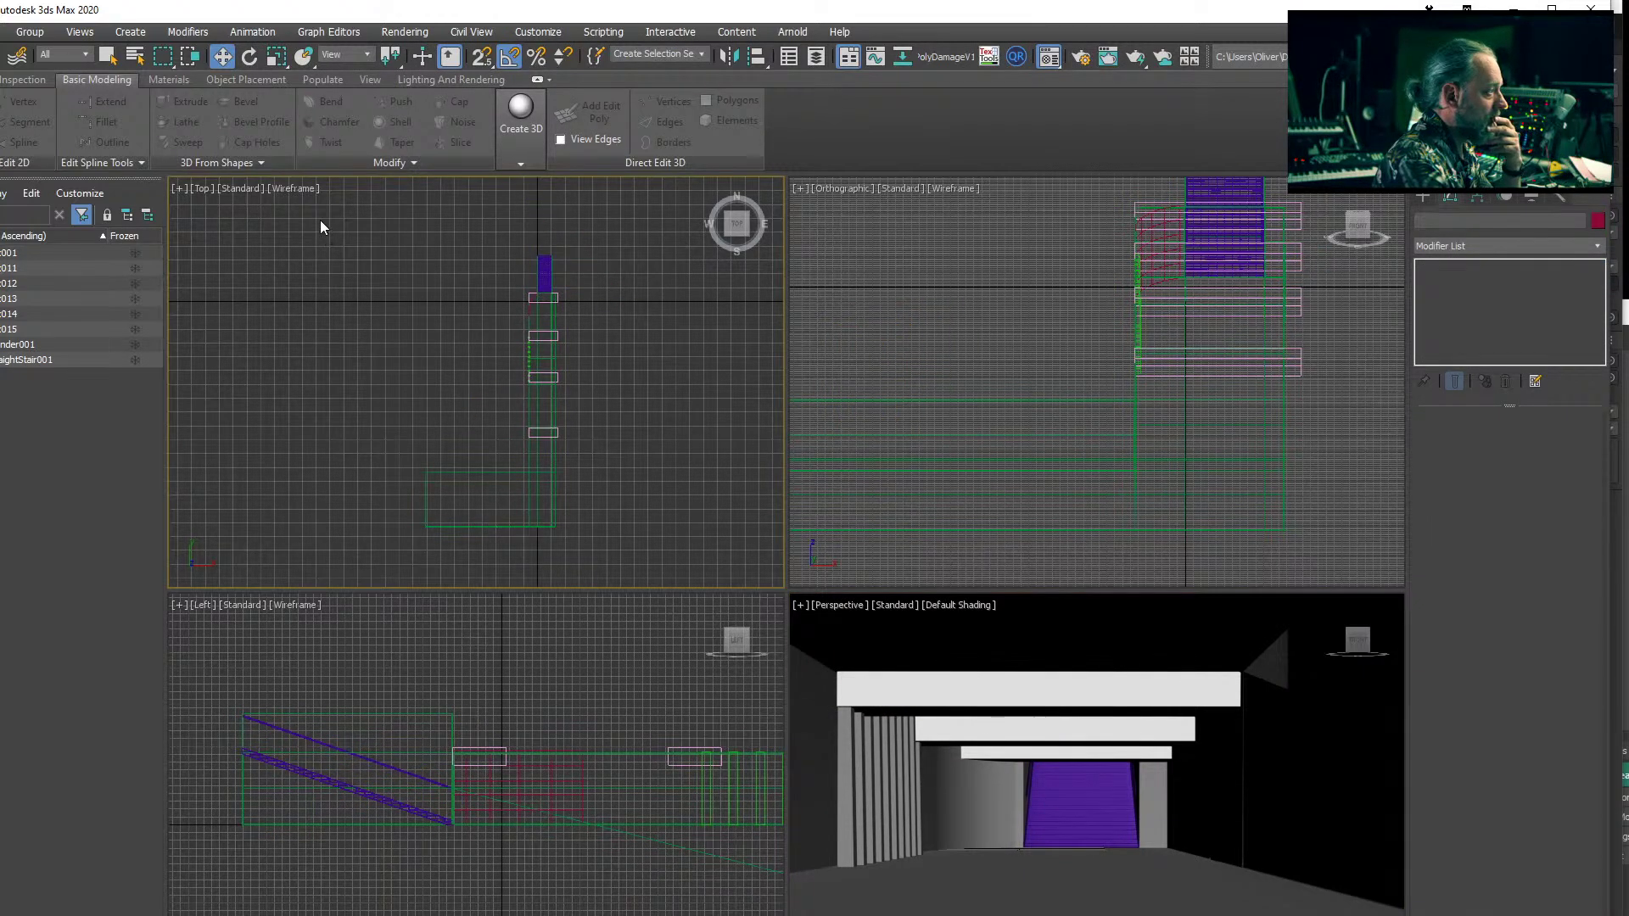
# - Select all the metro station objects and export only the selection as an FBX file
pyautogui.moveTo(656, 558); pyautogui.dragTo(674, 562)
pyautogui.hotkey('alt', 'f')
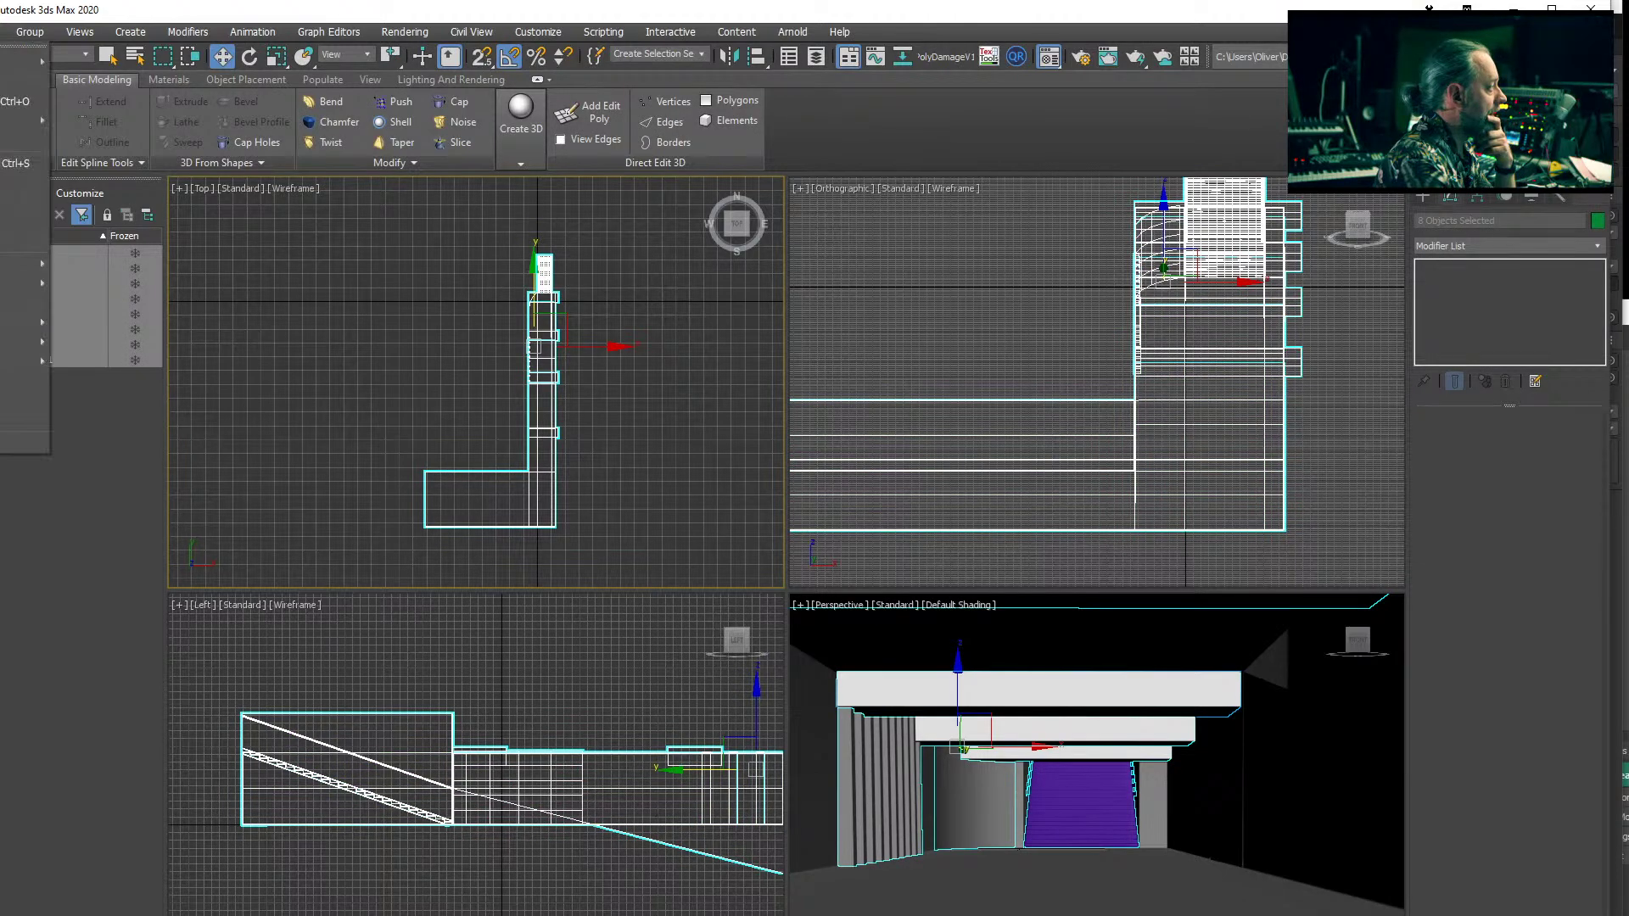
pyautogui.moveTo(32, 286)
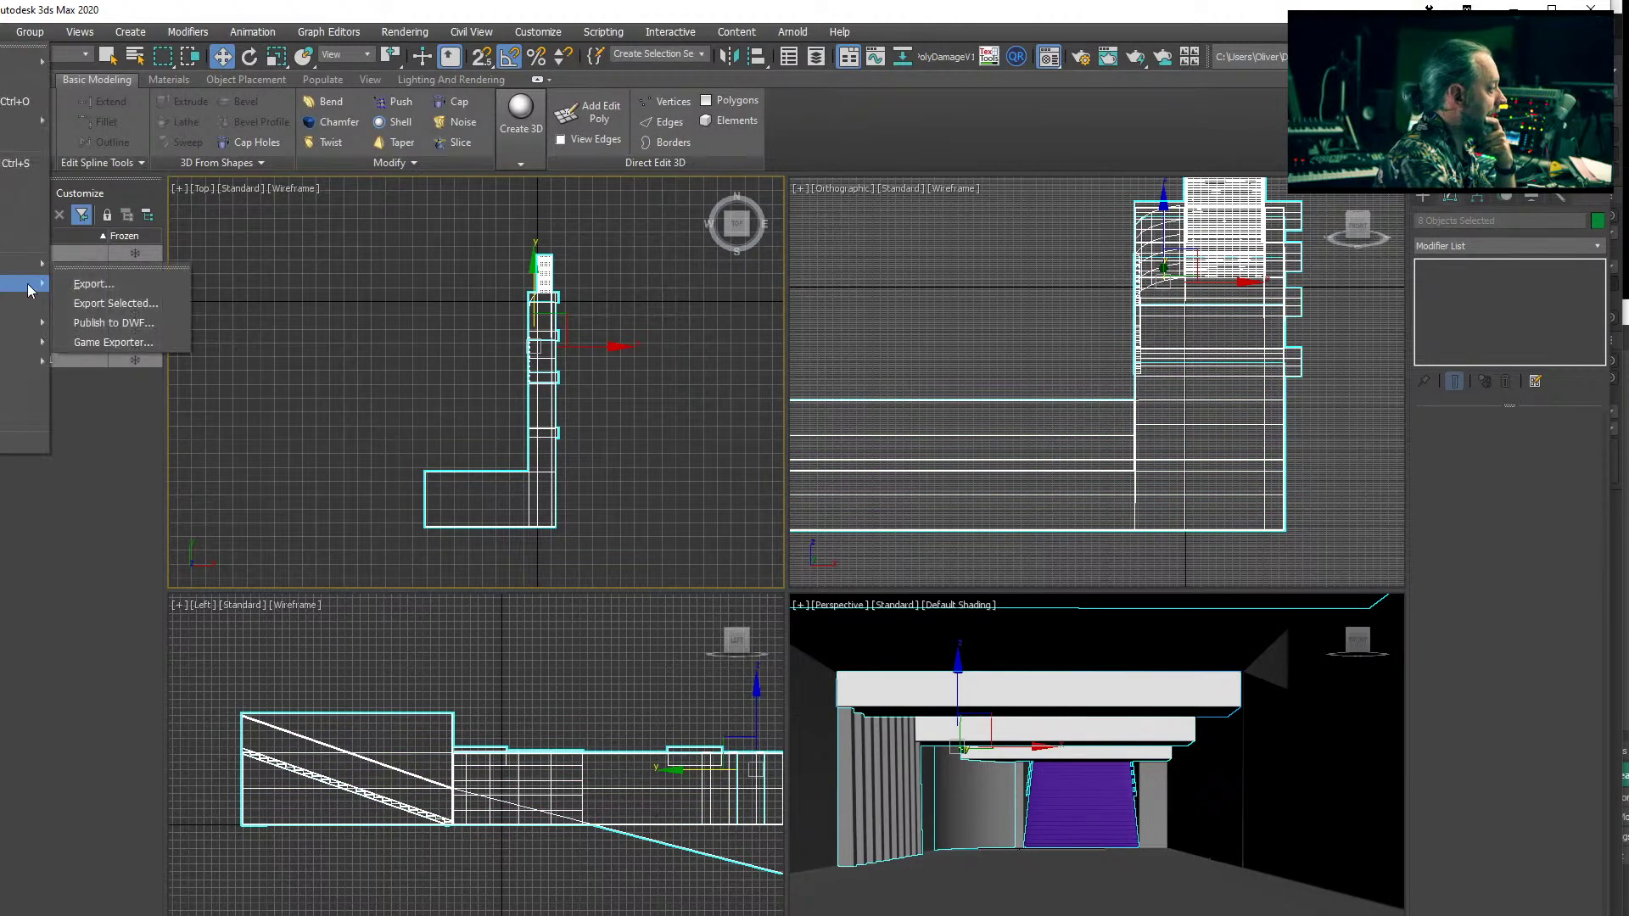
pyautogui.click(150, 302)
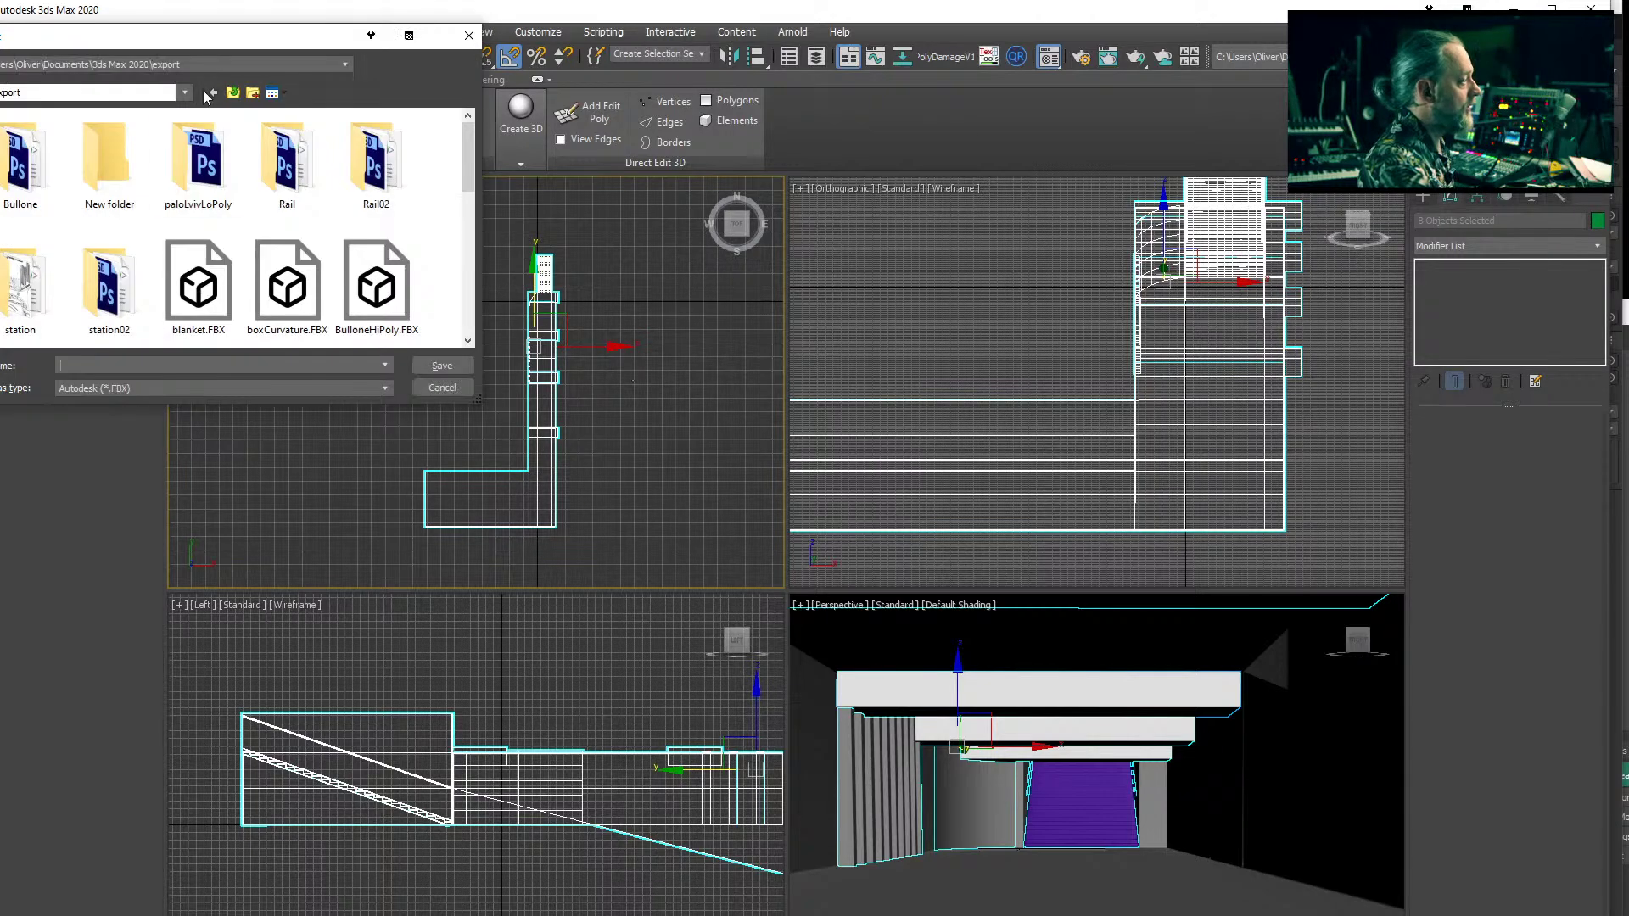
pyautogui.moveTo(193, 41); pyautogui.dragTo(711, 394)
pyautogui.click(791, 407)
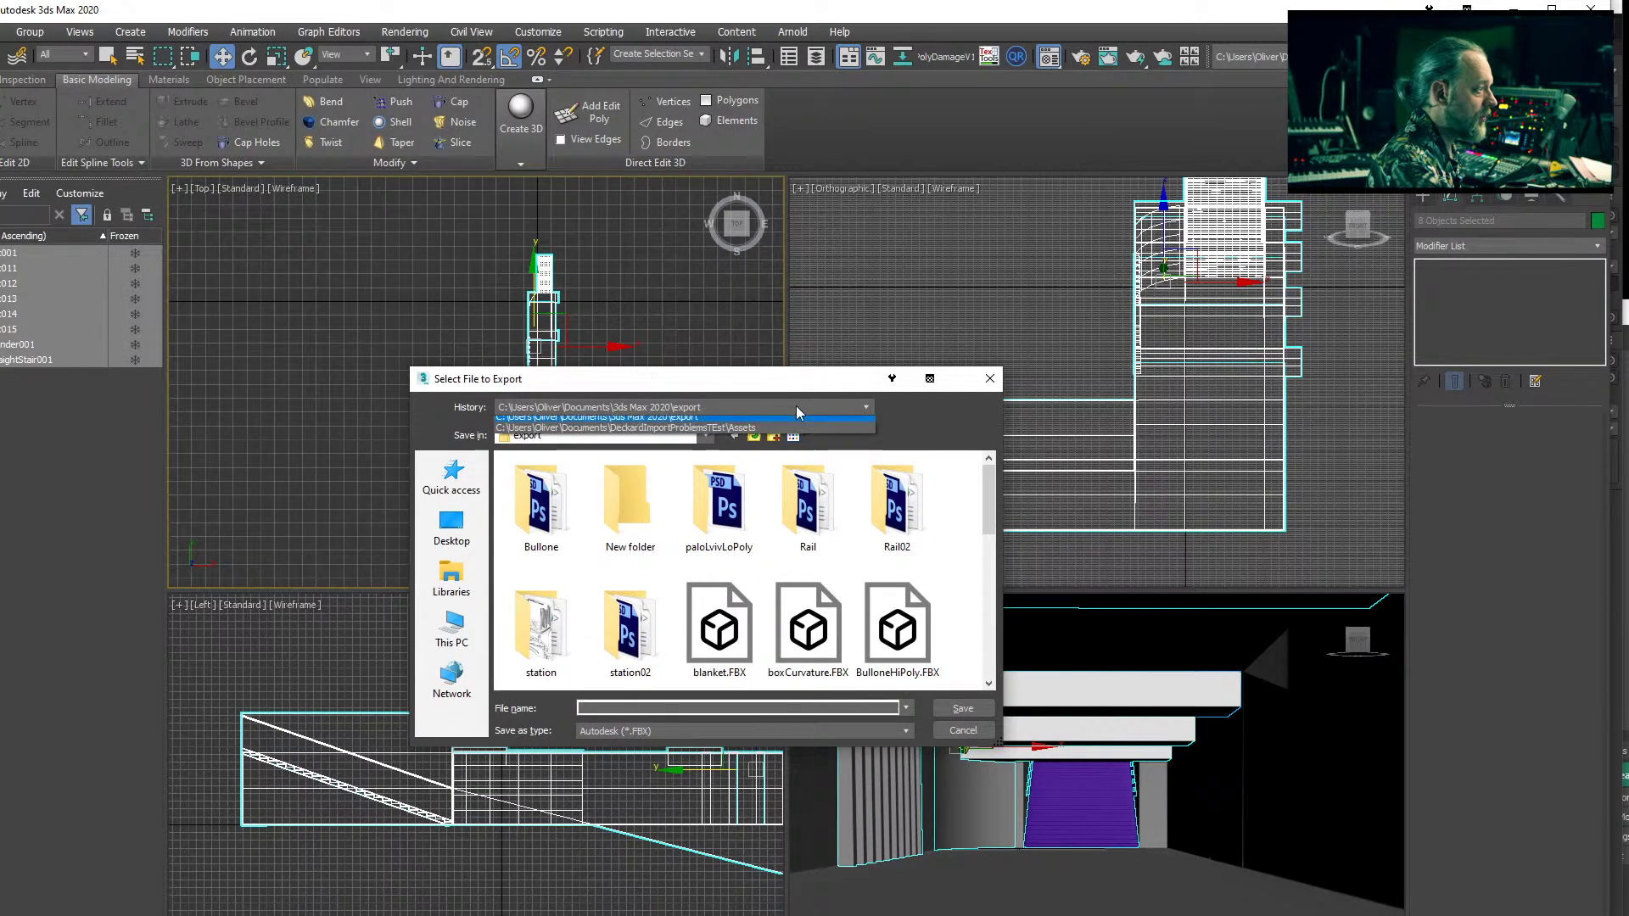
pyautogui.click(701, 390)
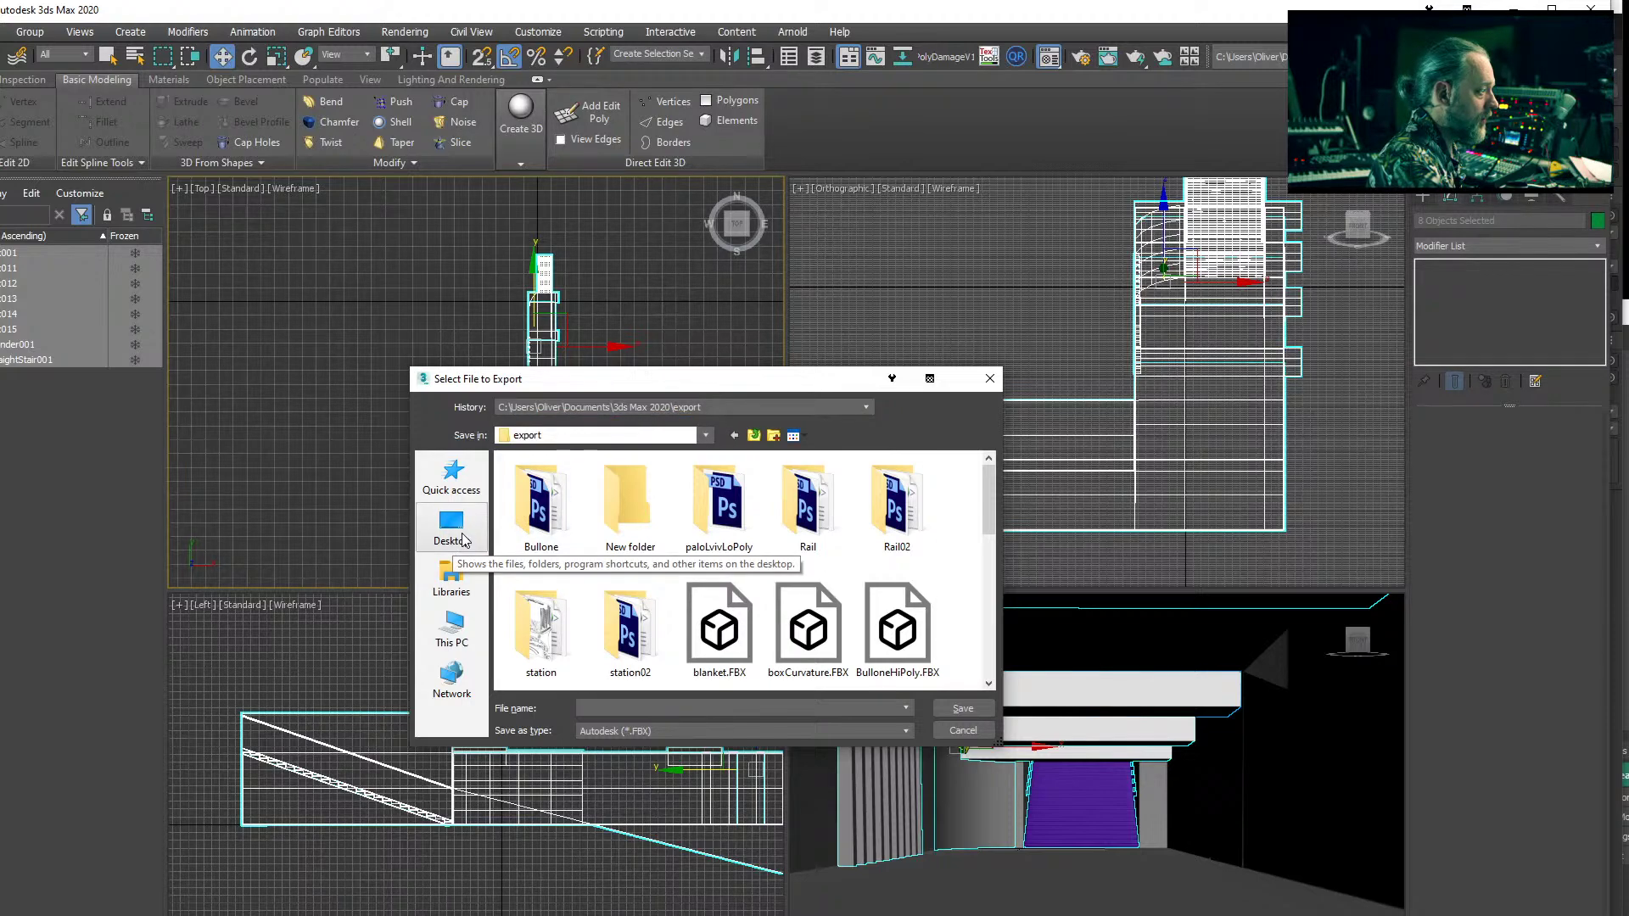
pyautogui.moveTo(611, 374); pyautogui.dragTo(0, 390)
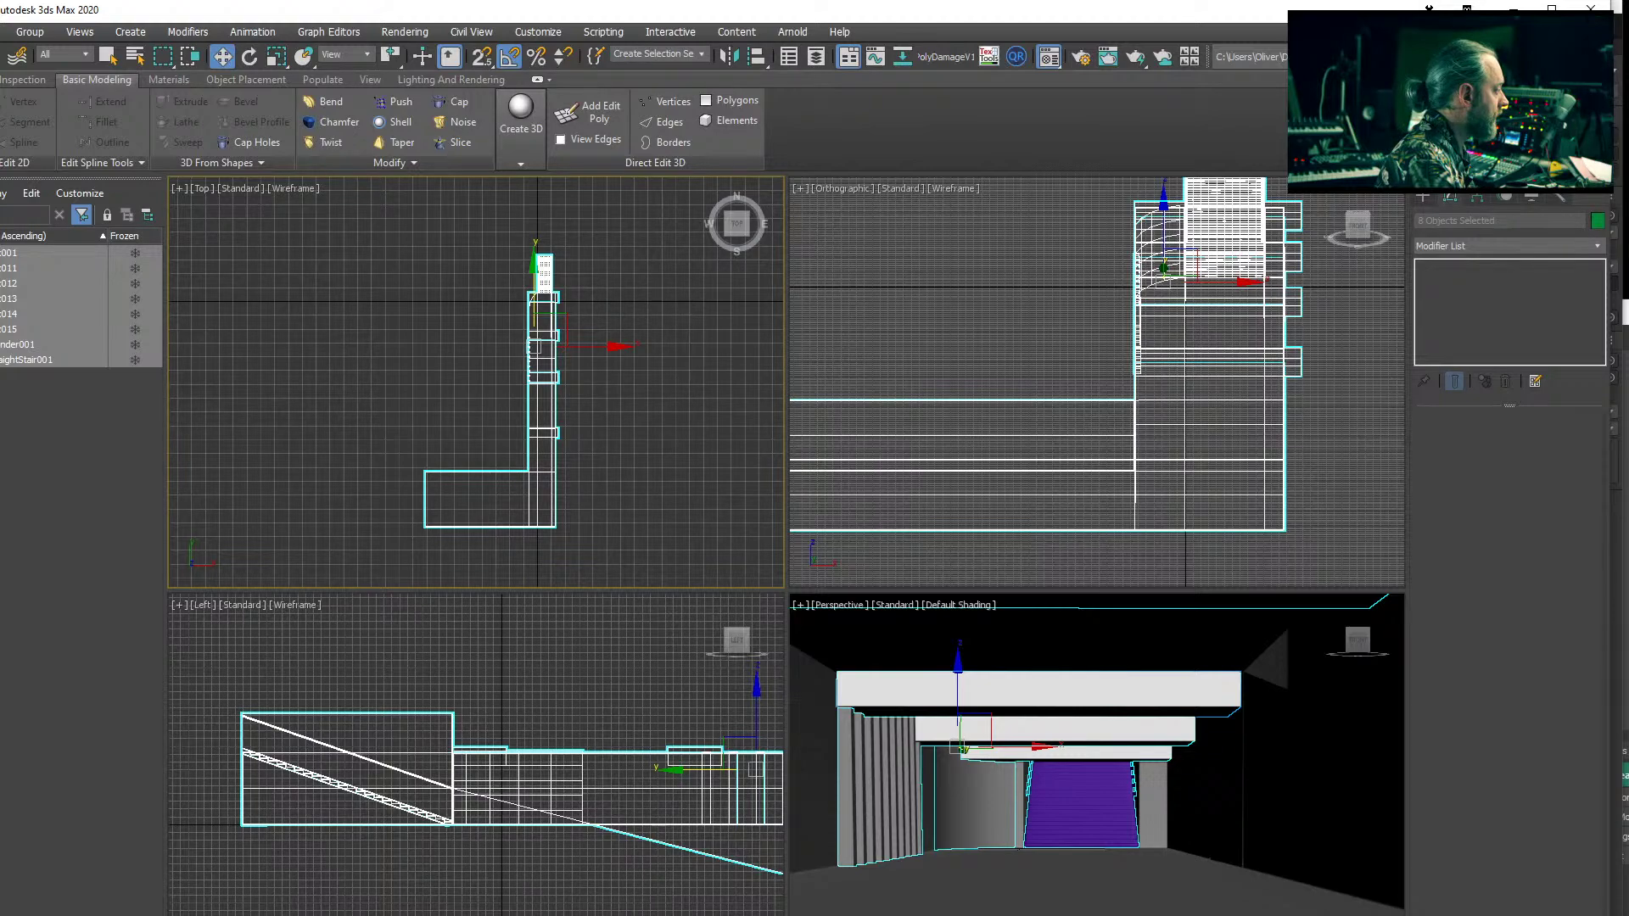
# - Switch to Unity and select the MetroStation model in the _Garbage folder
pyautogui.press('q')
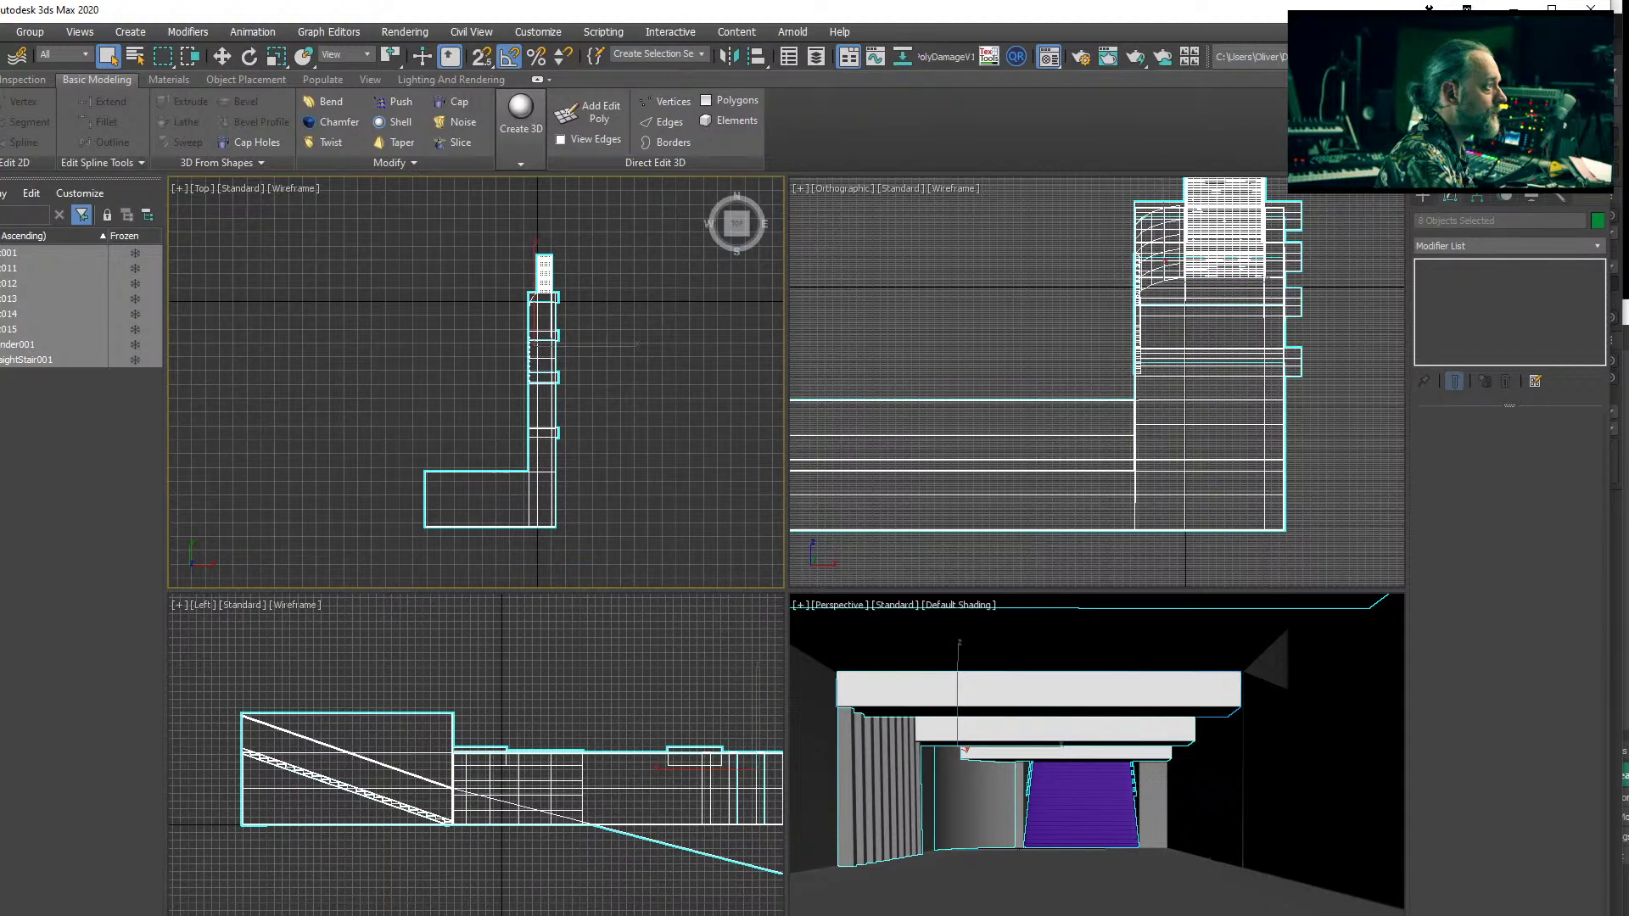
pyautogui.hotkey('alt', 'Tab')
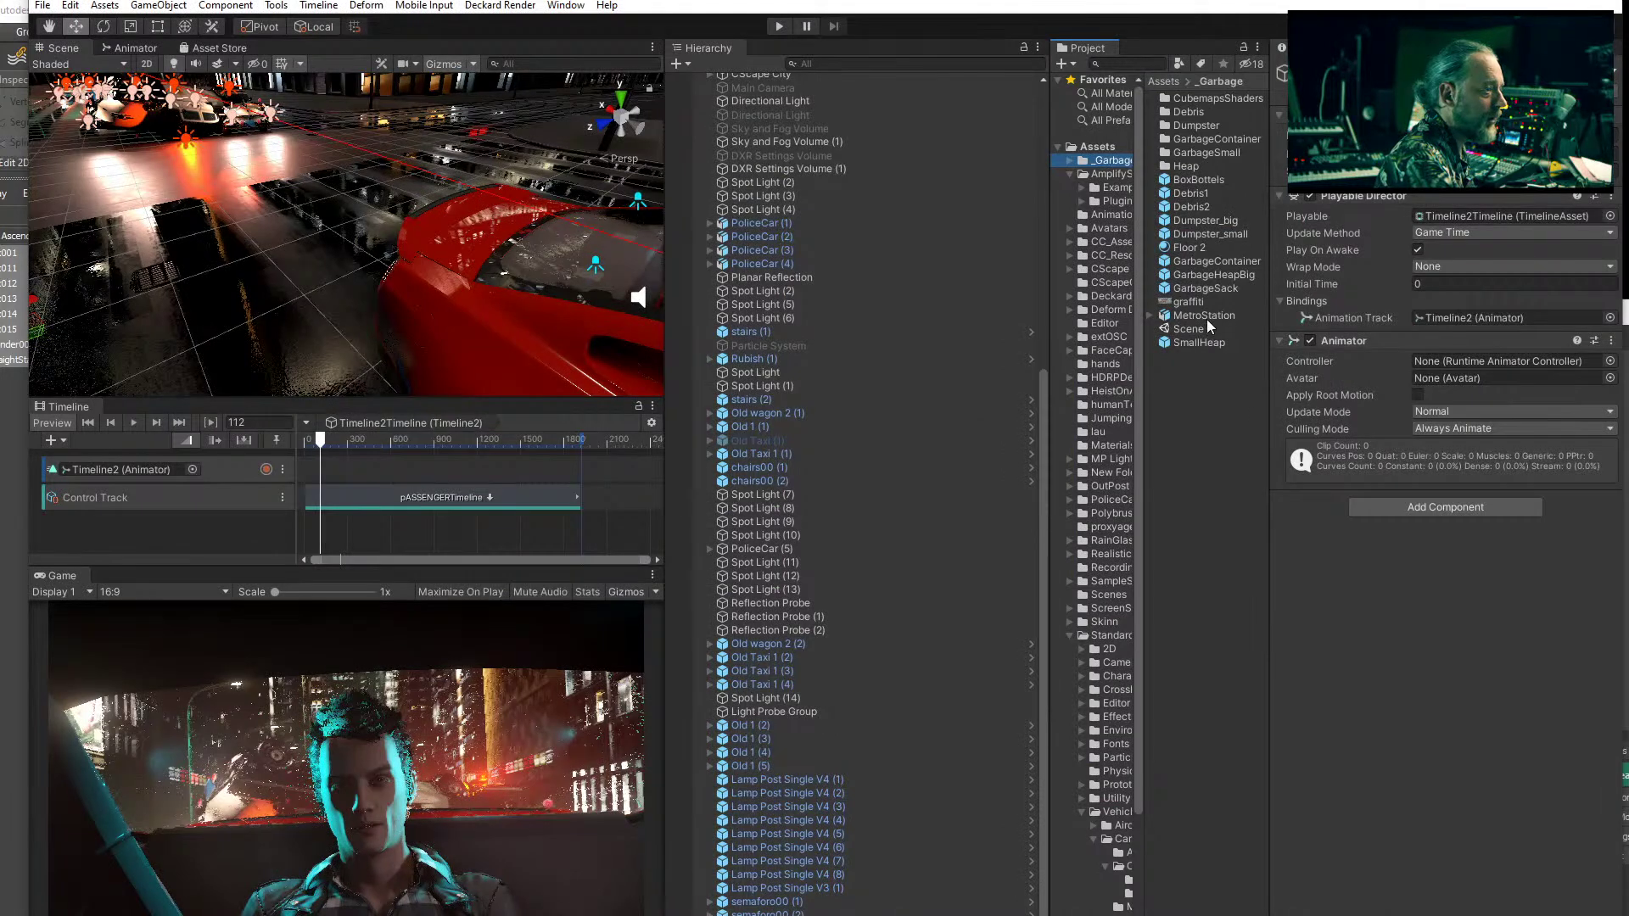
pyautogui.click(1206, 318)
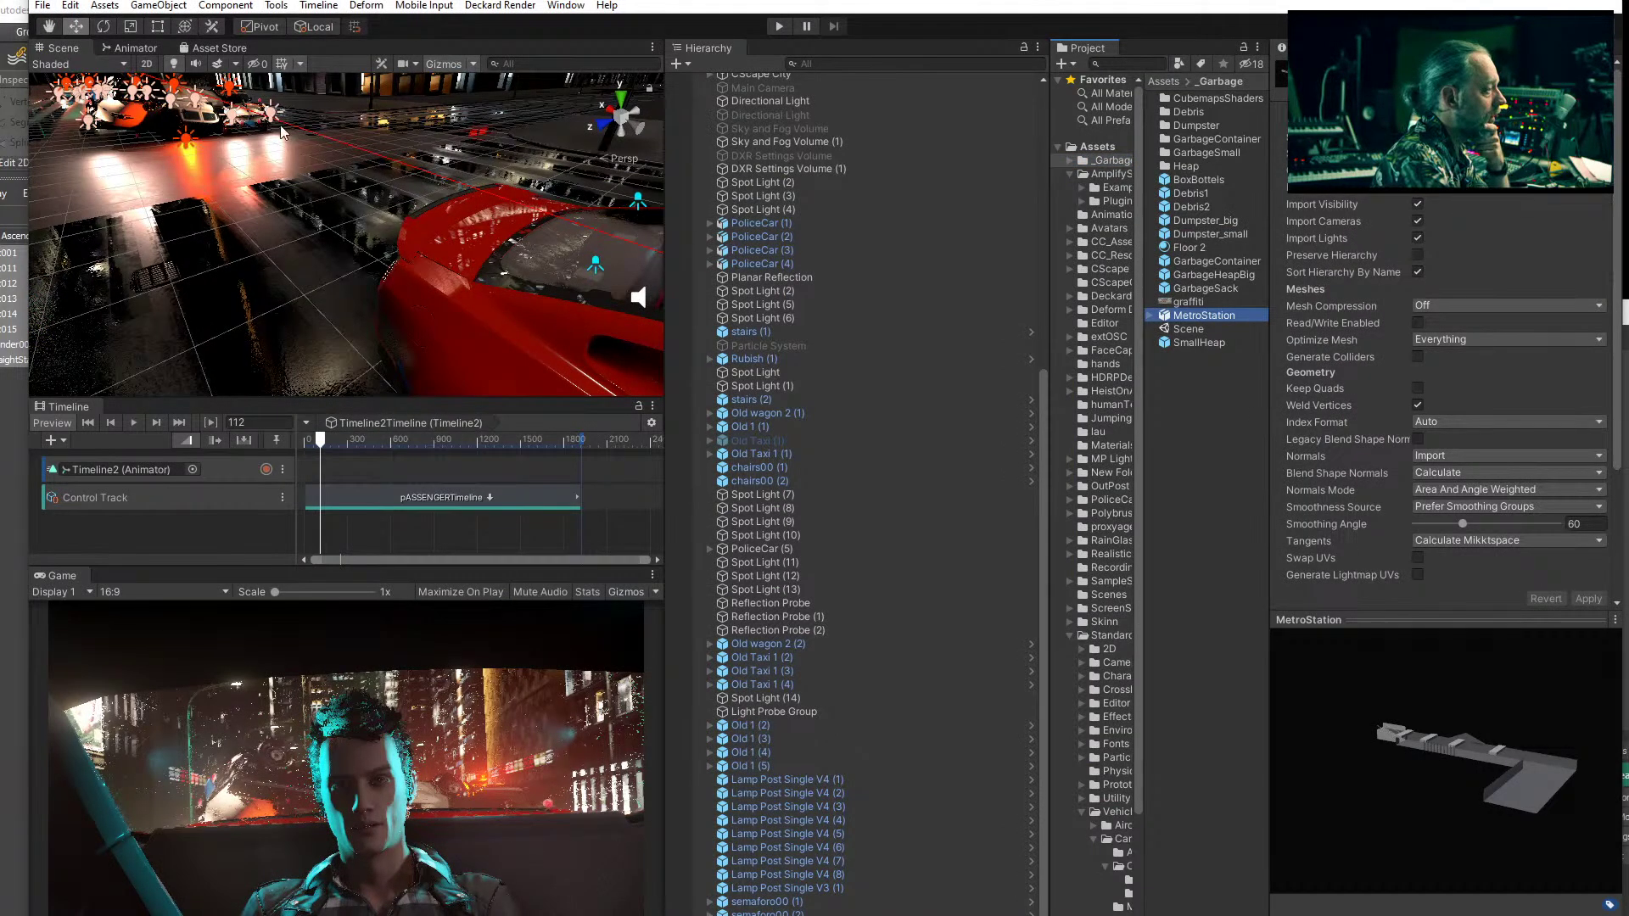
# - Rewind the timeline to frame 0 and create a new scene without saving the changes to humanTest
pyautogui.click(43, 6)
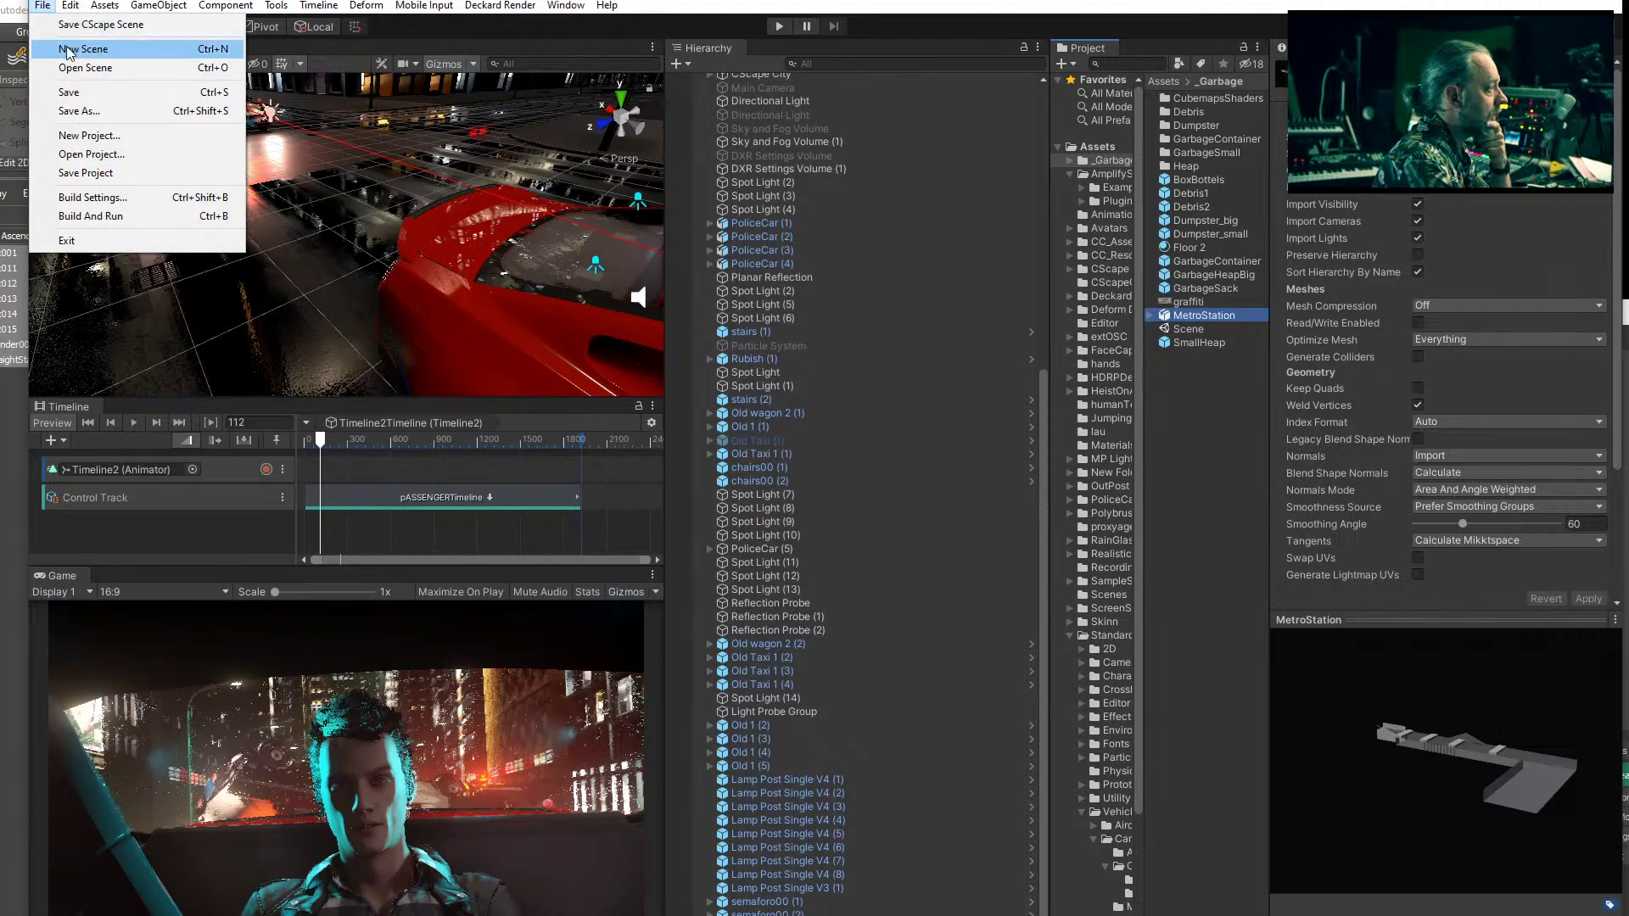
pyautogui.press('Escape')
pyautogui.moveTo(323, 441); pyautogui.dragTo(289, 450)
pyautogui.click(41, 5)
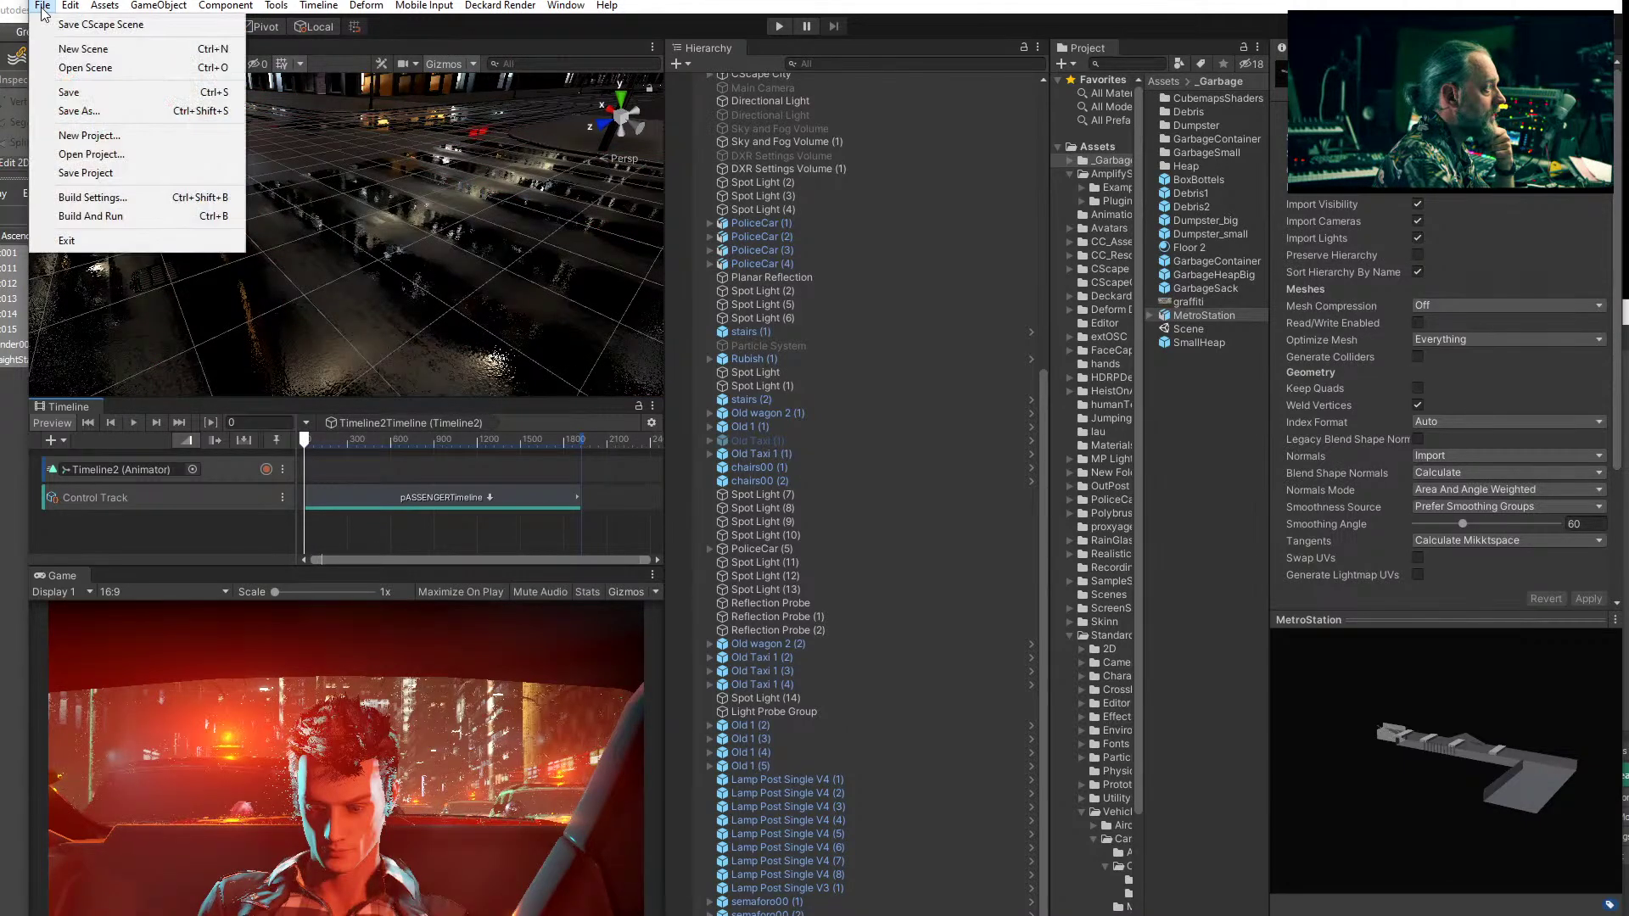
pyautogui.click(83, 49)
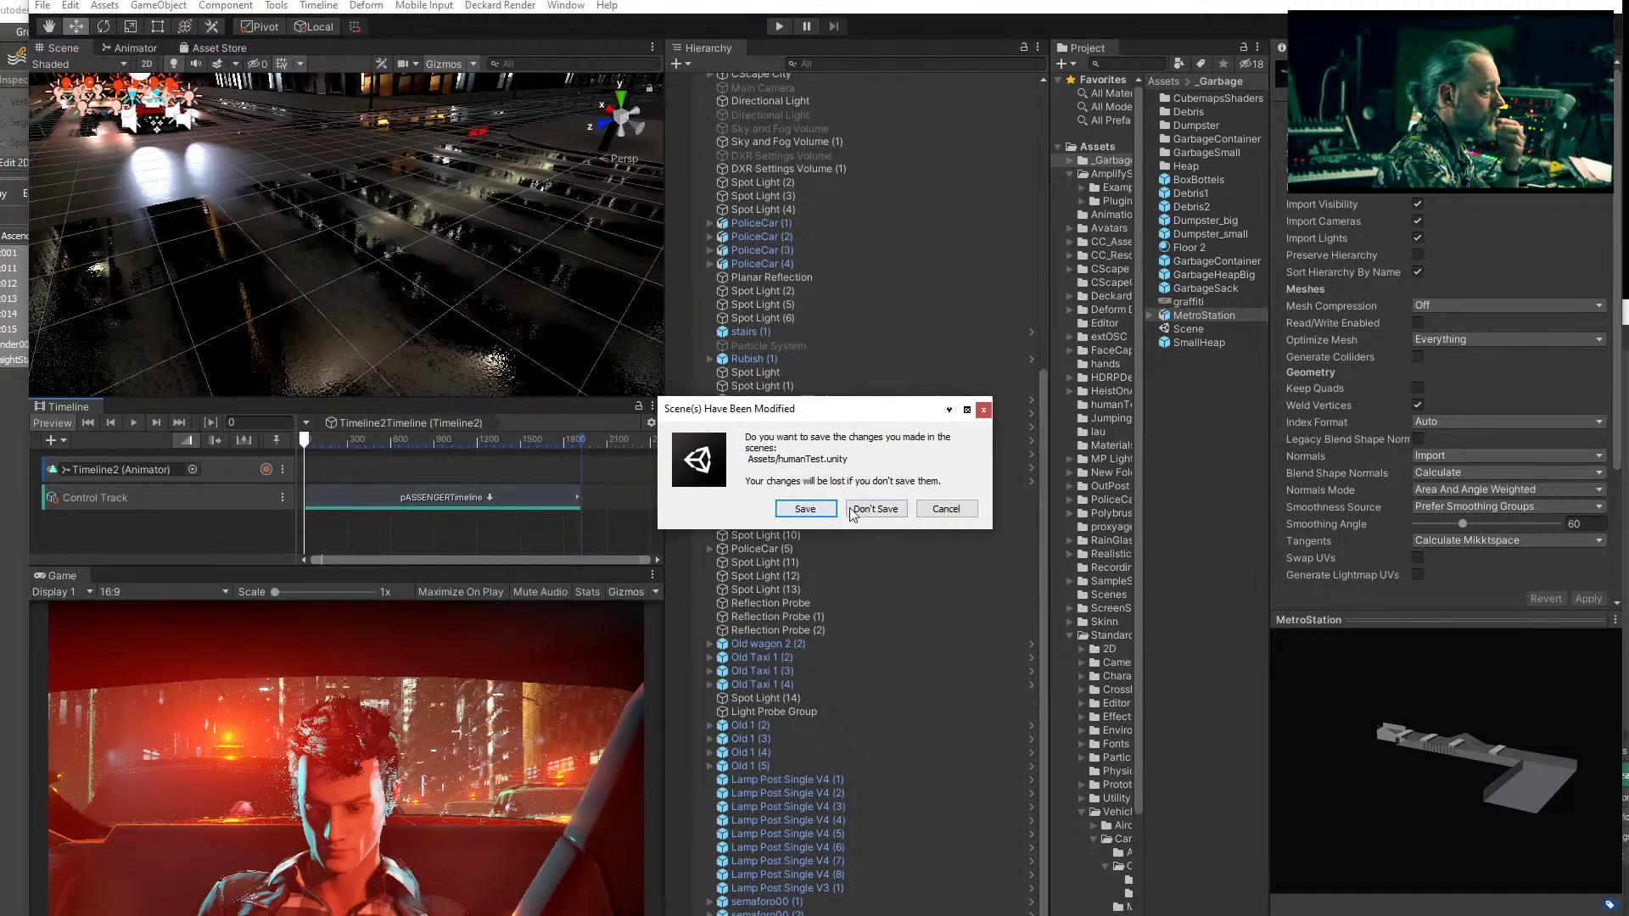
pyautogui.click(876, 509)
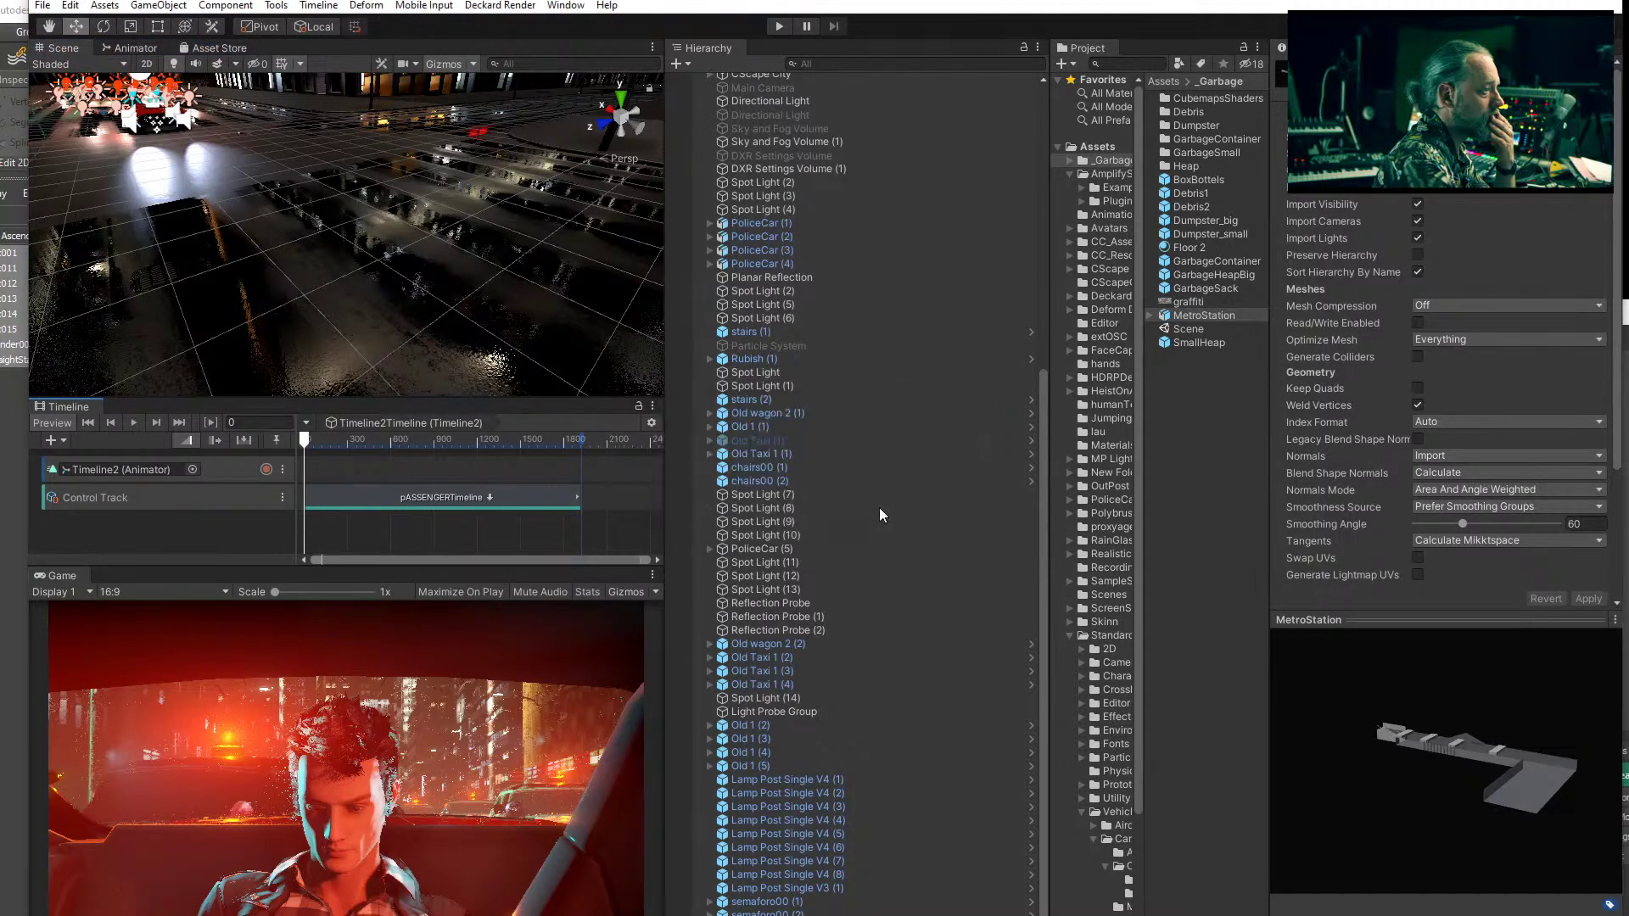
# - Add the MetroStation model to the new scene's hierarchy and inspect its corridor from inside
pyautogui.click(1201, 316)
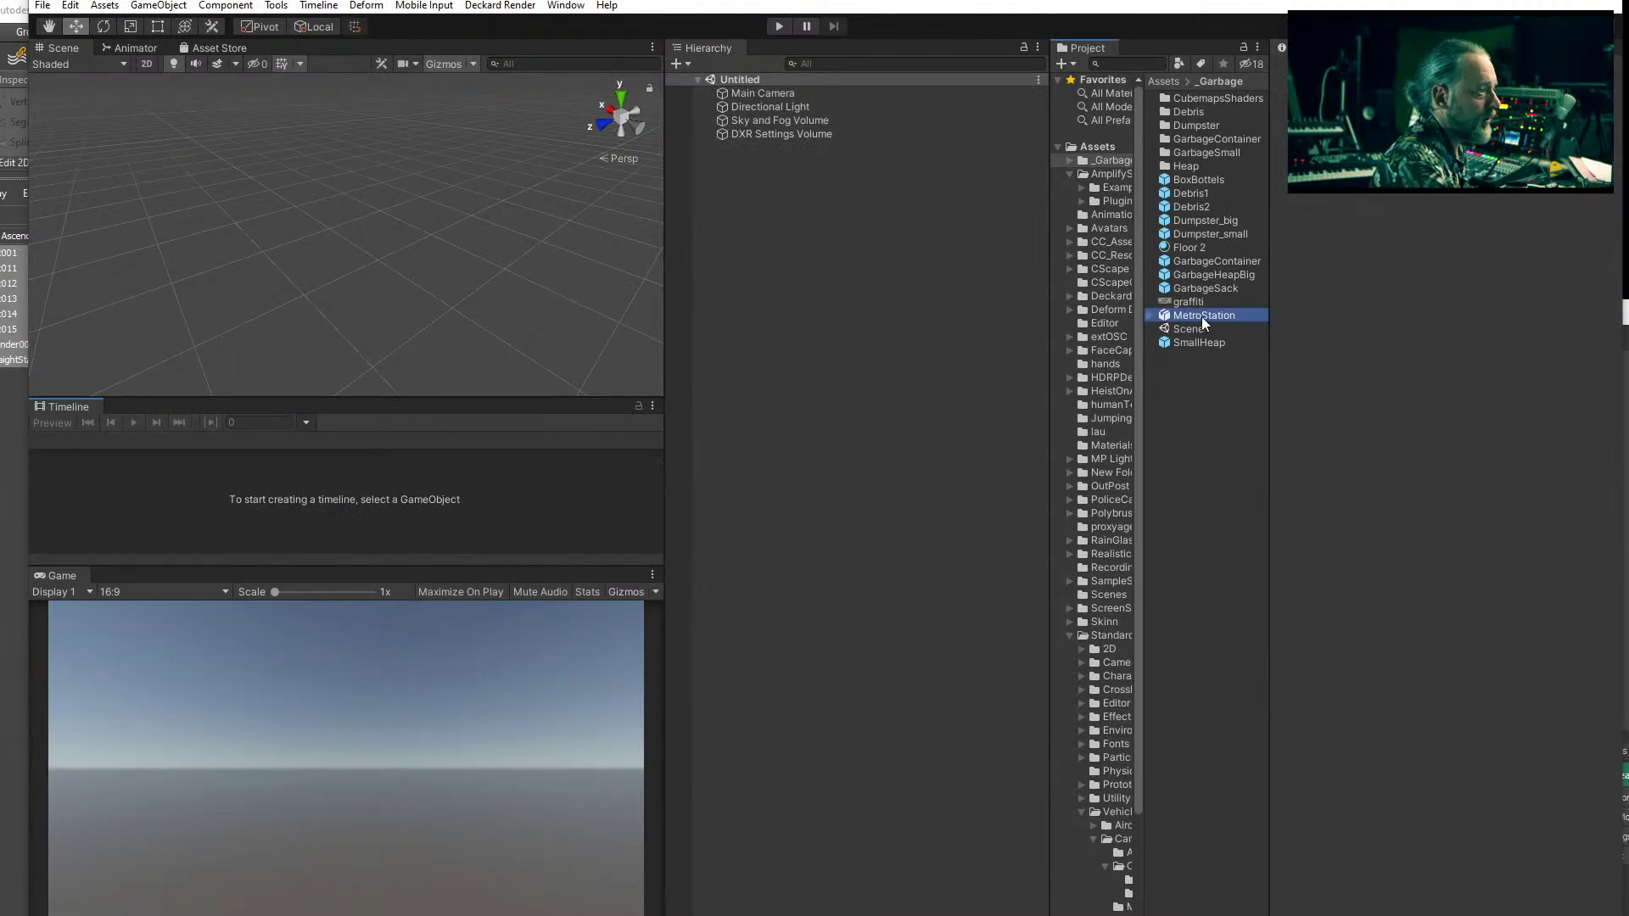
pyautogui.moveTo(1203, 312); pyautogui.dragTo(736, 242)
pyautogui.click(710, 148)
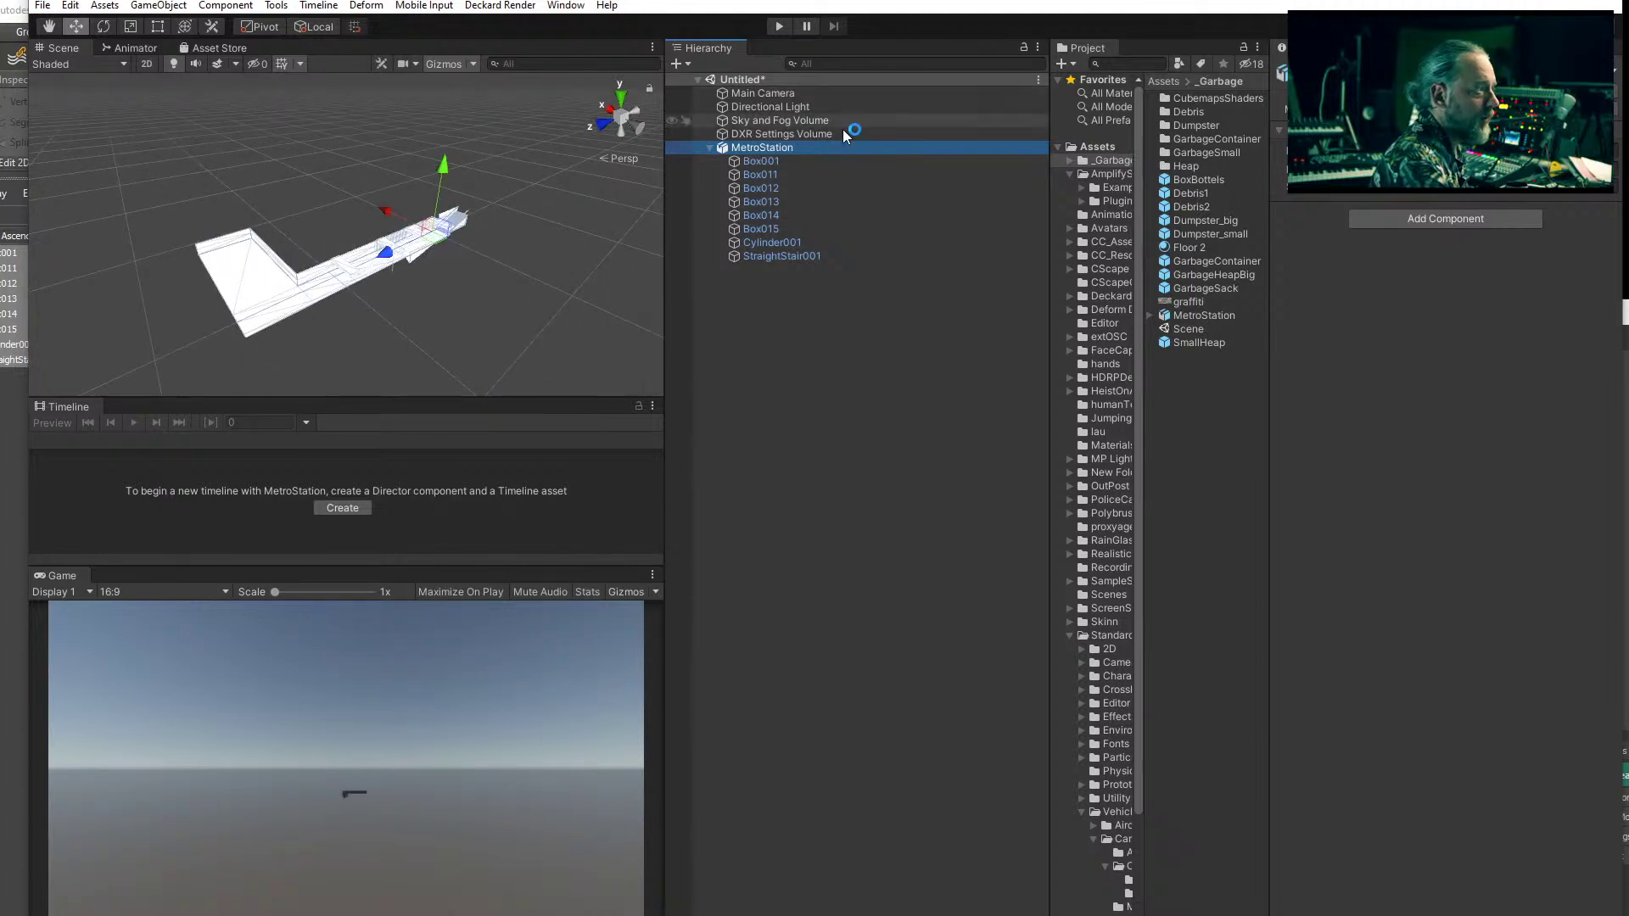
pyautogui.scroll(6, 192, 279)
pyautogui.keyDown('alt'); pyautogui.moveTo(461, 235); pyautogui.dragTo(371, 253); pyautogui.keyUp('alt')
pyautogui.moveTo(372, 253); pyautogui.dragTo(360, 225, button='middle')
pyautogui.scroll(-8, 360, 225)
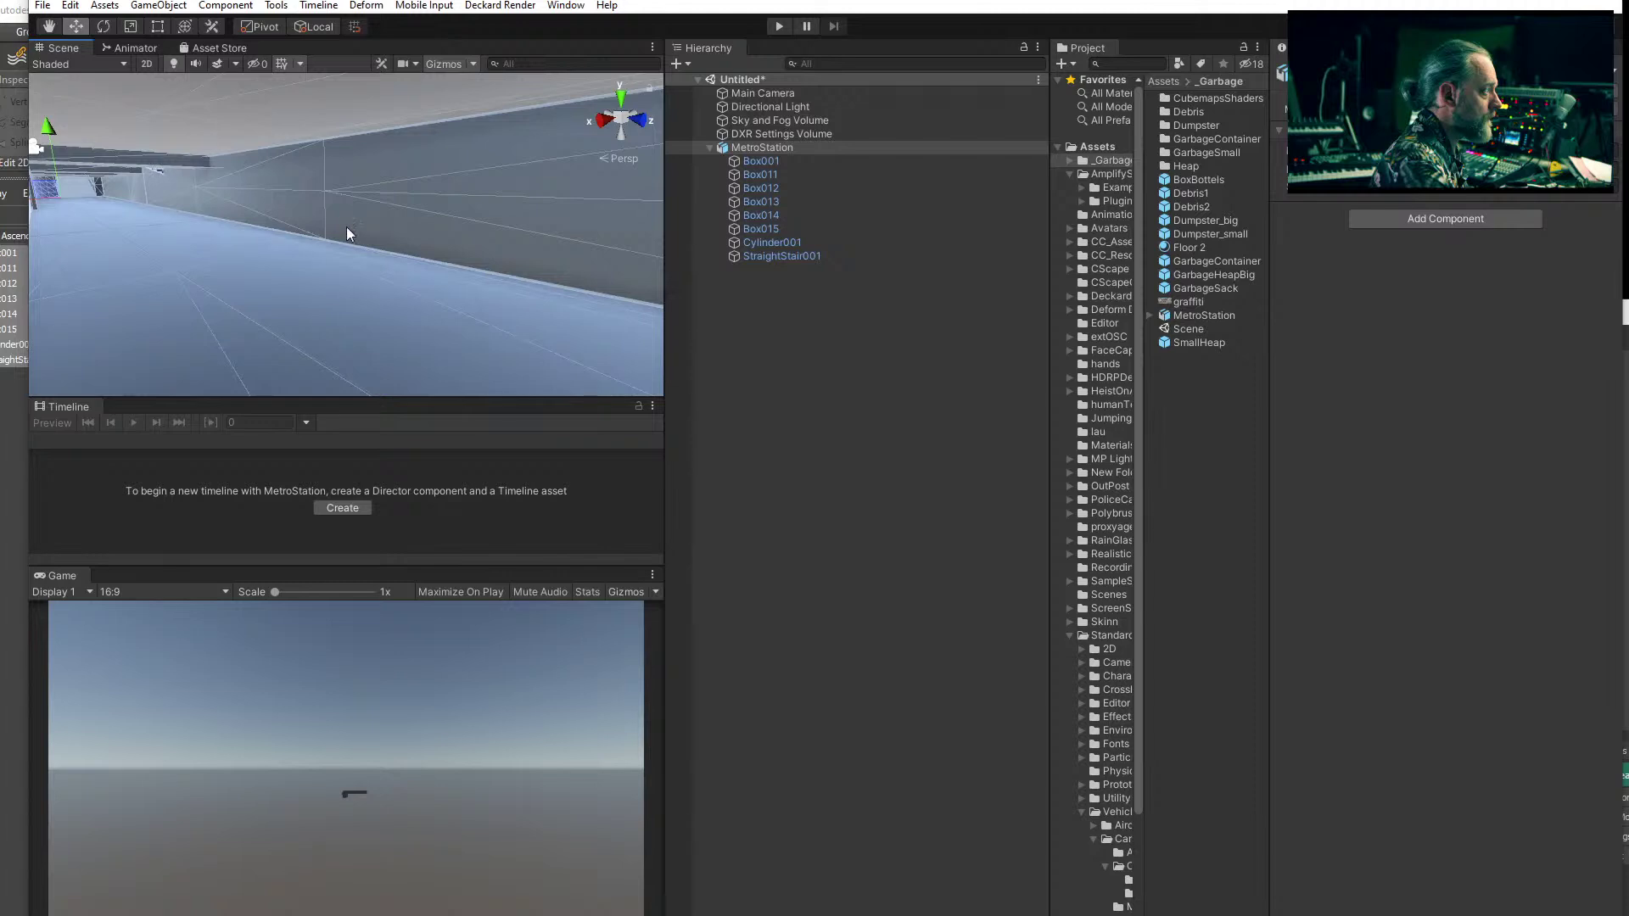
pyautogui.scroll(3, 378, 224)
pyautogui.click(798, 348)
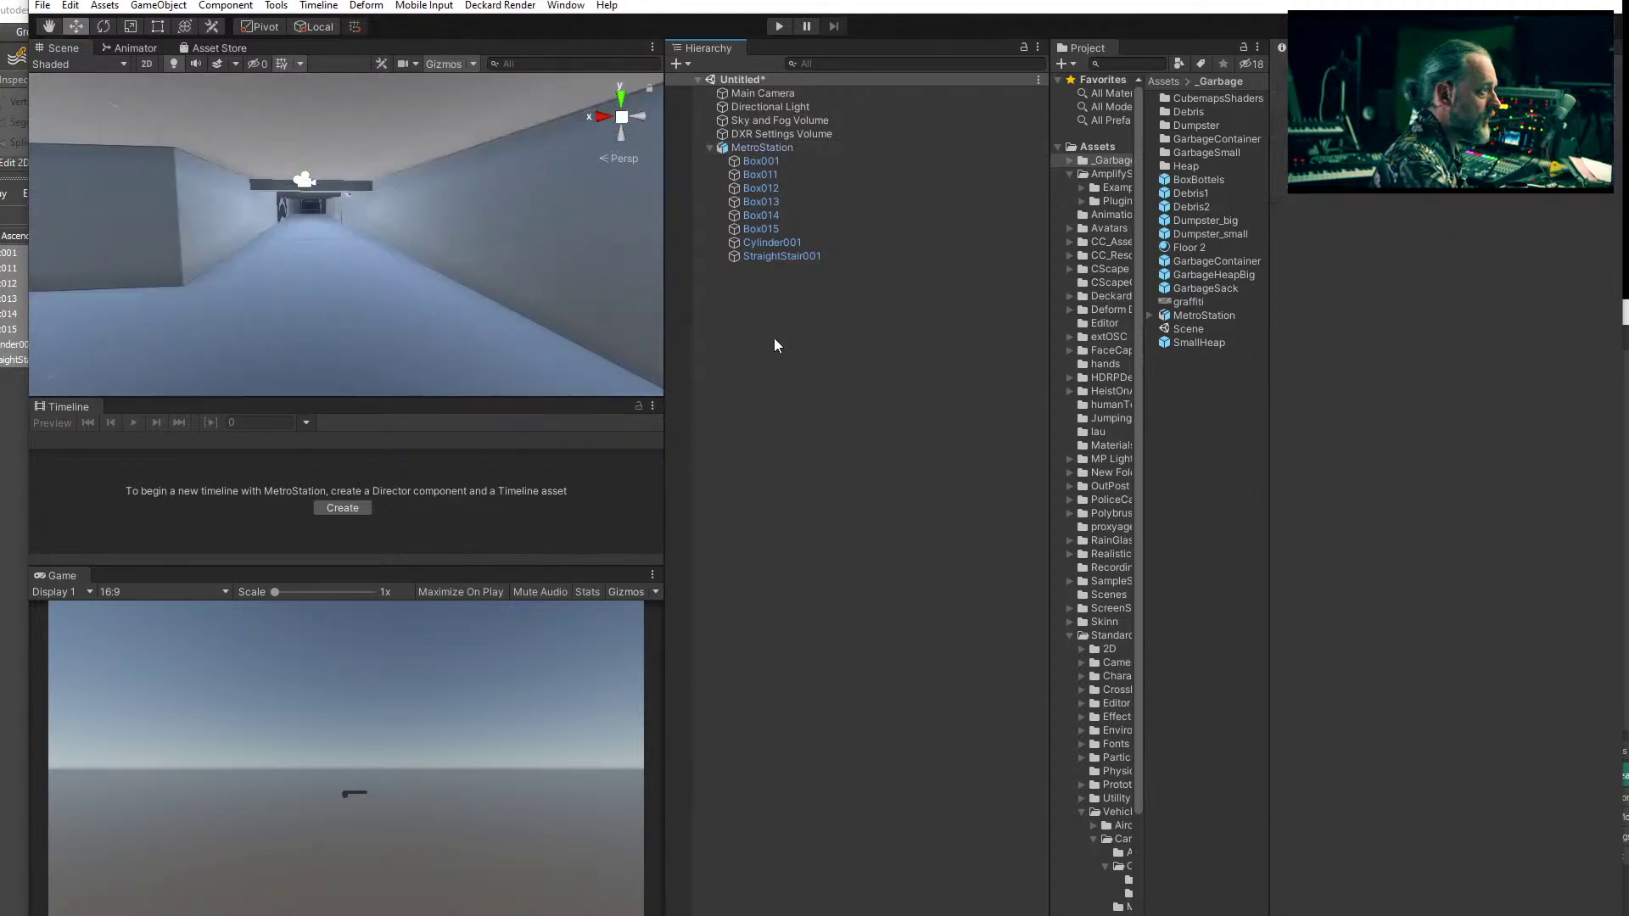
# - Collapse the MetroStation hierarchy and create a 3D cube in the scene to compare against the station's size
pyautogui.click(709, 148)
pyautogui.rightClick(731, 208)
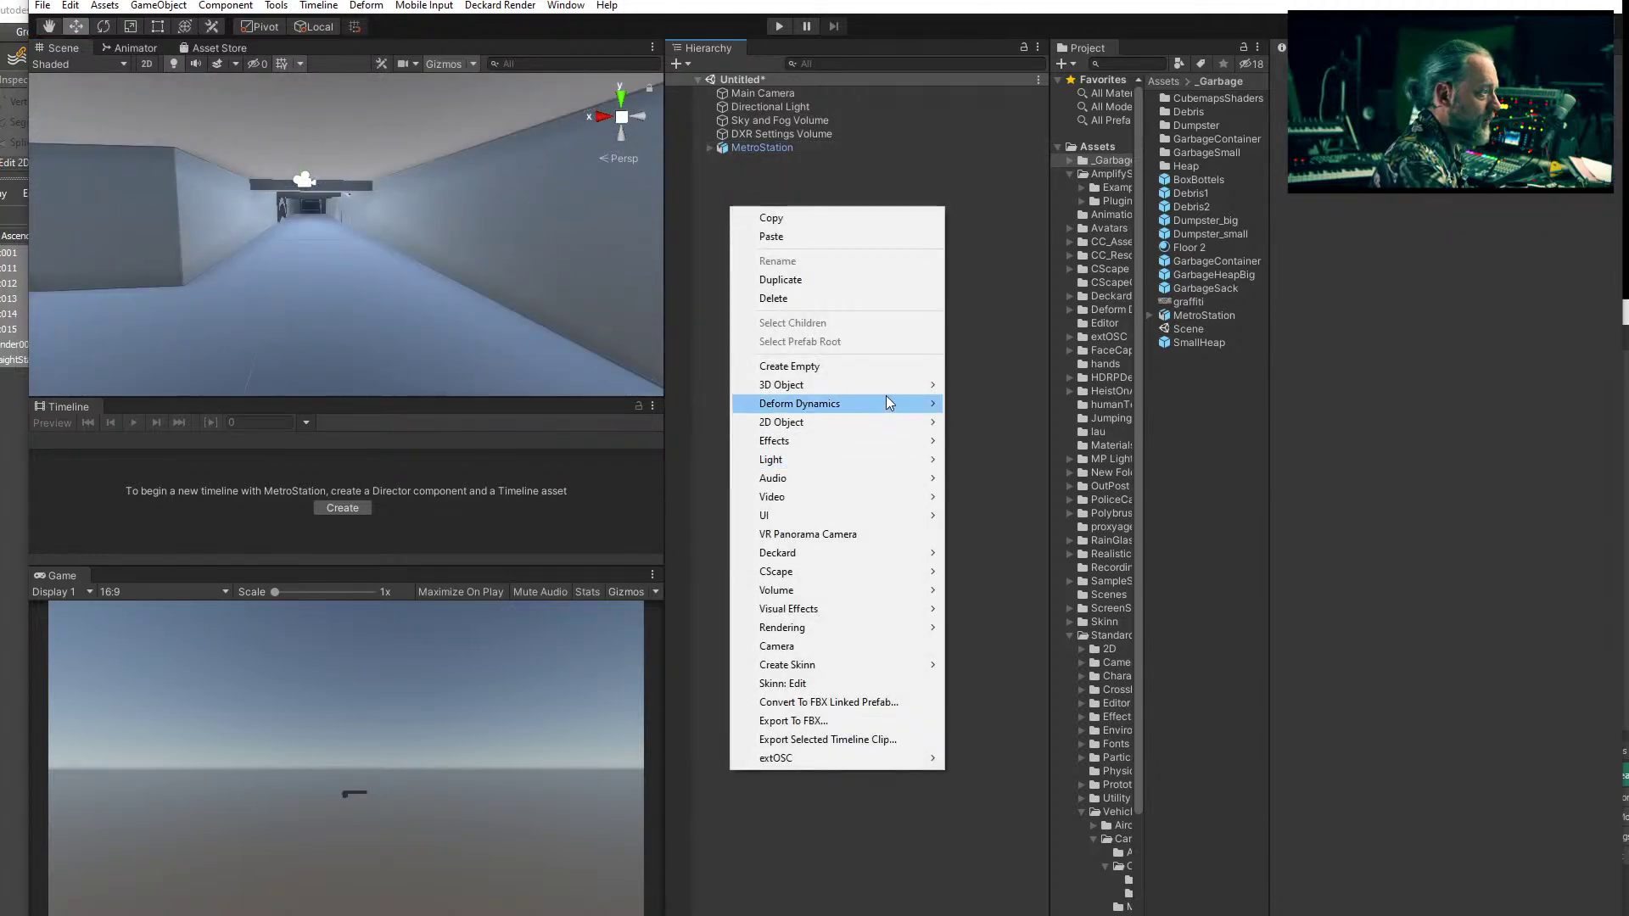
pyautogui.moveTo(891, 385)
pyautogui.click(982, 386)
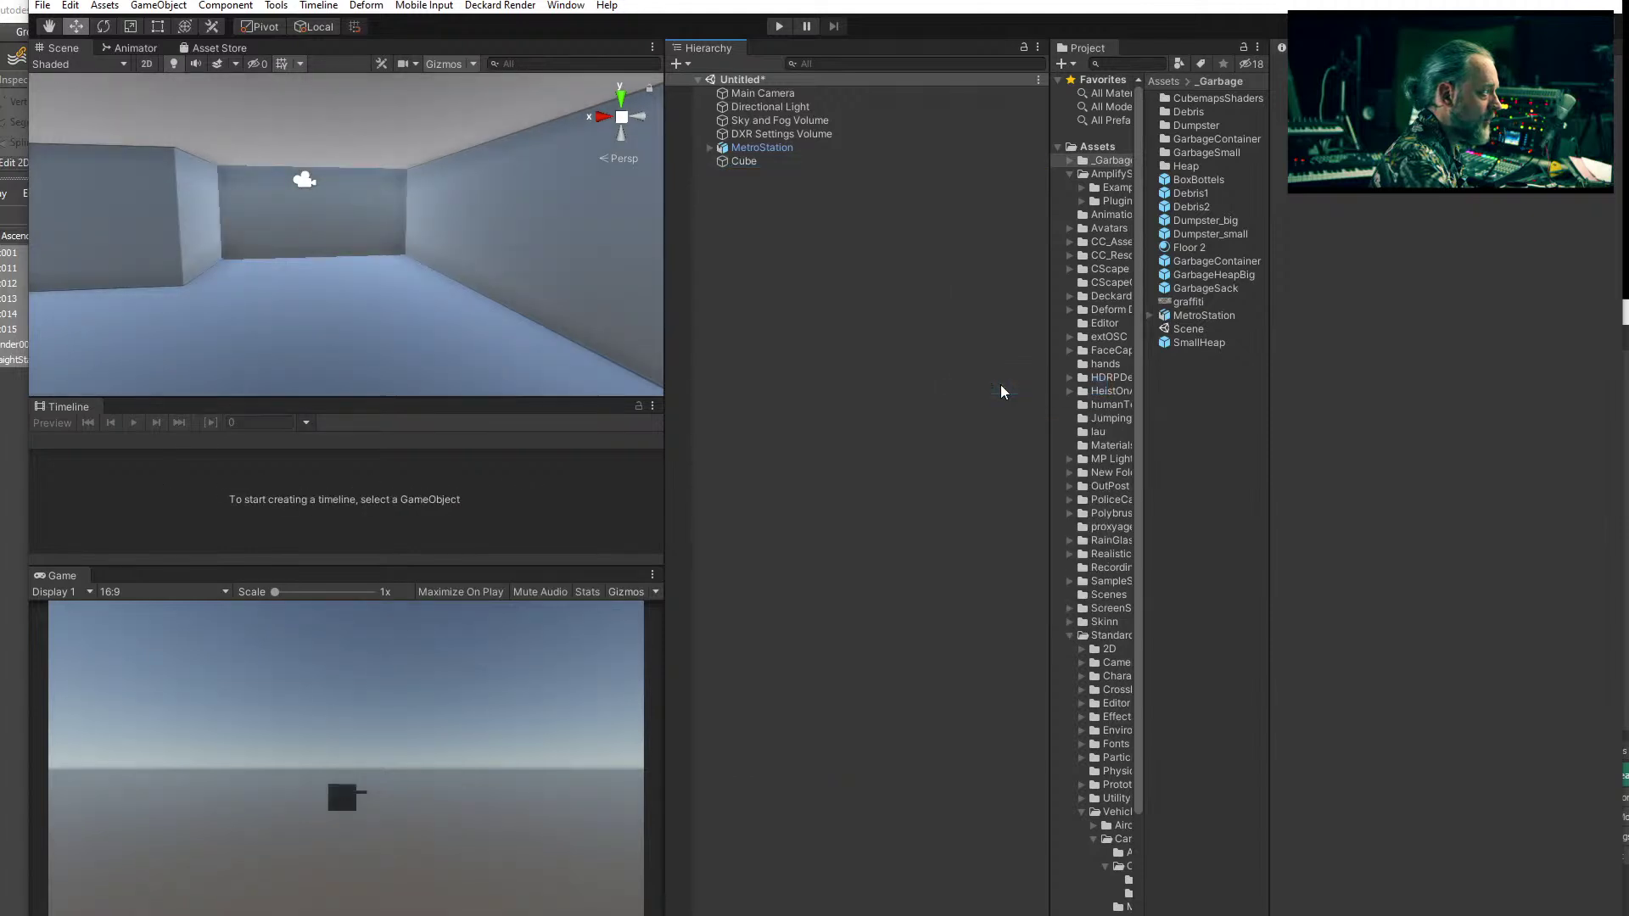
pyautogui.moveTo(351, 241); pyautogui.dragTo(314, 396, button='middle')
pyautogui.moveTo(418, 293); pyautogui.dragTo(269, 338, button='right')
pyautogui.scroll(-5, 396, 262)
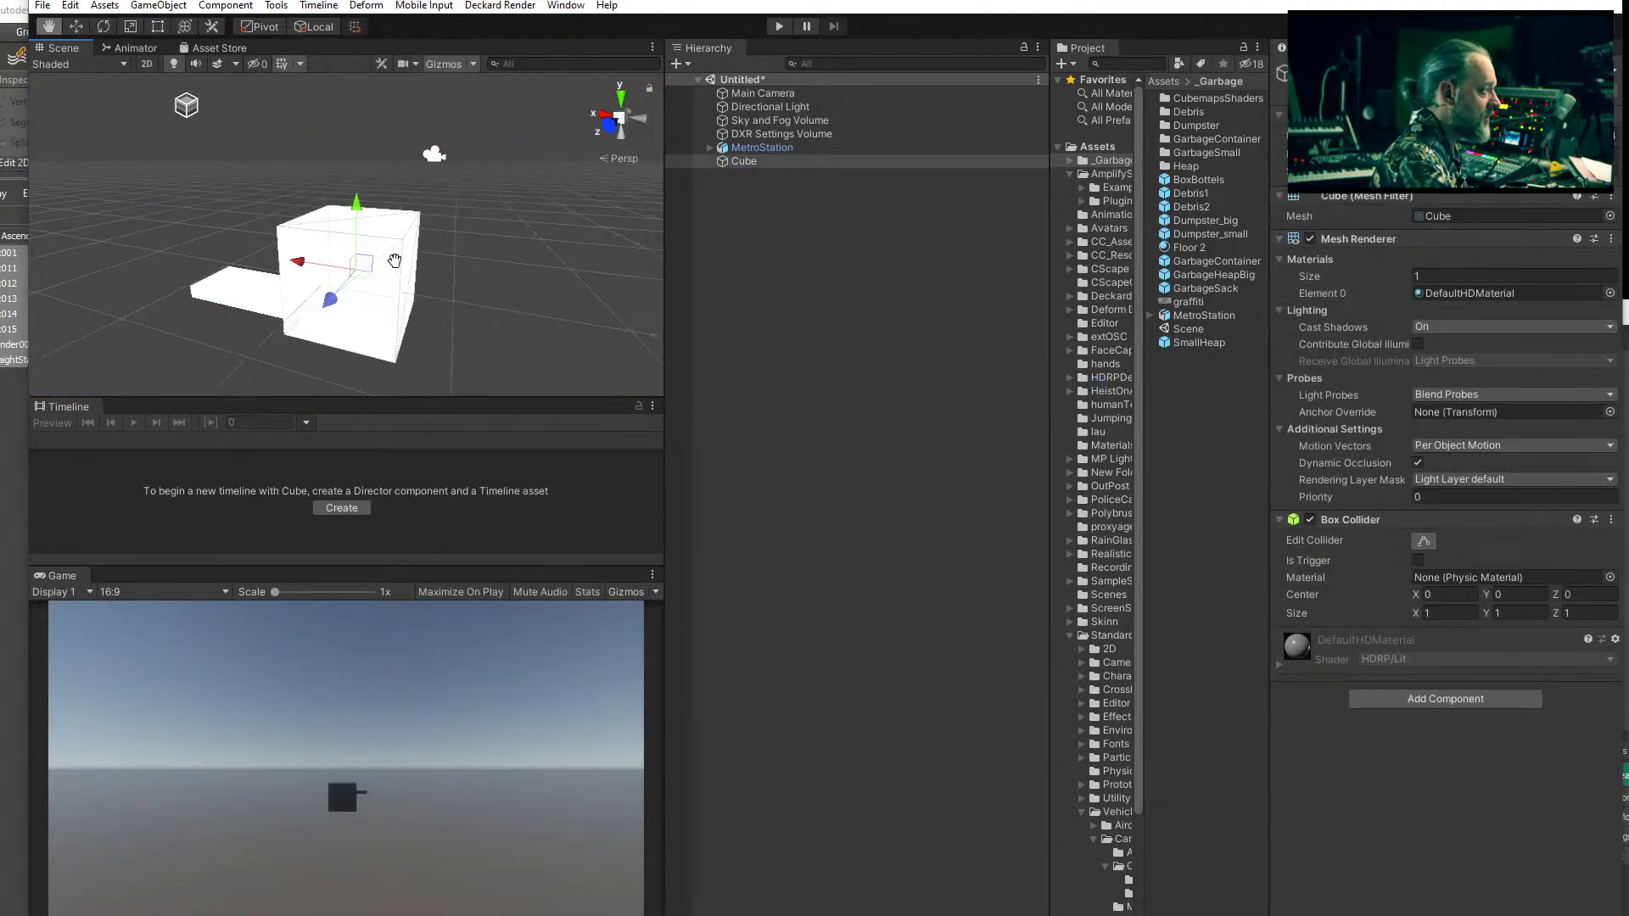
pyautogui.moveTo(397, 262); pyautogui.dragTo(344, 256, button='middle')
pyautogui.scroll(-1, 343, 256)
# - Increase the MetroStation model's import scale in two rounds, applying each one and comparing the corridor with the cube
pyautogui.click(762, 148)
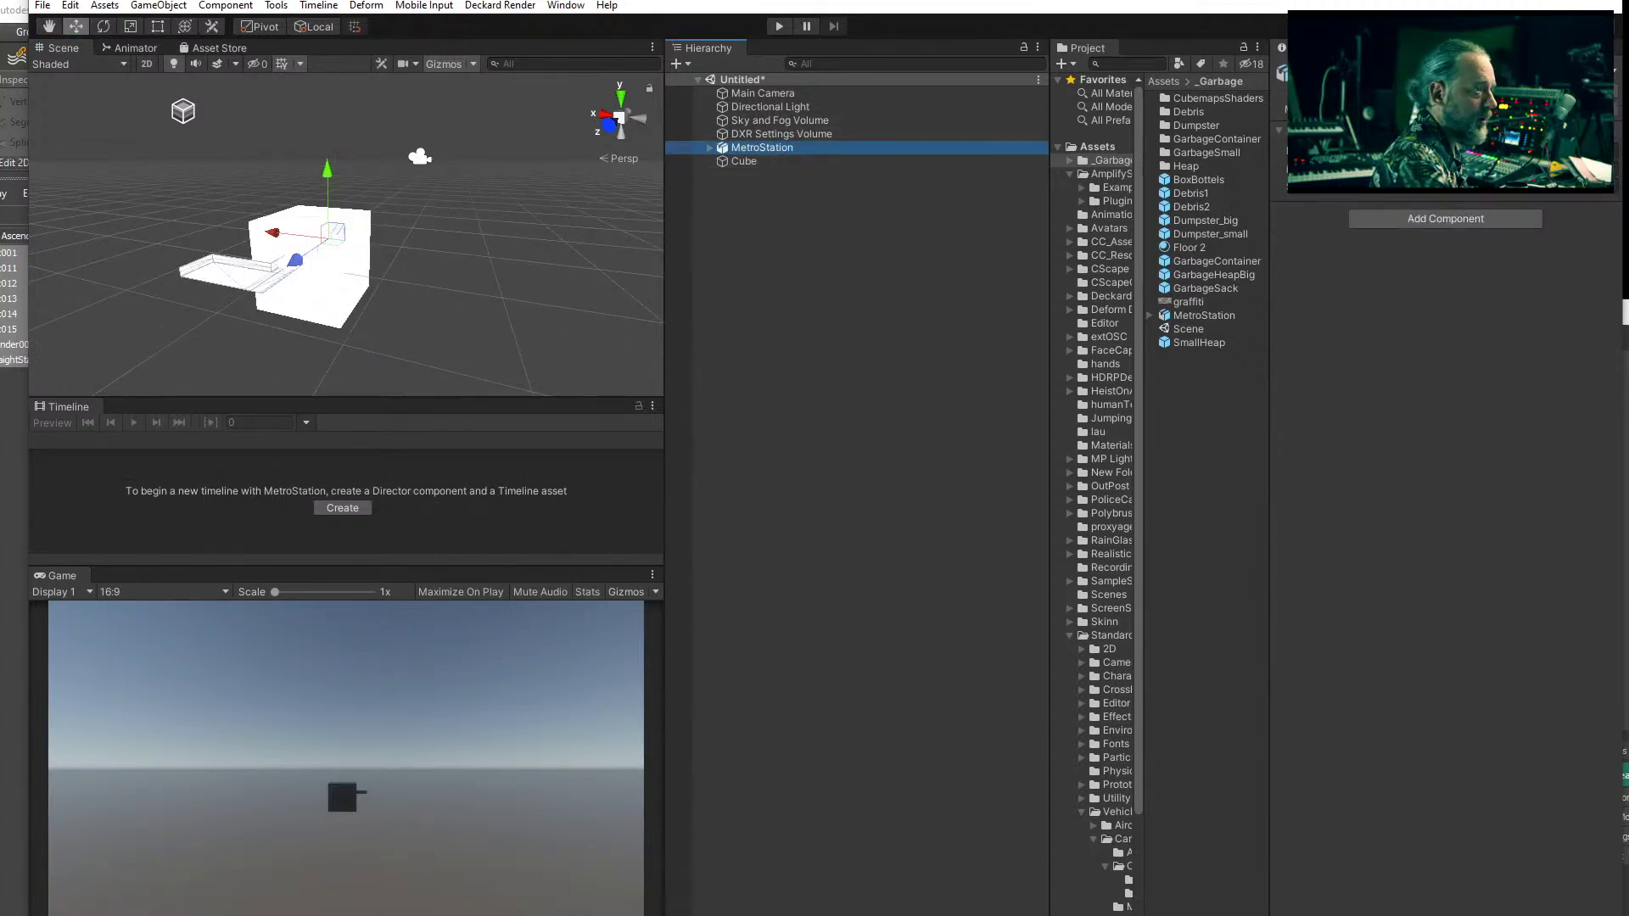
pyautogui.click(1458, 110)
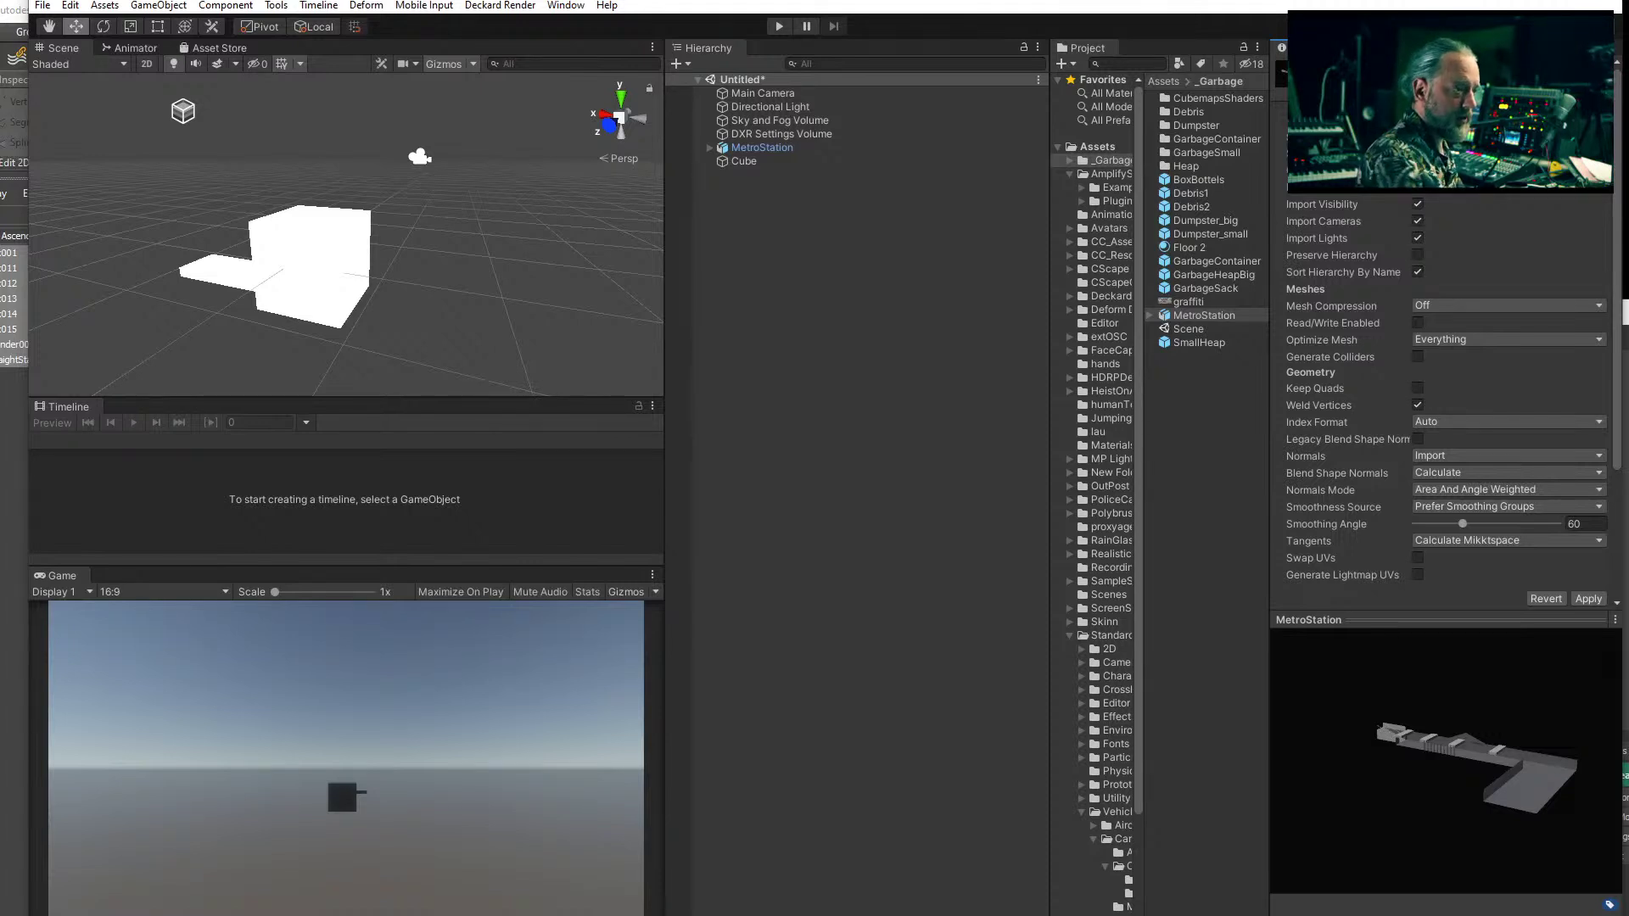
pyautogui.click(1587, 599)
pyautogui.moveTo(405, 348); pyautogui.dragTo(437, 273, button='middle')
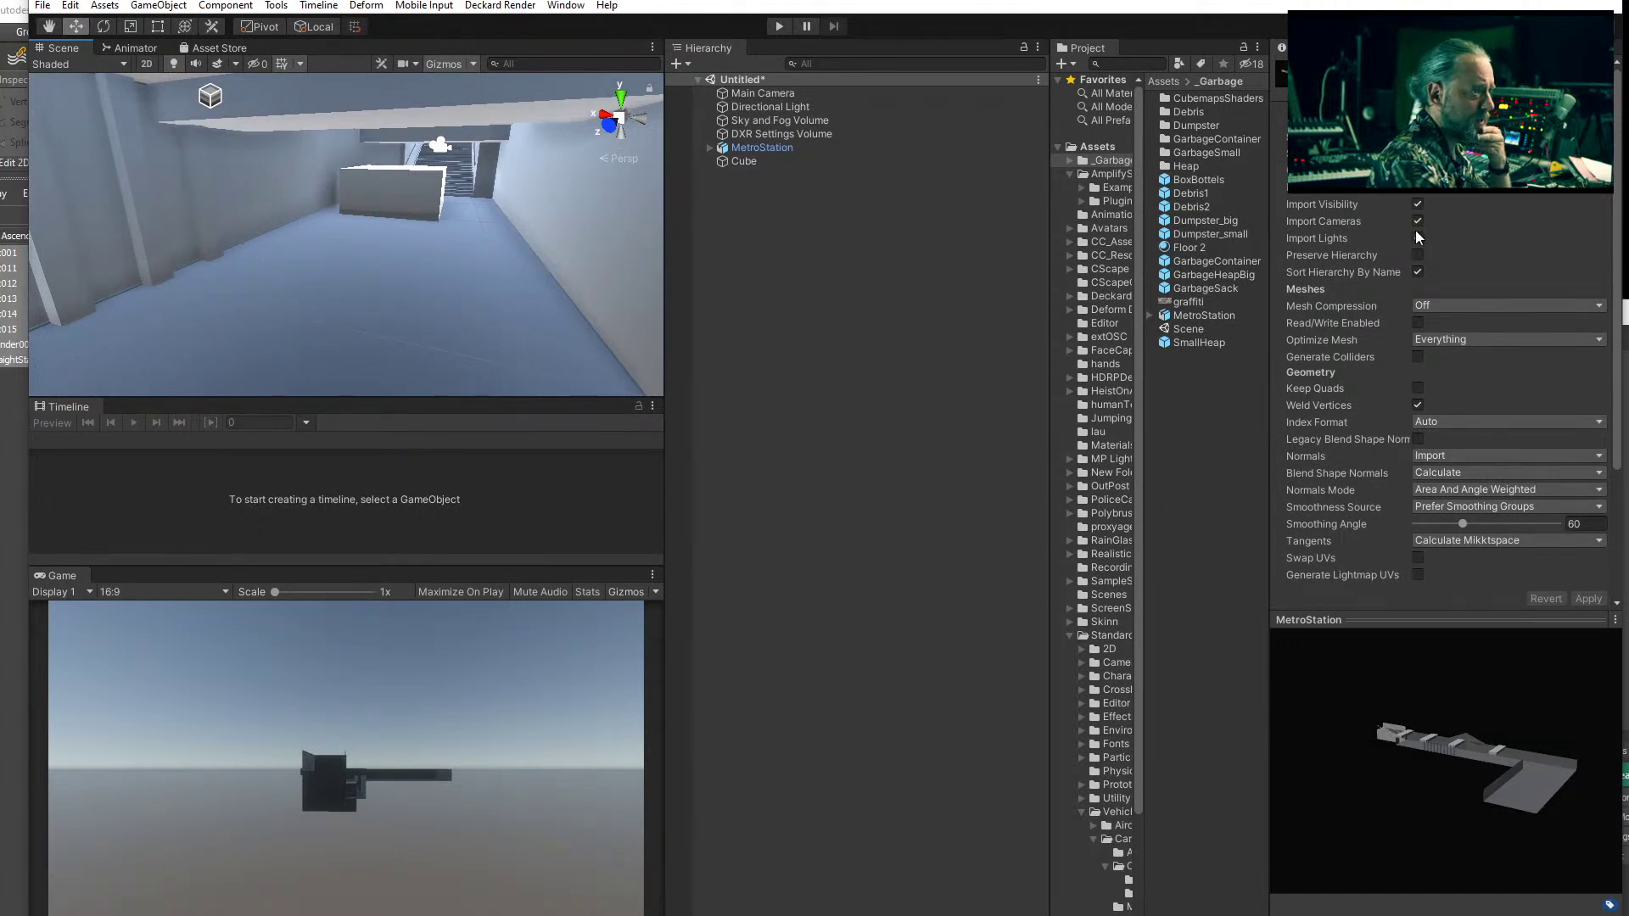
pyautogui.write('0')
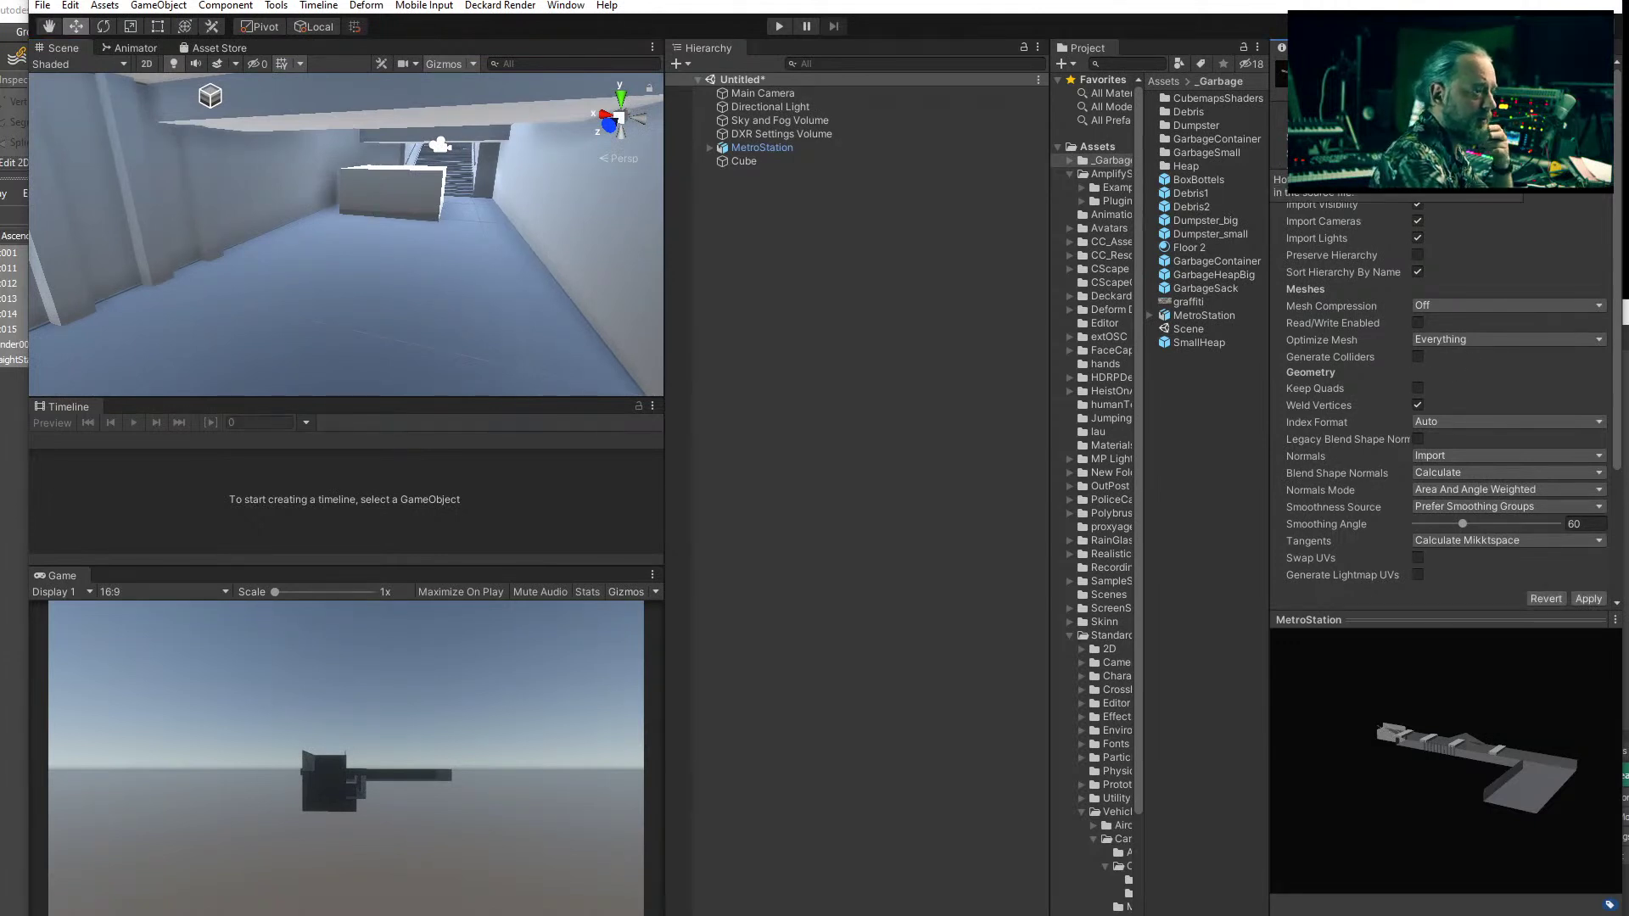
pyautogui.click(1589, 599)
pyautogui.moveTo(552, 226); pyautogui.dragTo(465, 304, button='right')
pyautogui.scroll(-8, 390, 246)
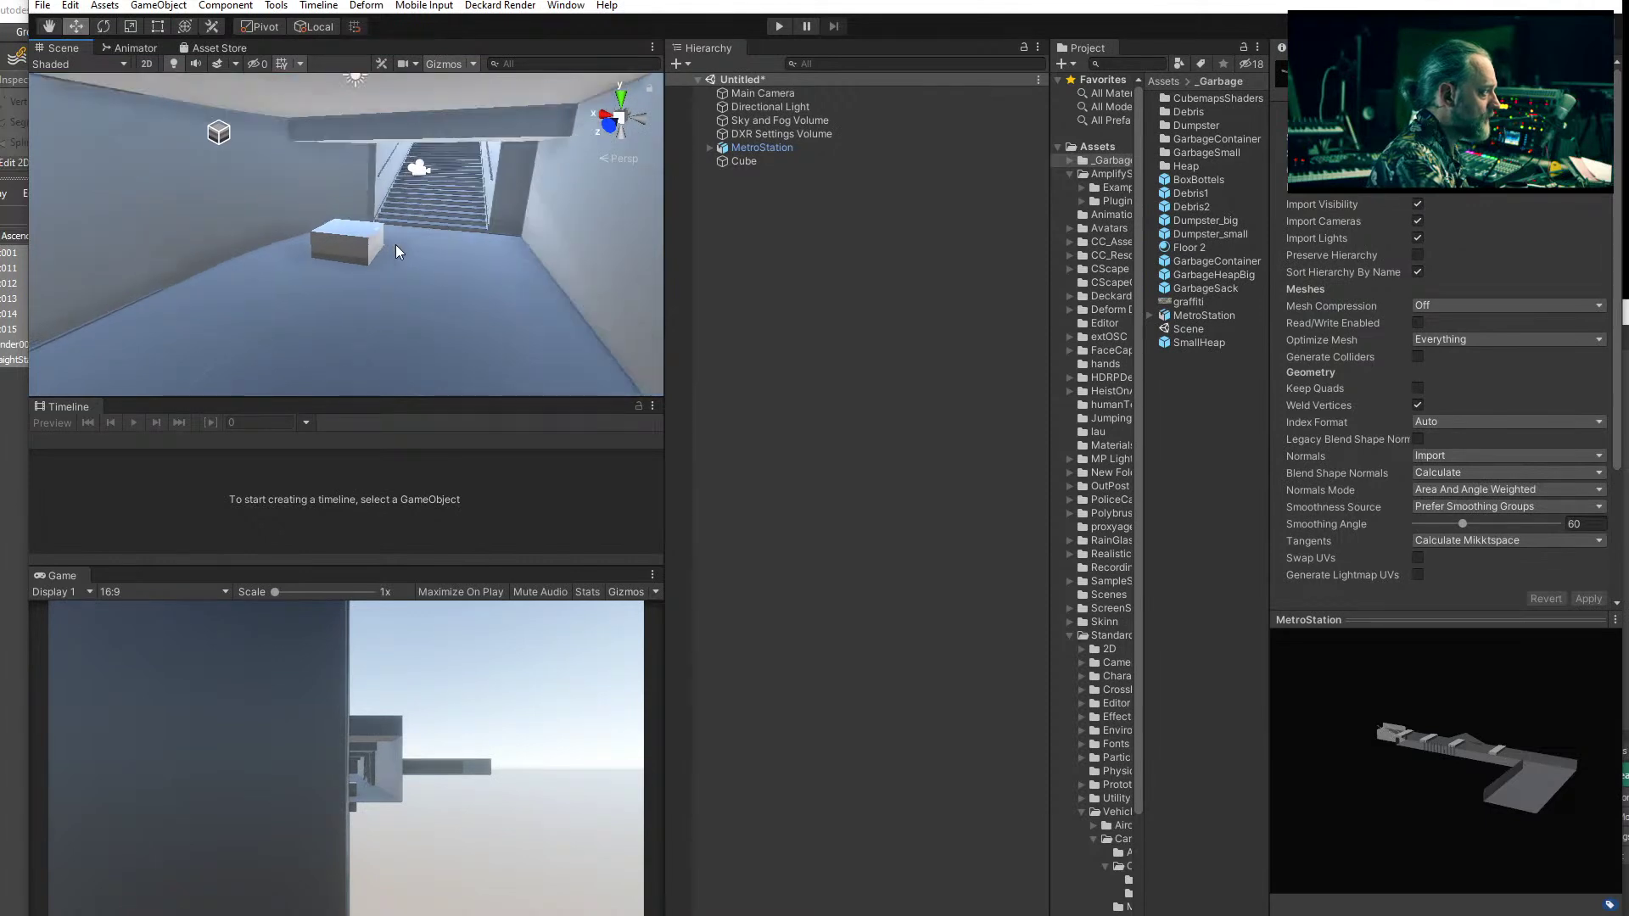
# - Move the cube around the corridor near the stairs to judge the station's scale, and delete the cube
pyautogui.click(411, 185)
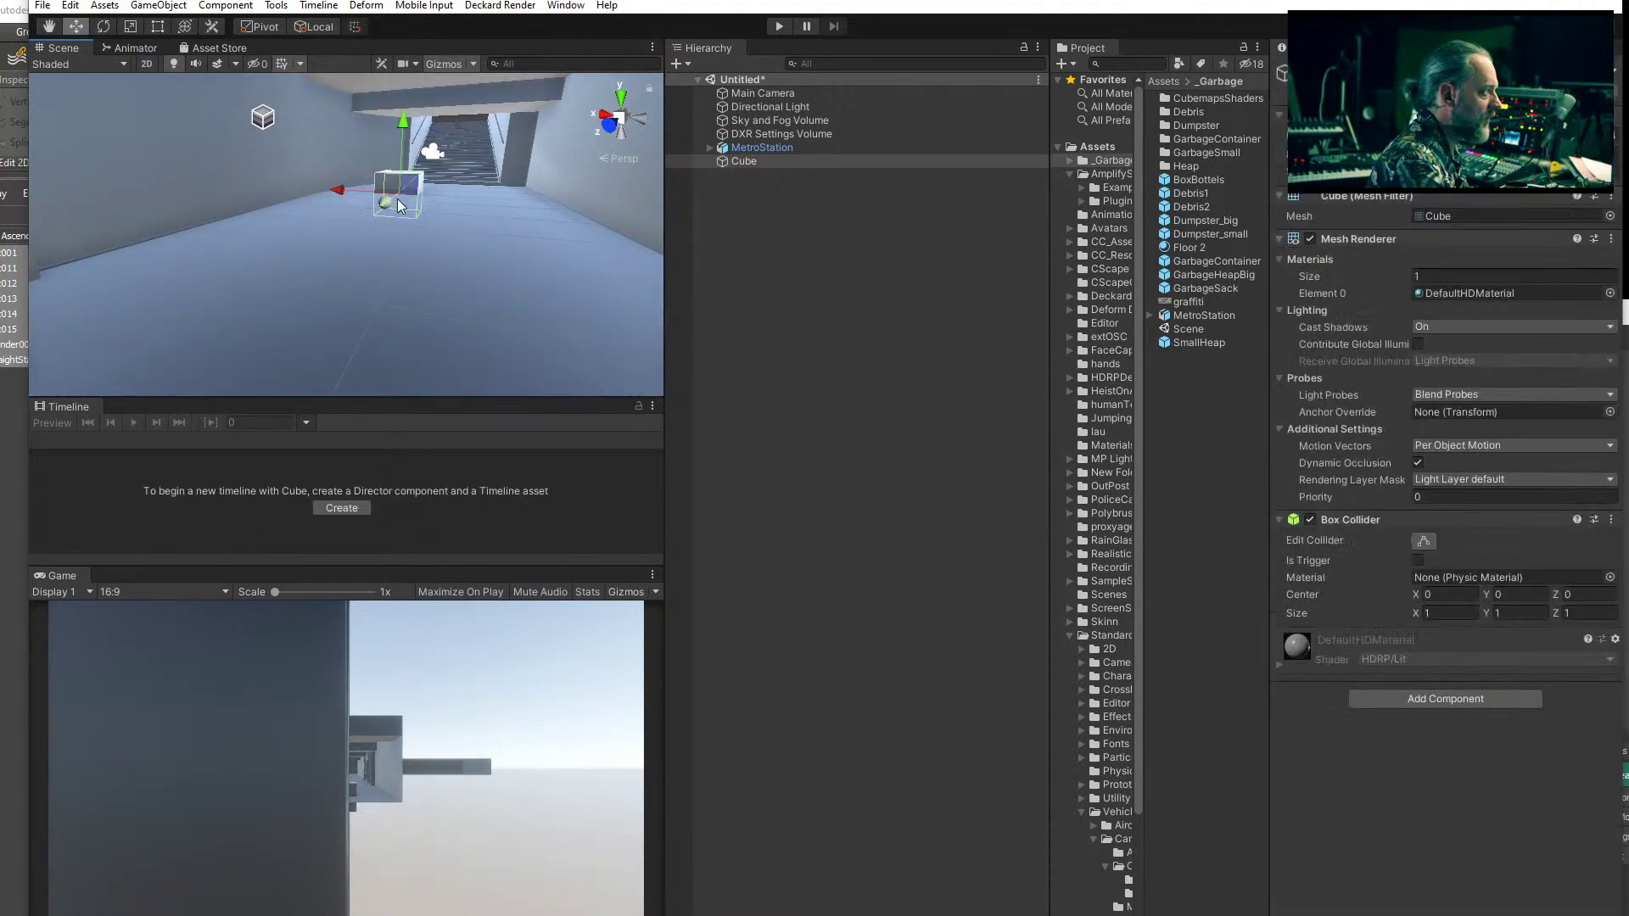
pyautogui.moveTo(401, 163)
pyautogui.mouseDown()
pyautogui.moveTo(401, 134)
pyautogui.moveTo(348, 174)
pyautogui.moveTo(391, 166)
pyautogui.moveTo(420, 185)
pyautogui.mouseUp()
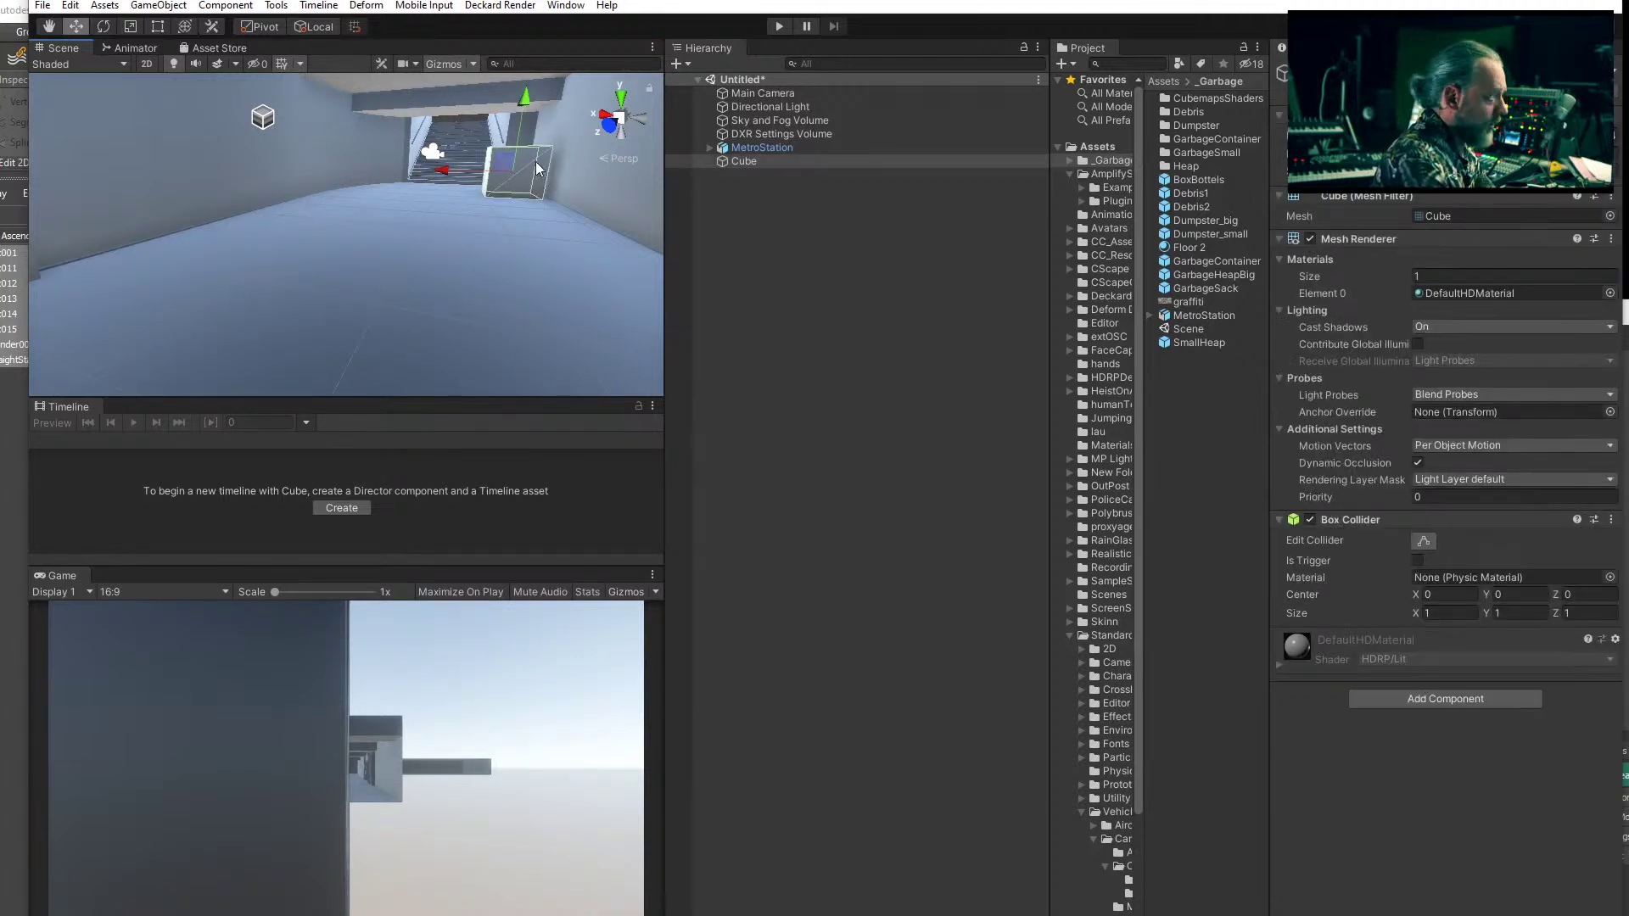
pyautogui.moveTo(481, 201); pyautogui.dragTo(444, 227, button='middle')
pyautogui.moveTo(418, 198); pyautogui.dragTo(376, 192)
pyautogui.moveTo(374, 232); pyautogui.dragTo(412, 214, button='middle')
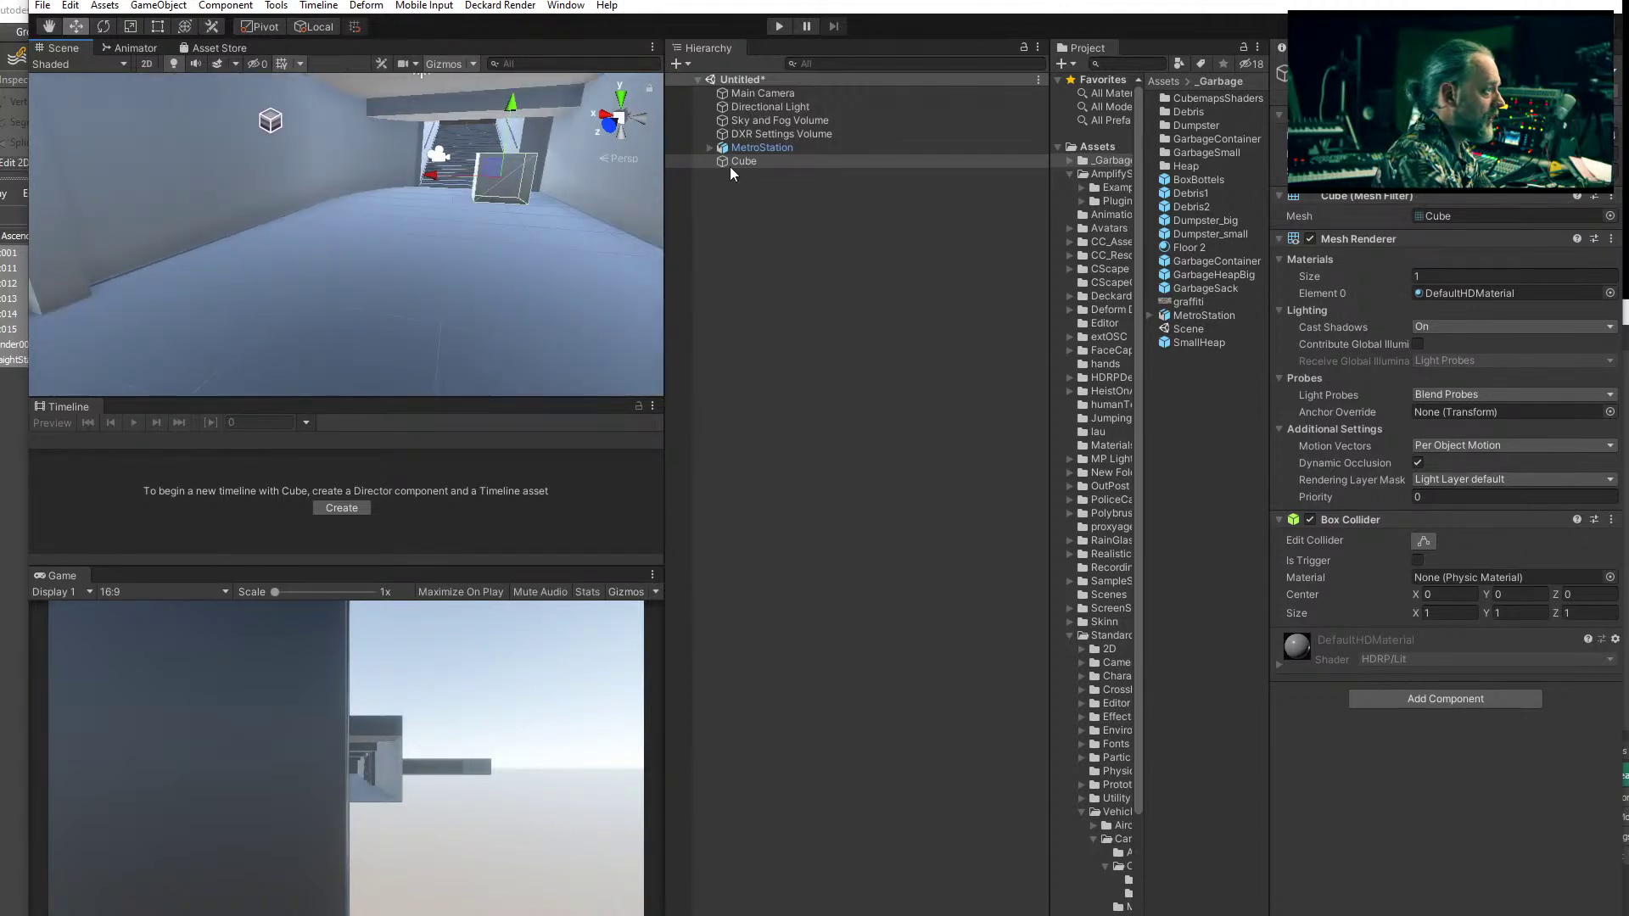
pyautogui.press('Delete')
# - Adjust the MetroStation asset's import scale once more and apply the change
pyautogui.click(762, 146)
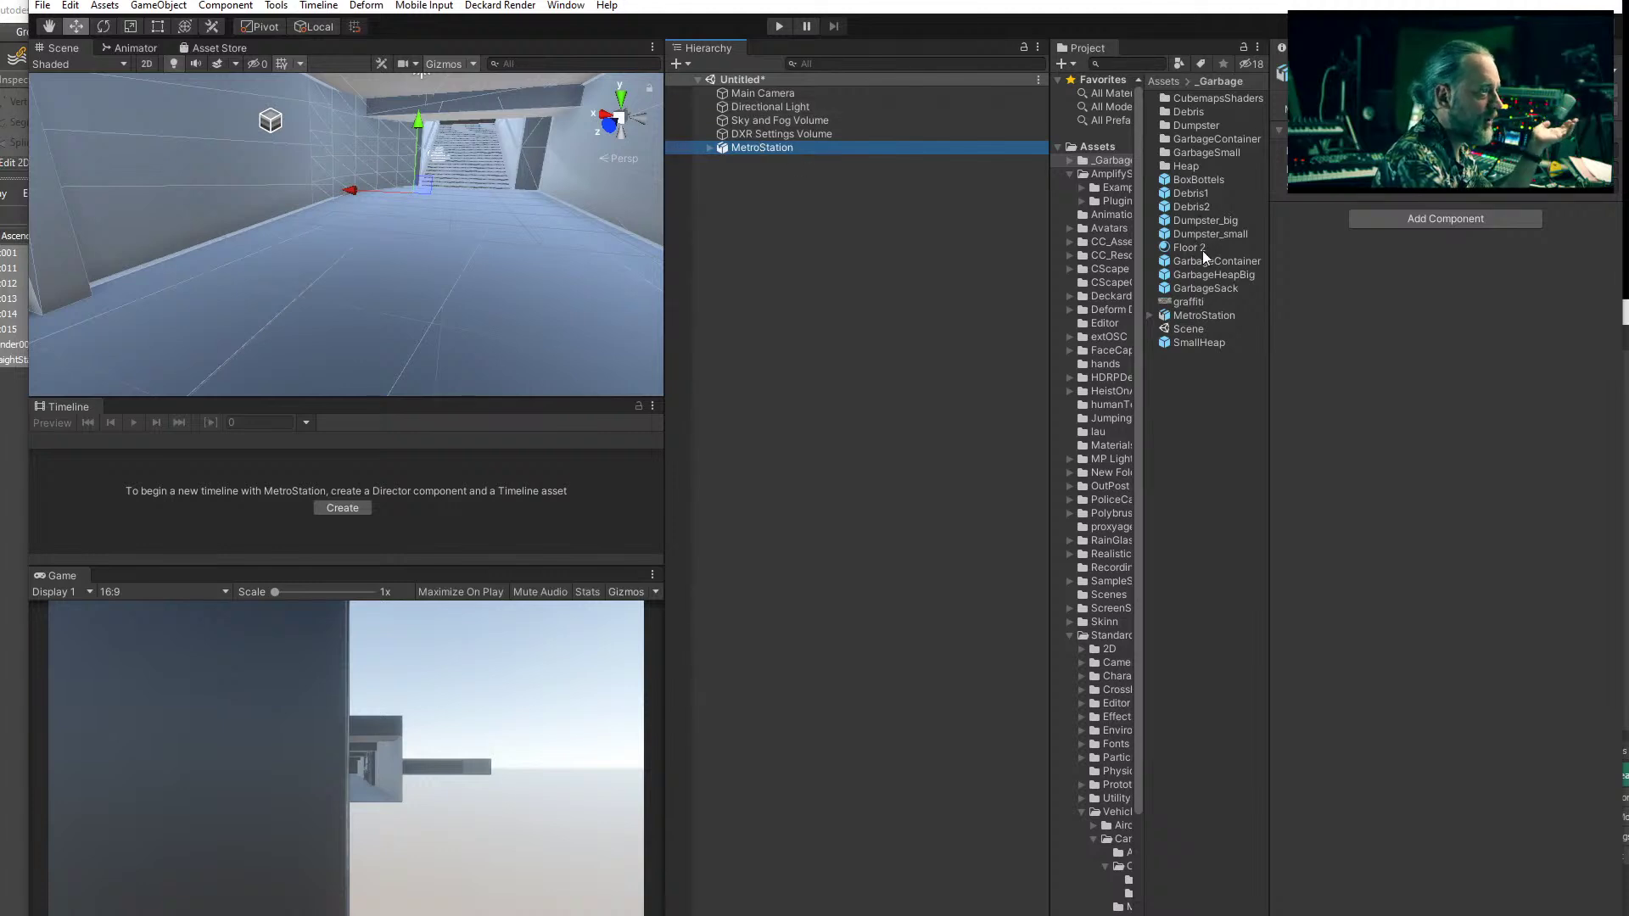
pyautogui.click(1205, 315)
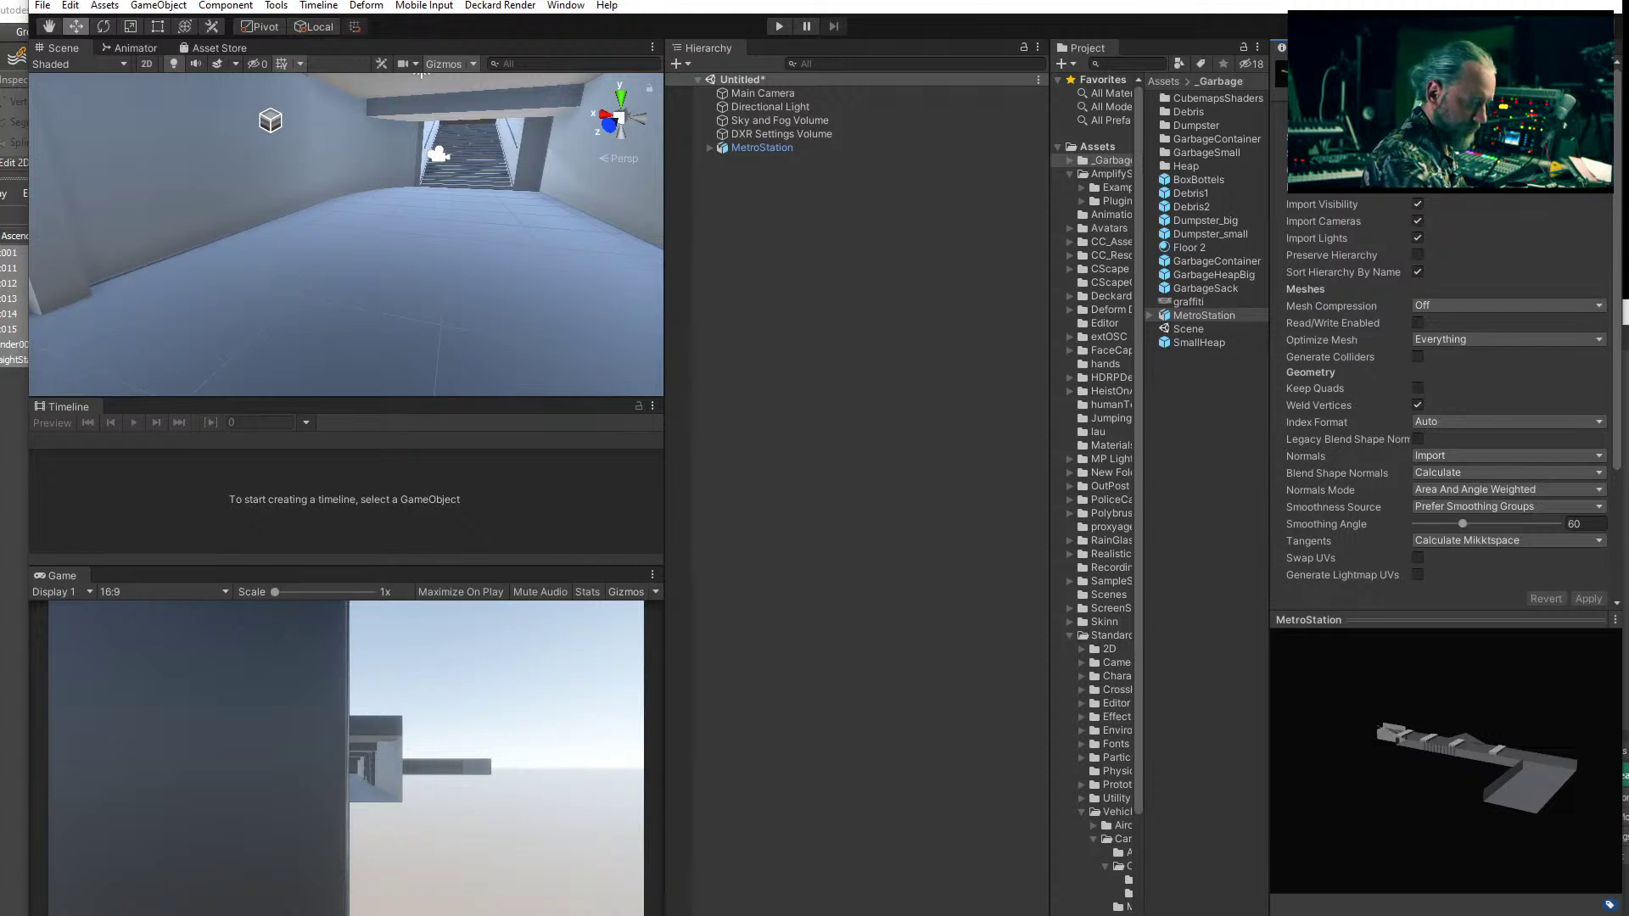
pyautogui.click(1589, 599)
pyautogui.moveTo(552, 273); pyautogui.dragTo(468, 252, button='middle')
# - Focus on the Main Camera and move it within the station's corridor
pyautogui.click(735, 255)
pyautogui.moveTo(382, 243); pyautogui.dragTo(317, 244, button='right')
pyautogui.doubleClick(773, 94)
pyautogui.moveTo(317, 244); pyautogui.dragTo(271, 277, button='middle')
pyautogui.moveTo(311, 265); pyautogui.dragTo(700, 338)
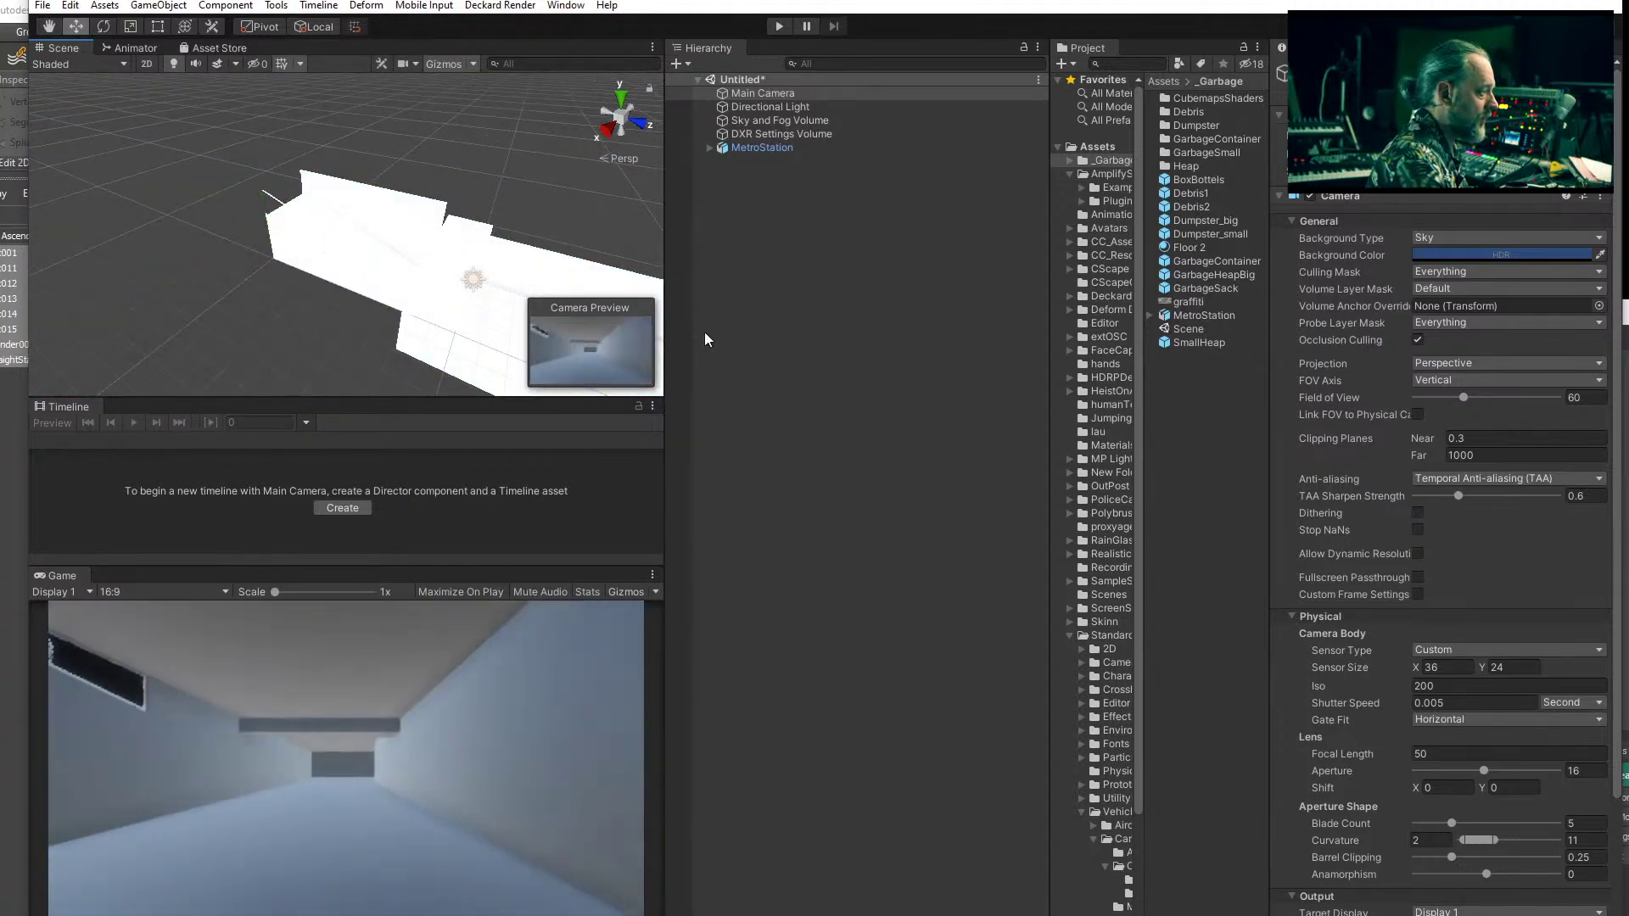
# - Rotate the Main Camera to look down the corridor and reposition it near the row of pillars
pyautogui.scroll(5, 144, 218)
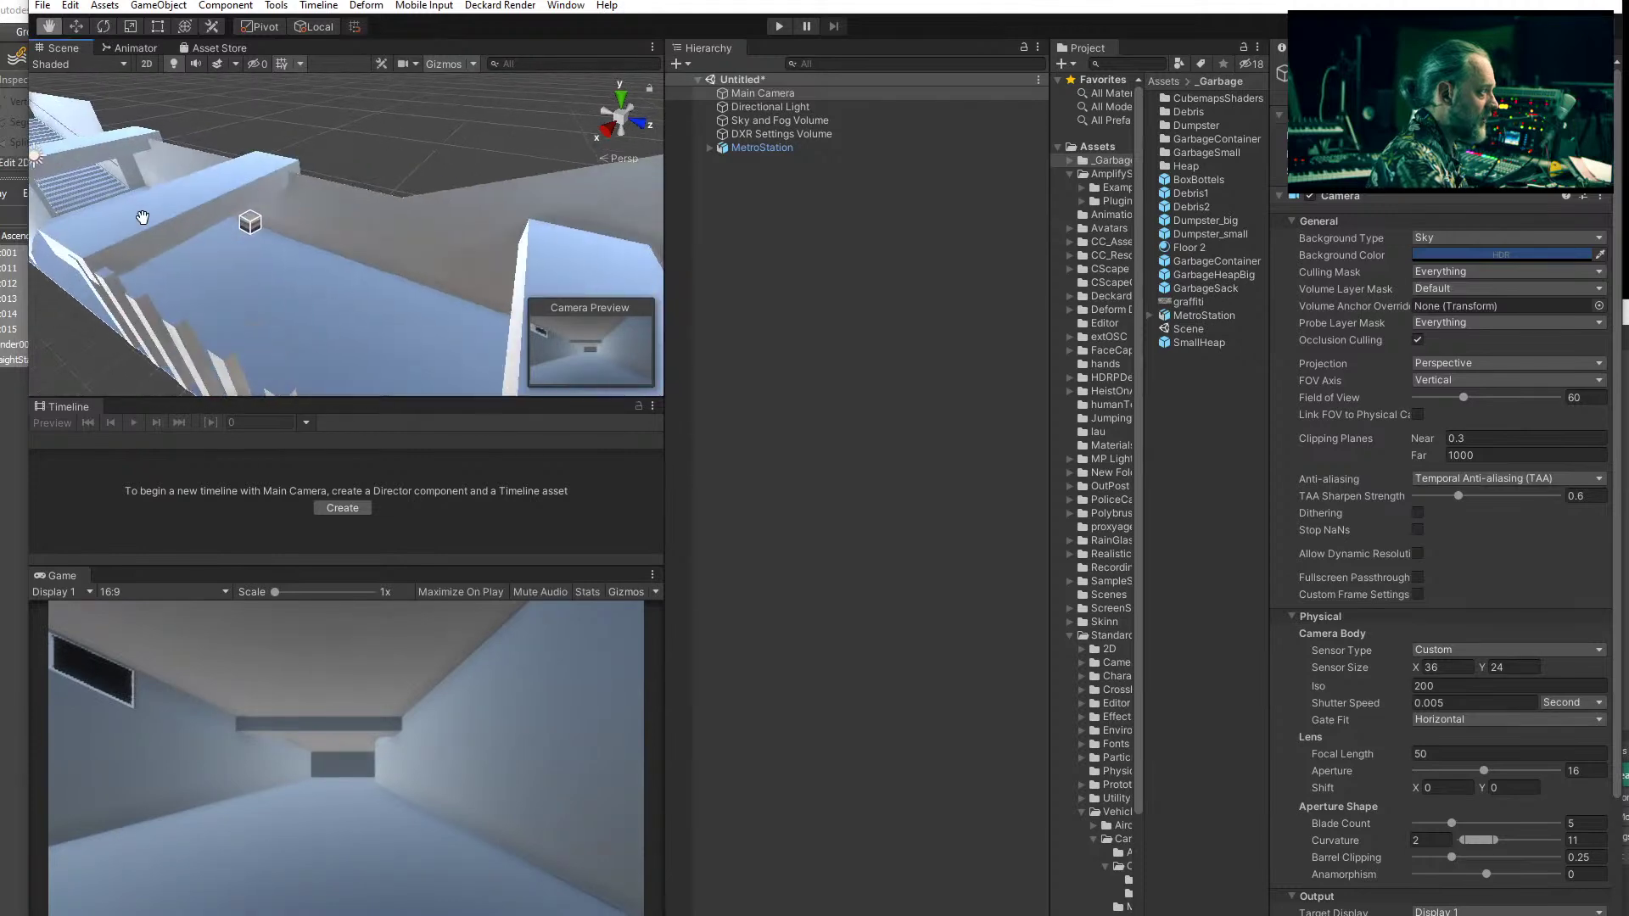
pyautogui.press('f')
pyautogui.press('e')
pyautogui.moveTo(388, 303); pyautogui.dragTo(918, 248)
pyautogui.press('w')
pyautogui.moveTo(424, 279); pyautogui.dragTo(450, 259)
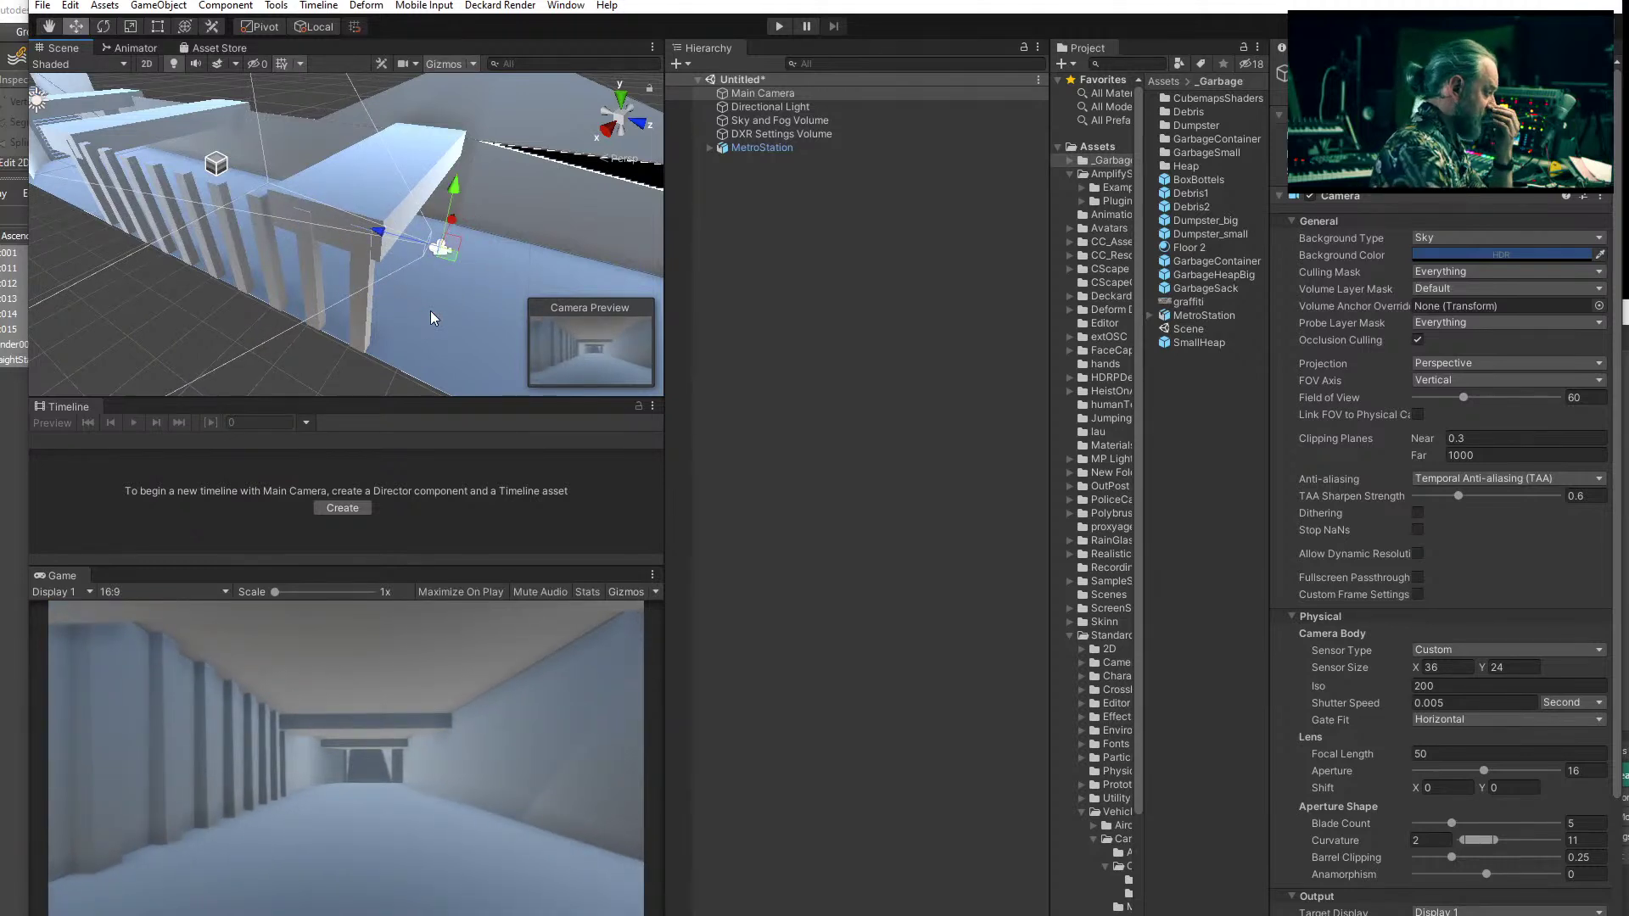
pyautogui.moveTo(376, 229); pyautogui.dragTo(339, 211)
# - Narrow the Main Camera's field of view to 23
pyautogui.moveTo(340, 211); pyautogui.dragTo(353, 204, button='middle')
pyautogui.keyDown('alt'); pyautogui.moveTo(353, 203); pyautogui.dragTo(350, 246); pyautogui.keyUp('alt')
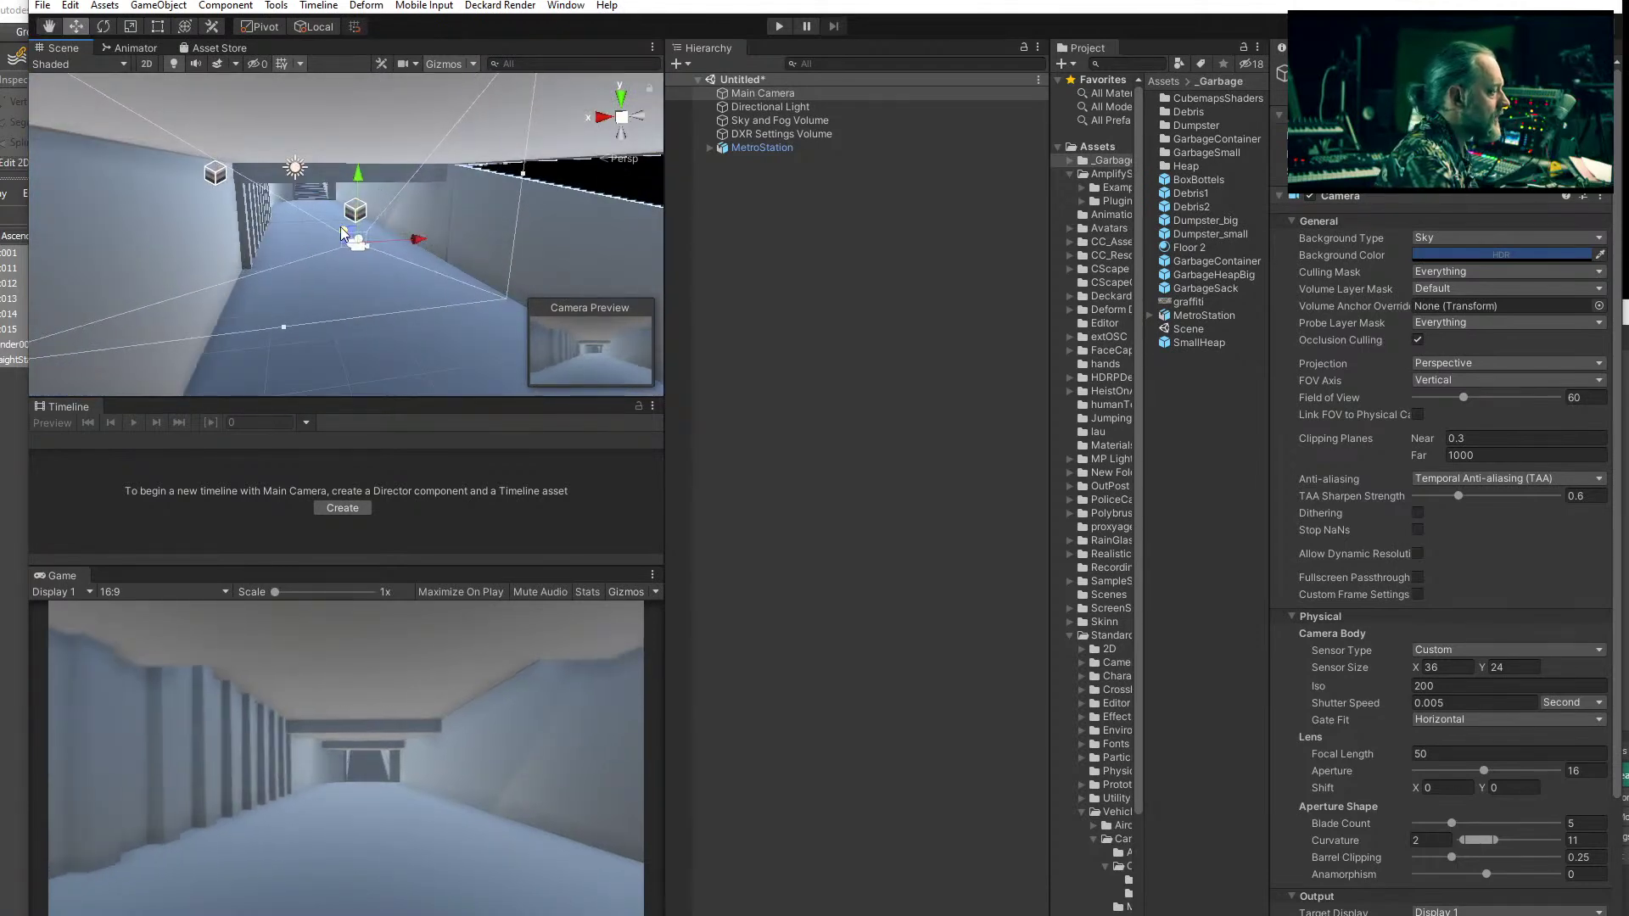
pyautogui.scroll(6, 360, 269)
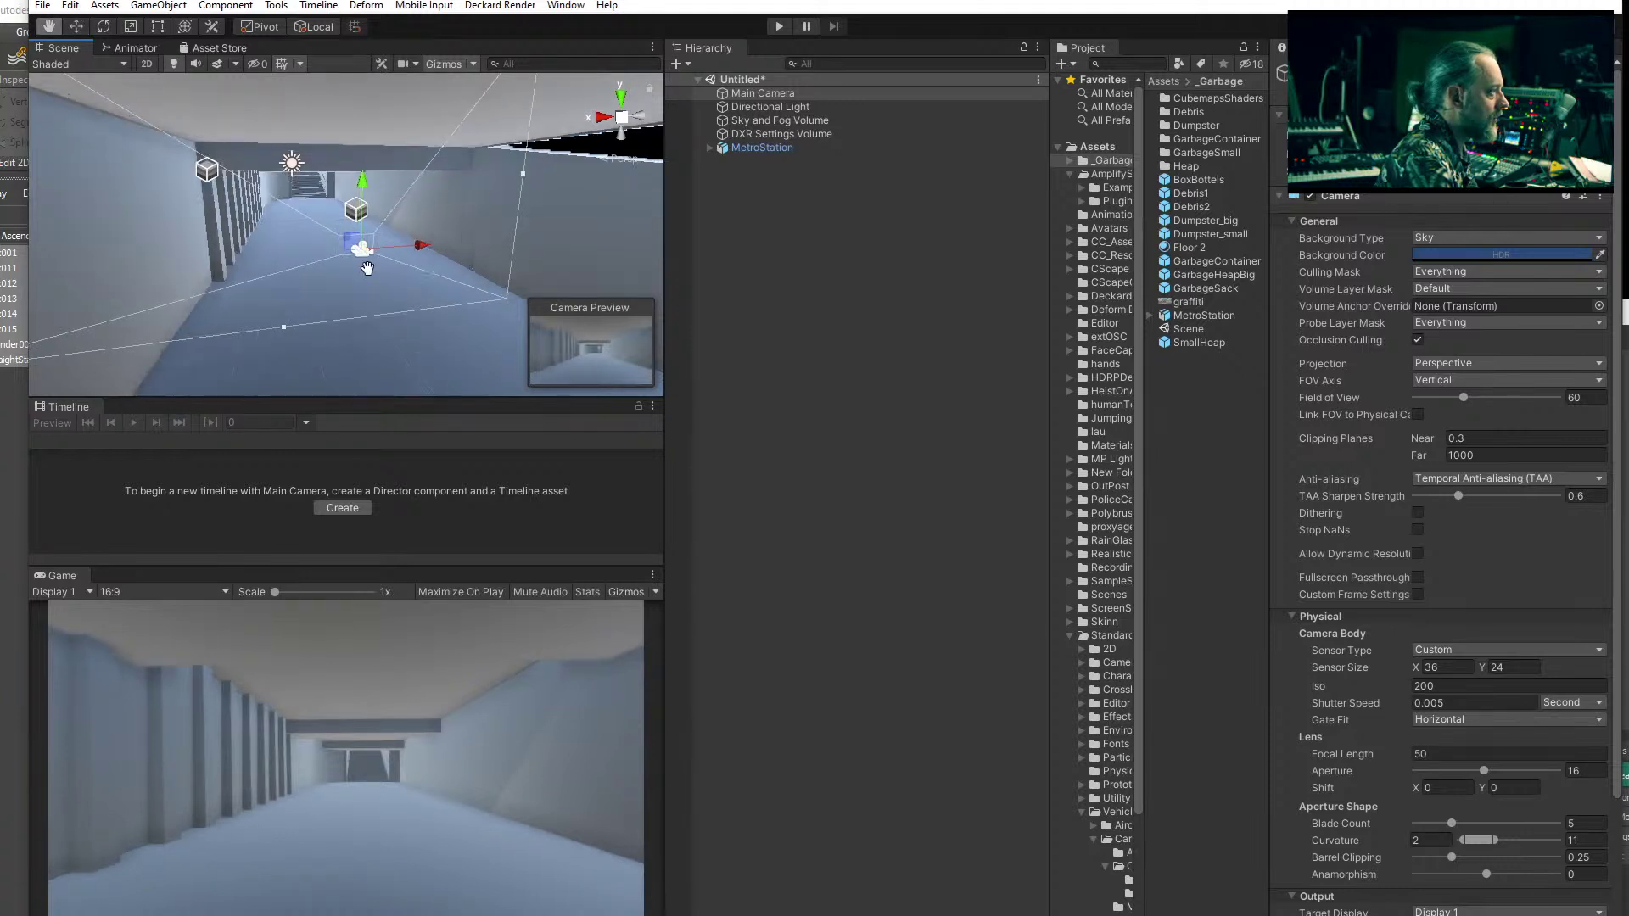
pyautogui.scroll(-6, 360, 270)
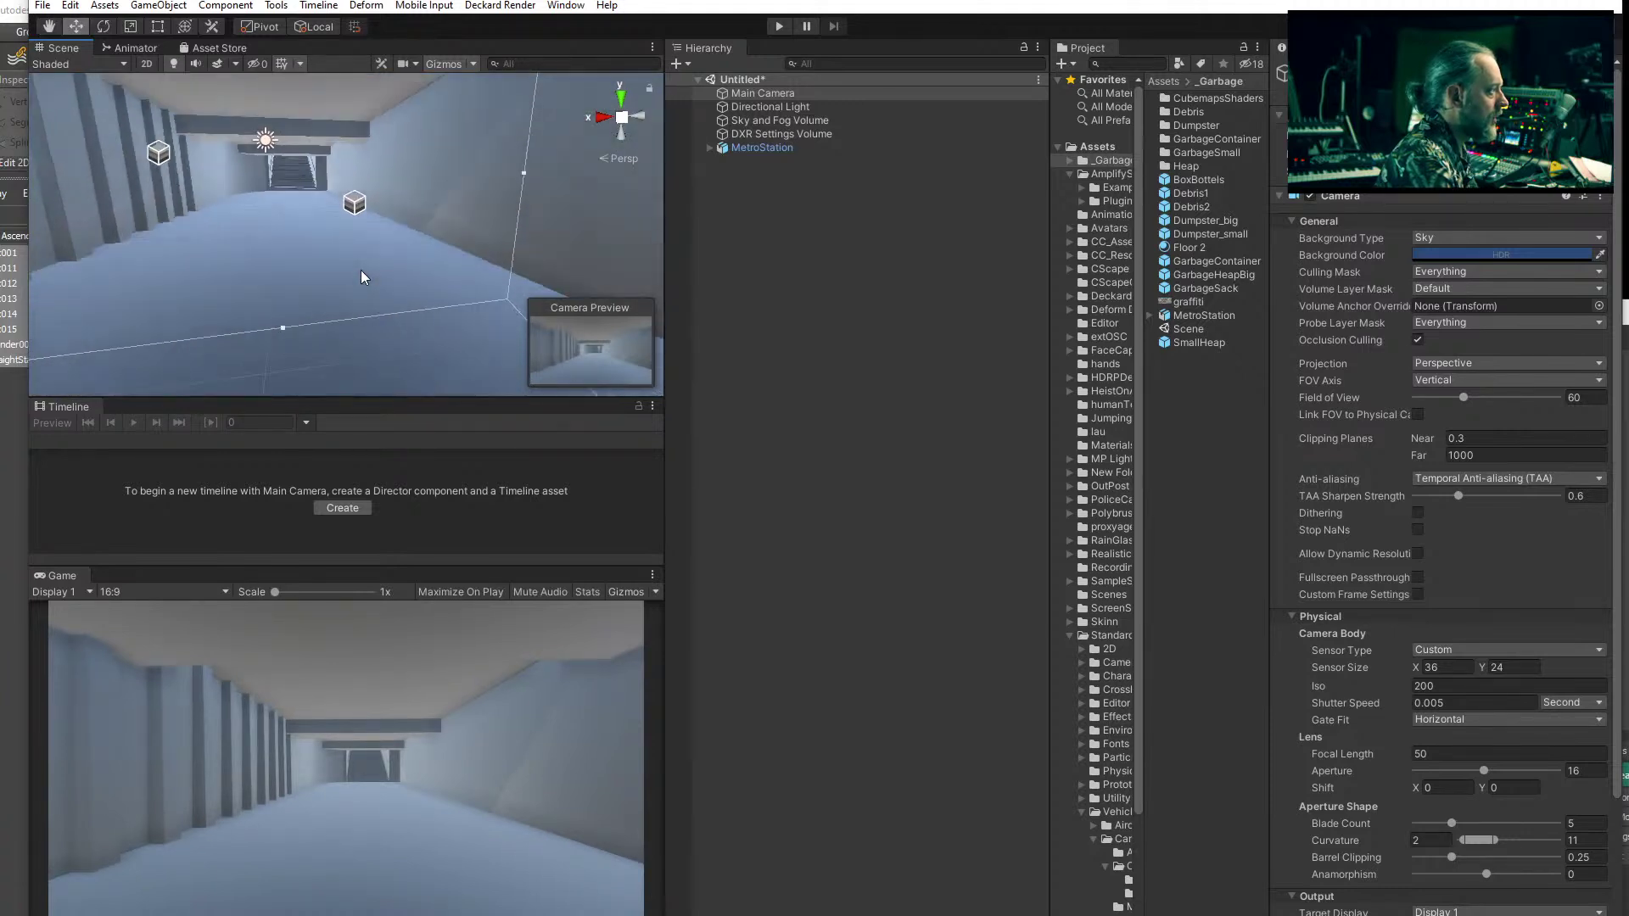
pyautogui.moveTo(368, 275); pyautogui.dragTo(502, 185, button='middle')
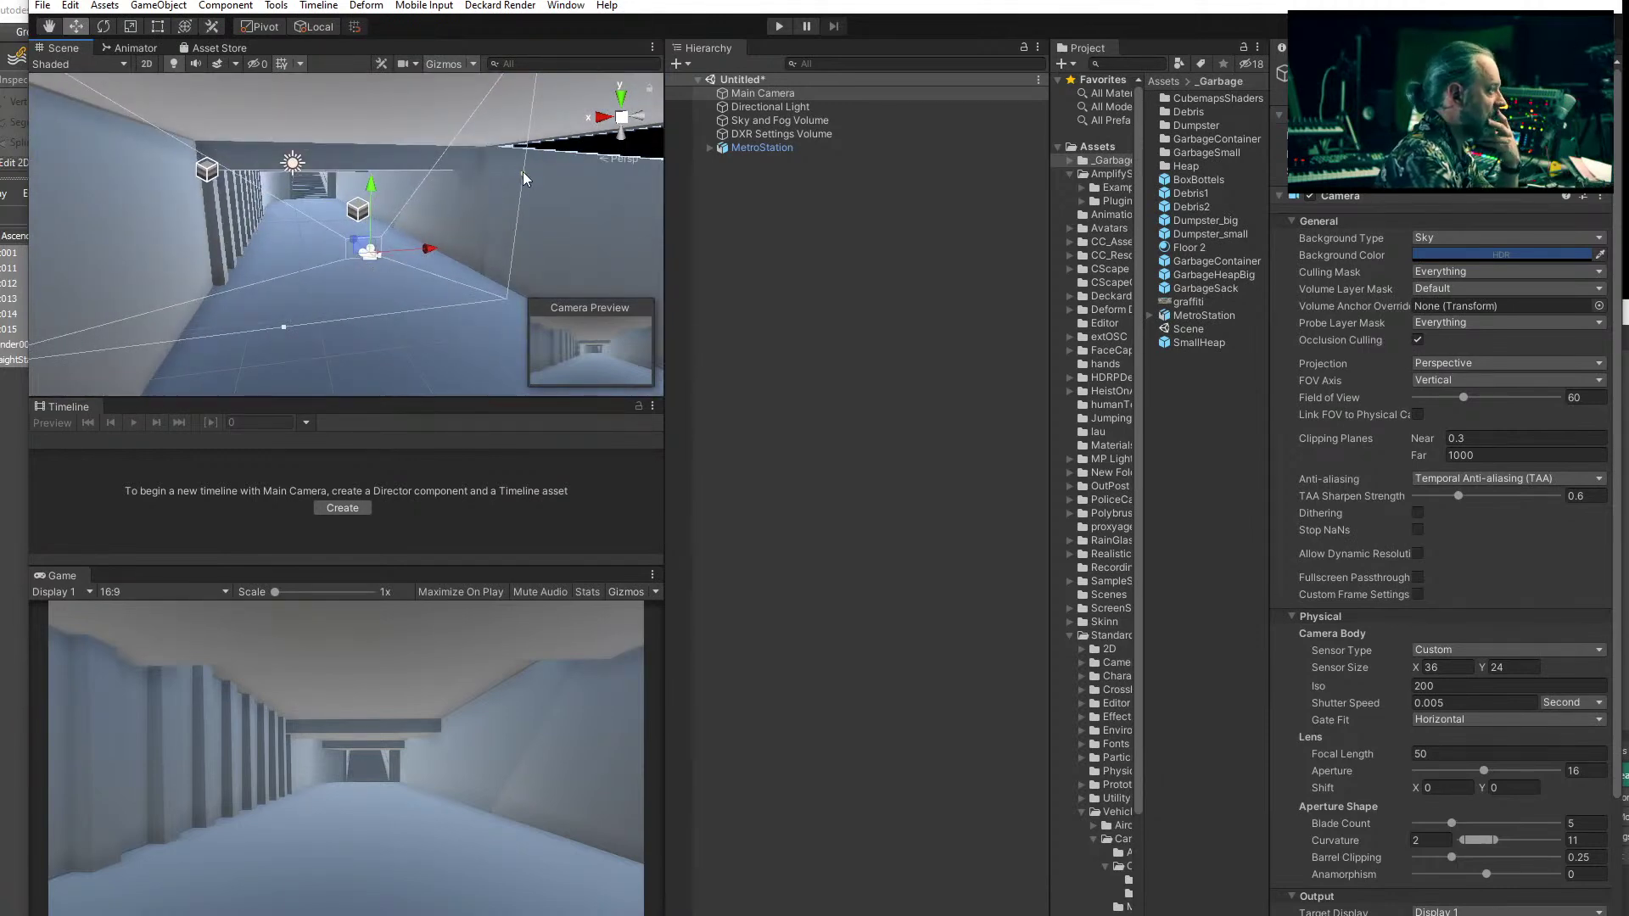
pyautogui.moveTo(523, 172); pyautogui.dragTo(400, 165)
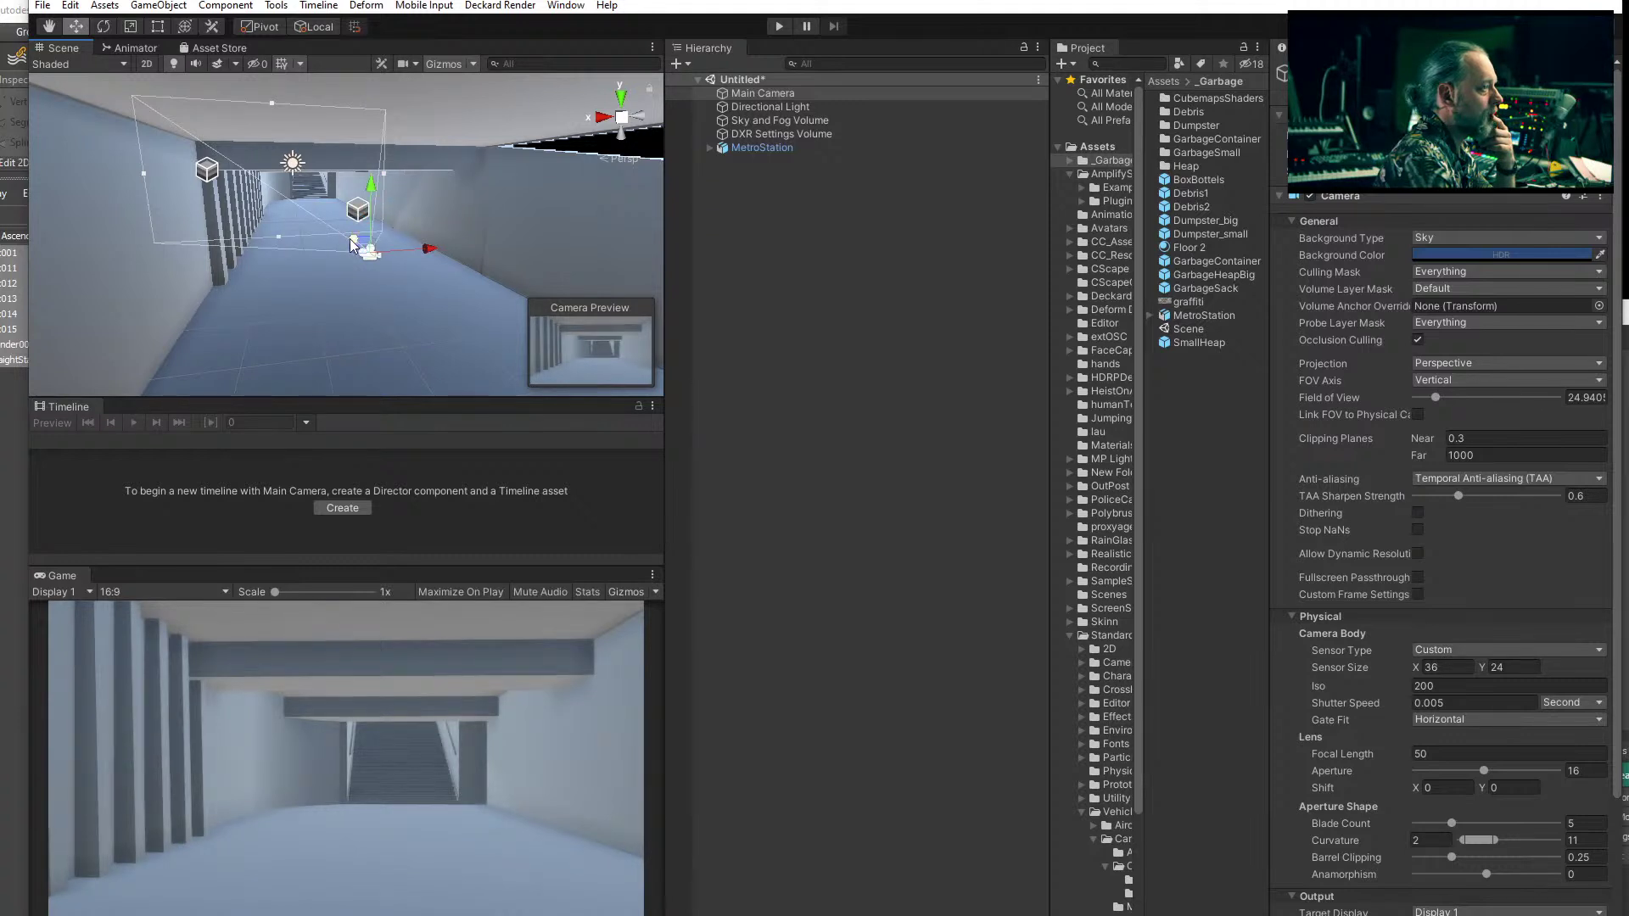
pyautogui.moveTo(1438, 395)
pyautogui.mouseDown()
pyautogui.moveTo(1468, 396)
pyautogui.moveTo(1436, 395)
pyautogui.mouseUp()
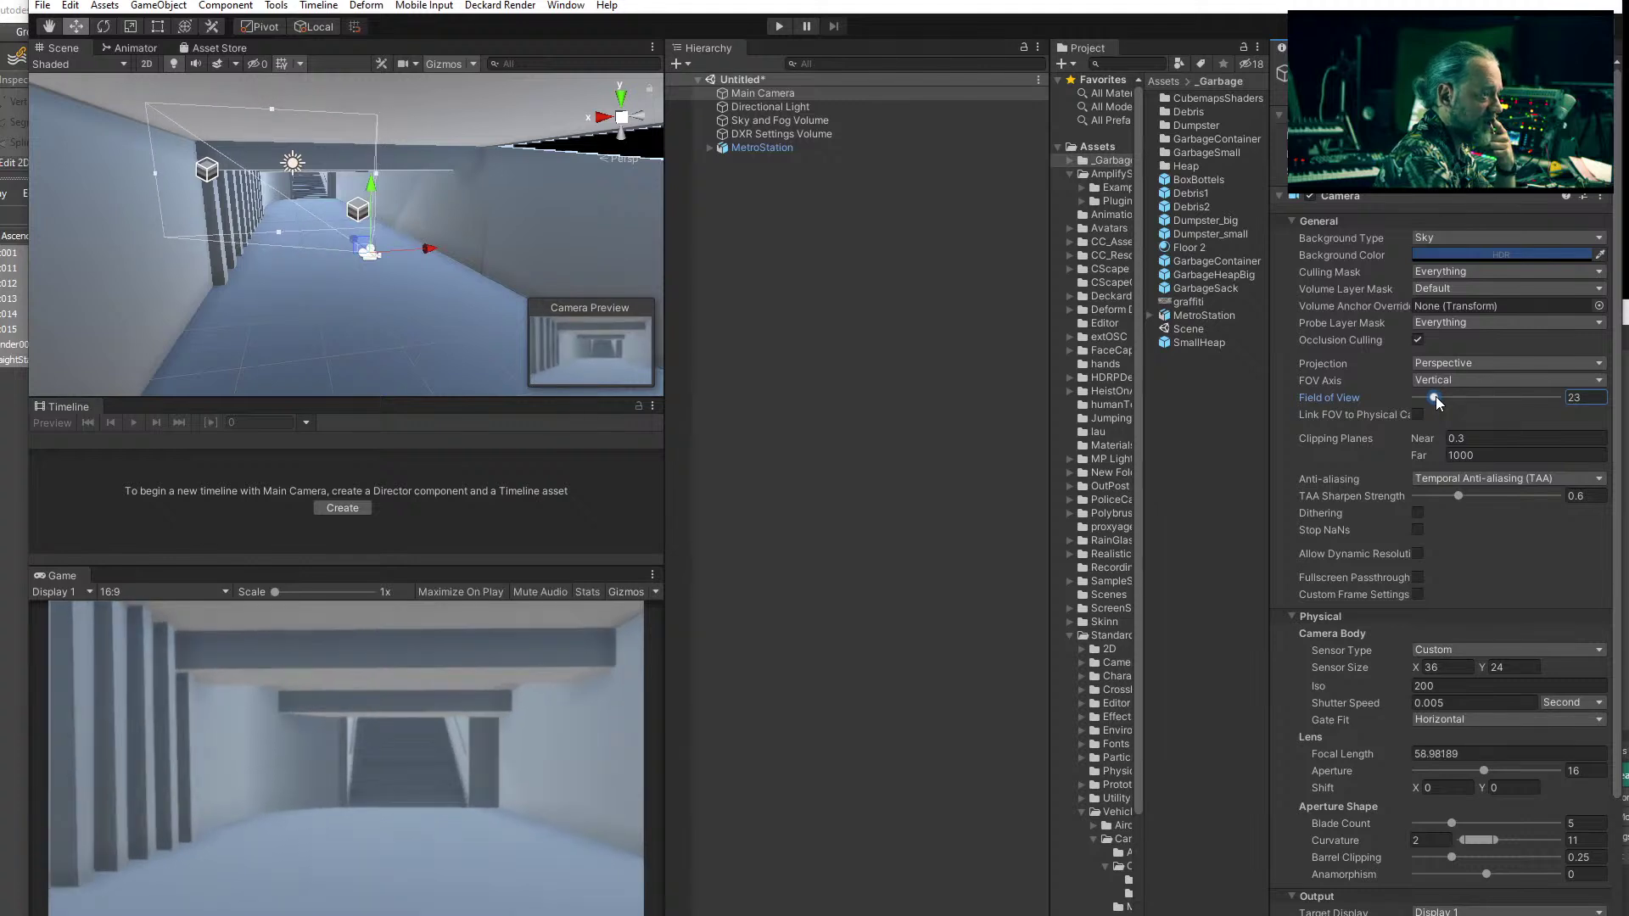
# - Move the Main Camera back along the corridor and shift it sideways to frame the beams and the stairs beyond
pyautogui.scroll(-3, 1436, 396)
pyautogui.moveTo(348, 243); pyautogui.dragTo(748, 413)
pyautogui.moveTo(378, 266)
pyautogui.mouseDown(button='middle')
pyautogui.moveTo(367, 213)
pyautogui.moveTo(389, 251)
pyautogui.moveTo(363, 267)
pyautogui.mouseUp(button='middle')
pyautogui.scroll(-3, 365, 219)
pyautogui.press('w')
pyautogui.moveTo(371, 291); pyautogui.dragTo(353, 290)
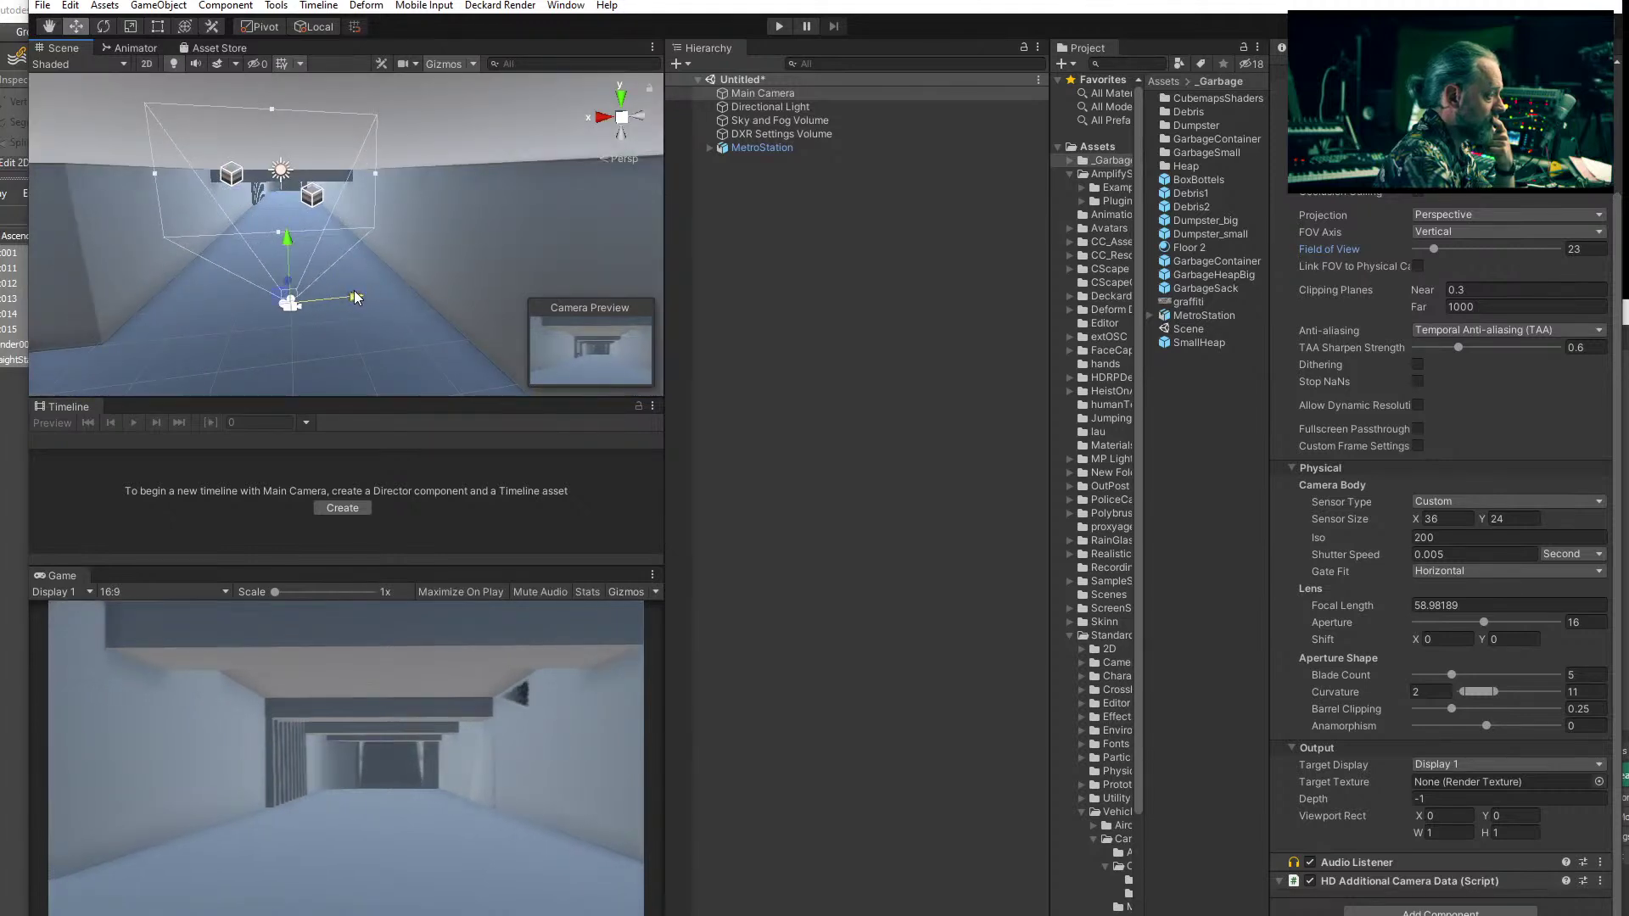
# - Compare the overrides of the DXR Settings Volume with those of the Sky and Fog Volume
pyautogui.click(762, 246)
pyautogui.click(748, 134)
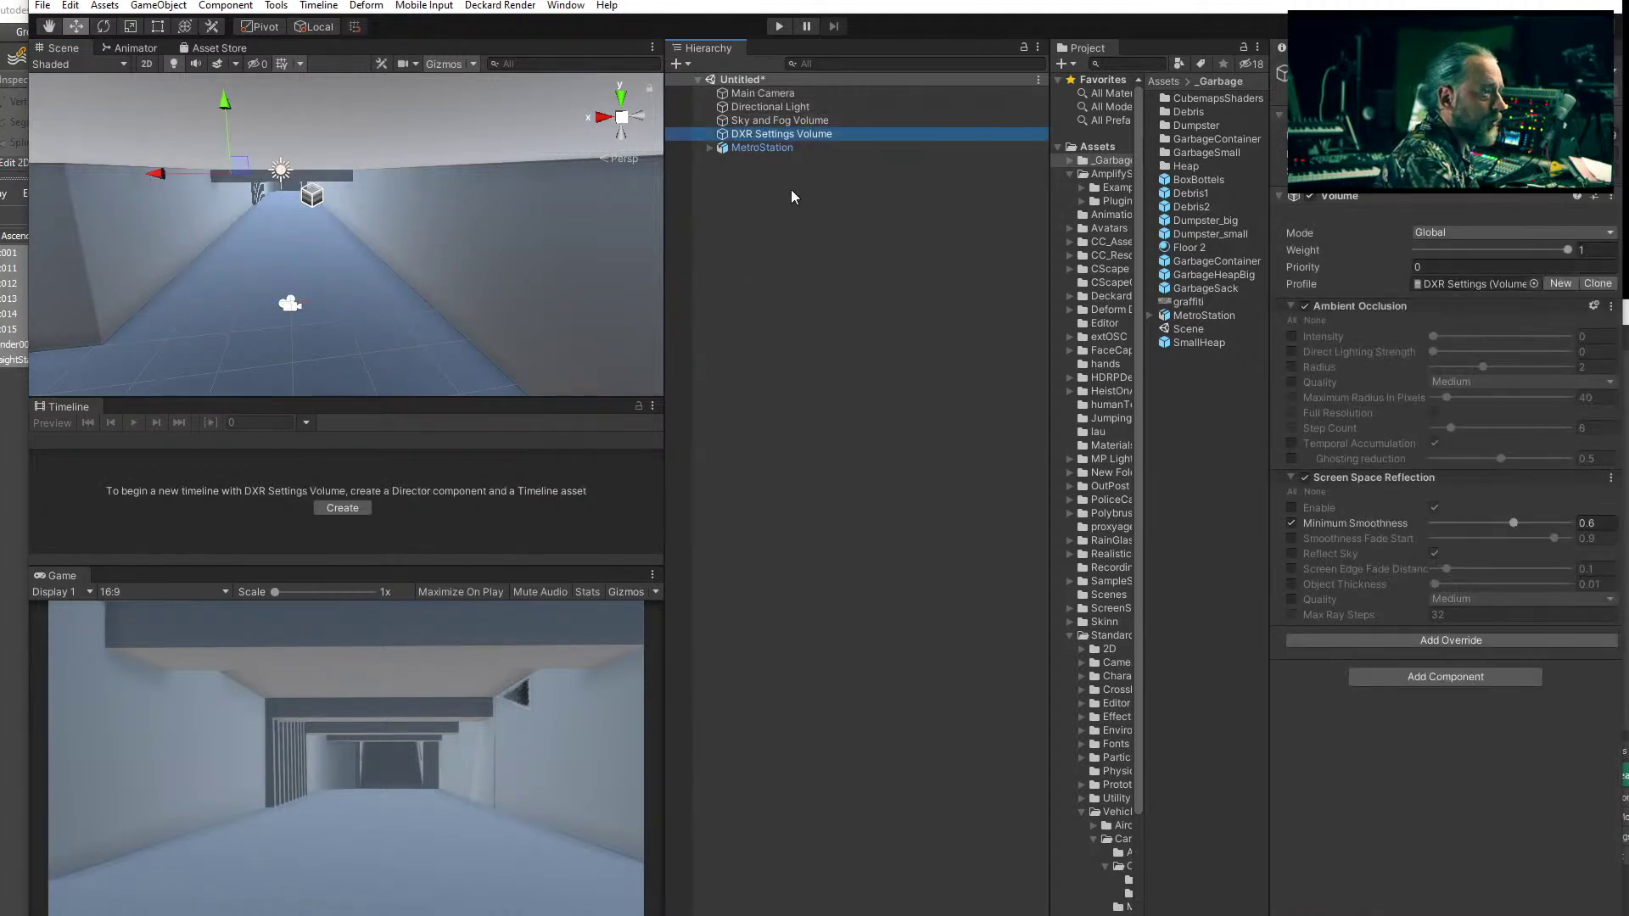
pyautogui.click(776, 120)
pyautogui.click(772, 131)
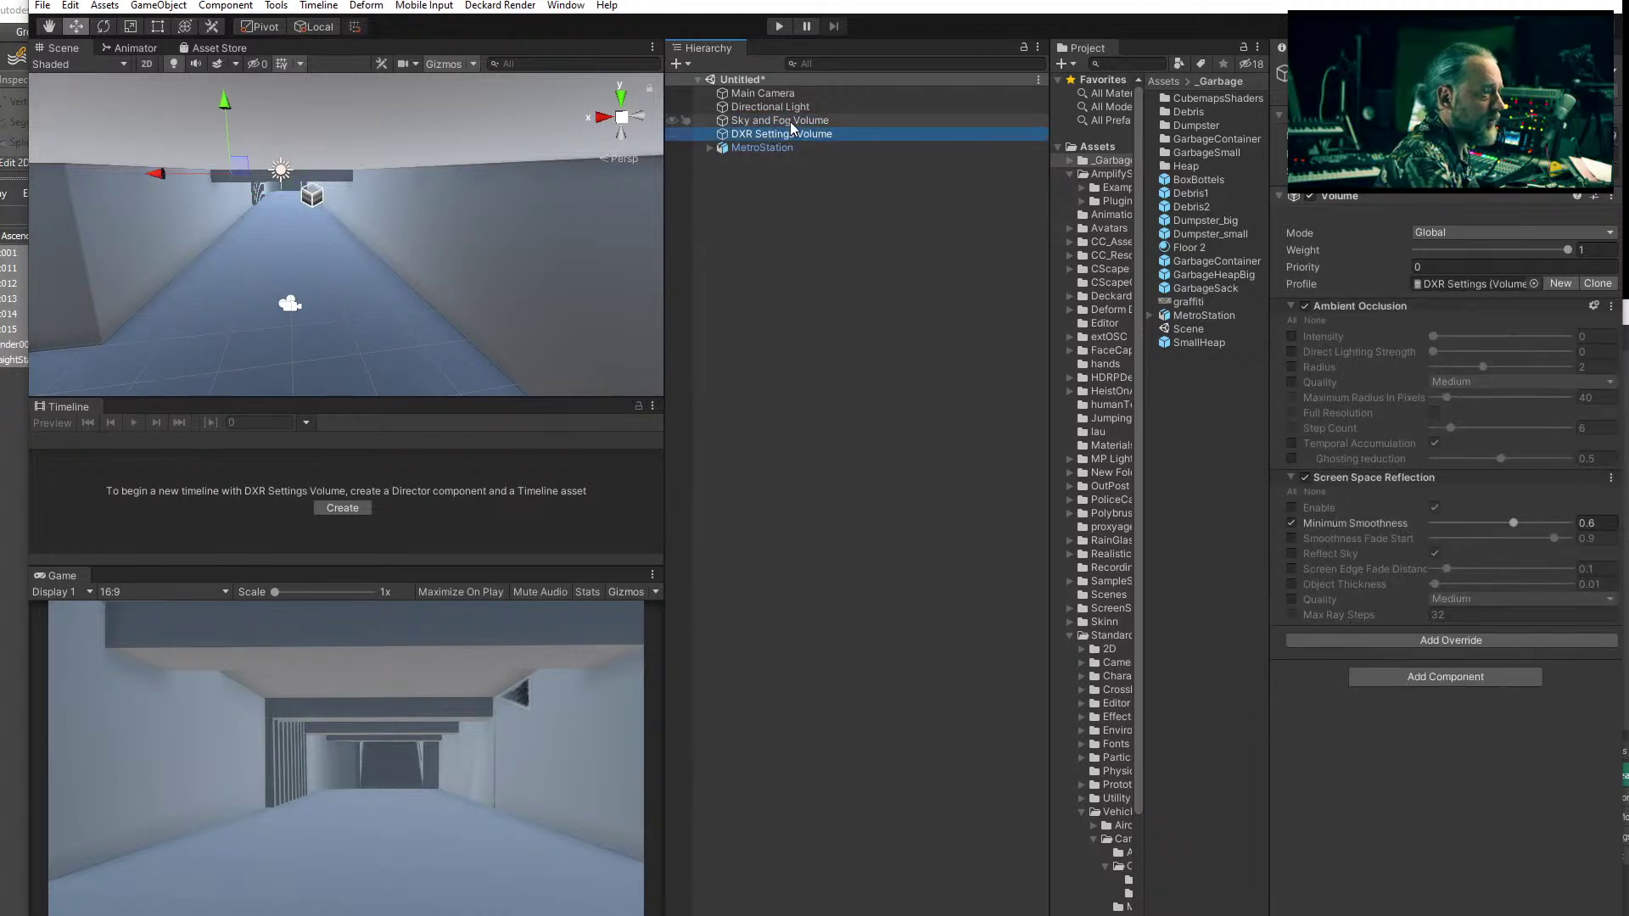
pyautogui.click(791, 121)
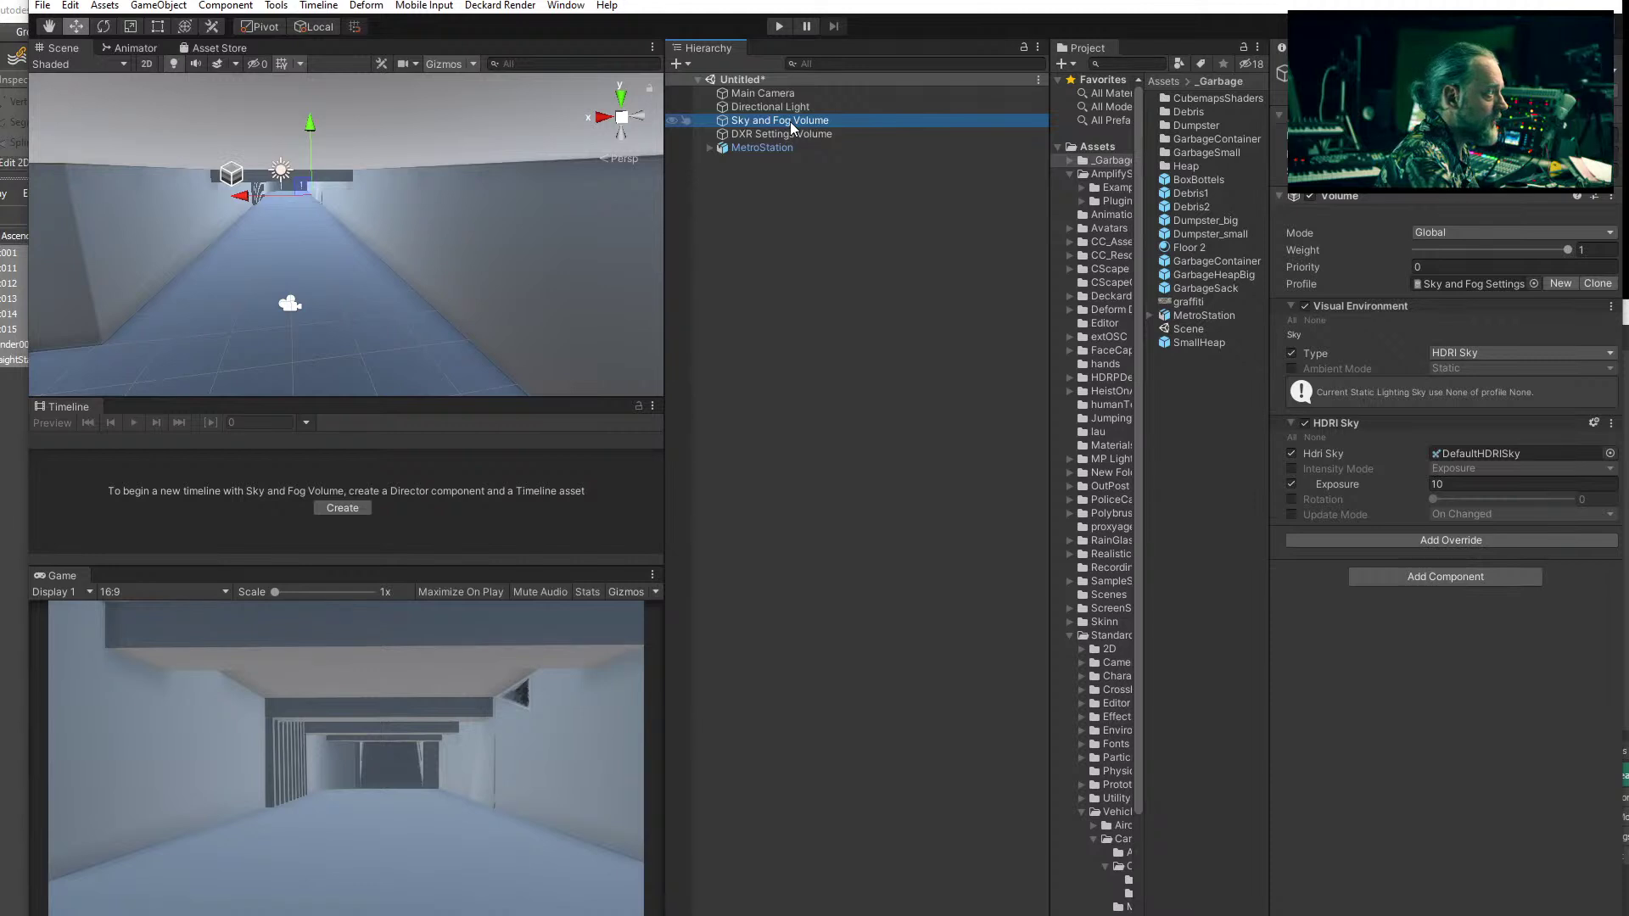
pyautogui.click(773, 134)
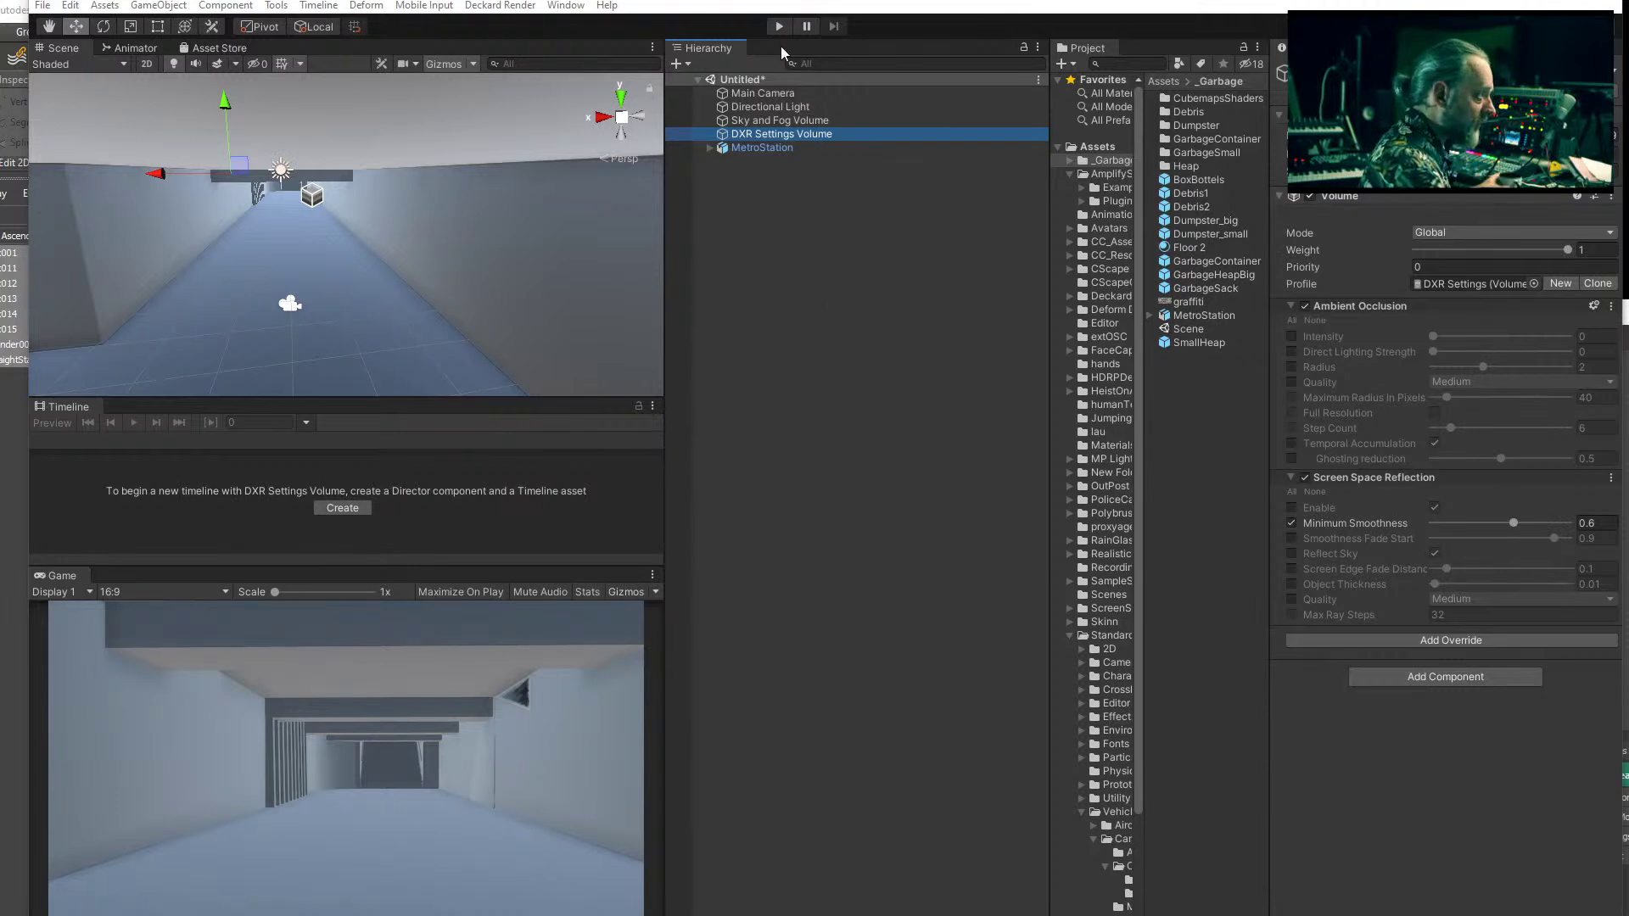
pyautogui.click(772, 121)
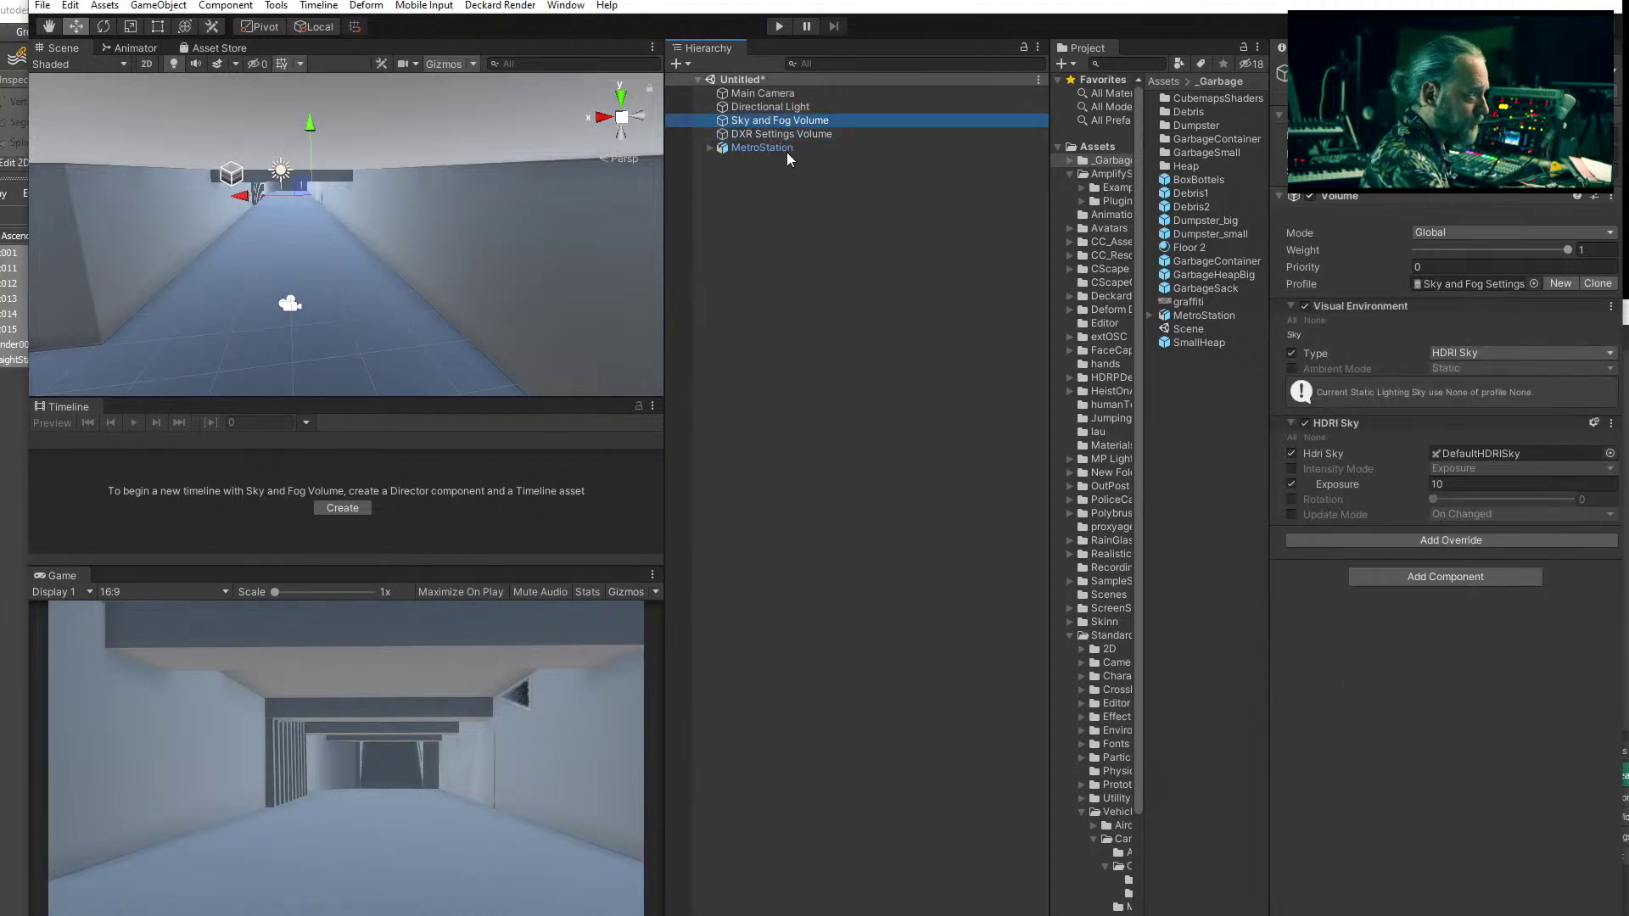
pyautogui.click(781, 134)
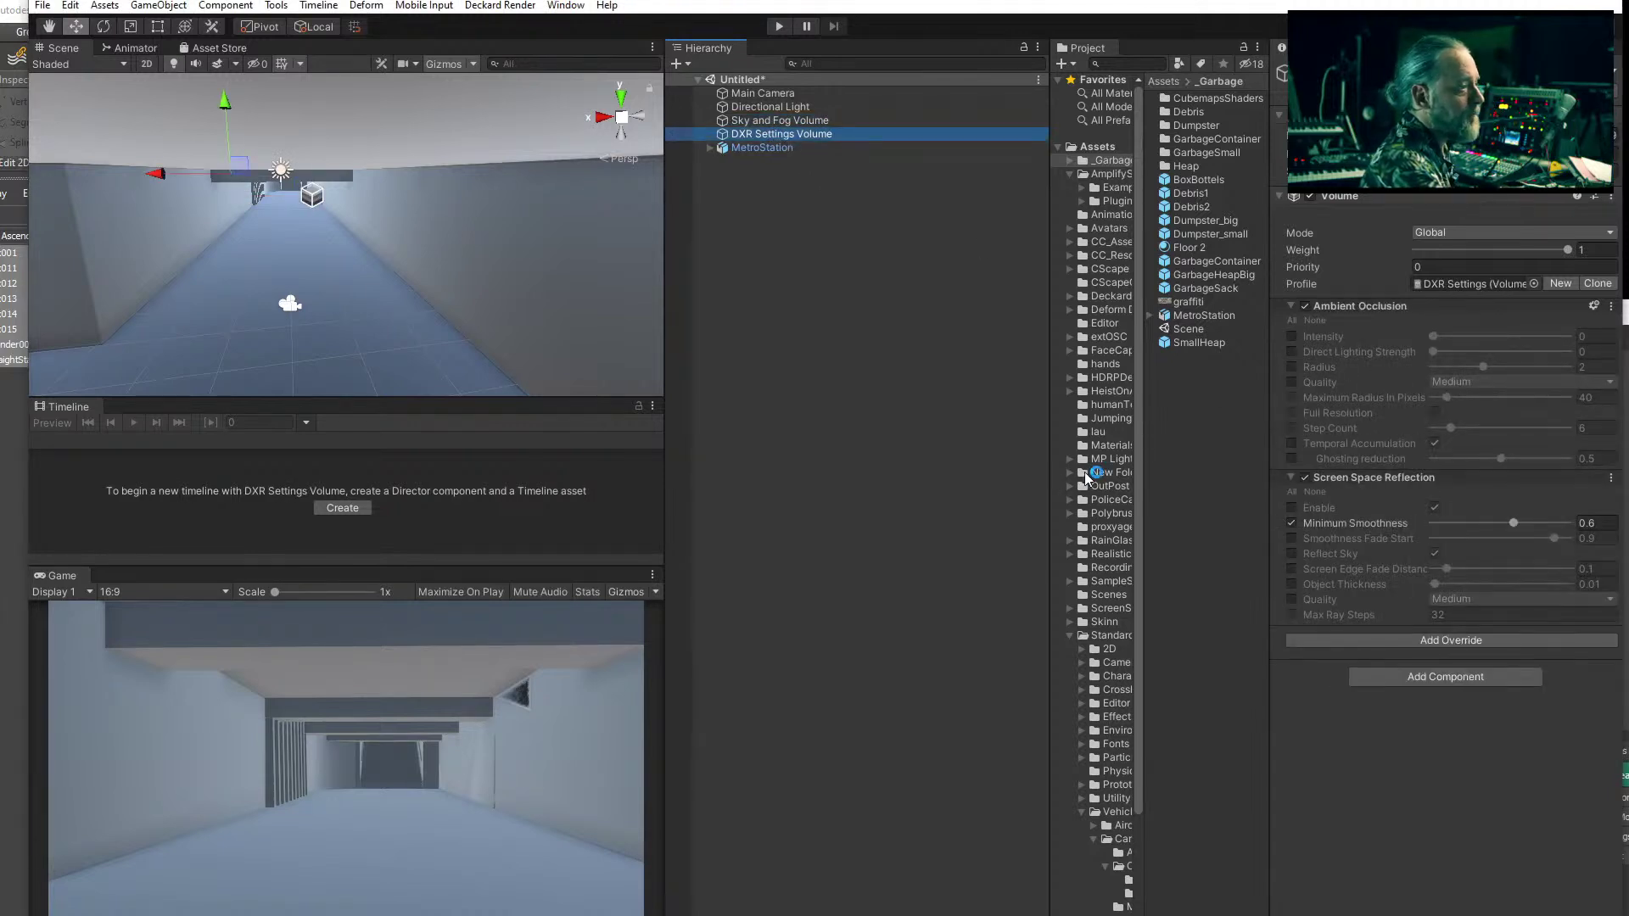
# - Locate the DXR Settings profile asset in the project and assign a new empty profile to the DXR Settings Volume
pyautogui.click(1524, 283)
pyautogui.click(1192, 113)
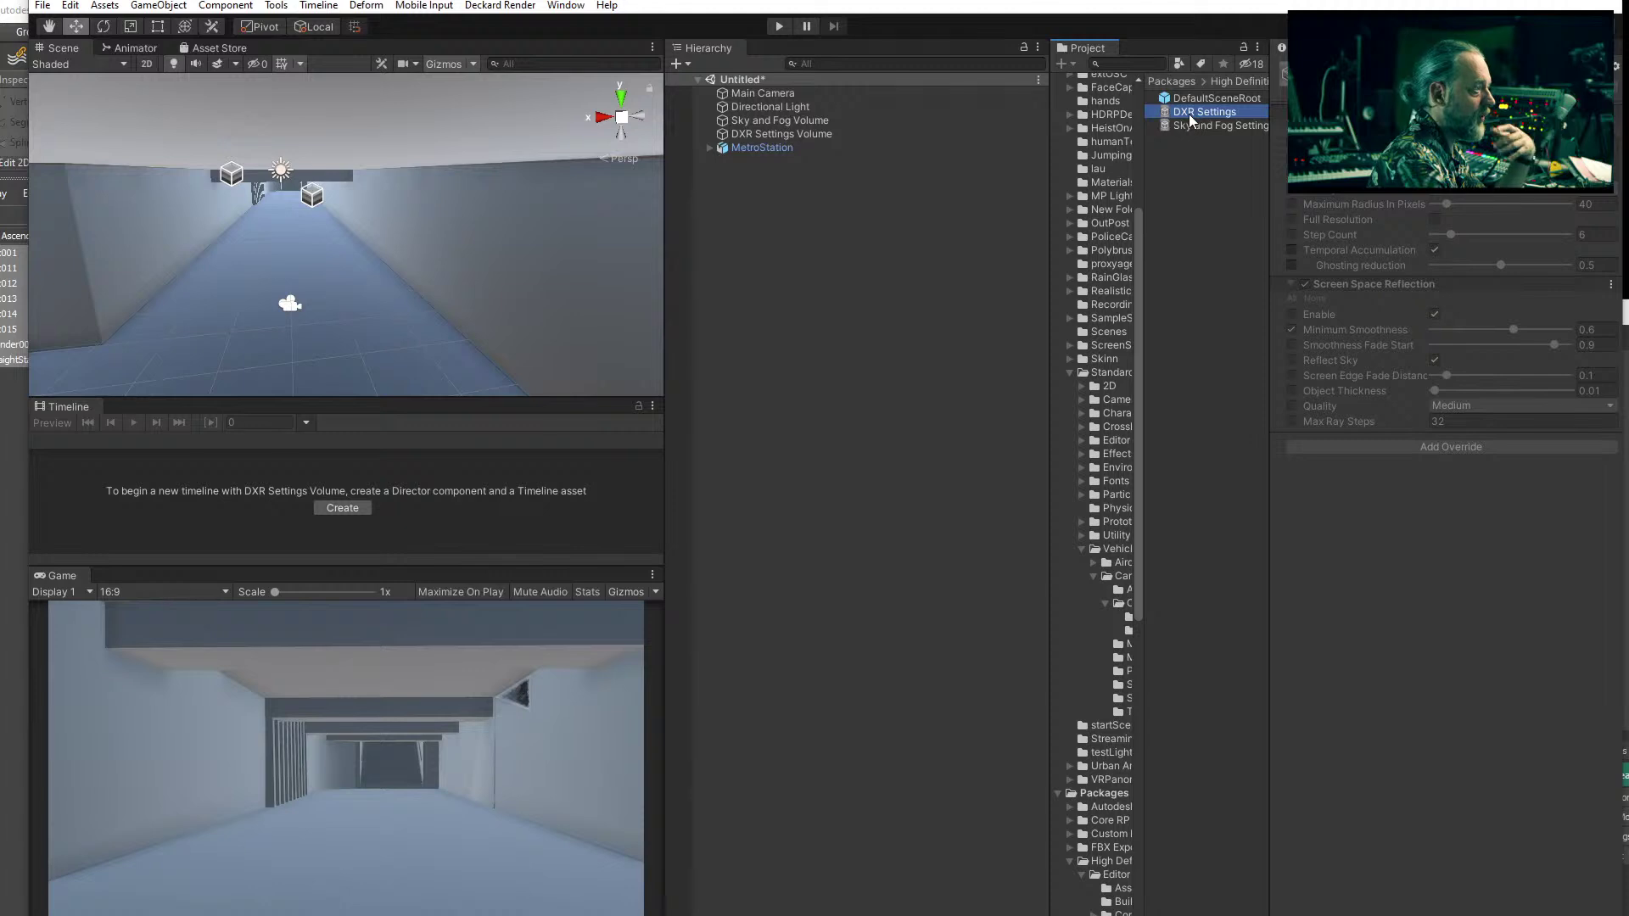
pyautogui.click(750, 133)
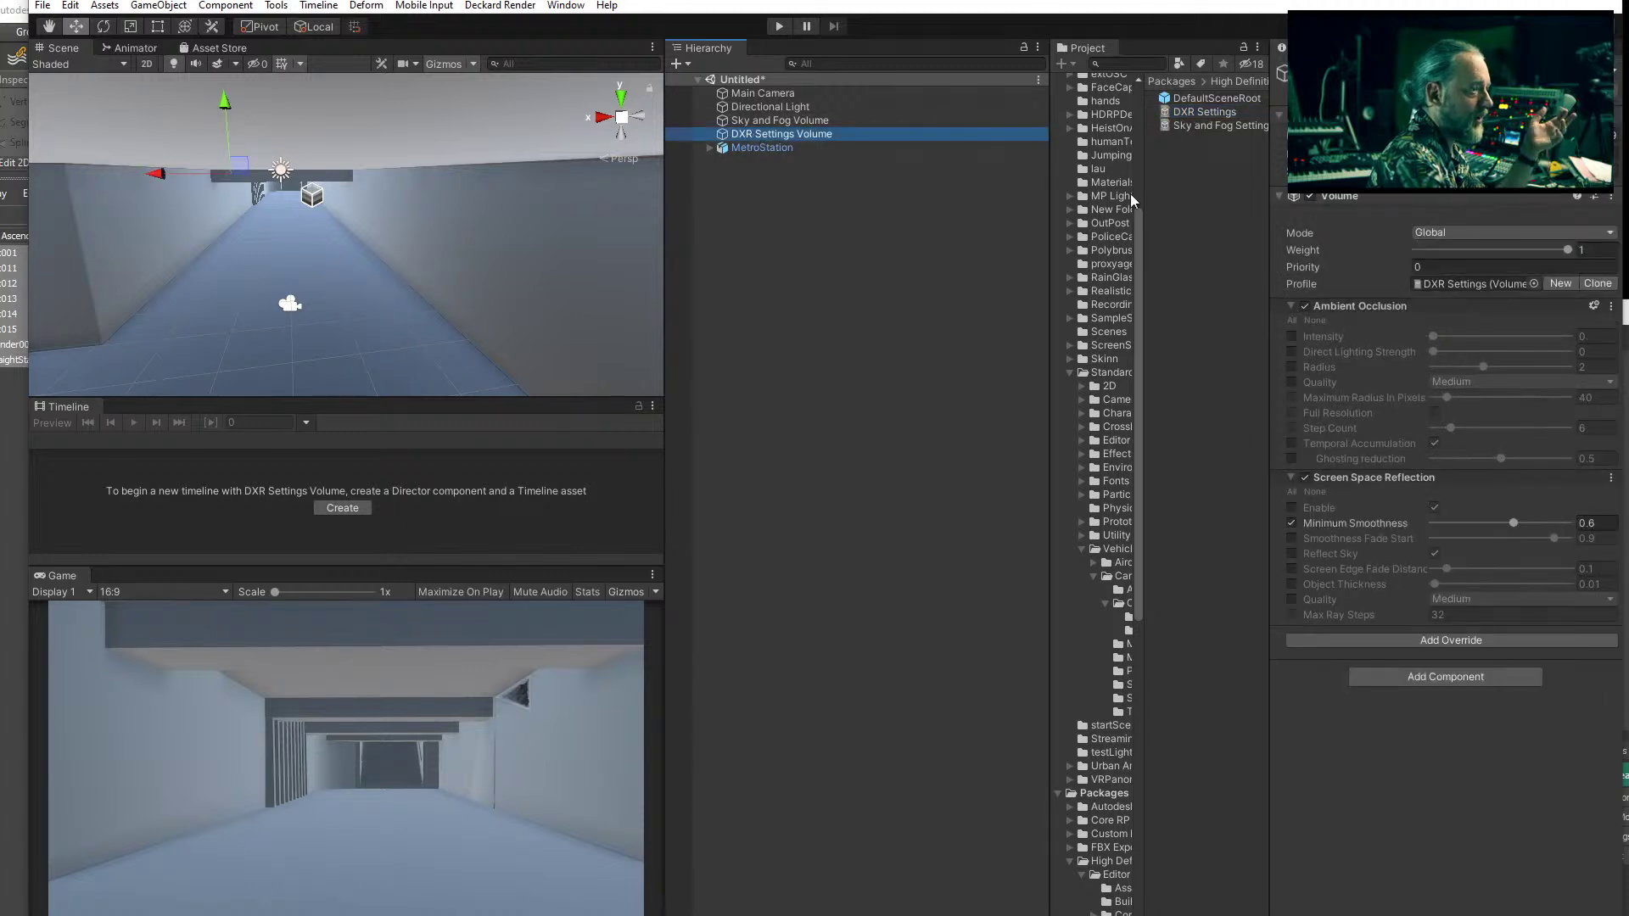
pyautogui.click(1562, 283)
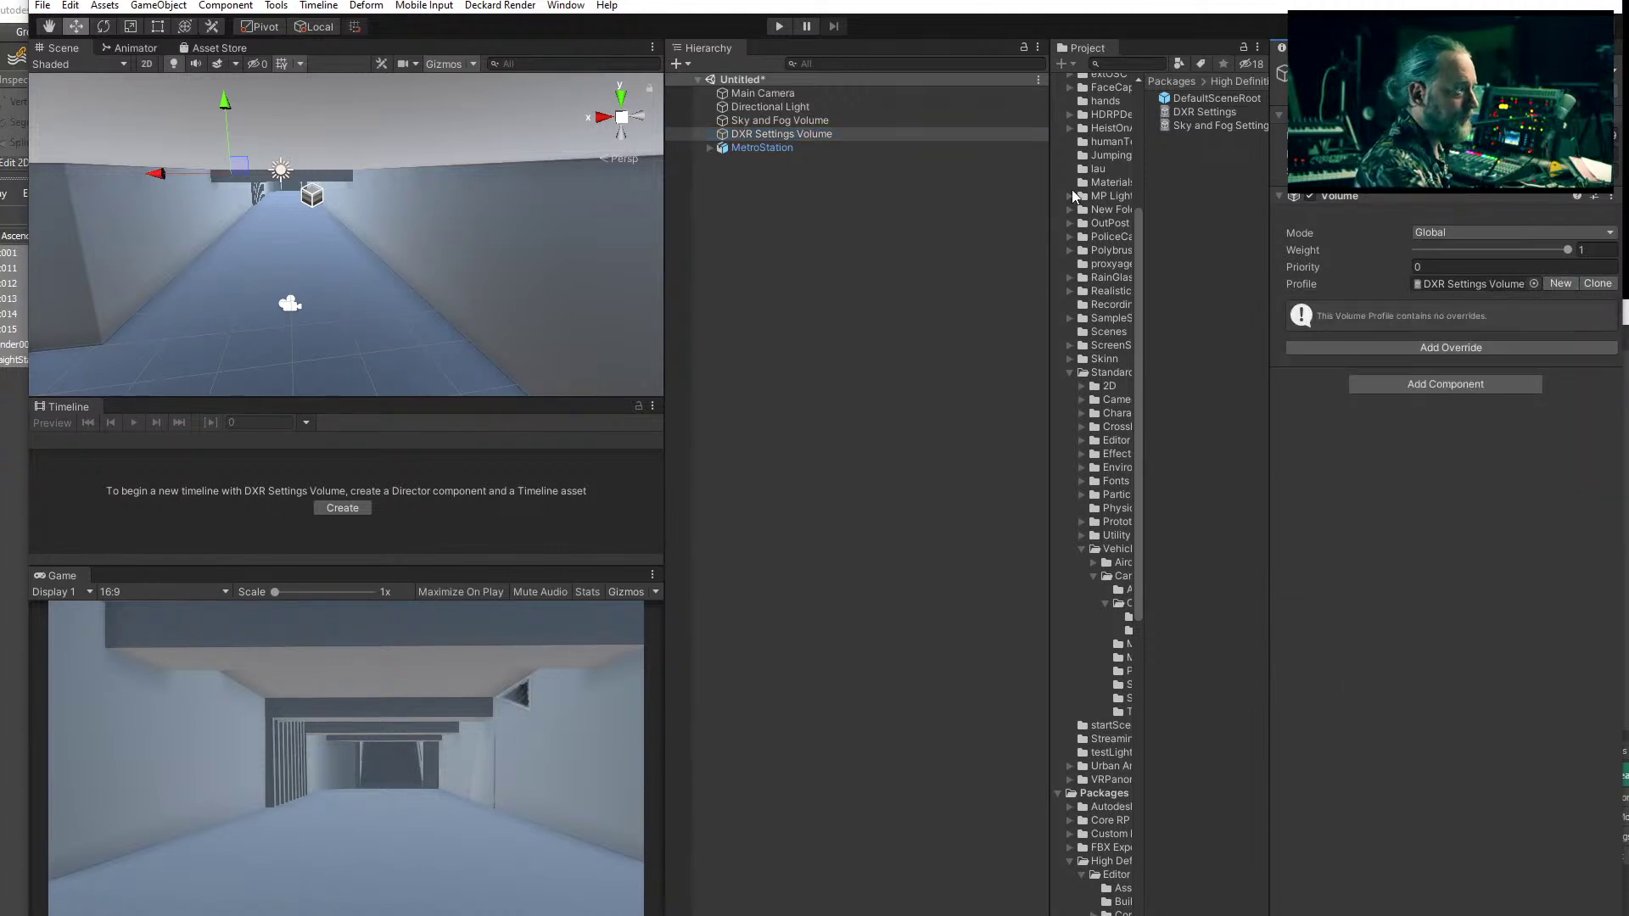
pyautogui.click(1446, 347)
pyautogui.click(782, 133)
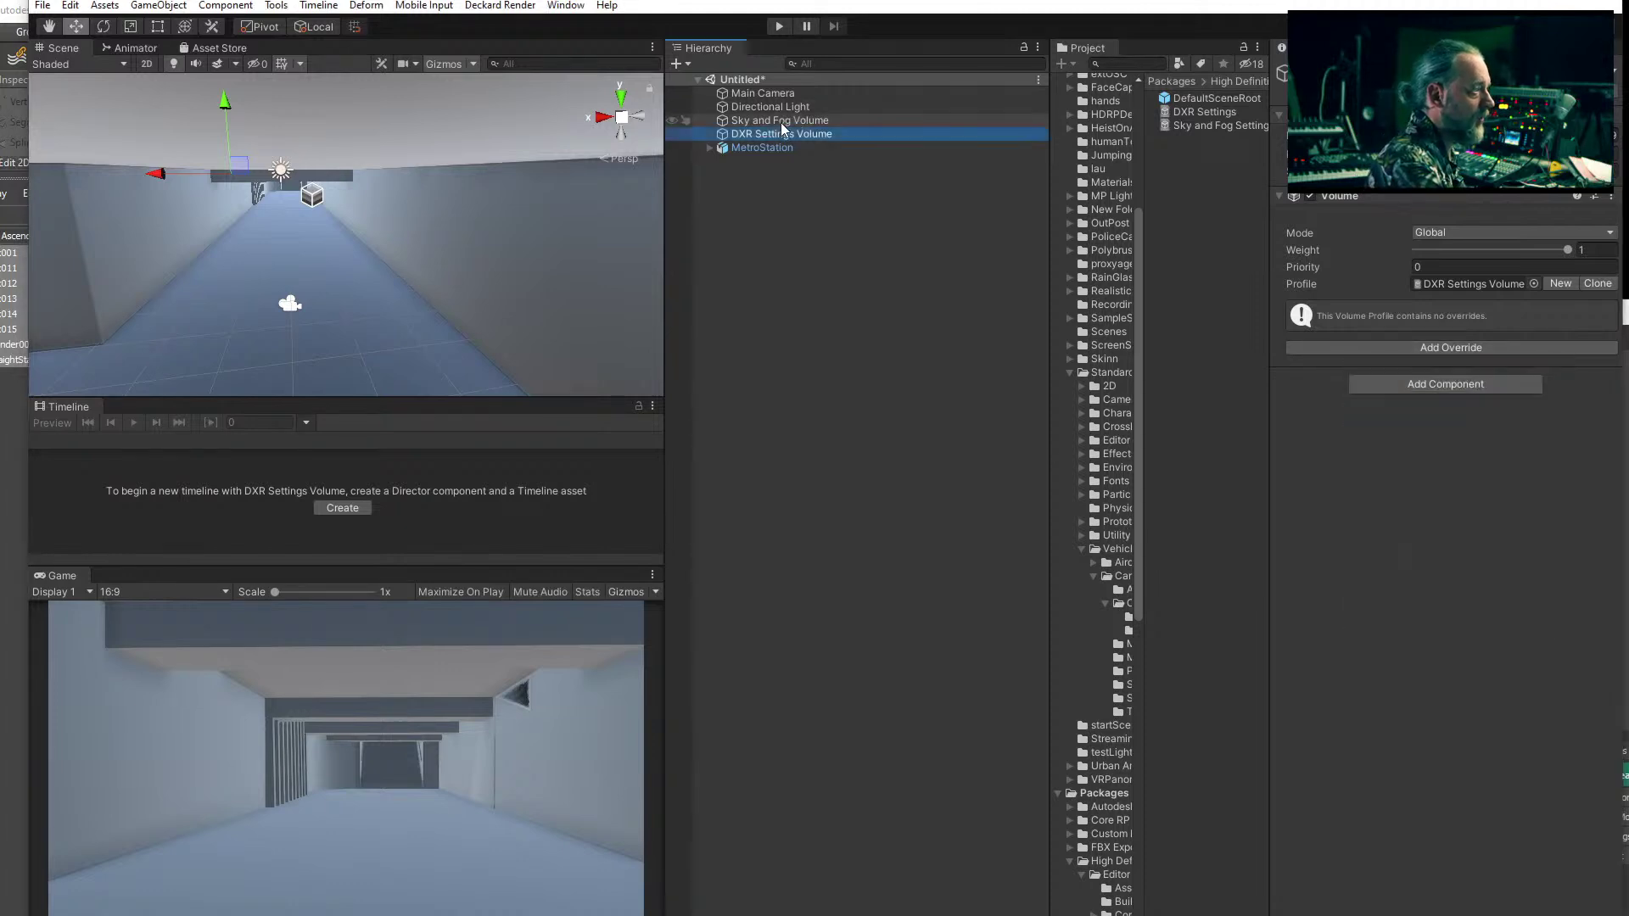
# - Assign a new empty profile to the Sky and Fog Volume and check both volumes' profiles
pyautogui.click(823, 122)
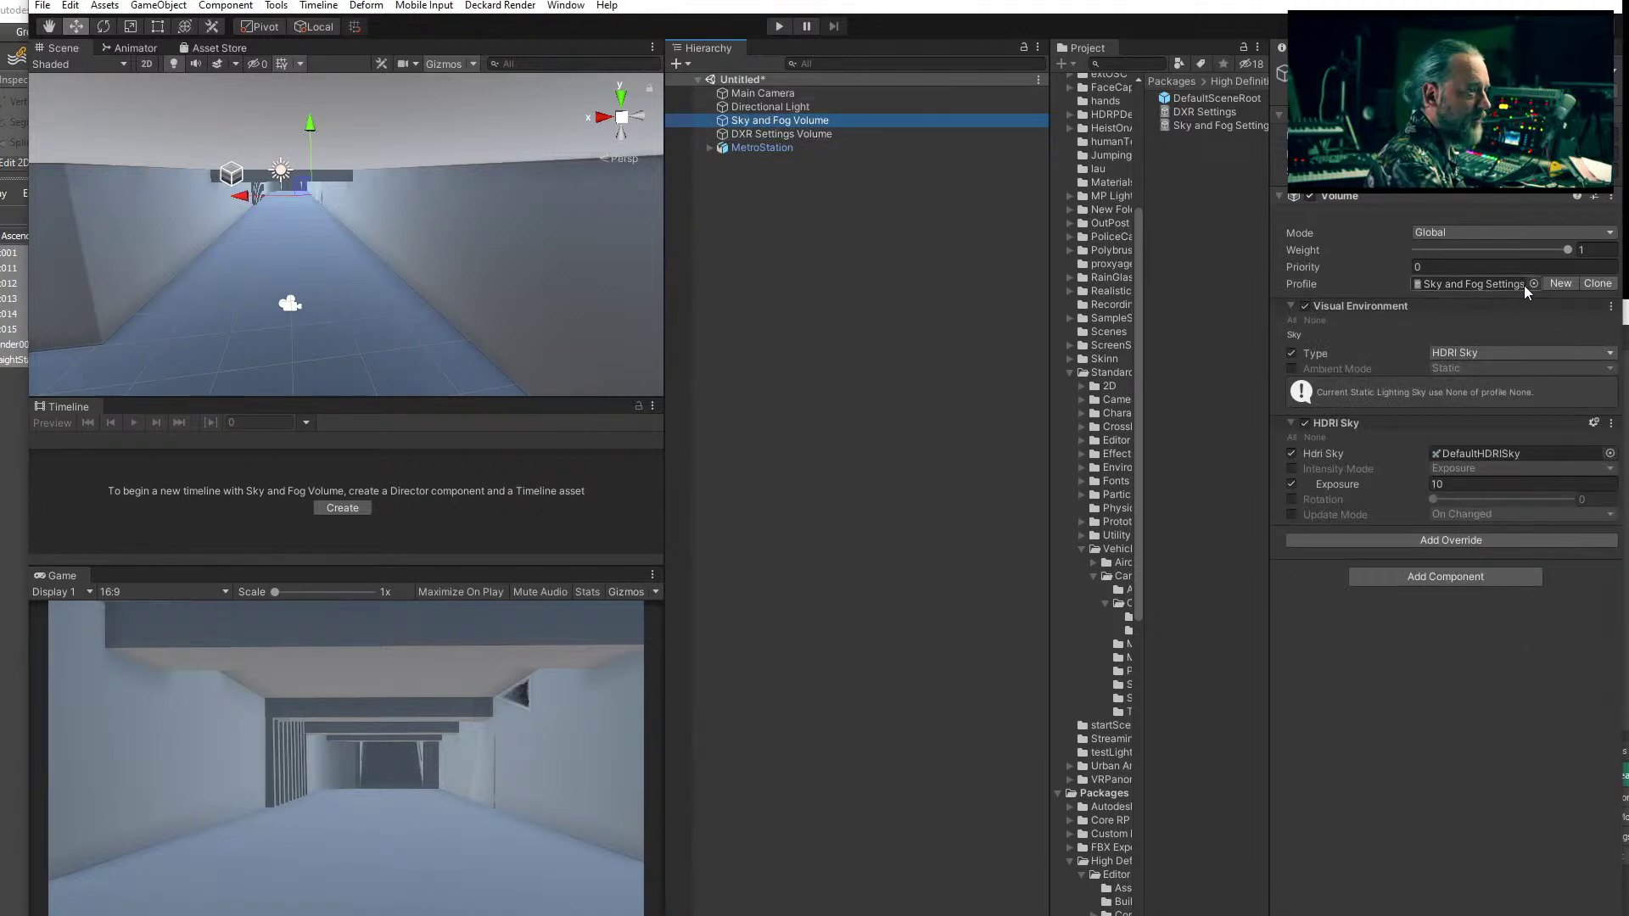
pyautogui.click(1560, 284)
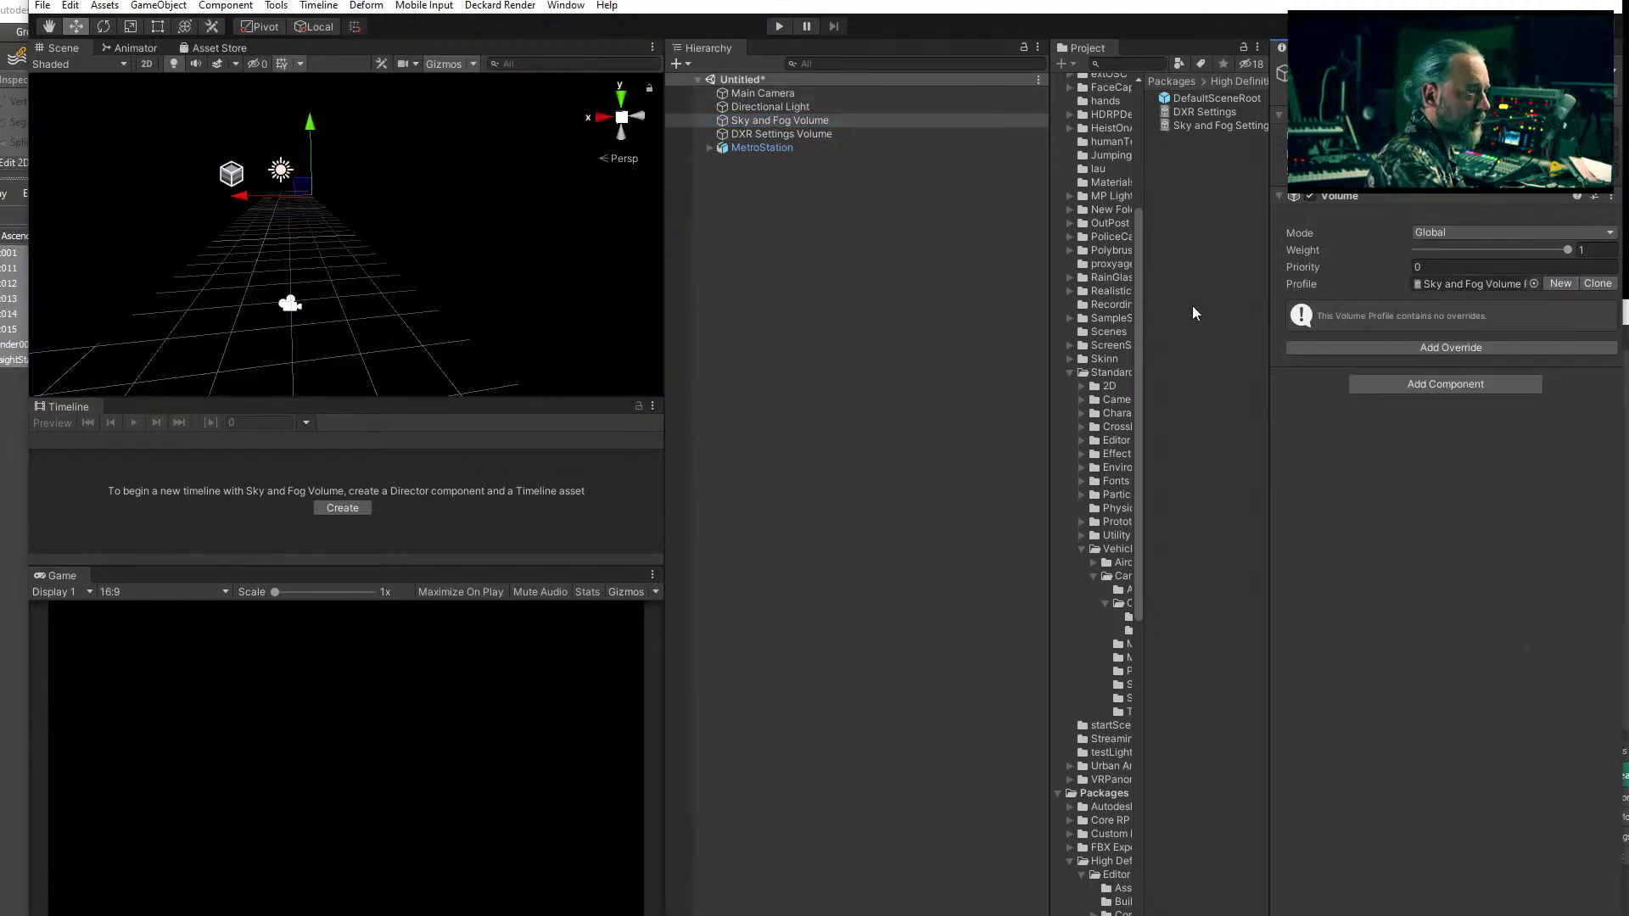
pyautogui.click(806, 134)
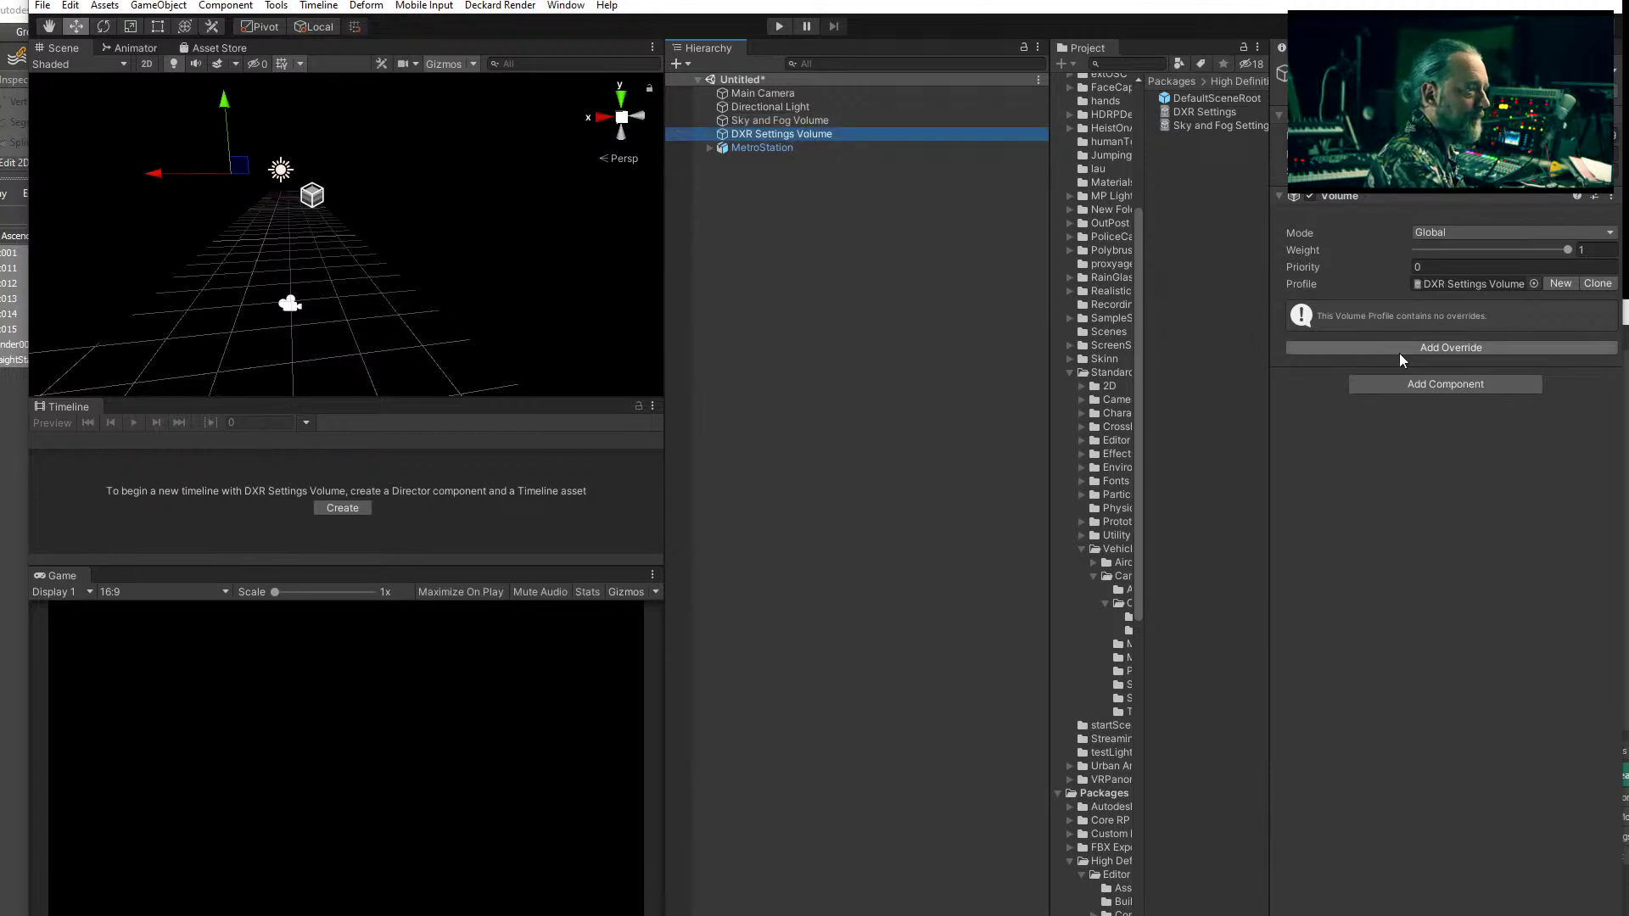
pyautogui.click(786, 121)
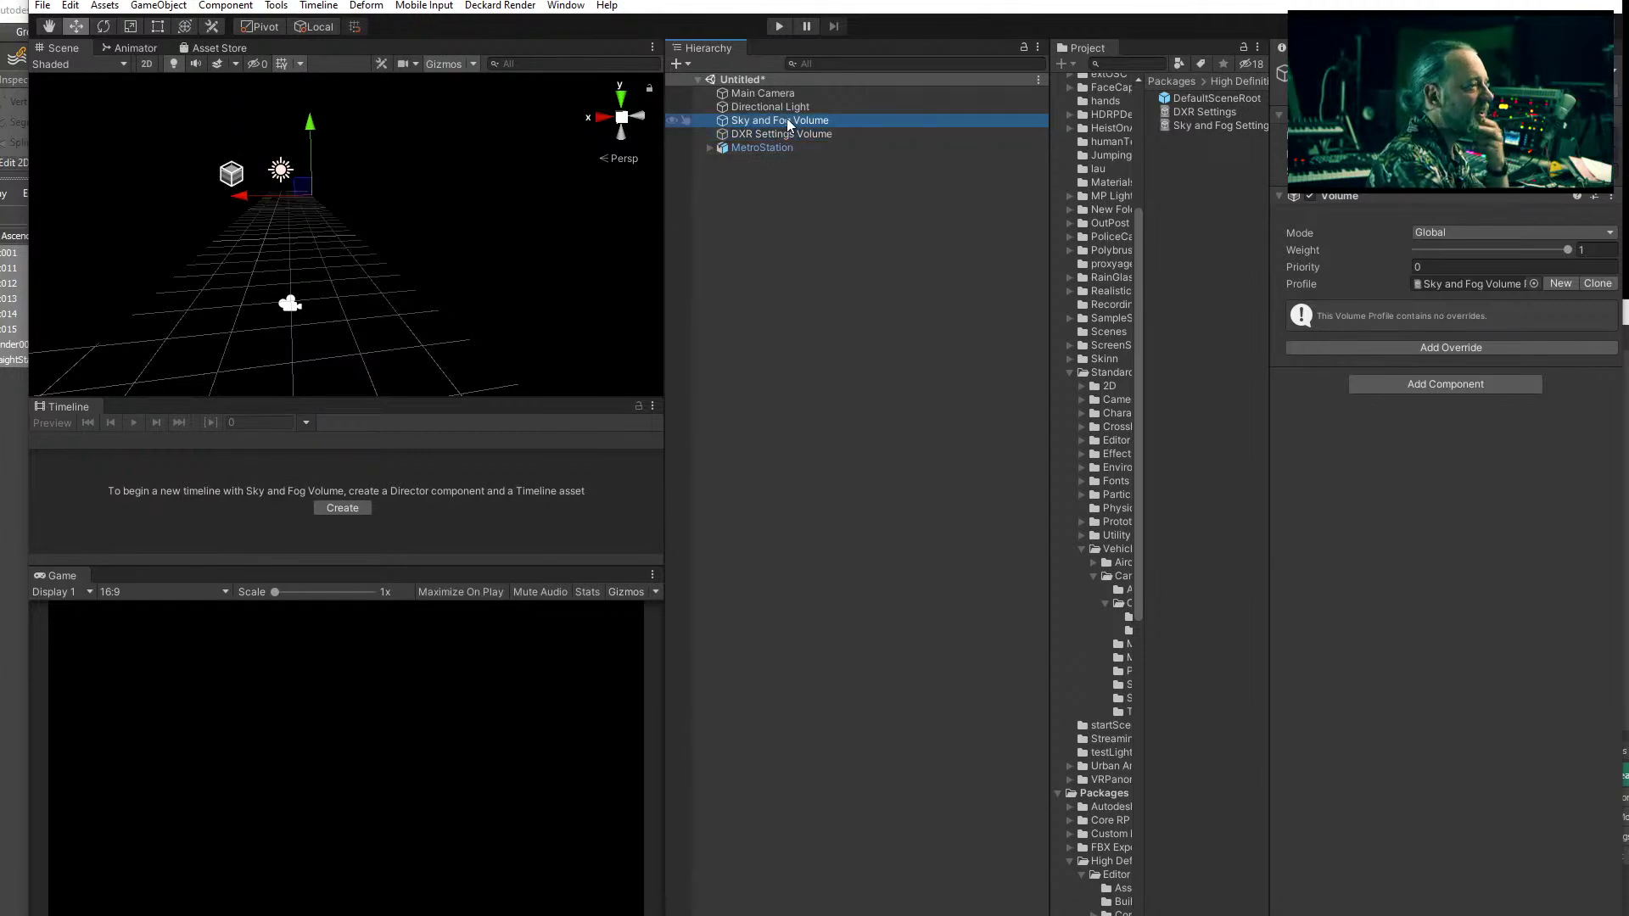
pyautogui.click(772, 132)
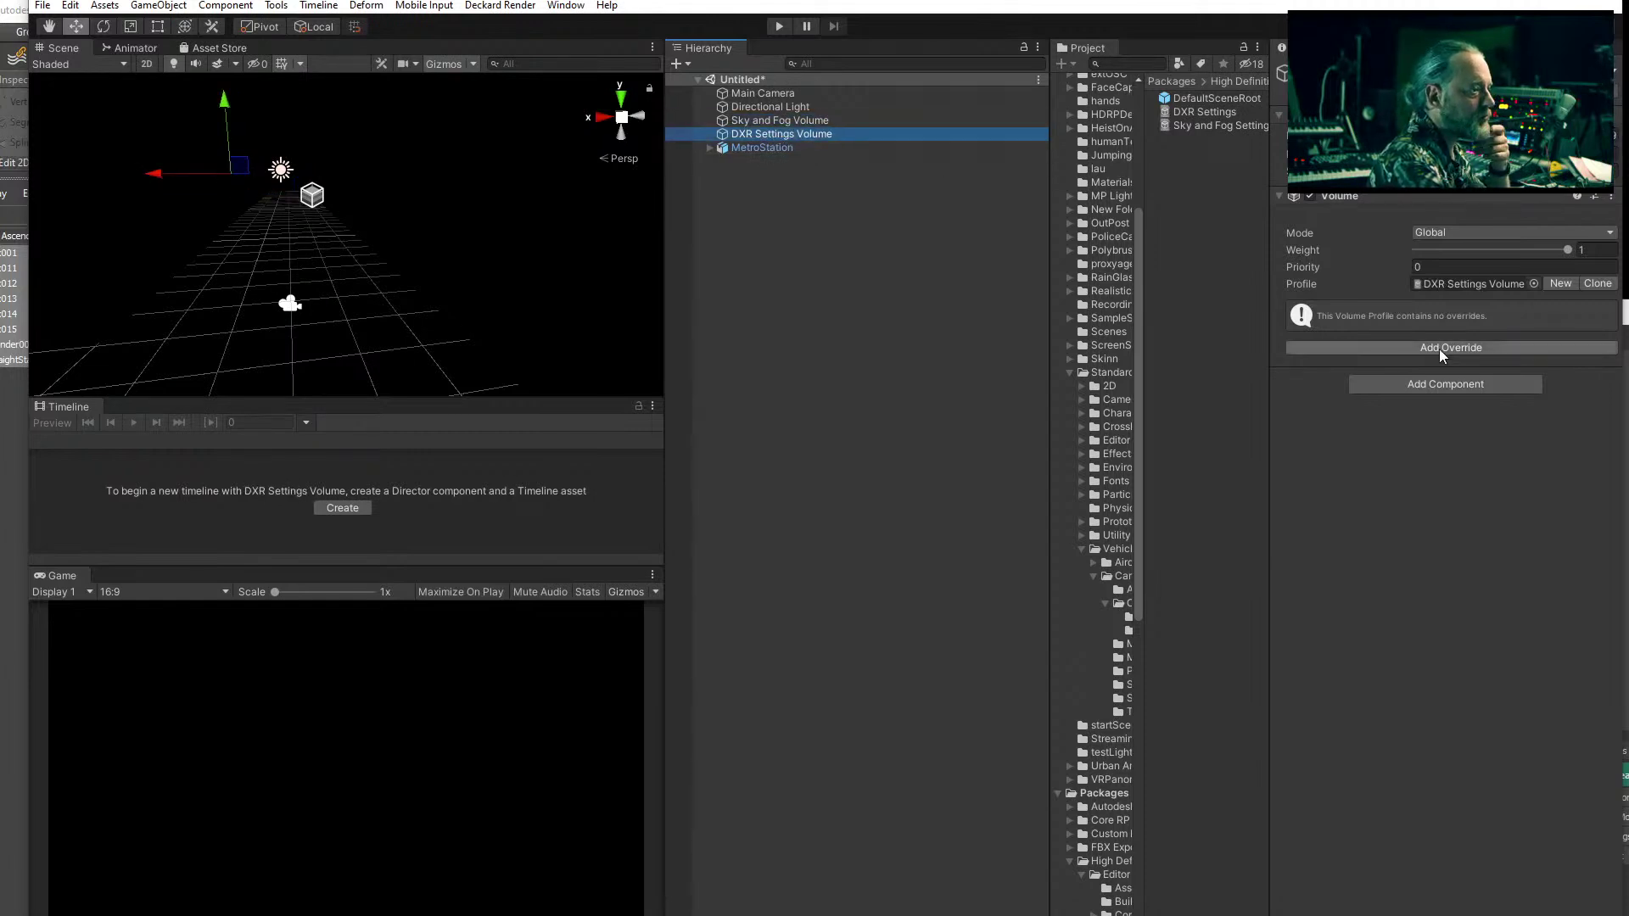
# - Add an Exposure override to the Sky and Fog Volume, activating Mode as Fixed and the Fixed Exposure property
pyautogui.click(805, 120)
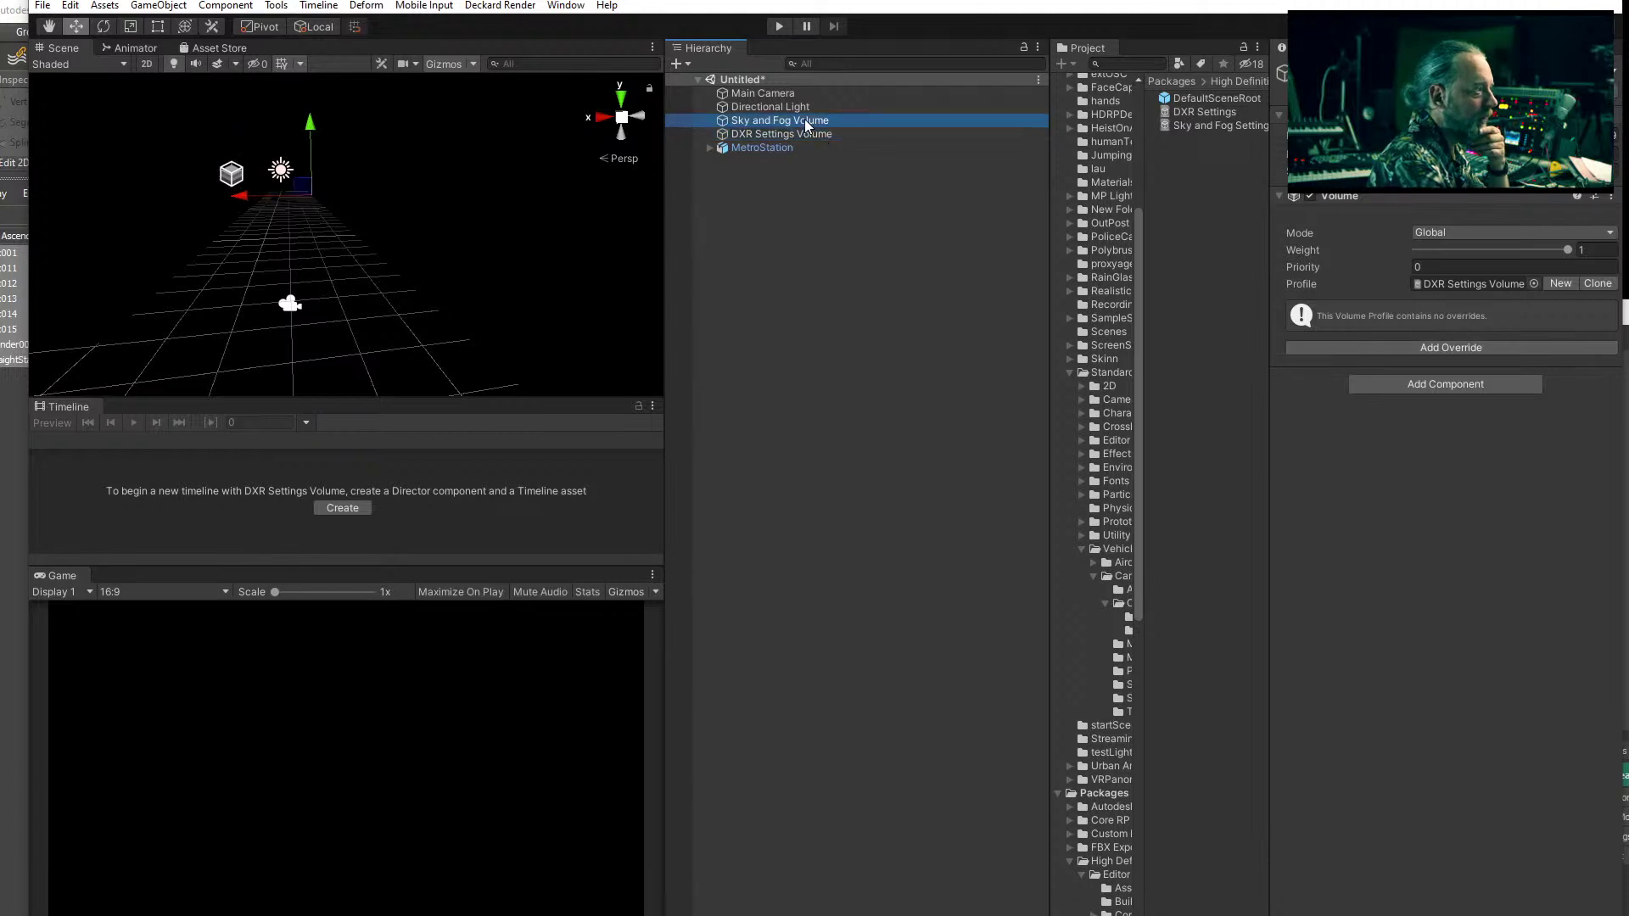
pyautogui.click(1453, 347)
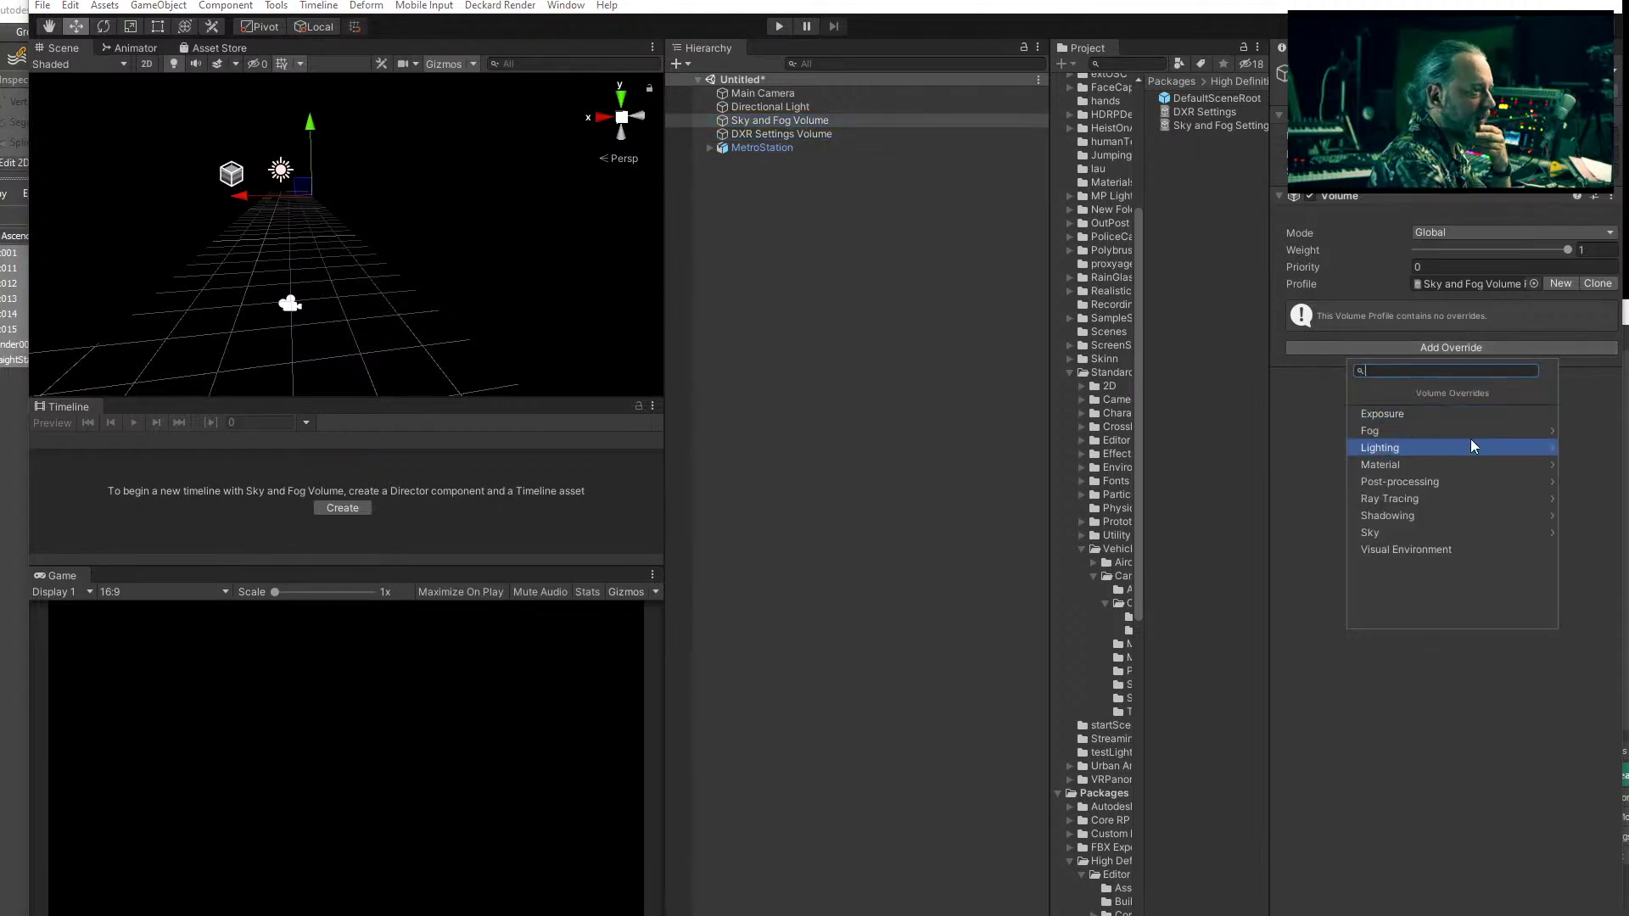
pyautogui.click(1424, 416)
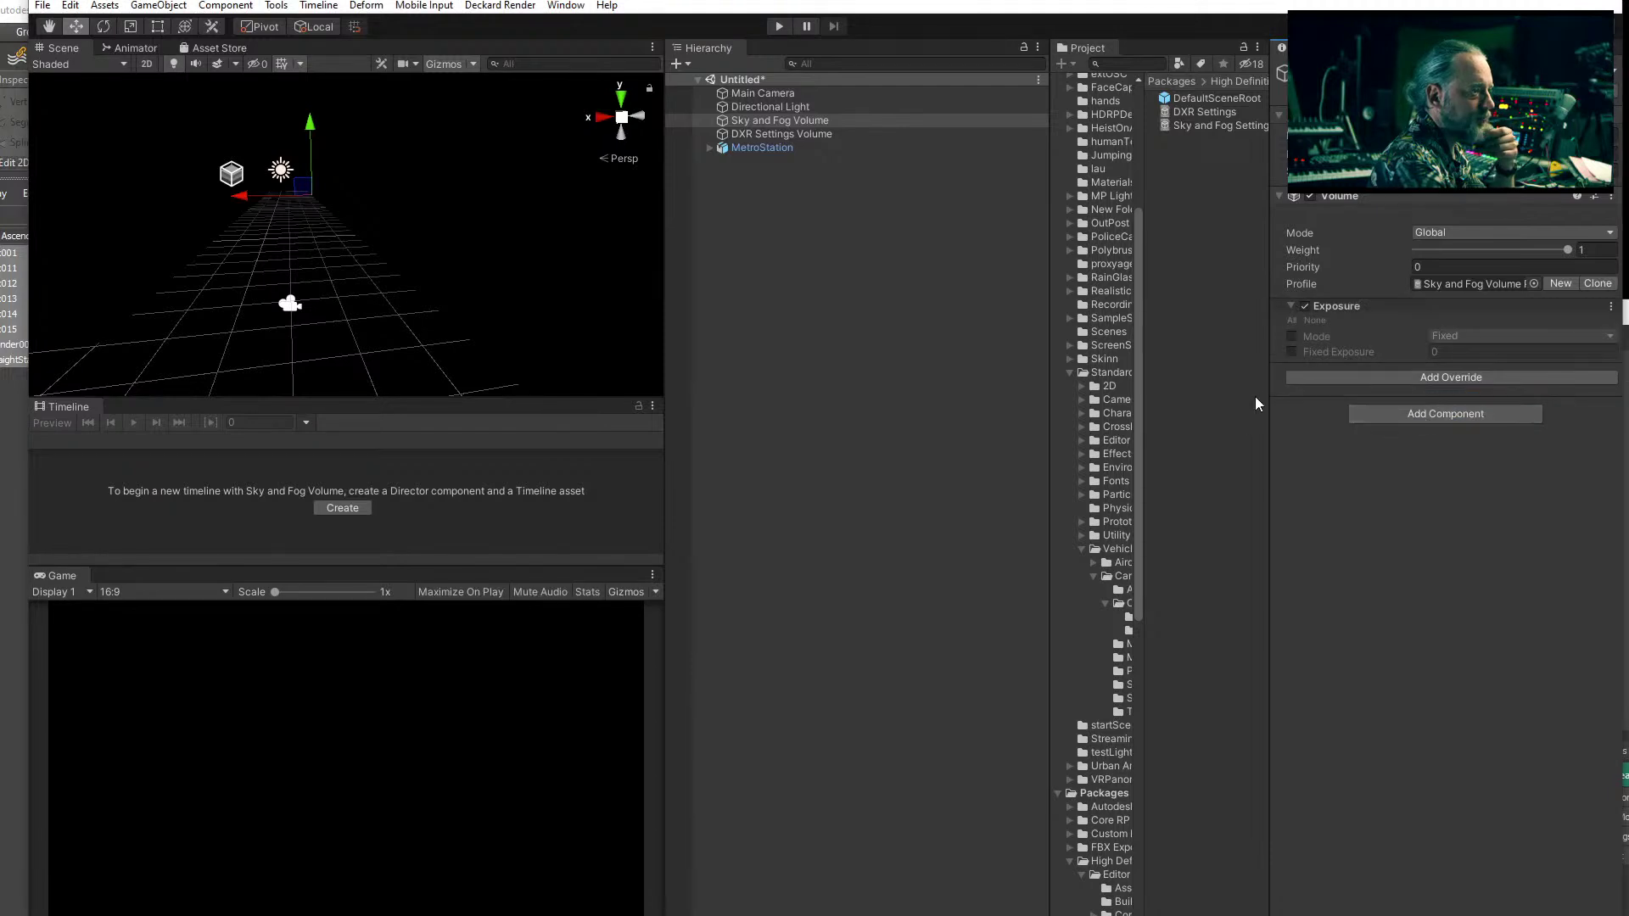
pyautogui.click(1292, 337)
pyautogui.click(1488, 335)
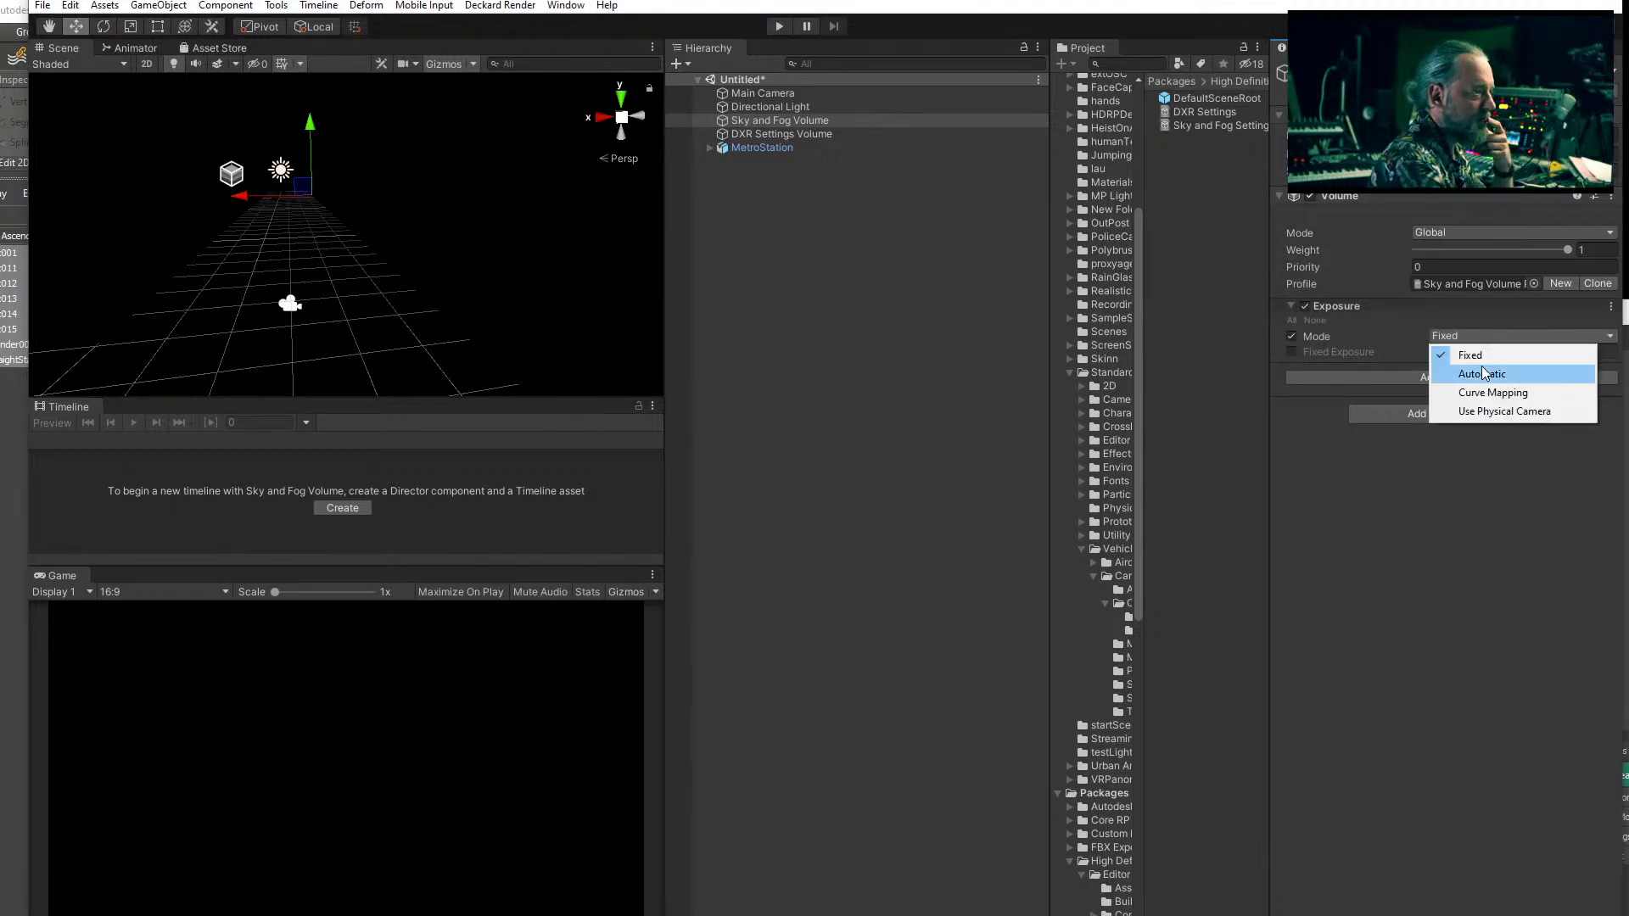
pyautogui.click(1476, 354)
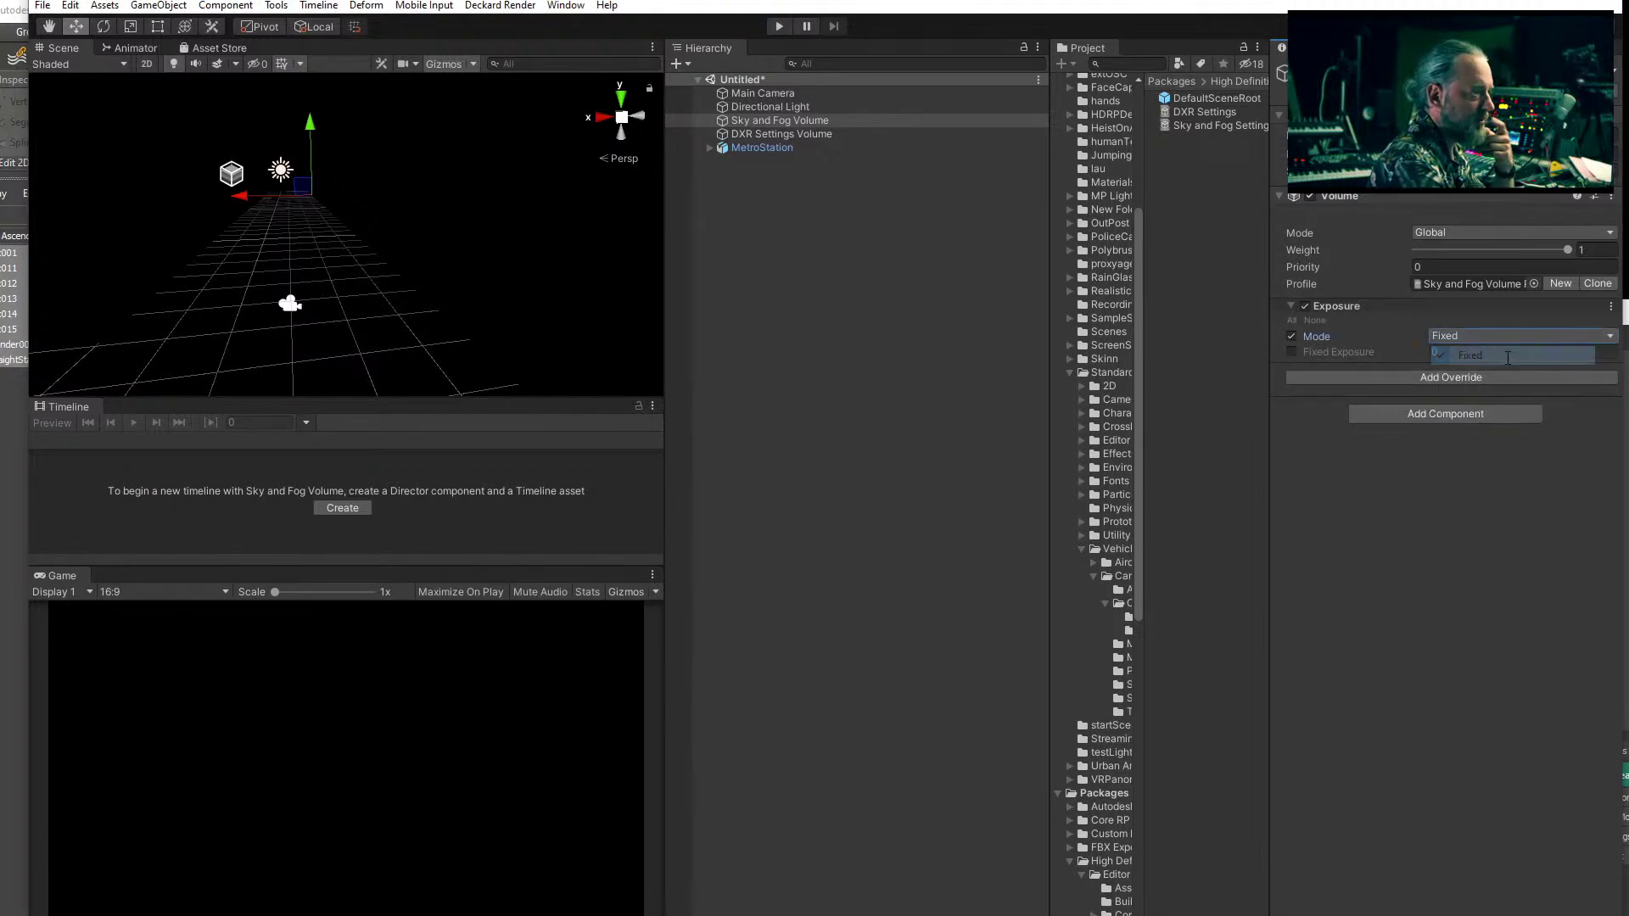
pyautogui.click(1293, 351)
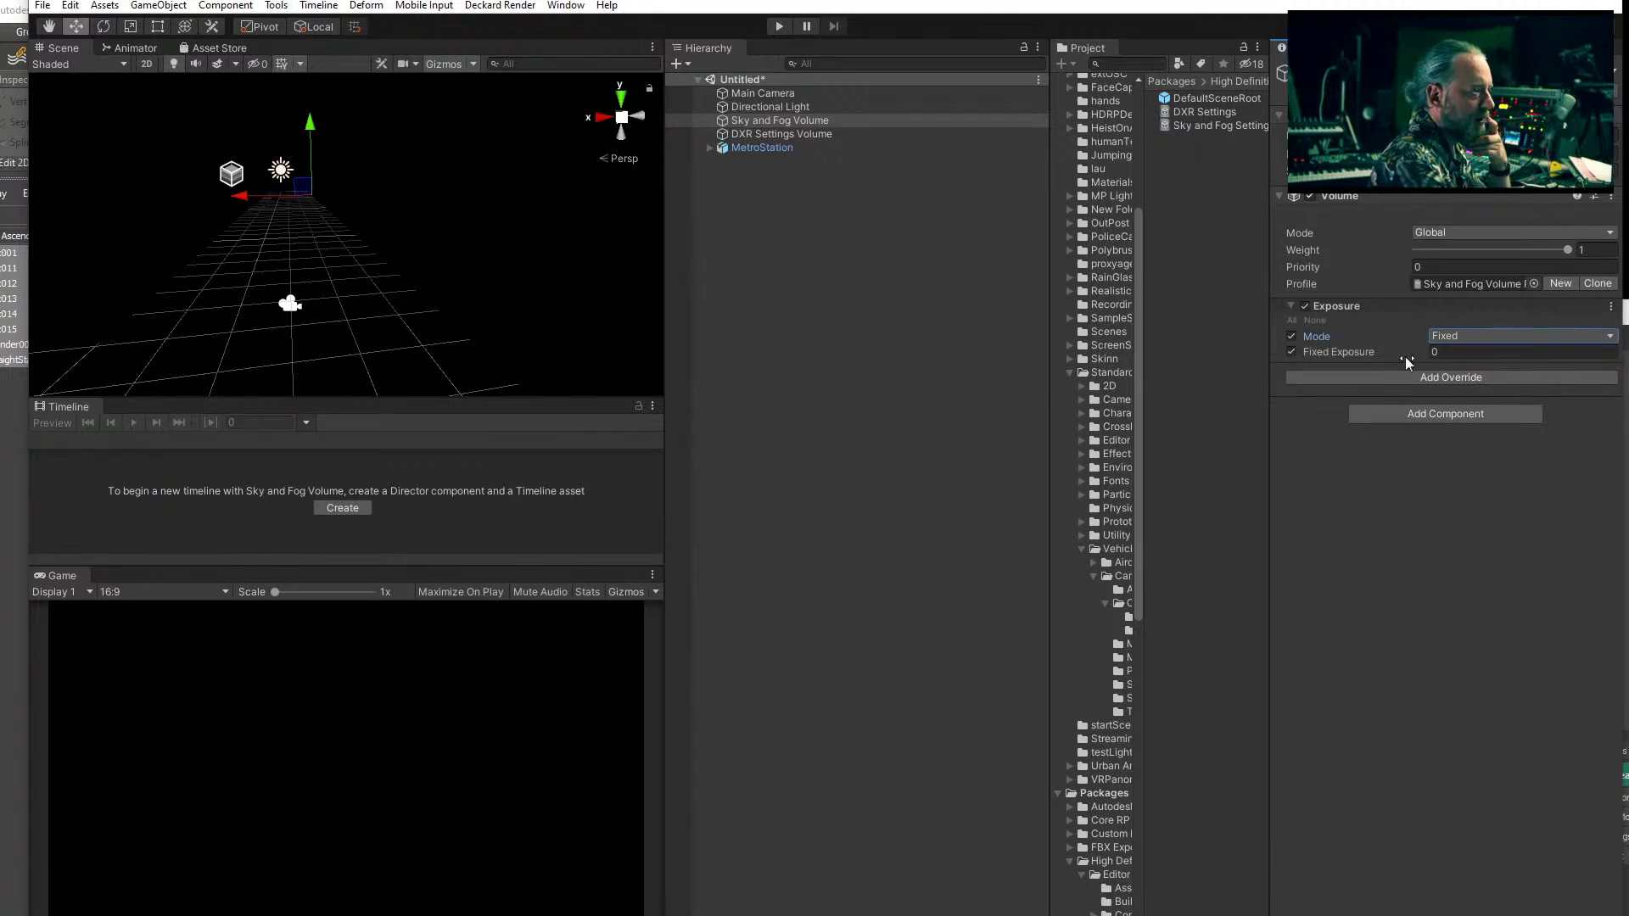
# - Add a Fog override to the Sky and Fog Volume
pyautogui.click(788, 134)
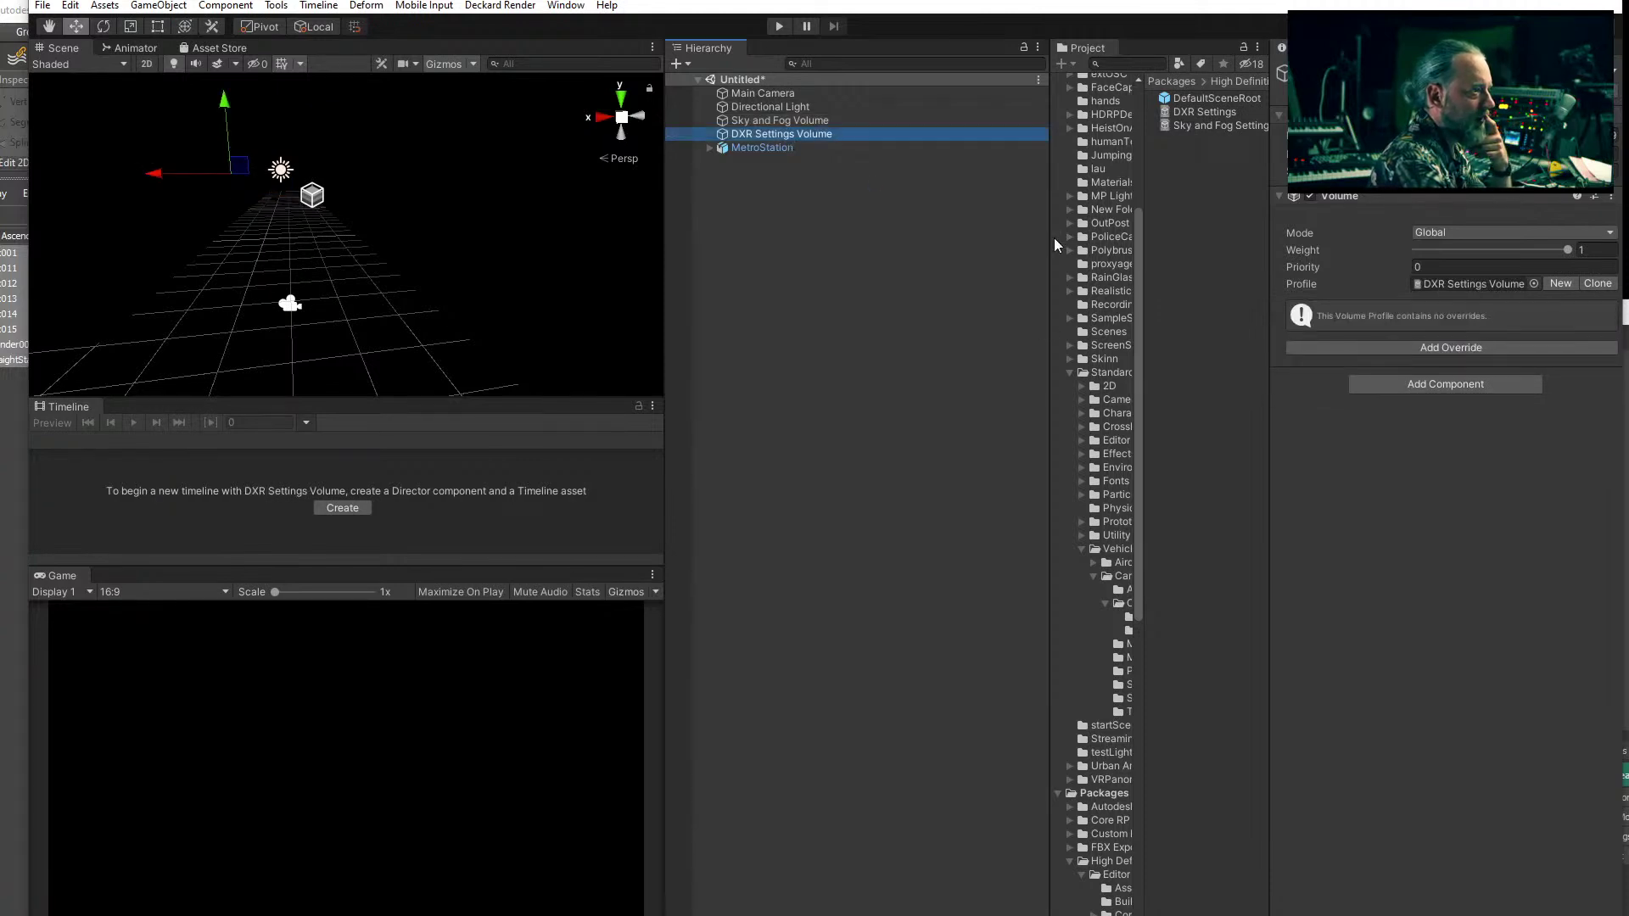
pyautogui.click(784, 120)
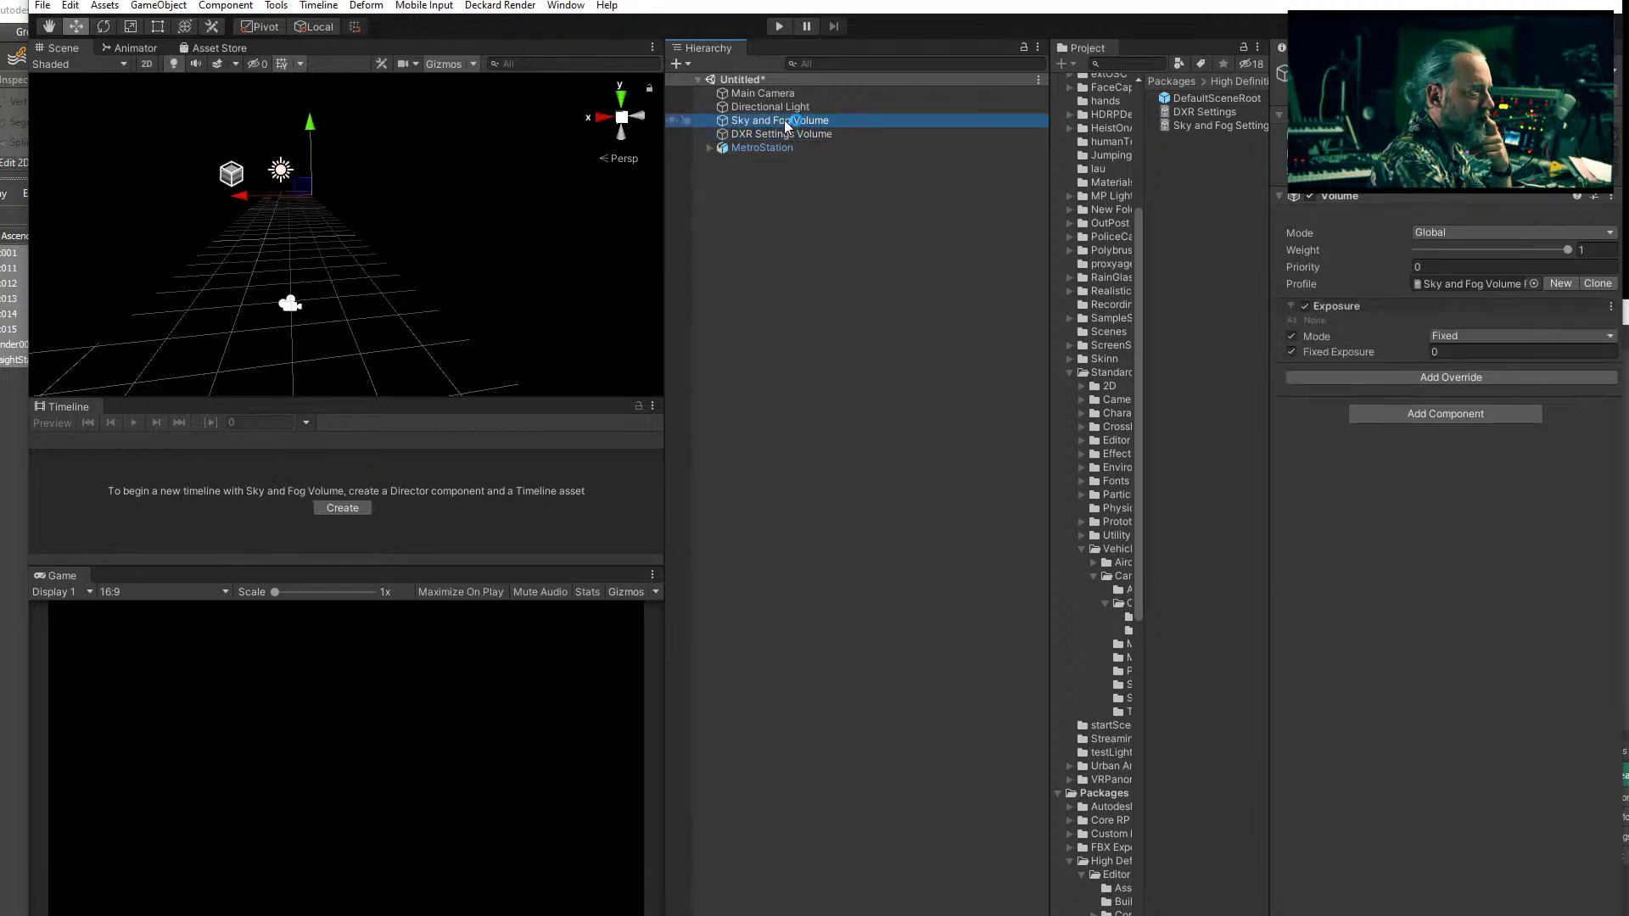
pyautogui.click(1391, 377)
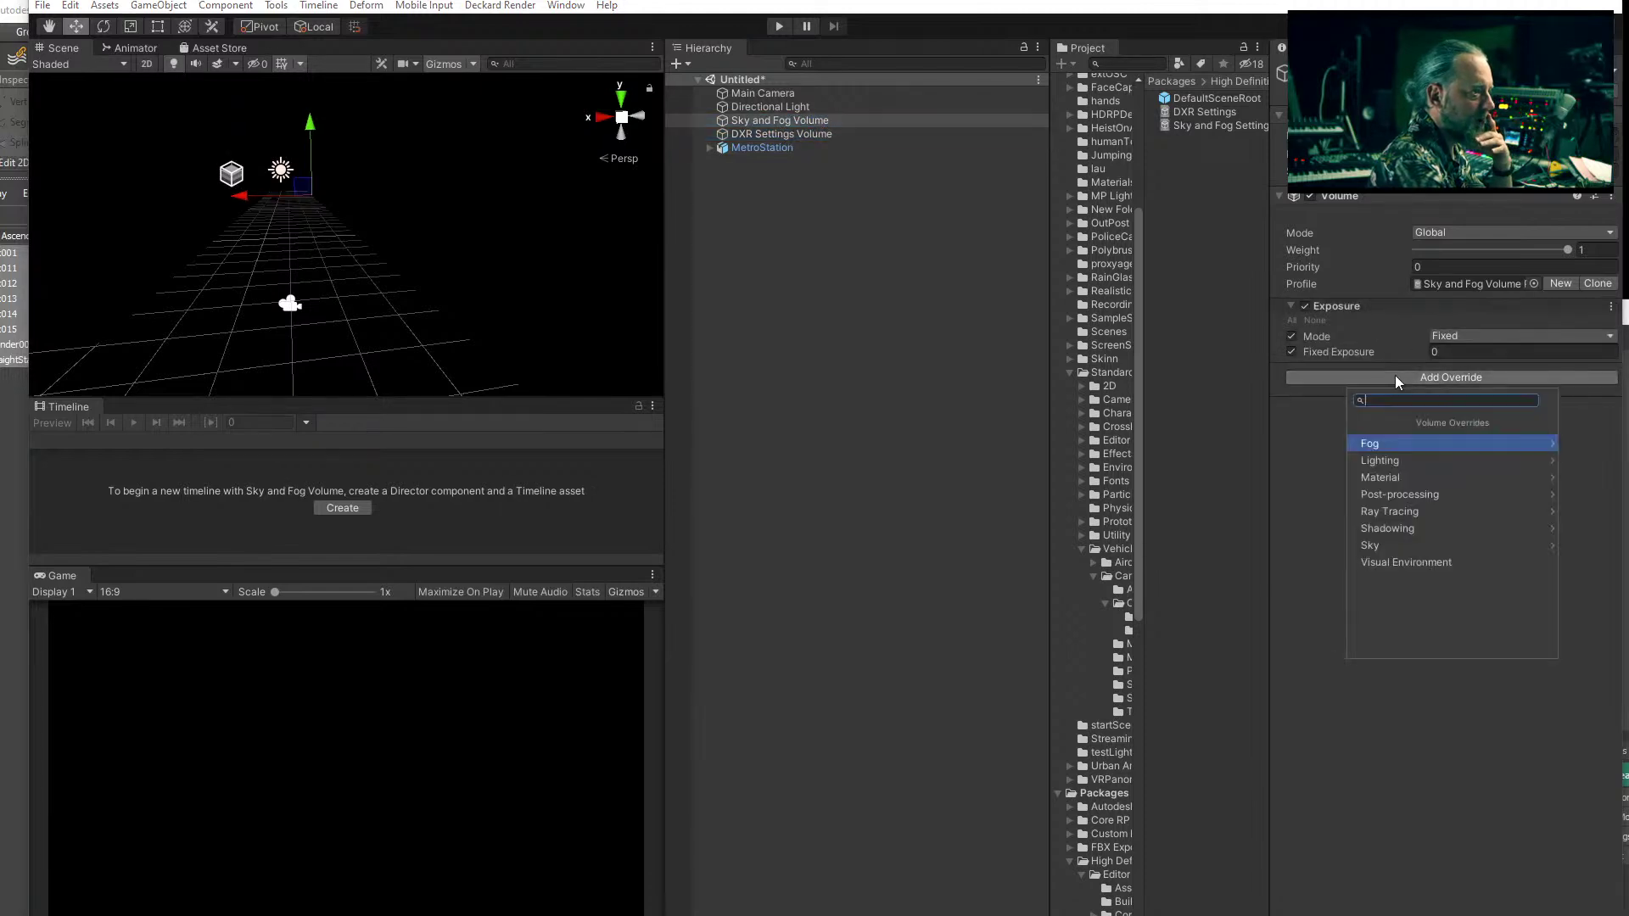
pyautogui.click(1371, 445)
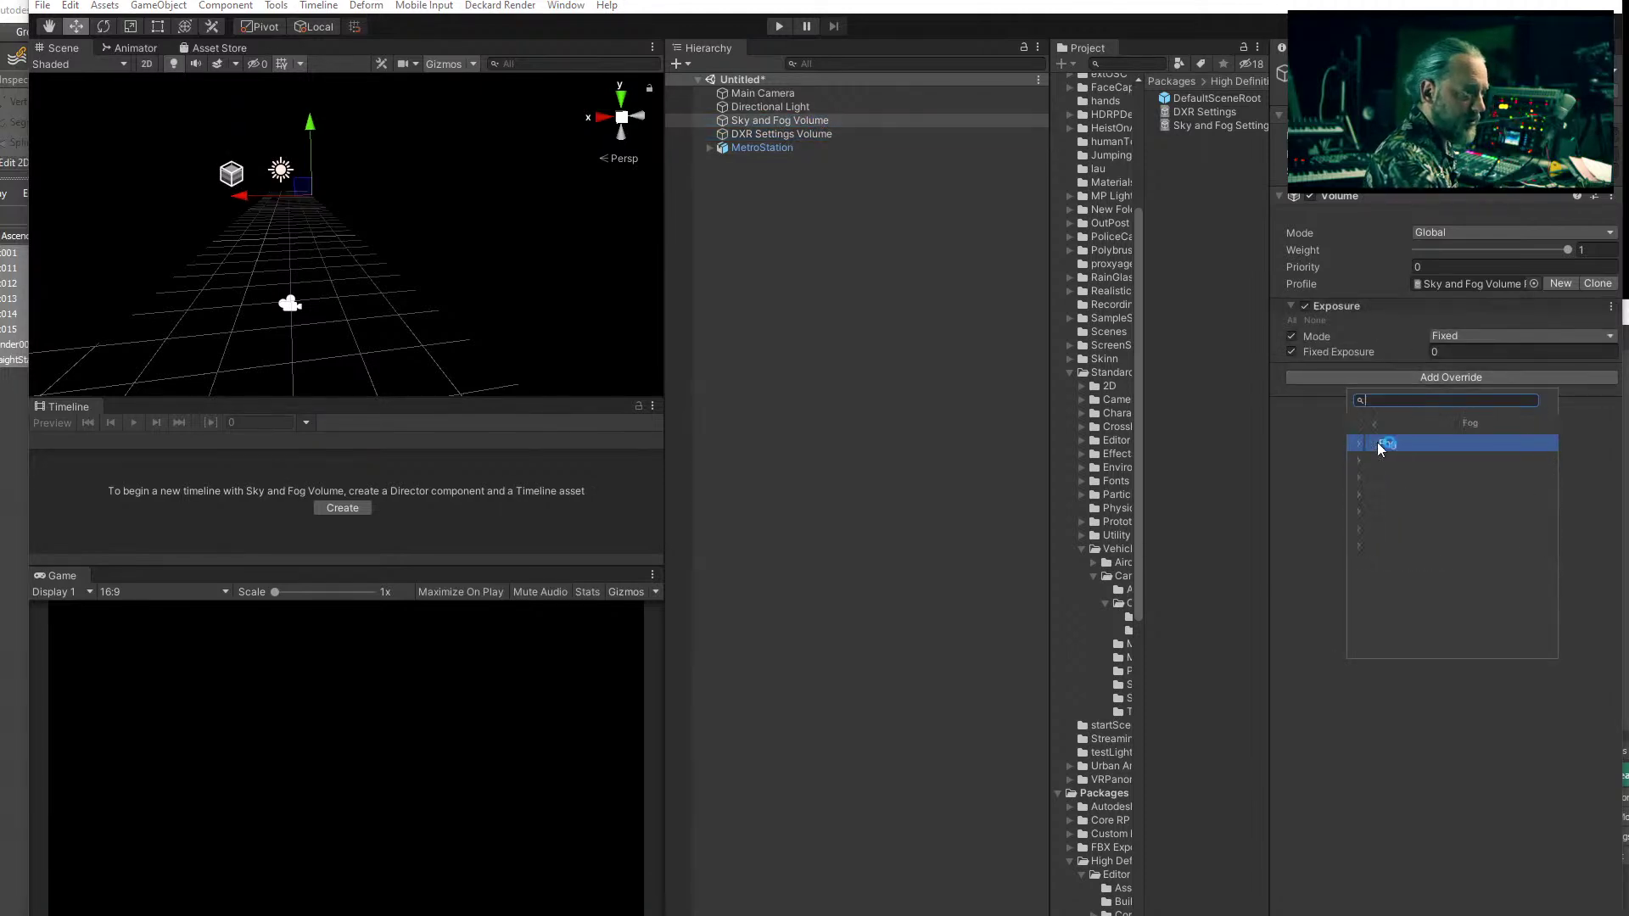
pyautogui.click(1400, 444)
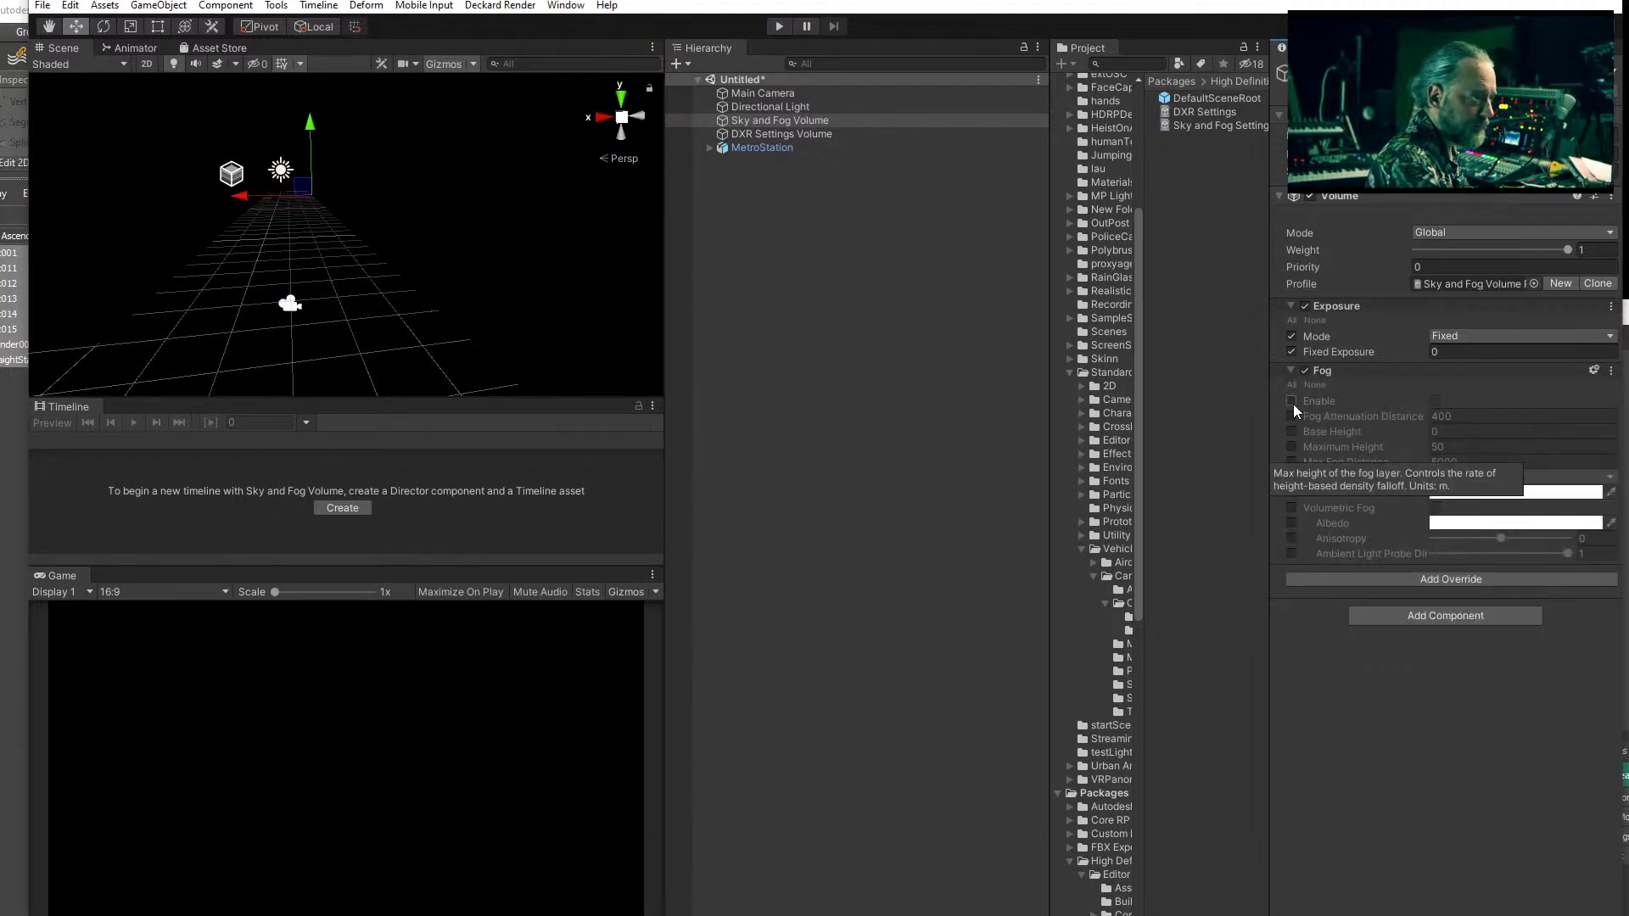
# - Activate all properties of the Fog override, from Enable to Ambient Light Probe Dimmer, and switch the fog on
pyautogui.click(1291, 399)
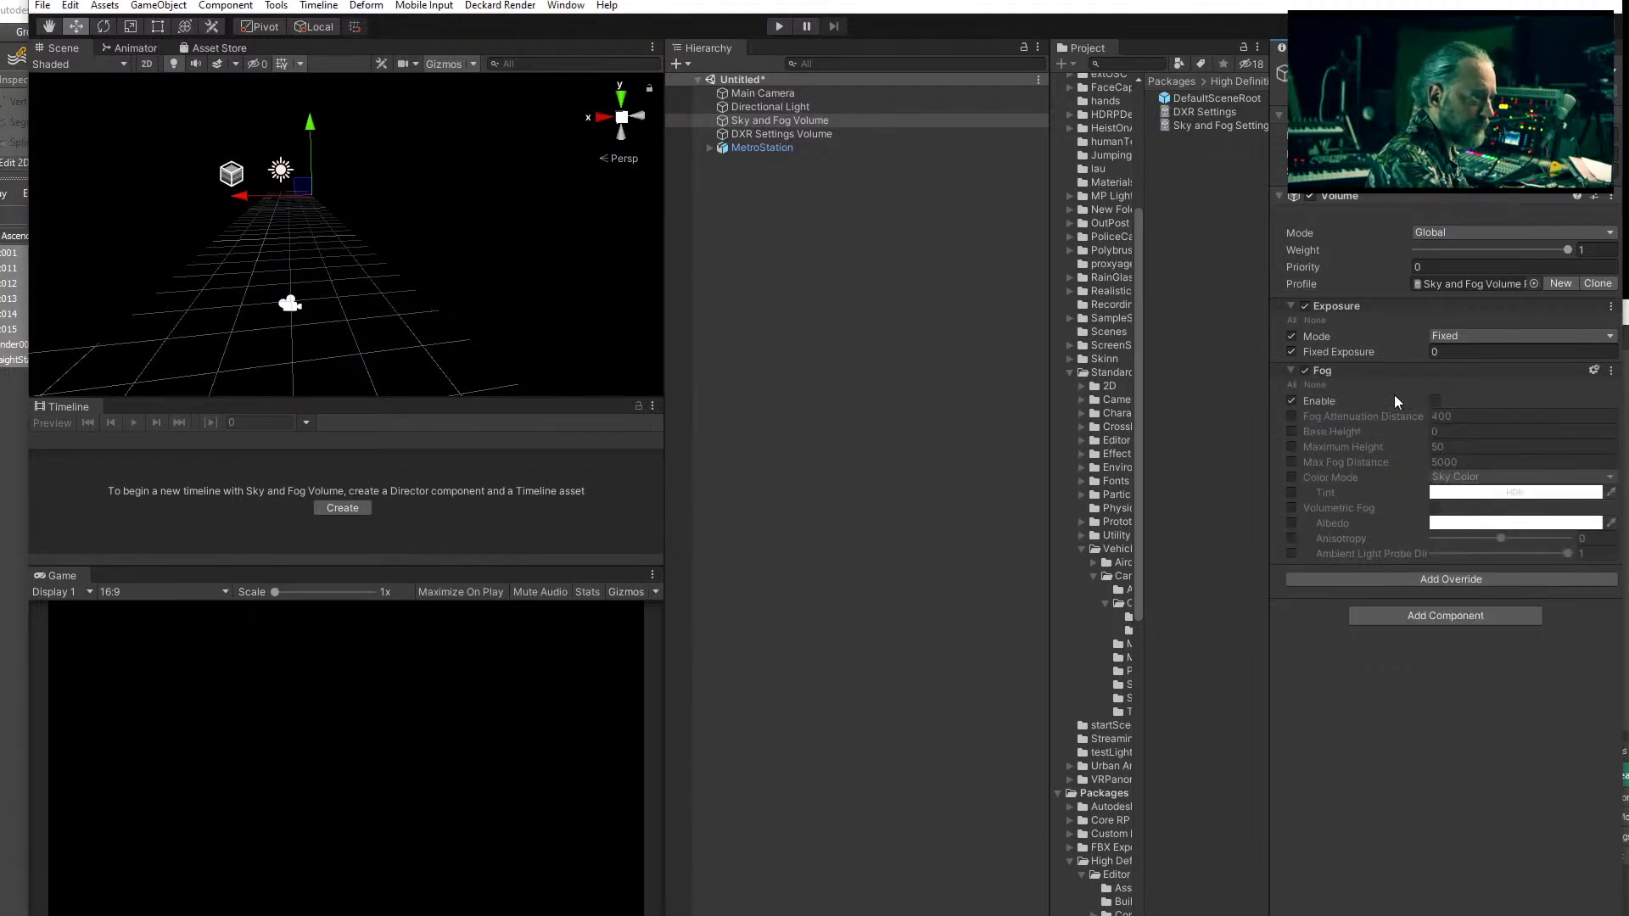
pyautogui.click(1292, 416)
pyautogui.click(1291, 431)
pyautogui.click(1292, 446)
pyautogui.click(1292, 462)
pyautogui.click(1292, 477)
pyautogui.click(1292, 492)
pyautogui.click(1291, 508)
pyautogui.click(1292, 538)
pyautogui.click(1292, 554)
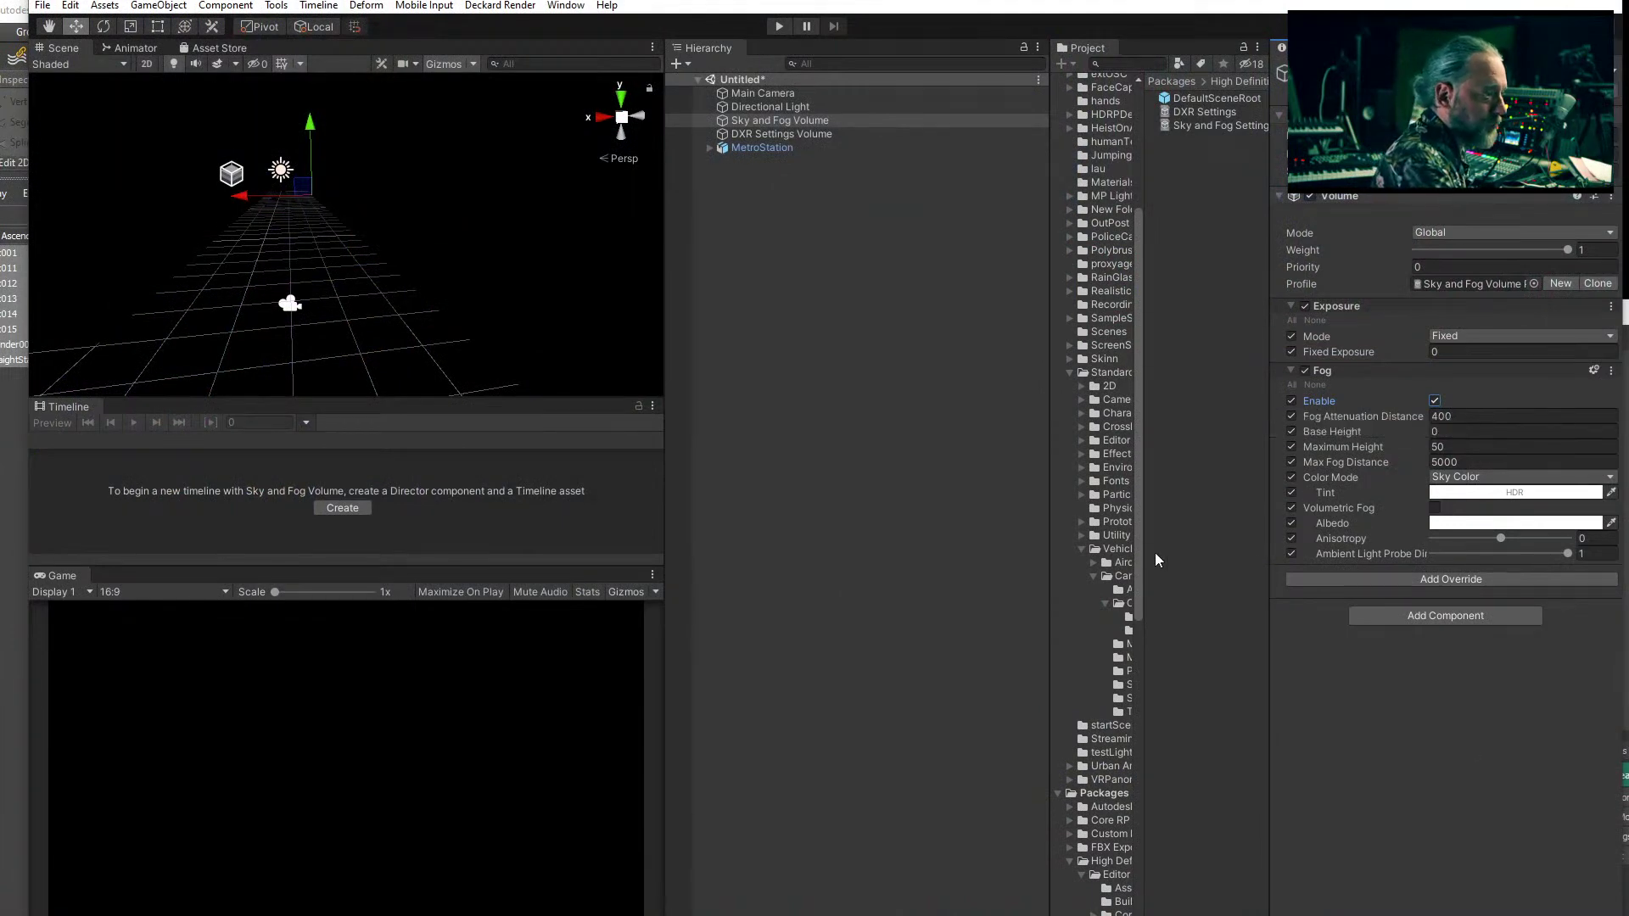
# - Delete the Directional Light from the scene
pyautogui.click(771, 105)
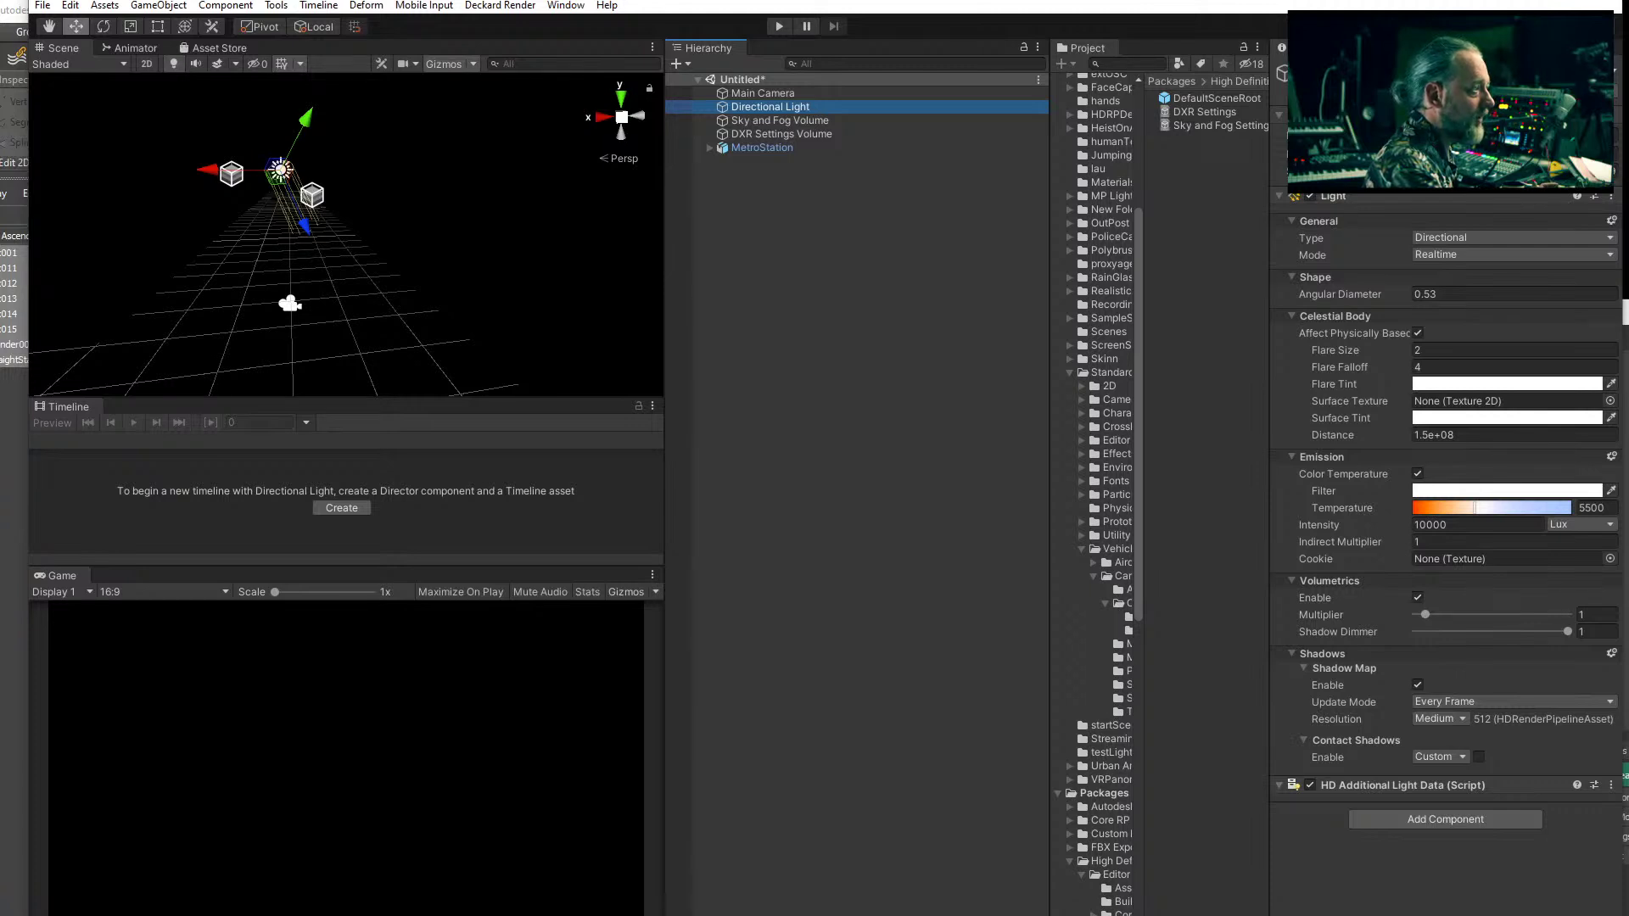
pyautogui.click(786, 232)
pyautogui.click(762, 108)
pyautogui.press('Delete')
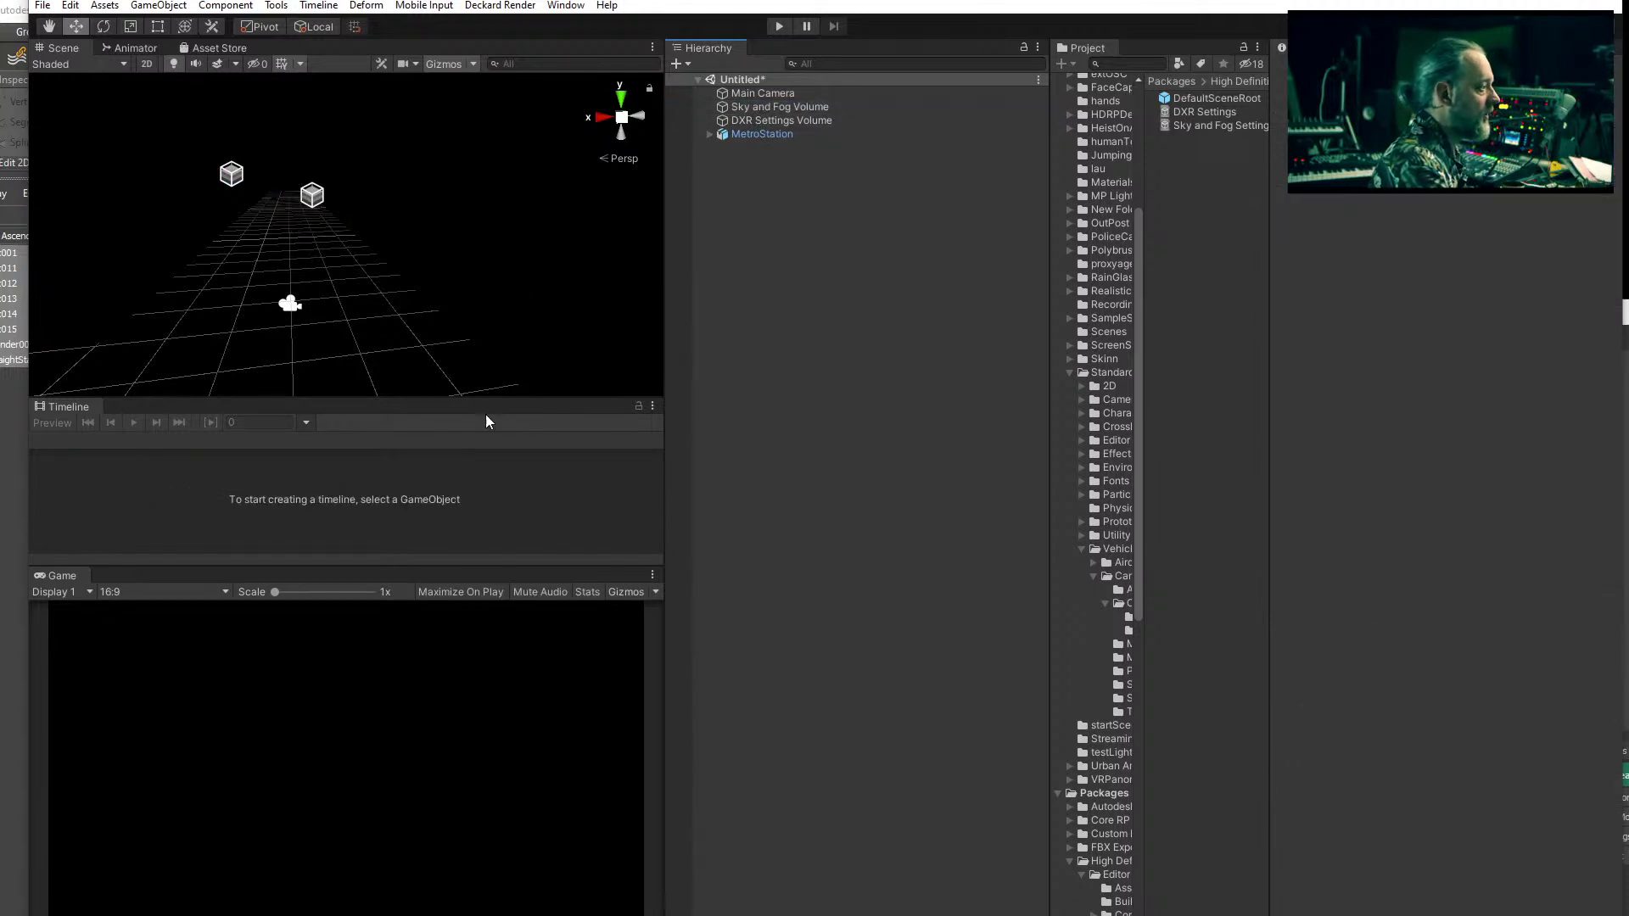
# - Widen the scene and game views and add a Point Light to the scene
pyautogui.moveTo(667, 522); pyautogui.dragTo(772, 519)
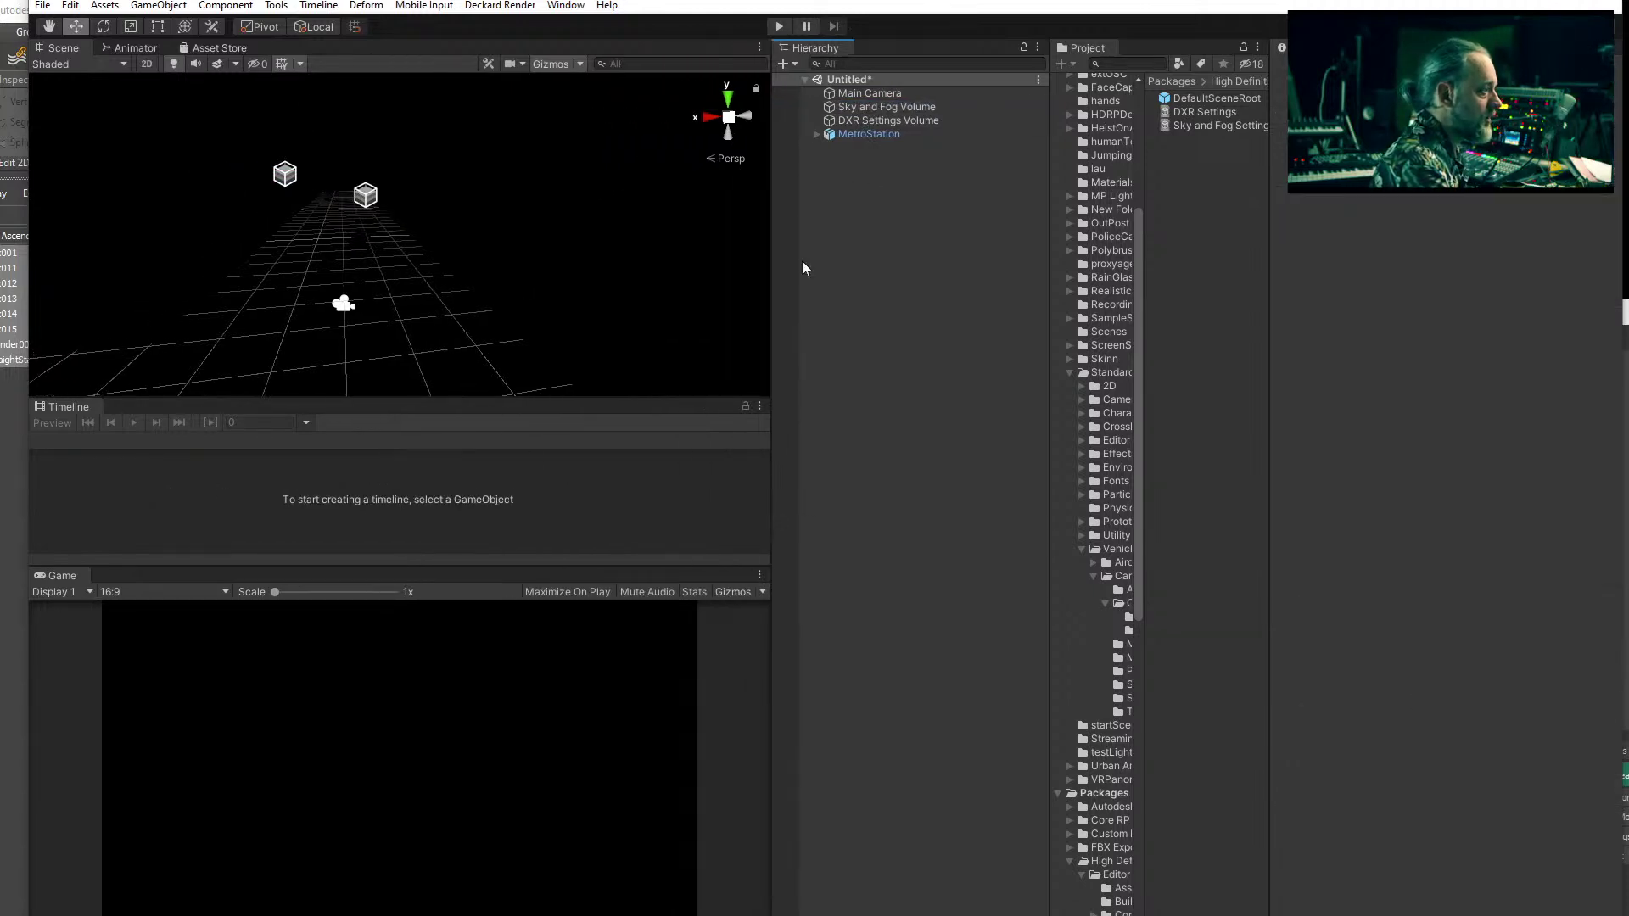
pyautogui.rightClick(840, 165)
pyautogui.moveTo(980, 414)
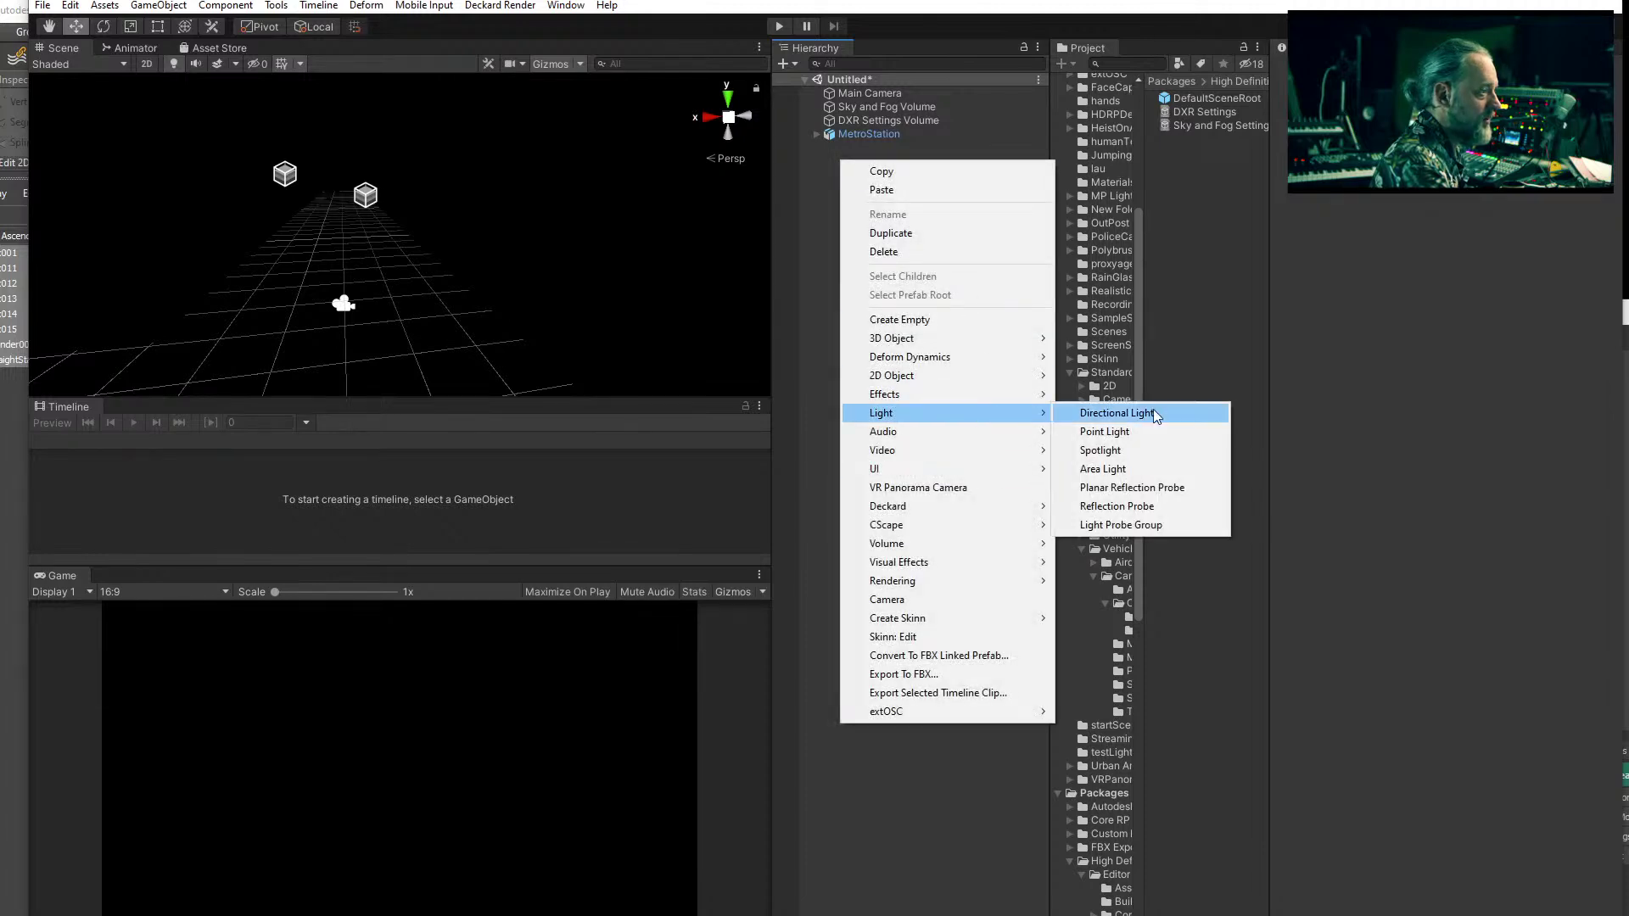
pyautogui.click(1105, 431)
# - Raise the Point Light above the floor and move it down the corridor, inside the station near the beams
pyautogui.moveTo(313, 305); pyautogui.dragTo(341, 260, button='middle')
pyautogui.moveTo(413, 160); pyautogui.dragTo(414, 100)
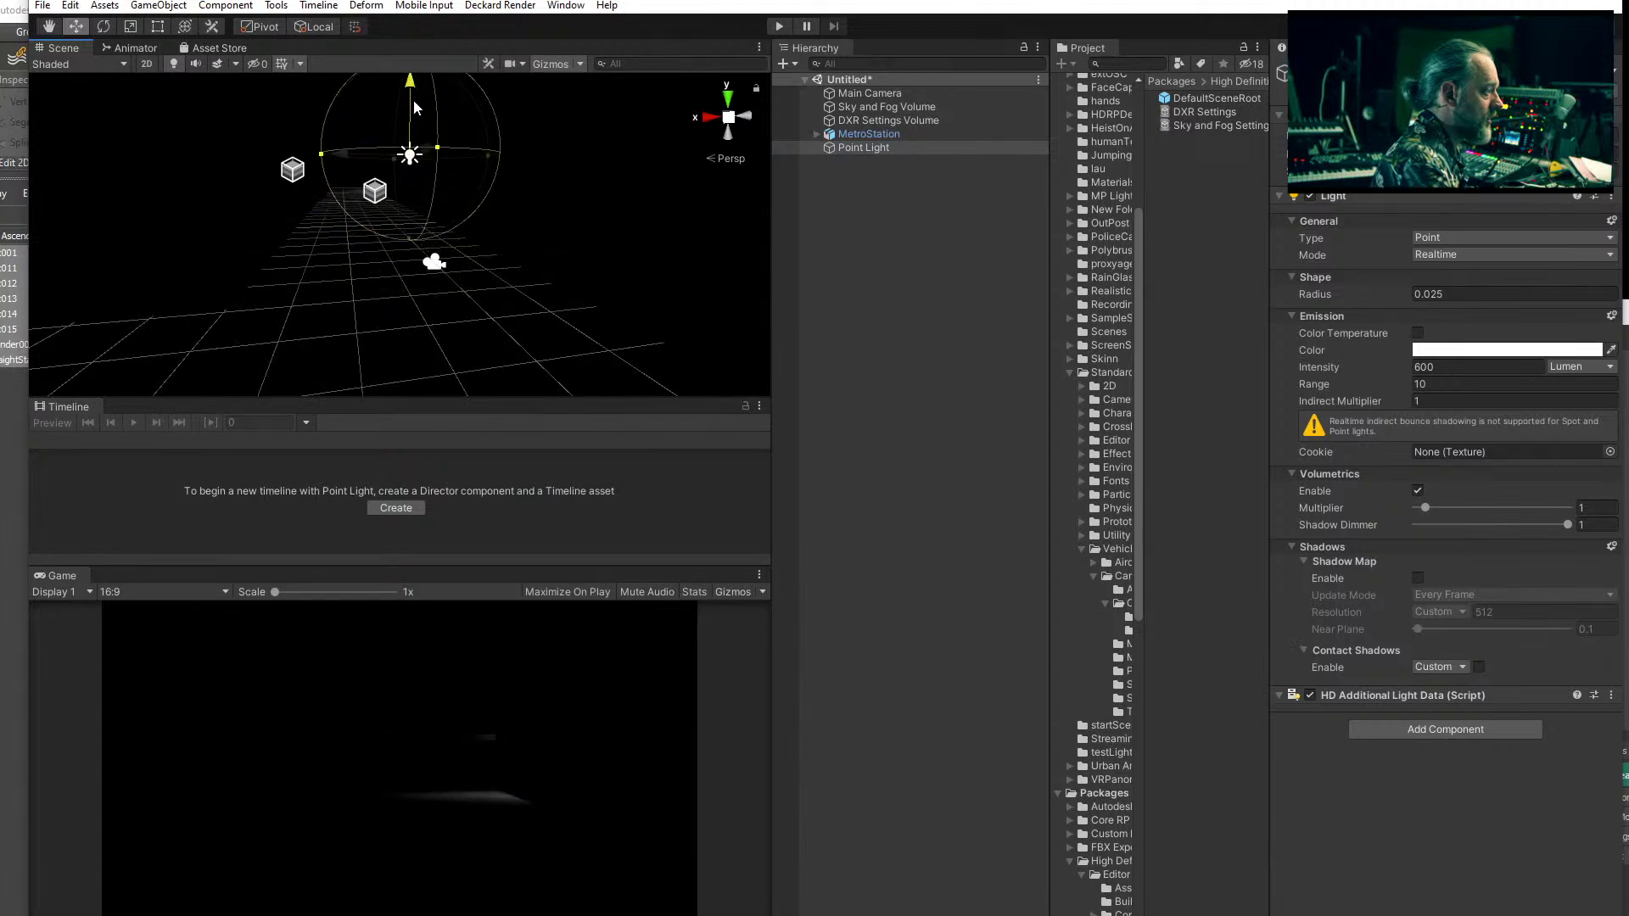
pyautogui.moveTo(344, 160); pyautogui.dragTo(289, 176)
pyautogui.scroll(3, 291, 177)
pyautogui.moveTo(291, 179); pyautogui.dragTo(303, 223, button='middle')
pyautogui.keyDown('alt'); pyautogui.moveTo(303, 216); pyautogui.dragTo(368, 273); pyautogui.keyUp('alt')
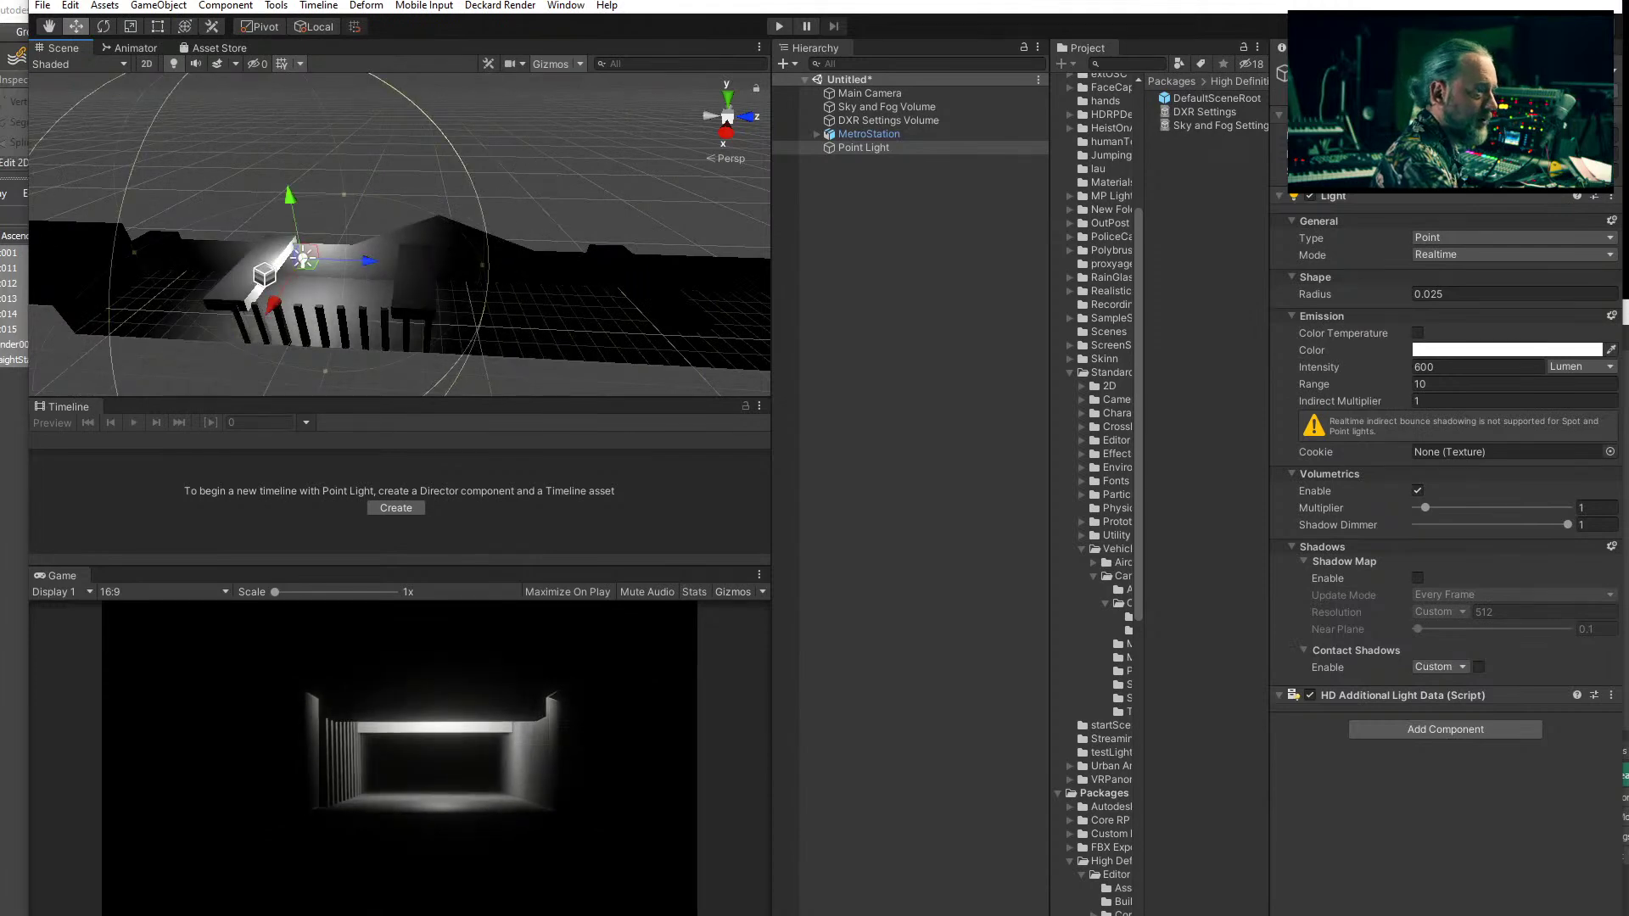
# - Set the Point Light's range to 1000
pyautogui.click(1363, 379)
pyautogui.write('1000')
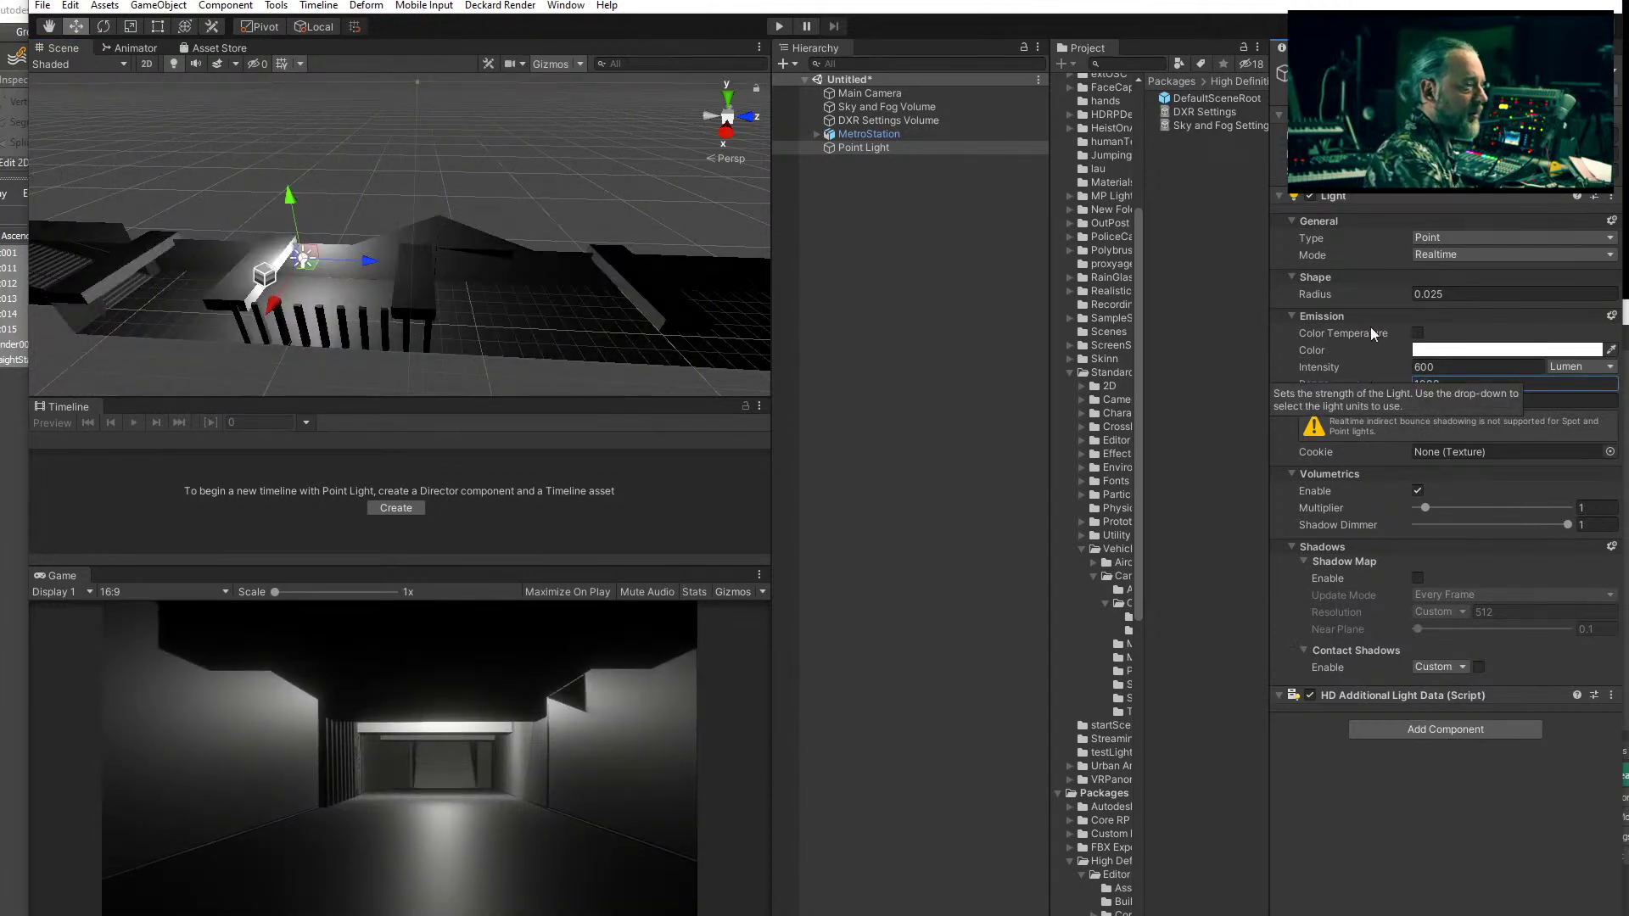
pyautogui.click(891, 248)
pyautogui.click(303, 265)
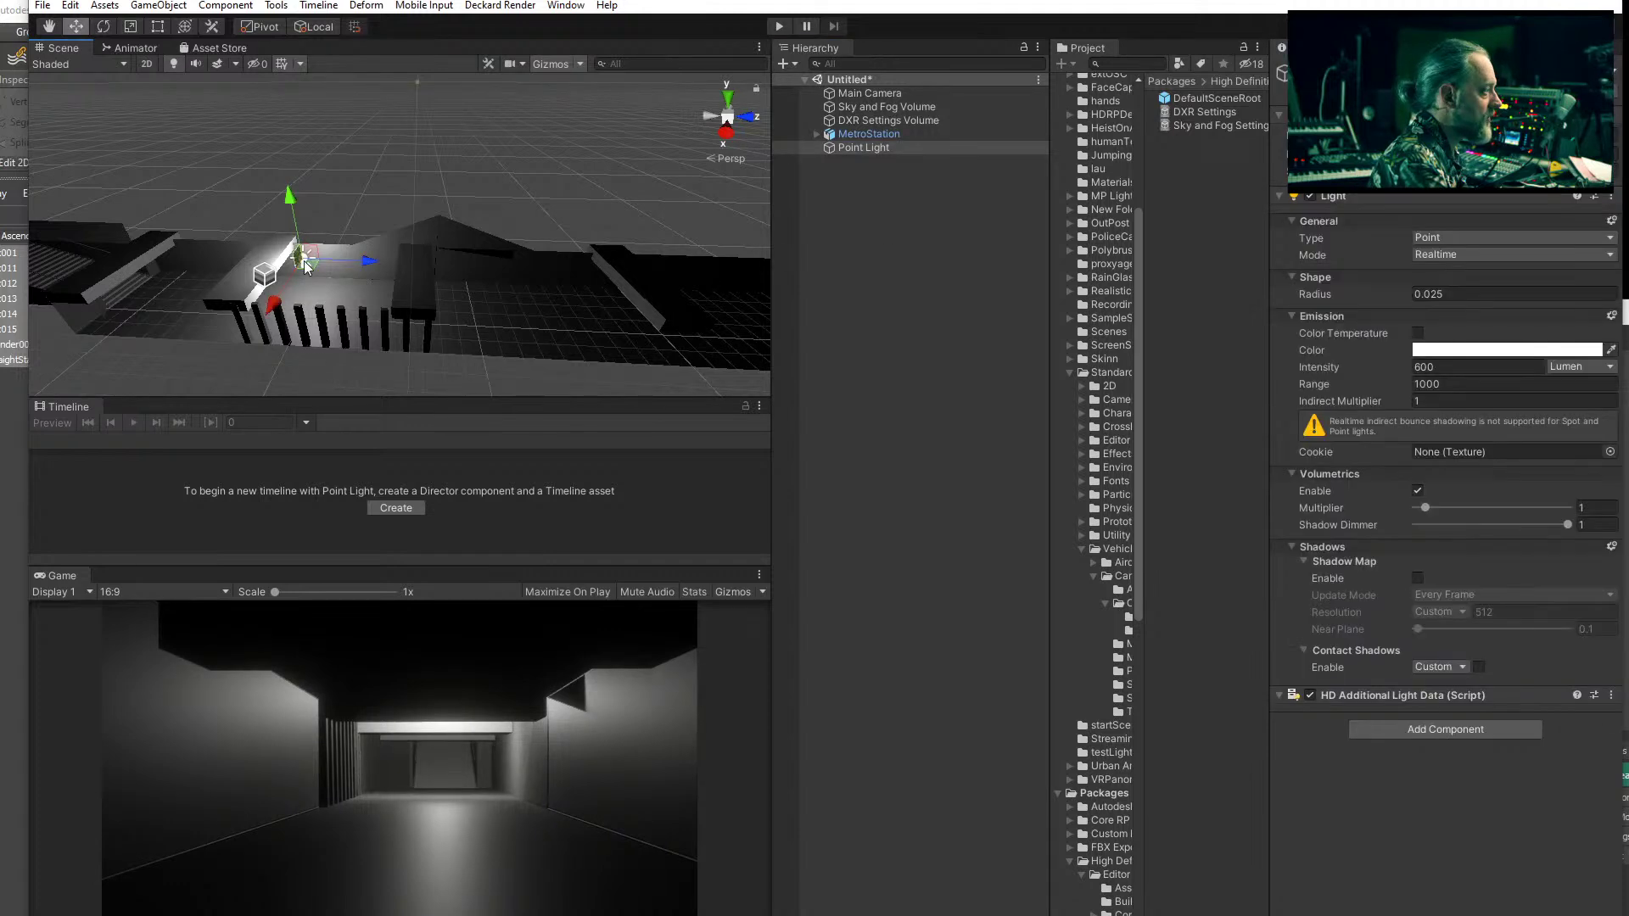
# - Move the Point Light past the beam toward the stairs, enable its shadow map, and lower it slightly
pyautogui.moveTo(357, 254); pyautogui.dragTo(182, 206)
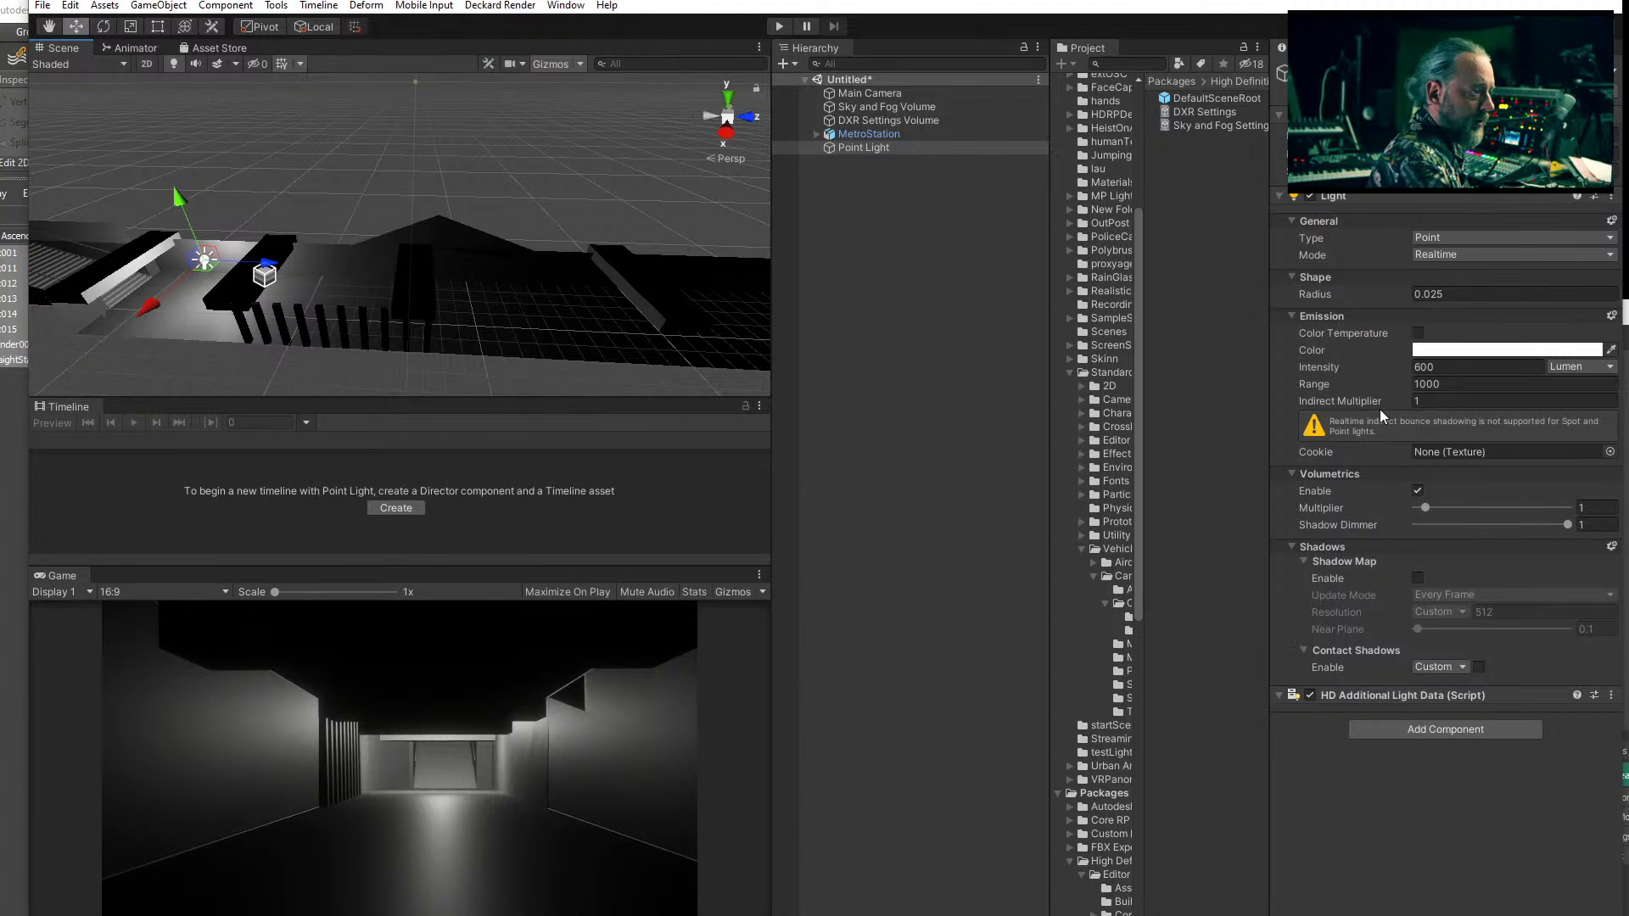
pyautogui.click(1418, 577)
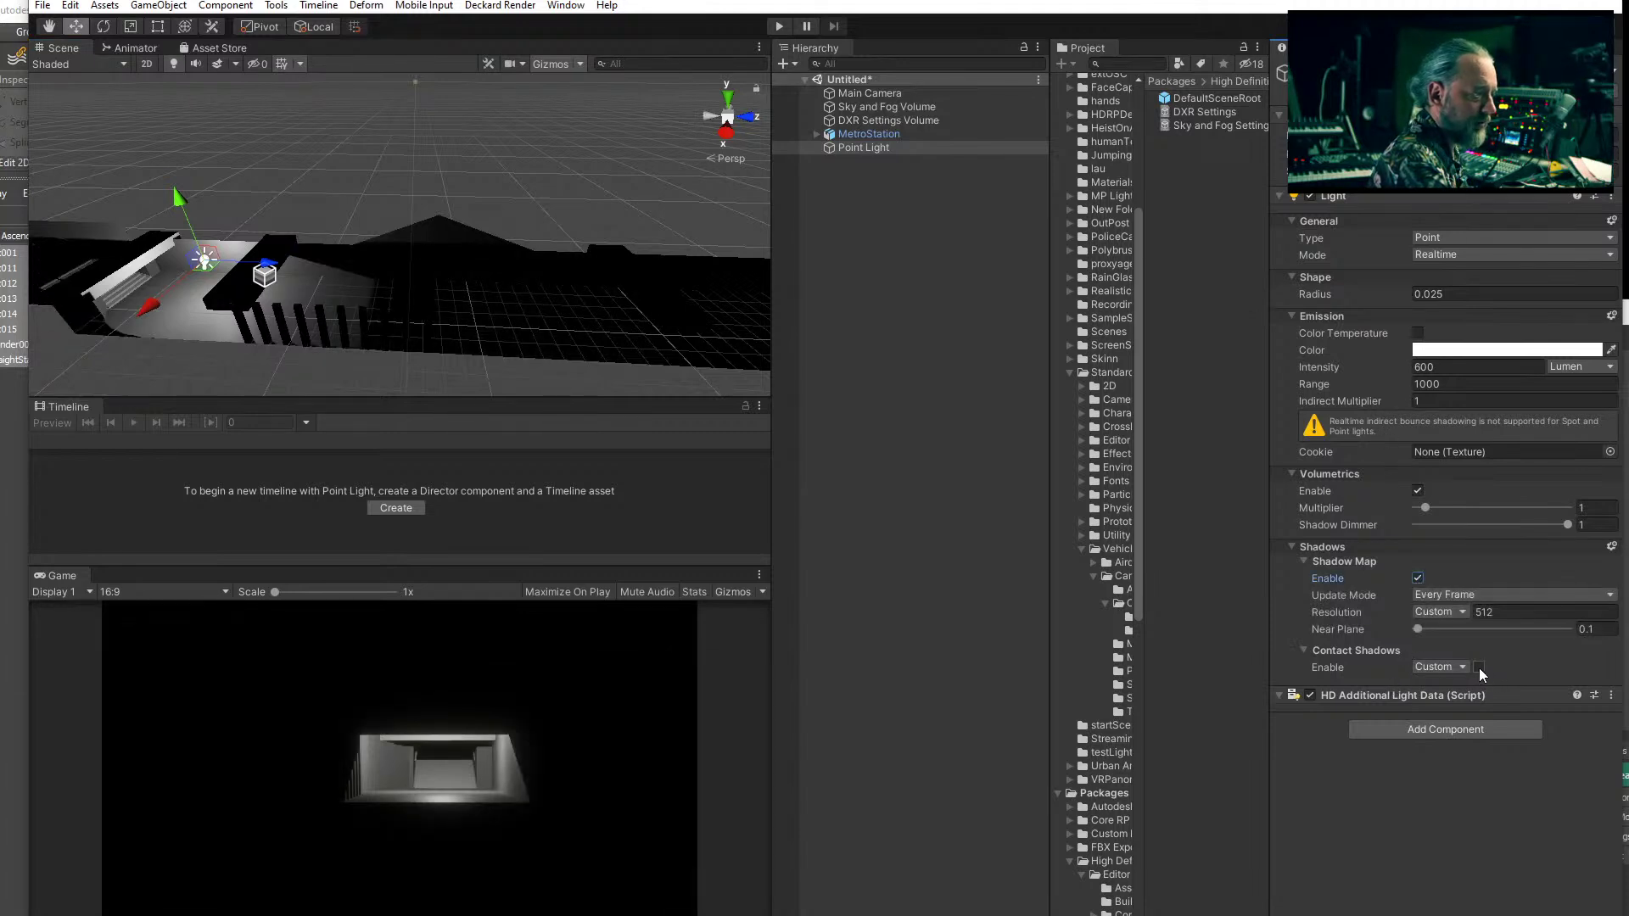
pyautogui.moveTo(173, 187); pyautogui.dragTo(180, 201)
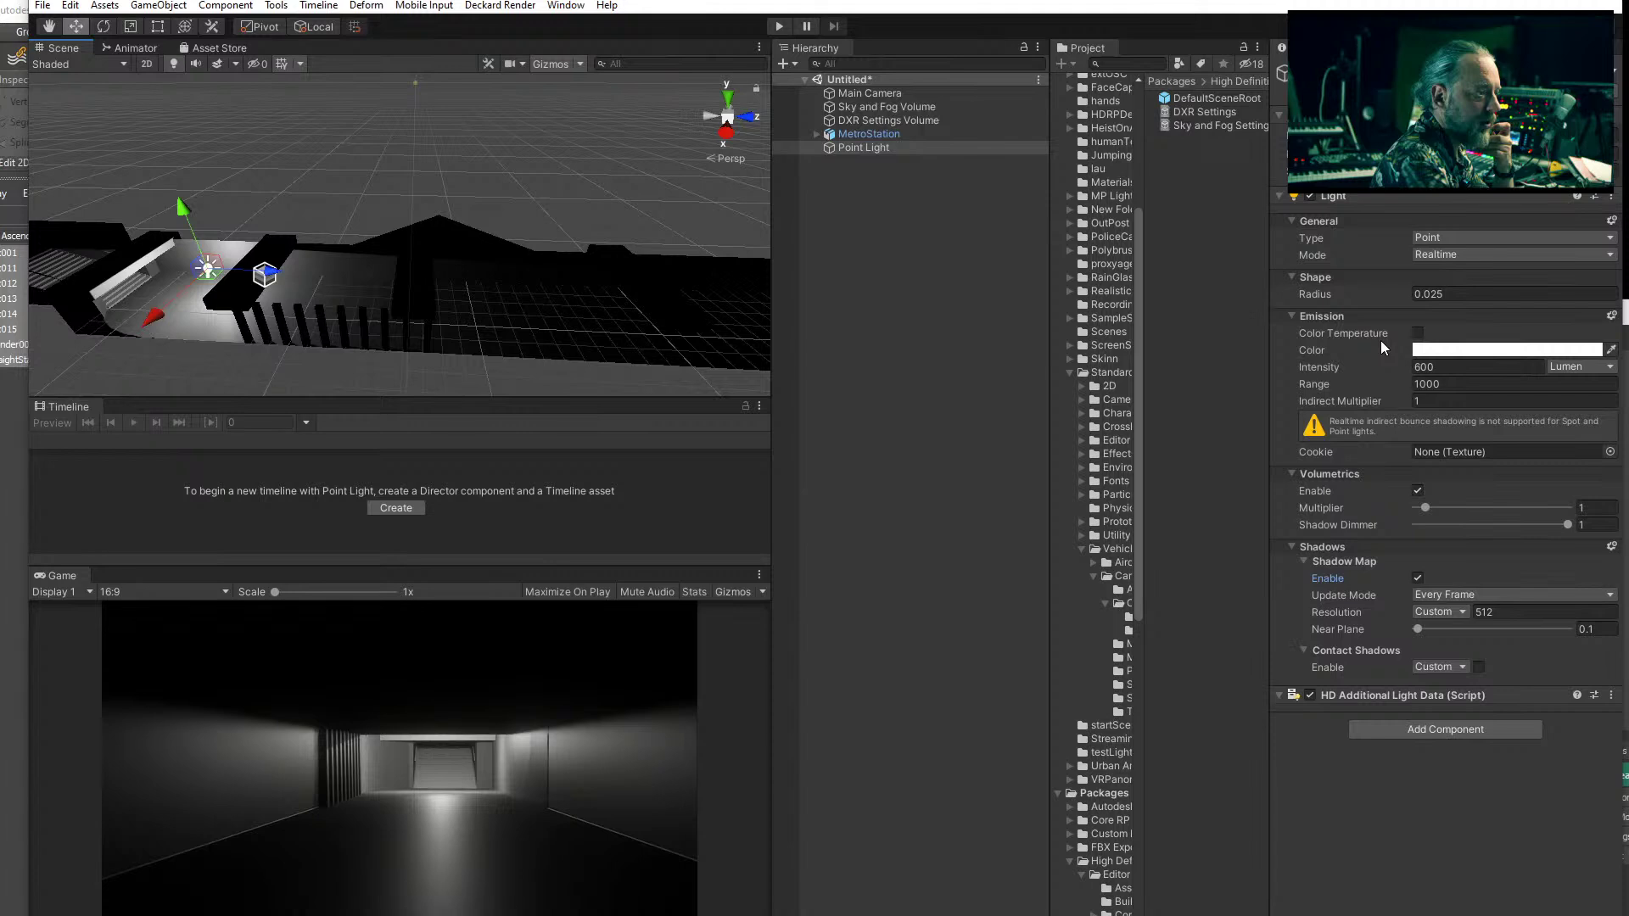
# - Set the Point Light's volumetric multiplier to 13.17 and adjust its height and position along the corridor near the beam
pyautogui.moveTo(1425, 507); pyautogui.dragTo(1541, 517)
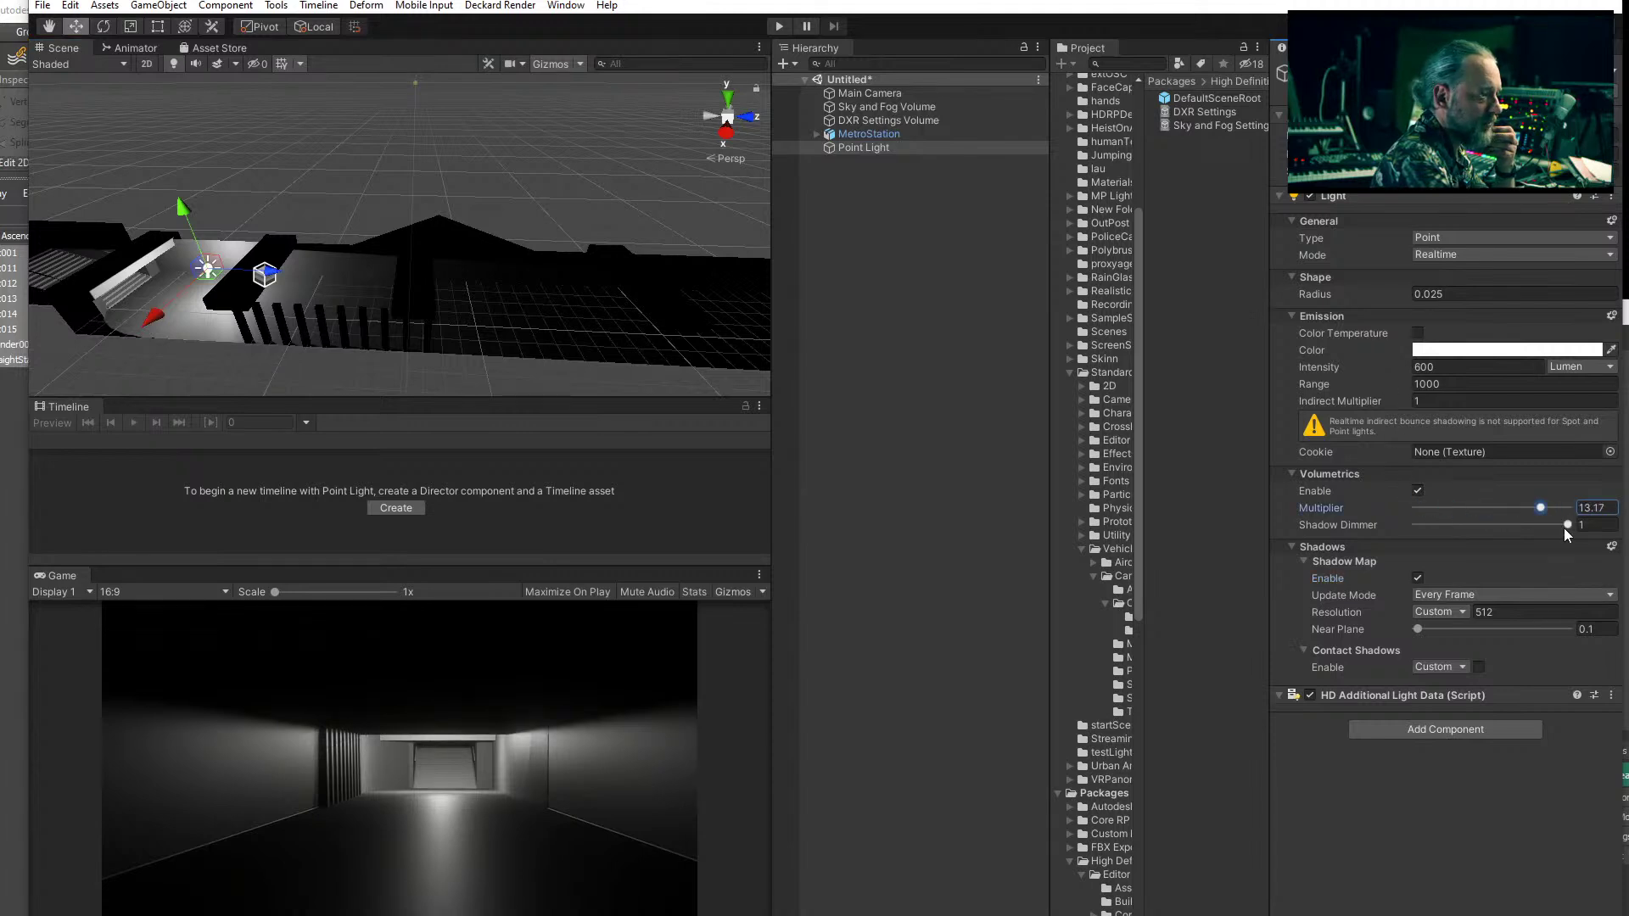
pyautogui.click(1566, 524)
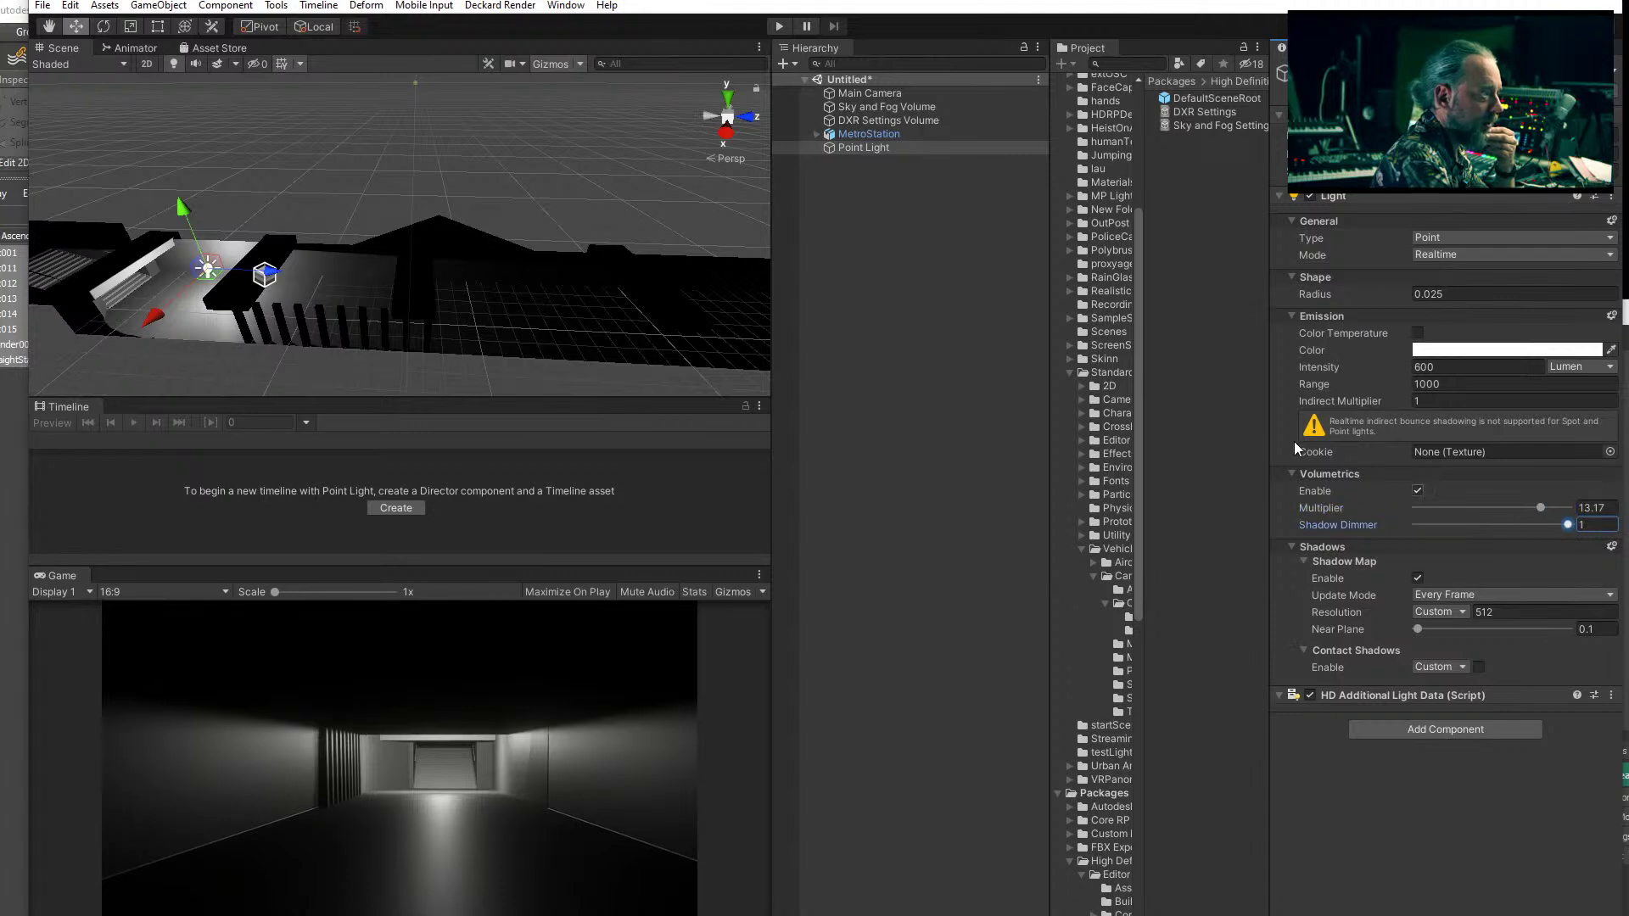
pyautogui.click(836, 146)
pyautogui.moveTo(181, 206)
pyautogui.mouseDown()
pyautogui.moveTo(187, 224)
pyautogui.moveTo(182, 208)
pyautogui.mouseUp()
pyautogui.moveTo(278, 280); pyautogui.dragTo(600, 287)
pyautogui.moveTo(556, 227)
pyautogui.mouseDown()
pyautogui.moveTo(554, 251)
pyautogui.moveTo(556, 228)
pyautogui.mouseUp()
pyautogui.moveTo(596, 296); pyautogui.dragTo(286, 285)
# - Turn on Volumetric Fog in the Sky and Fog Volume and raise the fog's anisotropy
pyautogui.click(887, 107)
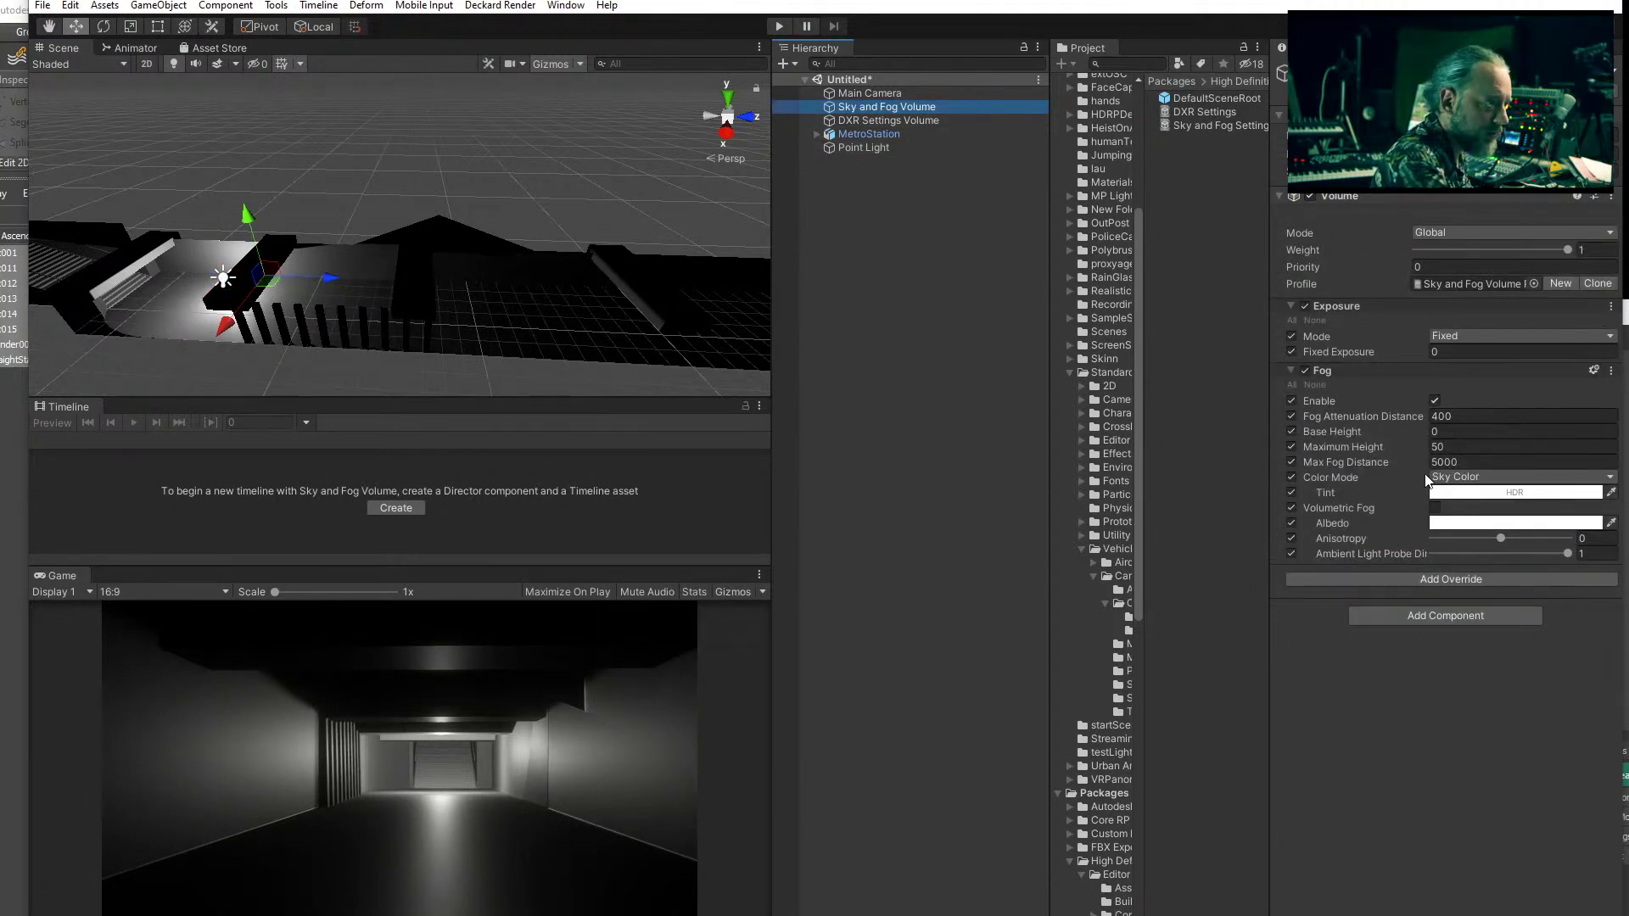
pyautogui.click(1435, 507)
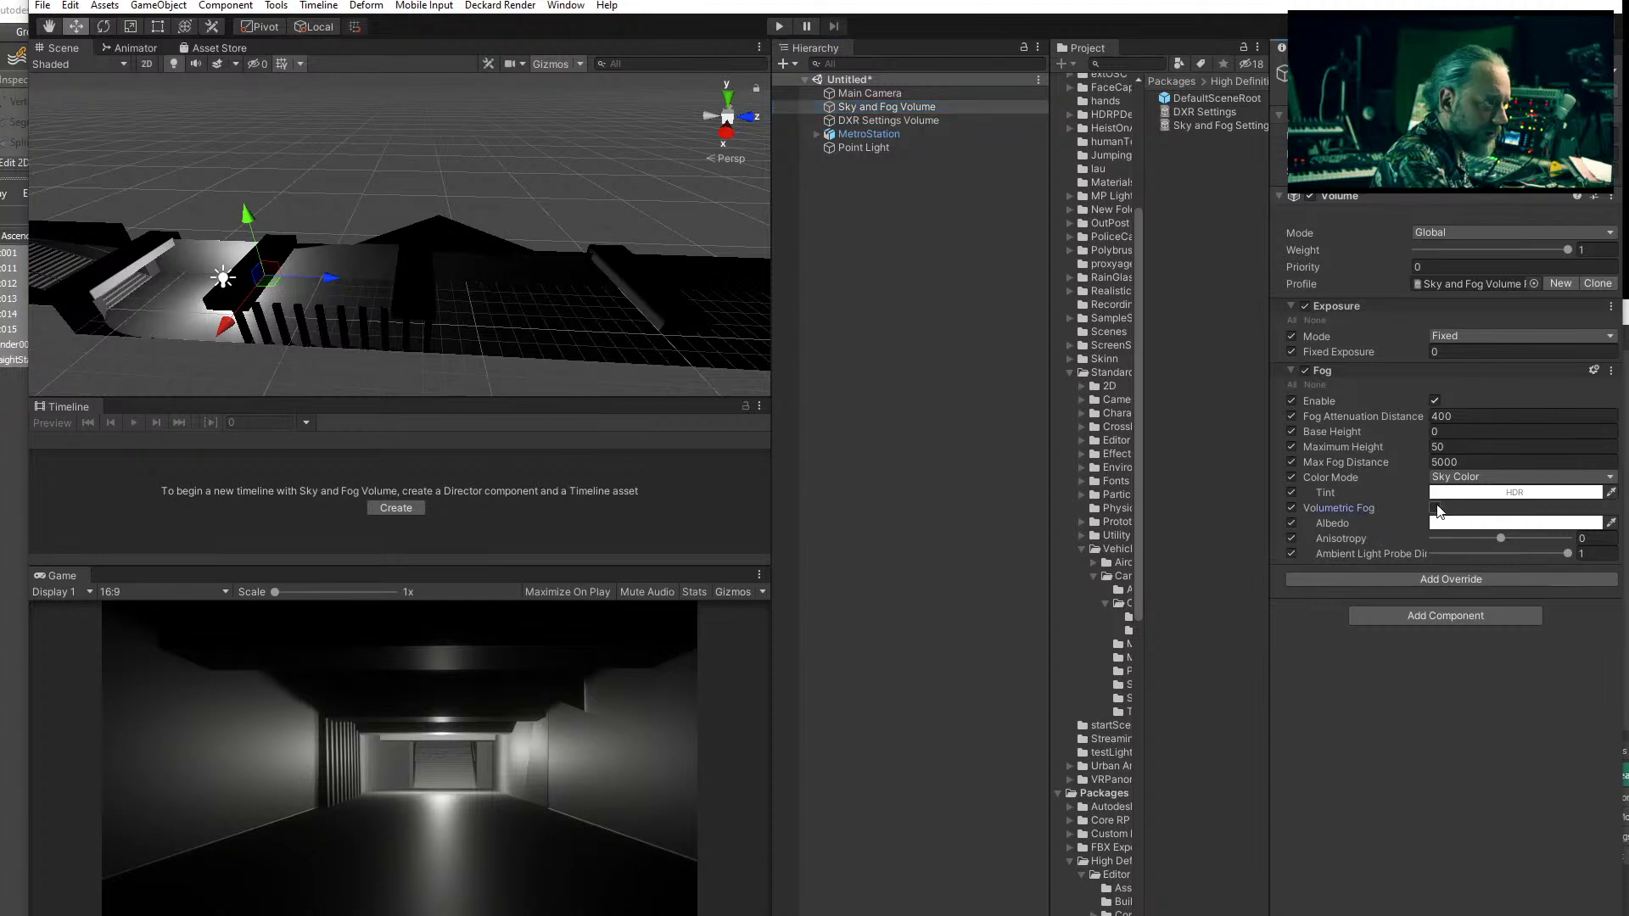
pyautogui.moveTo(330, 277); pyautogui.dragTo(305, 285)
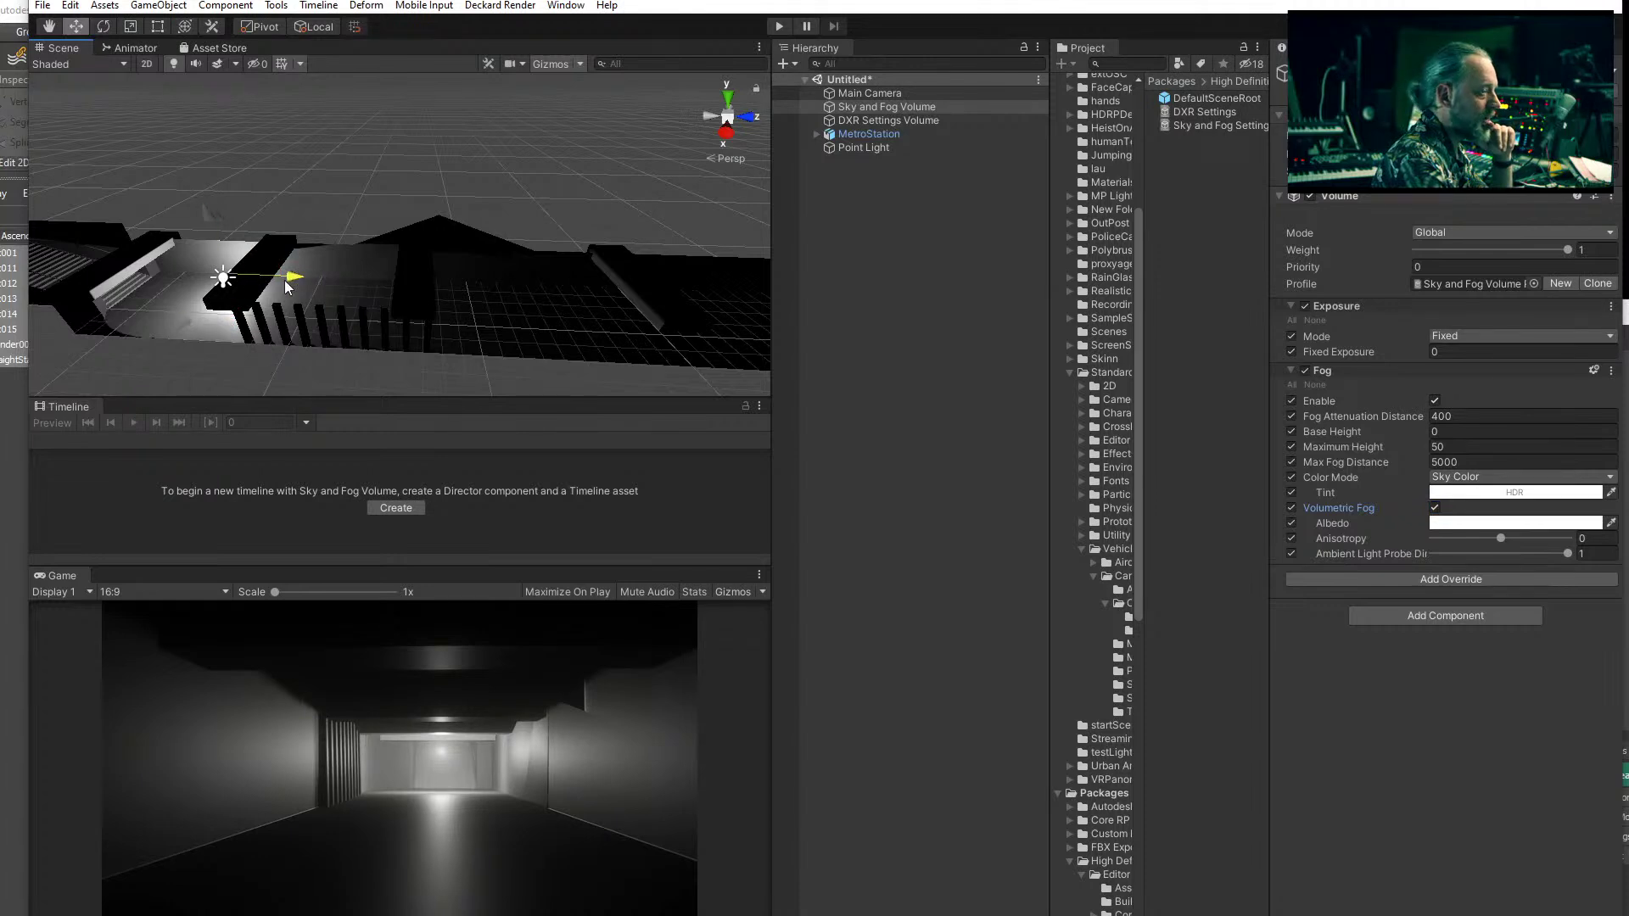
pyautogui.moveTo(1501, 538); pyautogui.dragTo(1562, 539)
# - Fine-tune the Point Light's height and distance behind the beam so its glow spreads through the foggy corridor
pyautogui.moveTo(212, 219)
pyautogui.mouseDown()
pyautogui.moveTo(201, 197)
pyautogui.moveTo(200, 220)
pyautogui.mouseUp()
pyautogui.click(867, 146)
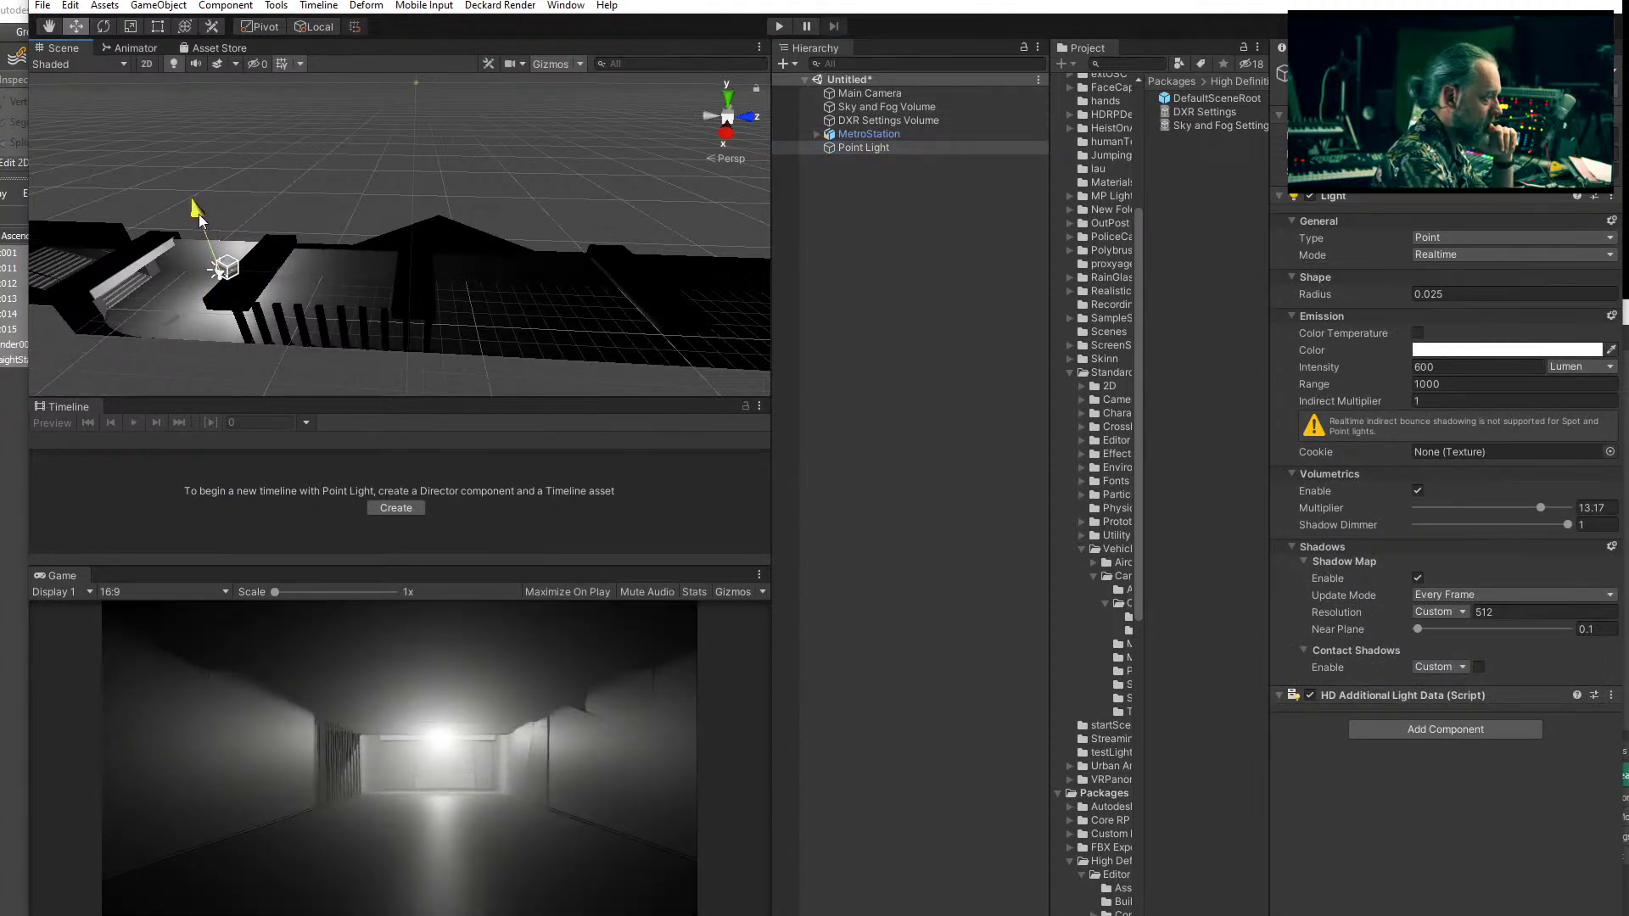
pyautogui.moveTo(199, 219); pyautogui.dragTo(200, 218)
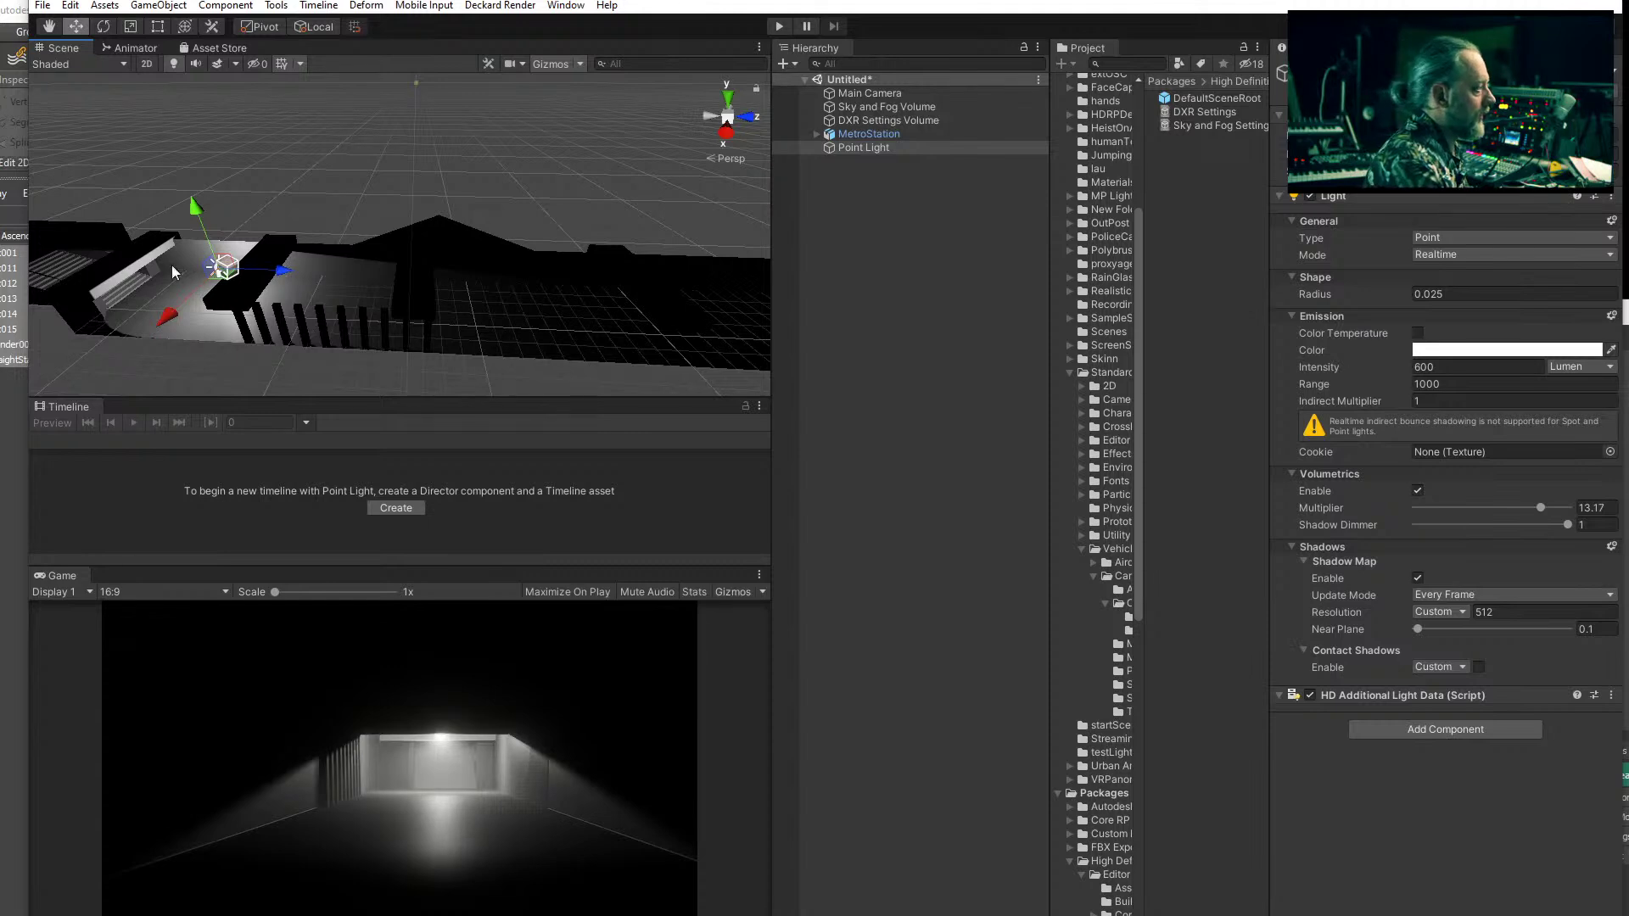
pyautogui.moveTo(284, 270)
pyautogui.mouseDown()
pyautogui.moveTo(183, 269)
pyautogui.moveTo(272, 282)
pyautogui.mouseUp()
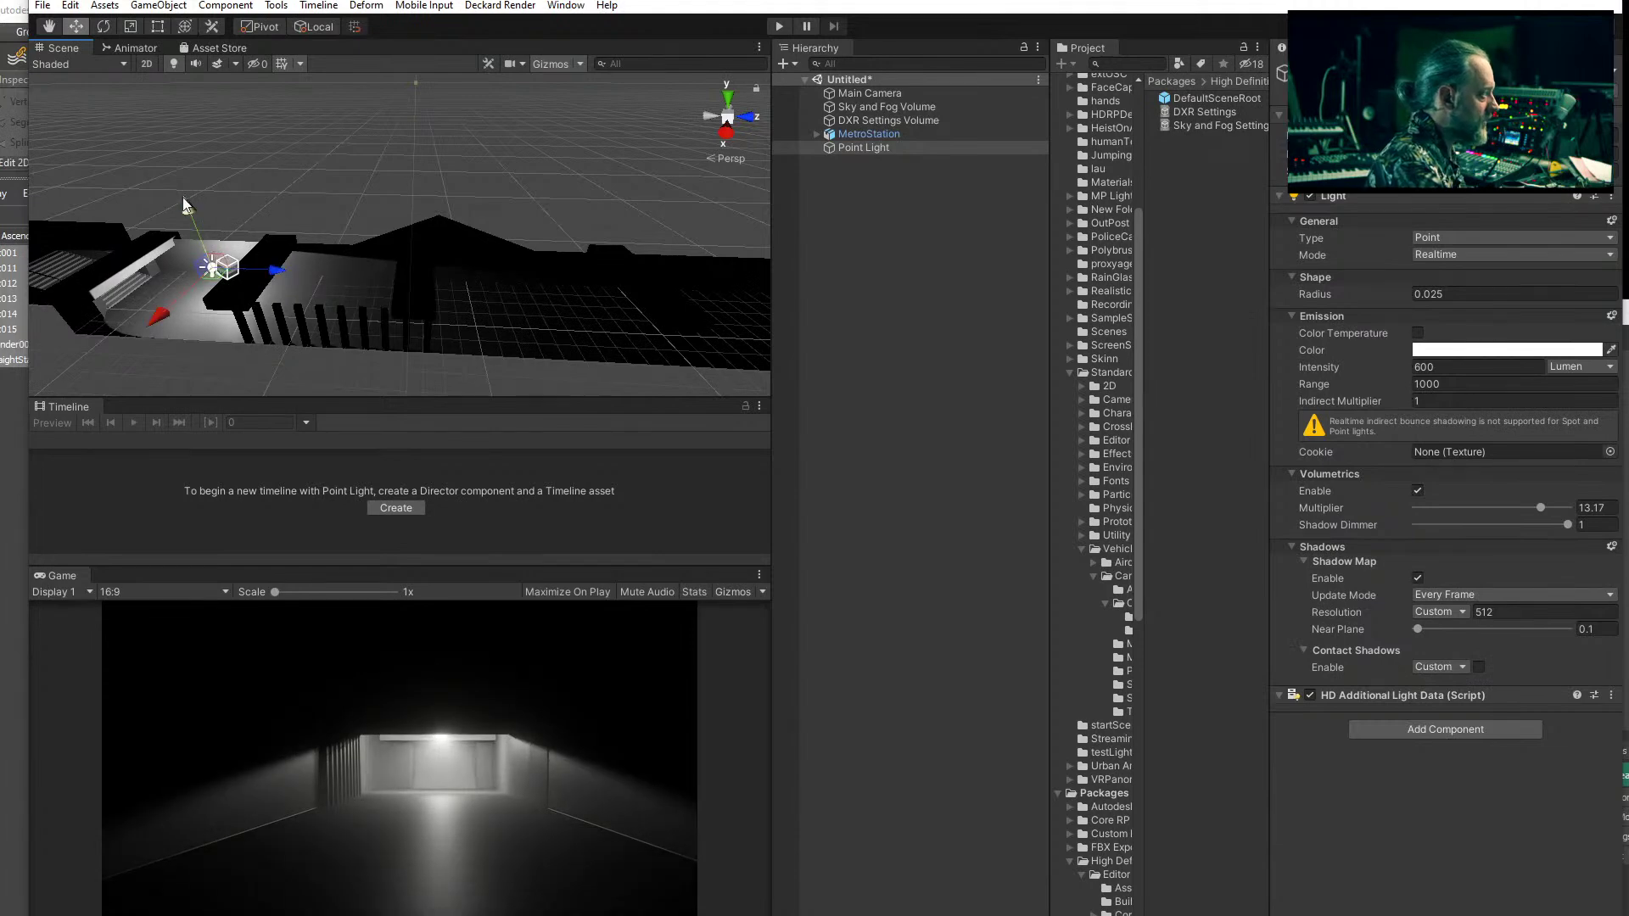
pyautogui.moveTo(190, 205); pyautogui.dragTo(190, 208)
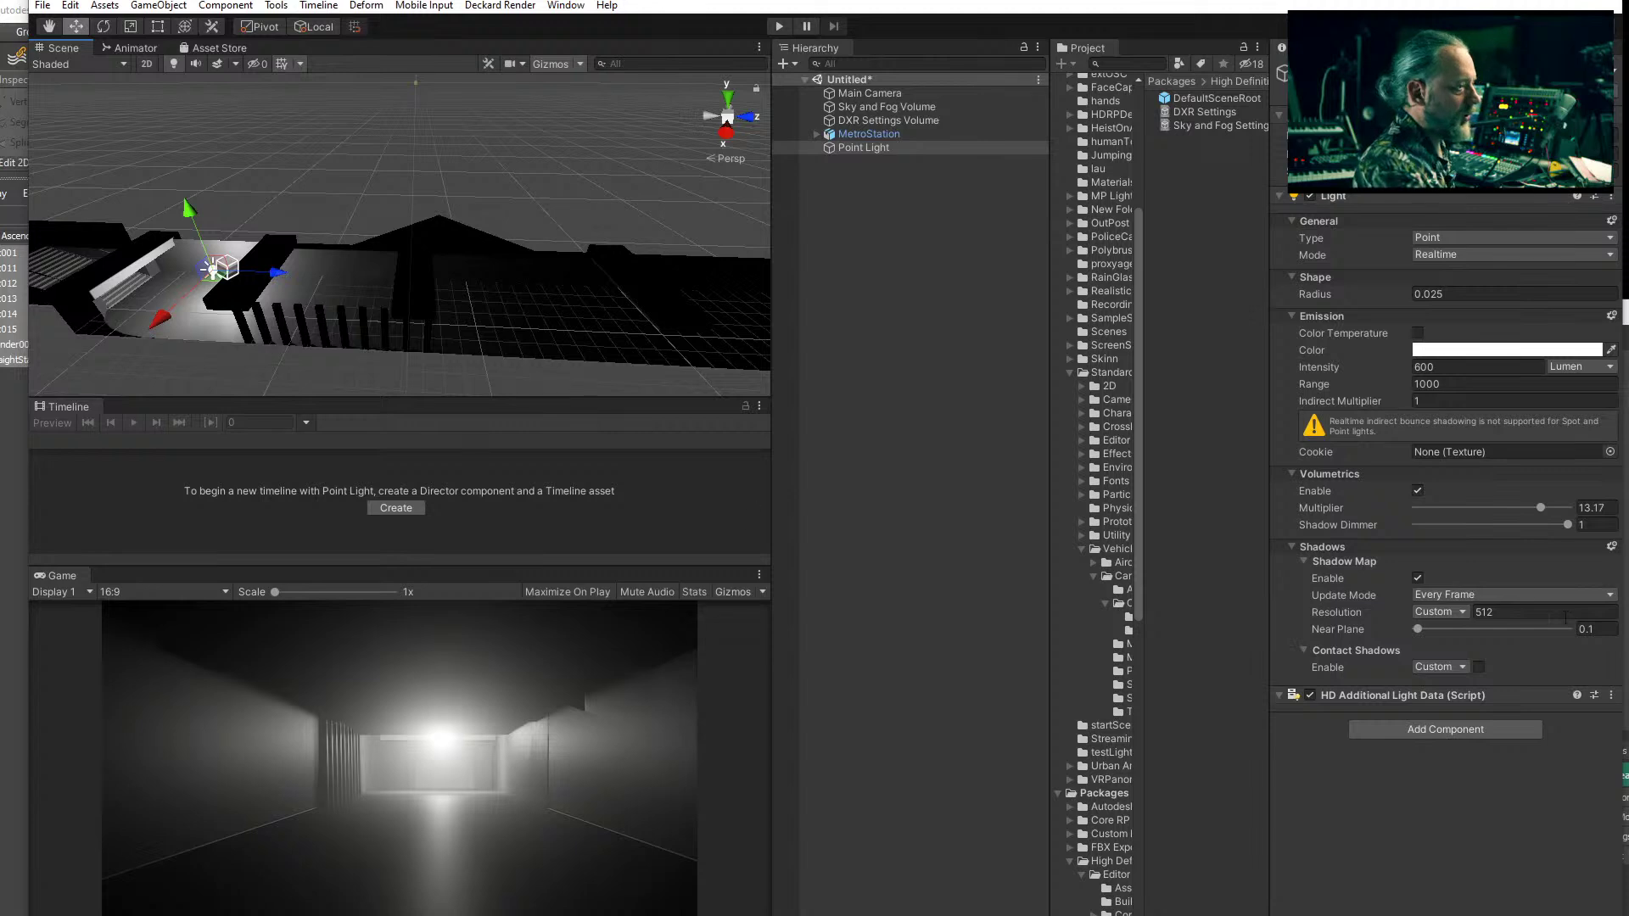
# - Change the Point Light's color to red FF4040, nudge its height slightly, and deselect it
pyautogui.click(1506, 350)
pyautogui.moveTo(1106, 432); pyautogui.dragTo(1142, 429)
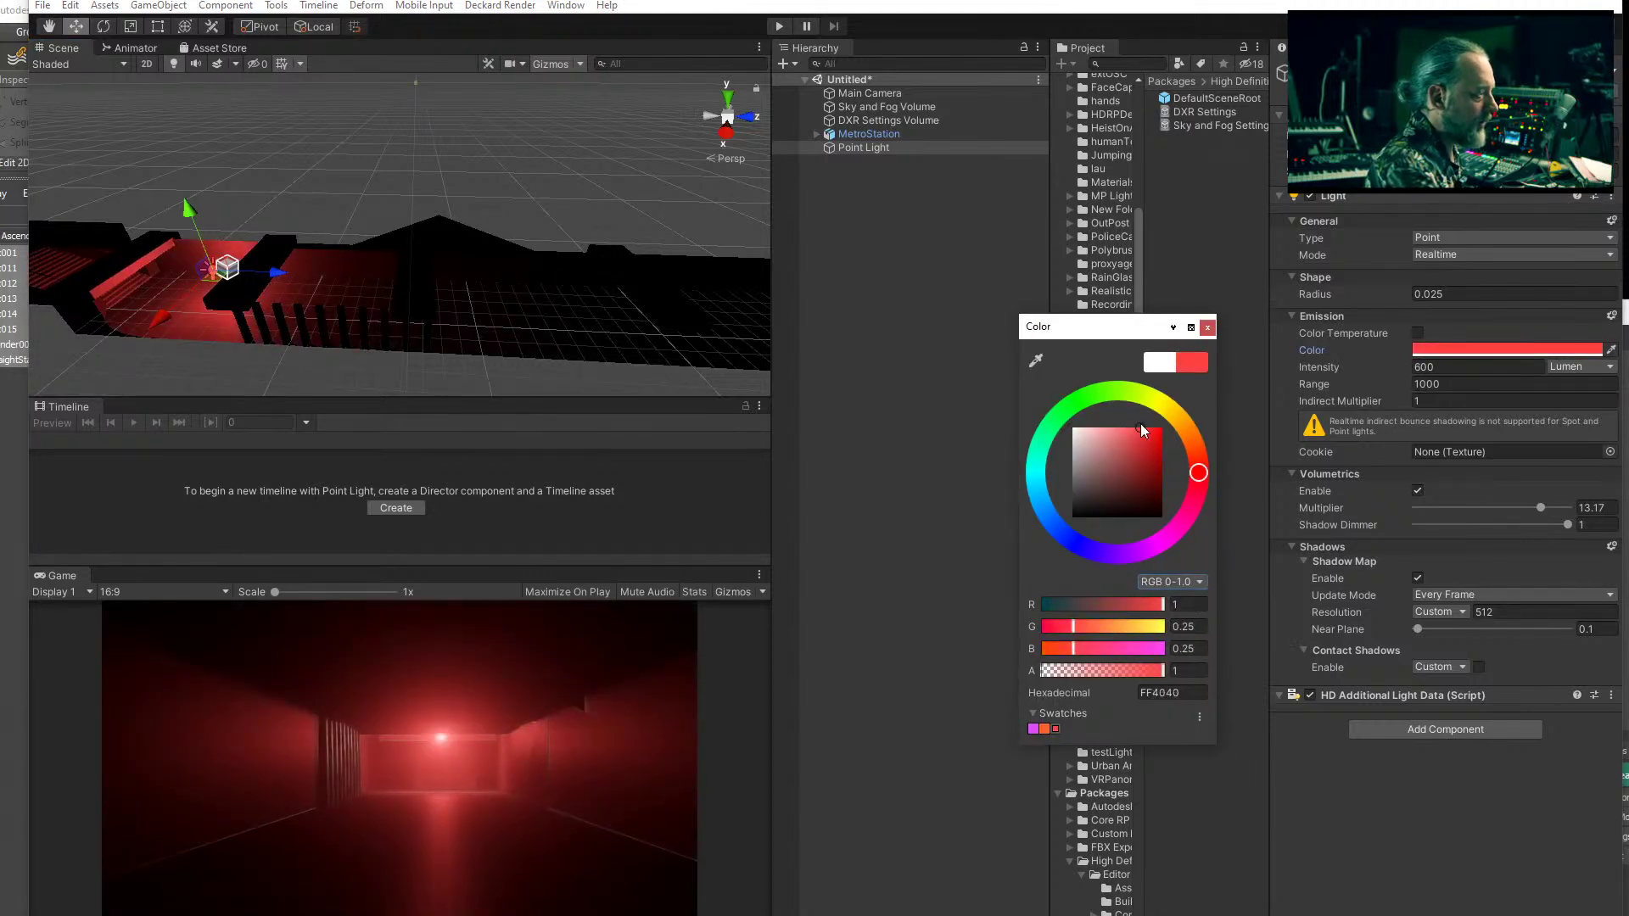
pyautogui.click(1206, 327)
pyautogui.moveTo(193, 216); pyautogui.dragTo(192, 215)
pyautogui.click(859, 263)
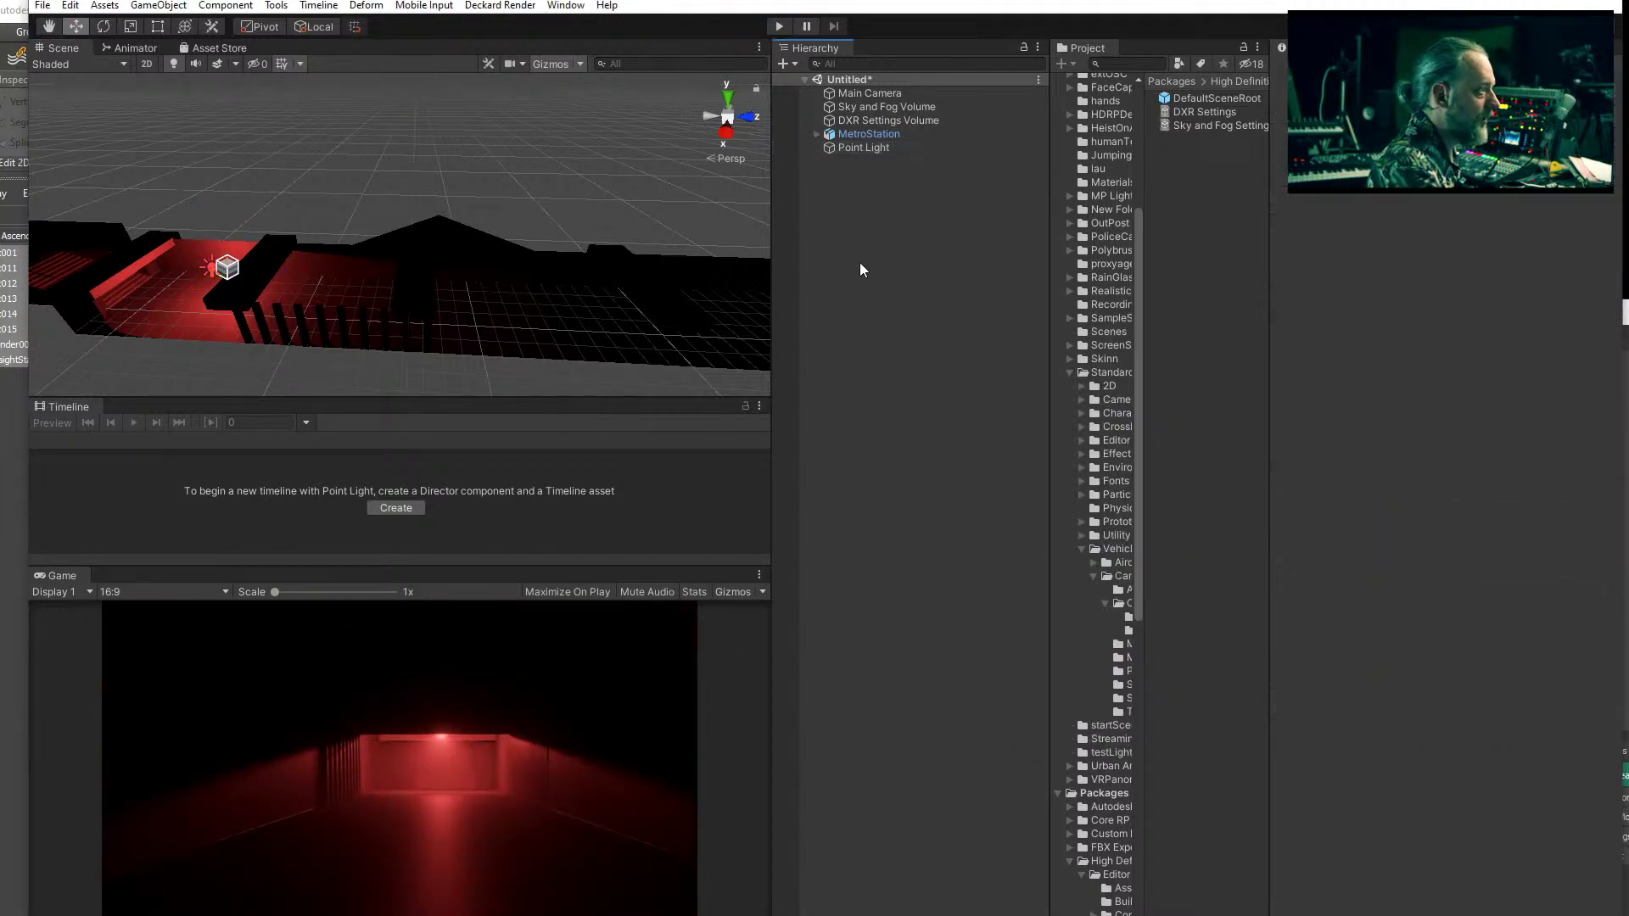
# - Examine the red-lit corridor from inside the metro station in the Scene view
pyautogui.click(889, 120)
pyautogui.click(883, 96)
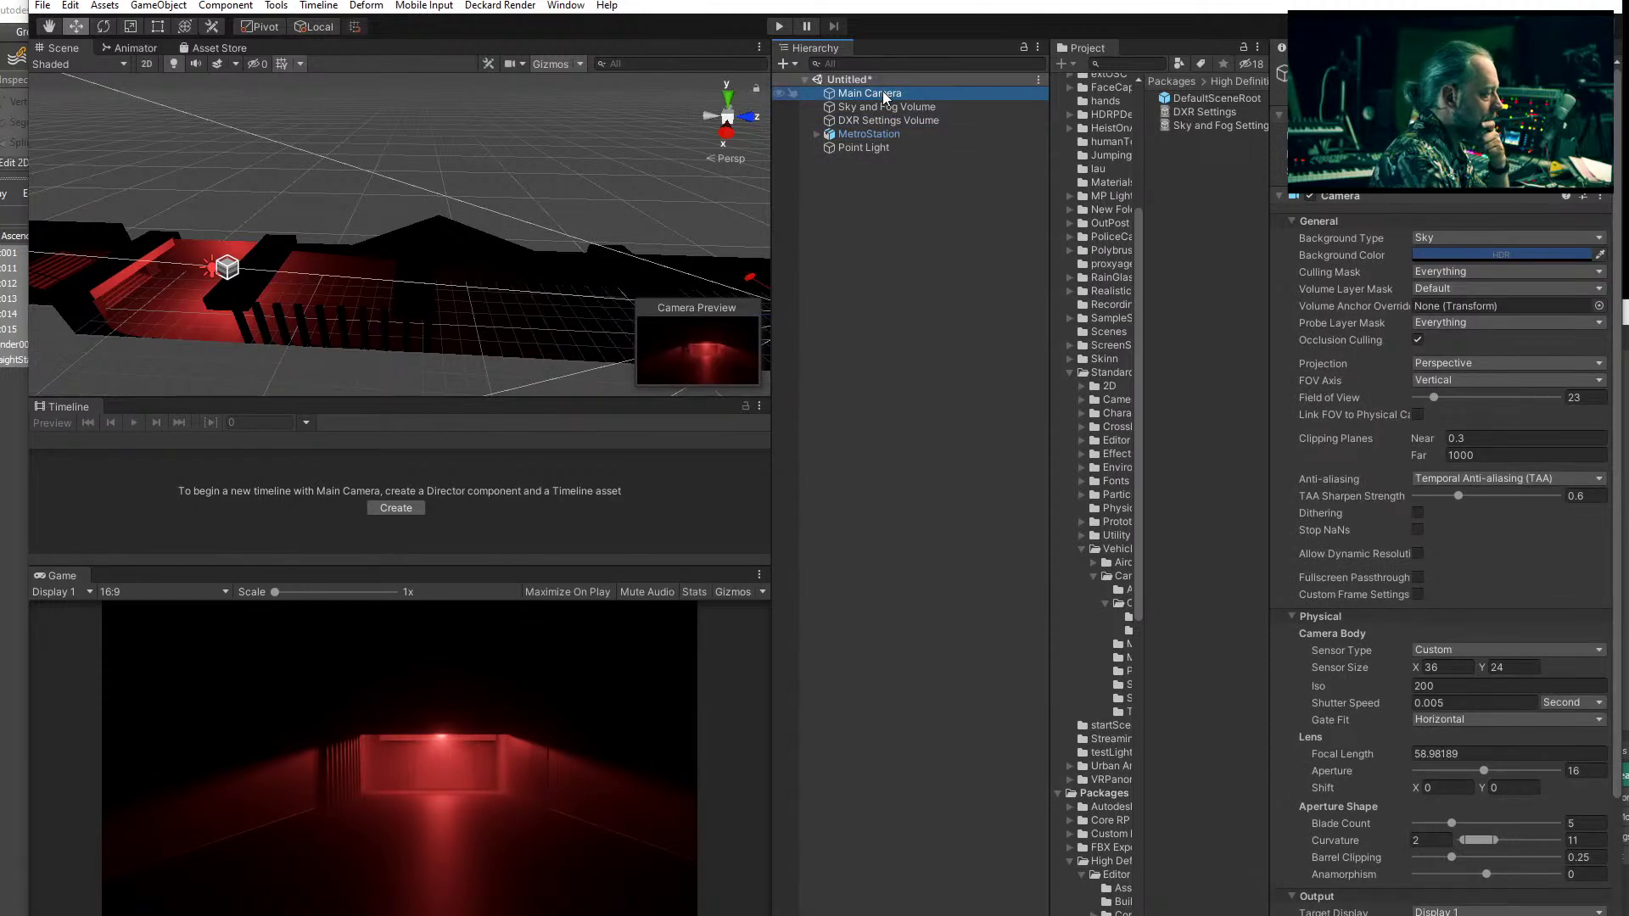
pyautogui.click(884, 195)
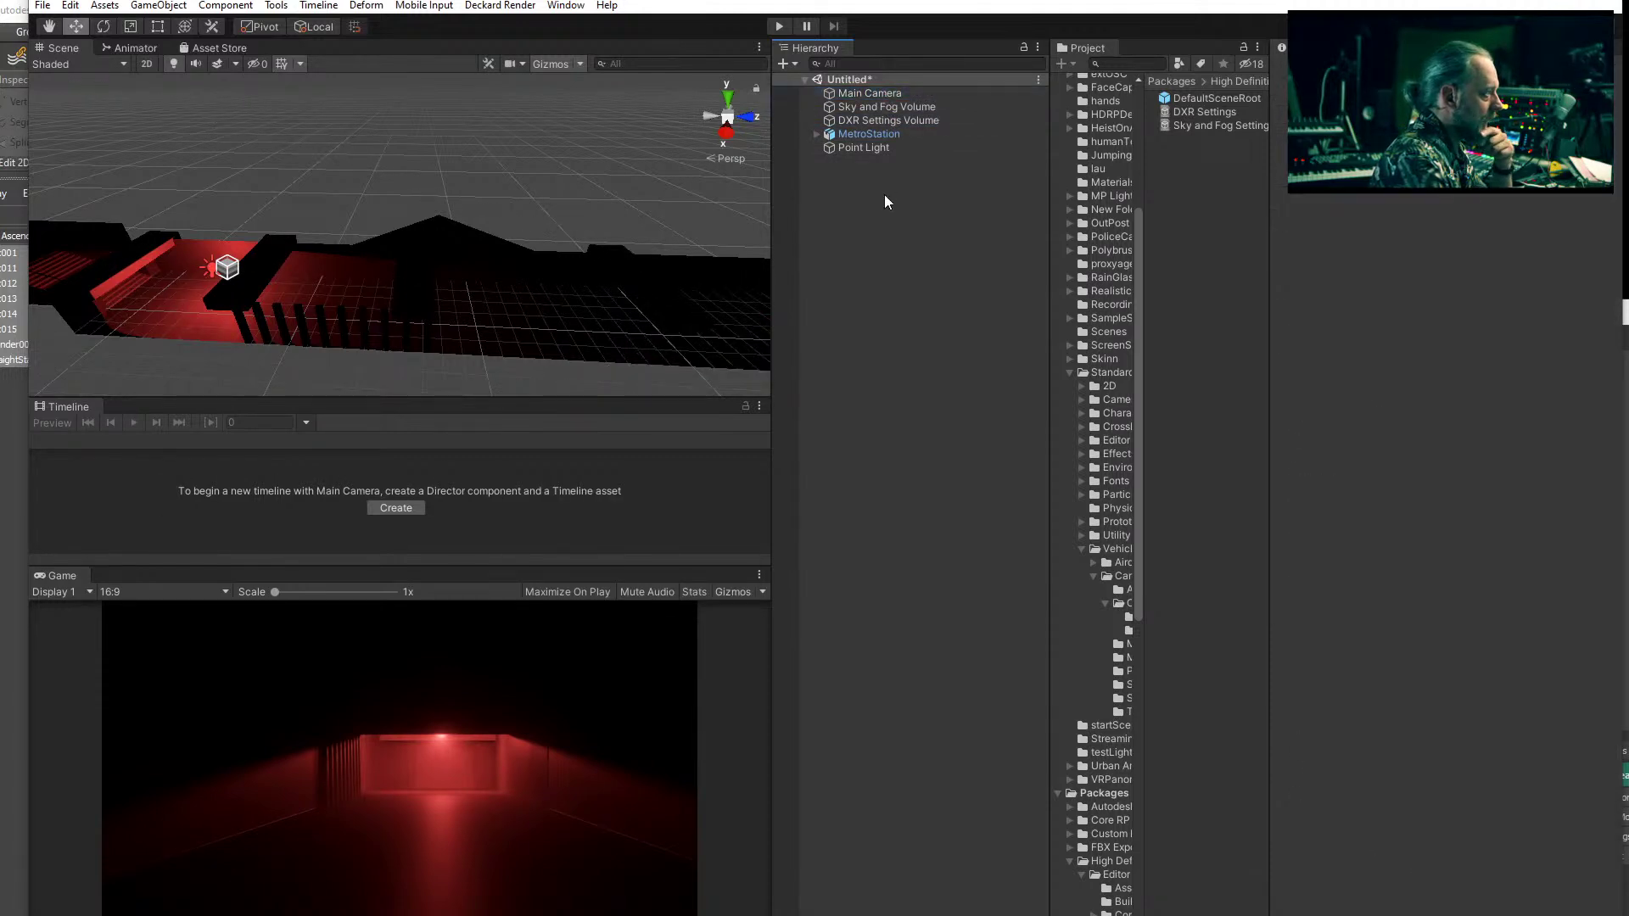
pyautogui.moveTo(598, 208); pyautogui.dragTo(431, 264, button='right')
pyautogui.moveTo(431, 264); pyautogui.dragTo(451, 261, button='middle')
pyautogui.moveTo(452, 262); pyautogui.dragTo(311, 230, button='right')
pyautogui.scroll(5, 320, 281)
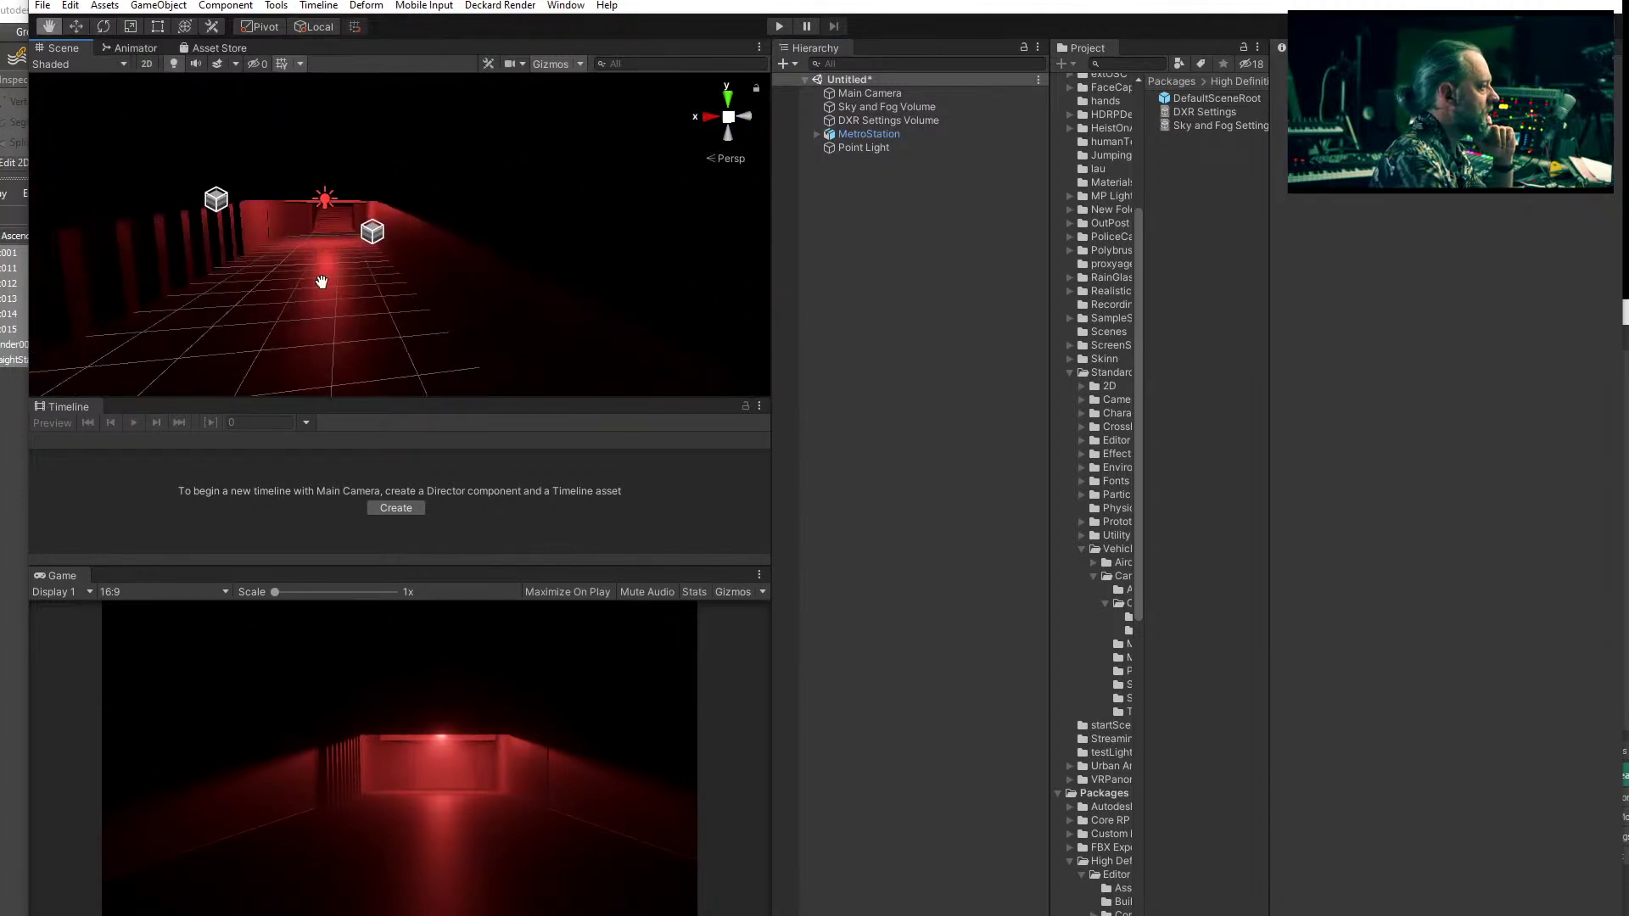
pyautogui.moveTo(351, 277); pyautogui.dragTo(365, 259, button='middle')
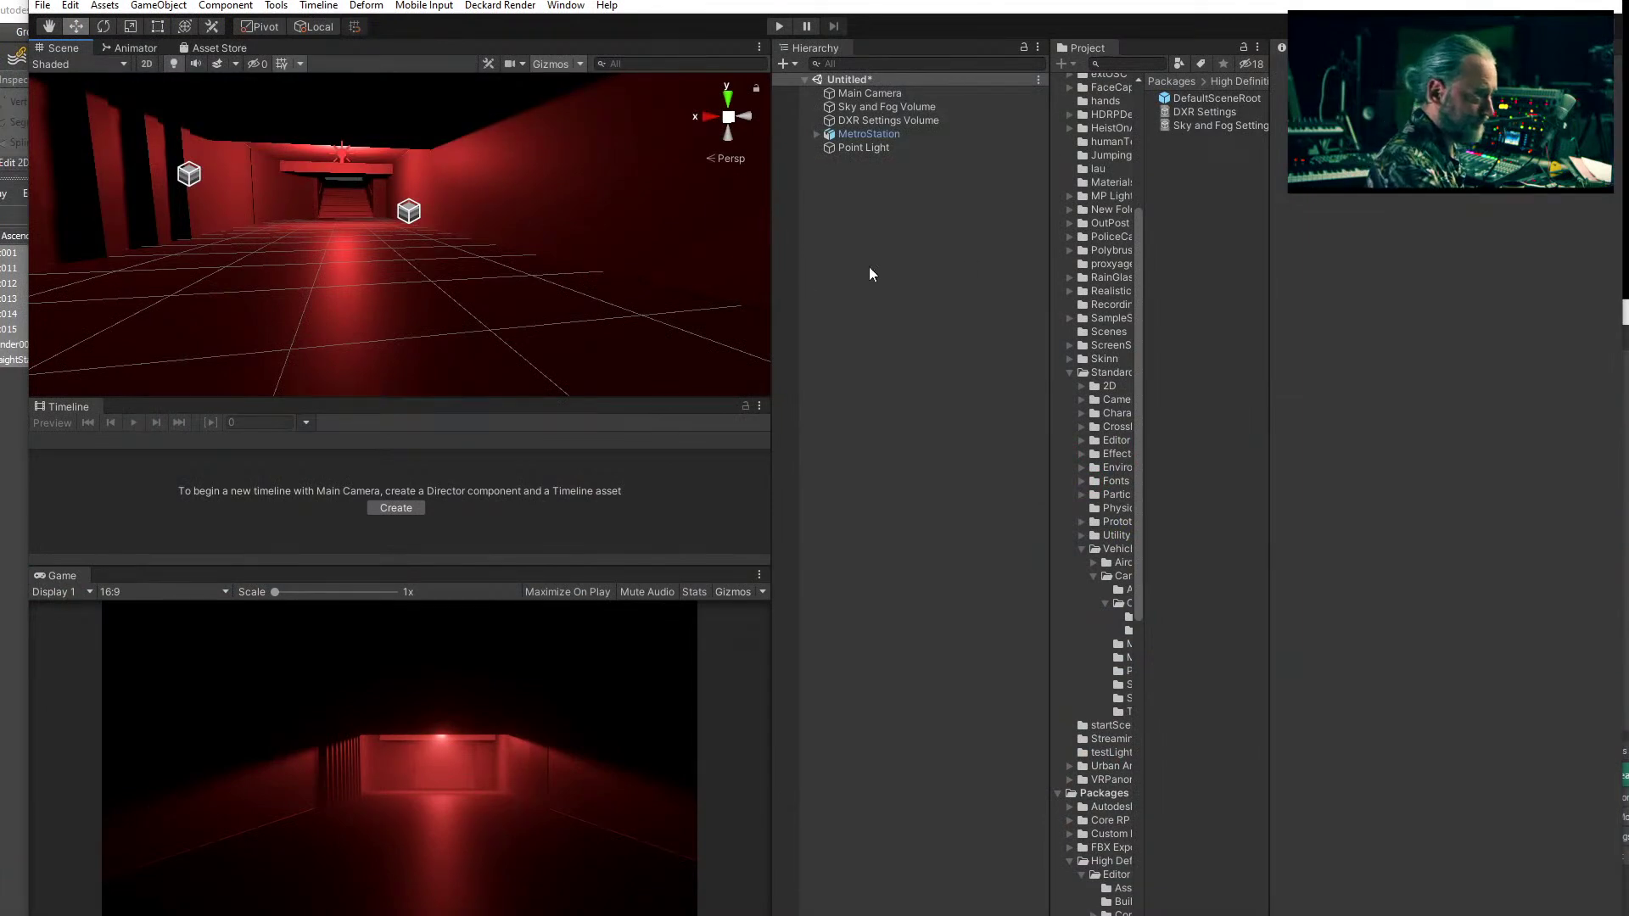
pyautogui.scroll(5, 1137, 262)
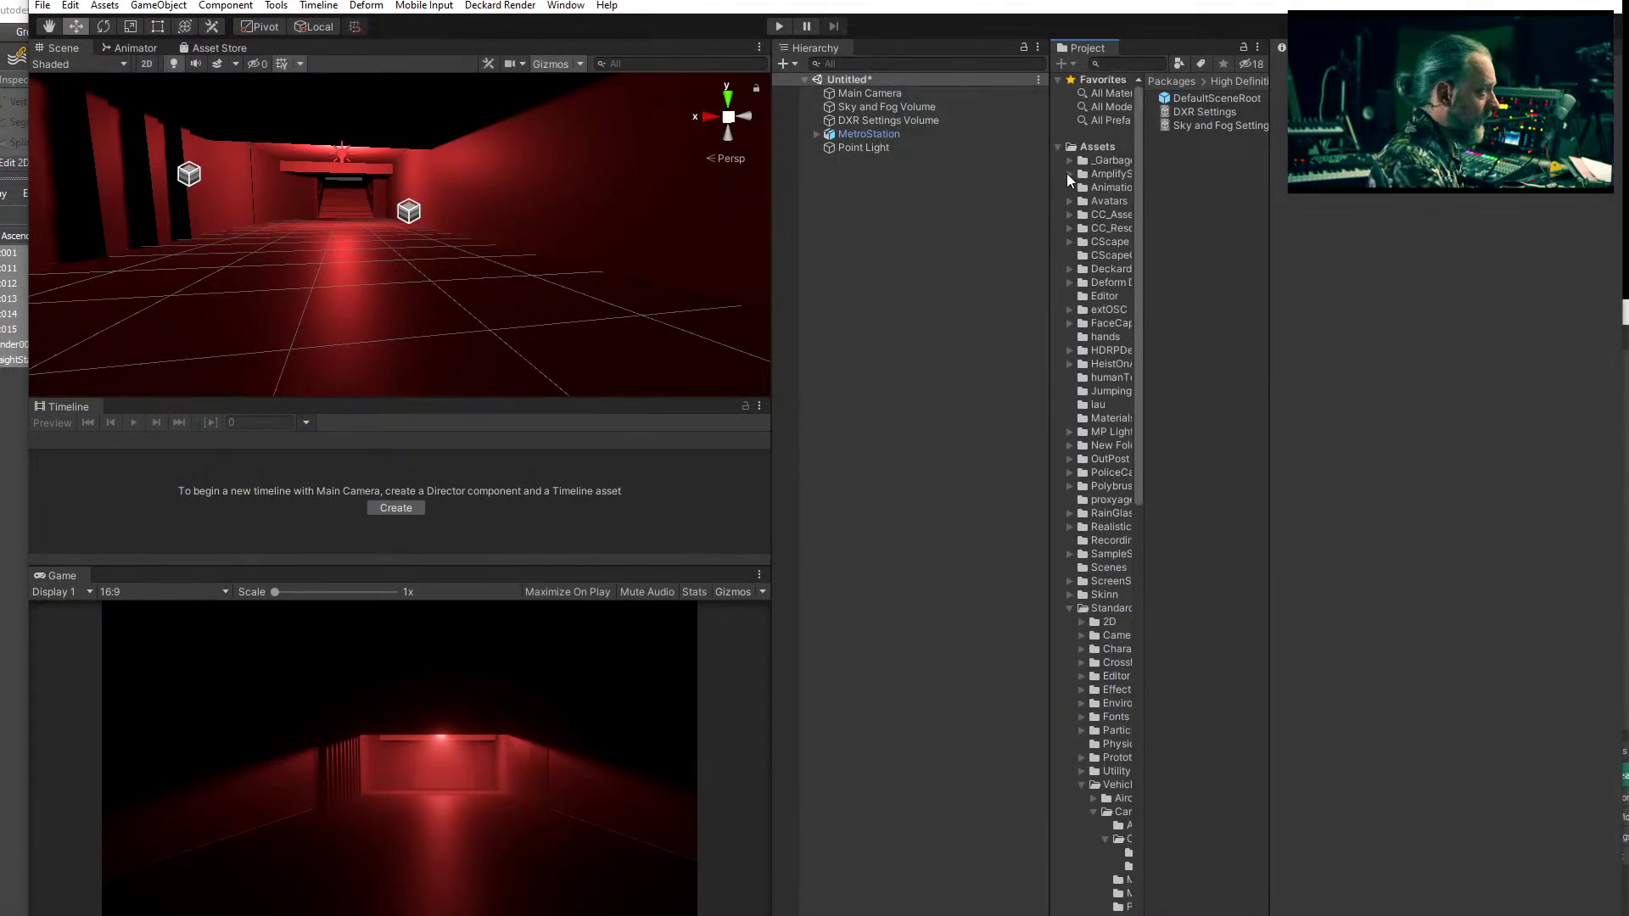
# - Inspect the Wall material's surface settings on the corridor mesh Box001
pyautogui.click(359, 287)
pyautogui.click(413, 270)
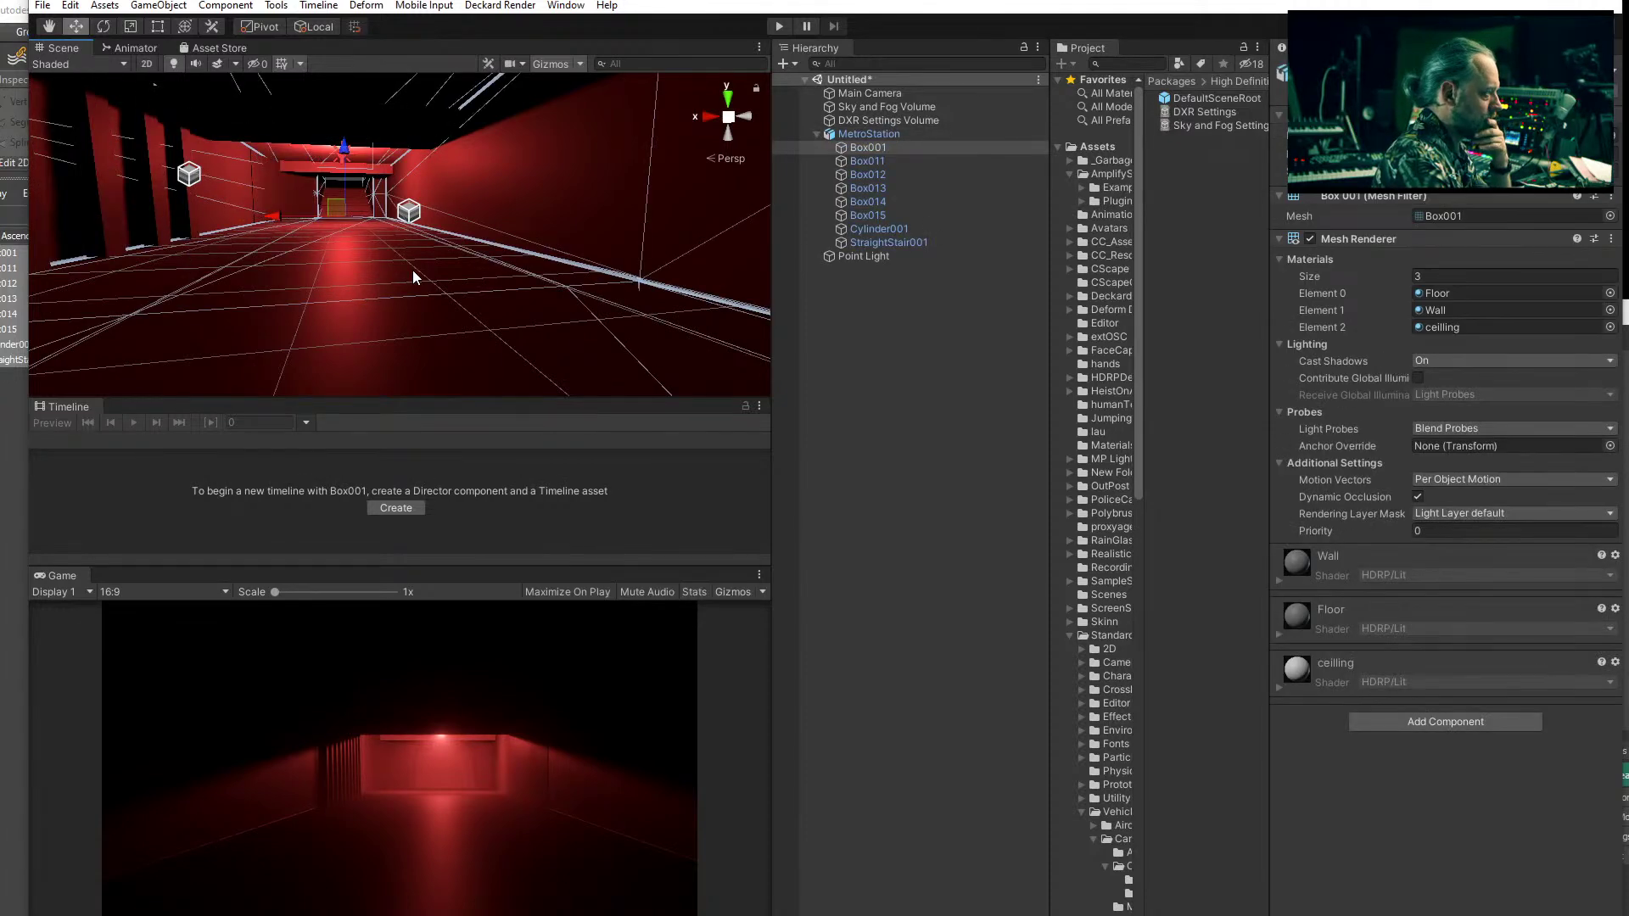
pyautogui.click(472, 173)
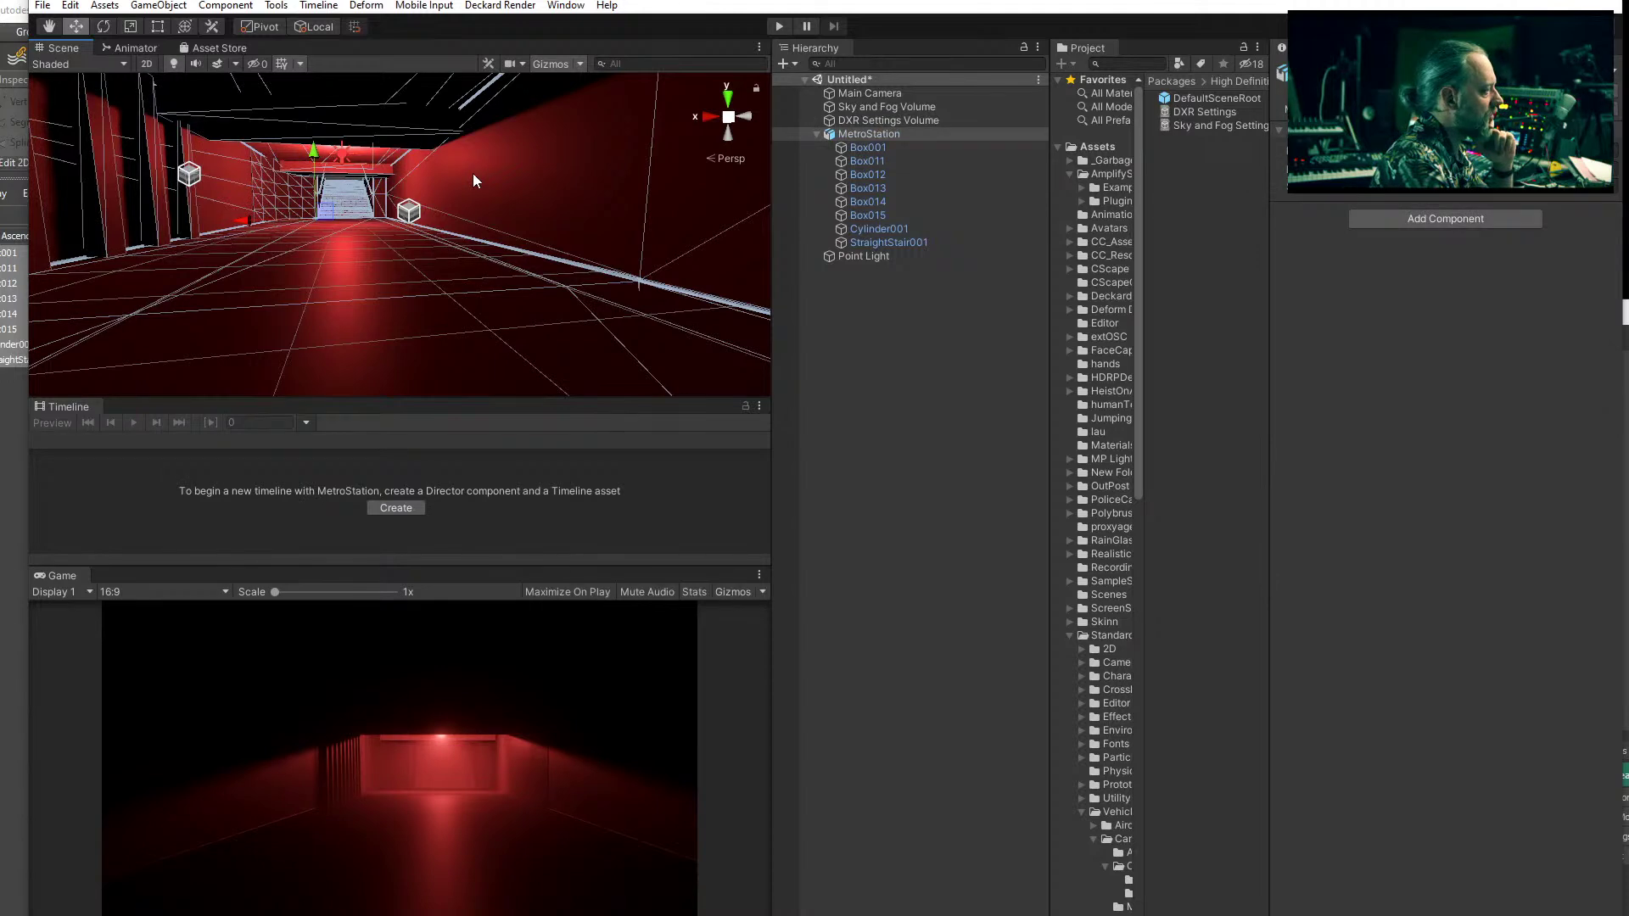
pyautogui.click(472, 173)
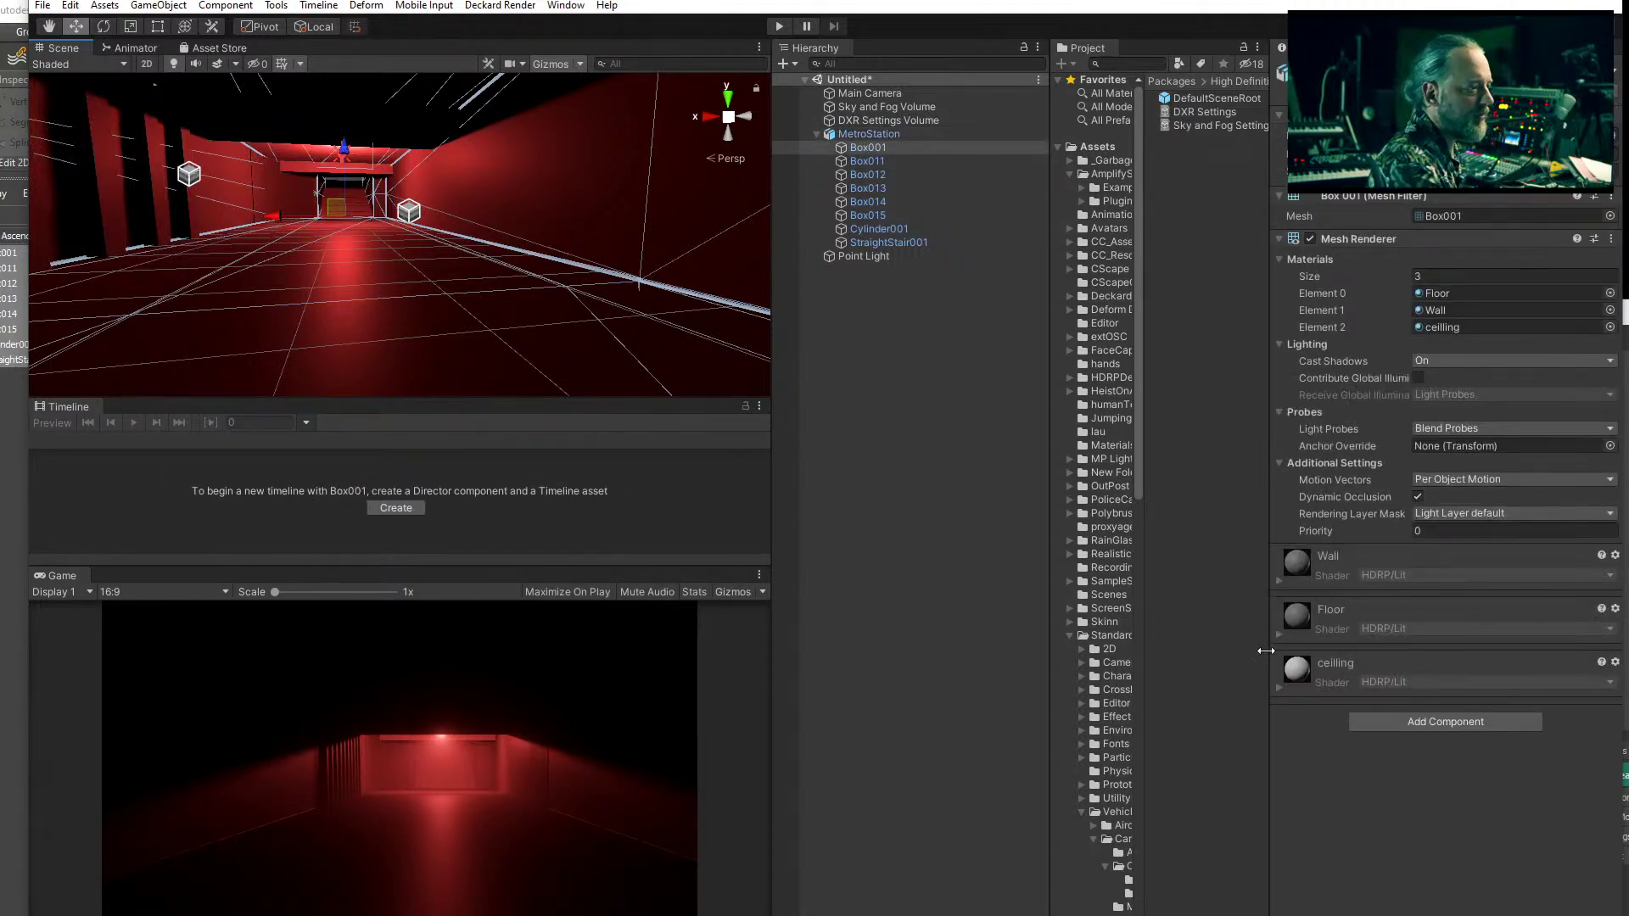
pyautogui.click(1279, 580)
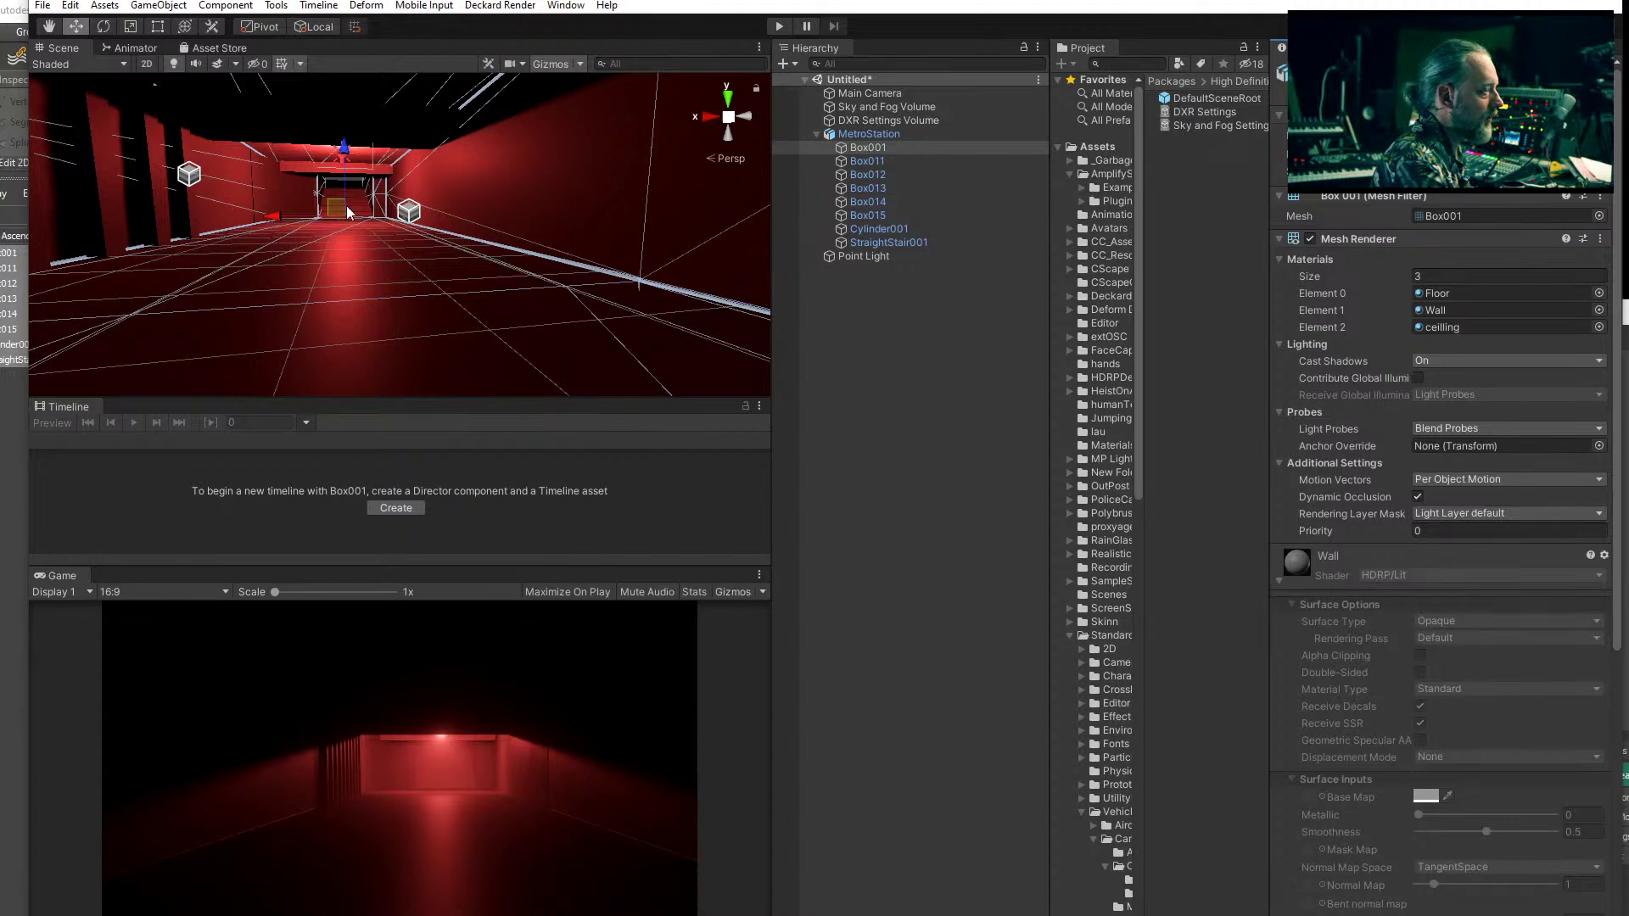
pyautogui.scroll(-10, 1375, 759)
pyautogui.scroll(10, 1387, 791)
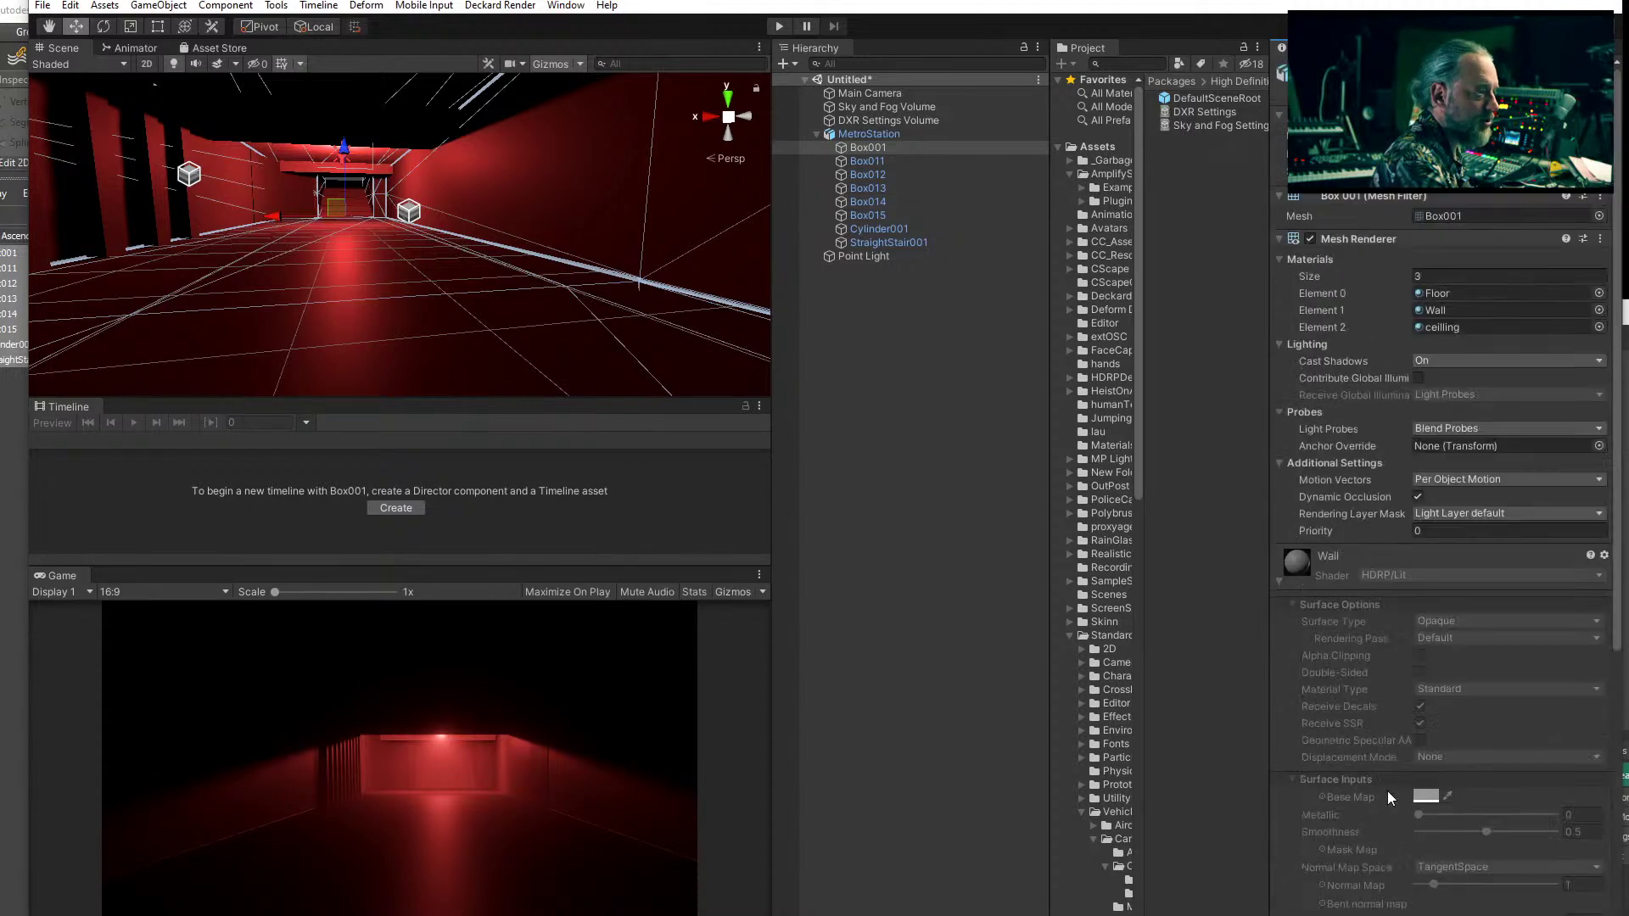
pyautogui.scroll(-10, 1388, 791)
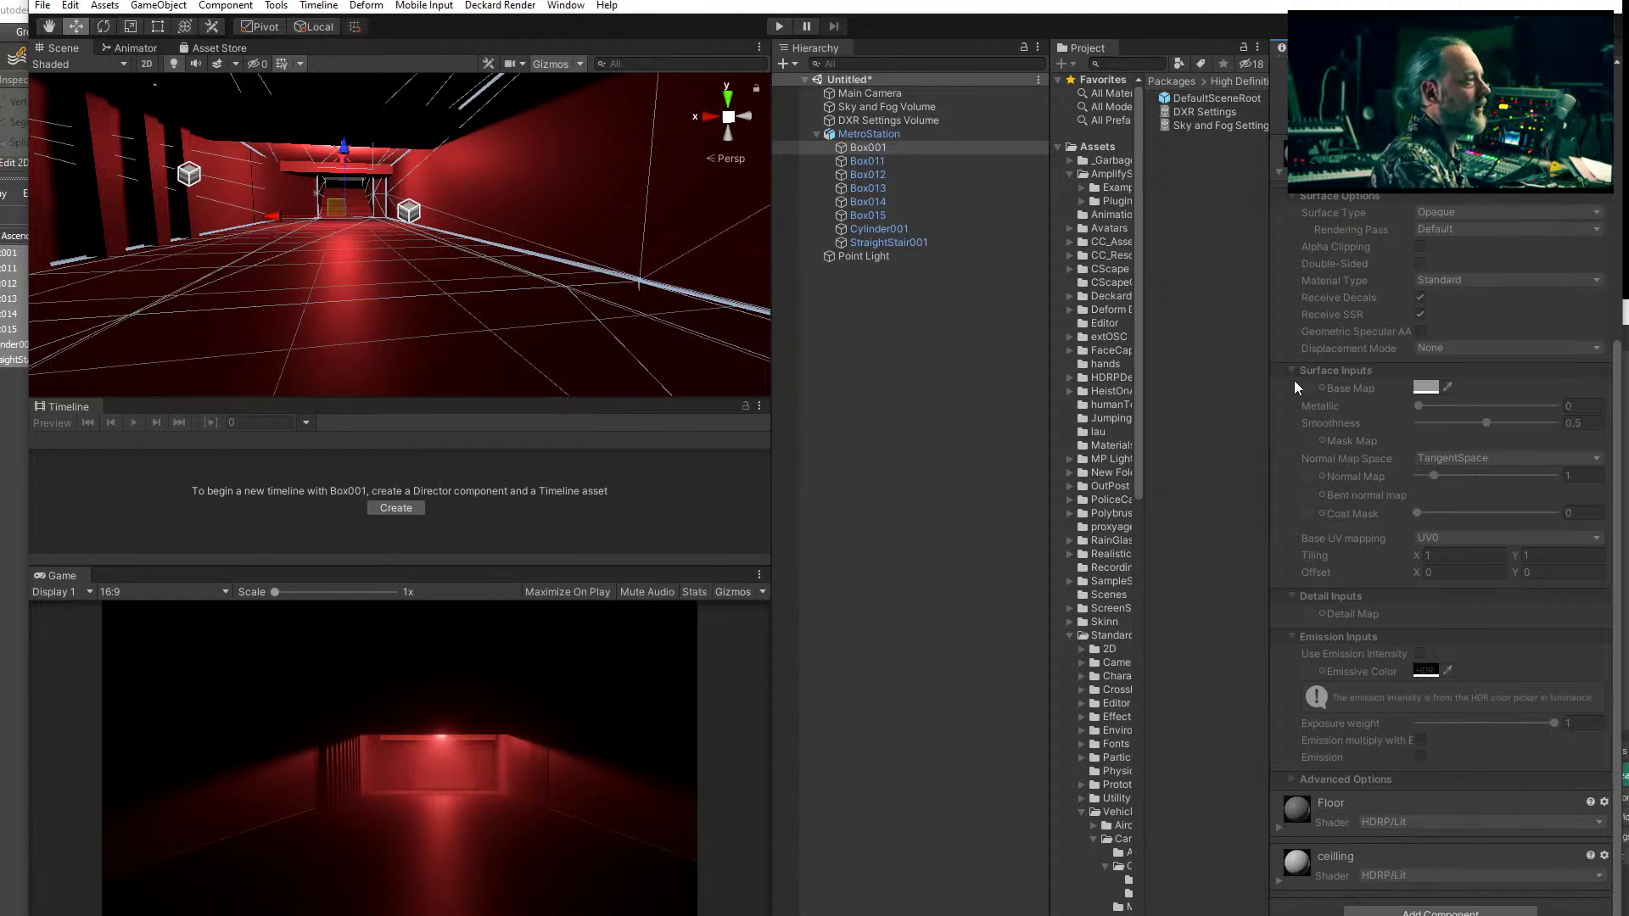
# - Extract the embedded materials of the MetroStation model asset into the _Garbage folder
pyautogui.click(870, 134)
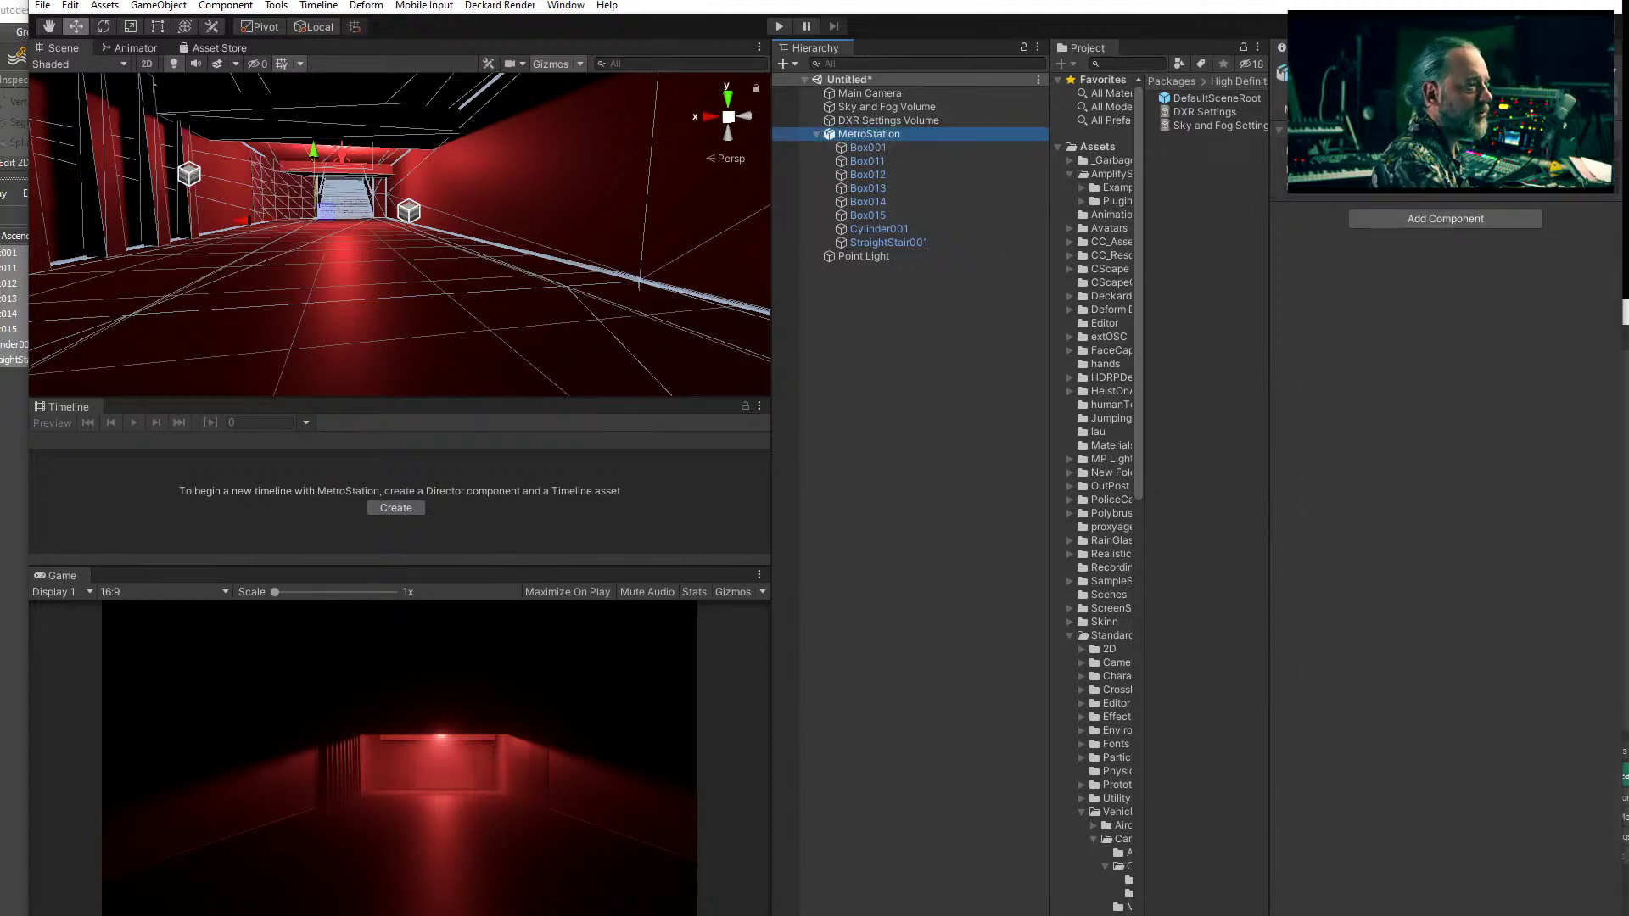
pyautogui.click(1205, 315)
pyautogui.press('F2')
pyautogui.press('Return')
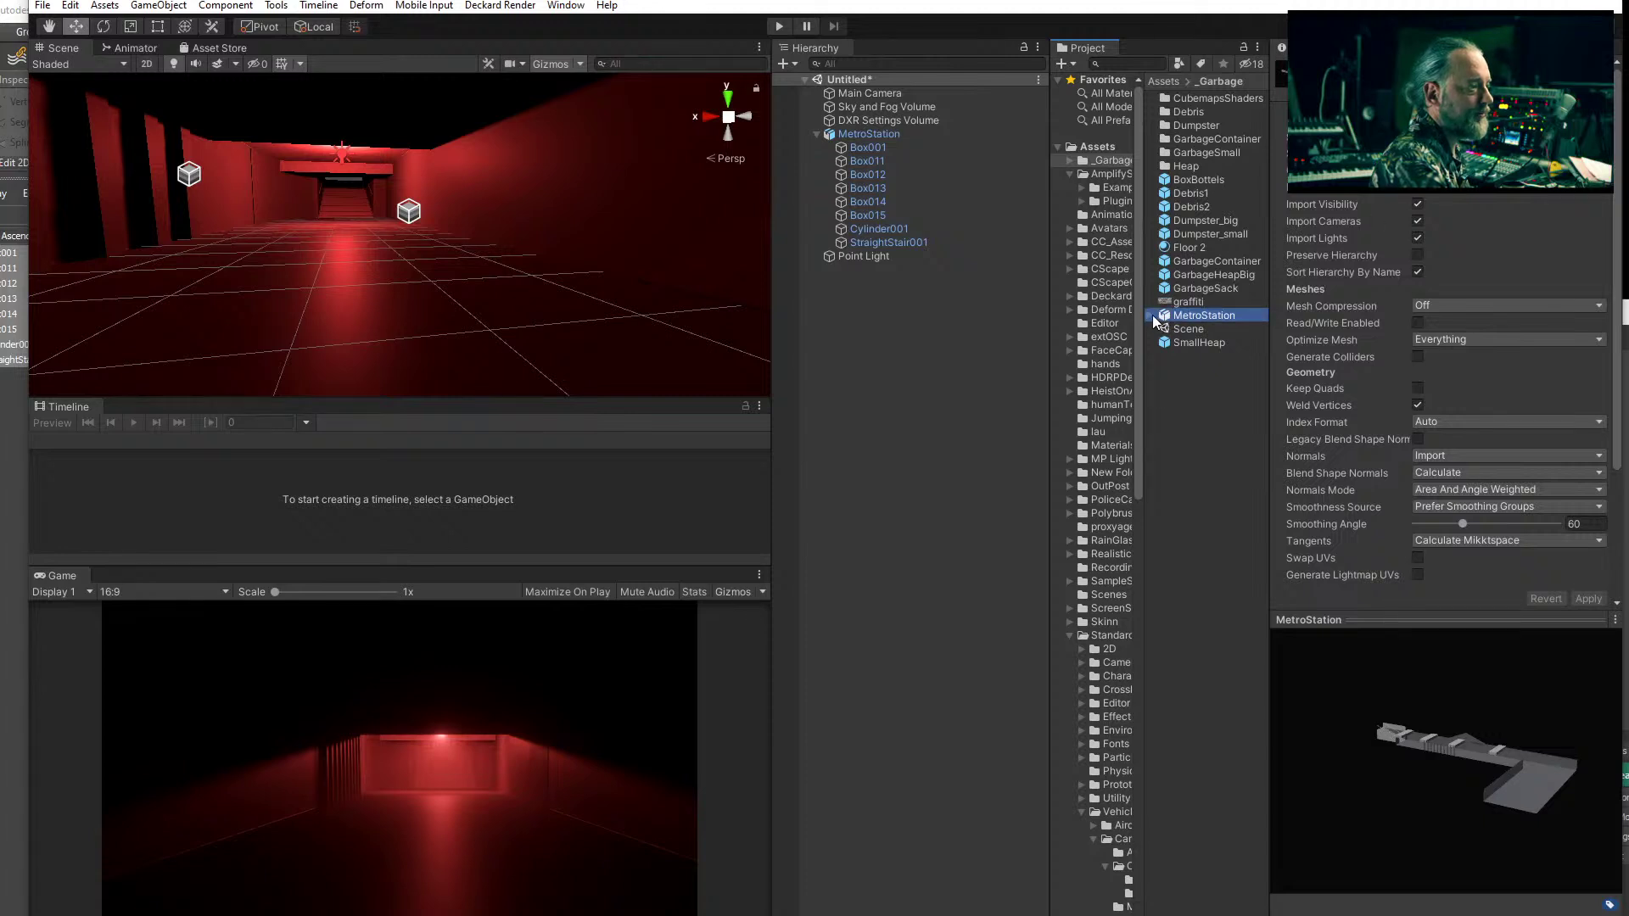
pyautogui.click(1150, 315)
pyautogui.click(1519, 113)
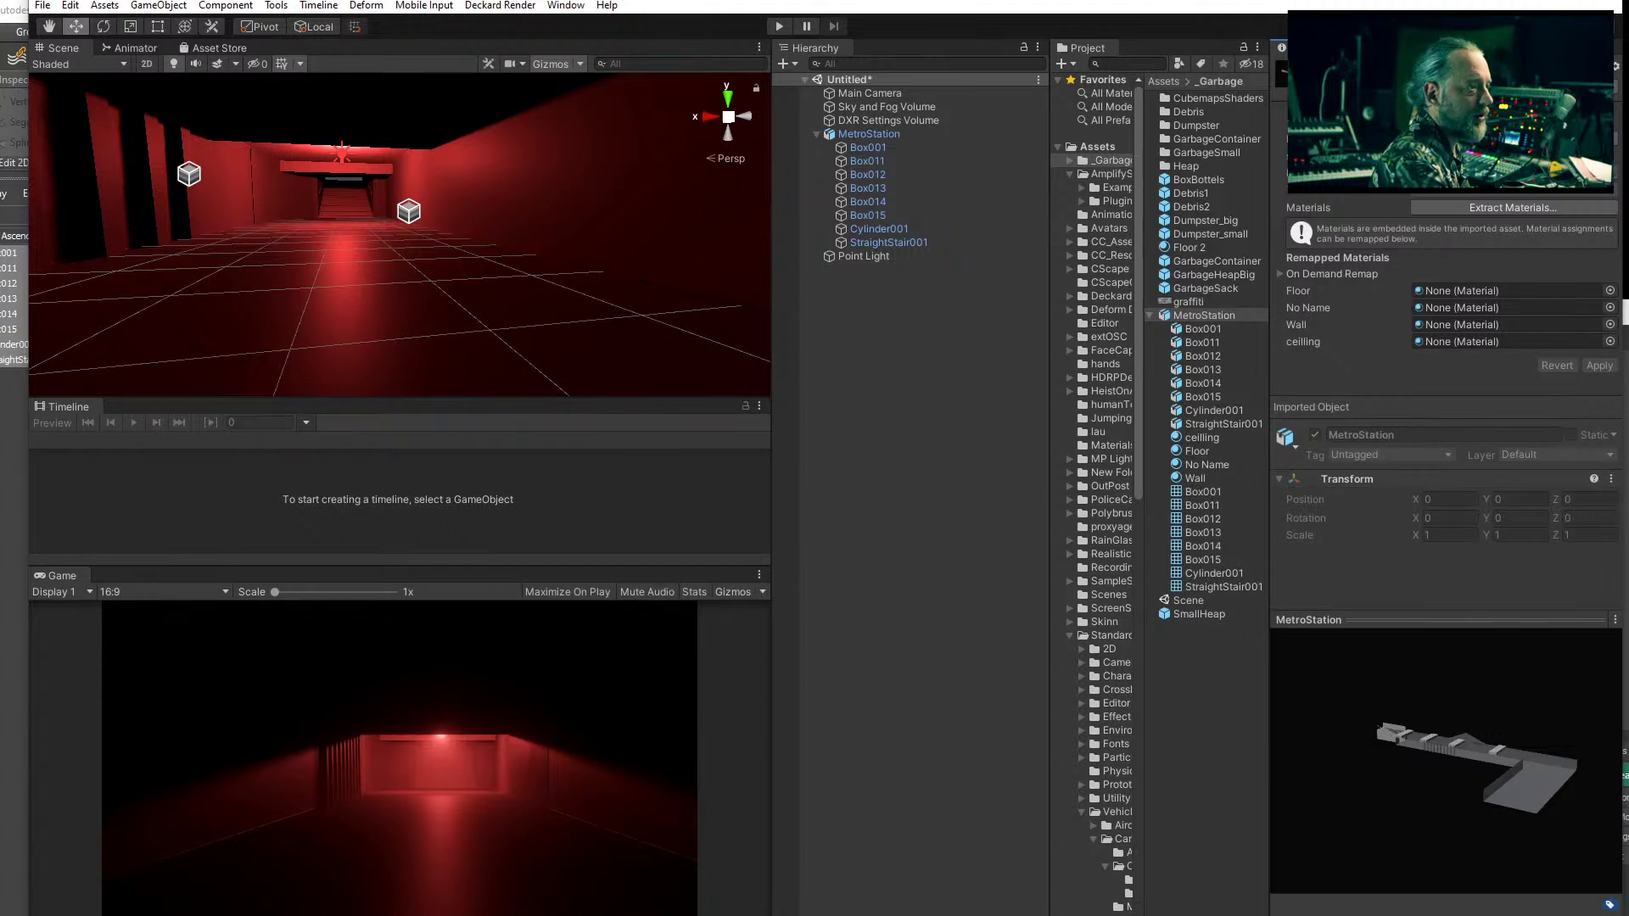
pyautogui.click(1511, 173)
pyautogui.click(1511, 176)
pyautogui.click(1504, 207)
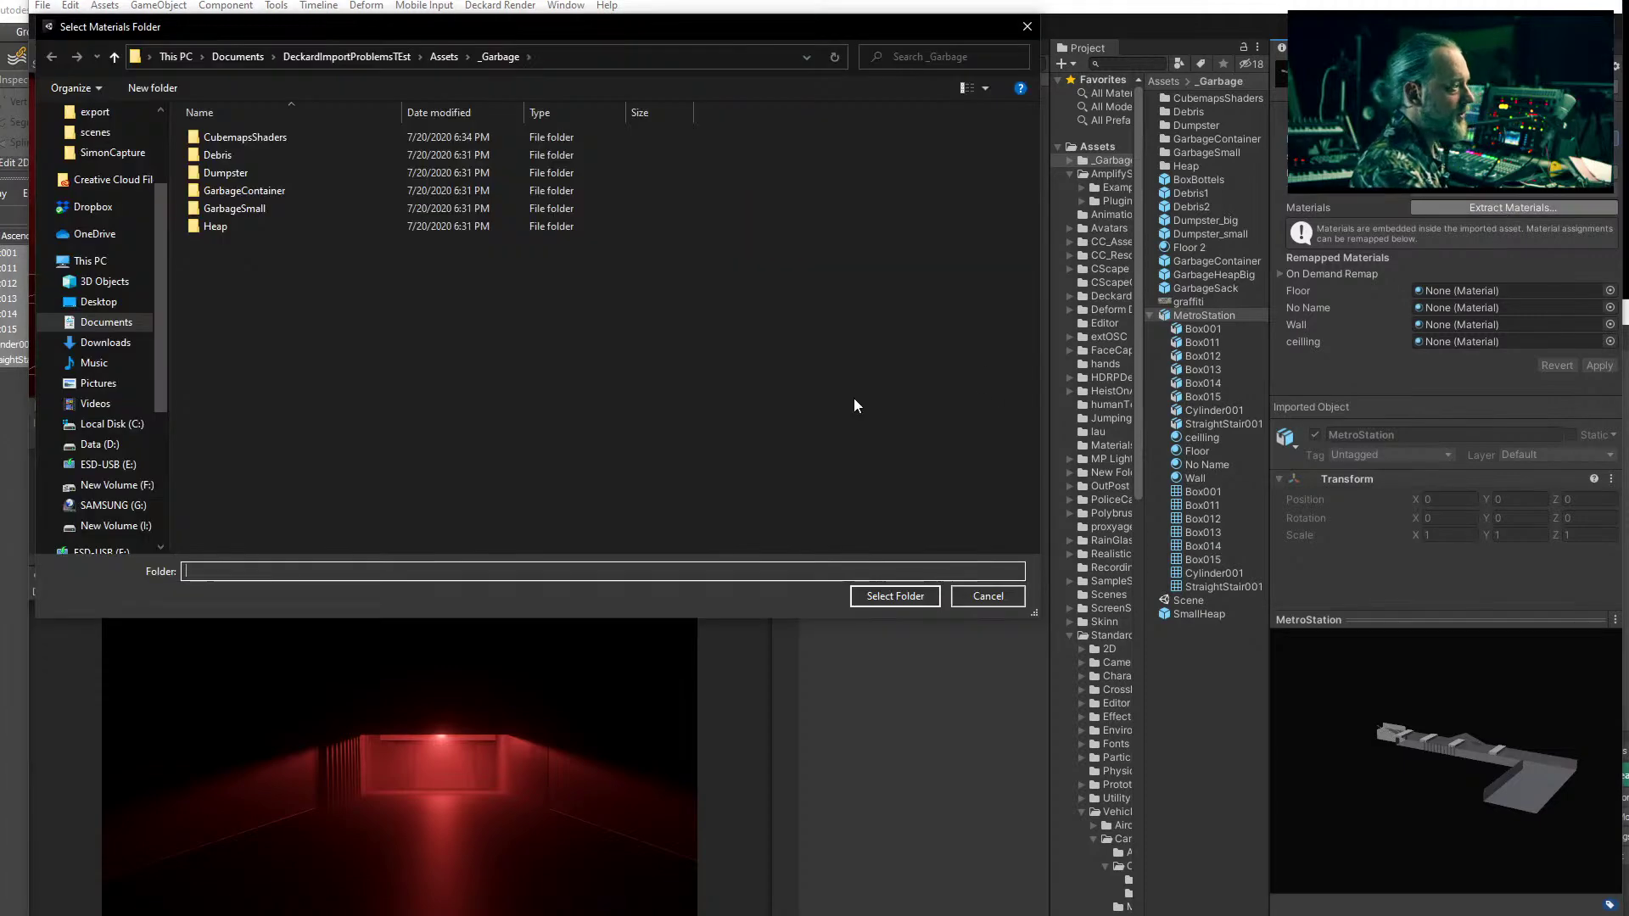
pyautogui.click(874, 596)
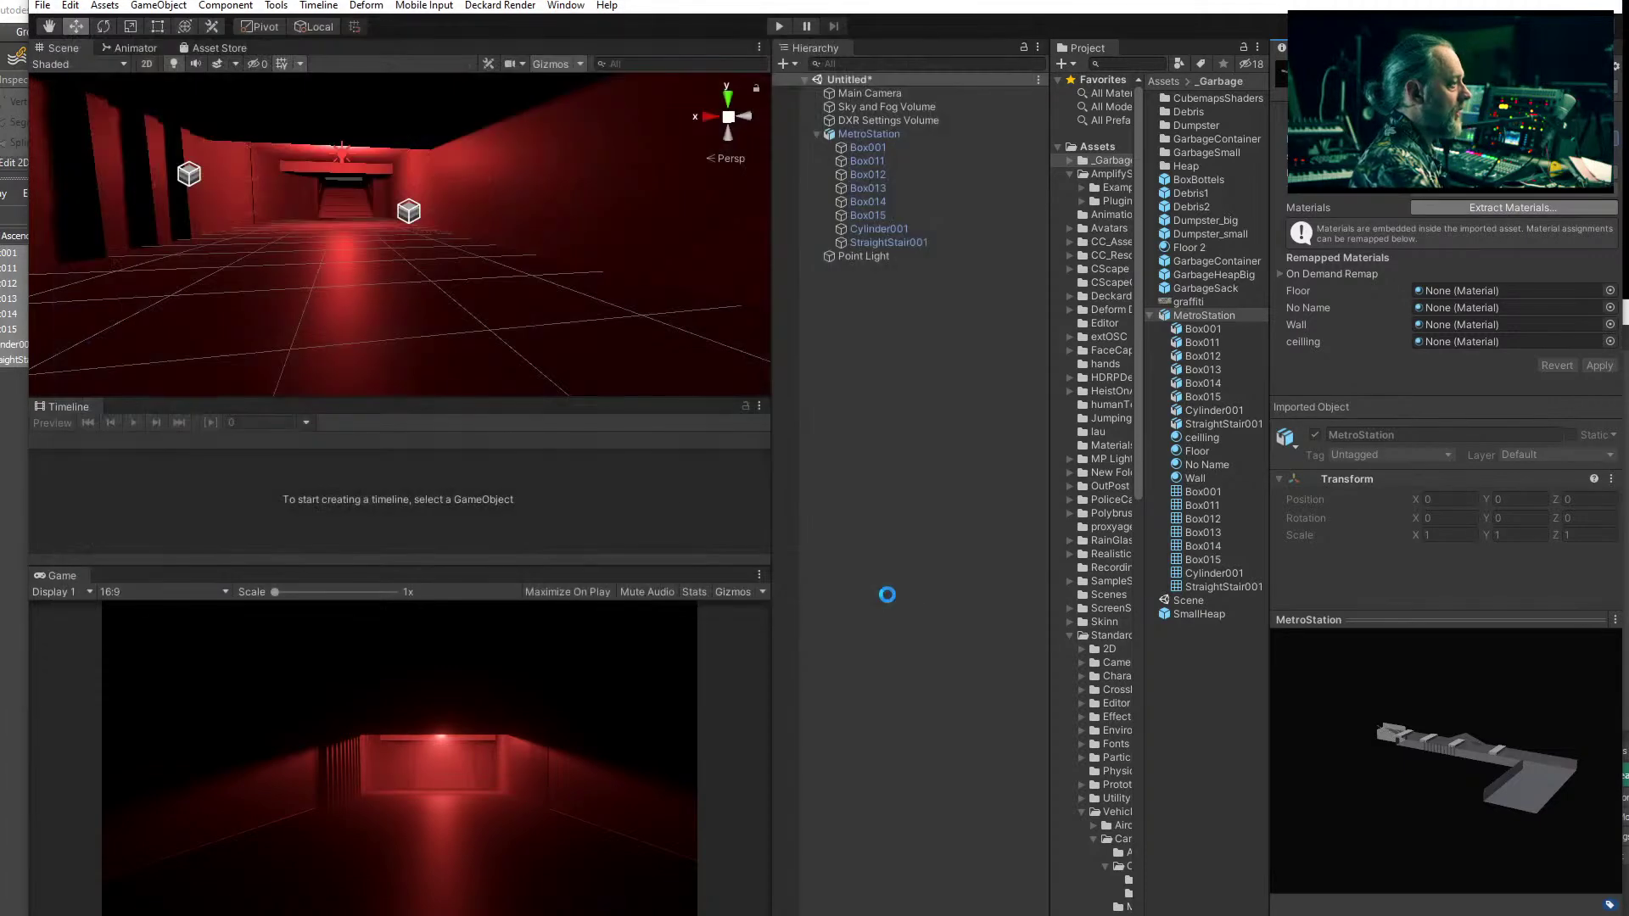
pyautogui.click(1152, 343)
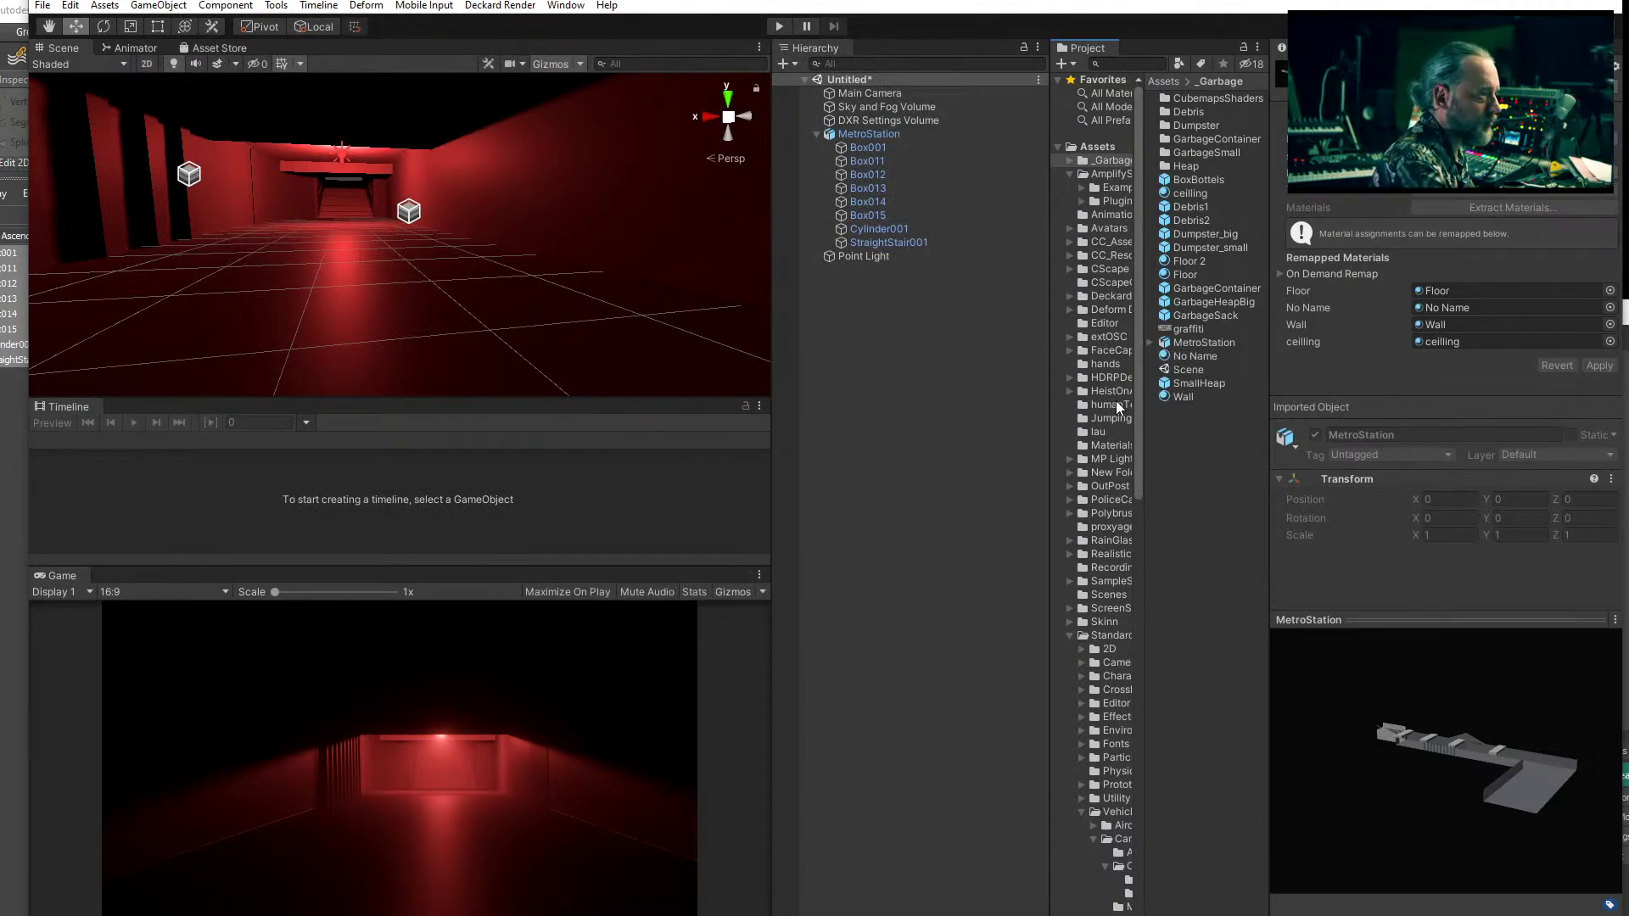
# - Assign the graffiti texture as the Base Map of the Wall material on Box001
pyautogui.click(869, 148)
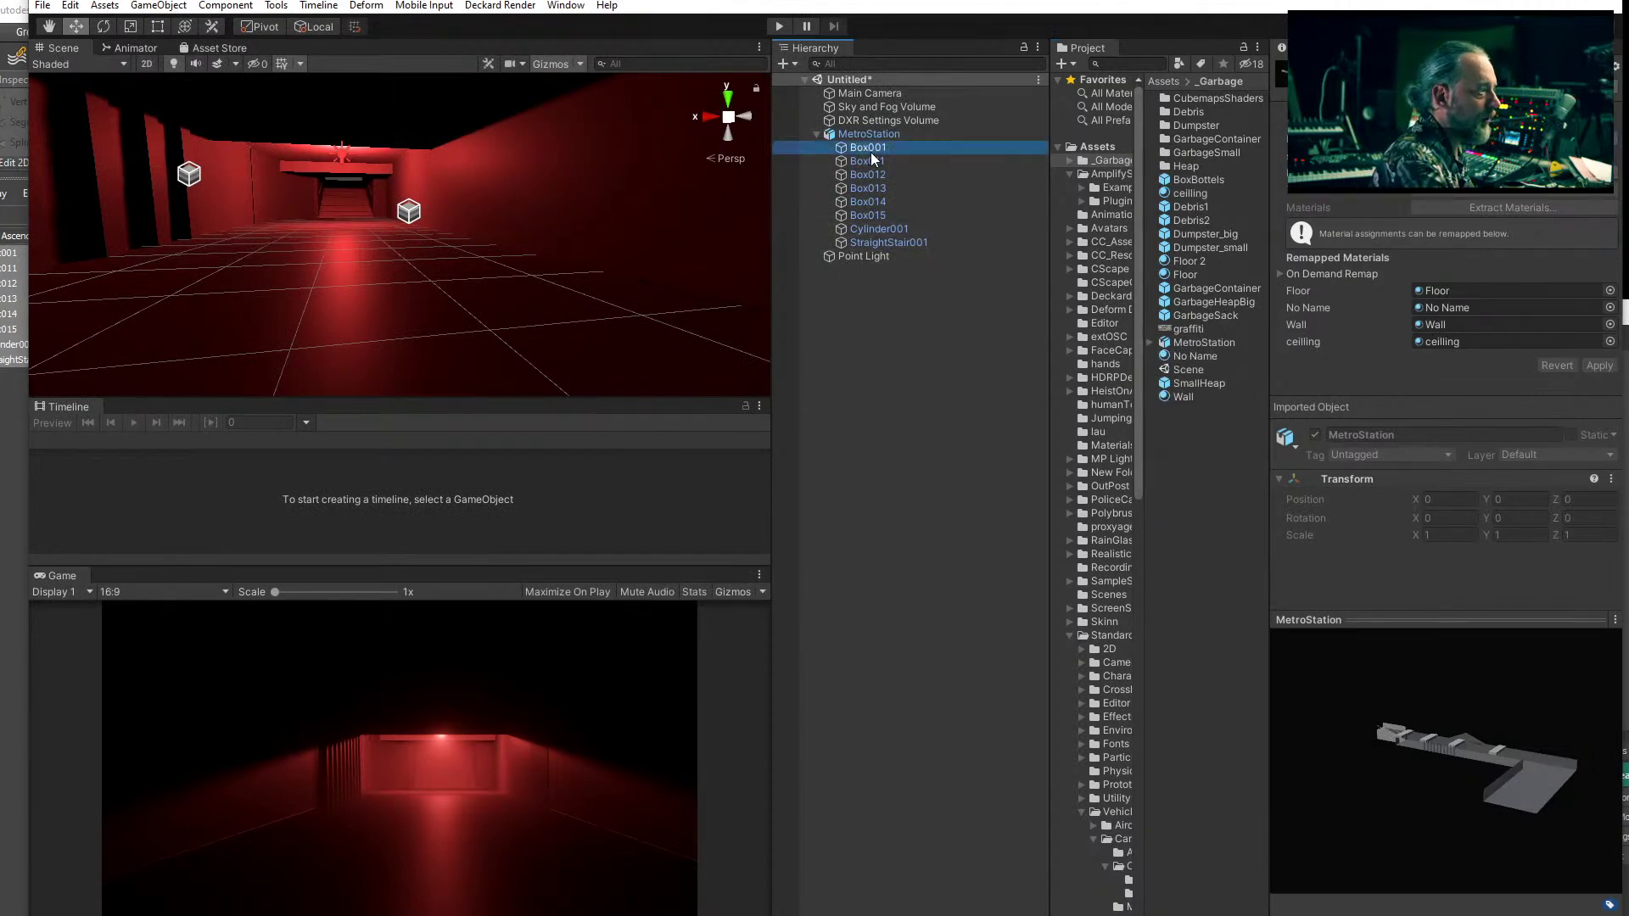
pyautogui.click(1281, 581)
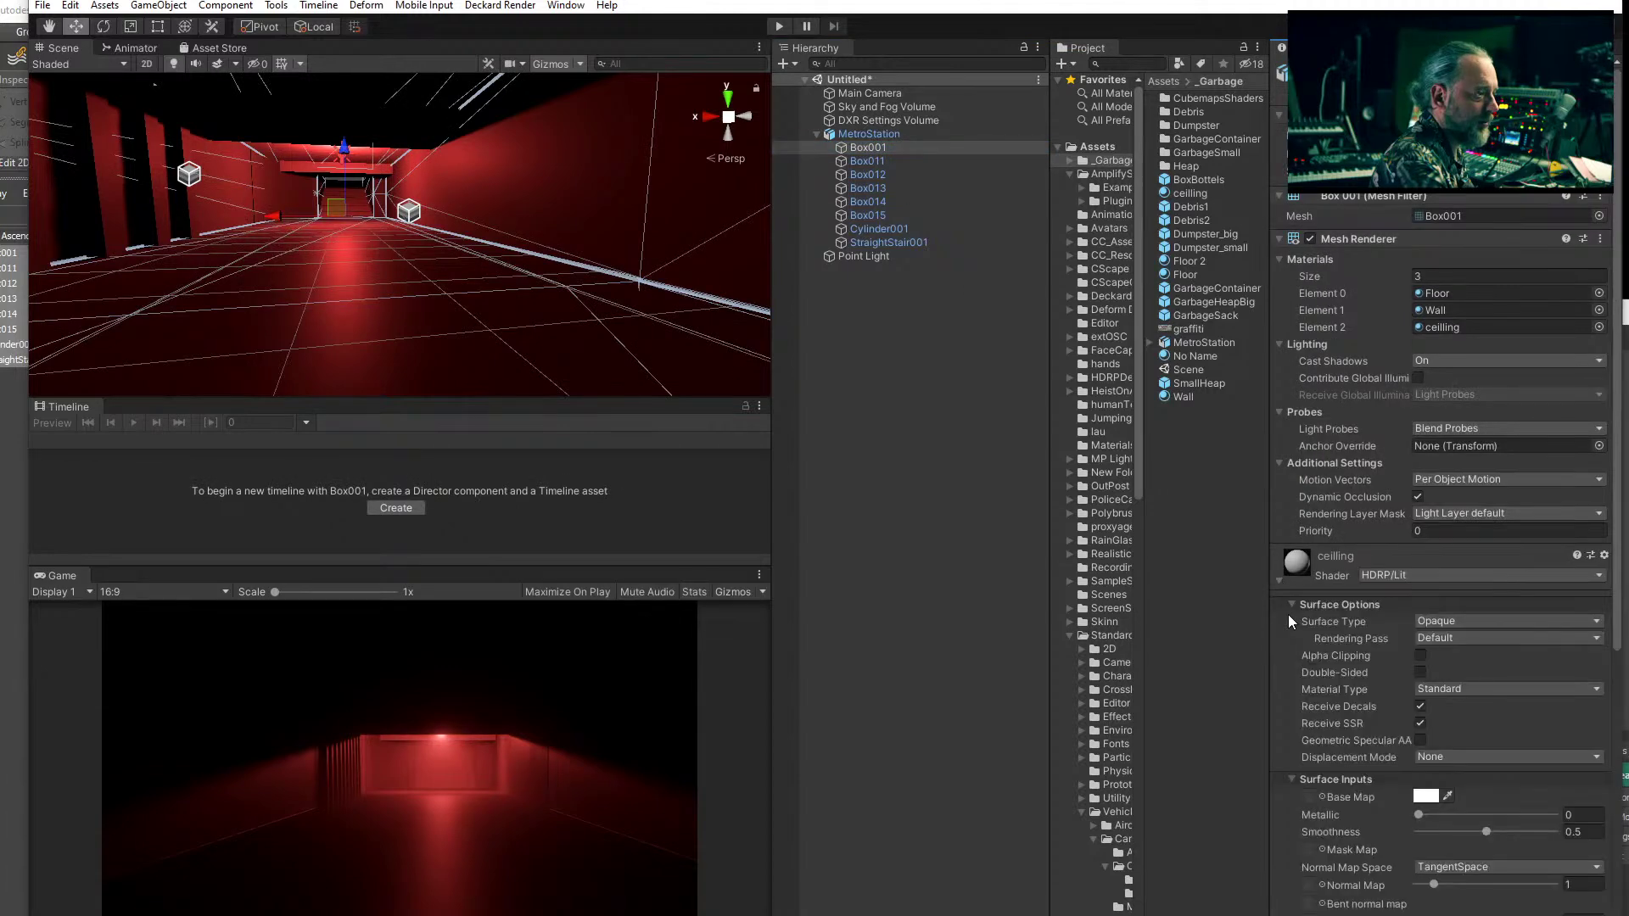
pyautogui.click(1280, 582)
pyautogui.click(1280, 631)
pyautogui.click(1281, 634)
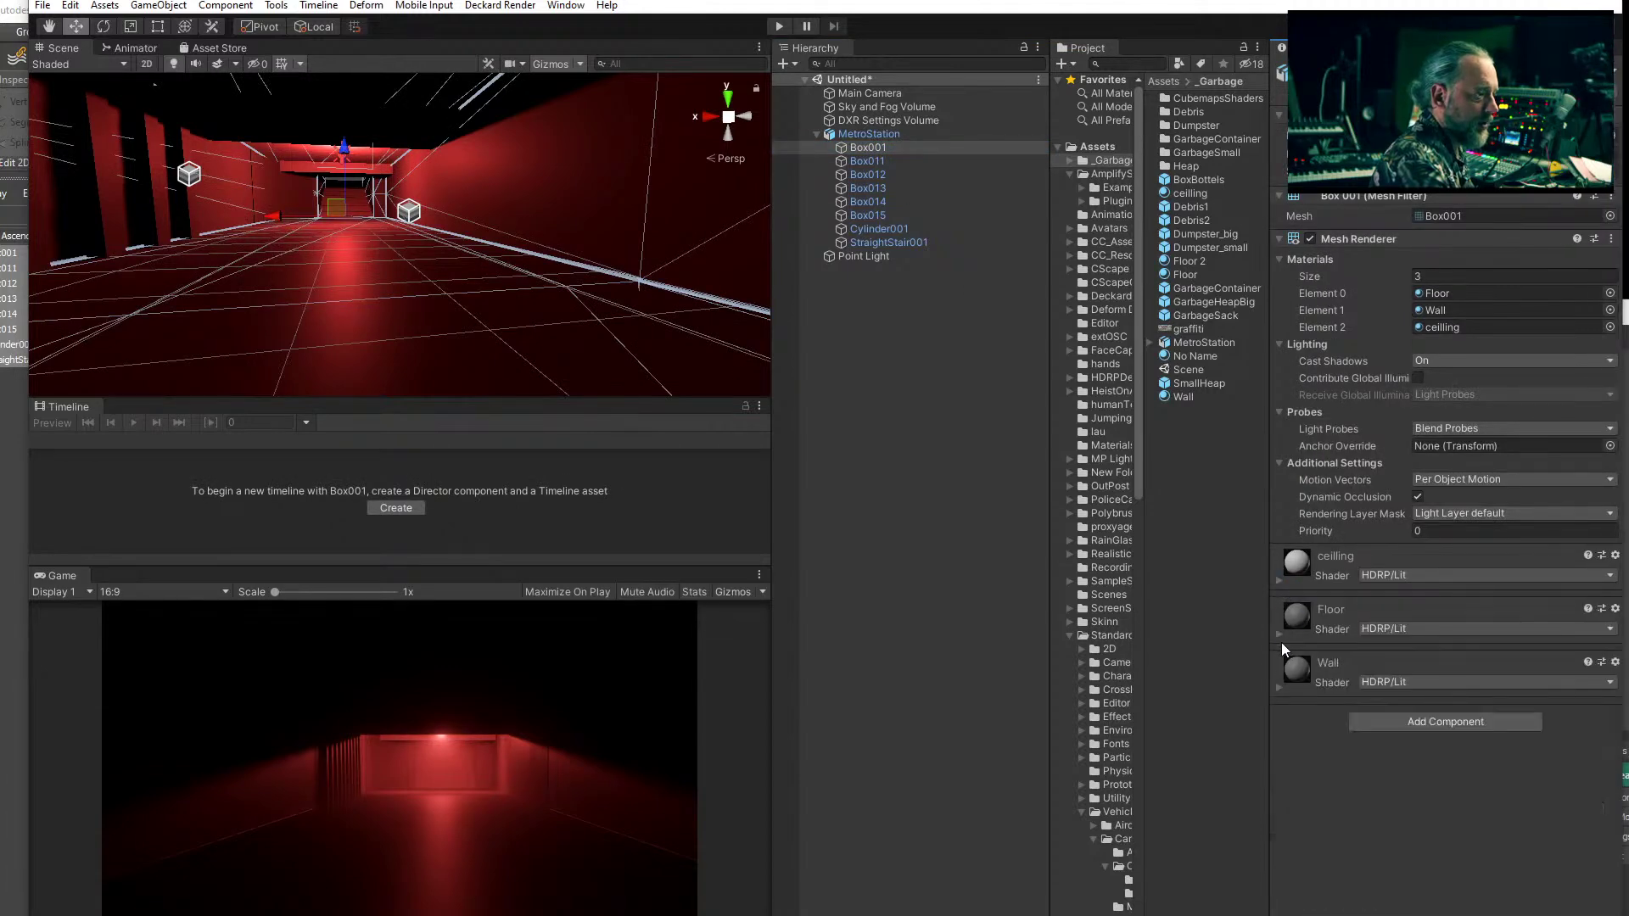
pyautogui.click(1281, 686)
pyautogui.scroll(-8, 1383, 618)
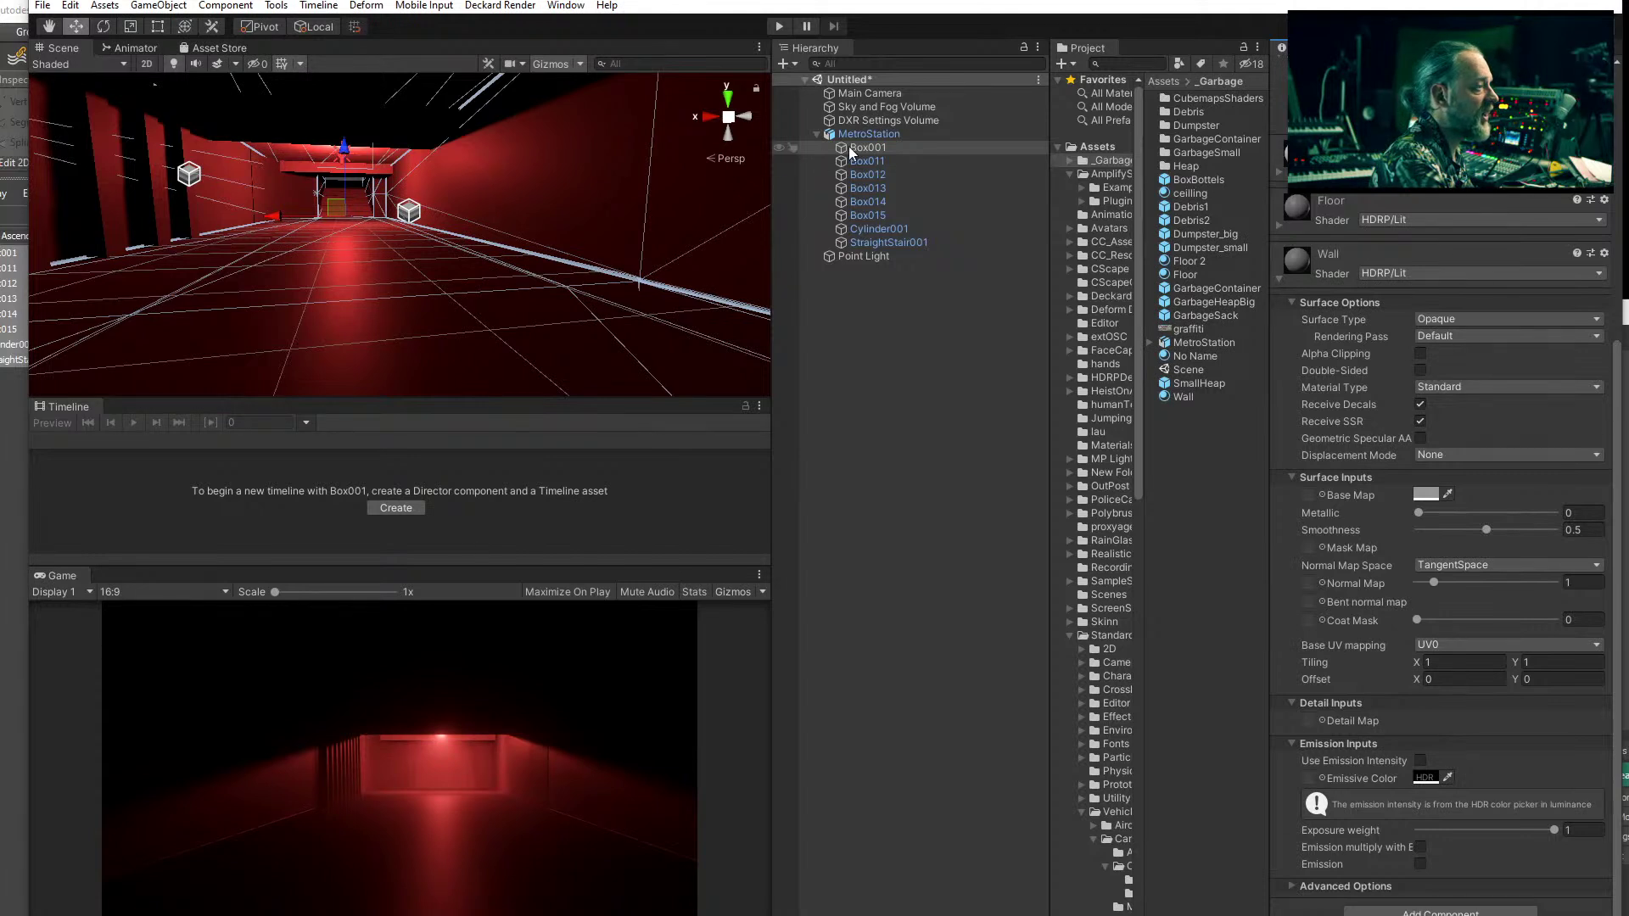
pyautogui.moveTo(1353, 723)
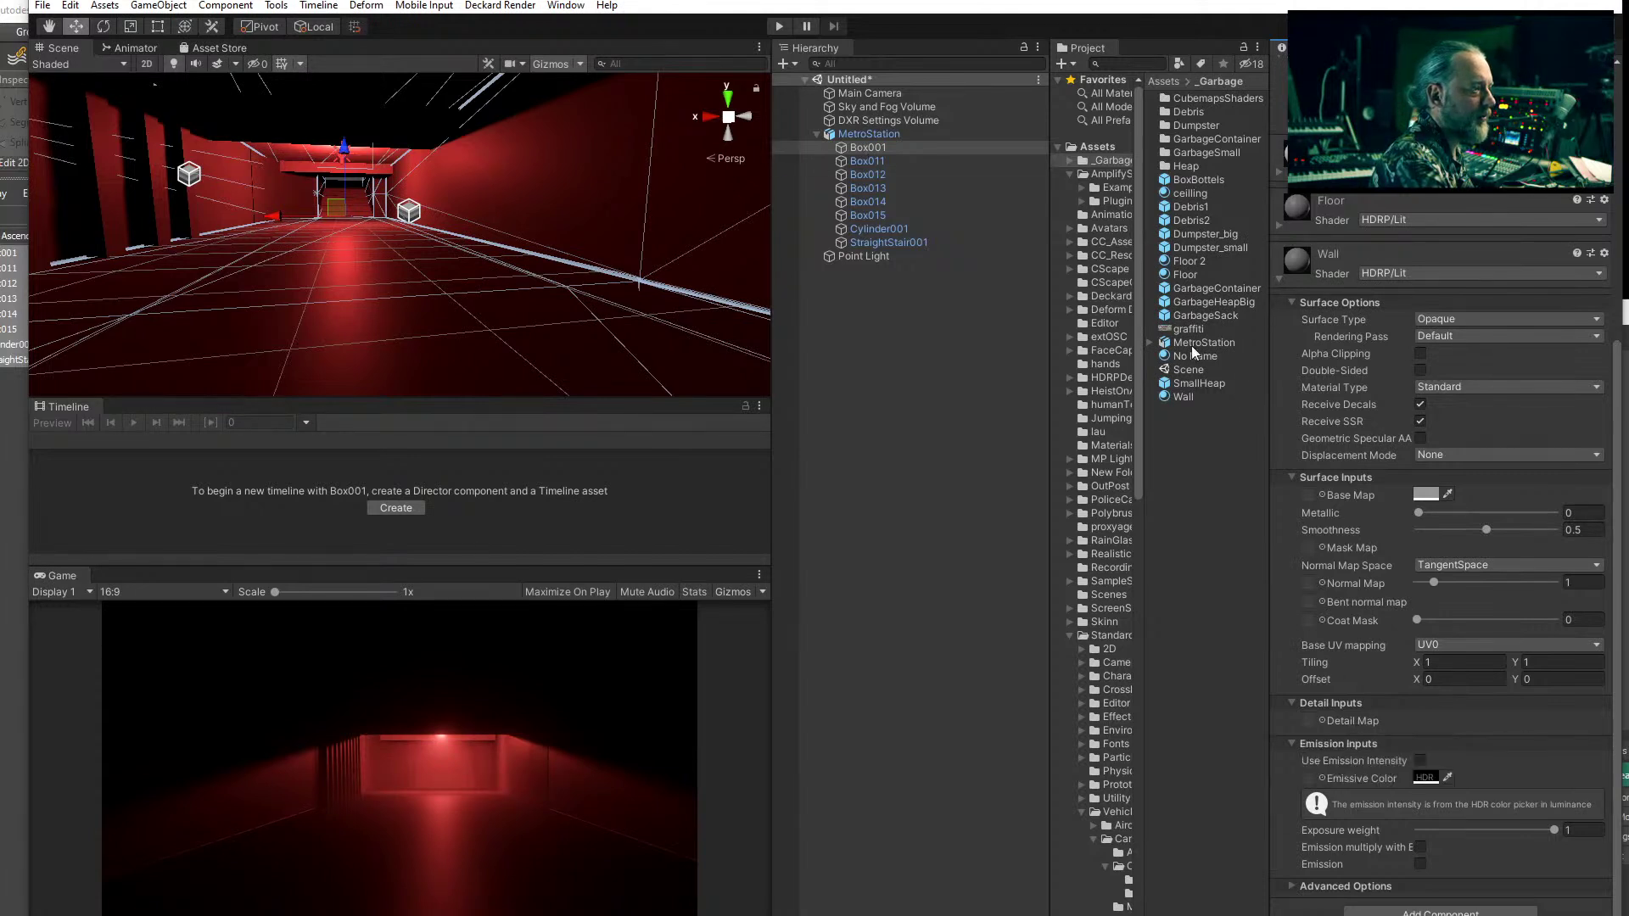
pyautogui.moveTo(1188, 327); pyautogui.dragTo(1308, 498)
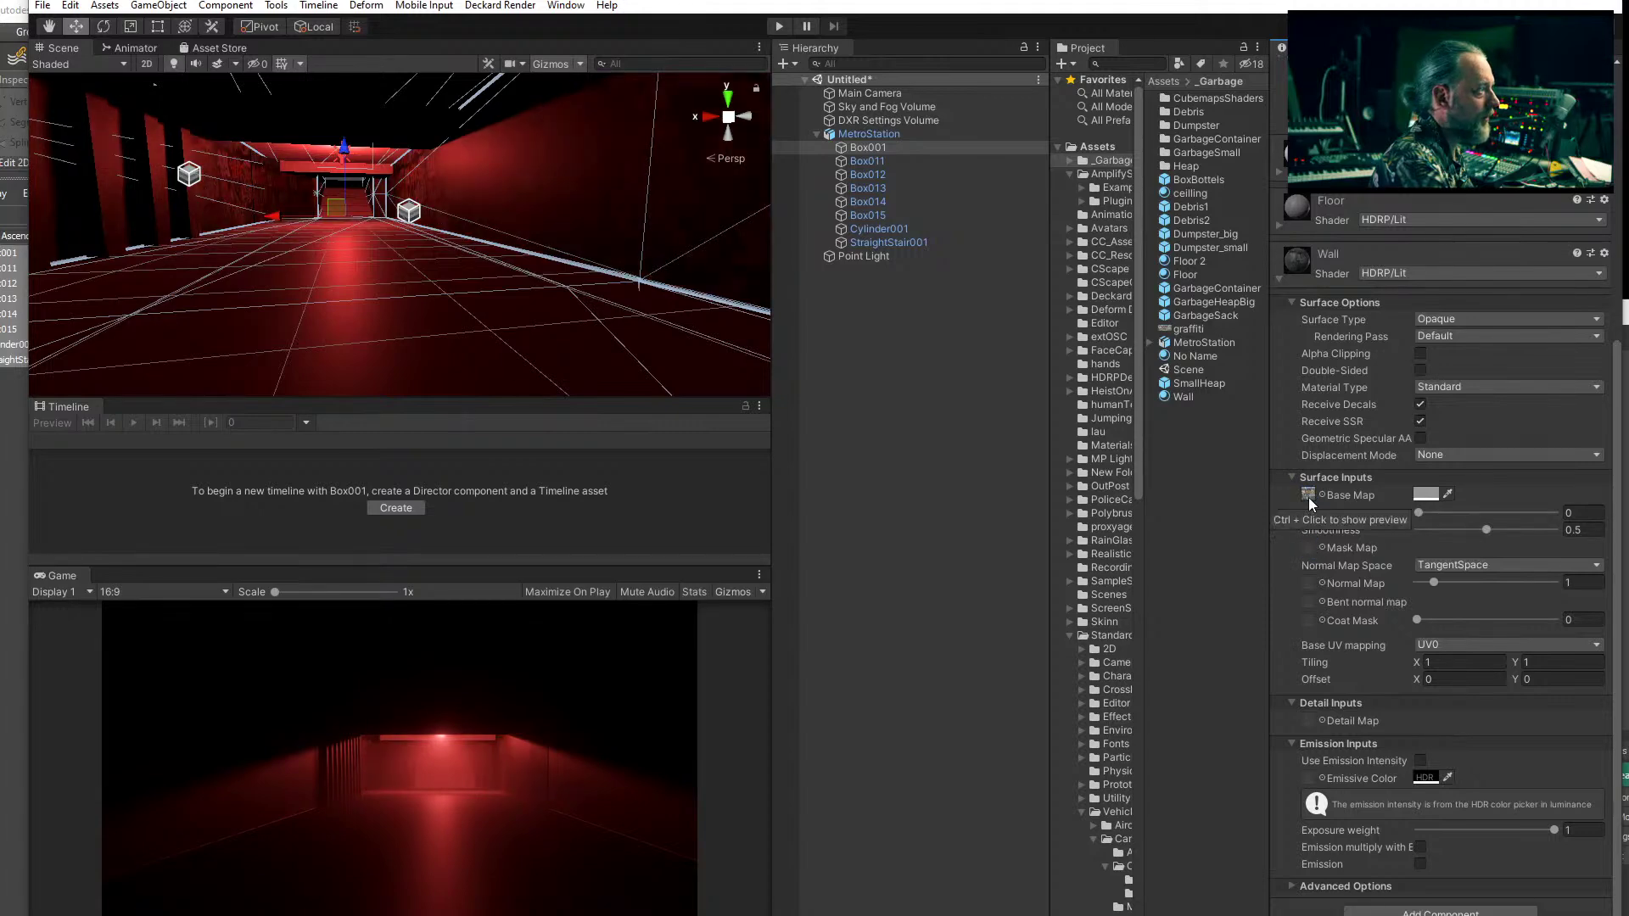
pyautogui.moveTo(372, 150); pyautogui.dragTo(451, 203, button='middle')
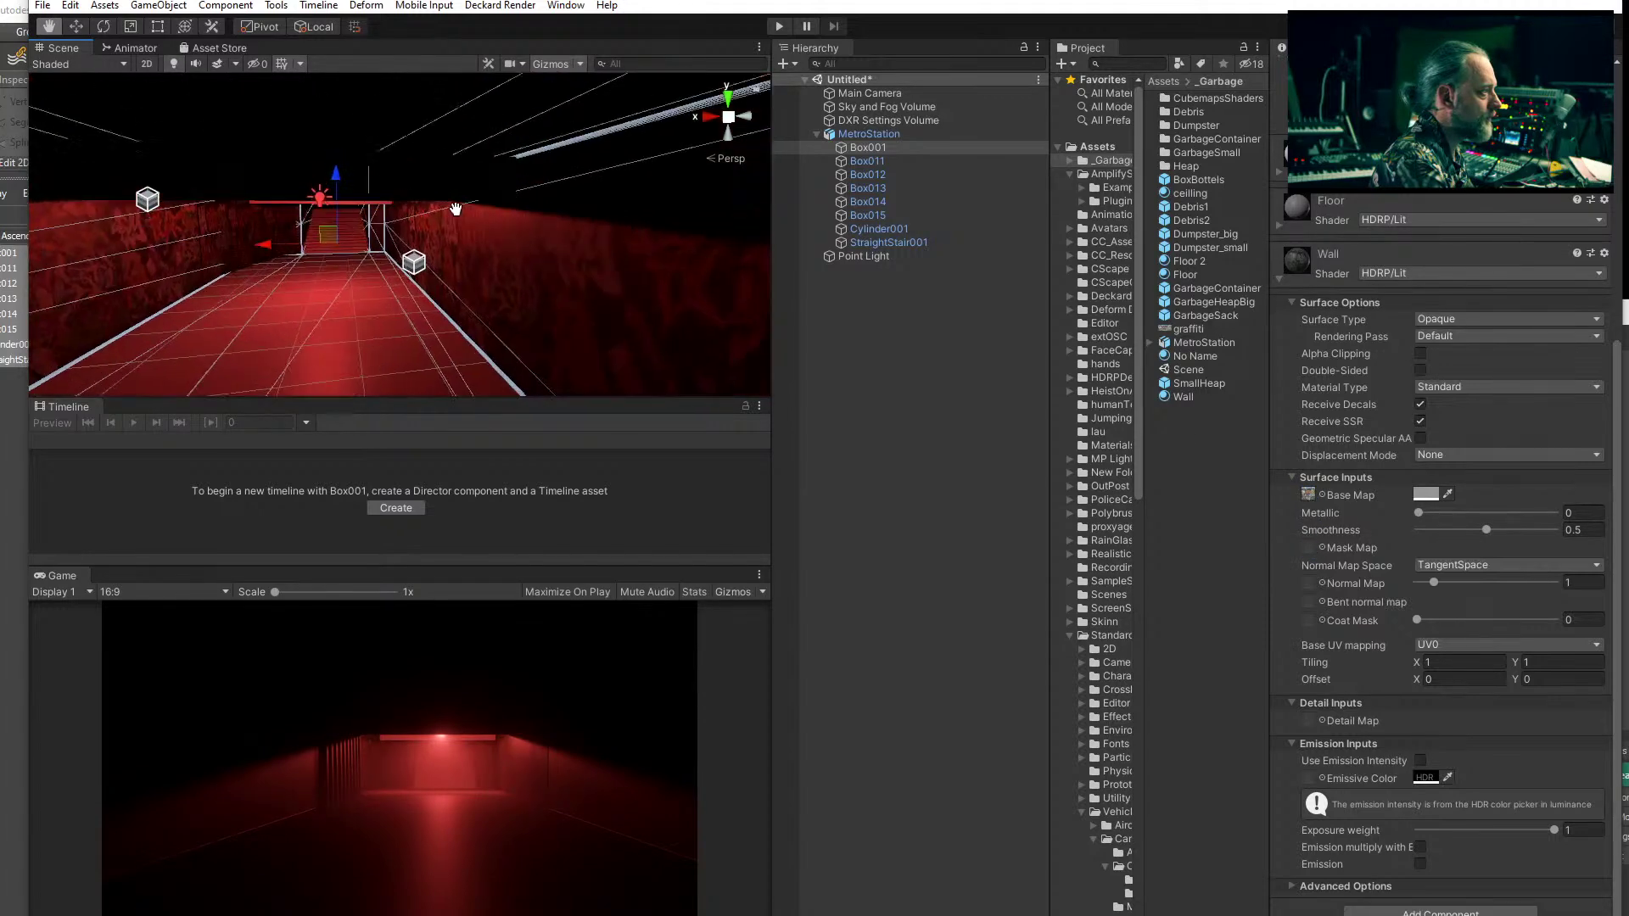
pyautogui.scroll(5, 457, 208)
pyautogui.moveTo(456, 200); pyautogui.dragTo(376, 221, button='right')
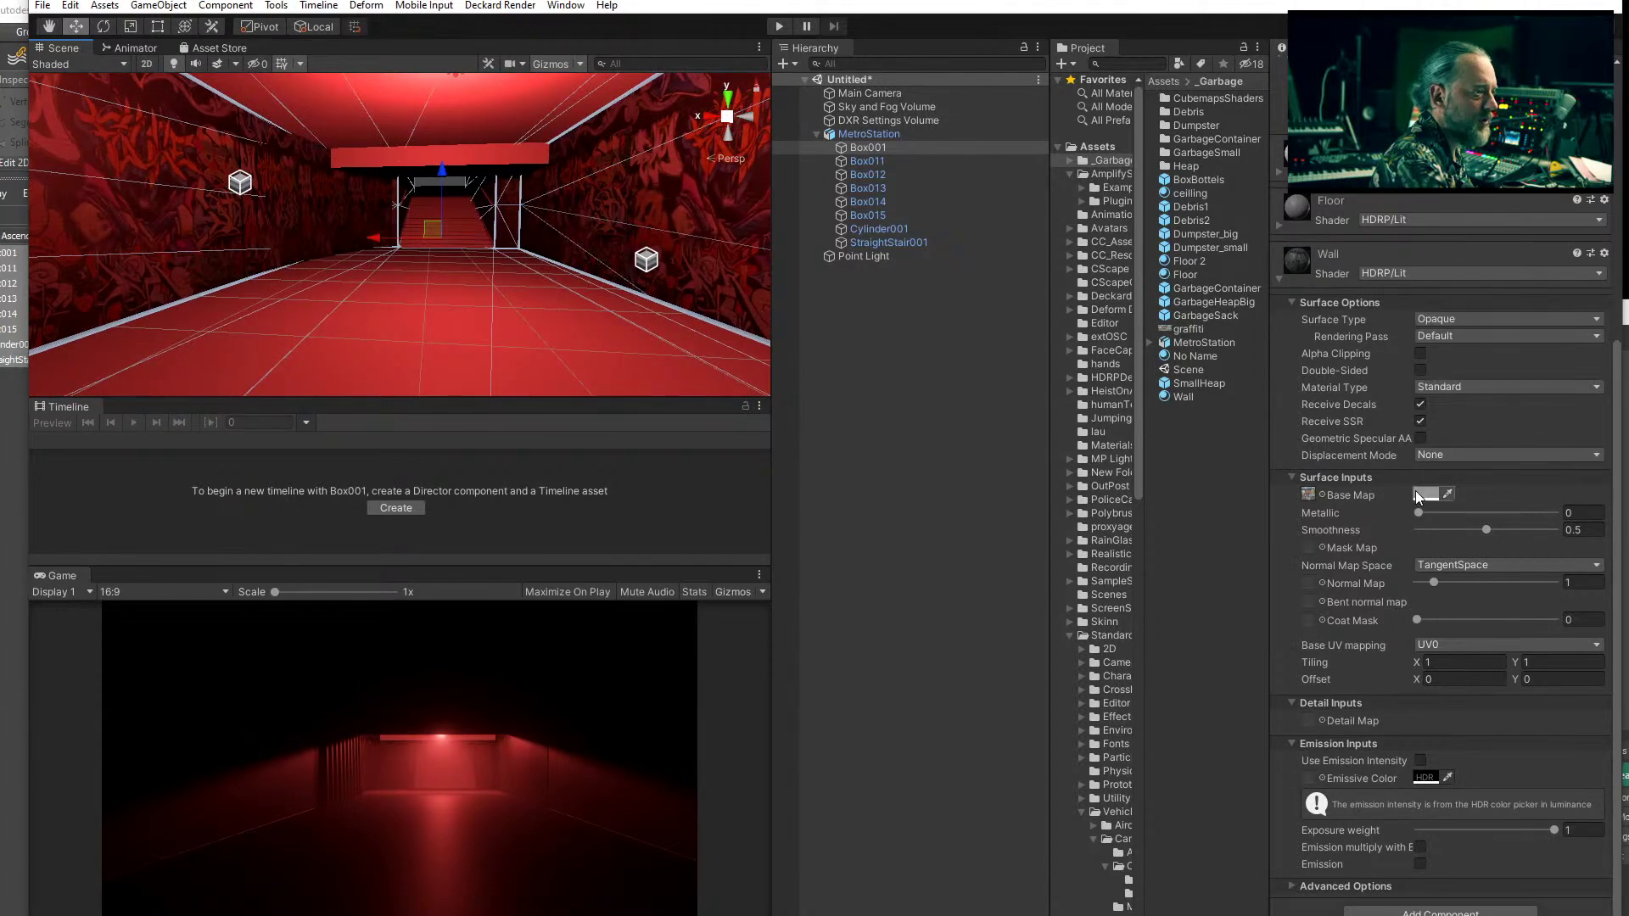
# - Lower the Wall material's smoothness to 0.387 and set its tiling to 0.5 on both X and Y
pyautogui.moveTo(1486, 527); pyautogui.dragTo(1446, 513)
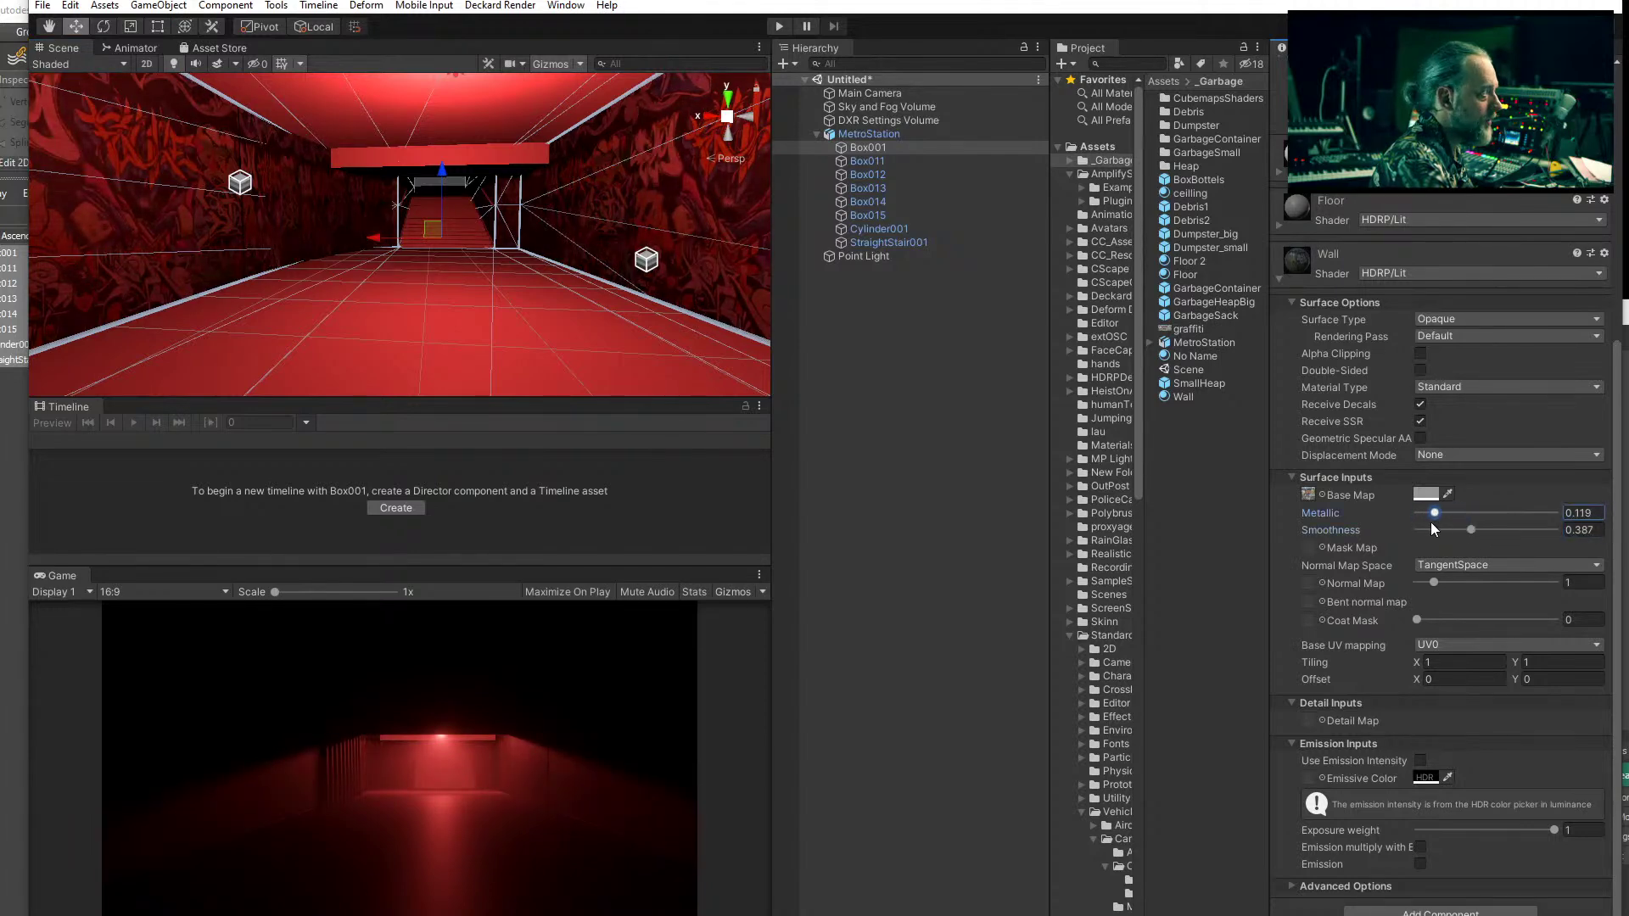
pyautogui.click(1429, 663)
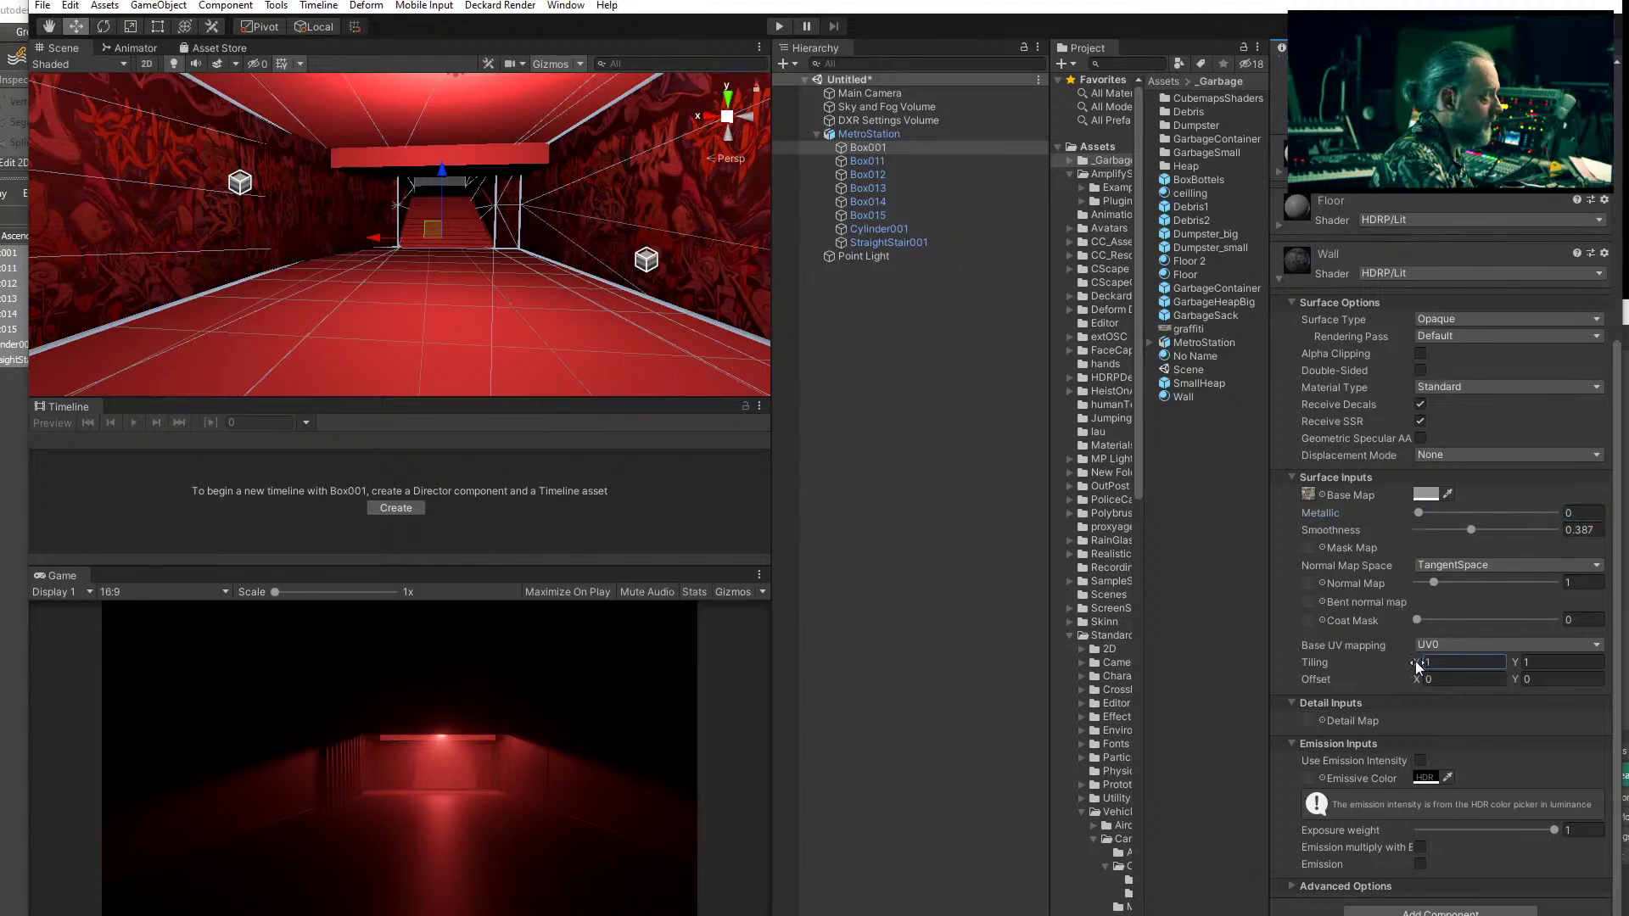
pyautogui.write('0.35')
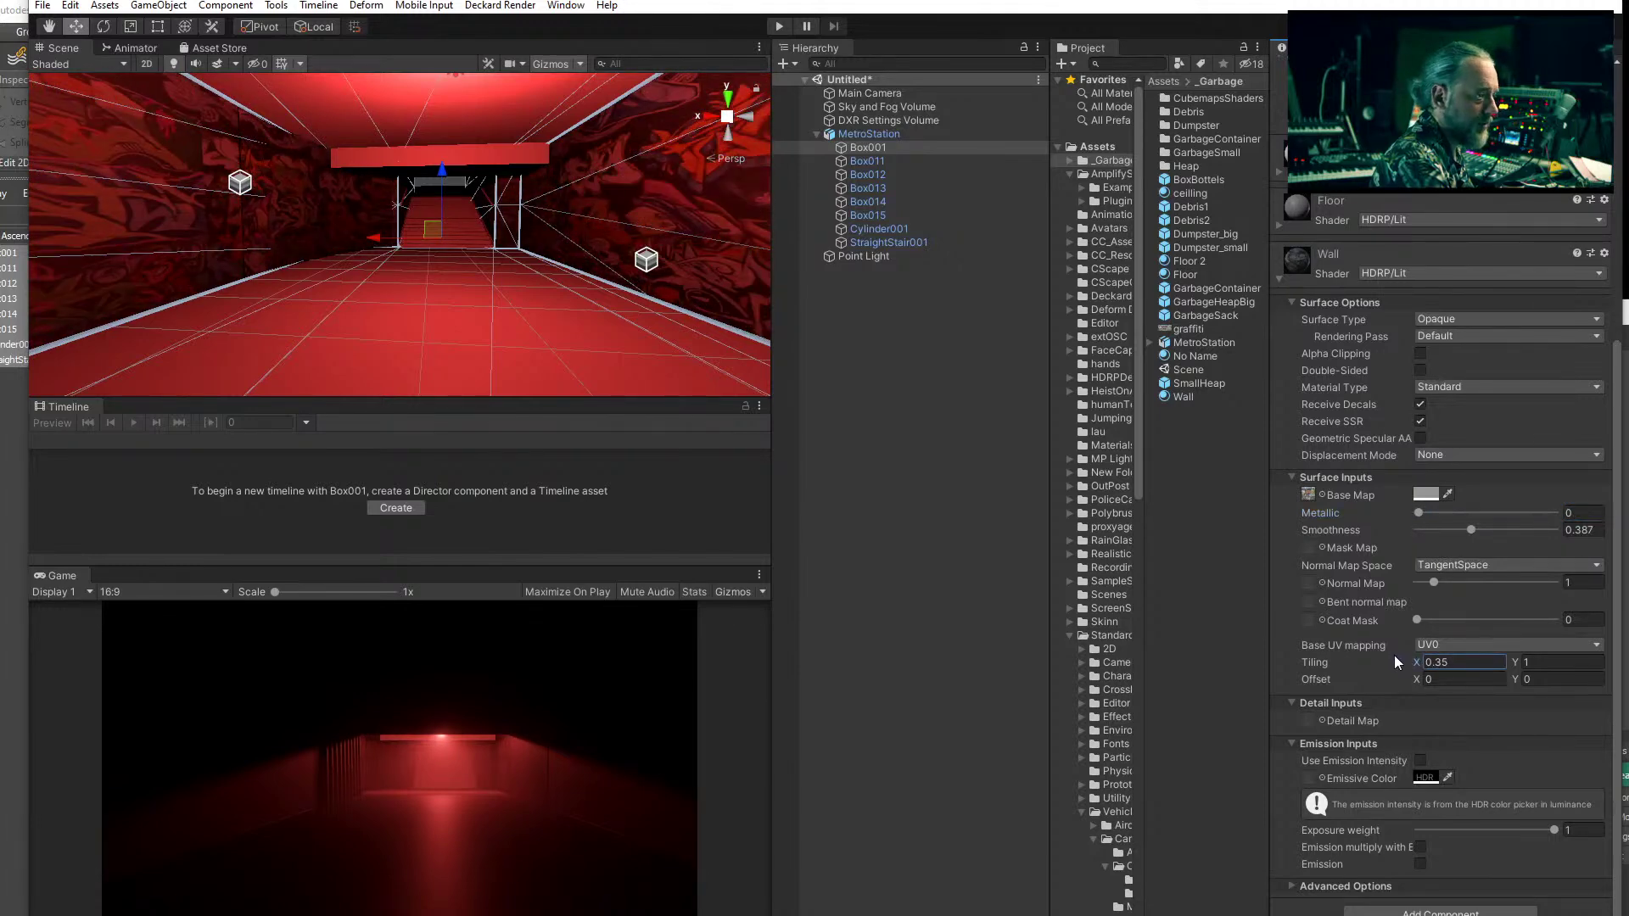
pyautogui.write('5')
pyautogui.press('Return')
pyautogui.click(1536, 663)
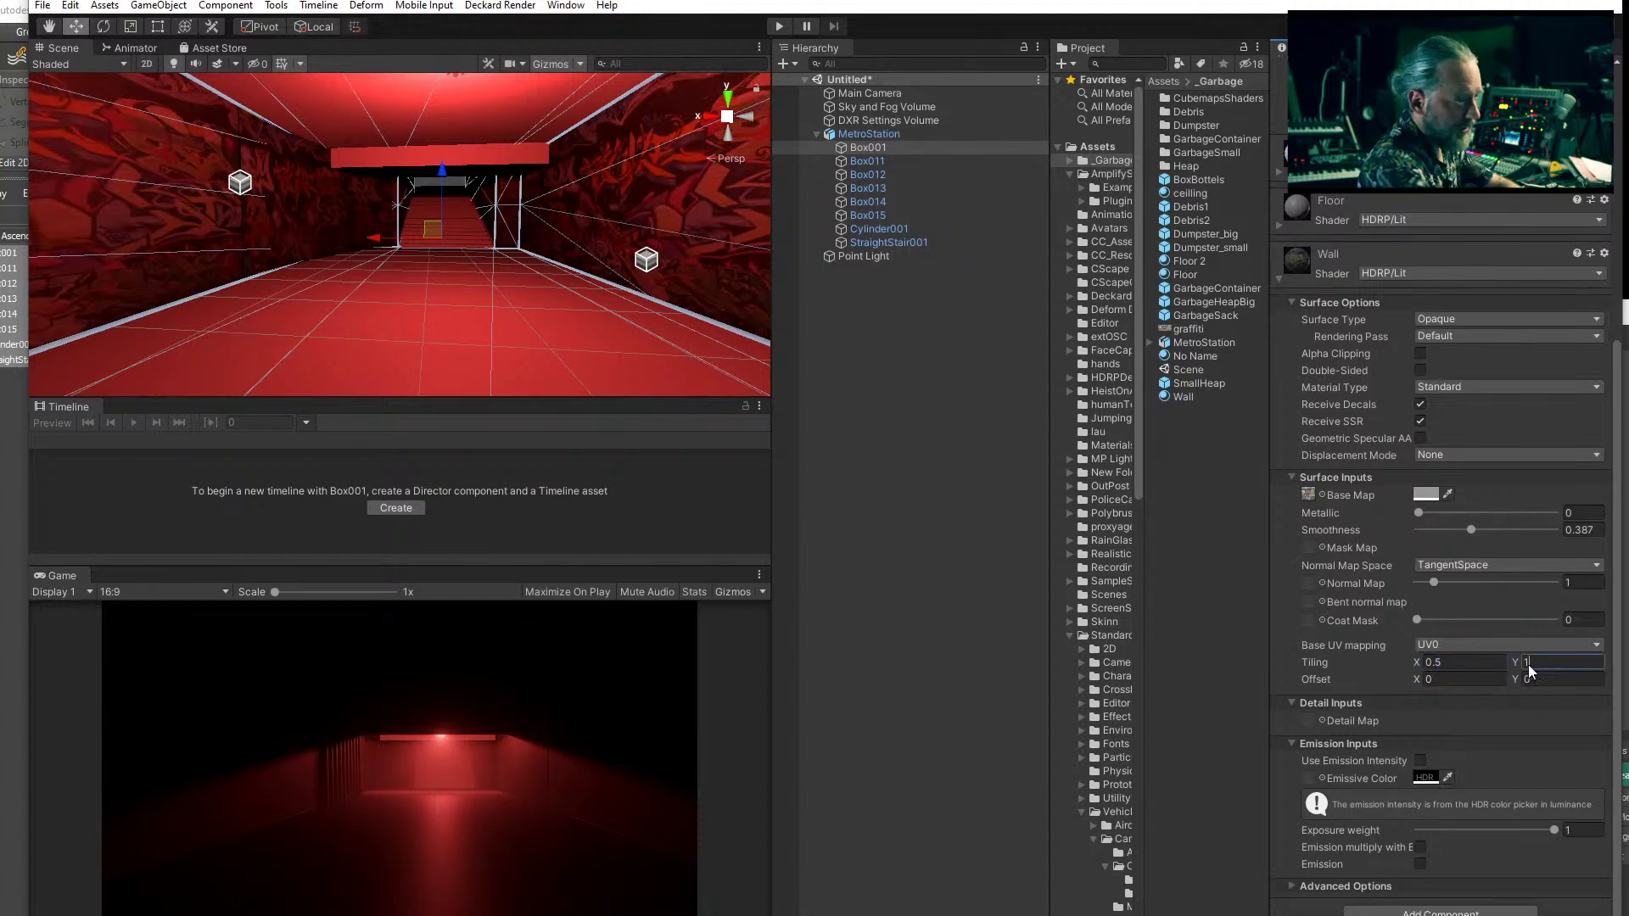
pyautogui.write('0.5')
pyautogui.press('Return')
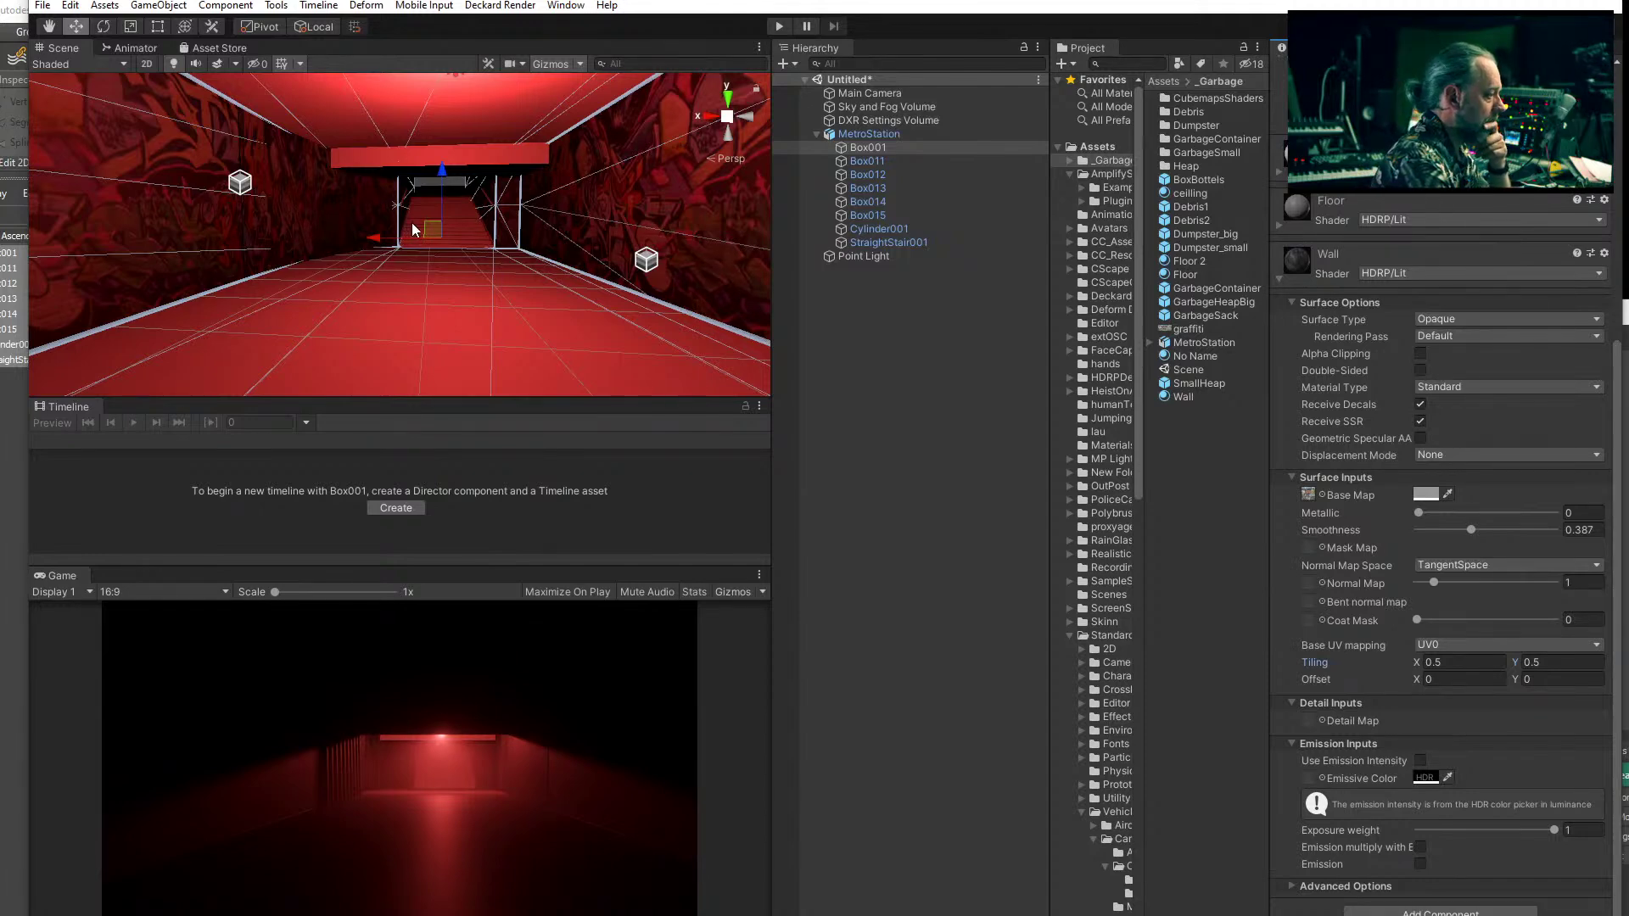
pyautogui.moveTo(441, 225); pyautogui.dragTo(458, 231, button='middle')
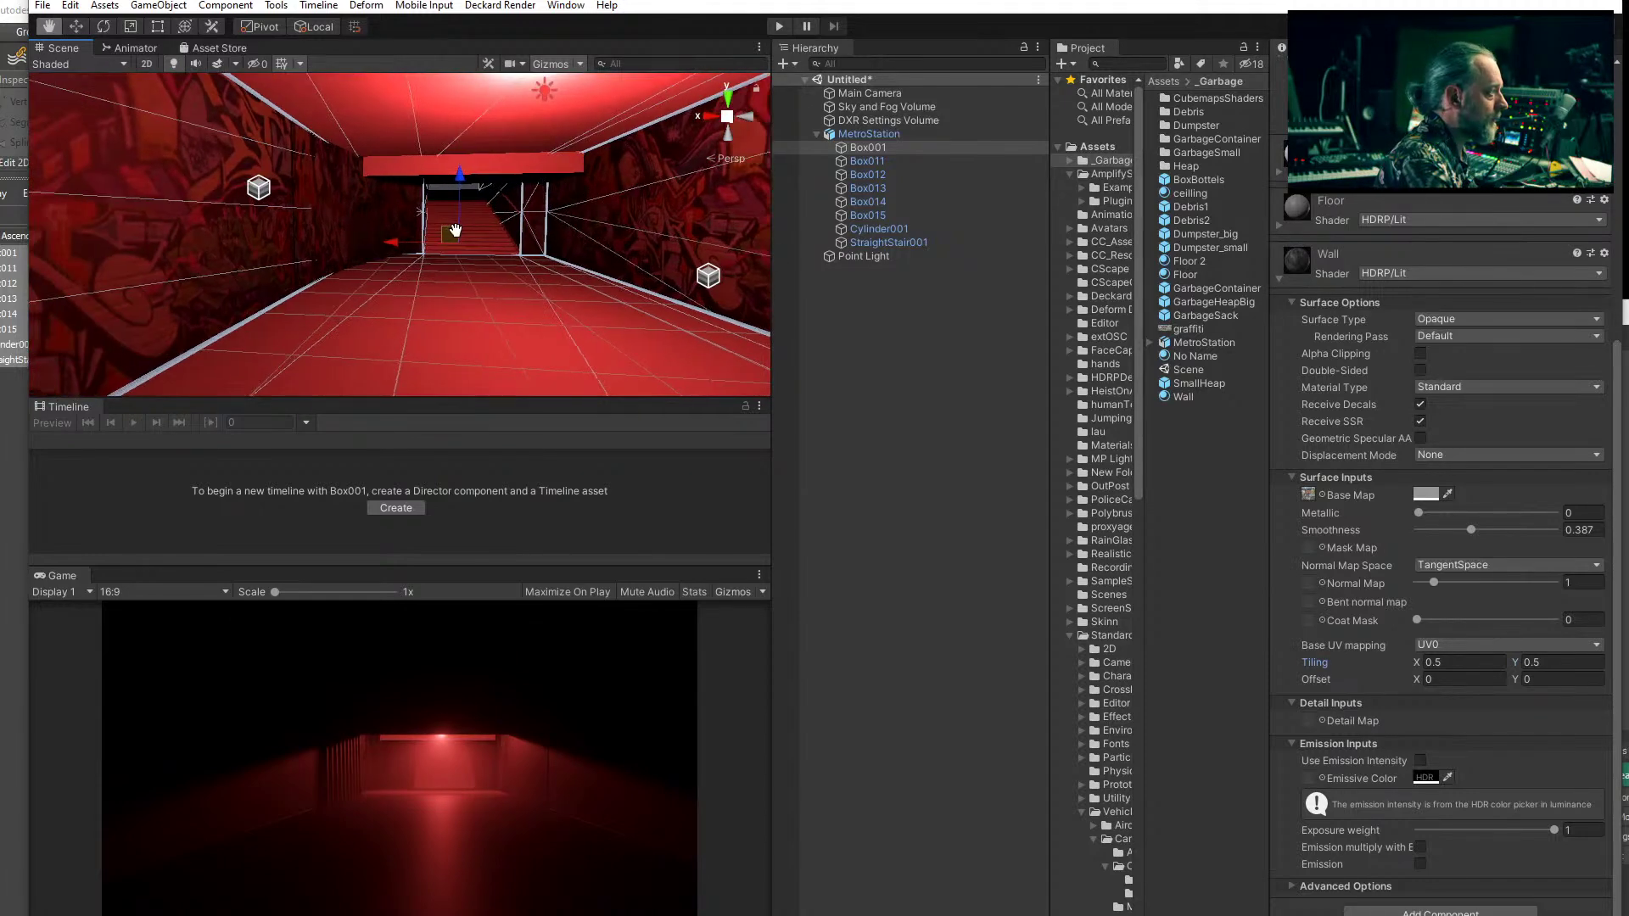
# - Set the Wall material's base color to white, its metallic to 0.25 and its smoothness to 0.525
pyautogui.click(1425, 495)
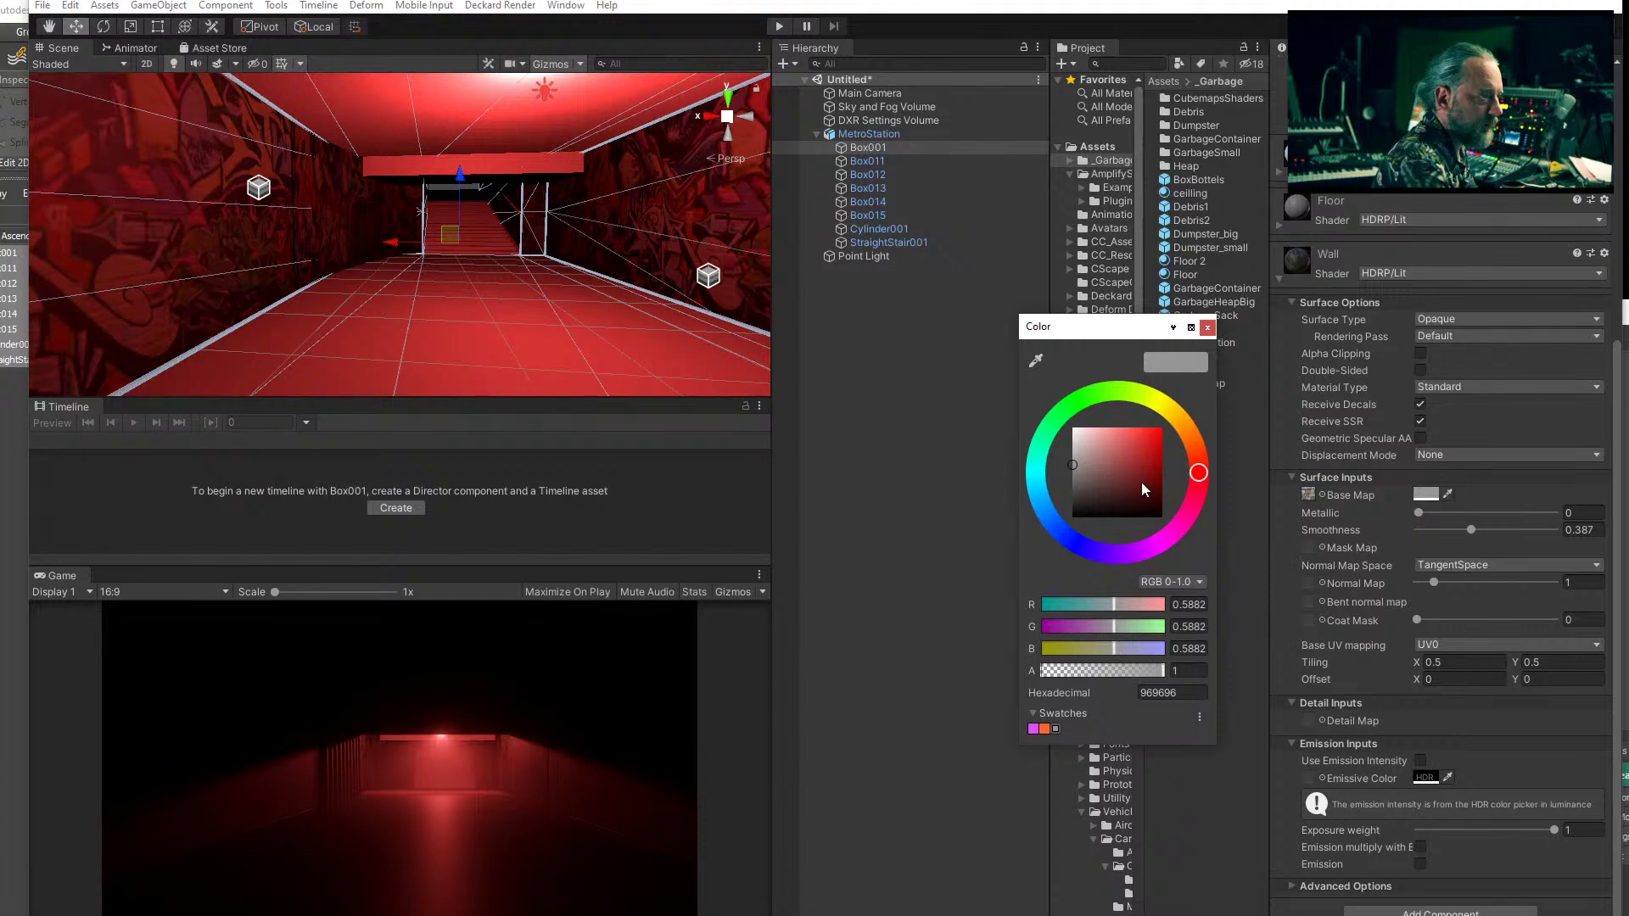
pyautogui.click(1207, 328)
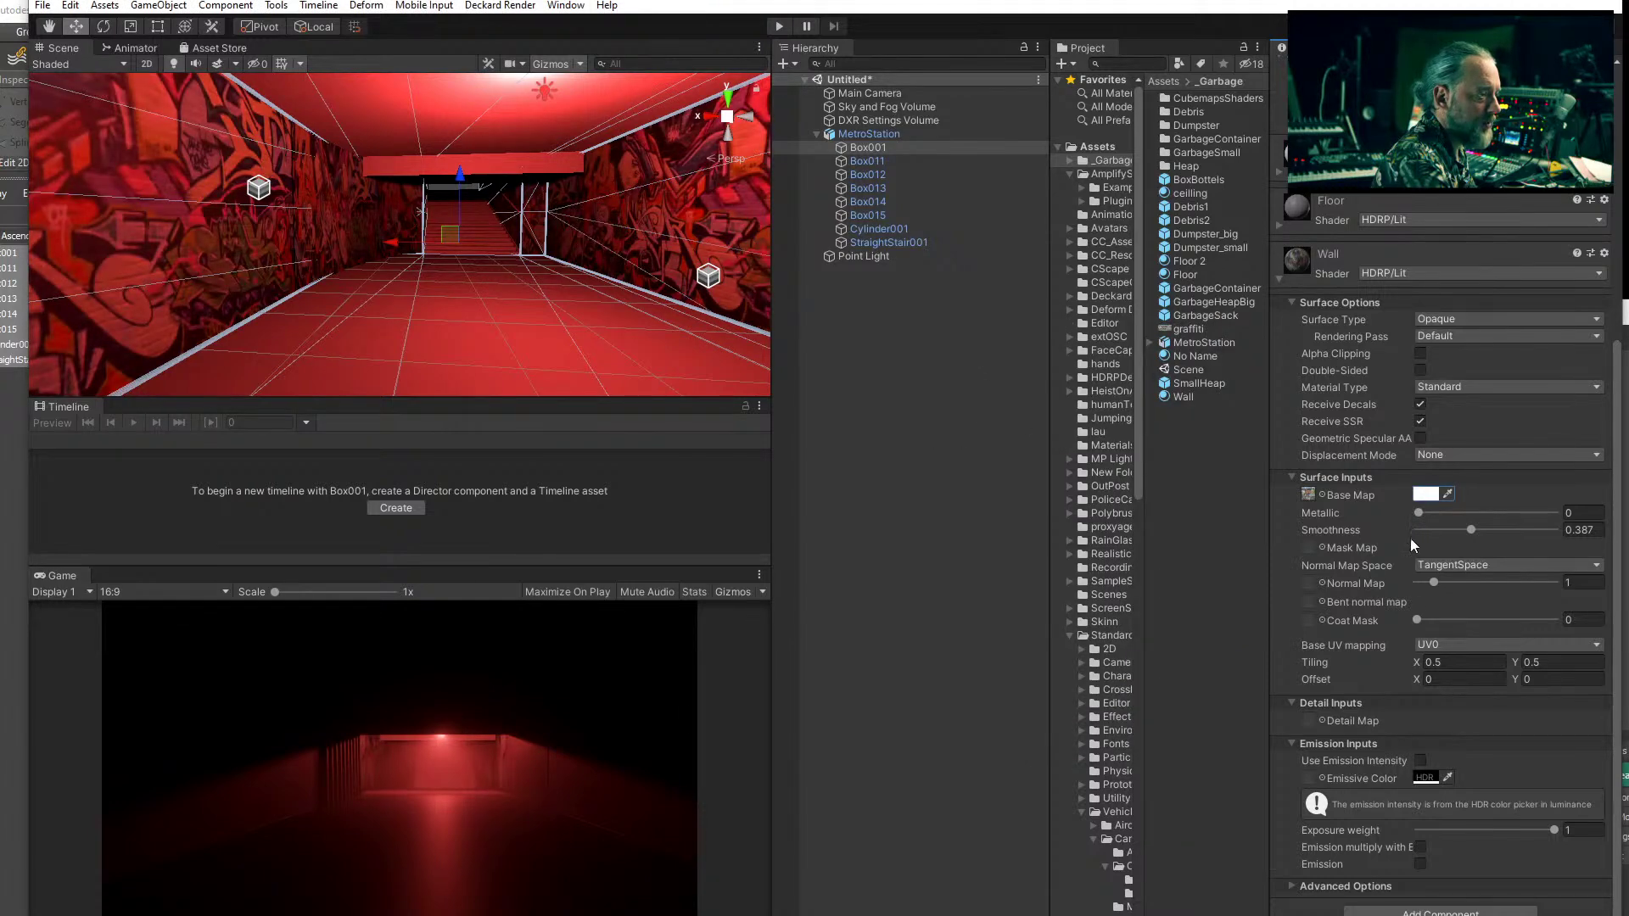
pyautogui.moveTo(1423, 513); pyautogui.dragTo(1490, 546)
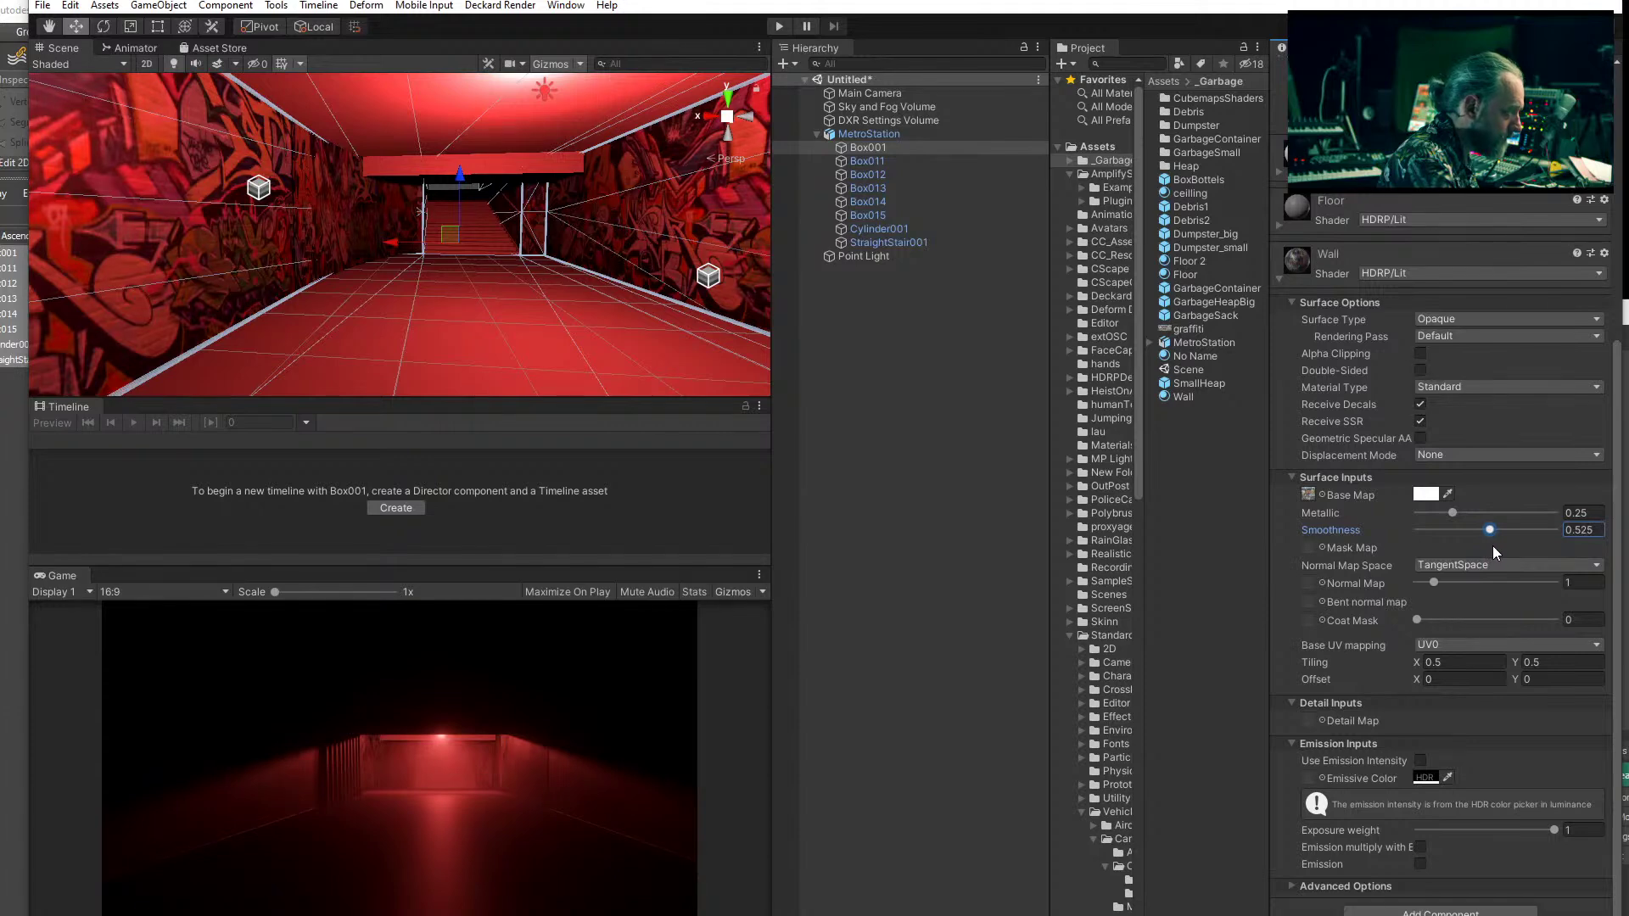
# - Lower the Point Light below the ceiling and move it along the corridor, away from the stairs
pyautogui.click(863, 252)
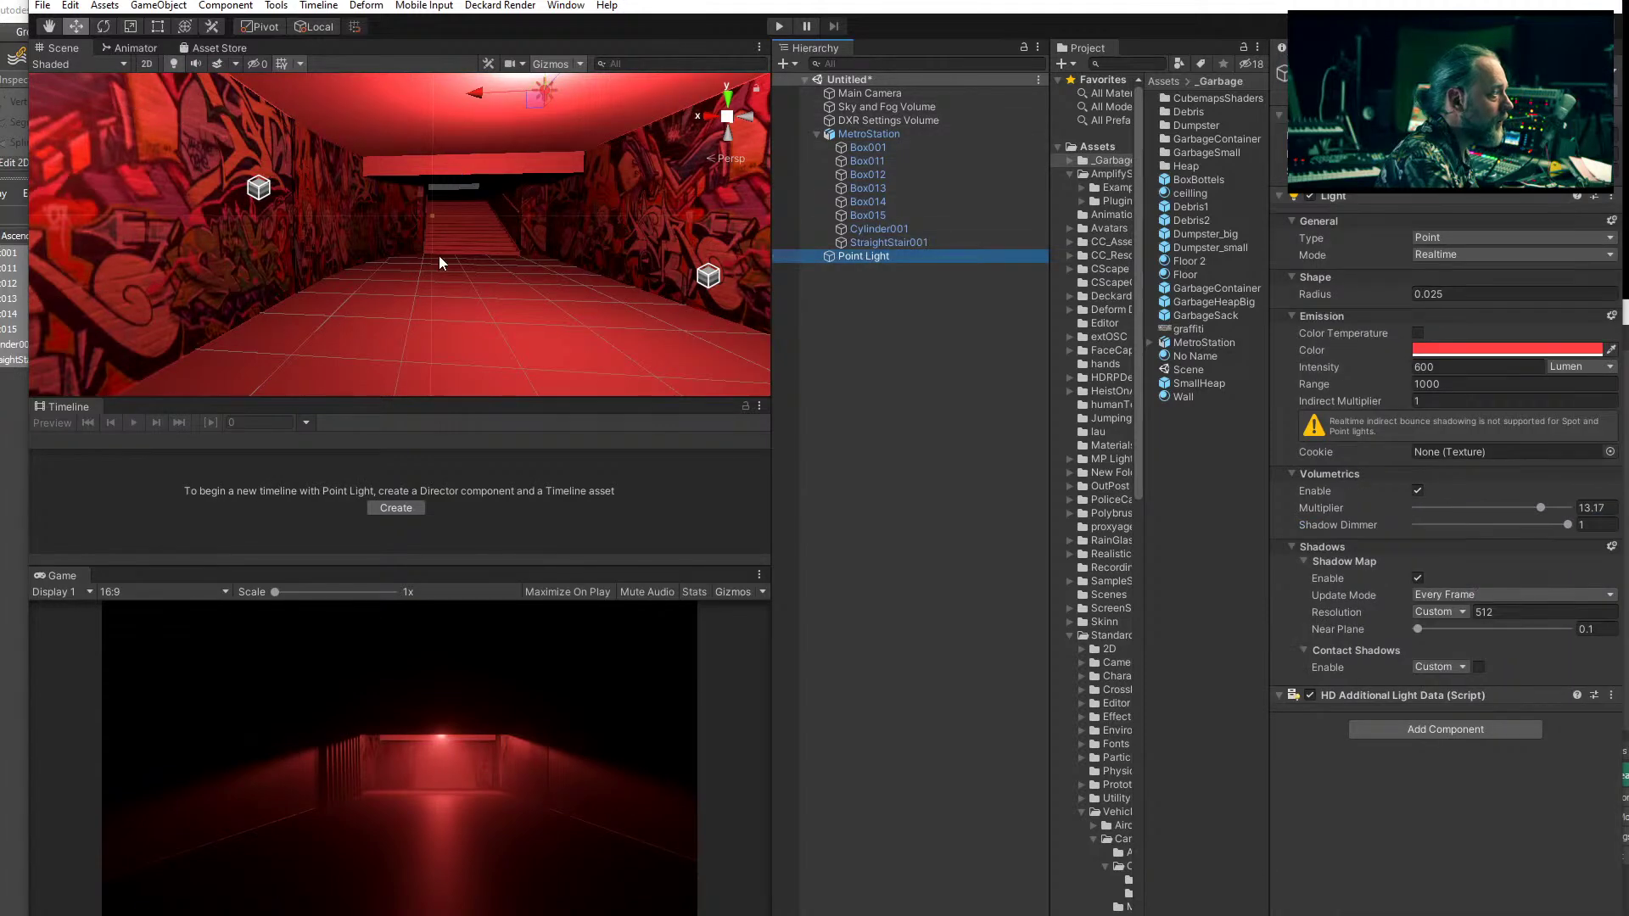
pyautogui.scroll(-3, 440, 257)
pyautogui.moveTo(440, 257); pyautogui.dragTo(434, 249, button='middle')
pyautogui.scroll(-3, 435, 248)
pyautogui.moveTo(440, 127); pyautogui.dragTo(442, 141)
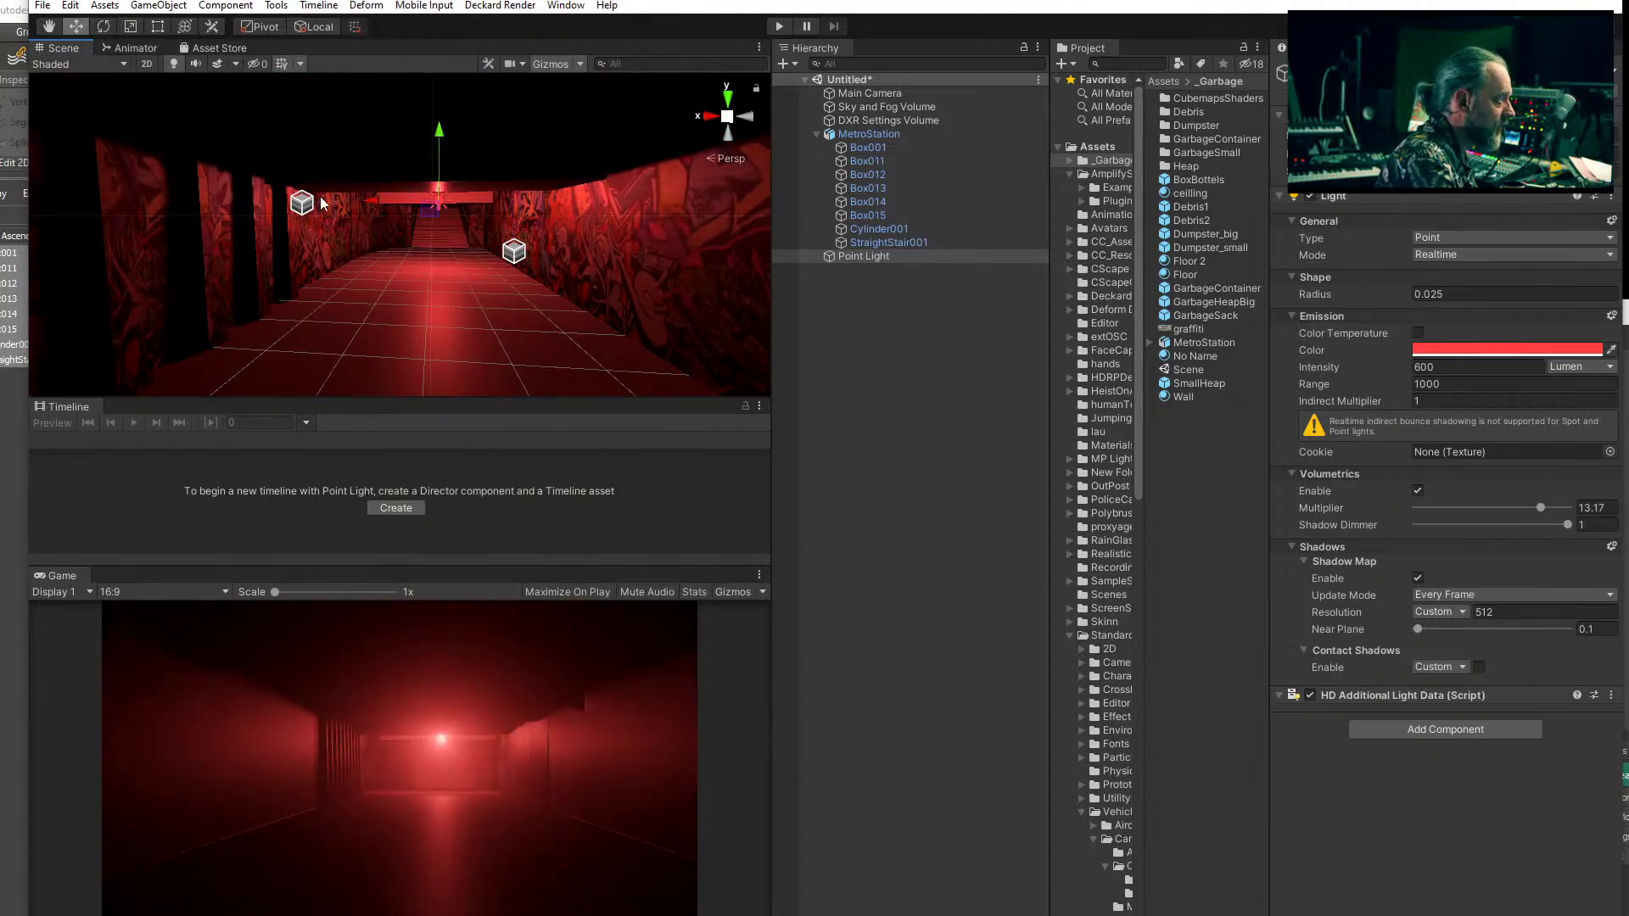
pyautogui.moveTo(419, 182); pyautogui.dragTo(653, 212, button='right')
pyautogui.moveTo(123, 222); pyautogui.dragTo(195, 238, button='middle')
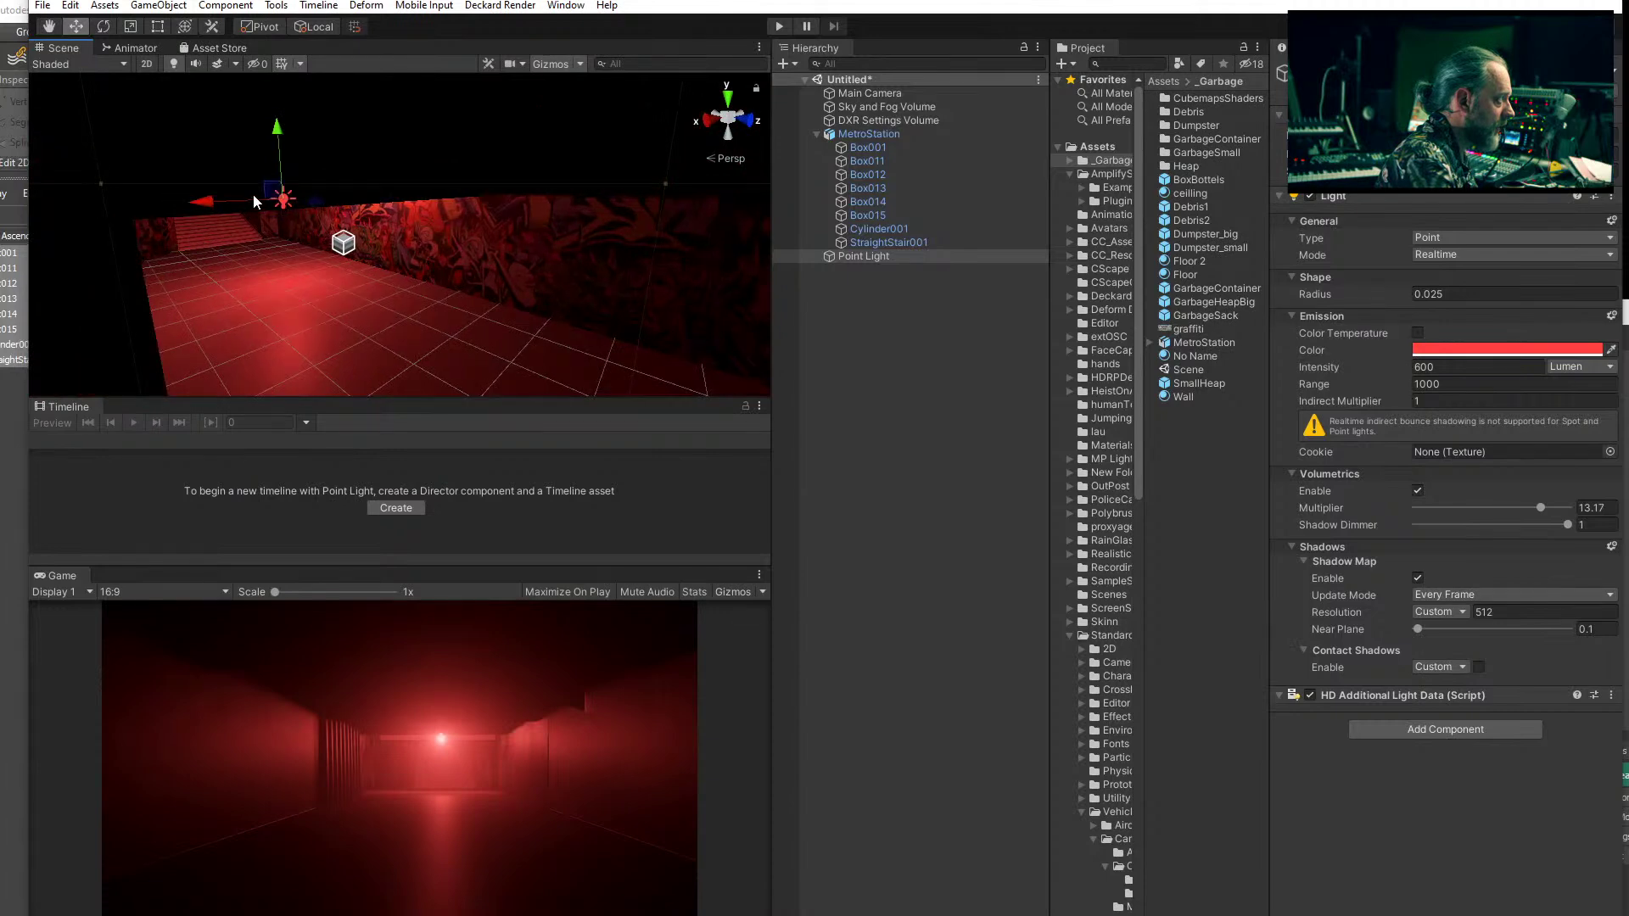
pyautogui.moveTo(332, 216); pyautogui.dragTo(374, 273)
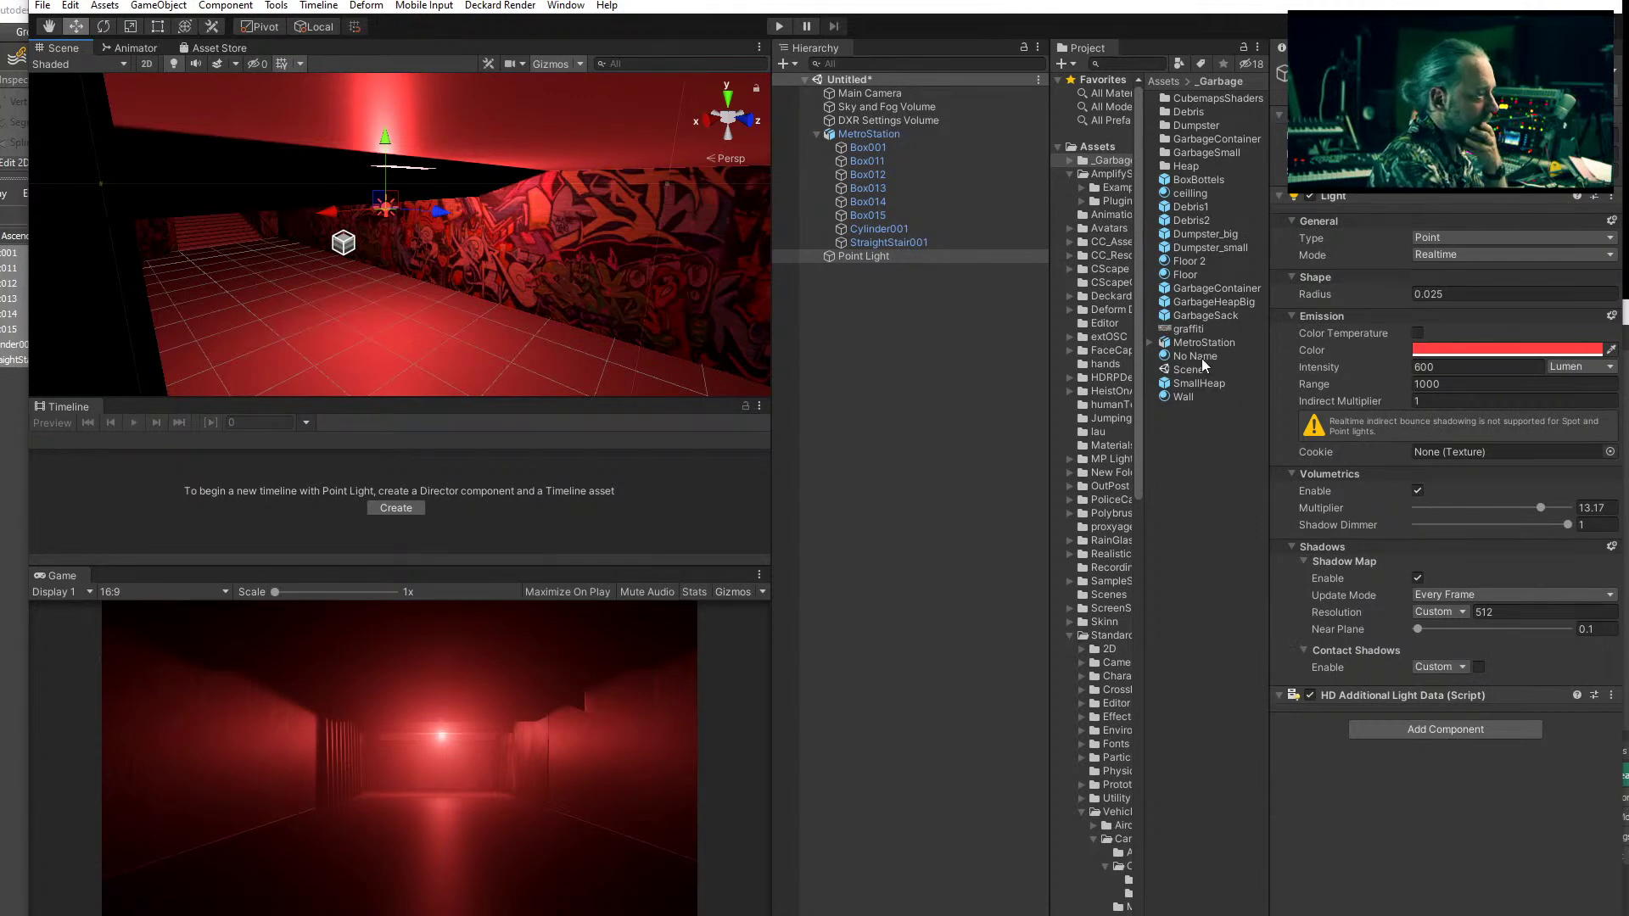
# - Duplicate the graffiti texture and import the copy as a Normal map created from grayscale
pyautogui.click(1186, 330)
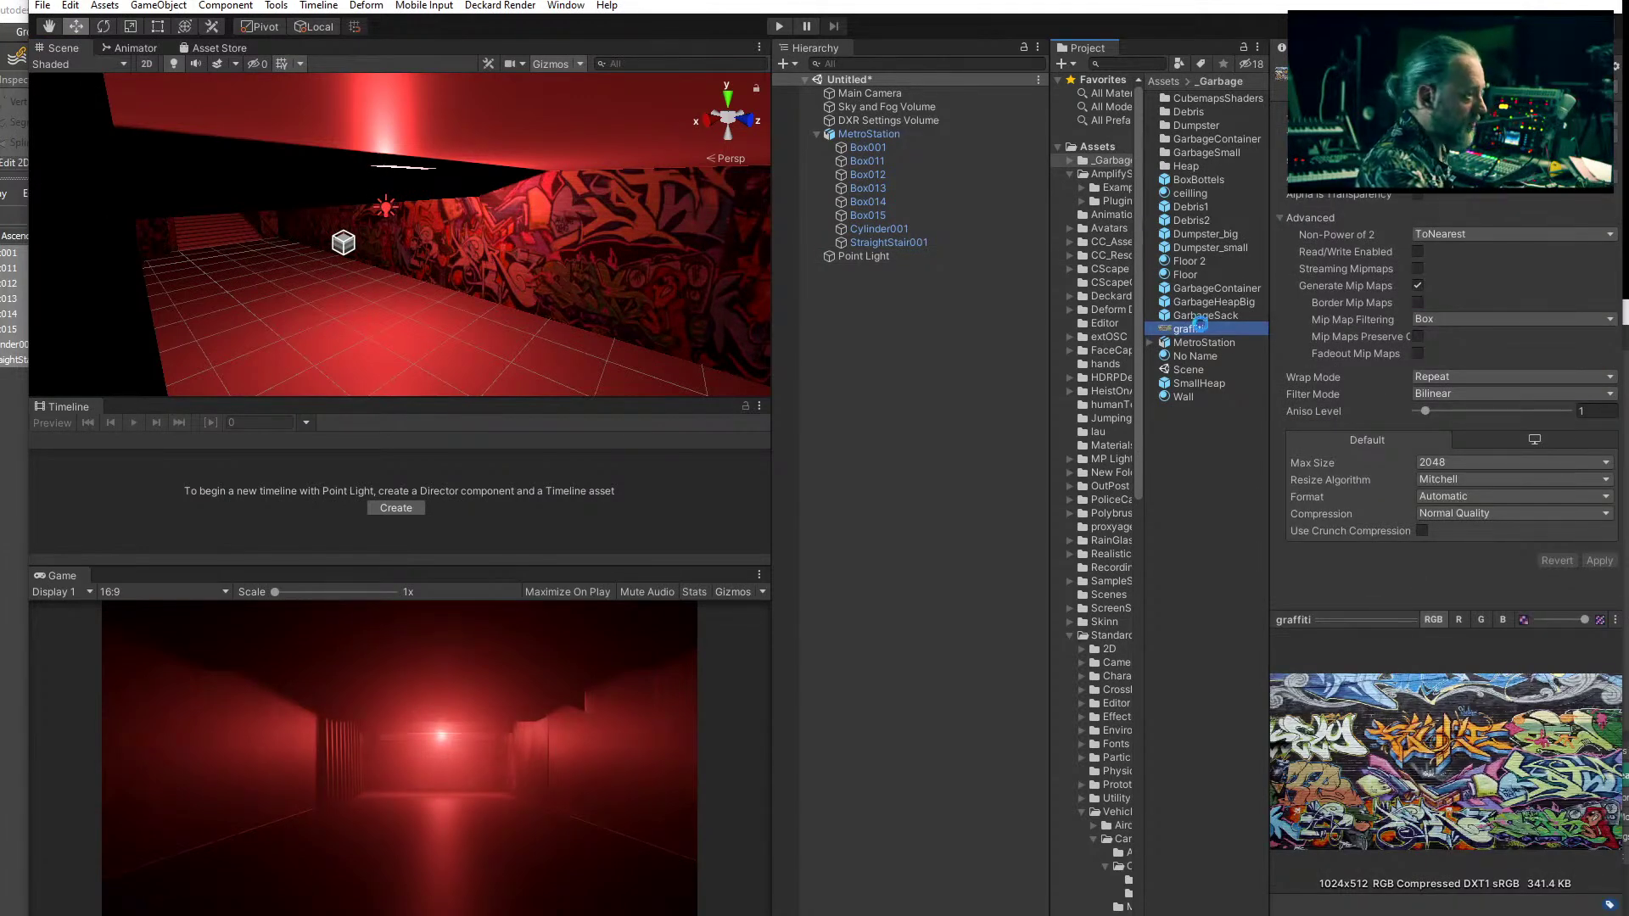
pyautogui.hotkey('ctrl', 'd')
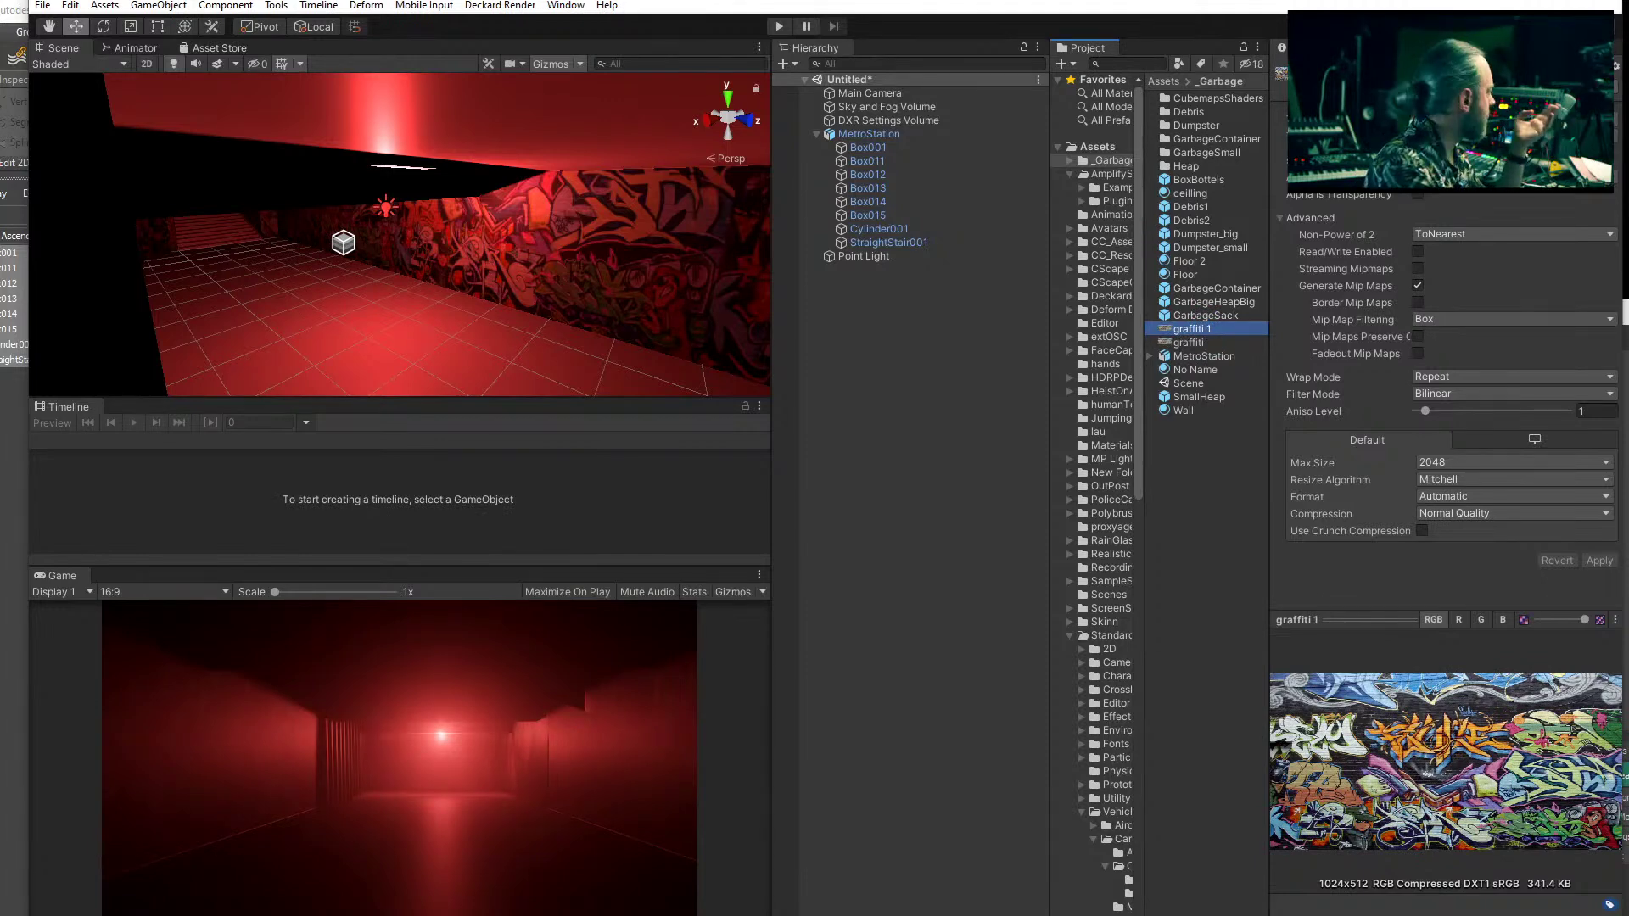
pyautogui.click(1510, 119)
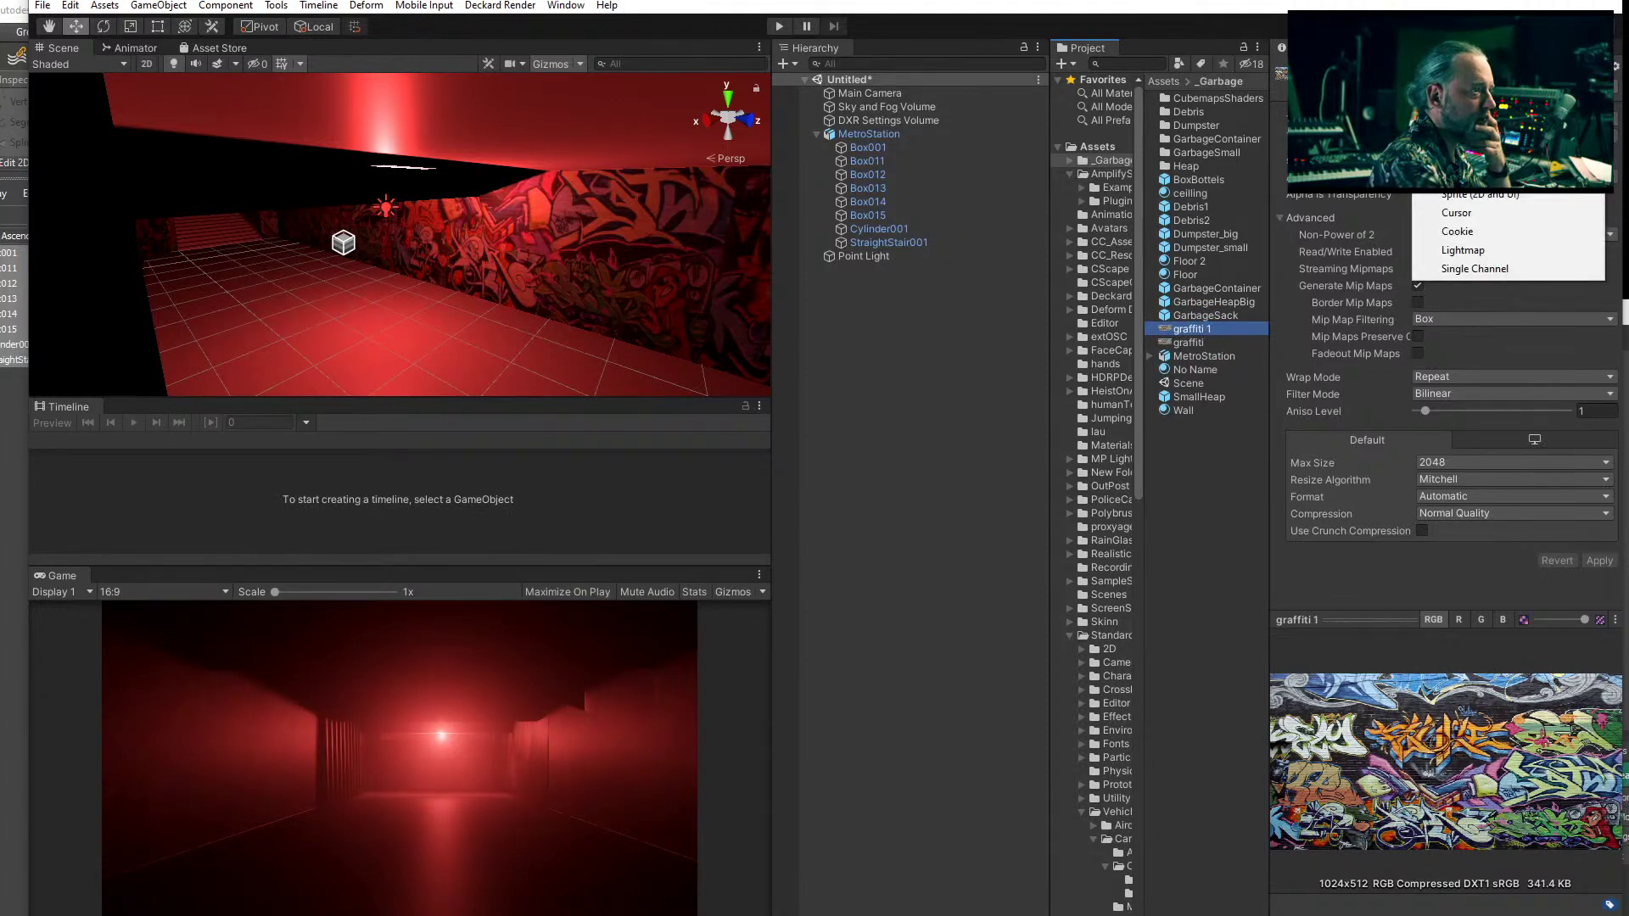
pyautogui.click(1472, 157)
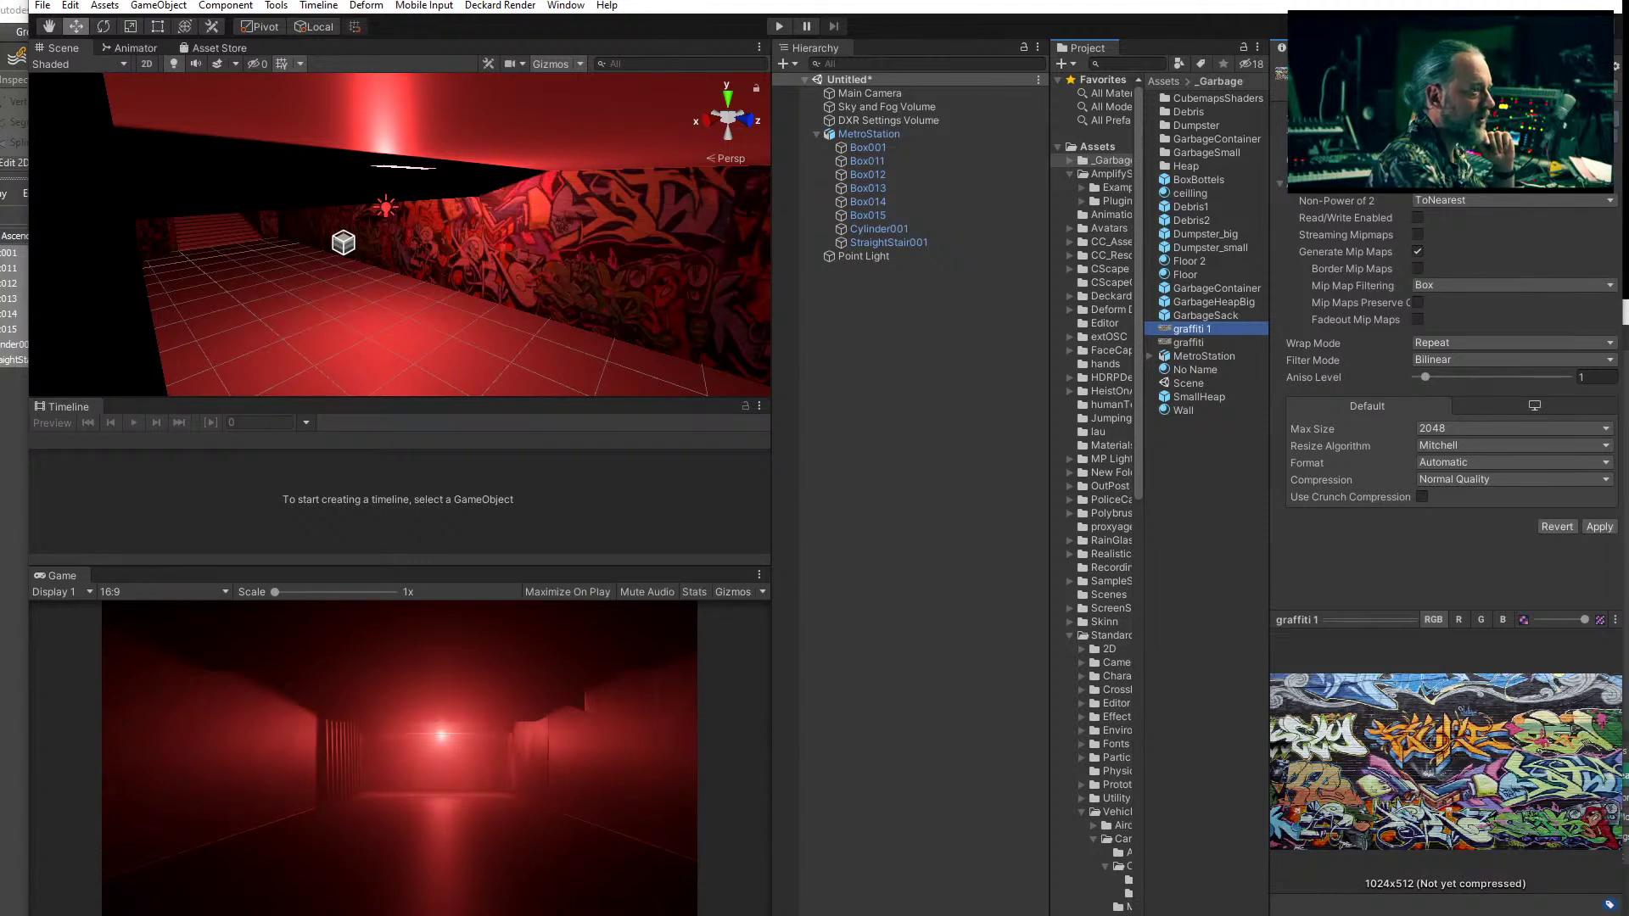
pyautogui.click(1418, 160)
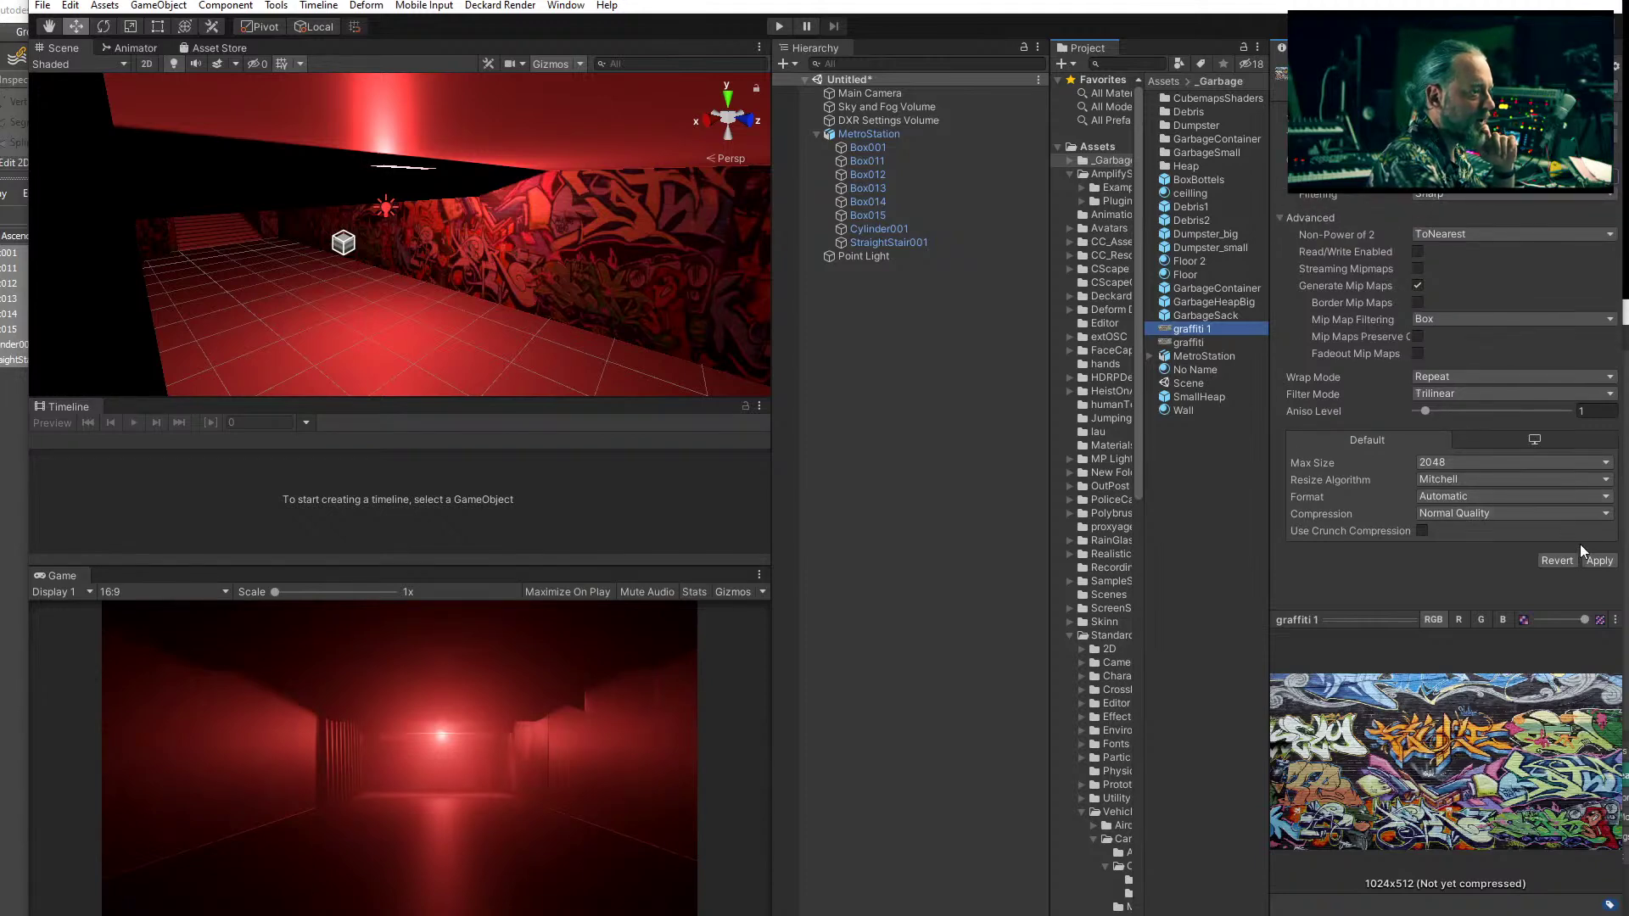
pyautogui.click(1599, 561)
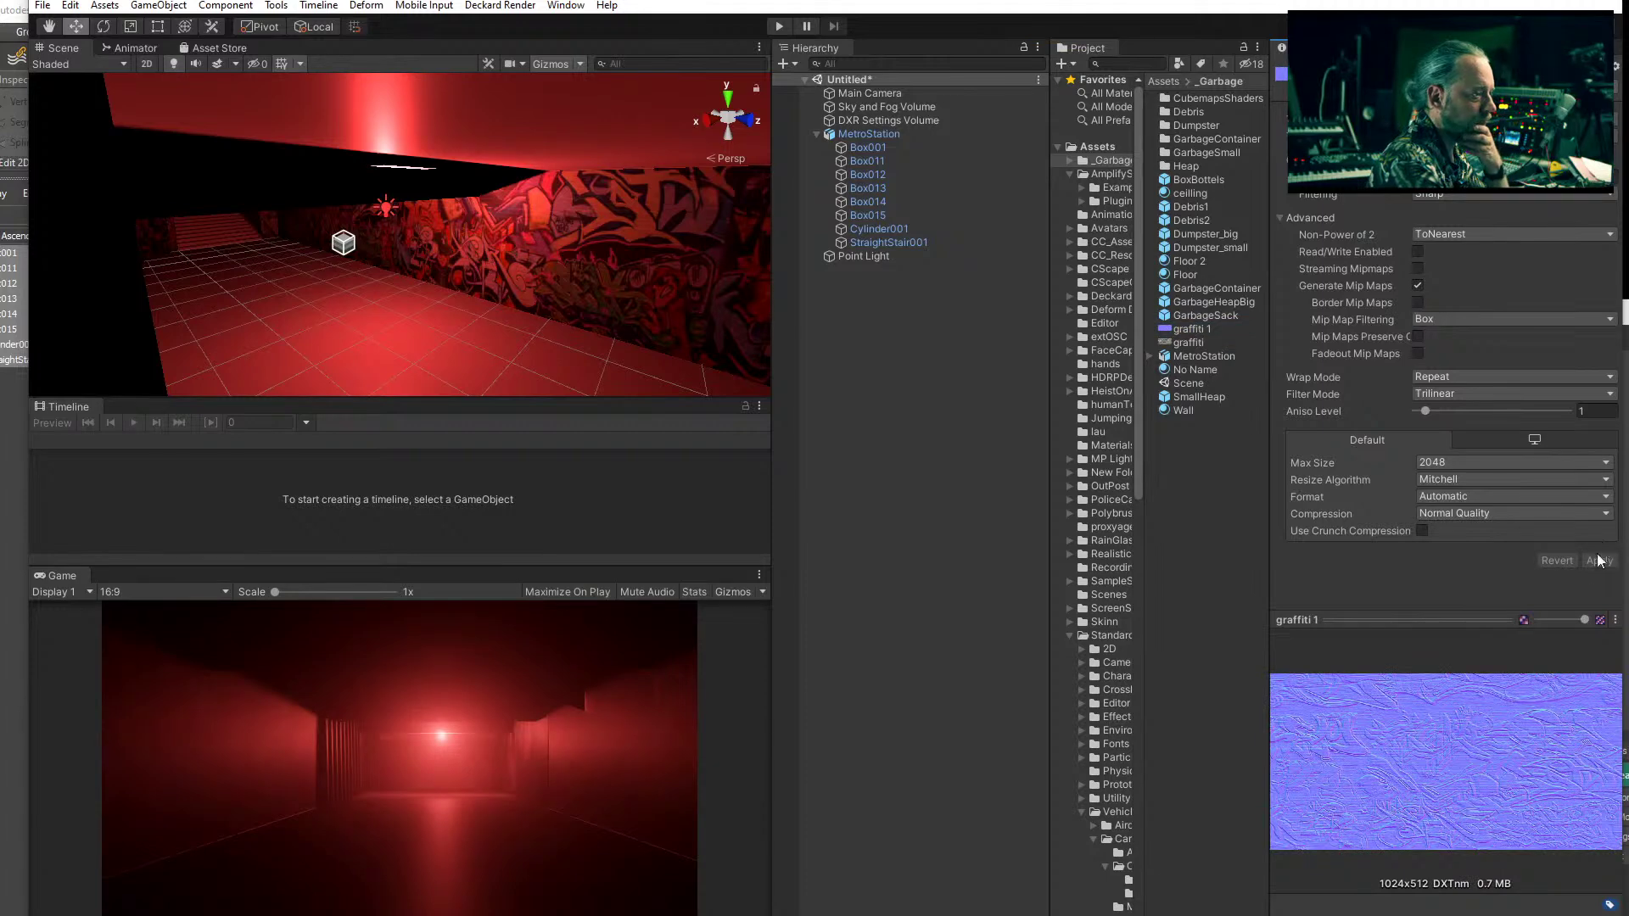
# - Reduce the bumpiness of the graffiti 1 normal map, checking it in an enlarged preview, and apply the import settings
pyautogui.moveTo(1272, 706); pyautogui.dragTo(877, 706)
pyautogui.moveTo(1079, 625); pyautogui.dragTo(1077, 447)
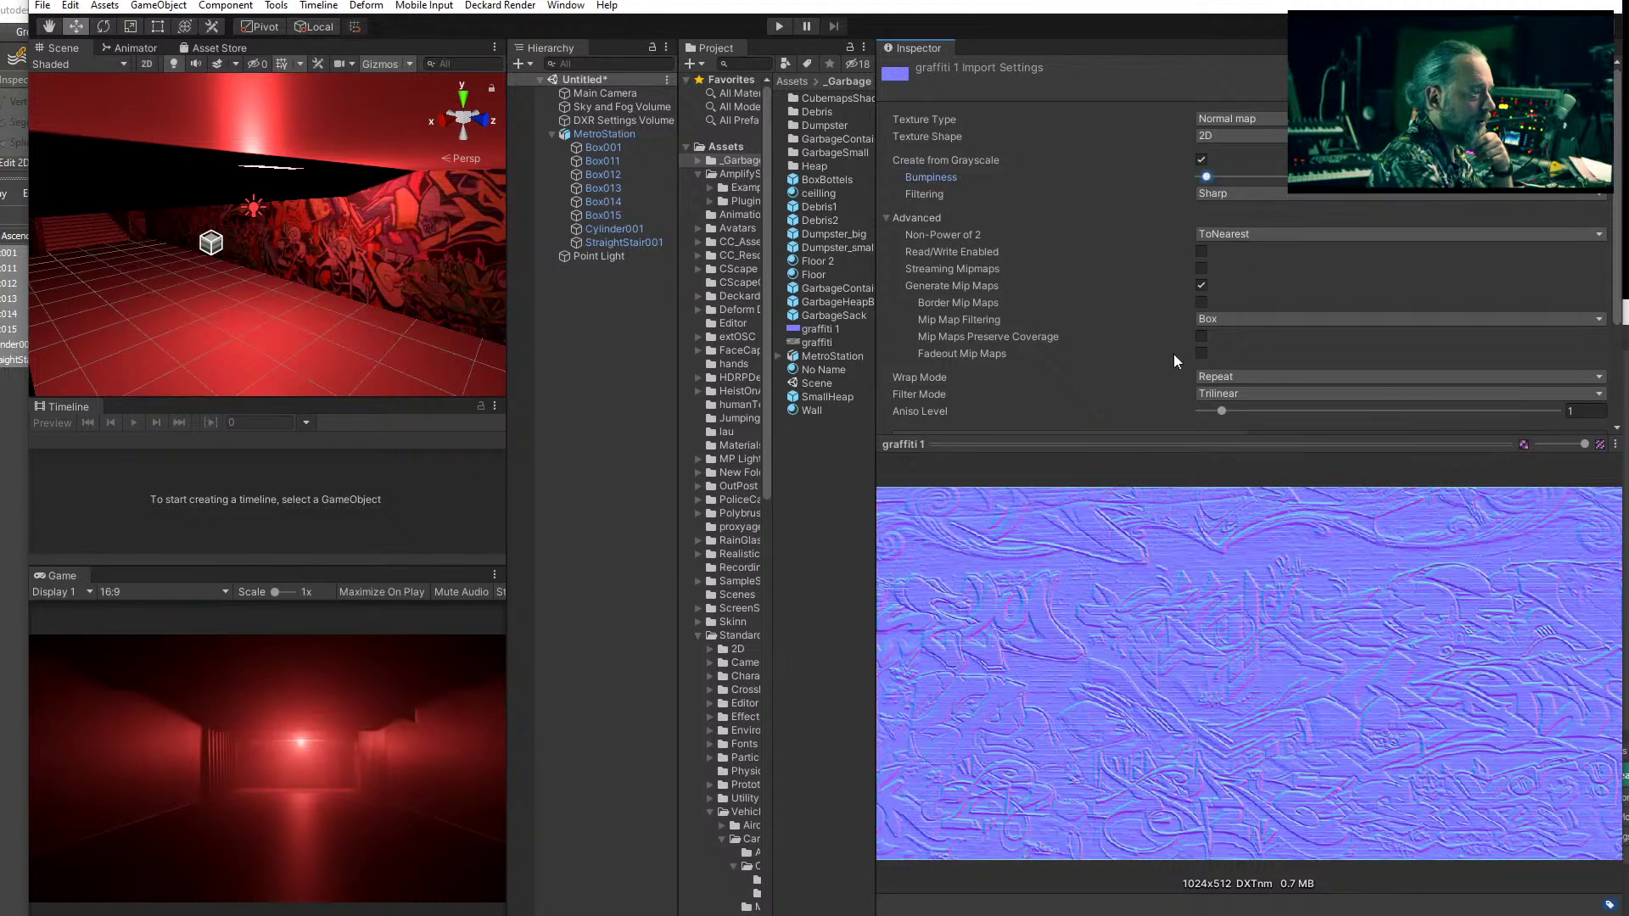
pyautogui.scroll(-3, 1173, 354)
pyautogui.click(1590, 421)
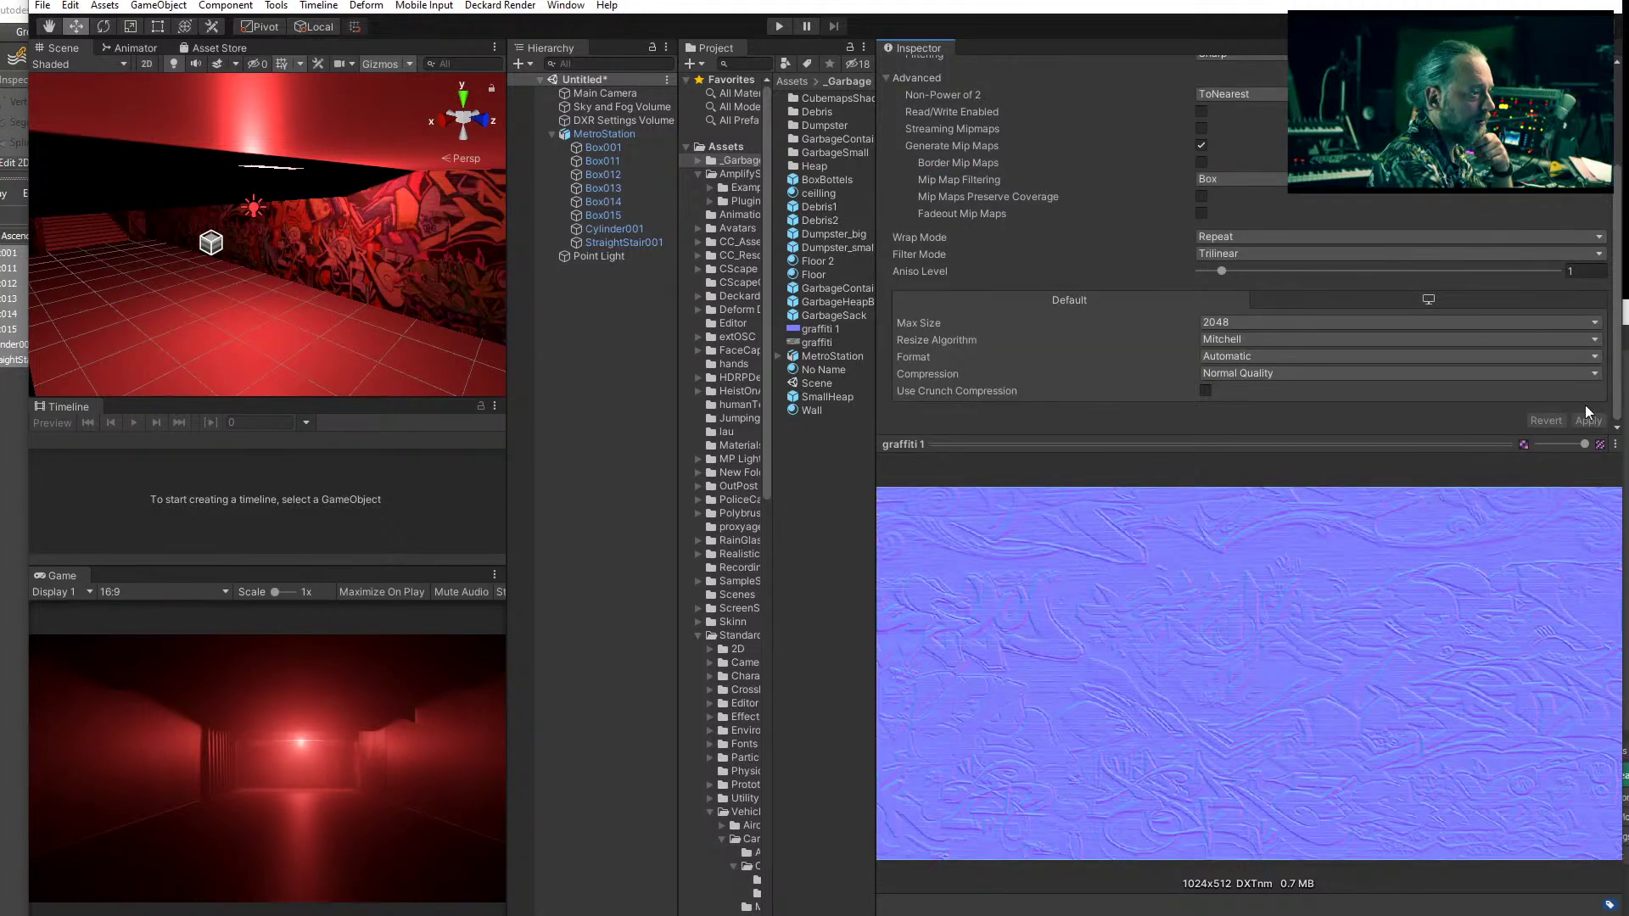
pyautogui.click(1220, 270)
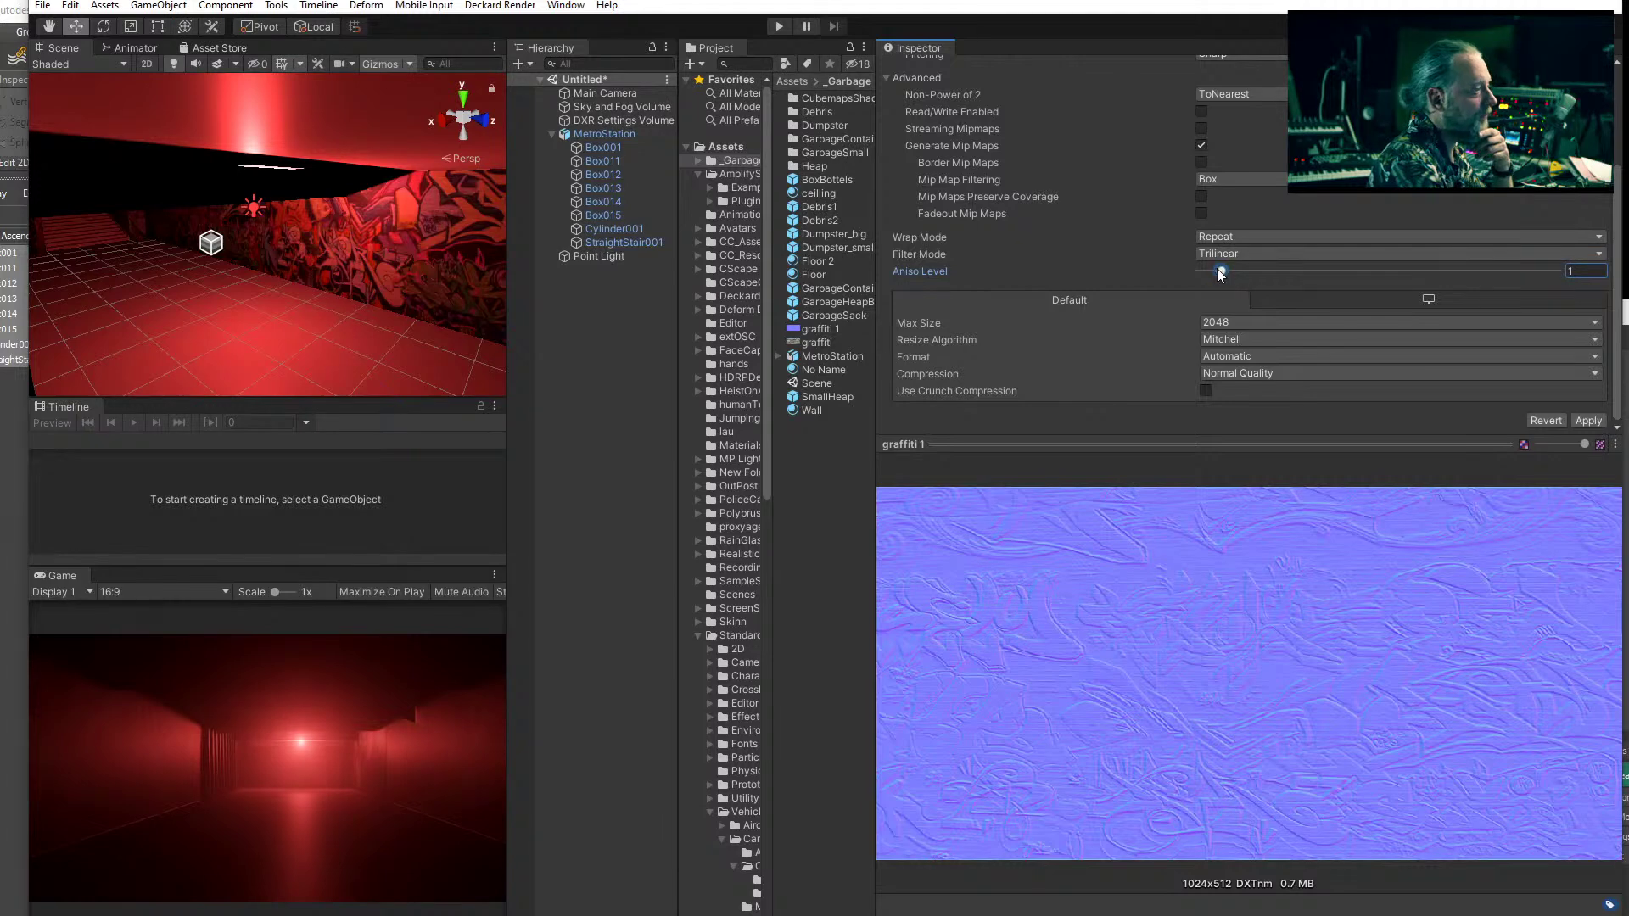
pyautogui.scroll(4, 1214, 268)
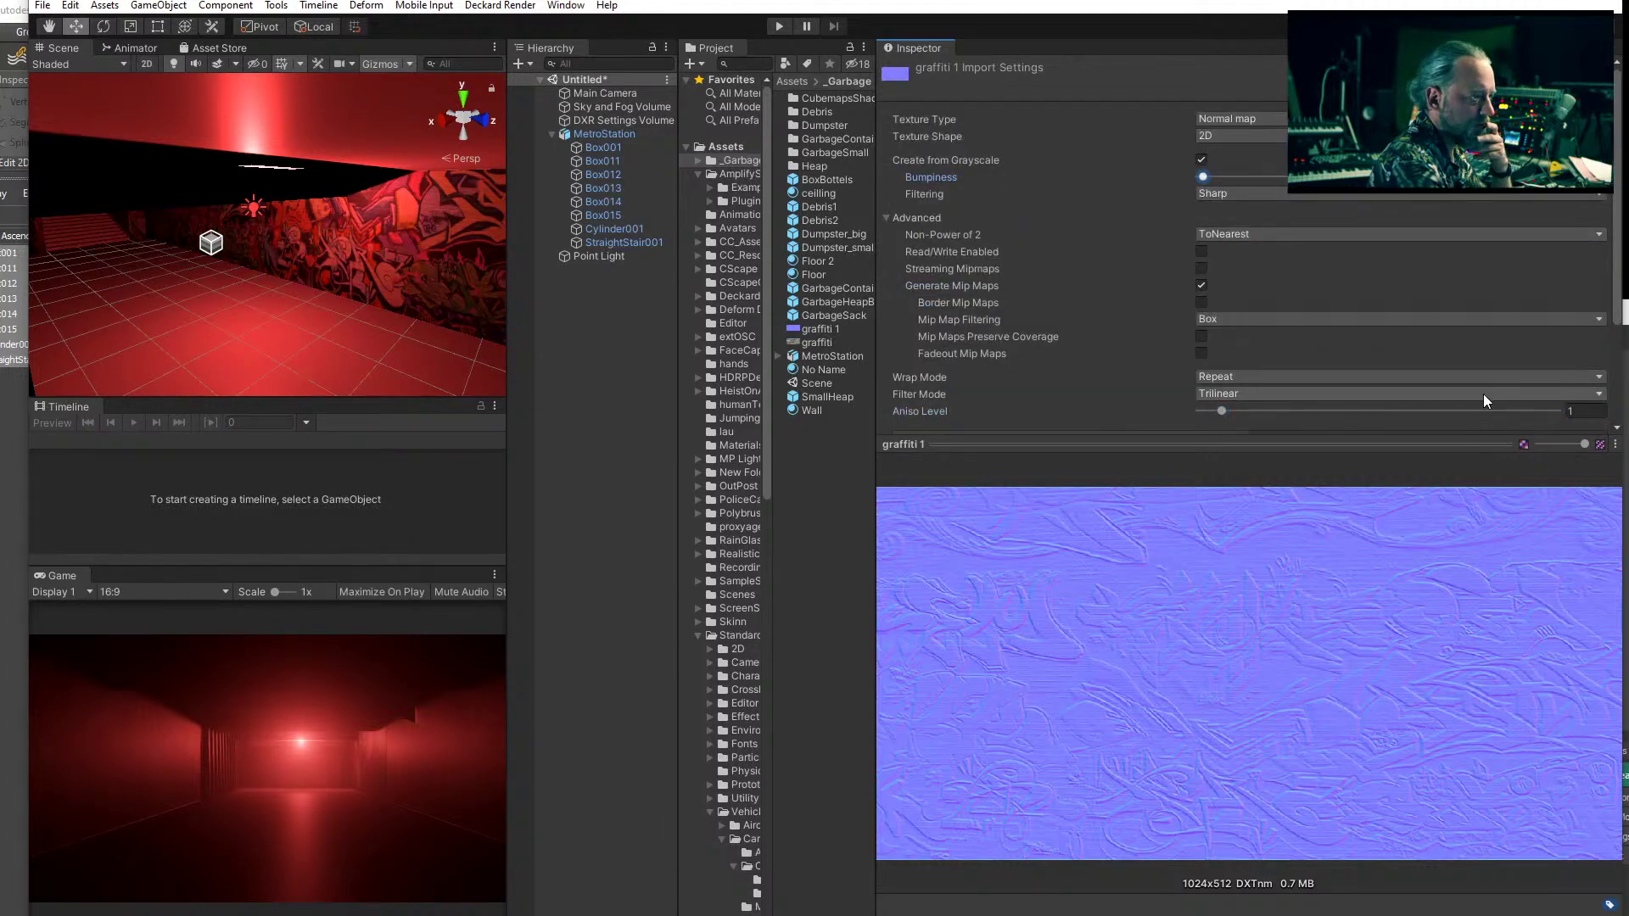
pyautogui.scroll(-4, 1484, 399)
pyautogui.click(1589, 421)
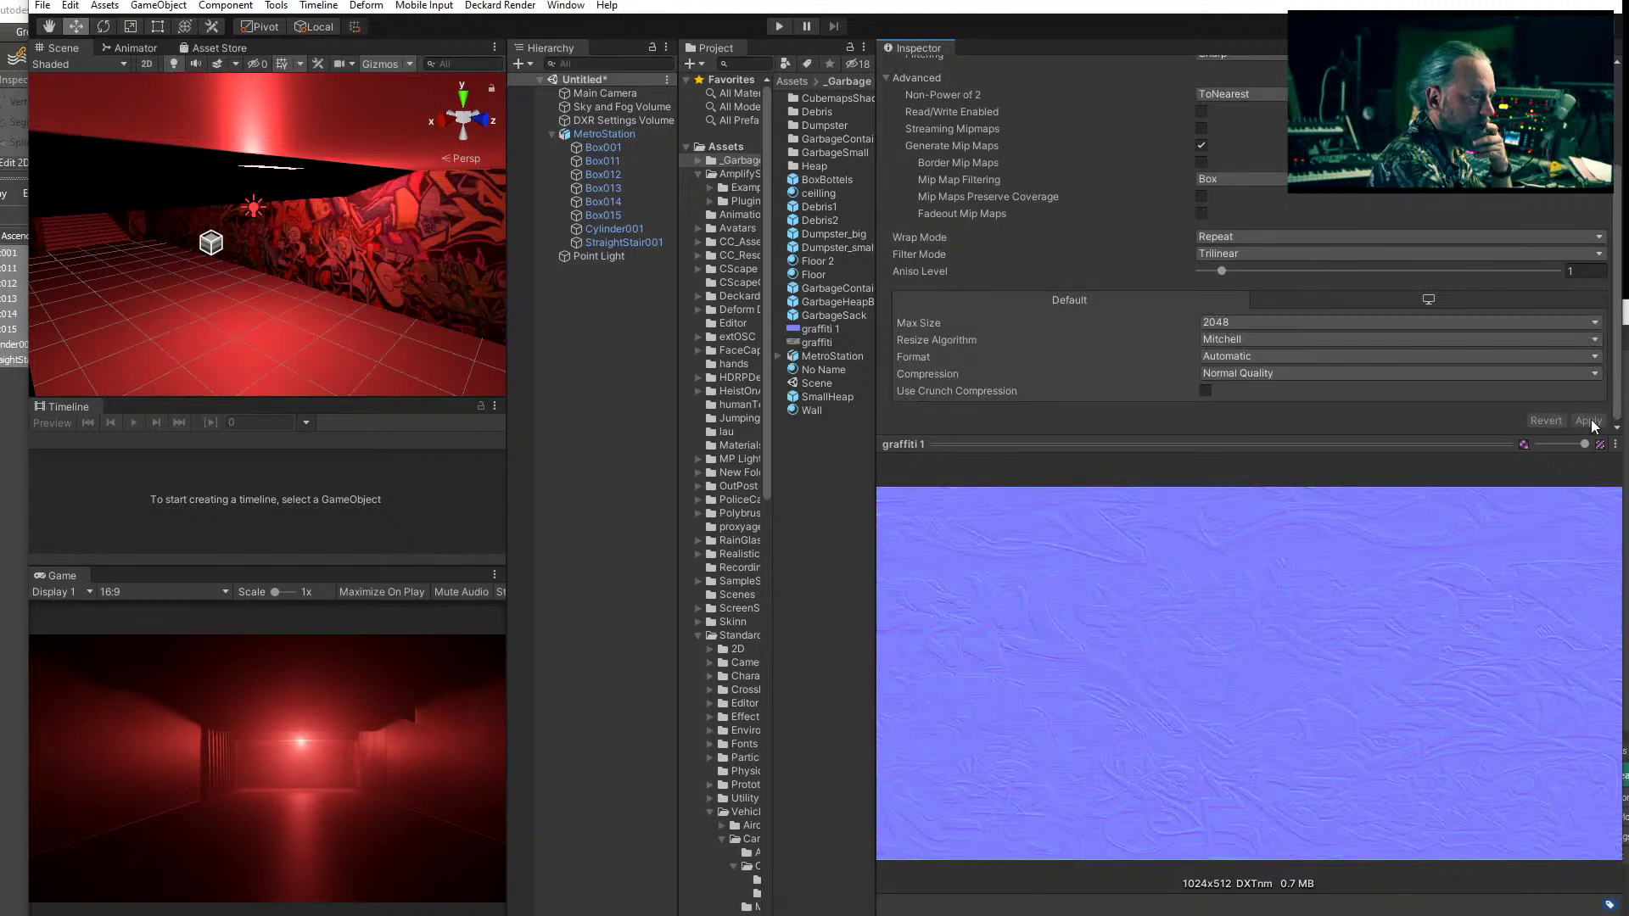
pyautogui.moveTo(679, 421); pyautogui.dragTo(1000, 445)
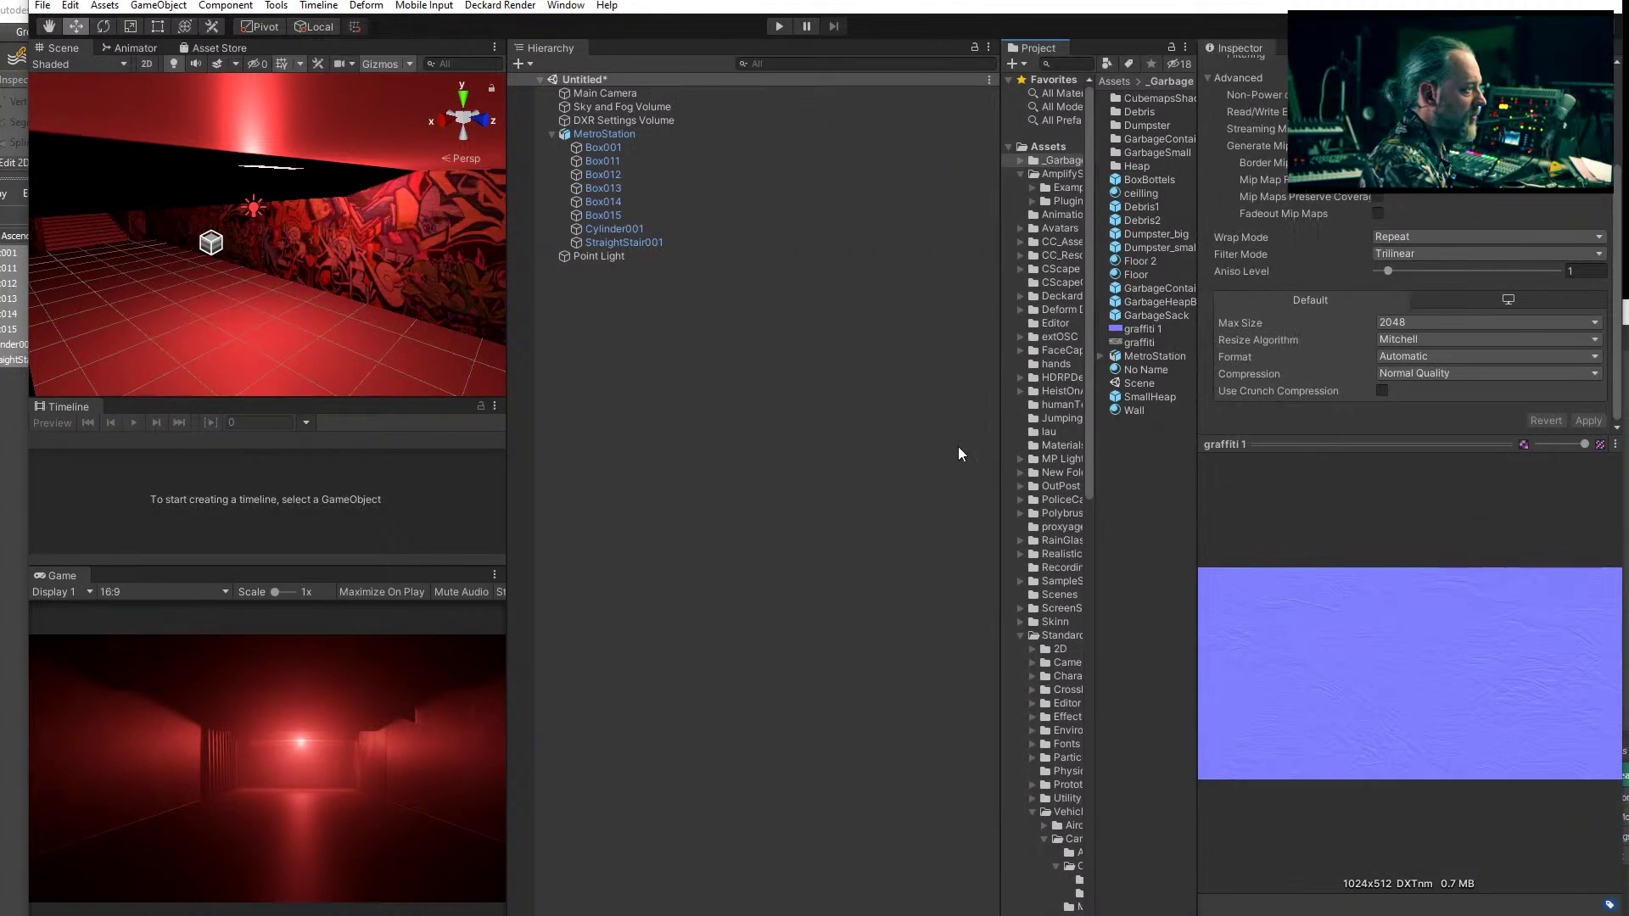
pyautogui.moveTo(512, 429); pyautogui.dragTo(909, 443)
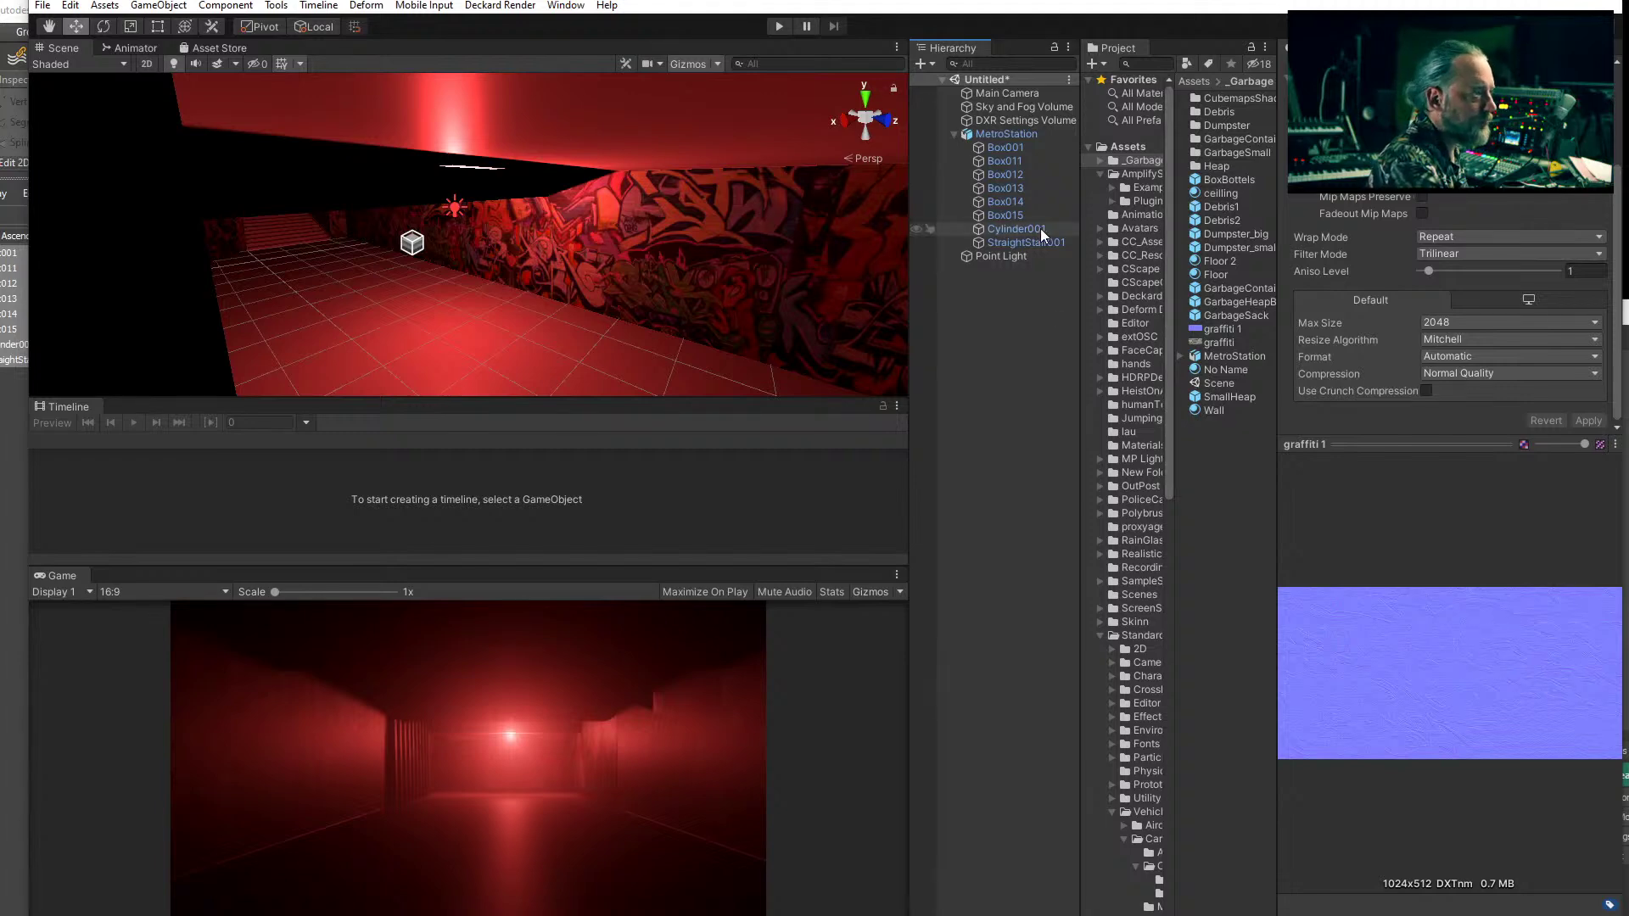
# - Assign graffiti 1 as the Normal Map of the Wall material on Box001 and set its strength to 1.16
pyautogui.click(680, 224)
pyautogui.click(673, 234)
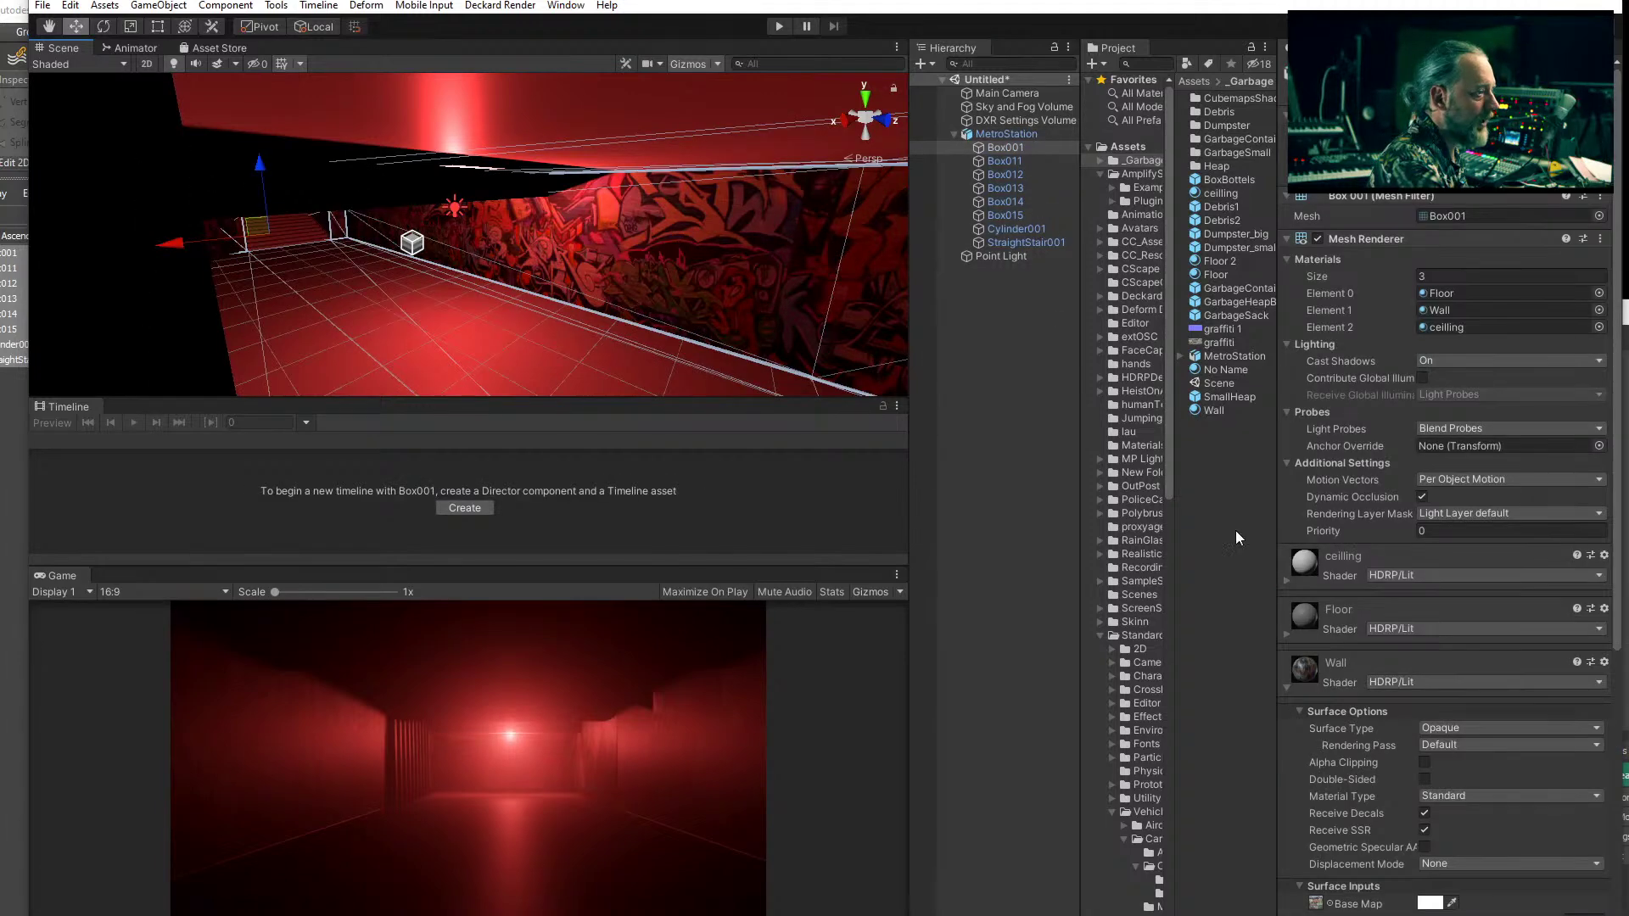
pyautogui.scroll(-5, 1391, 741)
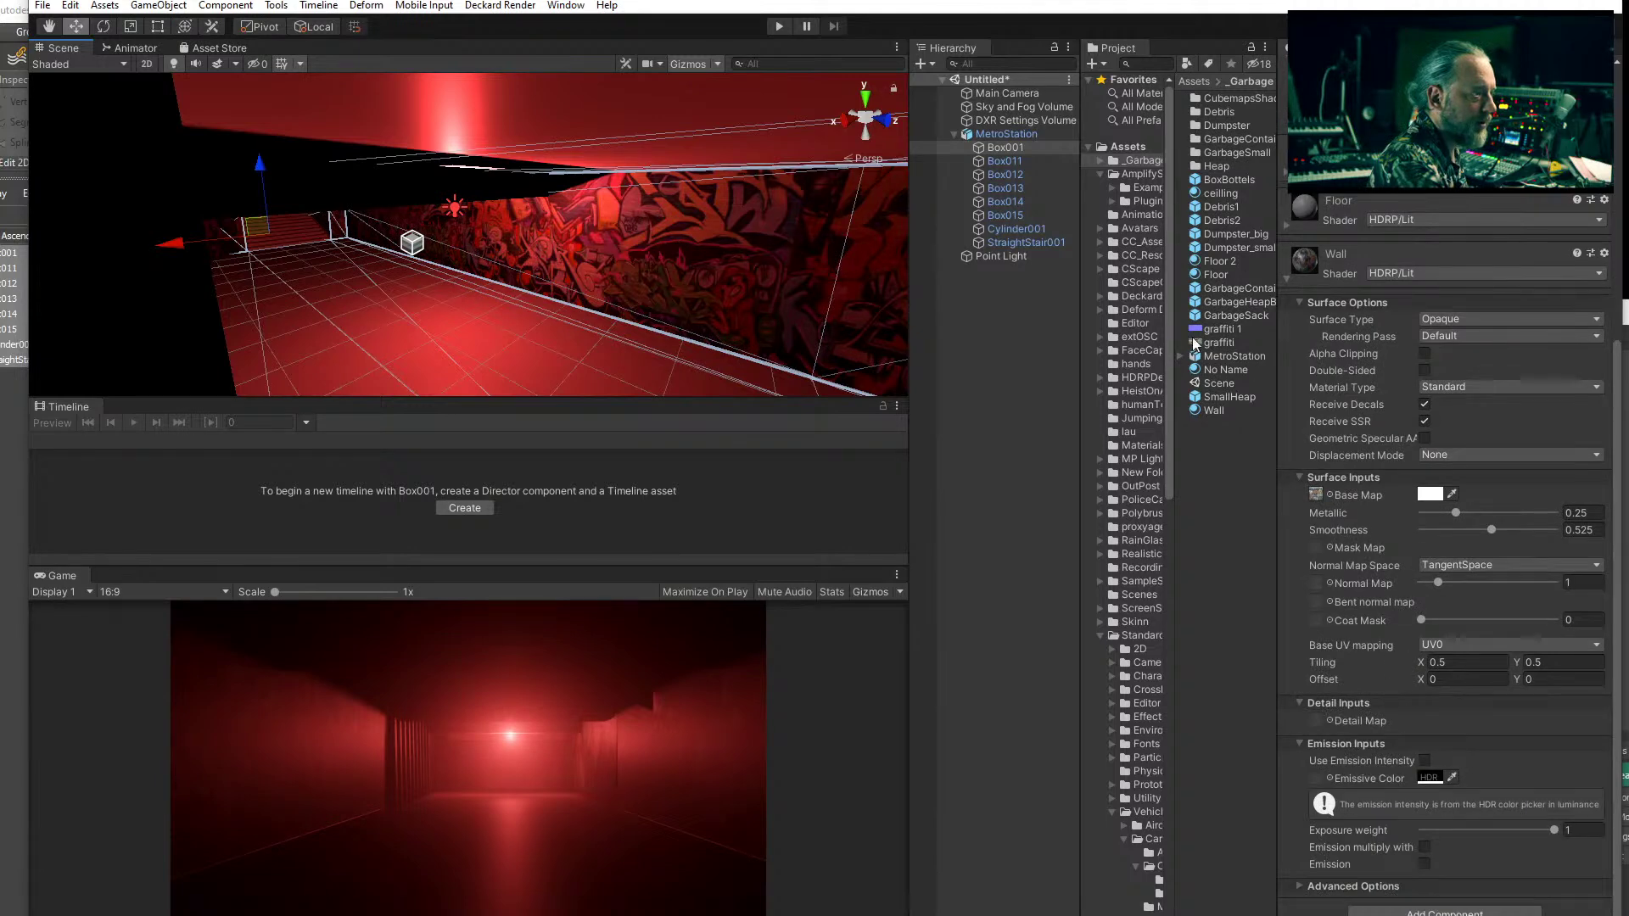
pyautogui.moveTo(1224, 335); pyautogui.dragTo(1317, 582)
pyautogui.moveTo(1439, 582)
pyautogui.mouseDown()
pyautogui.moveTo(1472, 587)
pyautogui.moveTo(1424, 589)
pyautogui.moveTo(1438, 591)
pyautogui.mouseUp()
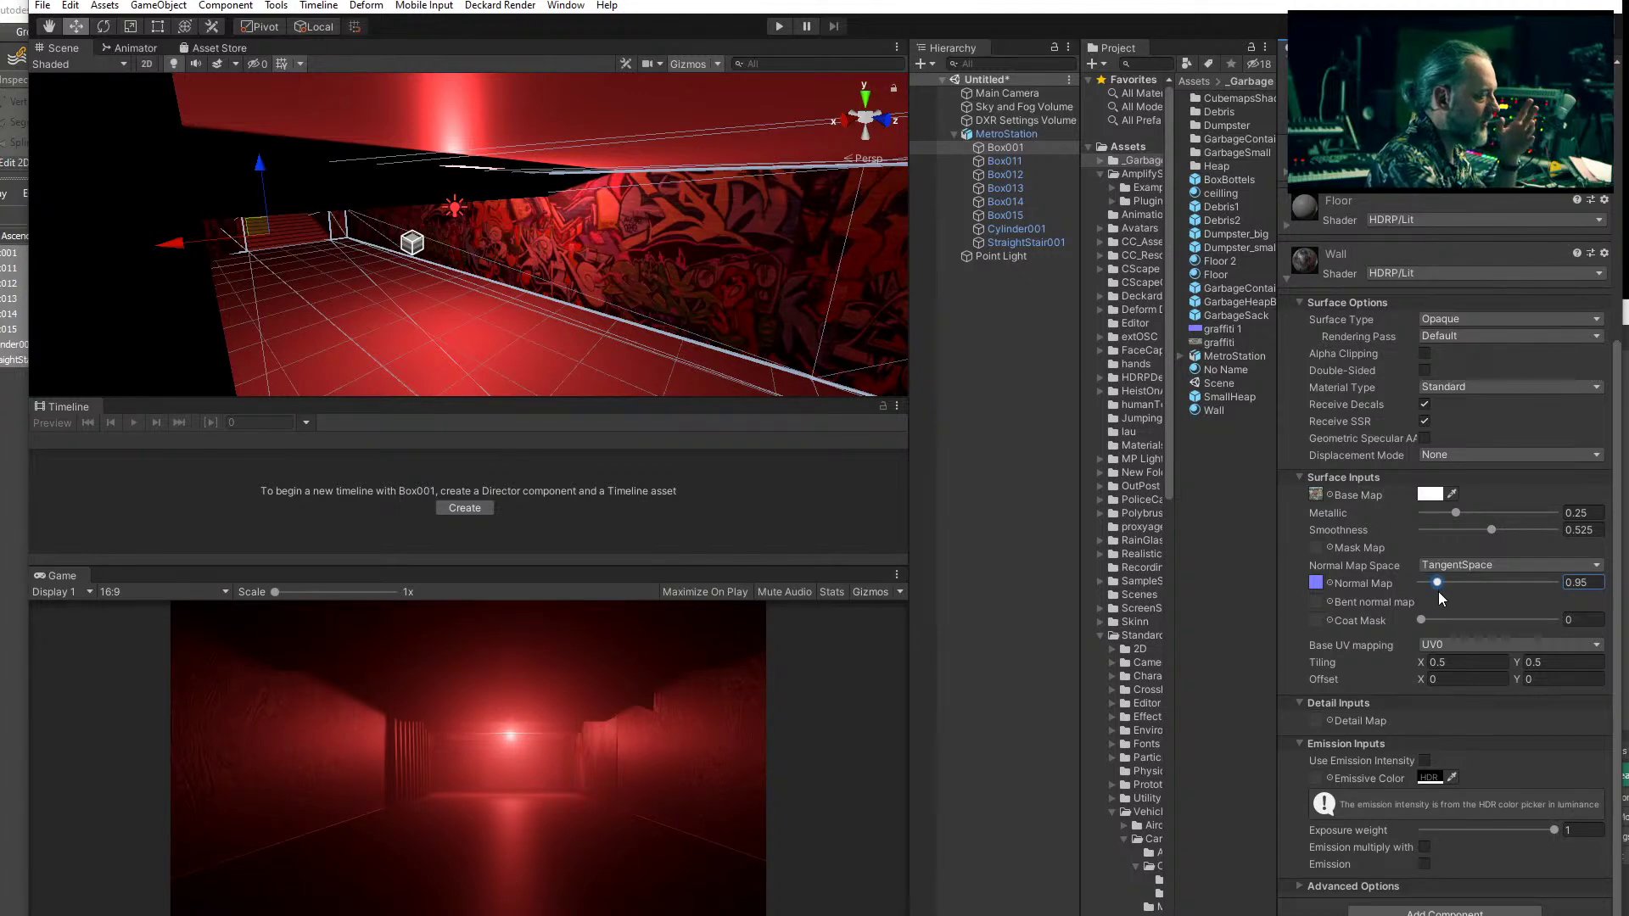
pyautogui.moveTo(1439, 592); pyautogui.dragTo(1440, 586)
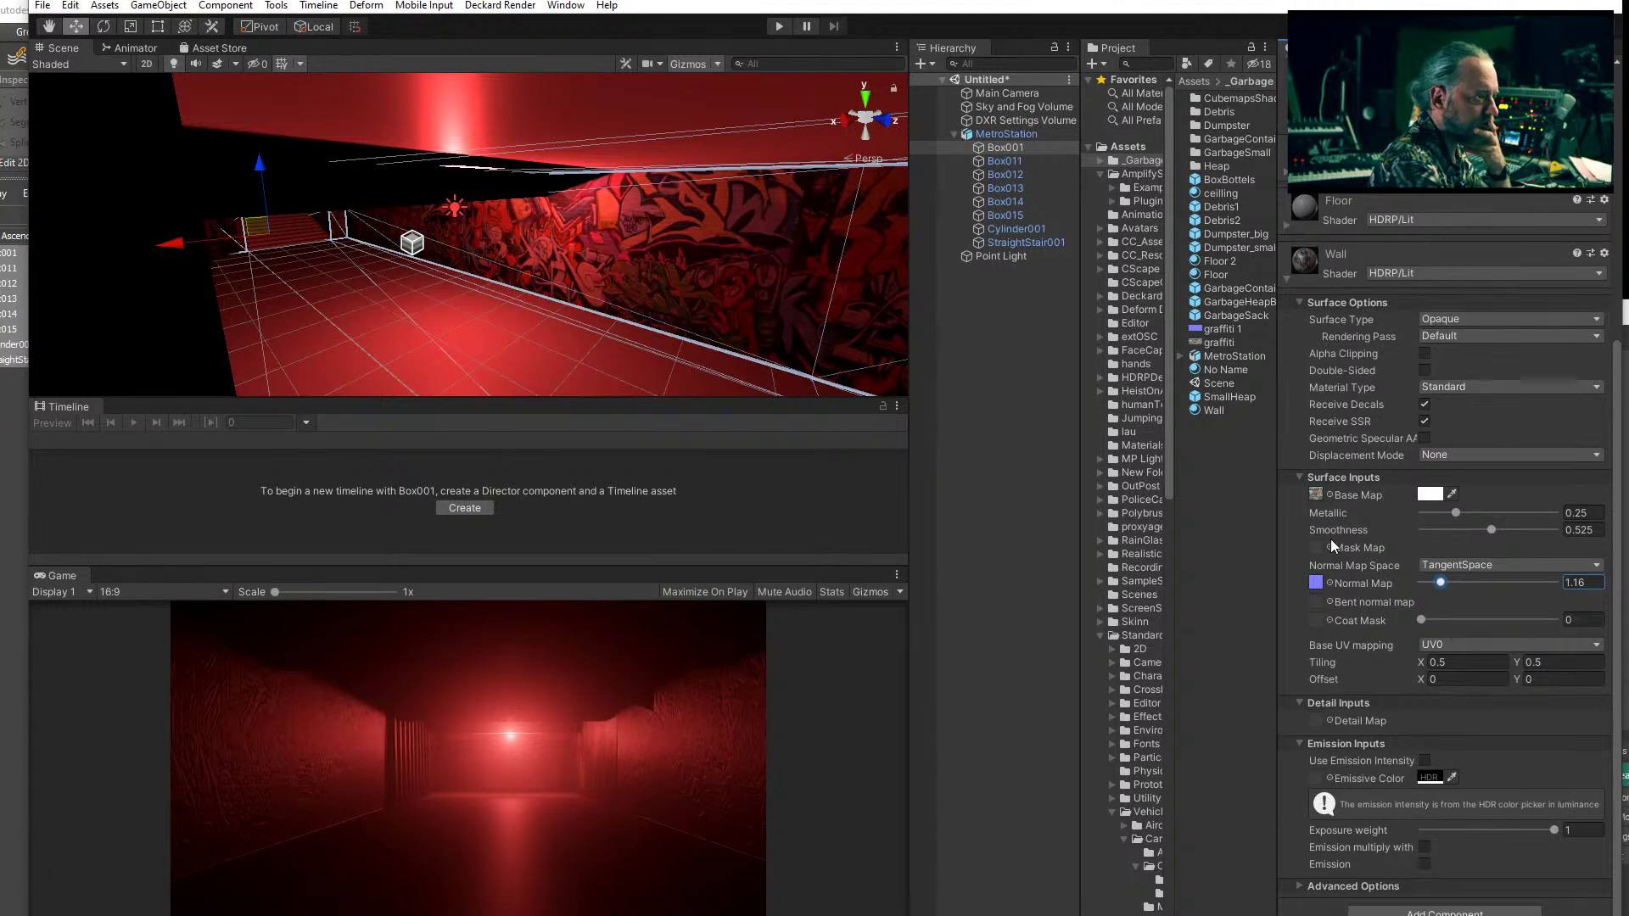
# - Set the original graffiti texture's alpha source to From Gray Scale and apply the import settings
pyautogui.click(1318, 492)
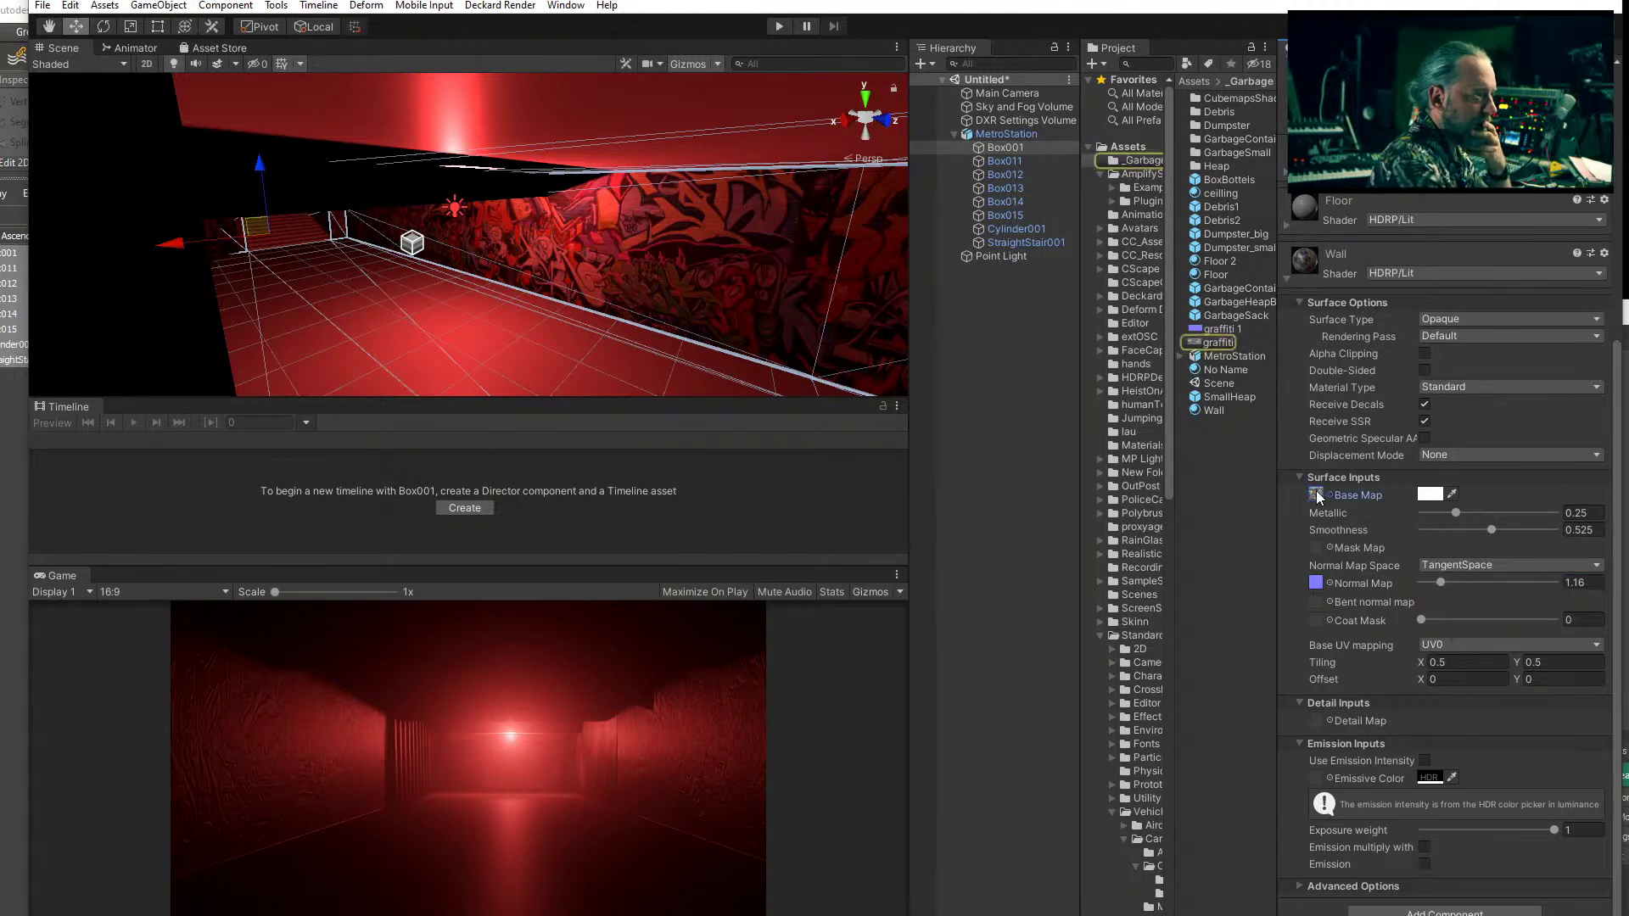
pyautogui.click(1215, 343)
pyautogui.scroll(3, 1356, 248)
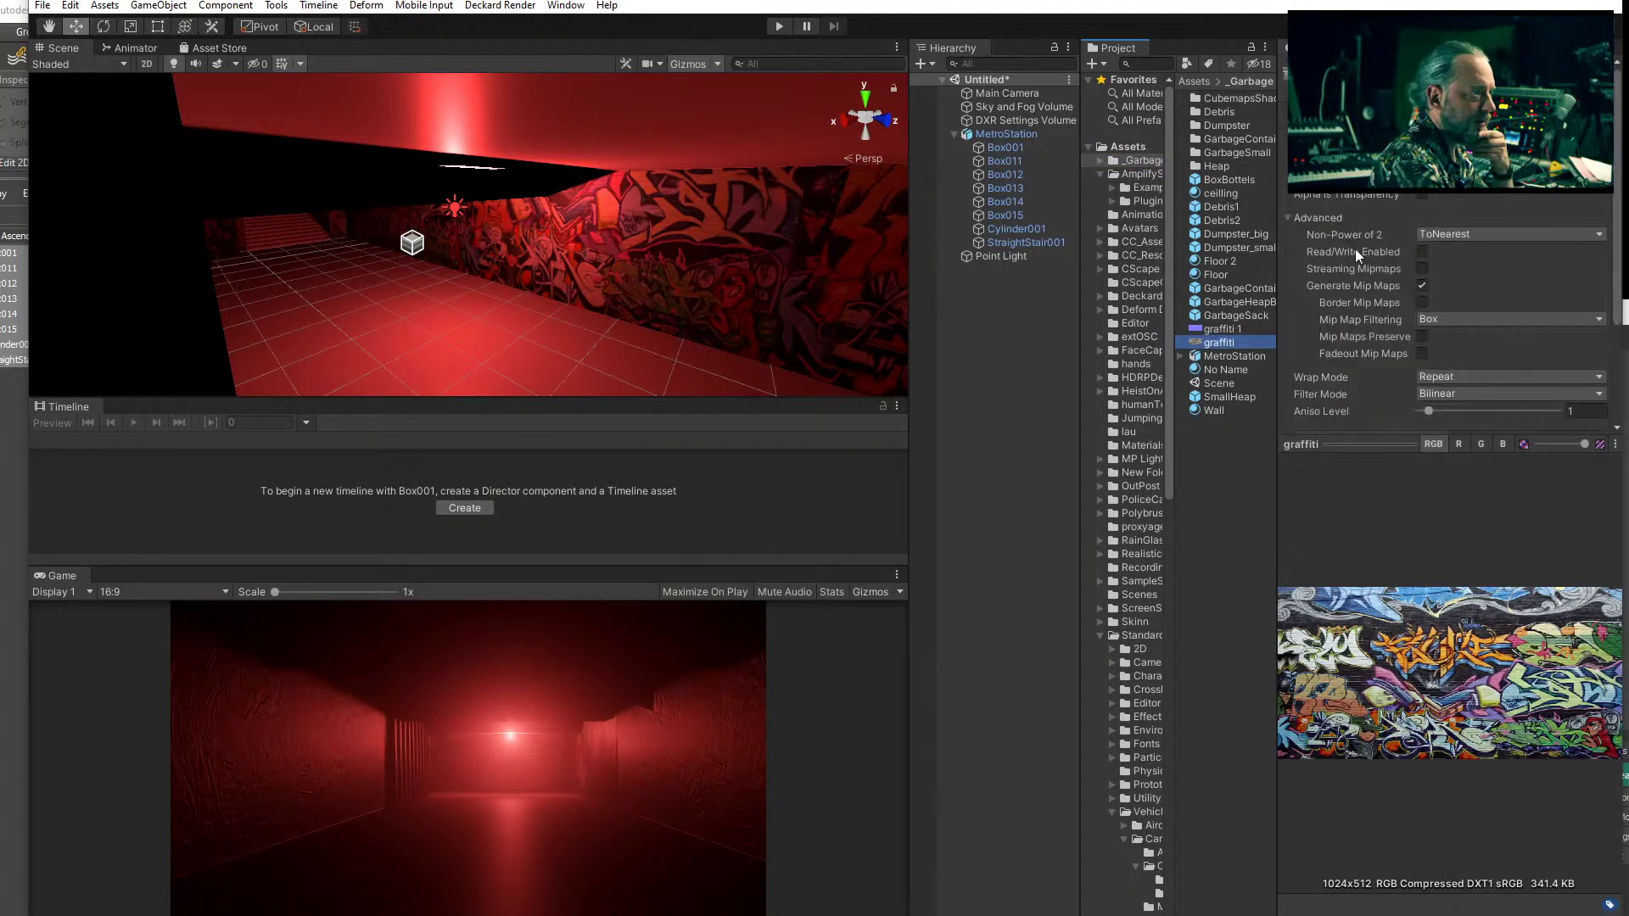
pyautogui.click(1424, 190)
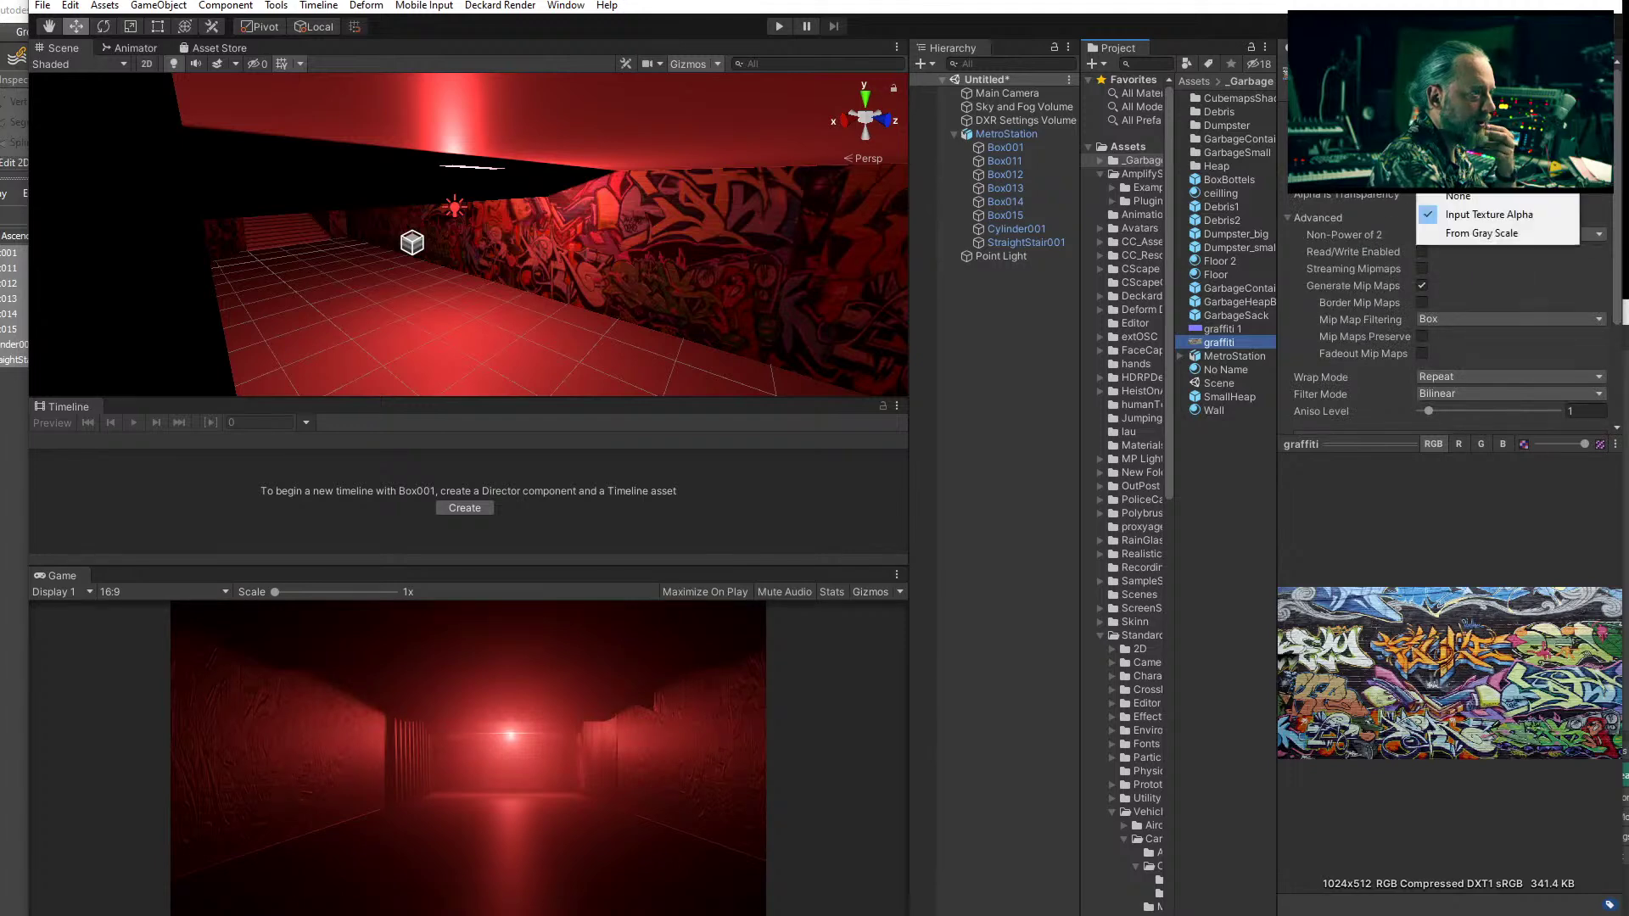
pyautogui.click(1466, 234)
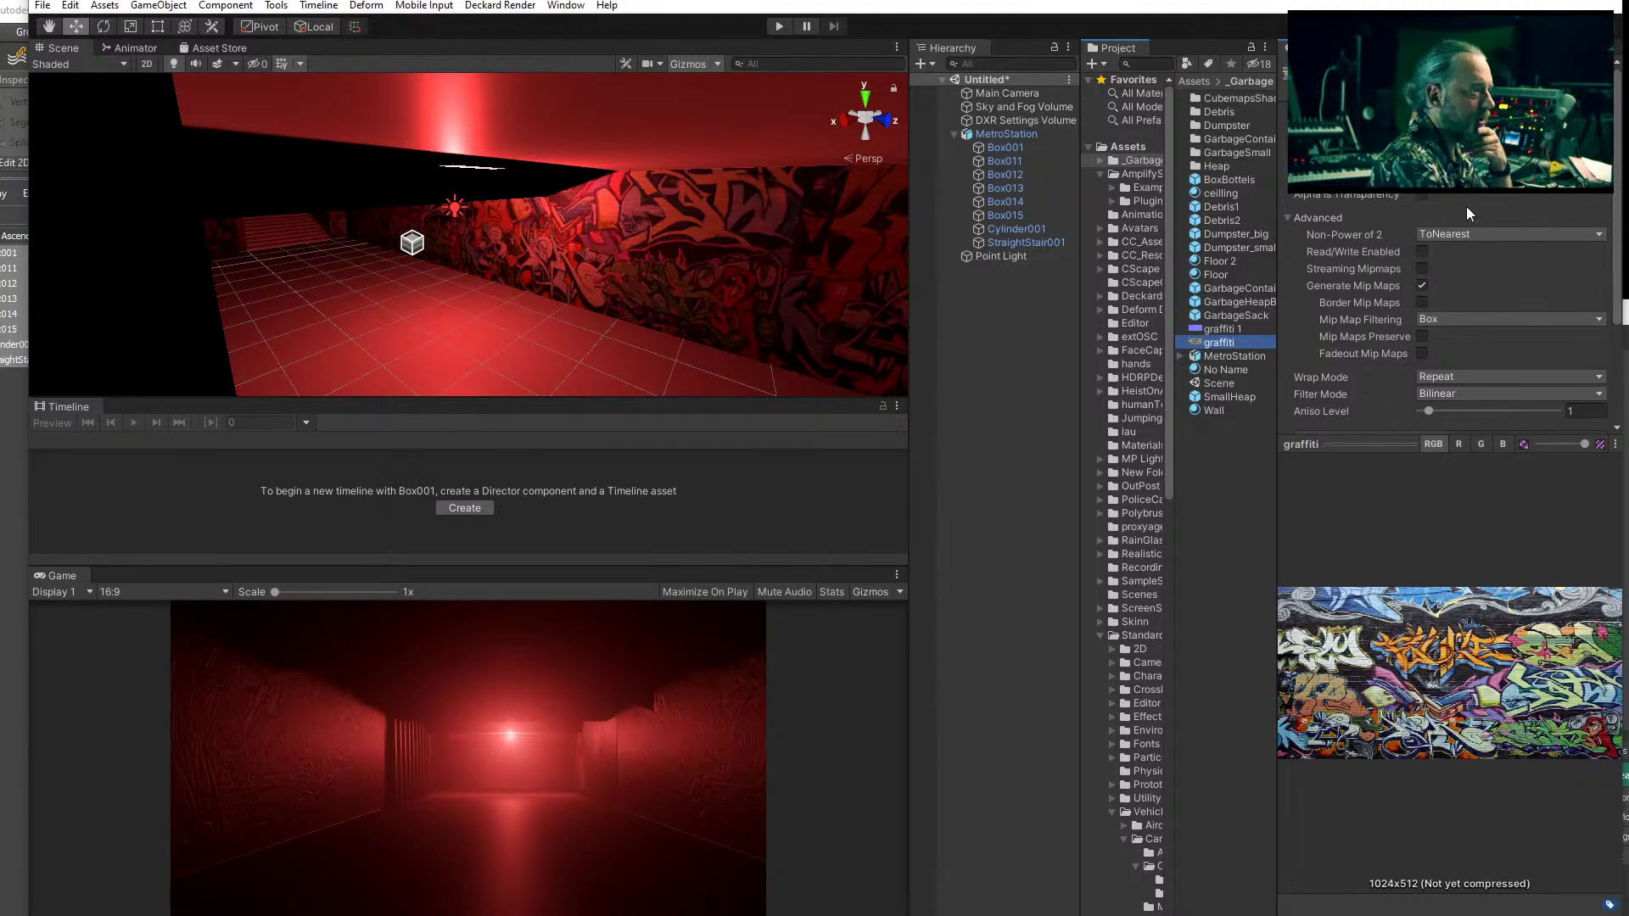
pyautogui.scroll(-3, 1466, 206)
pyautogui.click(1589, 419)
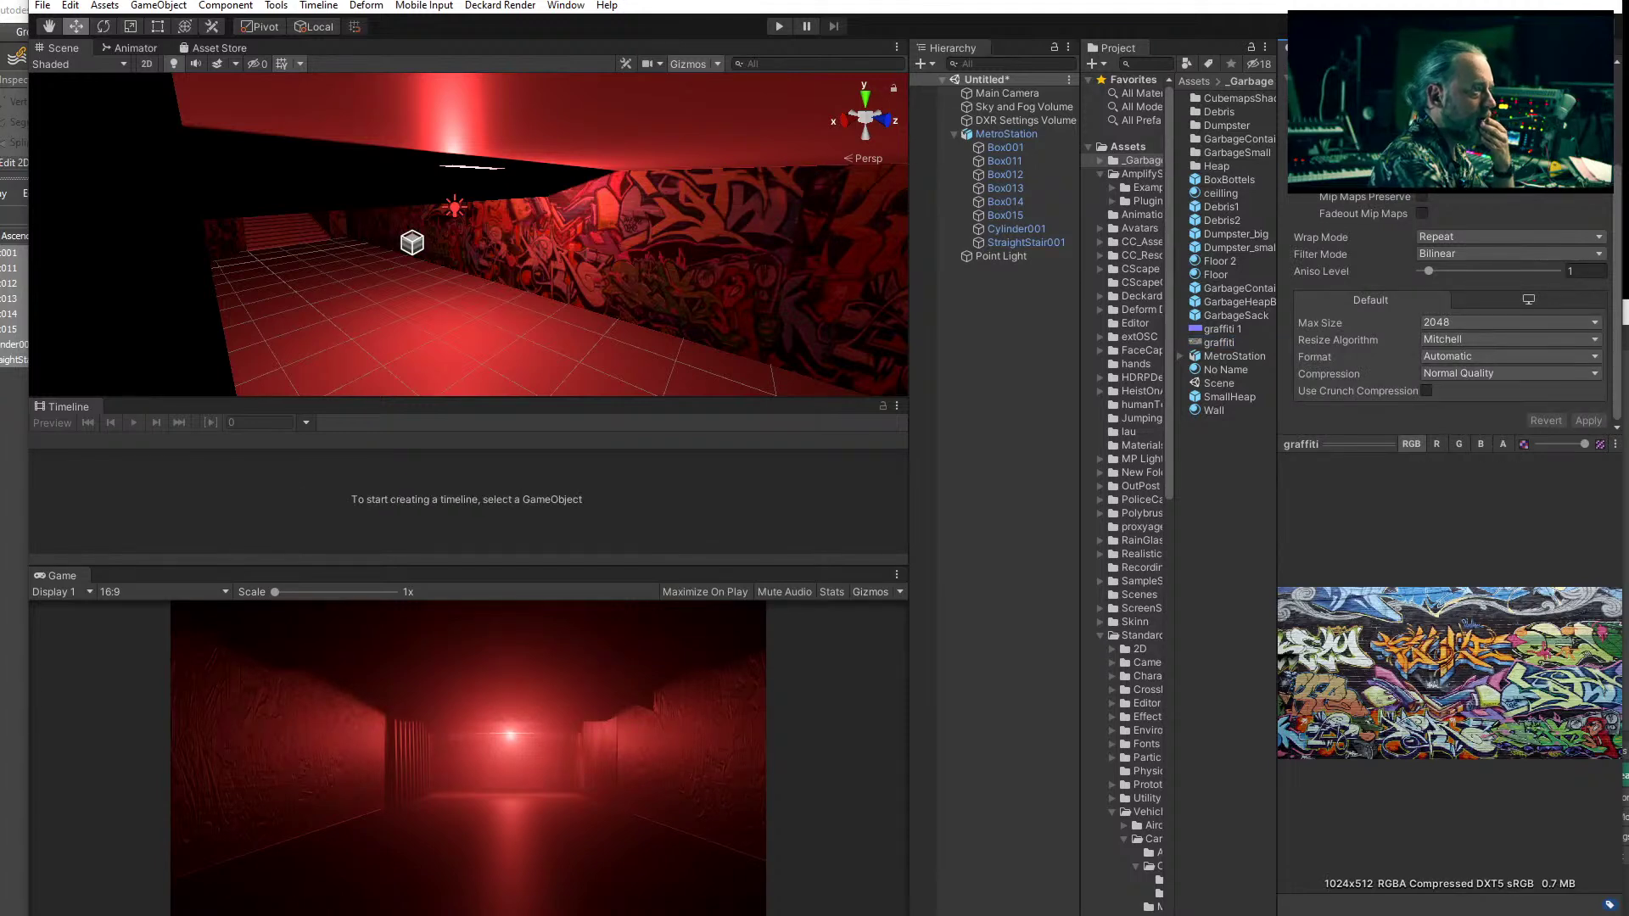
# - Enable Alpha Is Transparency on the graffiti texture and apply the change
pyautogui.scroll(3, 1423, 200)
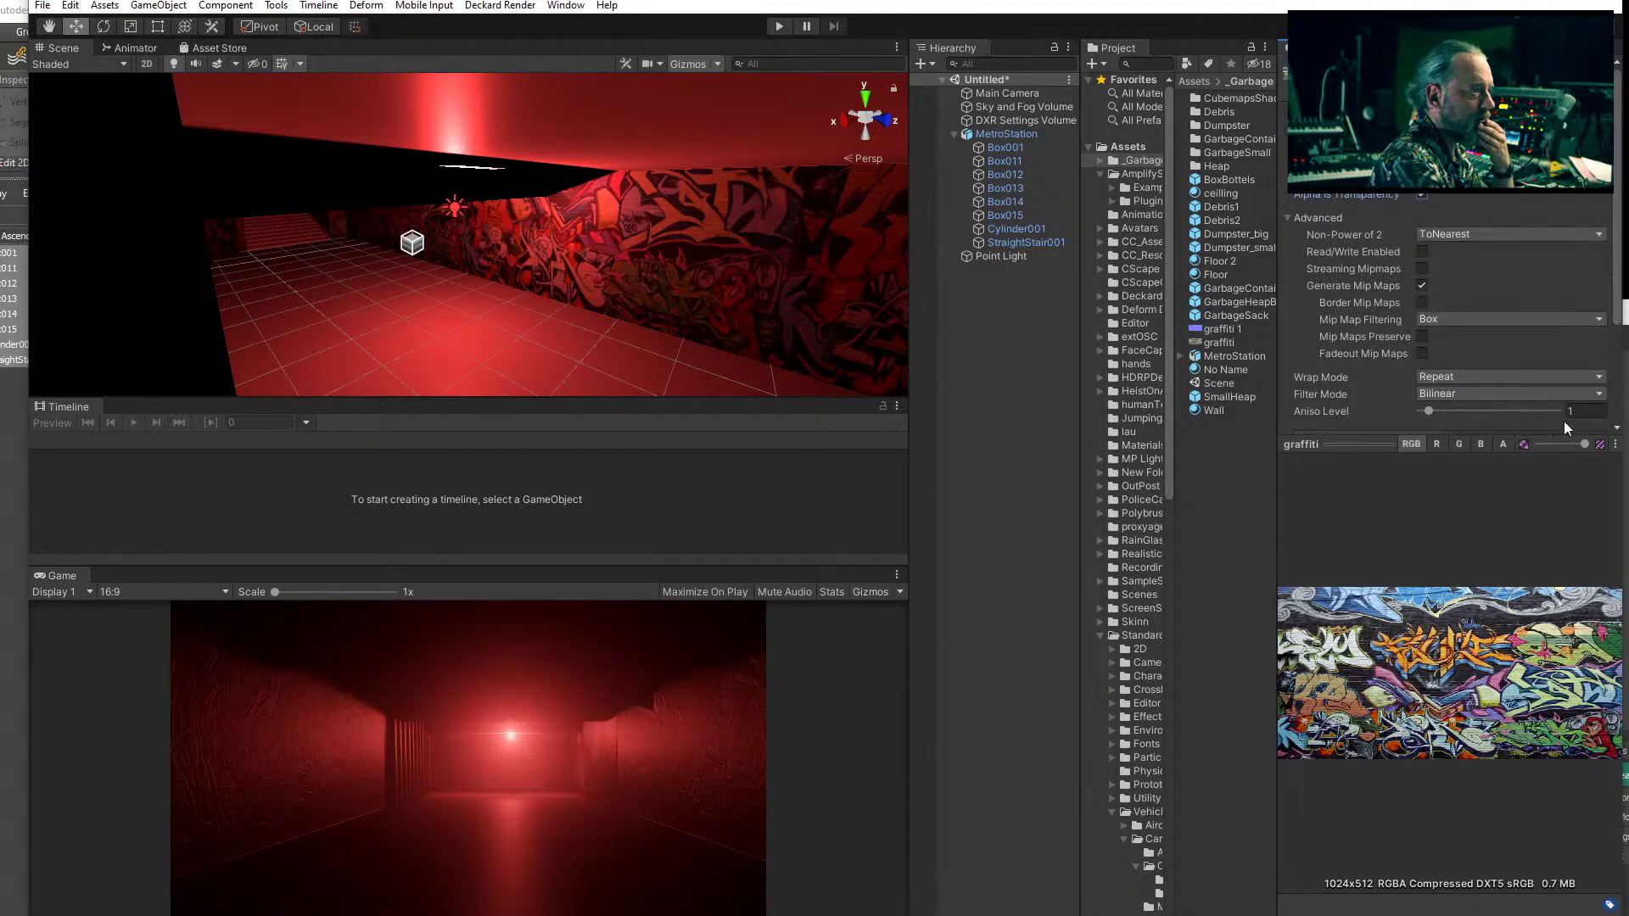
pyautogui.click(1422, 336)
pyautogui.scroll(-3, 1422, 336)
pyautogui.click(1590, 421)
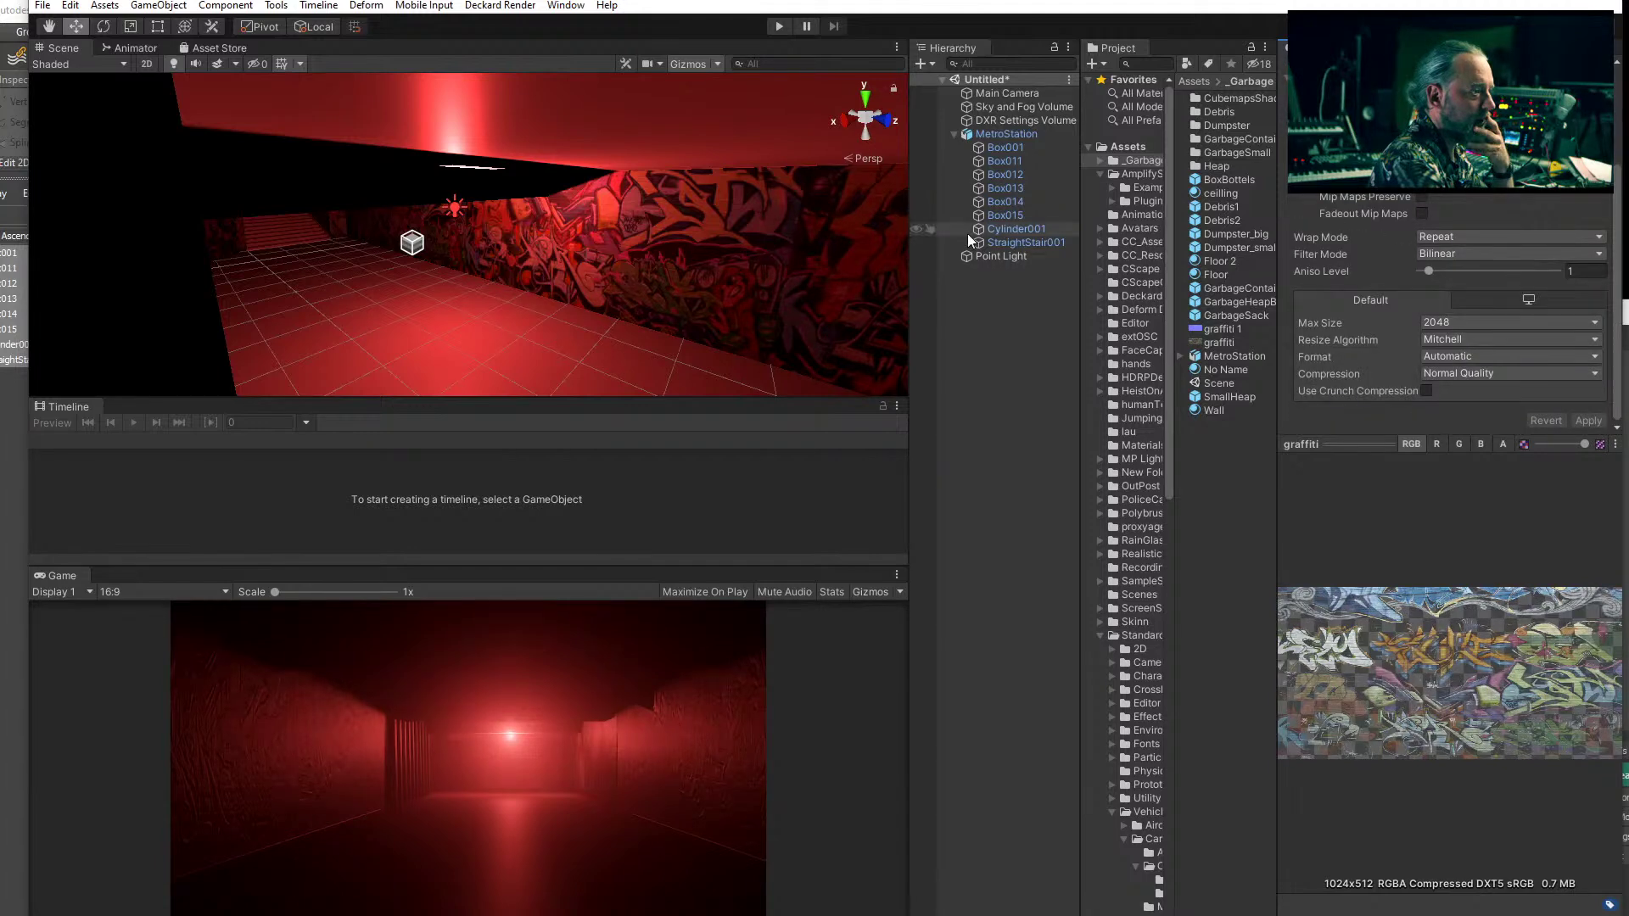
# - Set the Wall material's metallic to 0.205 and its smoothness to 0.344 on Box001
pyautogui.click(633, 232)
pyautogui.click(660, 246)
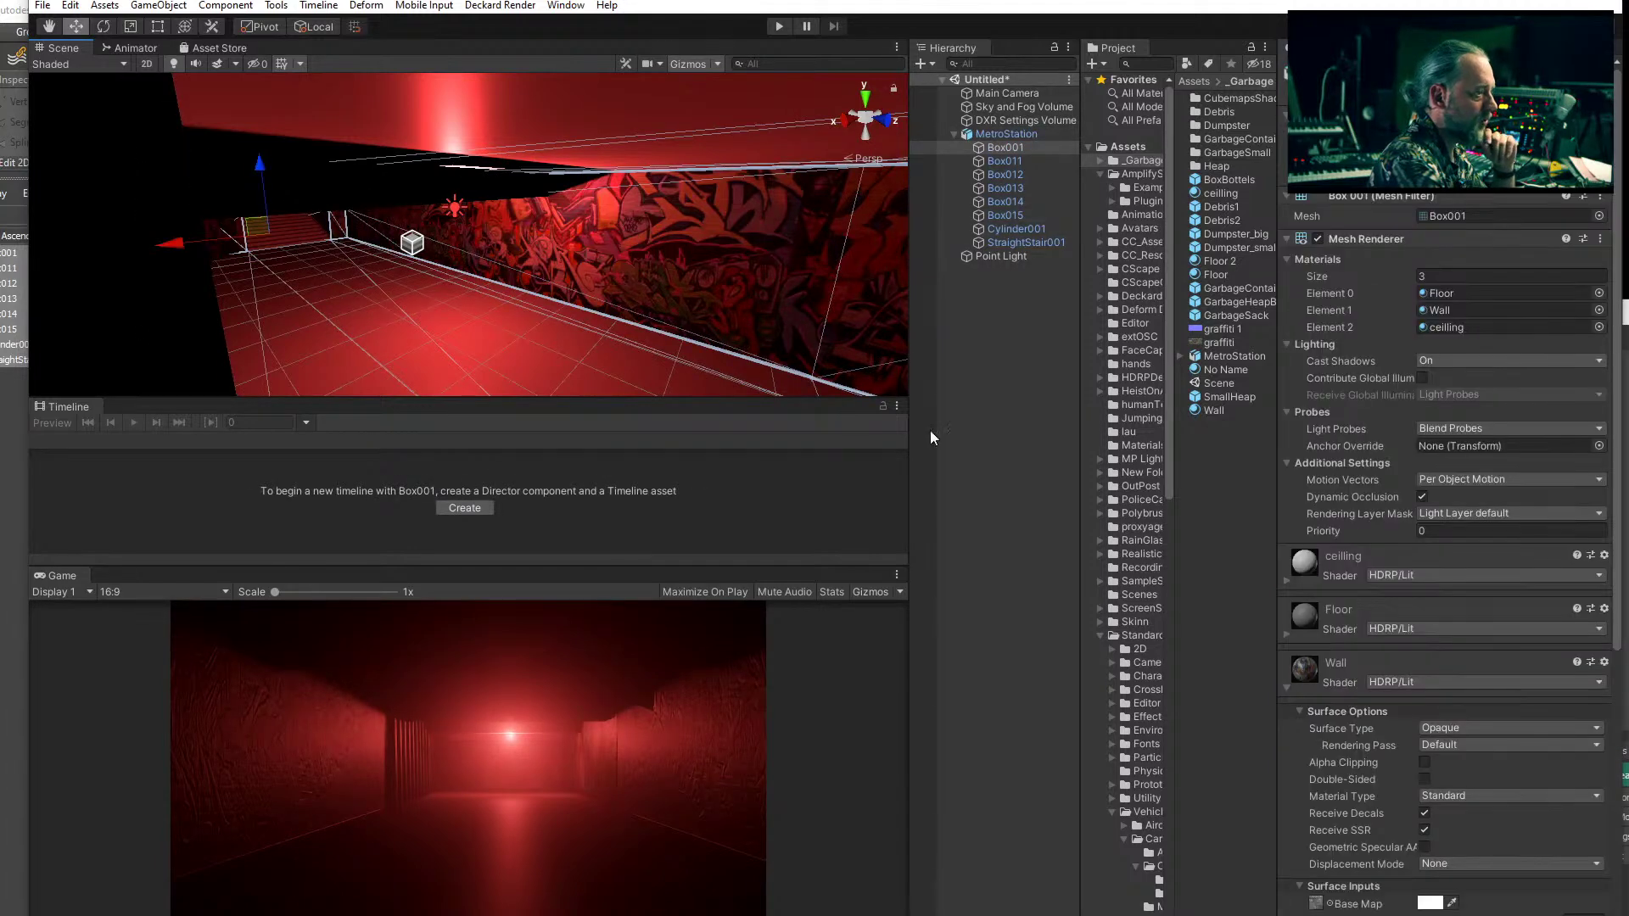
pyautogui.scroll(-5, 1401, 721)
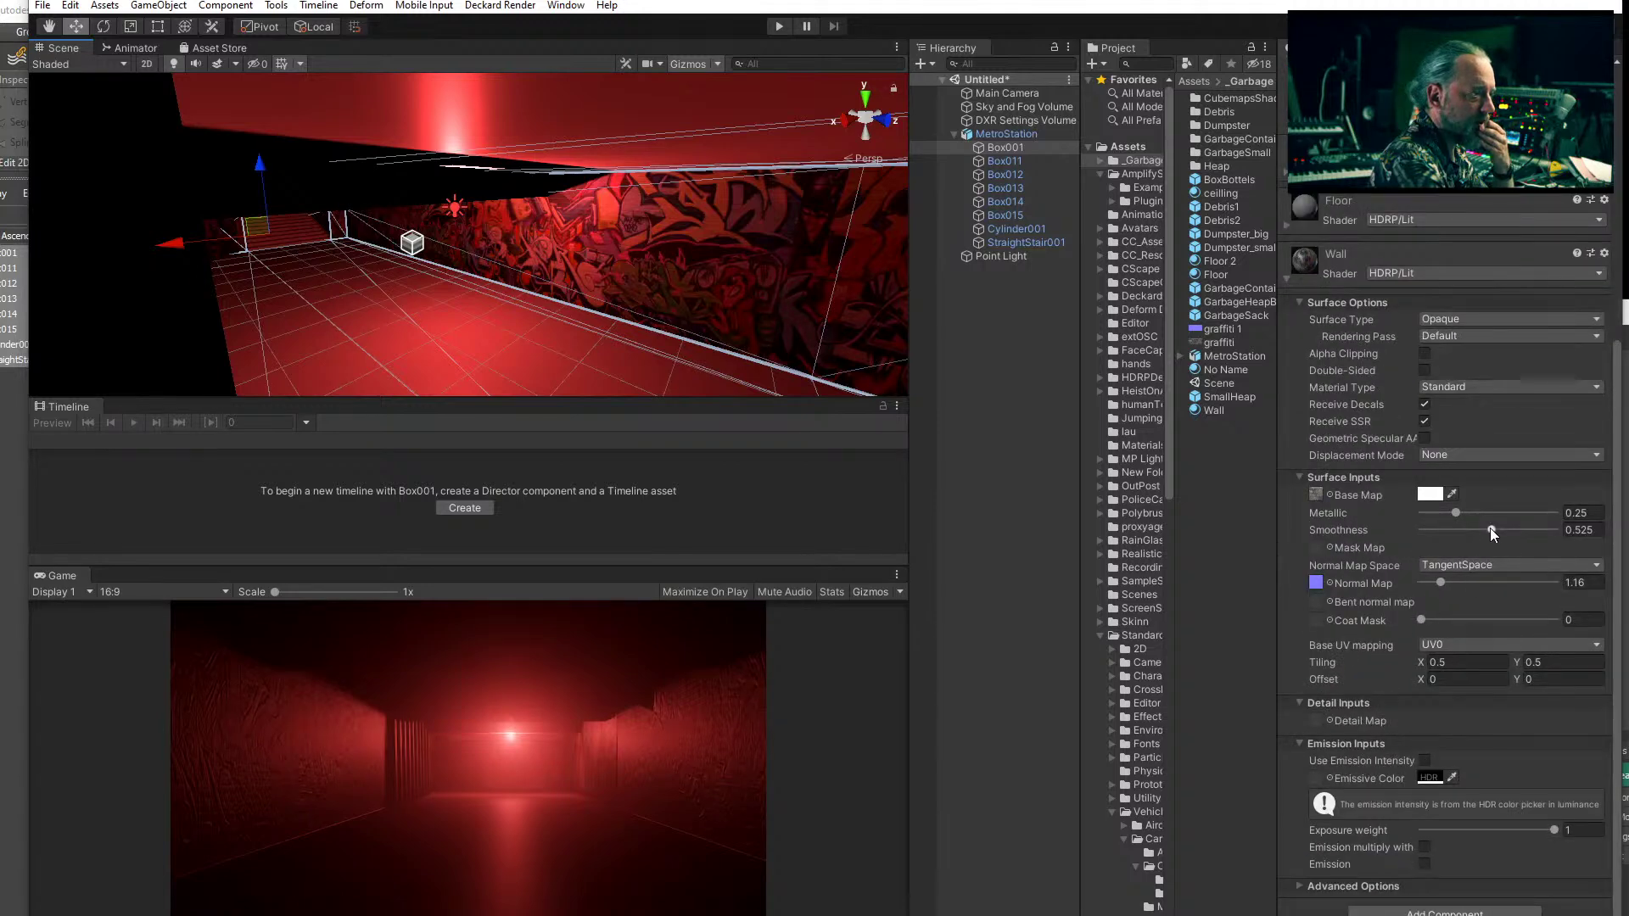
pyautogui.moveTo(1456, 512)
pyautogui.mouseDown()
pyautogui.moveTo(1427, 515)
pyautogui.moveTo(1583, 512)
pyautogui.moveTo(1450, 516)
pyautogui.moveTo(1490, 532)
pyautogui.moveTo(1469, 538)
pyautogui.mouseUp()
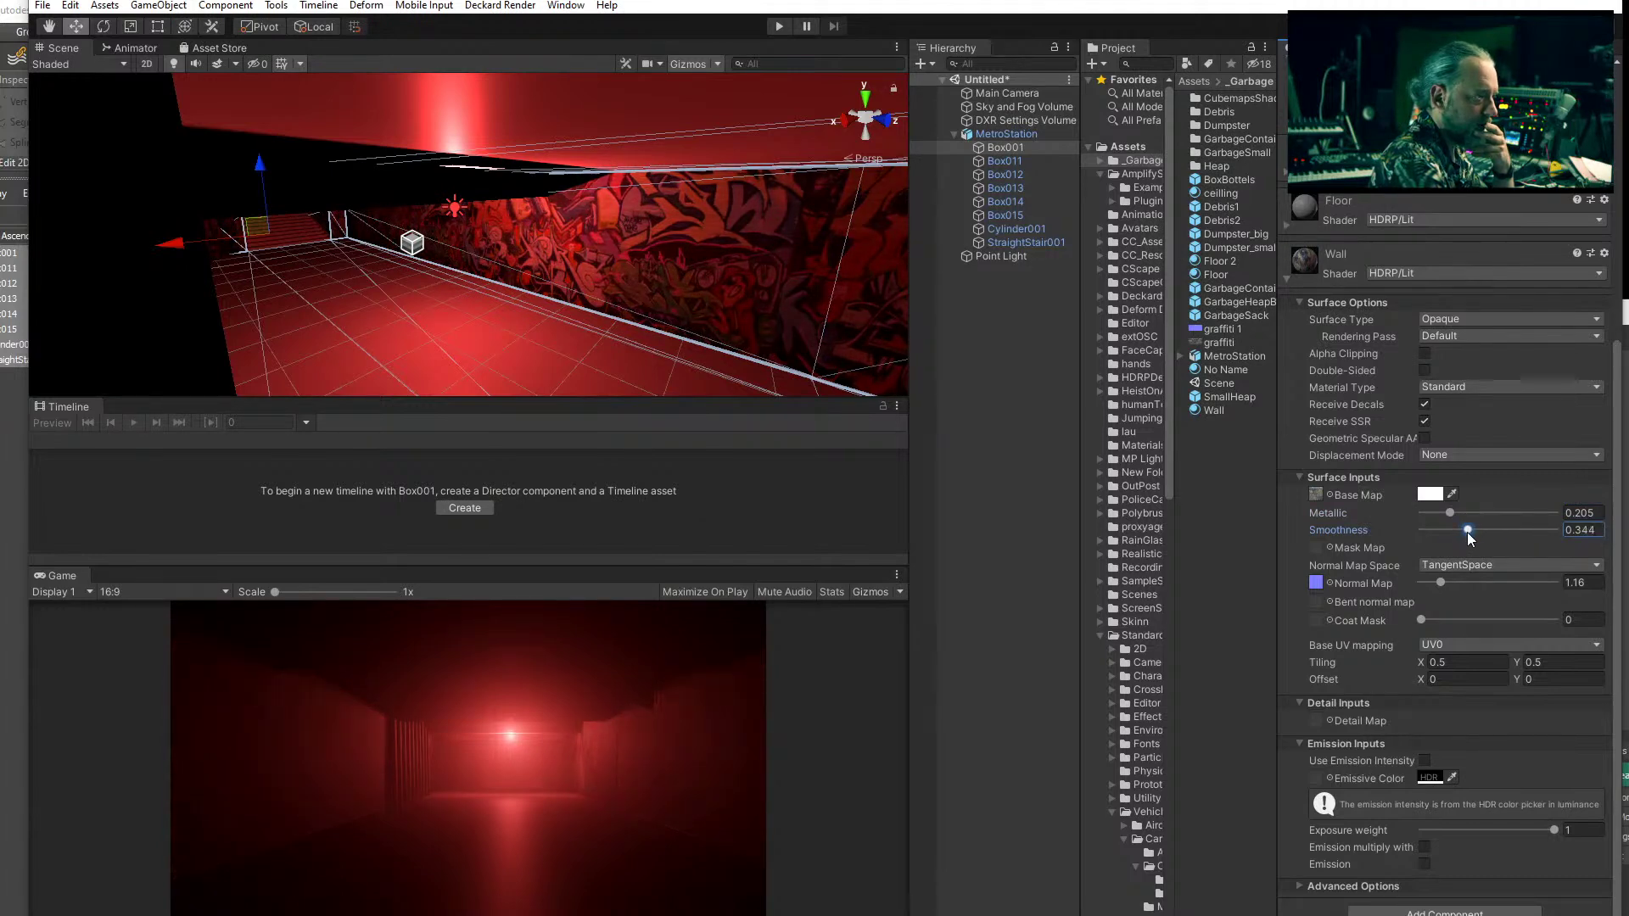
# - Assign the graffiti texture as the Wall material's Mask Map and set the normal map strength to 0.96
pyautogui.moveTo(1209, 345); pyautogui.dragTo(1316, 495)
pyautogui.moveTo(1316, 550); pyautogui.dragTo(1316, 550)
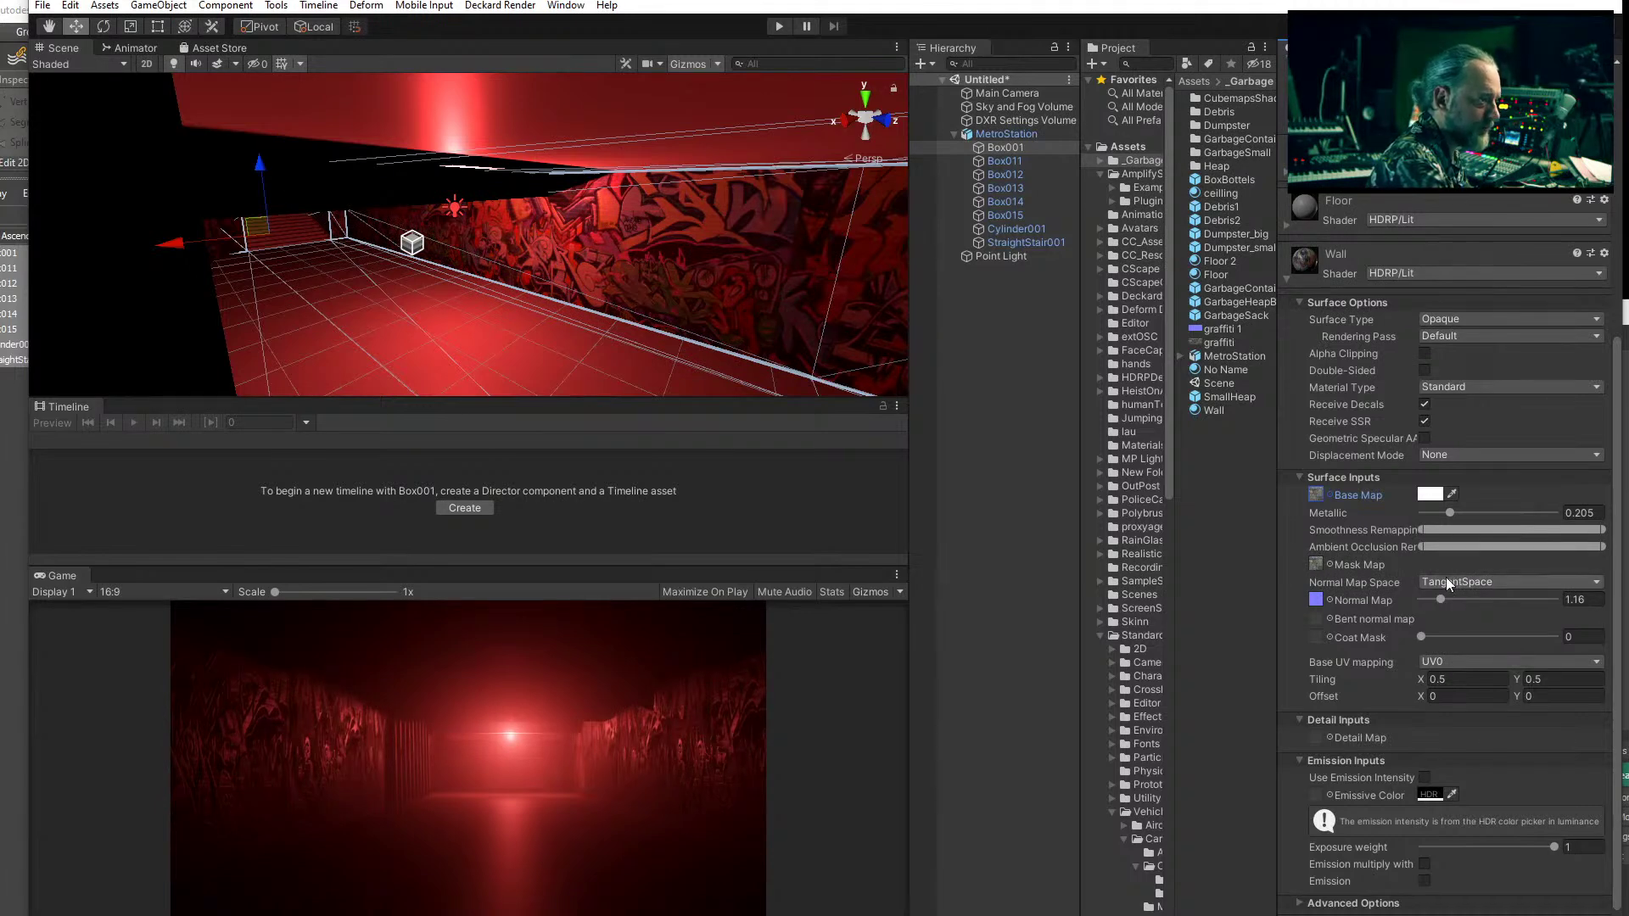
pyautogui.moveTo(460, 284); pyautogui.dragTo(593, 278, button='right')
pyautogui.moveTo(1441, 600); pyautogui.dragTo(1432, 609)
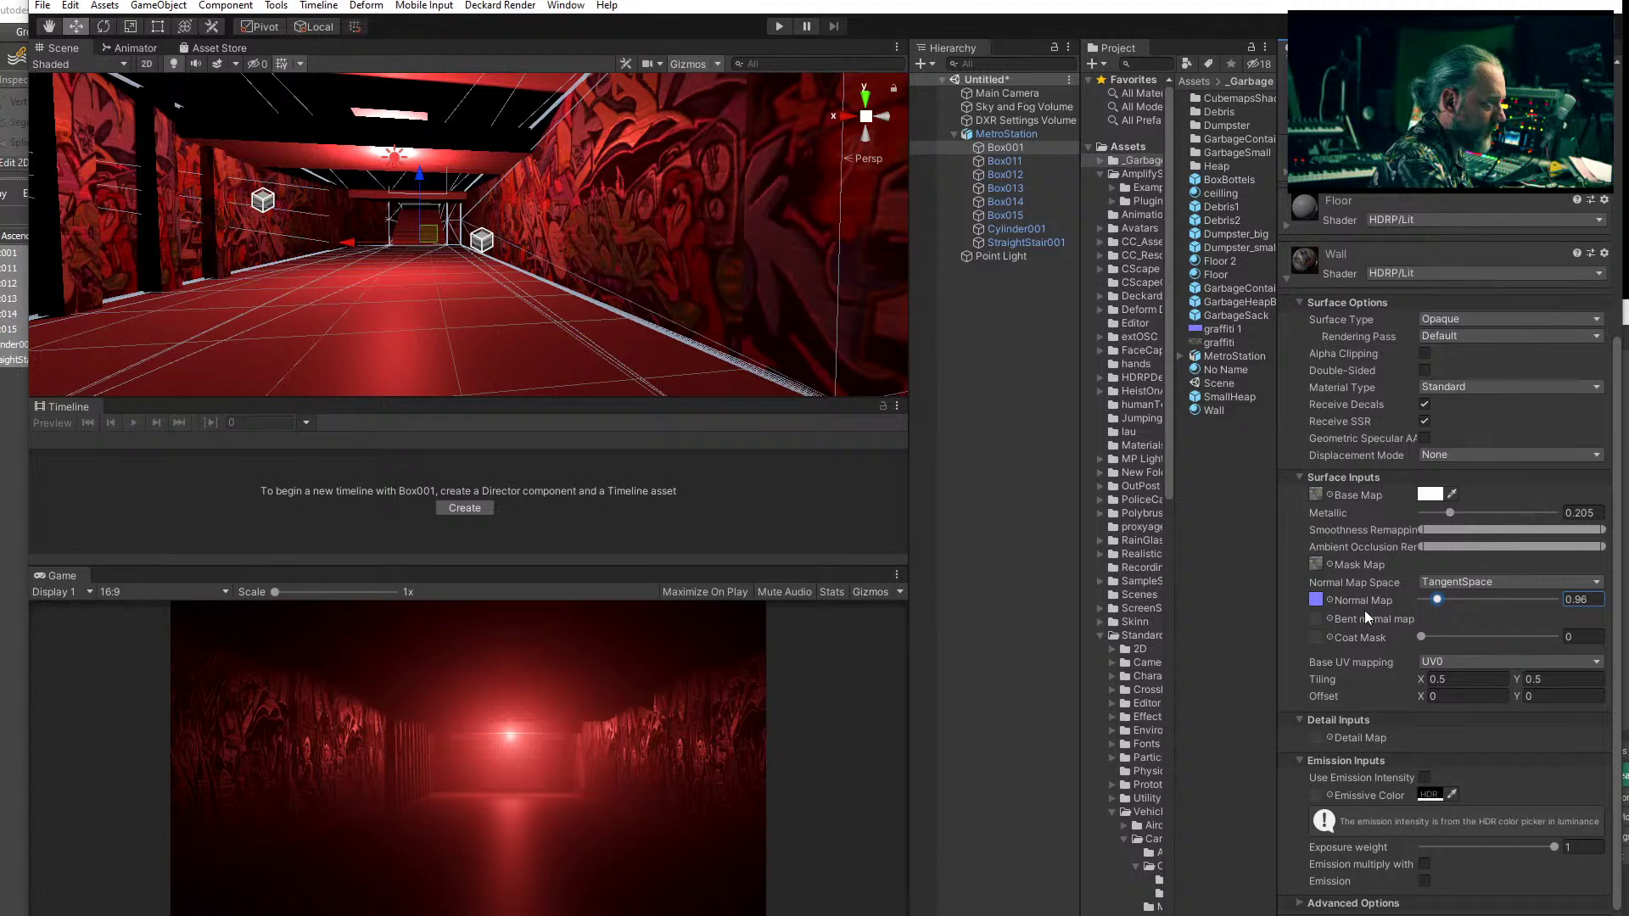
pyautogui.moveTo(534, 174)
pyautogui.mouseDown(button='right')
pyautogui.moveTo(508, 188)
pyautogui.moveTo(539, 173)
pyautogui.mouseUp(button='right')
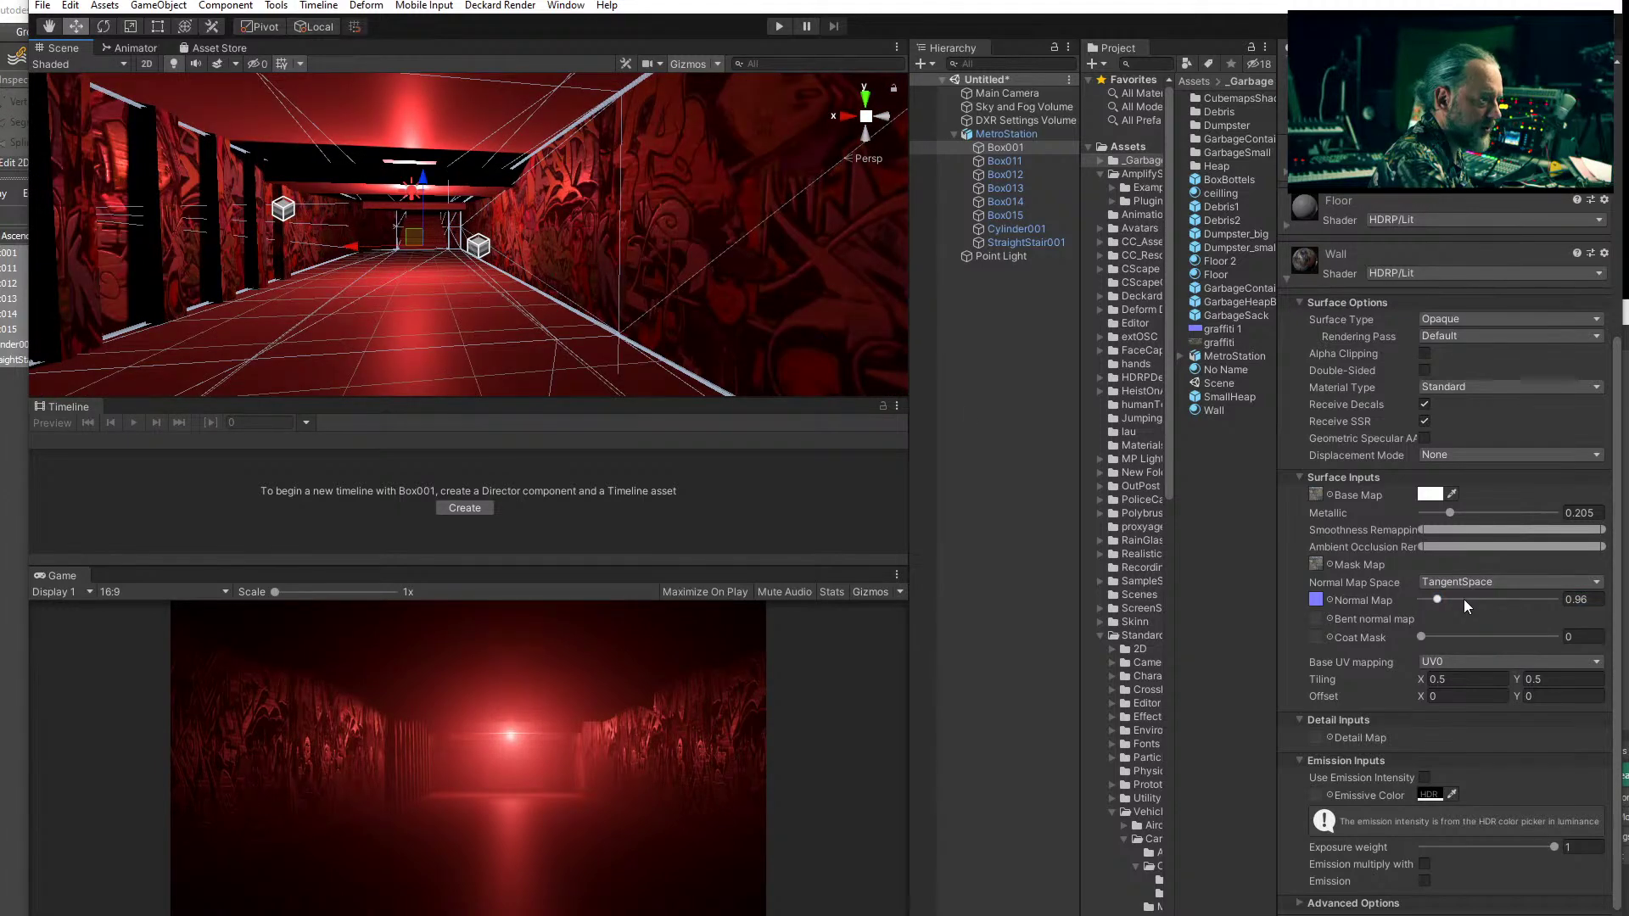
# - Adjust the Wall material's smoothness remapping and ambient occlusion remapping ranges
pyautogui.moveTo(1424, 529)
pyautogui.mouseDown()
pyautogui.moveTo(1510, 533)
pyautogui.moveTo(1397, 541)
pyautogui.mouseUp()
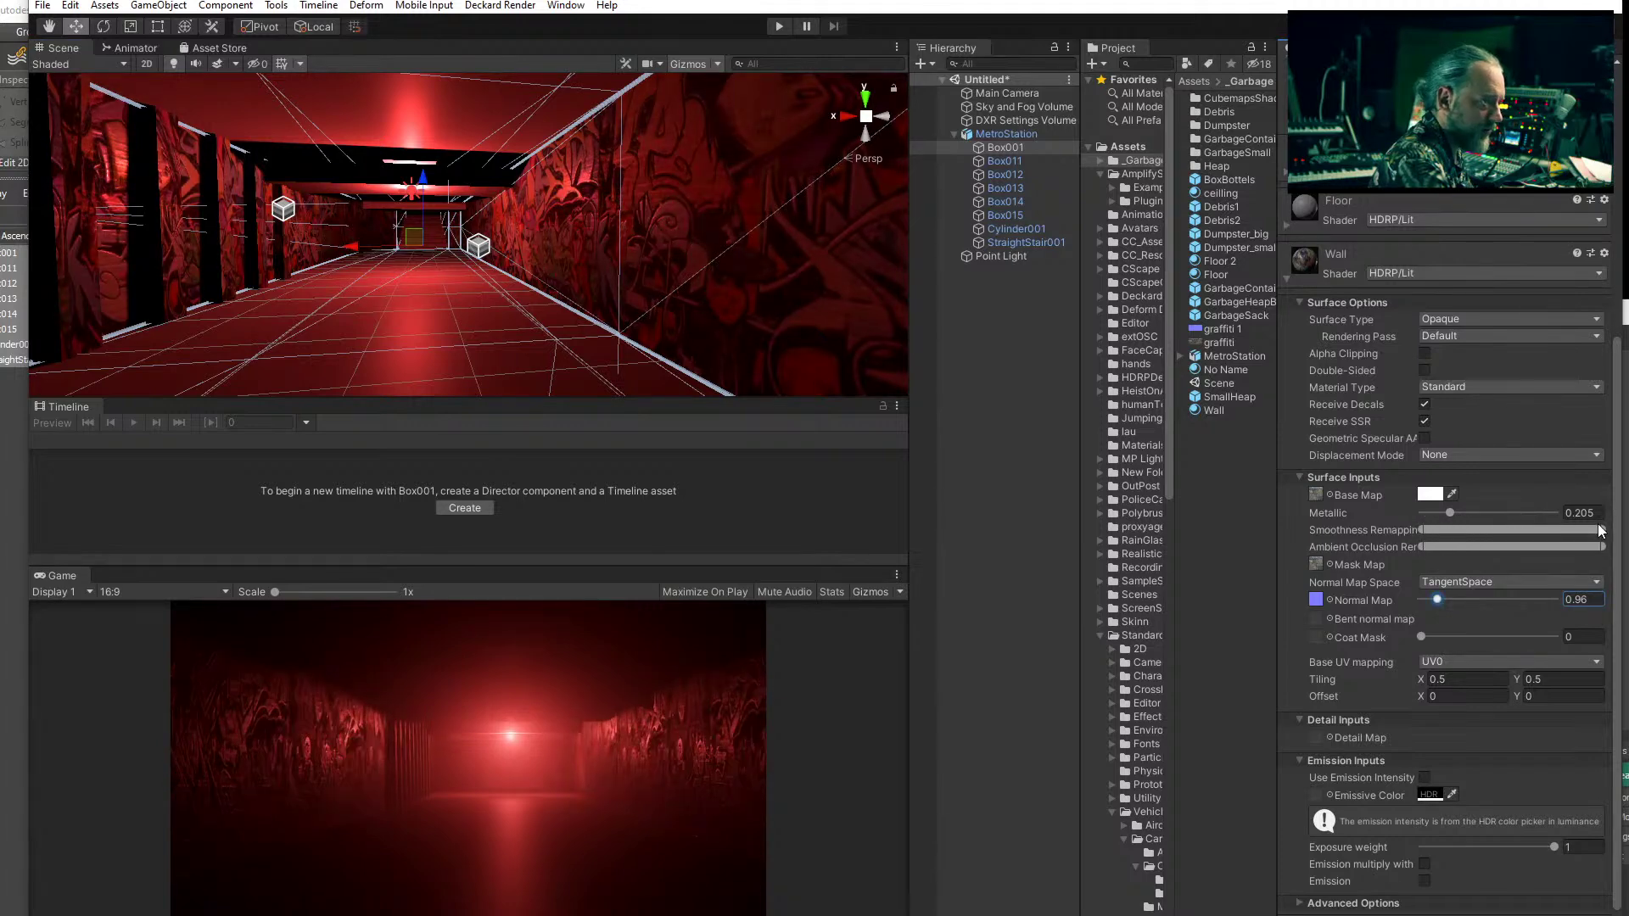
pyautogui.moveTo(1602, 528)
pyautogui.mouseDown()
pyautogui.moveTo(1532, 531)
pyautogui.moveTo(1581, 532)
pyautogui.mouseUp()
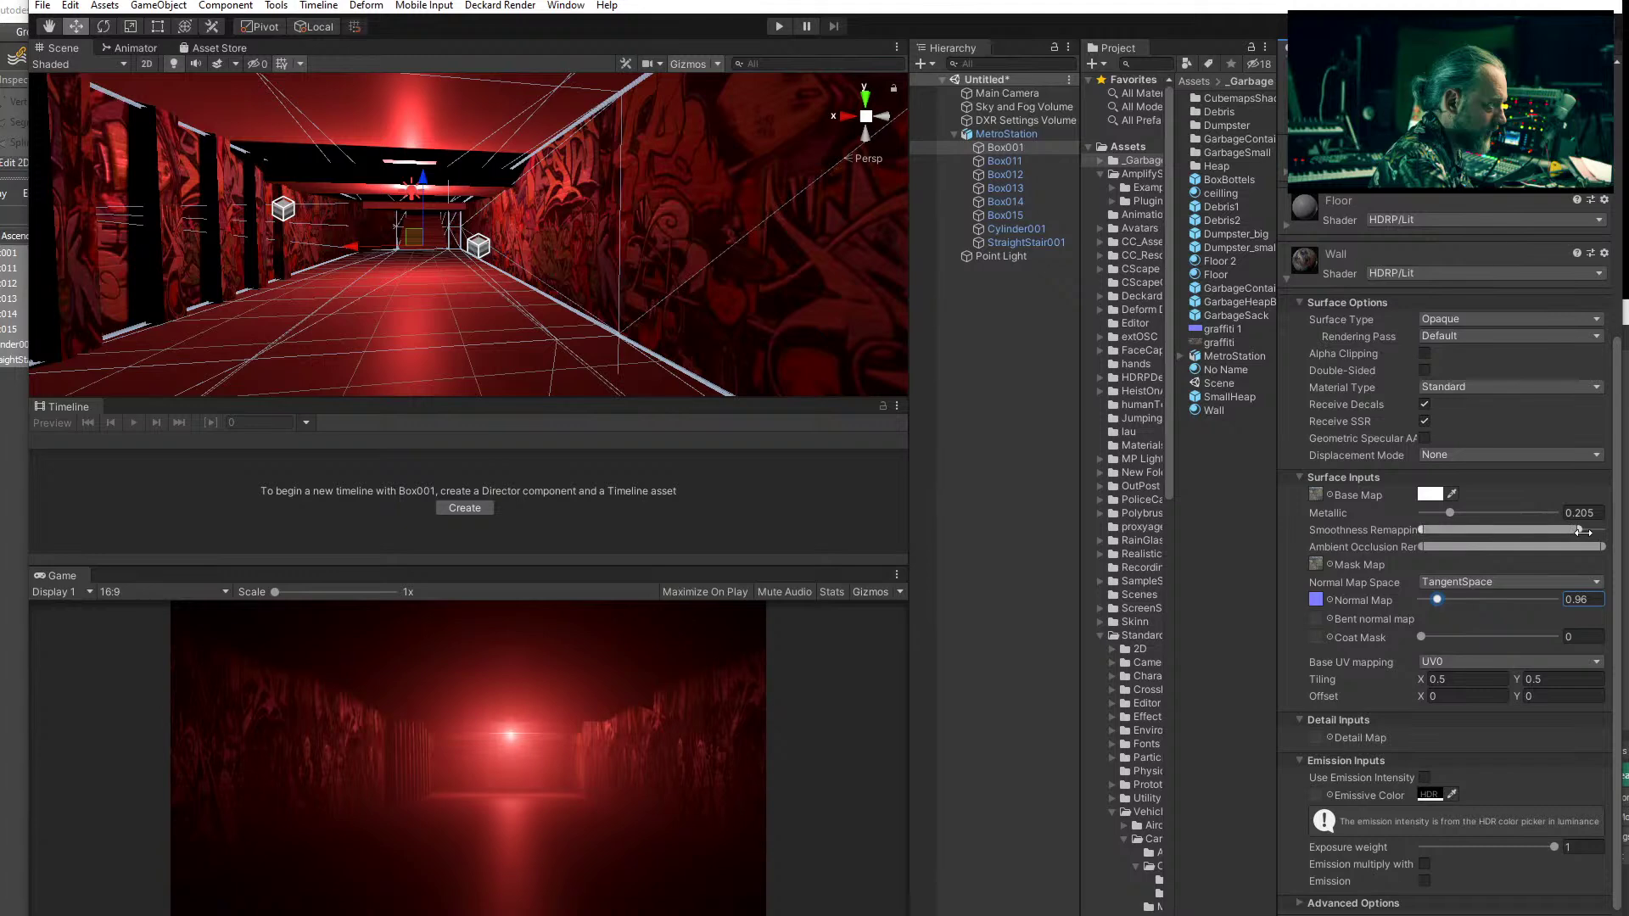
pyautogui.moveTo(1454, 546); pyautogui.dragTo(1420, 548)
pyautogui.moveTo(1600, 546)
pyautogui.mouseDown()
pyautogui.moveTo(1543, 546)
pyautogui.moveTo(1603, 547)
pyautogui.mouseUp()
# - Change the Point Light's color to a pale pink, hexadecimal FFAFAF
pyautogui.click(413, 197)
pyautogui.click(368, 185)
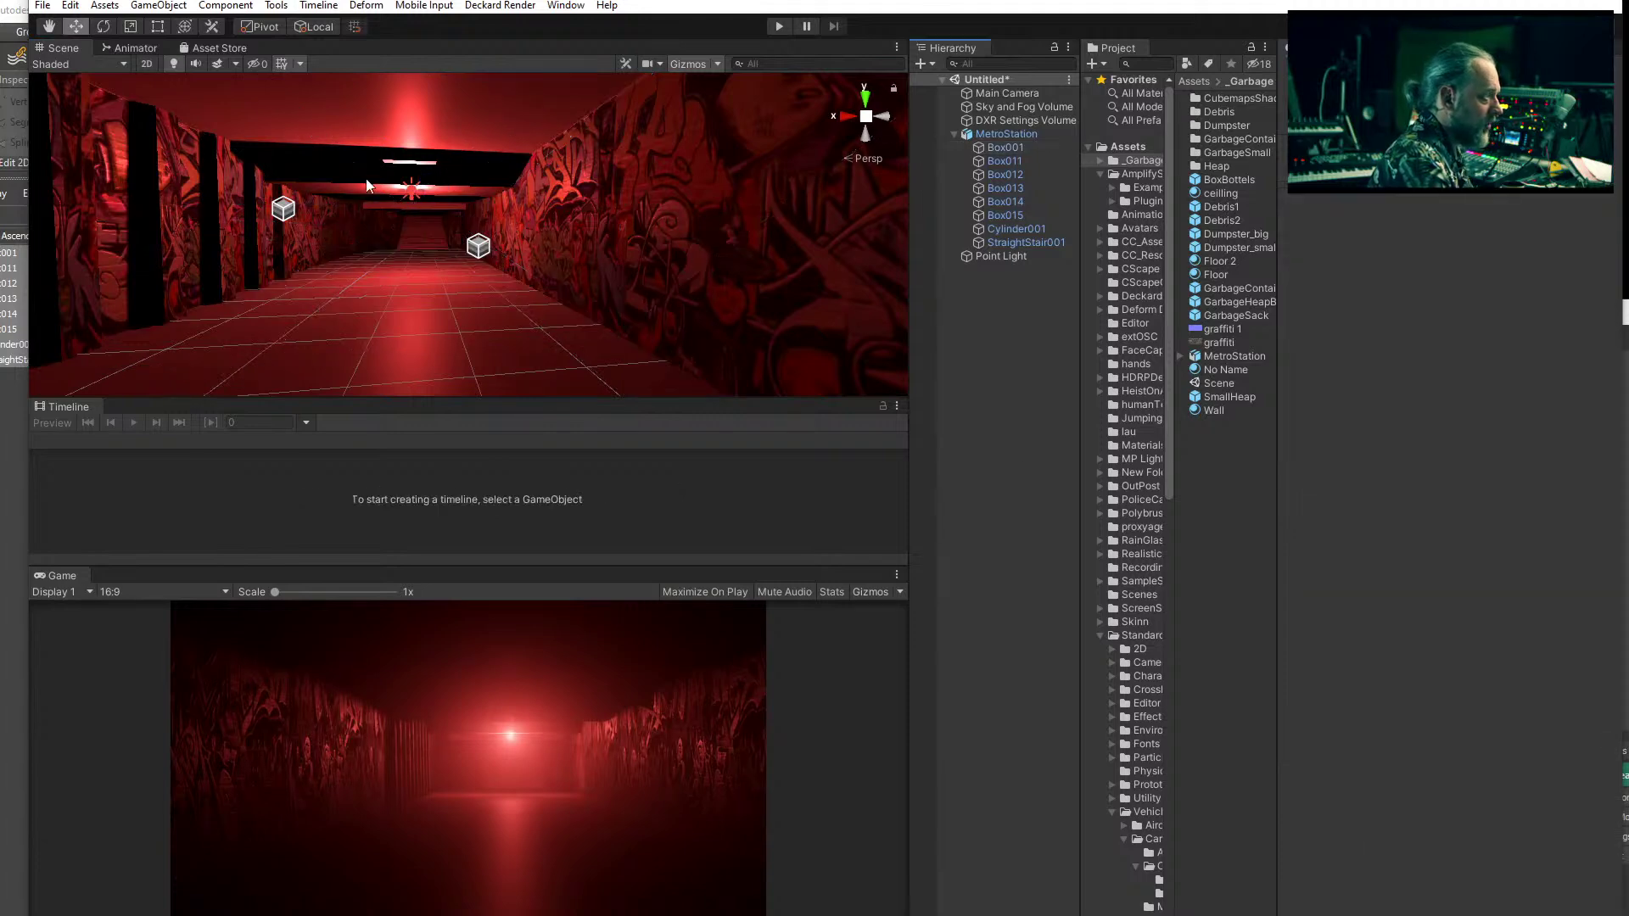
pyautogui.click(412, 197)
pyautogui.click(1449, 349)
pyautogui.moveTo(1147, 448)
pyautogui.mouseDown()
pyautogui.moveTo(1062, 429)
pyautogui.moveTo(1101, 428)
pyautogui.mouseUp()
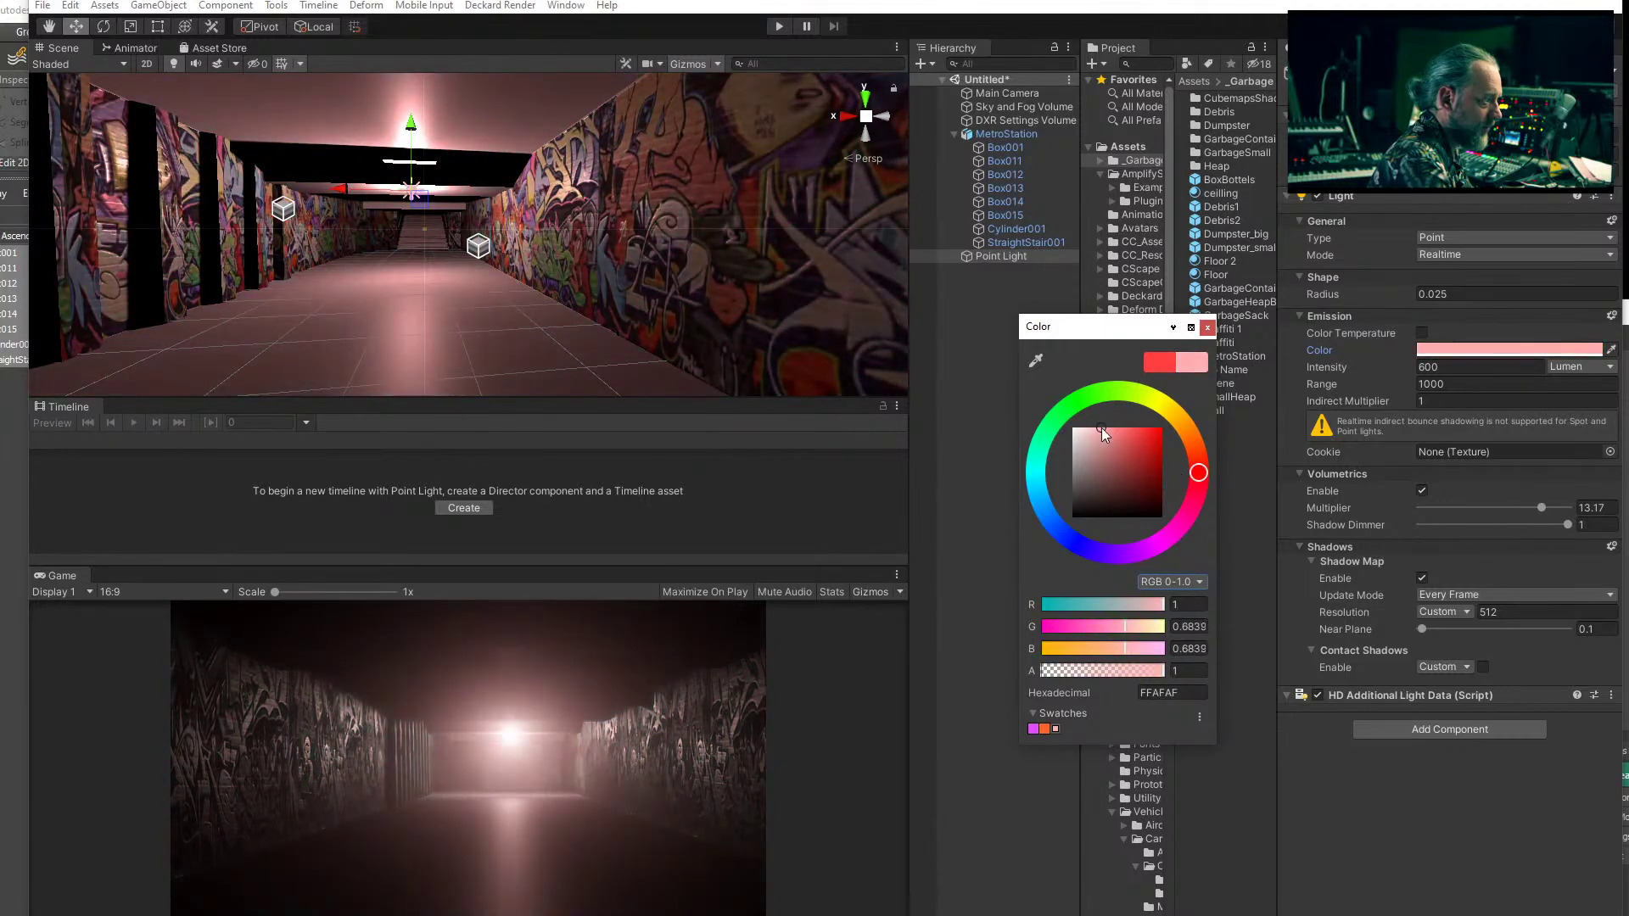
pyautogui.click(537, 704)
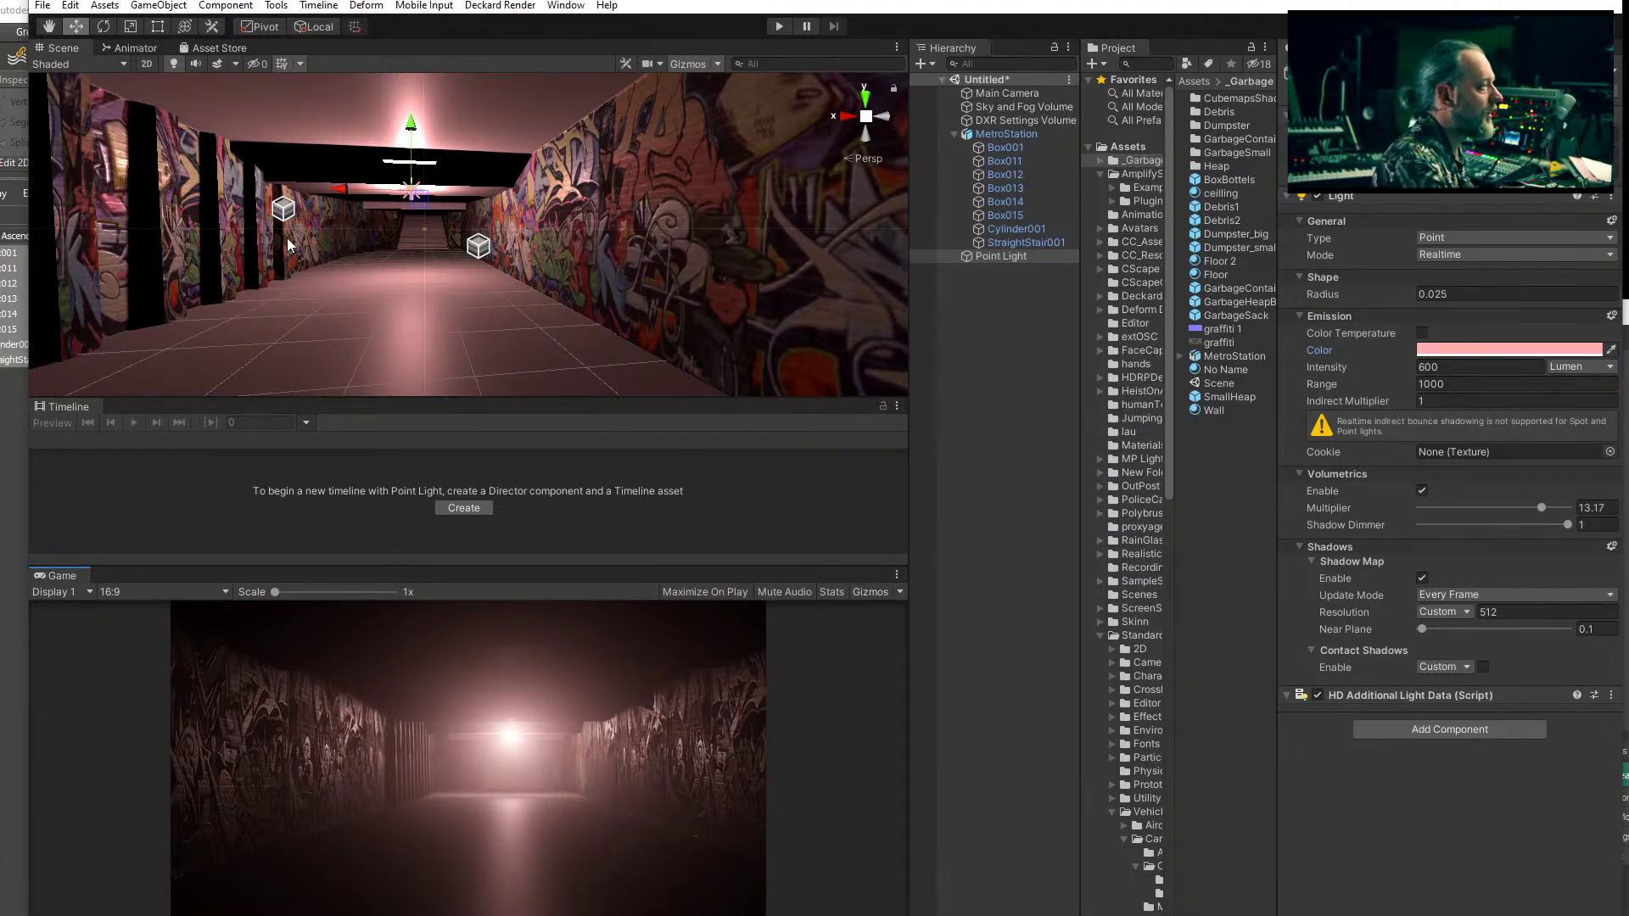
# - Set the Point Light's color to white (FFFFFF) and enable color temperature with a warm value of 3534
pyautogui.press('w')
pyautogui.moveTo(543, 269); pyautogui.dragTo(450, 279, button='right')
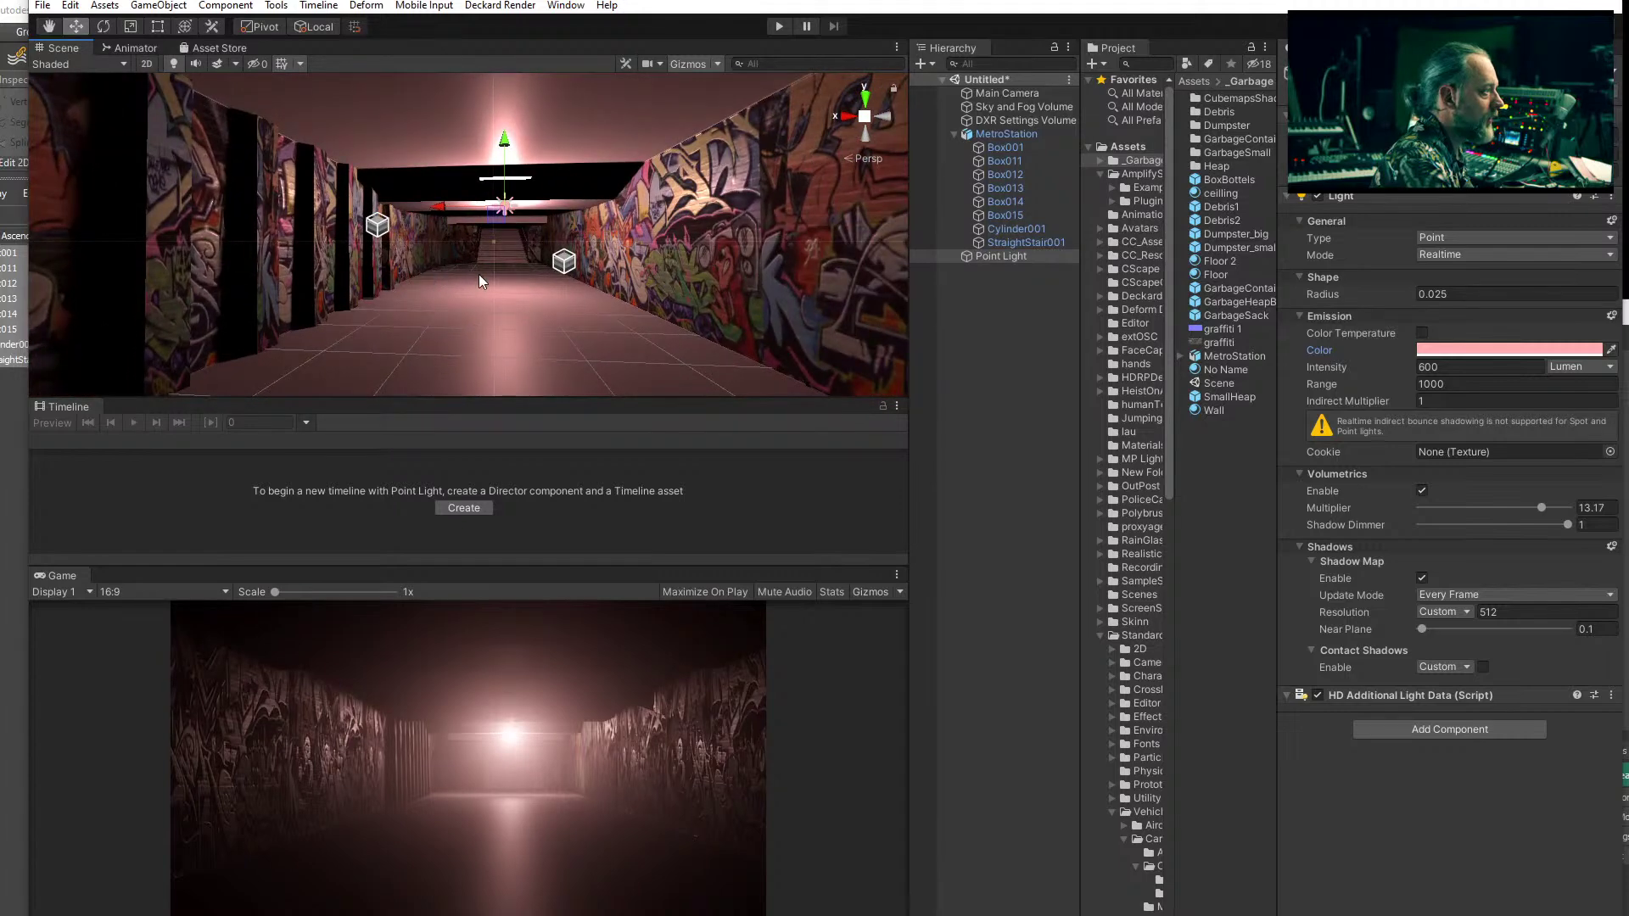
pyautogui.moveTo(554, 285); pyautogui.dragTo(545, 284, button='middle')
pyautogui.click(1511, 350)
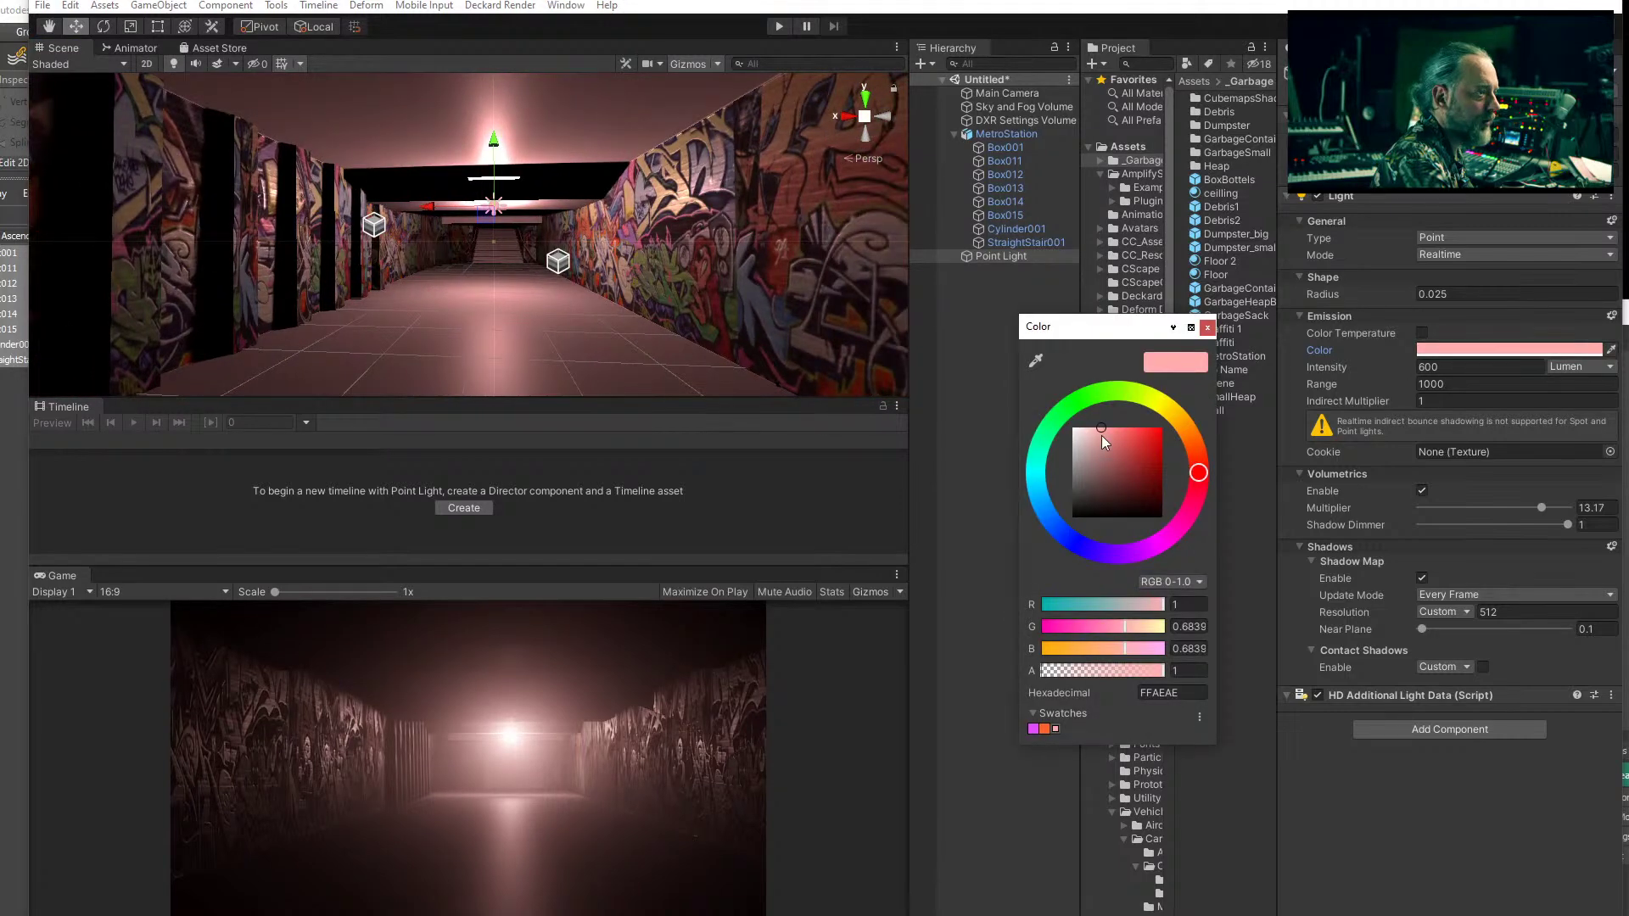
pyautogui.moveTo(1092, 436); pyautogui.dragTo(1052, 428)
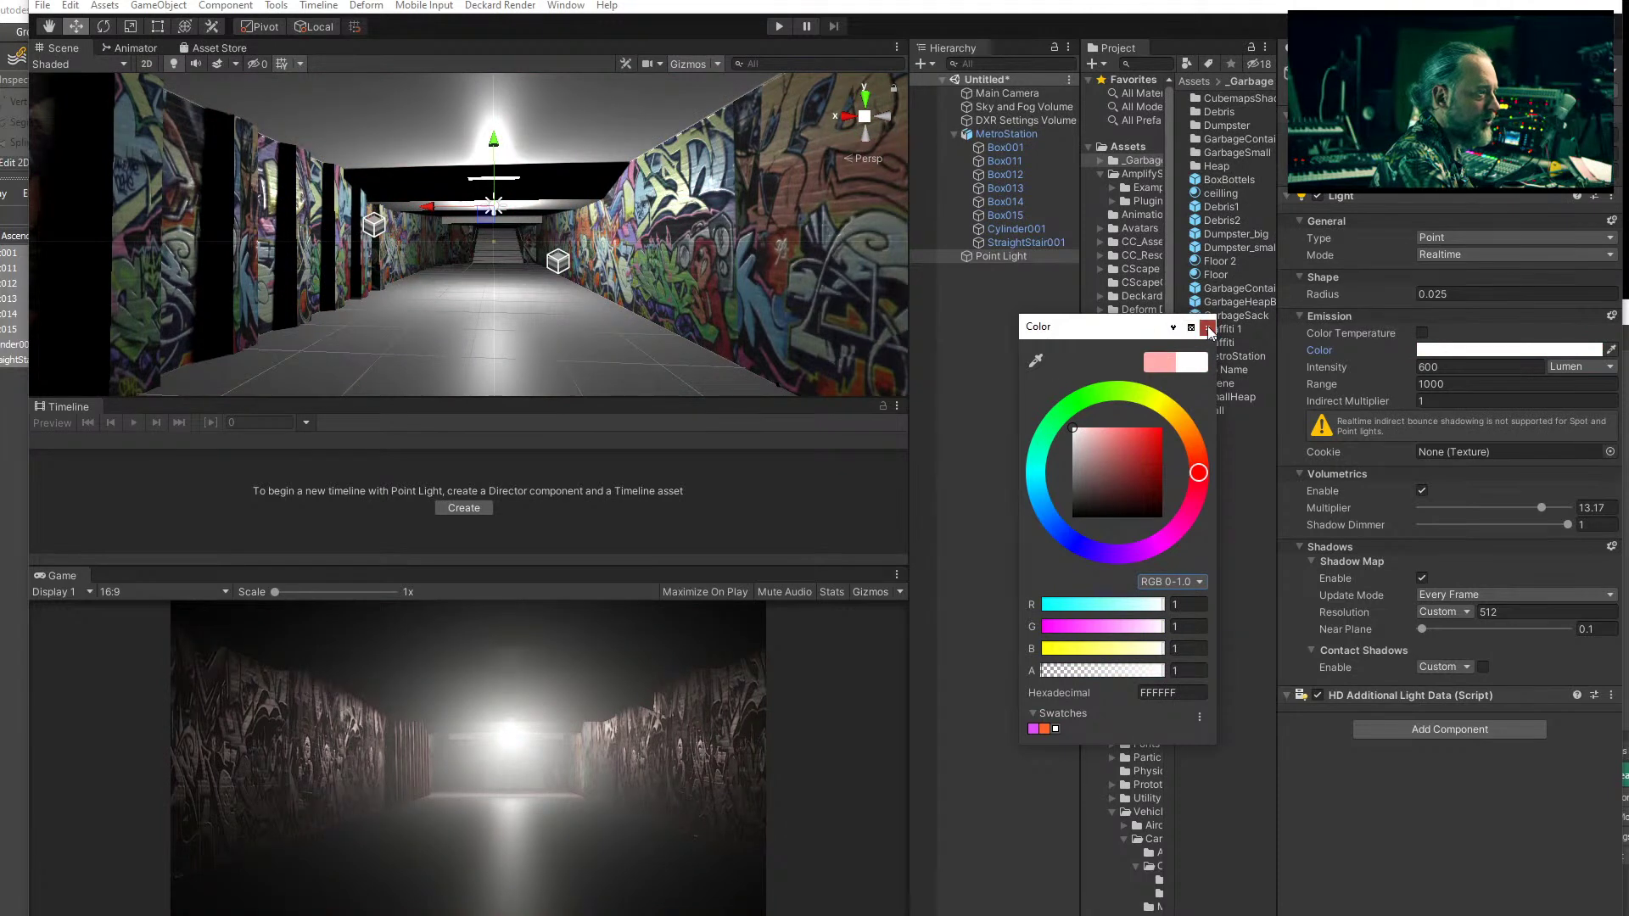
pyautogui.click(1208, 329)
pyautogui.click(1422, 333)
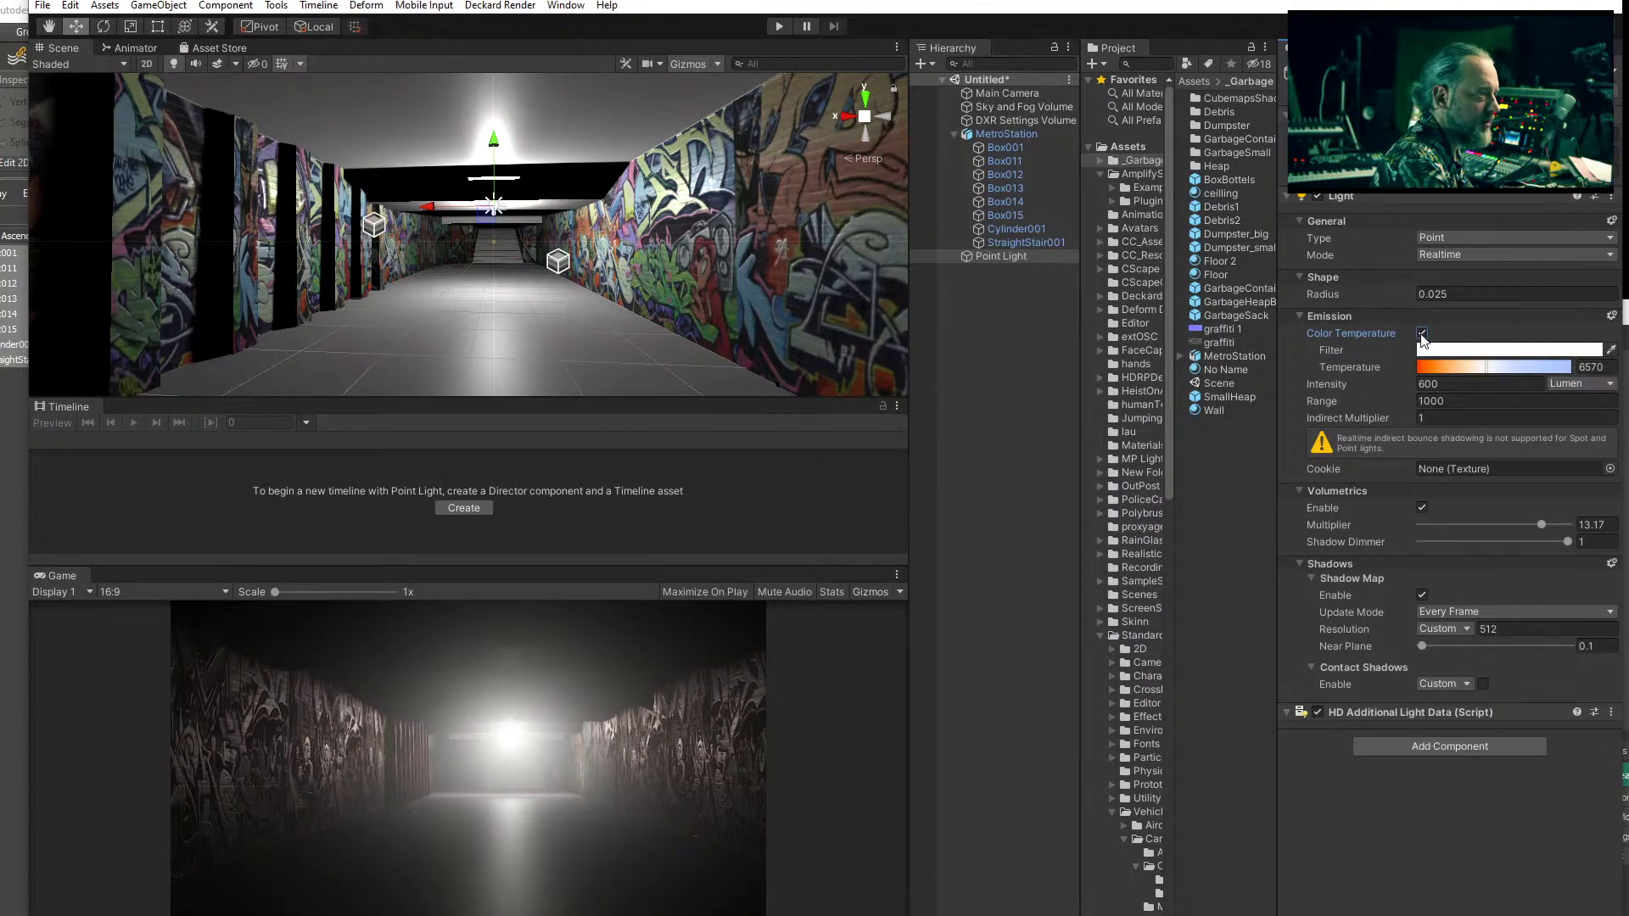
pyautogui.moveTo(1486, 373); pyautogui.dragTo(1458, 373)
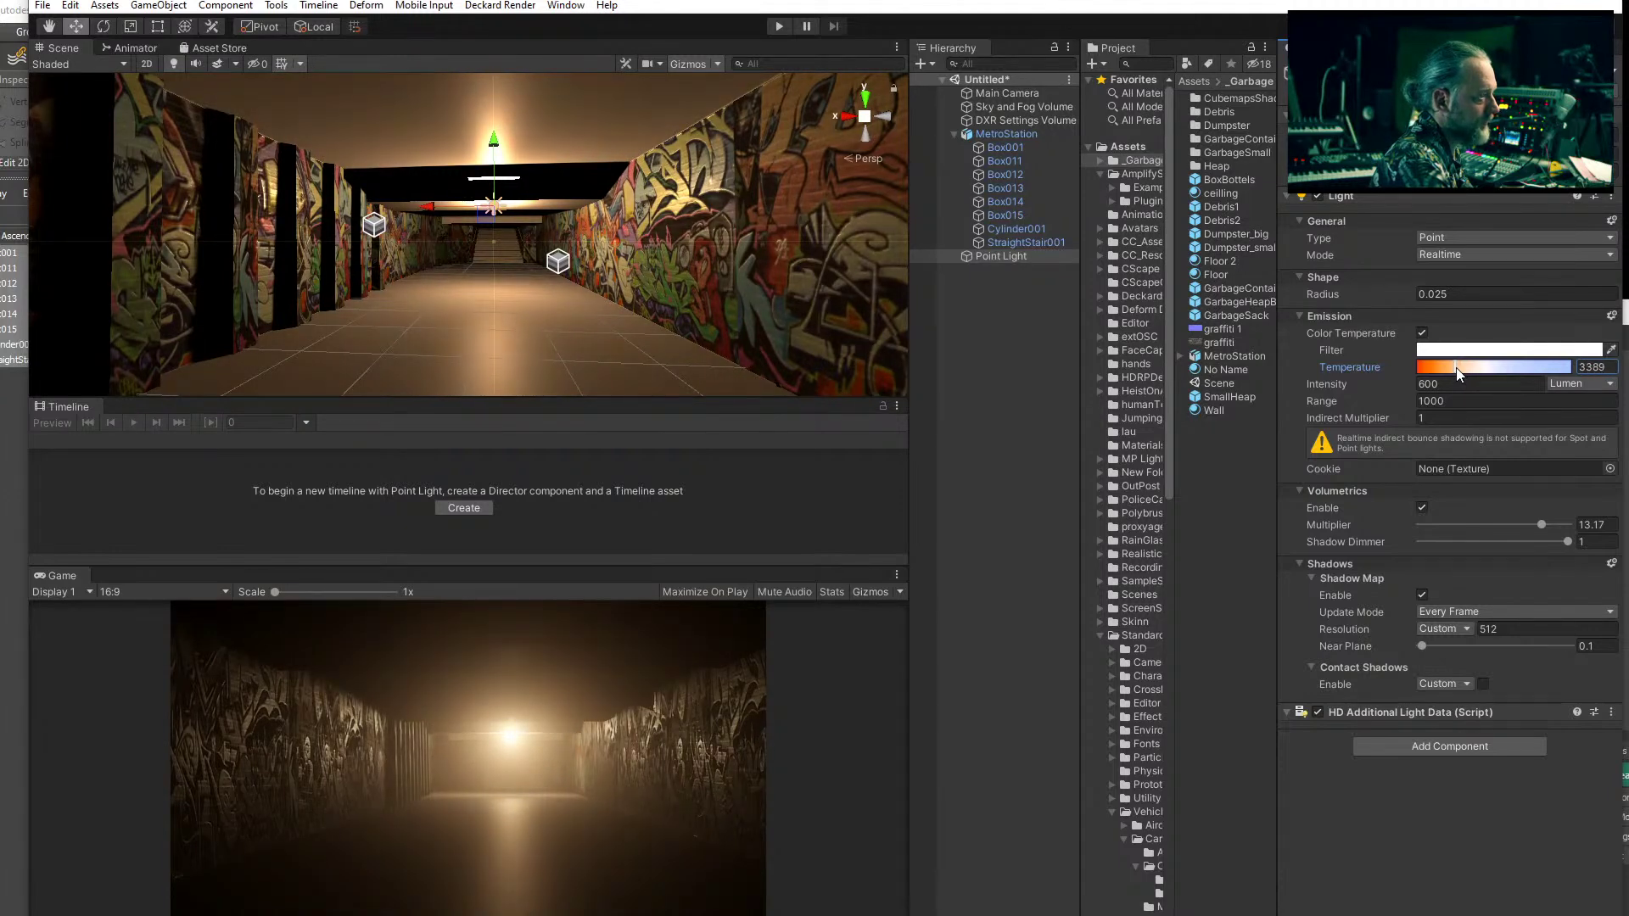
pyautogui.click(1016, 510)
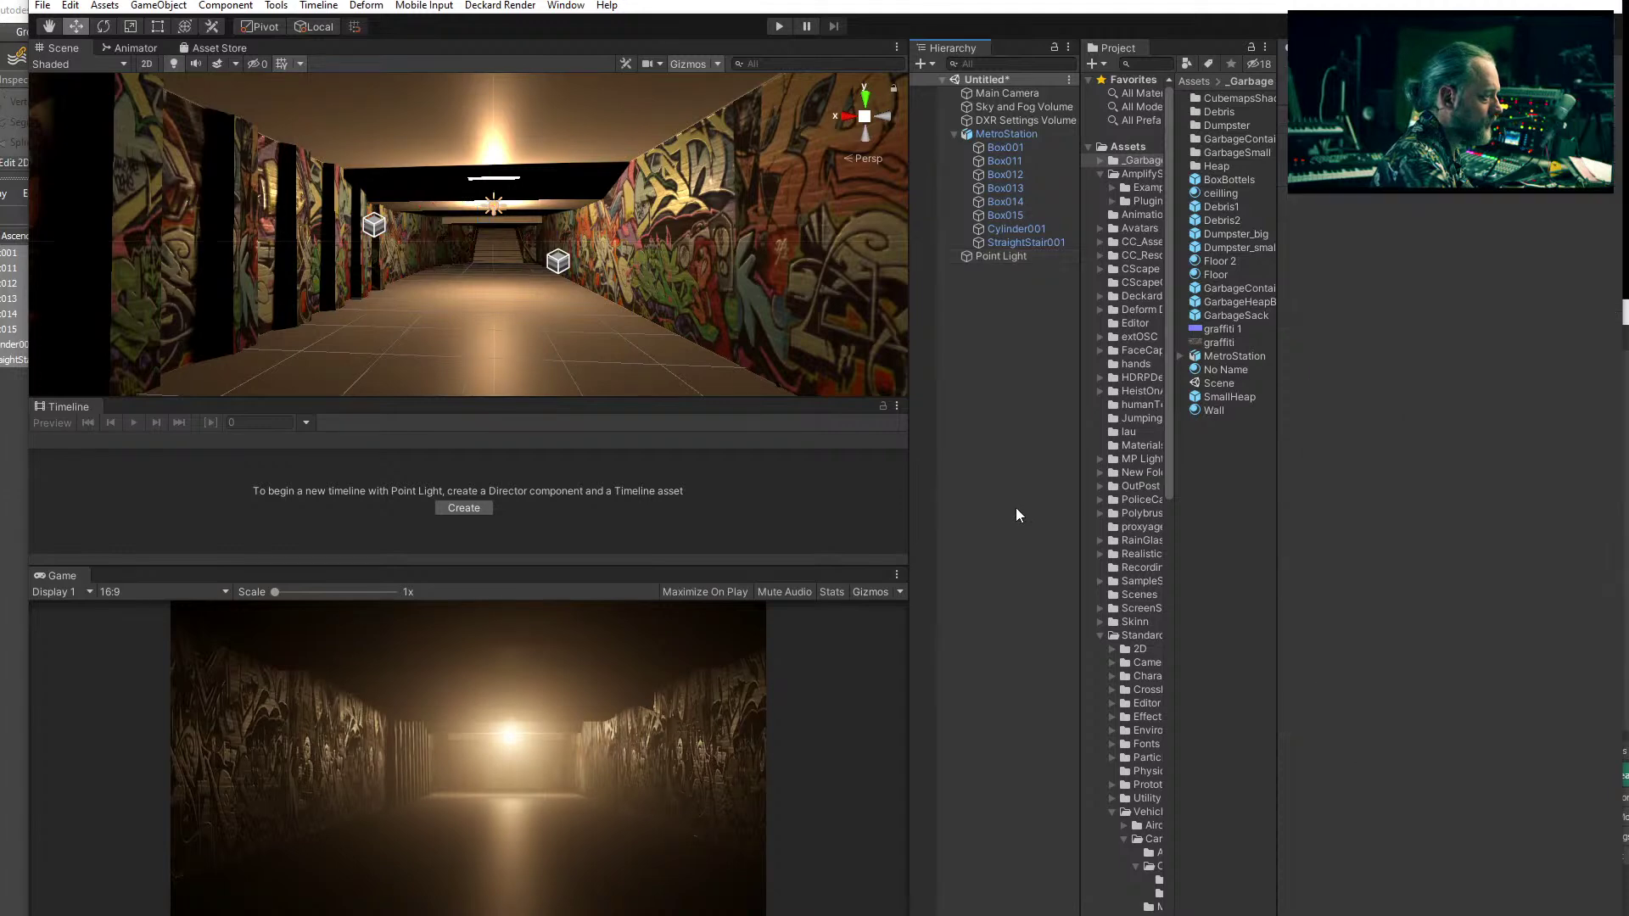
pyautogui.click(465, 291)
pyautogui.click(468, 128)
pyautogui.click(481, 130)
pyautogui.click(486, 129)
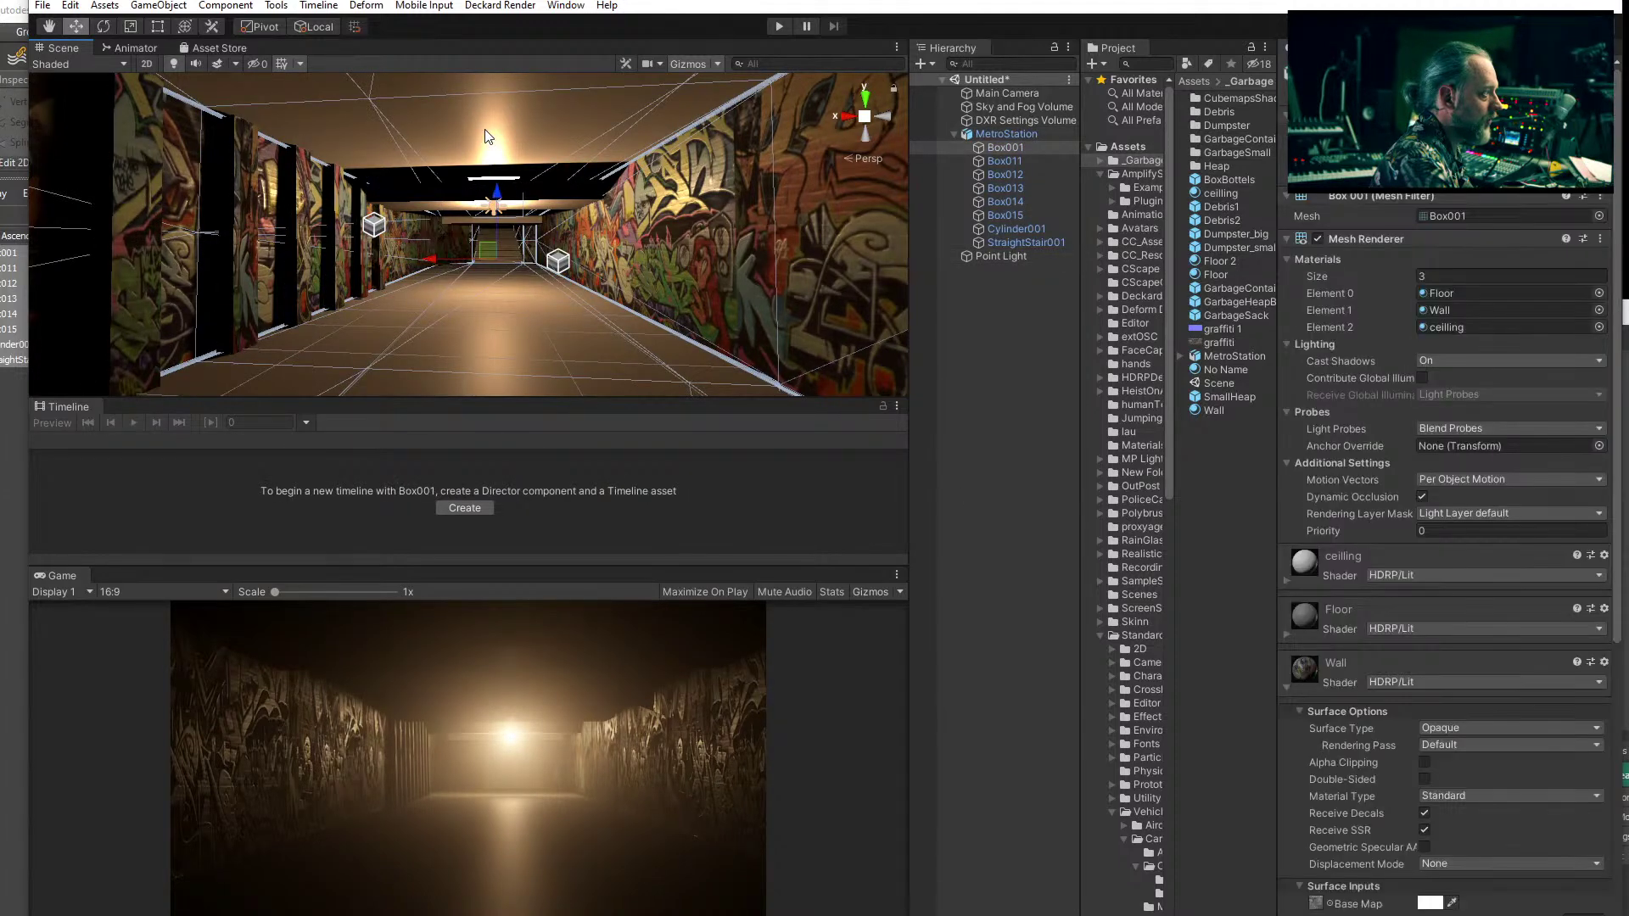
pyautogui.moveTo(431, 284); pyautogui.dragTo(464, 306, button='right')
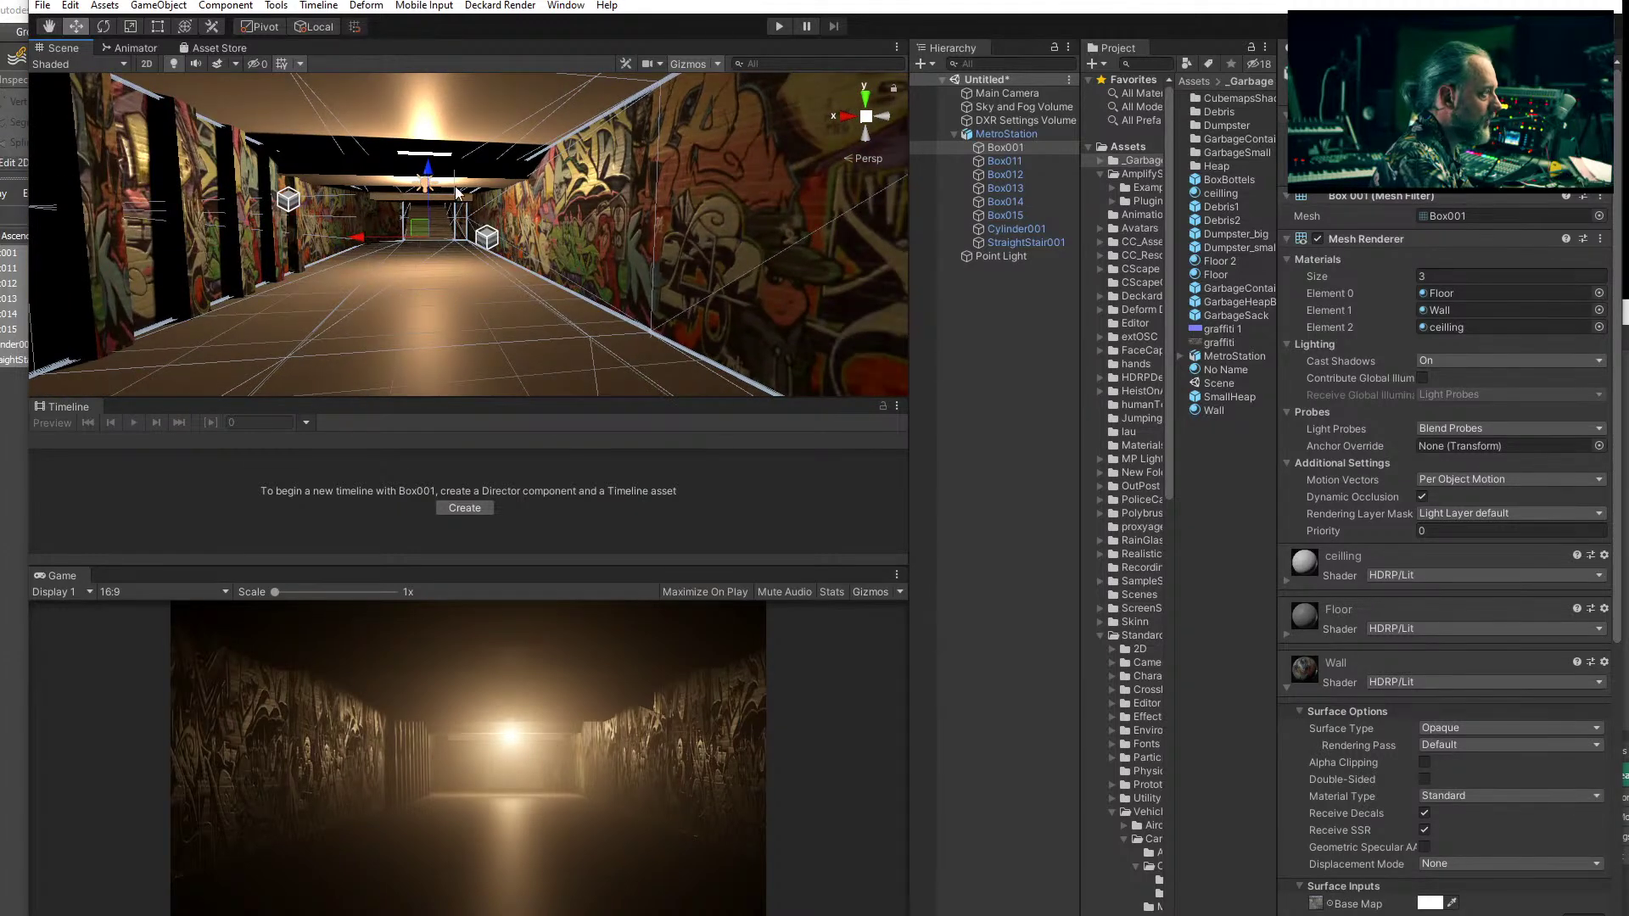
# - Reposition the Point Light sideways and along the corridor, keeping it just below the station ceiling
pyautogui.click(674, 246)
pyautogui.click(427, 188)
pyautogui.moveTo(424, 183); pyautogui.dragTo(355, 193)
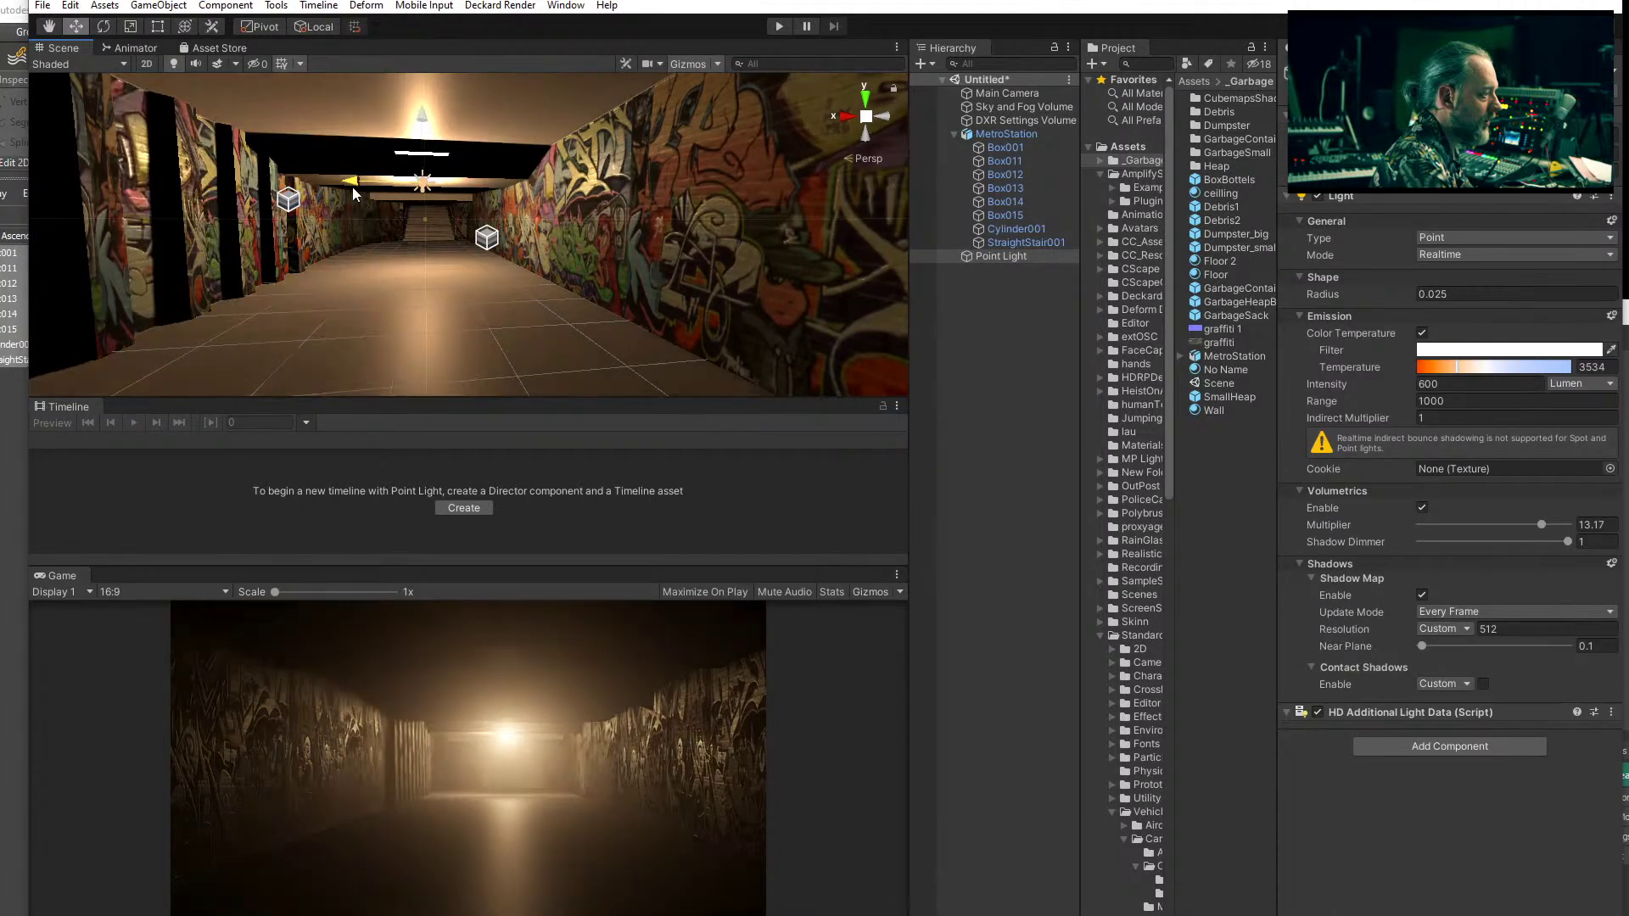
pyautogui.press('w')
pyautogui.moveTo(367, 208); pyautogui.dragTo(645, 207, button='right')
pyautogui.press('s')
pyautogui.moveTo(644, 208); pyautogui.dragTo(530, 229)
pyautogui.keyDown('alt'); pyautogui.moveTo(356, 218); pyautogui.dragTo(492, 209); pyautogui.keyUp('alt')
pyautogui.moveTo(309, 146)
pyautogui.mouseDown()
pyautogui.moveTo(315, 188)
pyautogui.moveTo(313, 119)
pyautogui.moveTo(315, 167)
pyautogui.mouseUp()
pyautogui.keyDown('alt'); pyautogui.moveTo(614, 326); pyautogui.dragTo(339, 305); pyautogui.keyUp('alt')
pyautogui.moveTo(721, 319); pyautogui.dragTo(600, 276, button='middle')
pyautogui.keyDown('alt'); pyautogui.moveTo(600, 277); pyautogui.dragTo(711, 197); pyautogui.keyUp('alt')
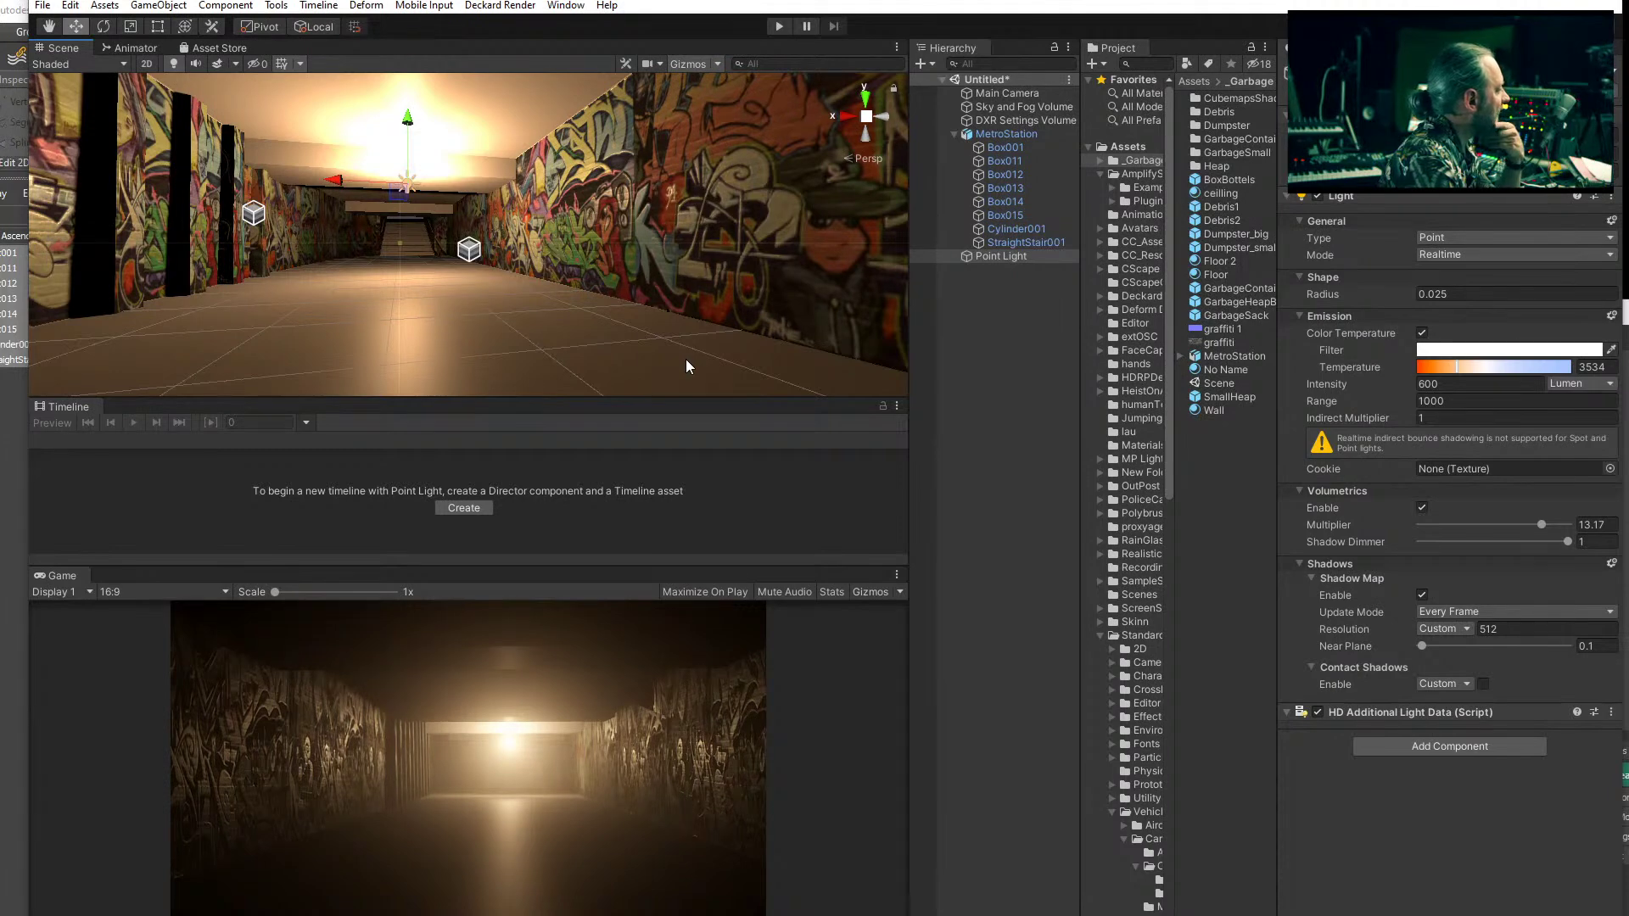
# - Expand the Floor material of Box001 and open the texture selection for its Base Map
pyautogui.click(382, 300)
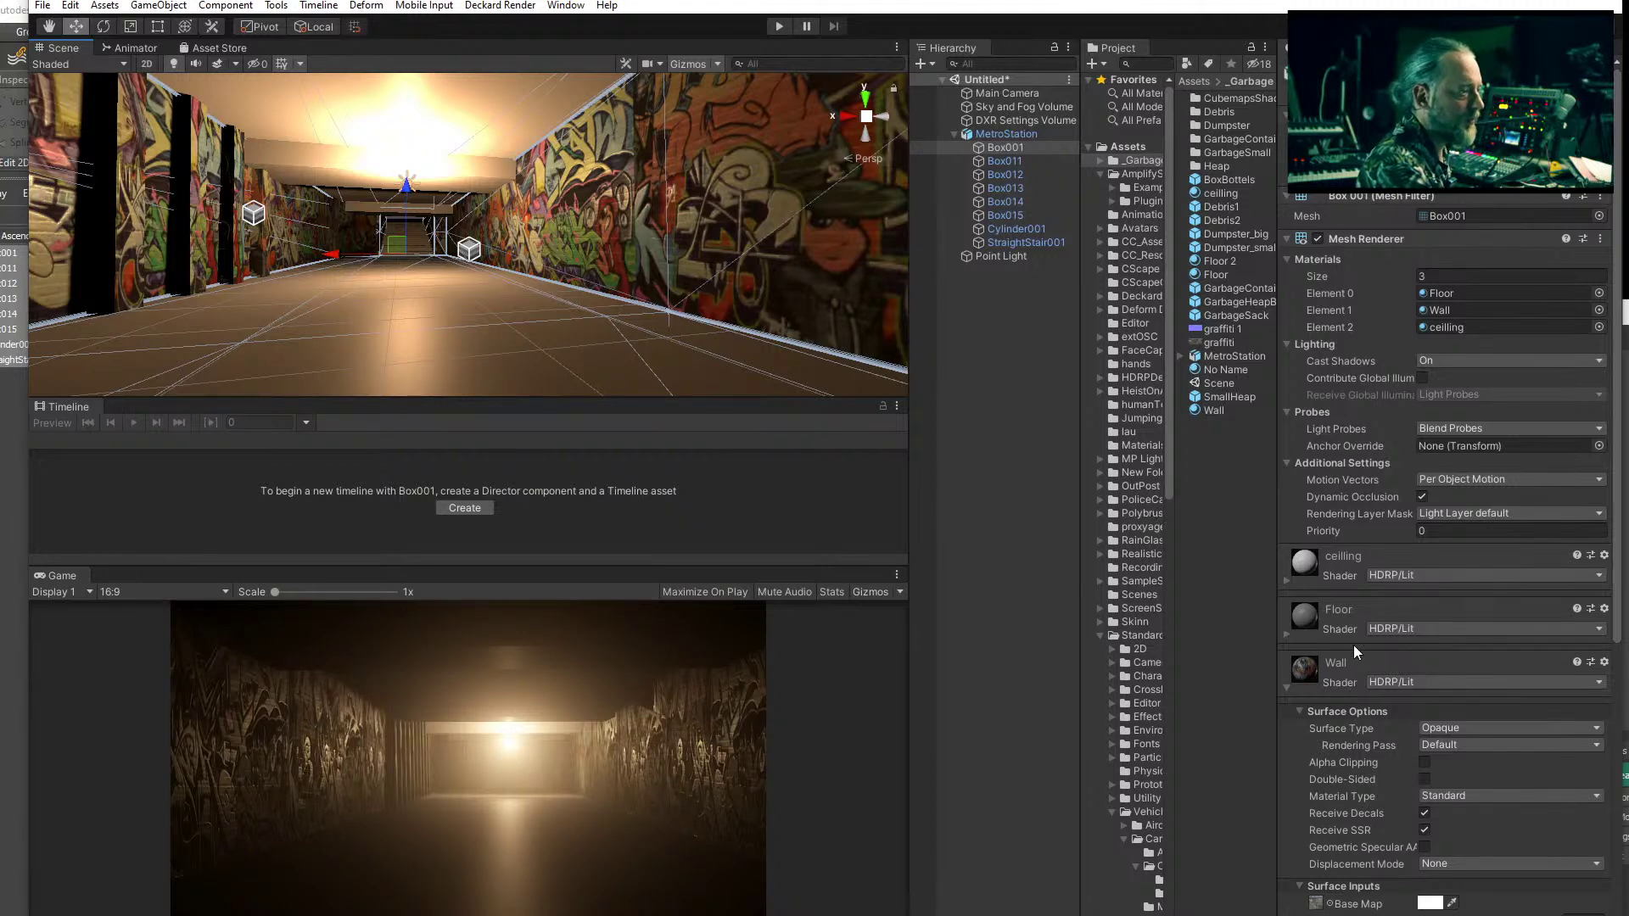
pyautogui.click(1287, 635)
pyautogui.scroll(-4, 1438, 637)
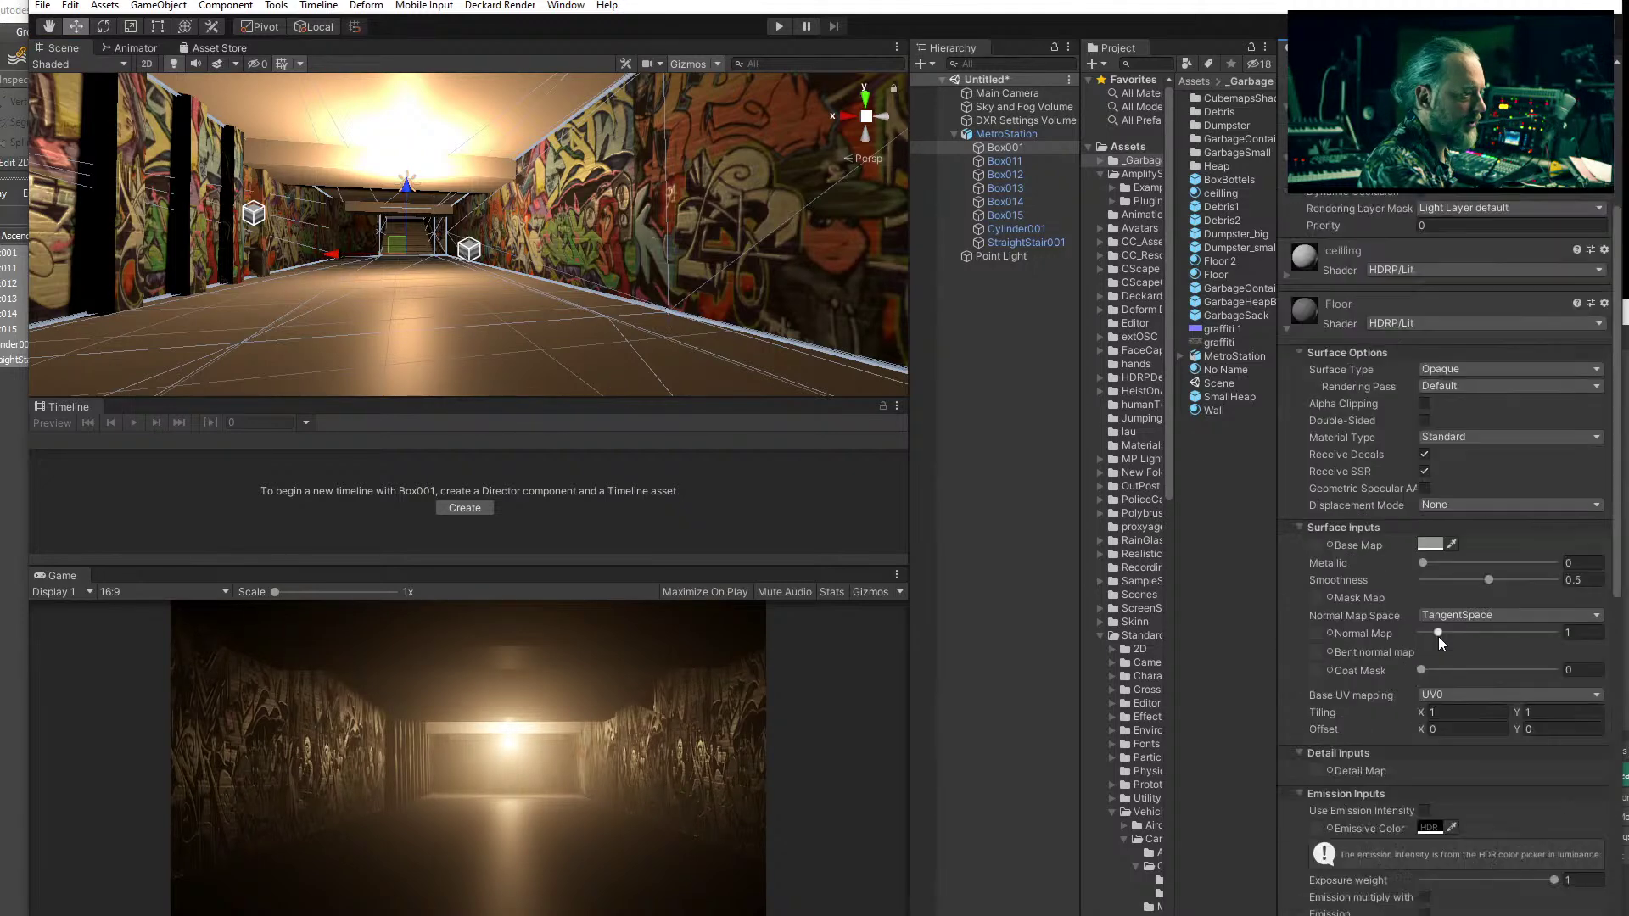
pyautogui.click(1331, 545)
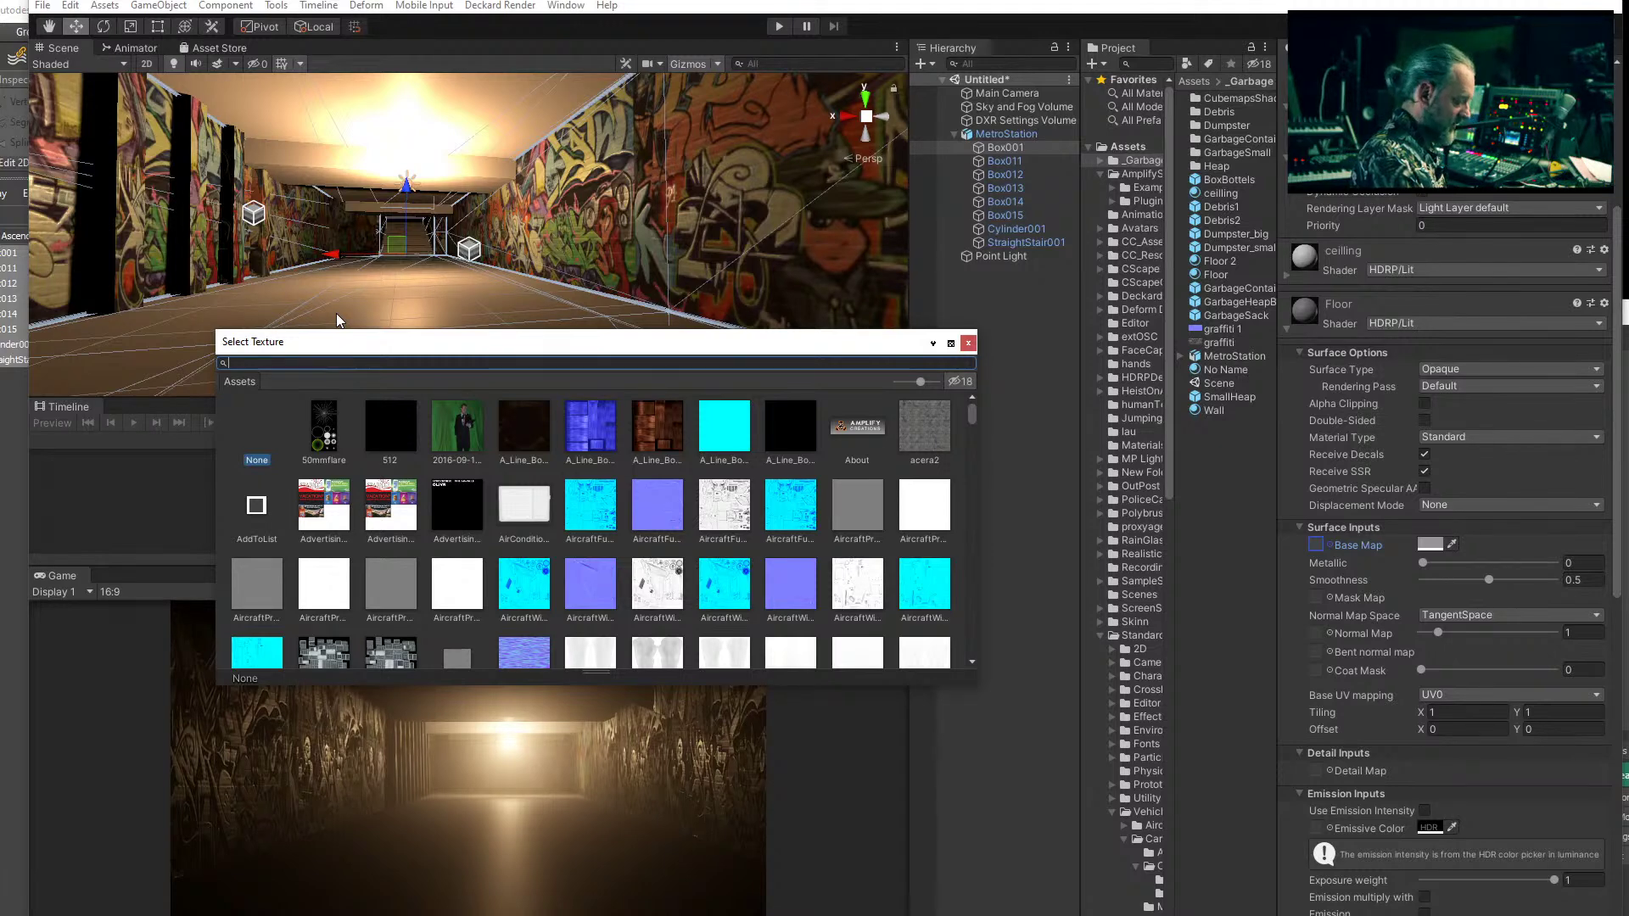
# - Search the textures for noise, try Noise1 and Noise as the Floor's Base Map, and reset it to None
pyautogui.write('noise')
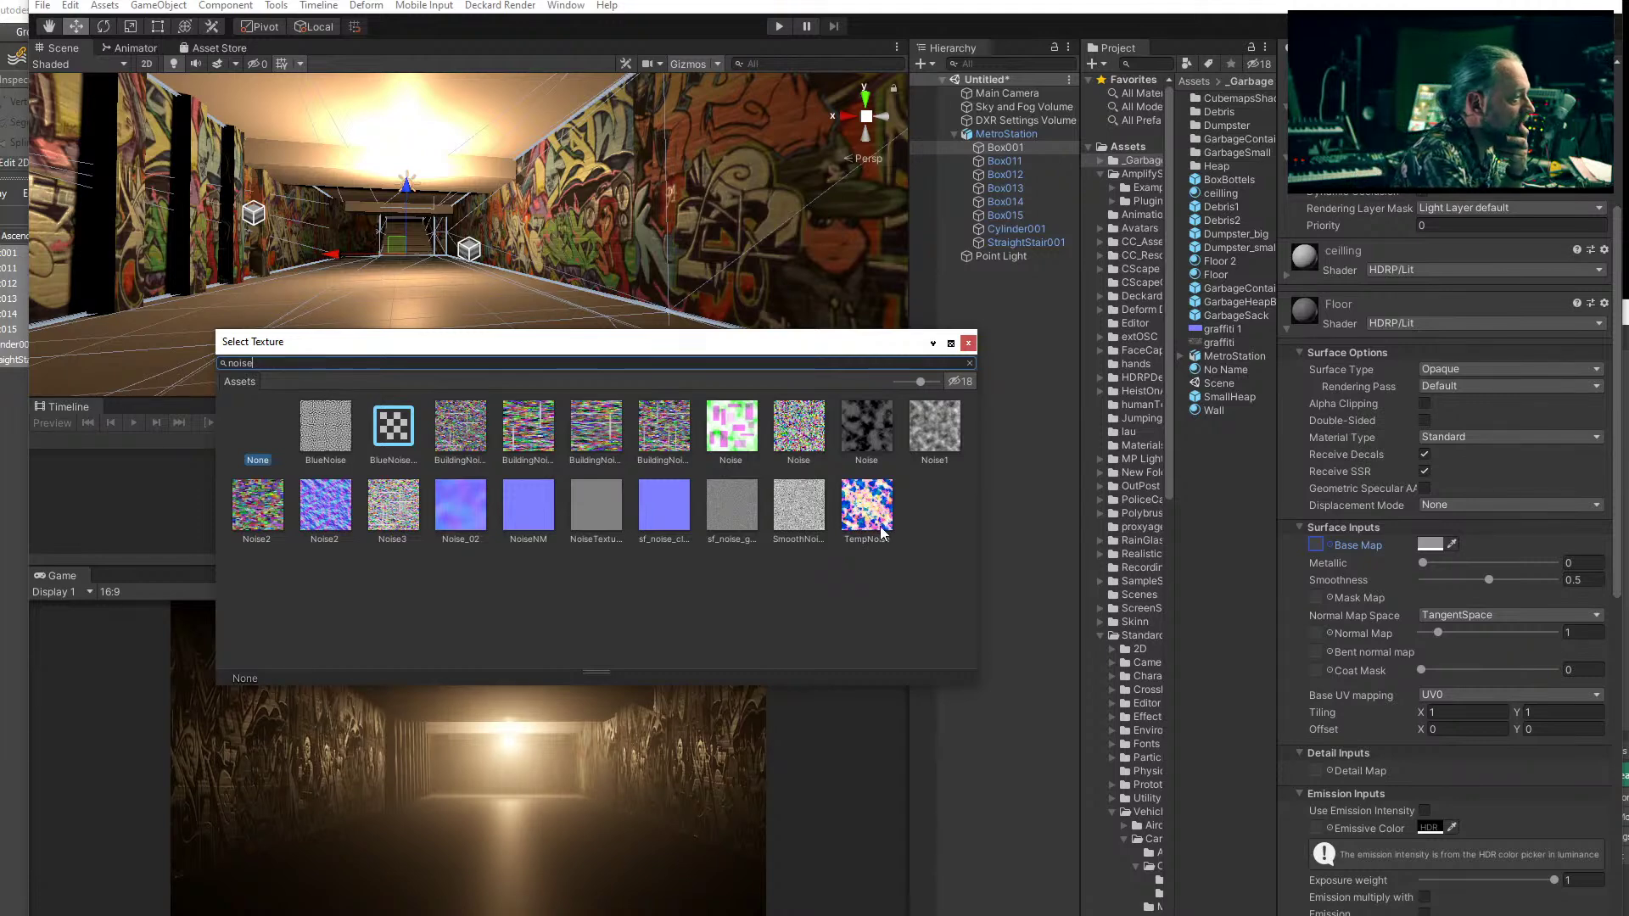
pyautogui.click(931, 438)
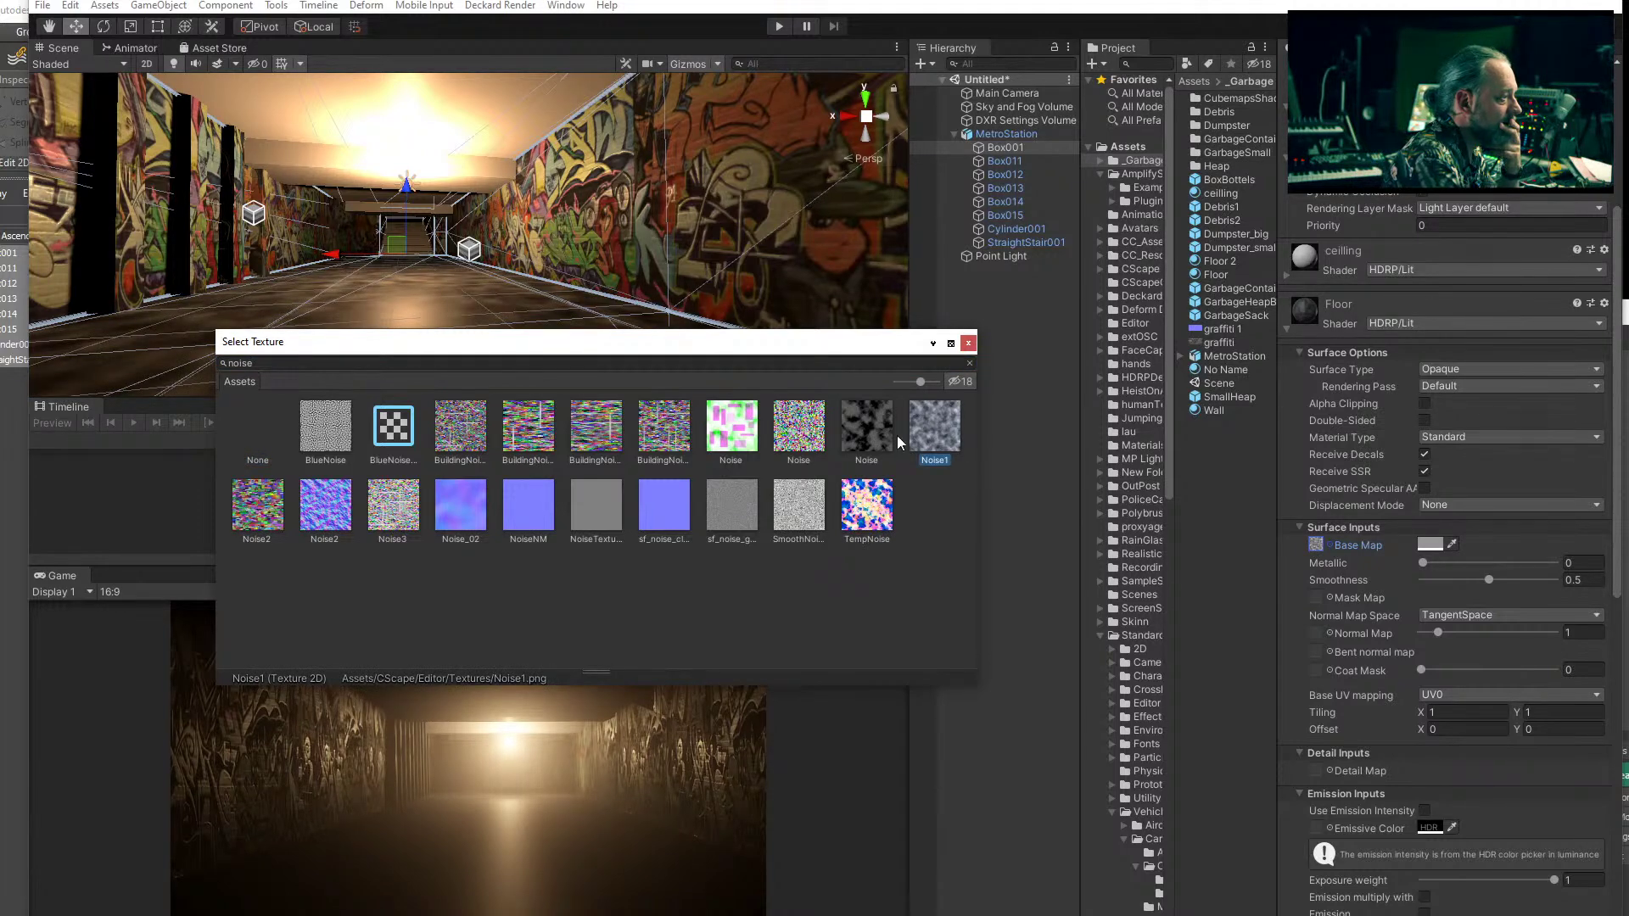
pyautogui.click(872, 441)
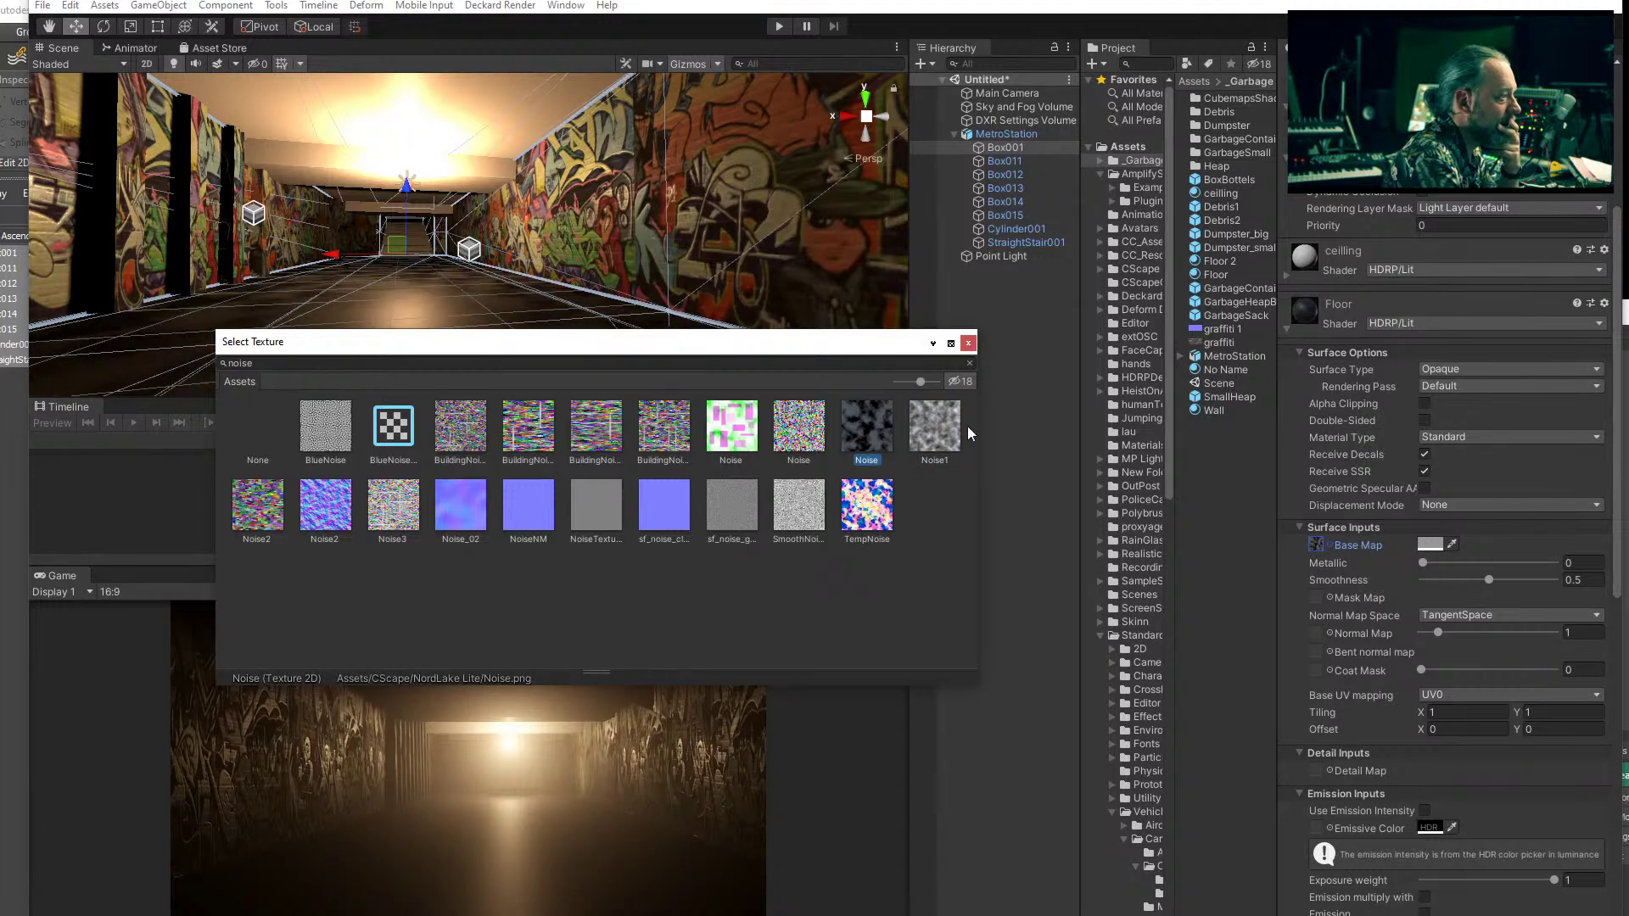
pyautogui.click(948, 439)
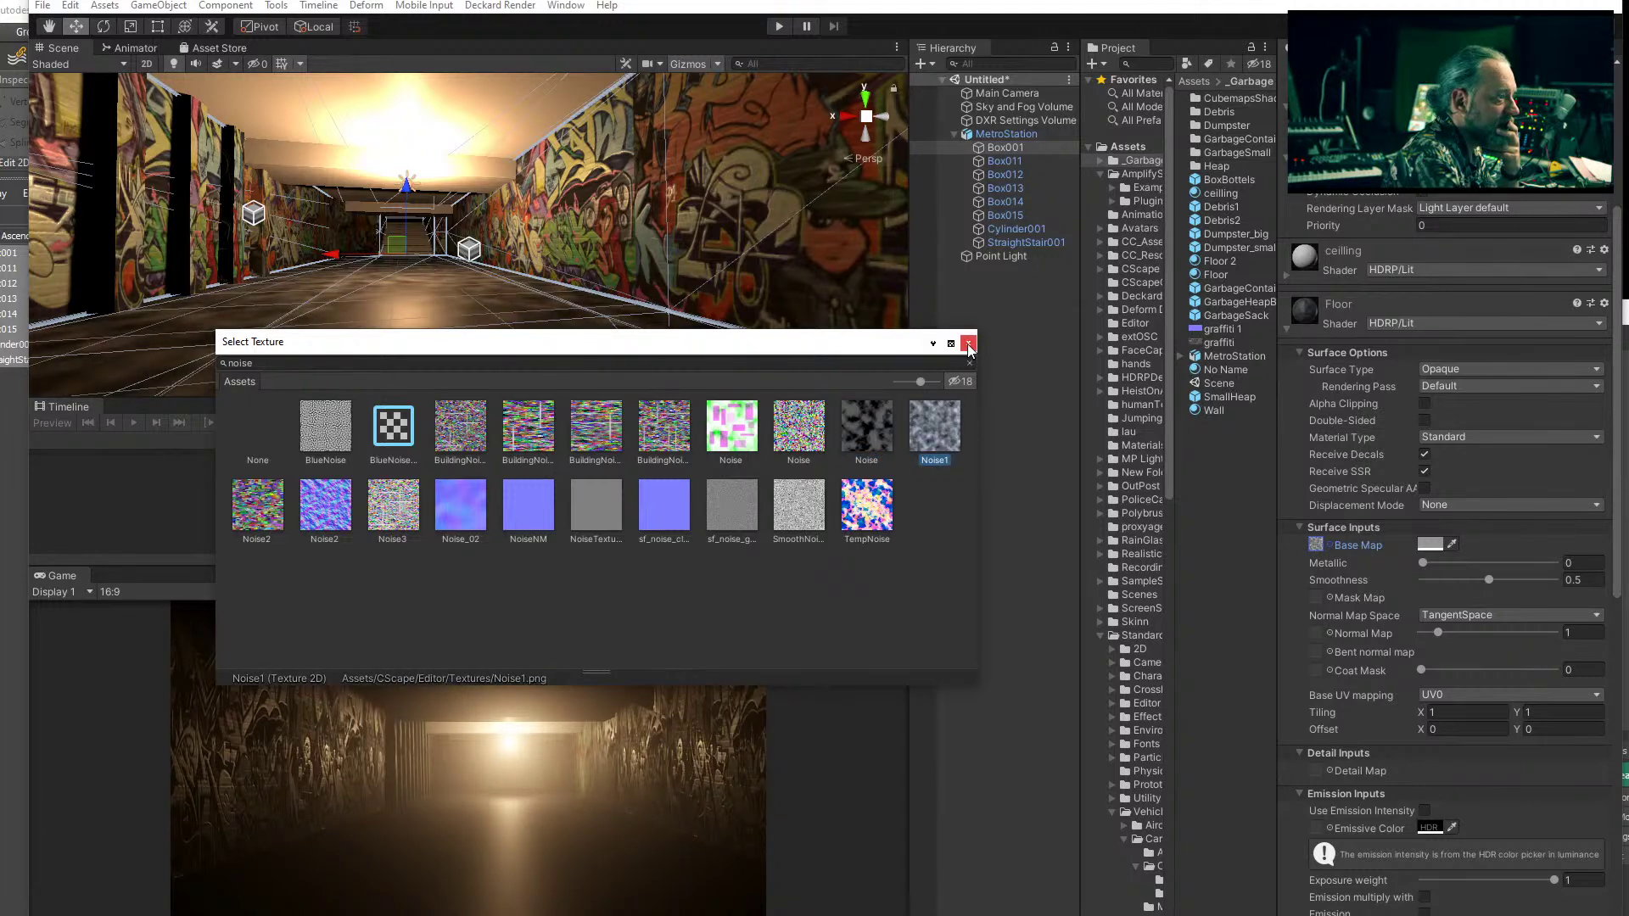
pyautogui.click(273, 442)
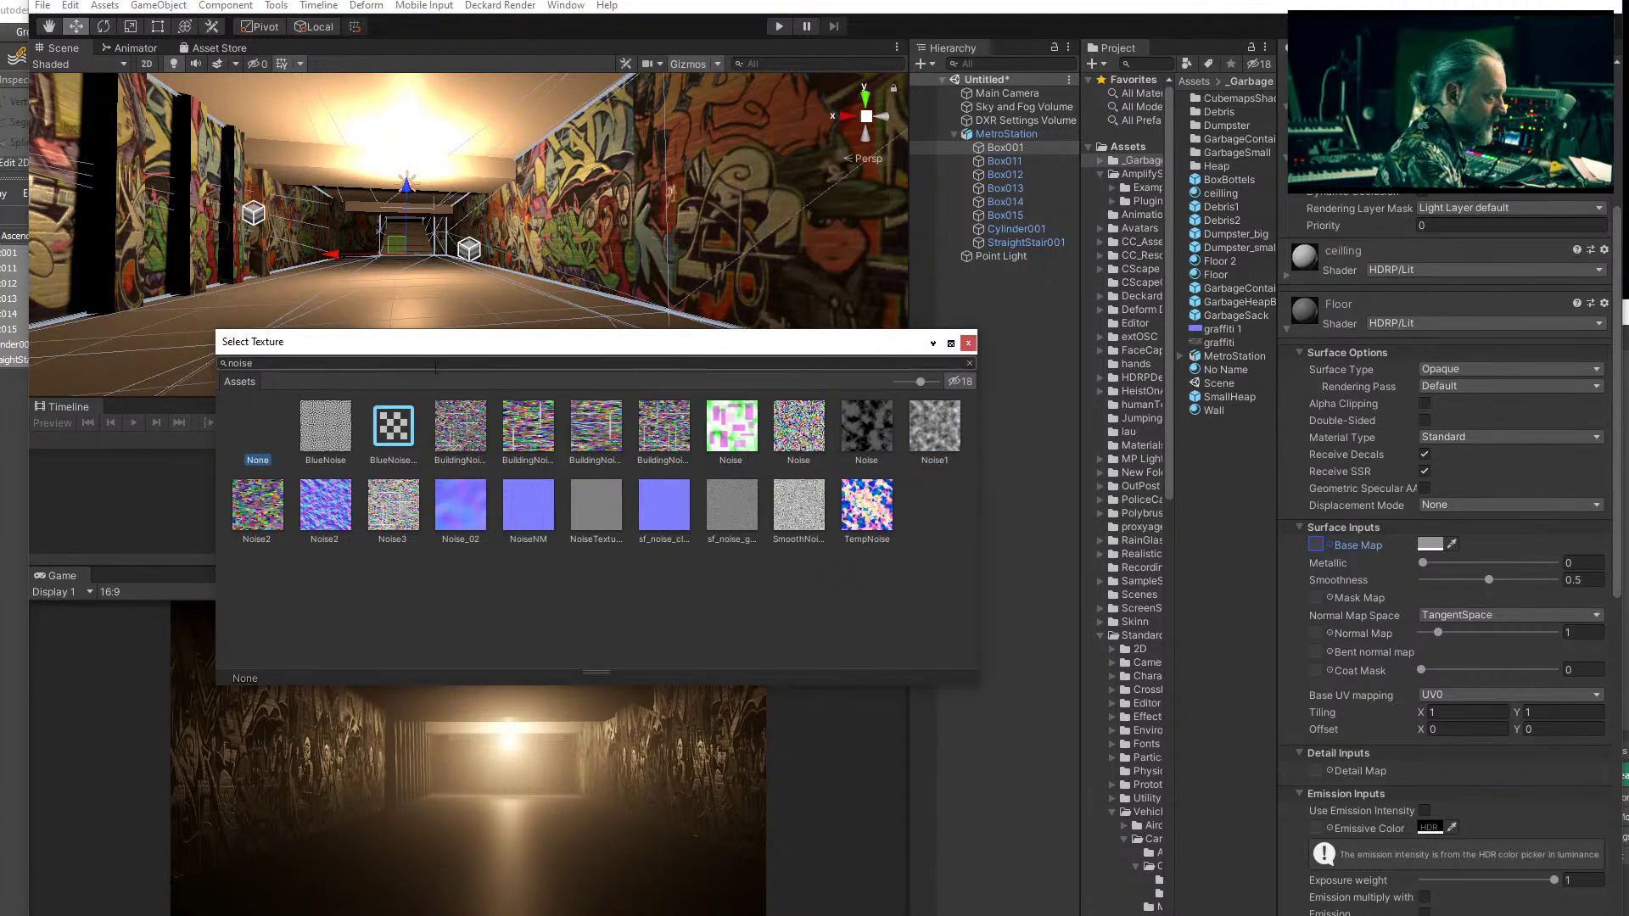
# - Search the textures for "asph" and assign AsphaltCloseups0048_3_S_2 as the Floor material's Base Map
pyautogui.hotkey('ctrl', 'a')
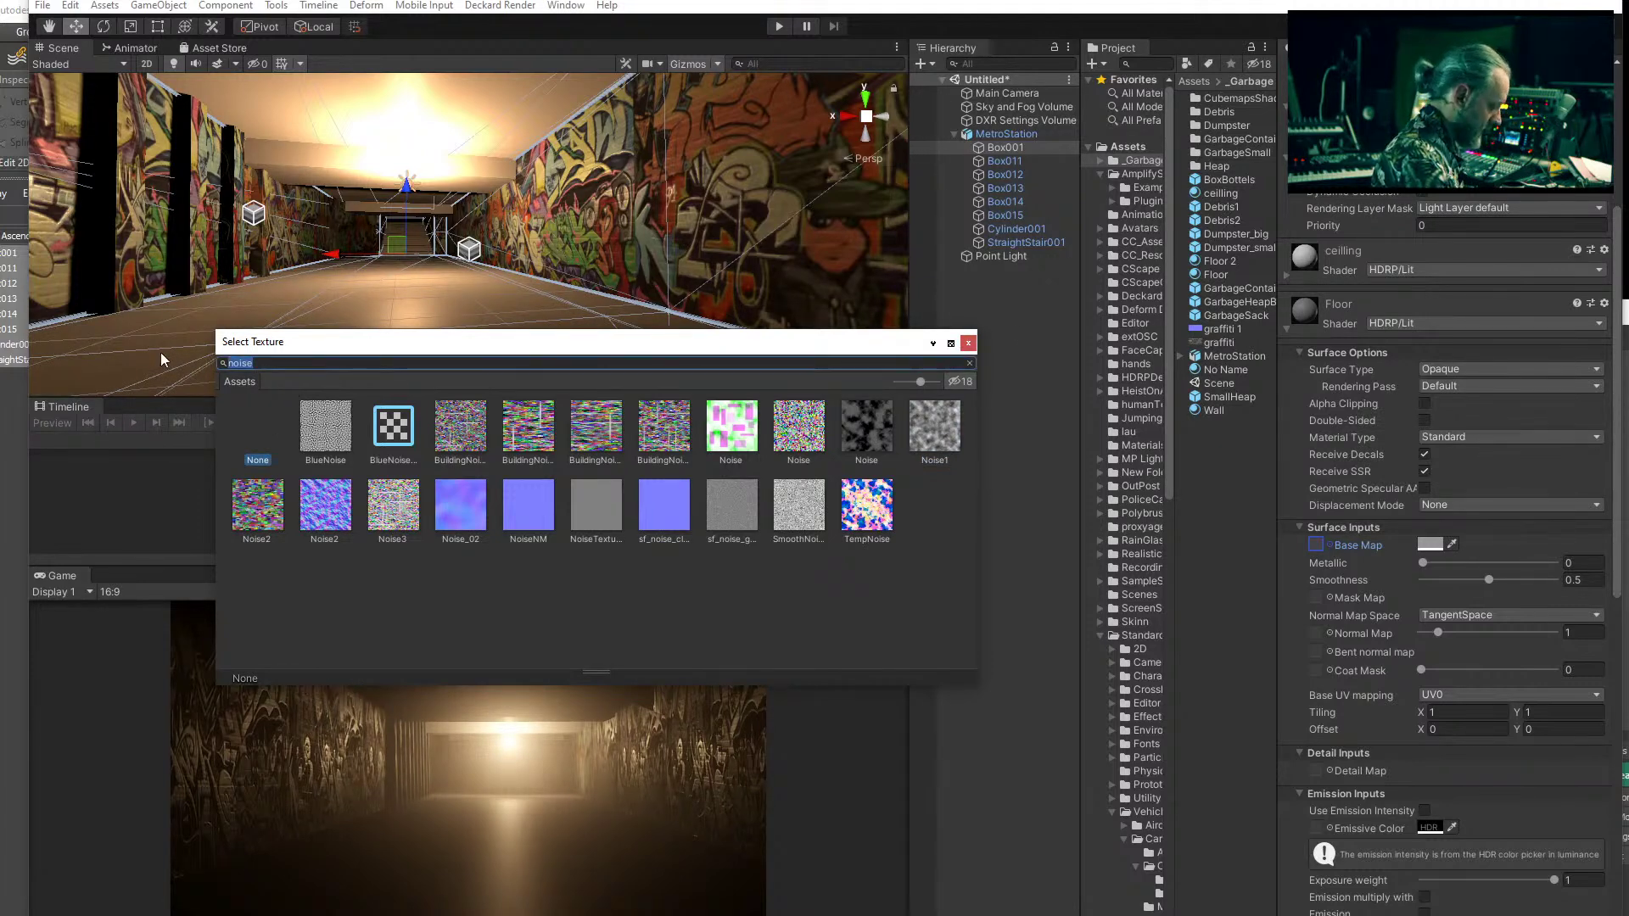
pyautogui.write('asph')
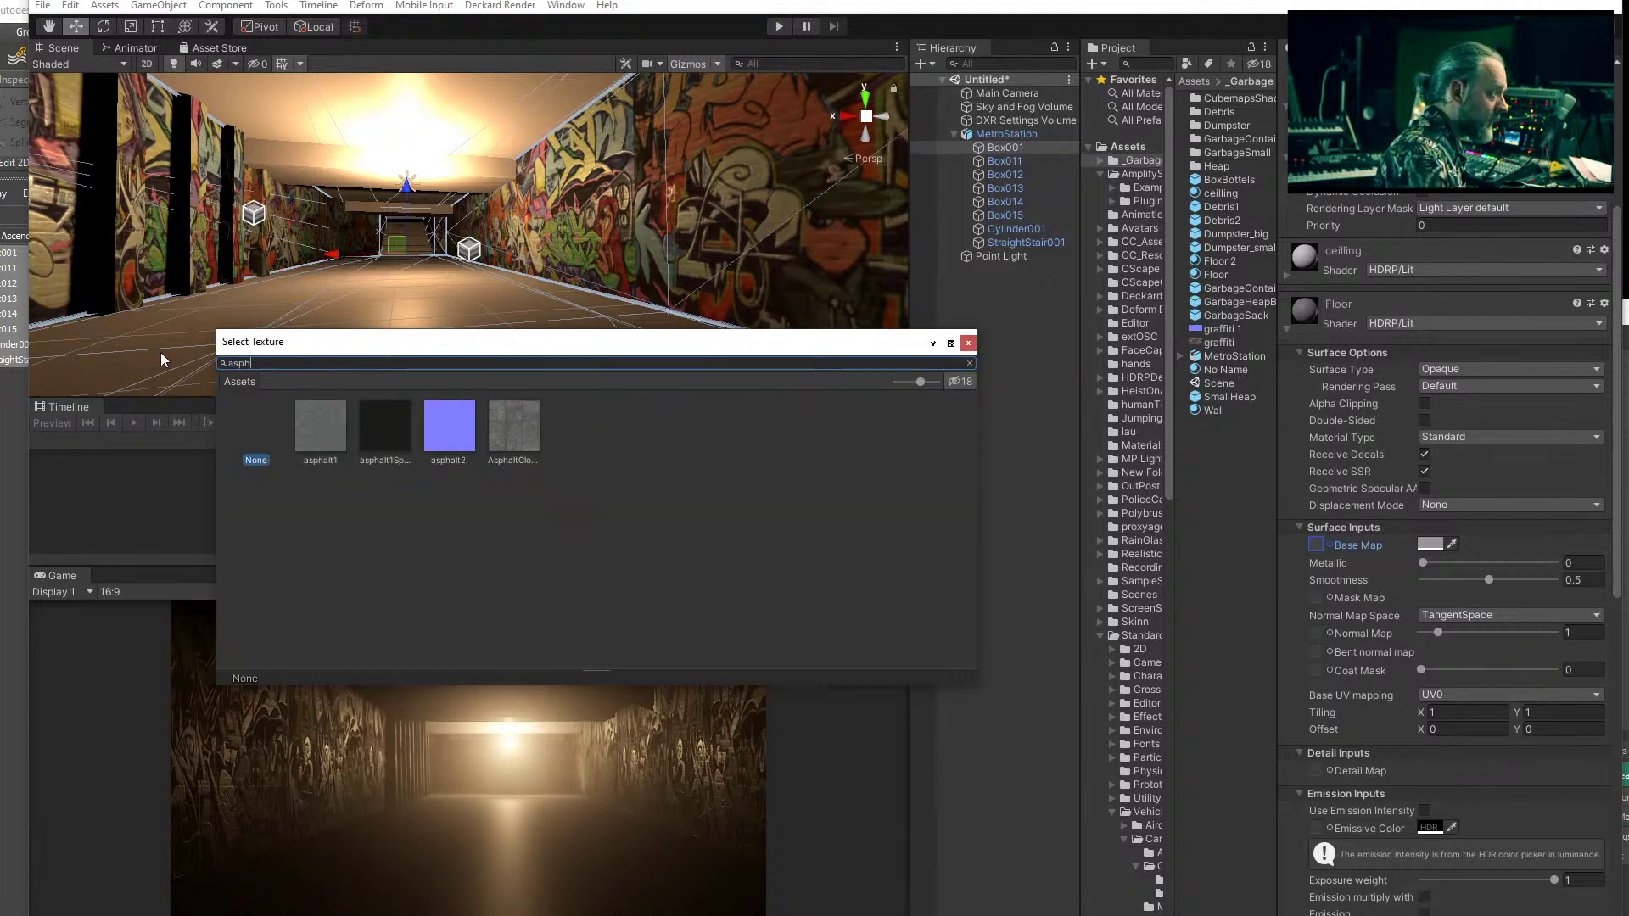
pyautogui.click(516, 428)
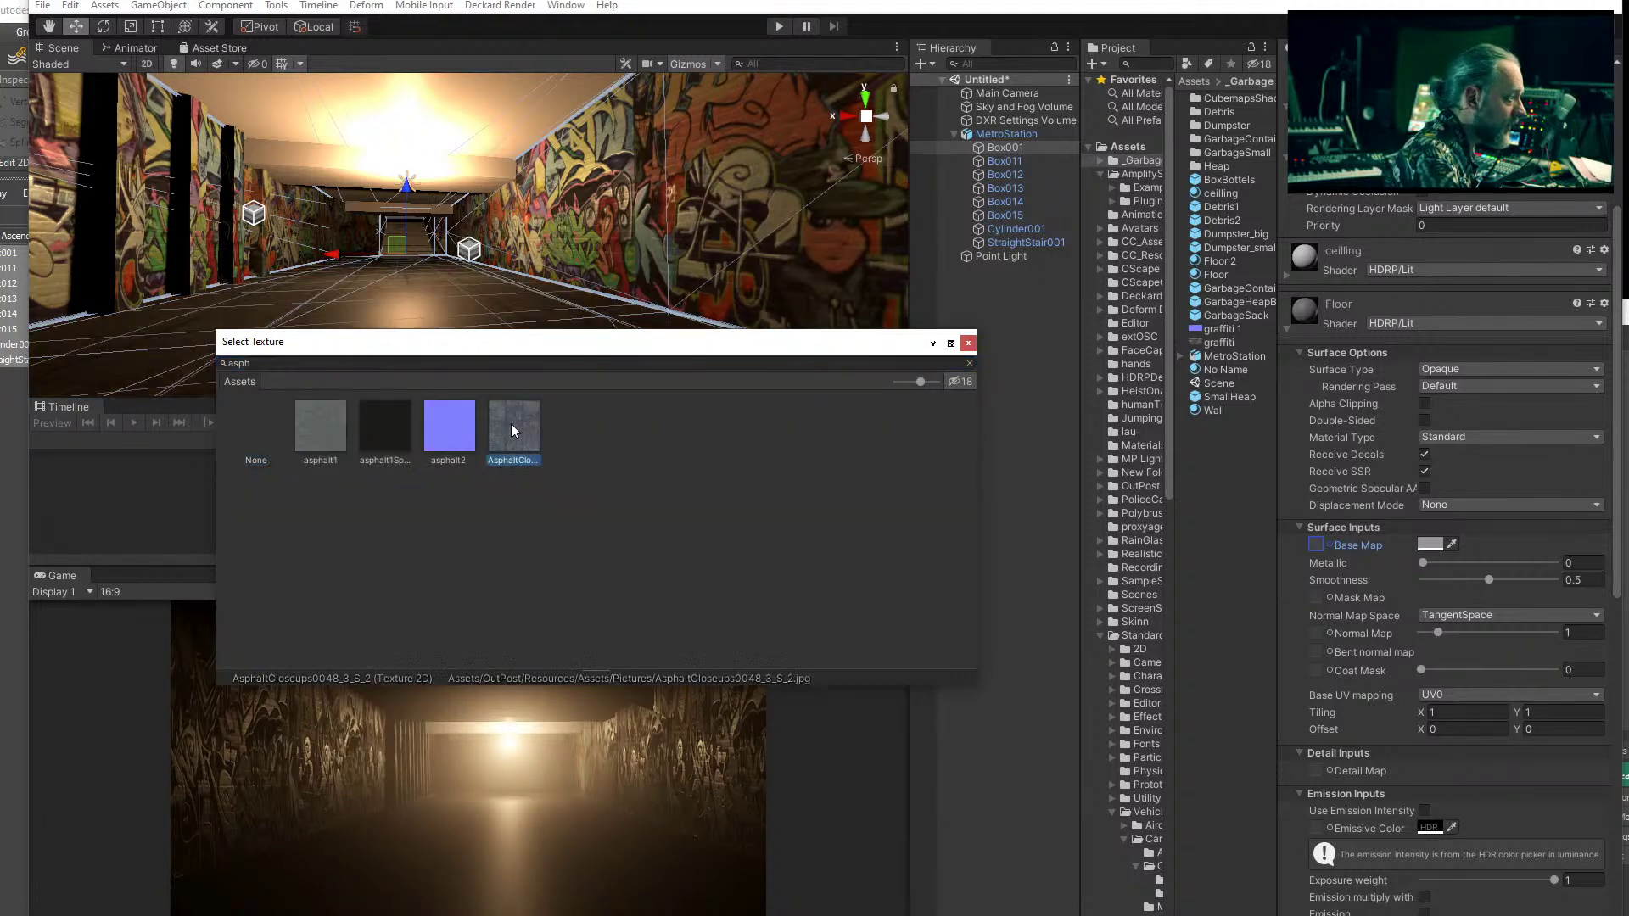
pyautogui.doubleClick(523, 426)
# - Set the Floor material's smoothness to 0
pyautogui.moveTo(484, 331); pyautogui.dragTo(486, 332, button='middle')
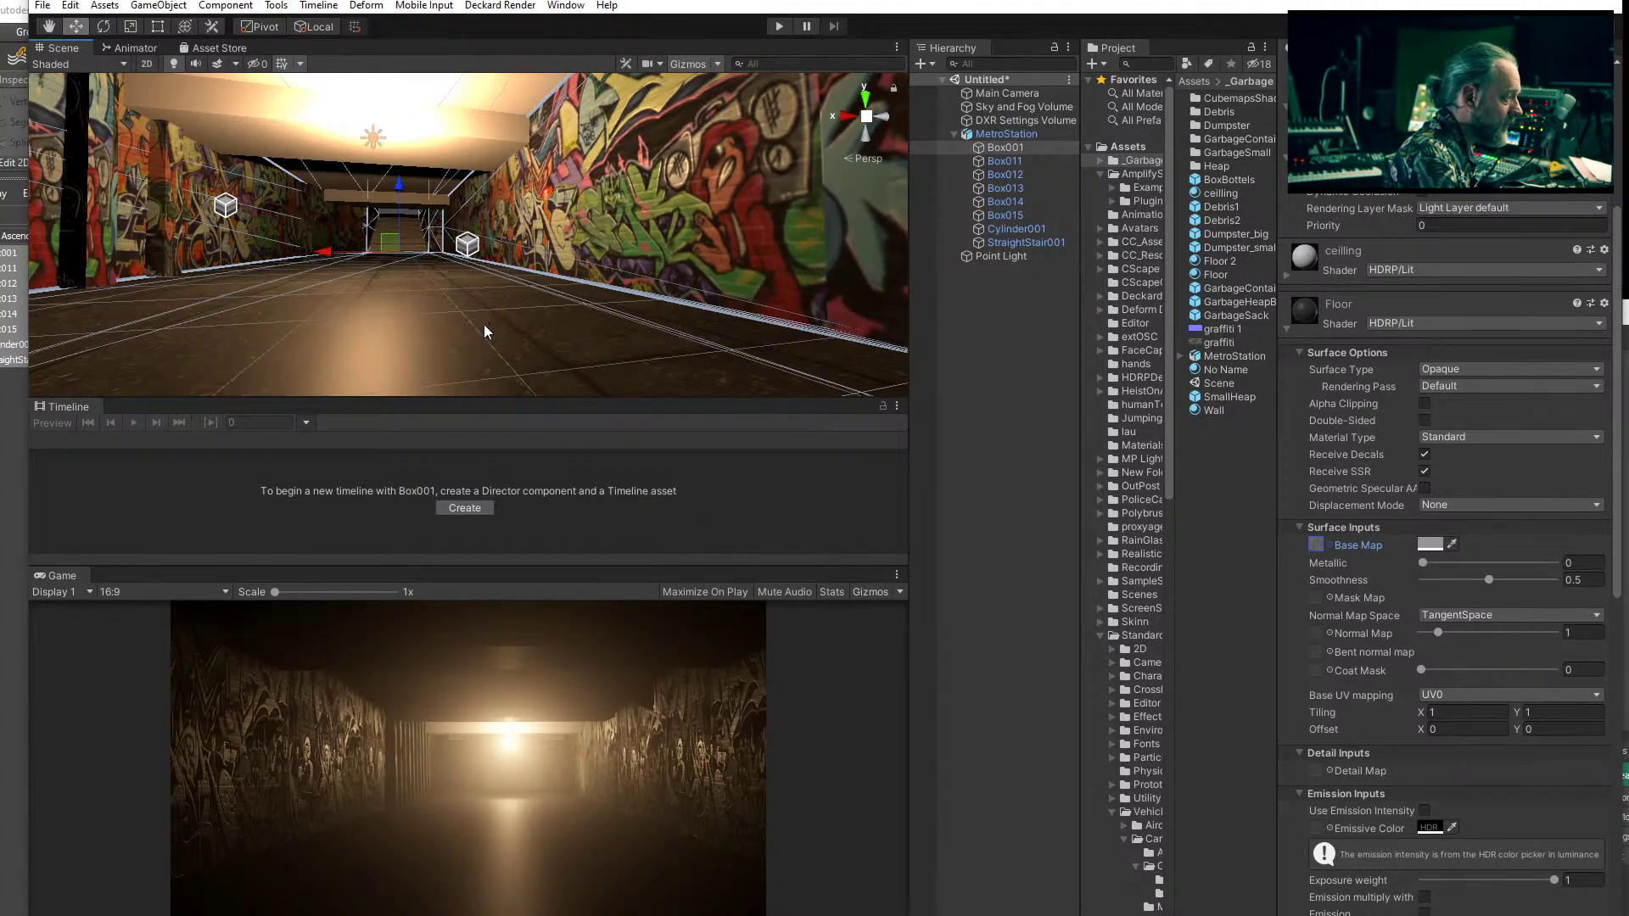
pyautogui.moveTo(368, 270); pyautogui.dragTo(419, 316, button='right')
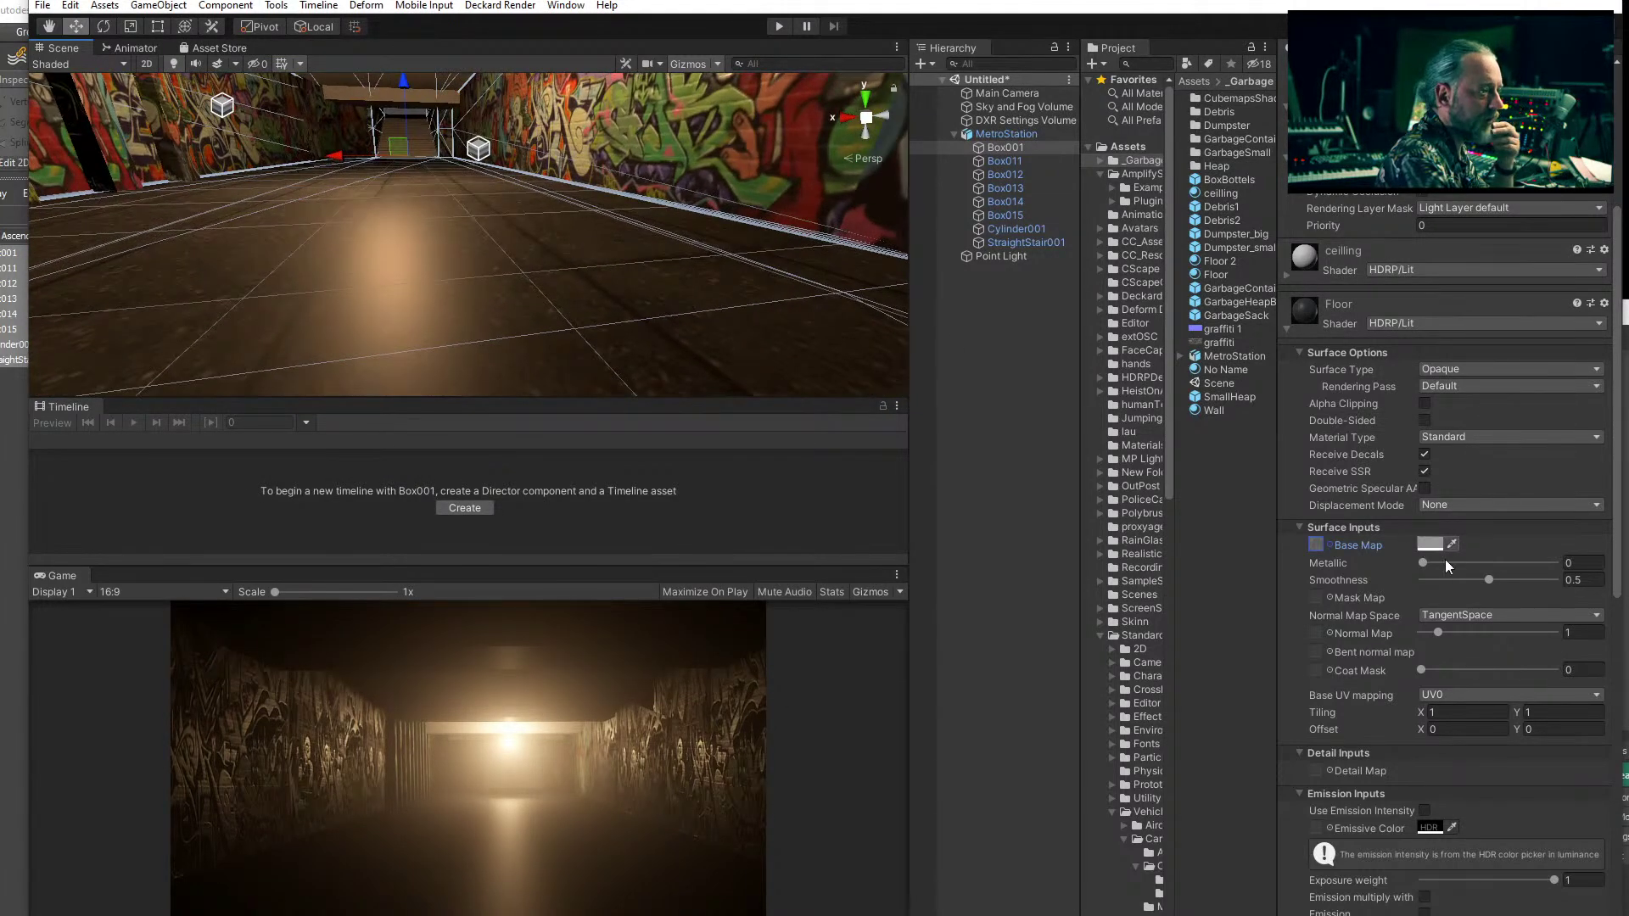
pyautogui.moveTo(1474, 575); pyautogui.dragTo(1343, 578)
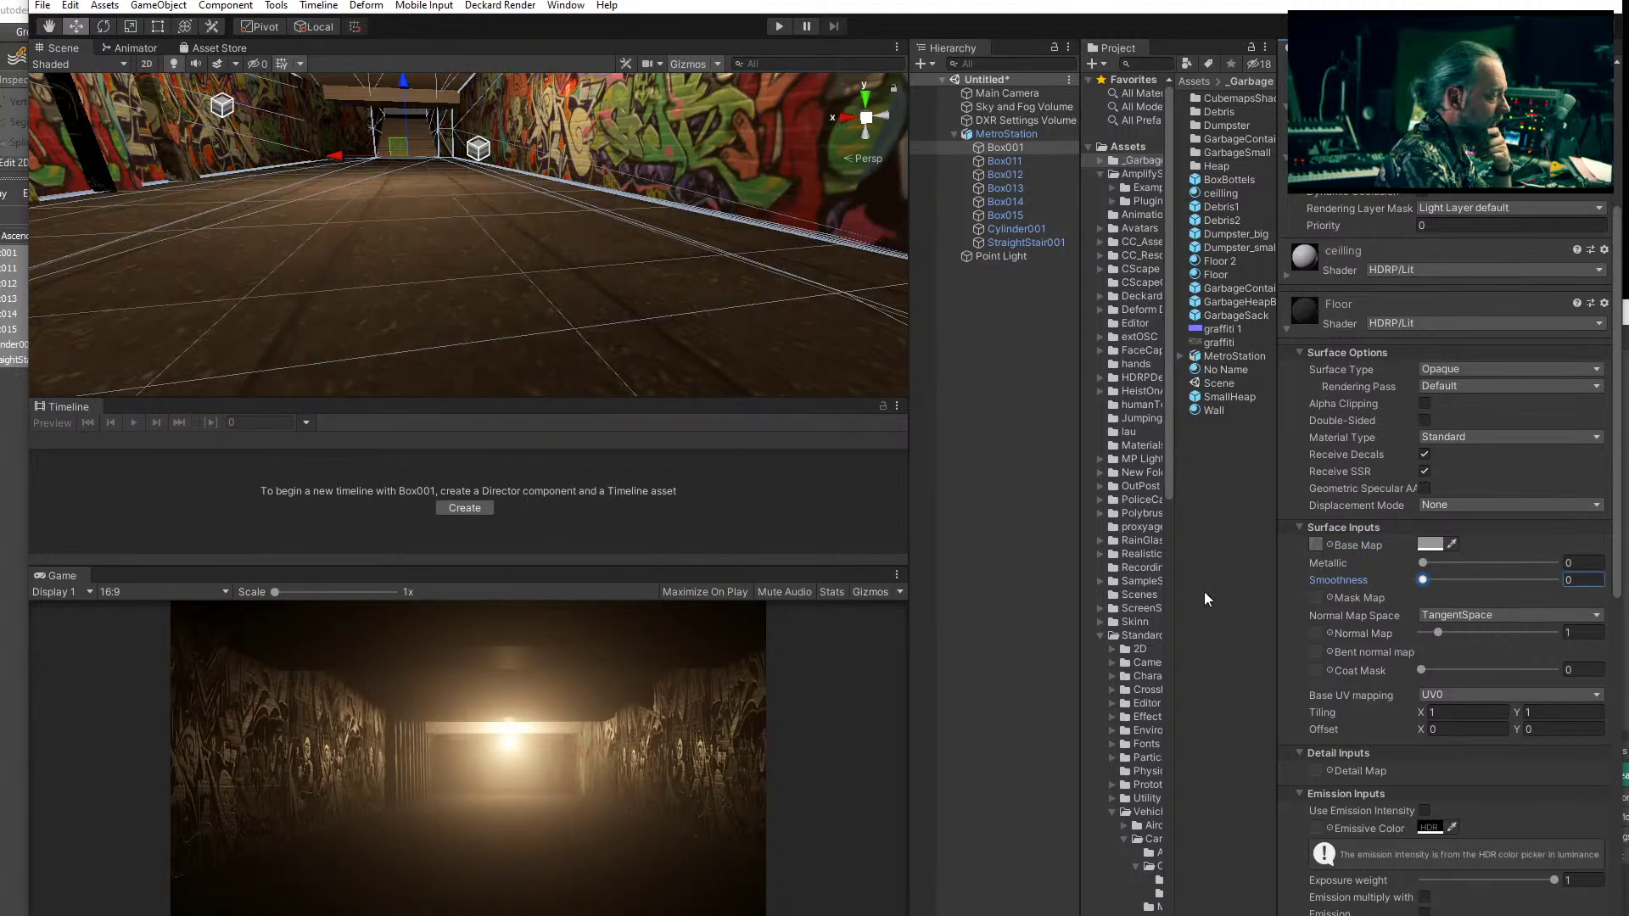
pyautogui.moveTo(346, 244); pyautogui.dragTo(498, 298, button='middle')
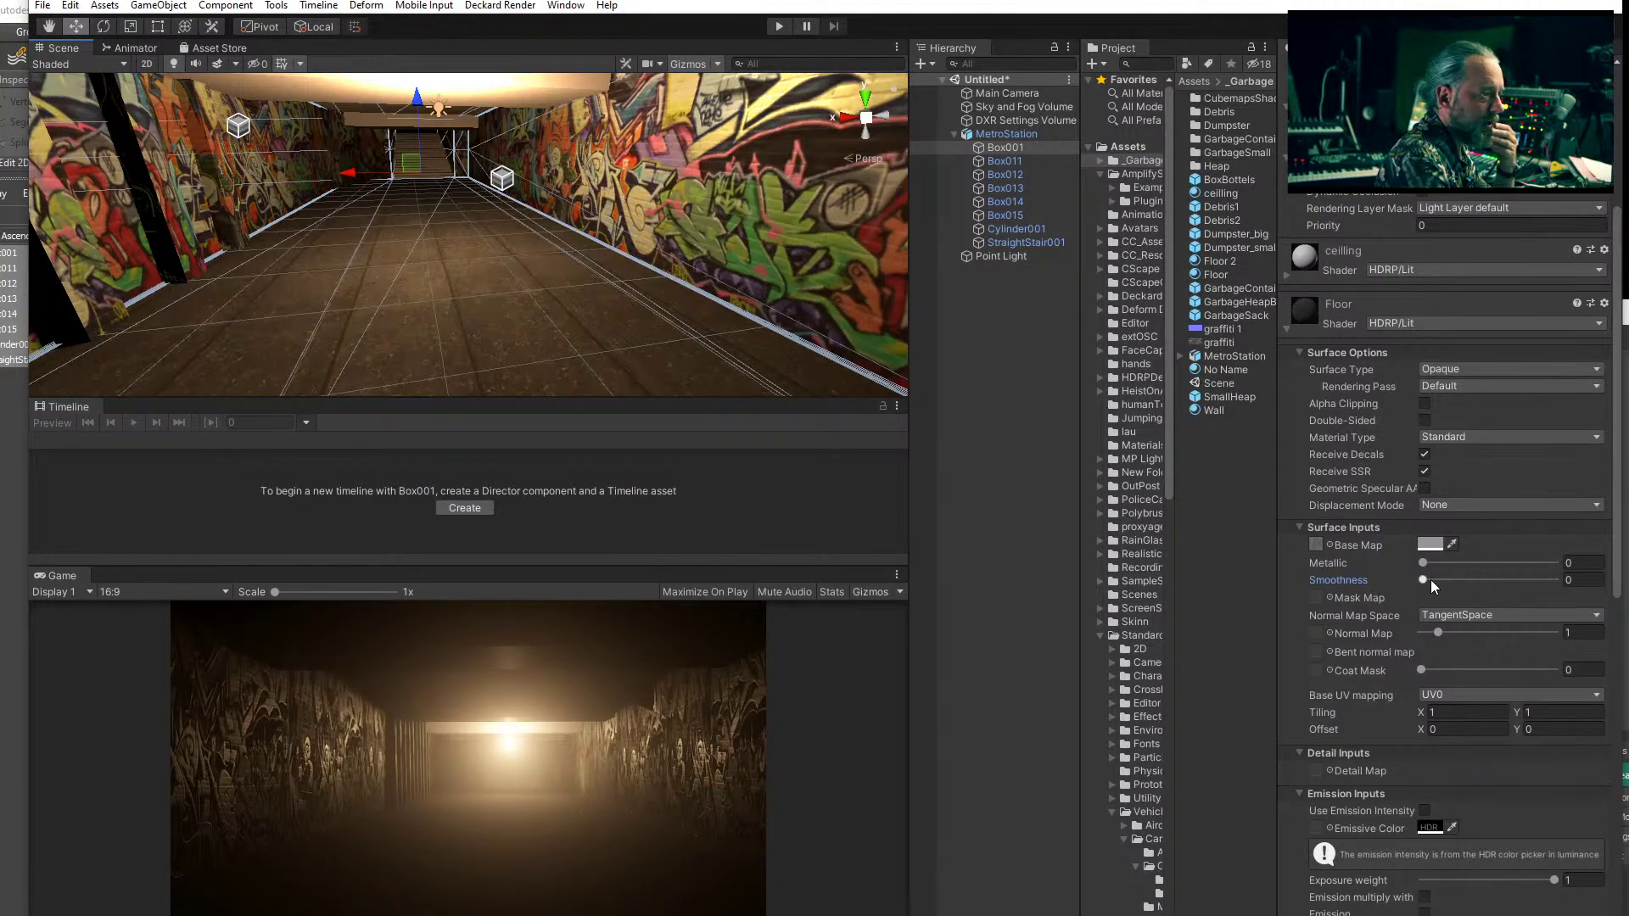
# - Search the textures for noise and assign the dark Noise texture from NordLake Lite as the Floor's Mask Map
pyautogui.click(1331, 598)
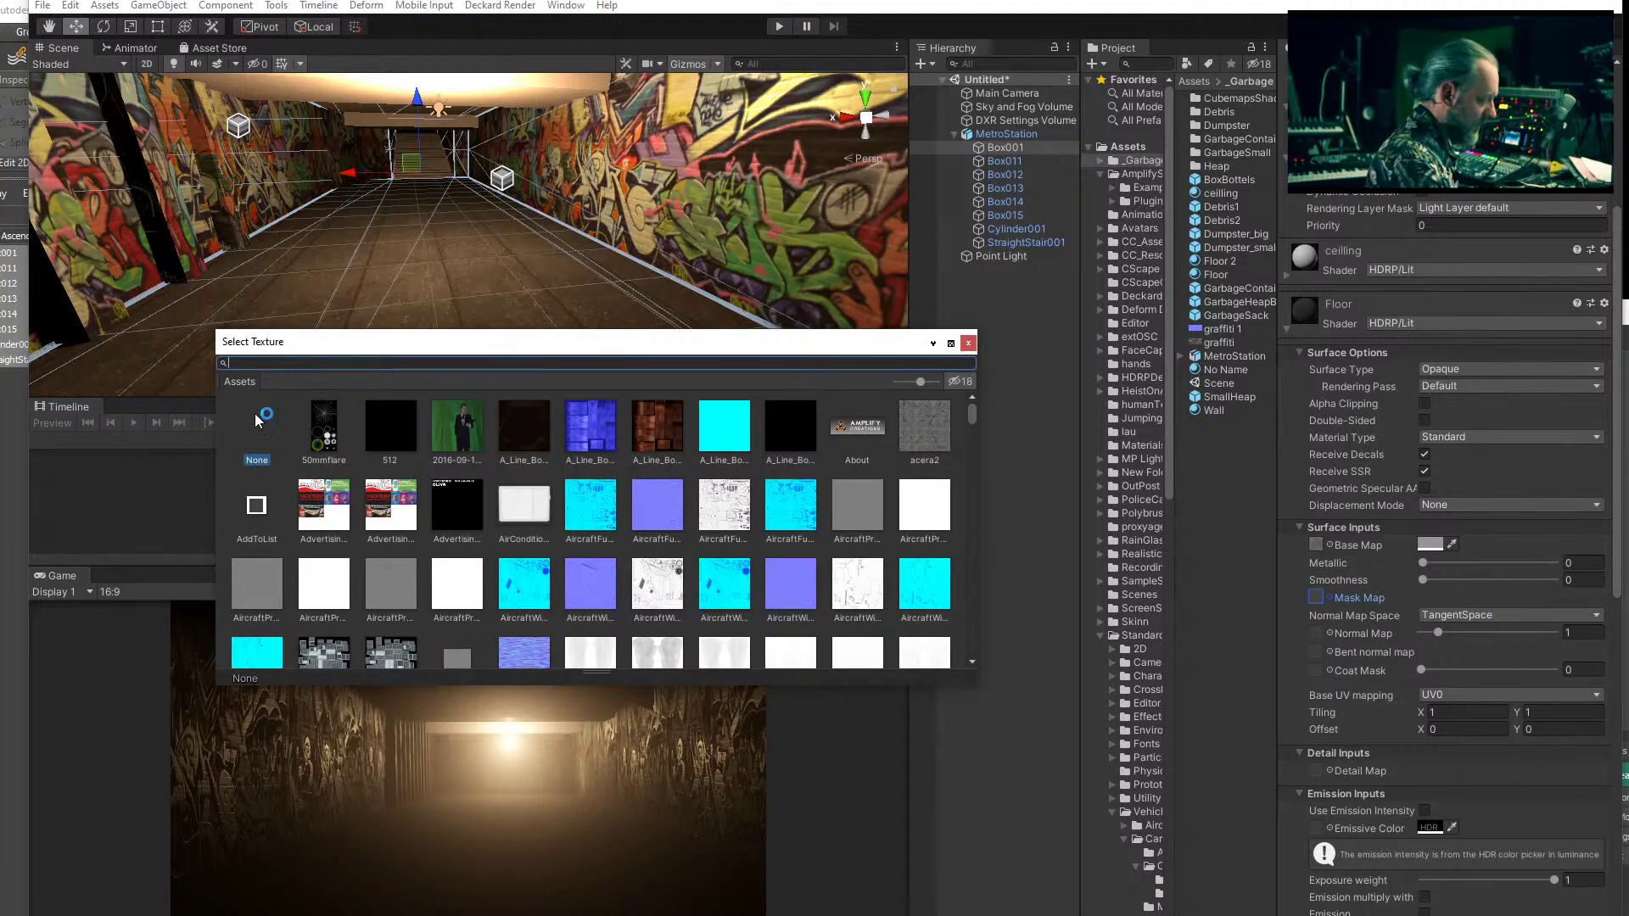
pyautogui.write('noise')
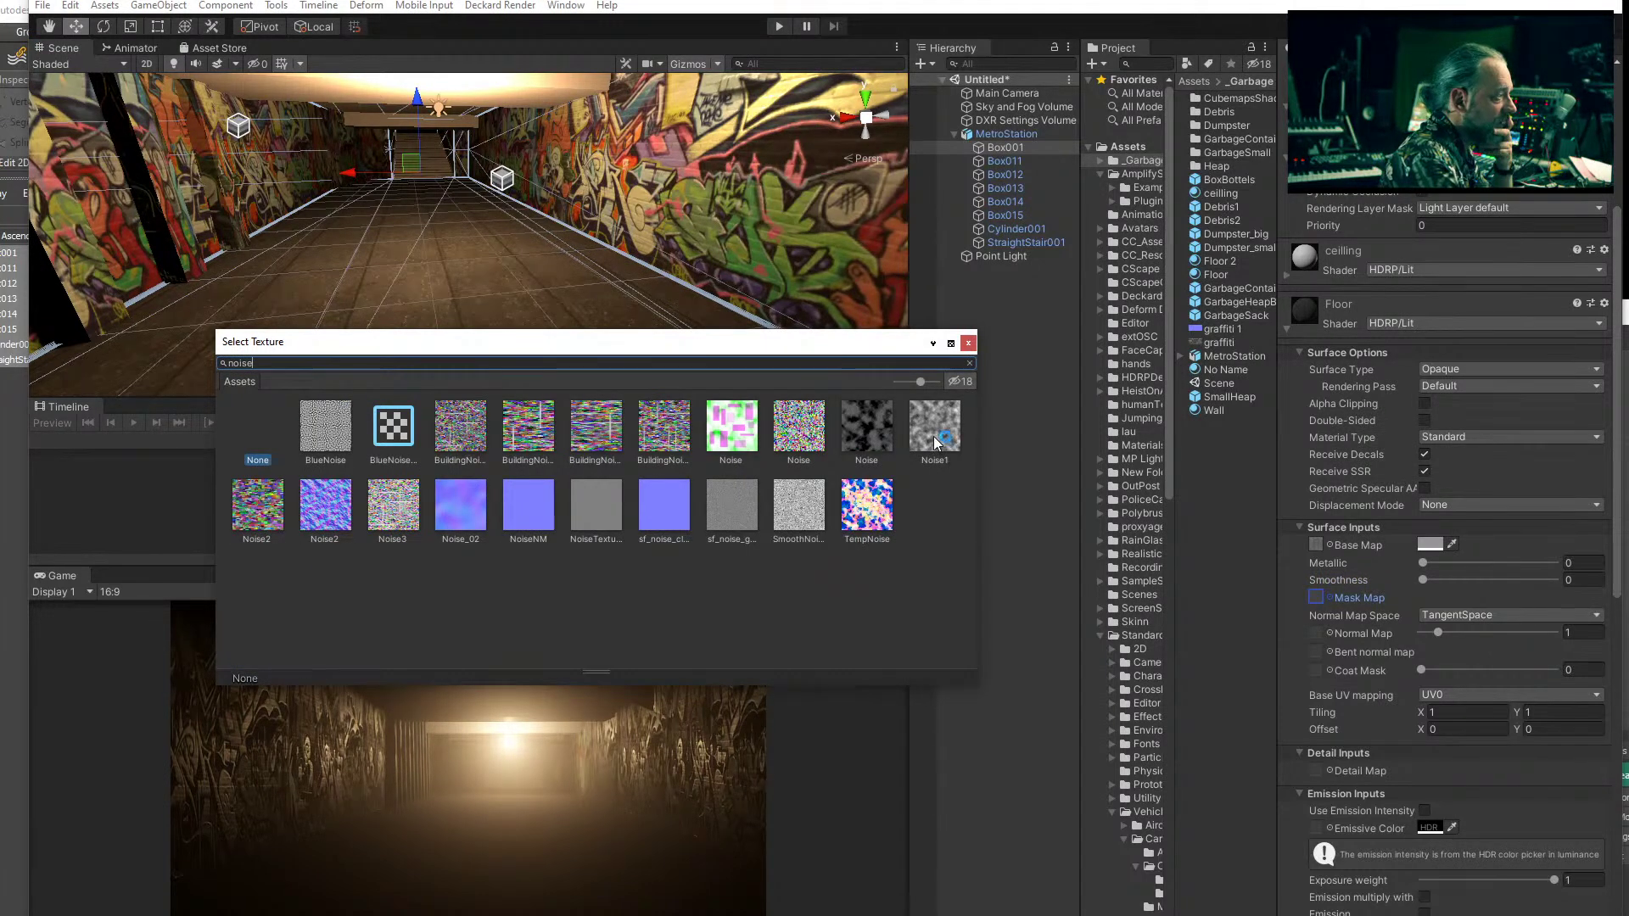
pyautogui.click(870, 436)
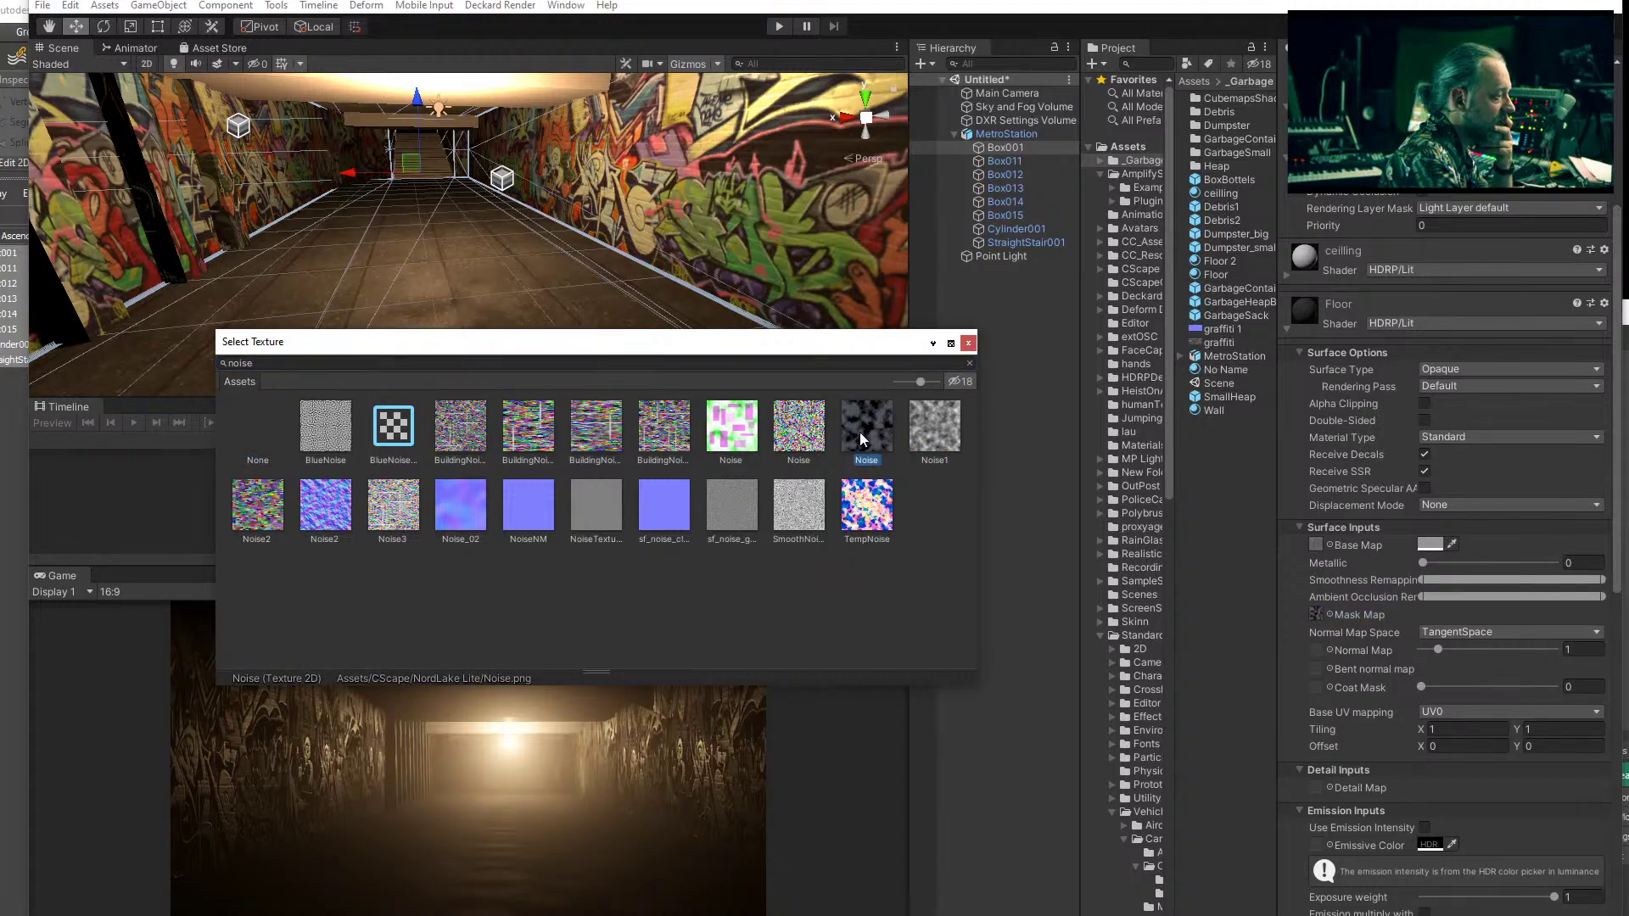
pyautogui.click(933, 435)
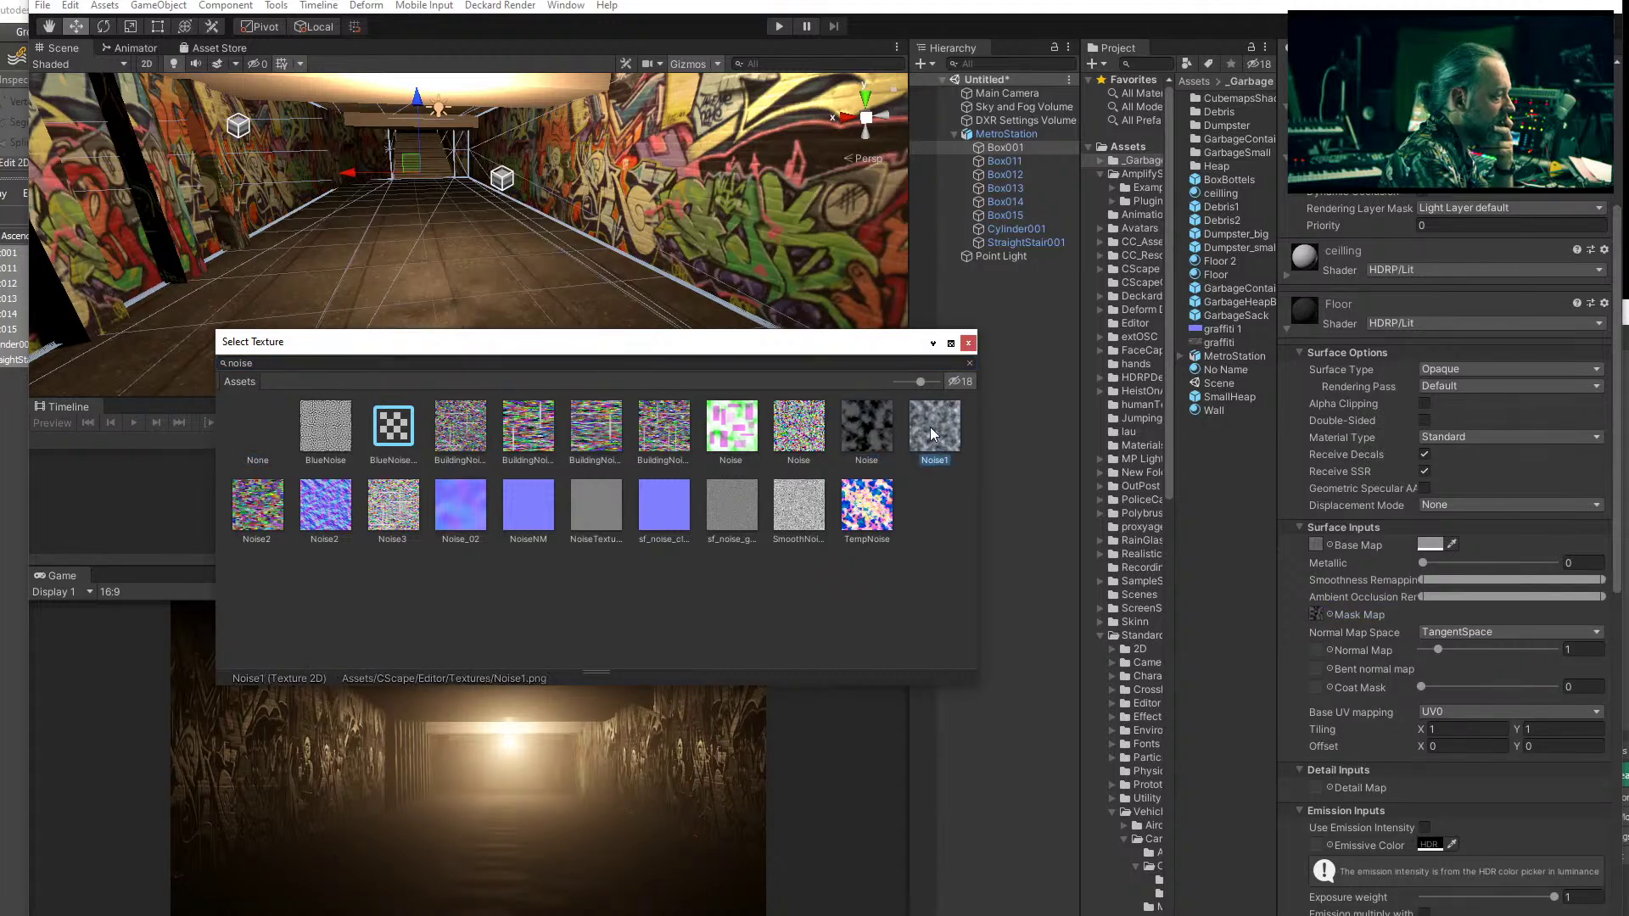
pyautogui.doubleClick(873, 431)
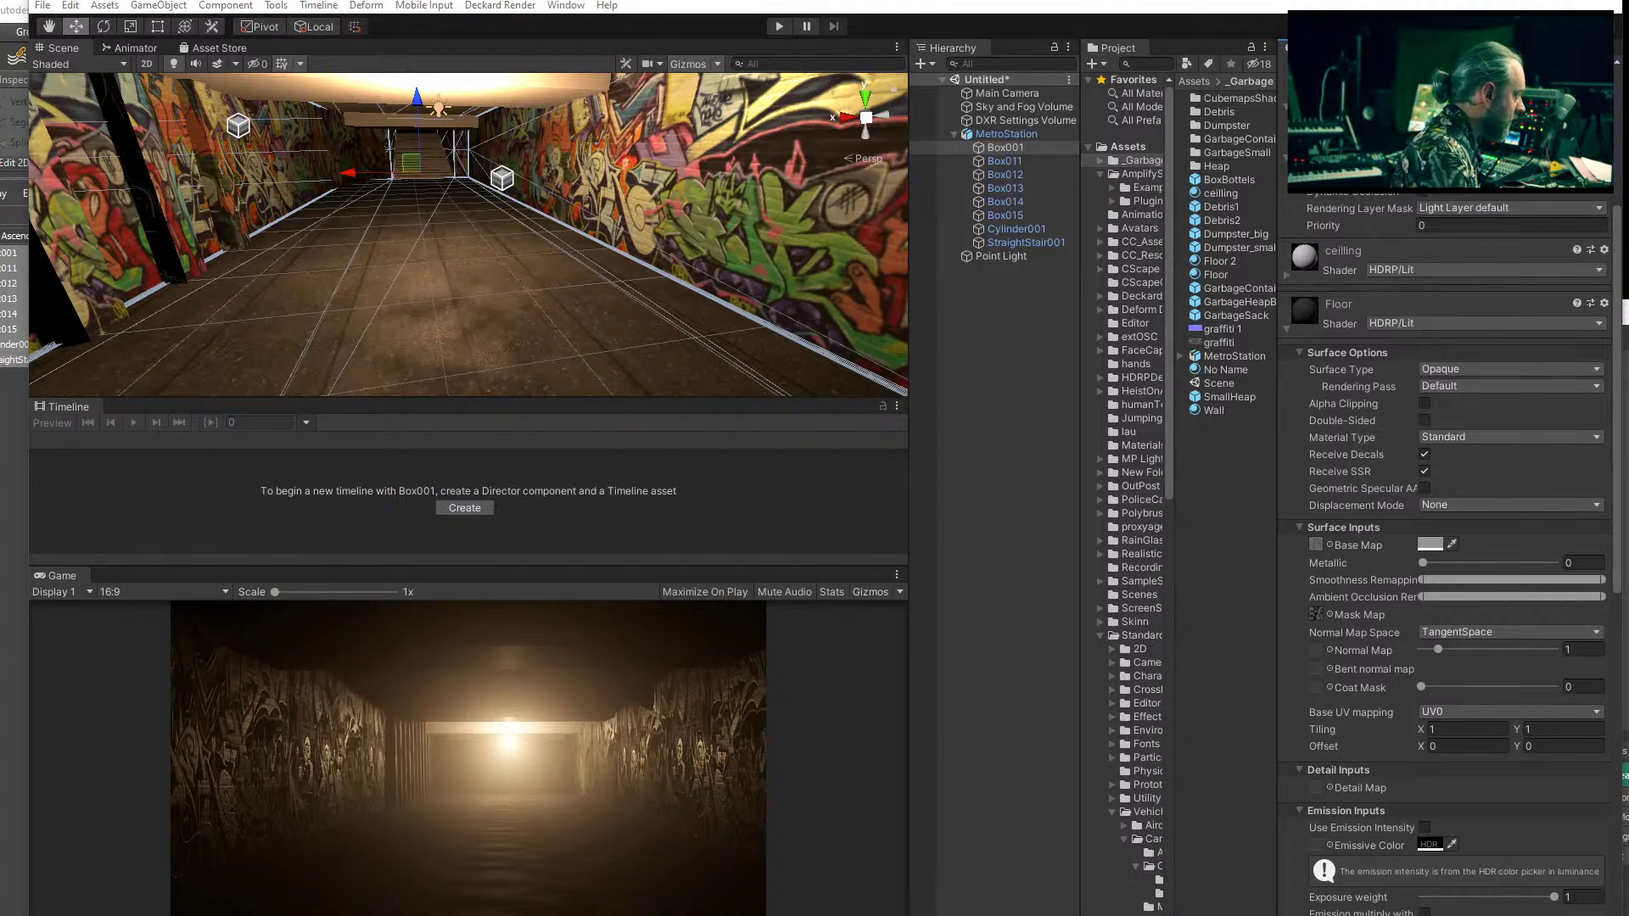
# - Switch to ATEM Software Control, adjust the Mic 2 dynamics, and move the mixer window out of the way
pyautogui.moveTo(0, 527); pyautogui.dragTo(683, 450)
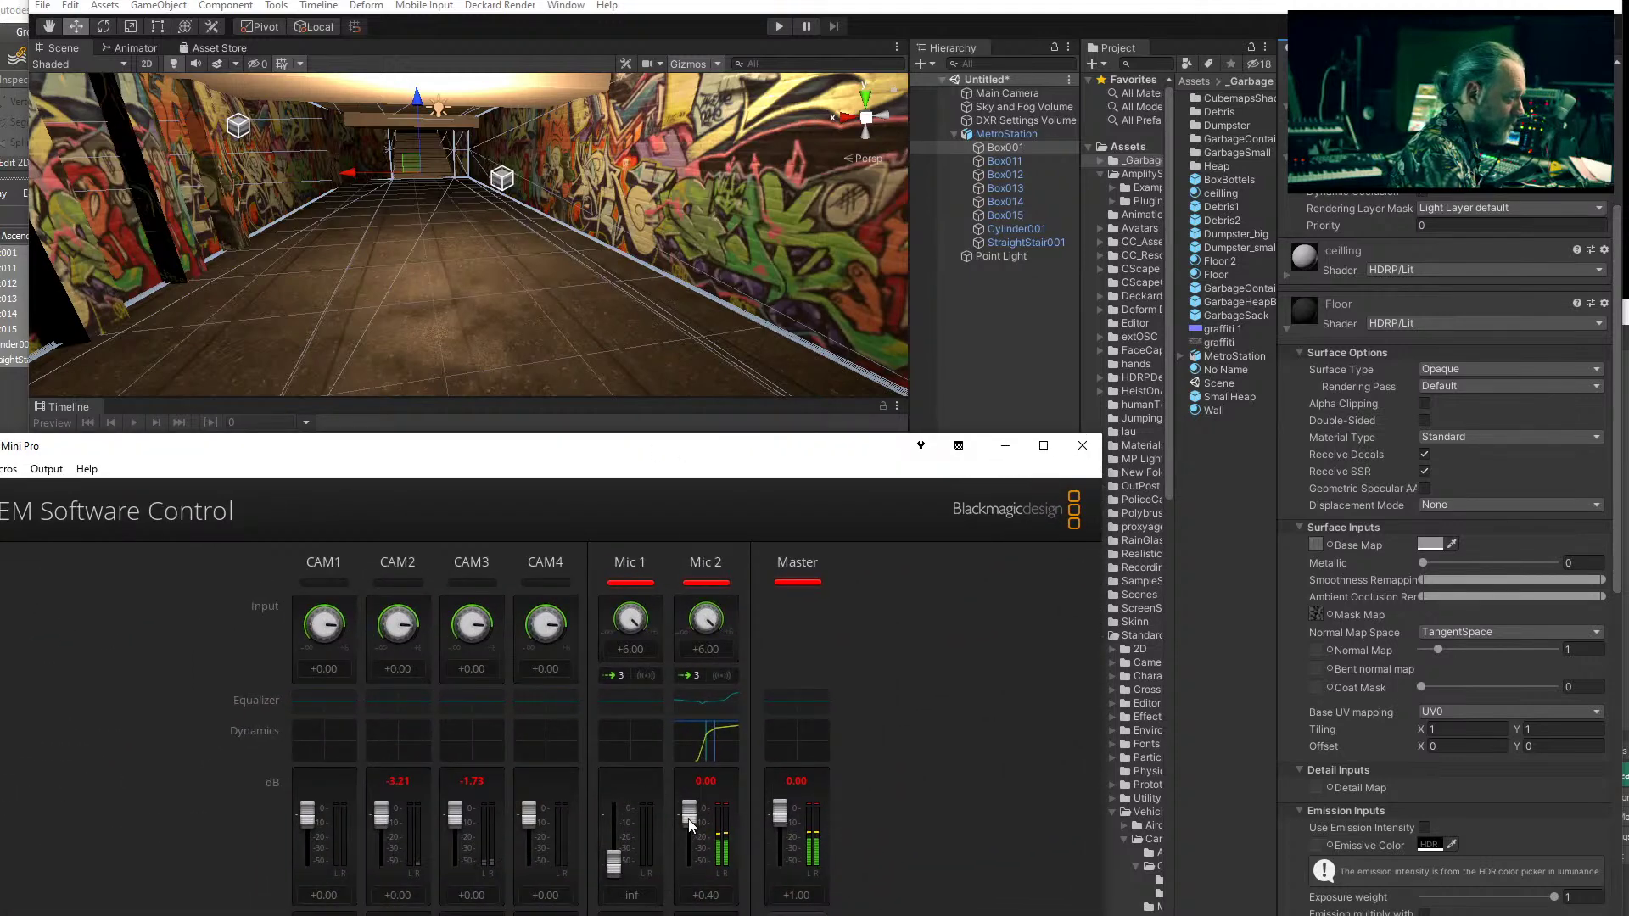
pyautogui.click(711, 749)
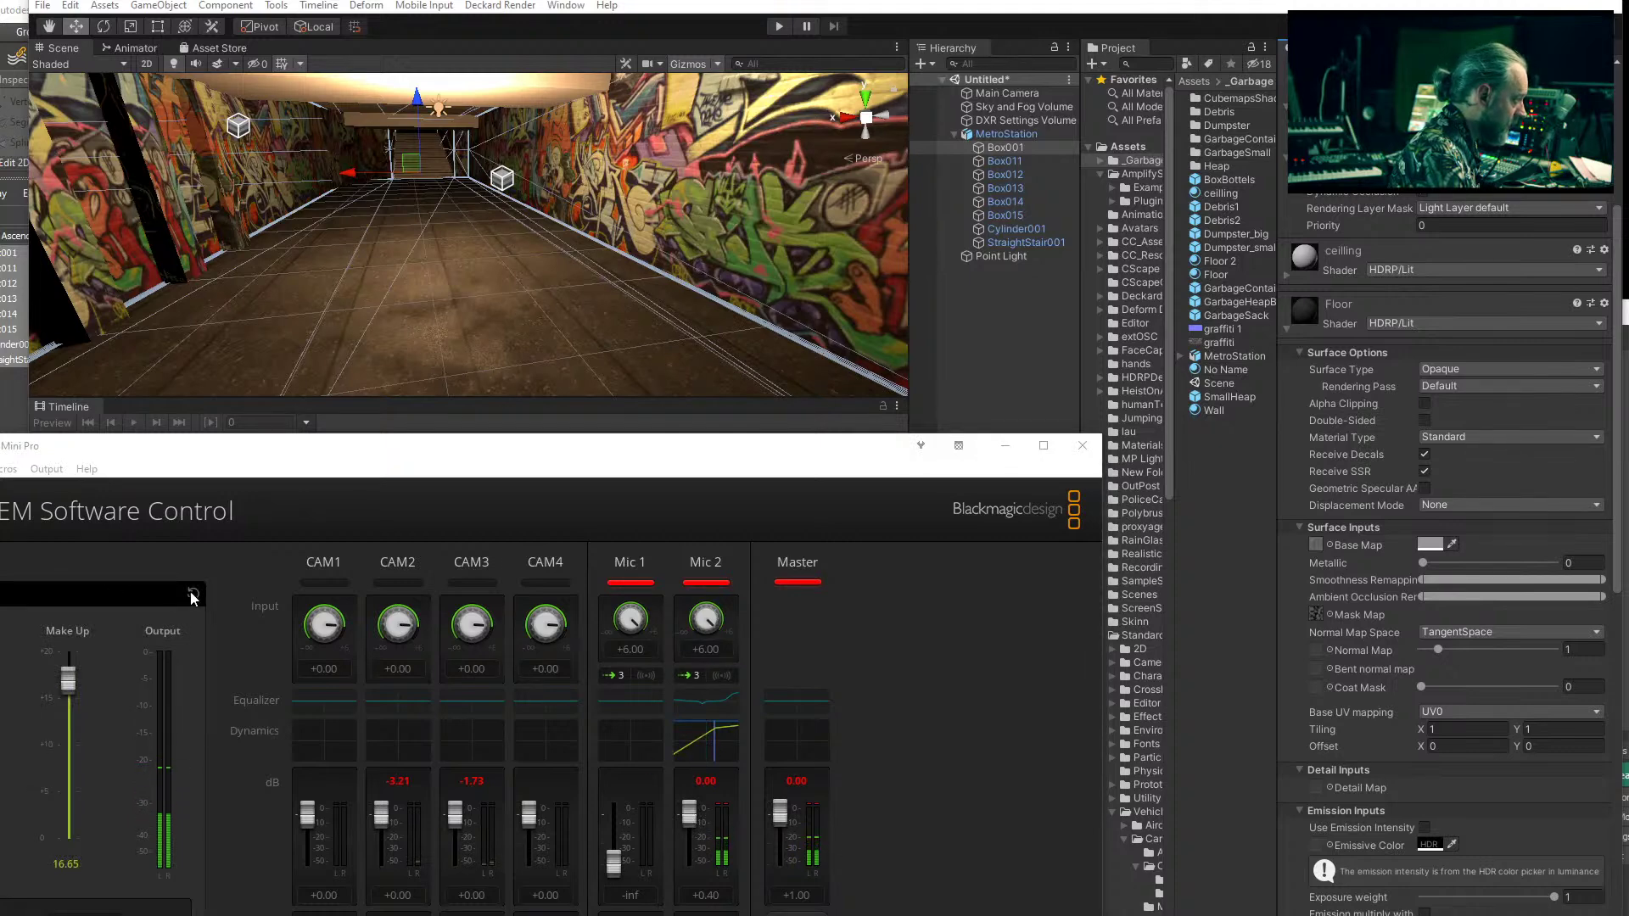
pyautogui.press('Escape')
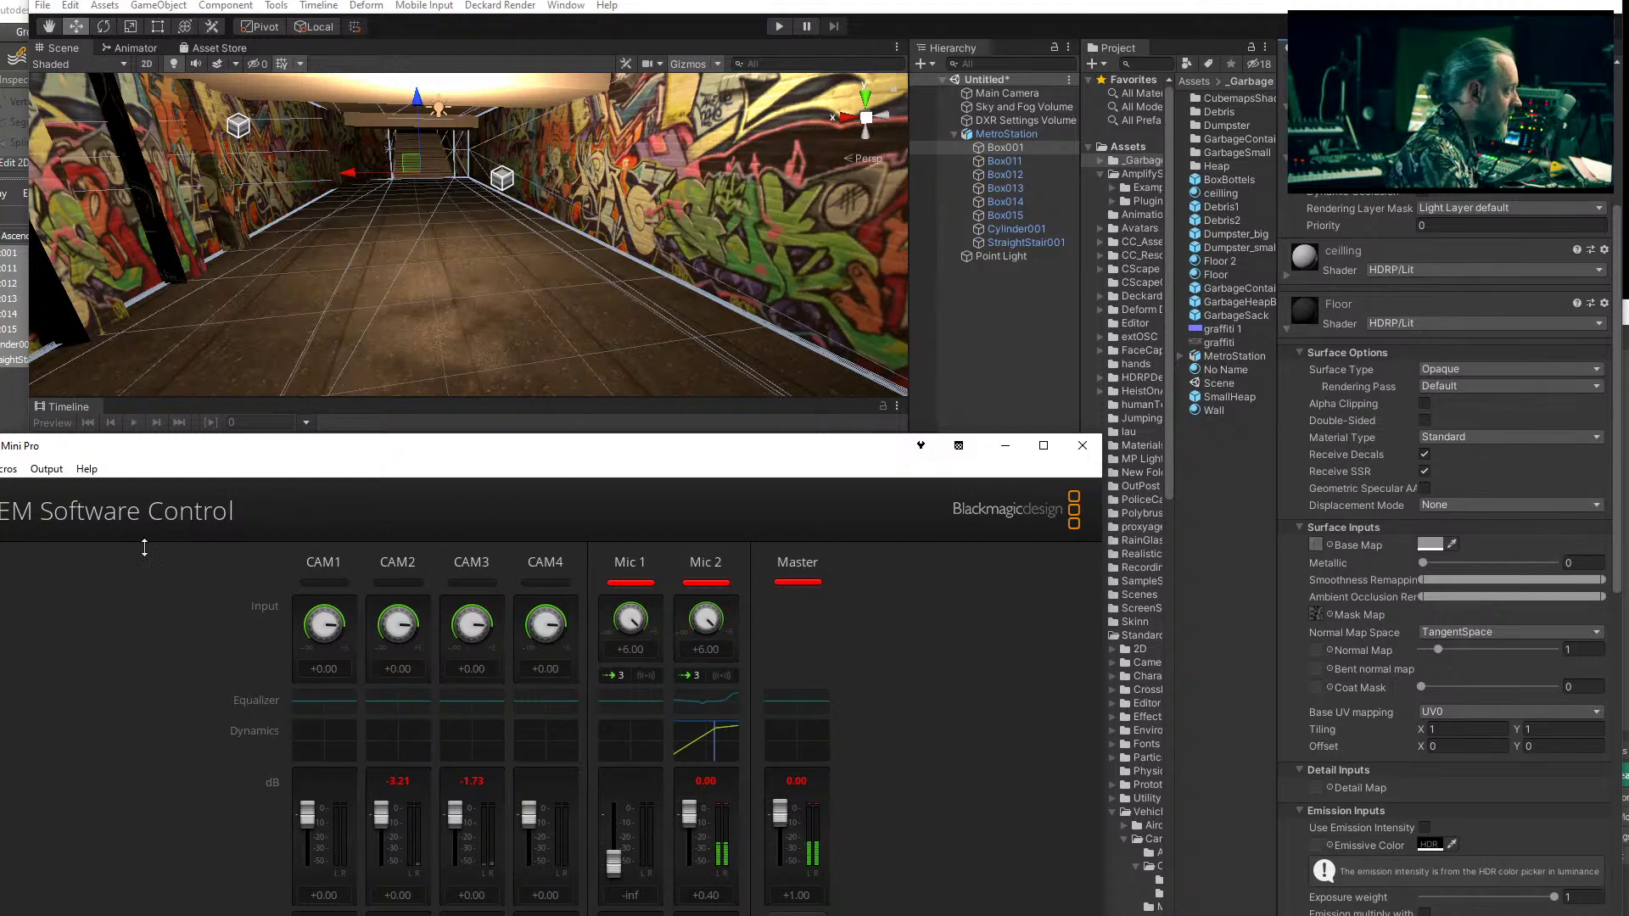
pyautogui.moveTo(344, 450); pyautogui.dragTo(0, 487)
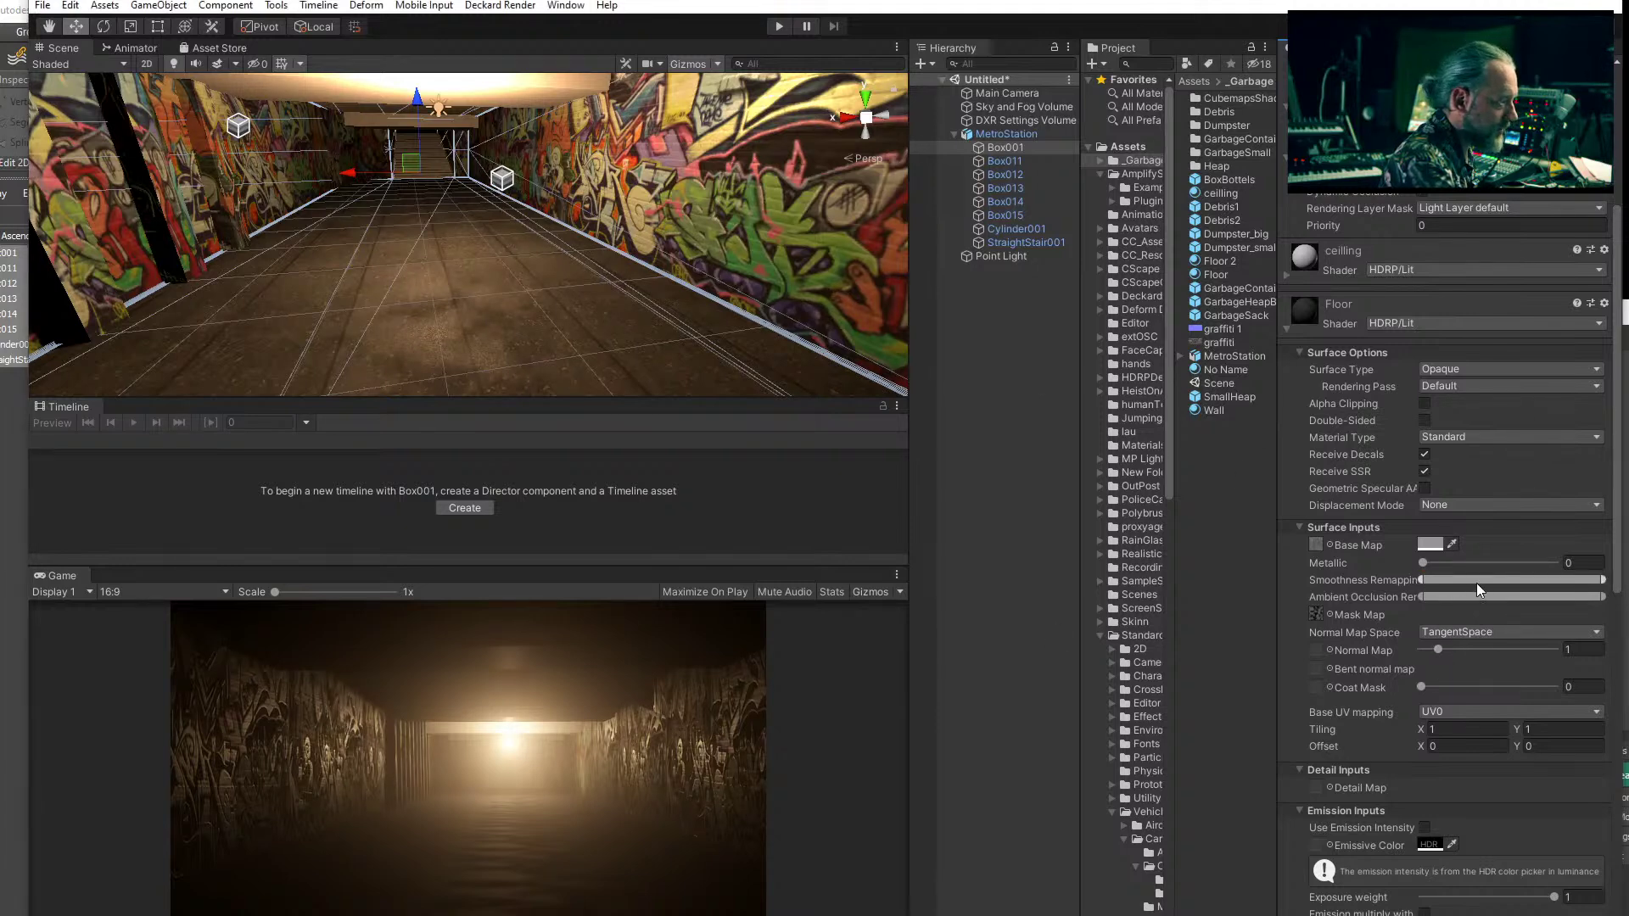
# - Set the Floor material's Metallic to 1, raise the Smoothness Remapping minimum close to its maximum and the Ambient Occlusion Remapping minimum to about halfway
pyautogui.moveTo(1423, 579); pyautogui.dragTo(1378, 579)
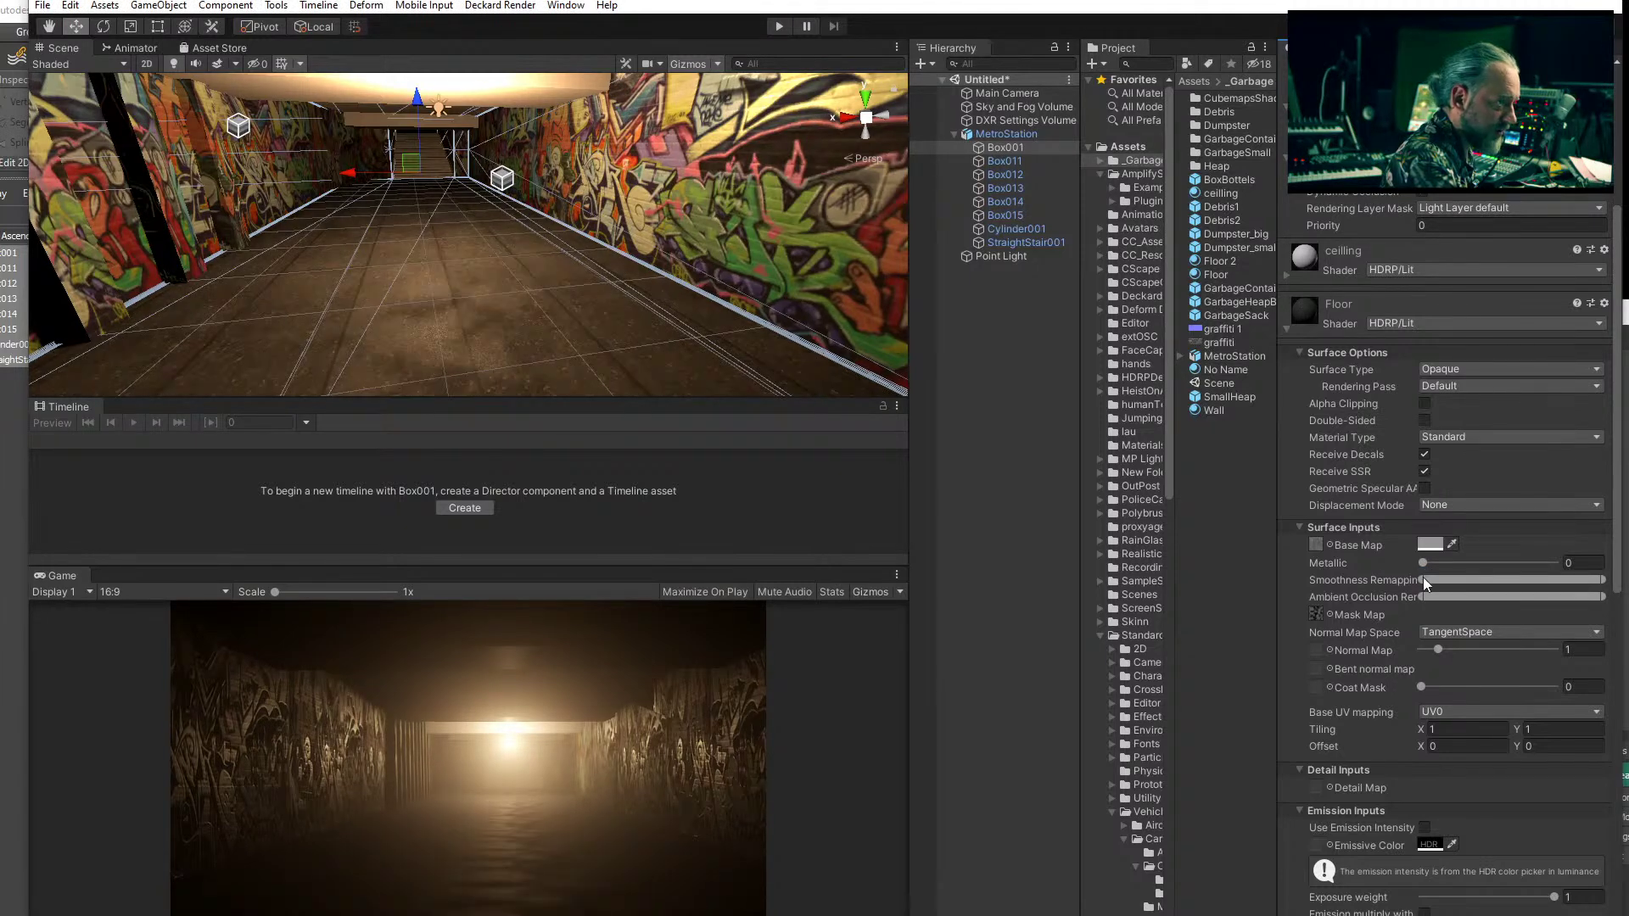
pyautogui.moveTo(1601, 580); pyautogui.dragTo(1536, 580)
pyautogui.moveTo(1423, 595); pyautogui.dragTo(1351, 597)
pyautogui.moveTo(1603, 597)
pyautogui.mouseDown()
pyautogui.moveTo(1444, 594)
pyautogui.moveTo(1467, 567)
pyautogui.moveTo(1498, 579)
pyautogui.moveTo(1425, 580)
pyautogui.moveTo(1604, 580)
pyautogui.mouseUp()
pyautogui.moveTo(1424, 580); pyautogui.dragTo(1518, 599)
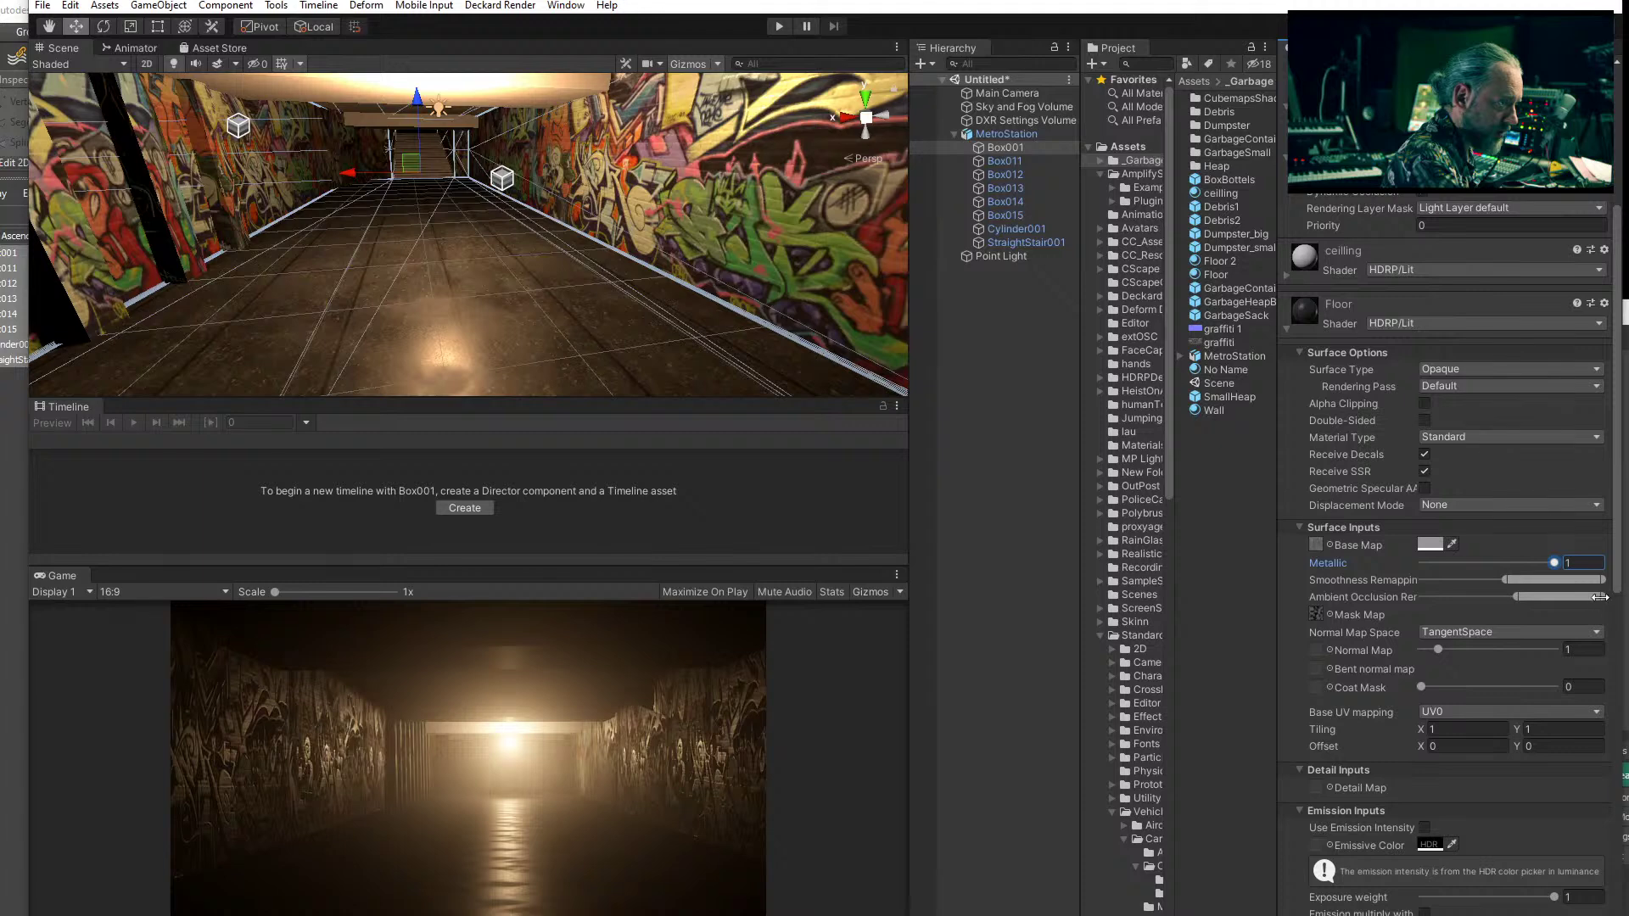
pyautogui.moveTo(1506, 580); pyautogui.dragTo(1579, 587)
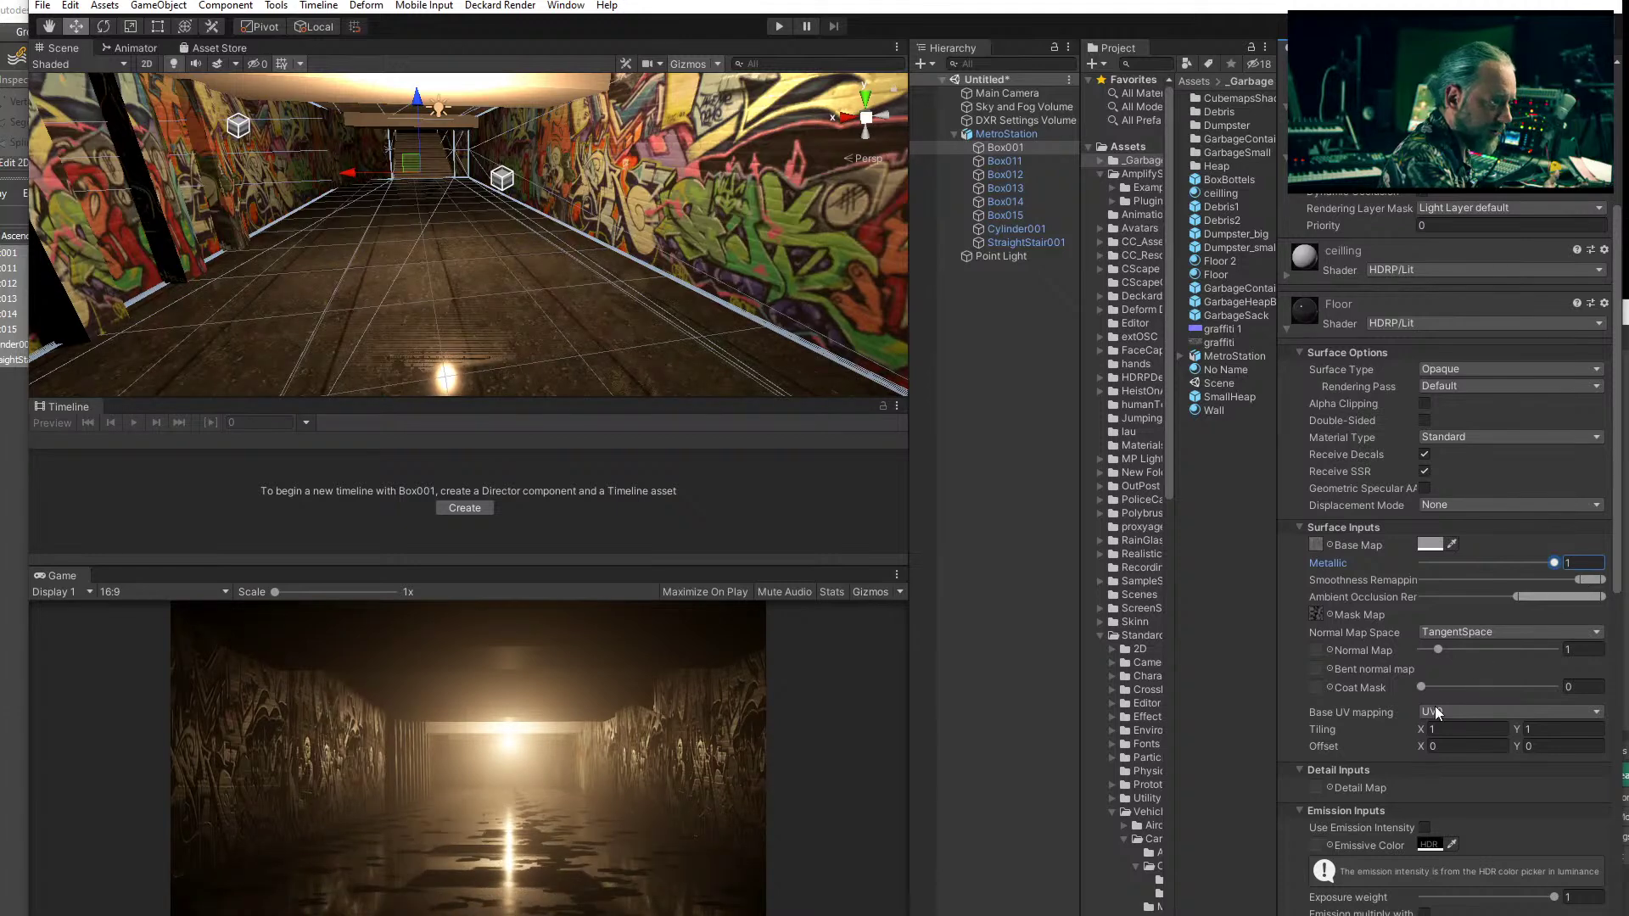
# - Set the Floor material's base UV tiling to 0.2 in both X and Y
pyautogui.moveTo(1422, 731); pyautogui.dragTo(1393, 735)
pyautogui.click(1536, 729)
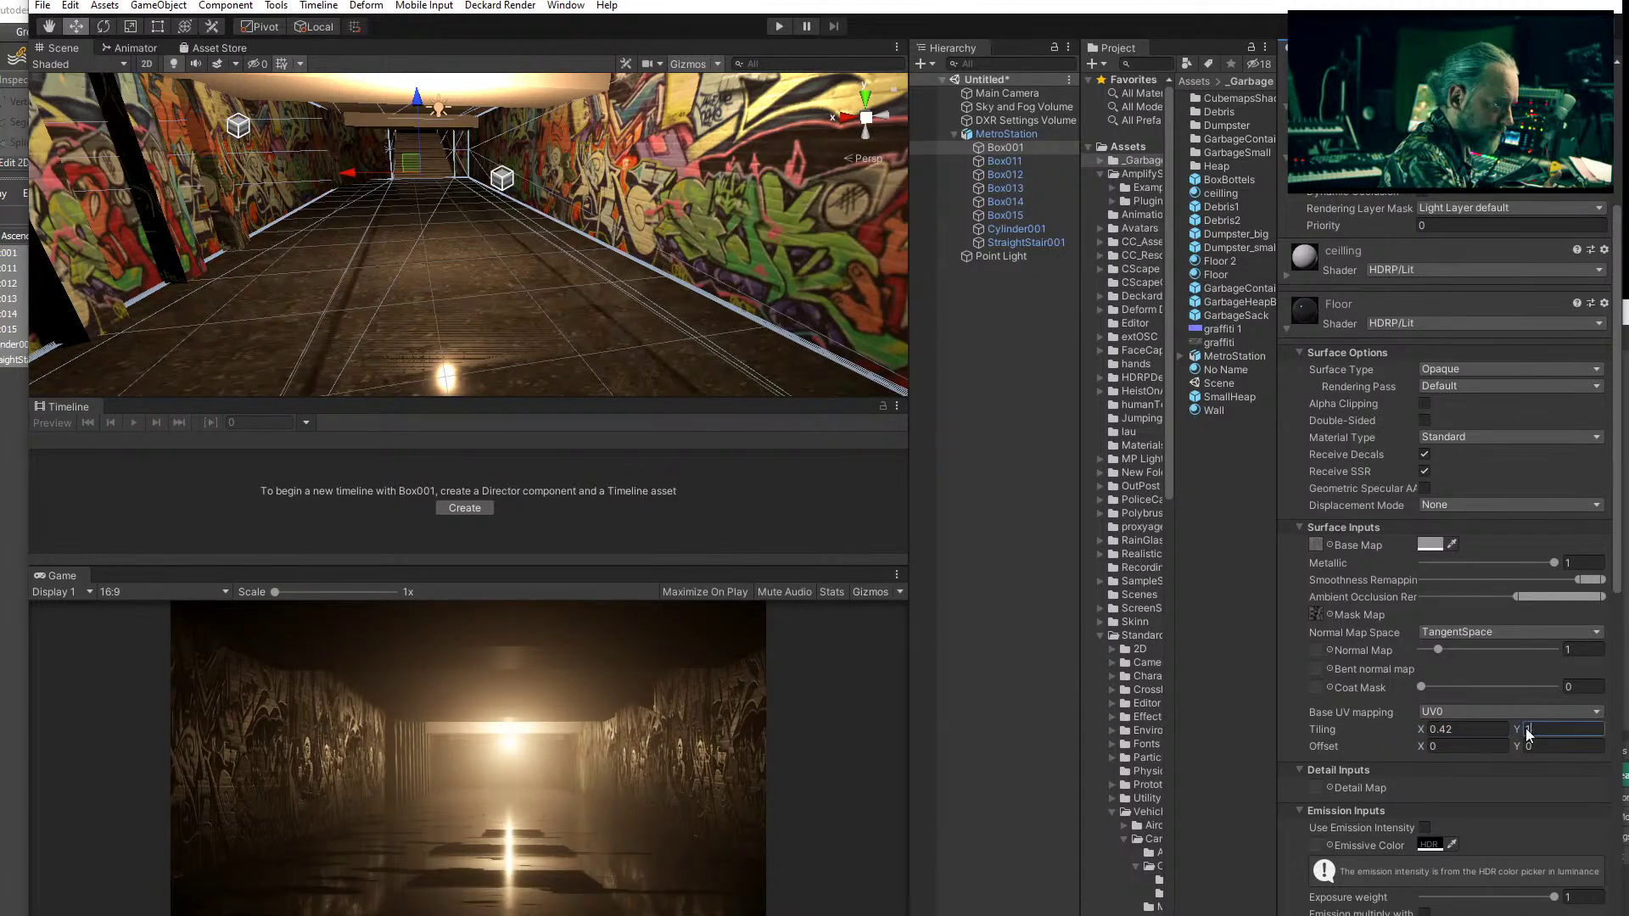
pyautogui.write('0.2')
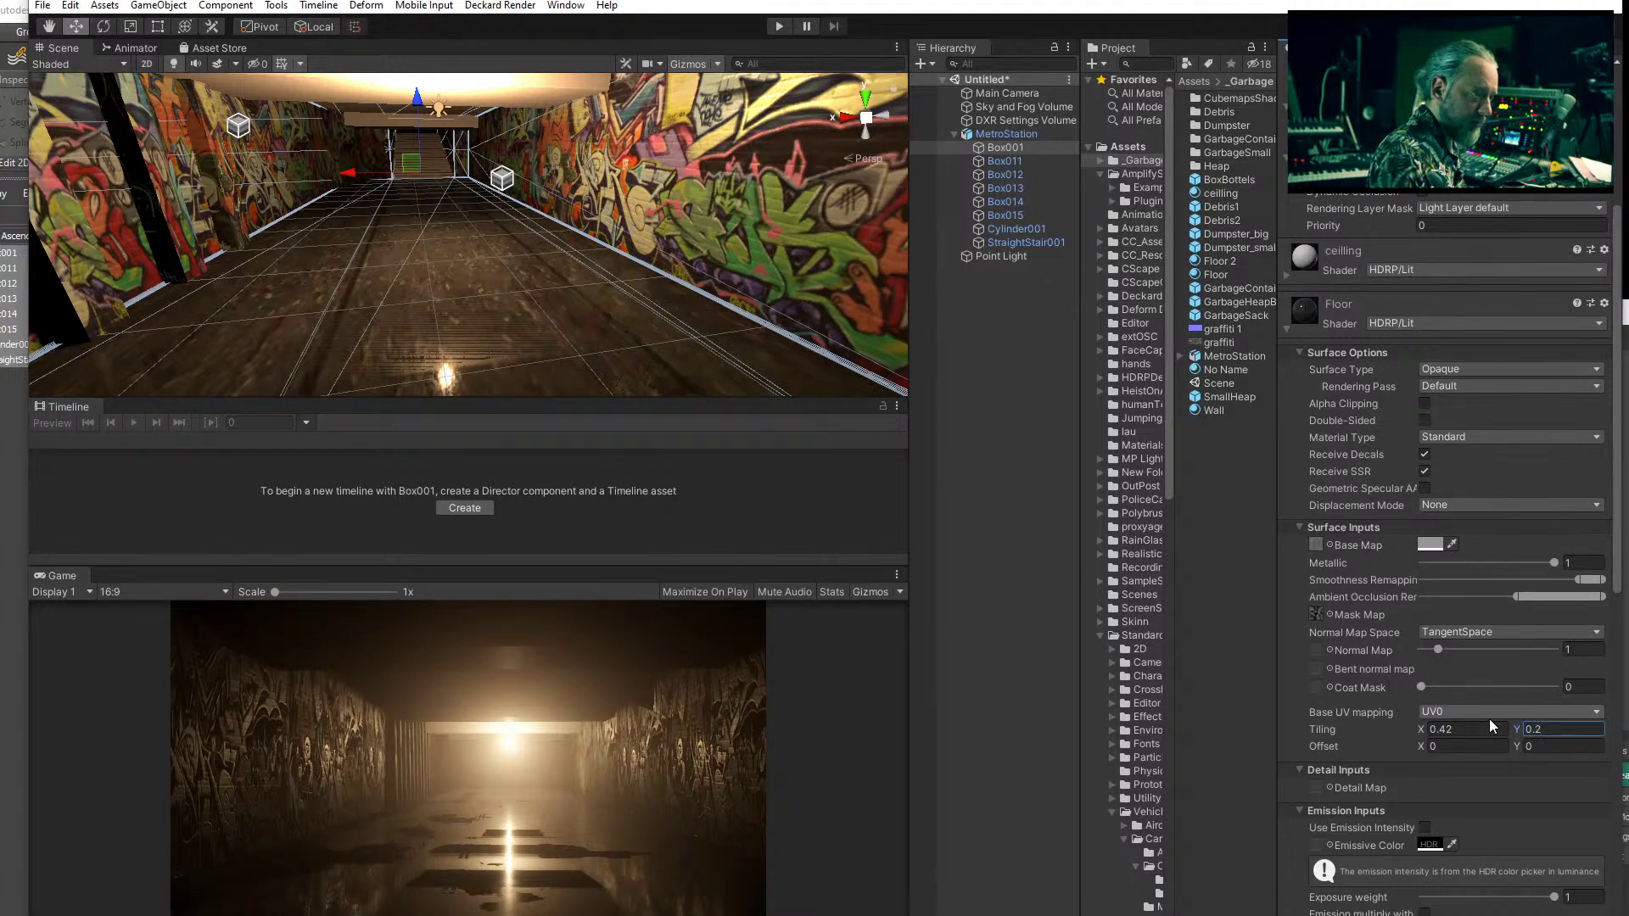
pyautogui.scroll(3, 1458, 785)
pyautogui.scroll(-3, 1458, 785)
pyautogui.doubleClick(1443, 729)
pyautogui.write('2')
# - Lower the Floor's Ambient Occlusion Remapping minimum to about a third and raise its Smoothness Remapping minimum slightly
pyautogui.moveTo(499, 239); pyautogui.dragTo(507, 262, button='middle')
pyautogui.moveTo(496, 257); pyautogui.dragTo(480, 223, button='right')
pyautogui.moveTo(532, 284); pyautogui.dragTo(520, 262, button='middle')
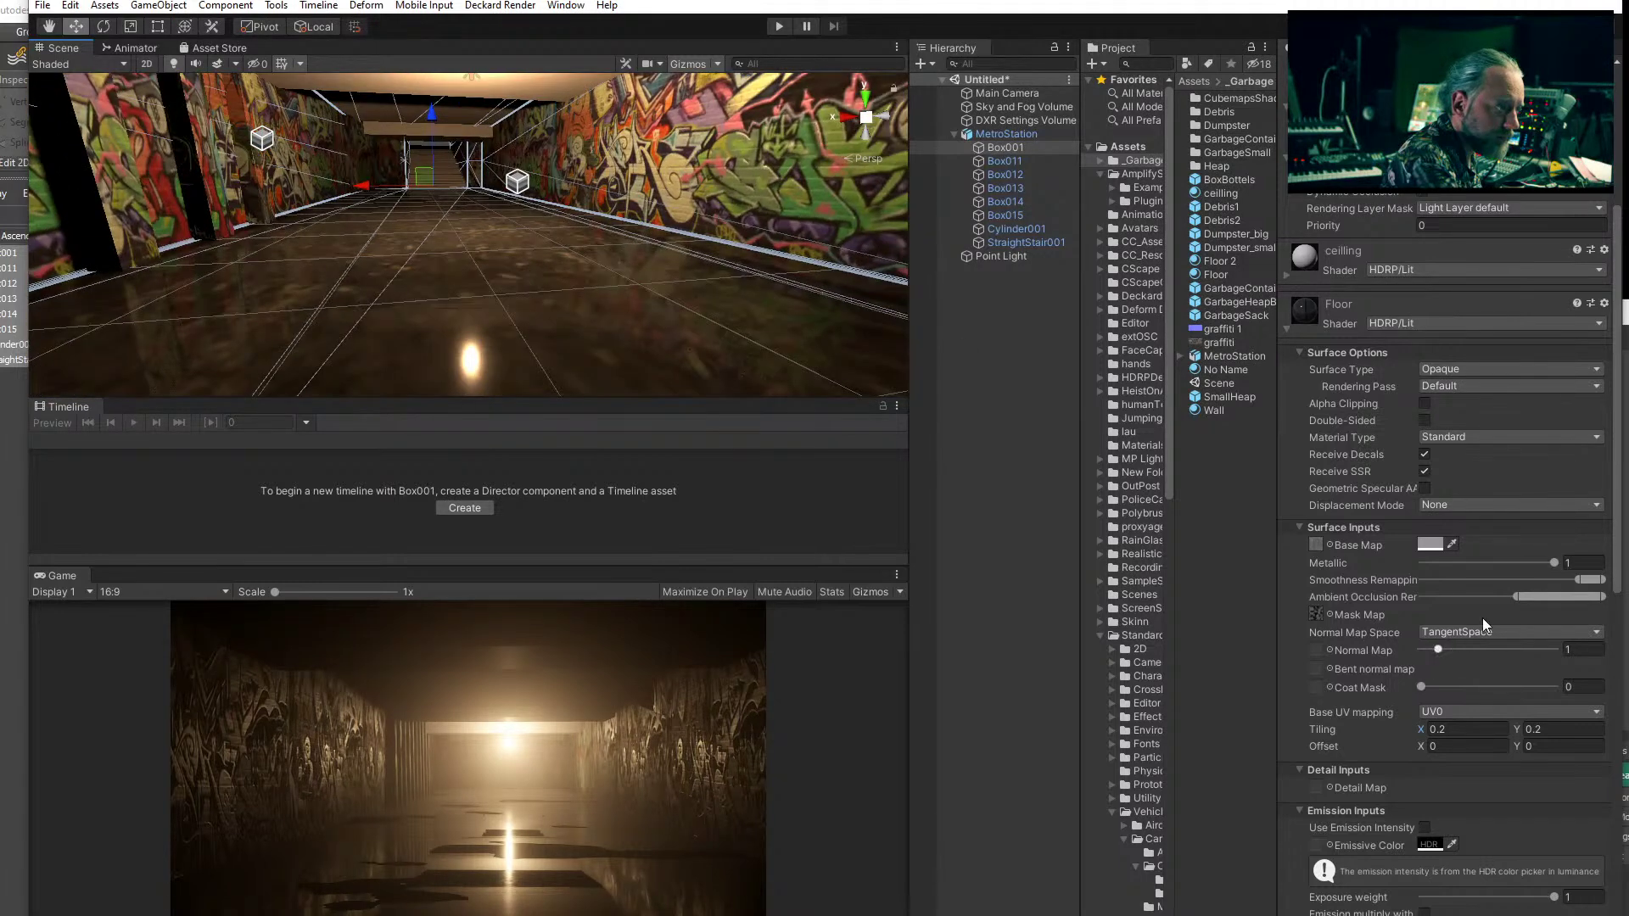
pyautogui.moveTo(1518, 598); pyautogui.dragTo(1479, 597)
pyautogui.moveTo(1579, 581); pyautogui.dragTo(1583, 584)
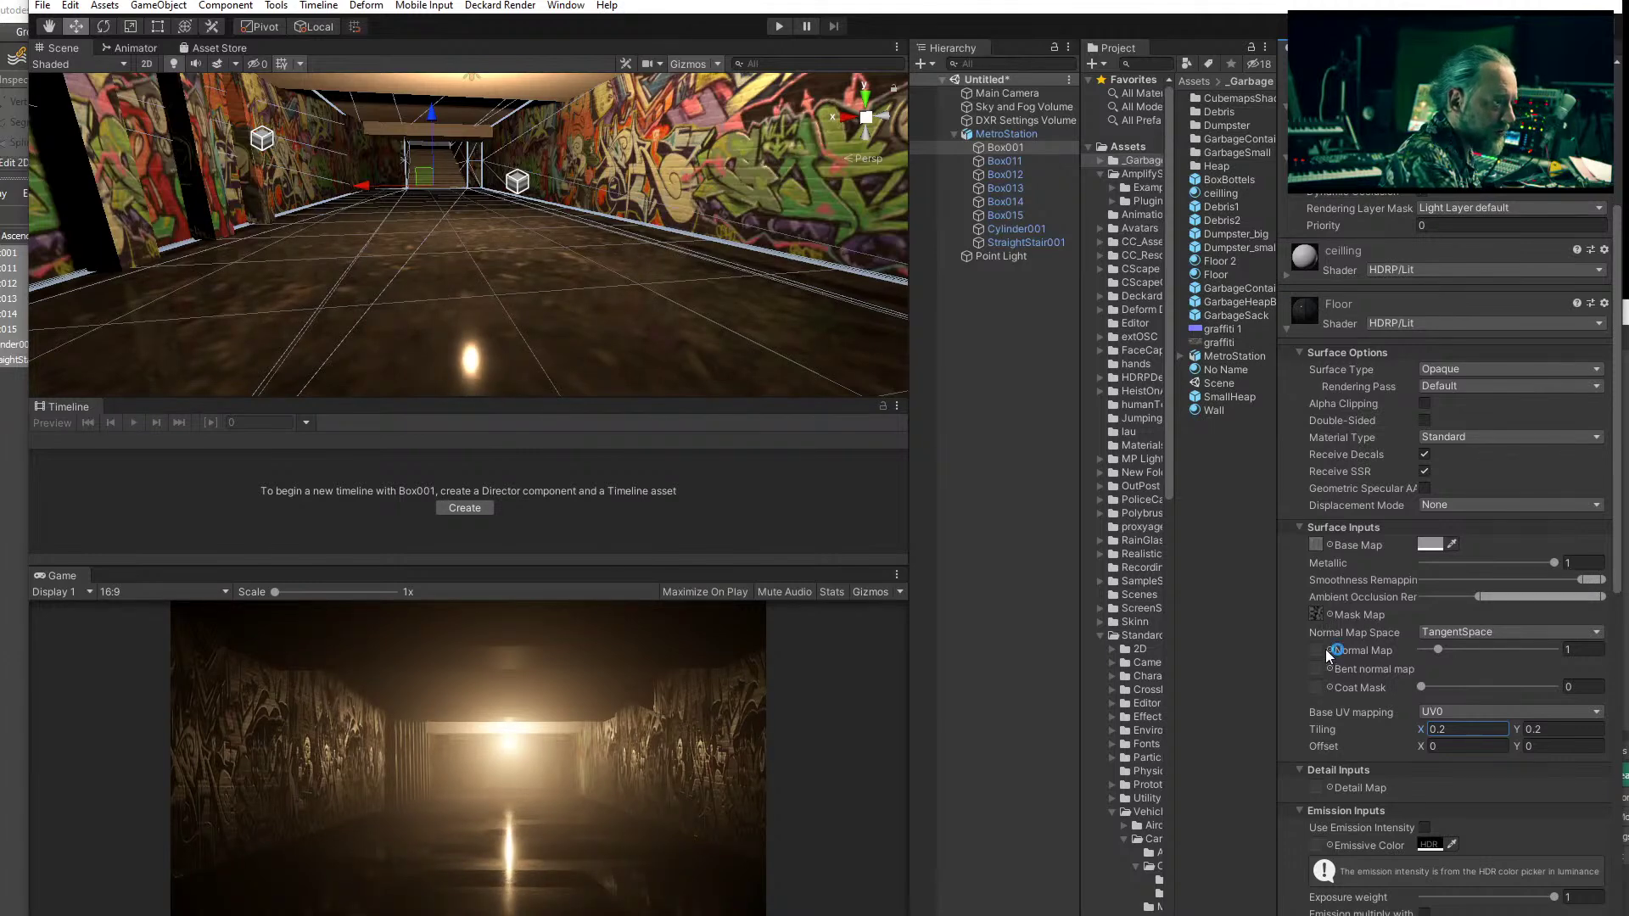
# - Search the textures for noise, assign Noise_02 as the Floor's Normal Map, and set its strength to 0.13
pyautogui.click(1321, 616)
pyautogui.click(1330, 650)
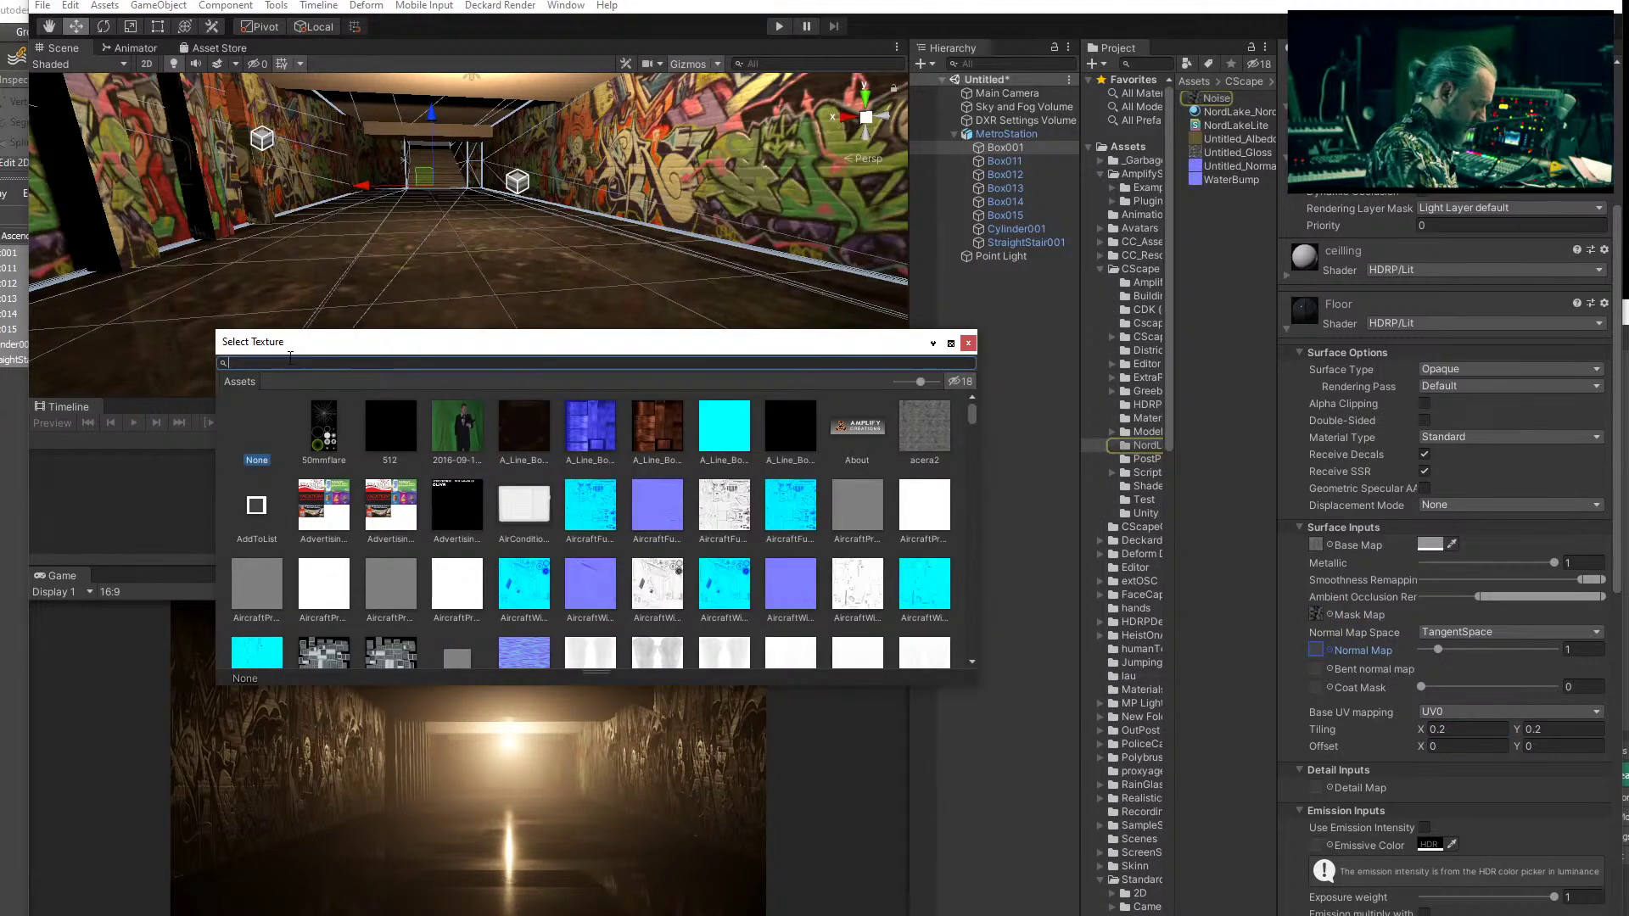
pyautogui.write('noise')
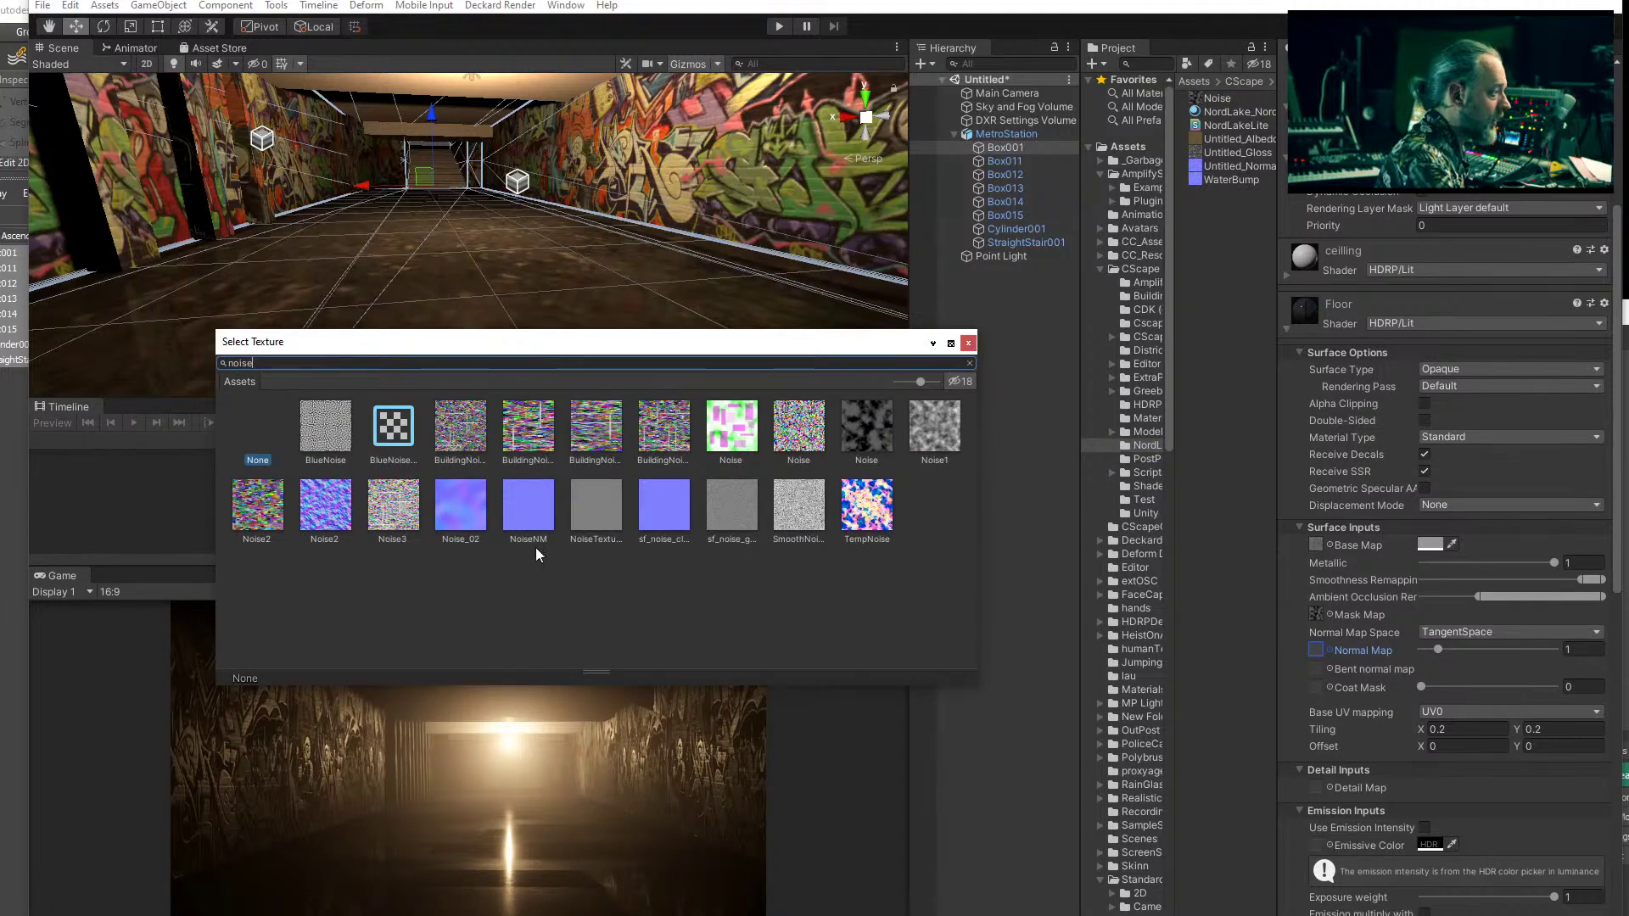
pyautogui.click(463, 504)
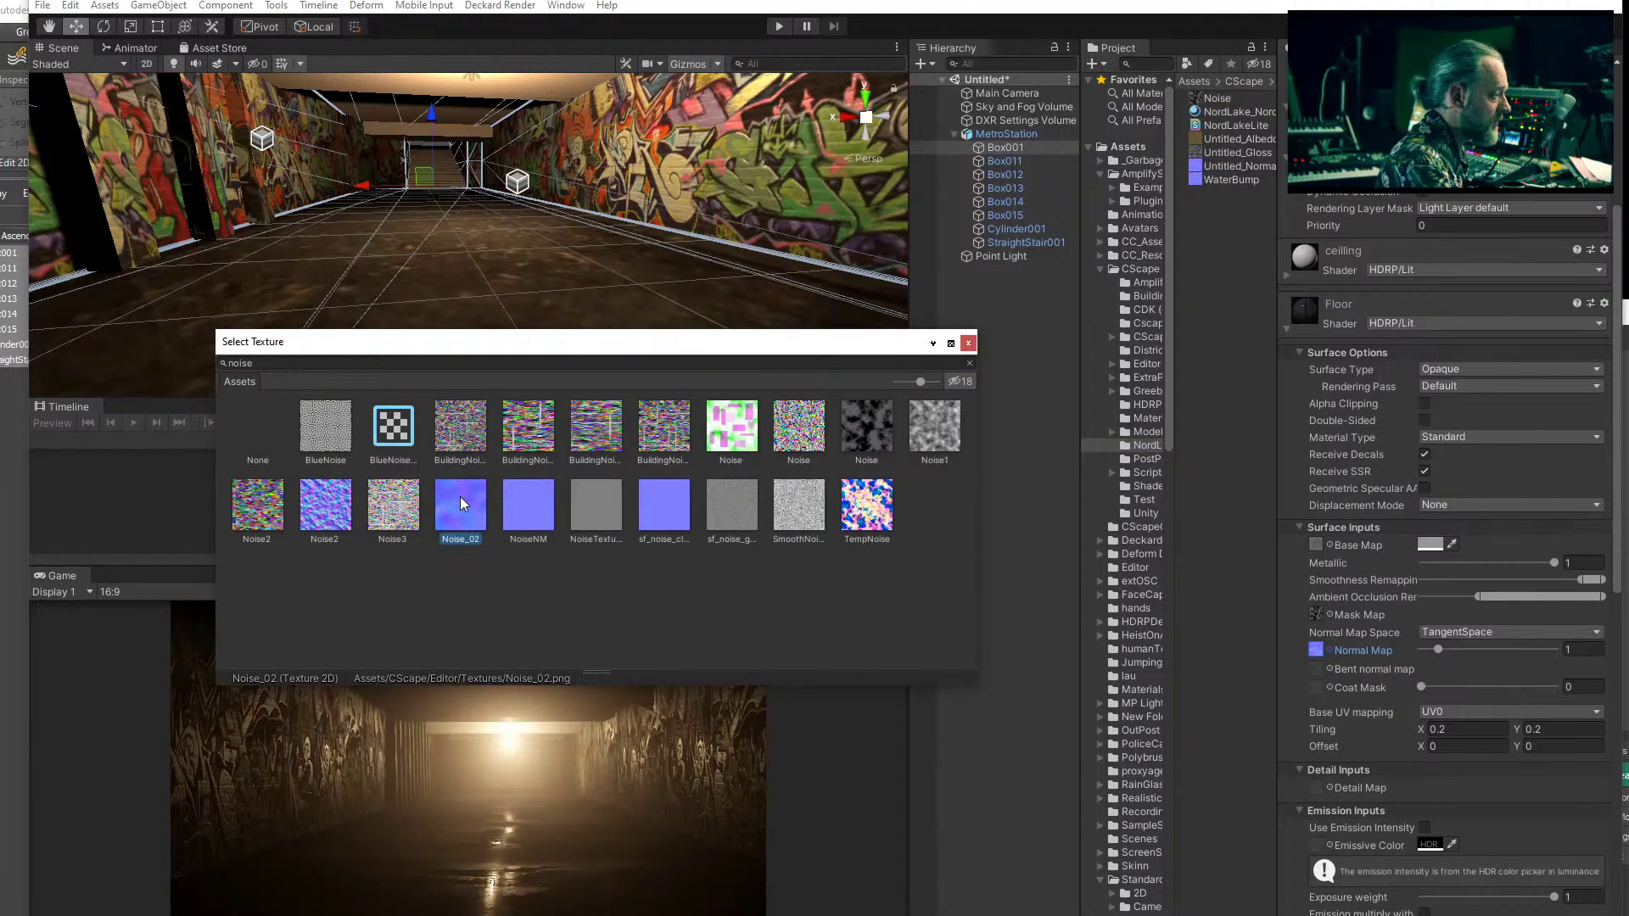
pyautogui.click(319, 516)
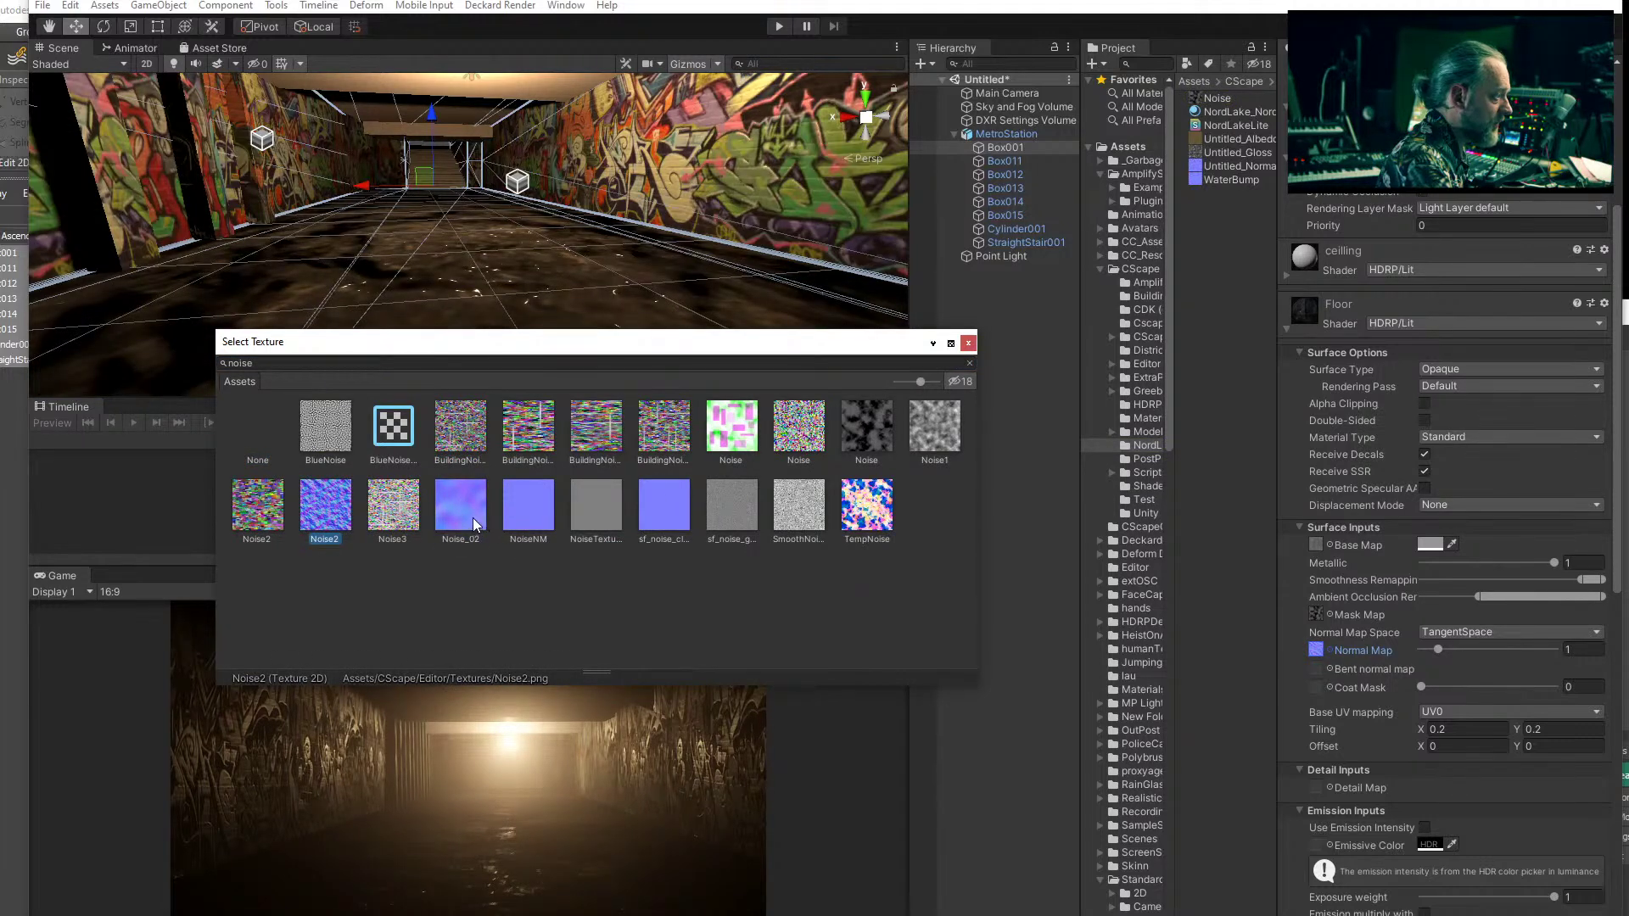
pyautogui.click(474, 519)
pyautogui.doubleClick(471, 513)
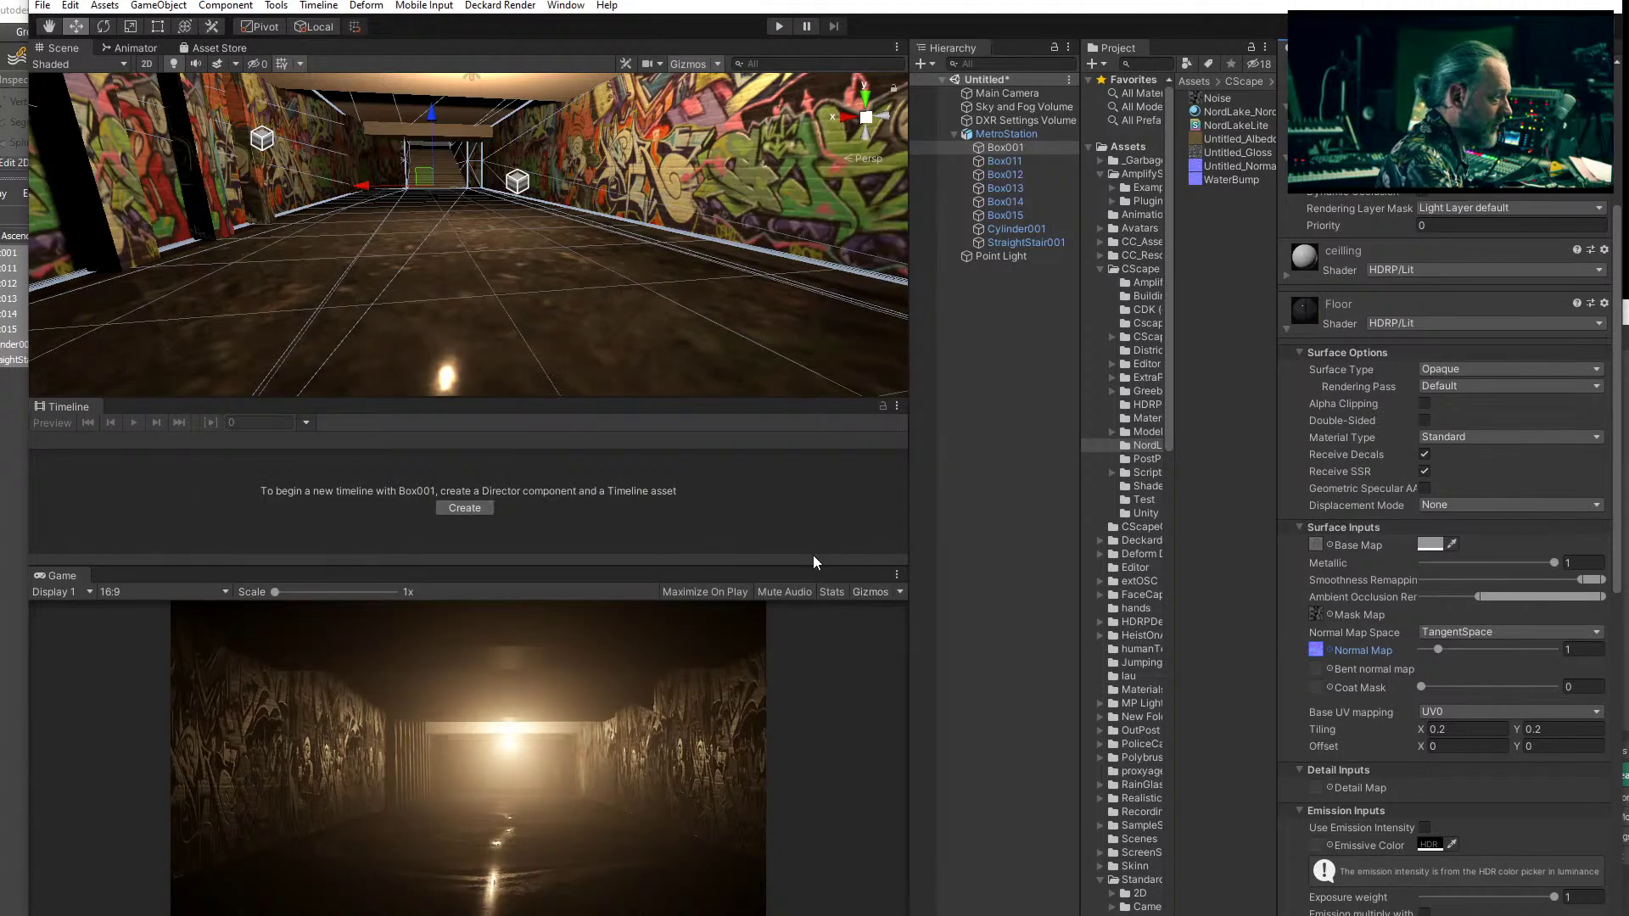
pyautogui.moveTo(1439, 650); pyautogui.dragTo(1424, 650)
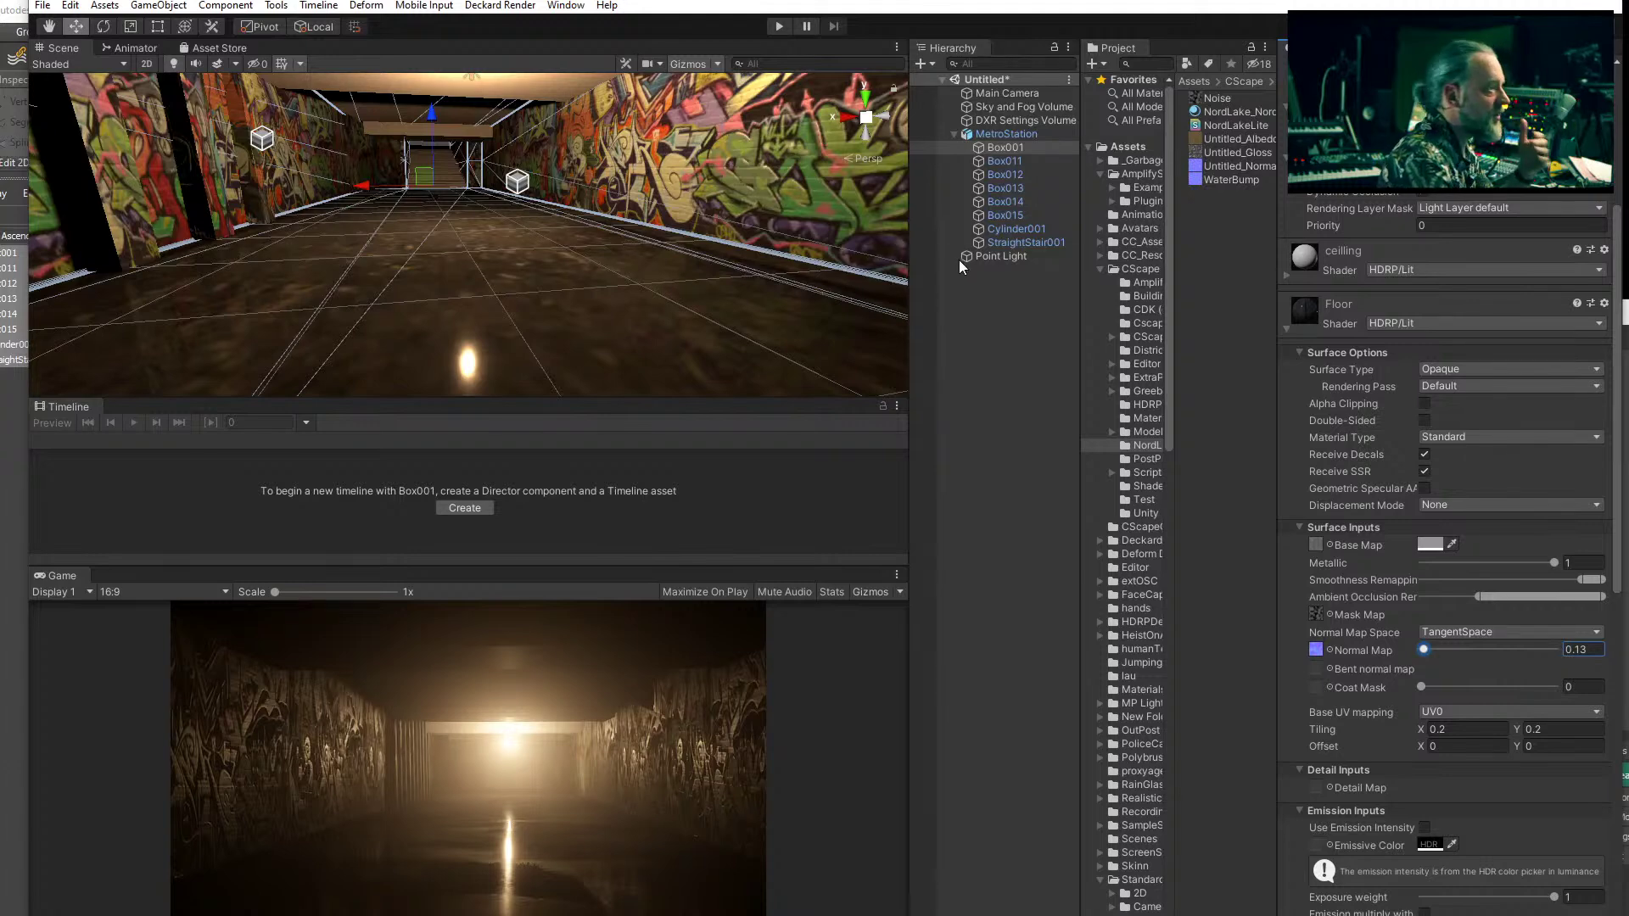
pyautogui.click(1026, 95)
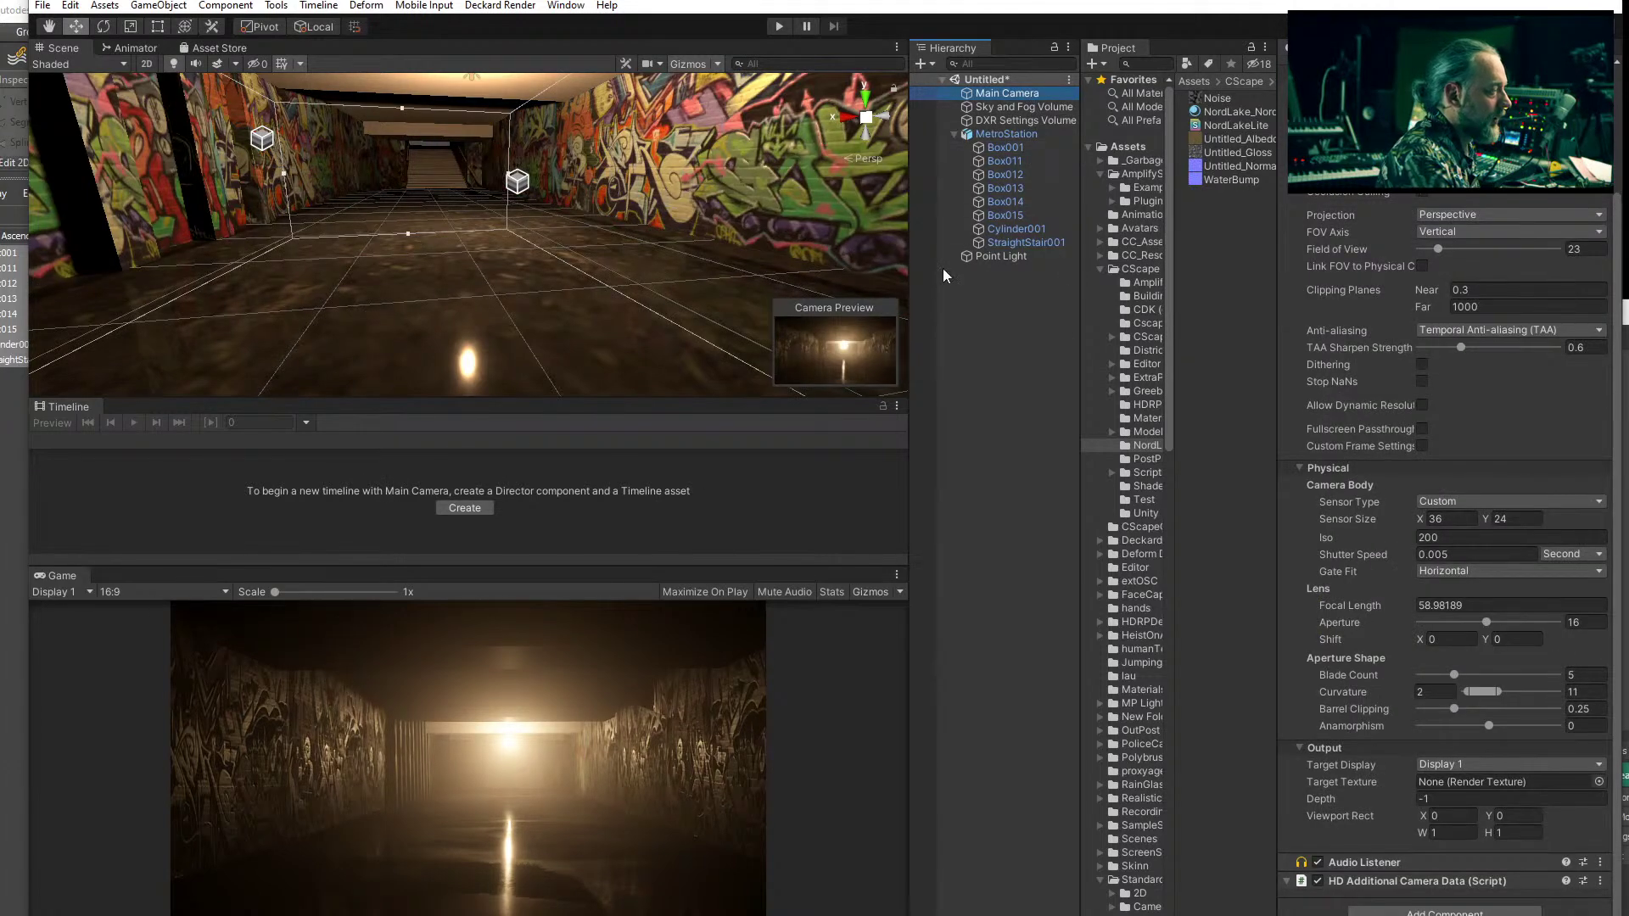
pyautogui.click(503, 7)
pyautogui.click(960, 343)
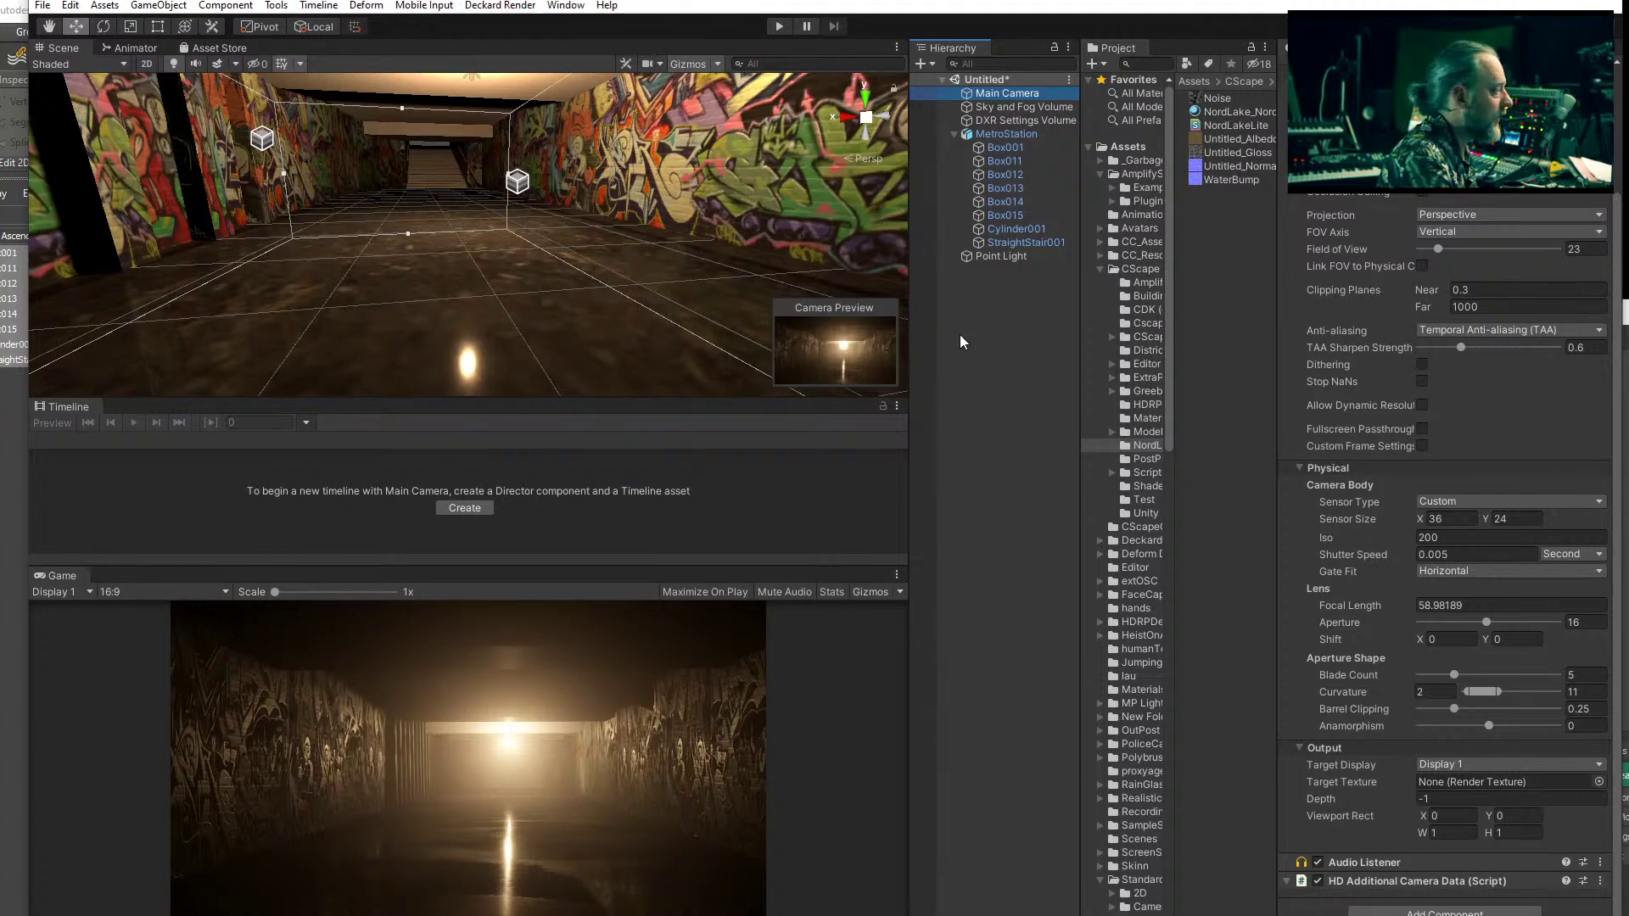
pyautogui.click(984, 480)
pyautogui.click(994, 93)
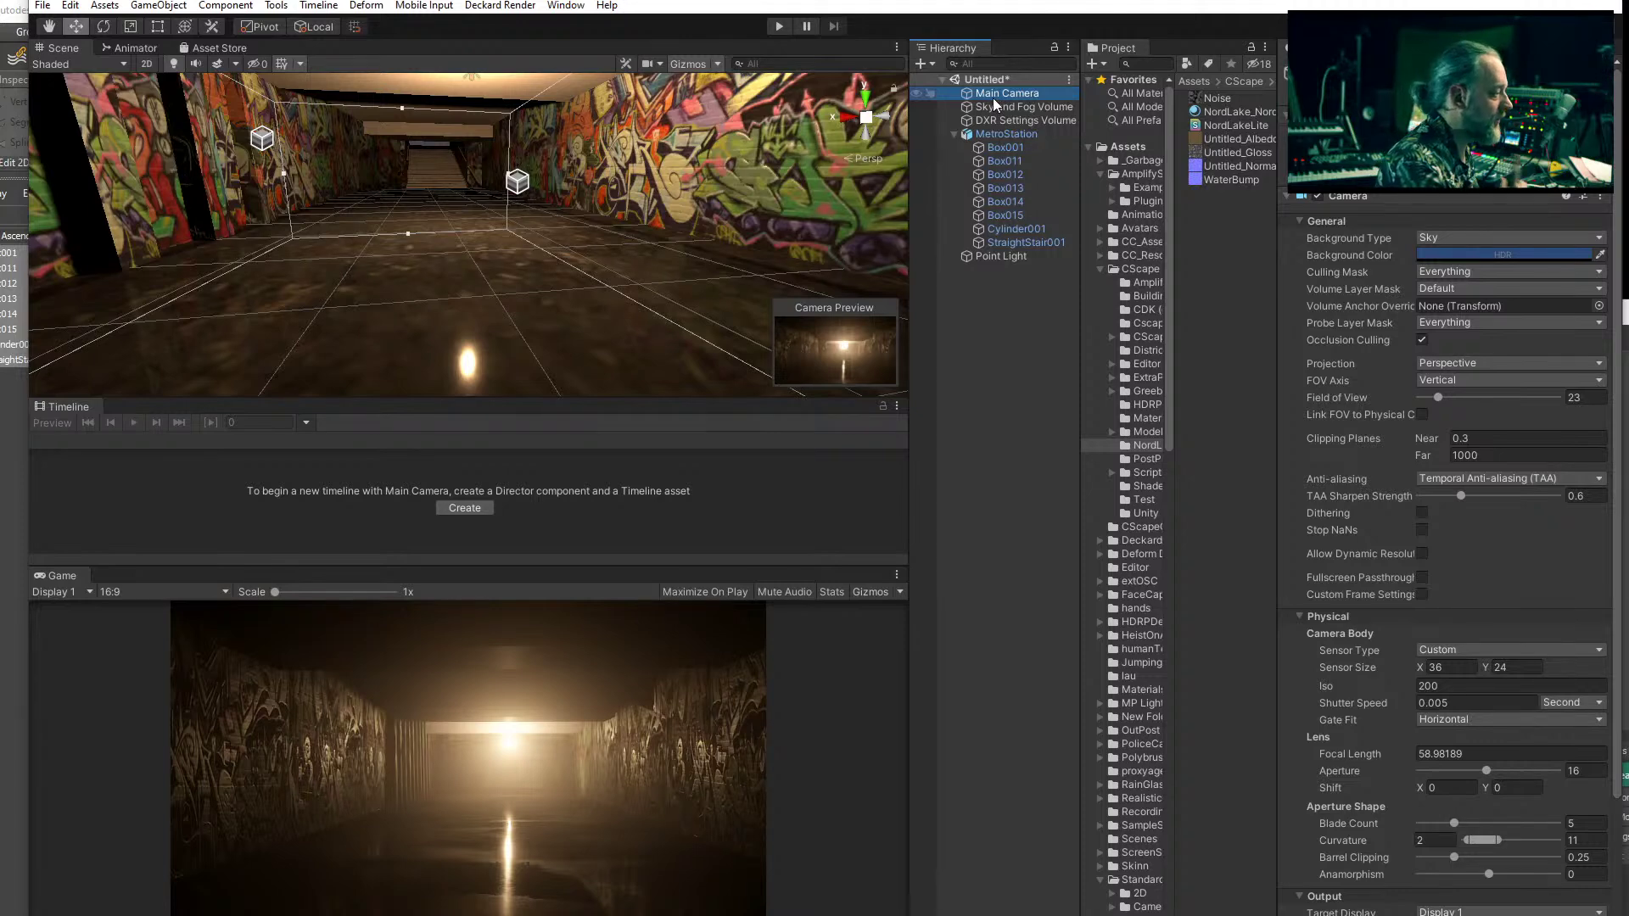
# - Duplicate the Point Light and move the copy along the tunnel towards the camera
pyautogui.moveTo(339, 154); pyautogui.dragTo(353, 202, button='middle')
pyautogui.click(492, 202)
pyautogui.moveTo(385, 218); pyautogui.dragTo(658, 250, button='right')
pyautogui.moveTo(189, 255); pyautogui.dragTo(219, 258, button='middle')
pyautogui.moveTo(476, 233); pyautogui.dragTo(430, 253)
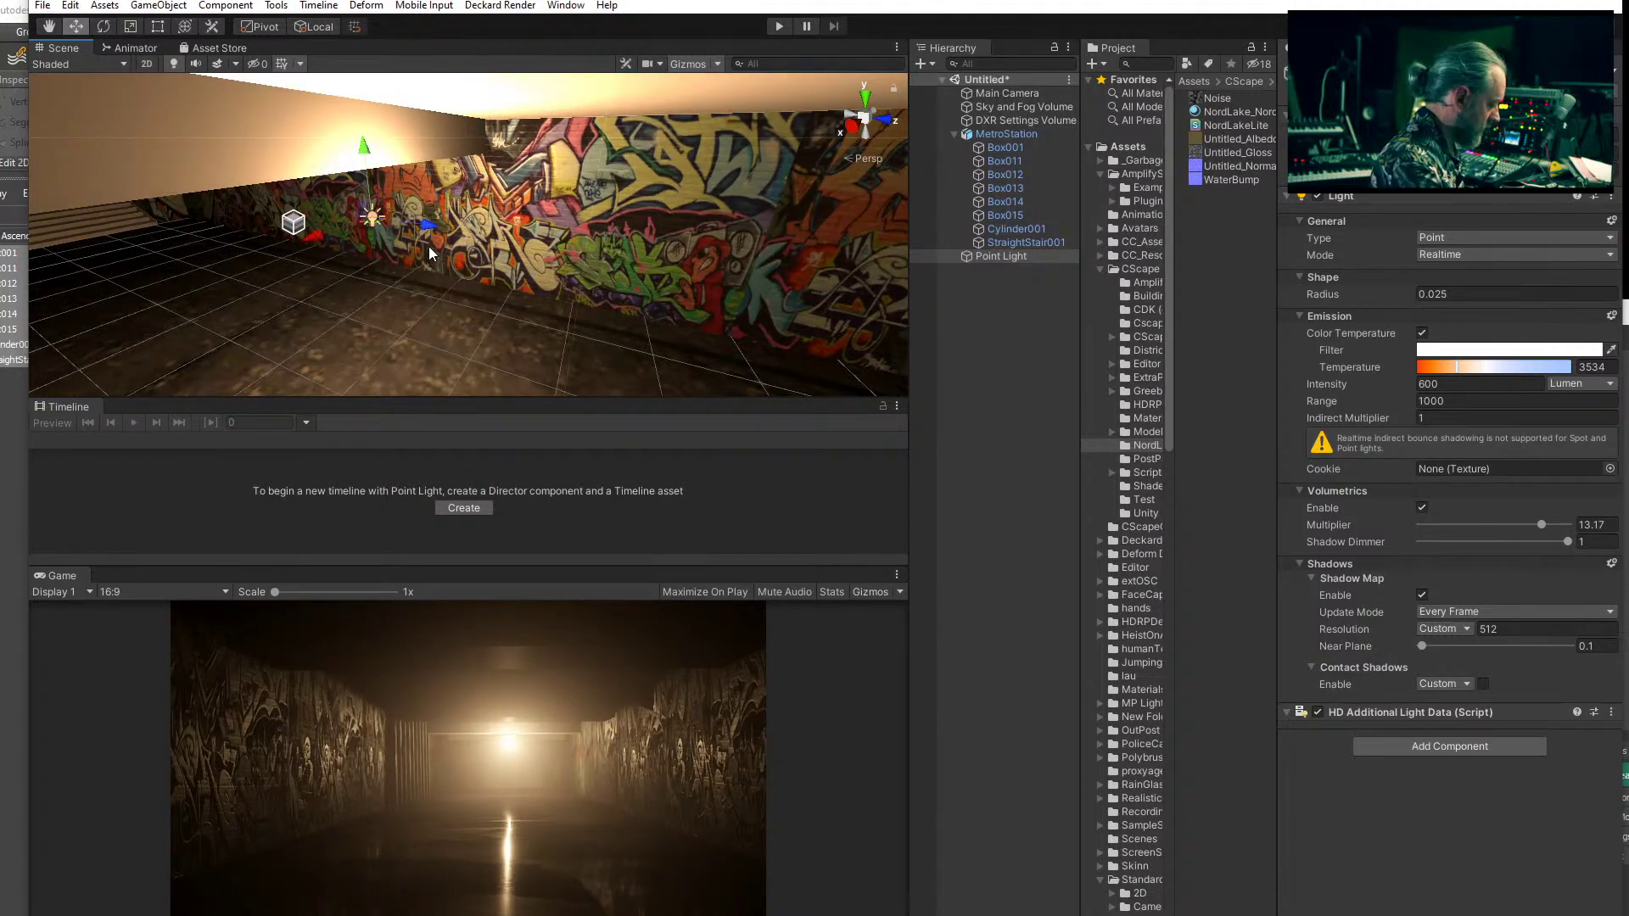
pyautogui.hotkey('ctrl', 'd')
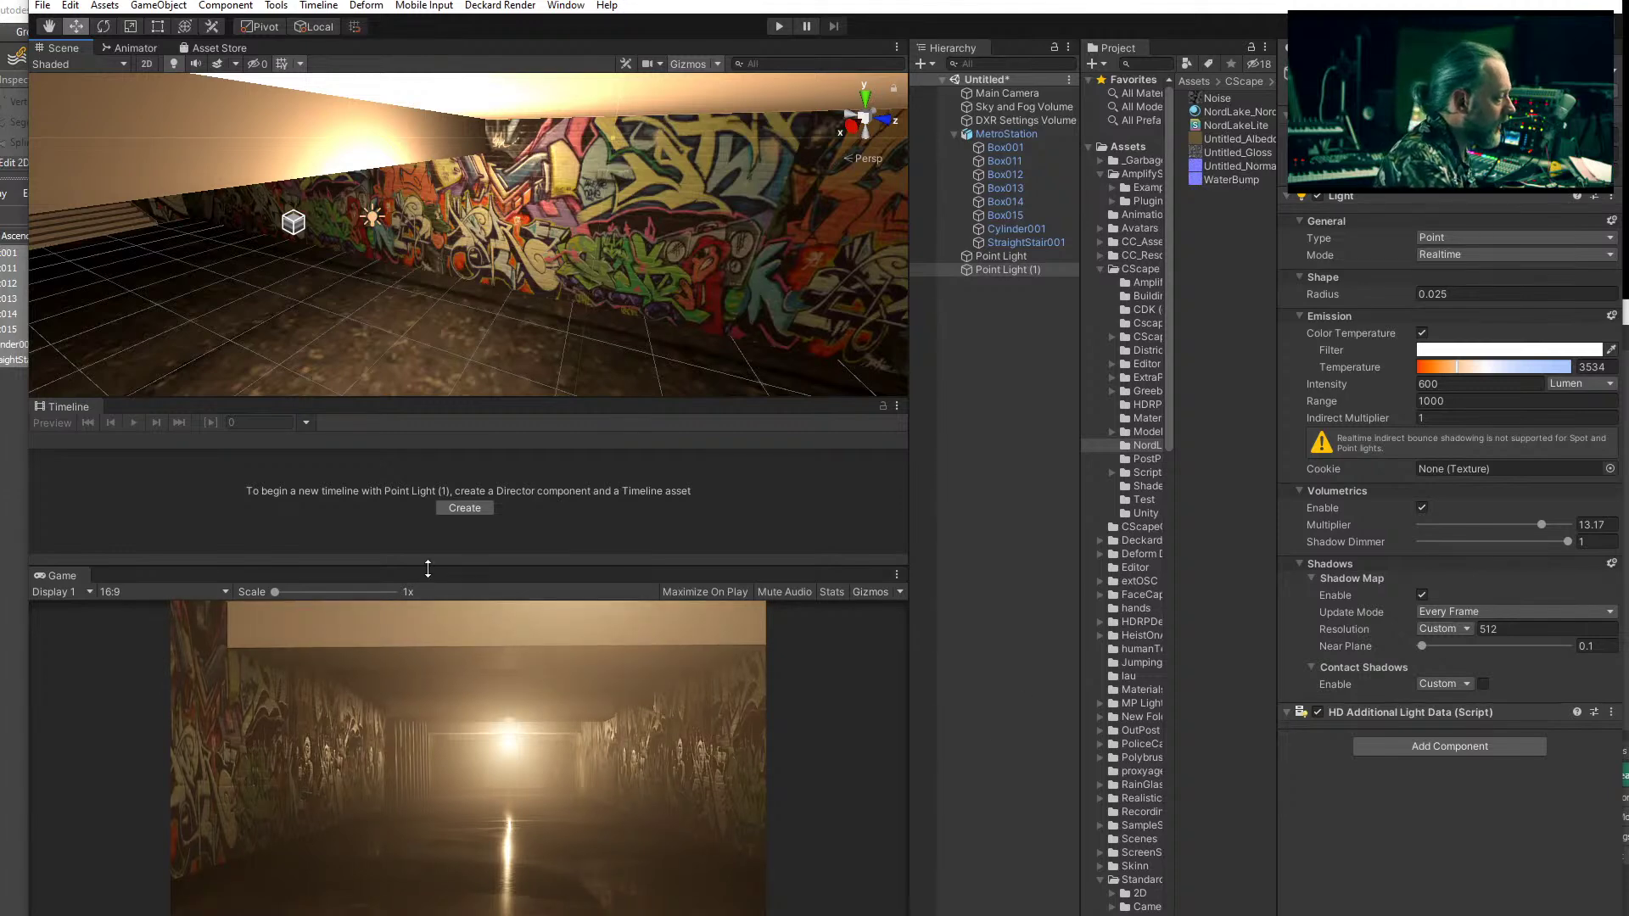
# - Search the textures for "con", try ConcreteBare0280_39_S, and assign the ConcreteNew0024 texture as the ceilling material's Base Map on Box013
pyautogui.keyDown('alt'); pyautogui.moveTo(440, 212); pyautogui.dragTo(255, 261); pyautogui.keyUp('alt')
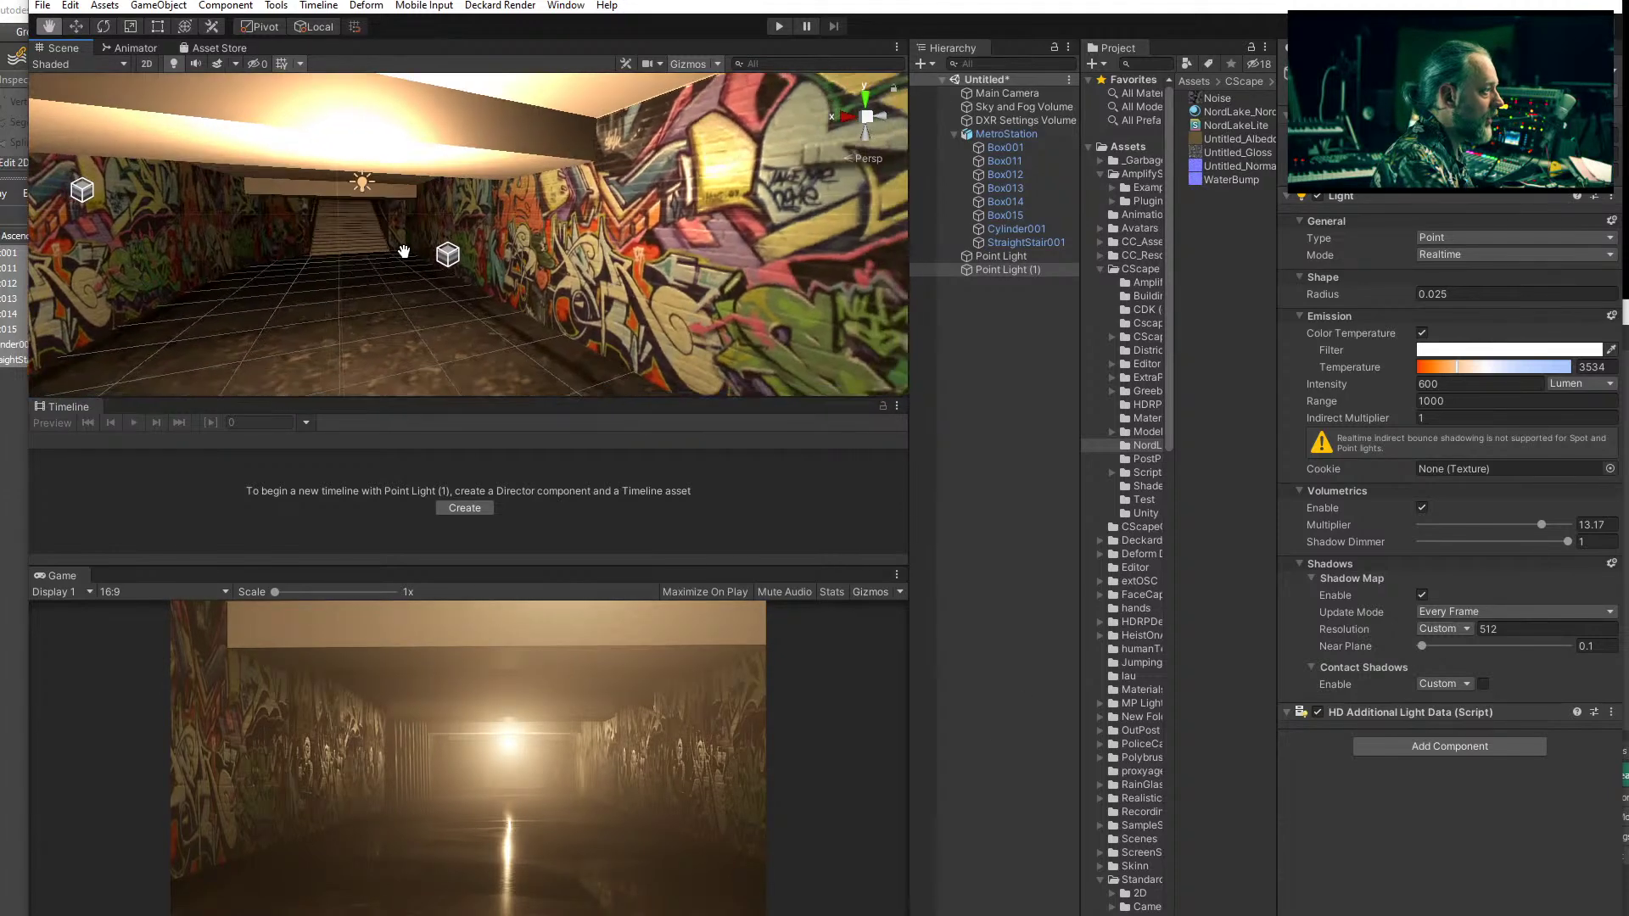
pyautogui.click(374, 136)
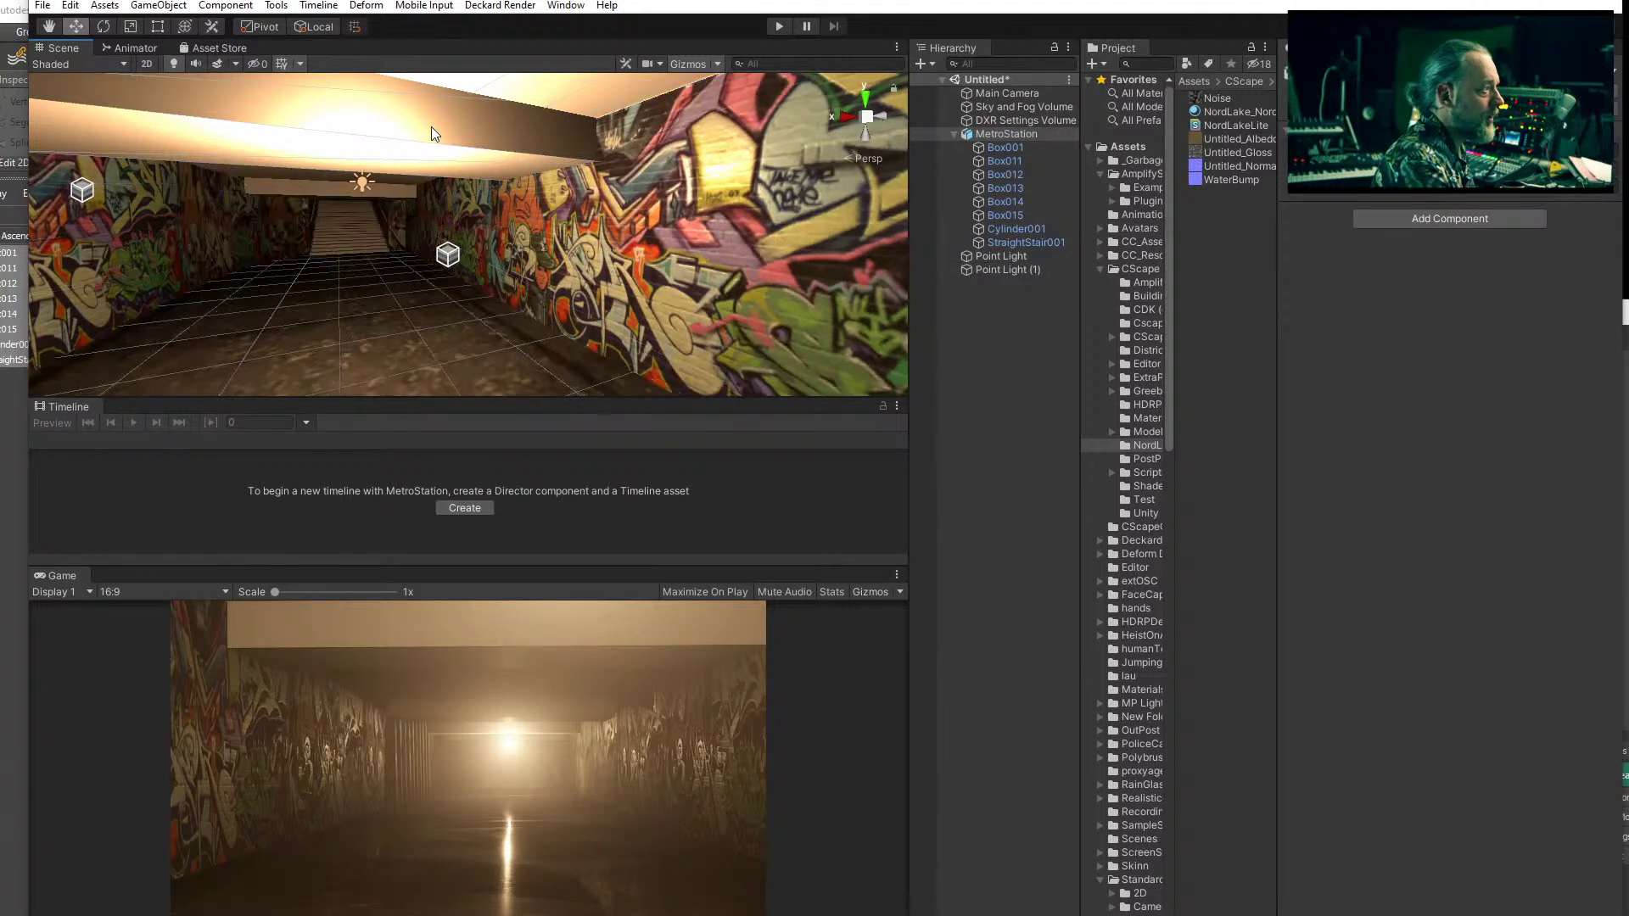
pyautogui.click(1288, 548)
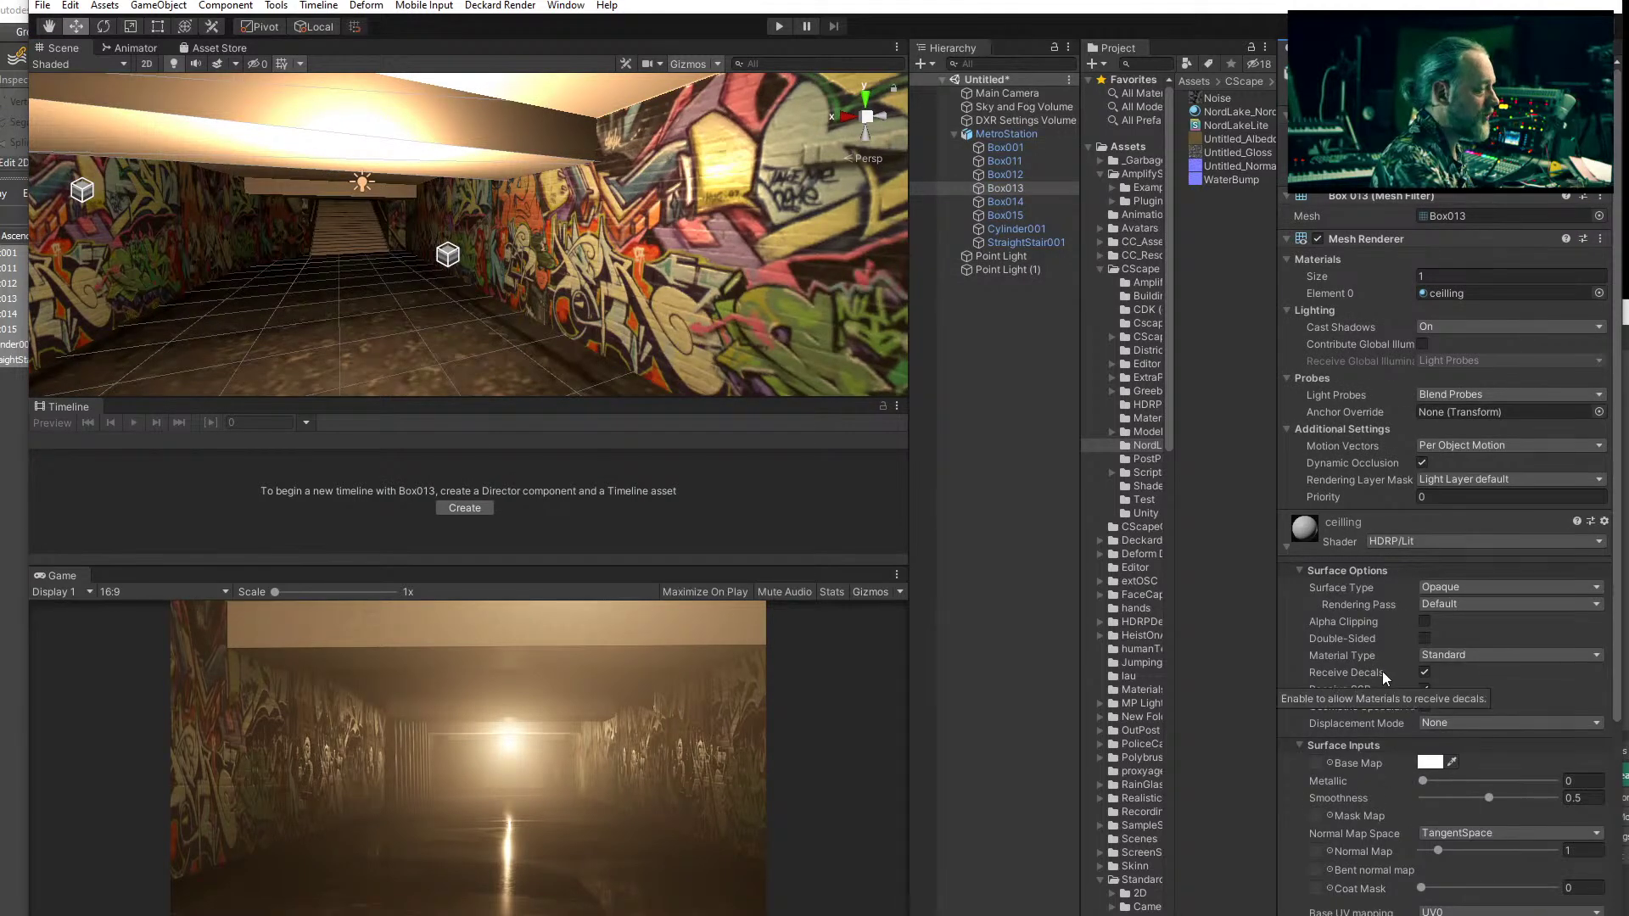
pyautogui.scroll(-5, 1383, 671)
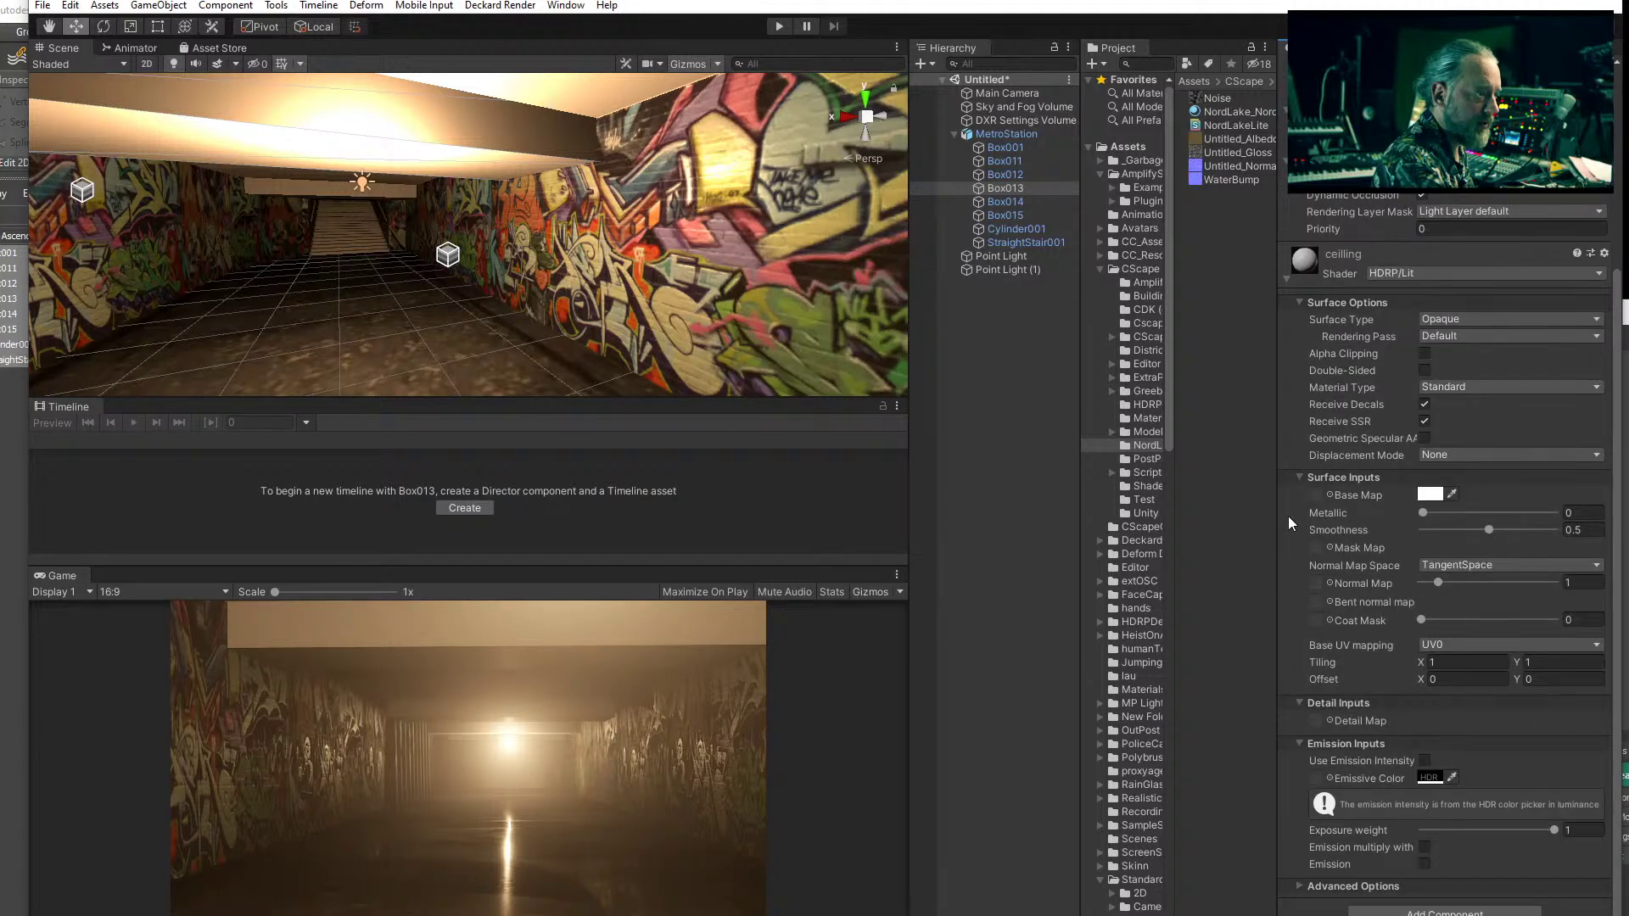
pyautogui.click(1330, 495)
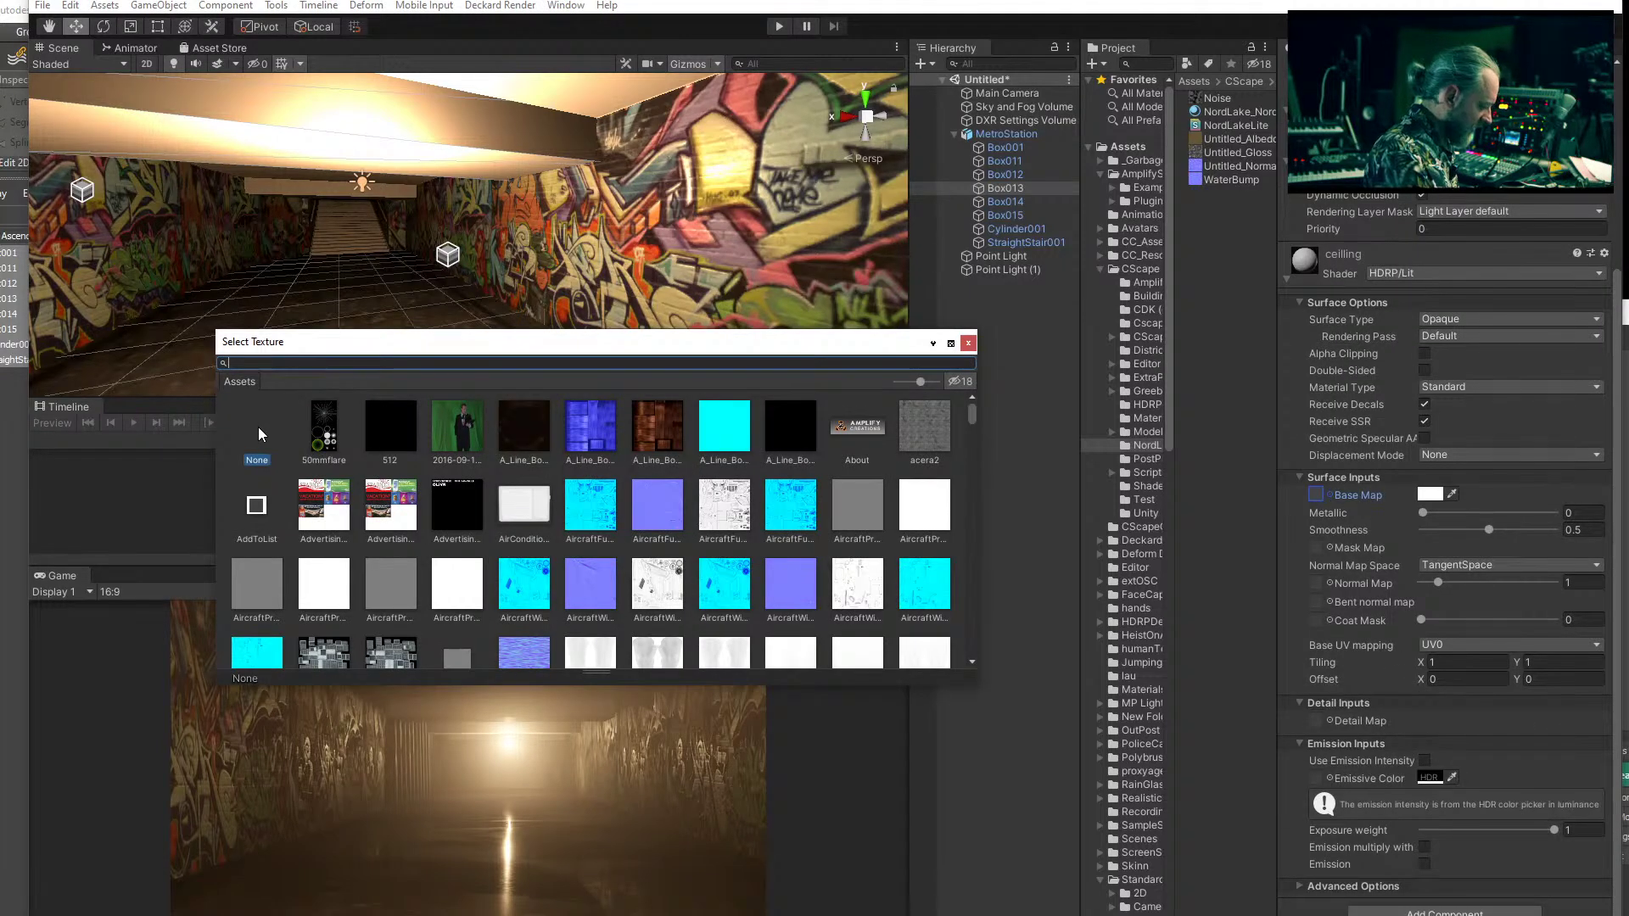
pyautogui.write('con')
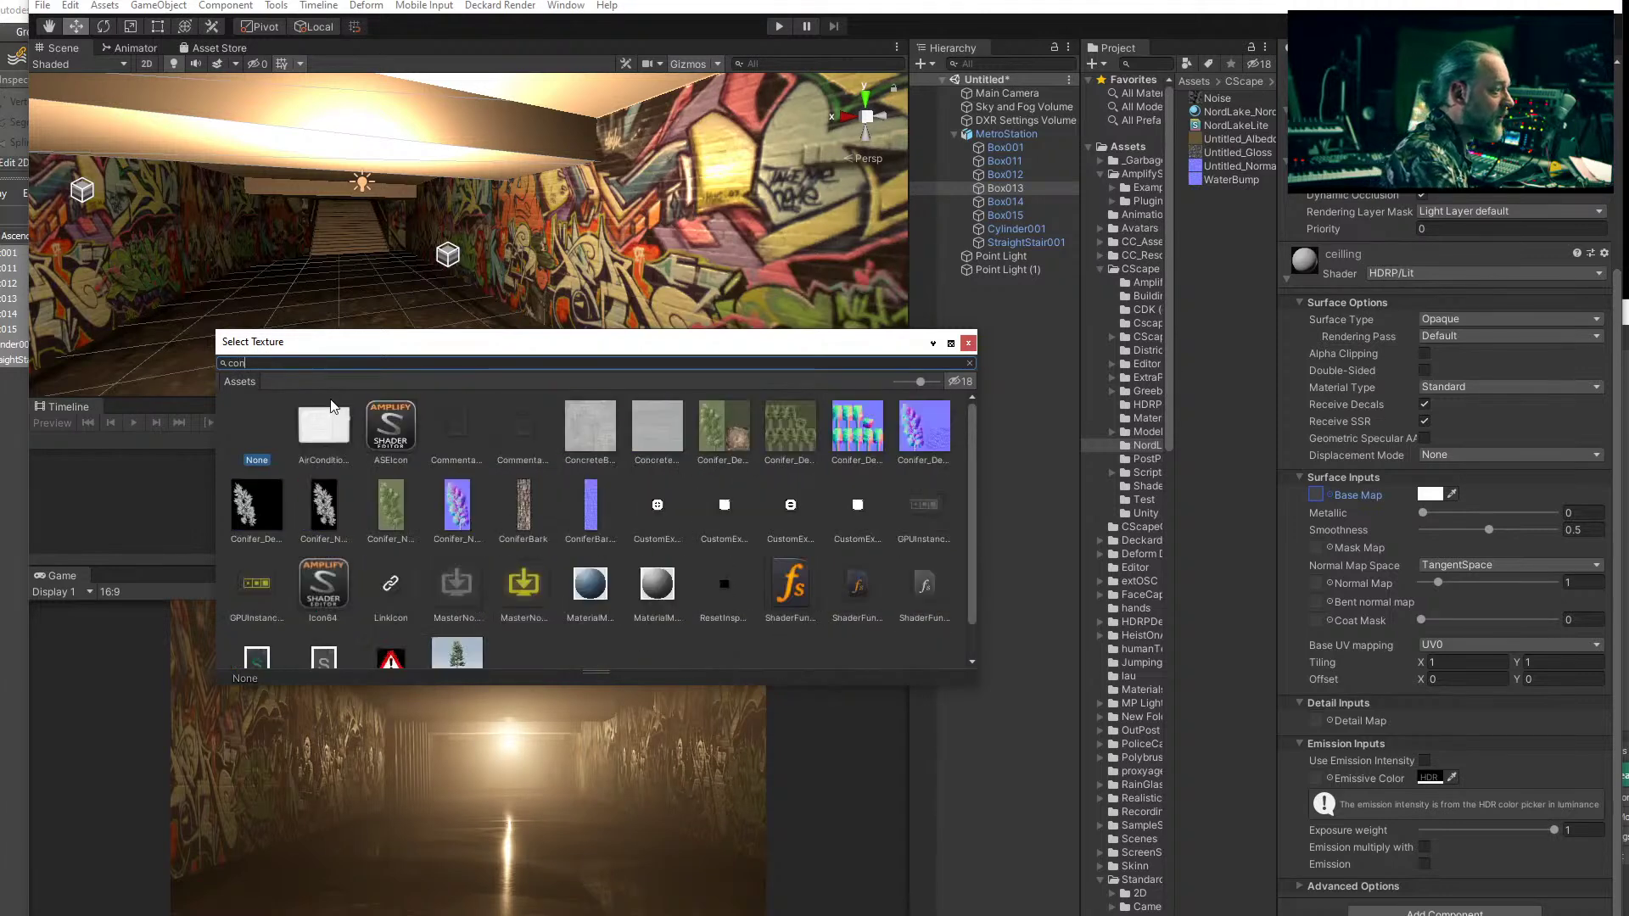
pyautogui.click(593, 430)
pyautogui.moveTo(579, 350); pyautogui.dragTo(746, 228)
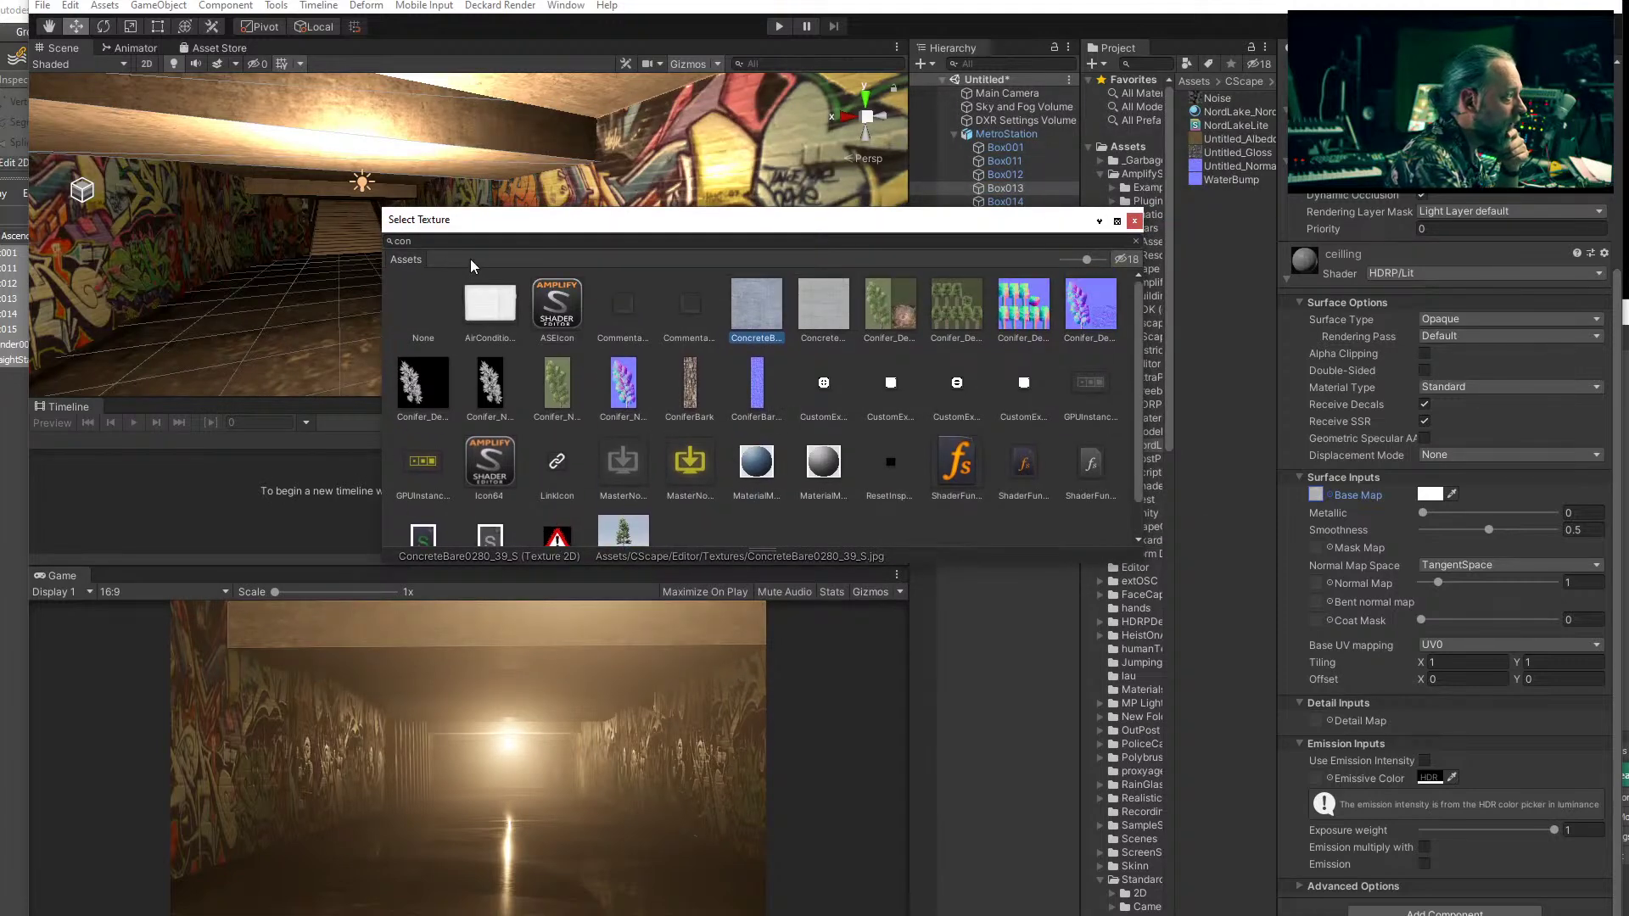
pyautogui.click(432, 242)
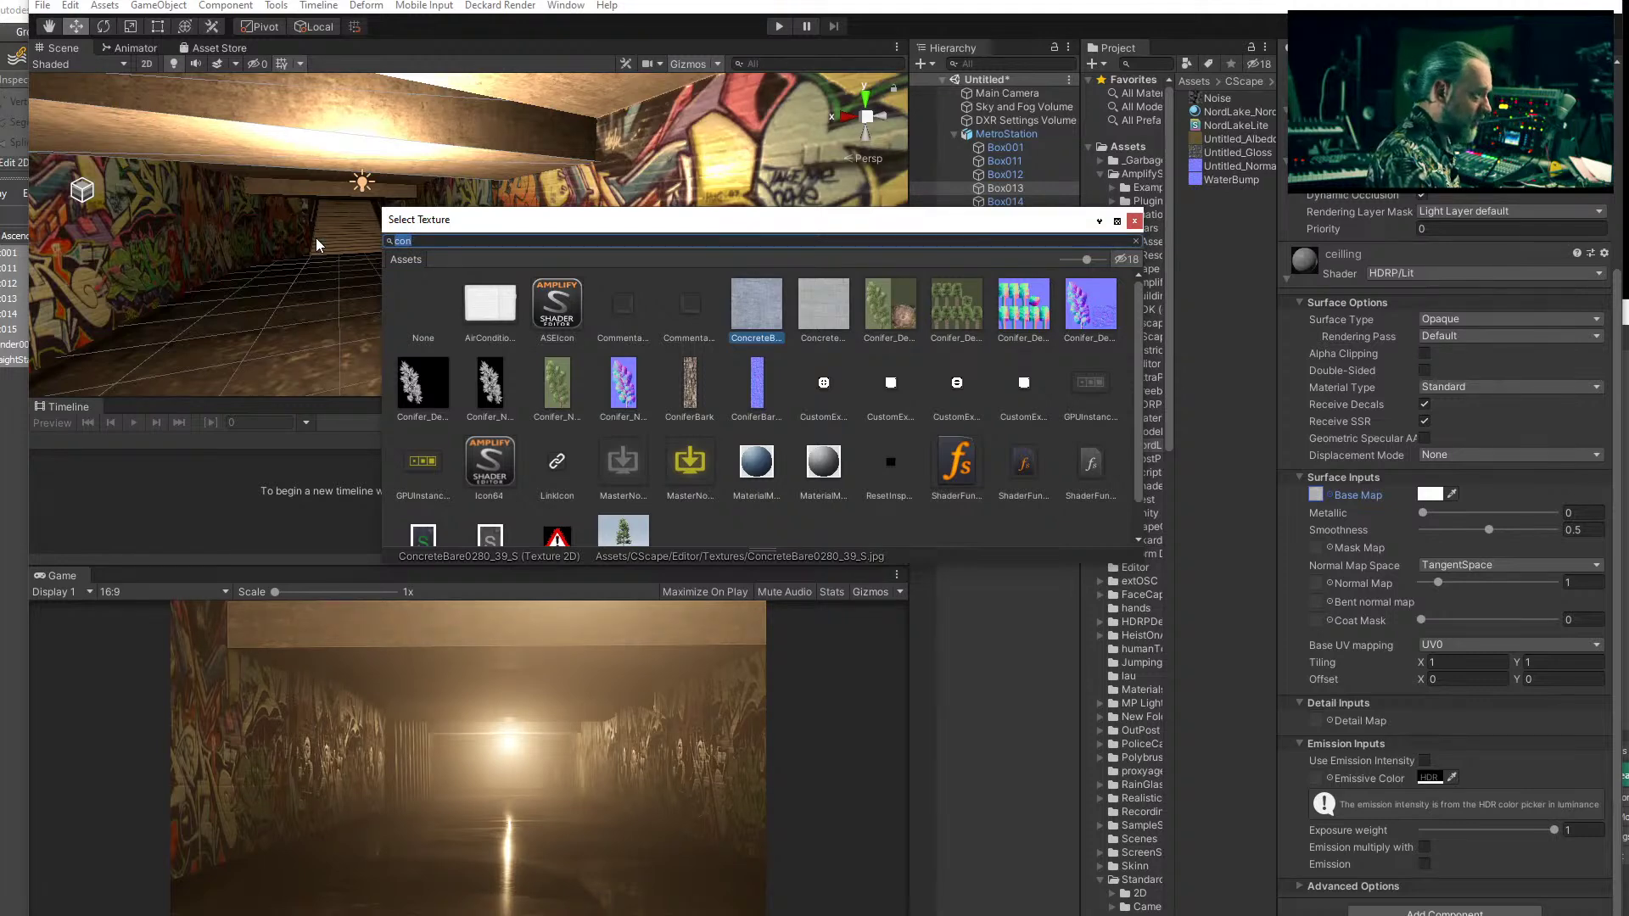
pyautogui.click(836, 307)
pyautogui.doubleClick(833, 308)
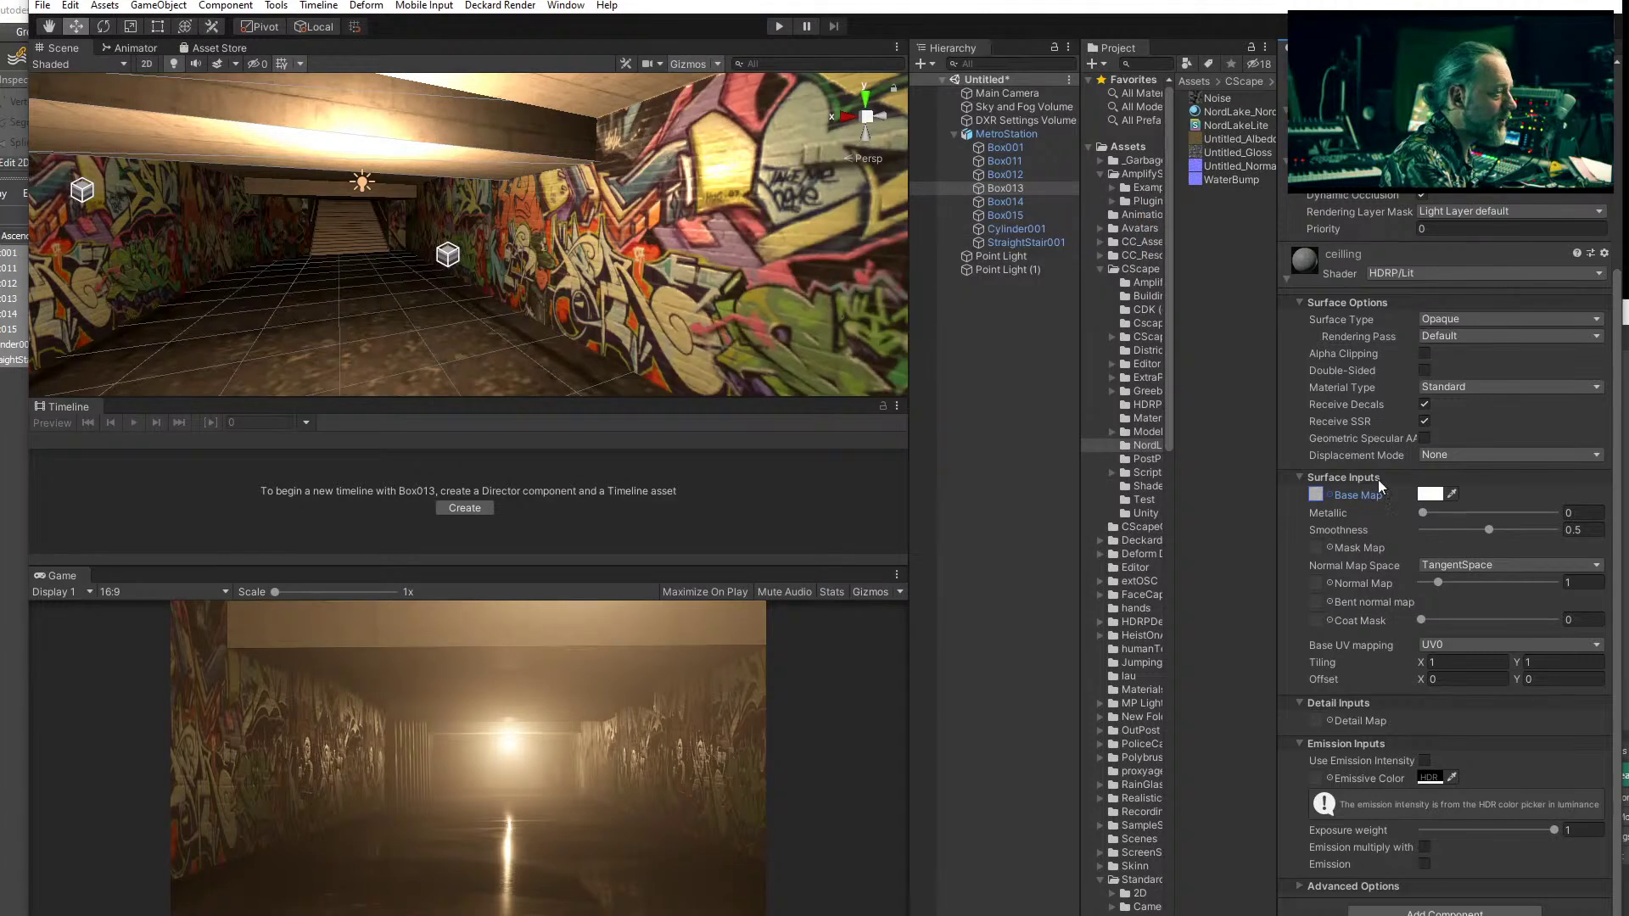
# - Duplicate the ConcreteNew0024 texture used as the ceiling's Base Map and convert the copy into a normal map
pyautogui.click(1317, 495)
pyautogui.click(1220, 344)
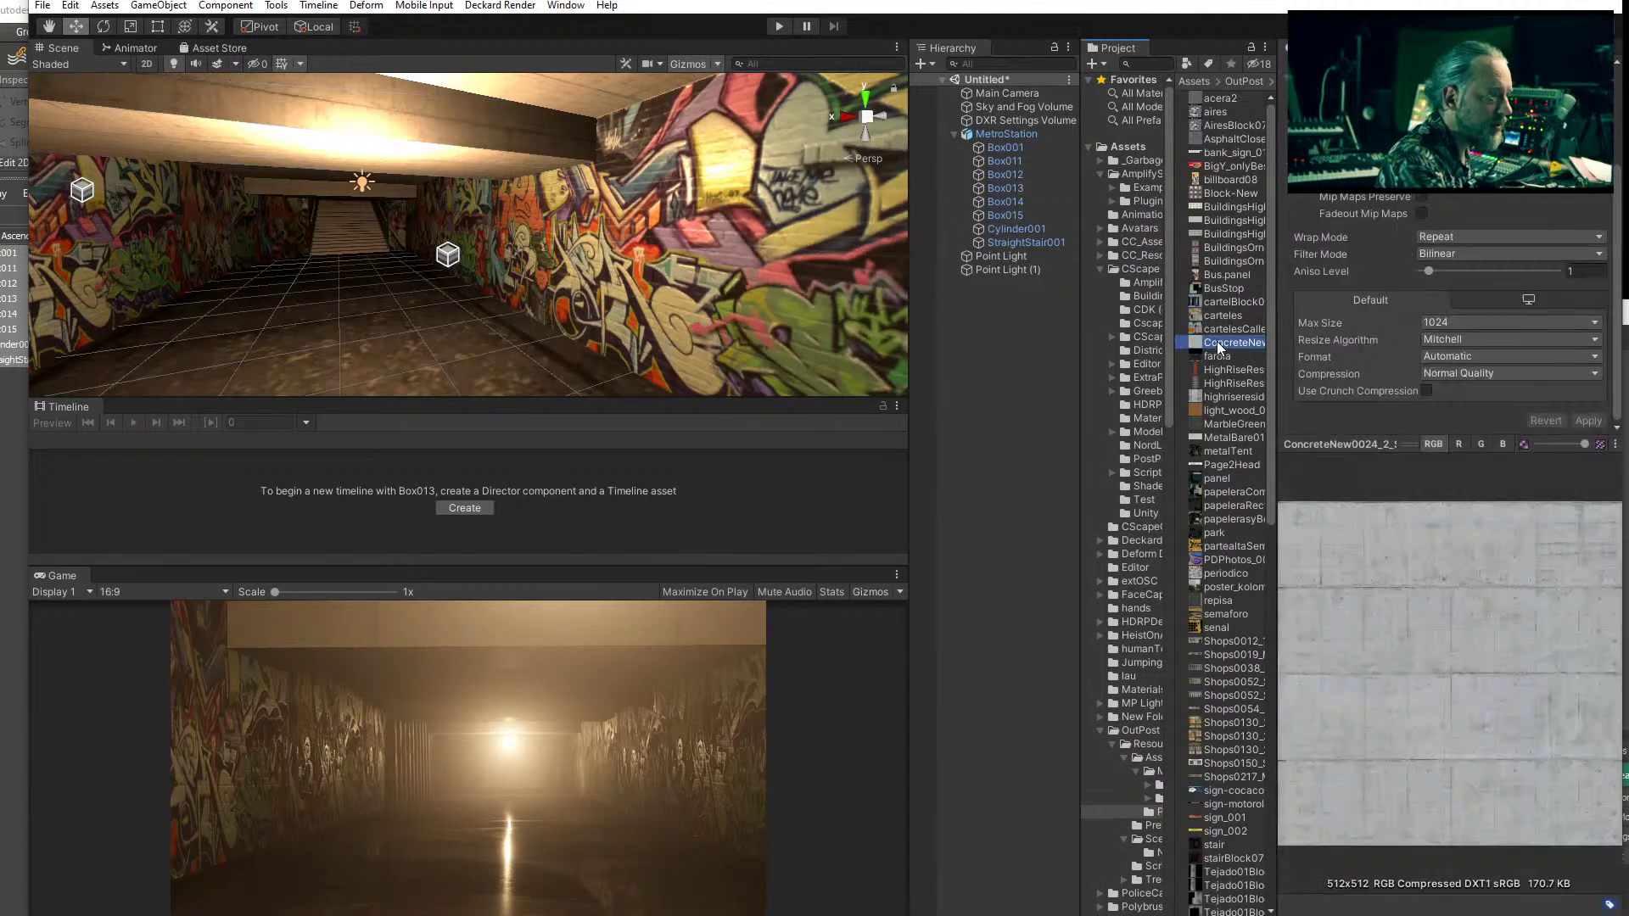
pyautogui.hotkey('ctrl', 'd')
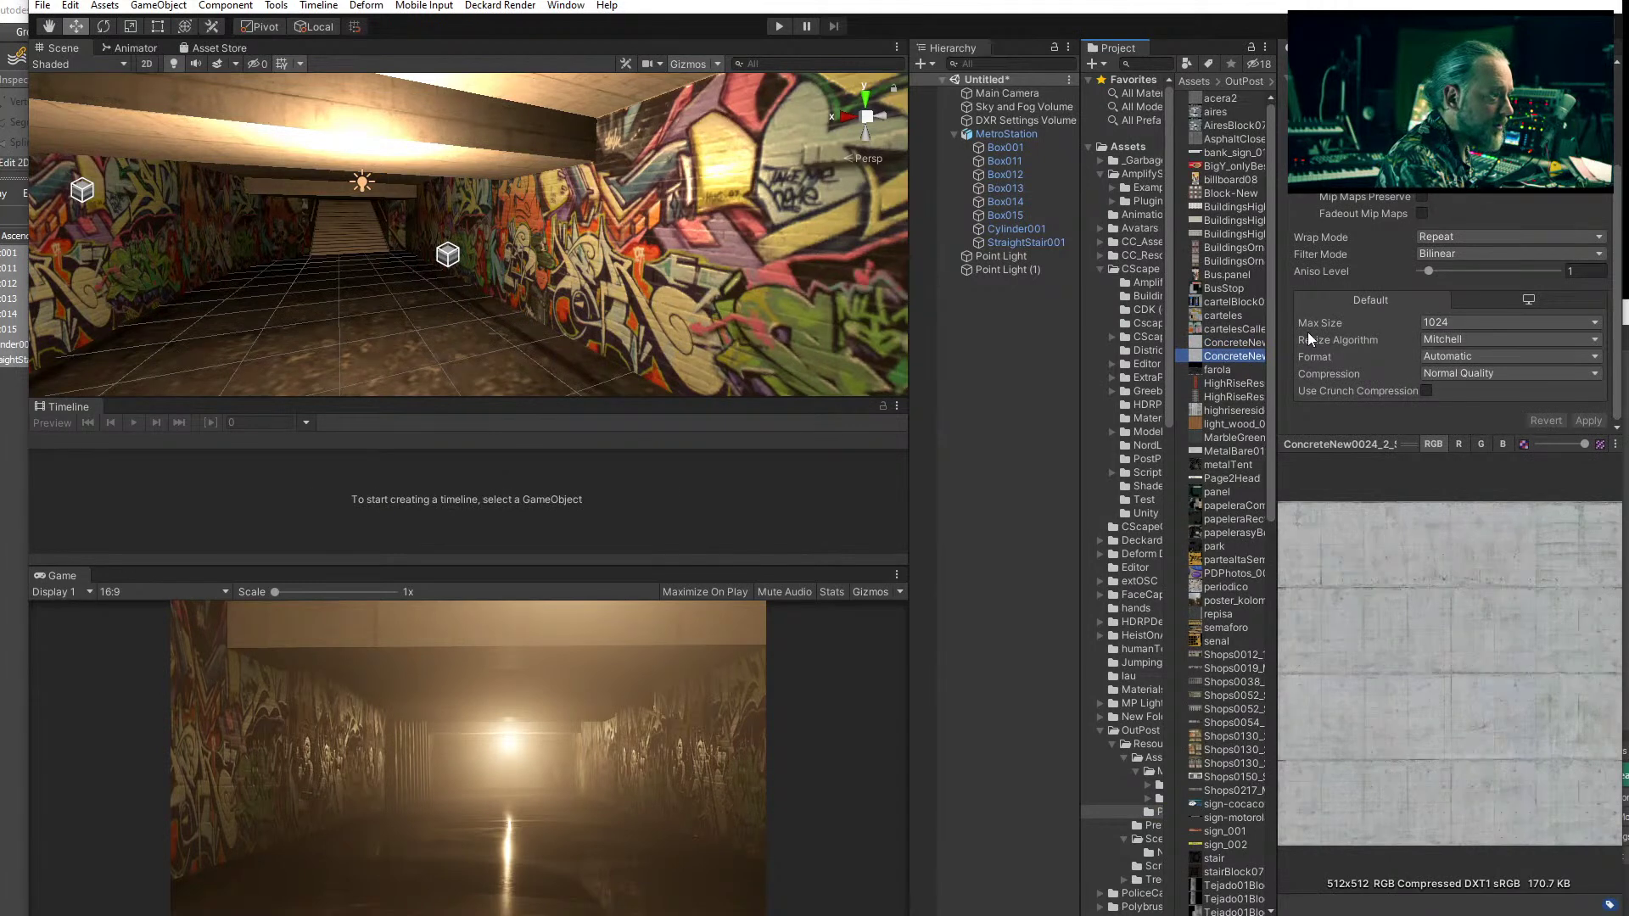
pyautogui.scroll(3, 1450, 297)
pyautogui.click(1510, 121)
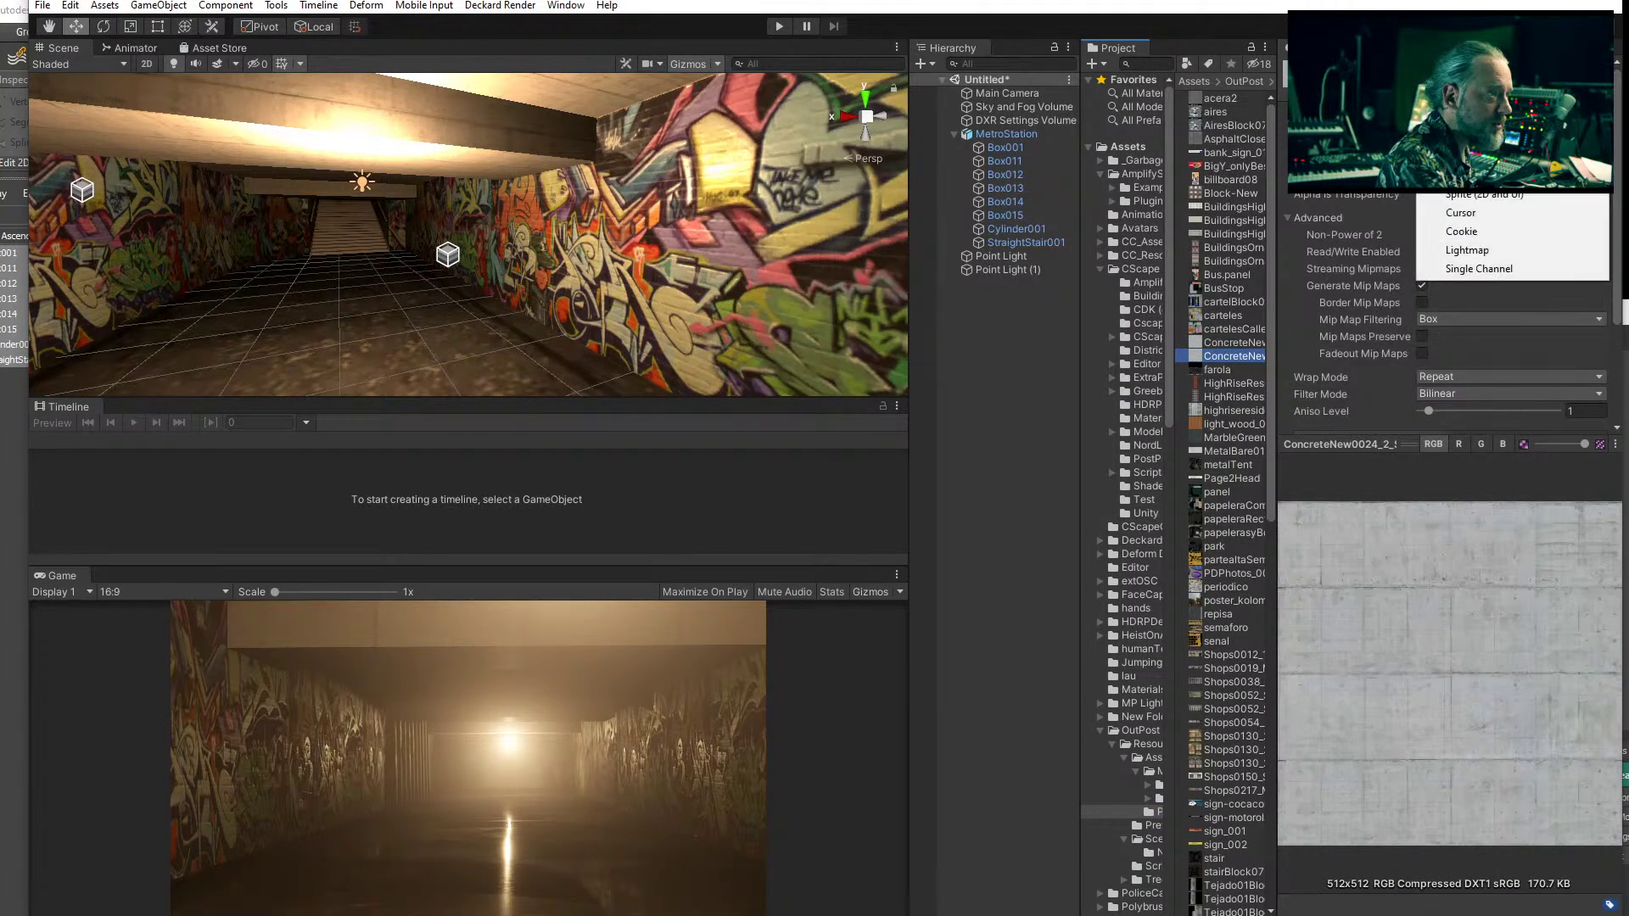
pyautogui.click(1493, 156)
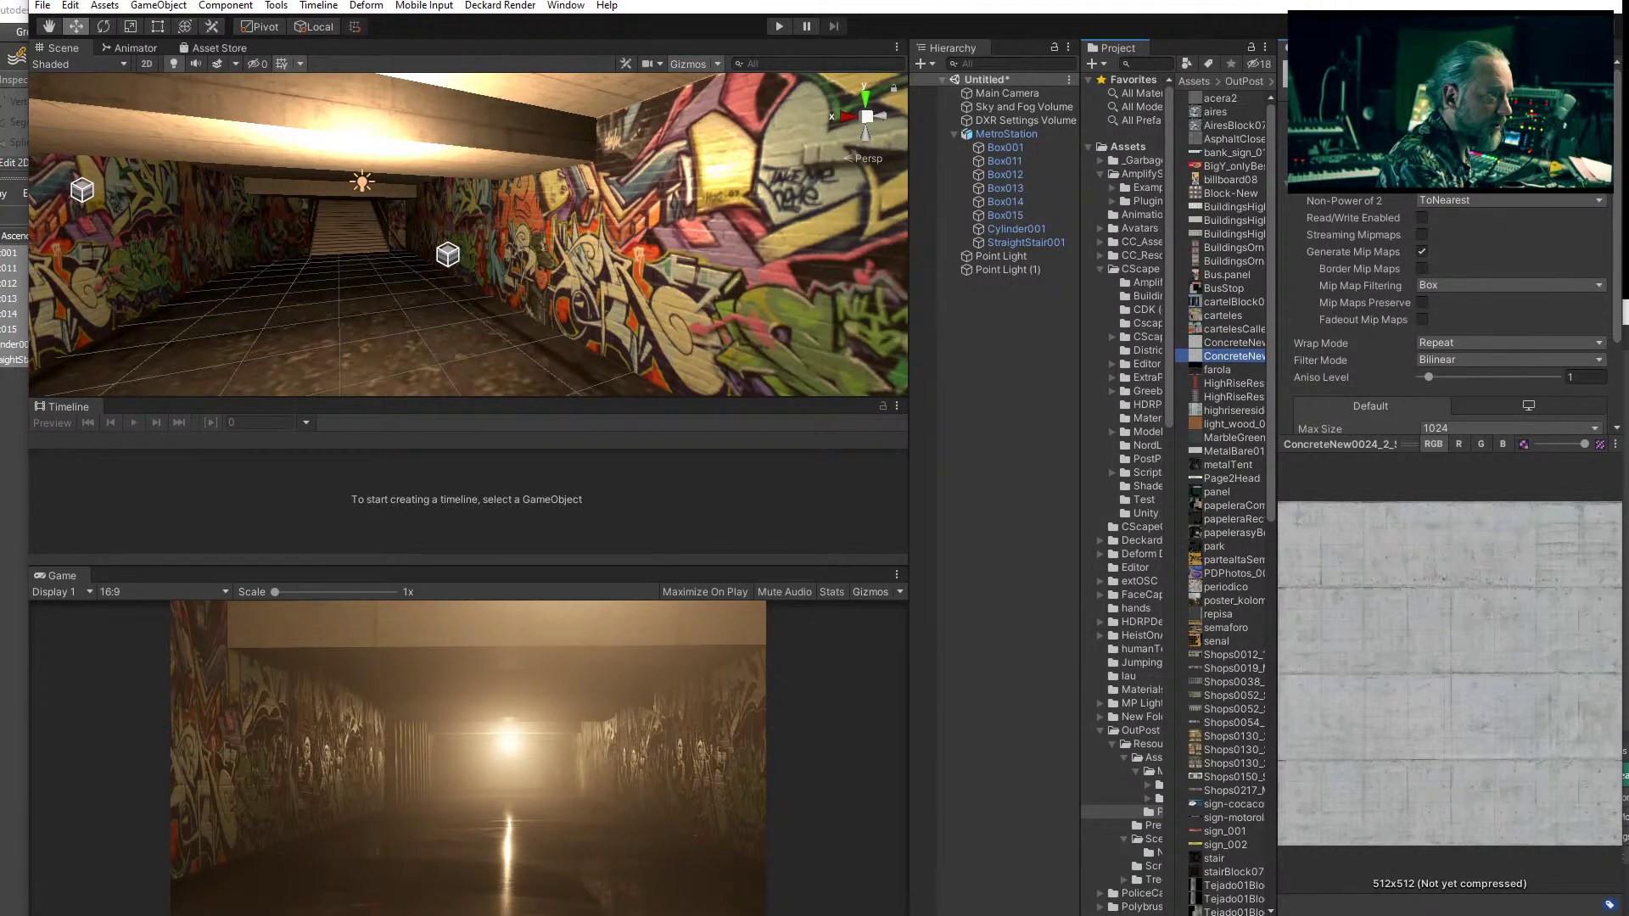
pyautogui.scroll(1, 1450, 340)
pyautogui.scroll(-3, 1502, 307)
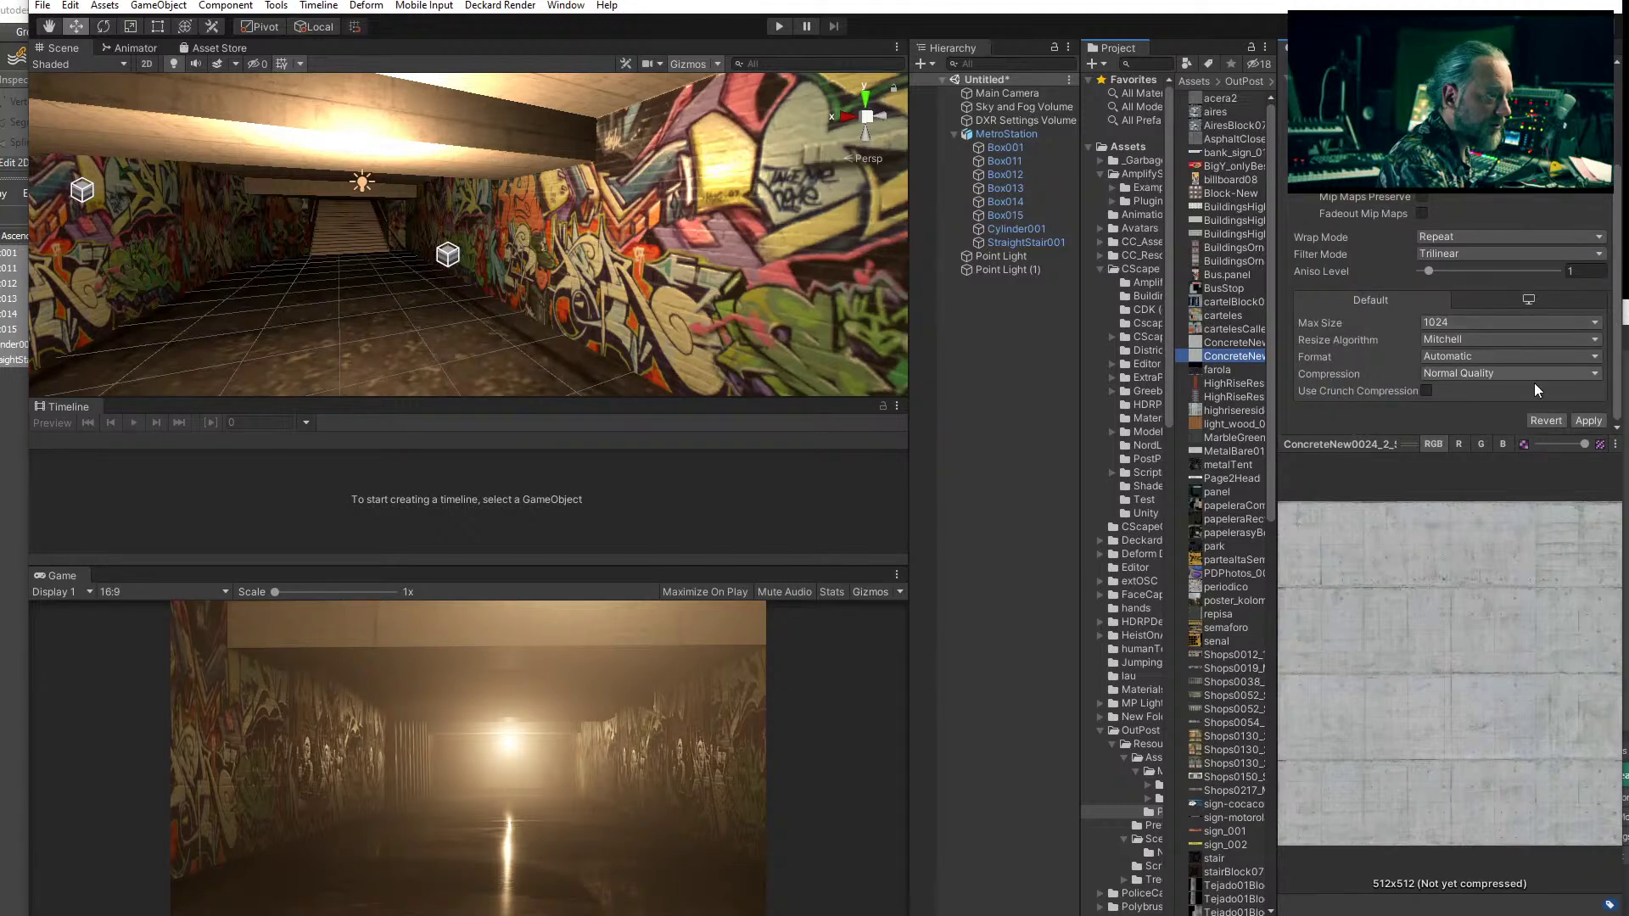
pyautogui.click(1585, 421)
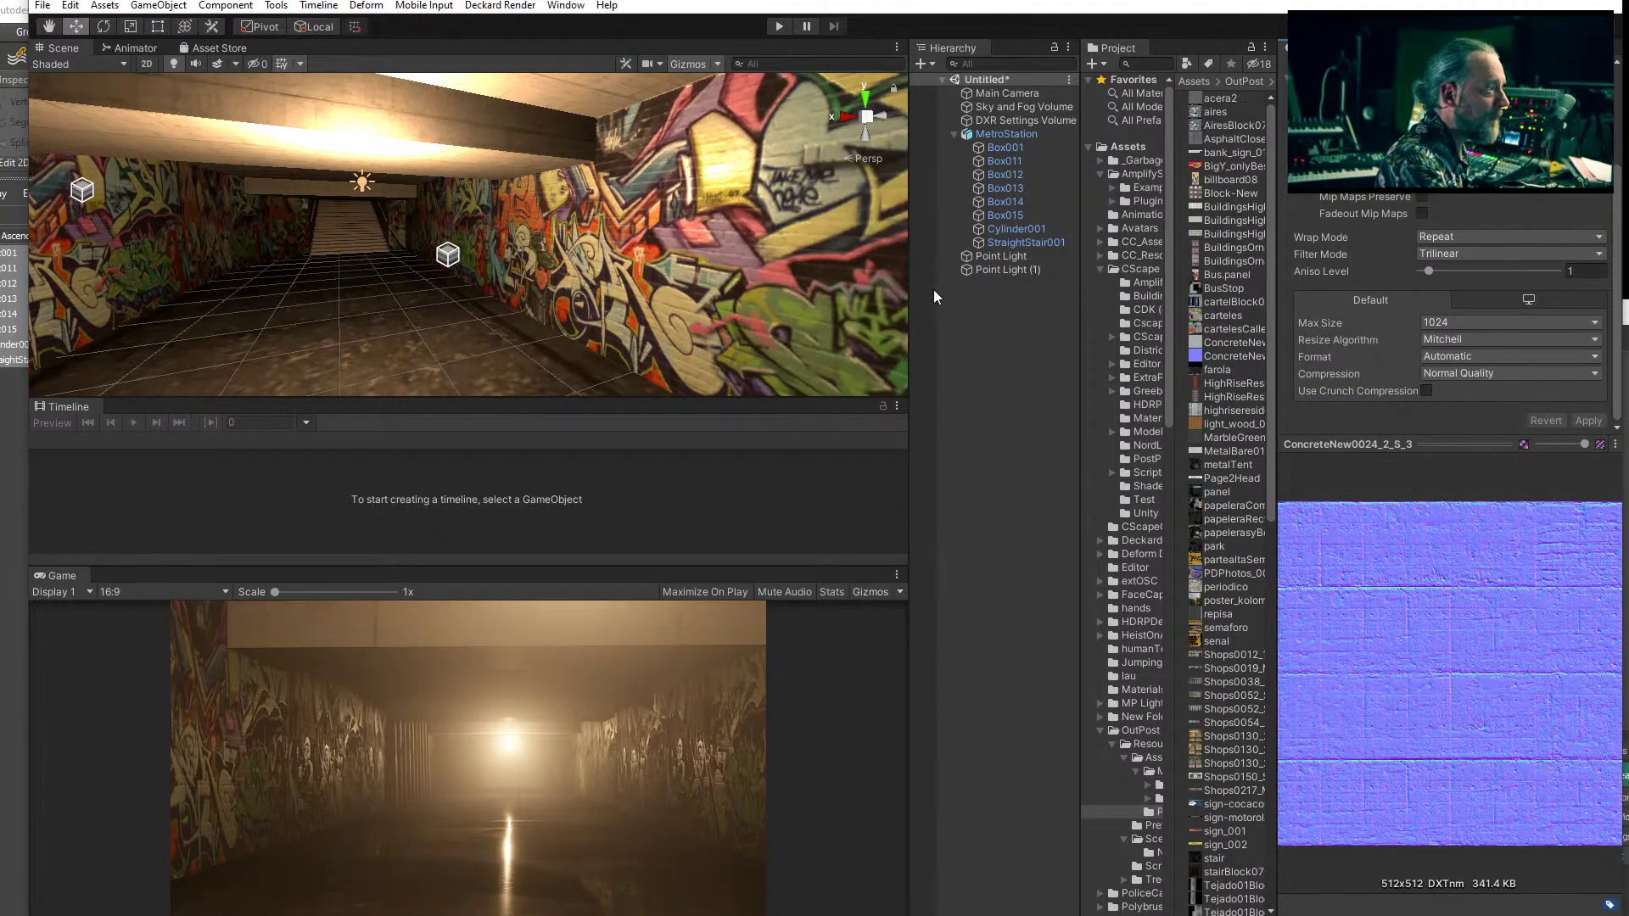
# - Assign the converted ConcreteNew0024 copy as the ceiling material's Normal Map on Box013 and set its strength to 0.59
pyautogui.click(355, 121)
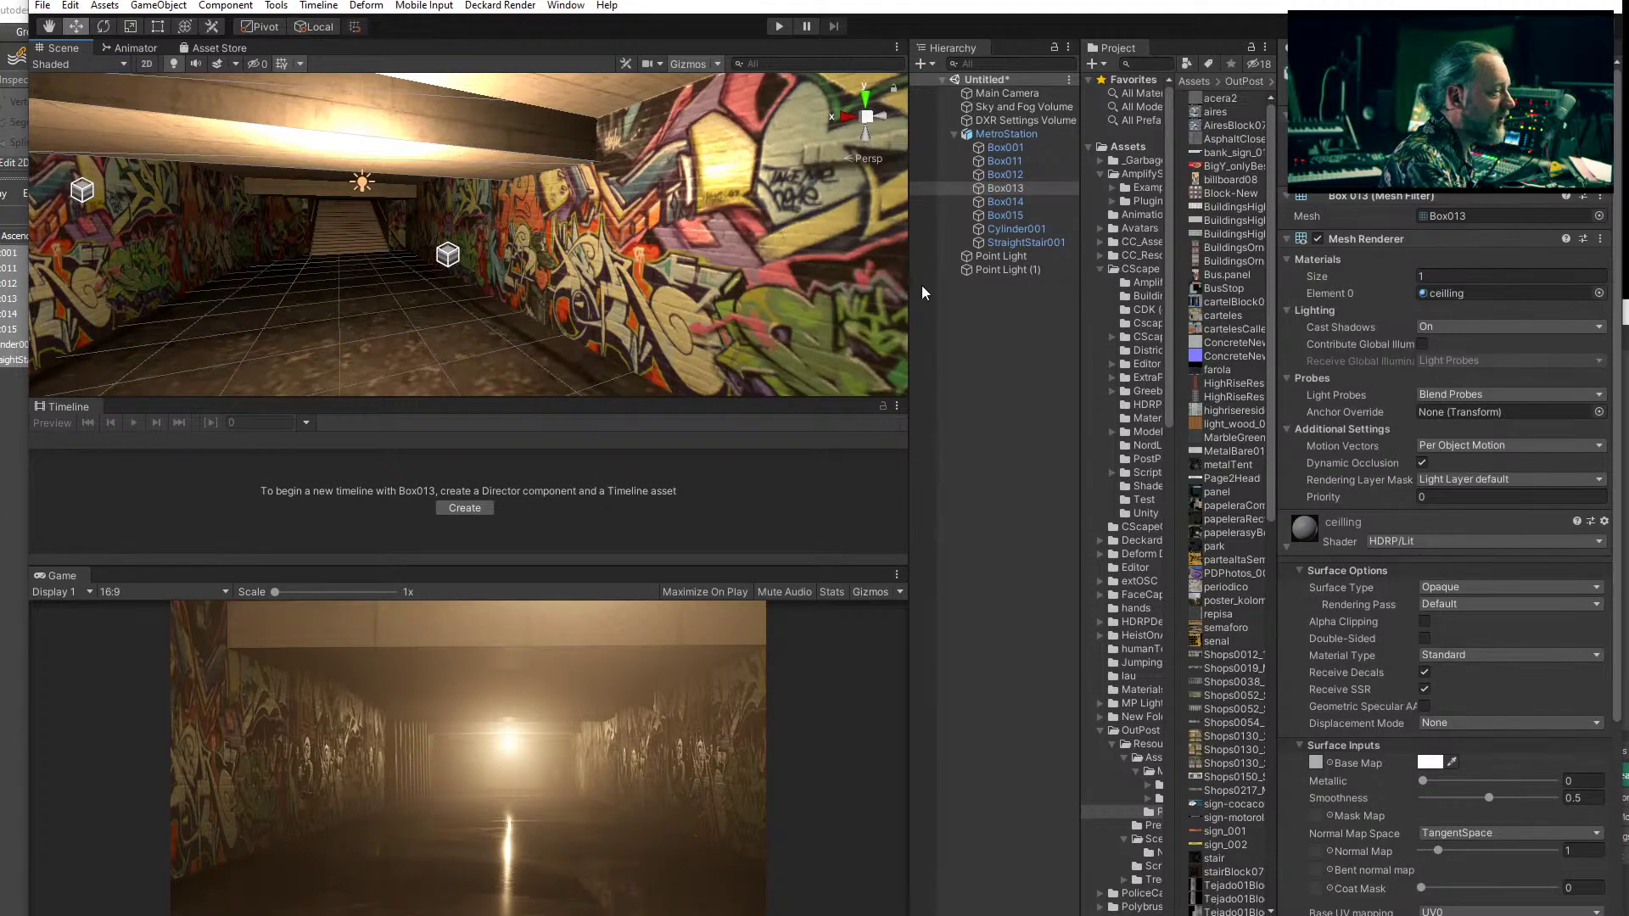
pyautogui.scroll(-10, 1442, 509)
pyautogui.moveTo(1222, 356); pyautogui.dragTo(1318, 584)
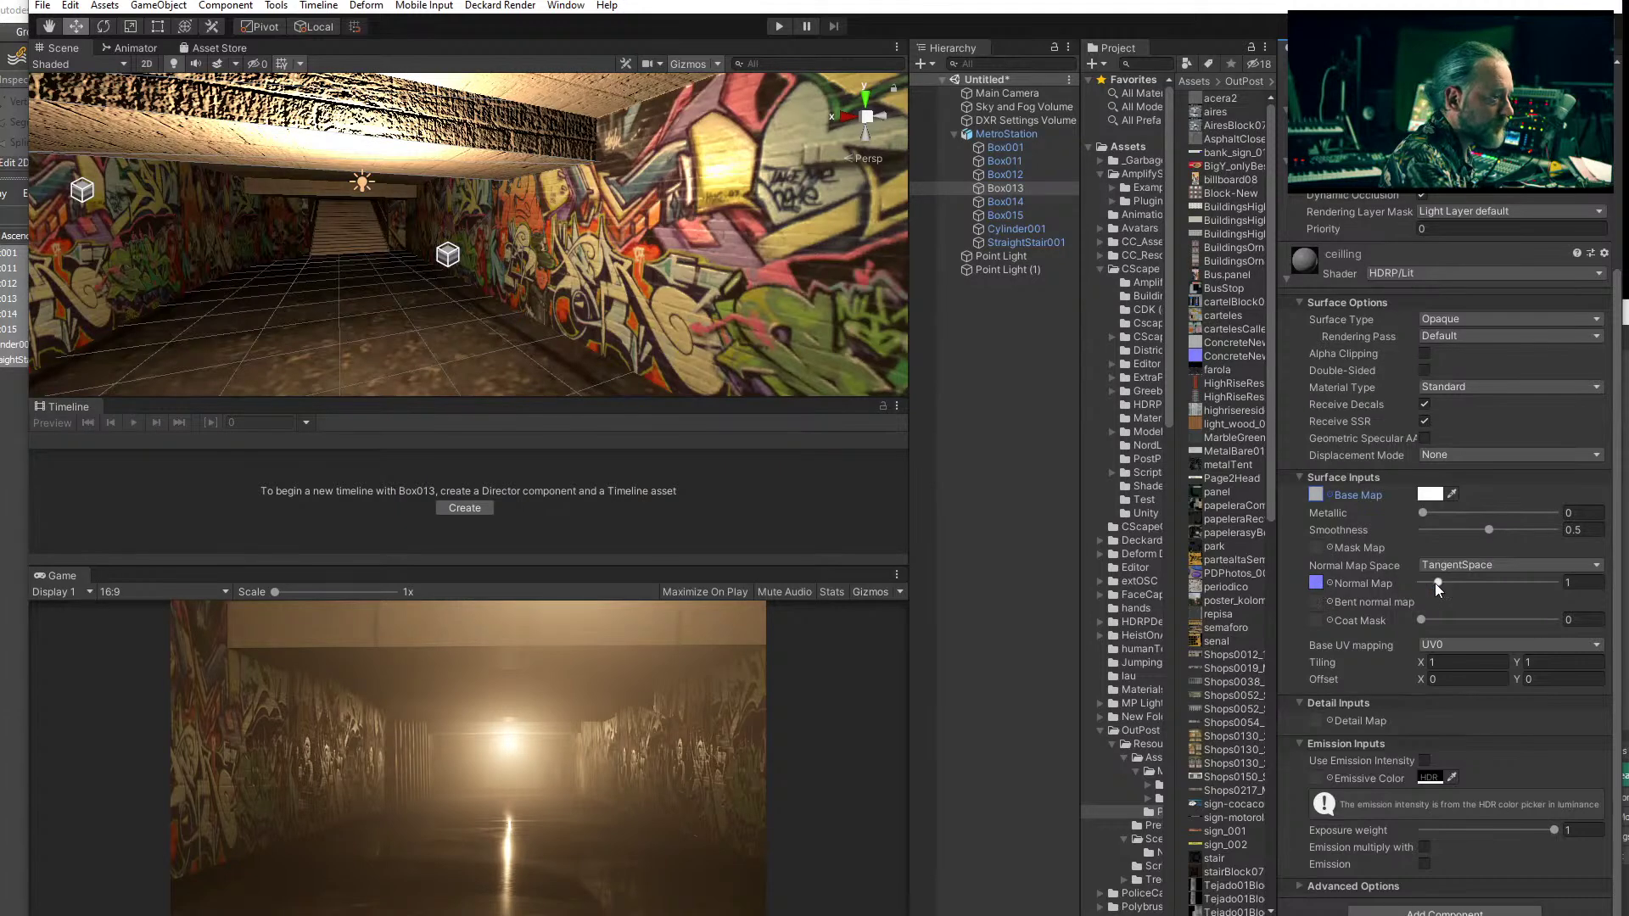
pyautogui.moveTo(1440, 581); pyautogui.dragTo(1432, 586)
pyautogui.moveTo(604, 293); pyautogui.dragTo(625, 295, button='right')
# - Set the ceiling material's tiling to 0.5 on X and Y, its Smoothness to 0.674 and its Metallic to 0.071
pyautogui.click(1342, 659)
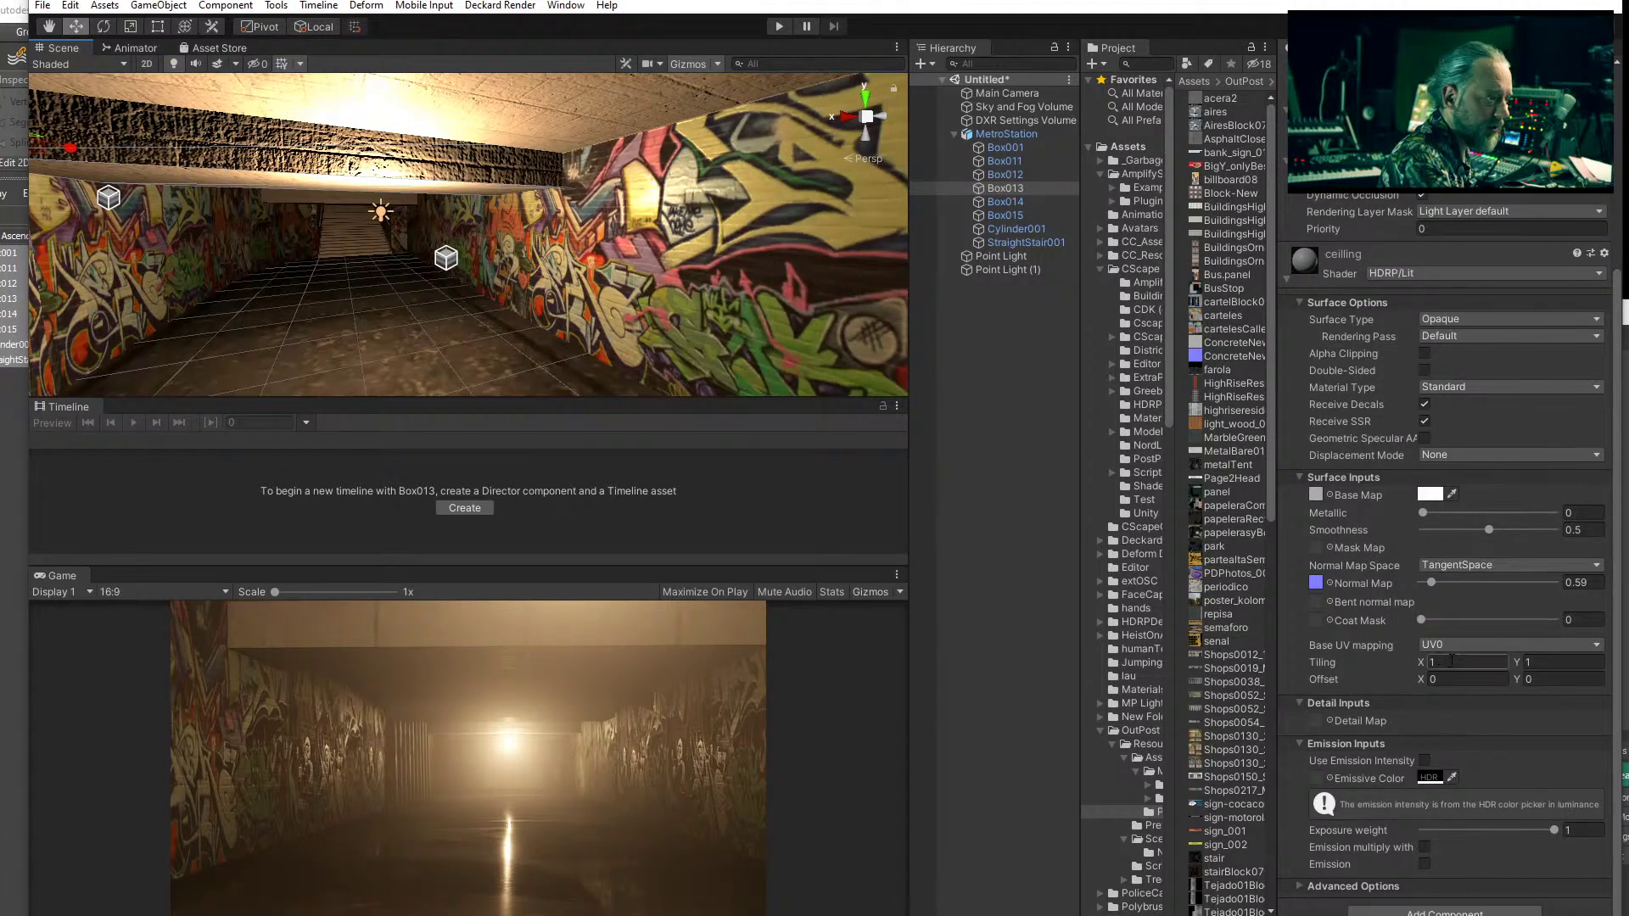
pyautogui.write('0.5')
pyautogui.click(1550, 663)
pyautogui.write('0.5')
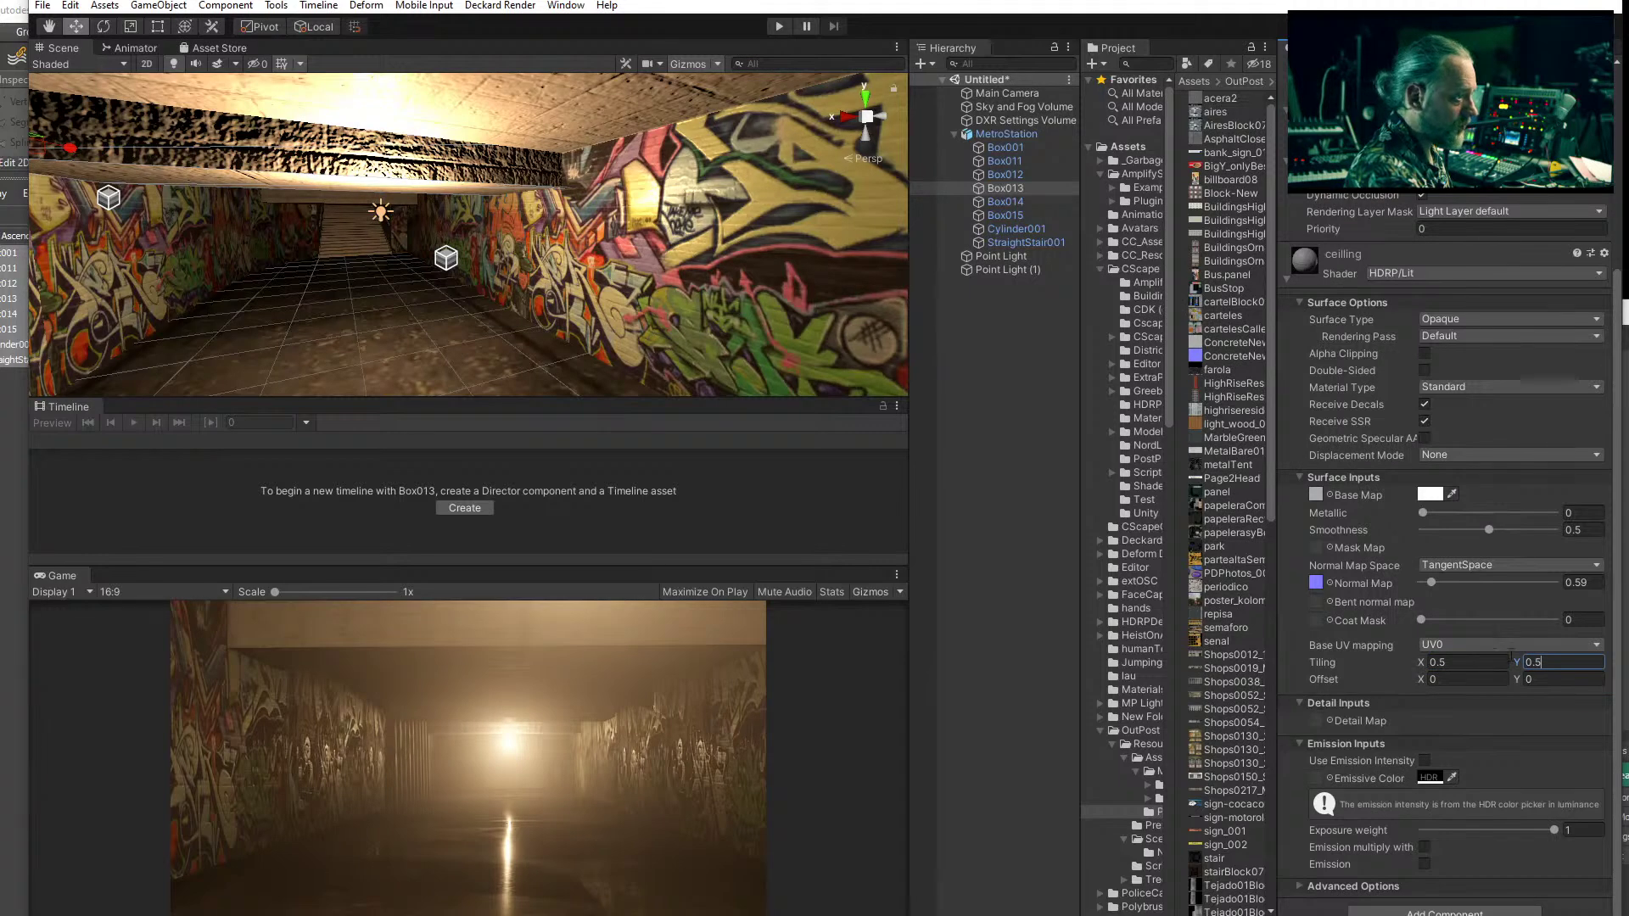
pyautogui.press('Return')
pyautogui.moveTo(1486, 530)
pyautogui.mouseDown()
pyautogui.moveTo(1427, 532)
pyautogui.moveTo(1530, 536)
pyautogui.moveTo(1483, 516)
pyautogui.moveTo(1541, 521)
pyautogui.moveTo(1437, 523)
pyautogui.mouseUp()
# - Try other tiling values such as 0.3 on the ceiling material, restoring both X and Y to 0.5
pyautogui.moveTo(1423, 664); pyautogui.dragTo(1423, 660)
pyautogui.click(1443, 667)
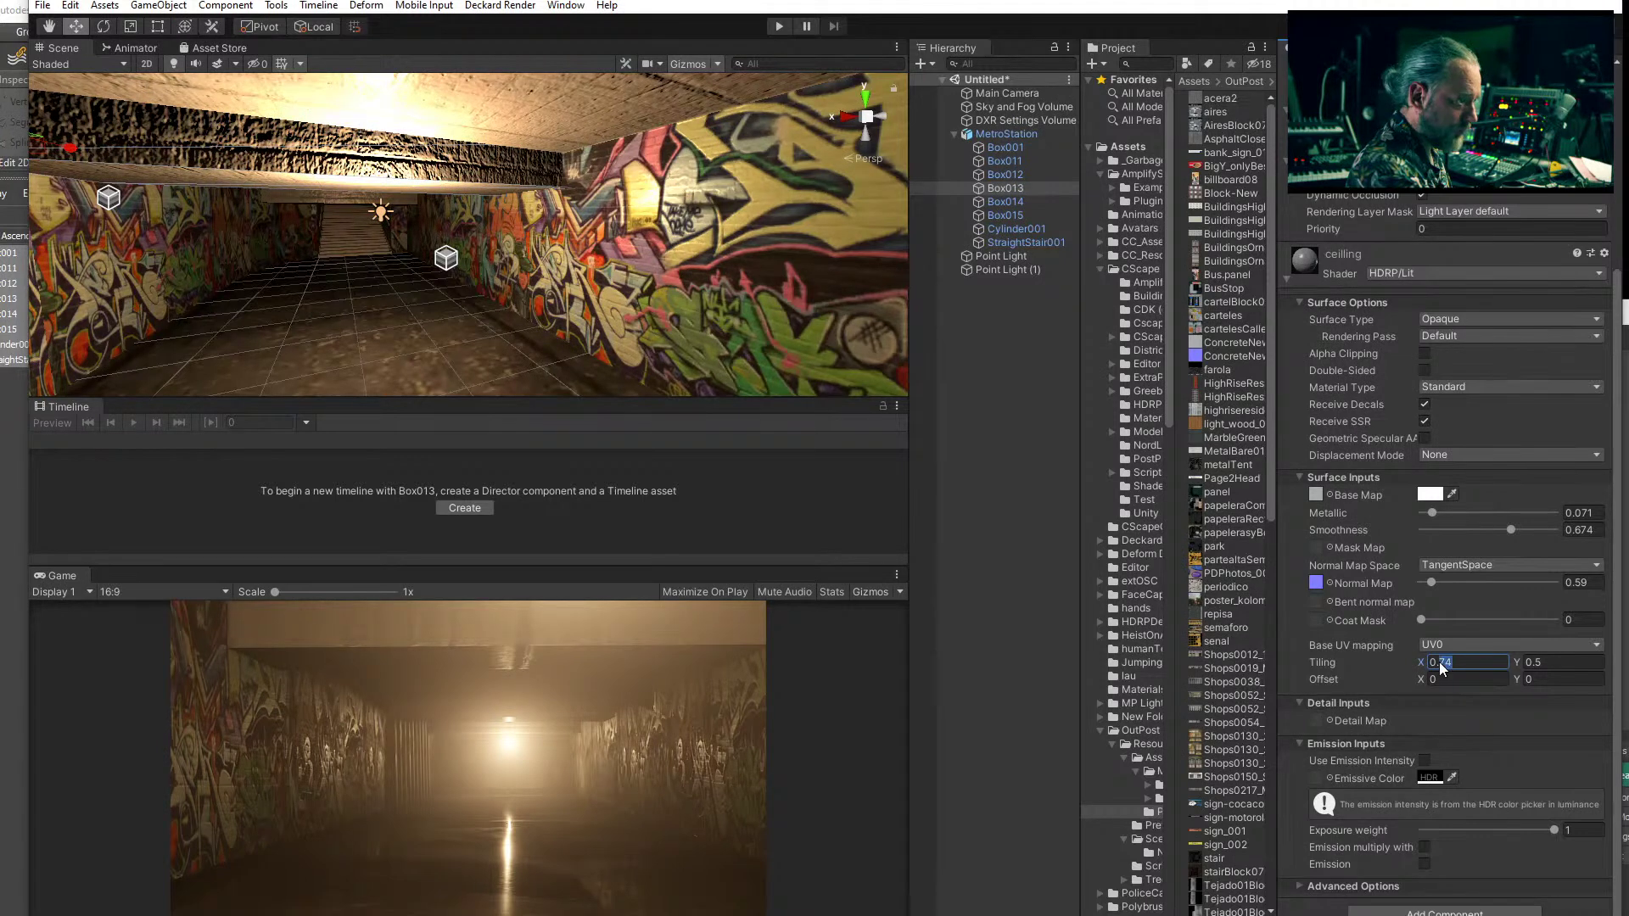
pyautogui.write('0.3')
pyautogui.click(1540, 663)
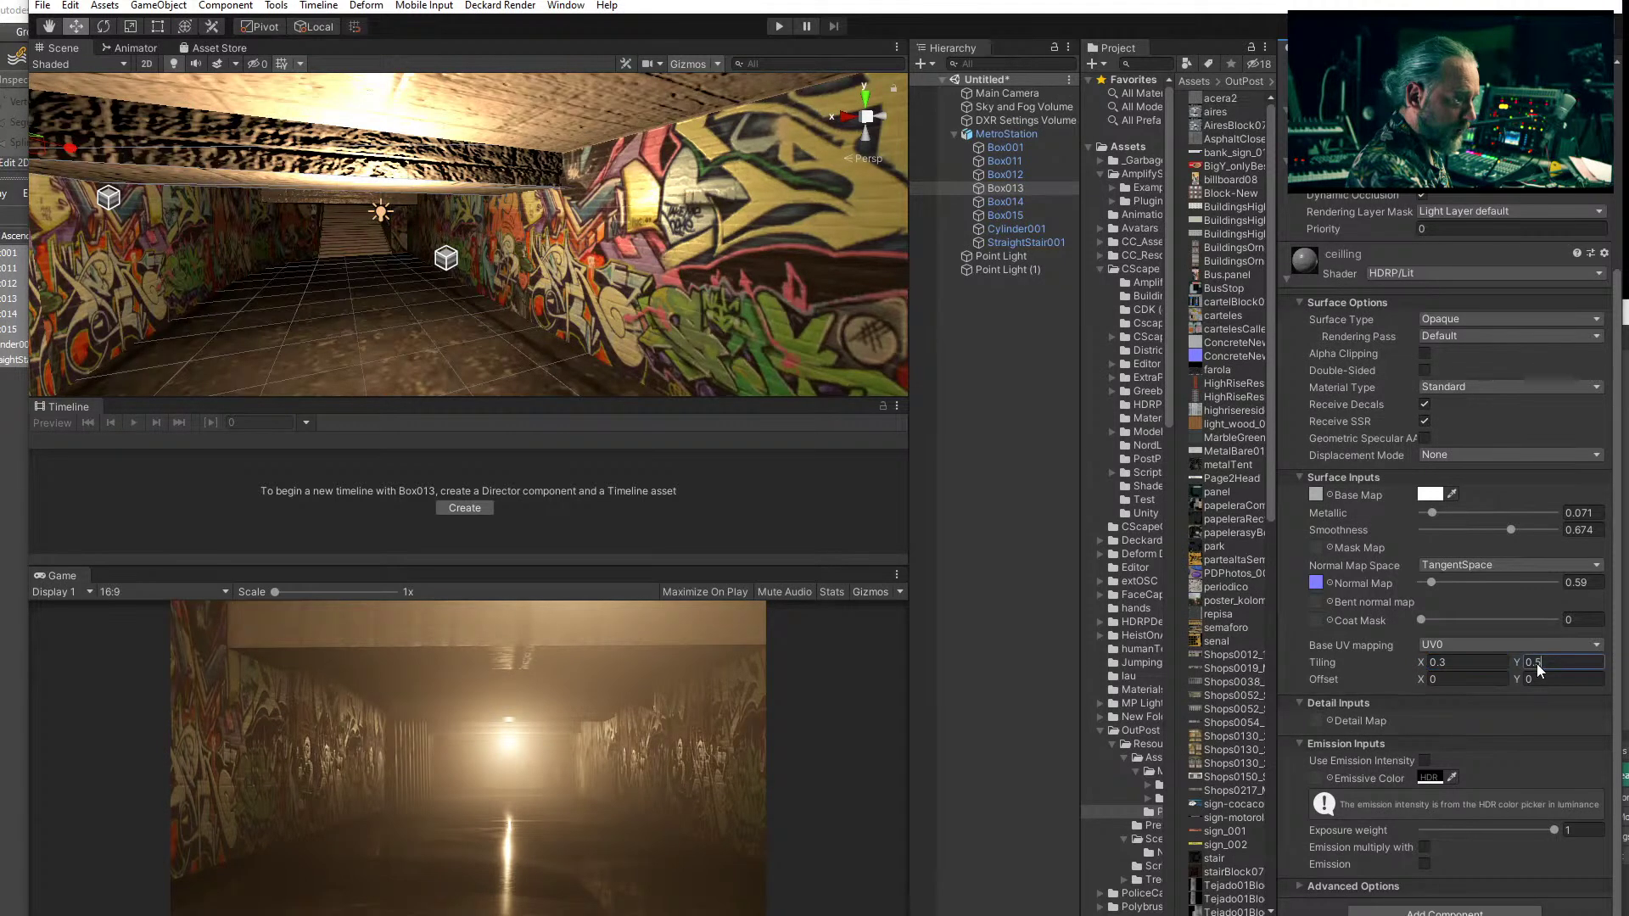
pyautogui.write('0.3')
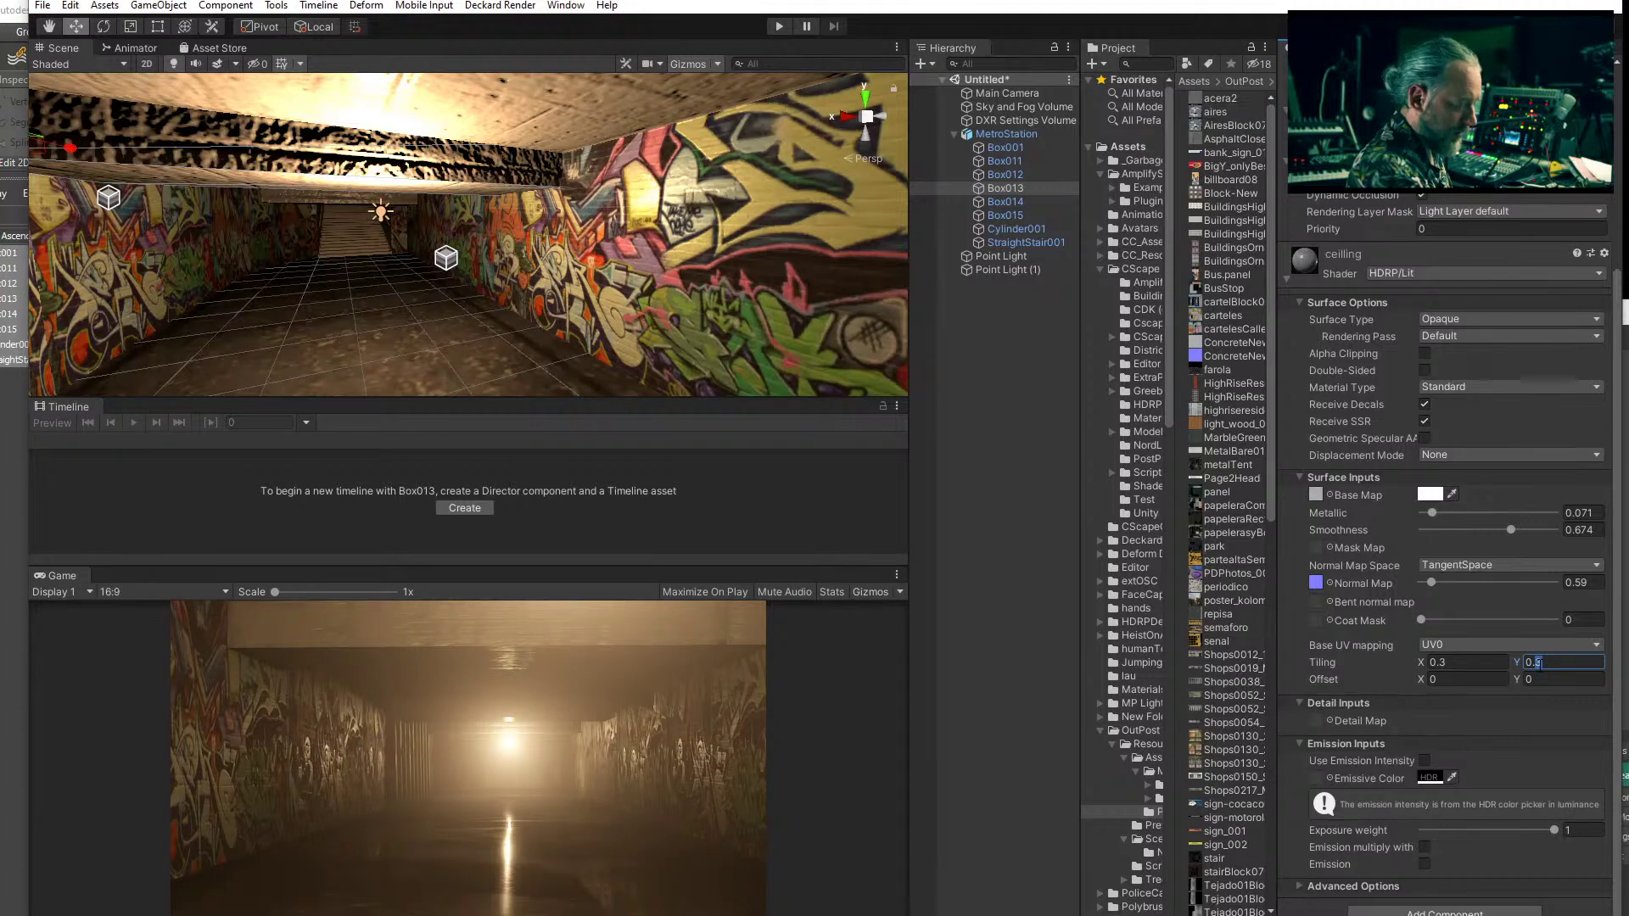
pyautogui.write('5')
pyautogui.click(1448, 665)
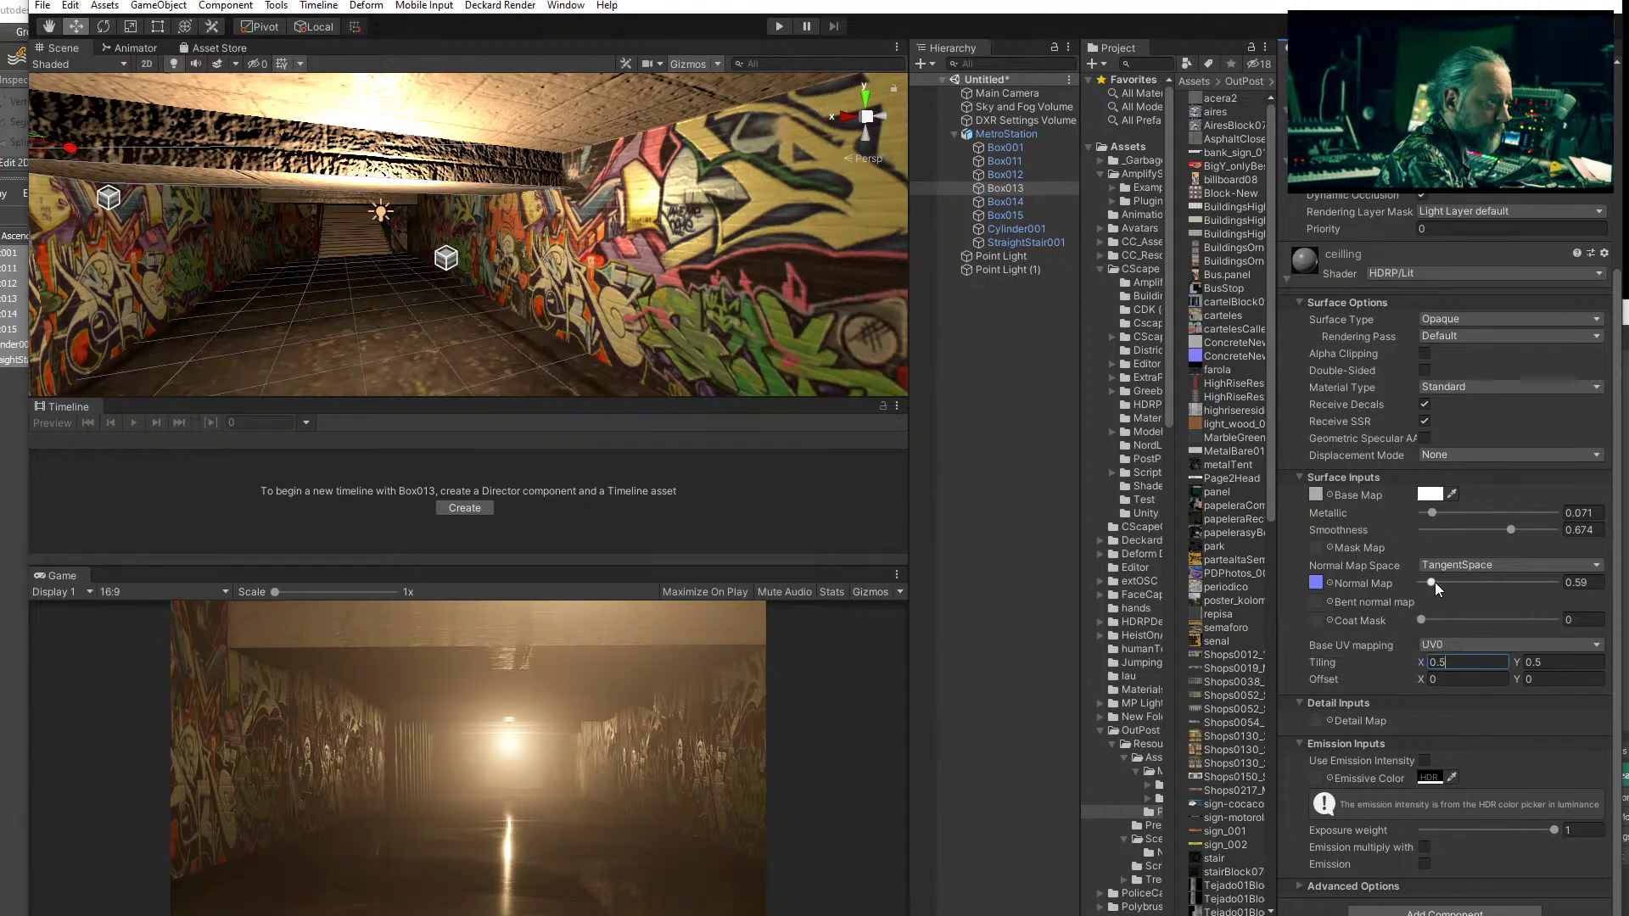
# - Set the ceiling's Metallic to 0.22, assign ConcreteNew0024 as its Mask Map, and narrow the Smoothness and Ambient Occlusion Remapping ranges
pyautogui.moveTo(1505, 532); pyautogui.dragTo(1451, 515)
pyautogui.click(1316, 494)
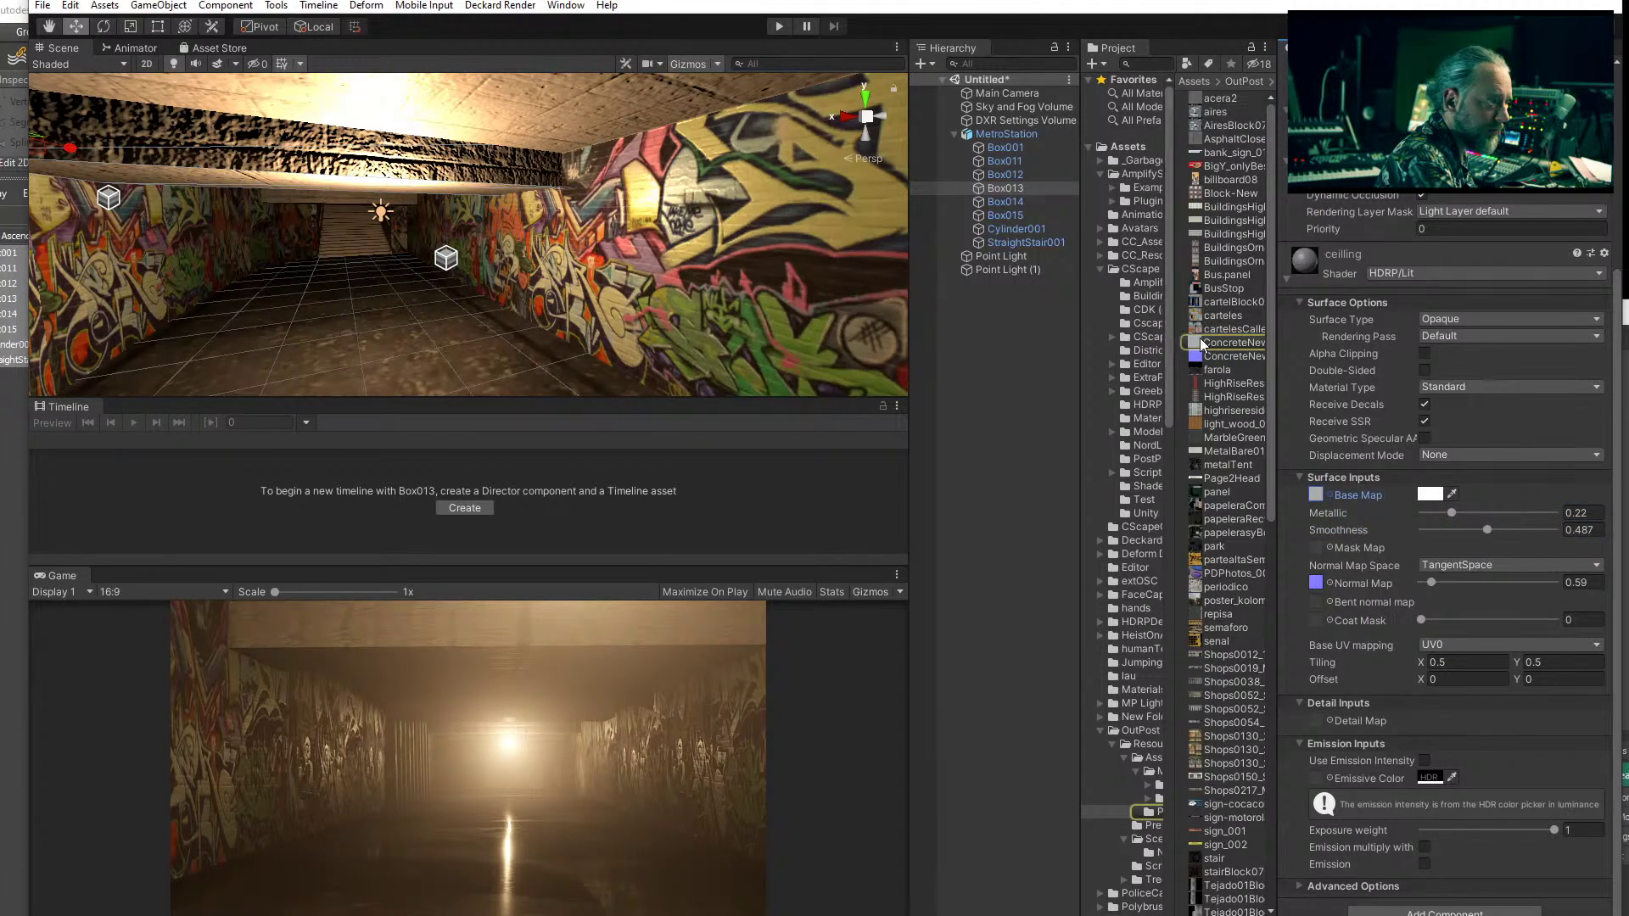
pyautogui.moveTo(1324, 531); pyautogui.dragTo(1317, 548)
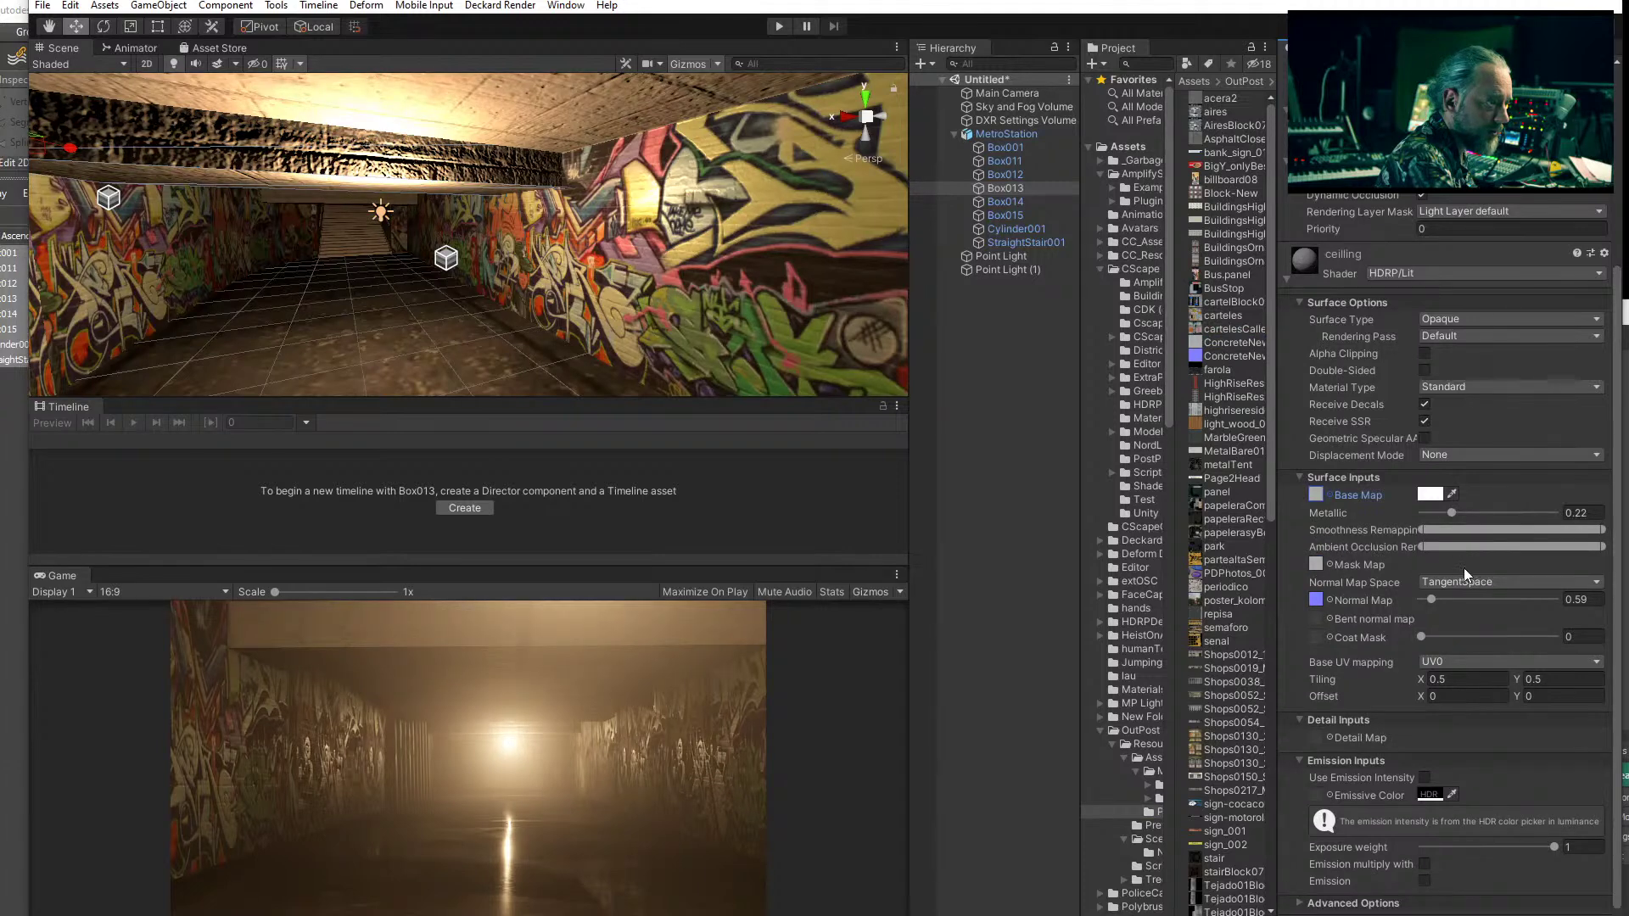
pyautogui.moveTo(1440, 532); pyautogui.dragTo(1480, 553)
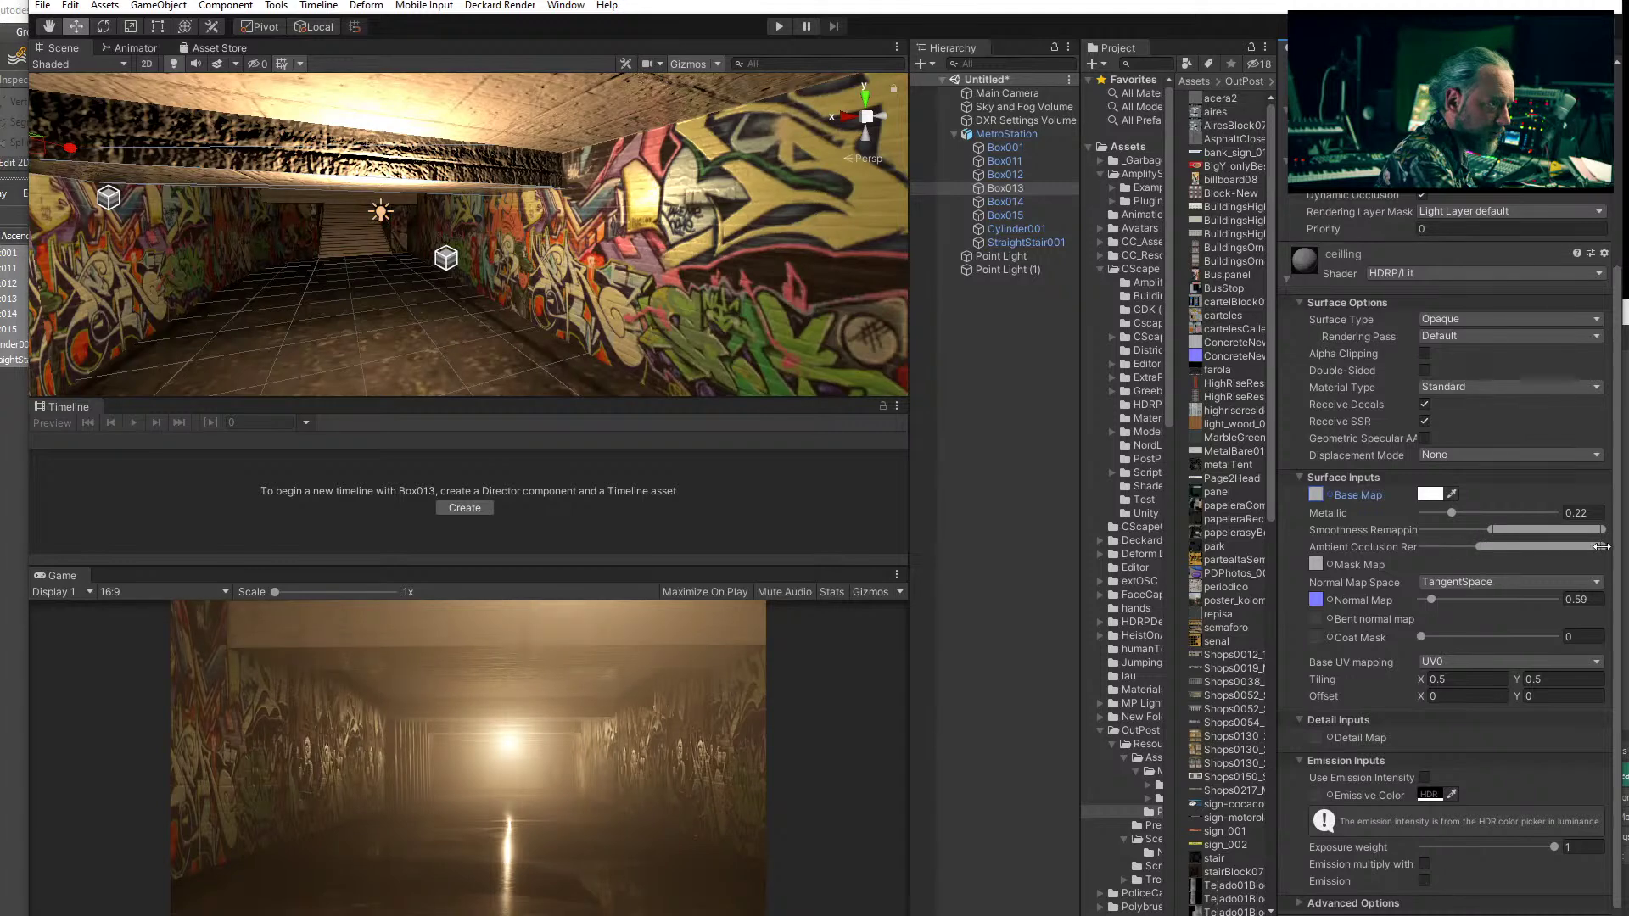
pyautogui.moveTo(1601, 546)
pyautogui.mouseDown()
pyautogui.moveTo(1548, 548)
pyautogui.moveTo(1585, 549)
pyautogui.moveTo(1571, 551)
pyautogui.mouseUp()
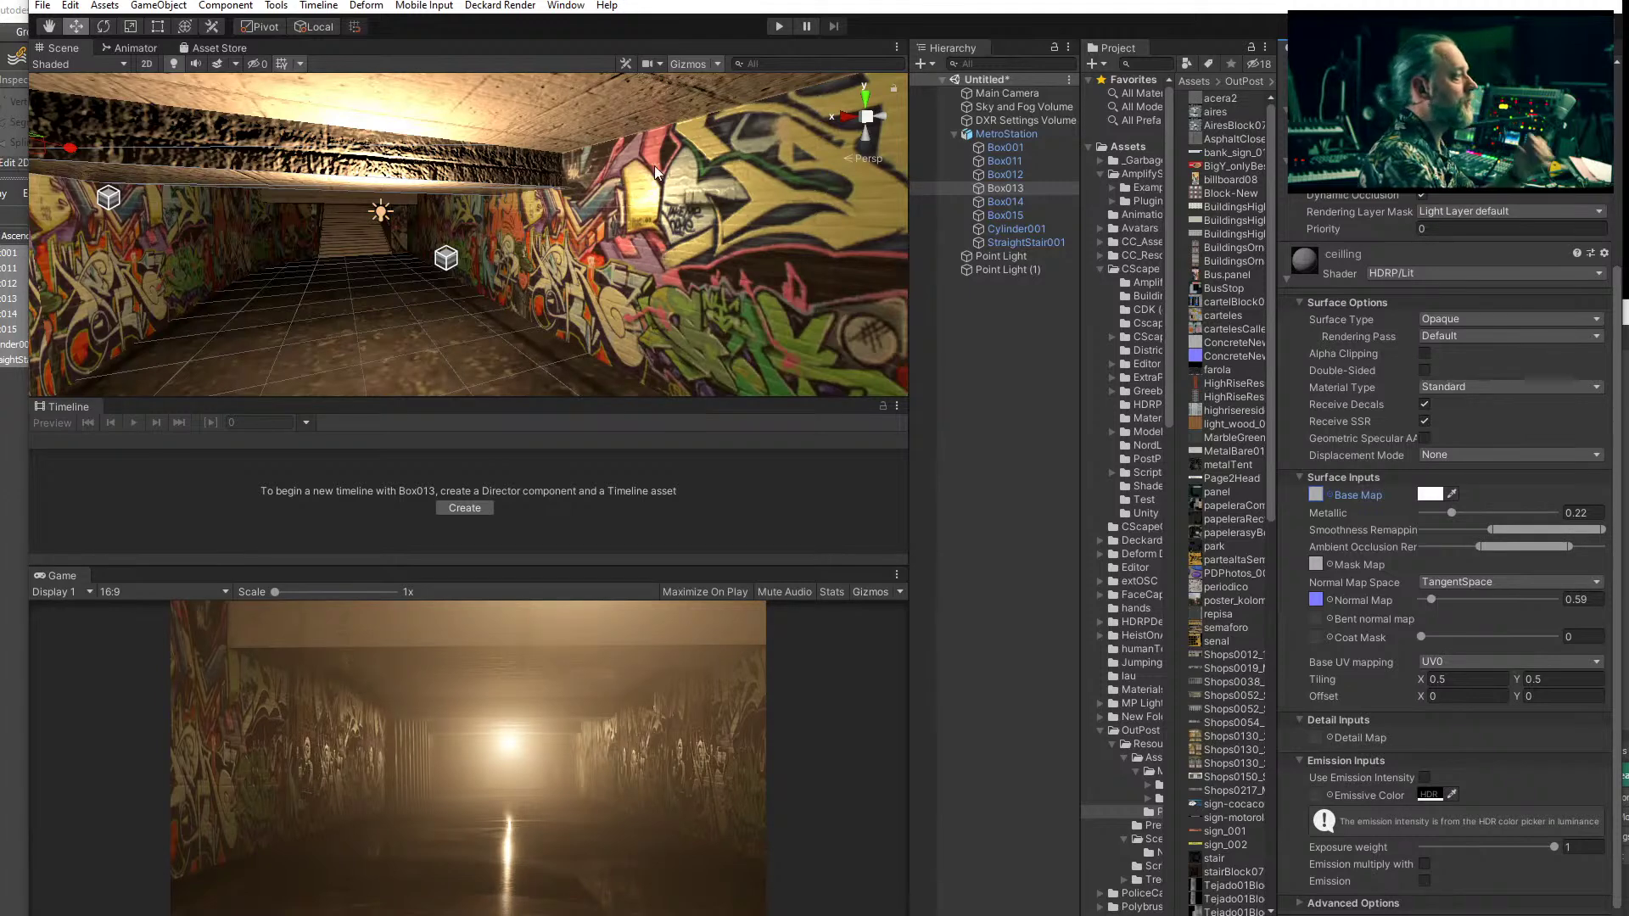
# - Search the volume overrides for "scre" and add Screen Space Reflection to the DXR Settings Volume
pyautogui.moveTo(453, 217); pyautogui.dragTo(443, 218, button='right')
pyautogui.click(1019, 120)
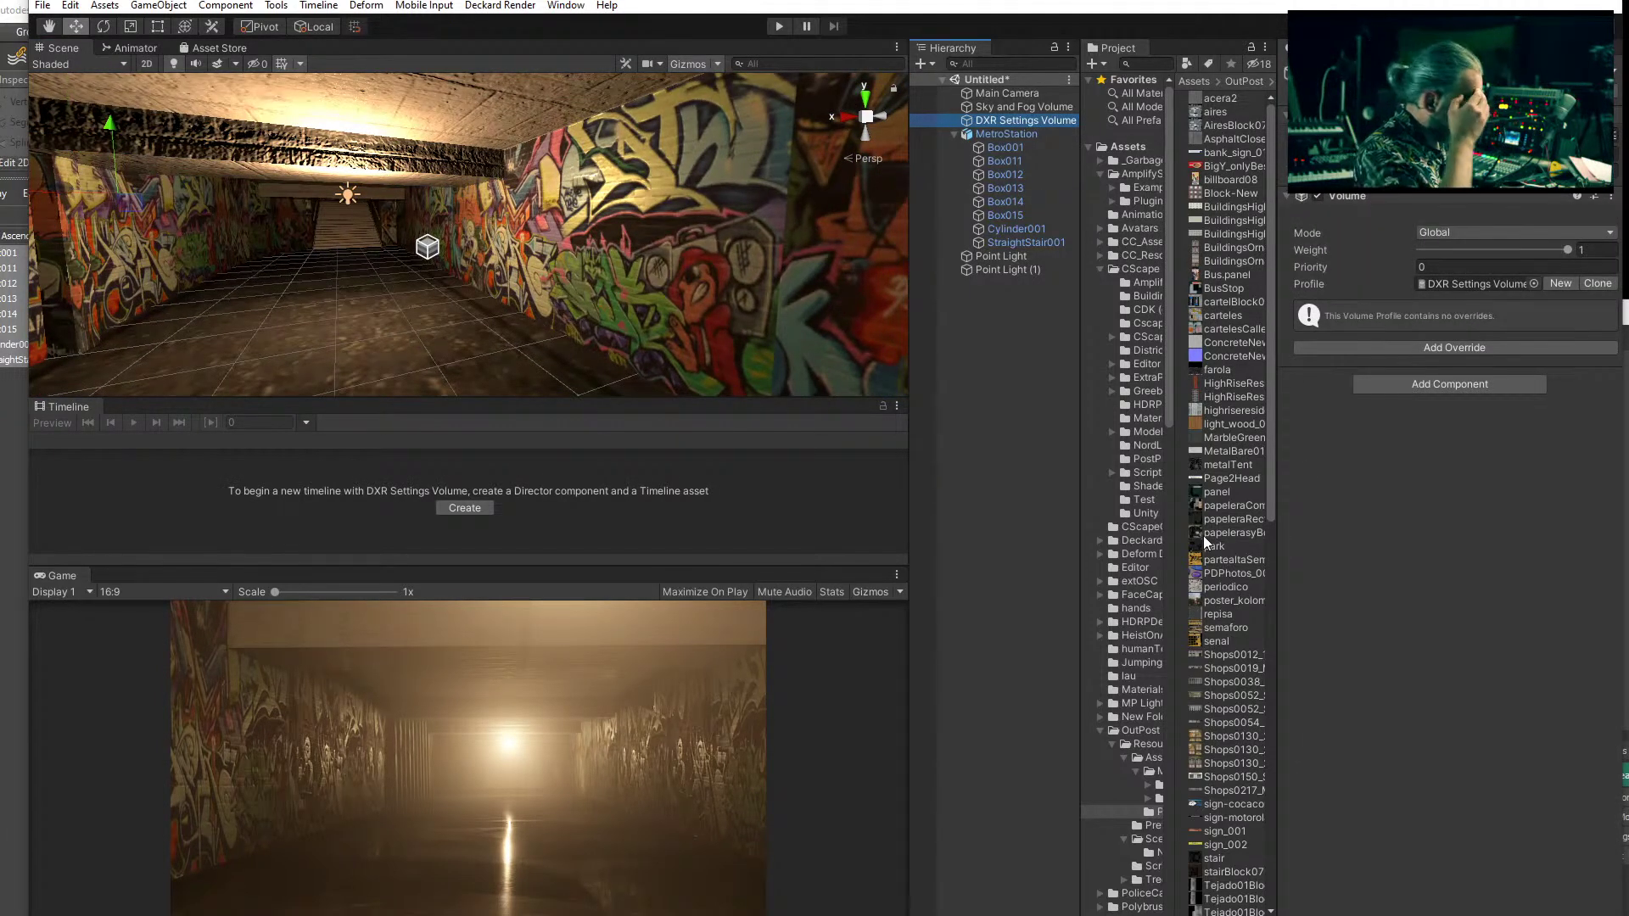
pyautogui.click(1402, 348)
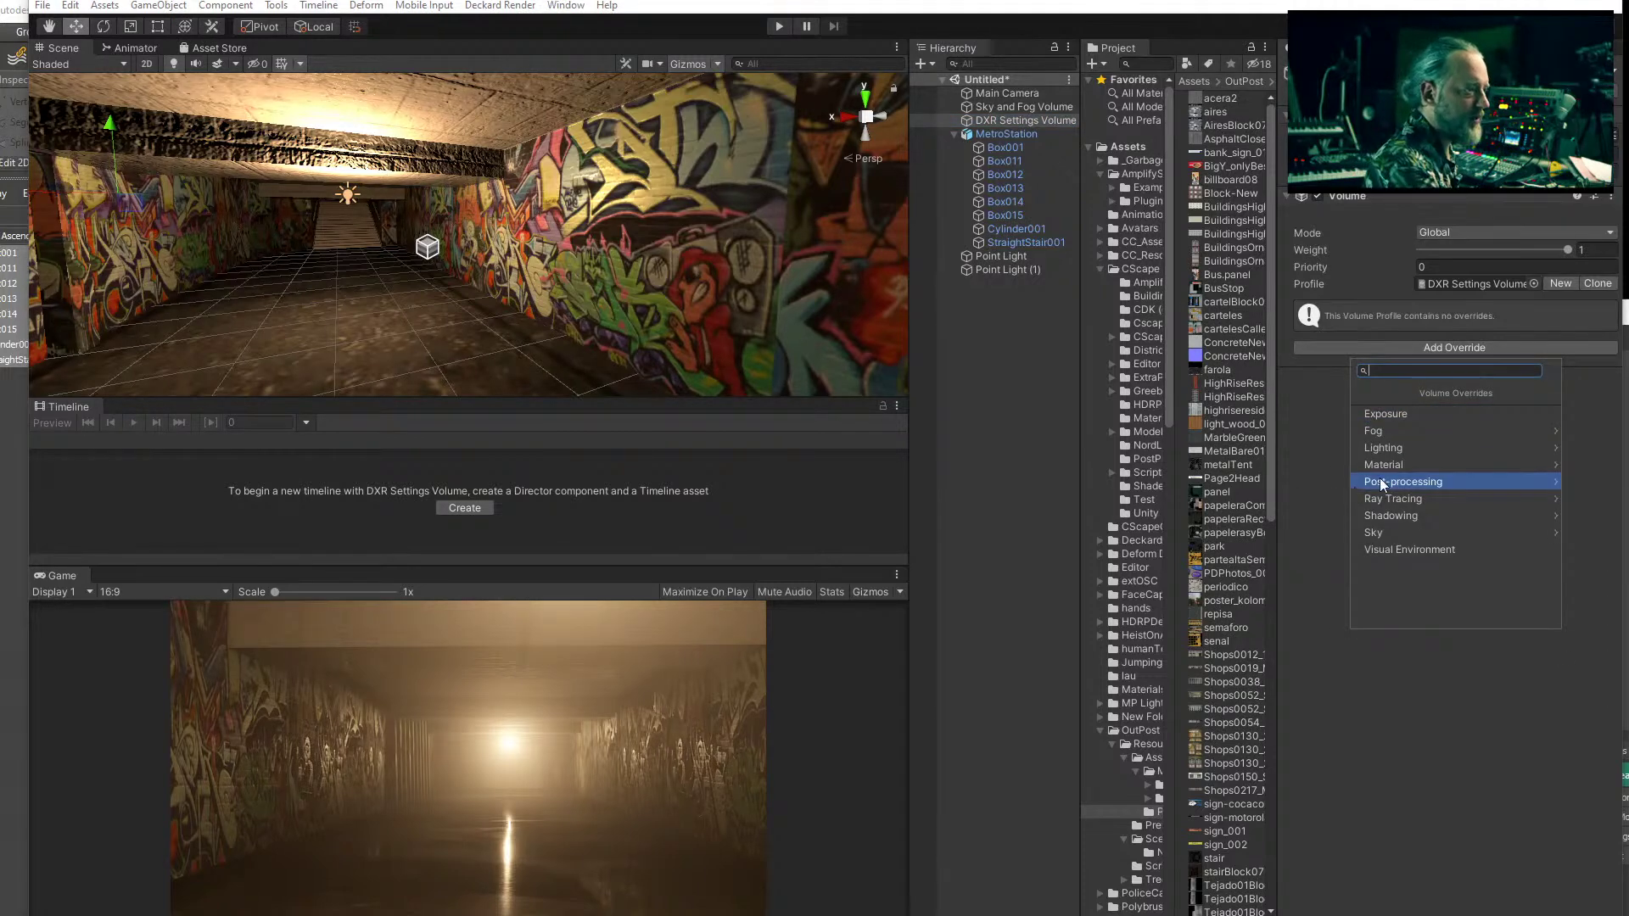
pyautogui.click(1475, 481)
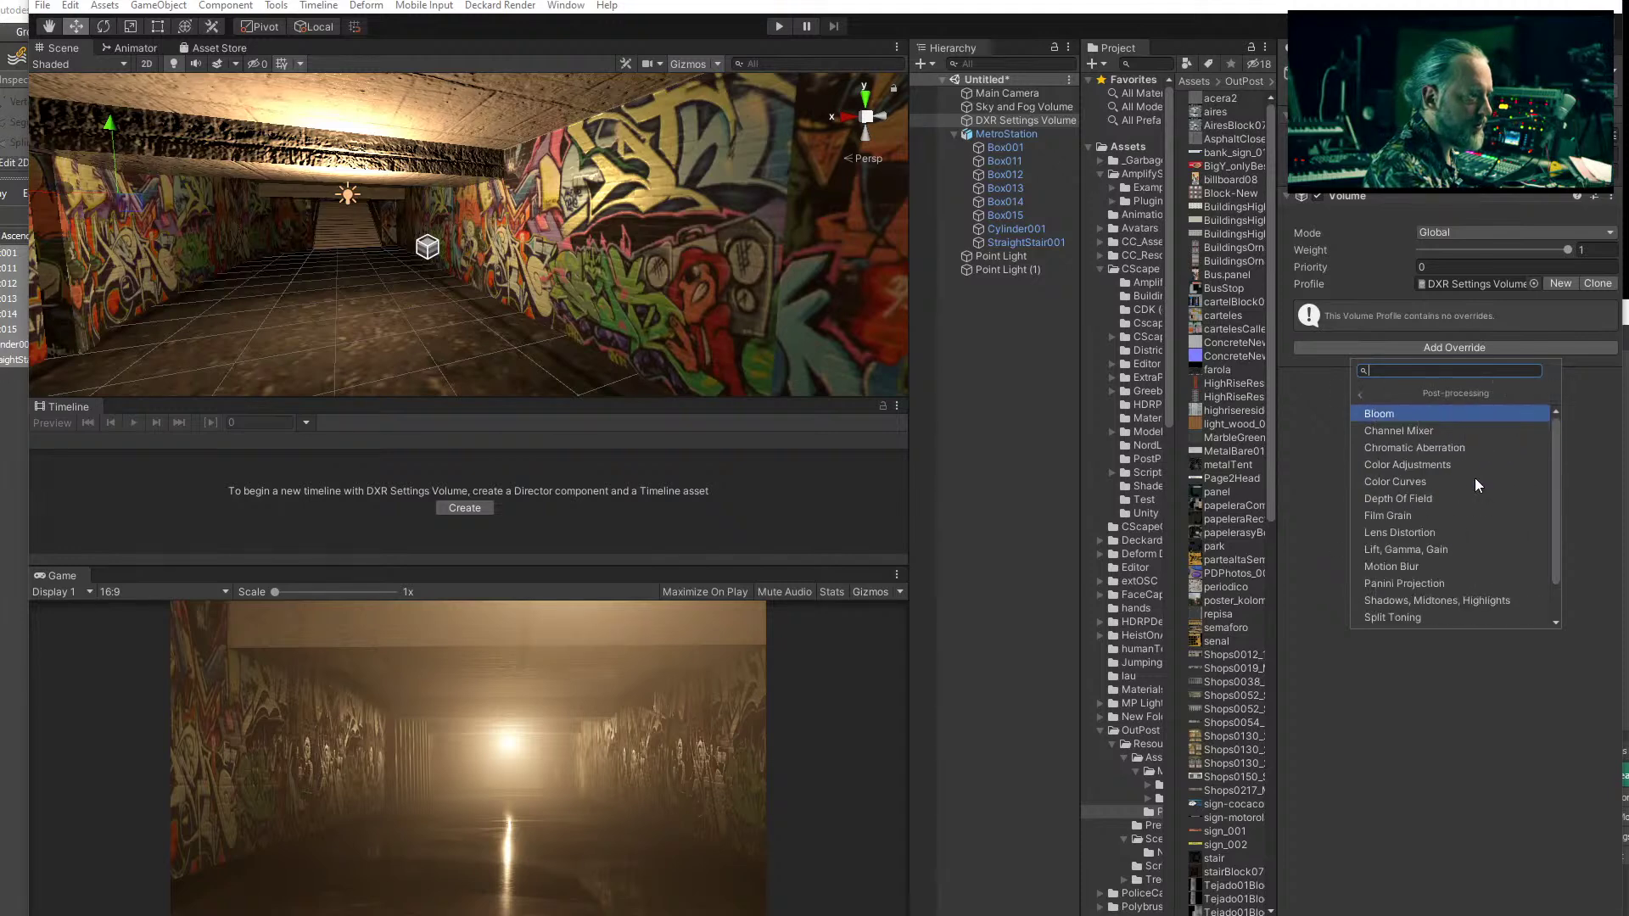
pyautogui.click(1361, 395)
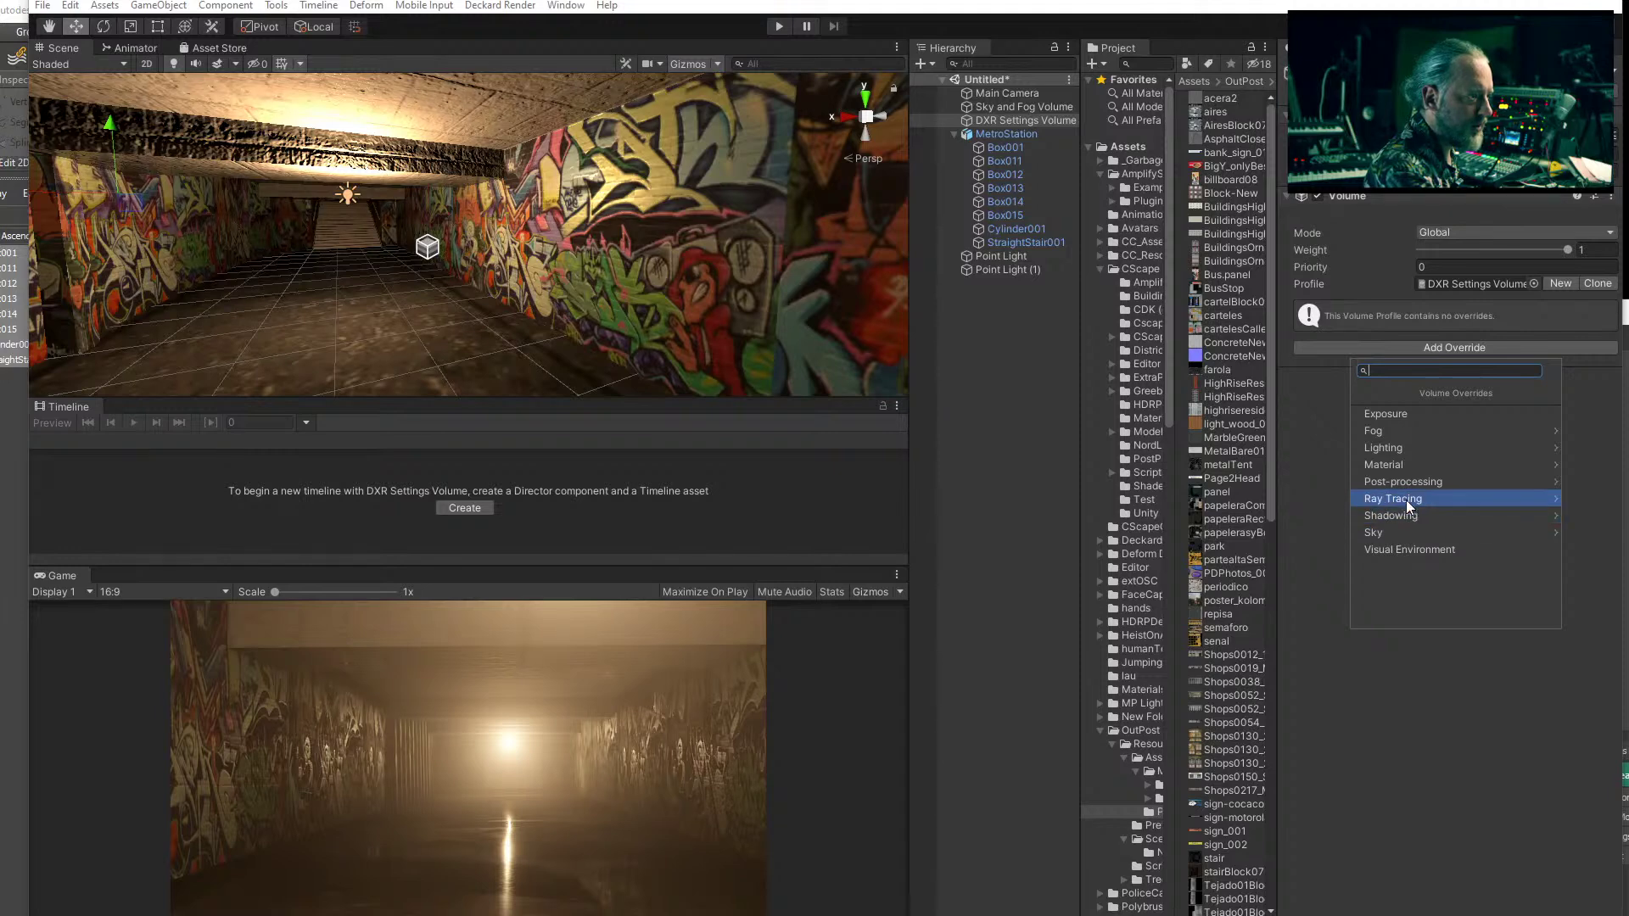
pyautogui.click(1407, 501)
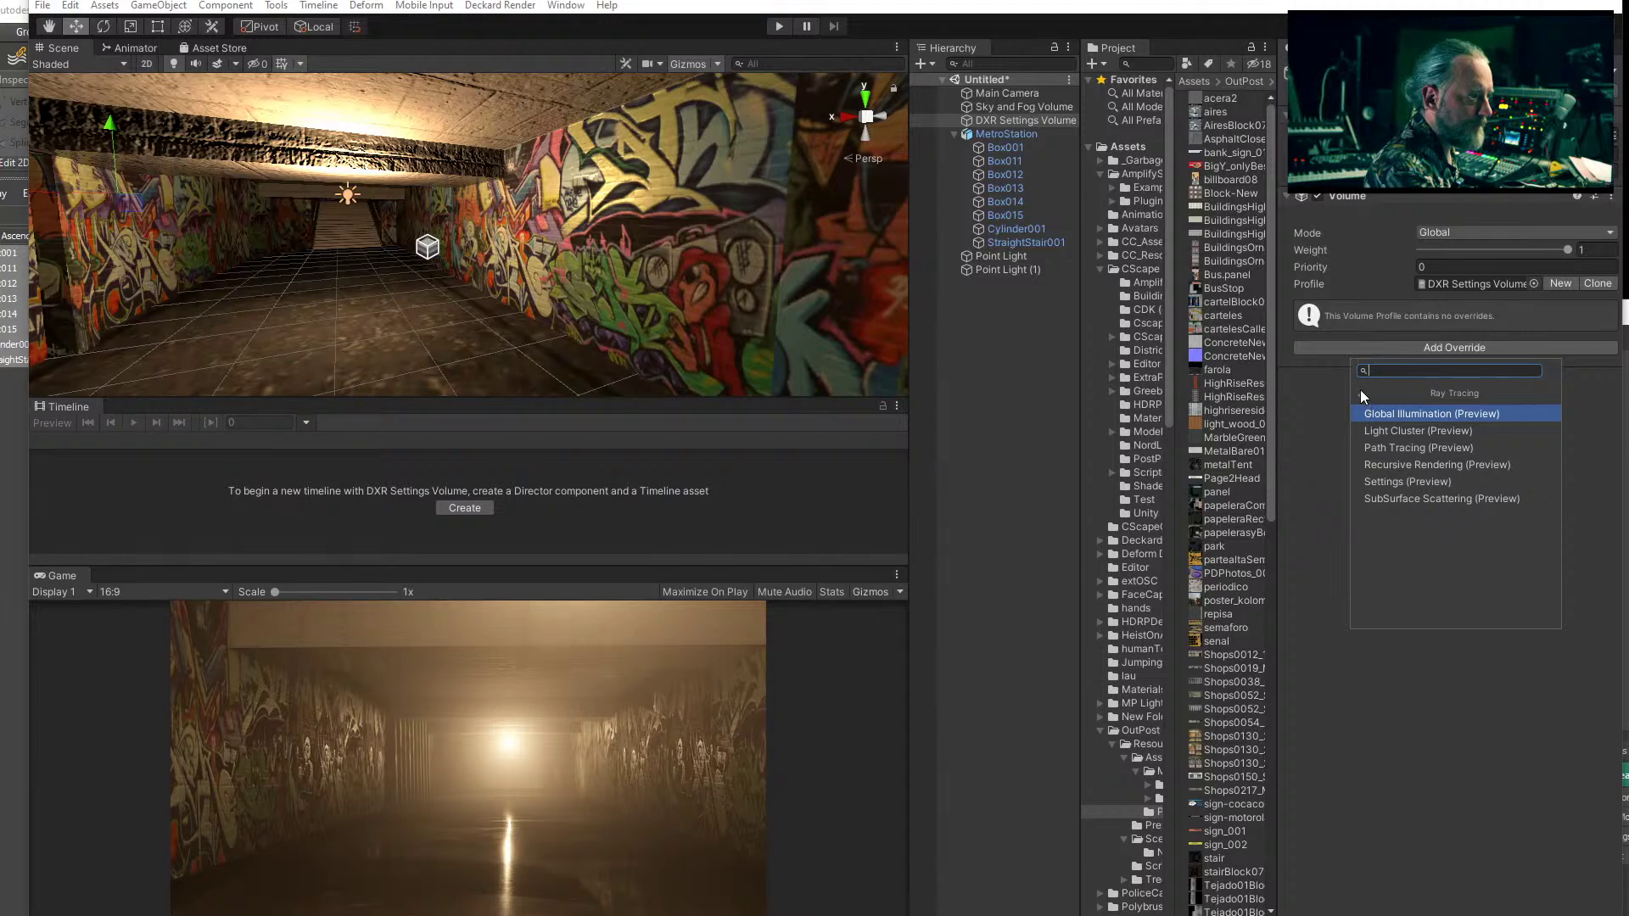
pyautogui.click(1361, 389)
pyautogui.click(1397, 513)
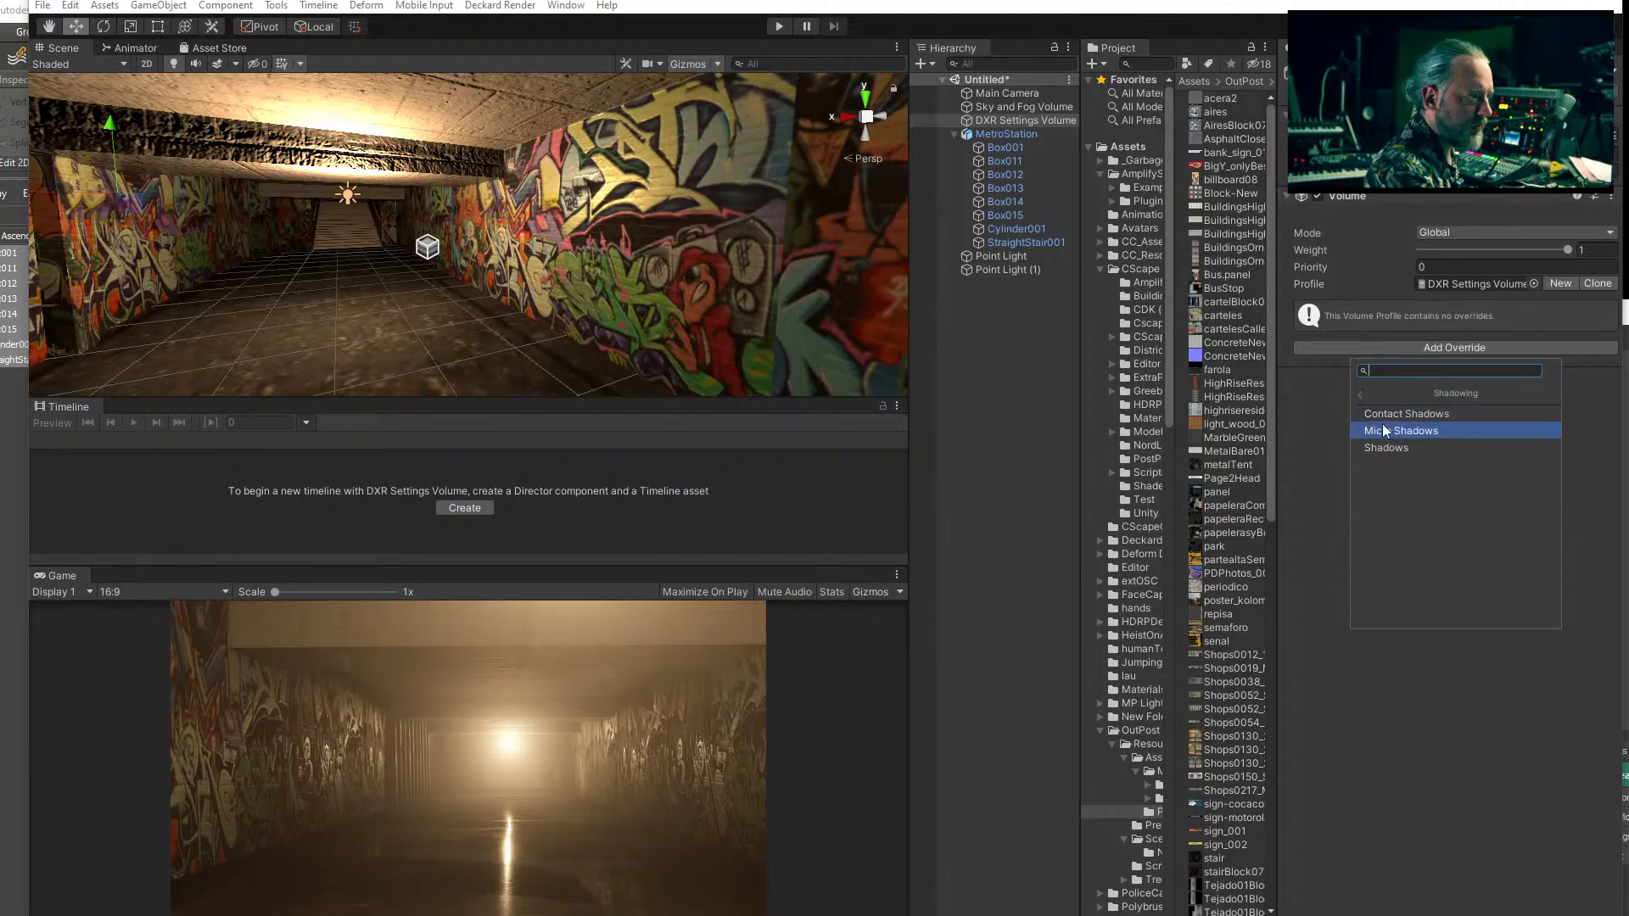
pyautogui.click(1360, 394)
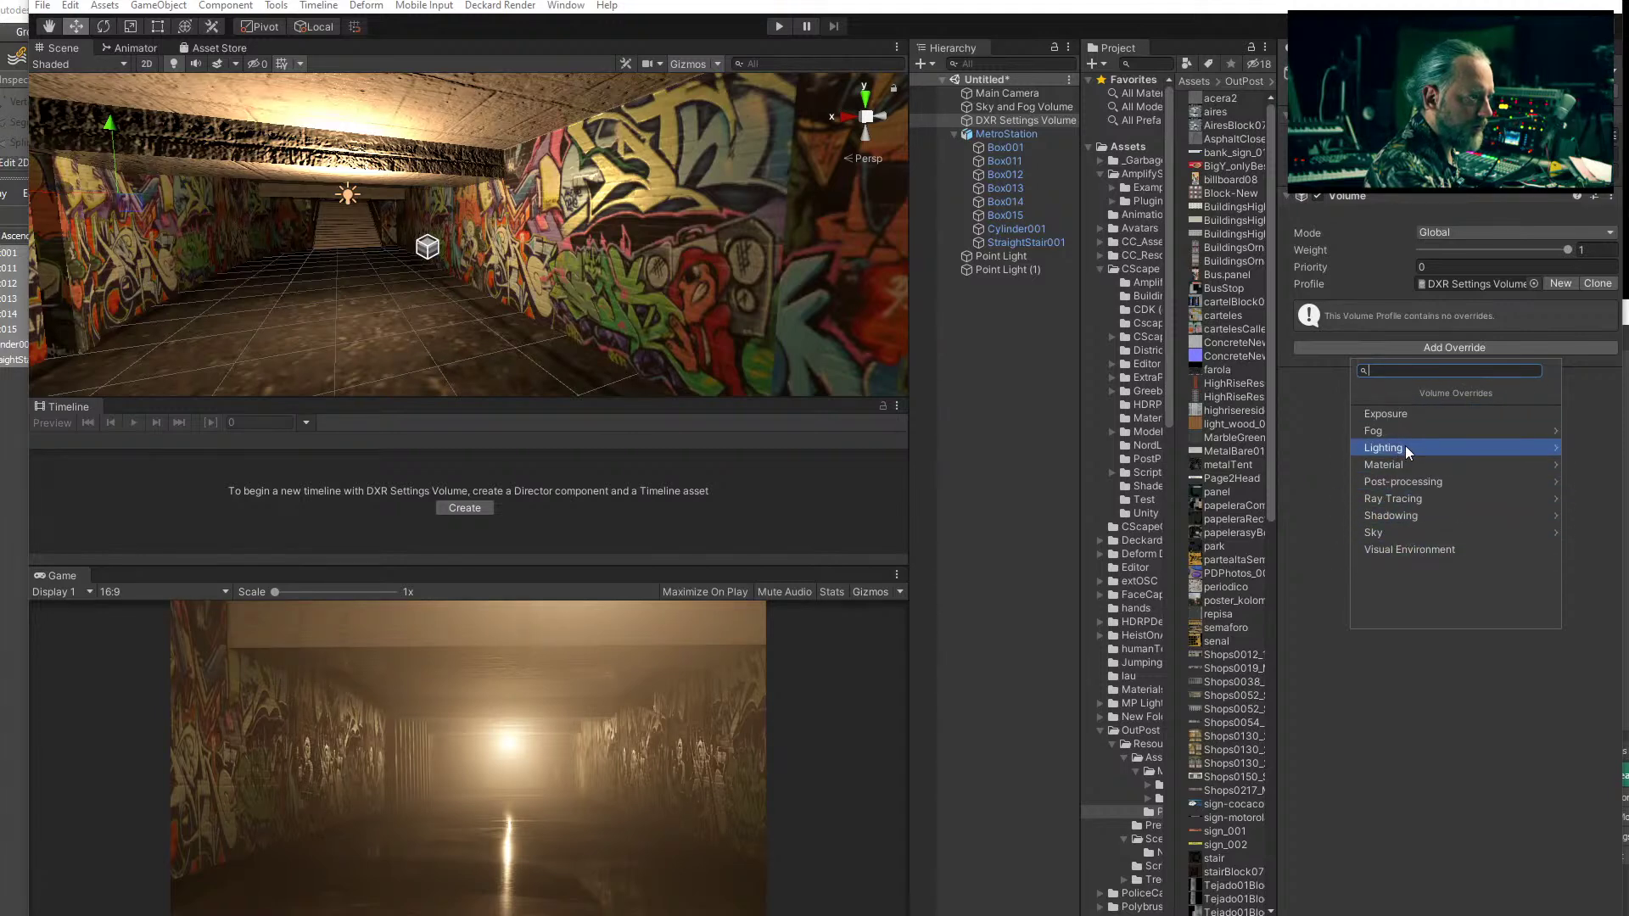
pyautogui.click(1408, 481)
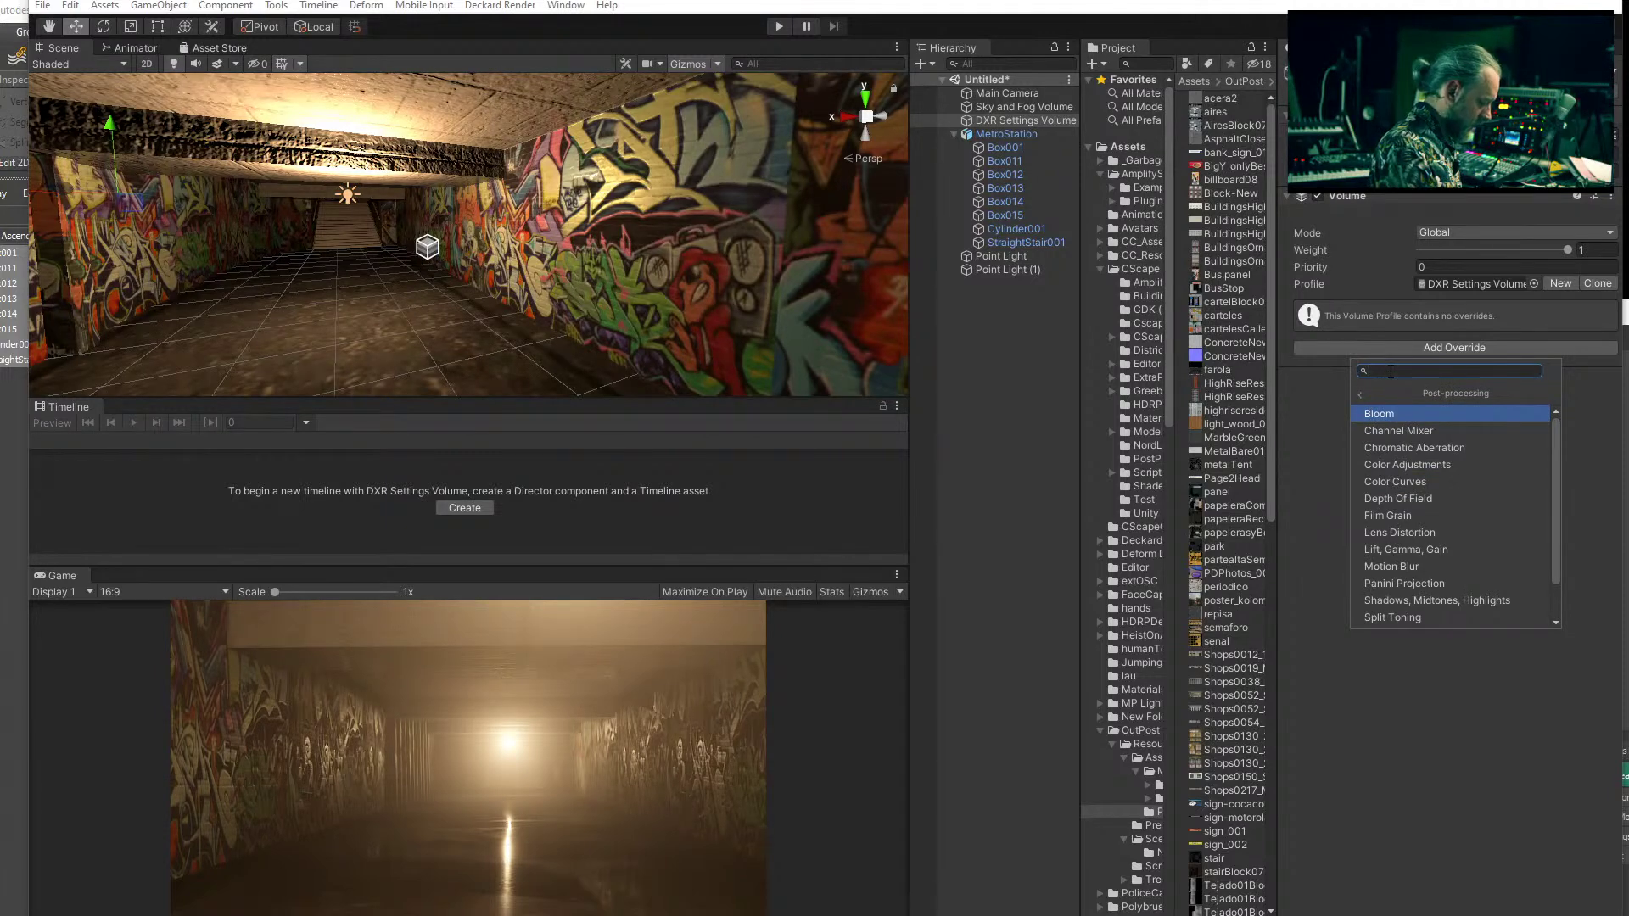
pyautogui.write('scre')
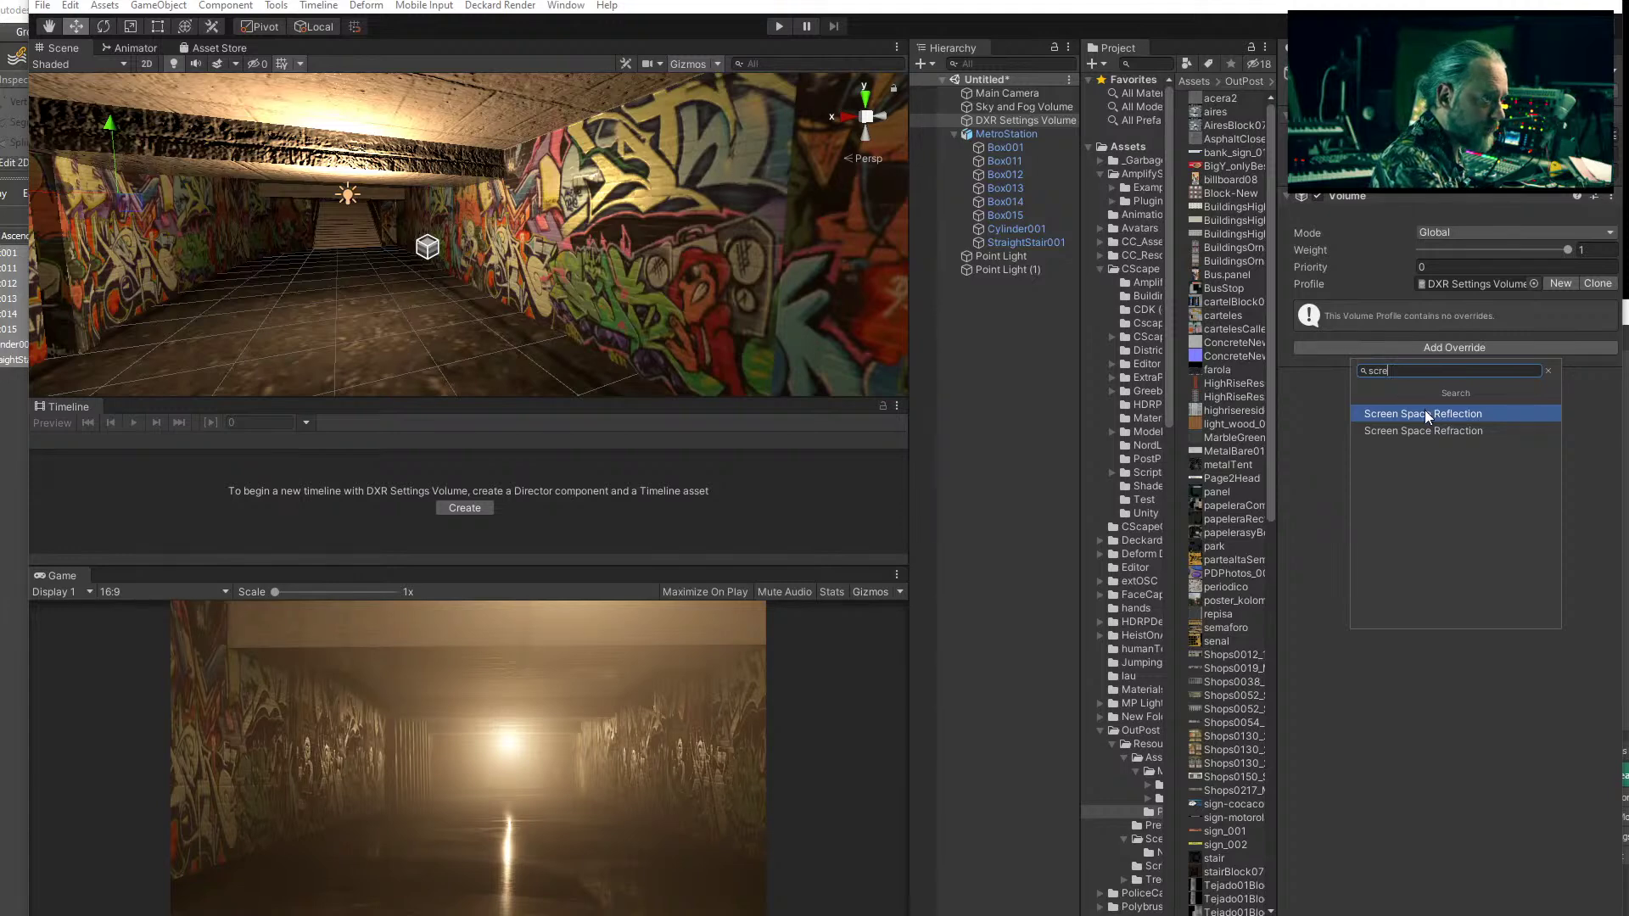
pyautogui.click(1425, 412)
# - Activate the Screen Space Reflection settings from Enable through Quality and set Object Thickness to 0.309
pyautogui.click(1307, 337)
pyautogui.click(1301, 353)
pyautogui.click(1299, 367)
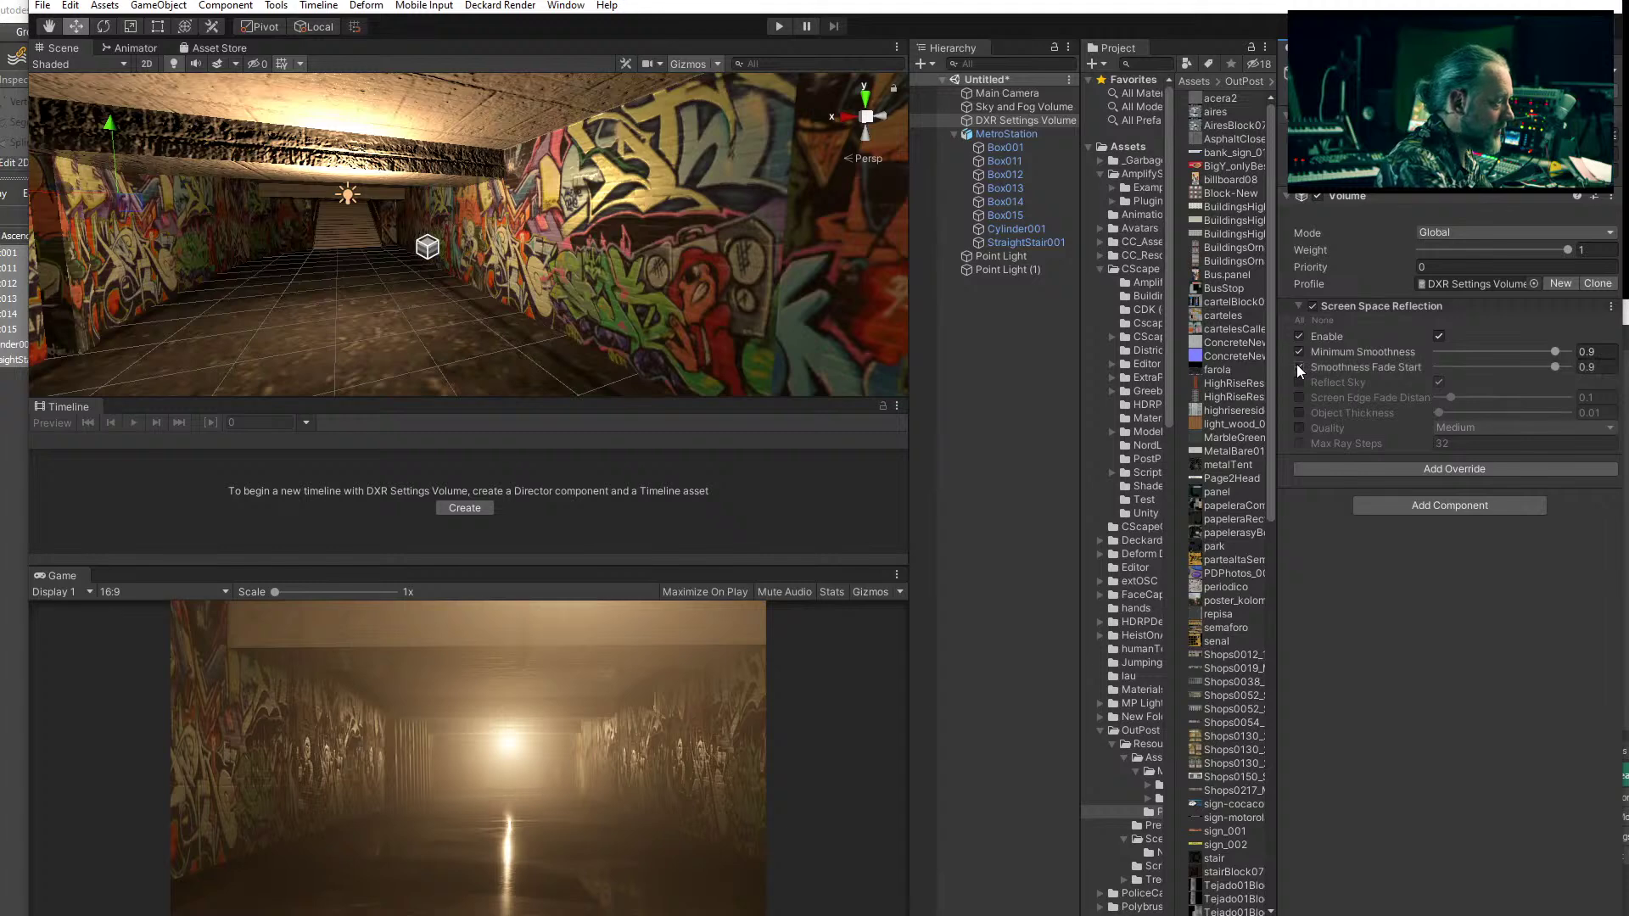
pyautogui.click(1300, 382)
pyautogui.click(1300, 399)
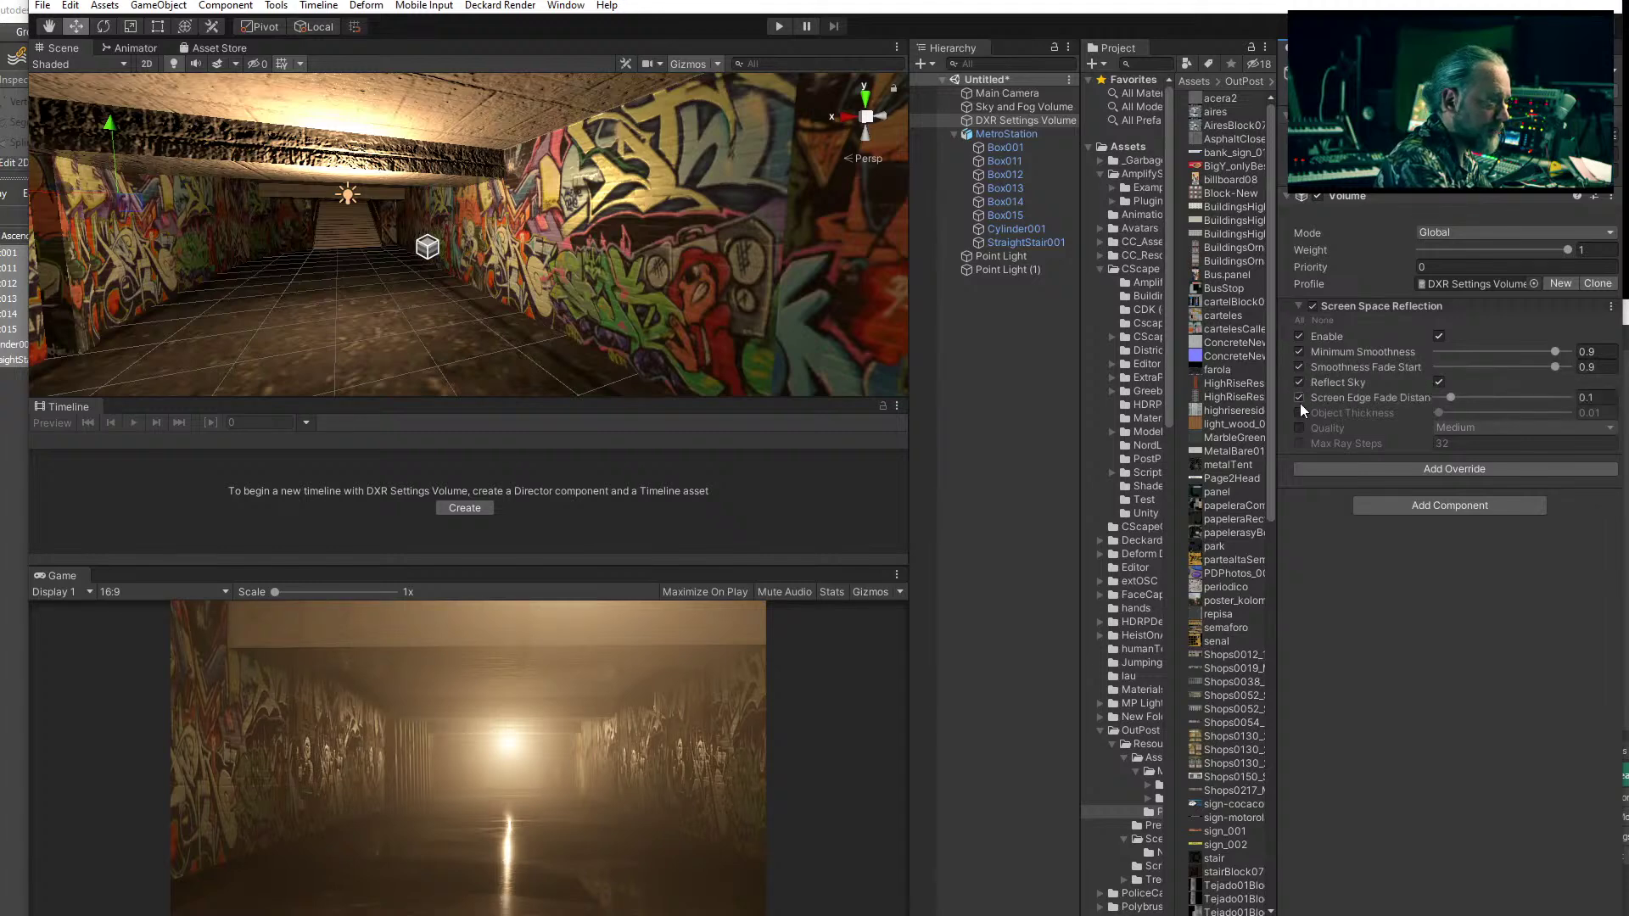
pyautogui.click(1300, 413)
pyautogui.click(1300, 428)
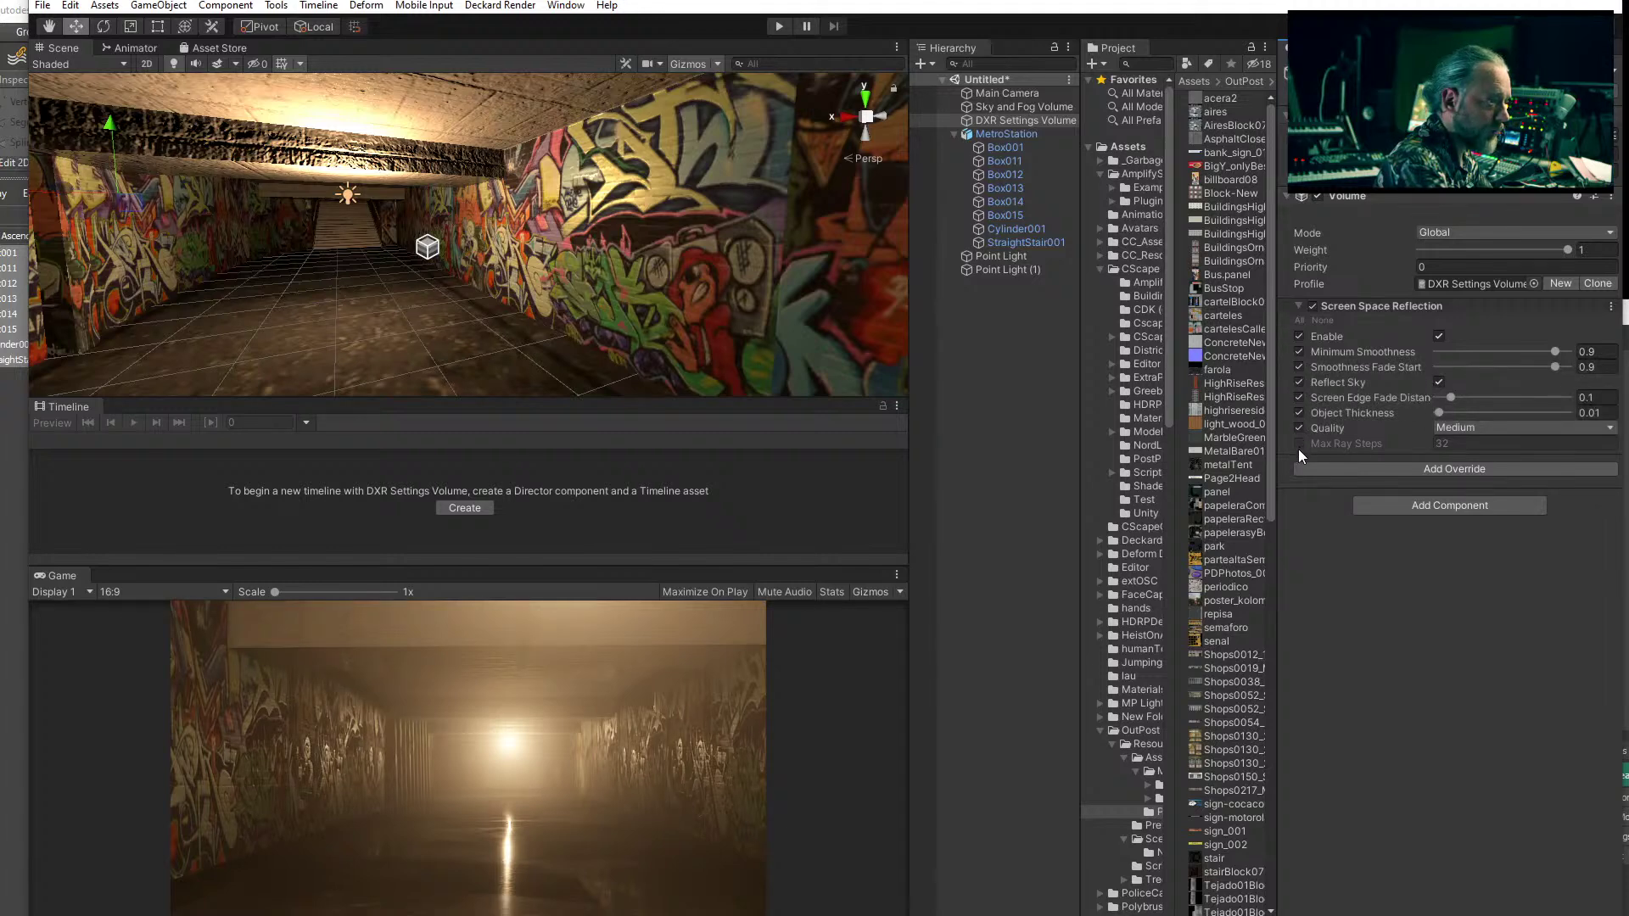
pyautogui.moveTo(1439, 415); pyautogui.dragTo(1480, 419)
pyautogui.moveTo(1482, 421)
pyautogui.mouseDown()
pyautogui.moveTo(1447, 424)
pyautogui.moveTo(1482, 419)
pyautogui.mouseUp()
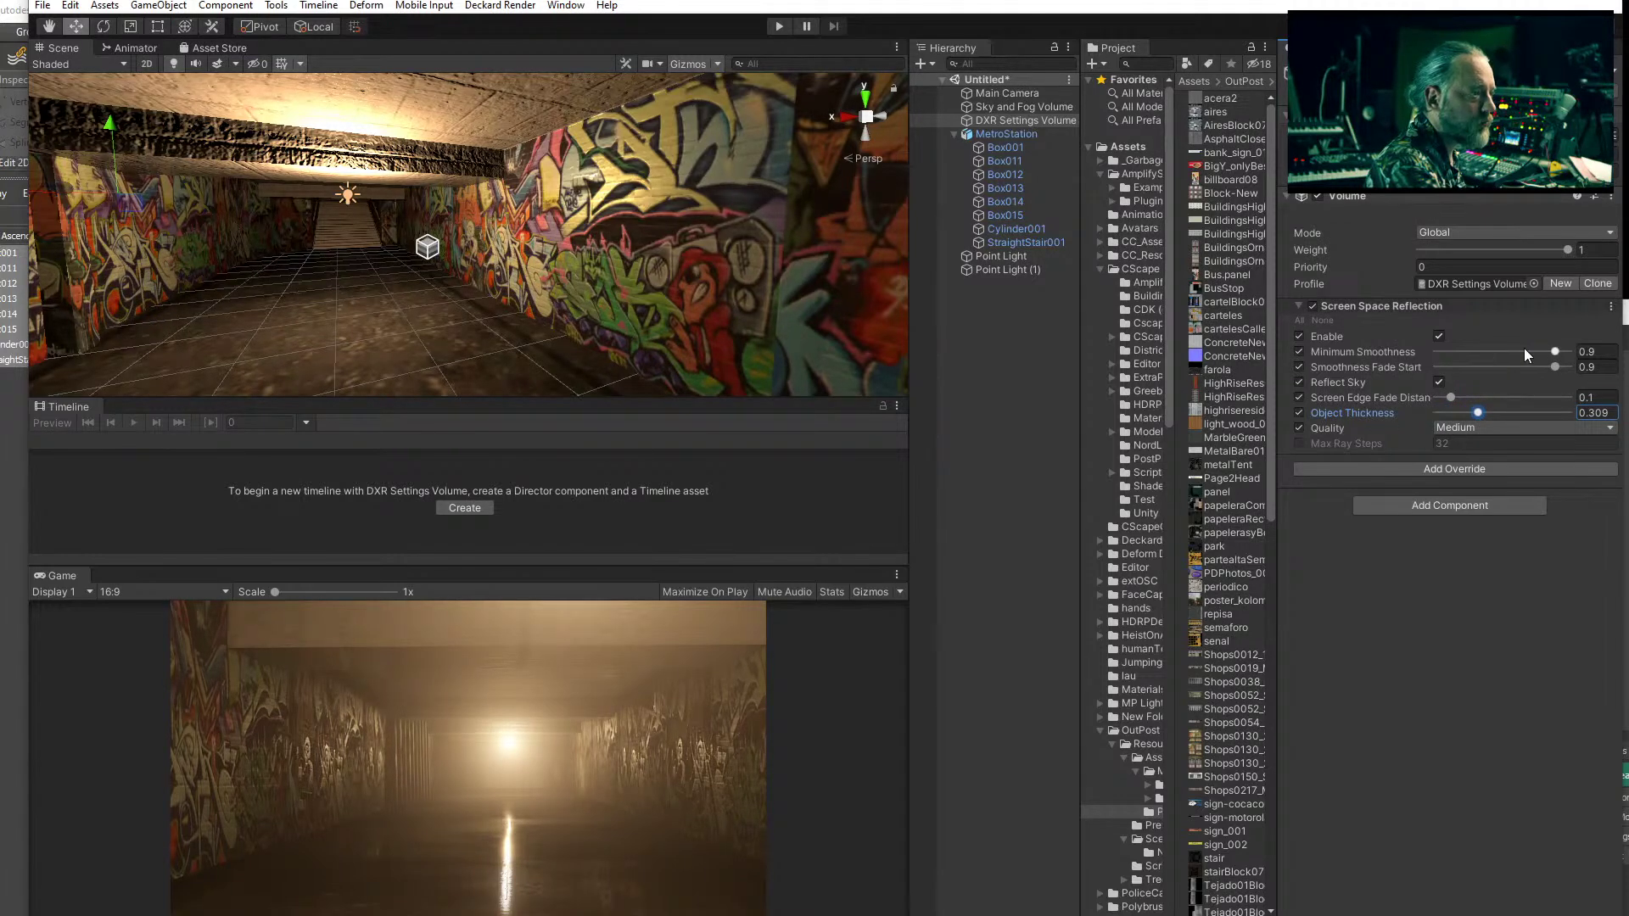
# - Review the Main Camera's general, physical and output settings, then clear the selection
pyautogui.click(1018, 93)
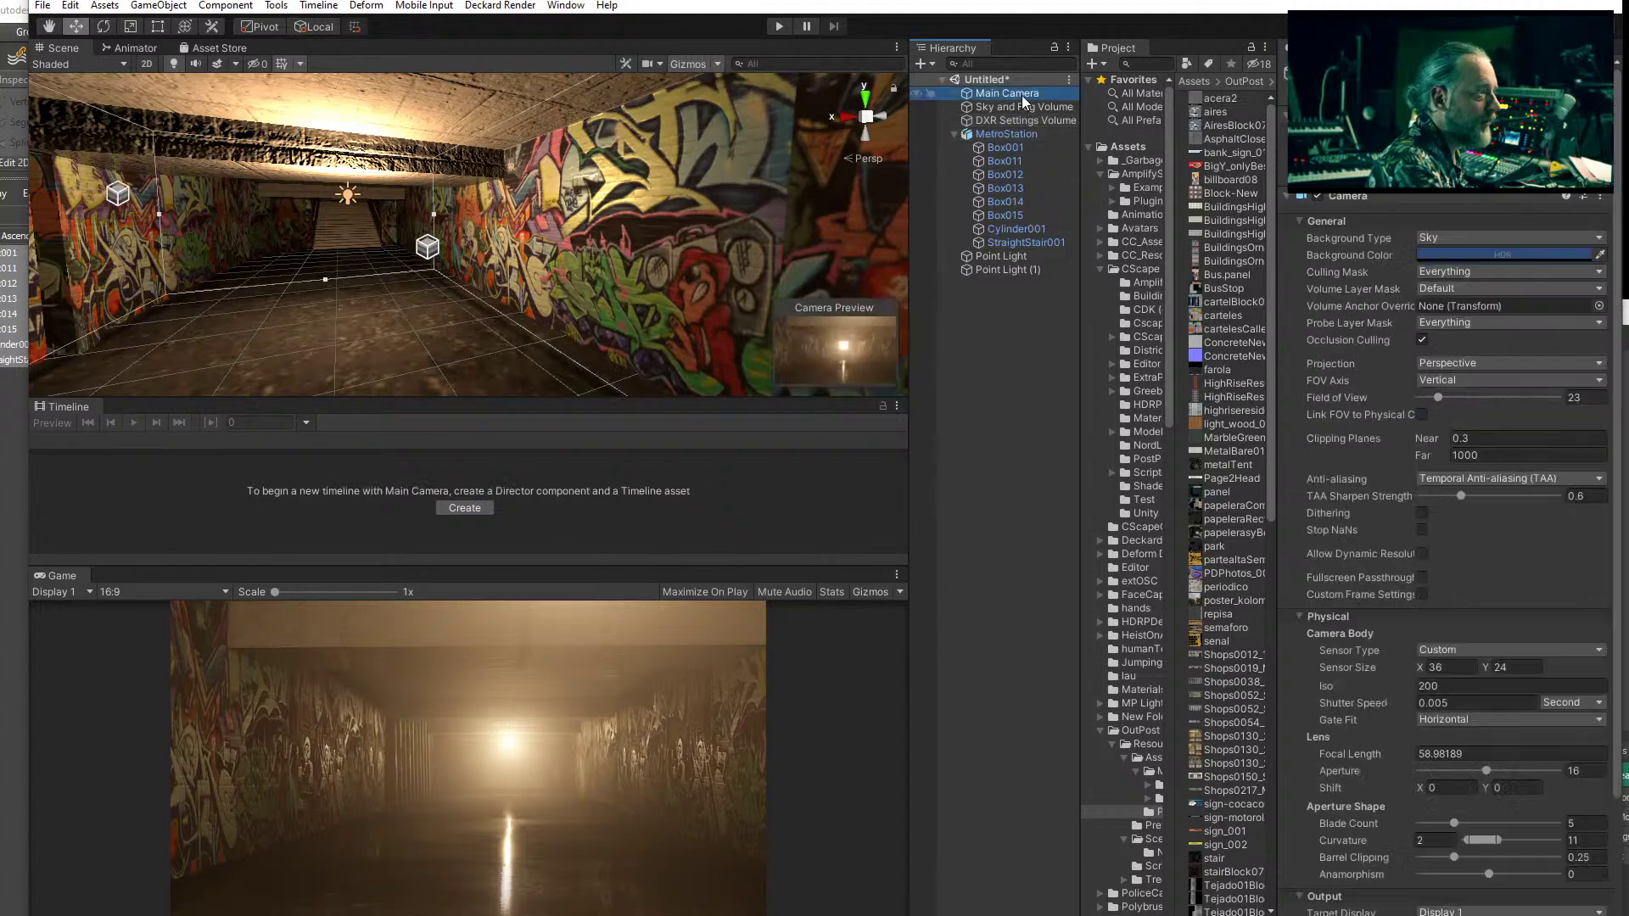
pyautogui.scroll(-3, 1403, 506)
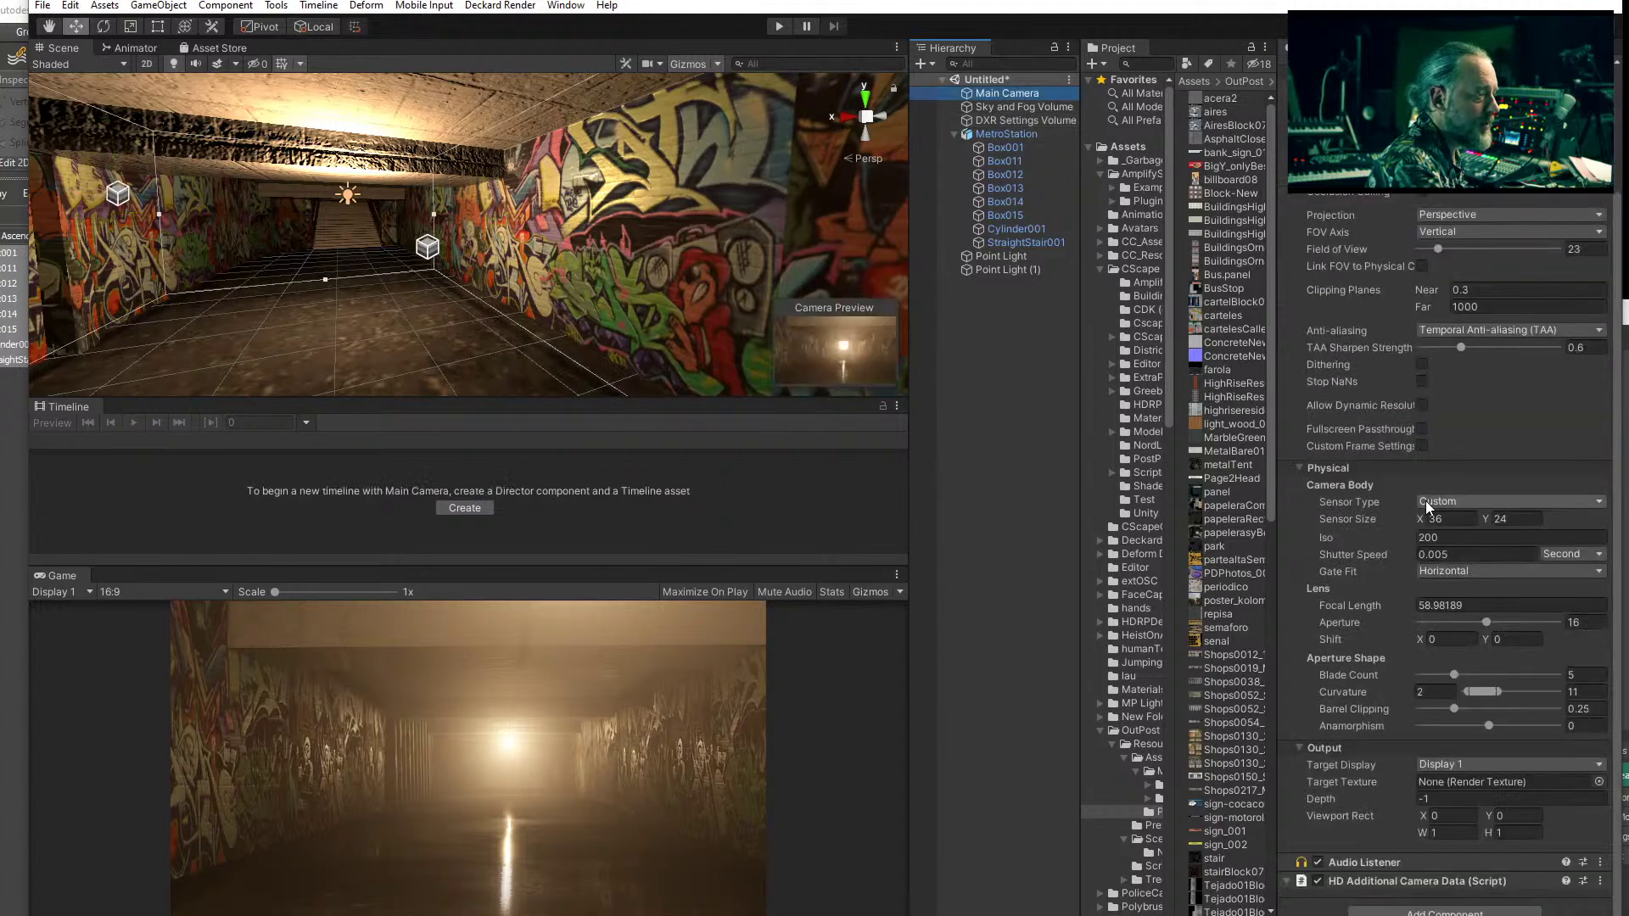
pyautogui.click(1005, 492)
# - Darken the ceiling material's Base Map color on Box001 to hexadecimal 272727, close the color picker and clear the selection
pyautogui.click(438, 112)
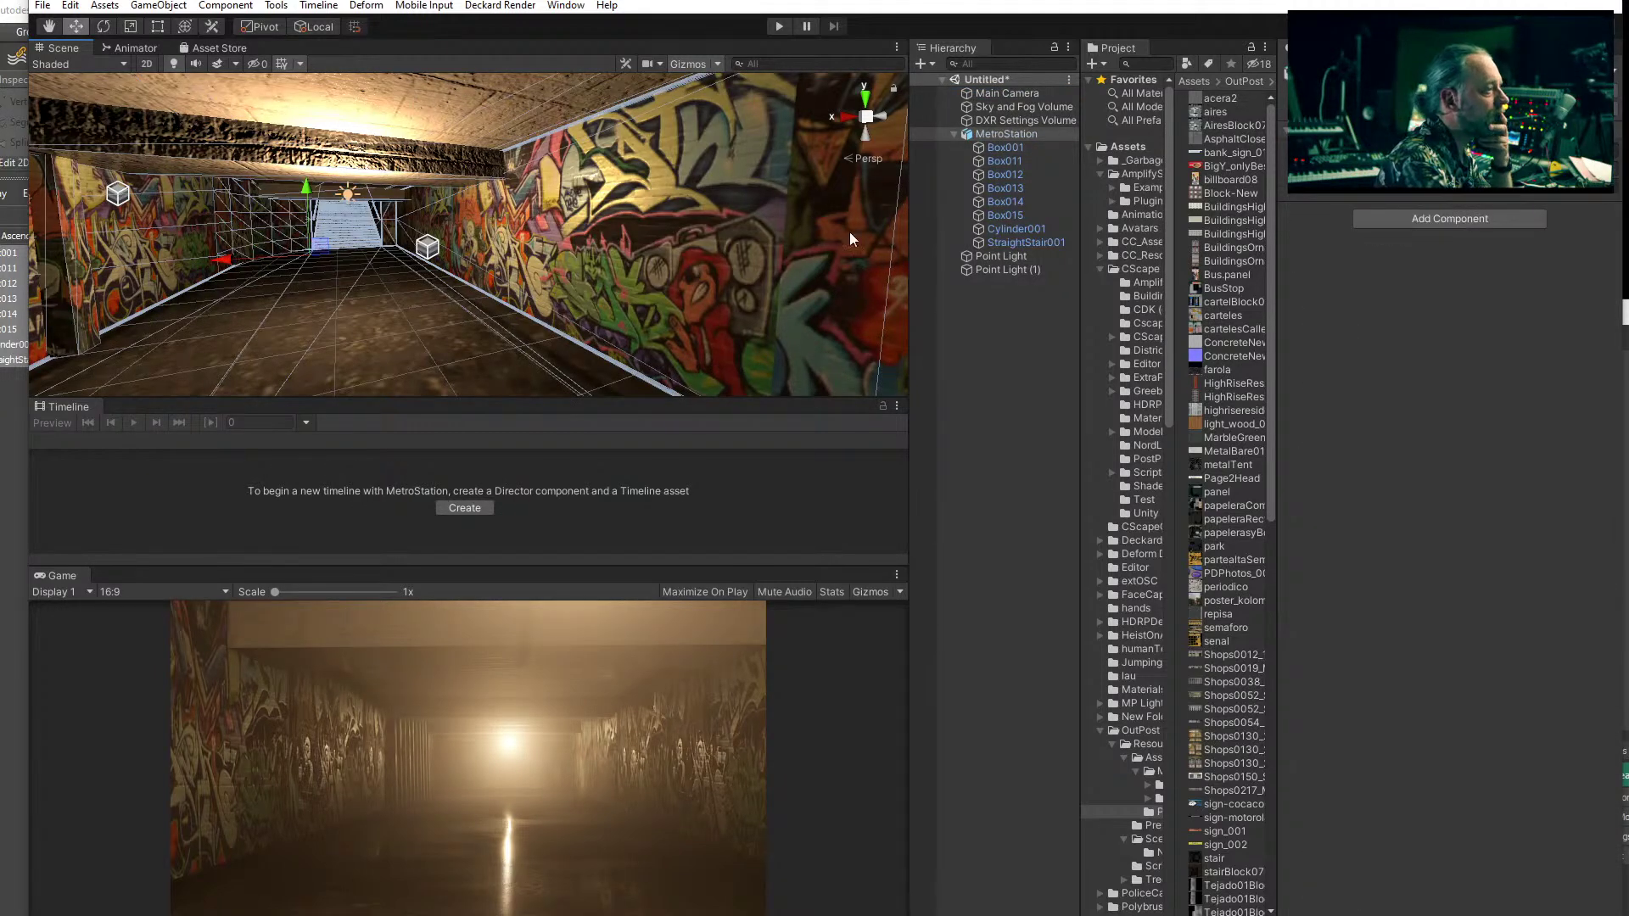
pyautogui.click(328, 119)
pyautogui.scroll(-5, 1386, 810)
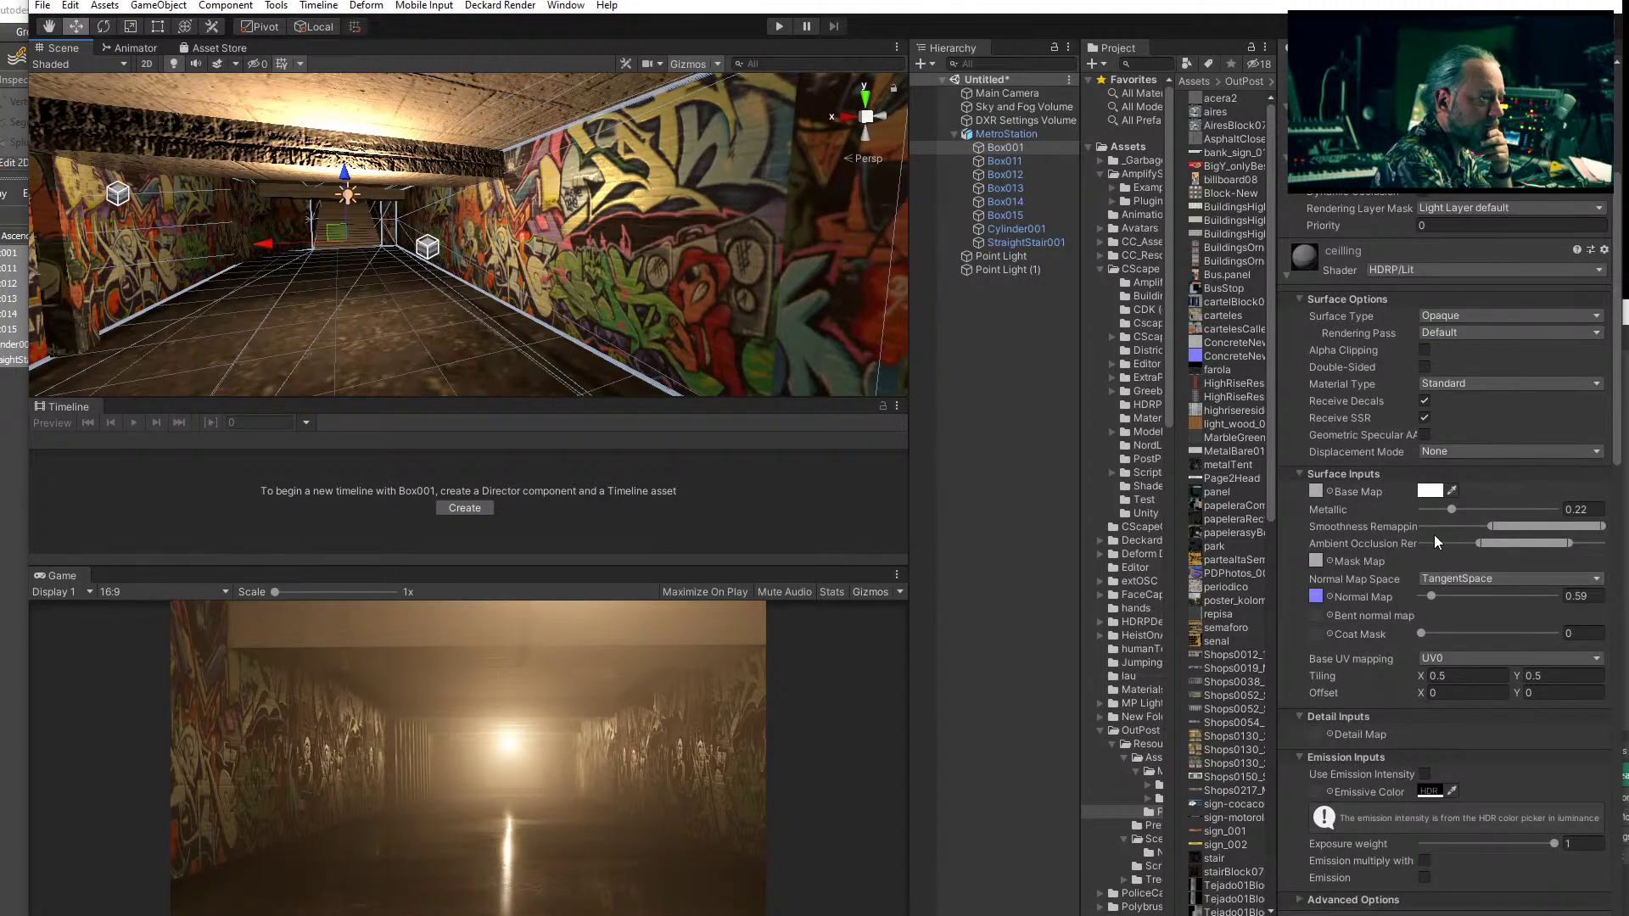
pyautogui.click(1429, 491)
pyautogui.moveTo(1072, 441); pyautogui.dragTo(1073, 508)
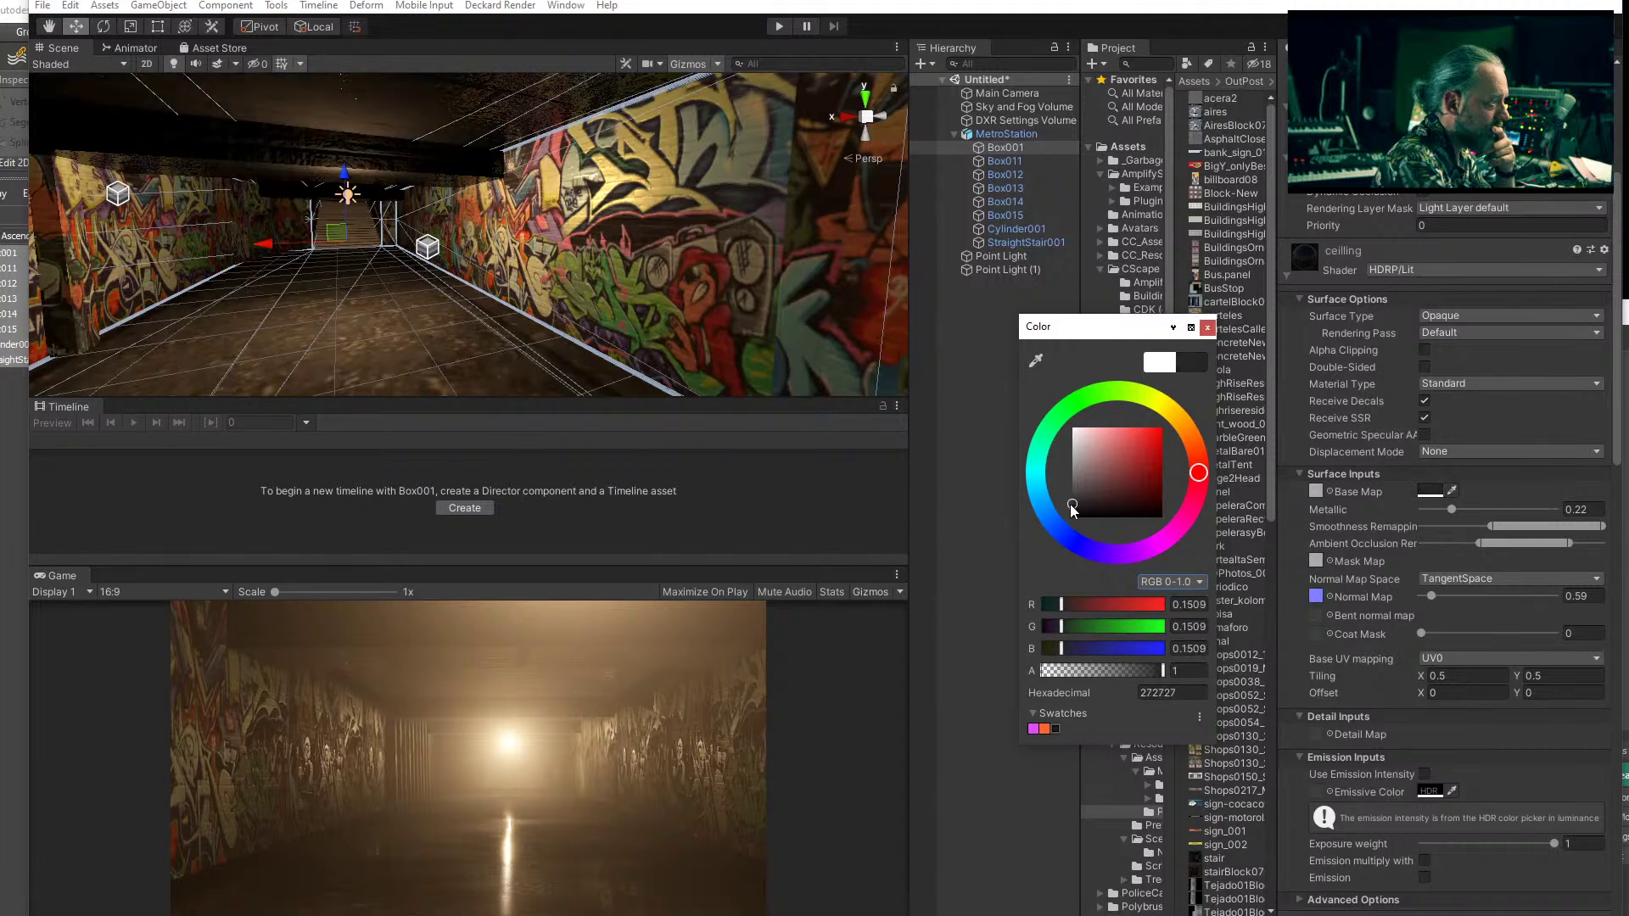
pyautogui.click(1200, 332)
pyautogui.click(952, 394)
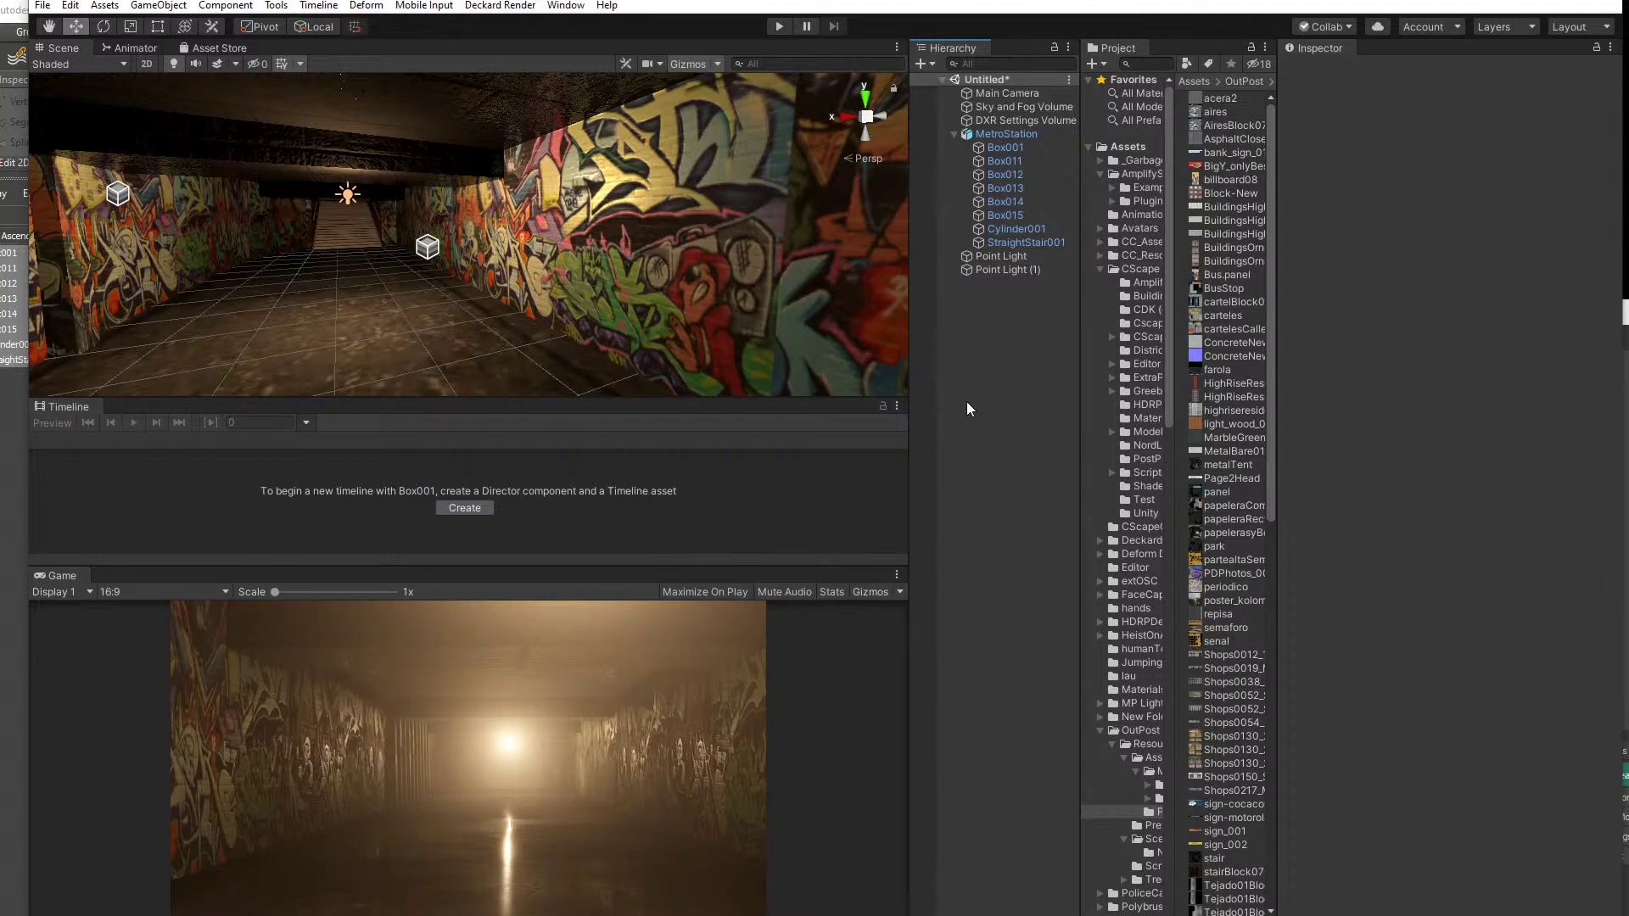
# - Collapse the MetroStation hierarchy and add a Planar Reflection Probe to the scene
pyautogui.click(954, 134)
pyautogui.rightClick(979, 190)
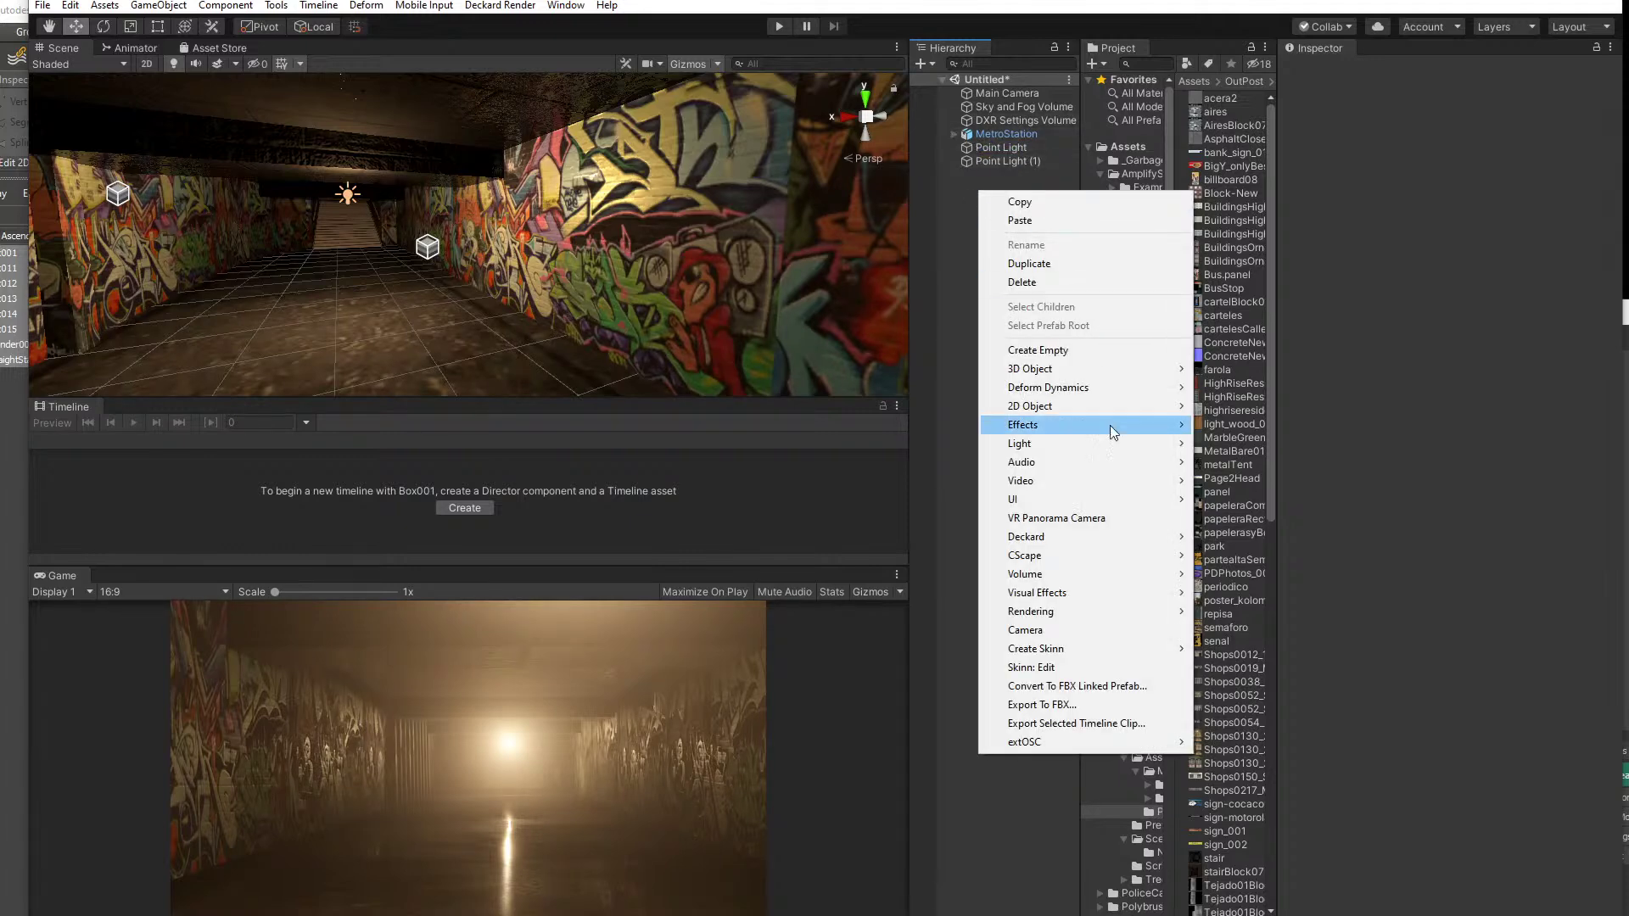
pyautogui.moveTo(1115, 372)
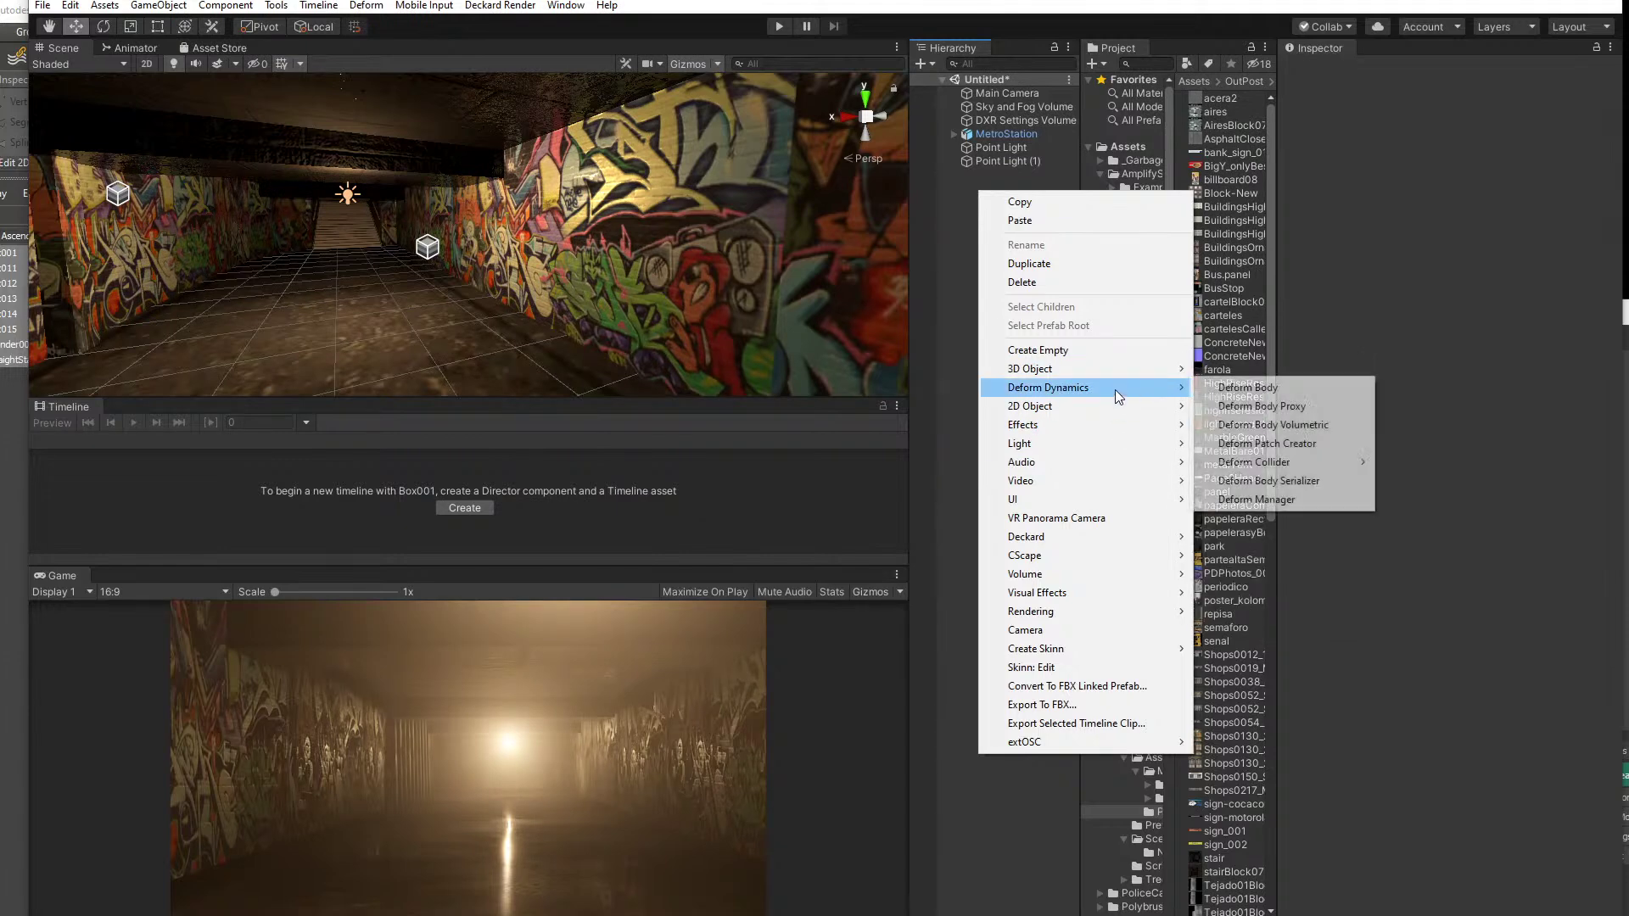
pyautogui.moveTo(1118, 441)
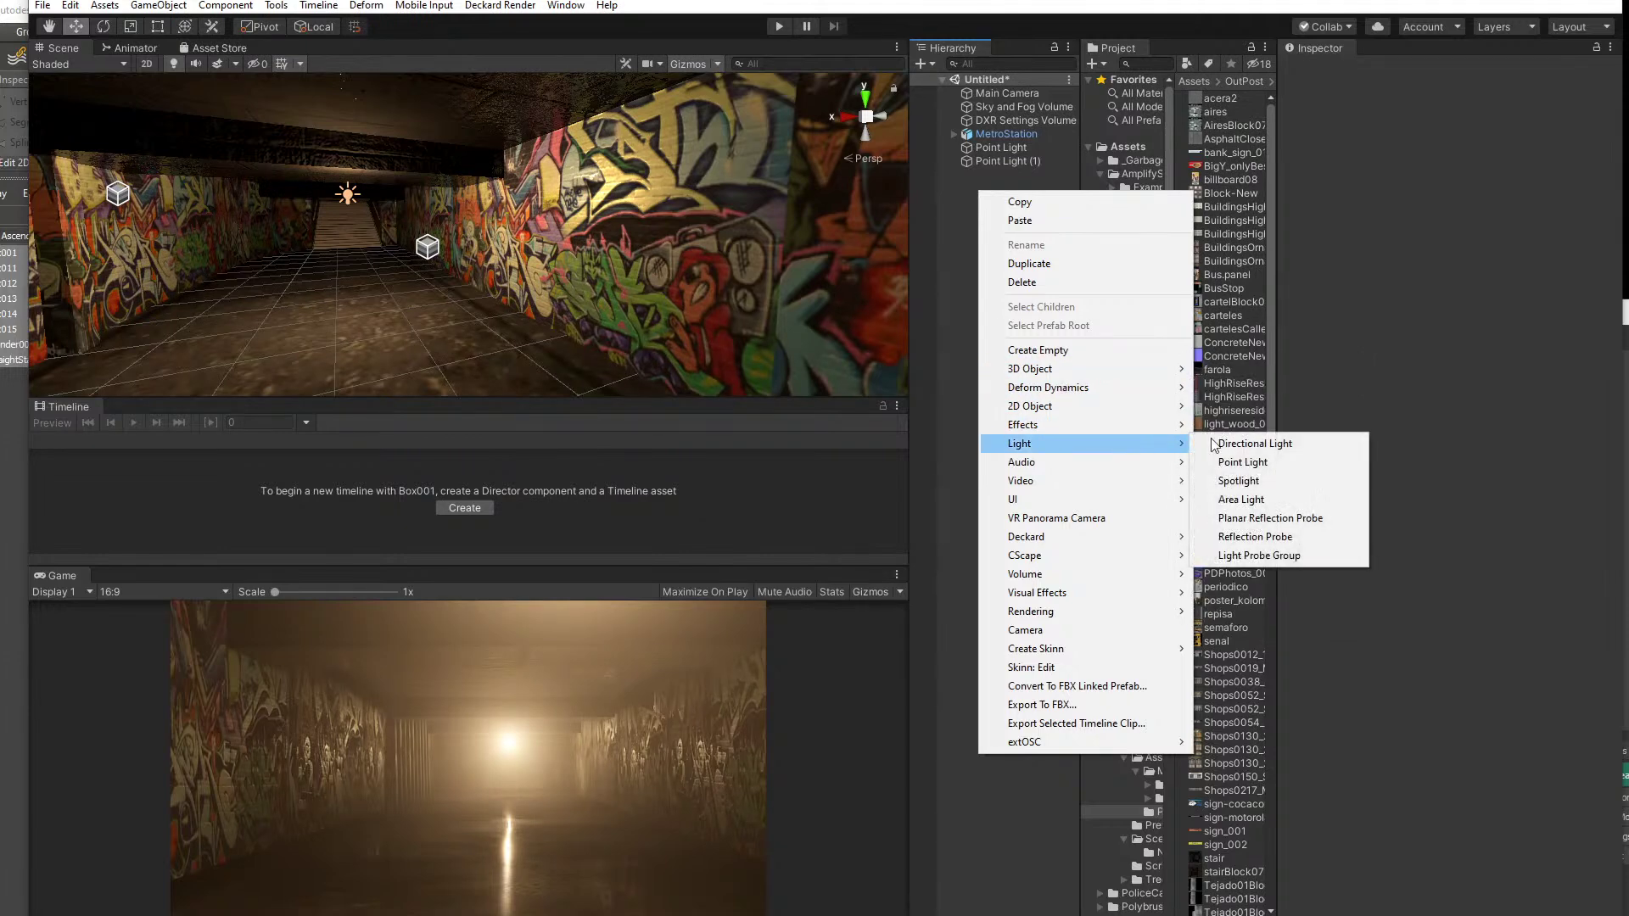
pyautogui.click(1273, 519)
# - Stretch the Planar Reflection probe's influence box over the tunnel floor to about 8.68 in X and 97.6 in Z
pyautogui.moveTo(258, 172); pyautogui.dragTo(684, 292, button='right')
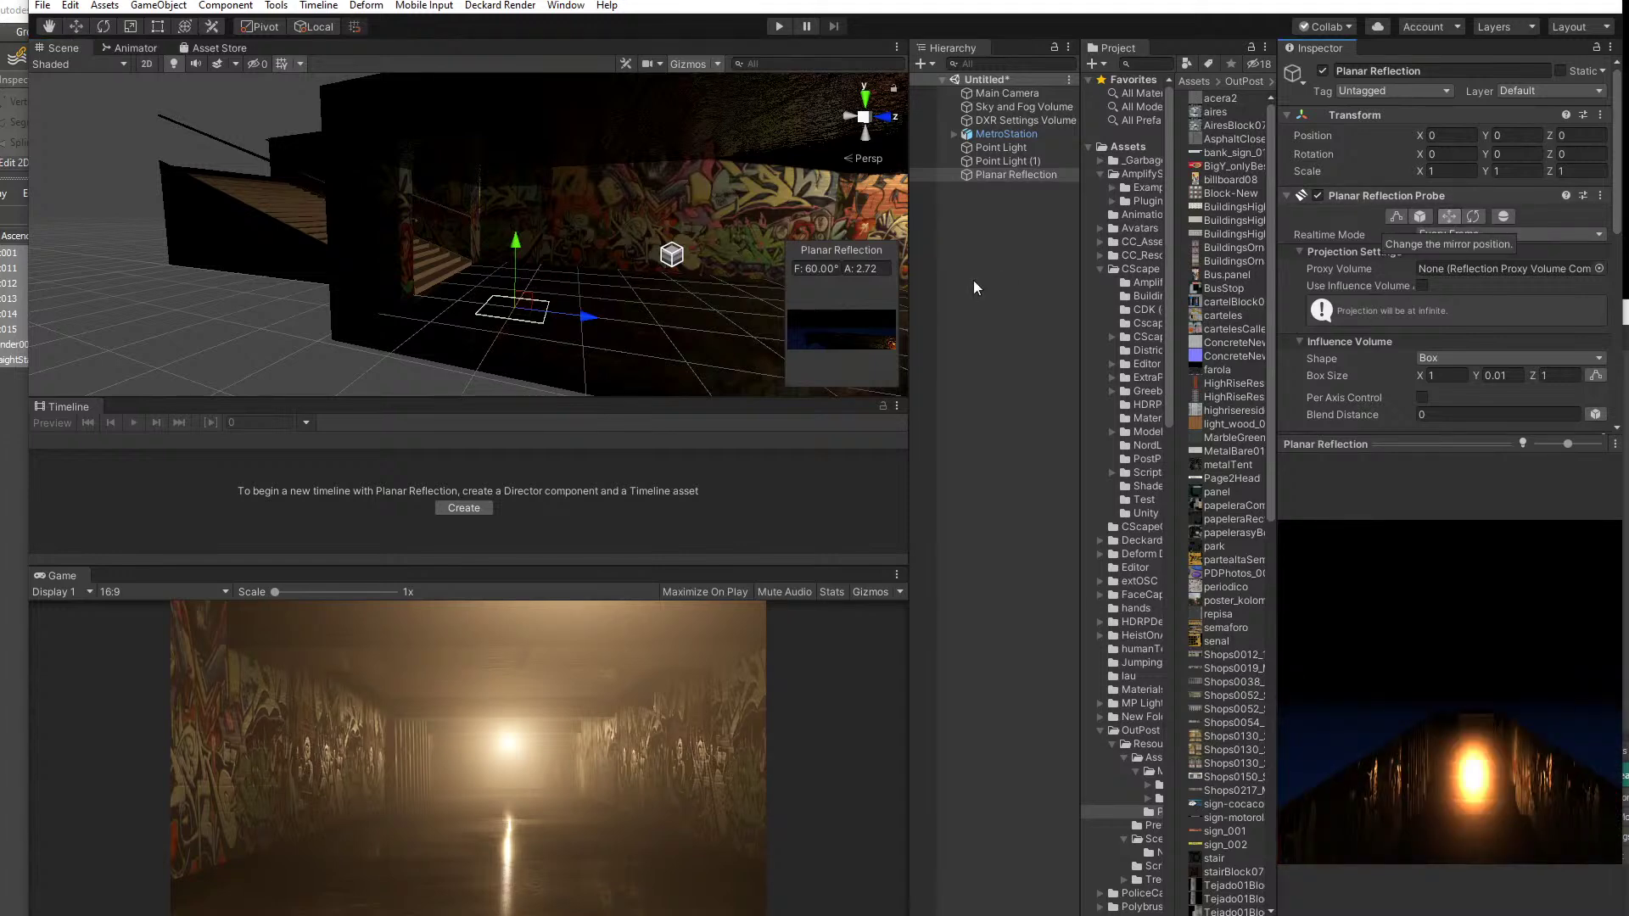
pyautogui.click(1397, 217)
pyautogui.moveTo(551, 308); pyautogui.dragTo(419, 244)
pyautogui.moveTo(419, 245); pyautogui.dragTo(291, 252, button='middle')
pyautogui.moveTo(291, 252); pyautogui.dragTo(346, 243)
pyautogui.moveTo(346, 242); pyautogui.dragTo(456, 287, button='middle')
pyautogui.moveTo(456, 287)
pyautogui.mouseDown(button='right')
pyautogui.moveTo(370, 261)
pyautogui.moveTo(382, 285)
pyautogui.moveTo(475, 272)
pyautogui.mouseUp(button='right')
pyautogui.moveTo(476, 271); pyautogui.dragTo(387, 288)
pyautogui.moveTo(387, 288); pyautogui.dragTo(421, 206, button='right')
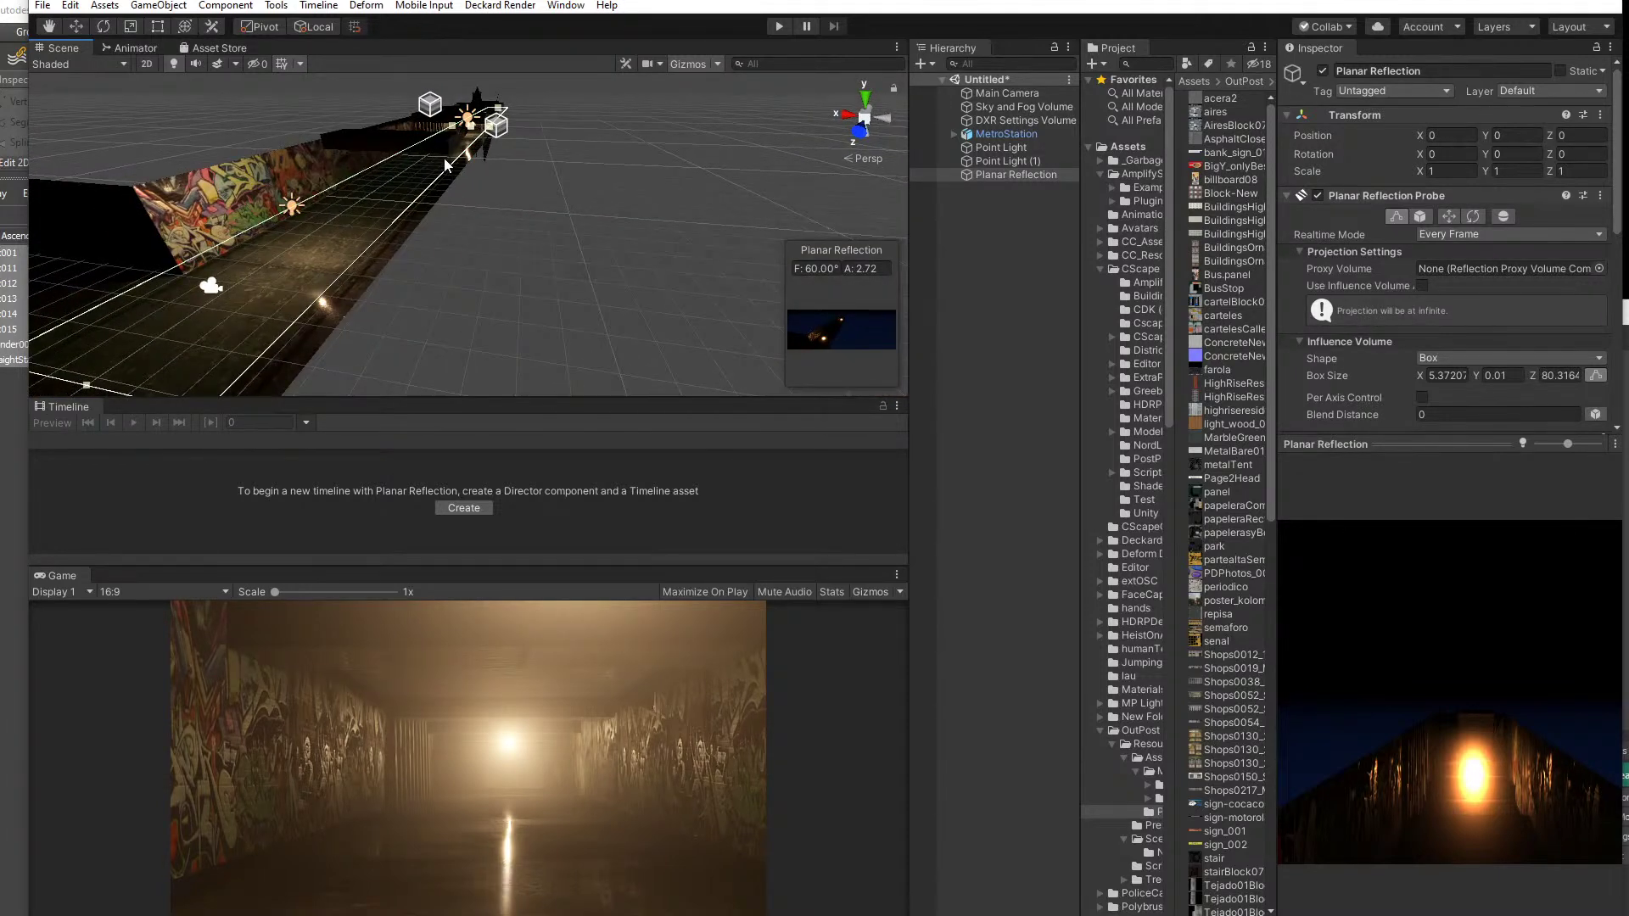
pyautogui.moveTo(449, 133); pyautogui.dragTo(440, 132)
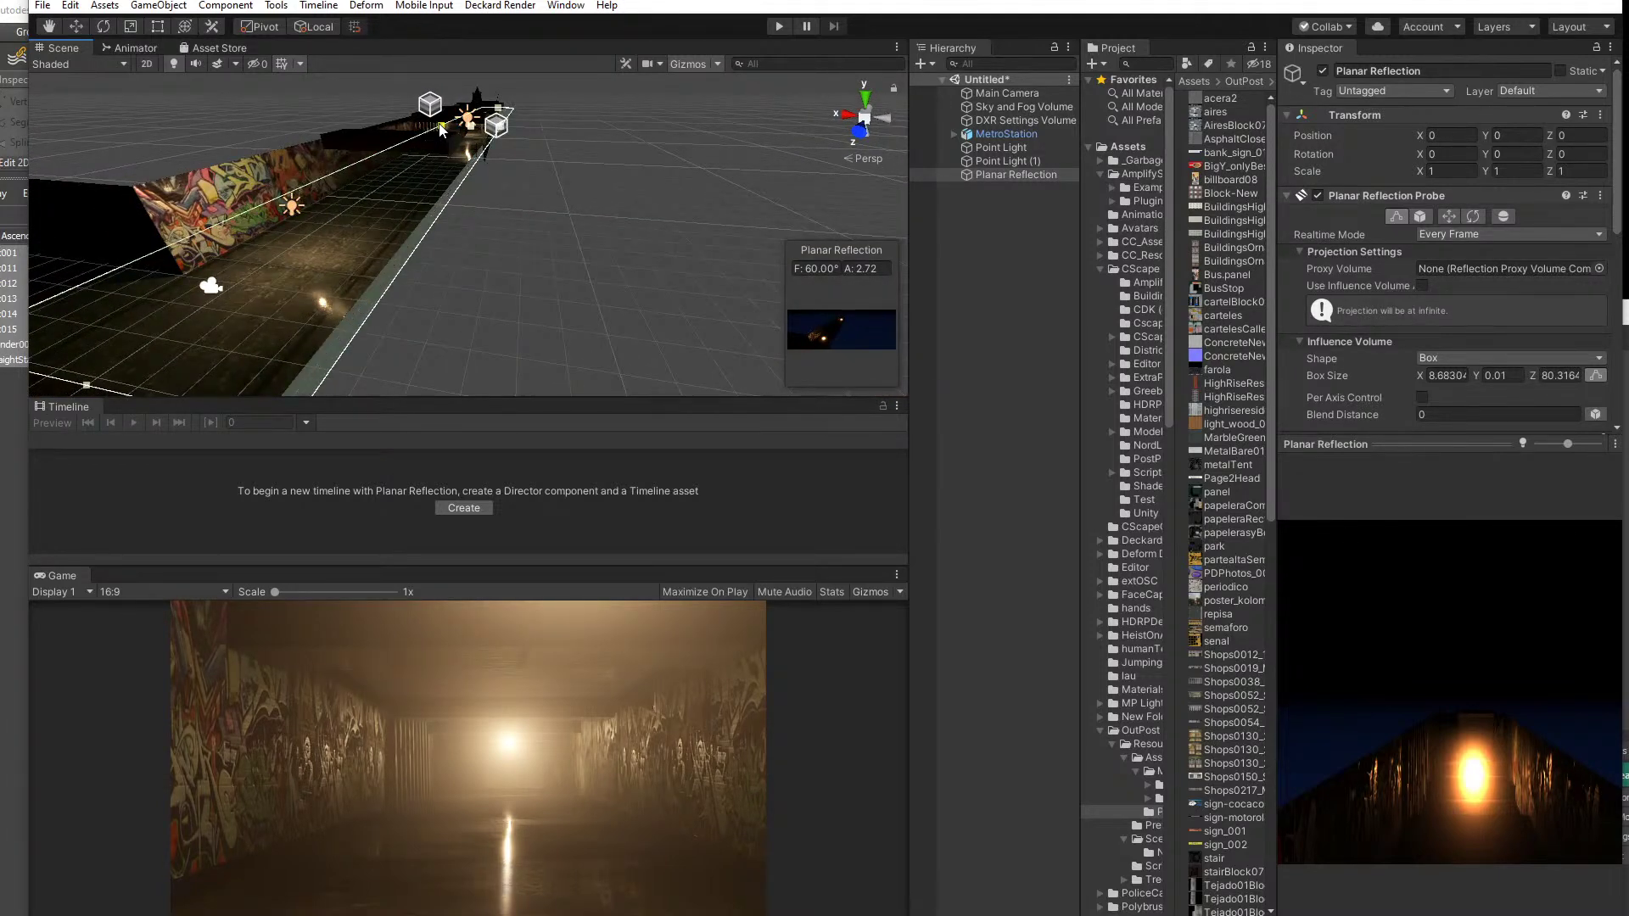
pyautogui.moveTo(354, 258); pyautogui.dragTo(468, 191, button='middle')
pyautogui.moveTo(469, 191); pyautogui.dragTo(436, 273)
pyautogui.moveTo(435, 273); pyautogui.dragTo(494, 144, button='middle')
pyautogui.click(452, 144)
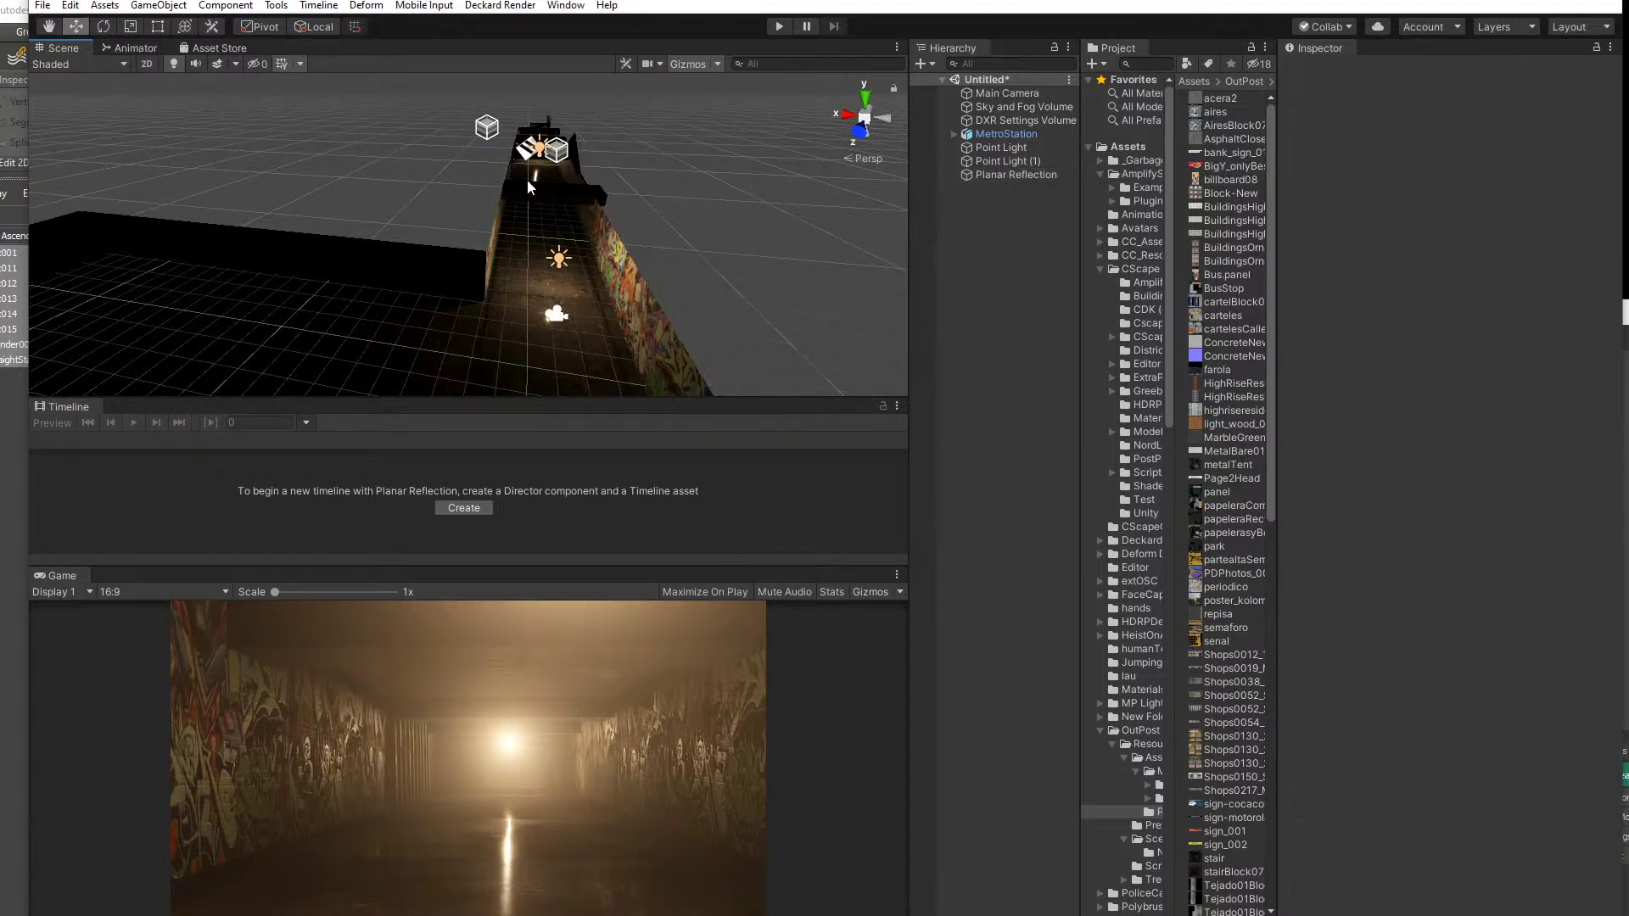
pyautogui.click(993, 174)
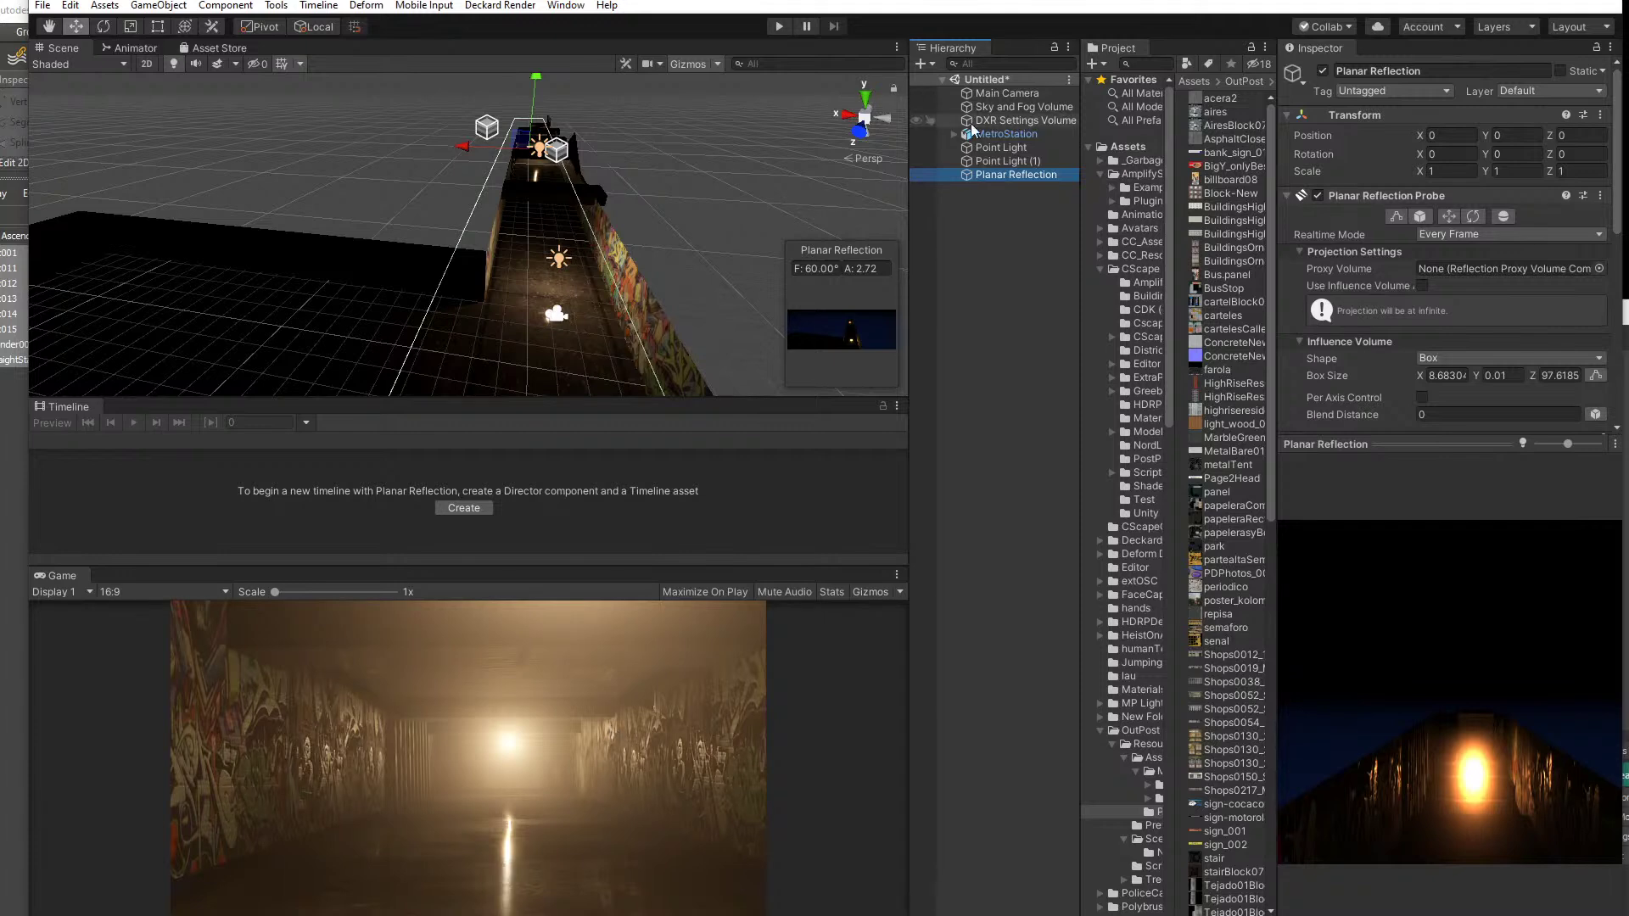
# - Search the volume overrides for "ambie" and add Ambient Occlusion to the DXR Settings Volume
pyautogui.click(1010, 121)
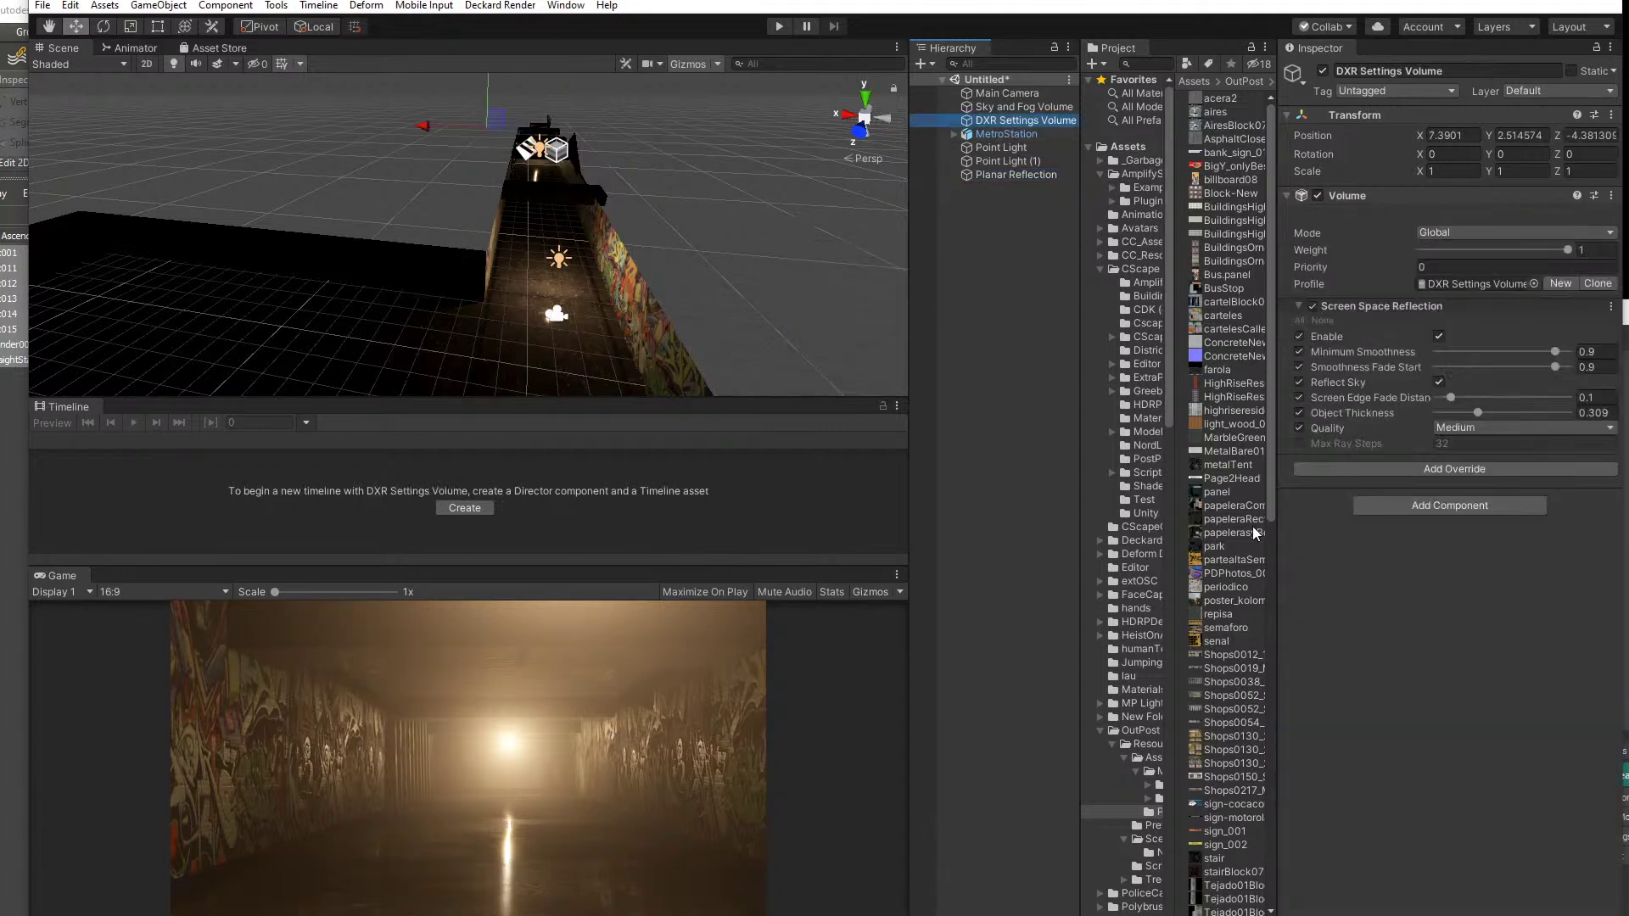
pyautogui.click(1415, 471)
pyautogui.write('a')
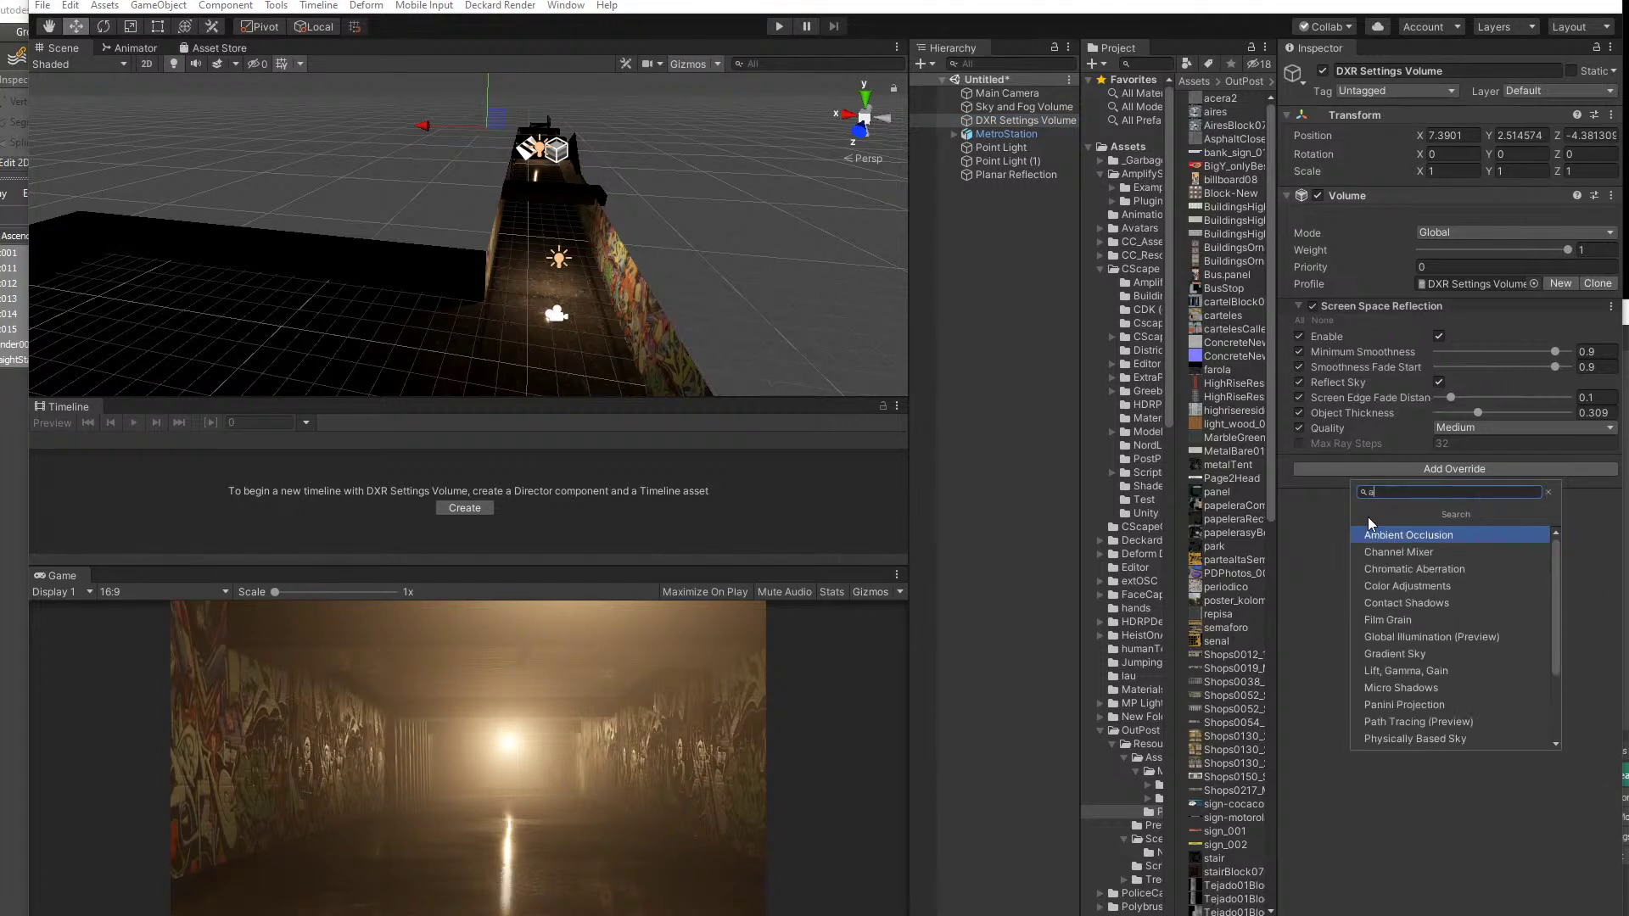
pyautogui.write('mbie')
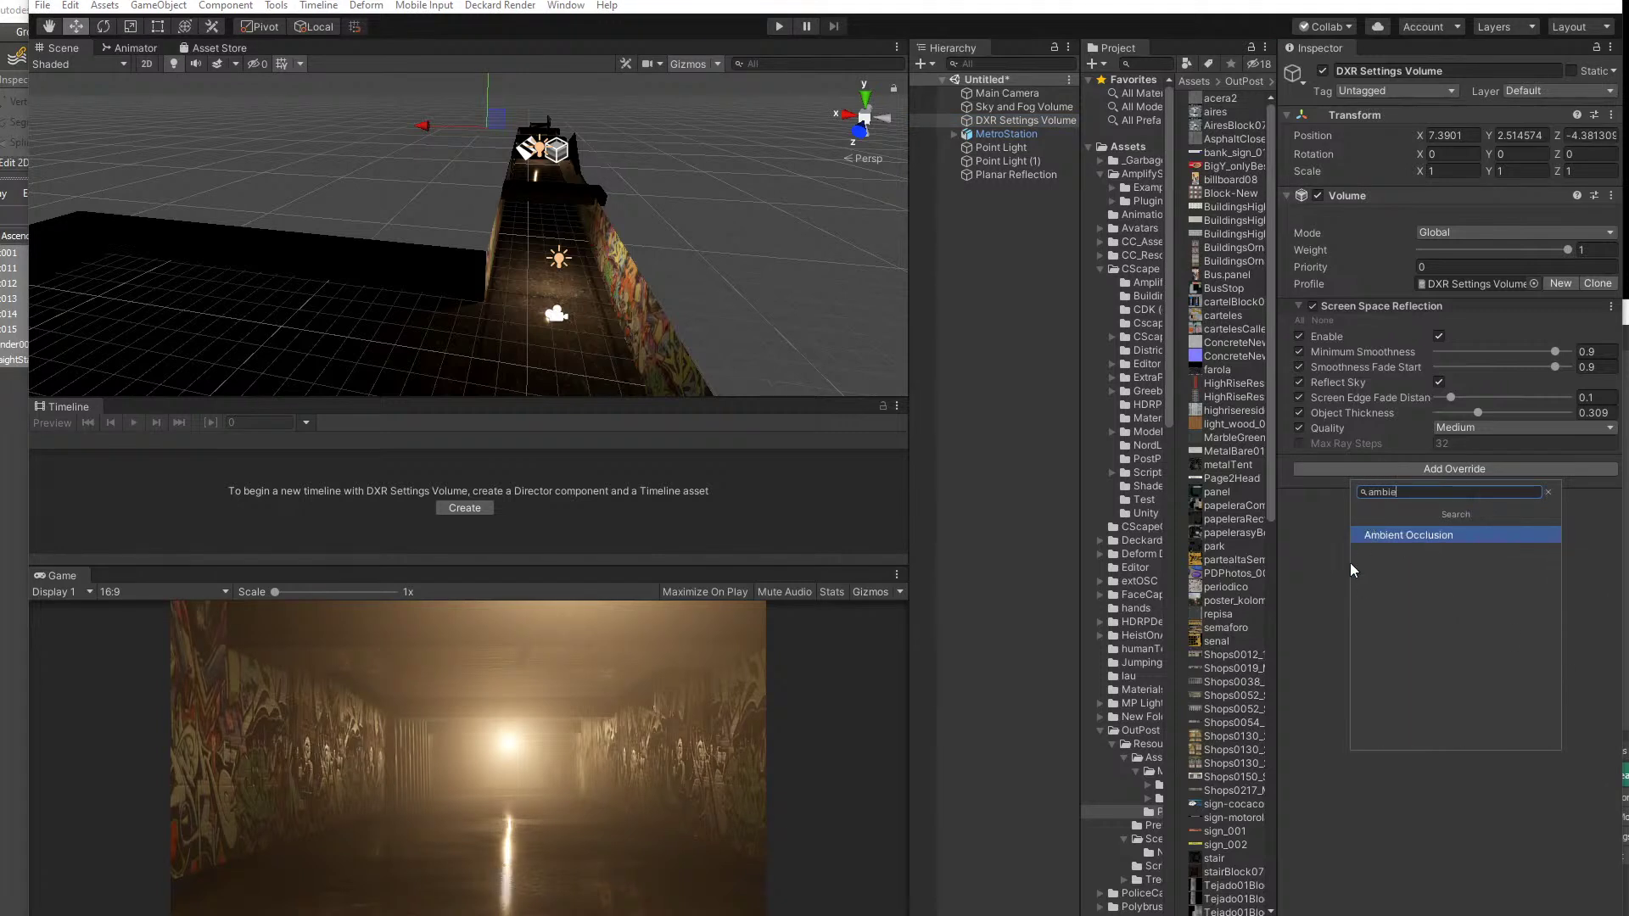
pyautogui.click(1417, 535)
# - Activate Ambient Occlusion's Intensity, Direct Lighting Strength, Radius, Quality, Temporal Accumulation and Ghosting reduction, setting Intensity to 2.83 and Direct Lighting Strength to 1
pyautogui.click(1299, 492)
pyautogui.click(1299, 507)
pyautogui.click(1299, 523)
pyautogui.click(1300, 538)
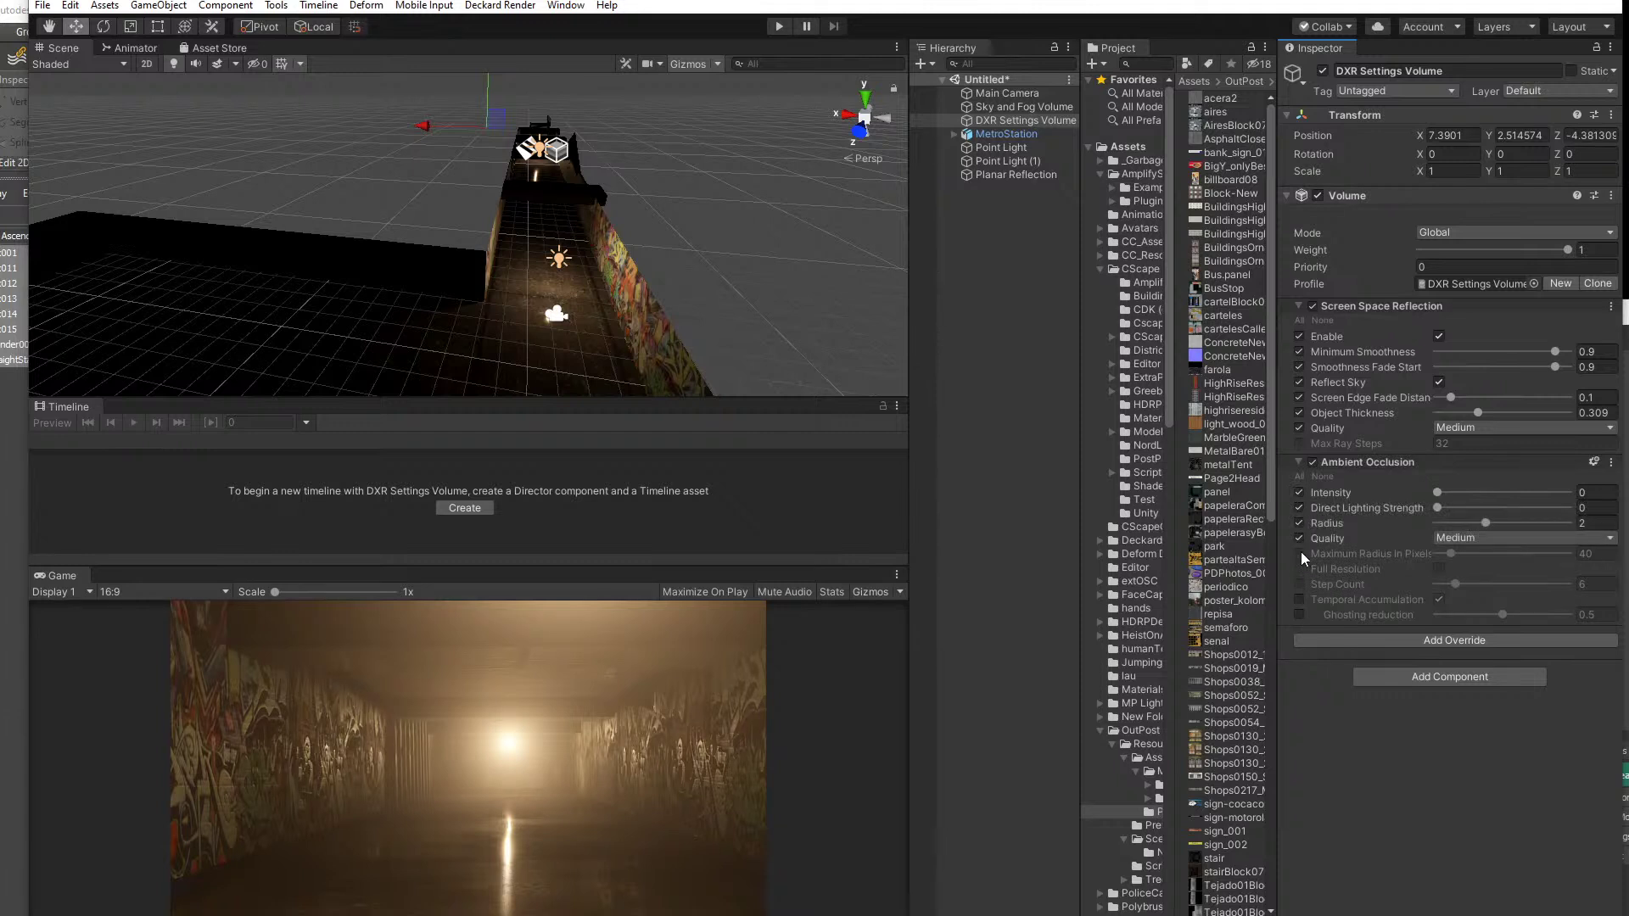
pyautogui.click(1299, 599)
pyautogui.click(1299, 615)
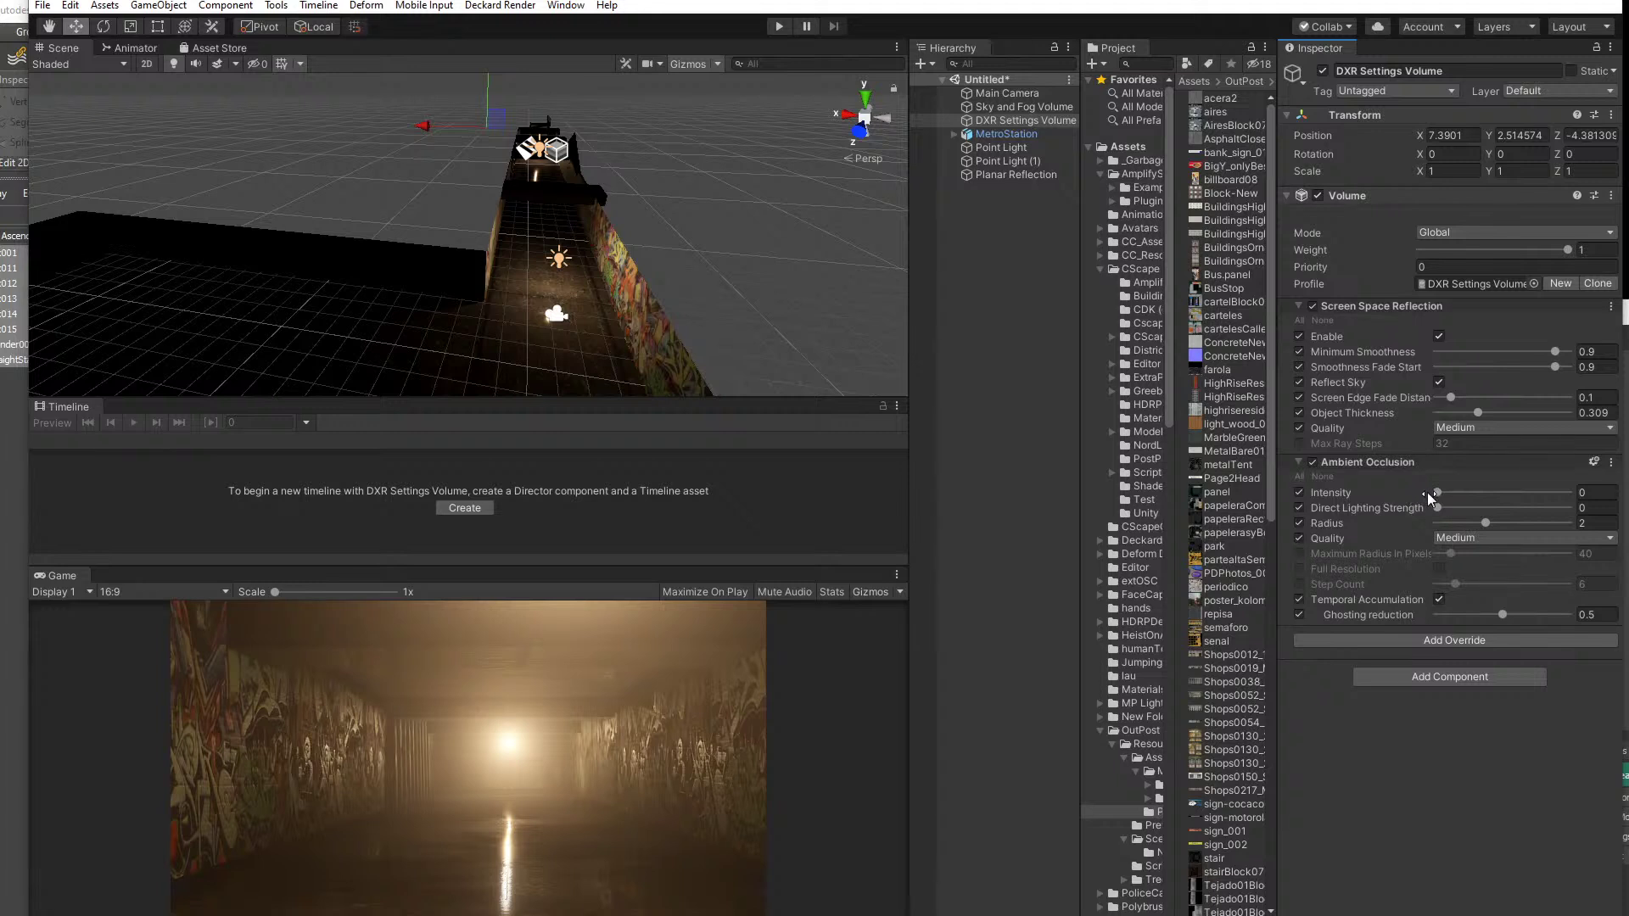
pyautogui.moveTo(1437, 492); pyautogui.dragTo(1601, 526)
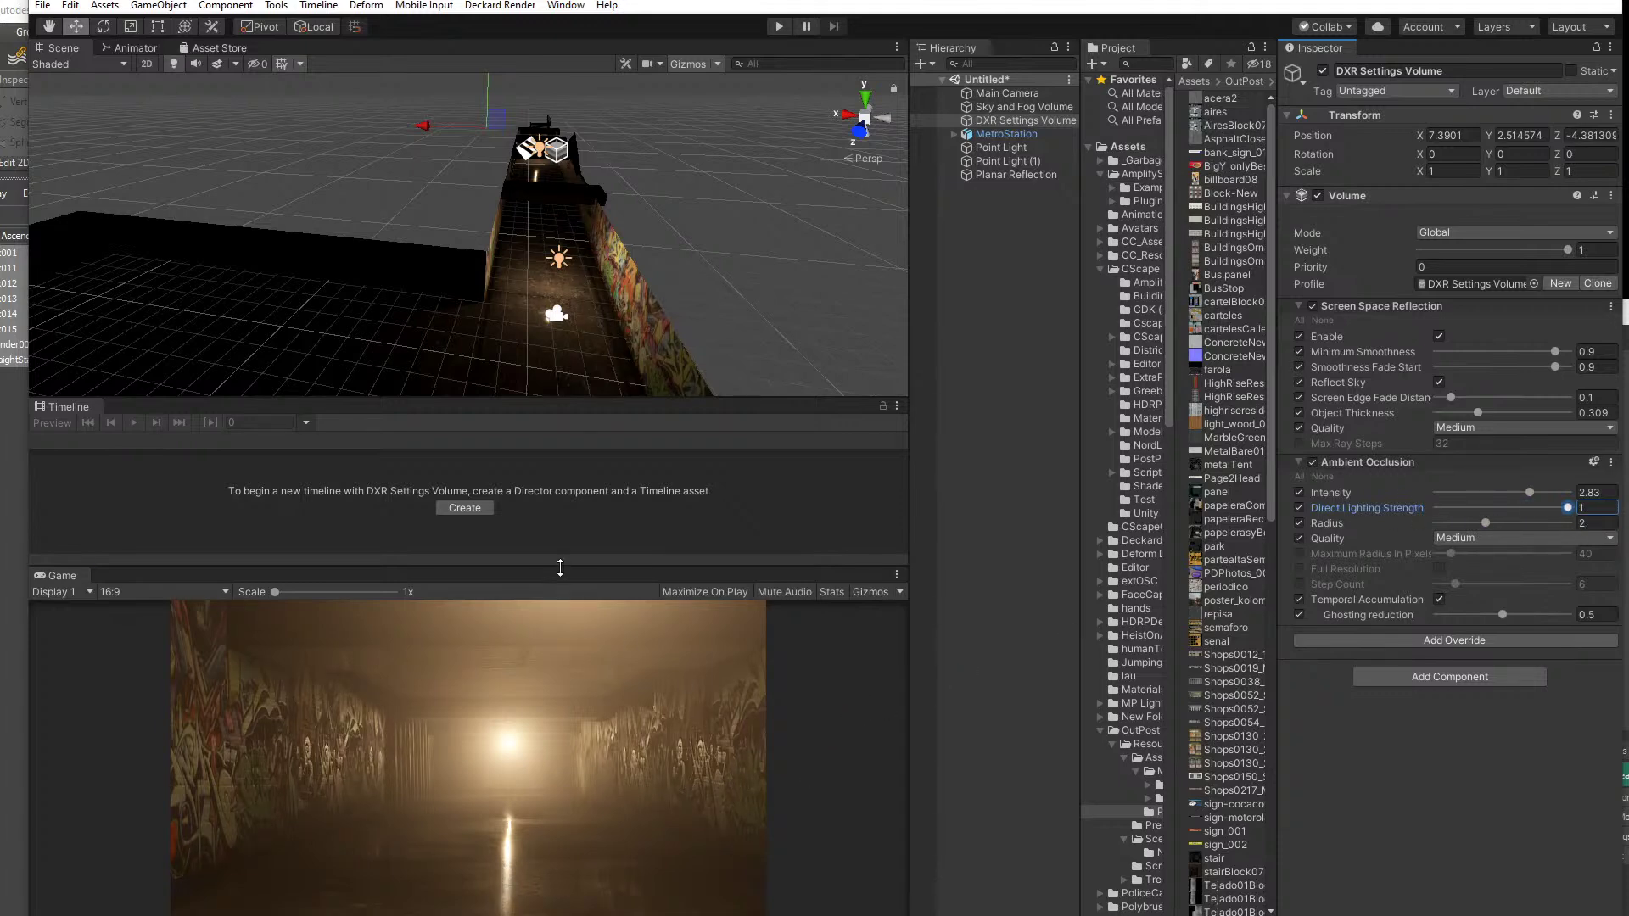
# - Enlarge the Game view, select Box001 and set its Floor material's Normal Map strength to 0
pyautogui.moveTo(557, 563); pyautogui.dragTo(557, 415)
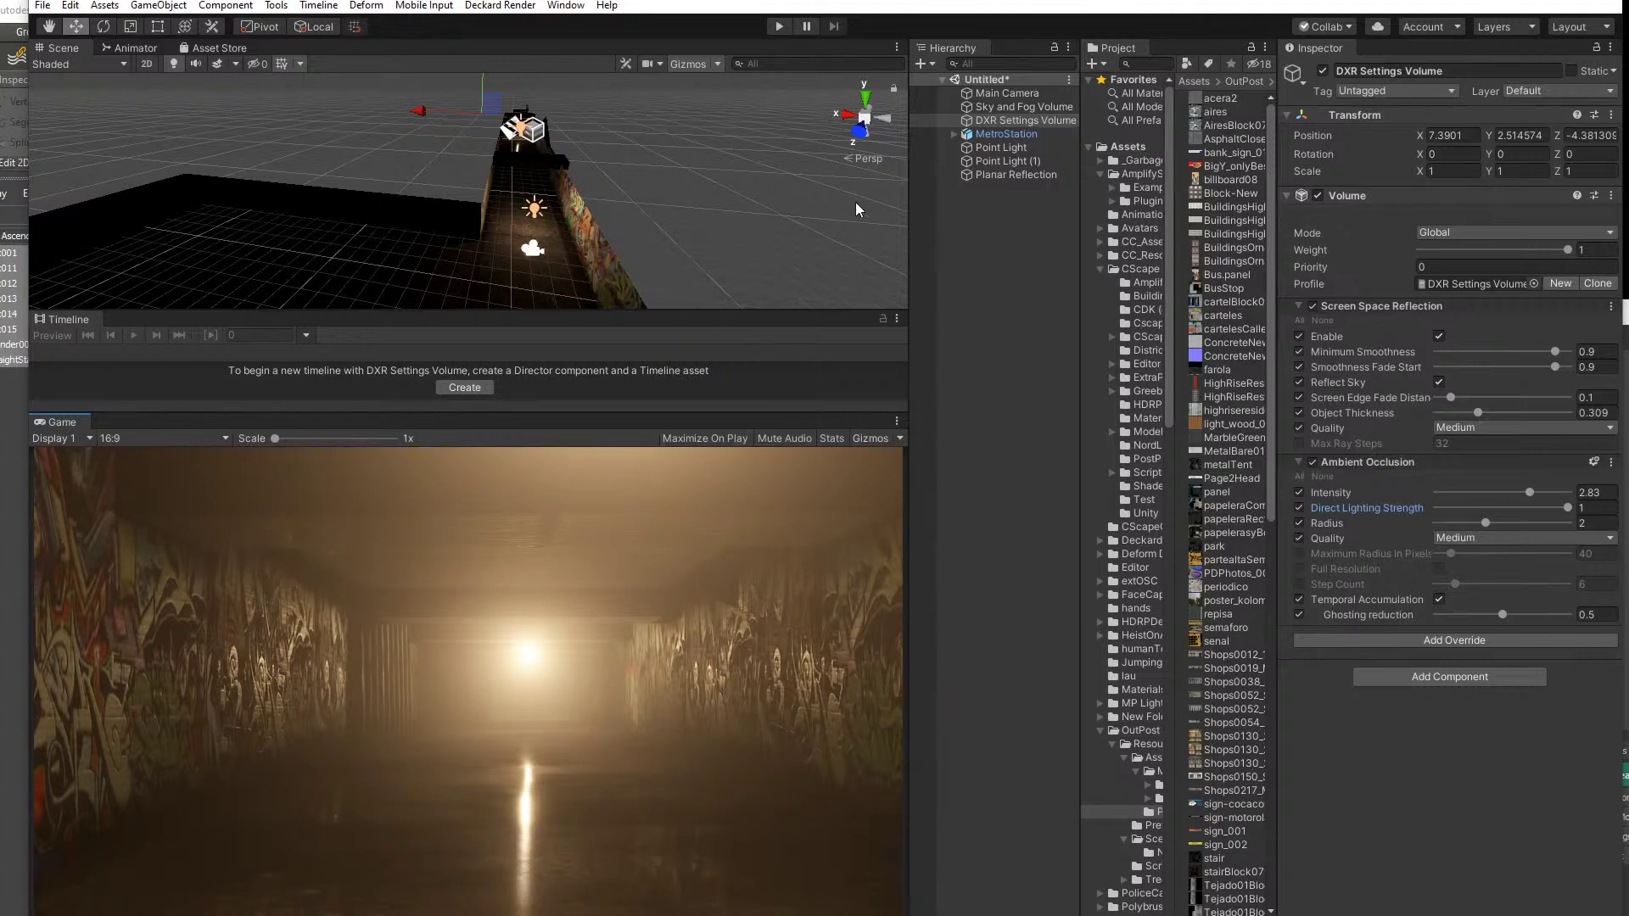
pyautogui.scroll(5, 521, 287)
pyautogui.click(519, 250)
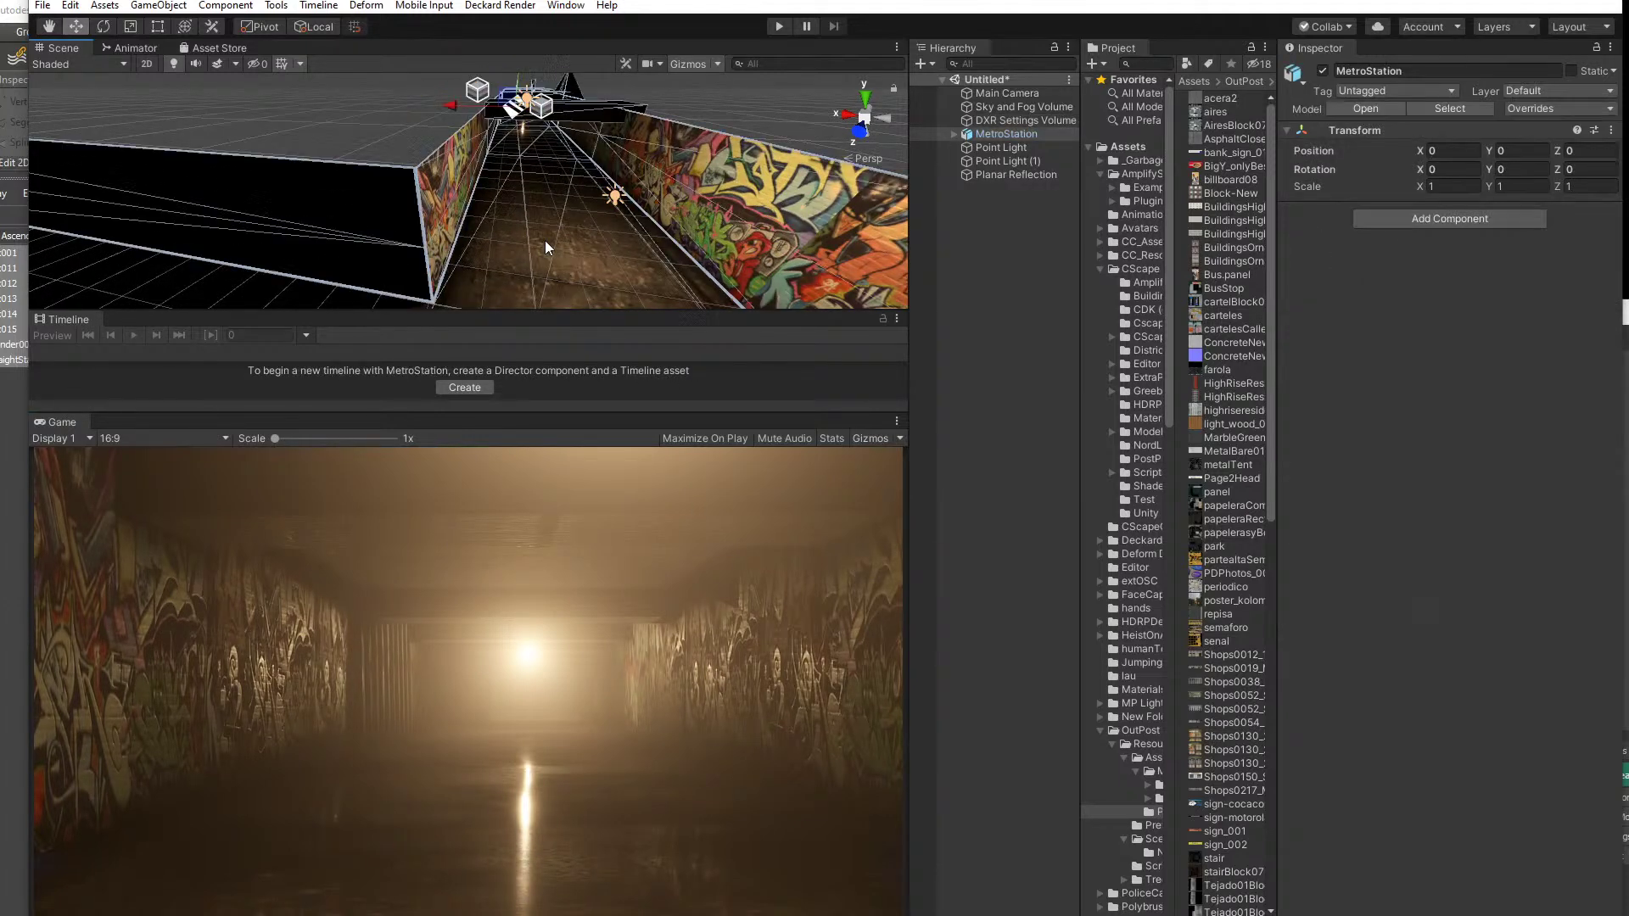
pyautogui.click(519, 249)
pyautogui.scroll(-15, 1361, 757)
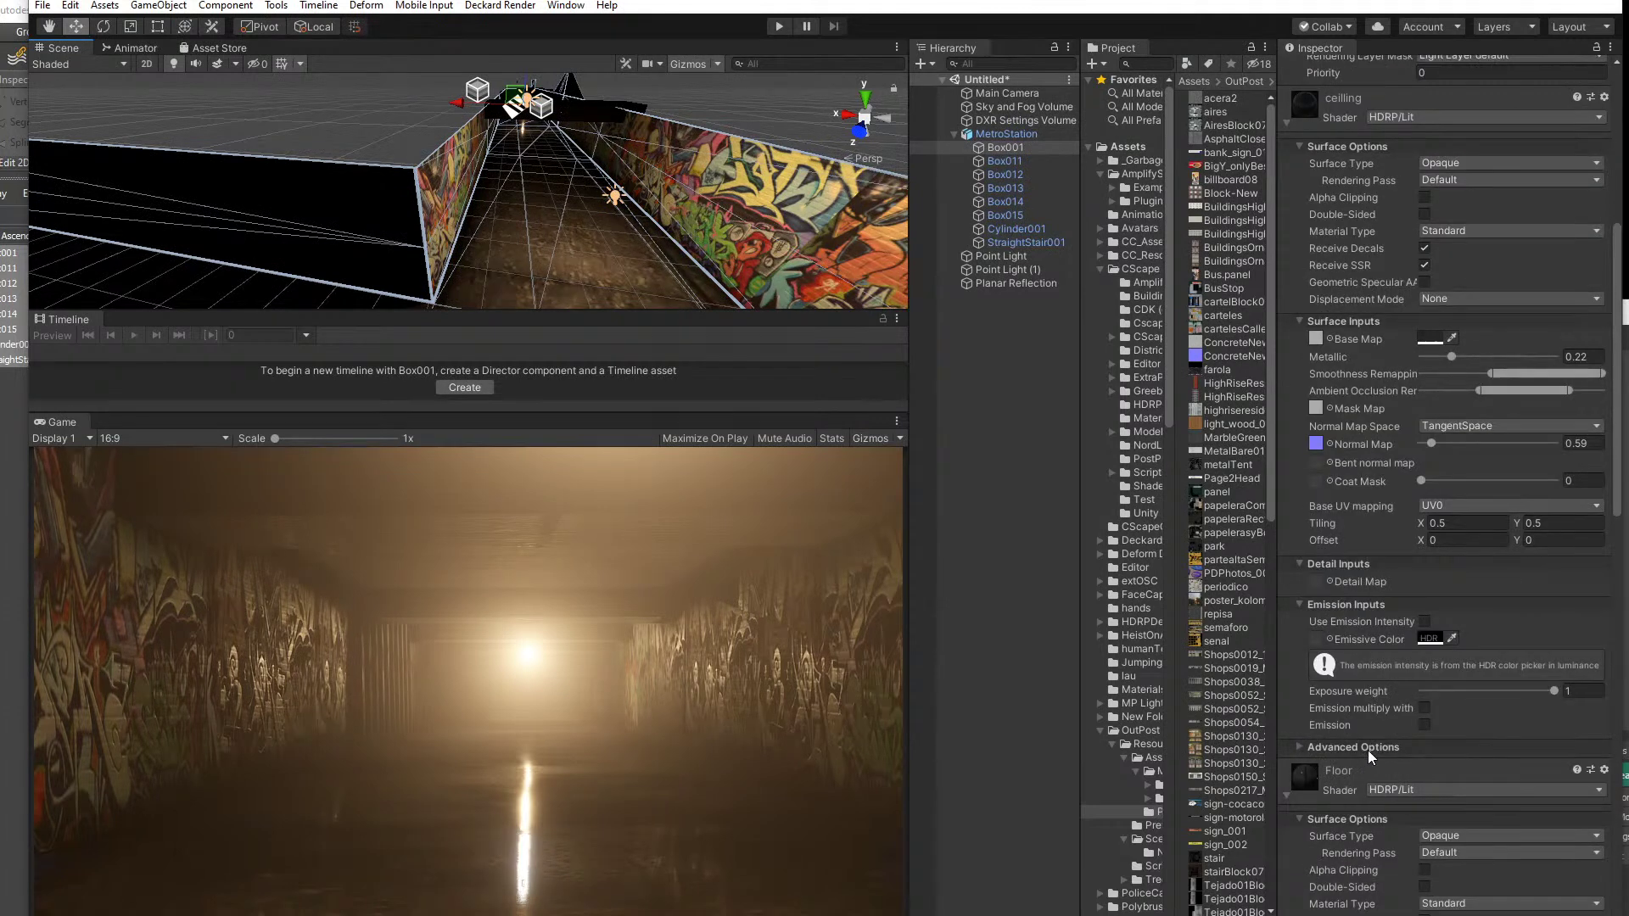
pyautogui.scroll(-4, 1382, 756)
pyautogui.click(1426, 655)
pyautogui.moveTo(1426, 655); pyautogui.dragTo(1421, 661)
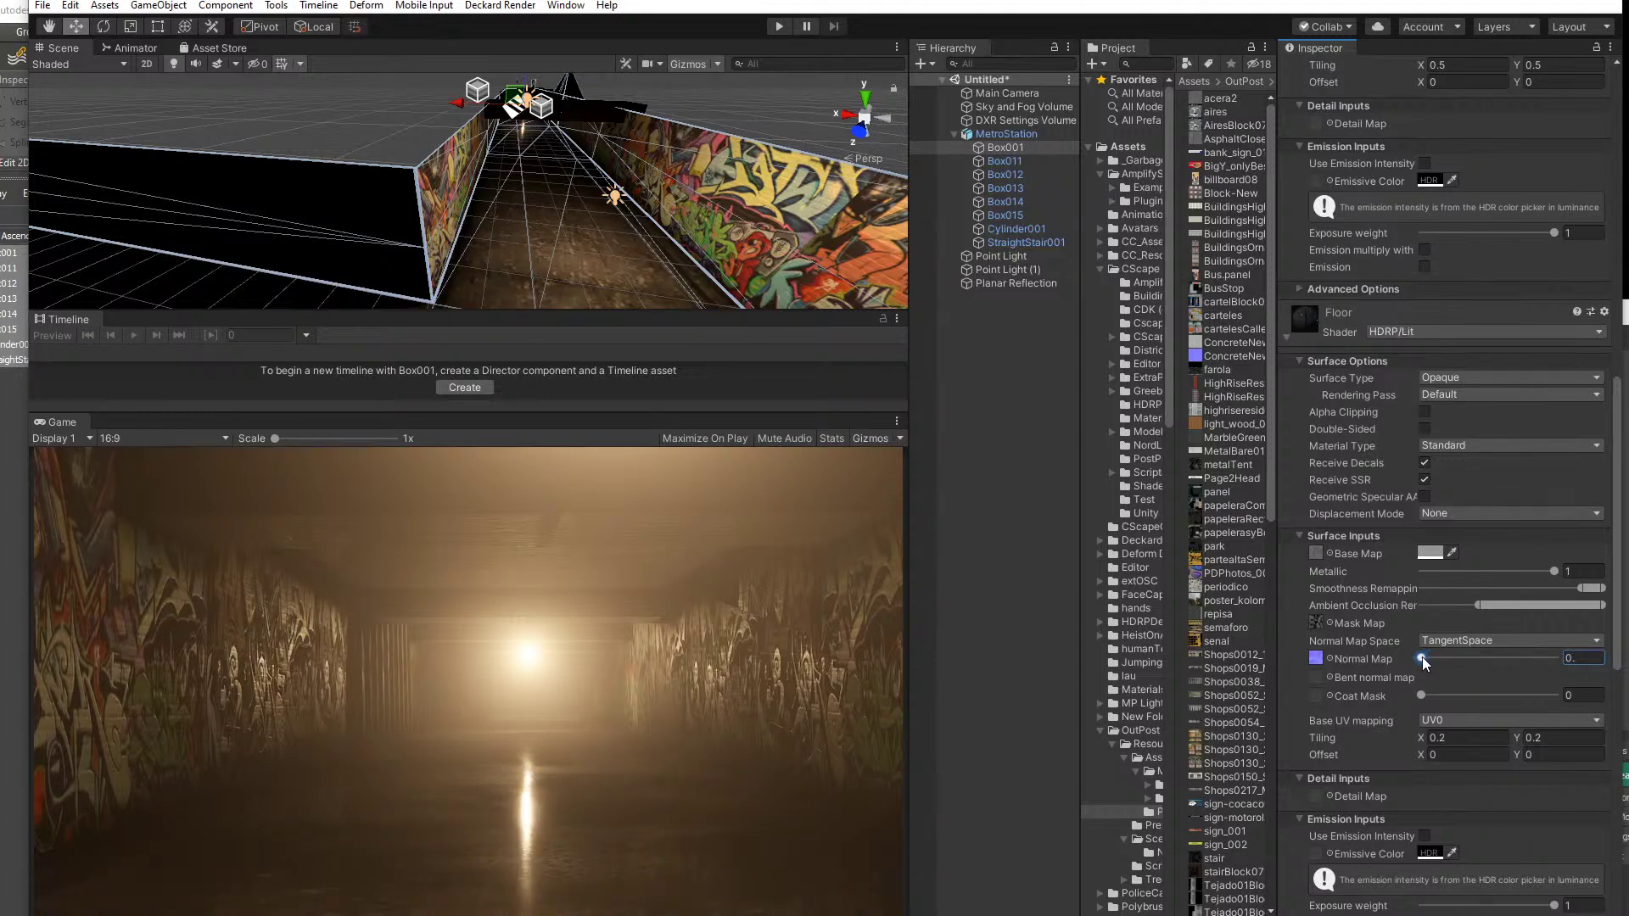
# - Set the Floor material's Metallic to 0.309, slightly widen its Smoothness Remapping range and raise the Ambient Occlusion Remapping minimum
pyautogui.moveTo(1552, 571); pyautogui.dragTo(1480, 573)
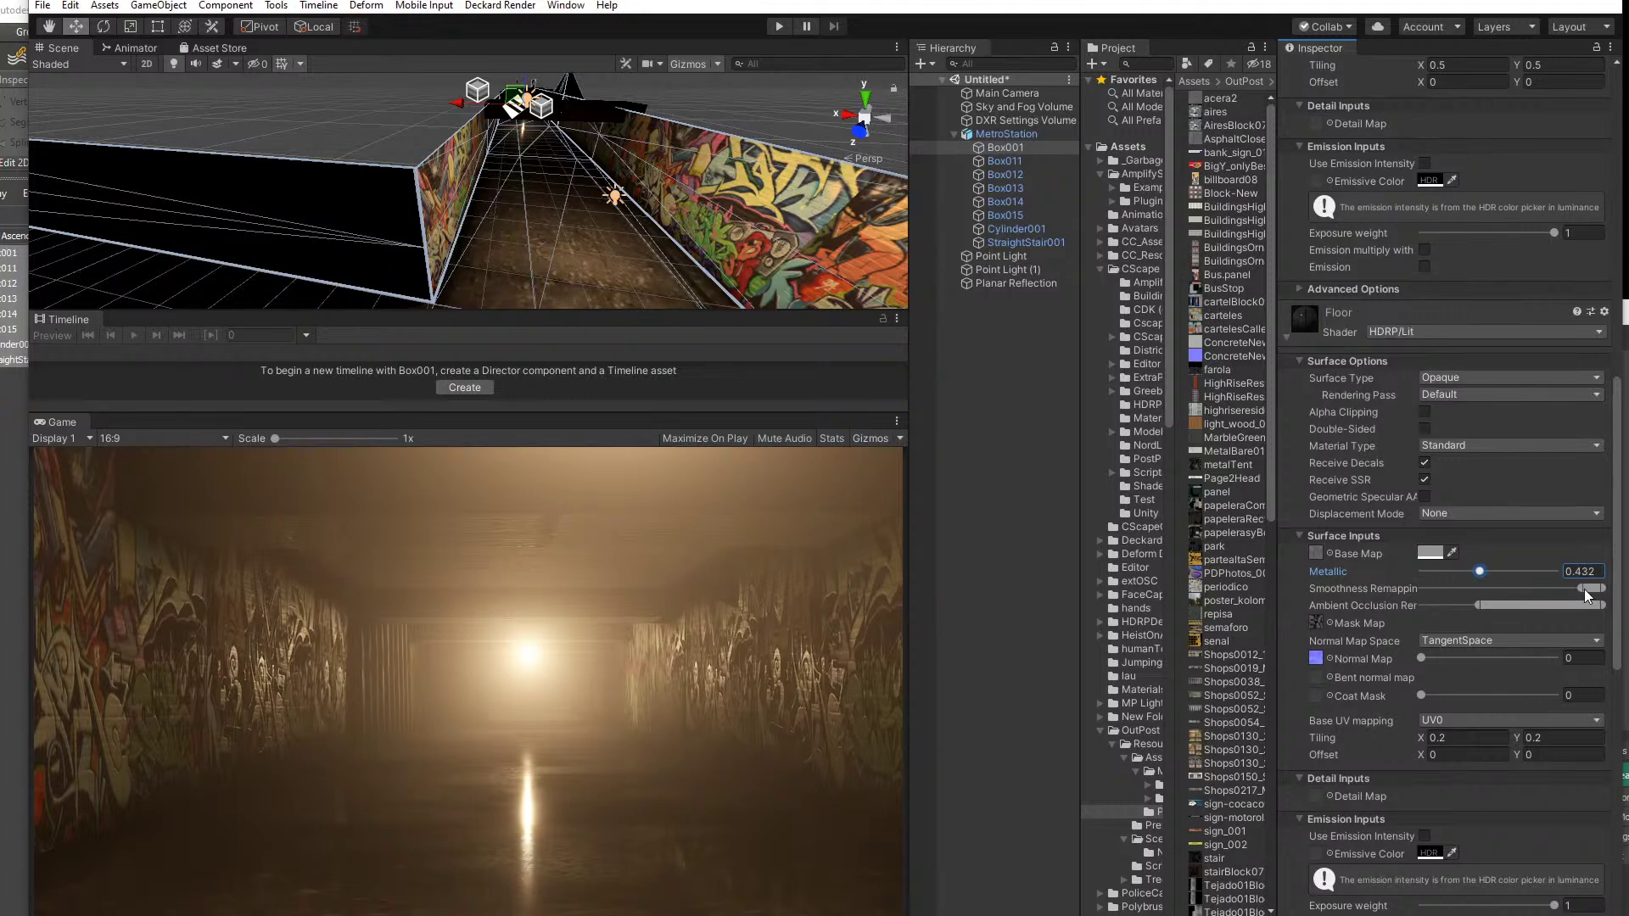
pyautogui.moveTo(1582, 588)
pyautogui.mouseDown()
pyautogui.moveTo(1500, 589)
pyautogui.moveTo(1582, 589)
pyautogui.moveTo(1563, 590)
pyautogui.moveTo(1600, 605)
pyautogui.moveTo(1487, 605)
pyautogui.moveTo(1604, 605)
pyautogui.mouseUp()
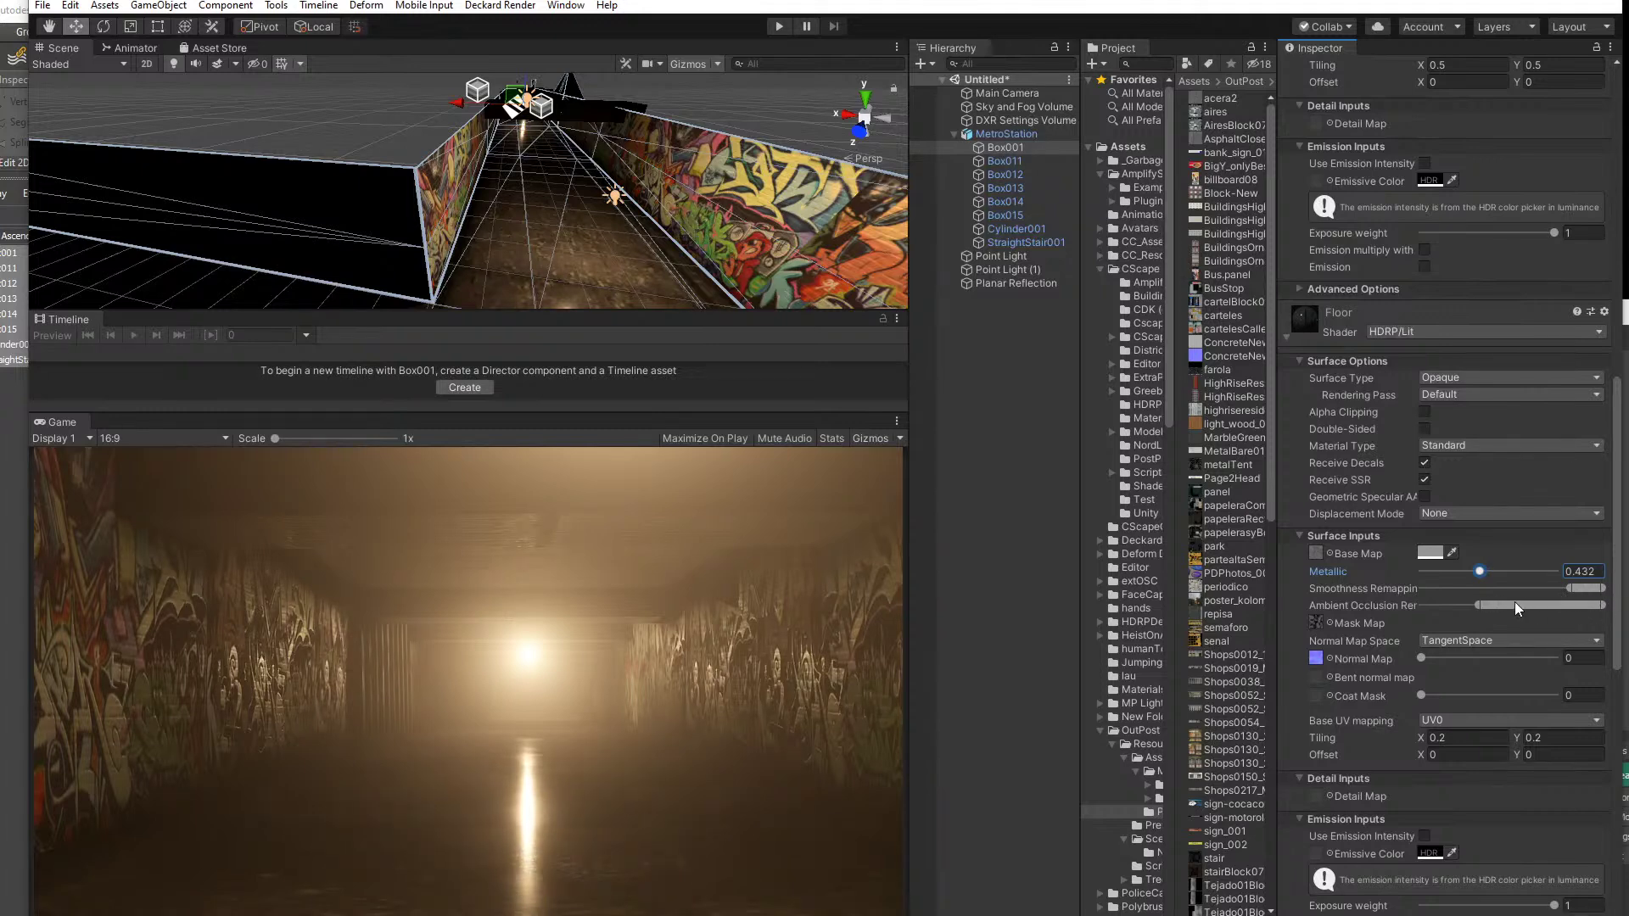
pyautogui.moveTo(1481, 604)
pyautogui.mouseDown()
pyautogui.moveTo(1427, 605)
pyautogui.moveTo(1569, 607)
pyautogui.moveTo(1510, 614)
pyautogui.moveTo(1423, 572)
pyautogui.moveTo(1549, 579)
pyautogui.moveTo(1459, 579)
pyautogui.mouseUp()
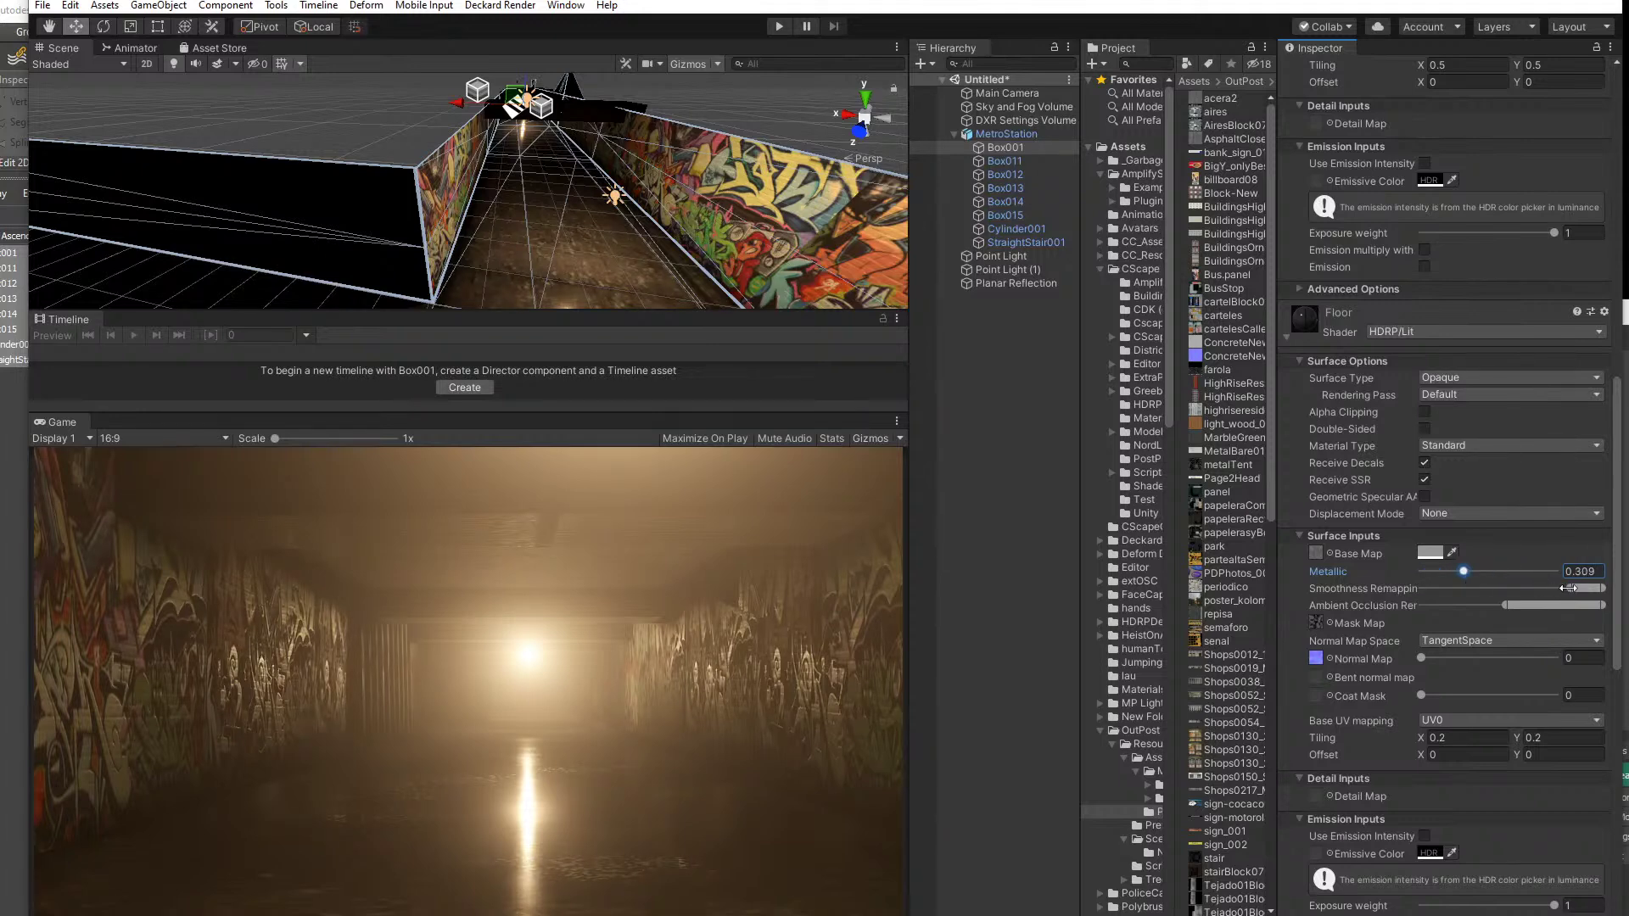
pyautogui.moveTo(1586, 589); pyautogui.dragTo(1572, 587)
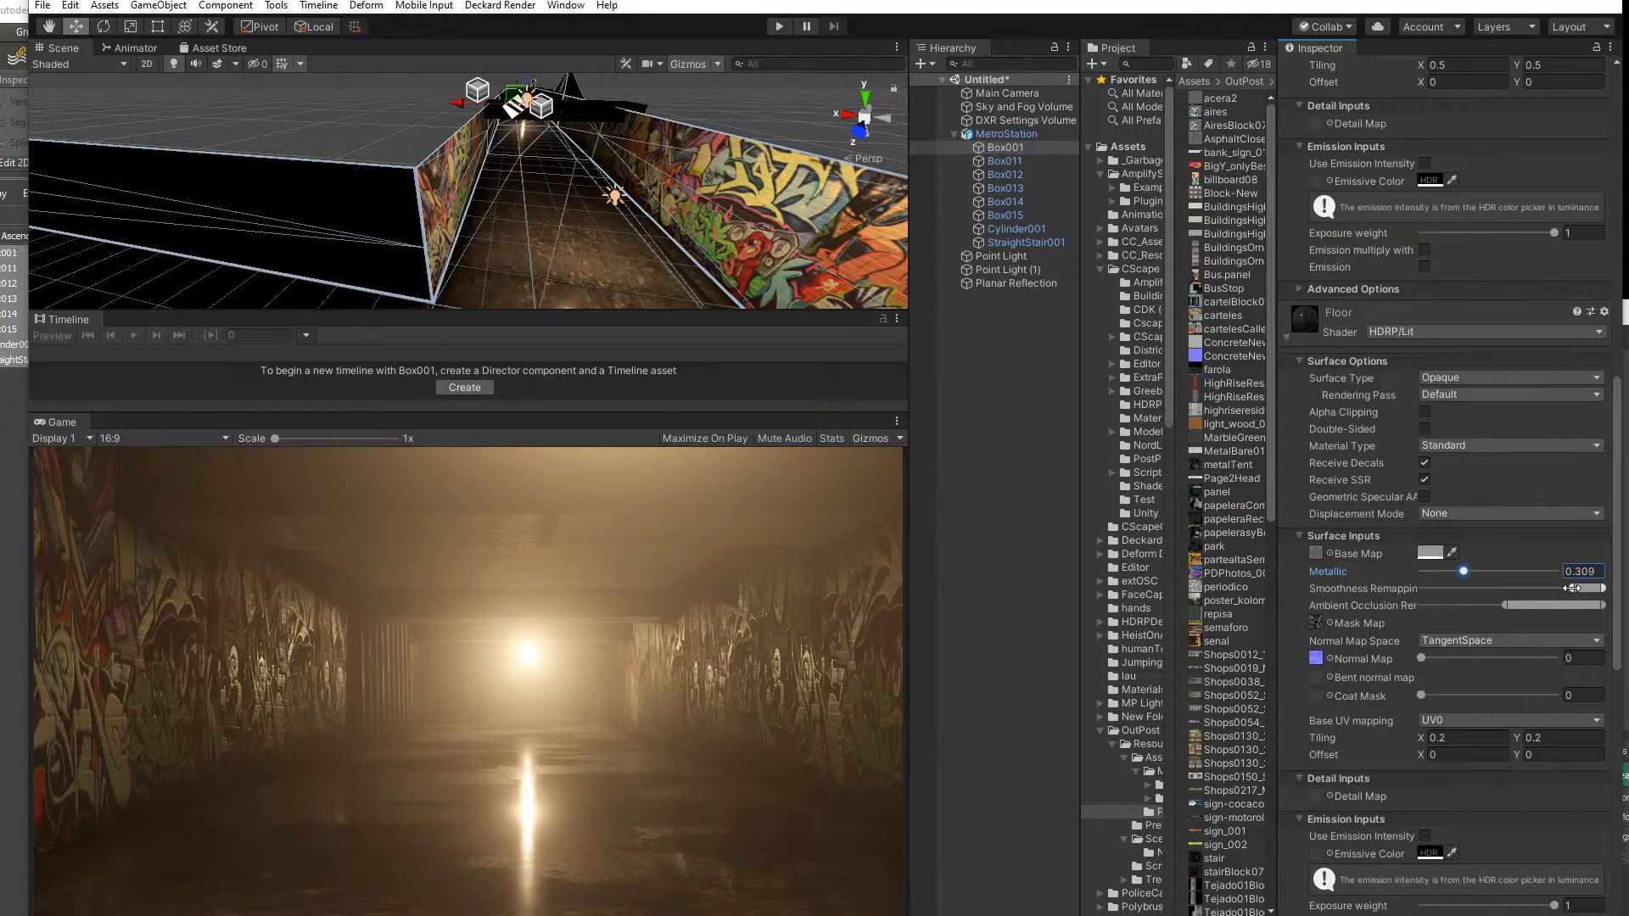
# - Try the Noise1, Noise and PalmBark_Detail textures as the Floor material's Mask Map
pyautogui.click(1330, 622)
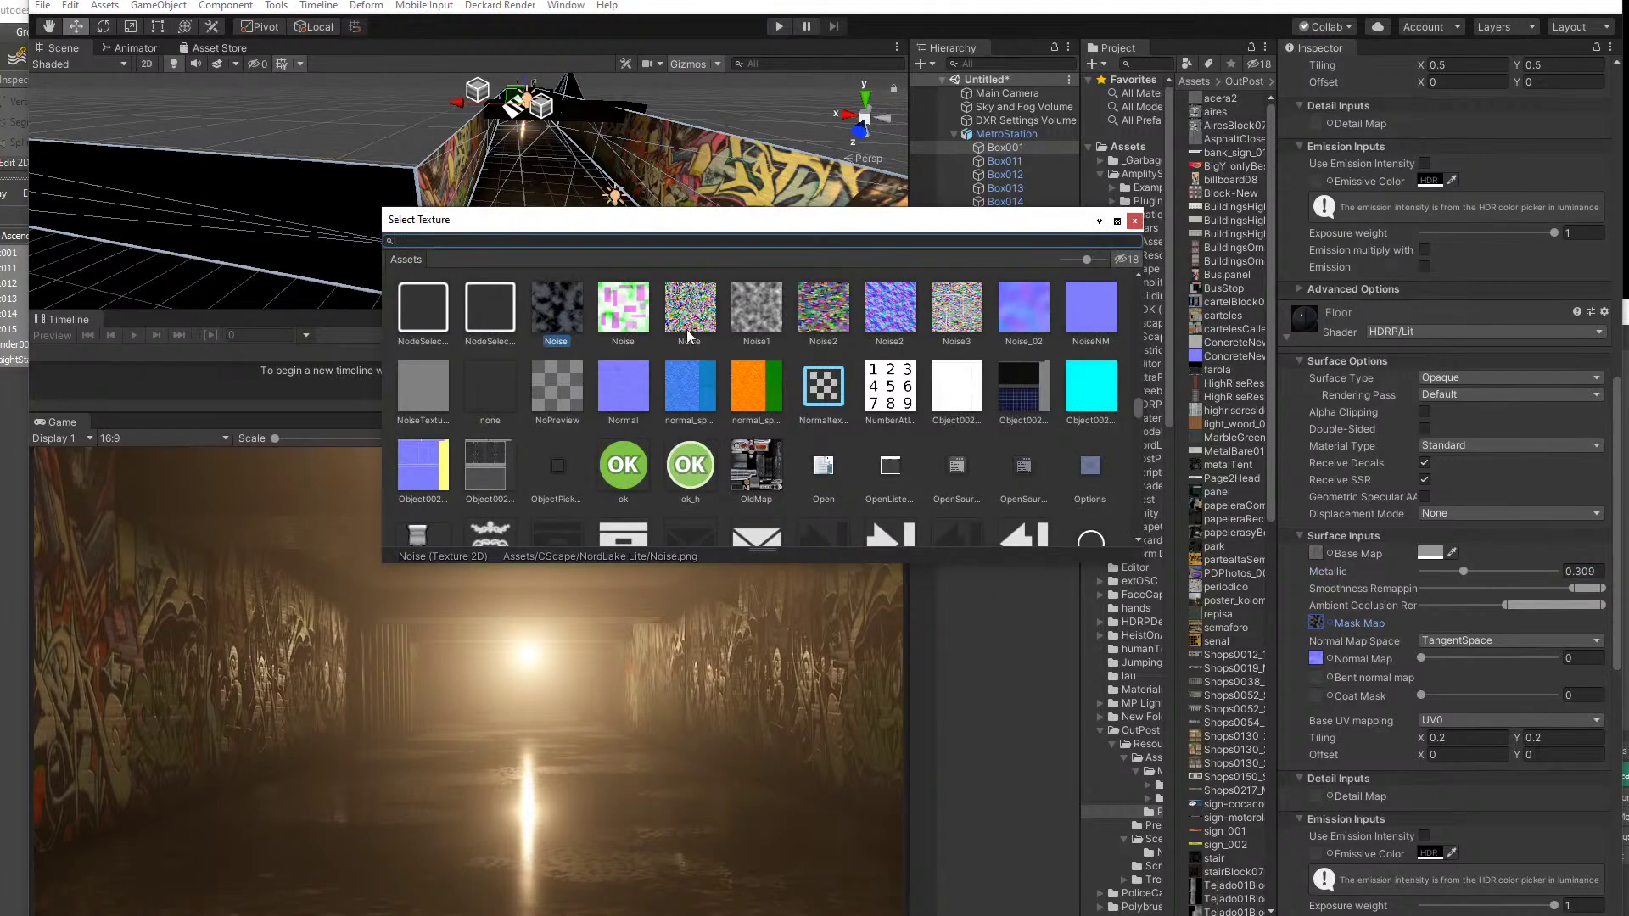
pyautogui.click(768, 313)
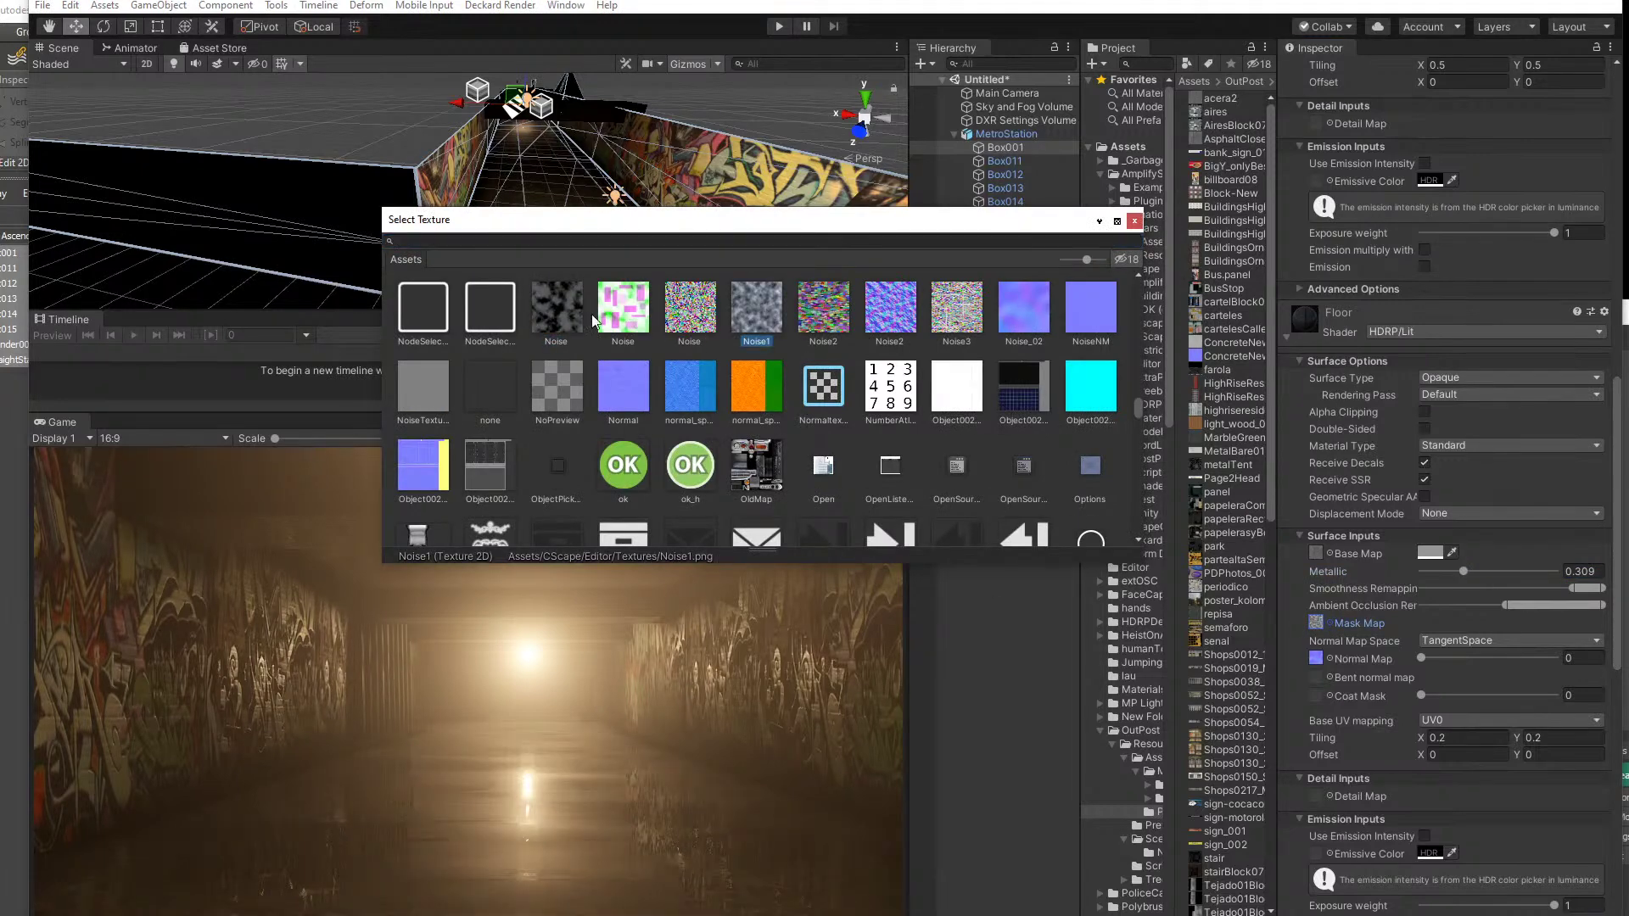
pyautogui.click(563, 314)
pyautogui.scroll(-5, 755, 389)
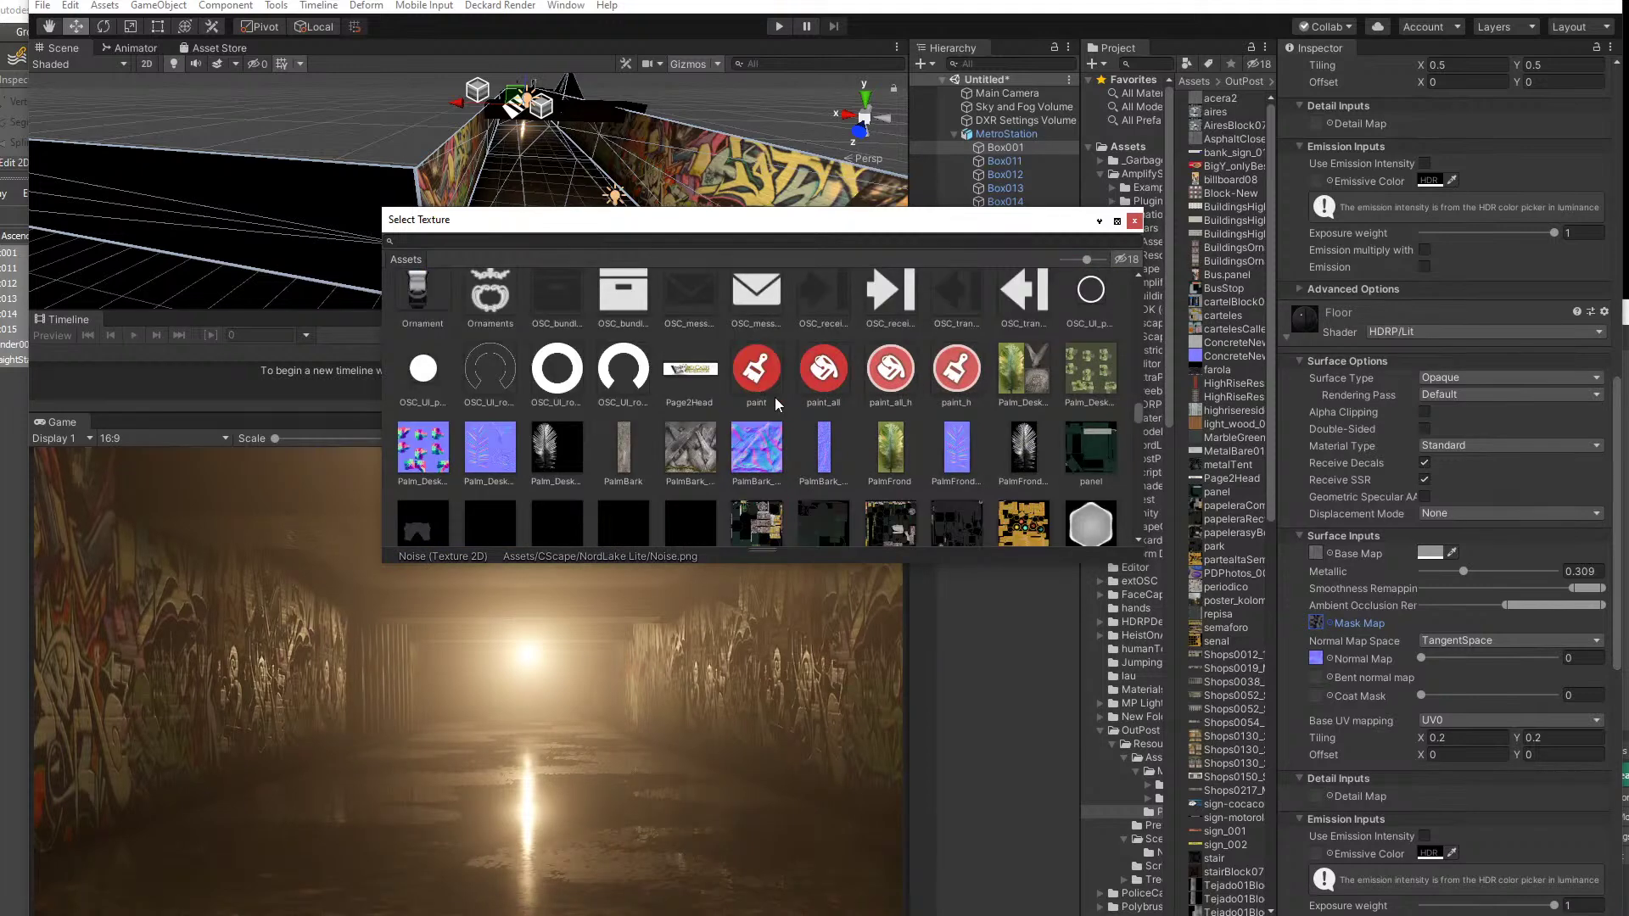
pyautogui.click(679, 447)
# - Try the semaforo texture as the Floor material's Mask Map
pyautogui.scroll(-3, 764, 447)
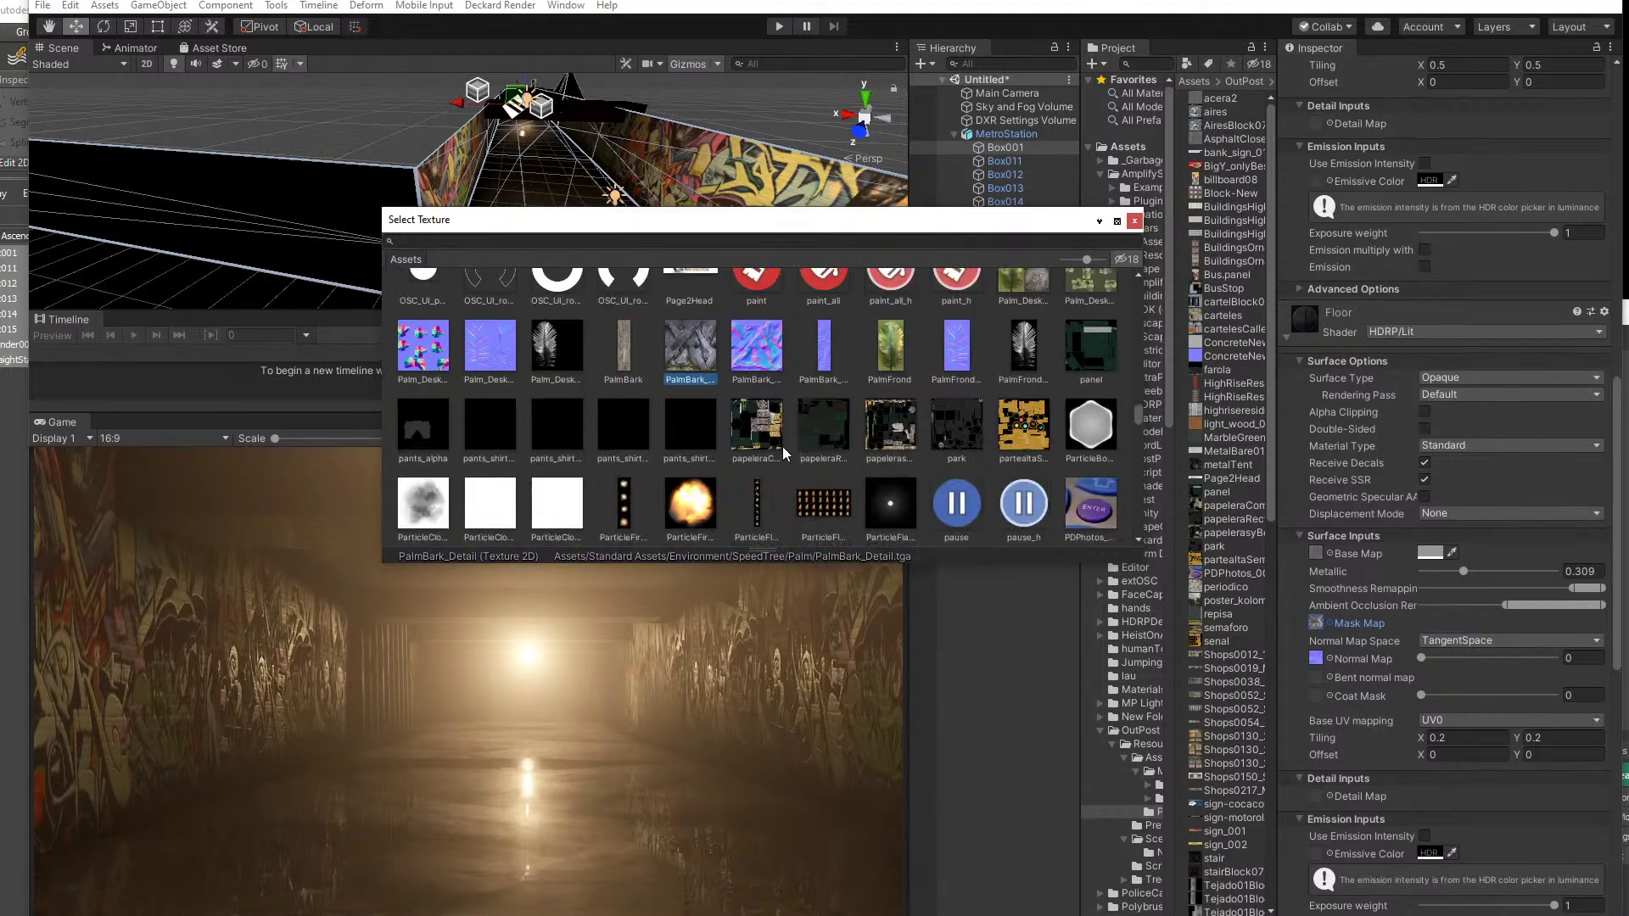
pyautogui.scroll(-3, 782, 446)
pyautogui.scroll(-3, 848, 450)
pyautogui.scroll(-2, 848, 451)
pyautogui.scroll(-15, 889, 443)
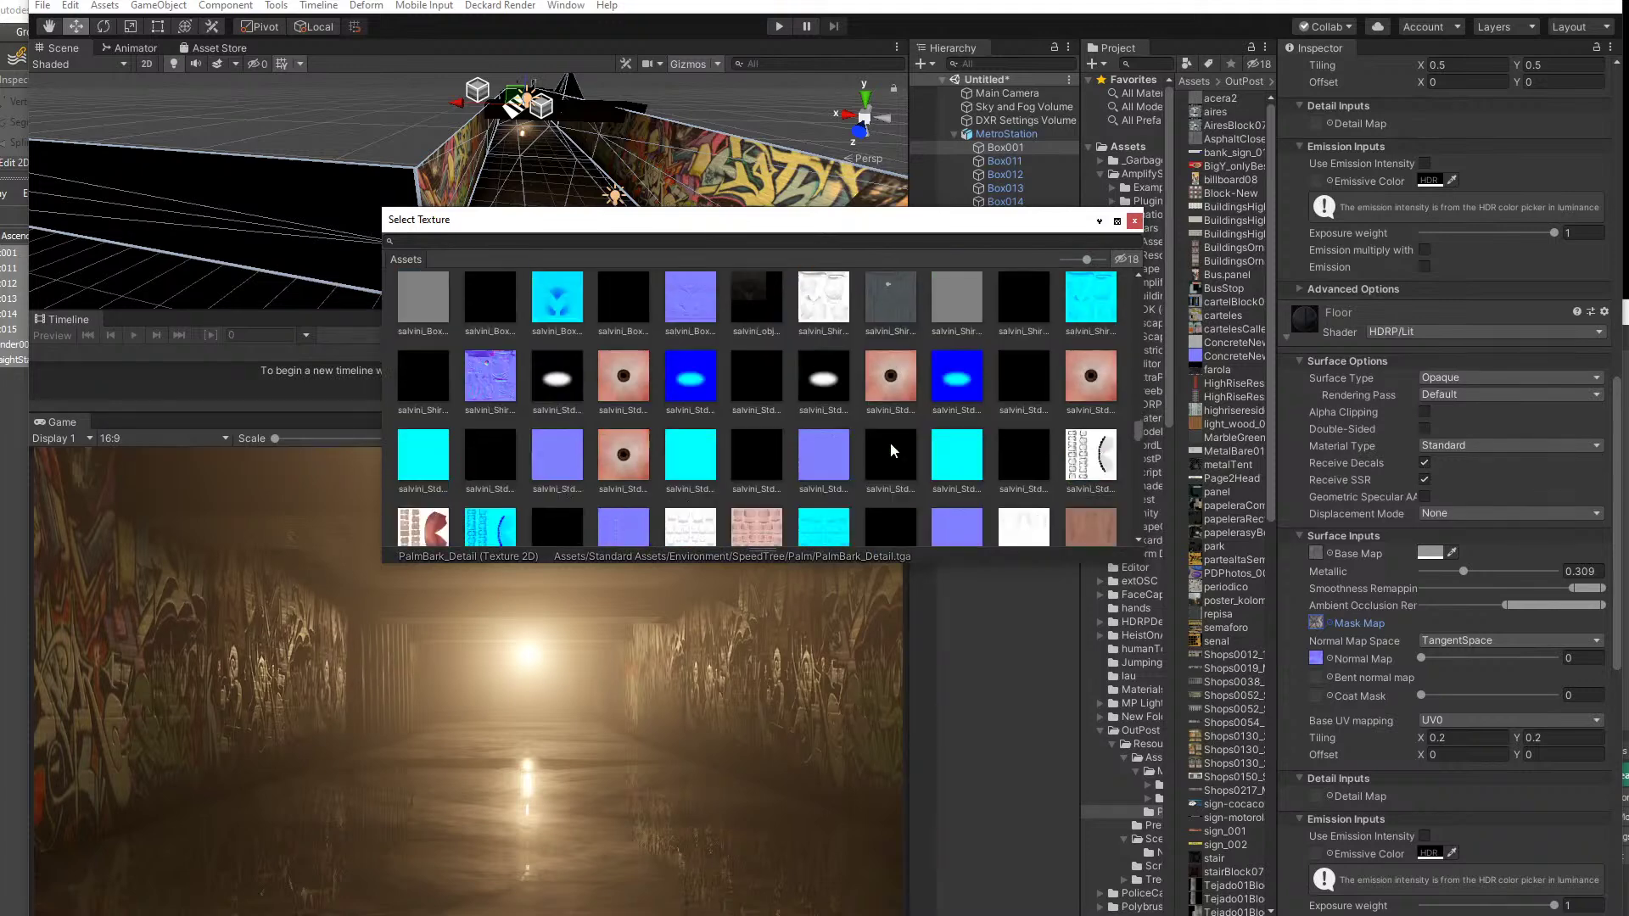
pyautogui.click(890, 443)
# - Assign the SimpleFoam texture as the Floor material's Mask Map and browse the remaining textures for alternatives
pyautogui.scroll(-1, 827, 429)
pyautogui.scroll(-4, 827, 424)
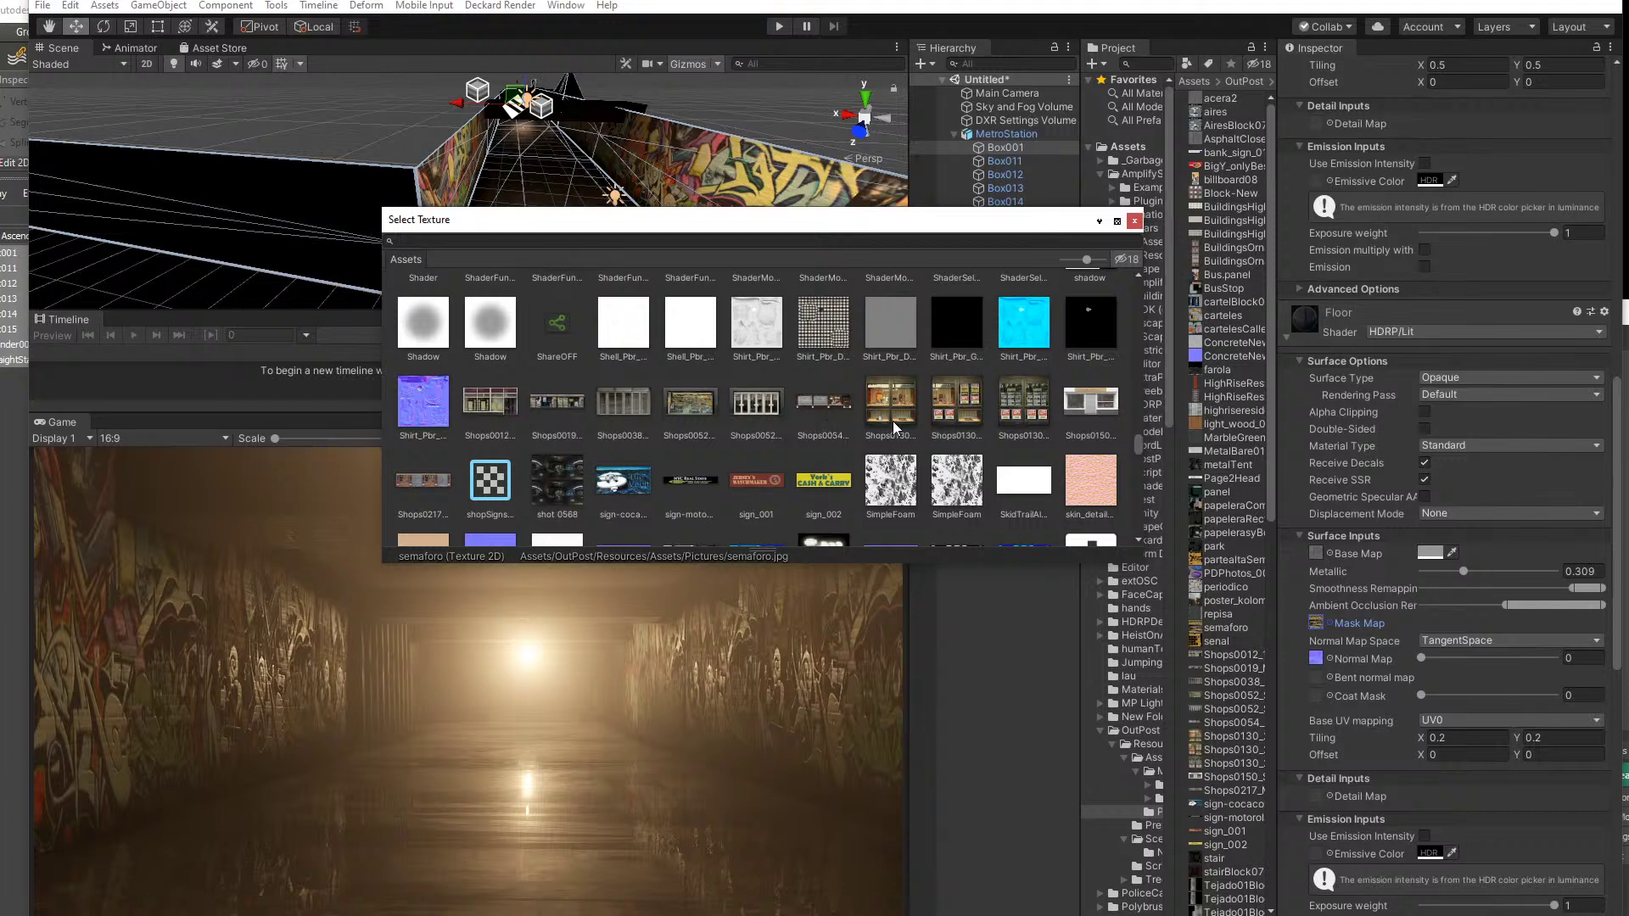
pyautogui.click(945, 436)
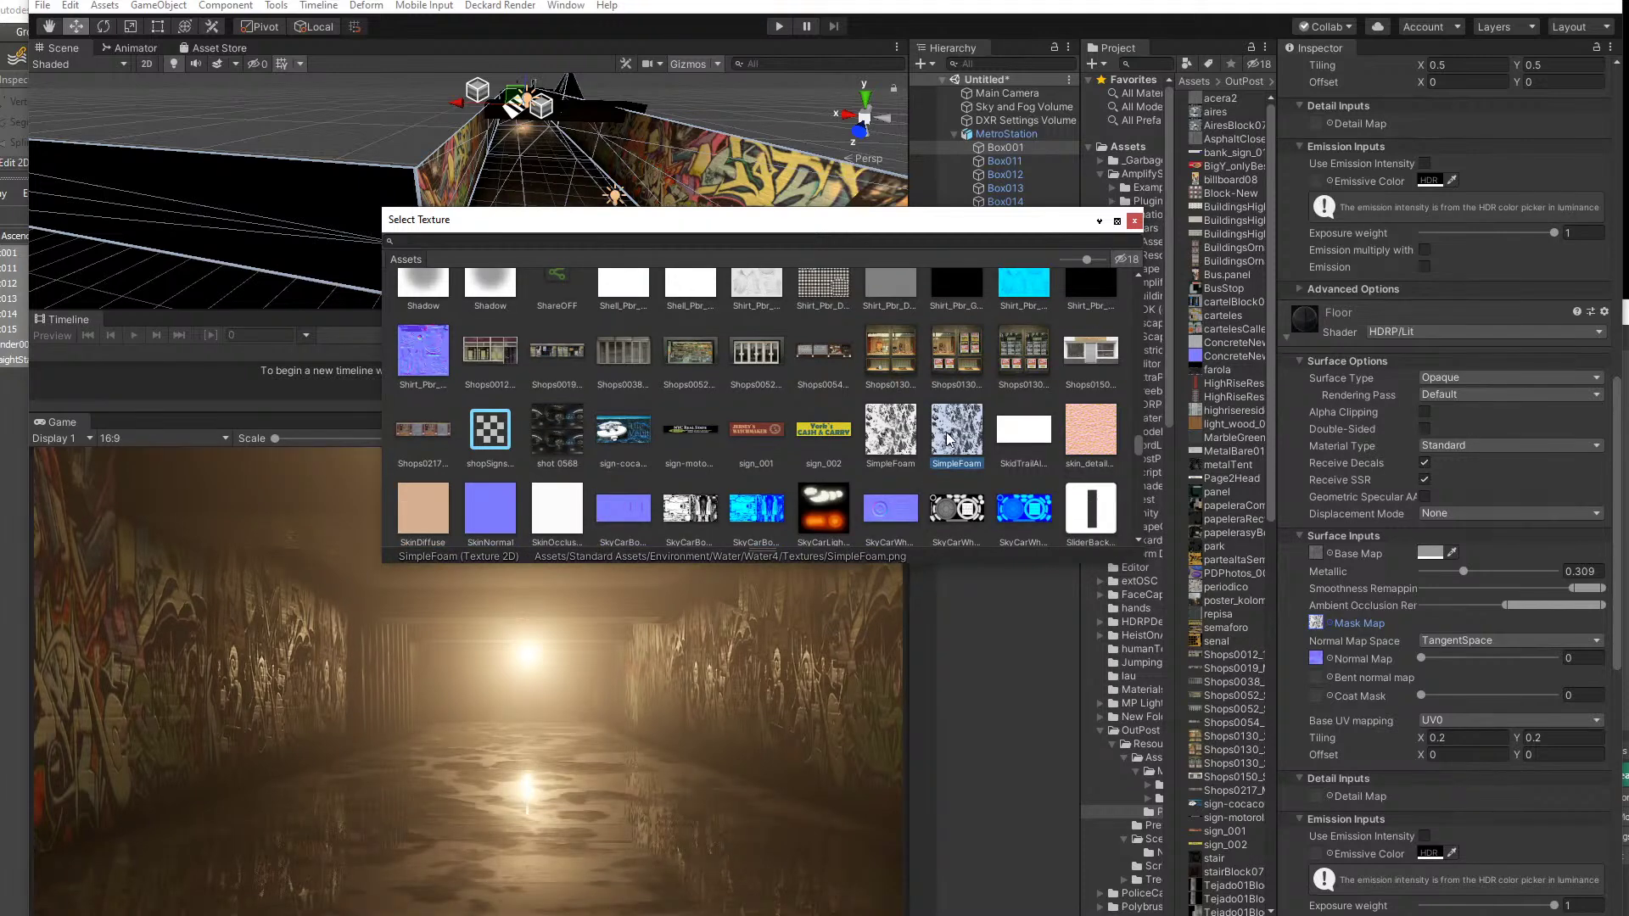
pyautogui.scroll(-5, 959, 437)
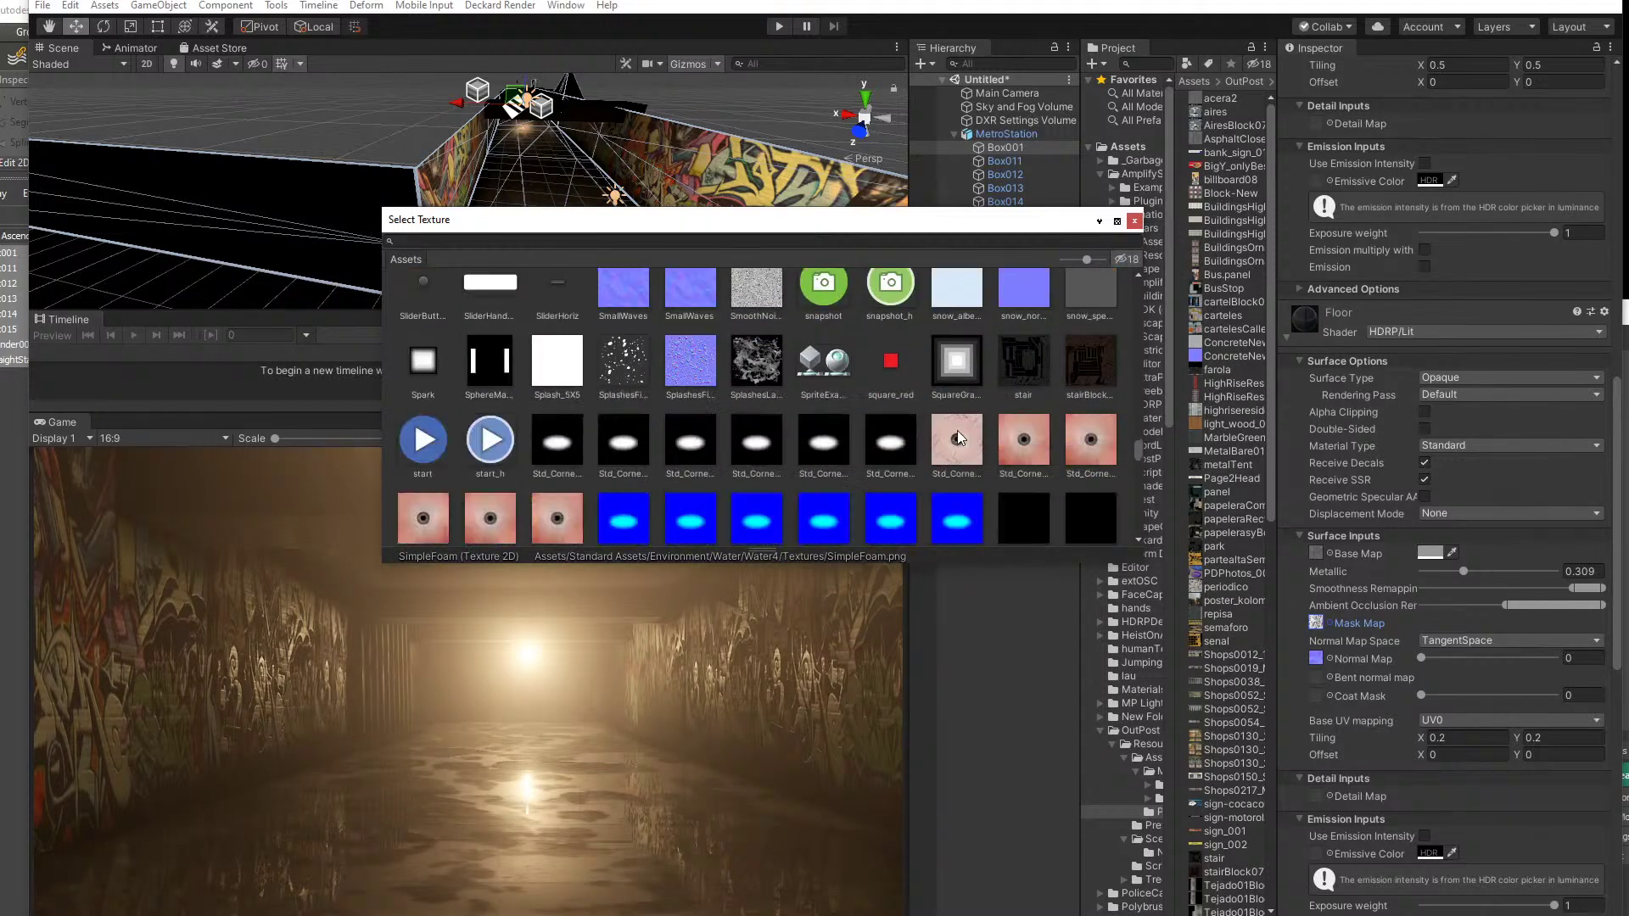
pyautogui.scroll(-15, 856, 448)
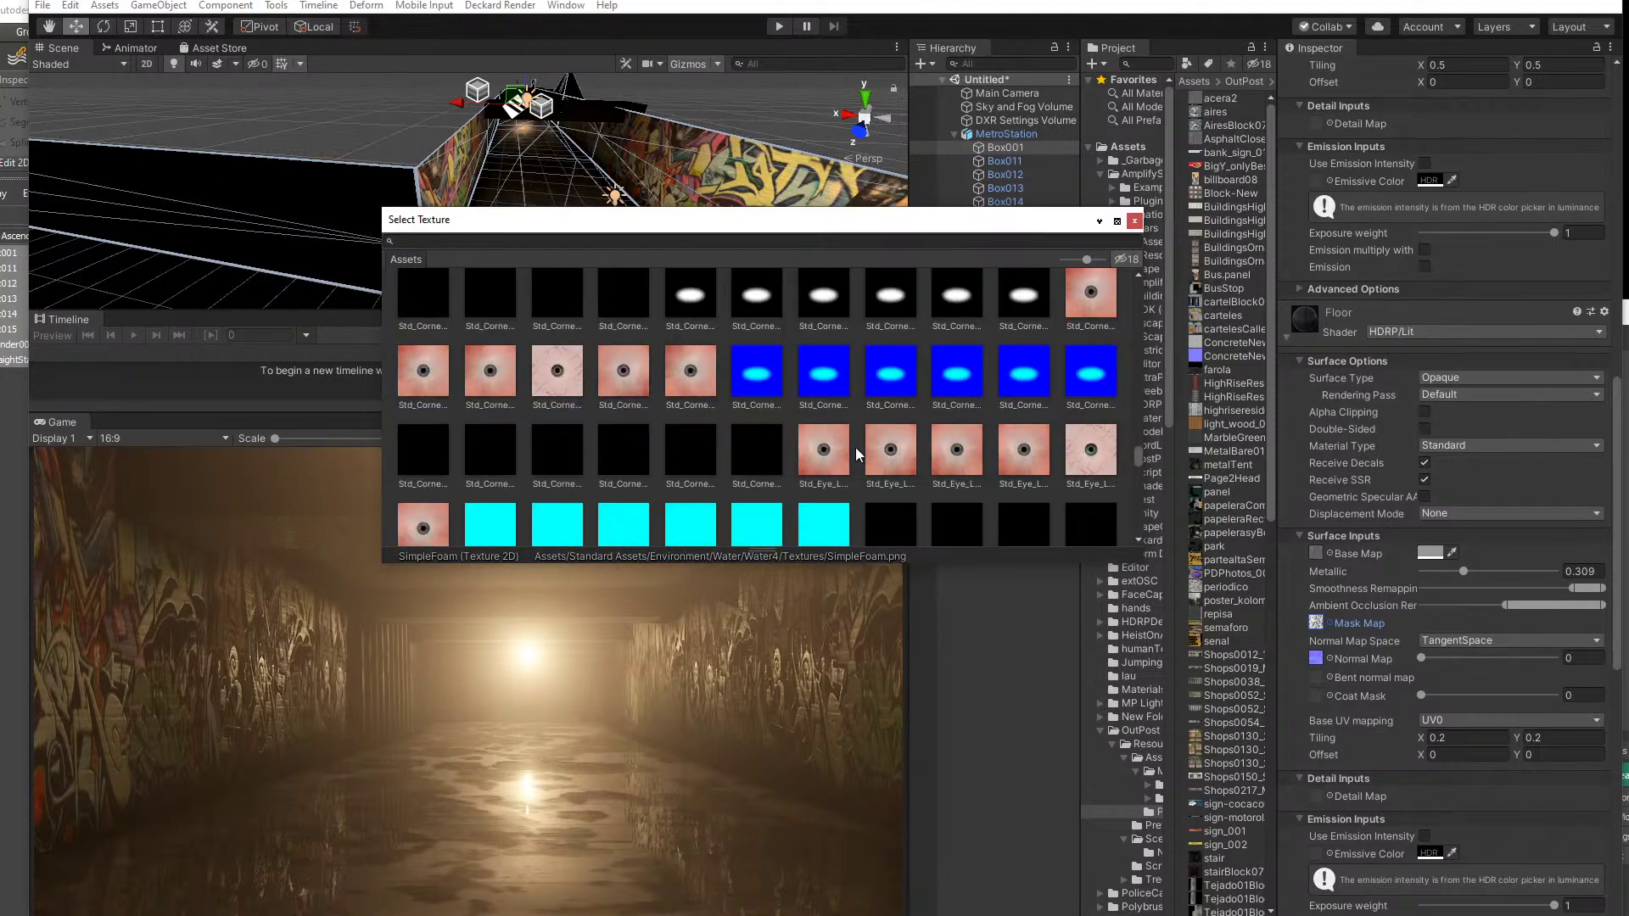
# - Try TejadoBlock04_7, TejadoAssetBlock01_2 and Tile_R as the mask map texture of the Floor material
pyautogui.scroll(-15, 856, 447)
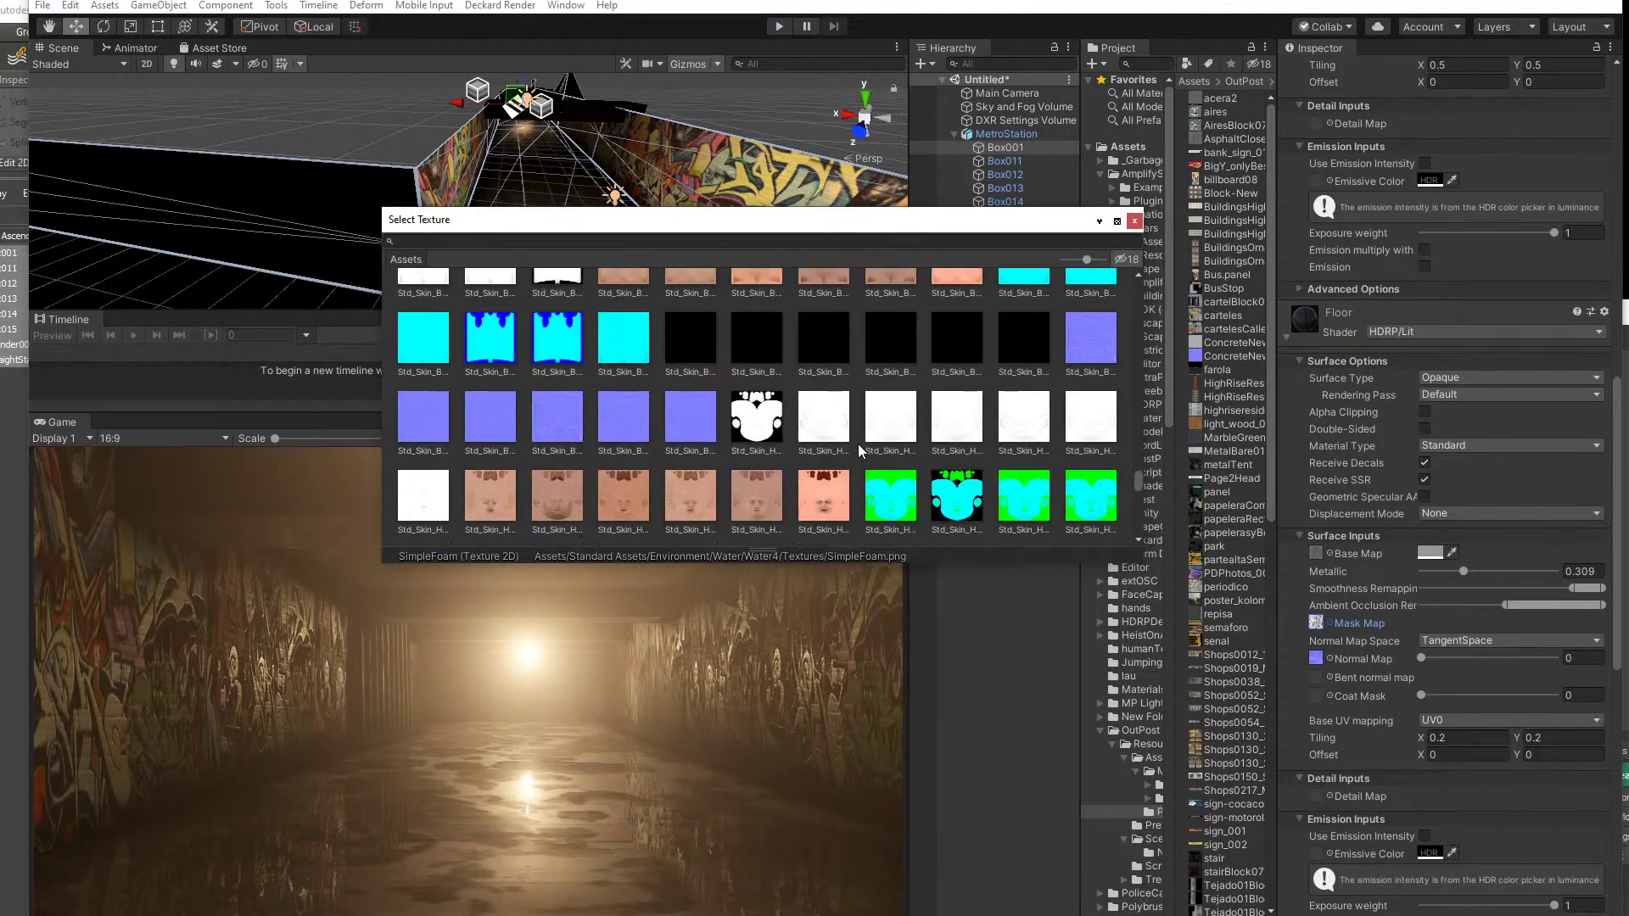
pyautogui.scroll(-15, 863, 460)
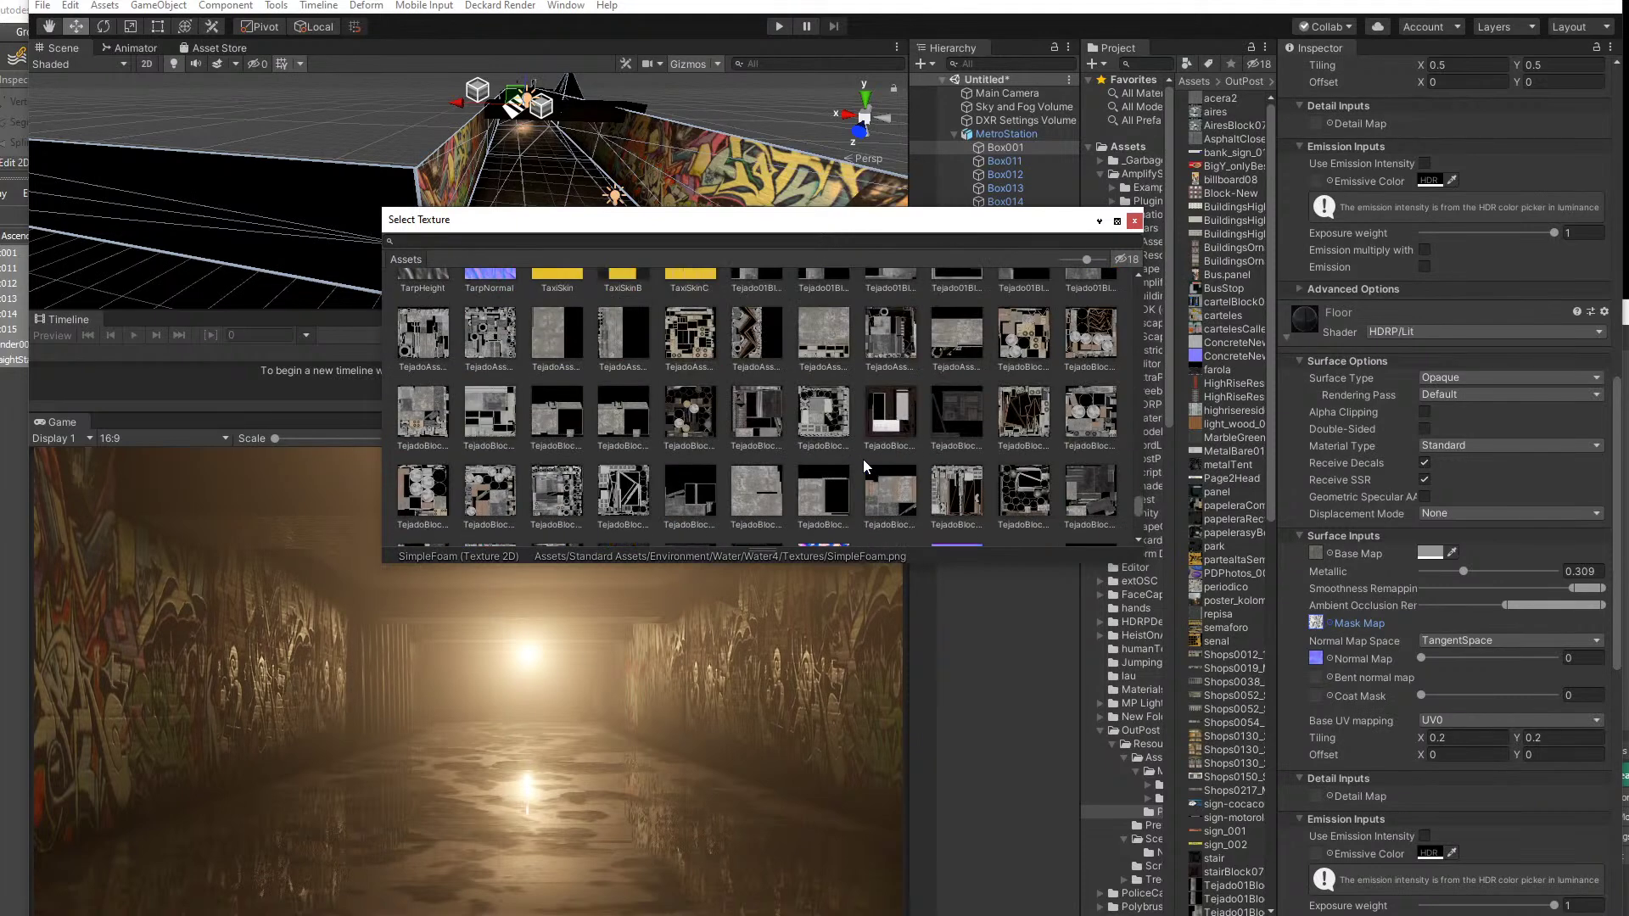
pyautogui.click(756, 496)
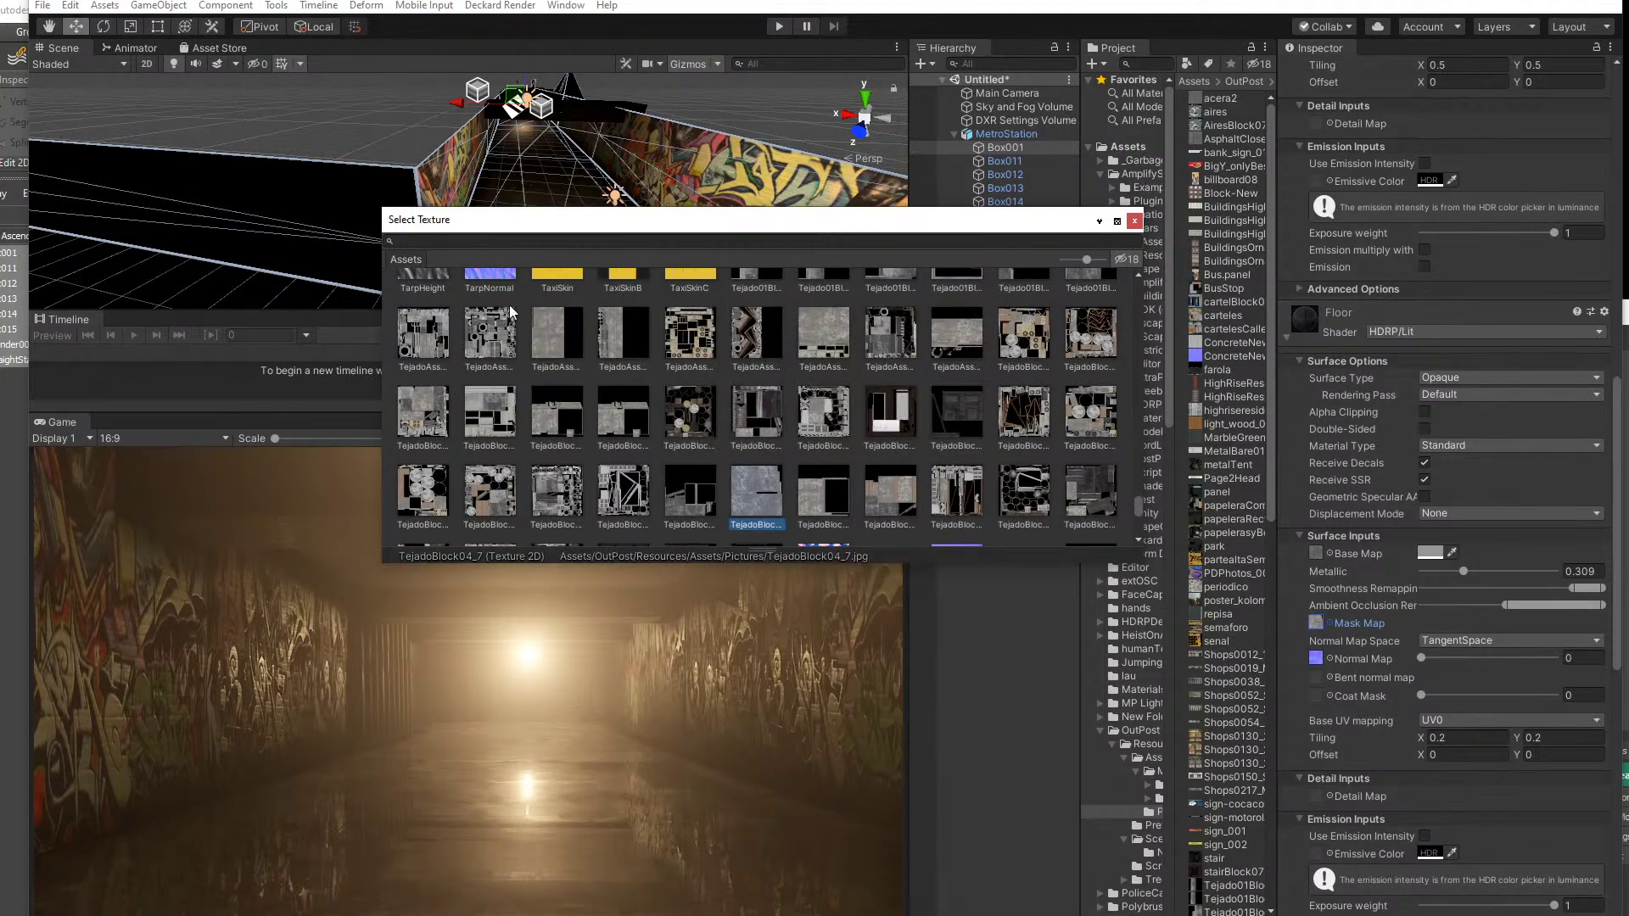
pyautogui.click(552, 338)
pyautogui.scroll(-8, 854, 385)
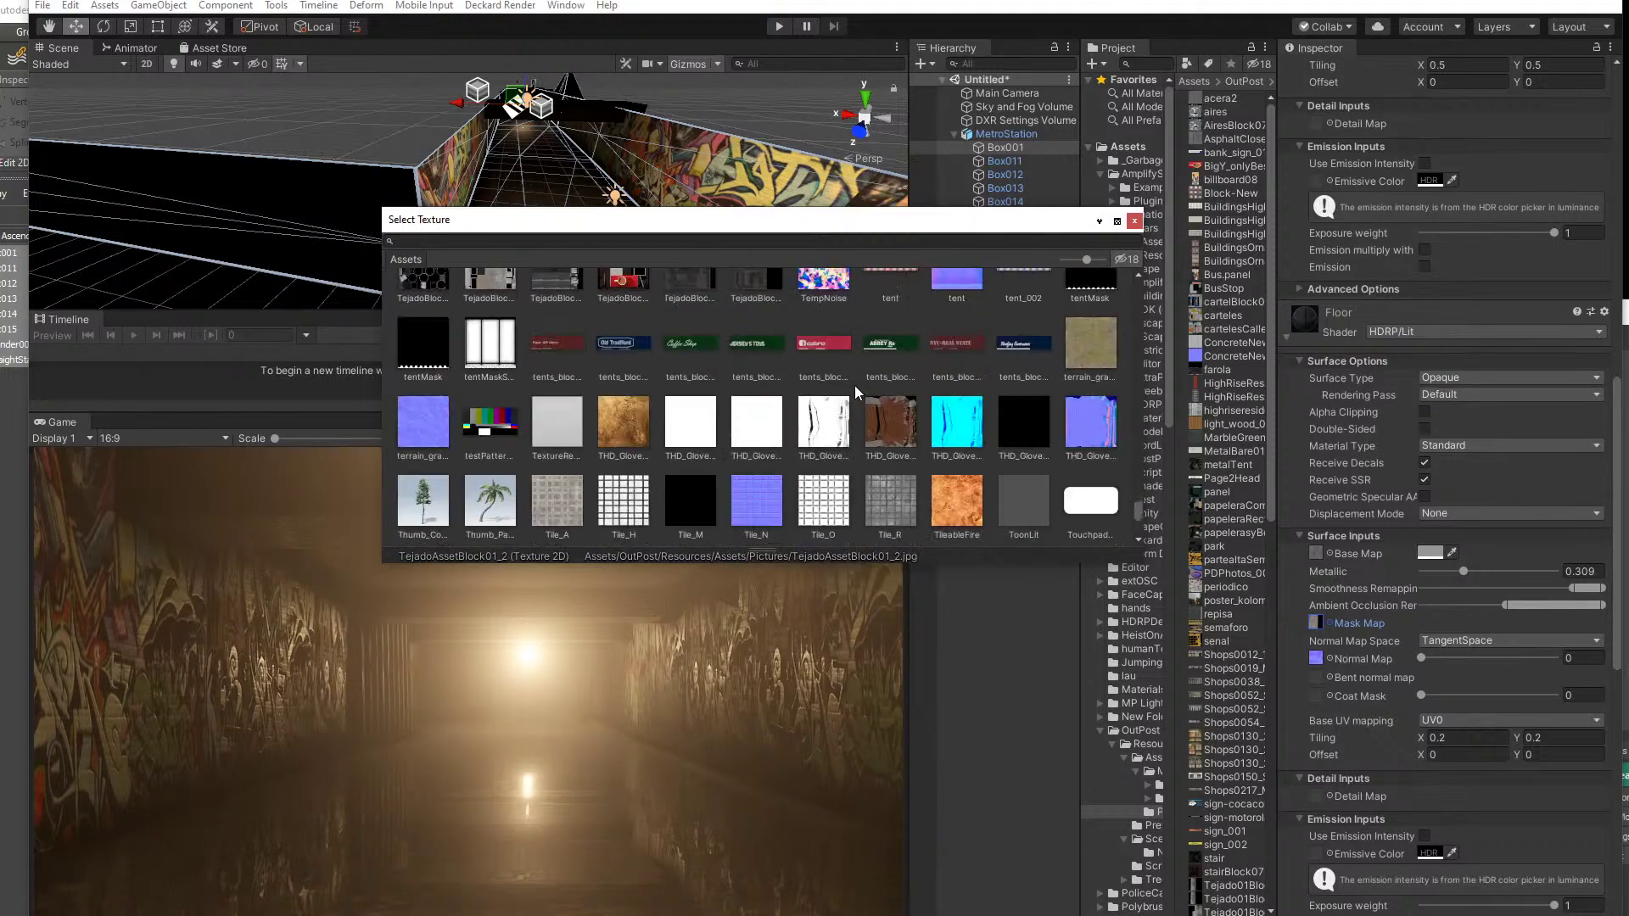
pyautogui.scroll(3, 853, 385)
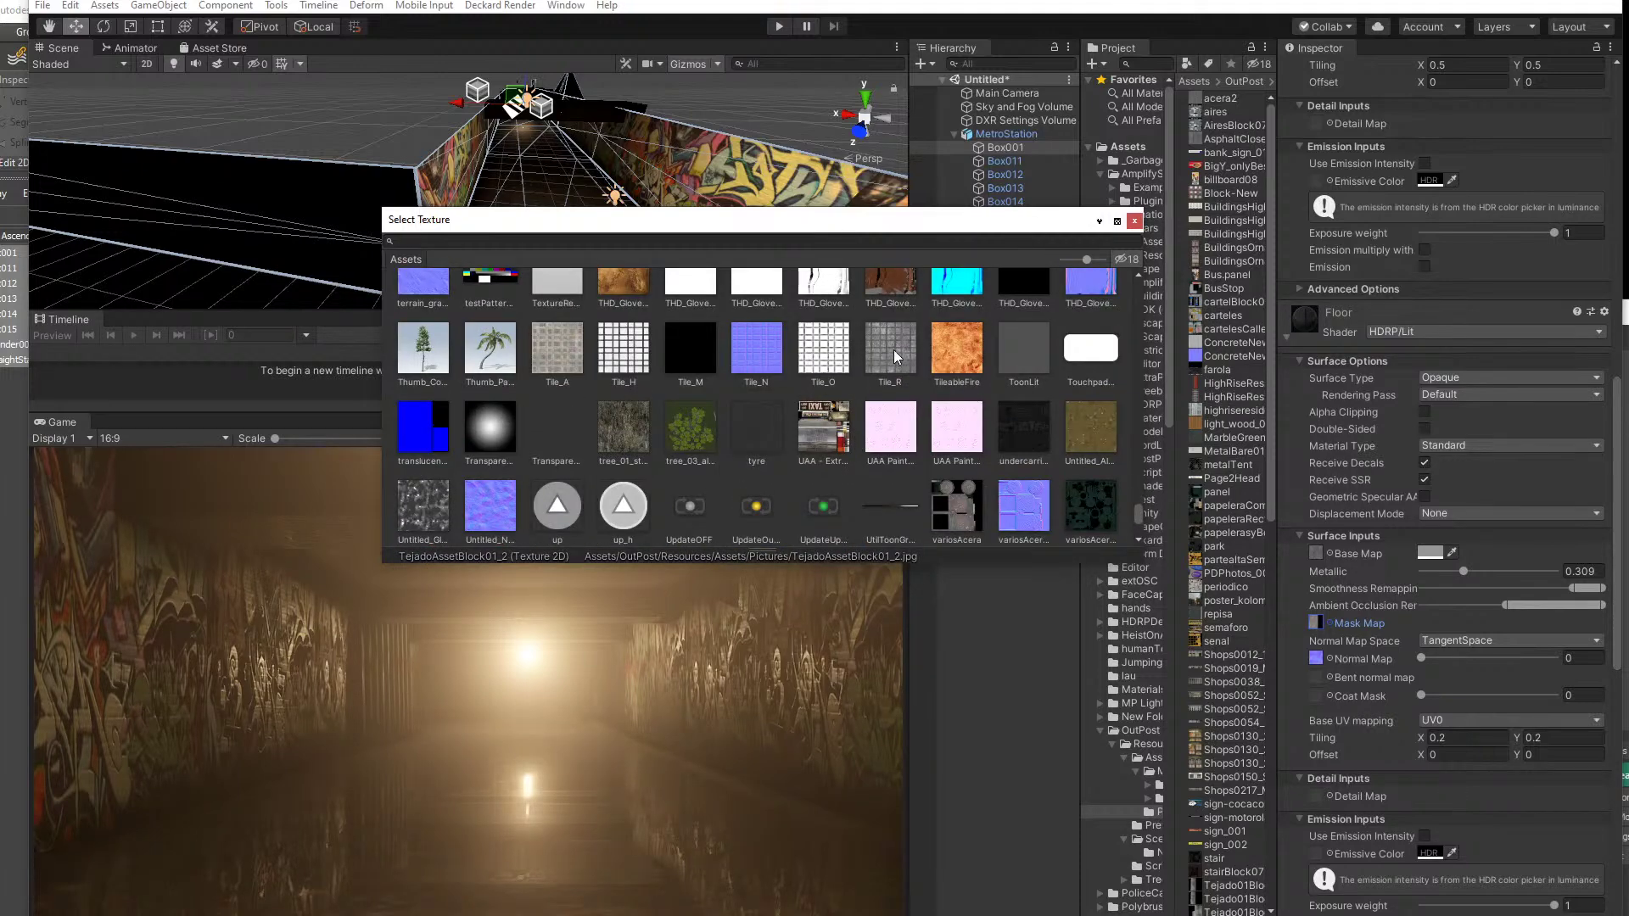
pyautogui.click(894, 350)
pyautogui.scroll(-10, 851, 395)
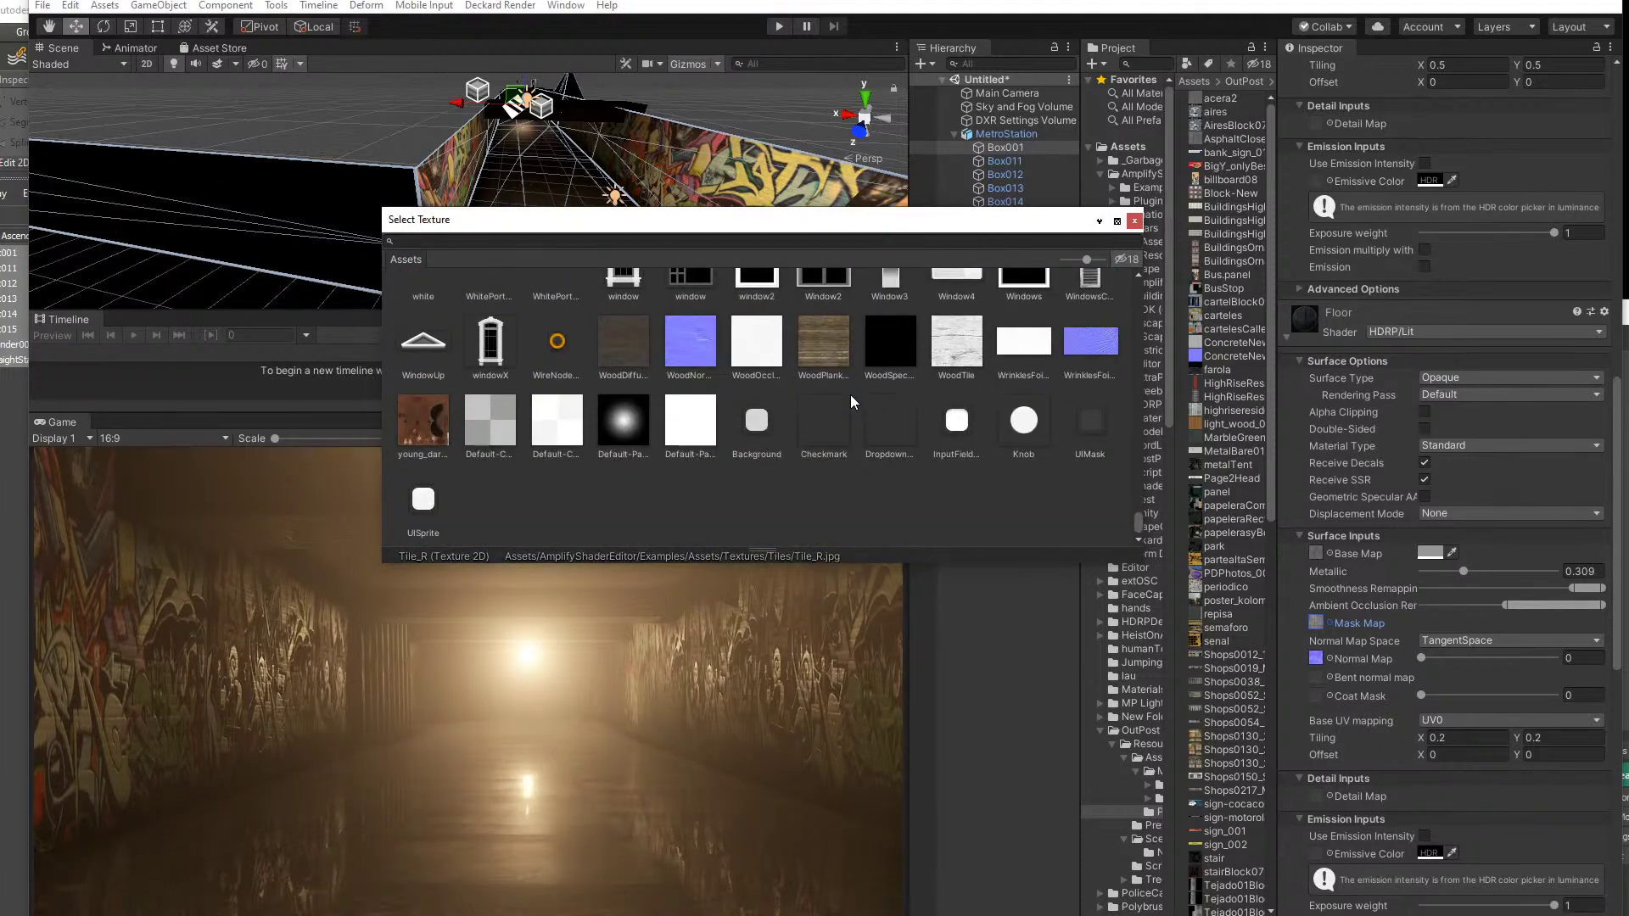
# - Search the textures for "noise" and assign Noise1 as the Floor material's mask map
pyautogui.scroll(12, 851, 394)
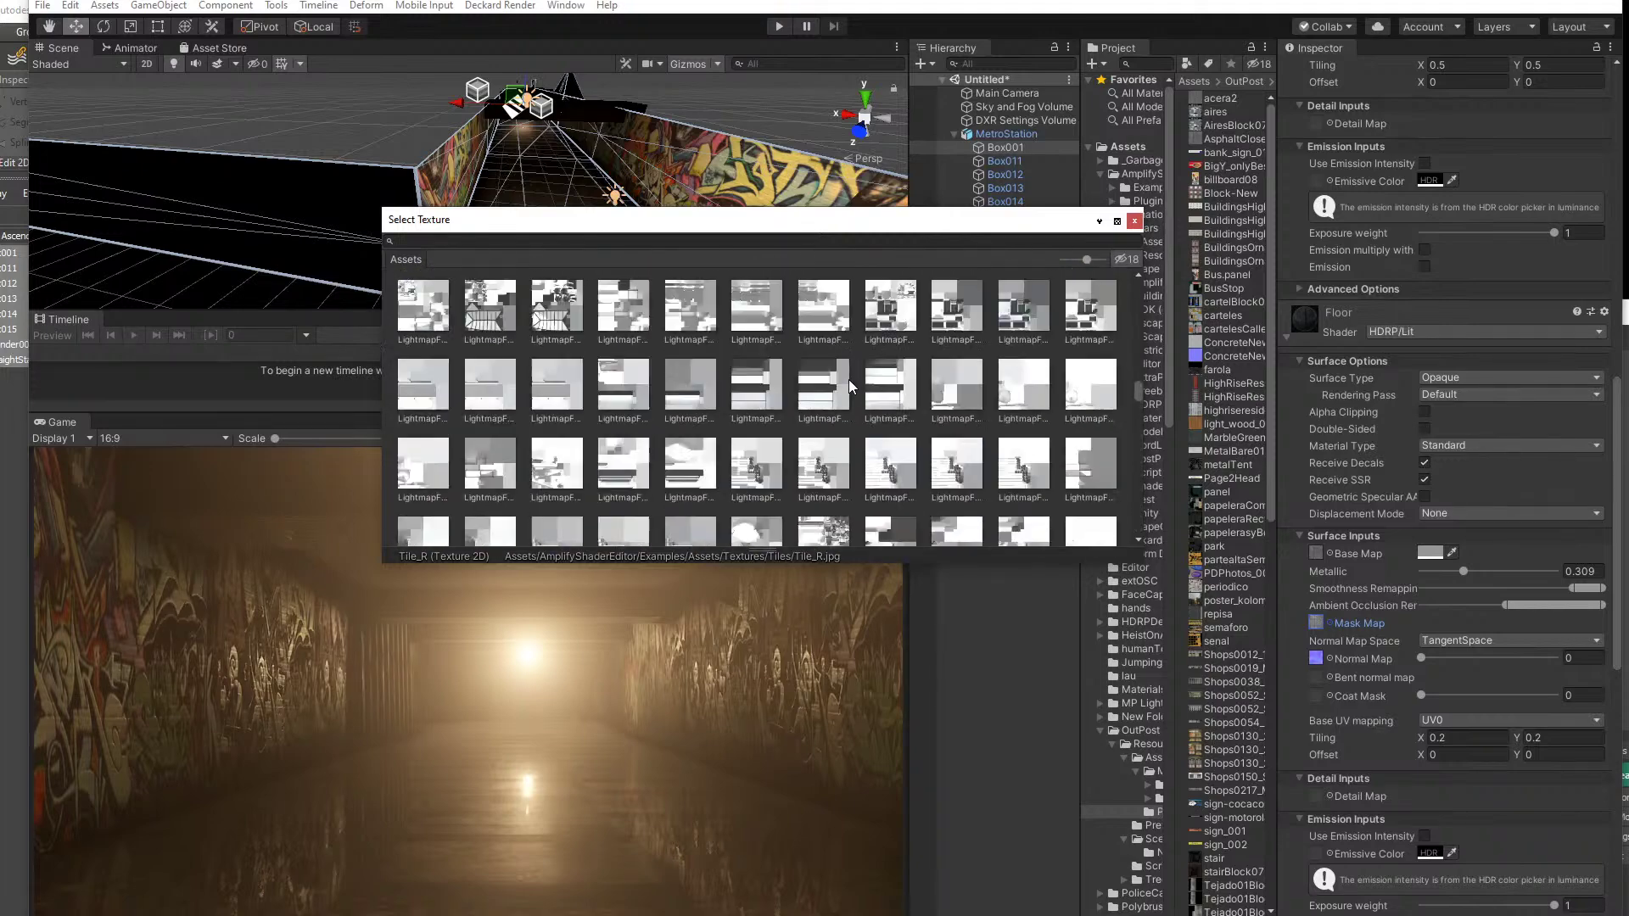
pyautogui.scroll(4, 849, 379)
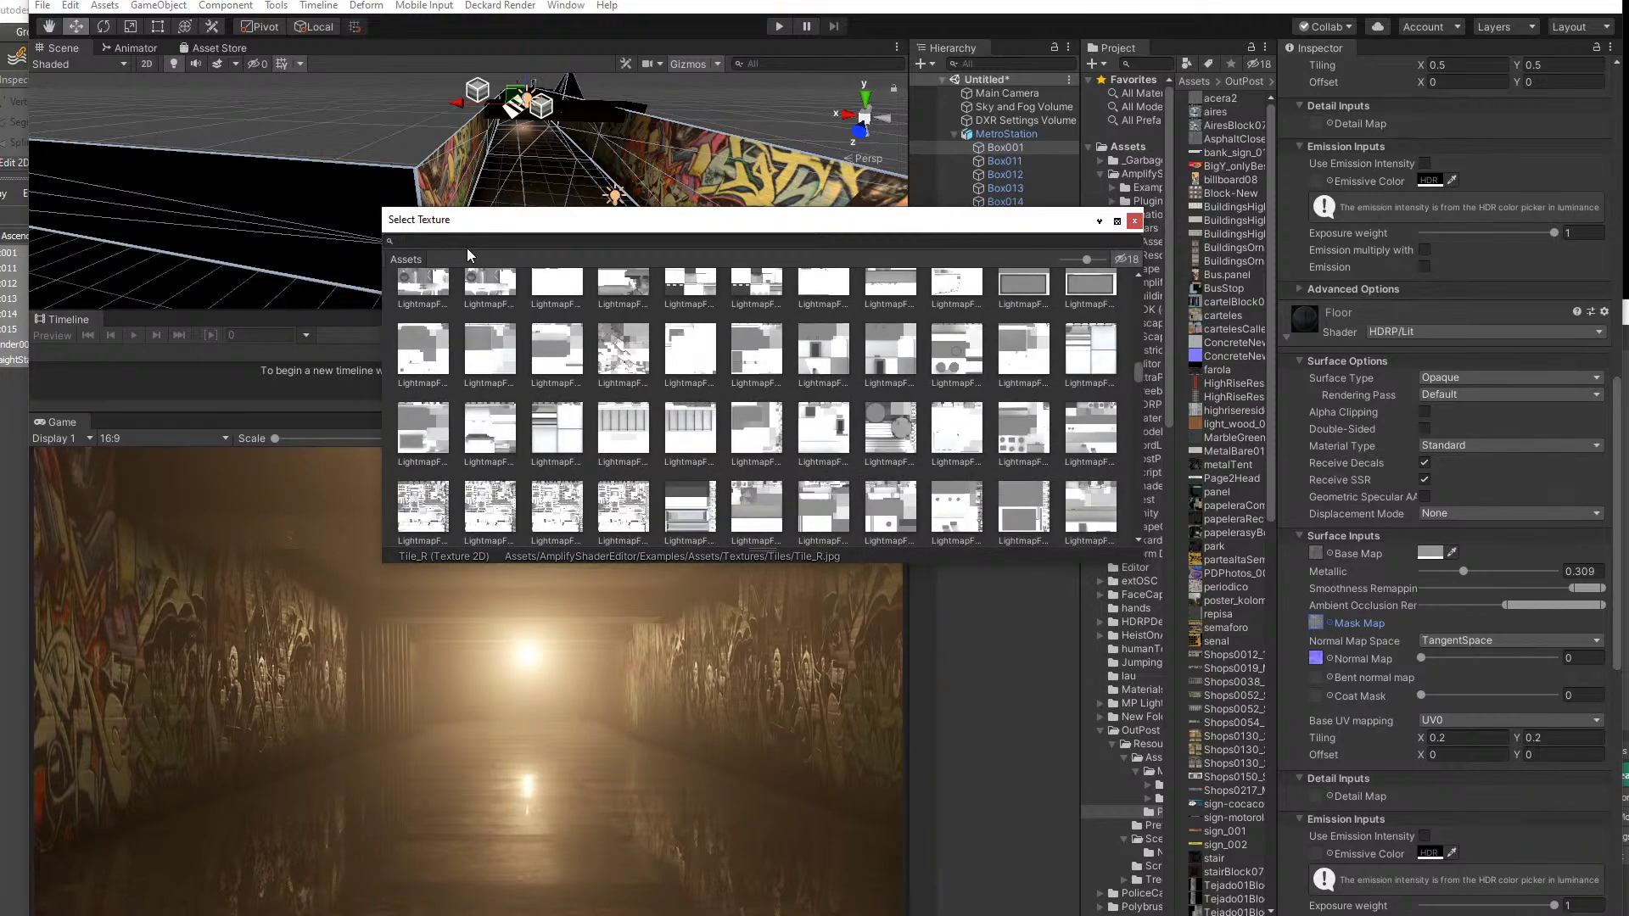
pyautogui.click(451, 243)
pyautogui.write('noise')
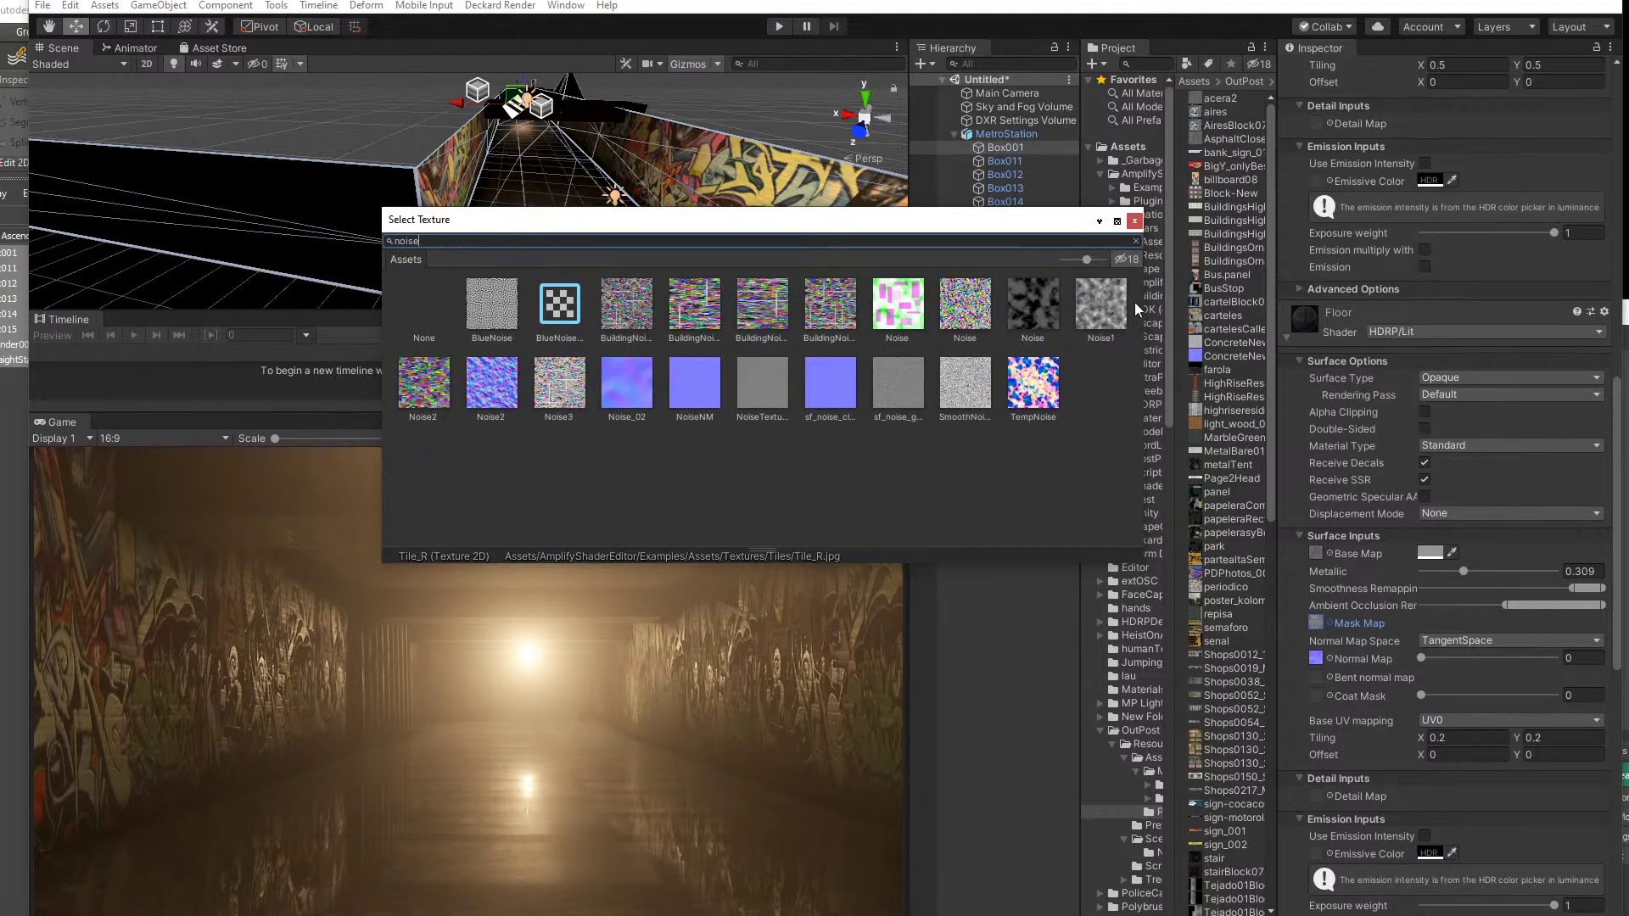
pyautogui.click(1102, 309)
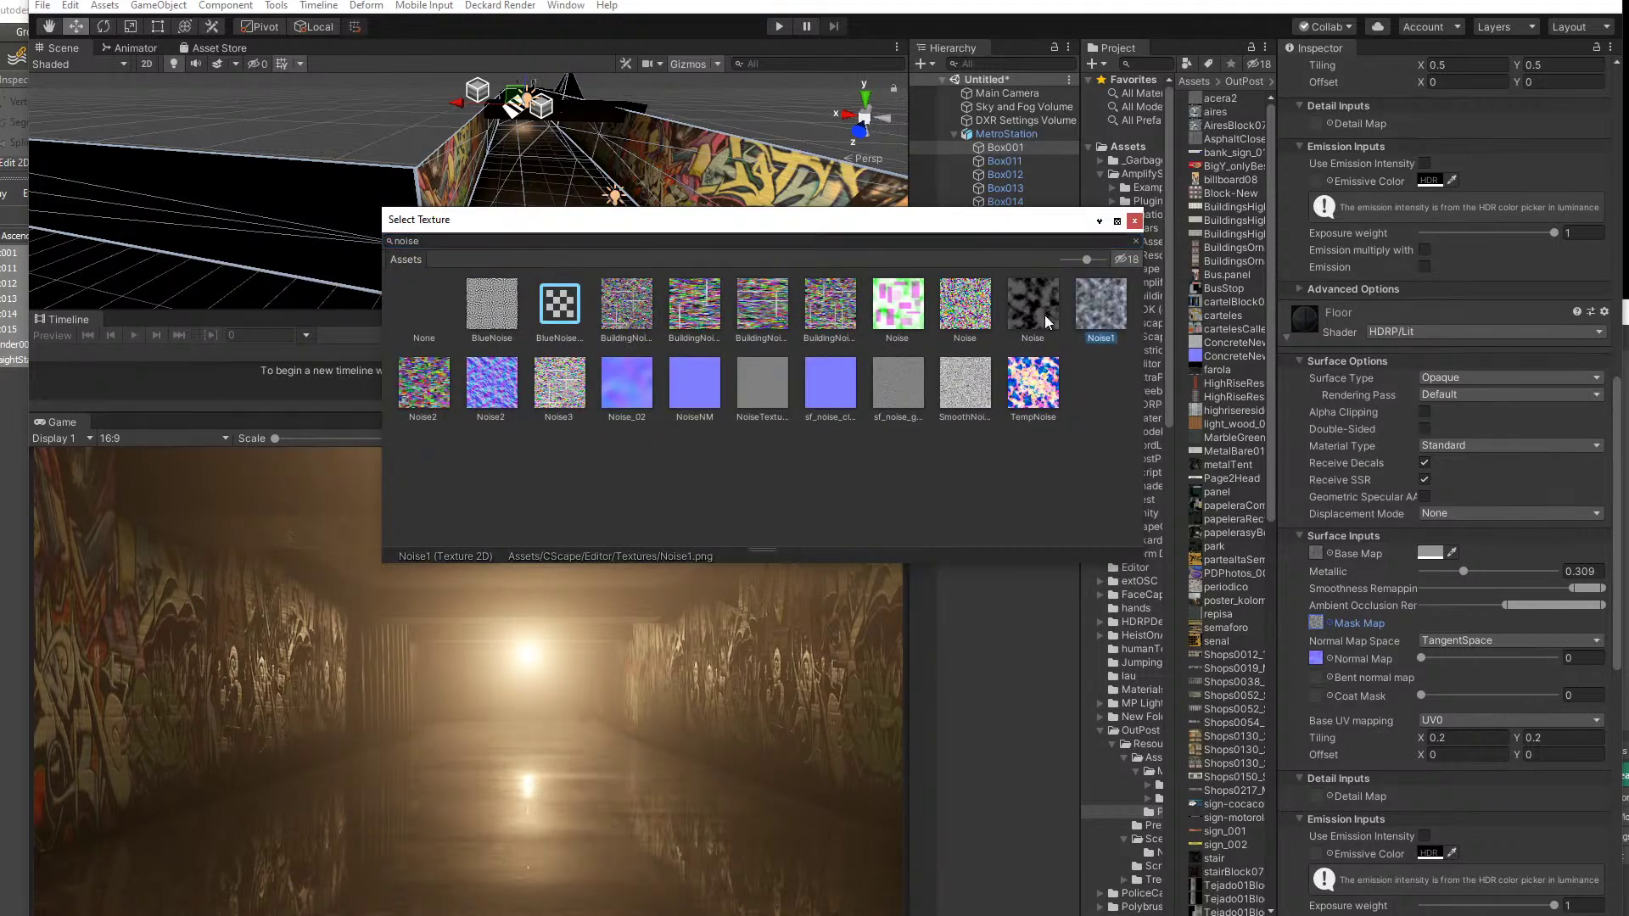
pyautogui.doubleClick(1094, 305)
# - Adjust the Floor material's smoothness remapping to a narrow range near the high end and lower its ambient occlusion remapping minimum
pyautogui.moveTo(1602, 589); pyautogui.dragTo(1582, 588)
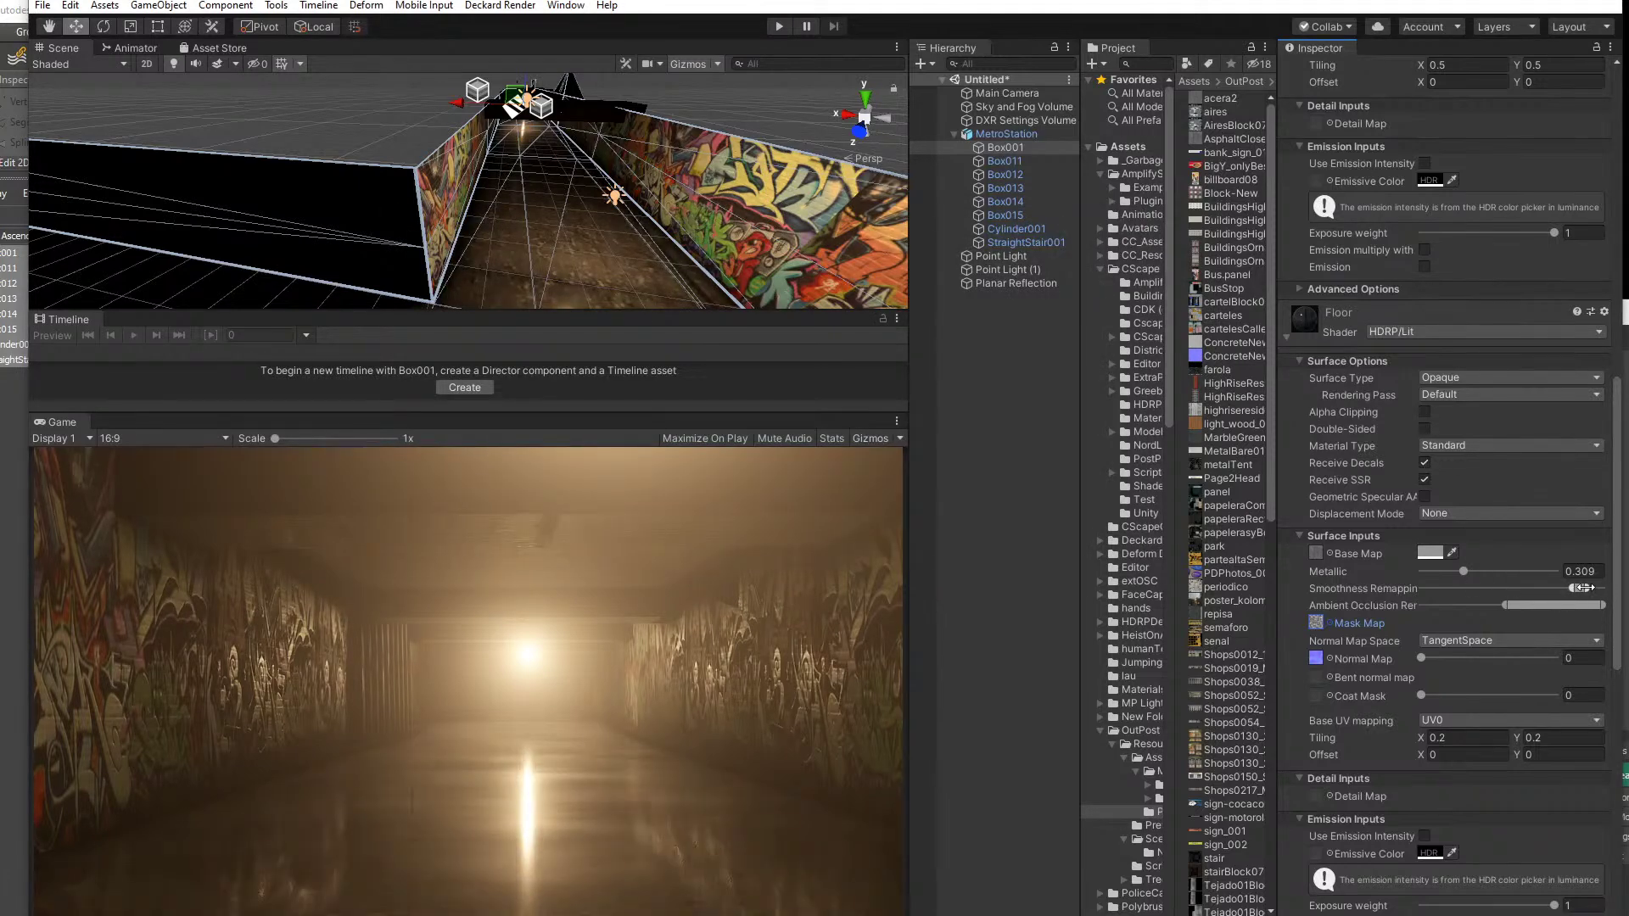
pyautogui.moveTo(1577, 587)
pyautogui.mouseDown()
pyautogui.moveTo(1470, 582)
pyautogui.moveTo(1577, 587)
pyautogui.mouseUp()
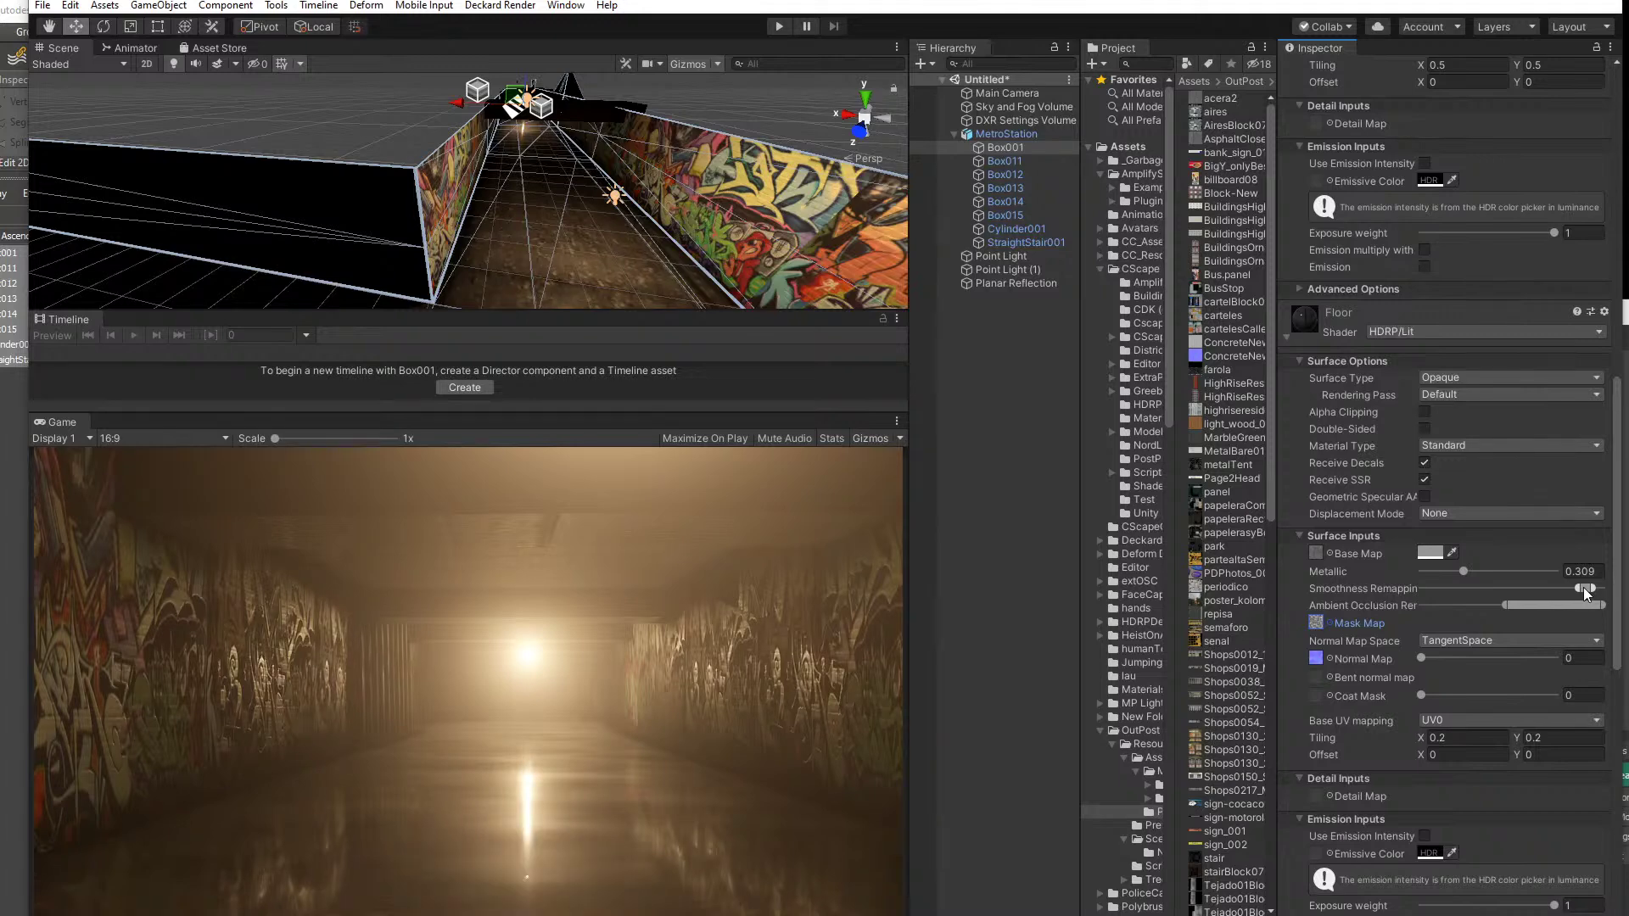
pyautogui.moveTo(1578, 587); pyautogui.dragTo(1475, 588)
pyautogui.moveTo(1593, 584)
pyautogui.mouseDown()
pyautogui.moveTo(1545, 590)
pyautogui.moveTo(1603, 594)
pyautogui.moveTo(1587, 592)
pyautogui.mouseUp()
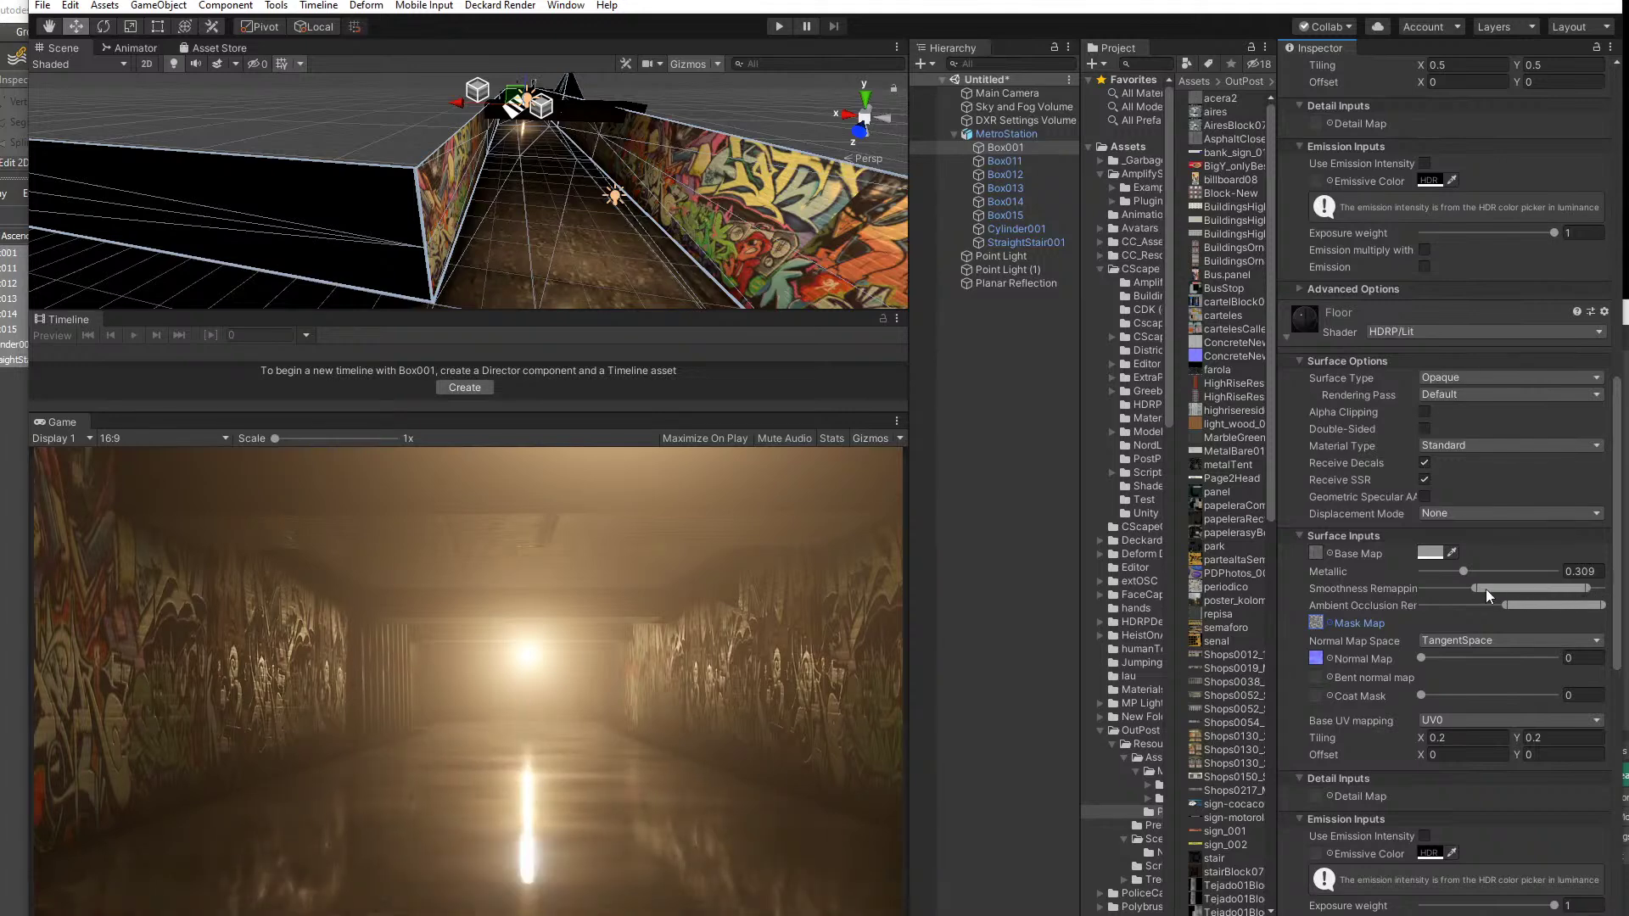
pyautogui.moveTo(1477, 588); pyautogui.dragTo(1549, 589)
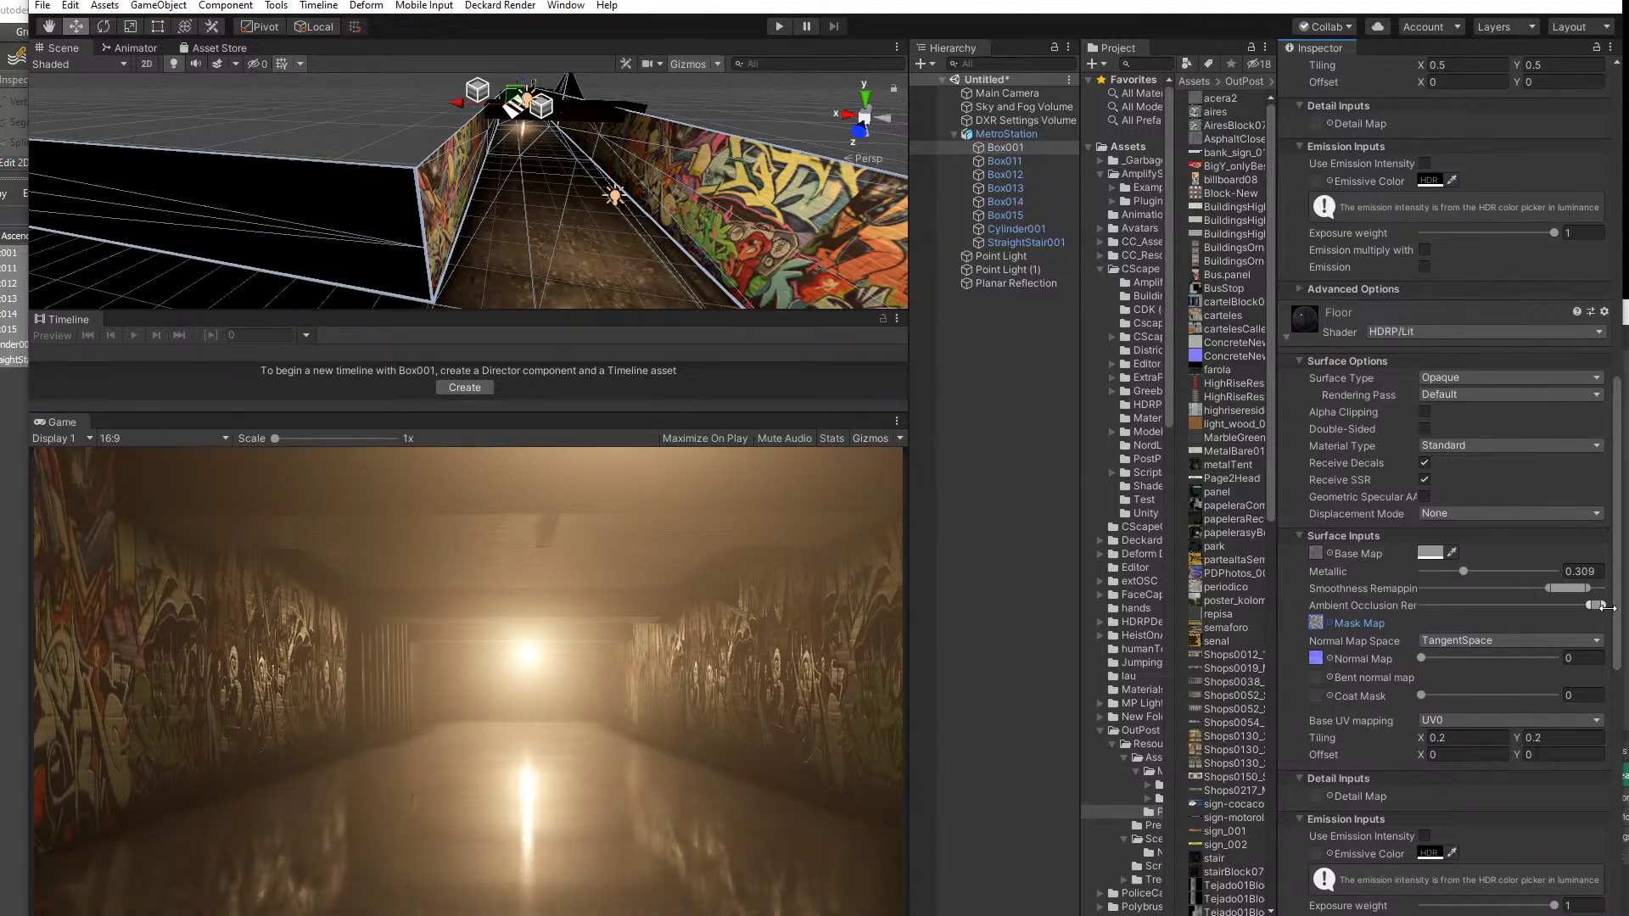
pyautogui.moveTo(1467, 596)
pyautogui.mouseDown()
pyautogui.moveTo(1392, 591)
pyautogui.moveTo(1474, 598)
pyautogui.mouseUp()
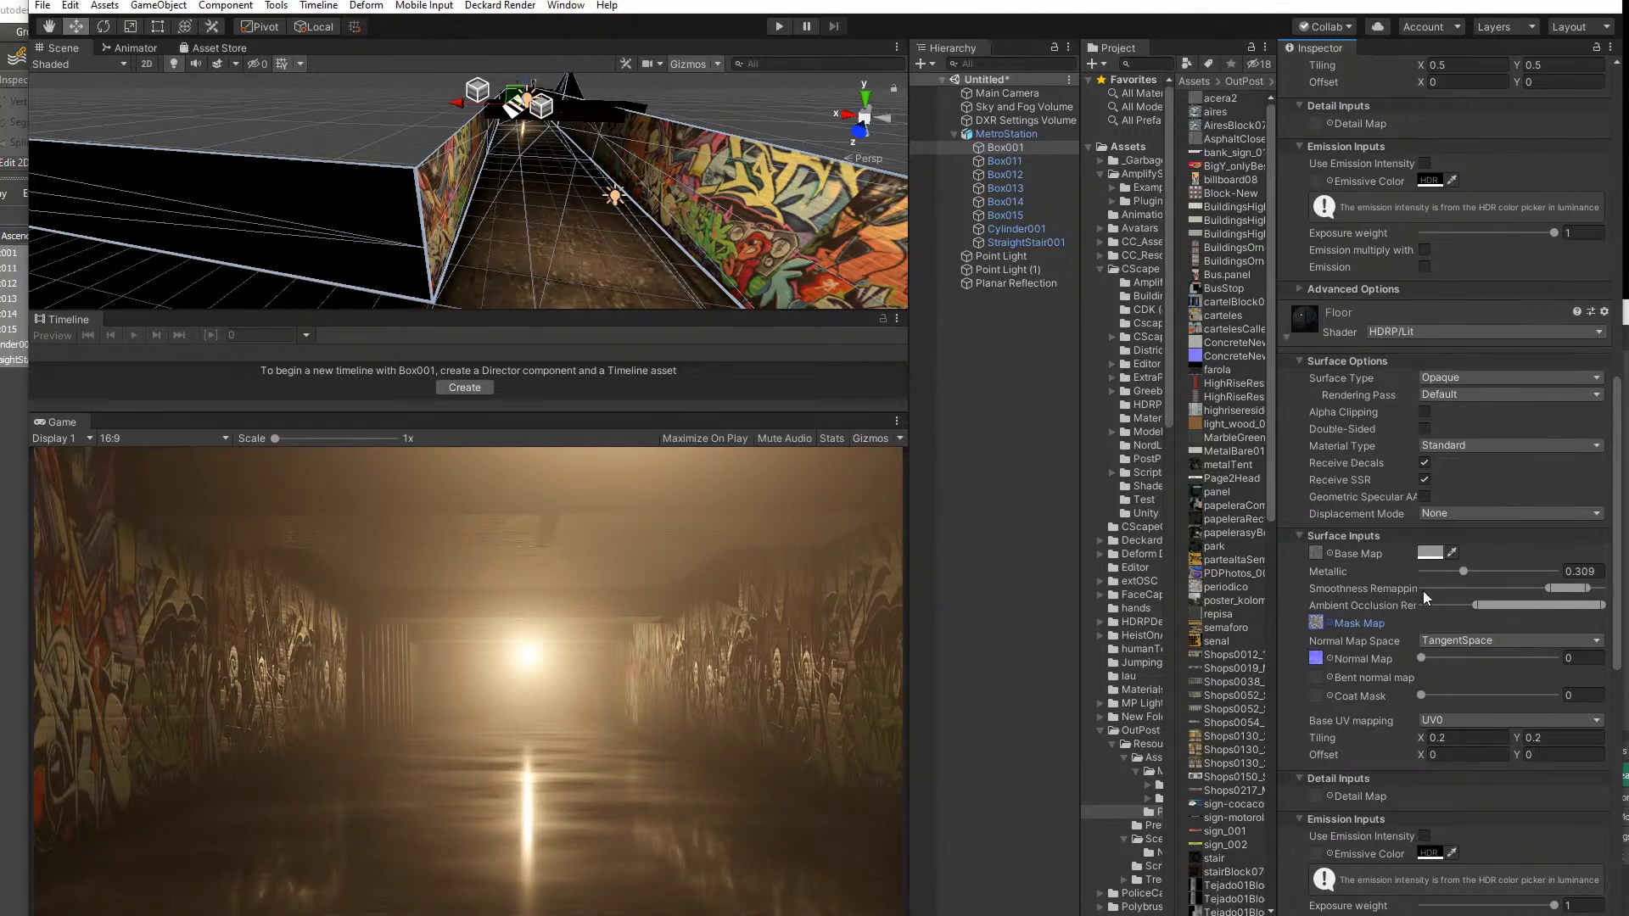
# - Vary the Floor material's metallic value and settle on 0.367
pyautogui.moveTo(1461, 571)
pyautogui.mouseDown()
pyautogui.moveTo(1433, 575)
pyautogui.moveTo(1456, 573)
pyautogui.mouseUp()
pyautogui.moveTo(1455, 572); pyautogui.dragTo(1398, 569)
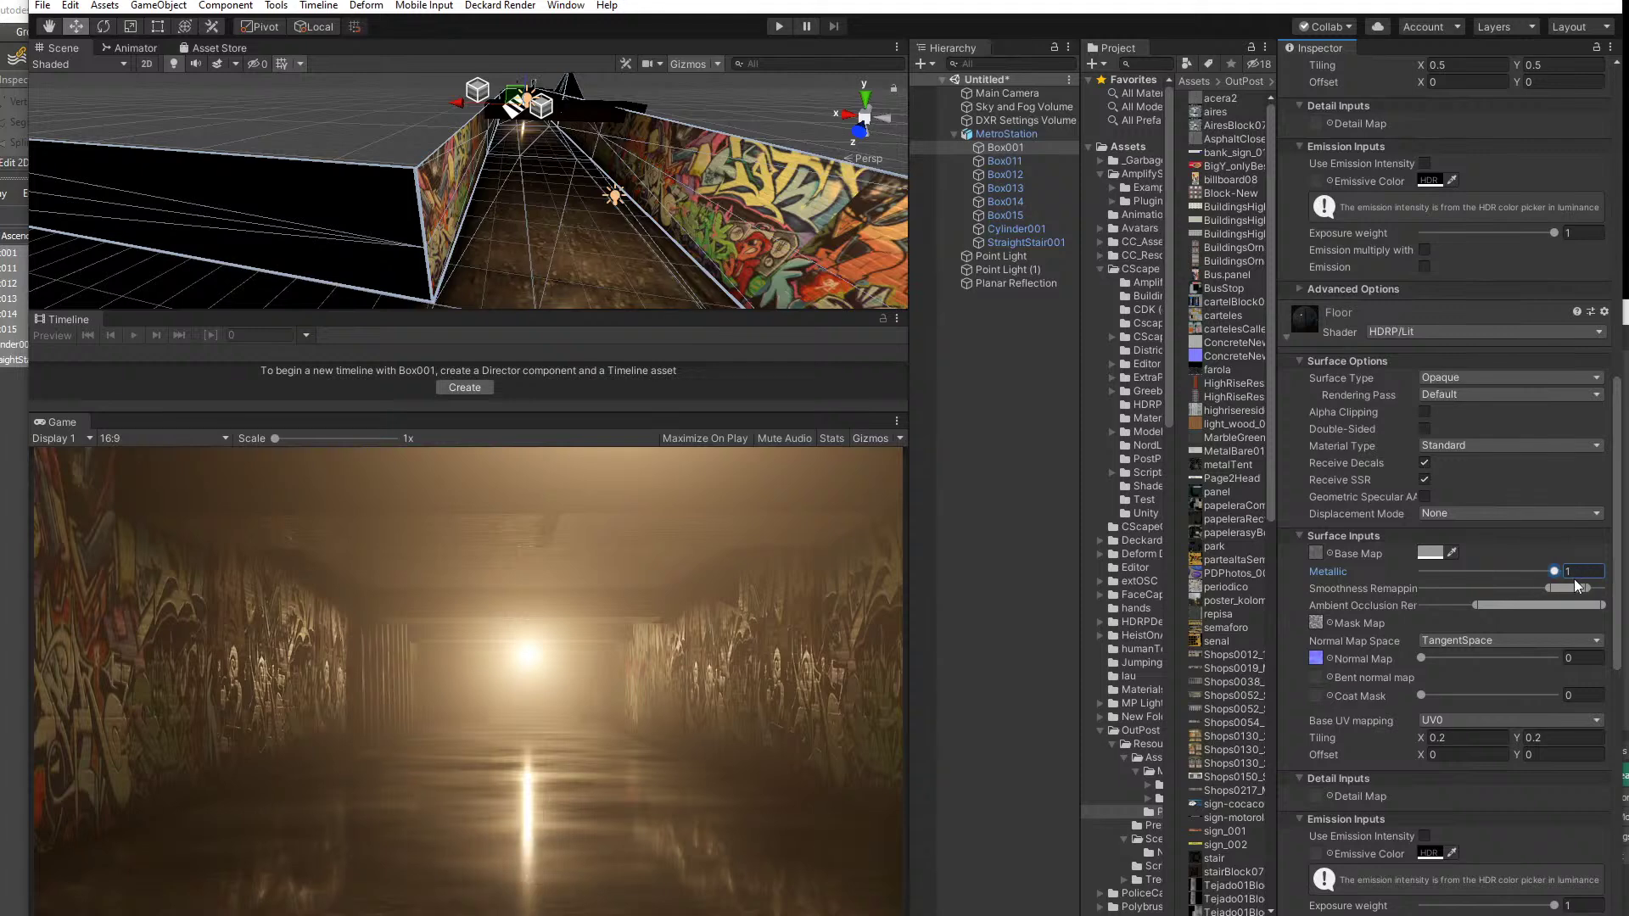
pyautogui.click(1470, 575)
pyautogui.click(1406, 331)
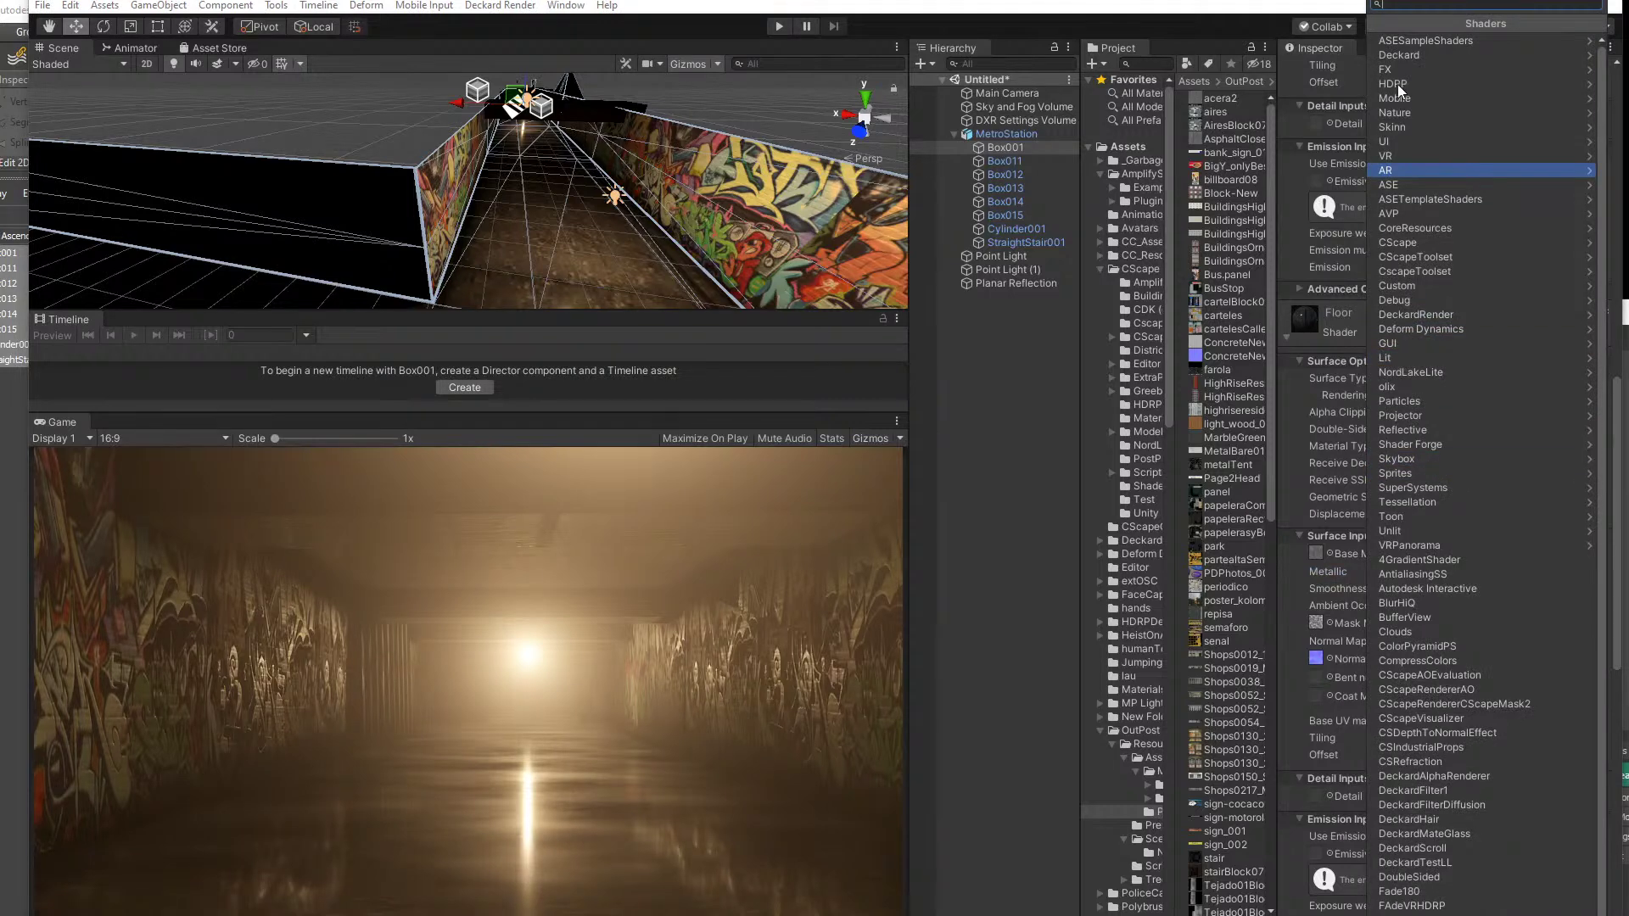
pyautogui.click(1421, 78)
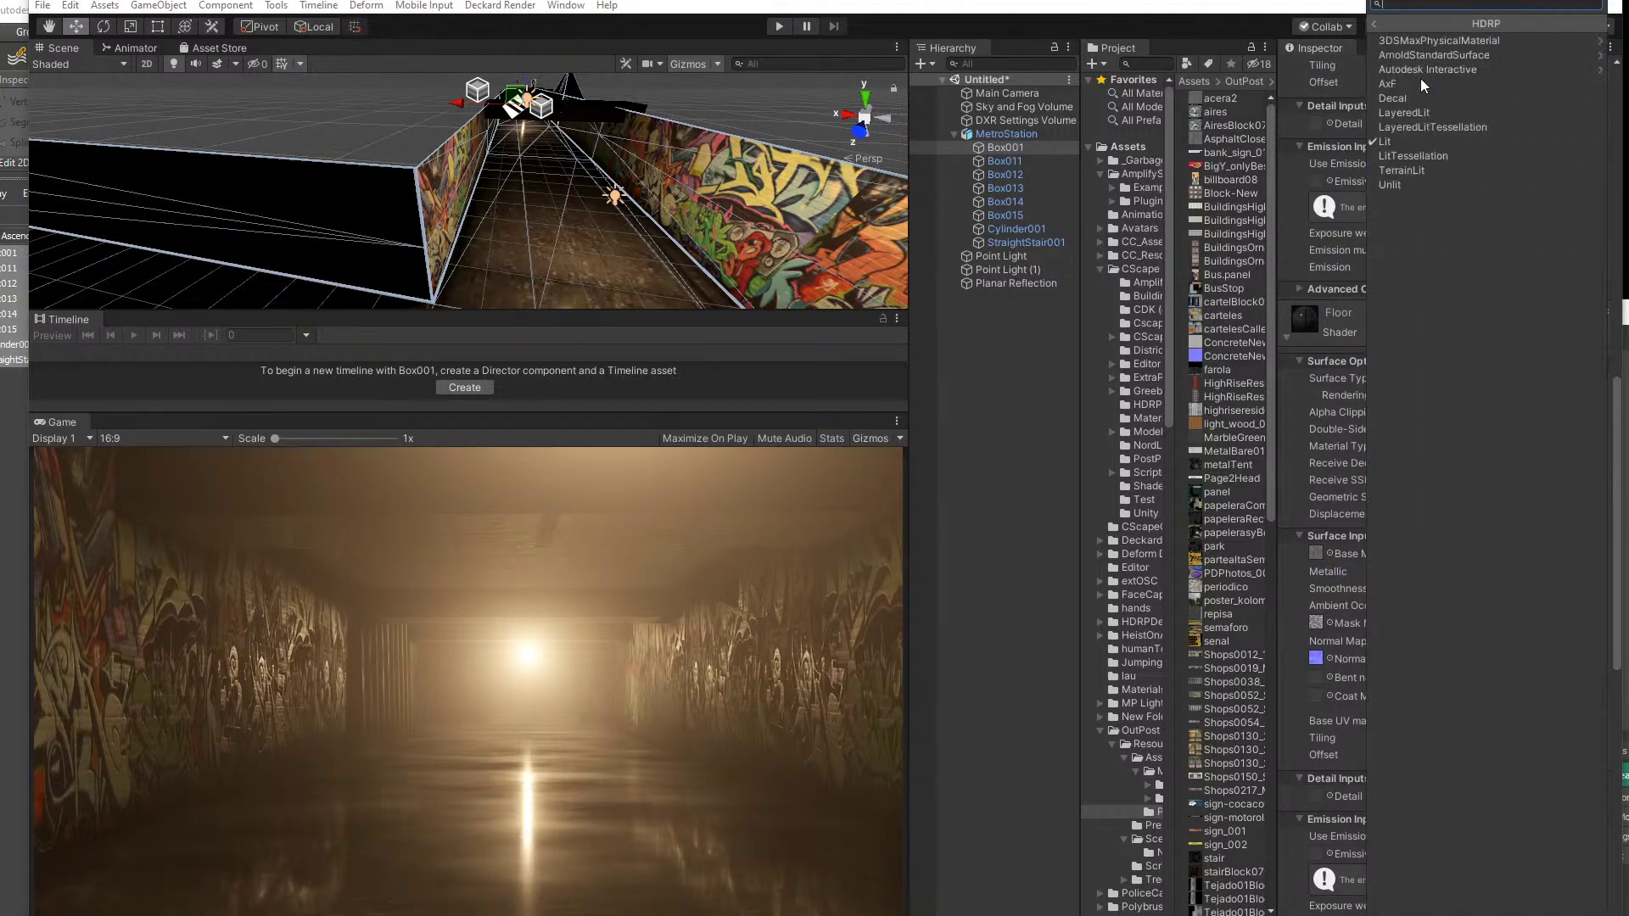
pyautogui.click(1429, 142)
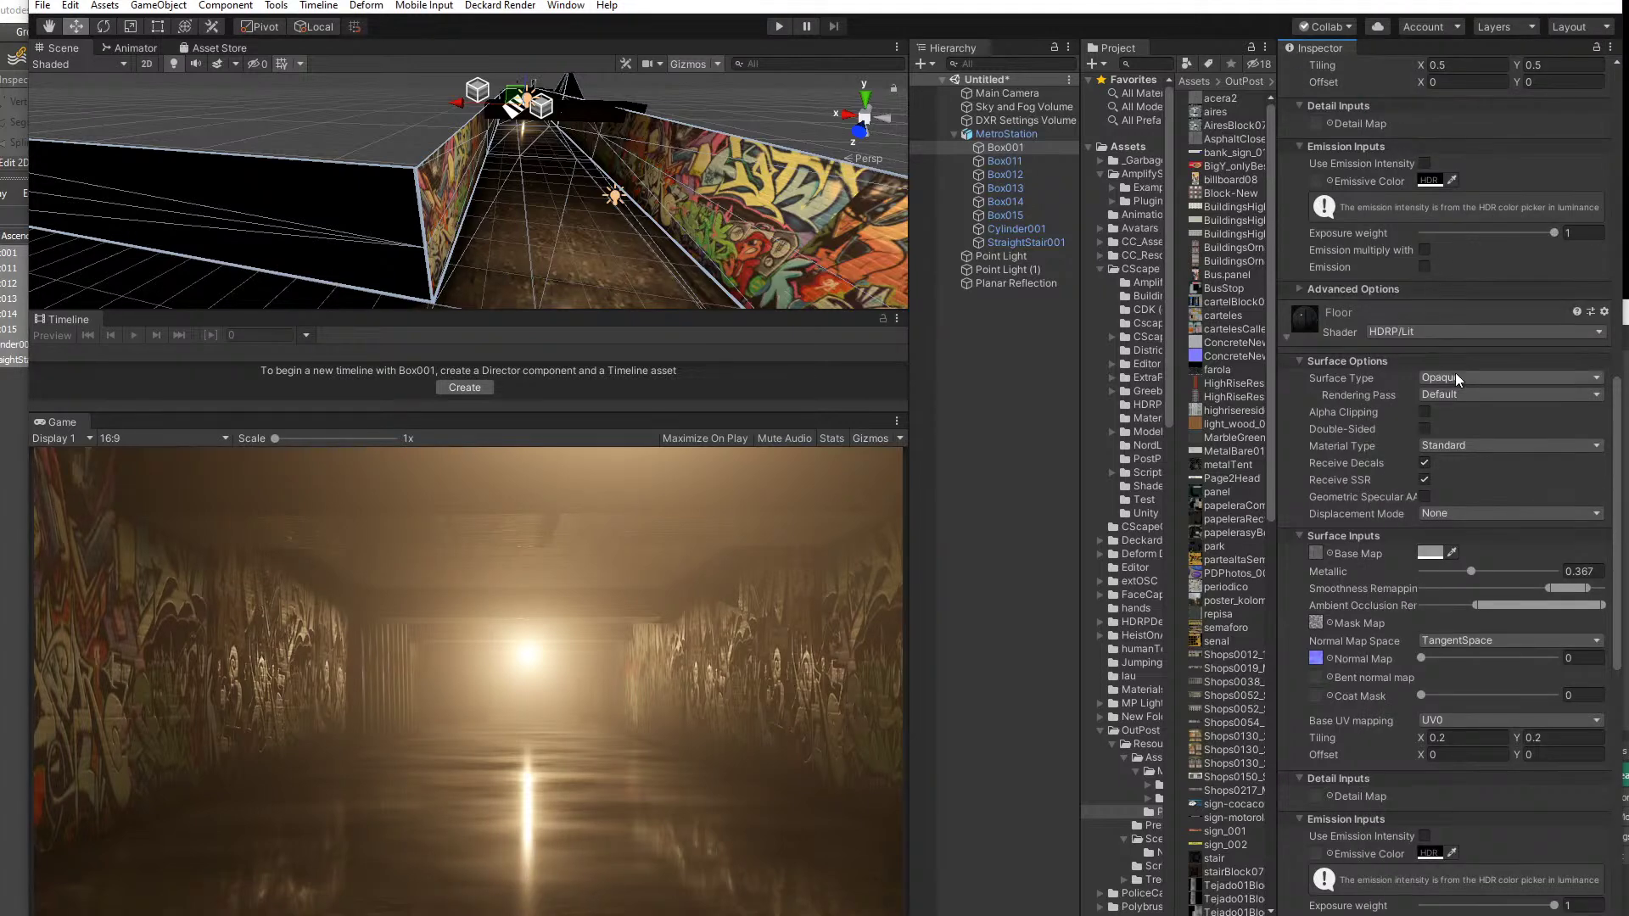
# - Change the Floor material's type to Specular Color
pyautogui.scroll(3, 1460, 373)
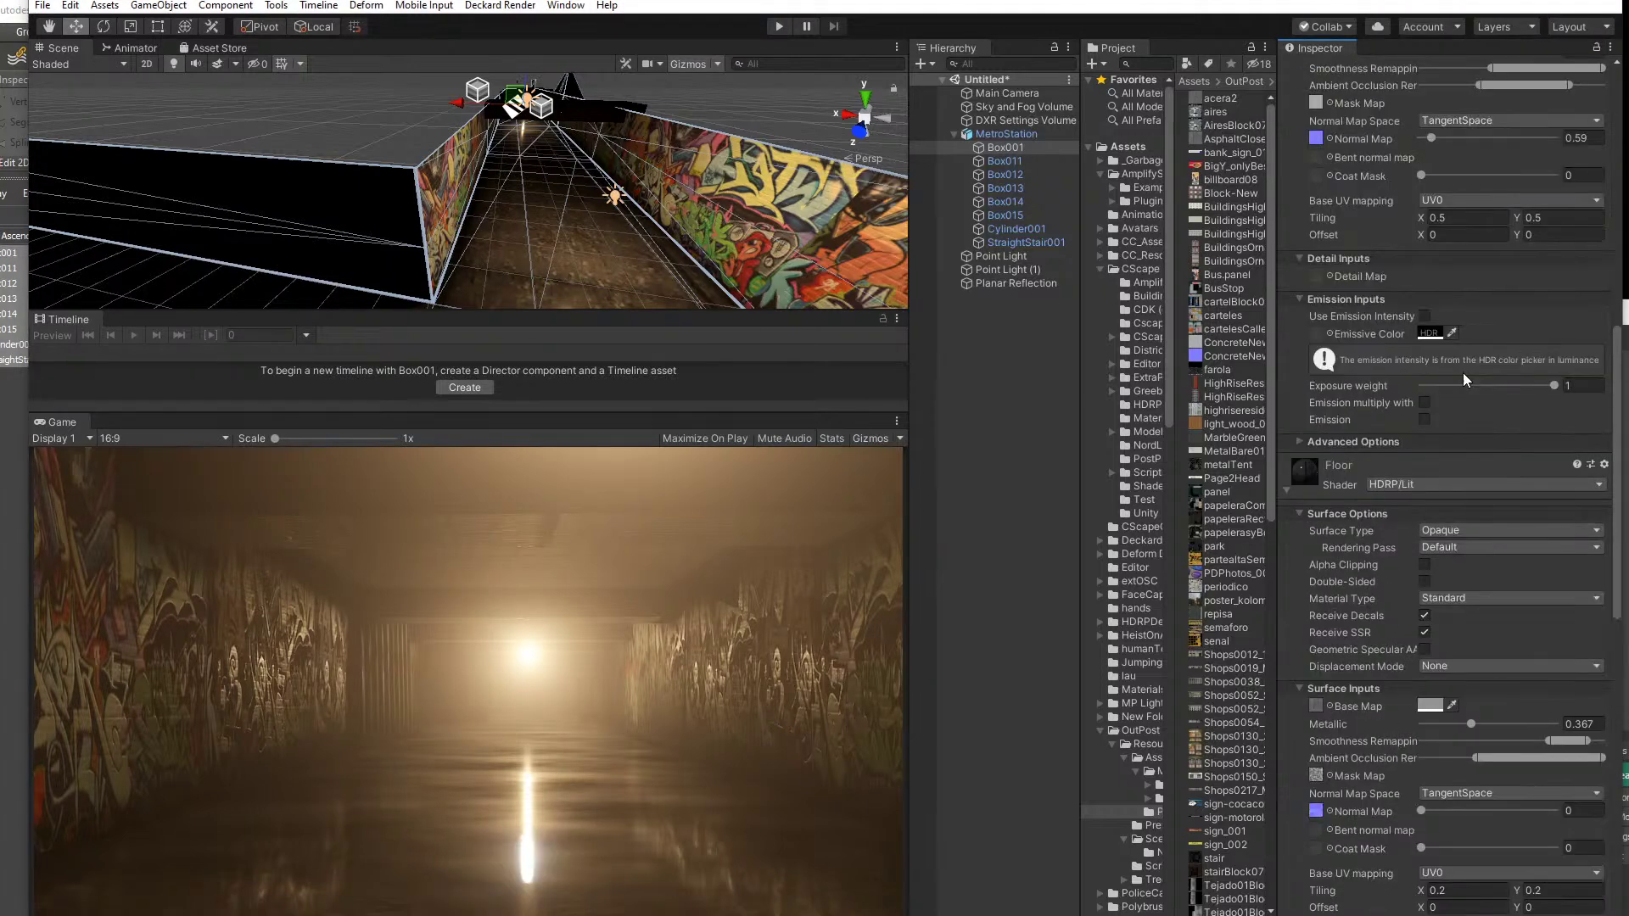
pyautogui.click(1484, 601)
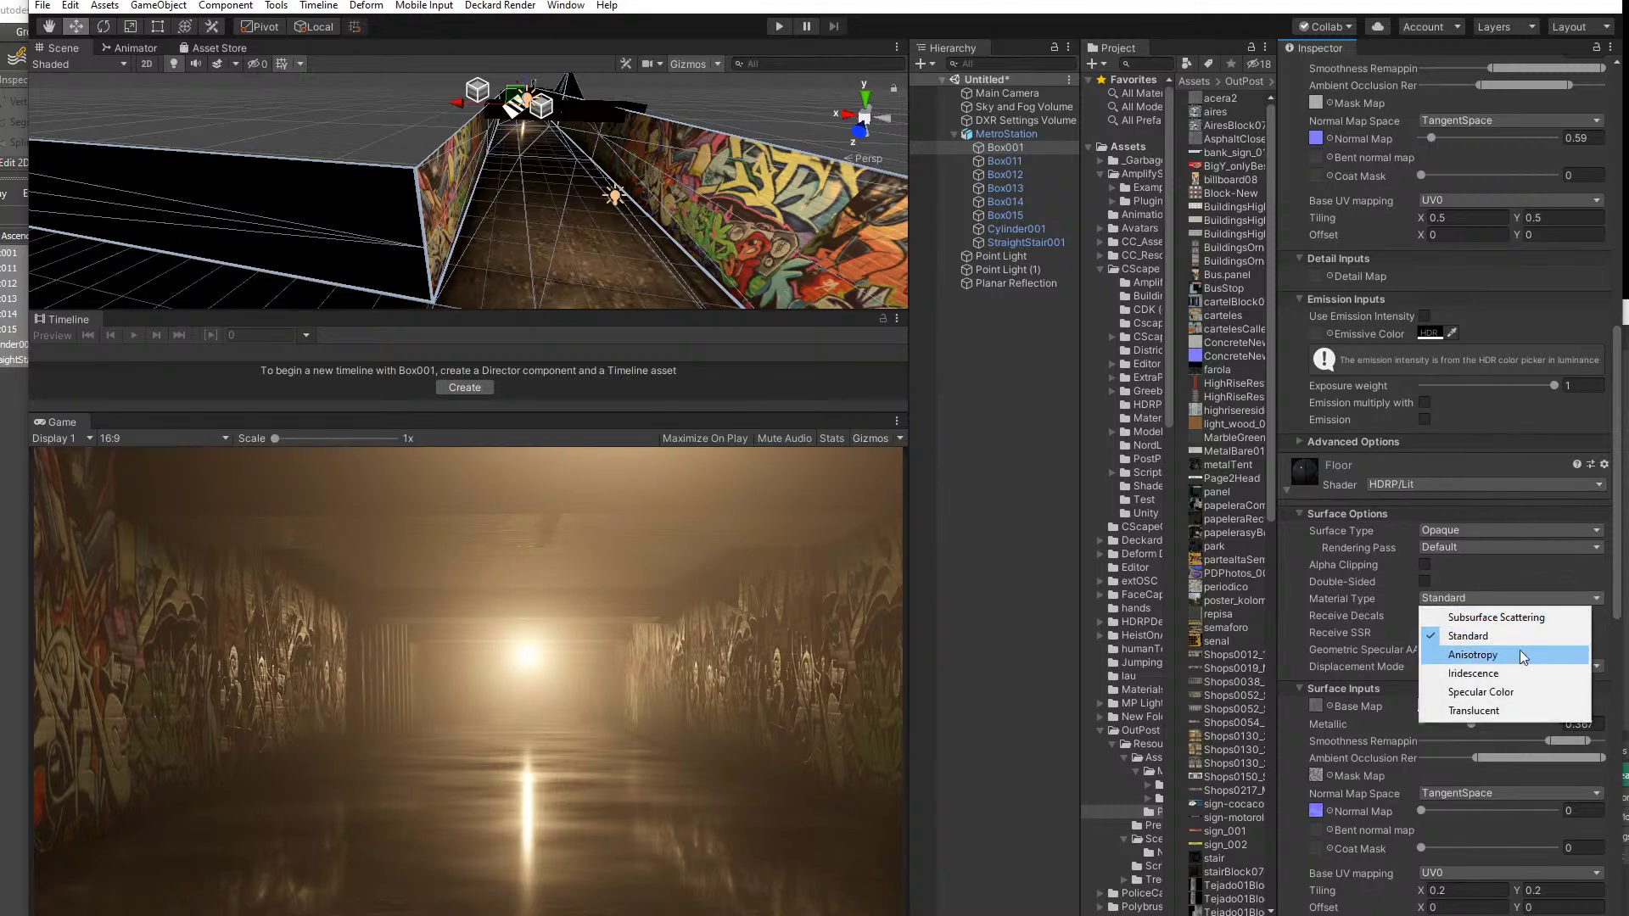
pyautogui.click(1504, 693)
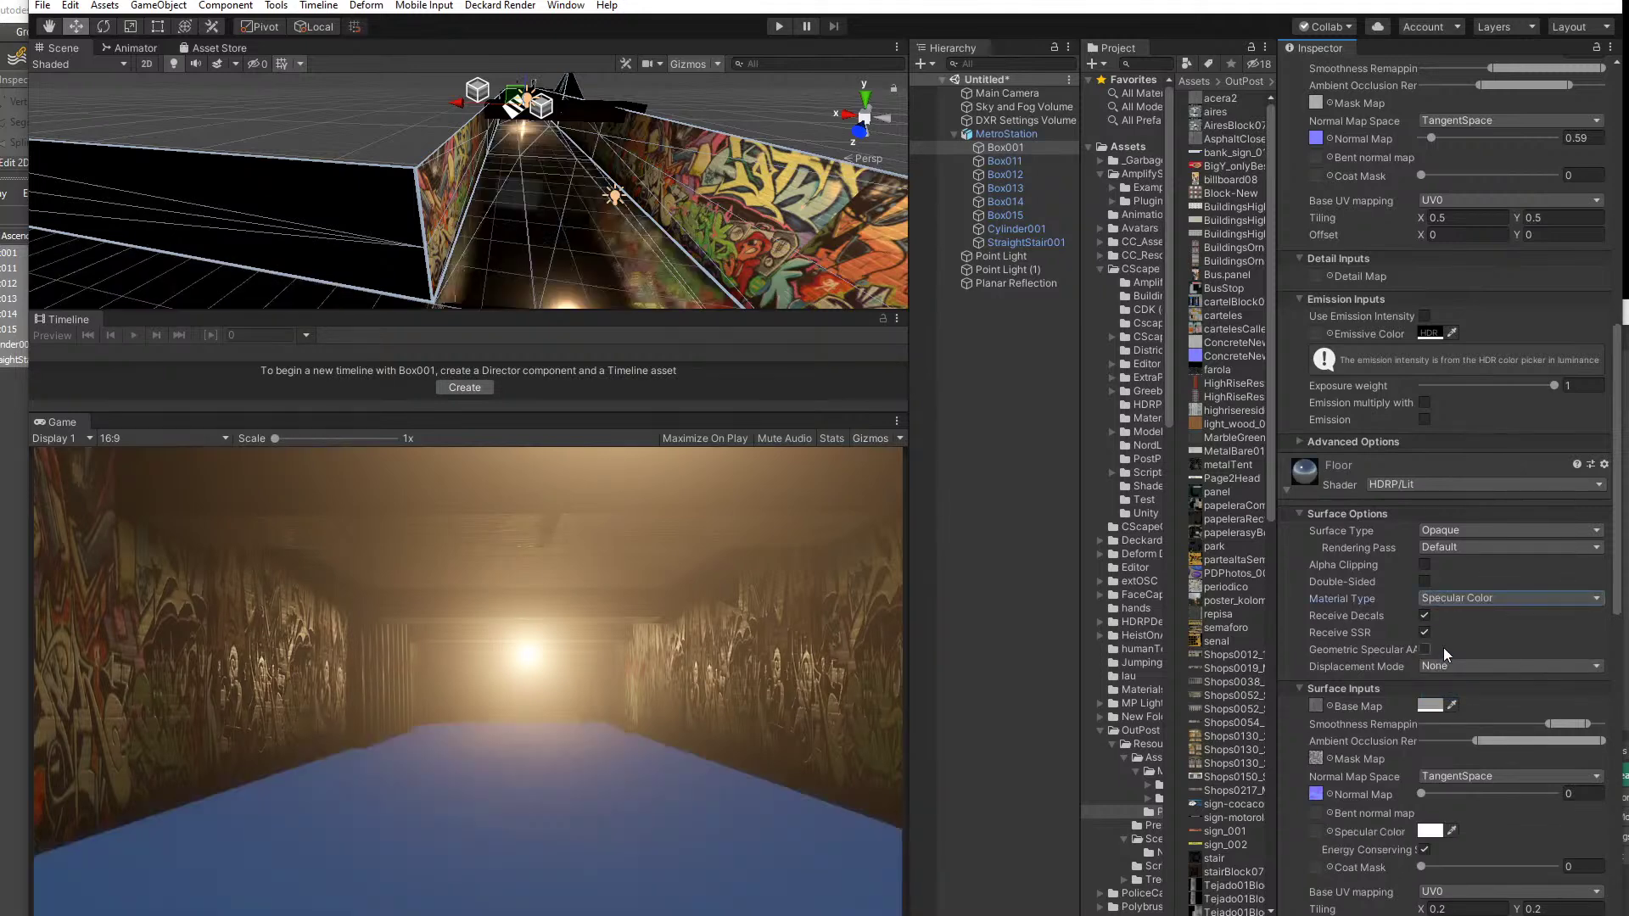
# - Lower both ends of the Floor material's ambient occlusion remapping range and shift its smoothness remapping range lower
pyautogui.scroll(-3, 1439, 667)
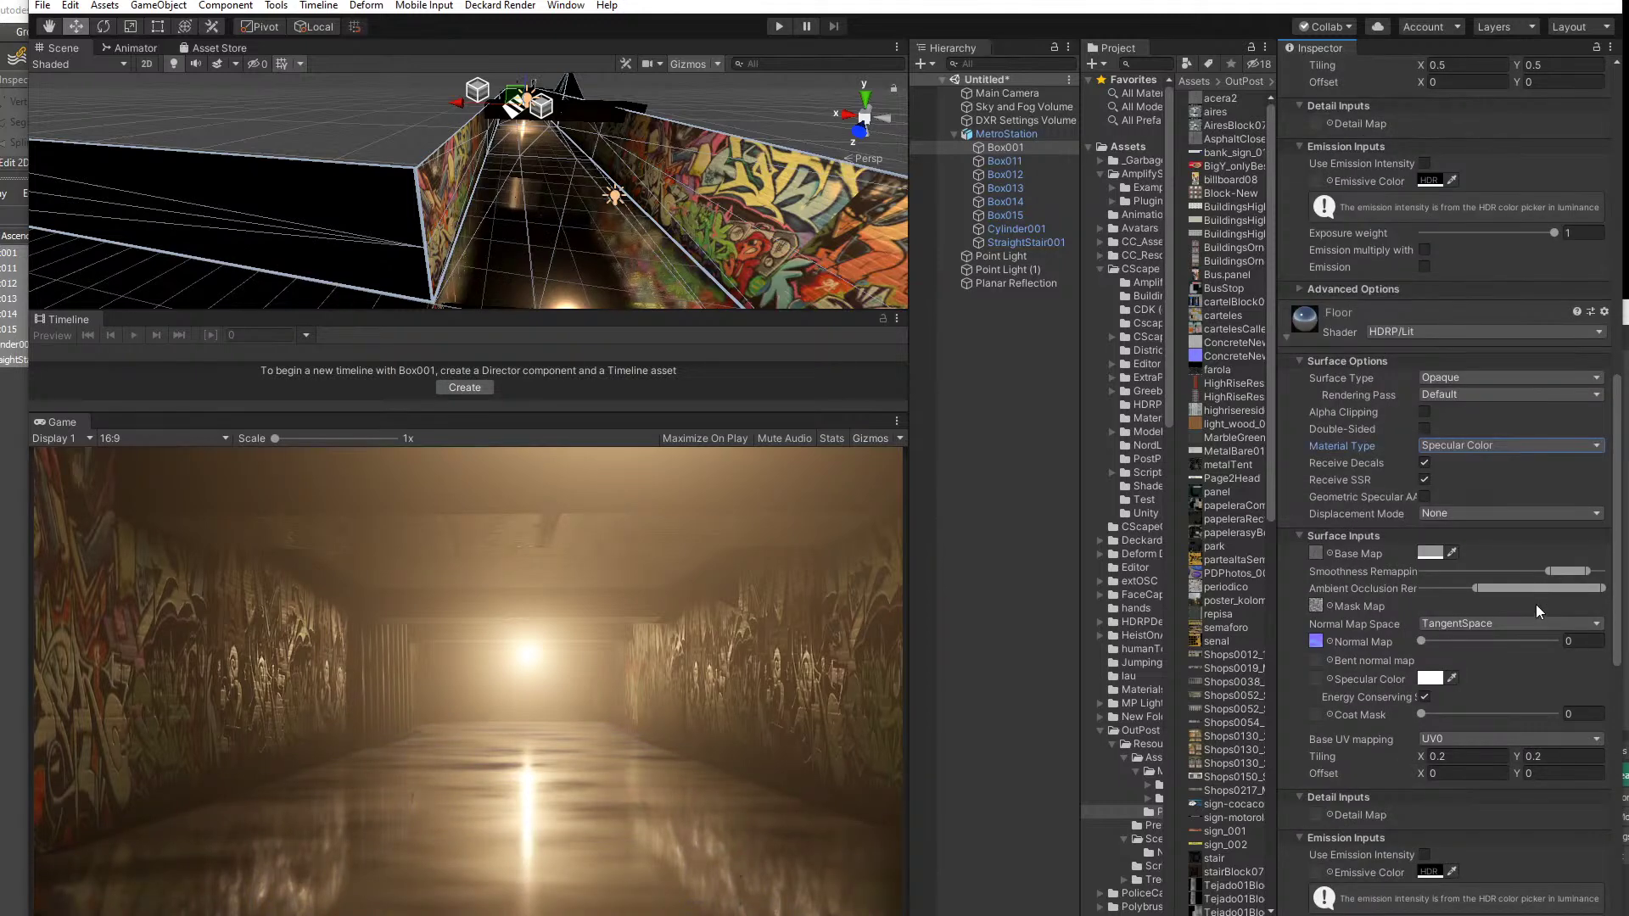
pyautogui.moveTo(1475, 588); pyautogui.dragTo(1436, 596)
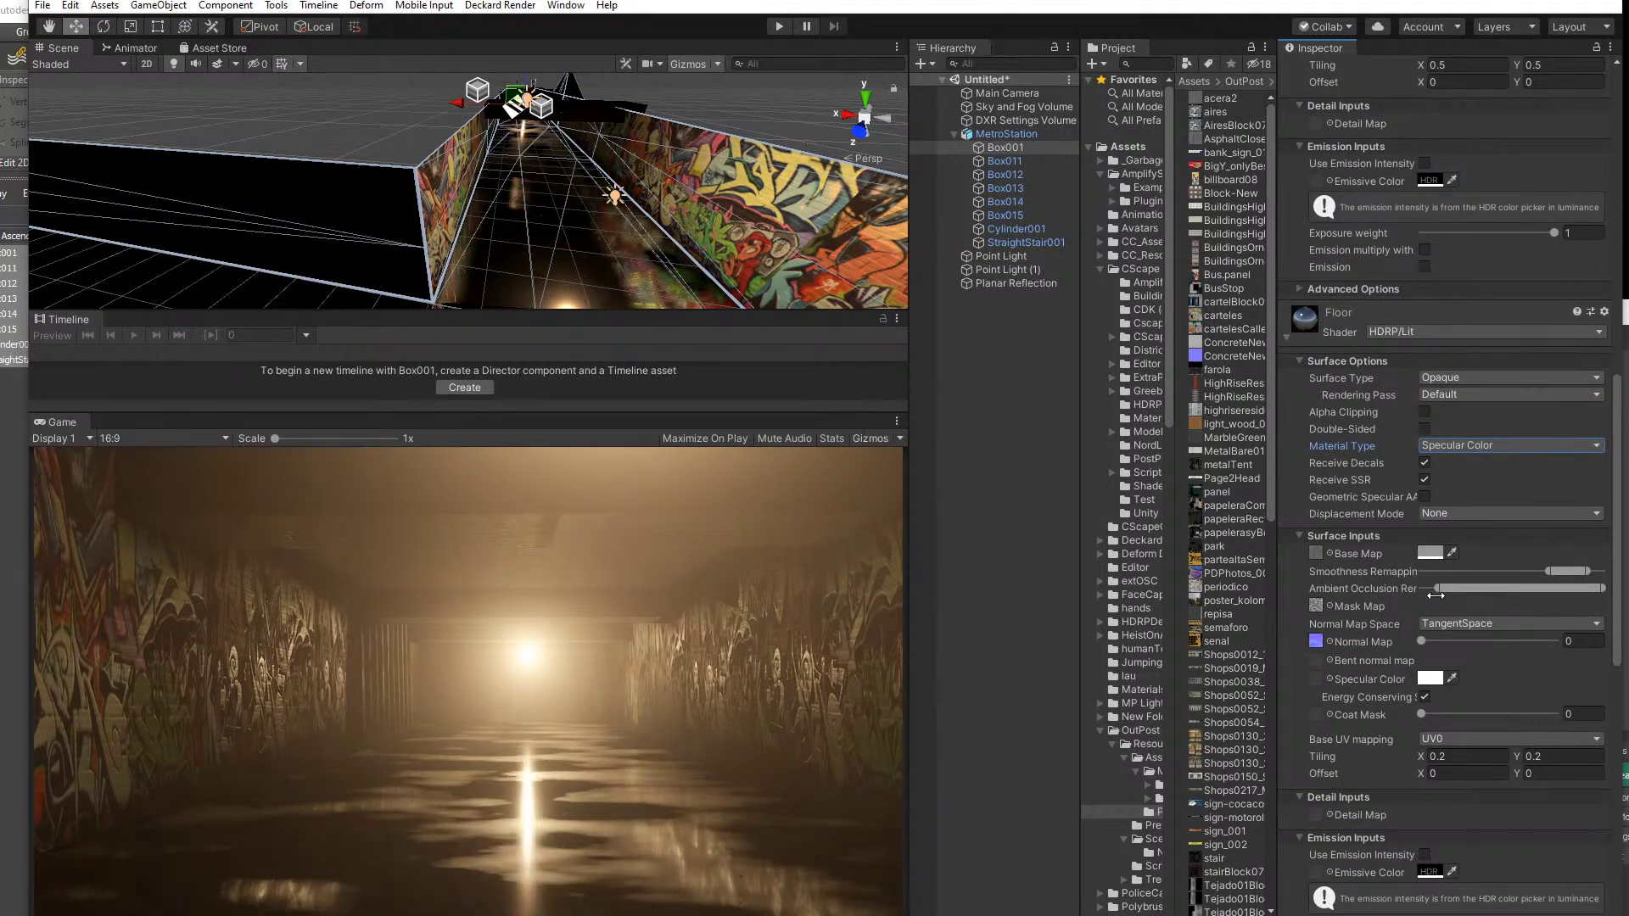
pyautogui.moveTo(1602, 594); pyautogui.dragTo(1525, 571)
# - Move the Point Light along the tunnel to a Z position of about 13.34
pyautogui.scroll(-5, 475, 152)
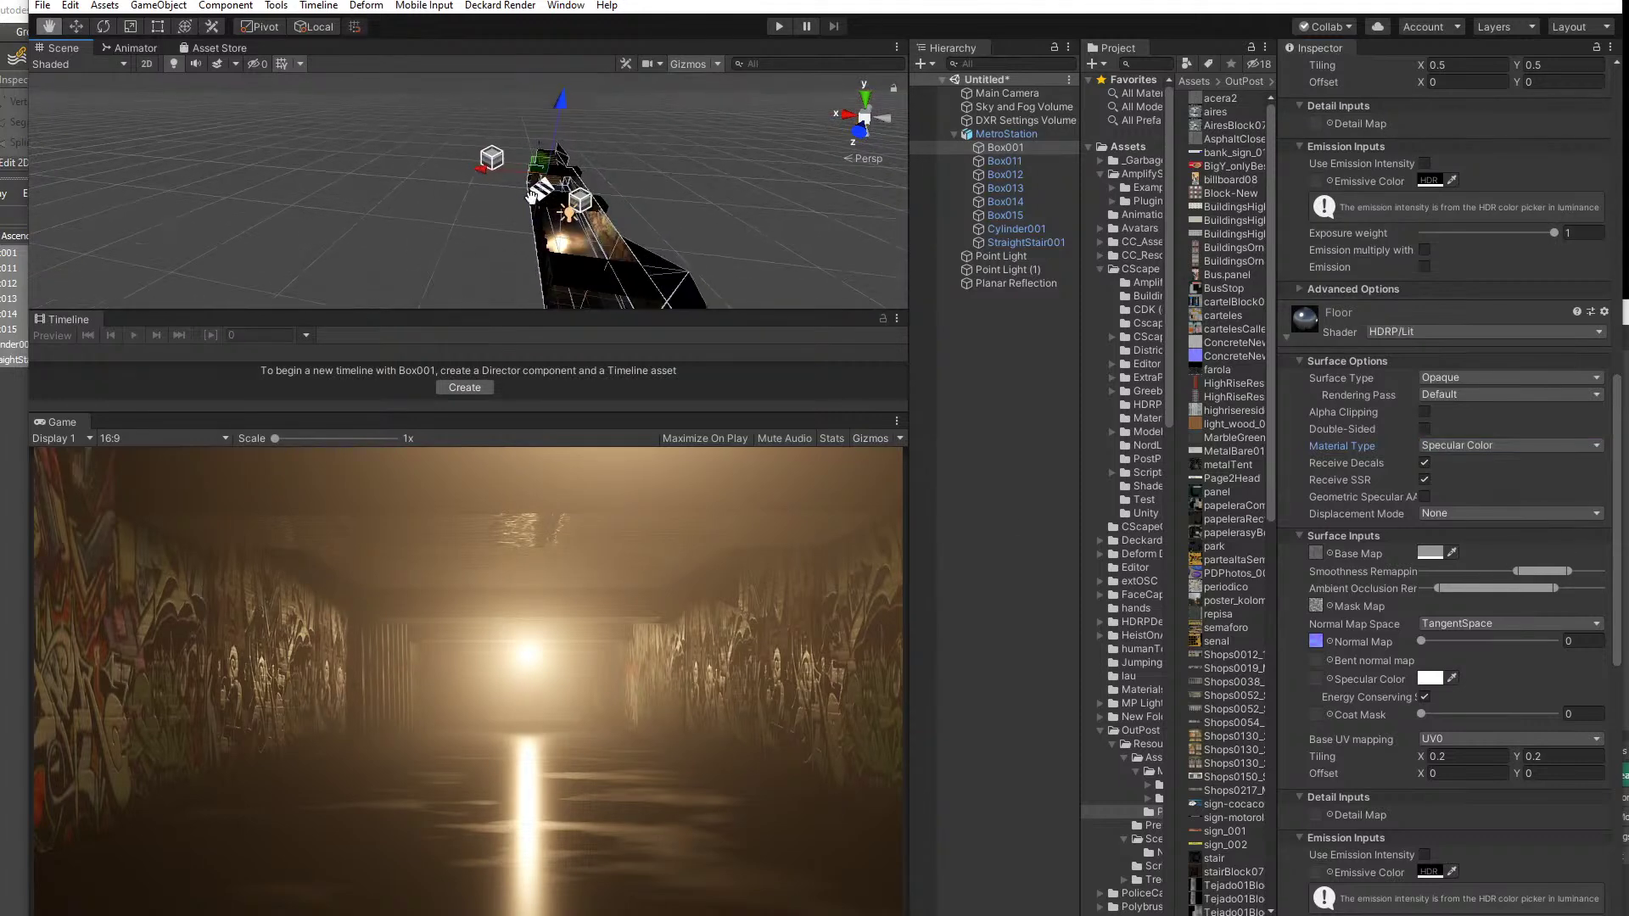
pyautogui.keyDown('alt'); pyautogui.moveTo(467, 212); pyautogui.dragTo(647, 239); pyautogui.keyUp('alt')
pyautogui.click(376, 190)
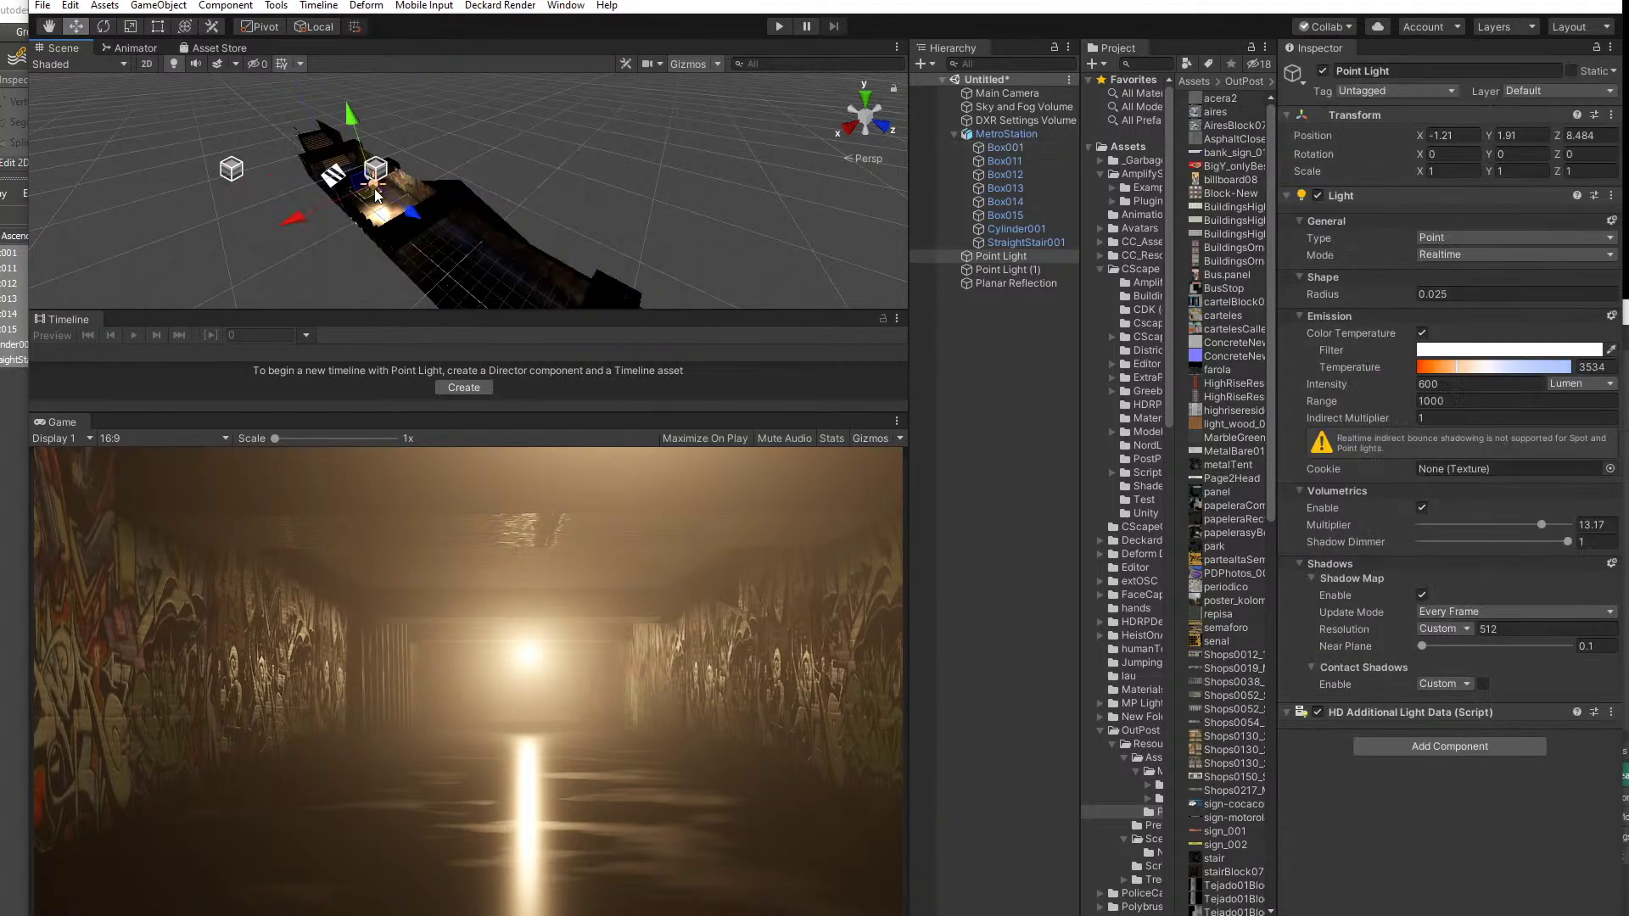
pyautogui.moveTo(377, 195); pyautogui.dragTo(372, 305)
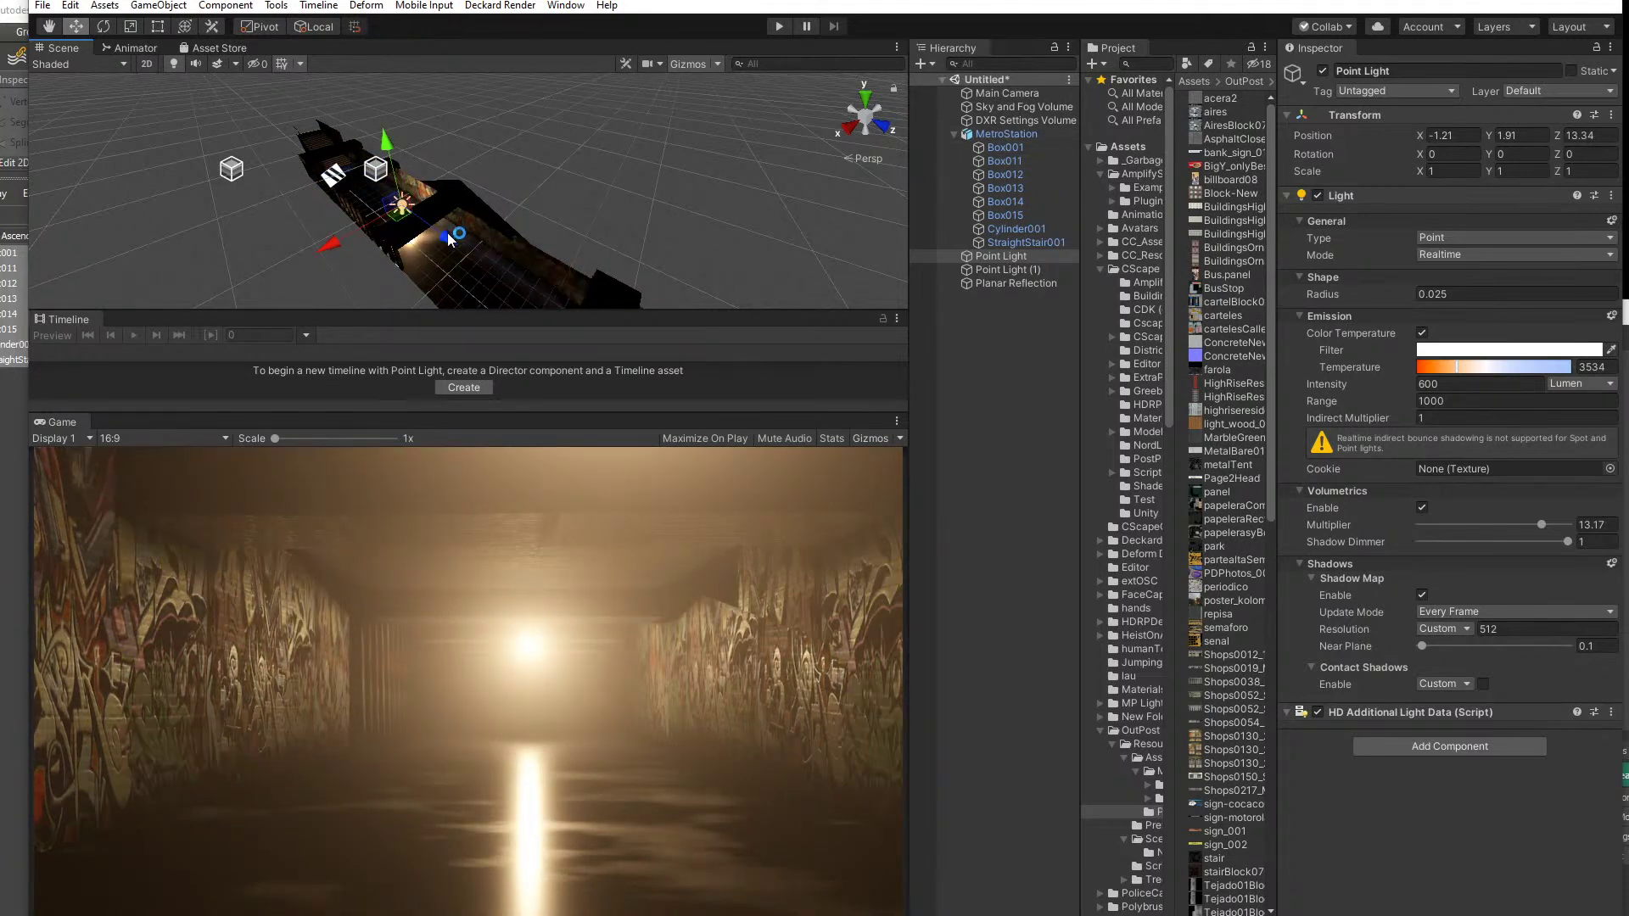
# - Pick a normal map texture for the ceilling material of Box001 and set the normal map strength to 0.9
pyautogui.click(473, 270)
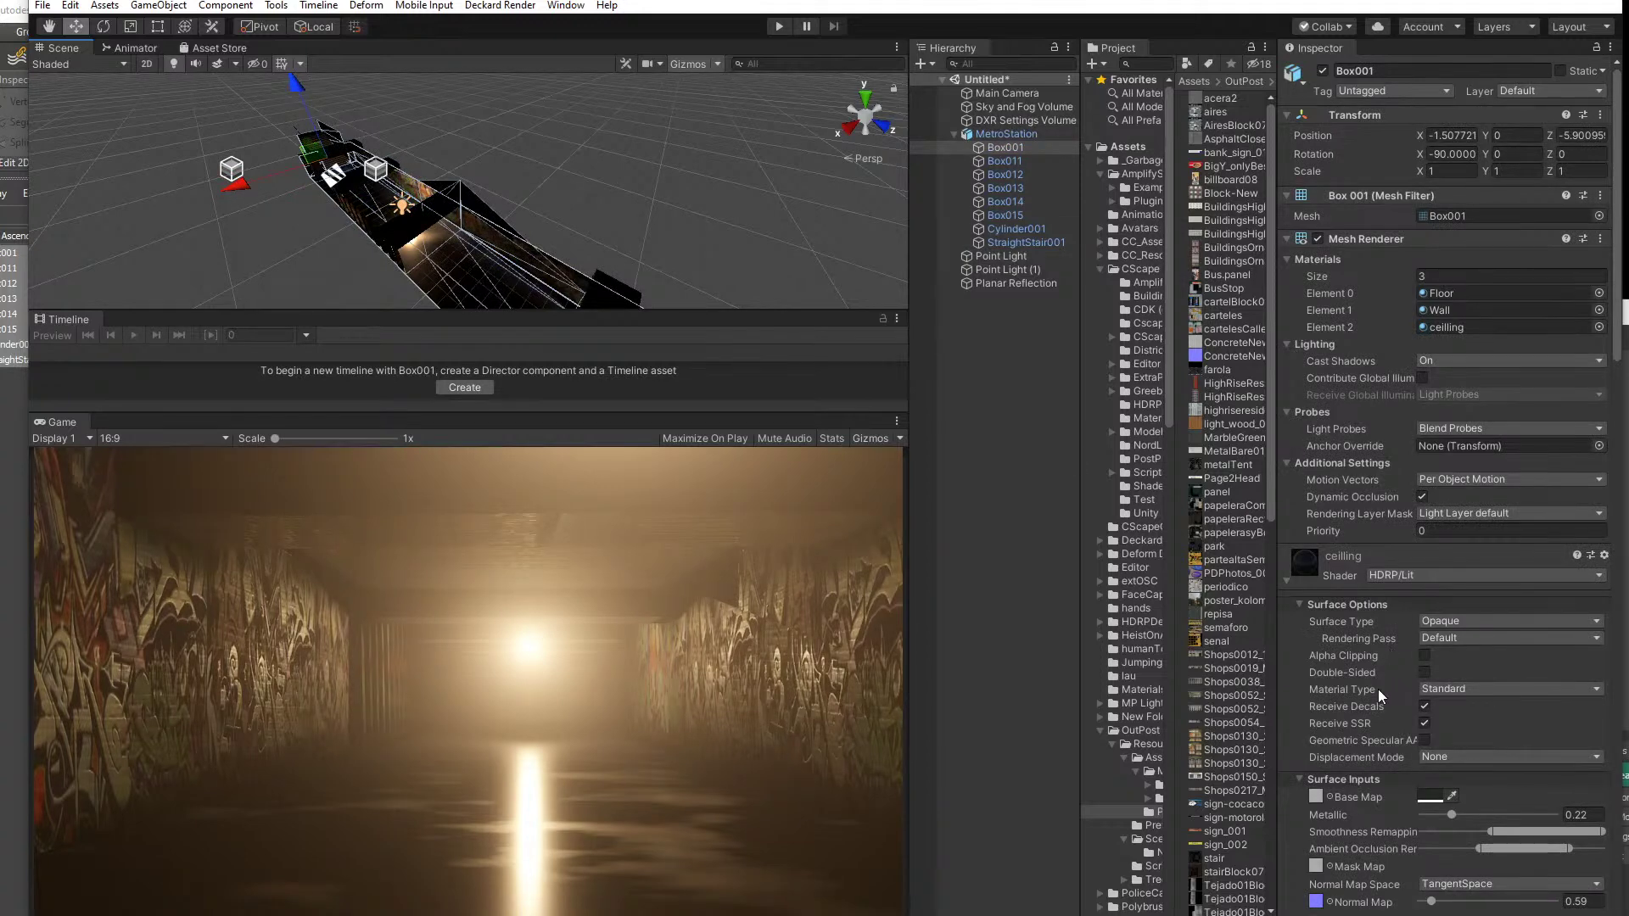
pyautogui.scroll(-6, 1378, 689)
pyautogui.click(1316, 596)
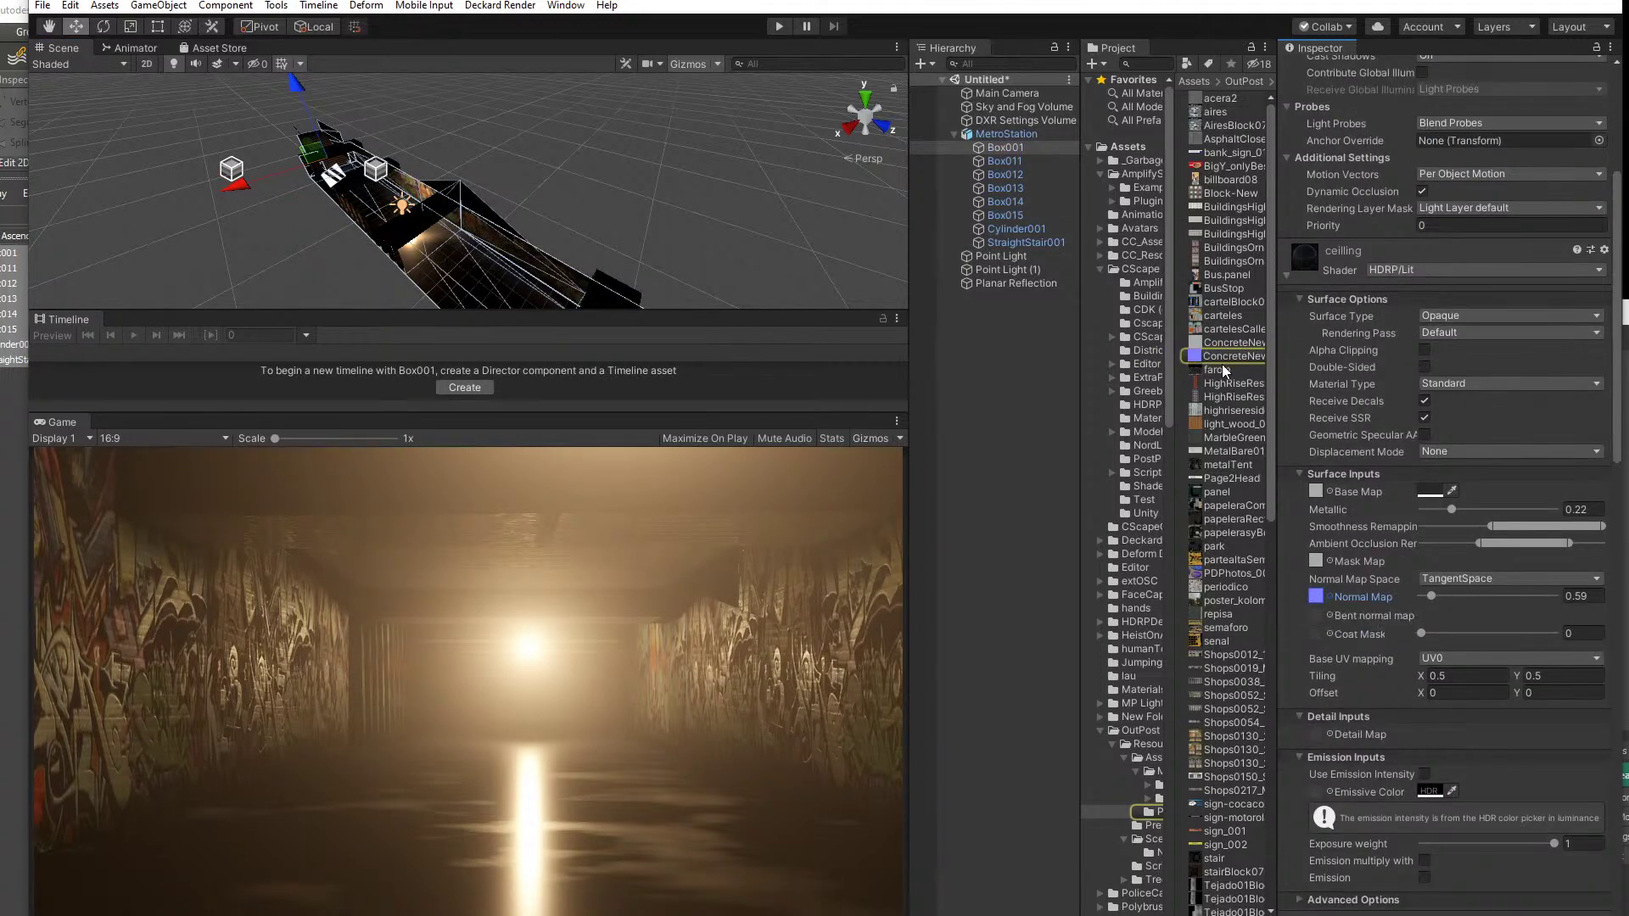
pyautogui.click(1331, 598)
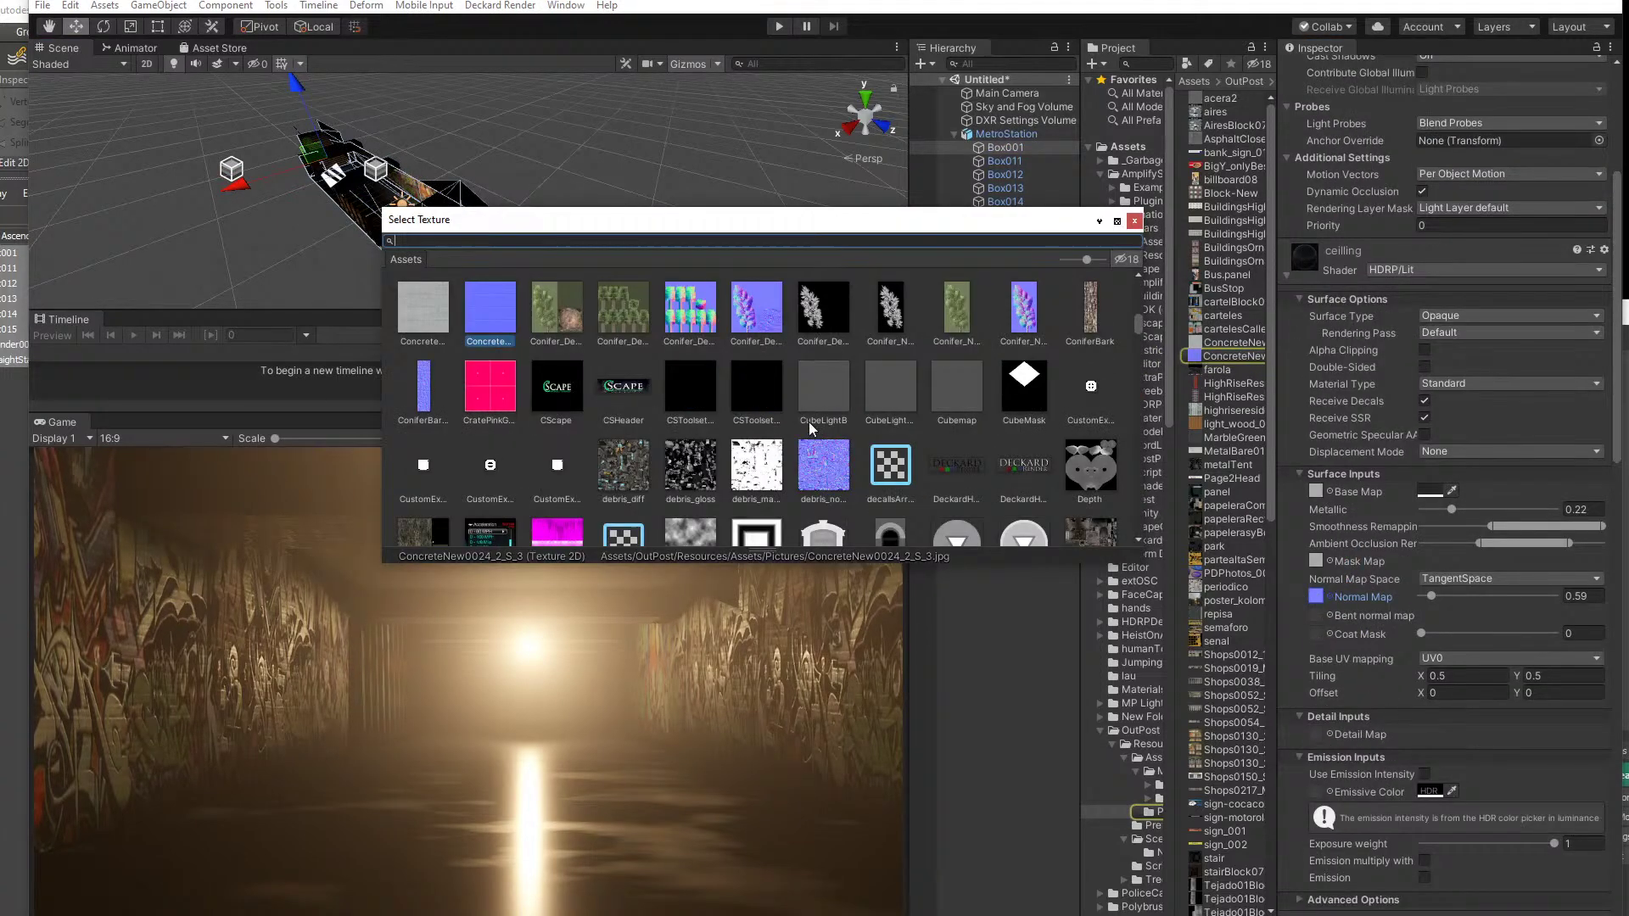
pyautogui.scroll(-10, 898, 437)
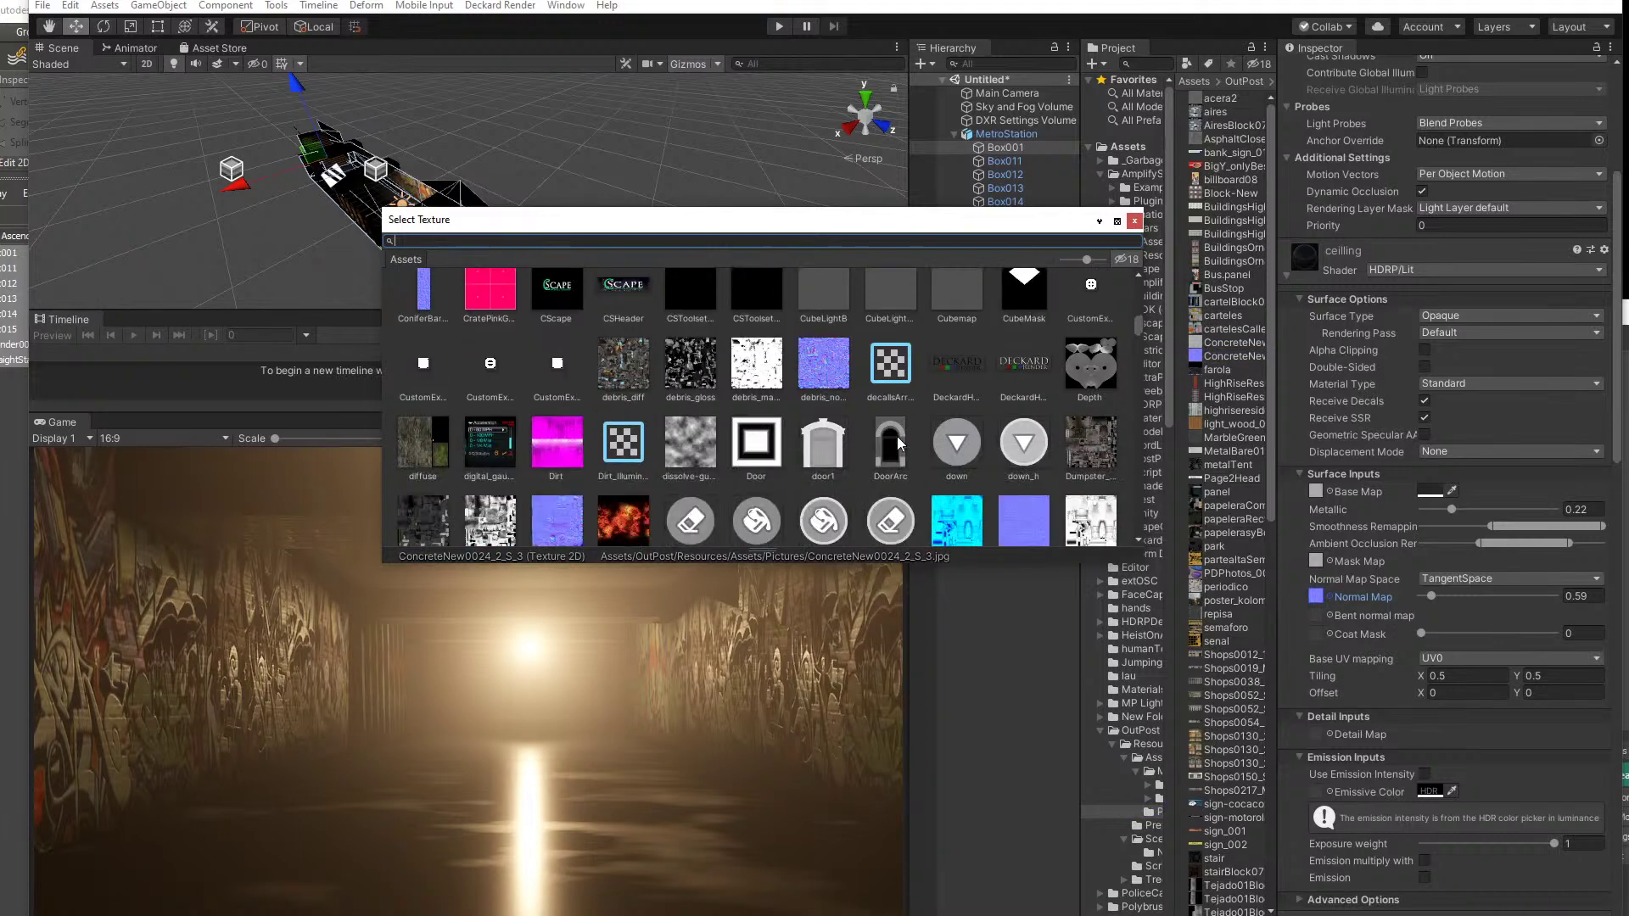
pyautogui.click(959, 393)
pyautogui.doubleClick(963, 394)
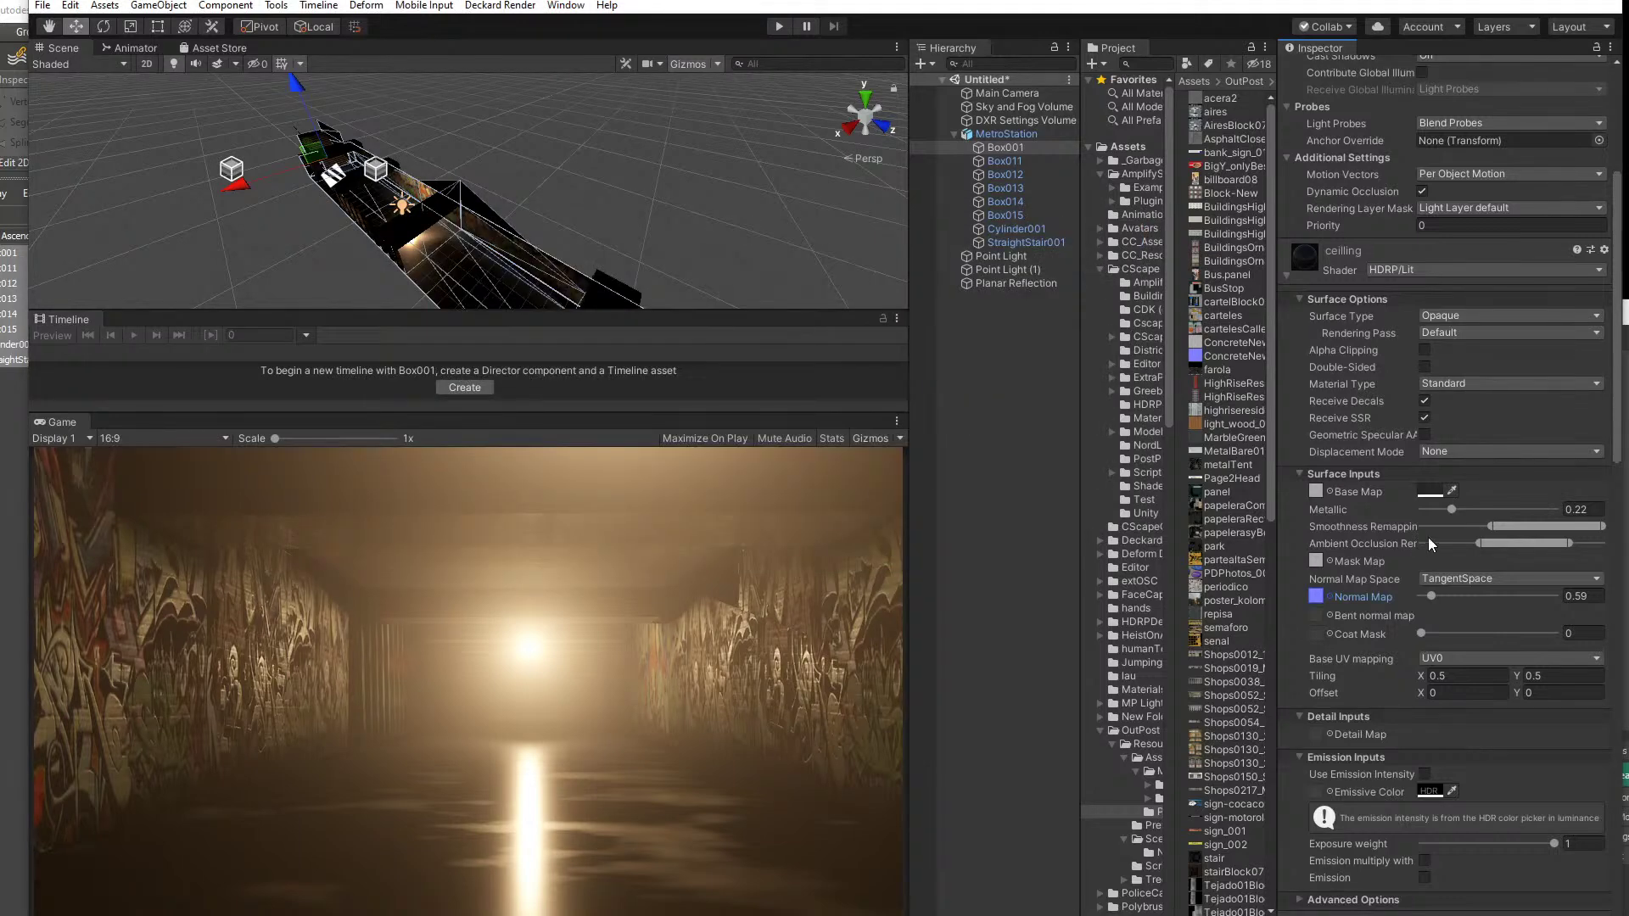
pyautogui.moveTo(1433, 595)
pyautogui.mouseDown()
pyautogui.moveTo(1485, 598)
pyautogui.moveTo(1402, 593)
pyautogui.moveTo(1460, 597)
pyautogui.moveTo(1436, 596)
pyautogui.mouseUp()
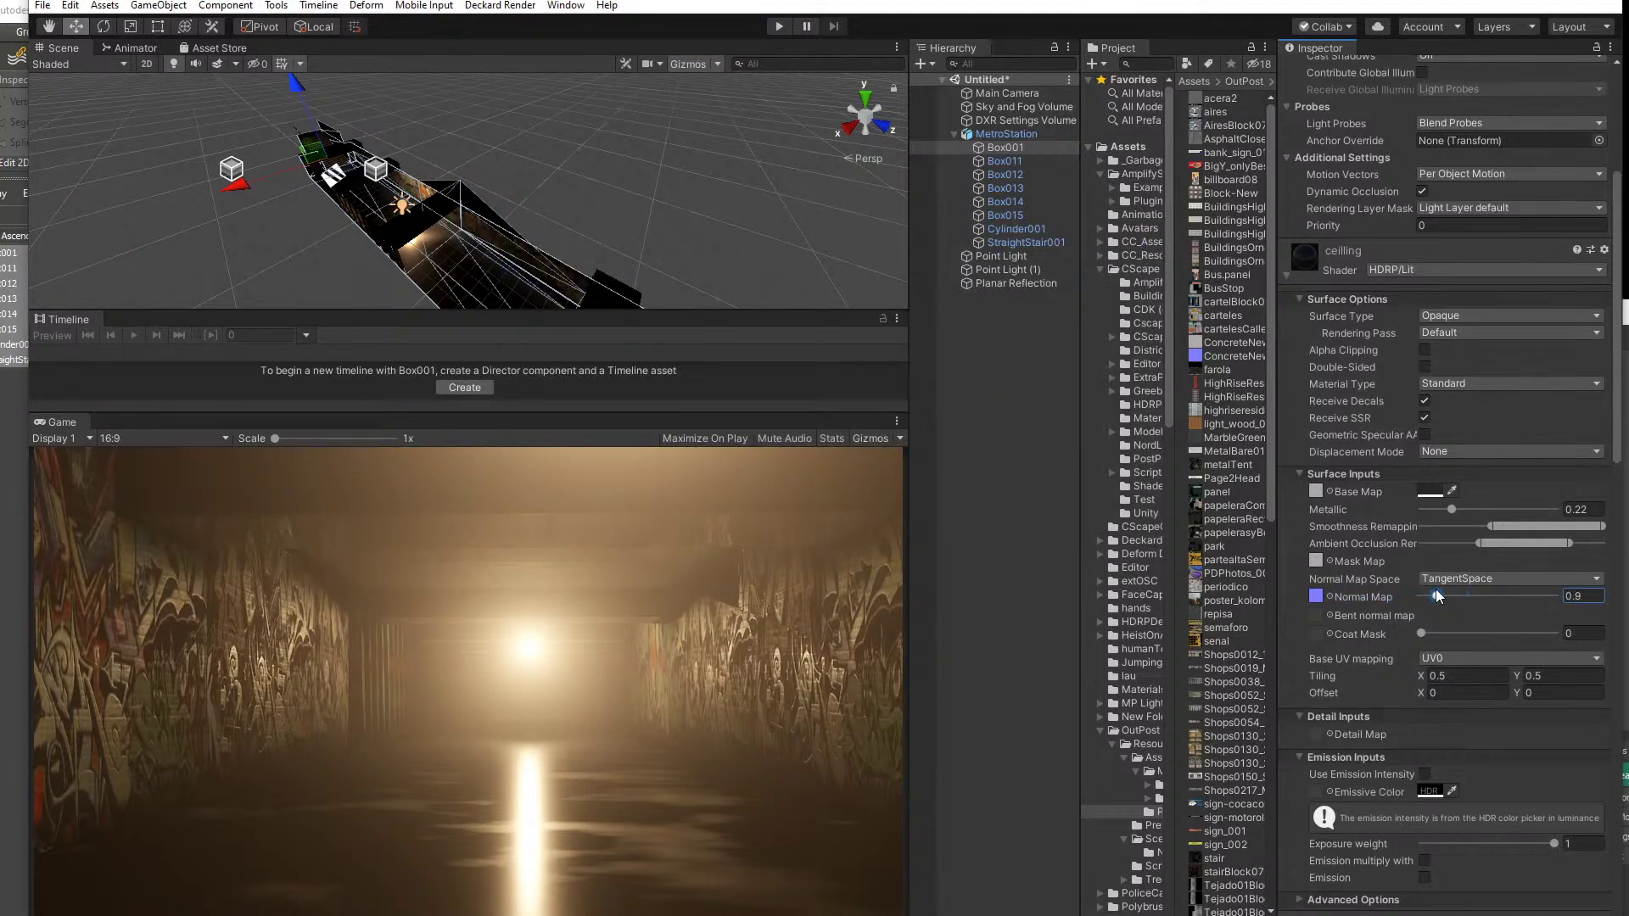
# - Try toggling Receive SSR and Geometric Specular AA on the ceilling material
pyautogui.click(1426, 417)
pyautogui.click(1427, 435)
pyautogui.click(1428, 435)
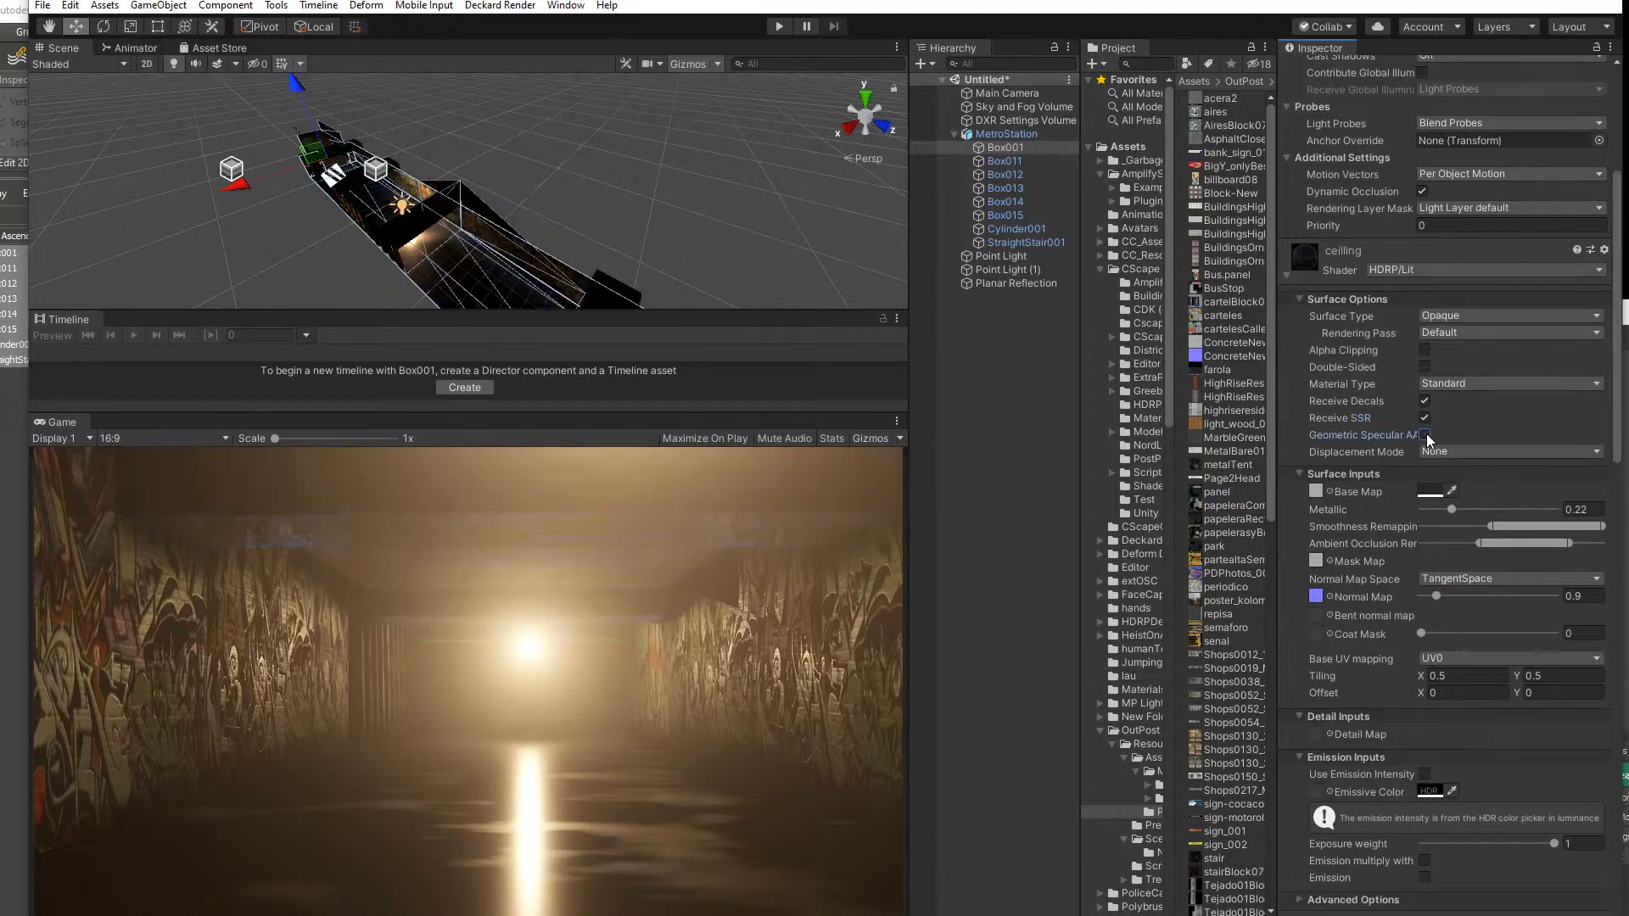
# - Lower the ceiling material's Metallic value to 0.162 and shift its smoothness remapping range lower
pyautogui.click(1445, 384)
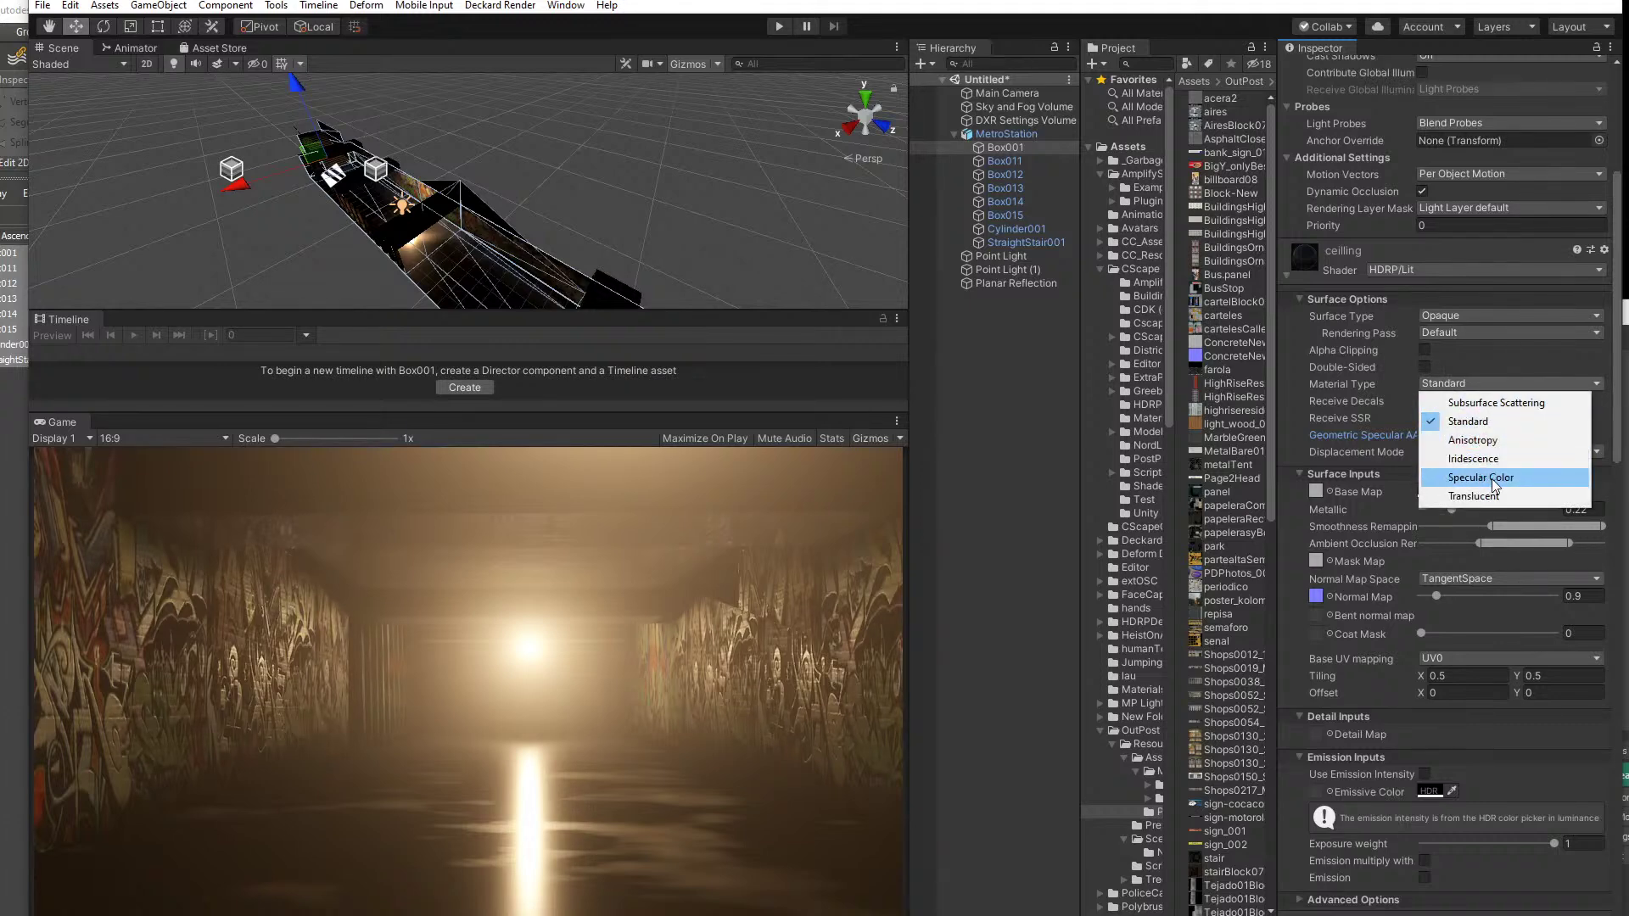
pyautogui.click(1363, 368)
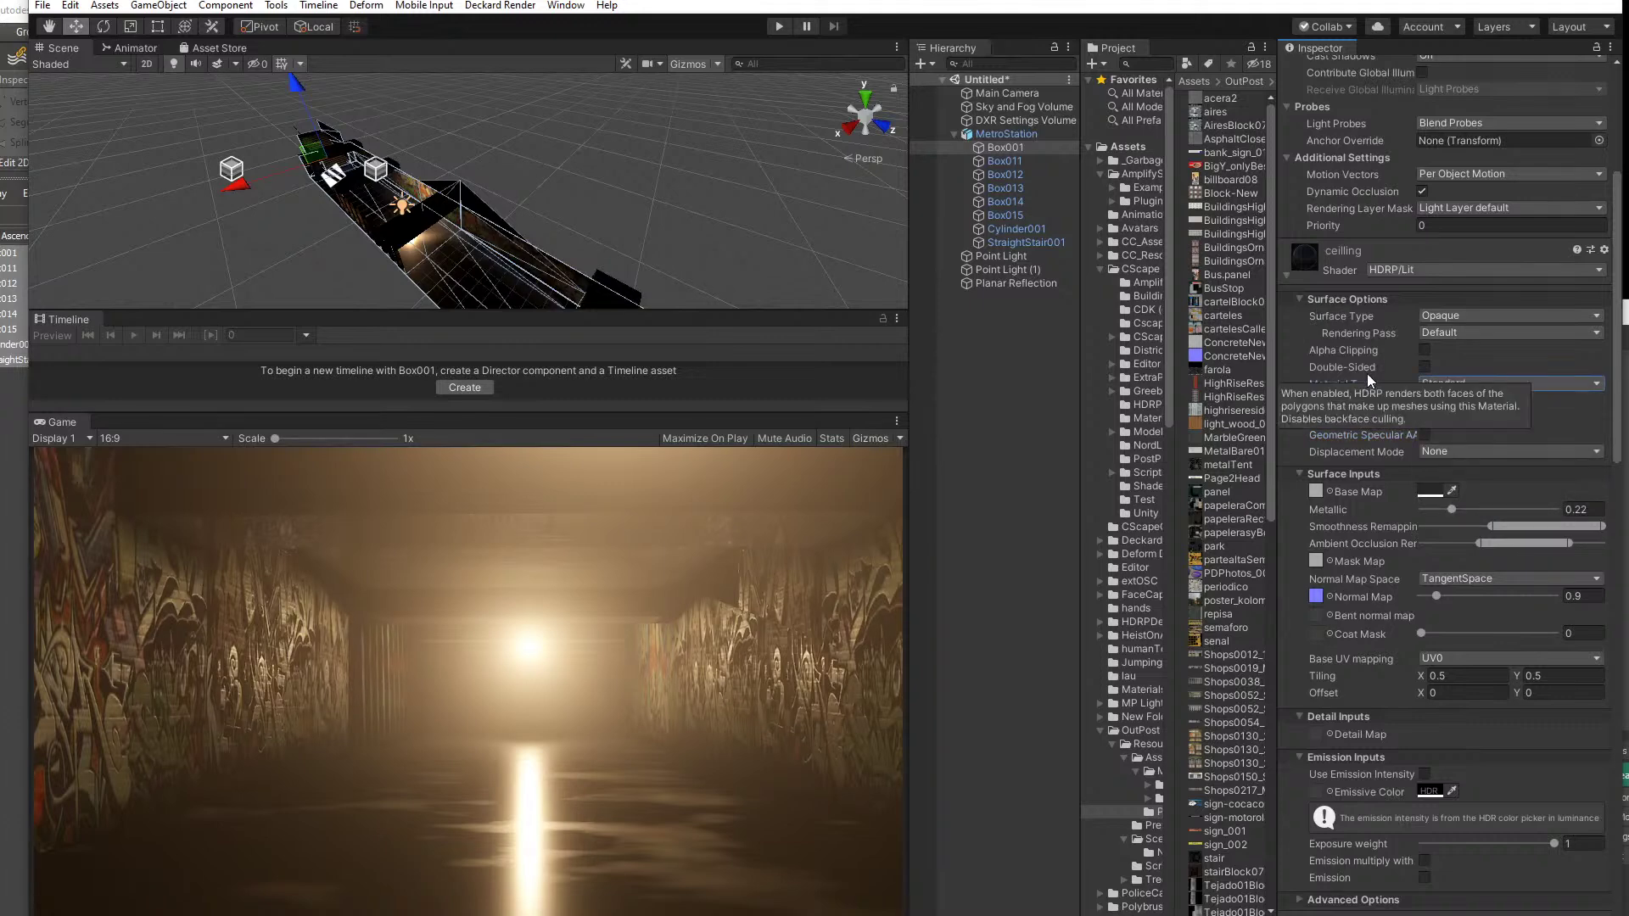
pyautogui.moveTo(1451, 512)
pyautogui.mouseDown()
pyautogui.moveTo(1434, 511)
pyautogui.moveTo(1451, 513)
pyautogui.mouseUp()
pyautogui.moveTo(1556, 526); pyautogui.dragTo(1540, 526)
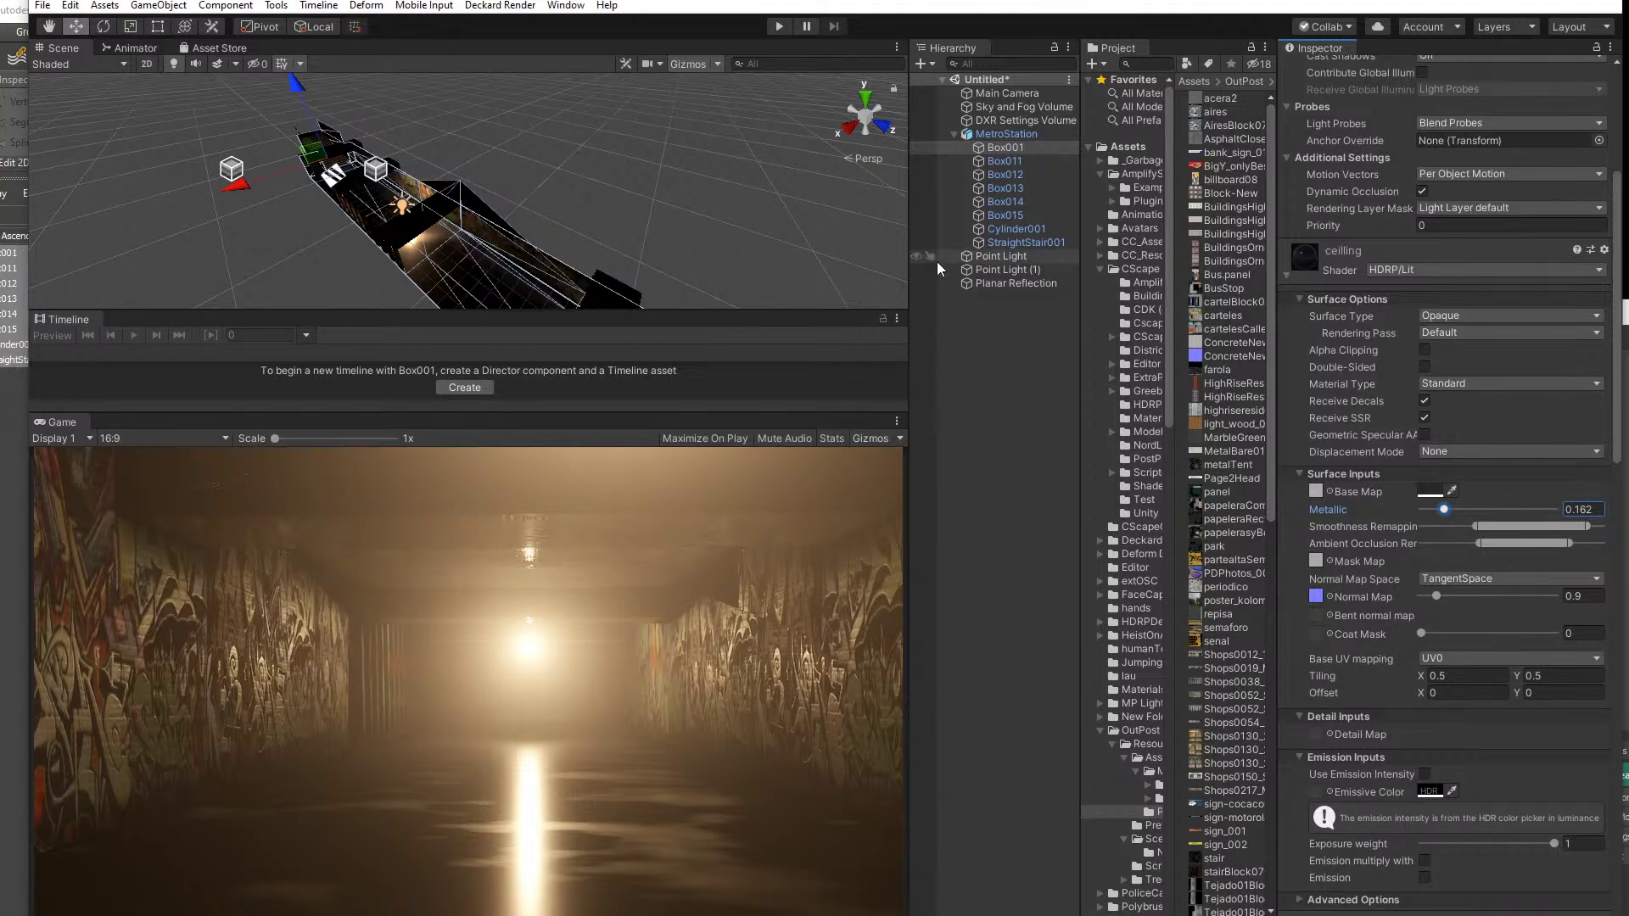
# - Move the Point Light along the tunnel to Z 4.52 and tint its filter colour light red
pyautogui.click(1010, 256)
pyautogui.moveTo(451, 242); pyautogui.dragTo(348, 259)
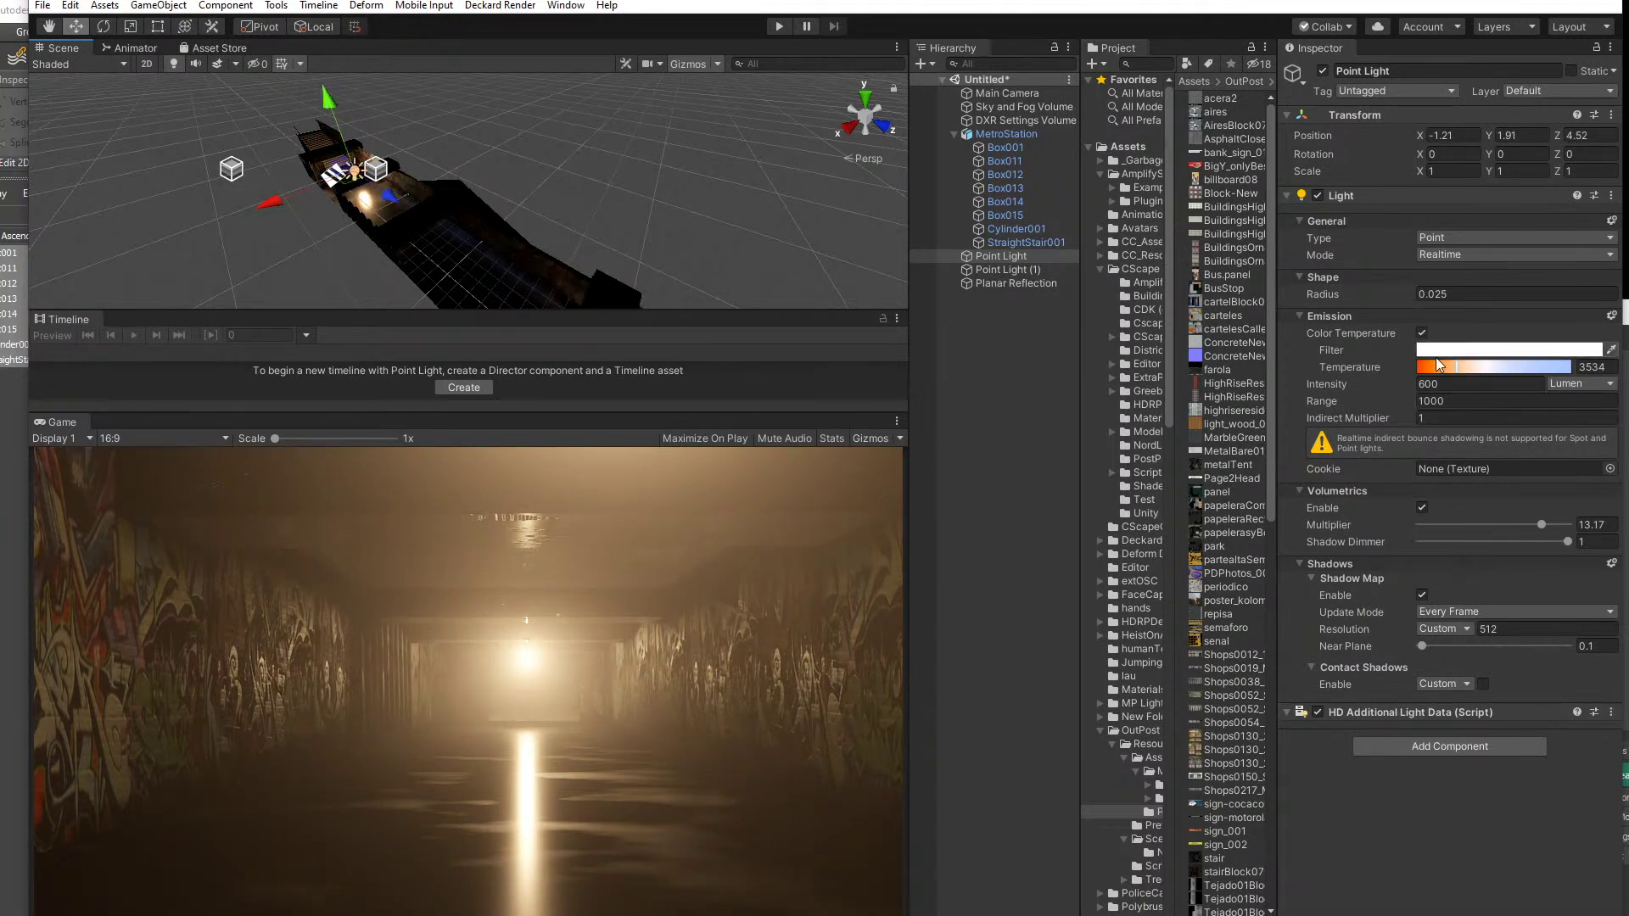
pyautogui.click(1476, 350)
pyautogui.moveTo(1112, 437)
pyautogui.mouseDown()
pyautogui.moveTo(1137, 442)
pyautogui.moveTo(1124, 432)
pyautogui.mouseUp()
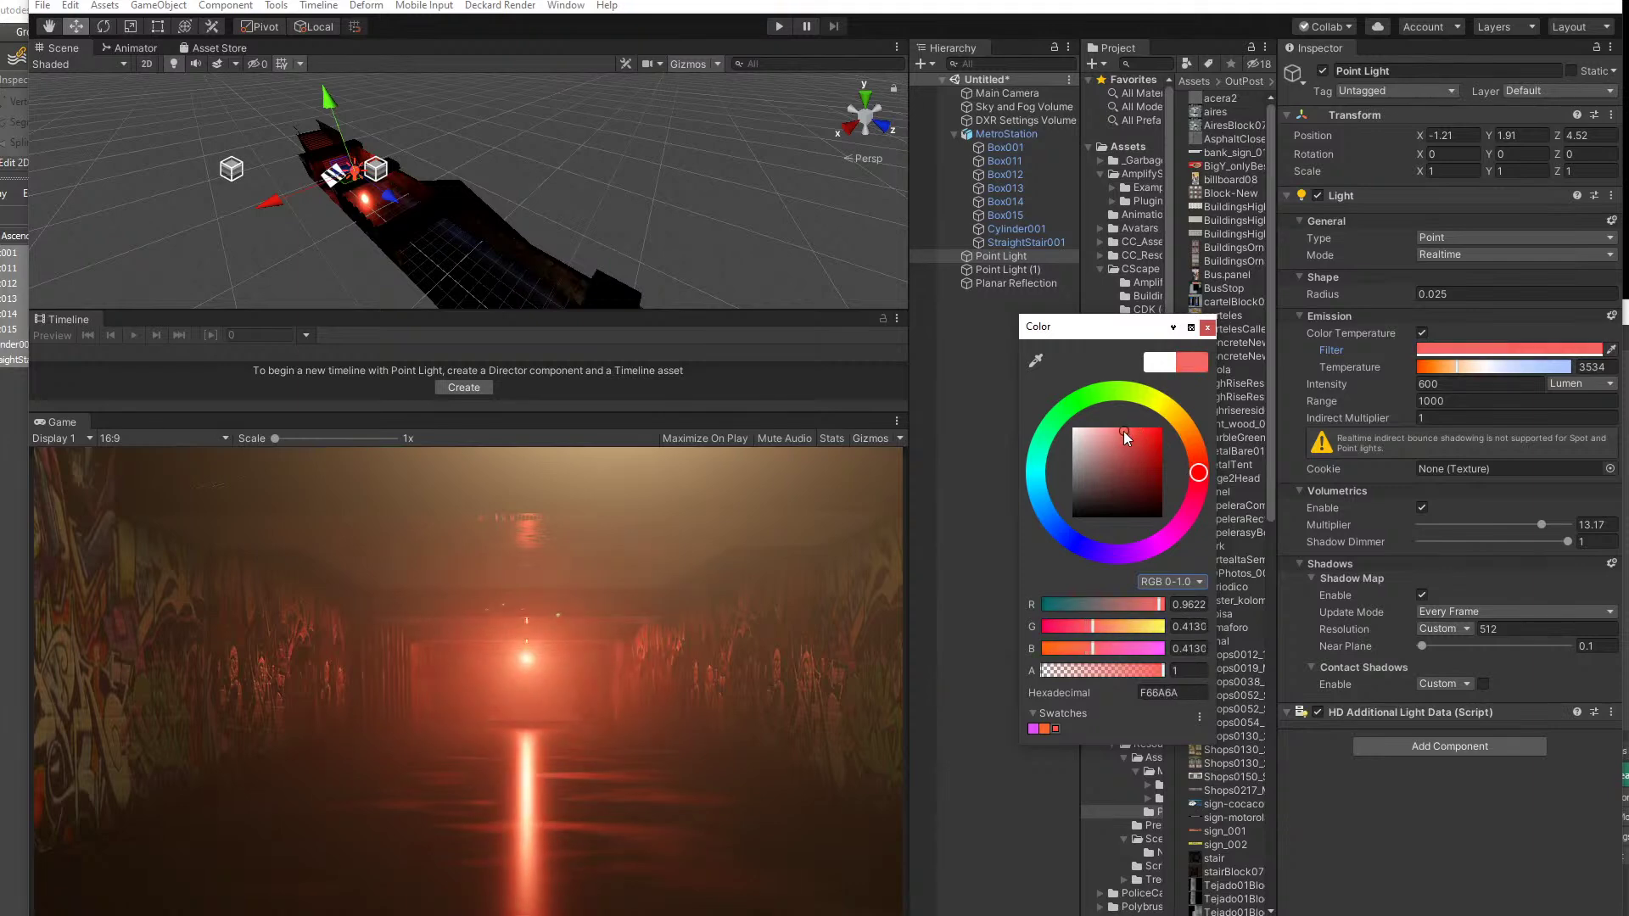
pyautogui.click(1206, 326)
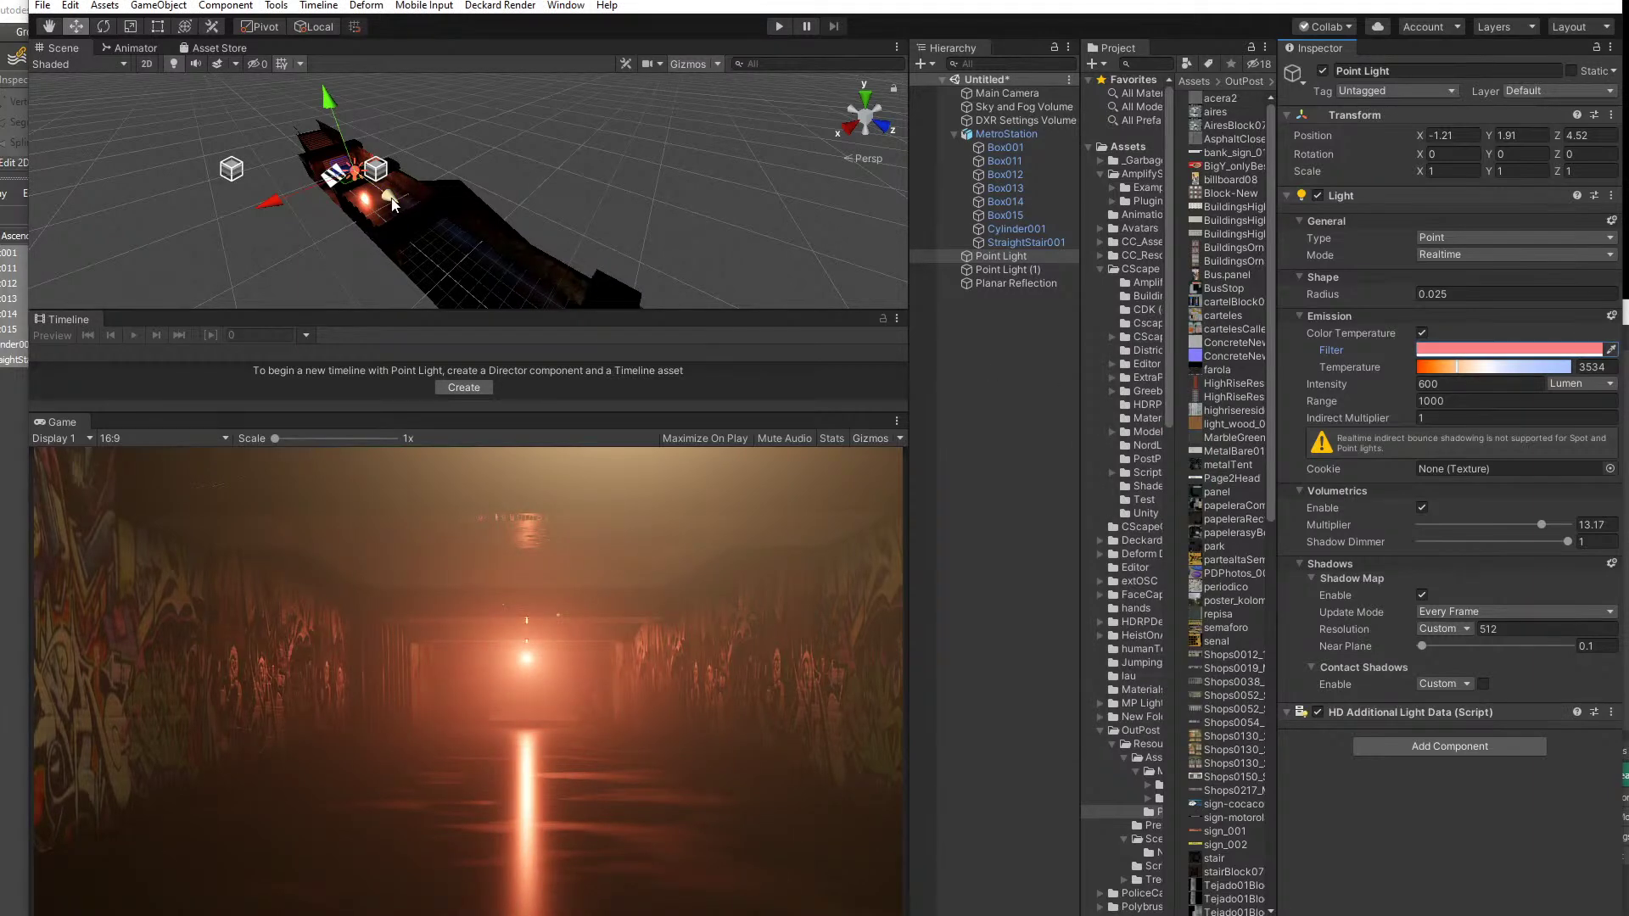
# - Try a light green filter colour (A3FFA6) on Point Light (1)
pyautogui.moveTo(339, 219); pyautogui.dragTo(323, 177, button='middle')
pyautogui.keyDown('alt'); pyautogui.moveTo(323, 177); pyautogui.dragTo(561, 173); pyautogui.keyUp('alt')
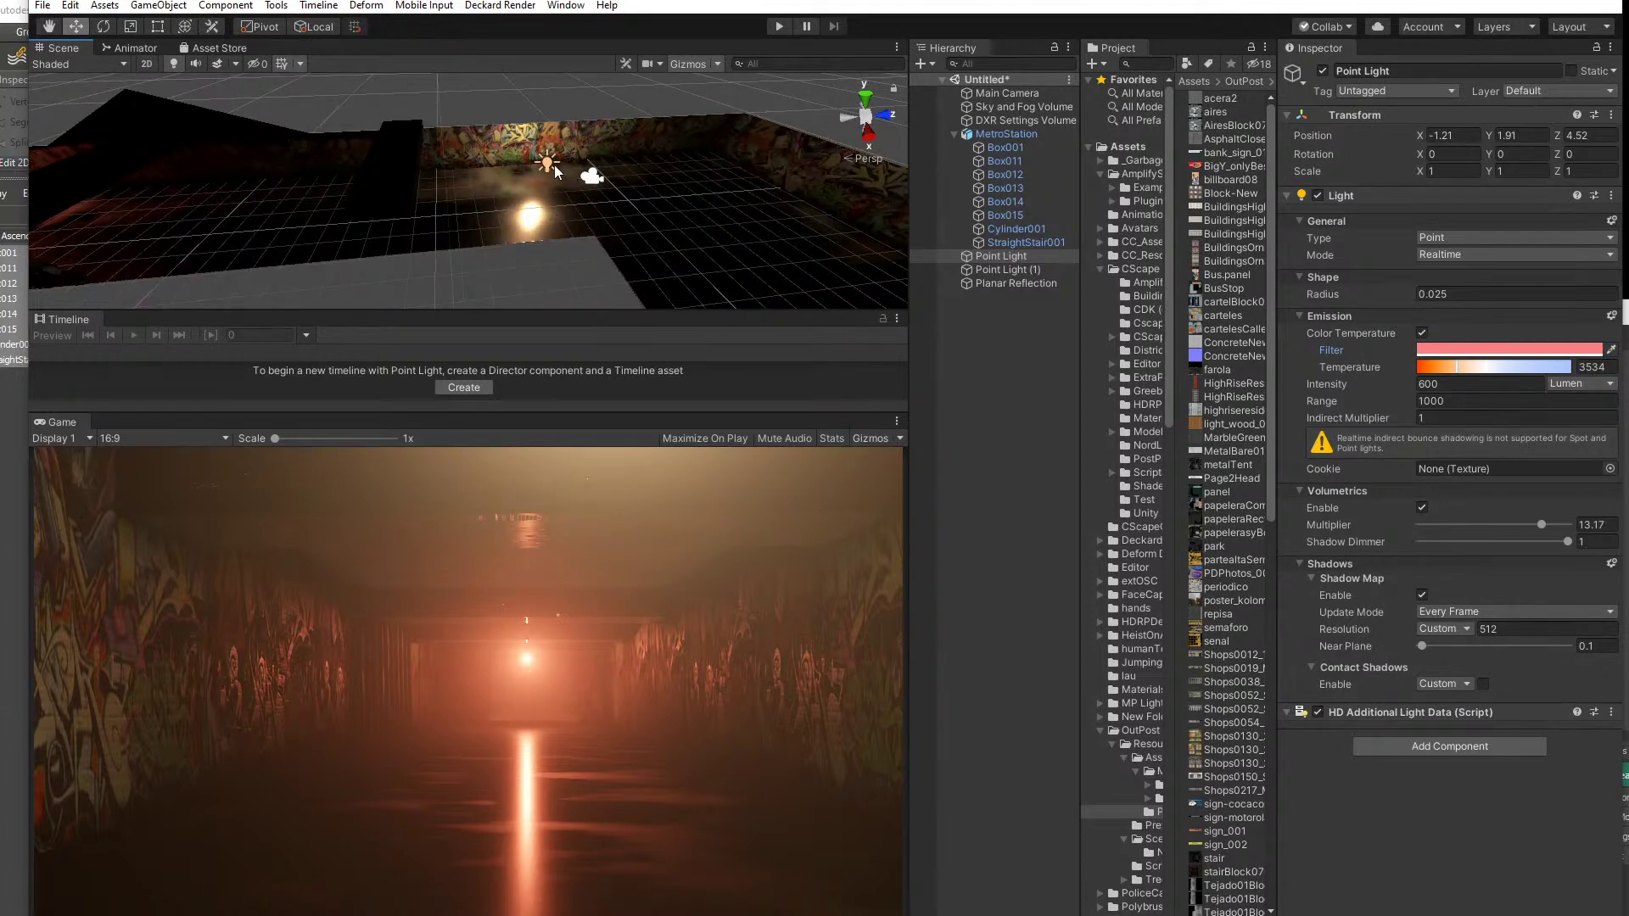
pyautogui.click(551, 162)
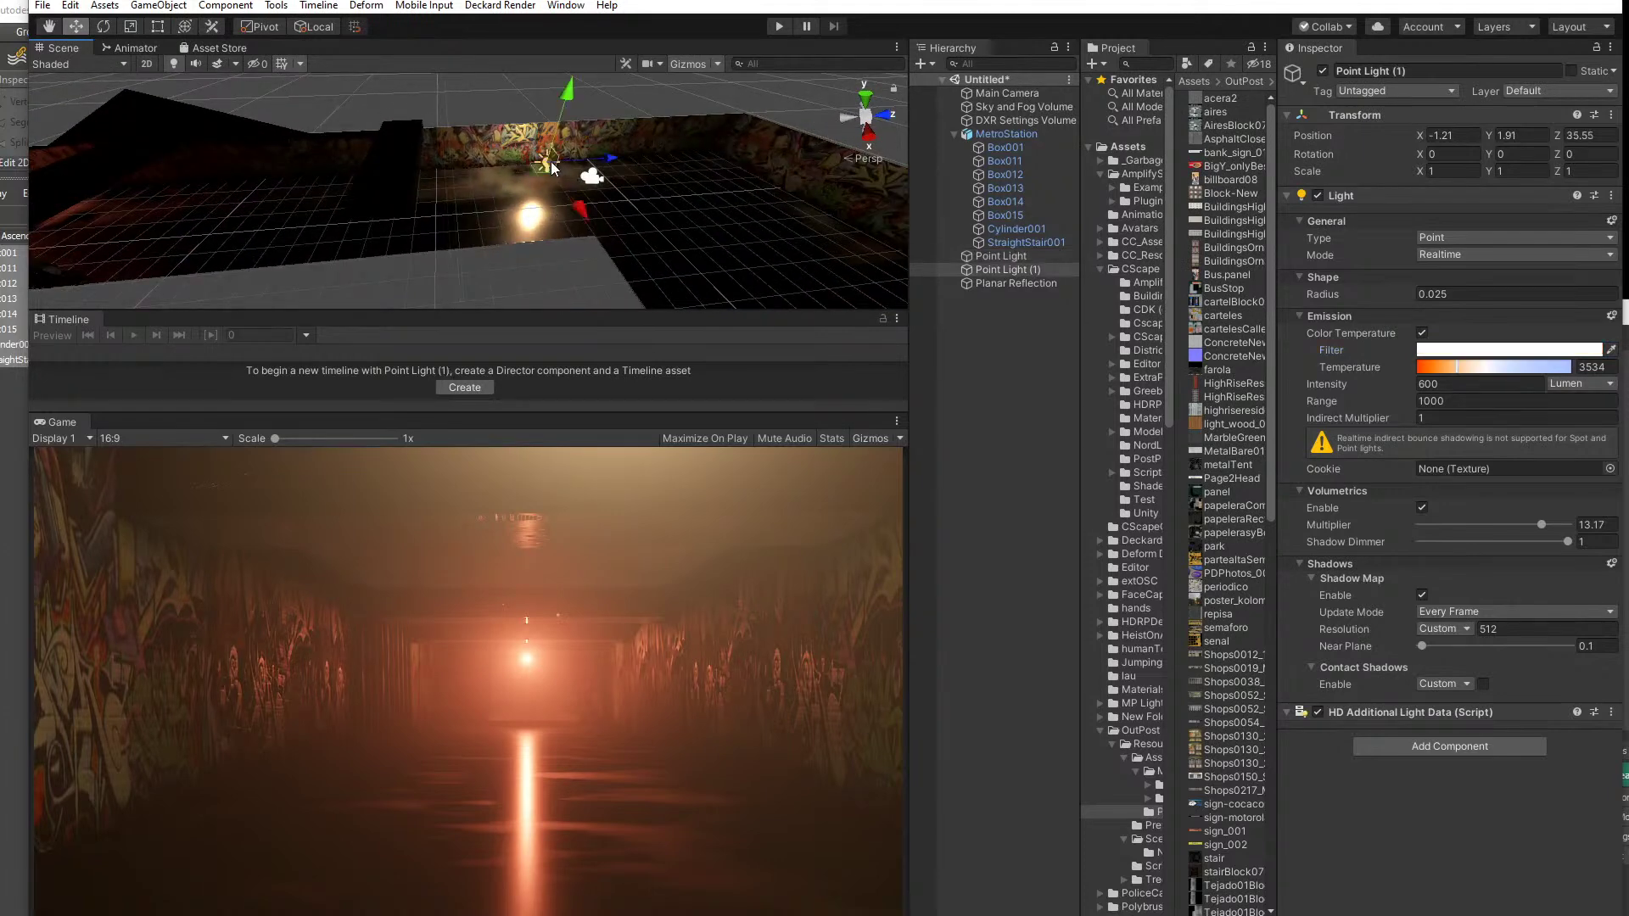
pyautogui.click(1462, 350)
pyautogui.click(1071, 408)
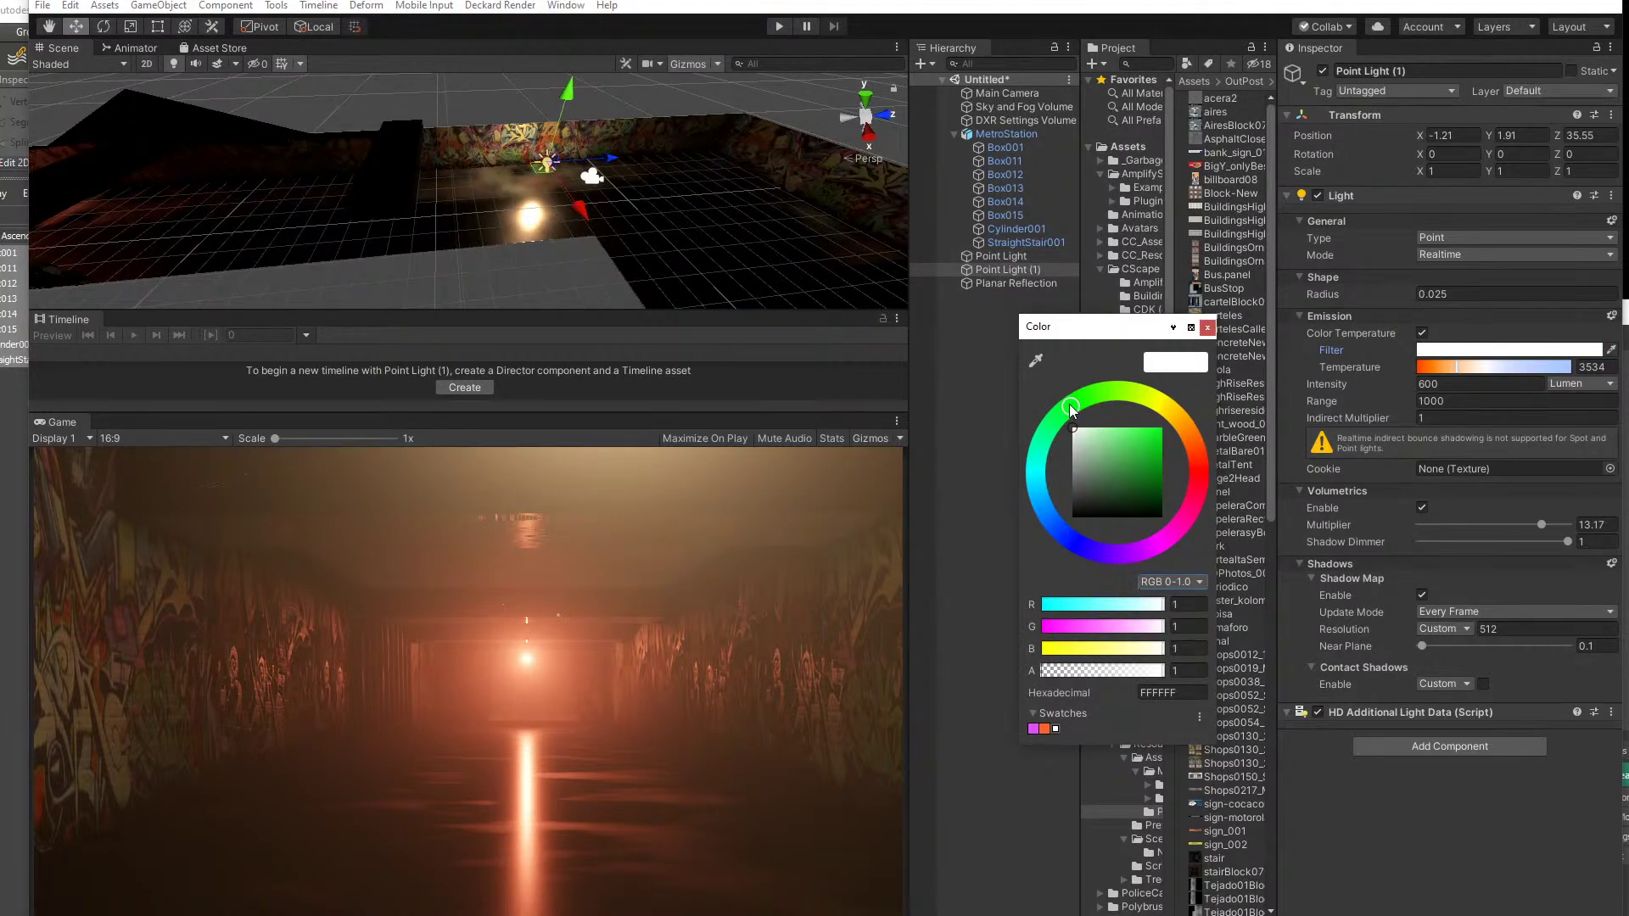
pyautogui.moveTo(1133, 435)
pyautogui.mouseDown()
pyautogui.moveTo(1087, 429)
pyautogui.moveTo(1108, 426)
pyautogui.mouseUp()
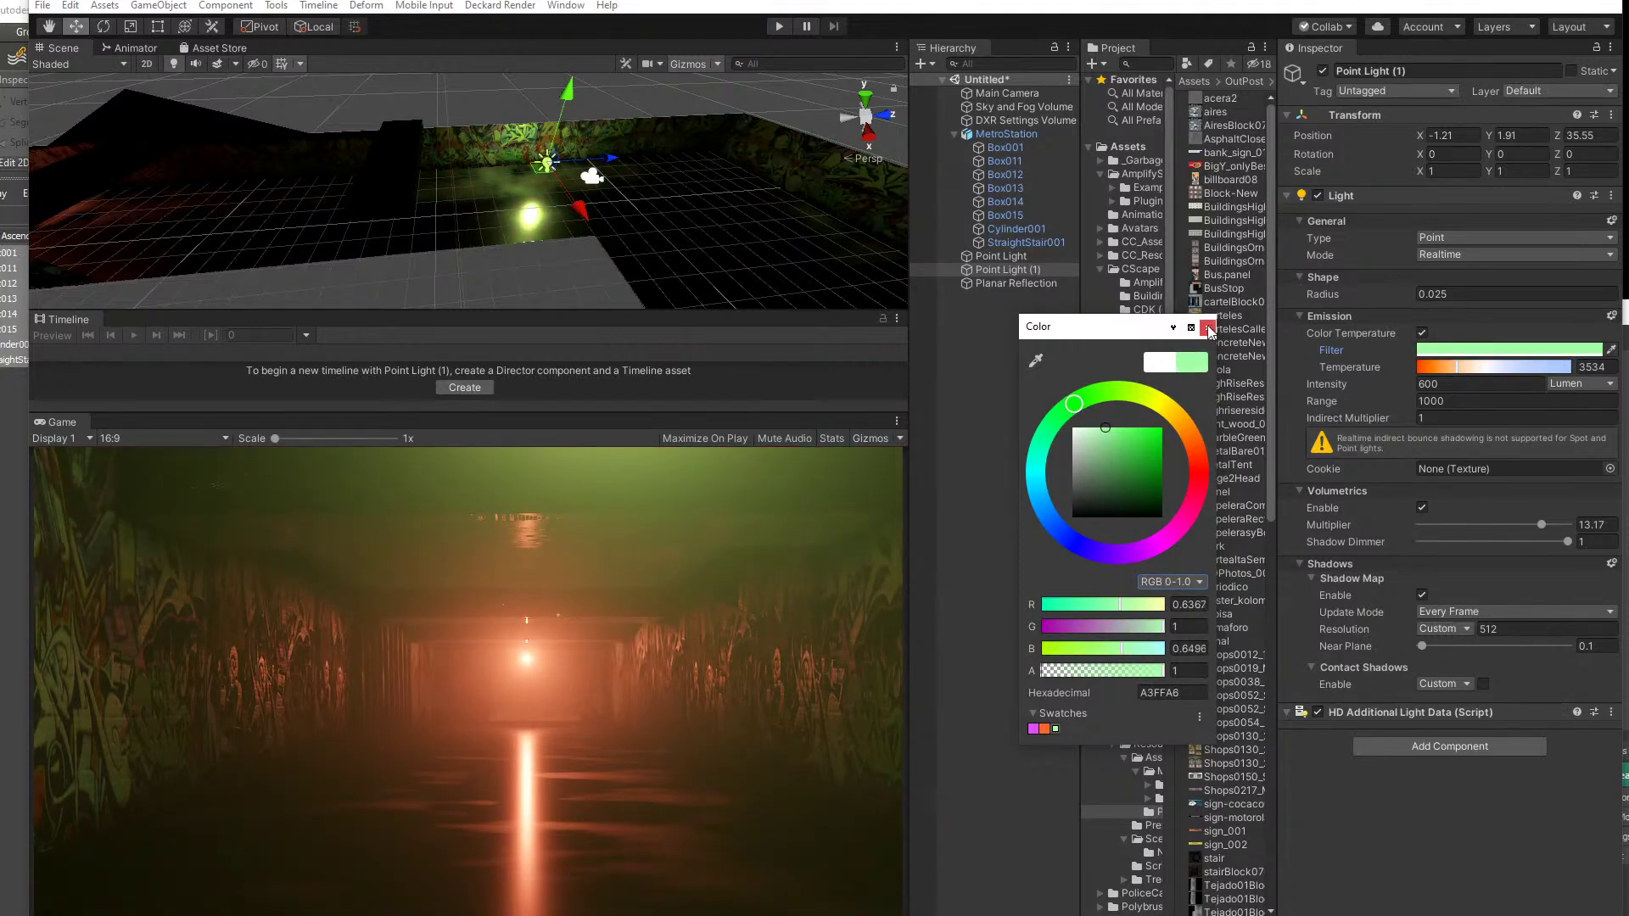
pyautogui.click(1207, 328)
# - Set Point Light (1) to Z 36.43 with a colour temperature of 13196 and a white filter colour (FFFFFF)
pyautogui.moveTo(601, 169)
pyautogui.mouseDown()
pyautogui.moveTo(676, 163)
pyautogui.moveTo(630, 164)
pyautogui.mouseUp()
pyautogui.moveTo(1476, 368); pyautogui.dragTo(1510, 368)
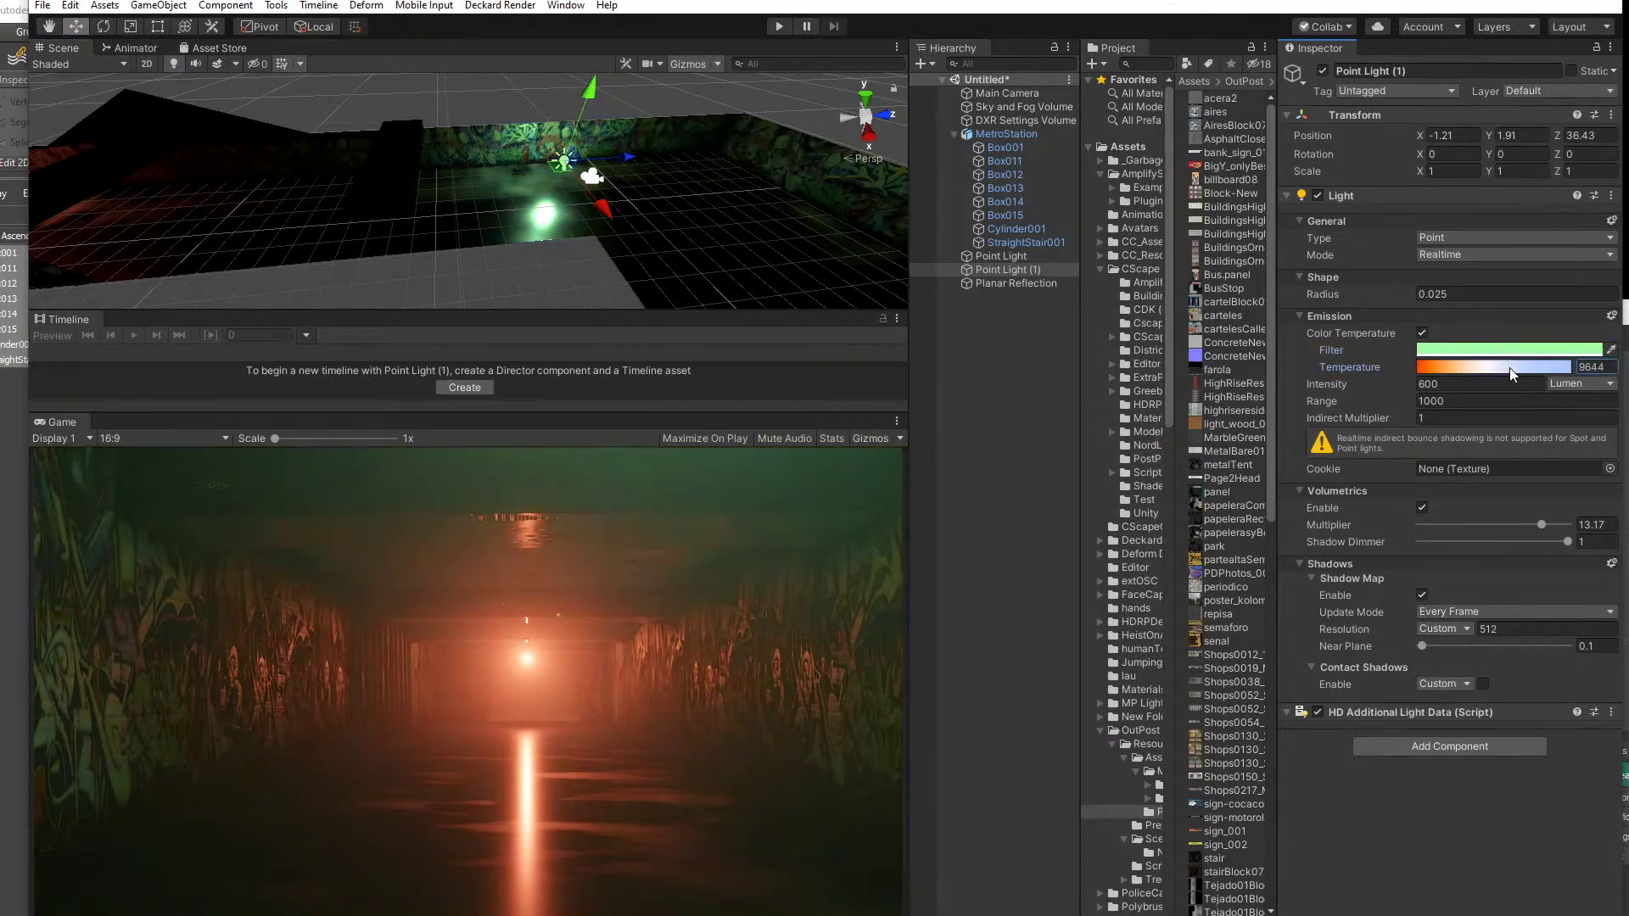
pyautogui.click(1448, 350)
pyautogui.moveTo(1109, 446); pyautogui.dragTo(1072, 427)
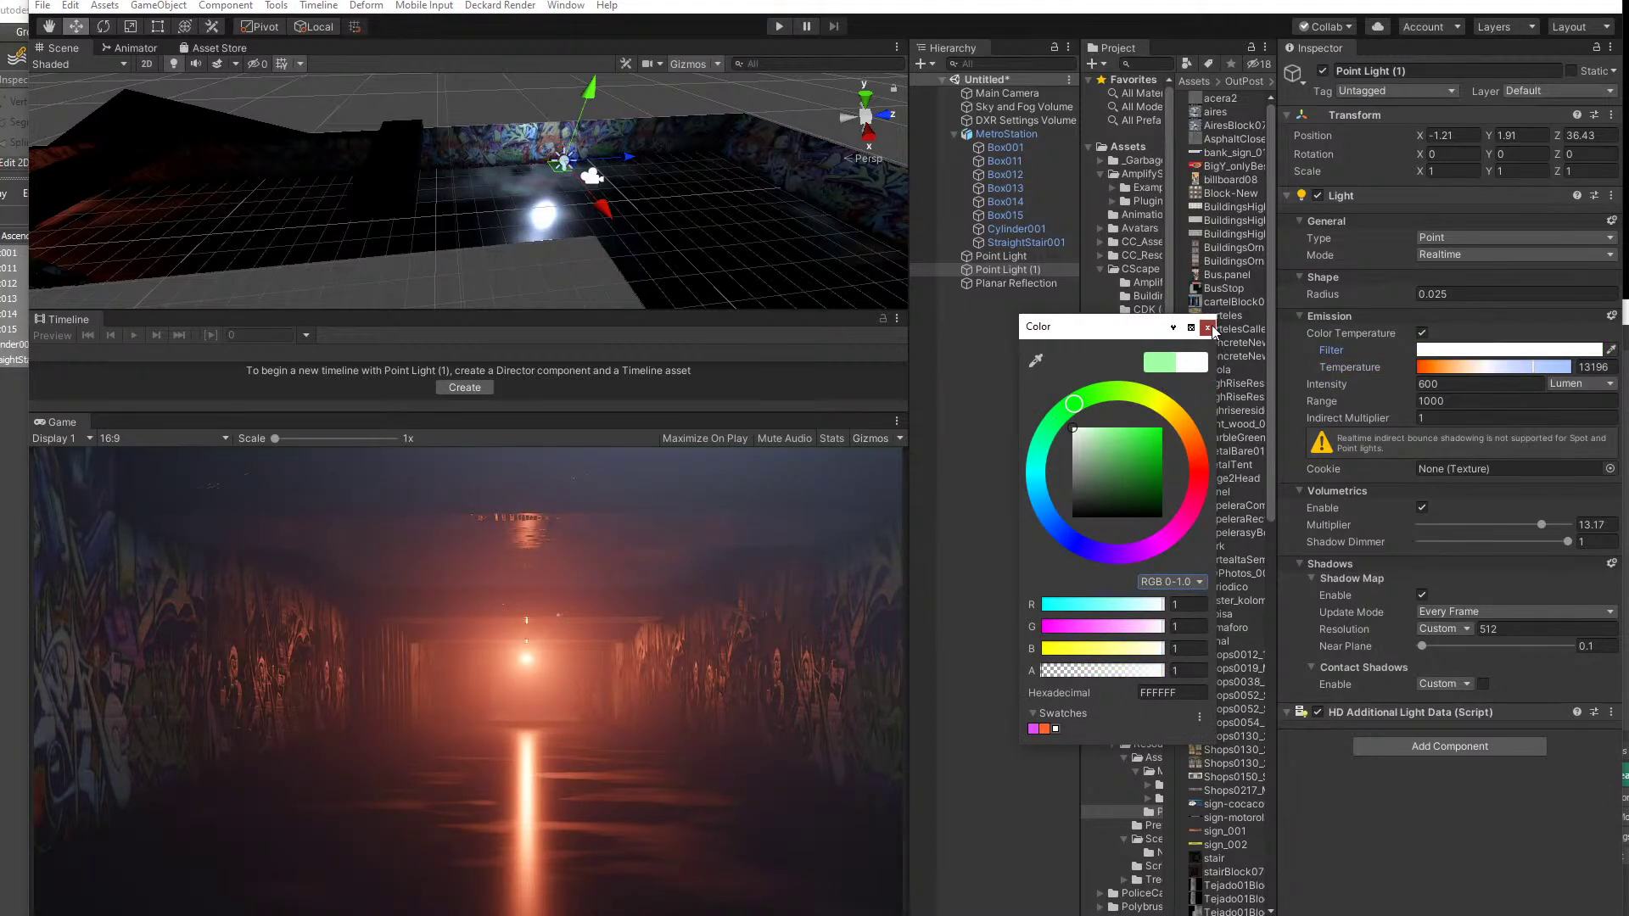
pyautogui.click(1208, 327)
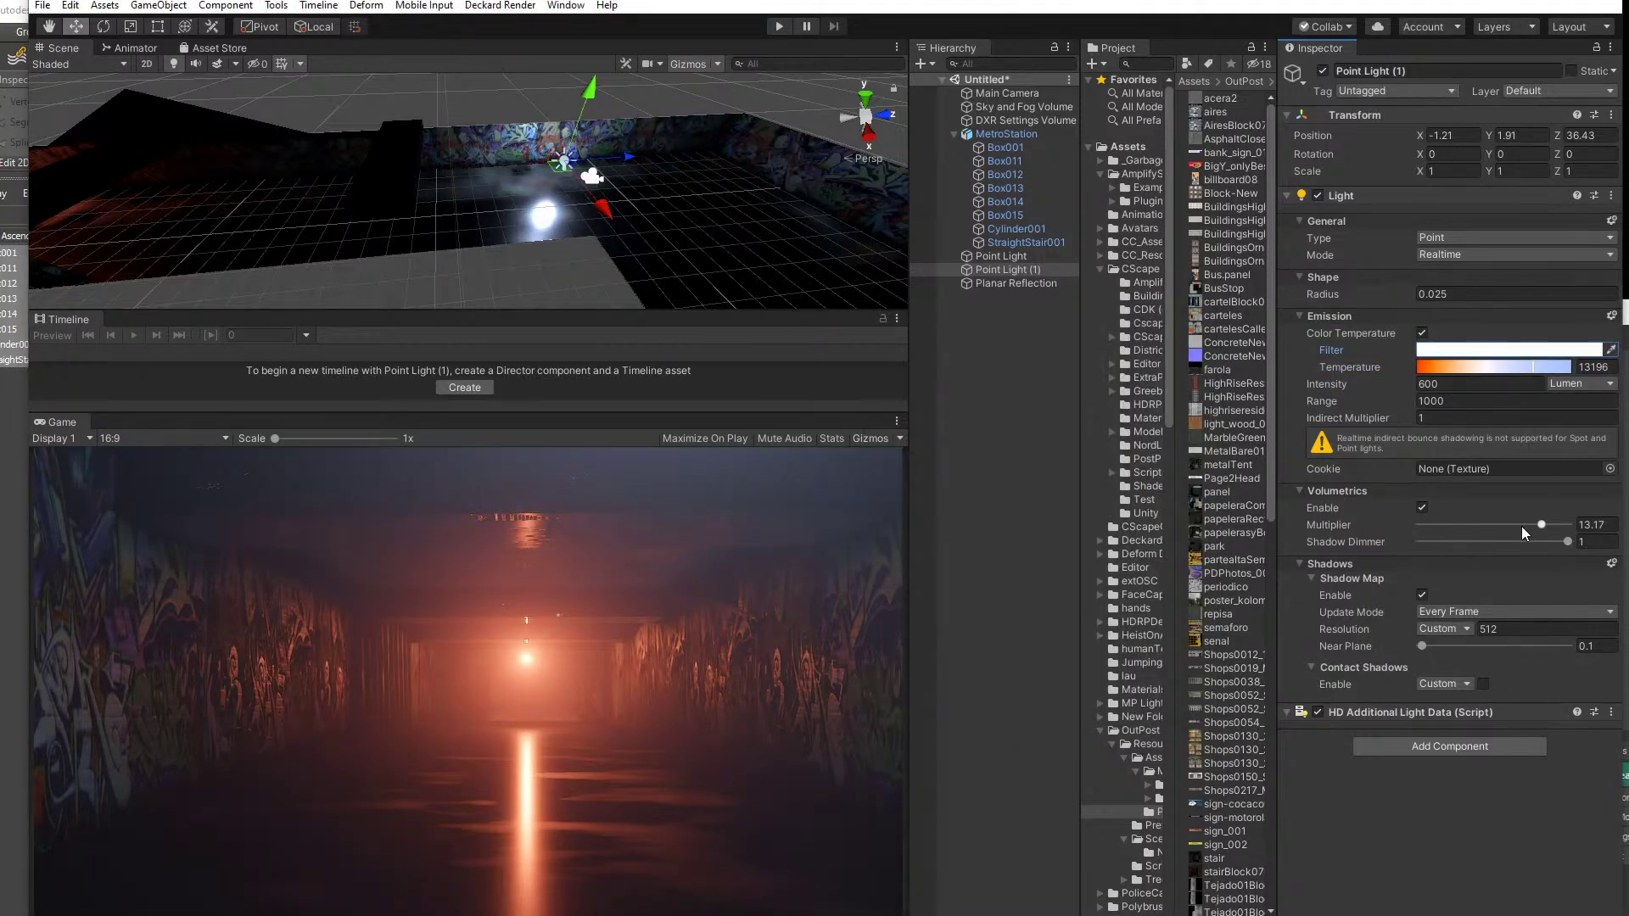
# - Set Point Light (1)'s volumetric multiplier to 1.67 and intensity to 1222.58 lumen, and shift it to X -1.39, Z 36.63
pyautogui.moveTo(1542, 526); pyautogui.dragTo(1450, 529)
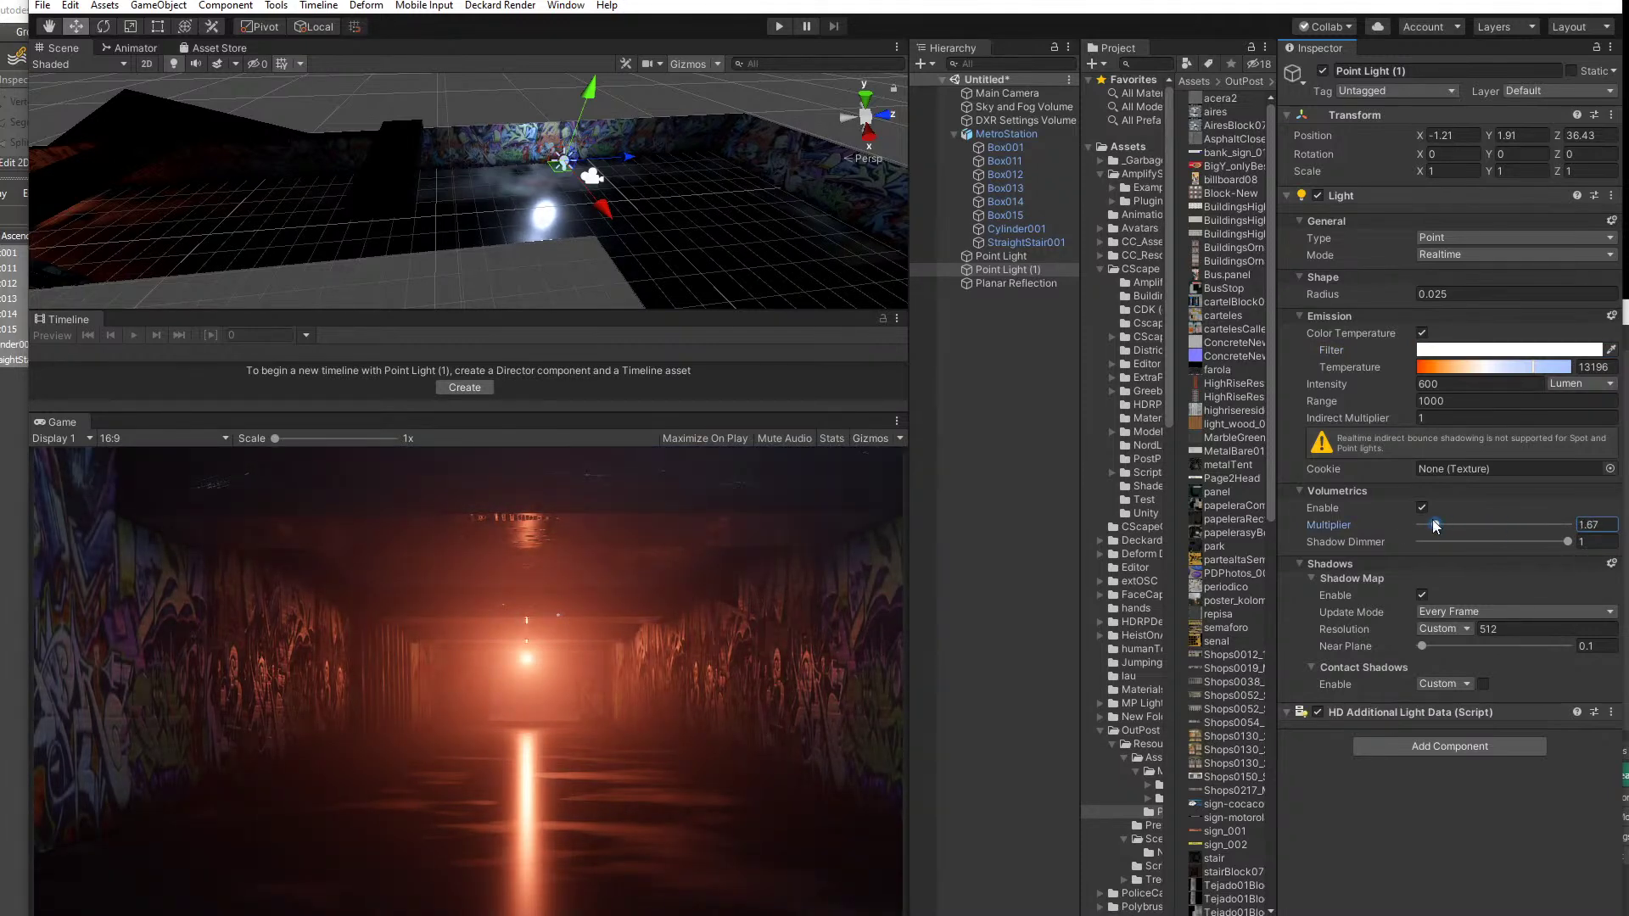
pyautogui.moveTo(1396, 393); pyautogui.dragTo(1405, 392)
pyautogui.moveTo(405, 446); pyautogui.dragTo(1577, 755)
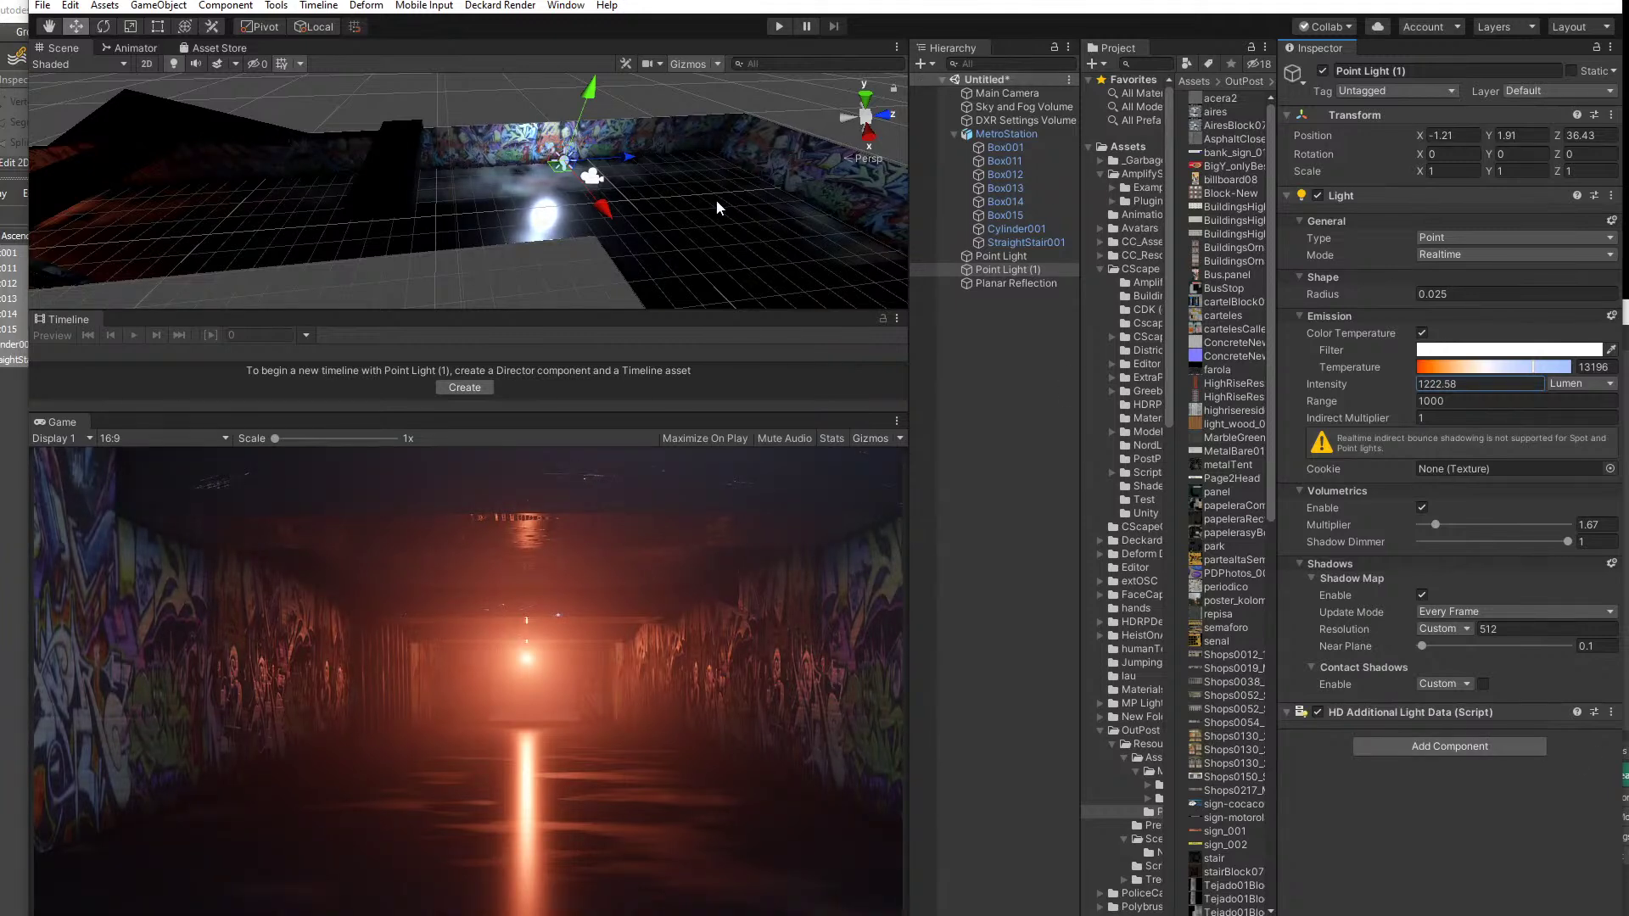
pyautogui.moveTo(605, 209); pyautogui.dragTo(628, 177)
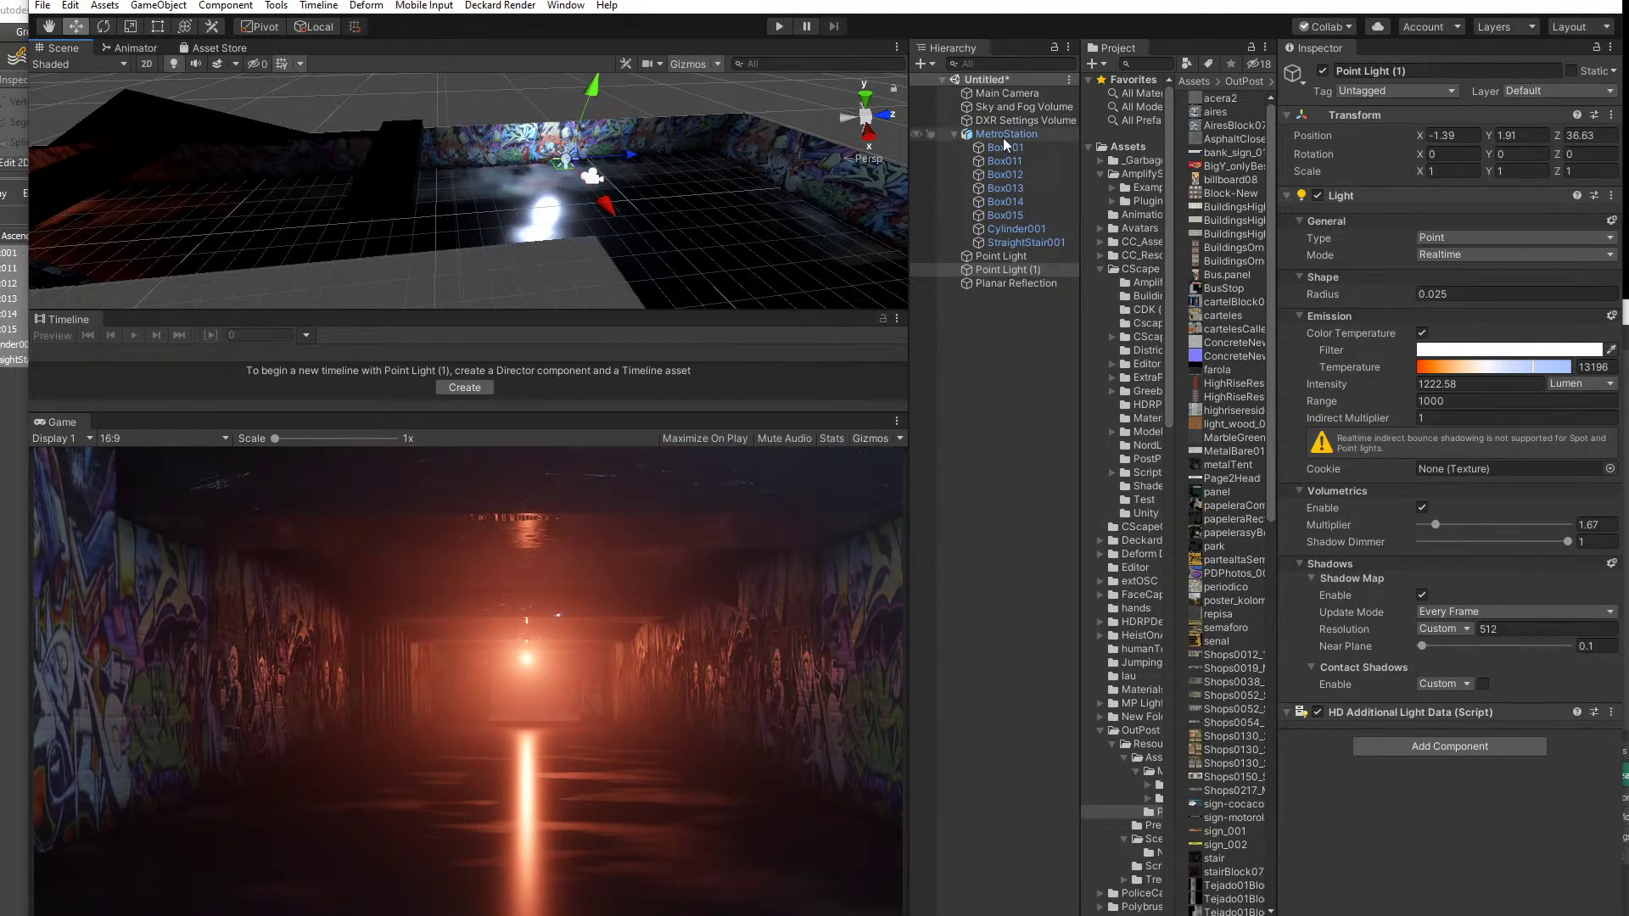
# - Add the Deckard Render component to the Main Camera
pyautogui.click(1007, 94)
pyautogui.moveTo(534, 181)
pyautogui.mouseDown()
pyautogui.moveTo(675, 203)
pyautogui.moveTo(531, 205)
pyautogui.mouseUp()
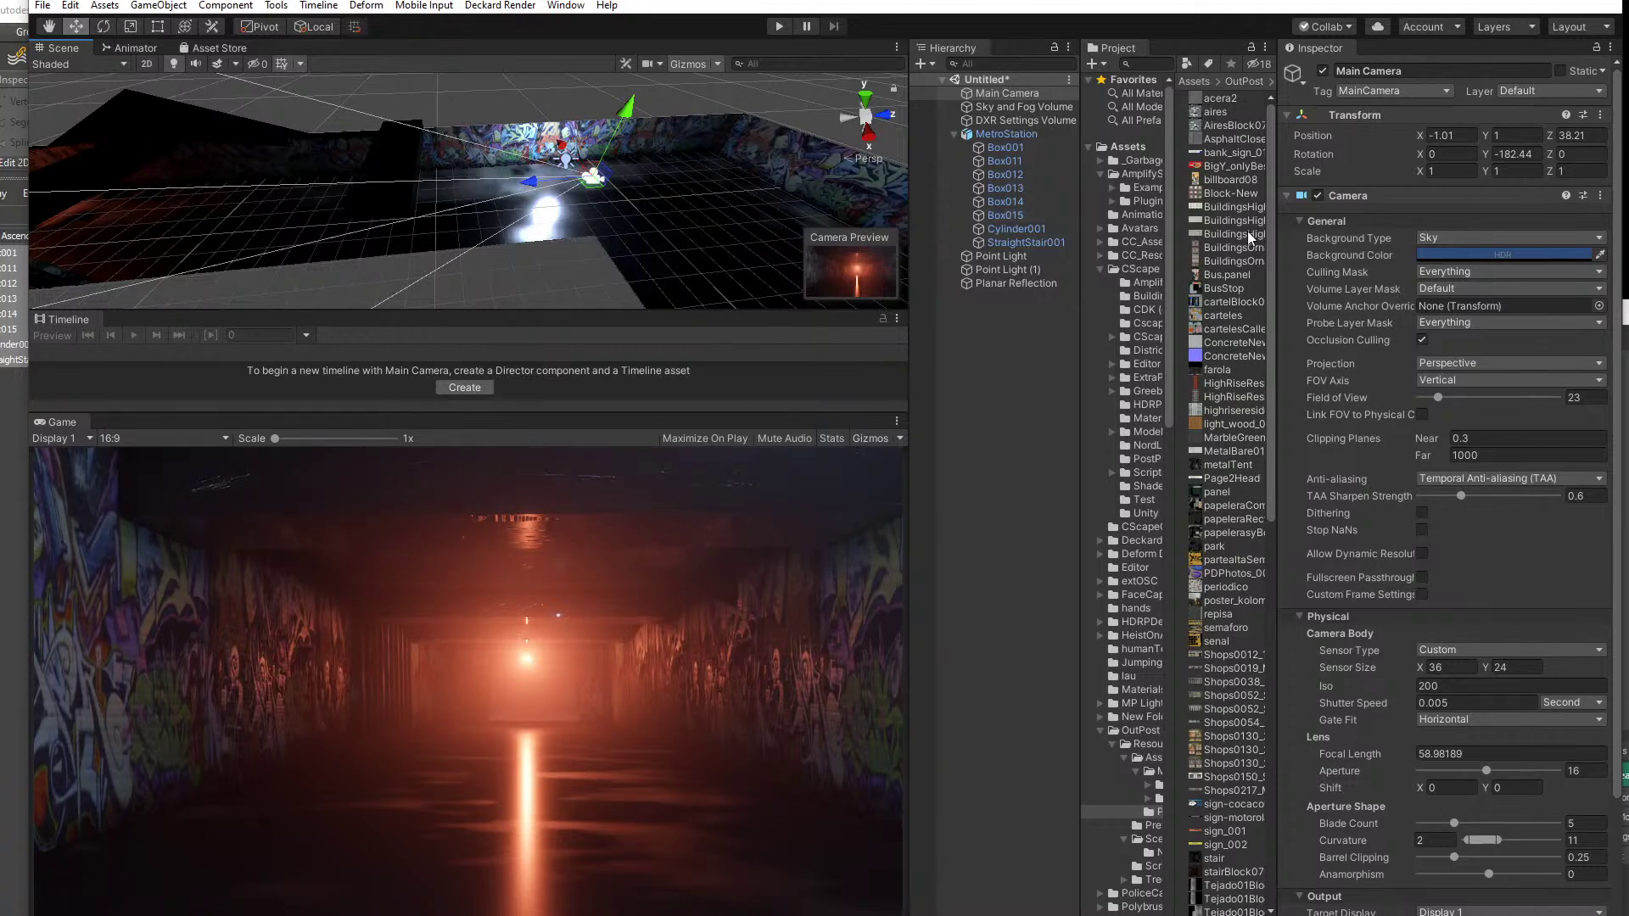
pyautogui.scroll(-5, 1458, 710)
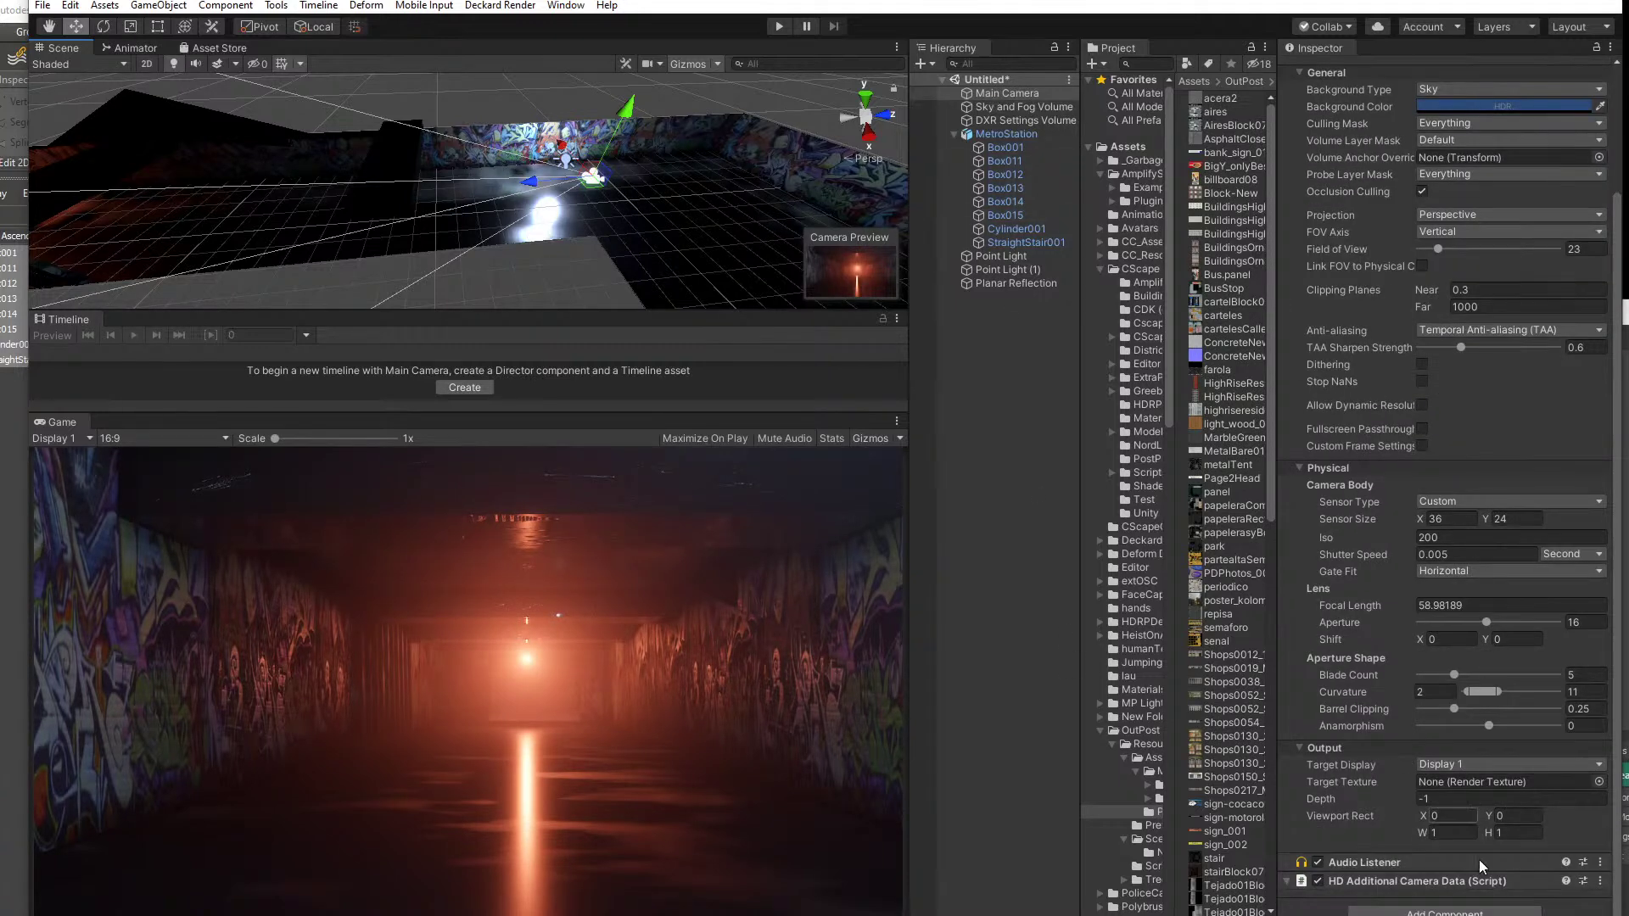
pyautogui.click(1406, 913)
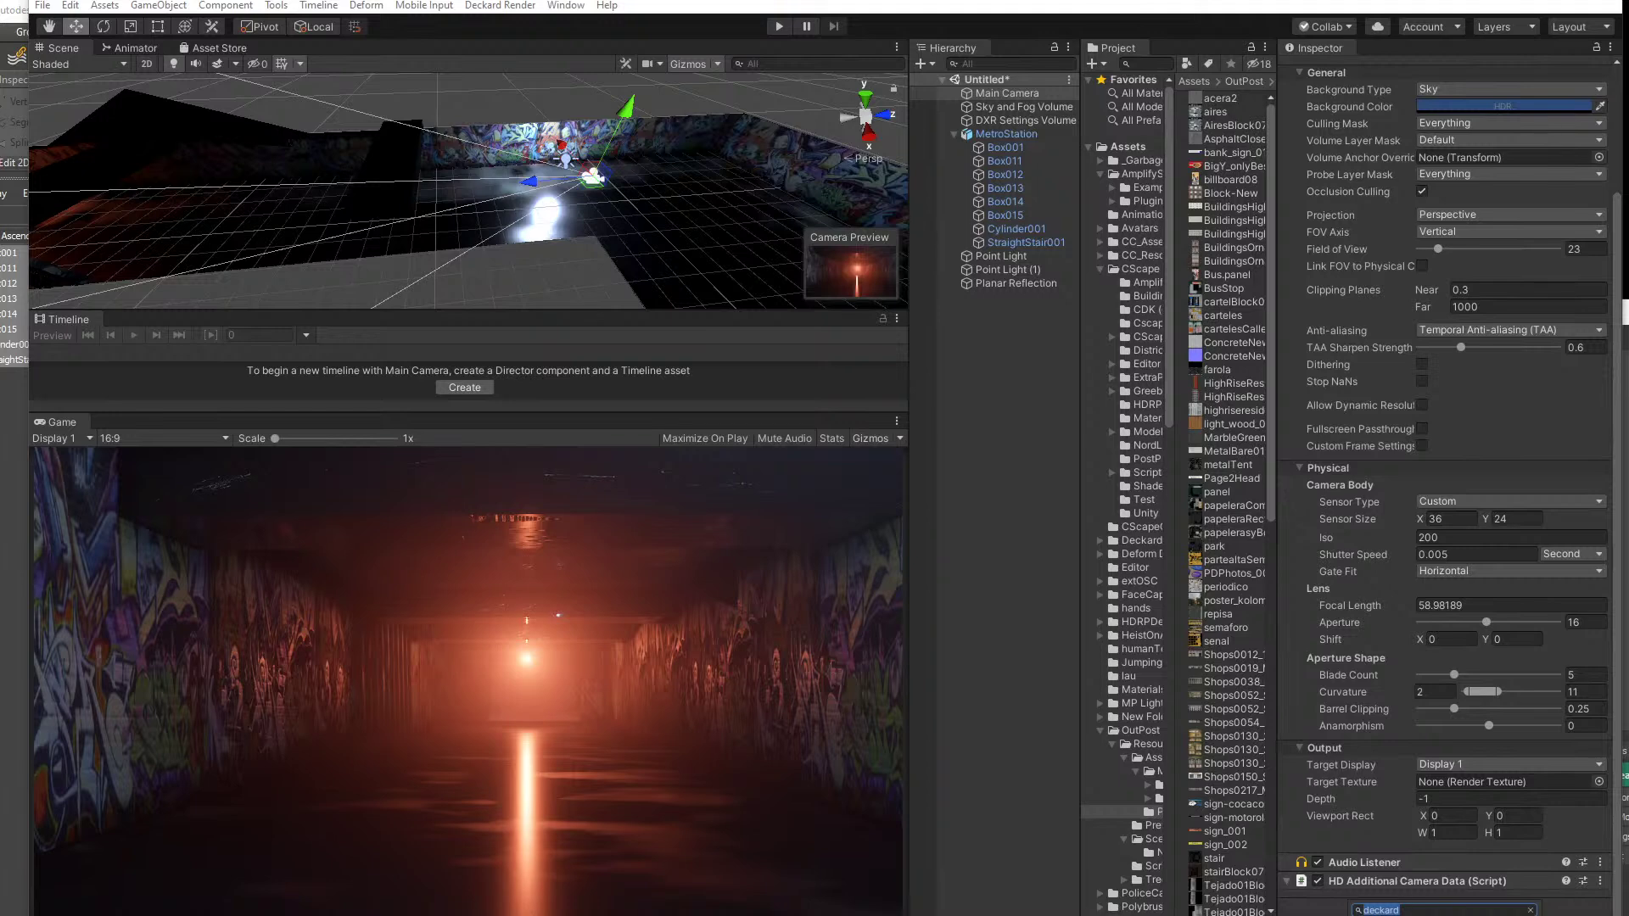
pyautogui.press('Return')
# - Reposition the Deckard view window over the editor and enlarge it to show the whole rendered frame
pyautogui.moveTo(579, 401); pyautogui.dragTo(754, 164)
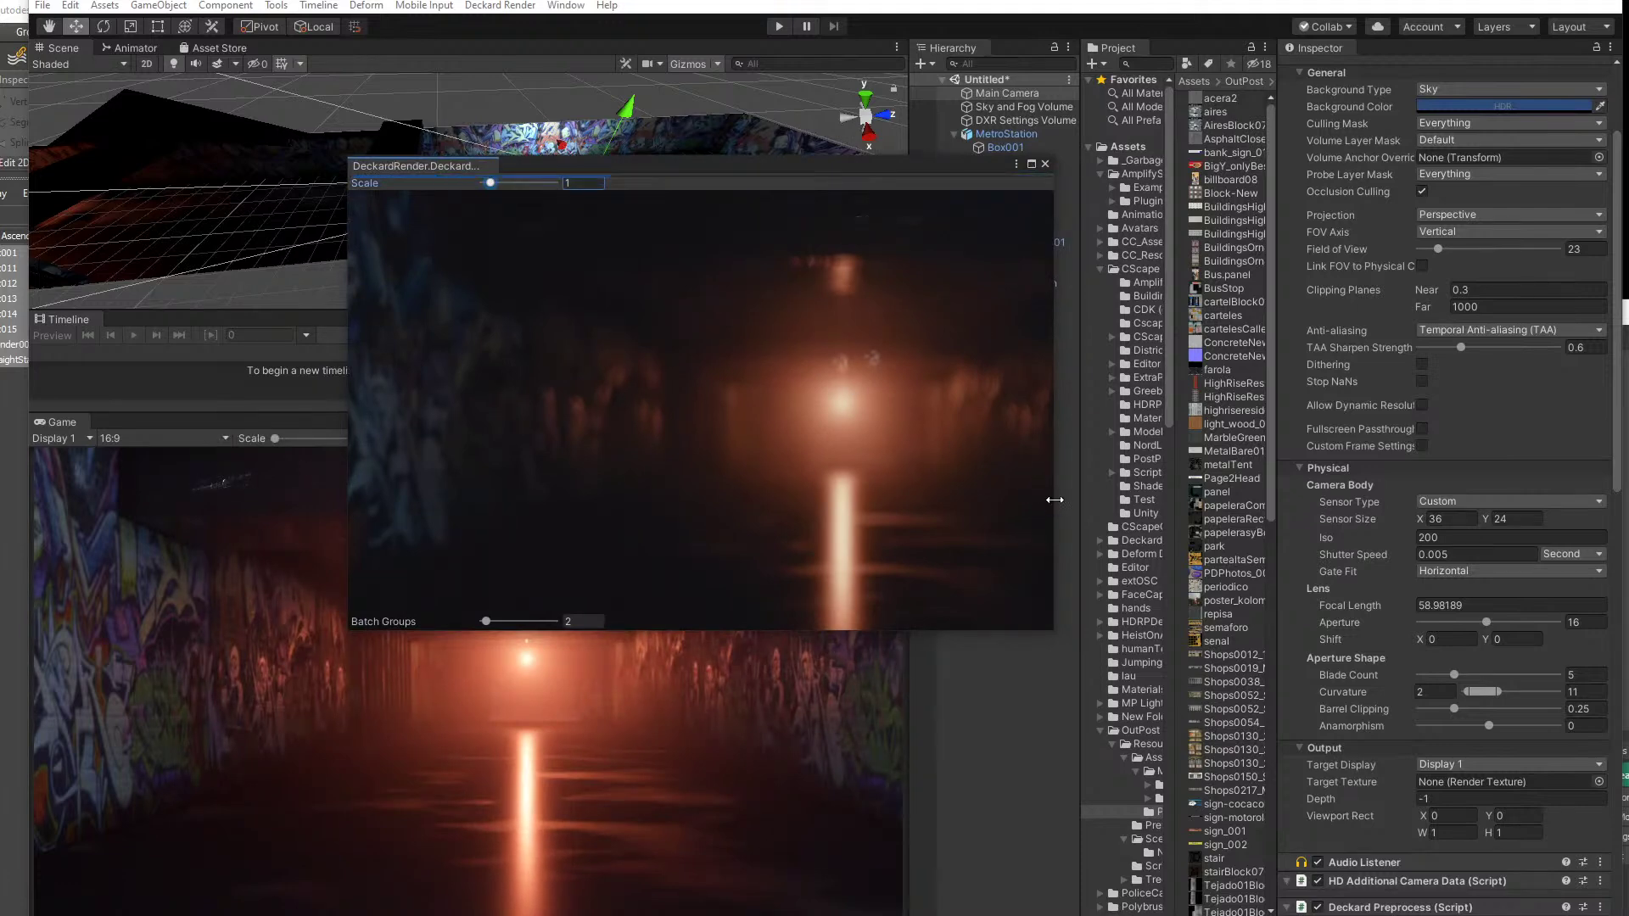
pyautogui.moveTo(1054, 501); pyautogui.dragTo(1271, 526)
pyautogui.moveTo(1112, 640); pyautogui.dragTo(1084, 726)
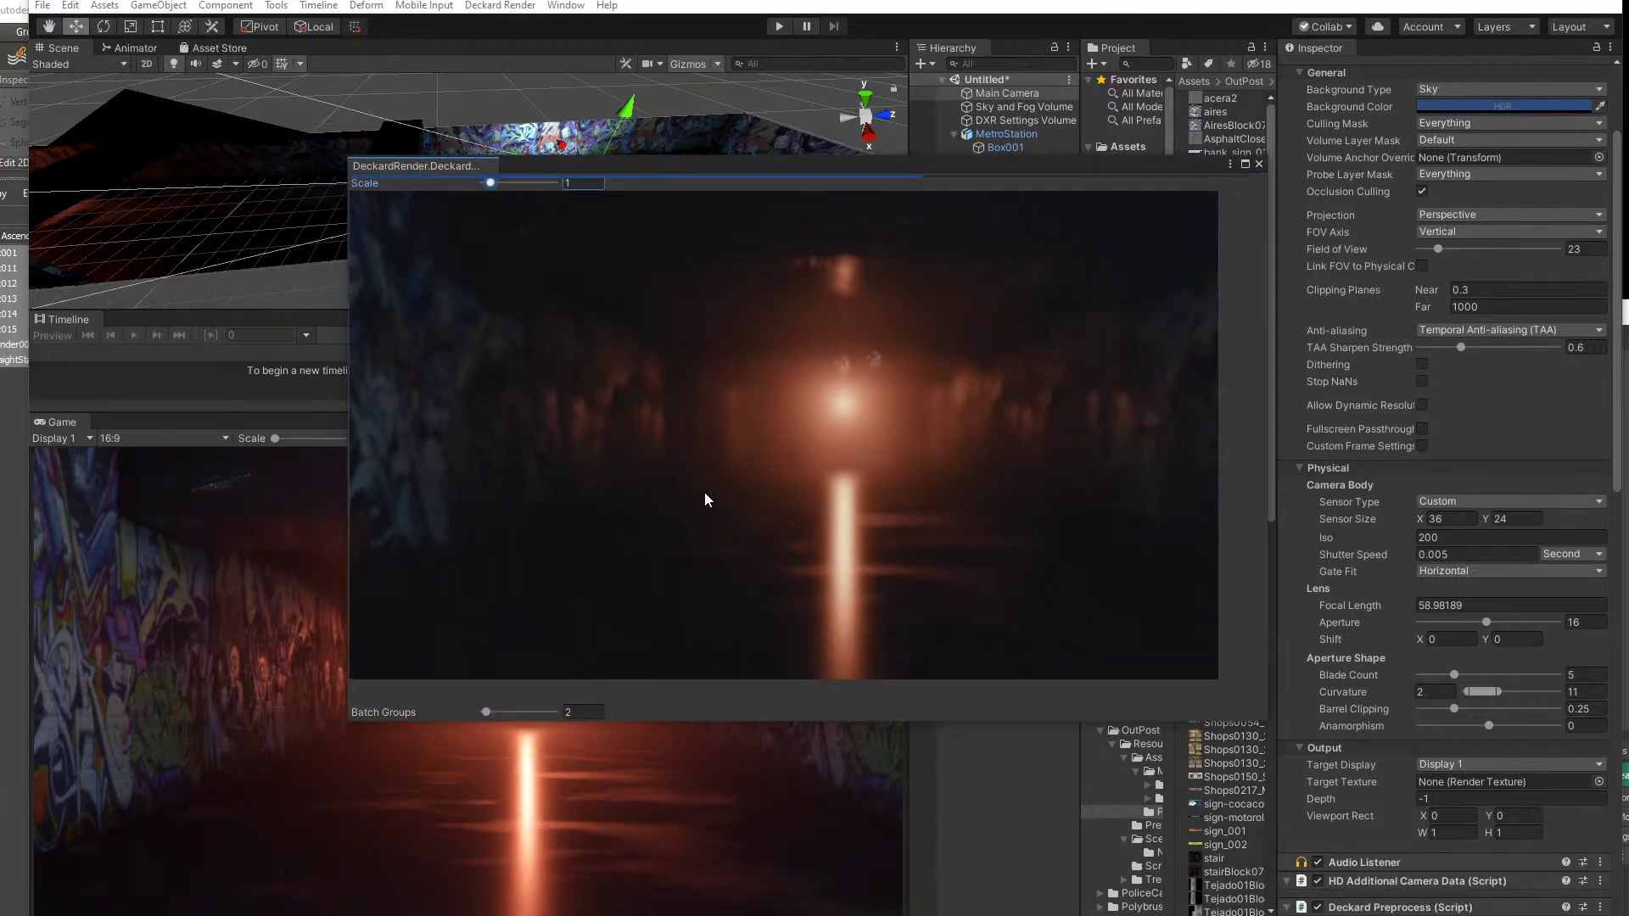
# - Keep the HDRP rendering setup in the Deckard Render Component and raise its physical camera aperture f-number slightly
pyautogui.scroll(-4, 1376, 798)
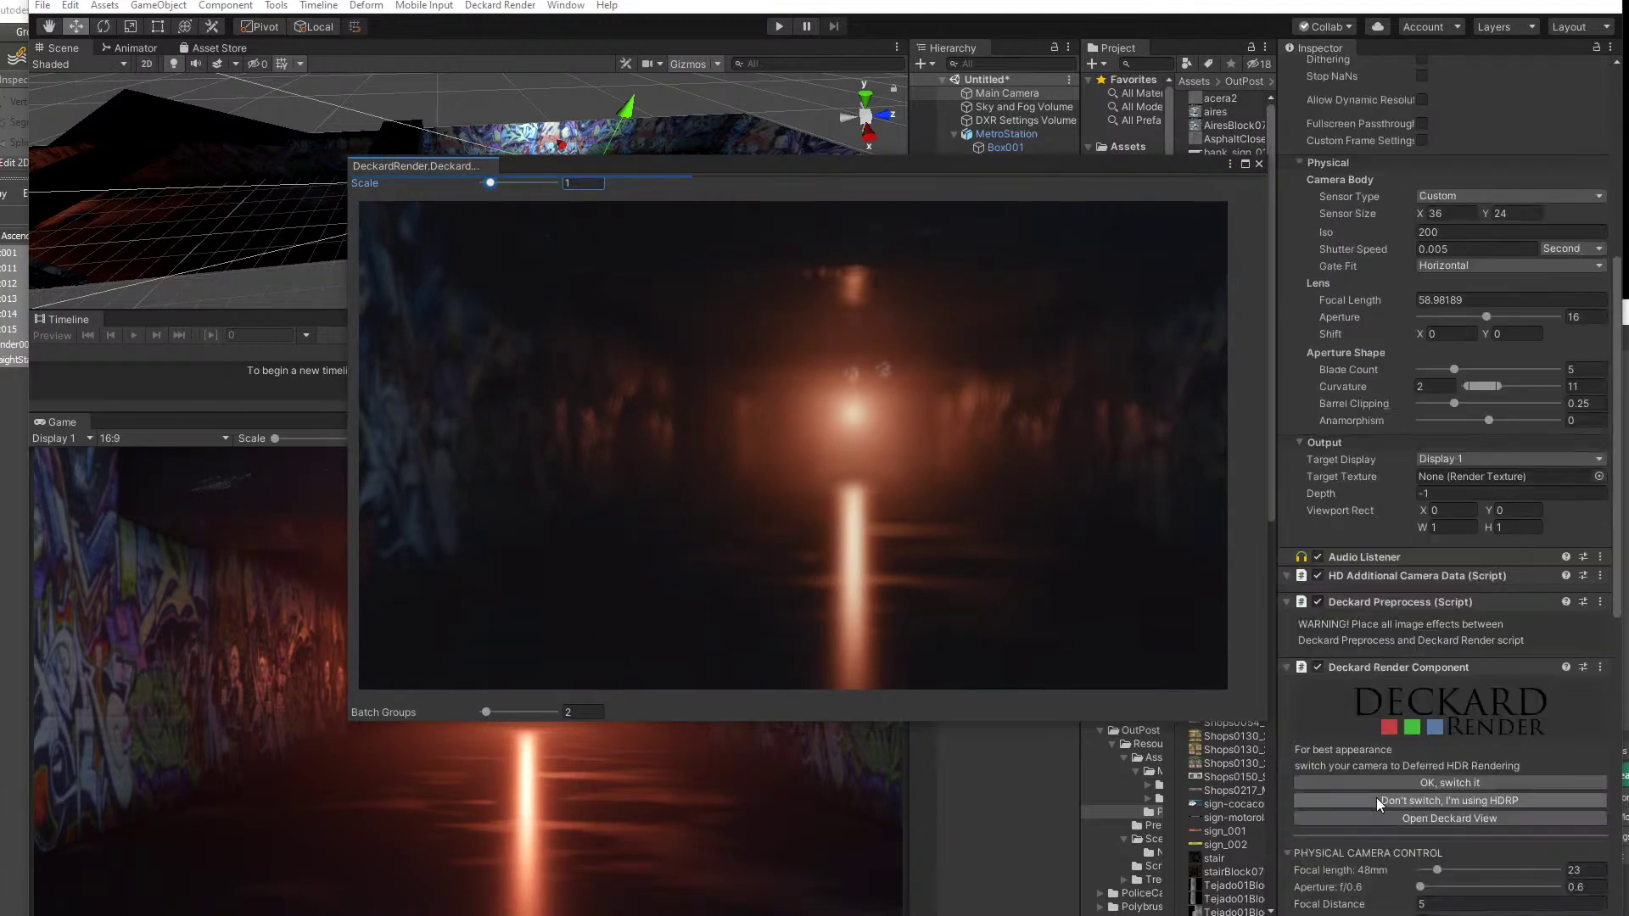
pyautogui.scroll(3, 1417, 500)
pyautogui.scroll(-6, 1423, 543)
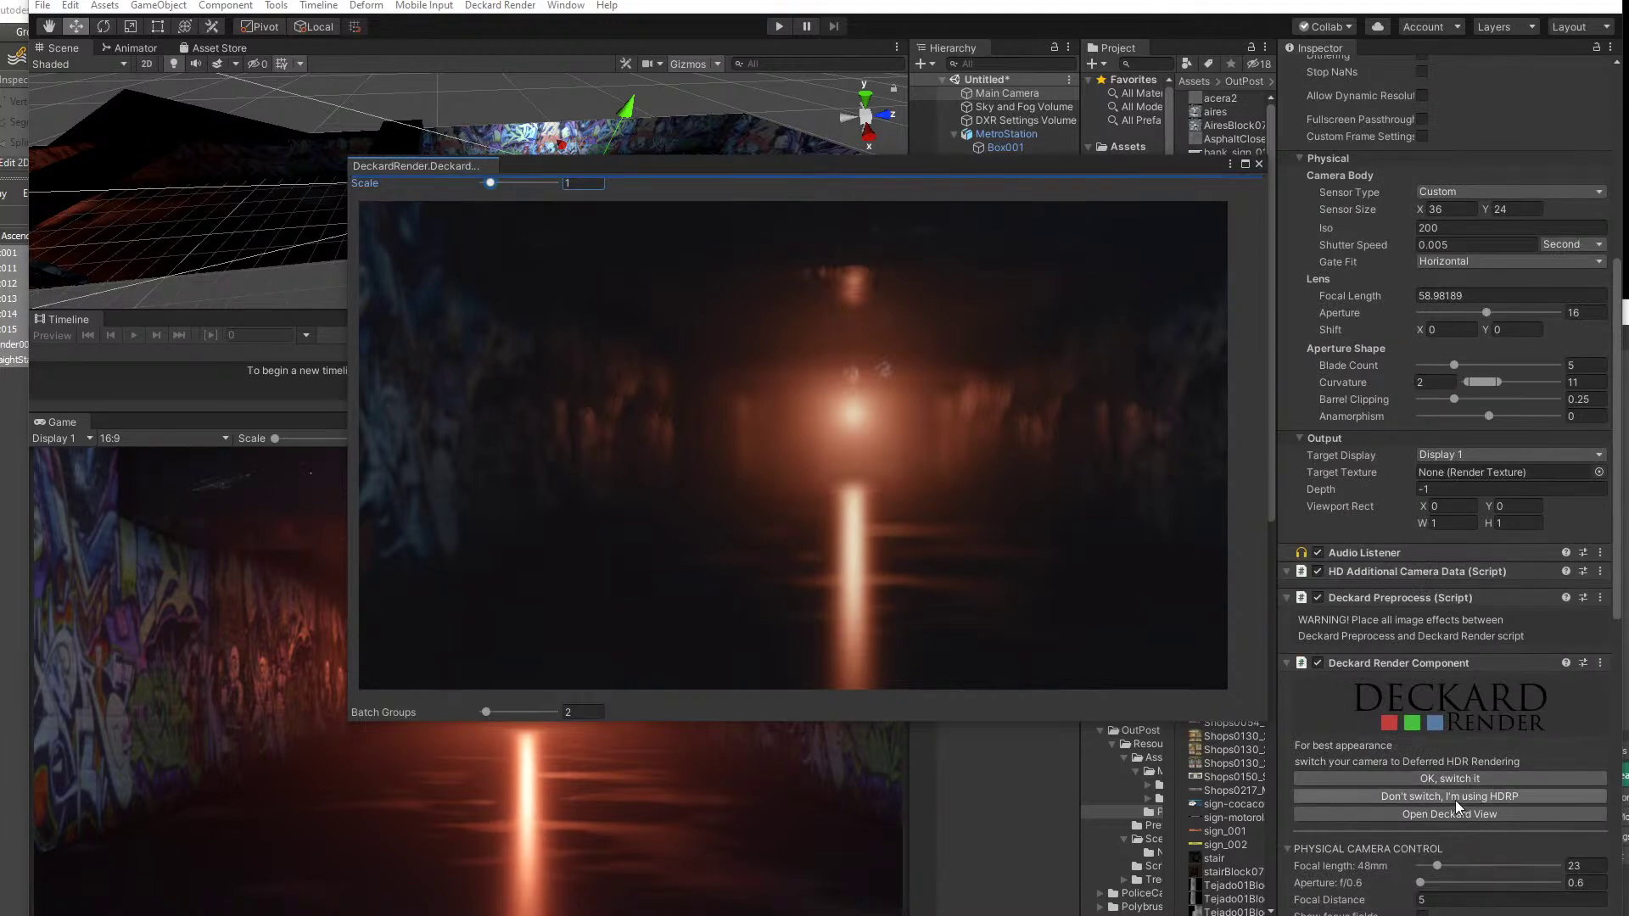
pyautogui.click(1479, 796)
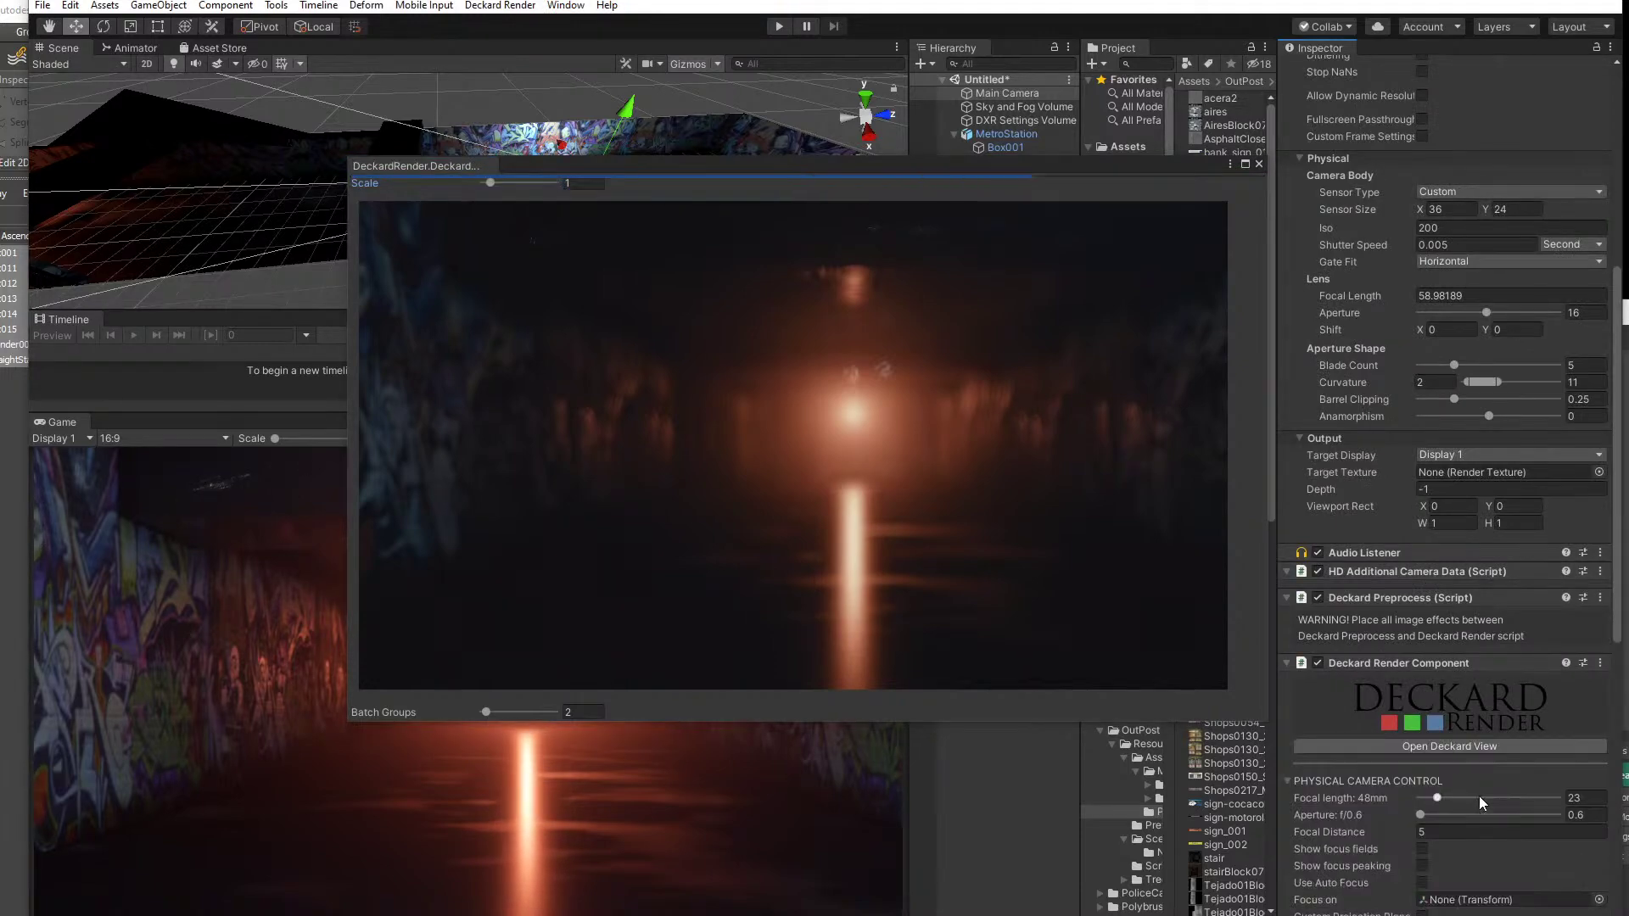
pyautogui.scroll(-6, 1367, 806)
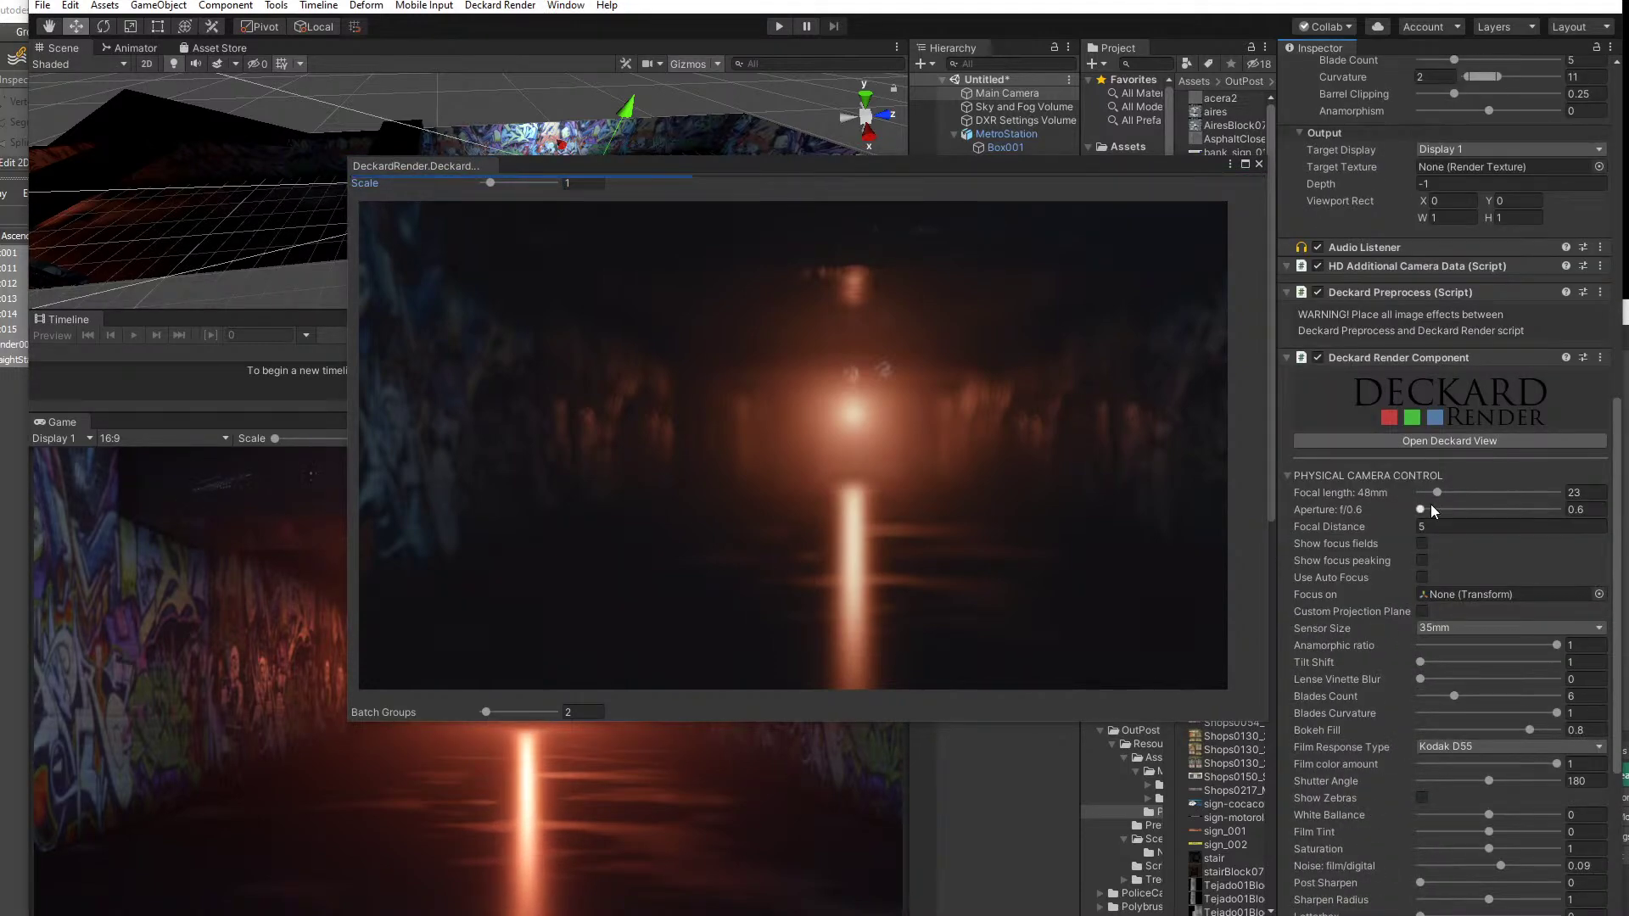
pyautogui.moveTo(1424, 507)
pyautogui.mouseDown()
pyautogui.moveTo(1442, 509)
pyautogui.moveTo(1422, 528)
pyautogui.mouseUp()
# - Enable Generate Colliders in the MetroStation model's import settings and apply the change
pyautogui.moveTo(856, 173); pyautogui.dragTo(0, 386)
pyautogui.click(1014, 134)
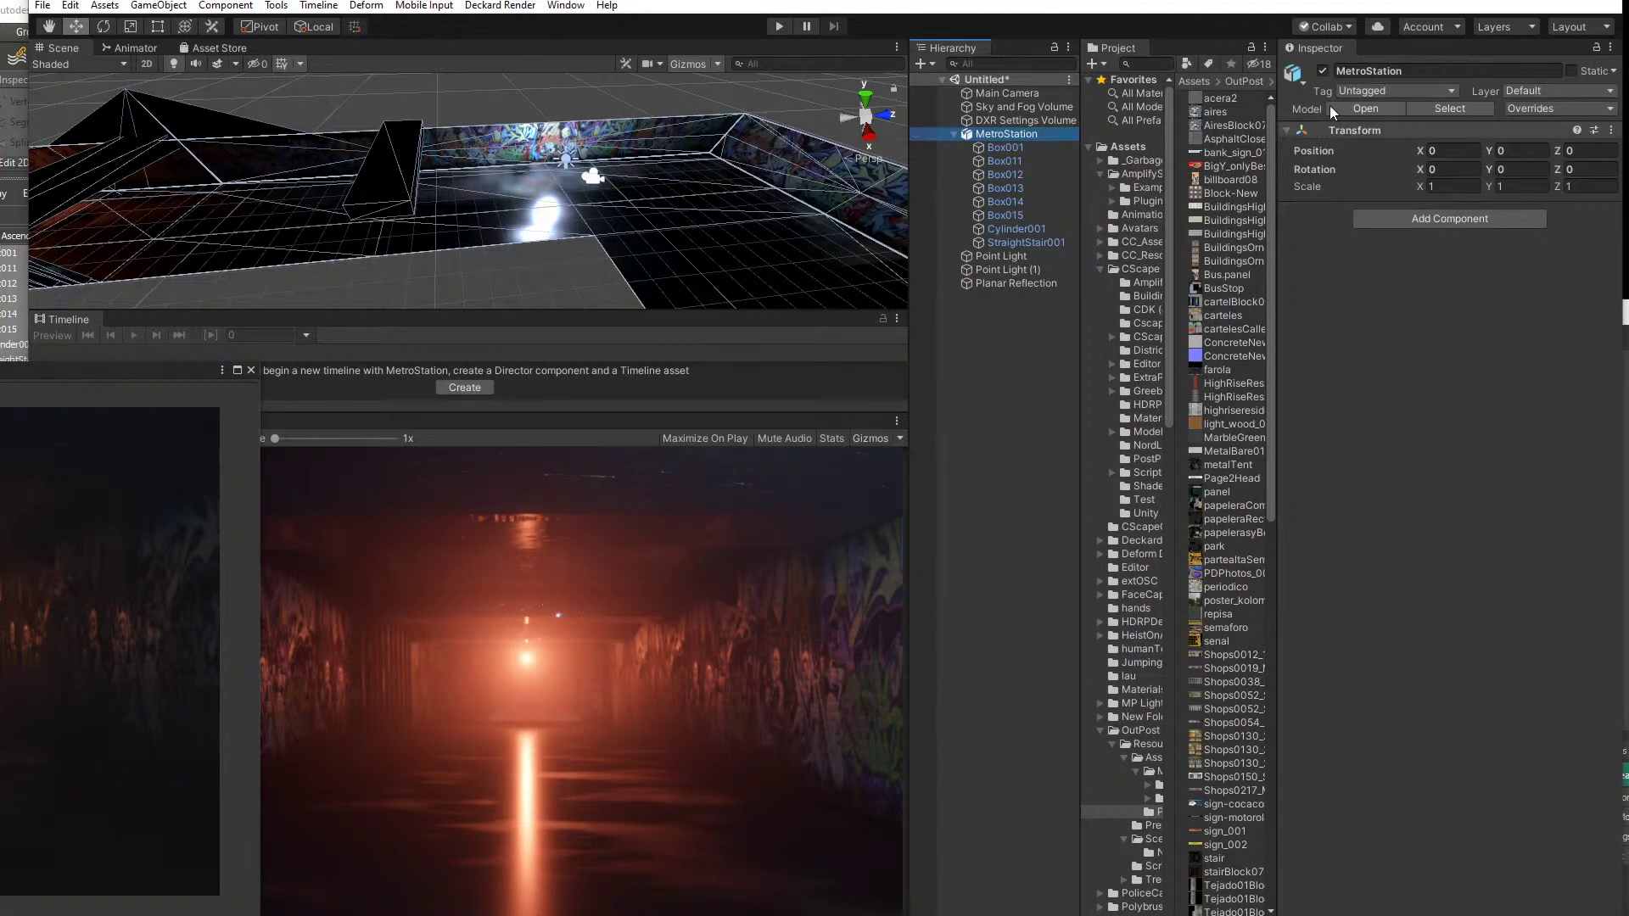
pyautogui.click(1446, 109)
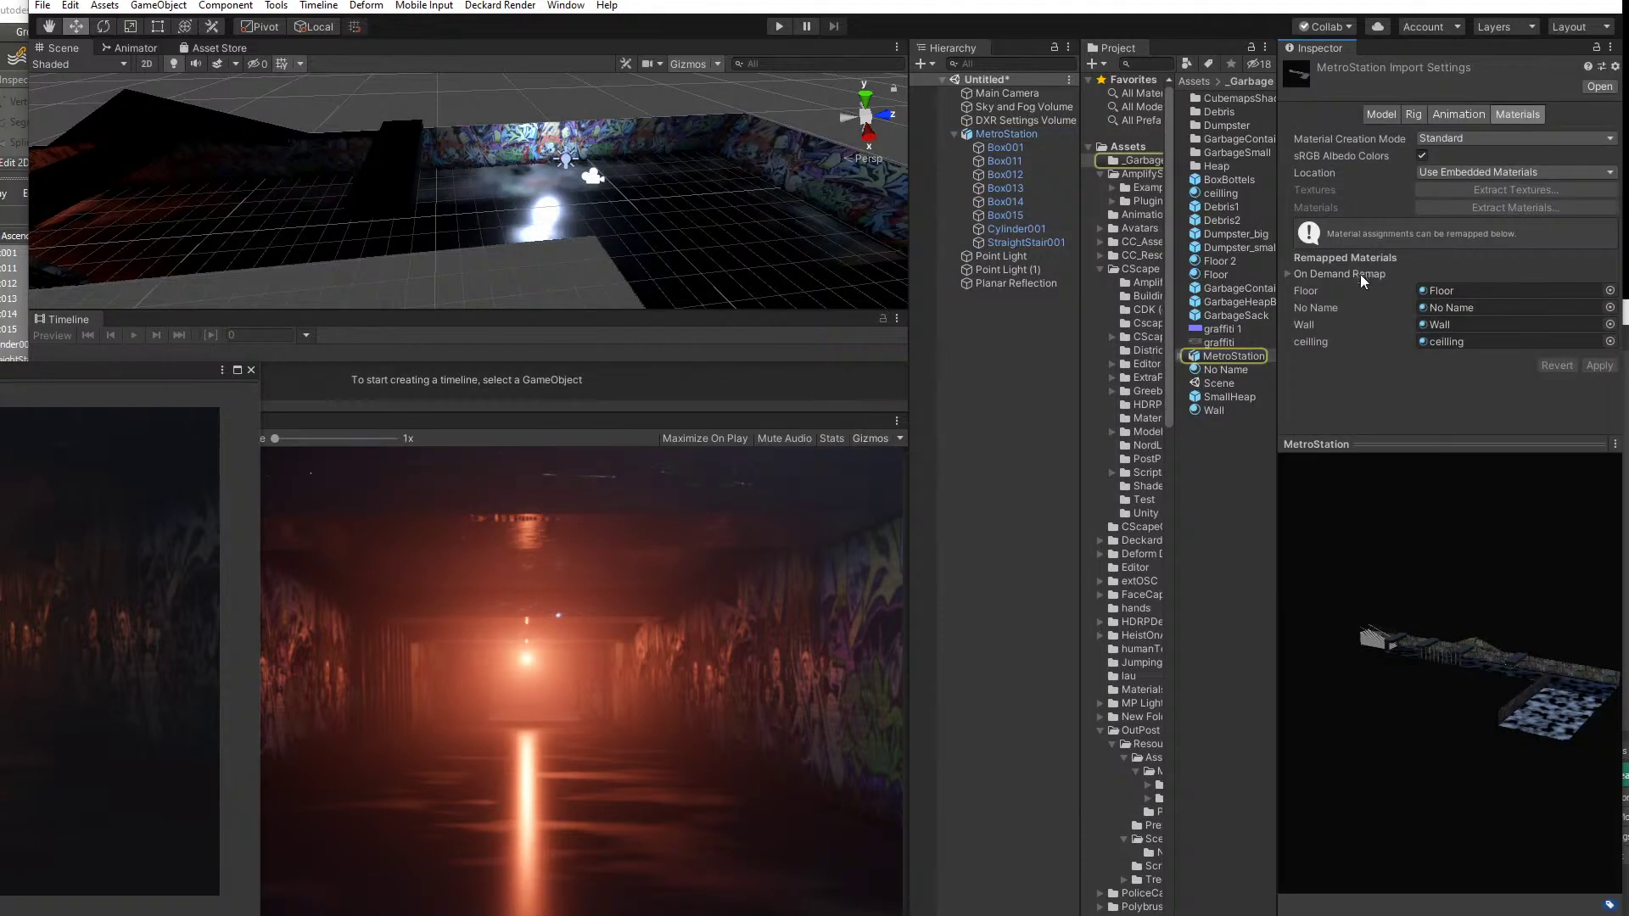
pyautogui.click(1382, 115)
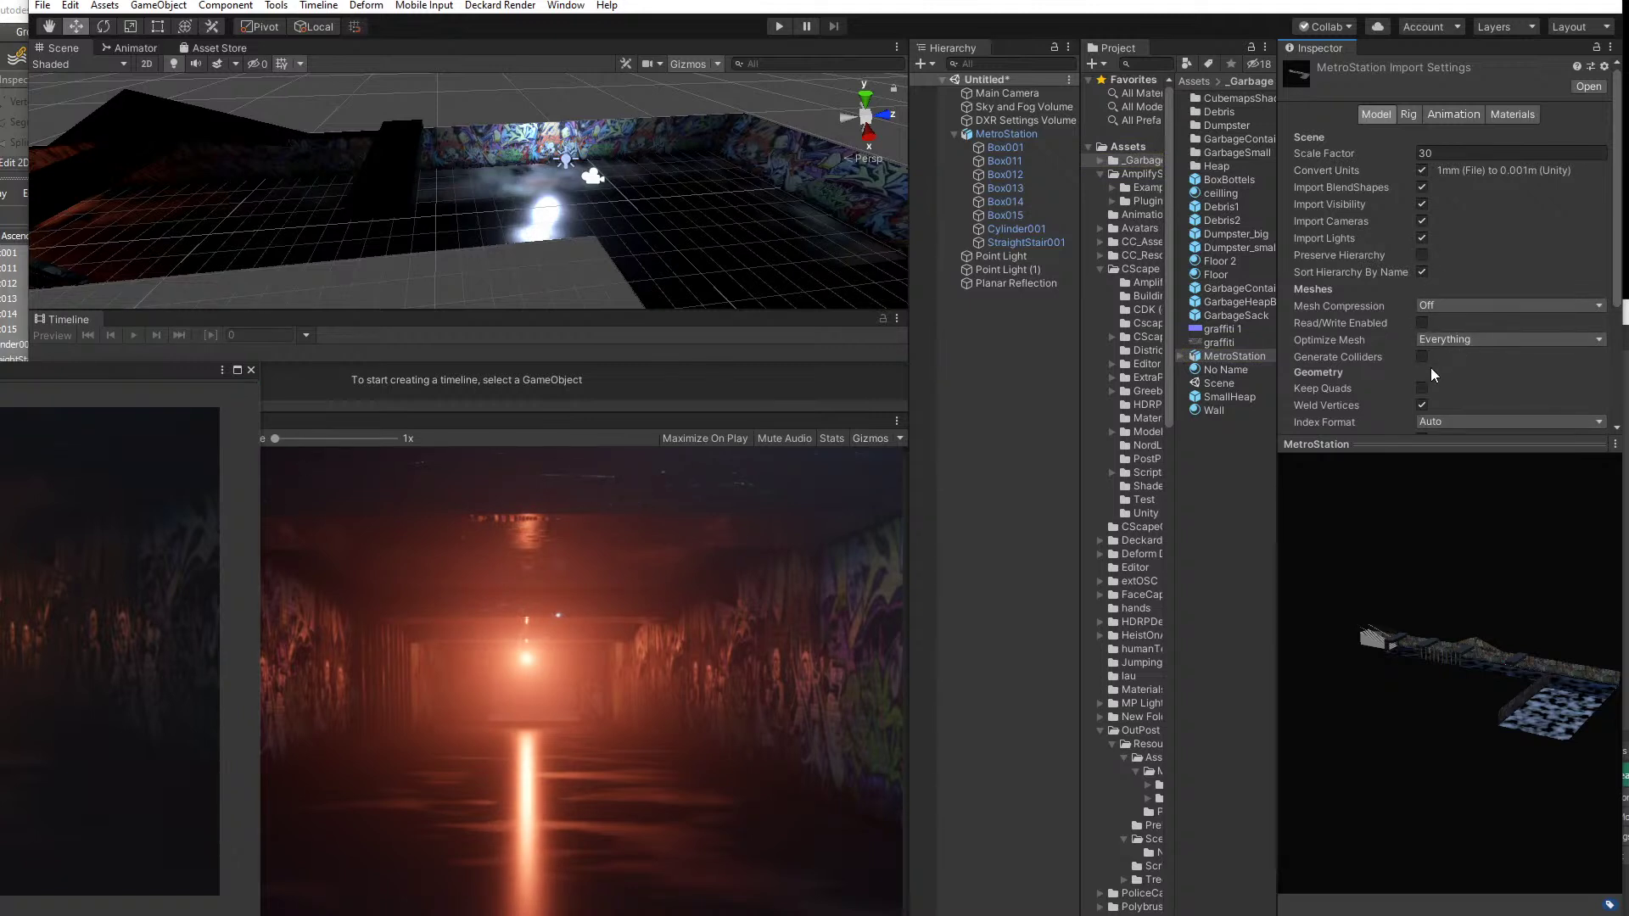
pyautogui.scroll(-4, 1463, 353)
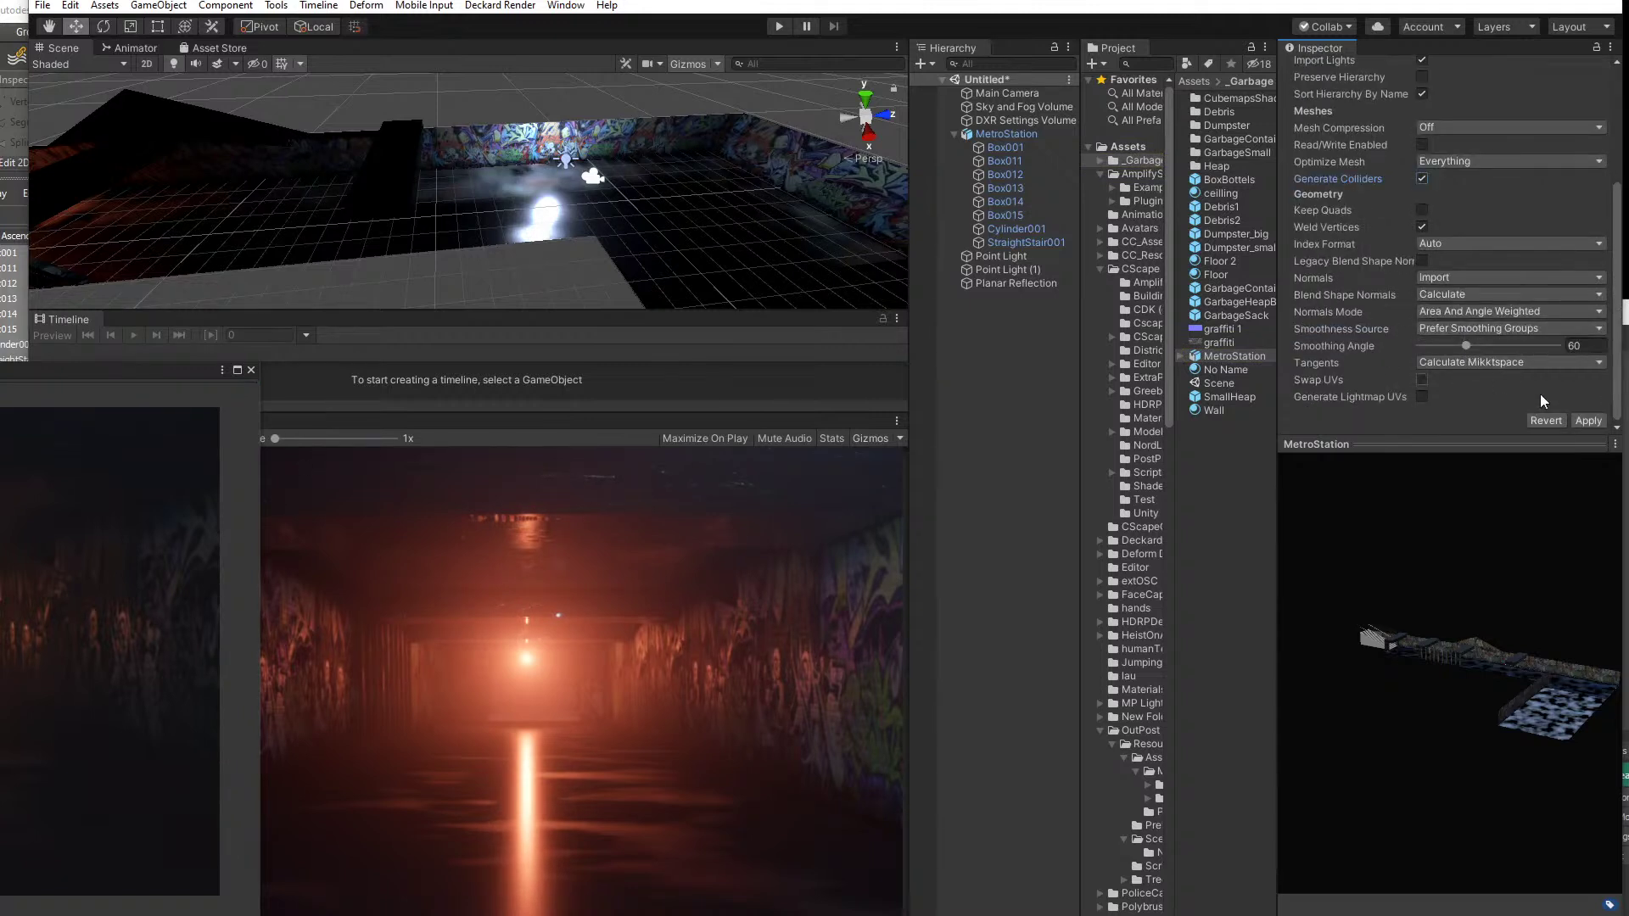
pyautogui.click(1589, 421)
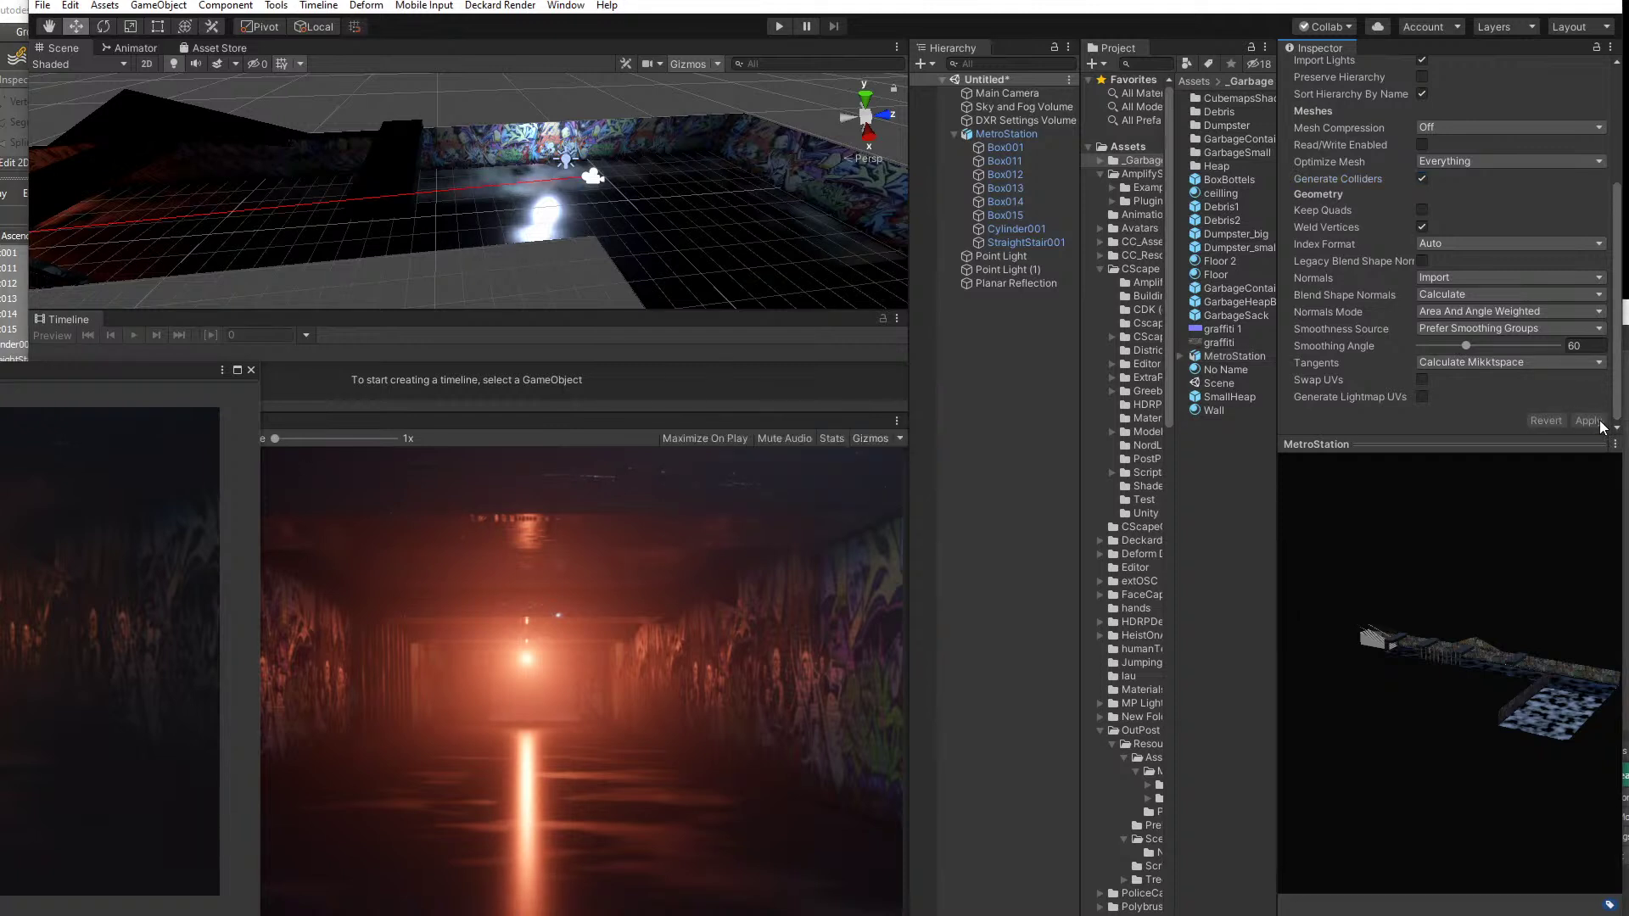
pyautogui.click(1035, 338)
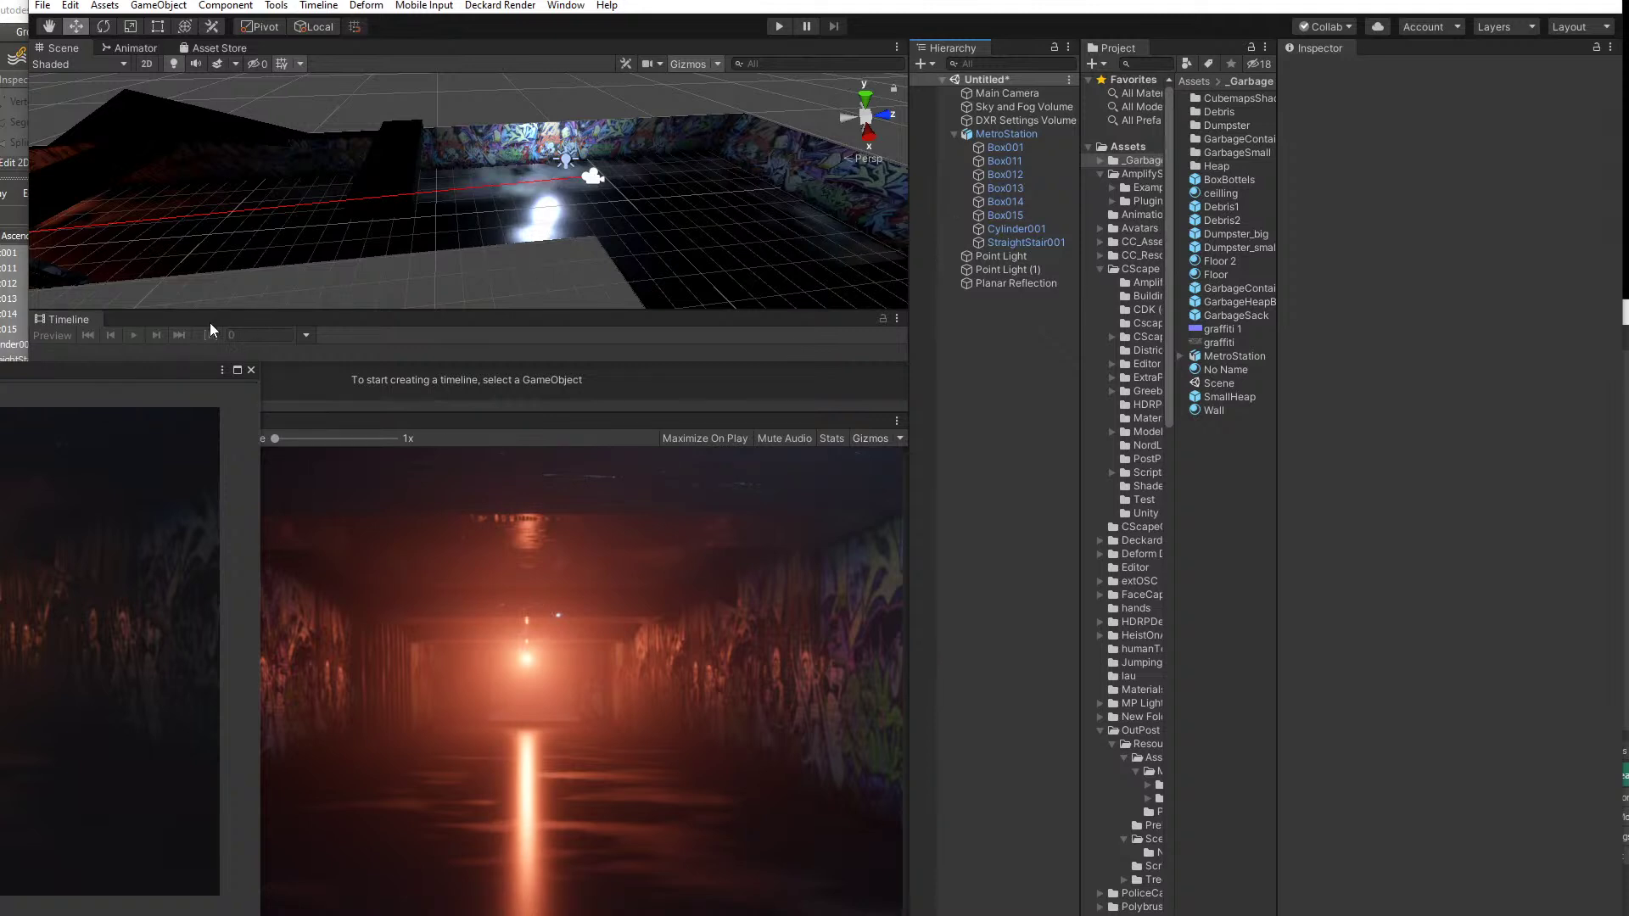
# - Bring the Deckard view window back over the editor, enlarge it, and set the preview scale to 1.2
pyautogui.moveTo(69, 369); pyautogui.dragTo(995, 212)
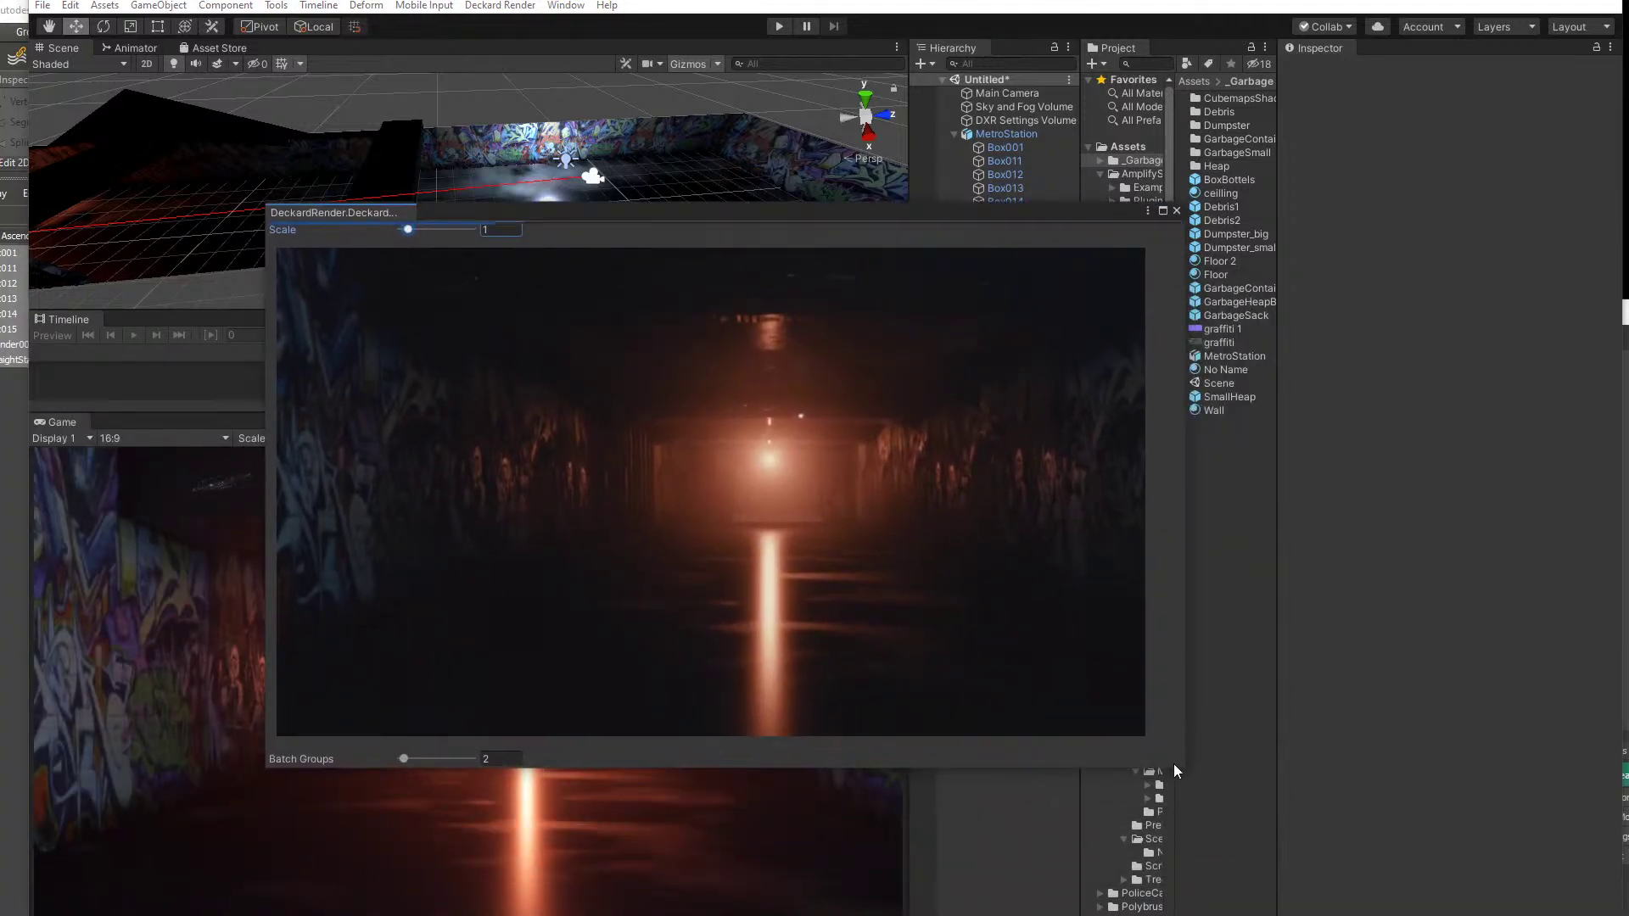
pyautogui.moveTo(1183, 768); pyautogui.dragTo(1447, 893)
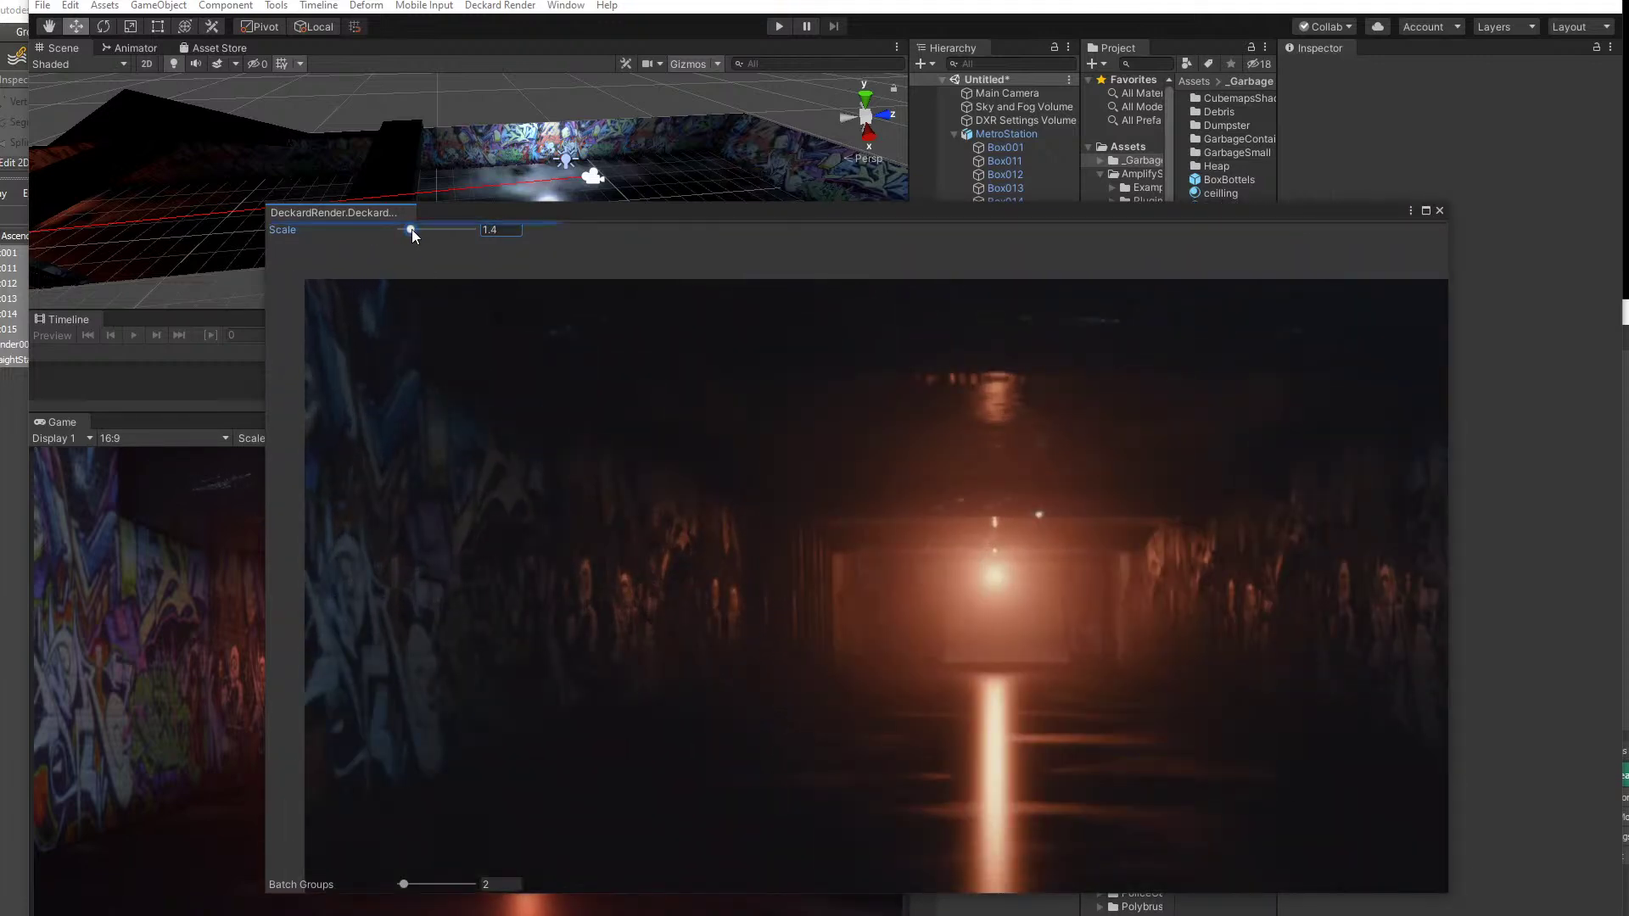
pyautogui.moveTo(409, 229); pyautogui.dragTo(410, 229)
# - Shift the reddish Point Light at the tunnel's far end along Z to 3.6 and bring the Deckard preview back up
pyautogui.moveTo(706, 212); pyautogui.dragTo(805, 498)
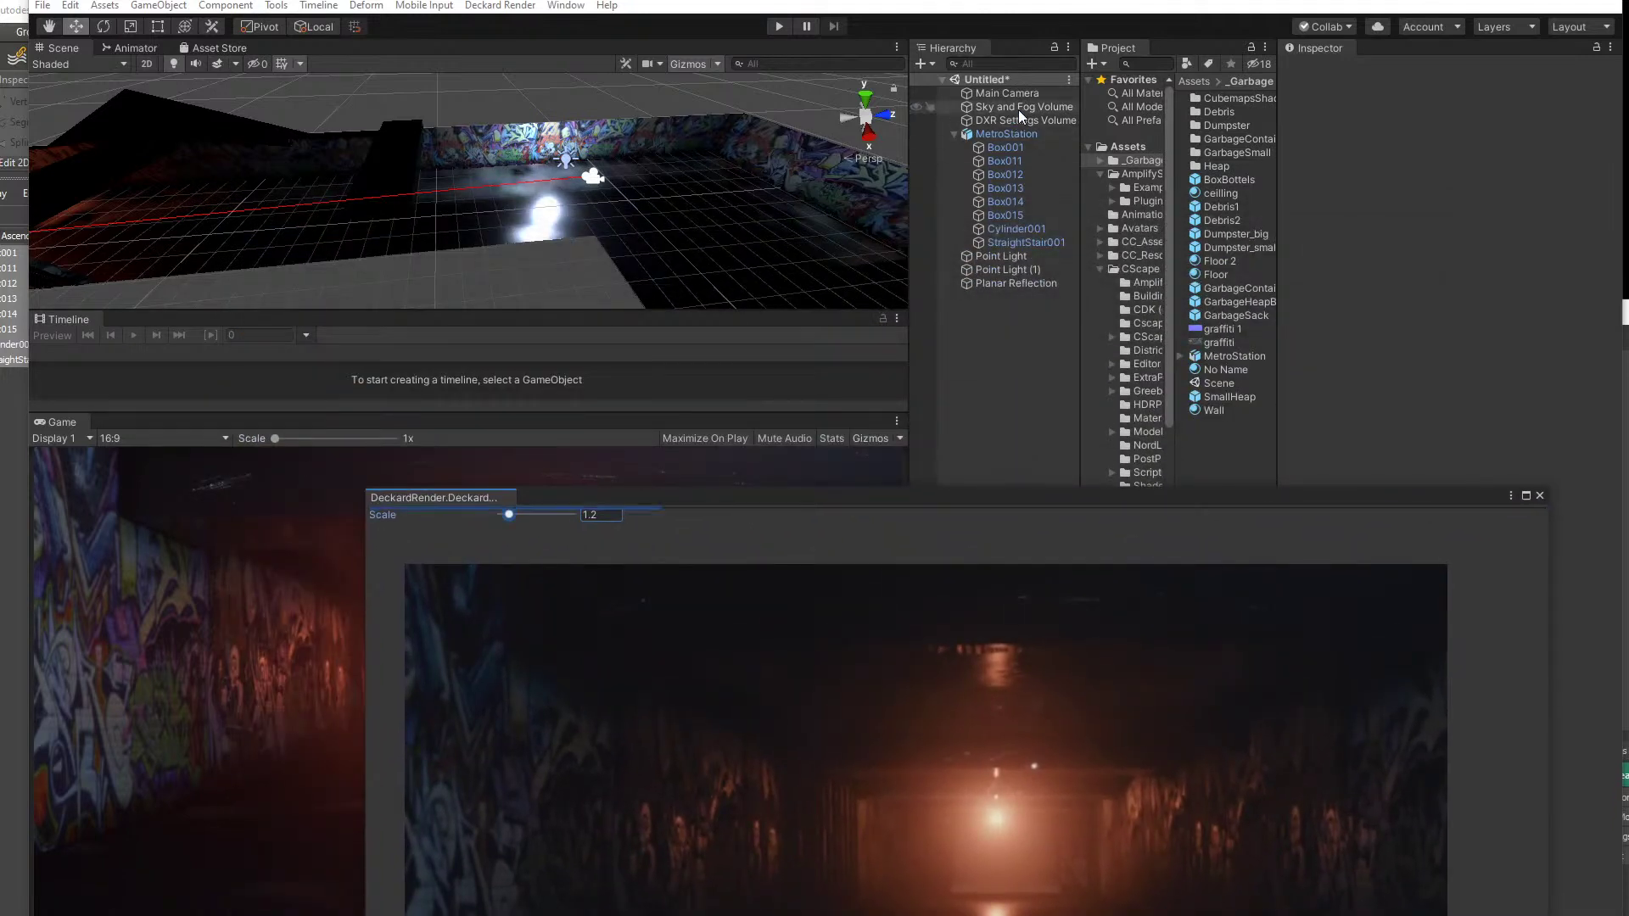
pyautogui.click(1016, 256)
pyautogui.click(1014, 269)
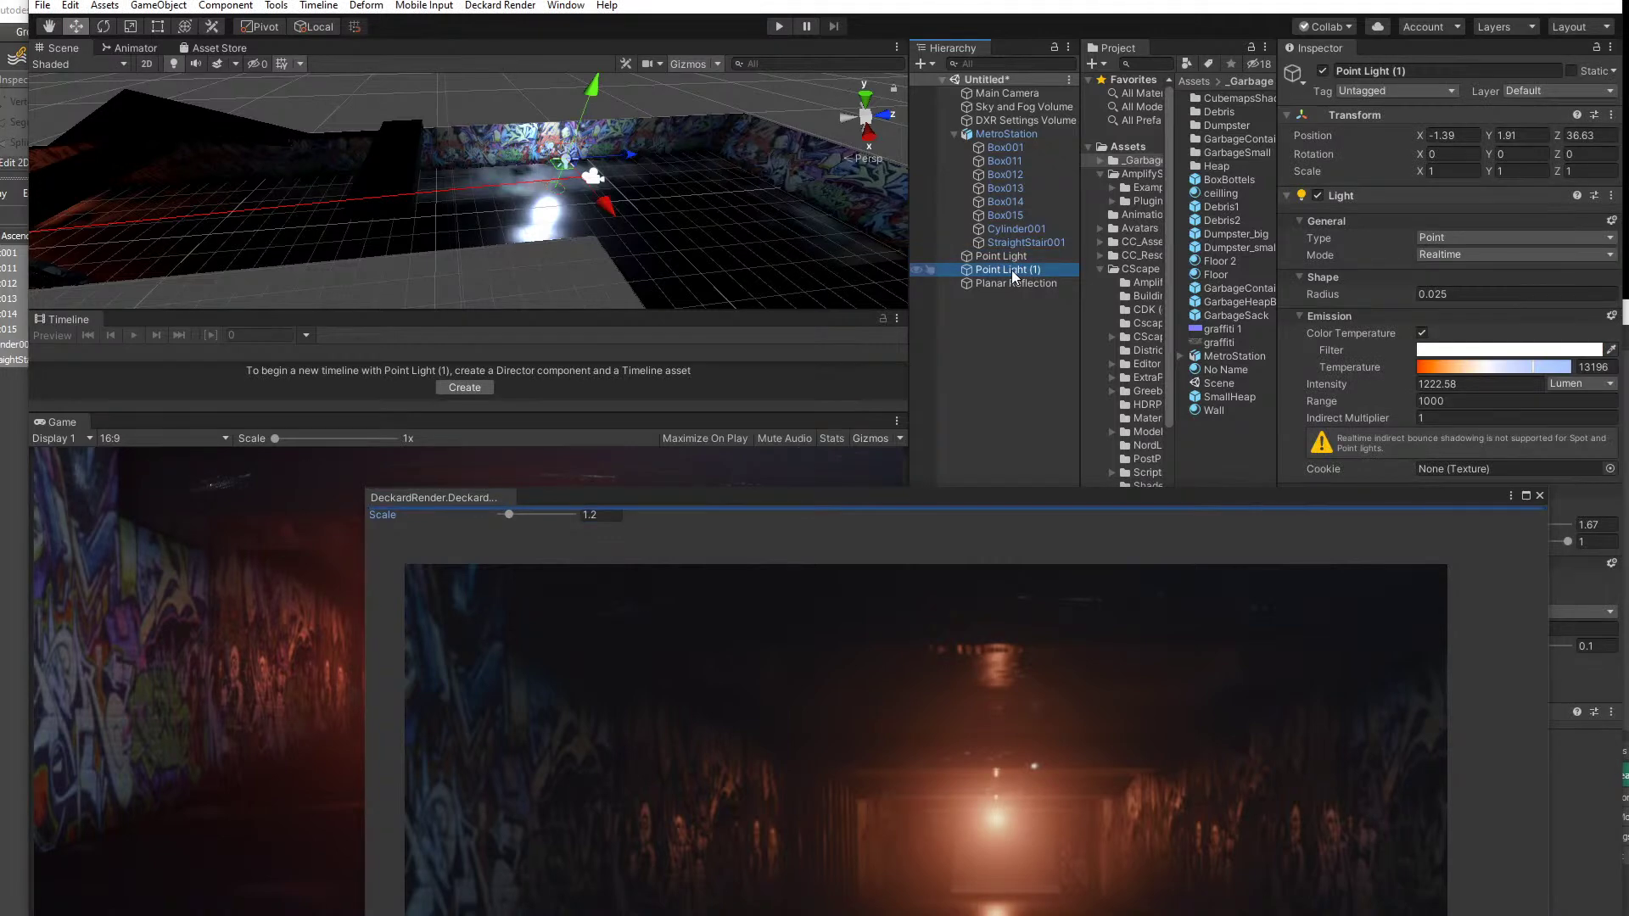
pyautogui.click(1006, 256)
pyautogui.press('f')
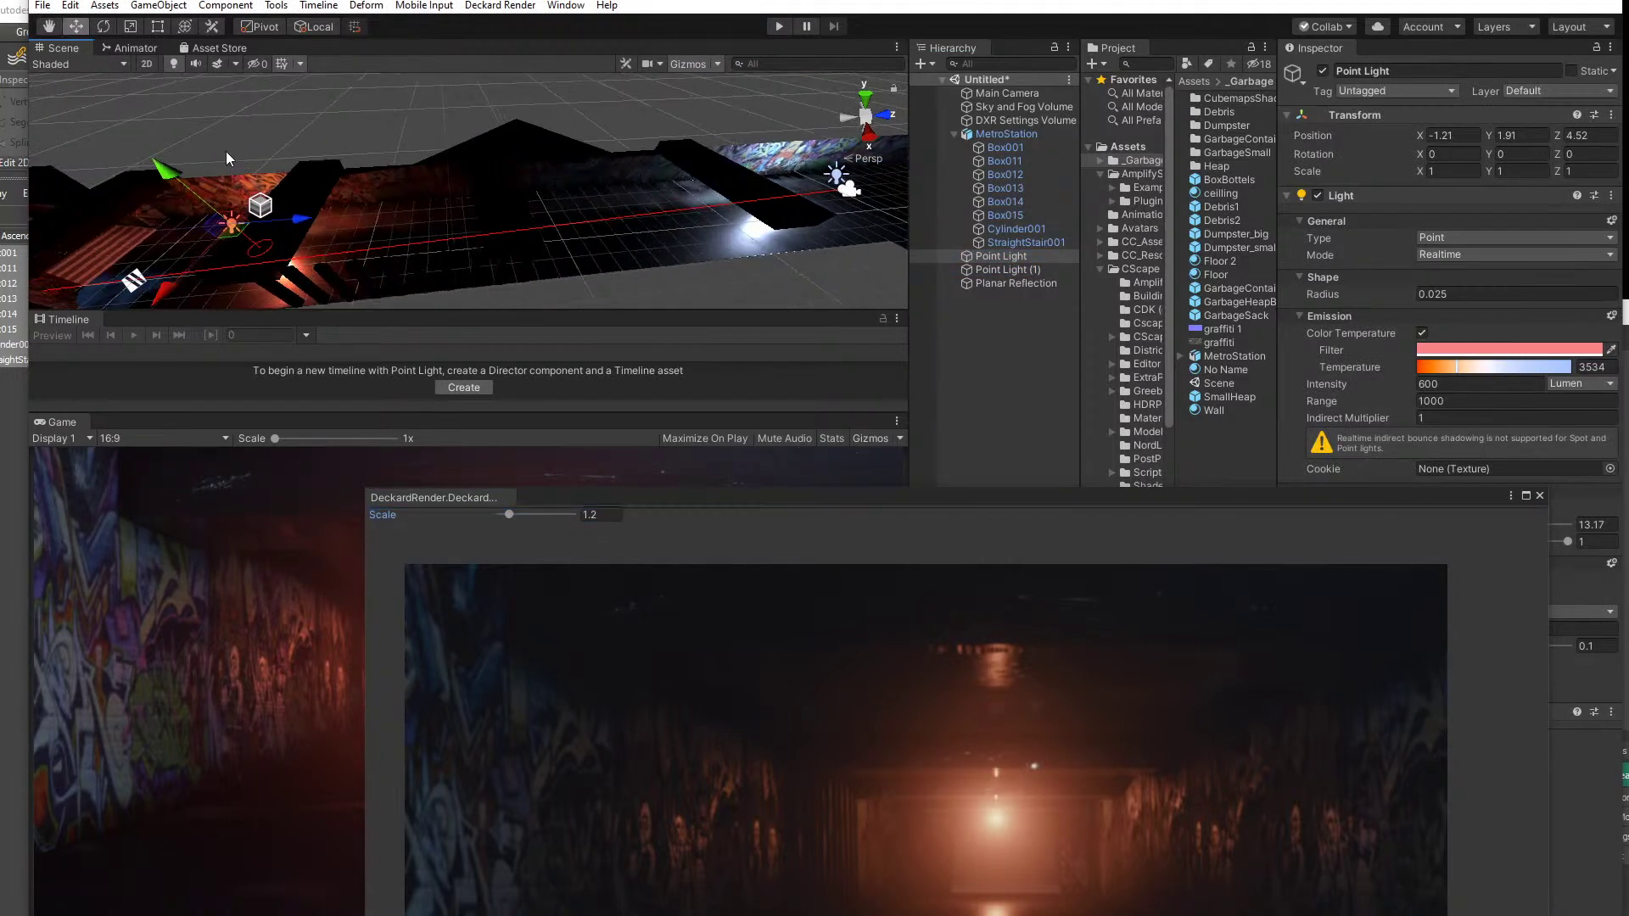
pyautogui.moveTo(302, 222)
pyautogui.mouseDown()
pyautogui.moveTo(268, 224)
pyautogui.moveTo(284, 222)
pyautogui.mouseUp()
pyautogui.moveTo(722, 501); pyautogui.dragTo(735, 333)
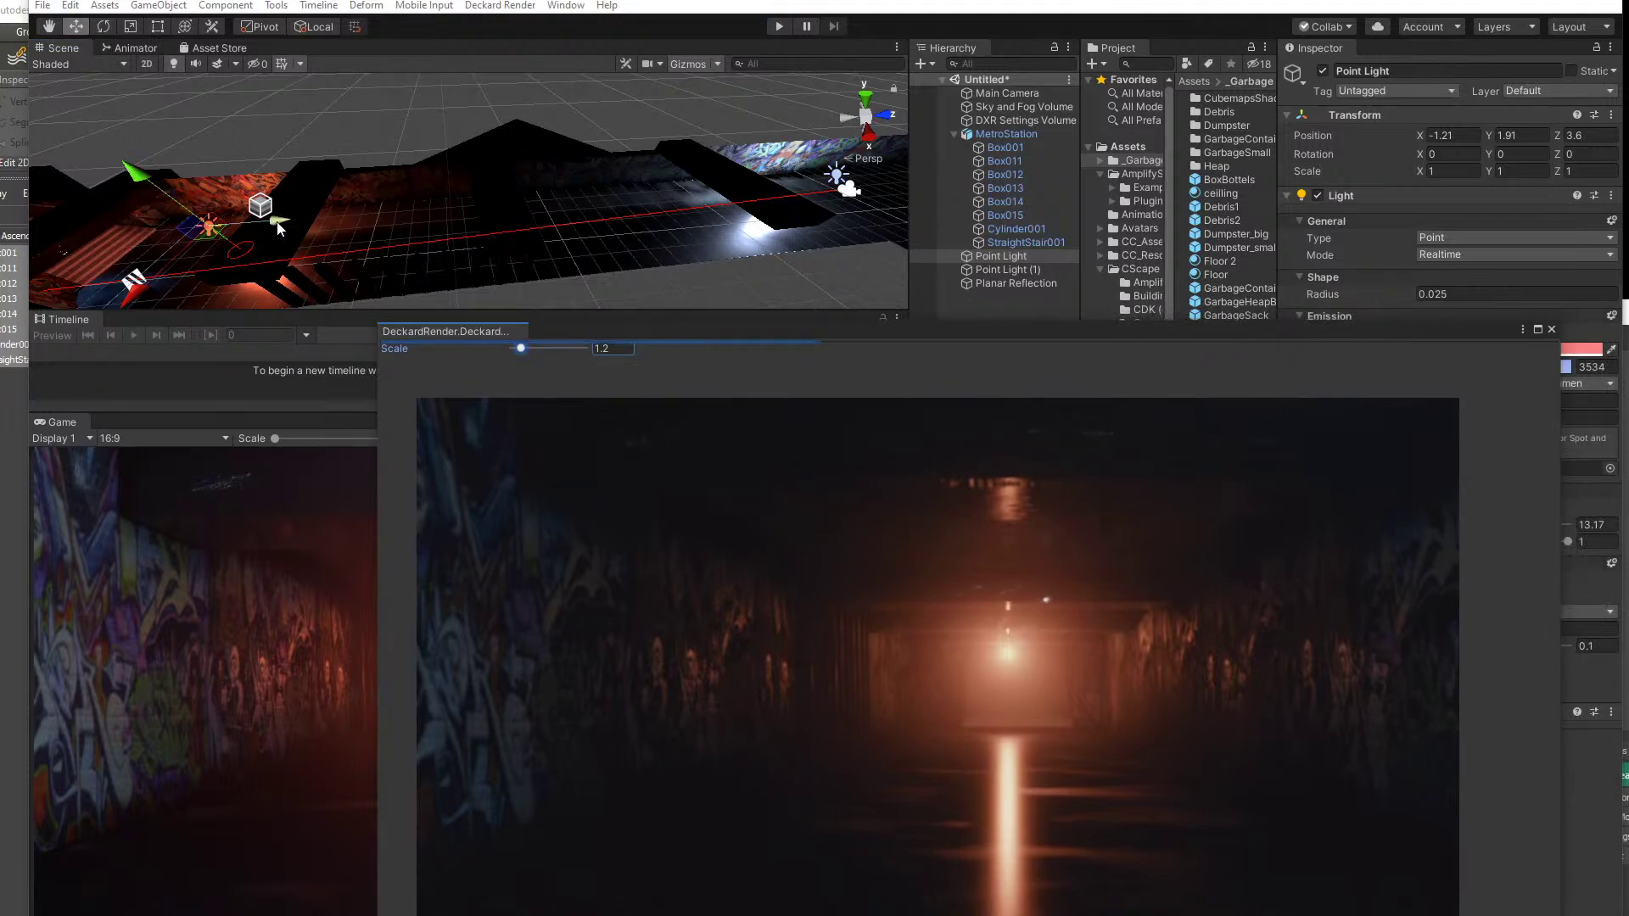
# - Add another point light to the scene and place it inside the tunnel at about X 0.2, Y 1.34, Z 9.5
pyautogui.moveTo(967, 332); pyautogui.dragTo(1137, 363)
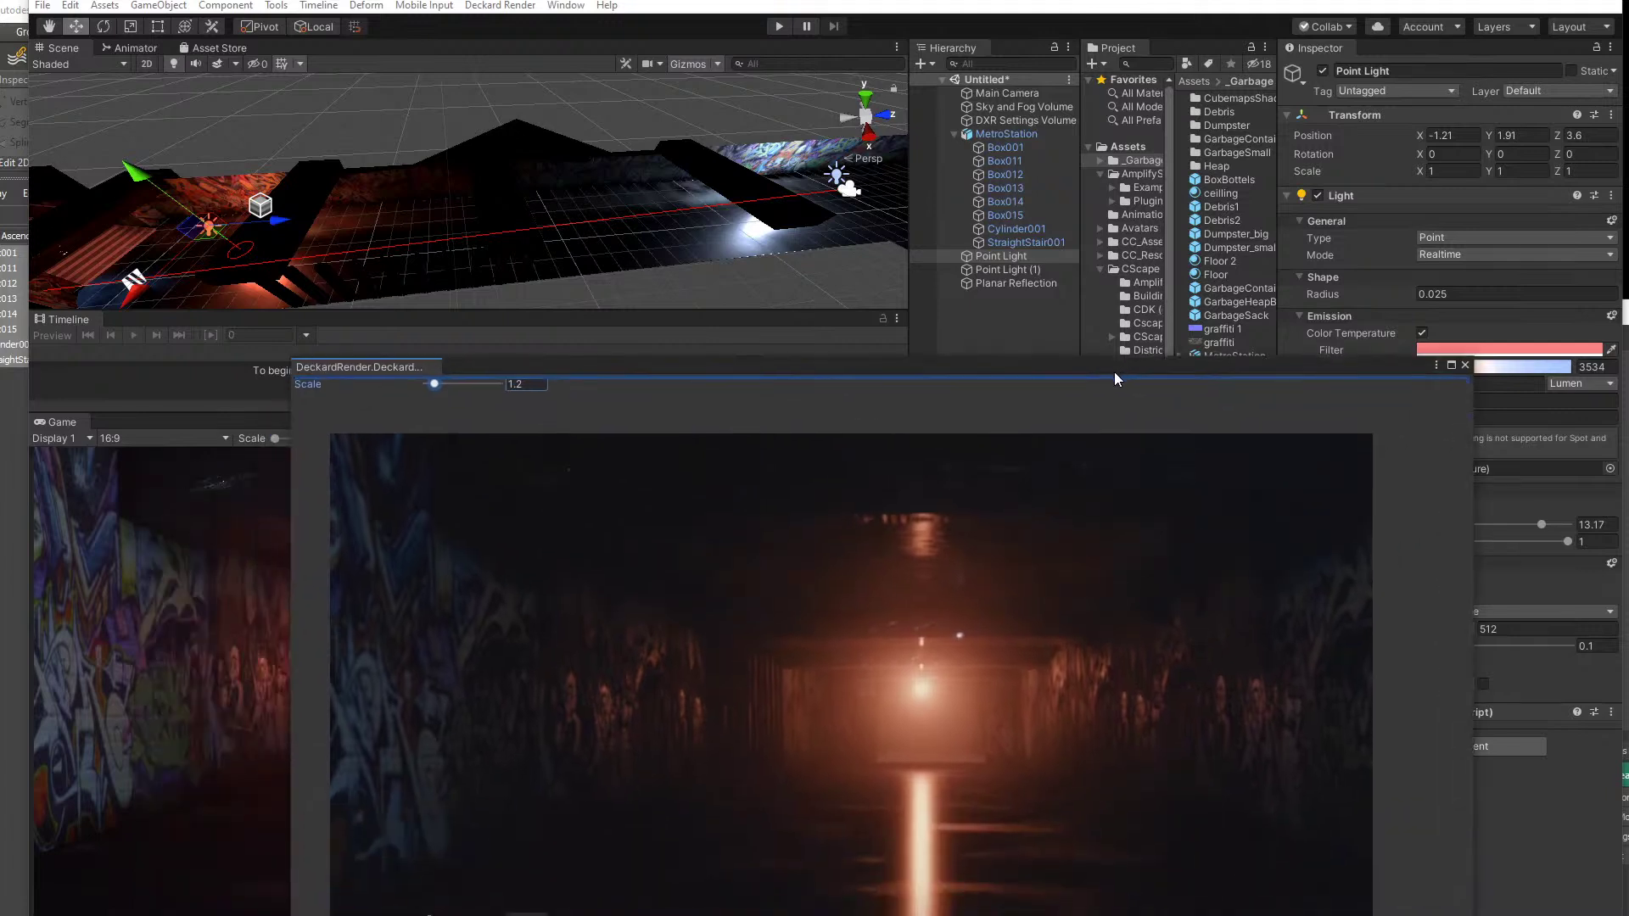
pyautogui.rightClick(975, 309)
pyautogui.moveTo(1077, 563)
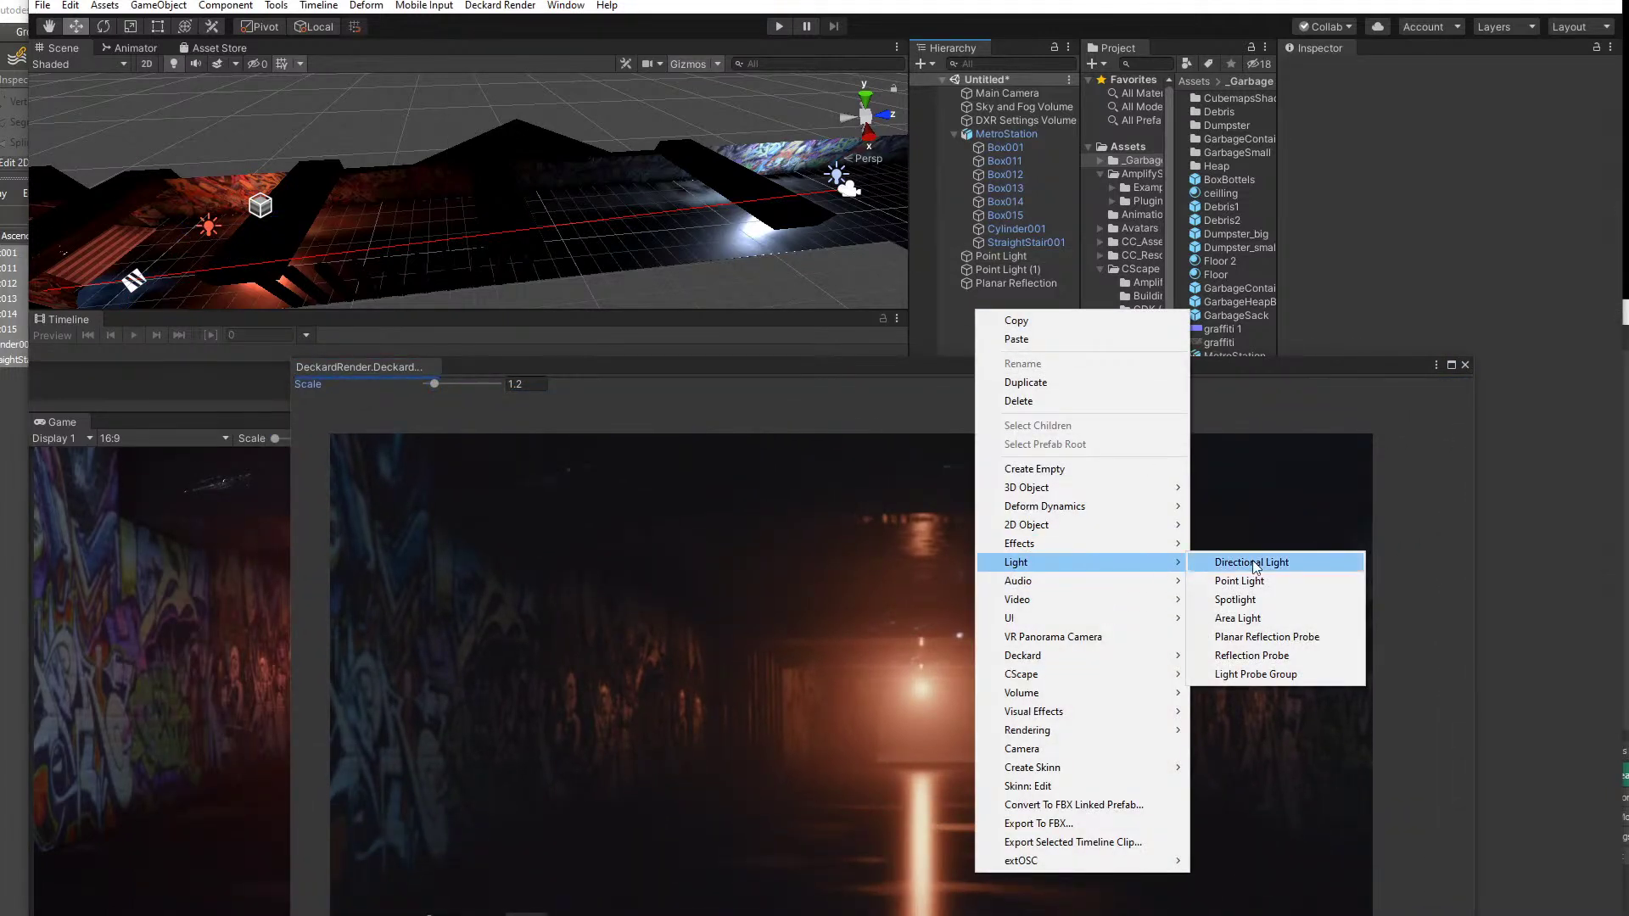
pyautogui.click(1239, 582)
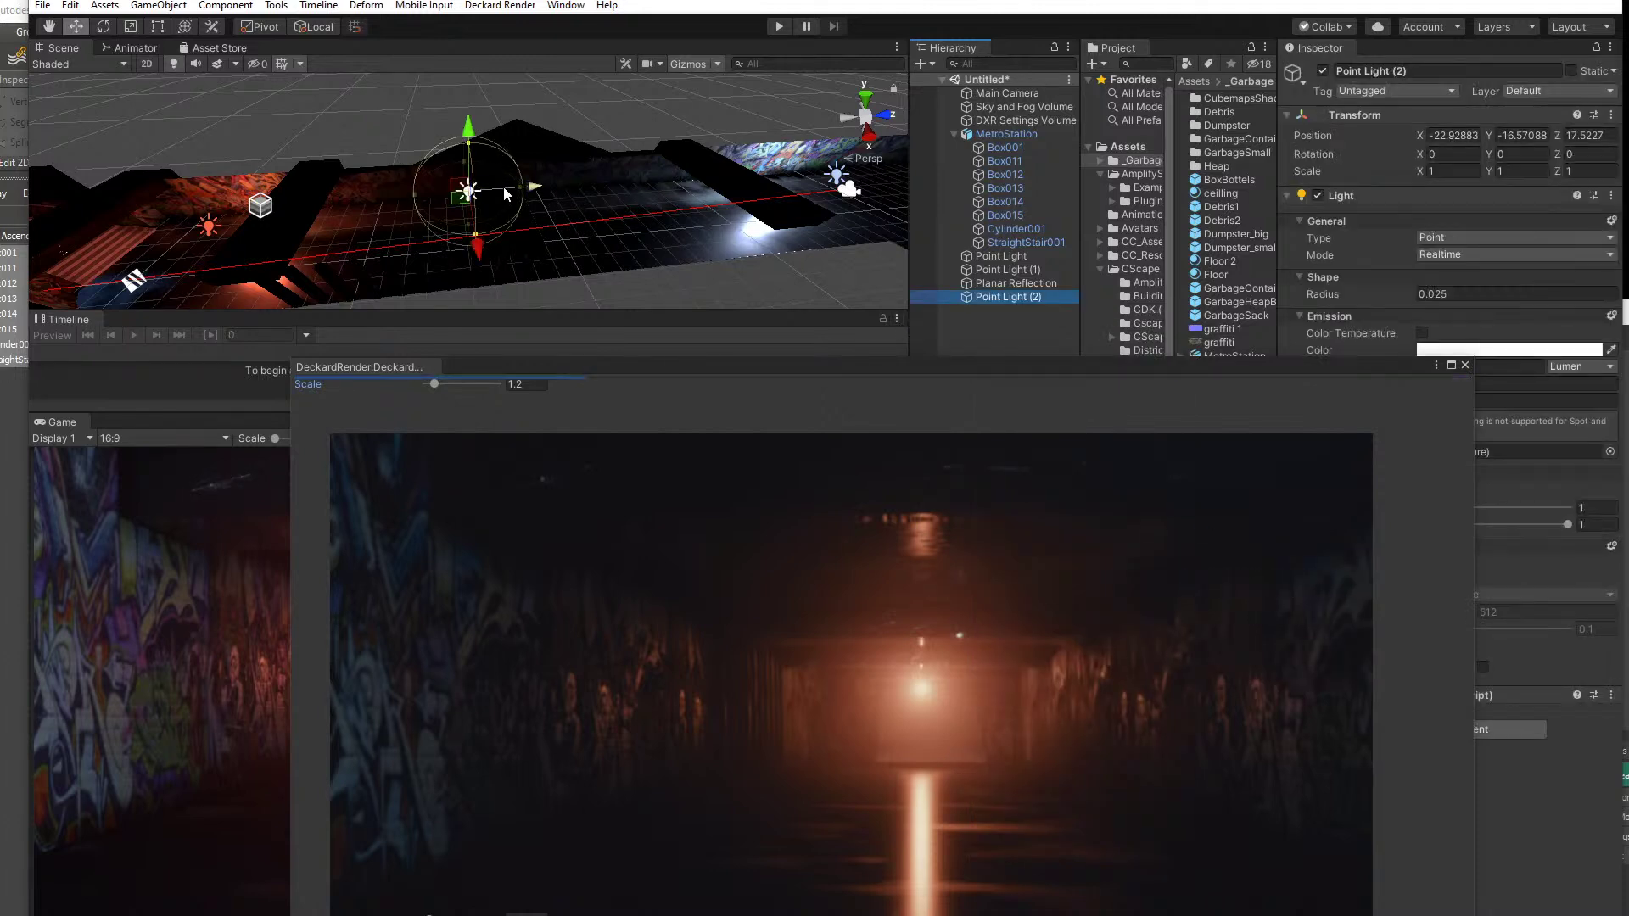
pyautogui.moveTo(506, 184); pyautogui.dragTo(246, 82)
pyautogui.moveTo(246, 110); pyautogui.dragTo(364, 227, button='middle')
pyautogui.moveTo(389, 140); pyautogui.dragTo(516, 176)
# - Tint the new point light's colour to about FF7575 and shift it sideways to X -1
pyautogui.moveTo(917, 373); pyautogui.dragTo(416, 369)
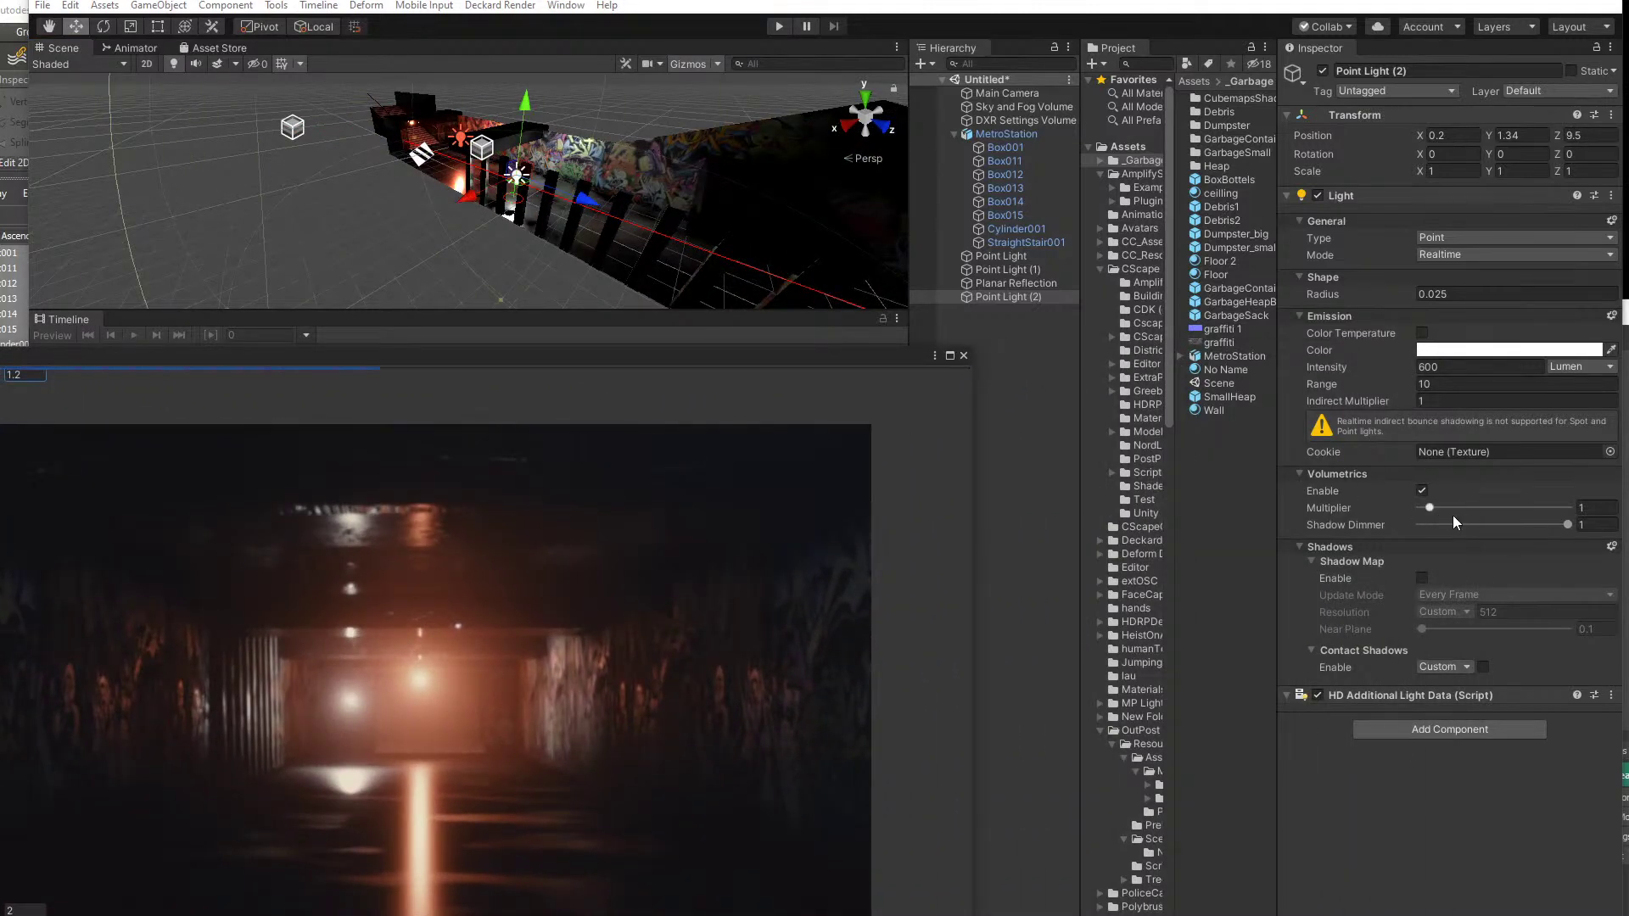
pyautogui.click(1509, 349)
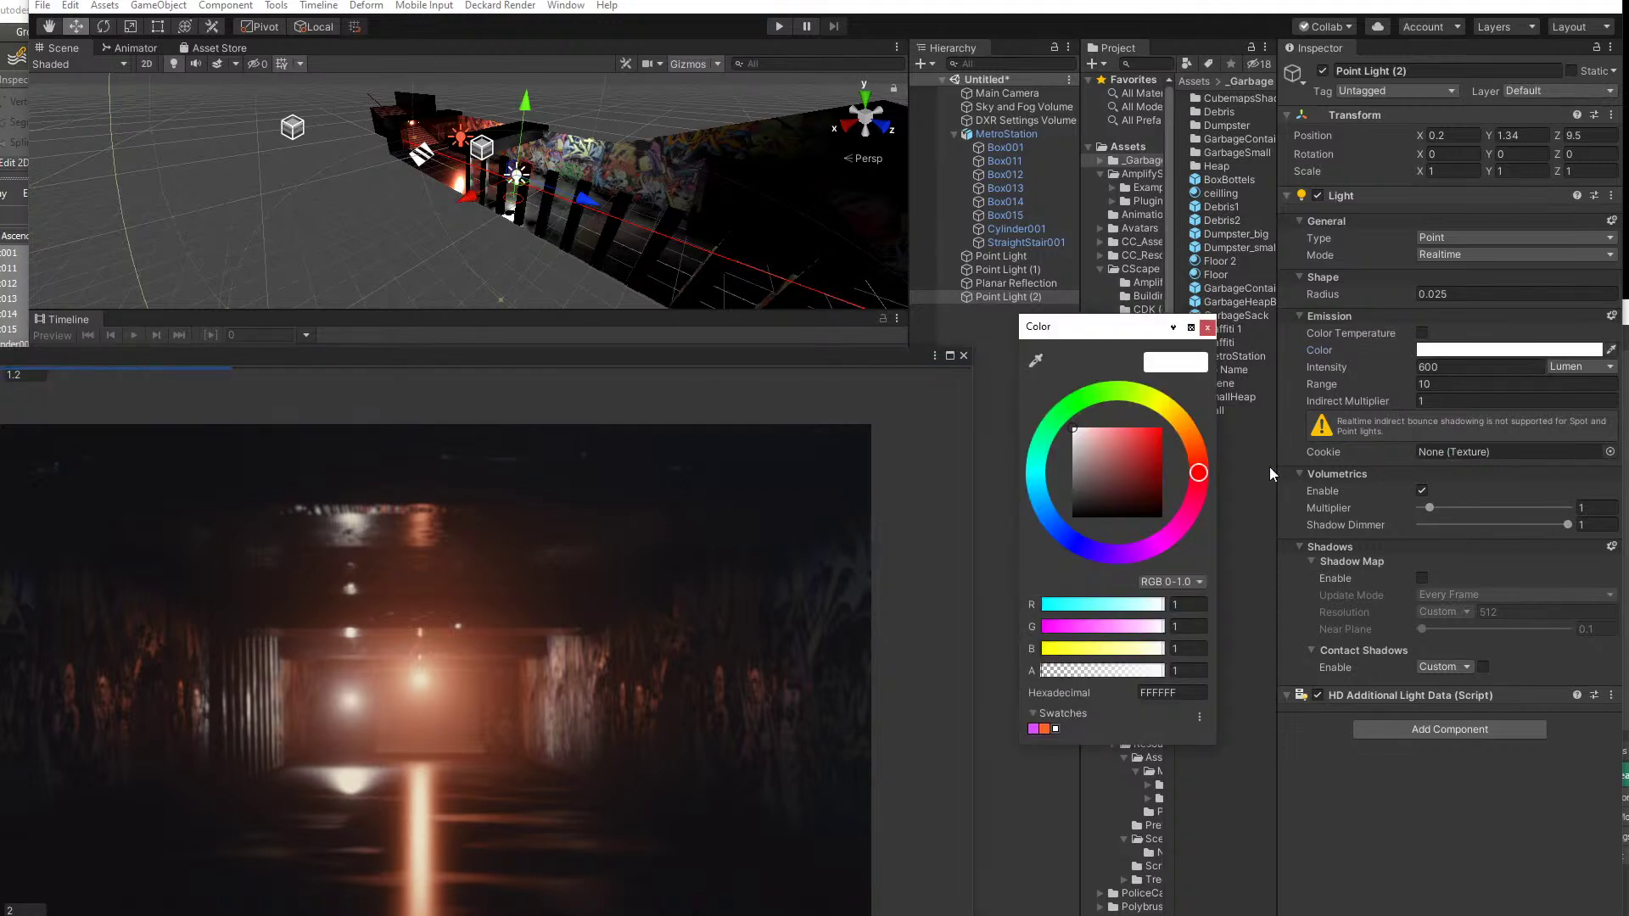
pyautogui.moveTo(1132, 440); pyautogui.dragTo(1121, 428)
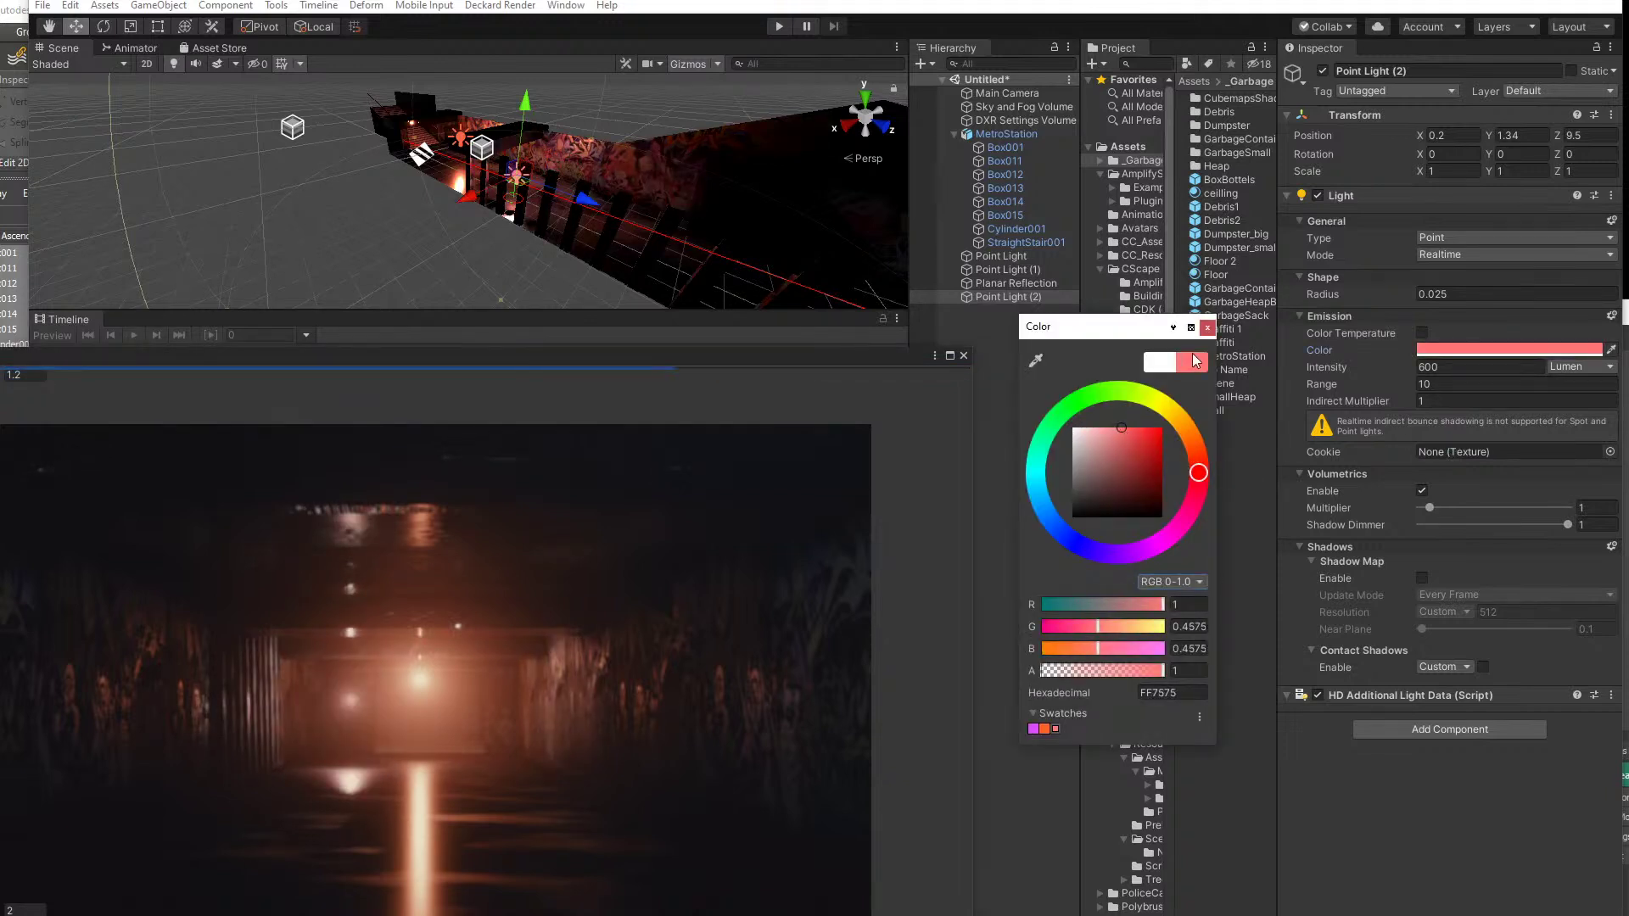
pyautogui.click(1207, 330)
pyautogui.moveTo(474, 195); pyautogui.dragTo(480, 198)
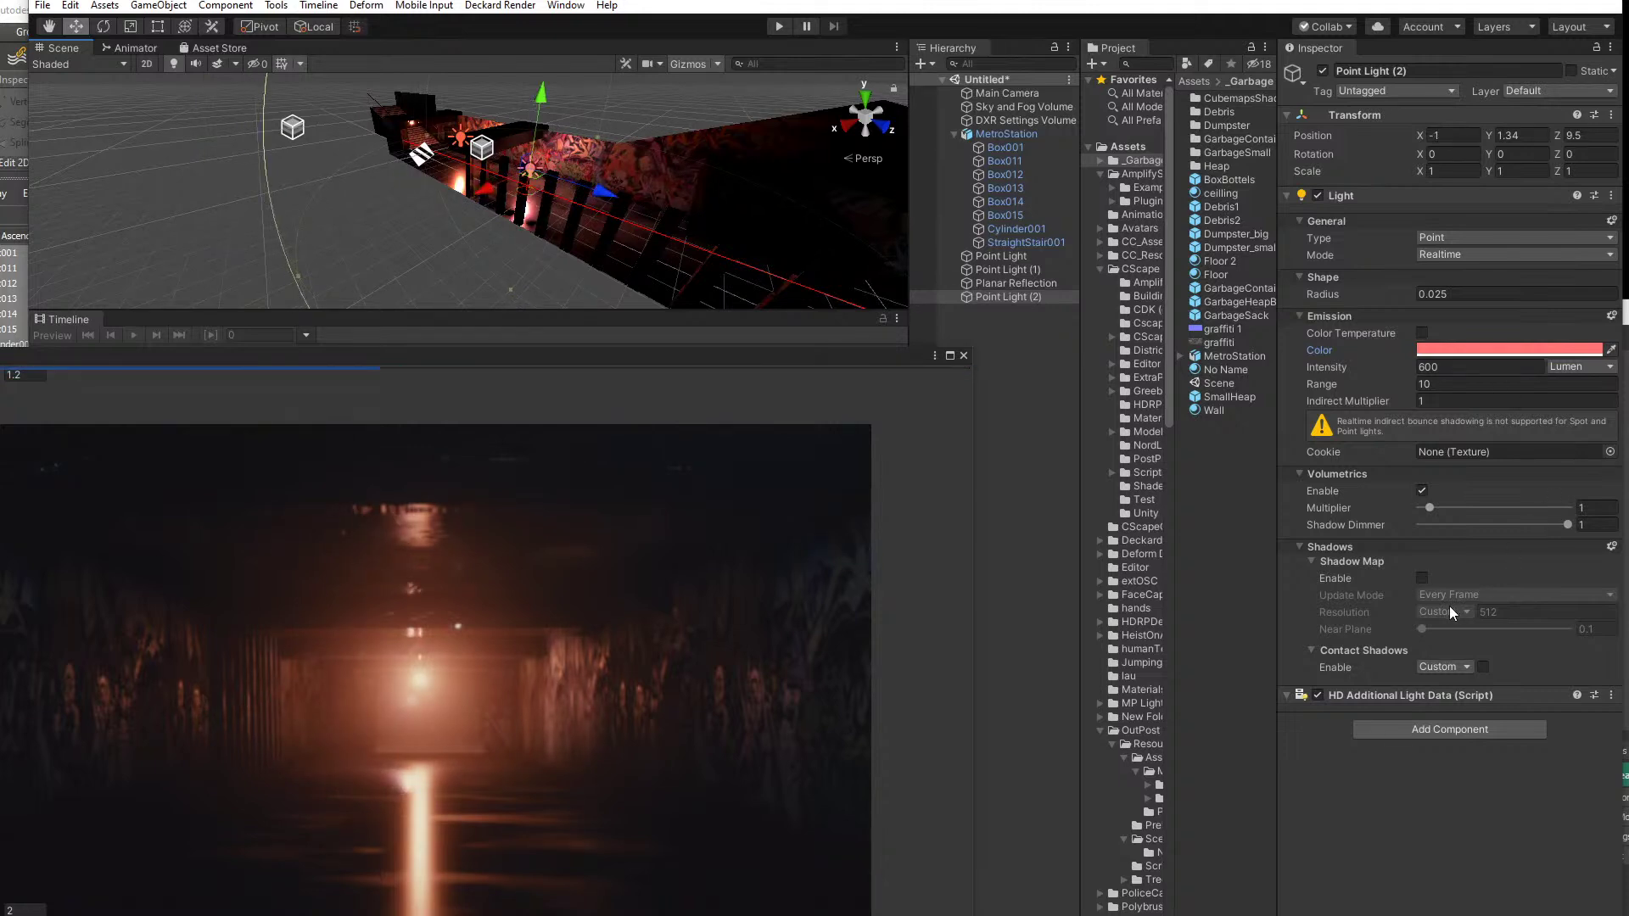
# - Enable the shadow map on Point Light (2) and add a Deckard Soft Light component to it
pyautogui.click(1422, 579)
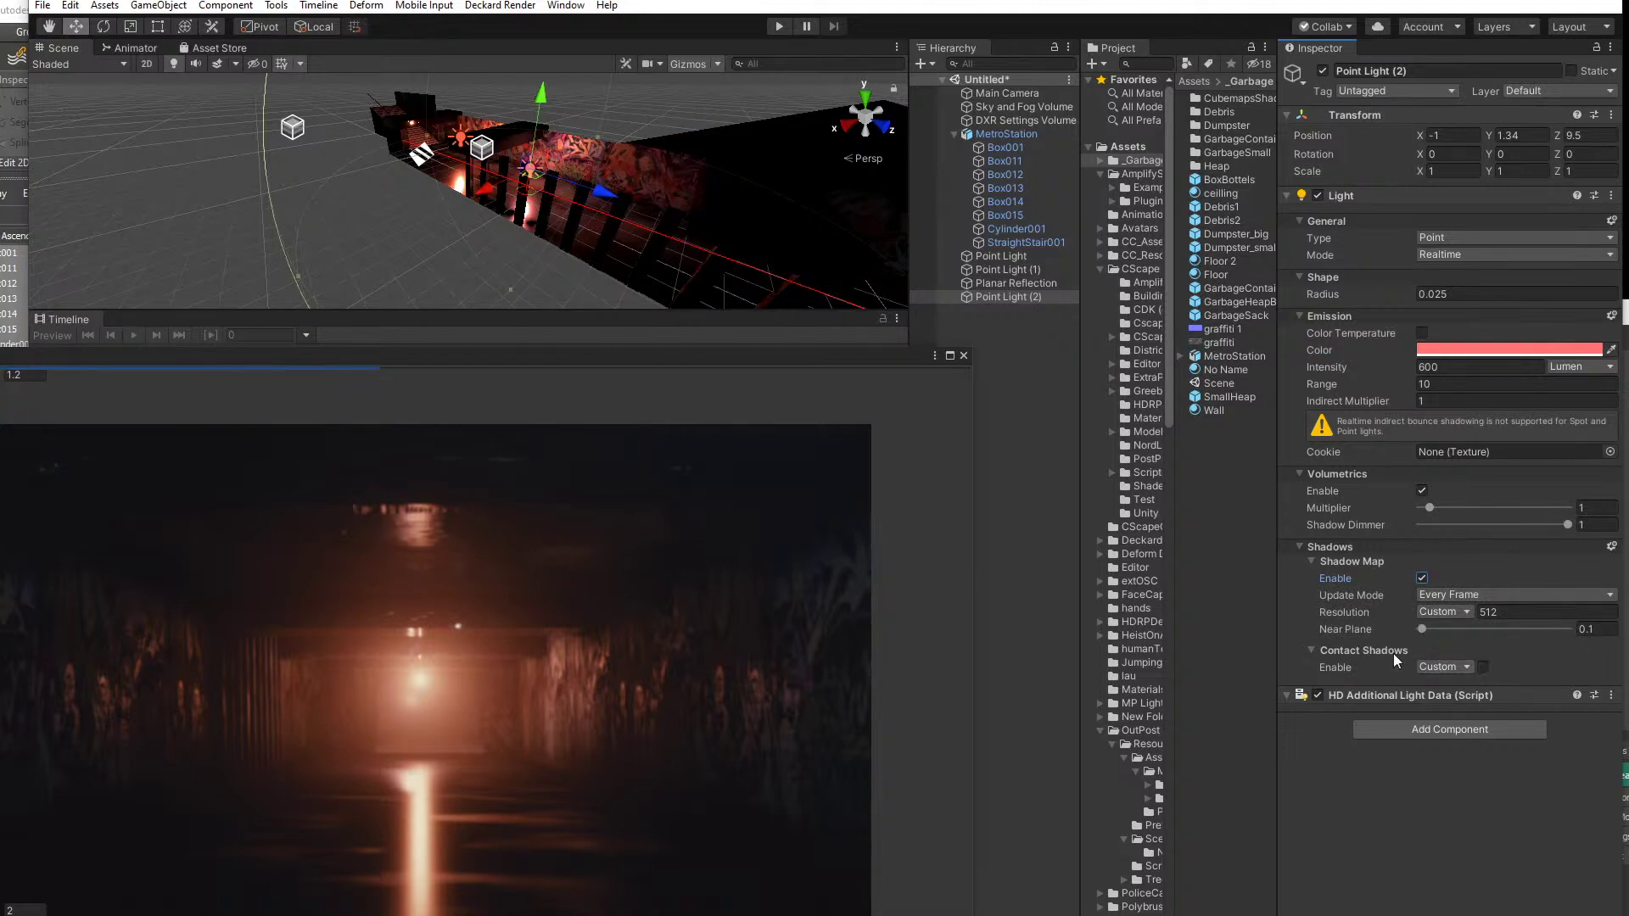
pyautogui.click(1403, 731)
pyautogui.write('deckard')
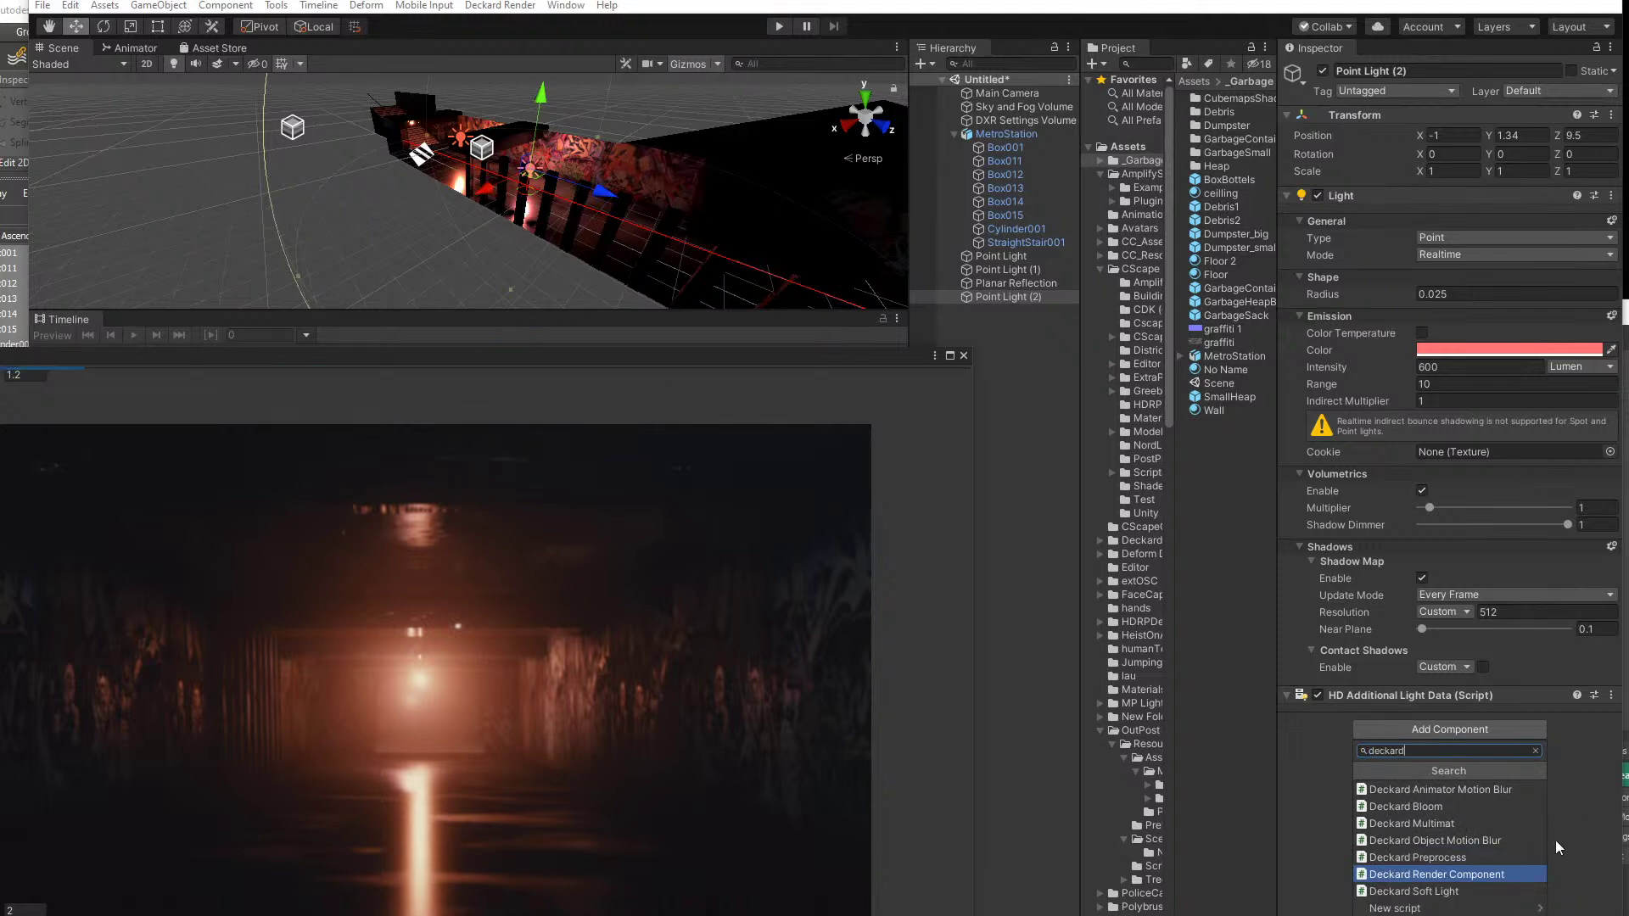
pyautogui.click(1453, 892)
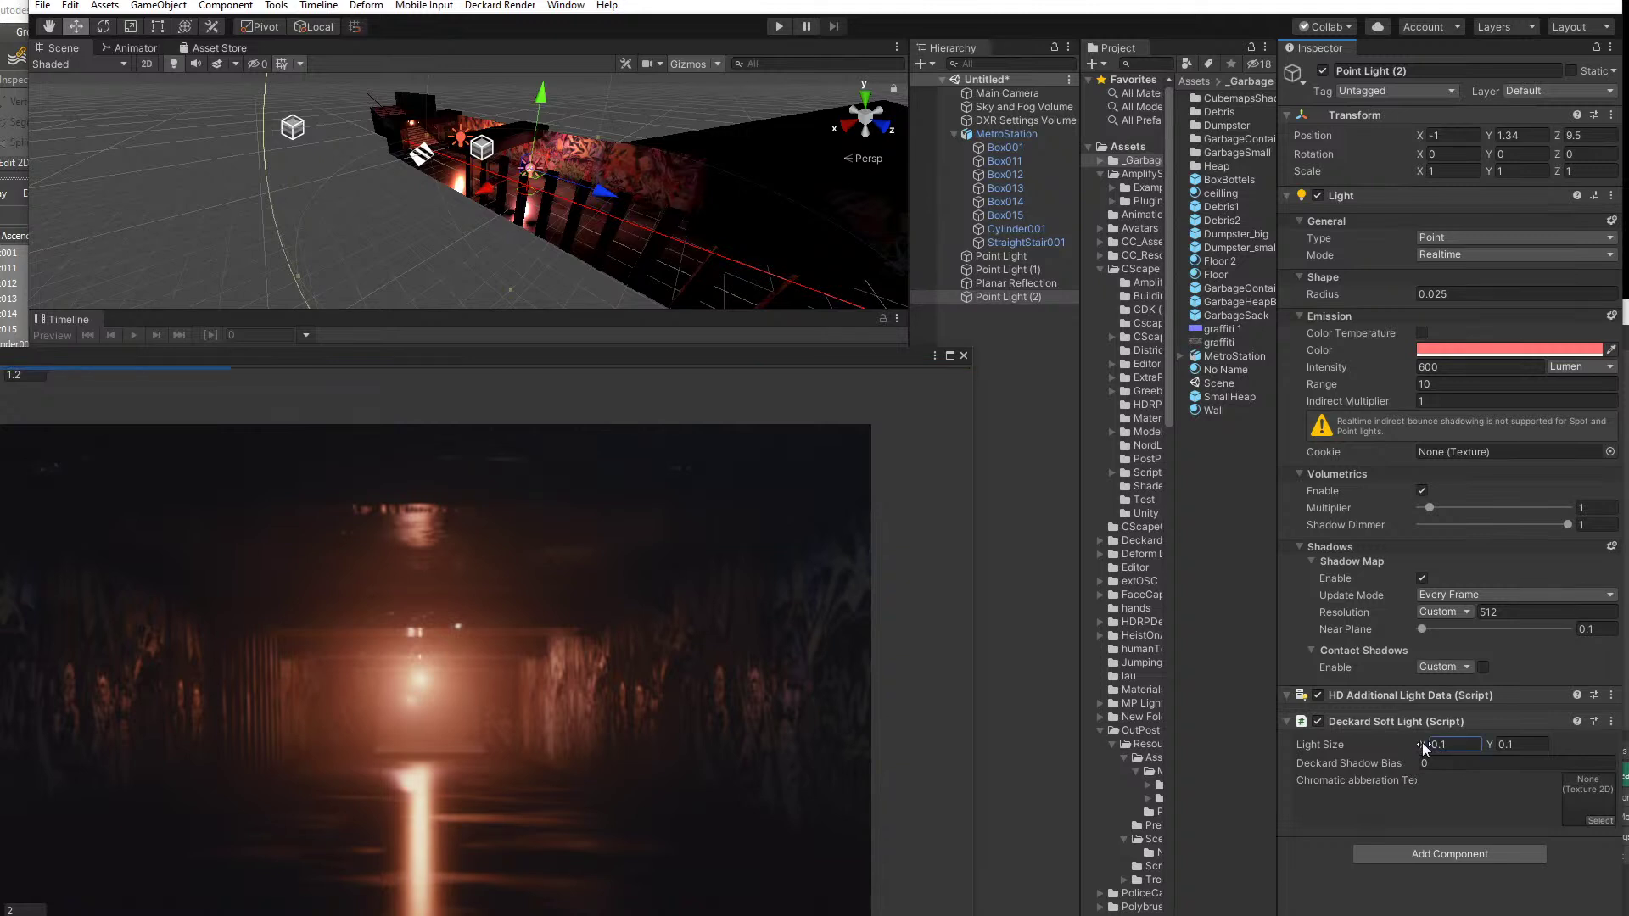
# - Adjust the Deckard Soft Light's light size to about X 1.98 and Y 12.25
pyautogui.write('1.42')
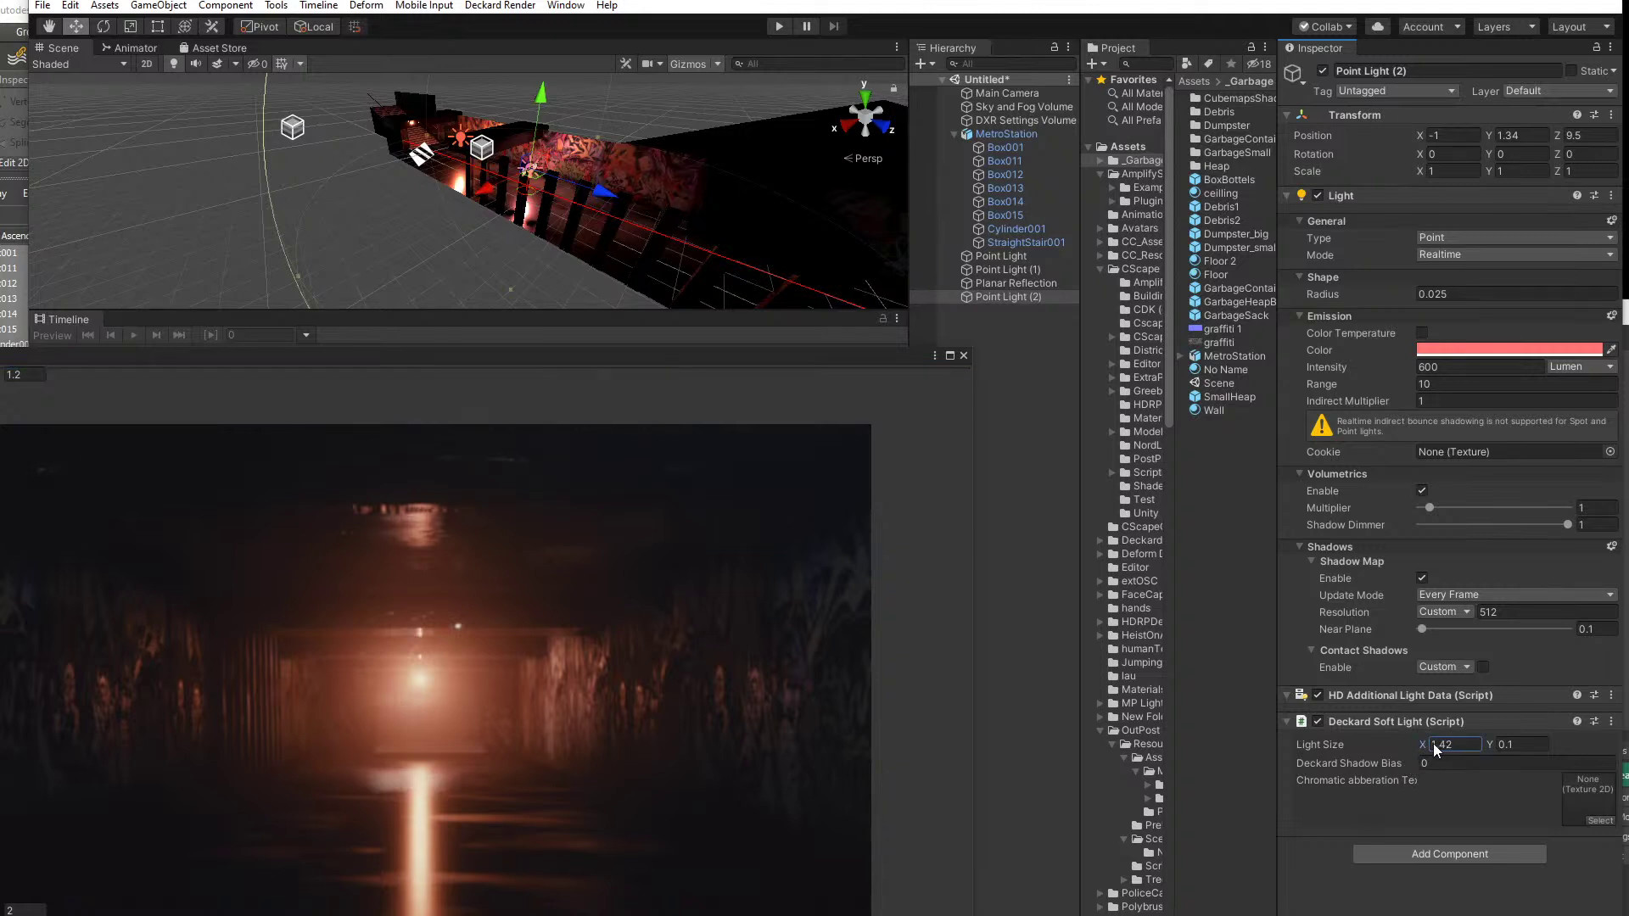
pyautogui.moveTo(1428, 748); pyautogui.dragTo(1433, 750)
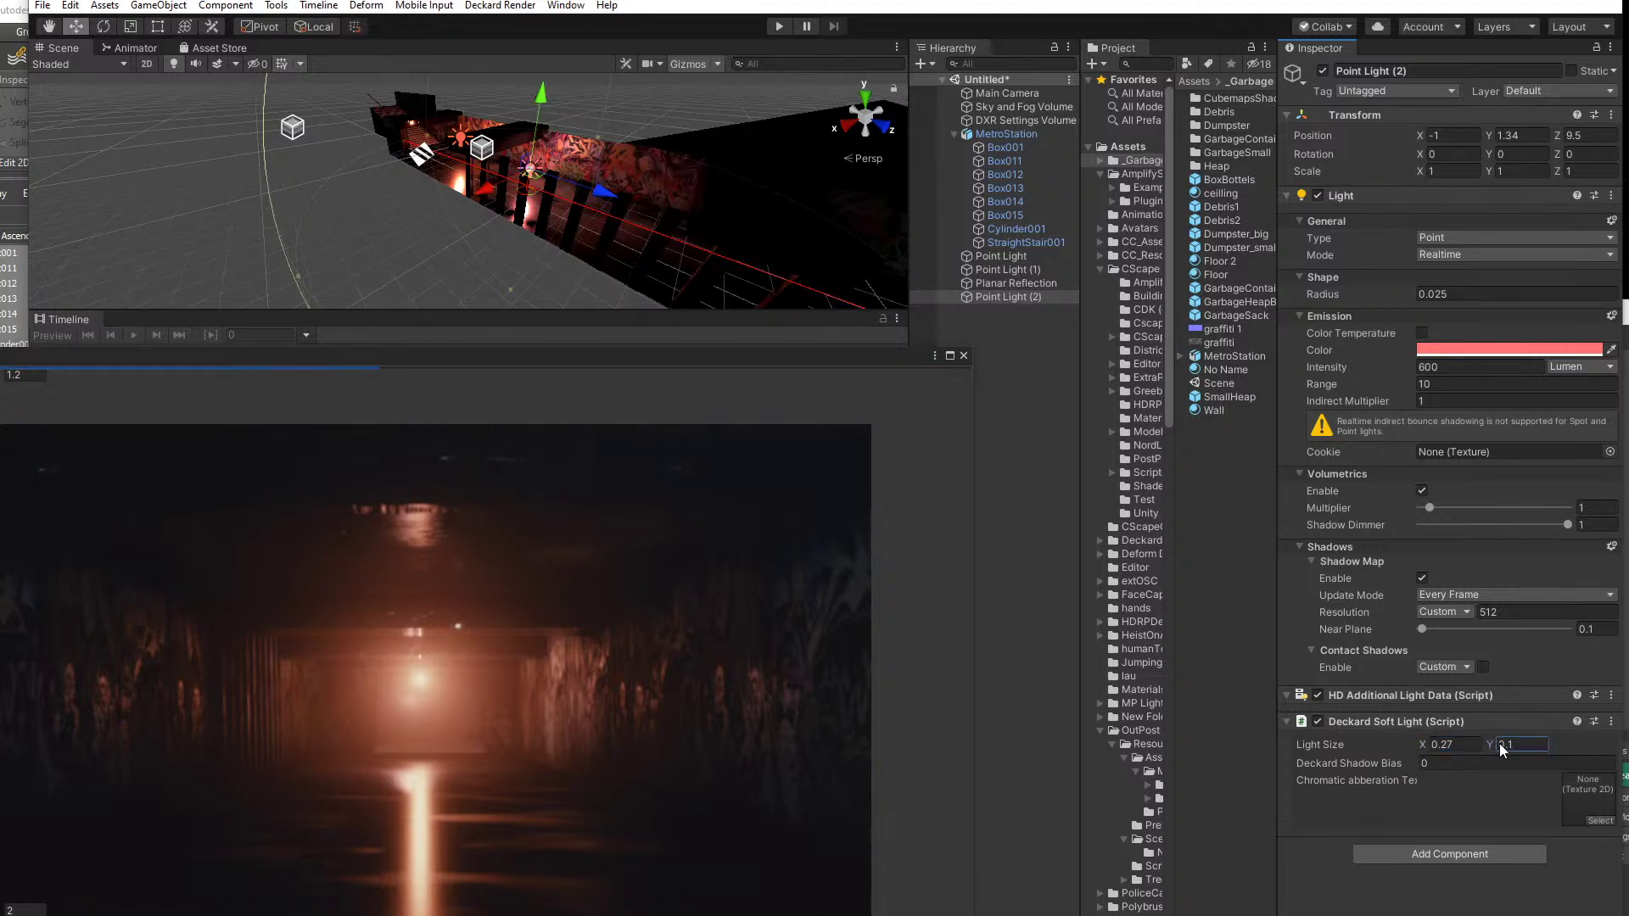
pyautogui.press('BackSpace')
pyautogui.press('BackSpace')
pyautogui.write('4')
pyautogui.moveTo(1491, 745); pyautogui.dragTo(1617, 745)
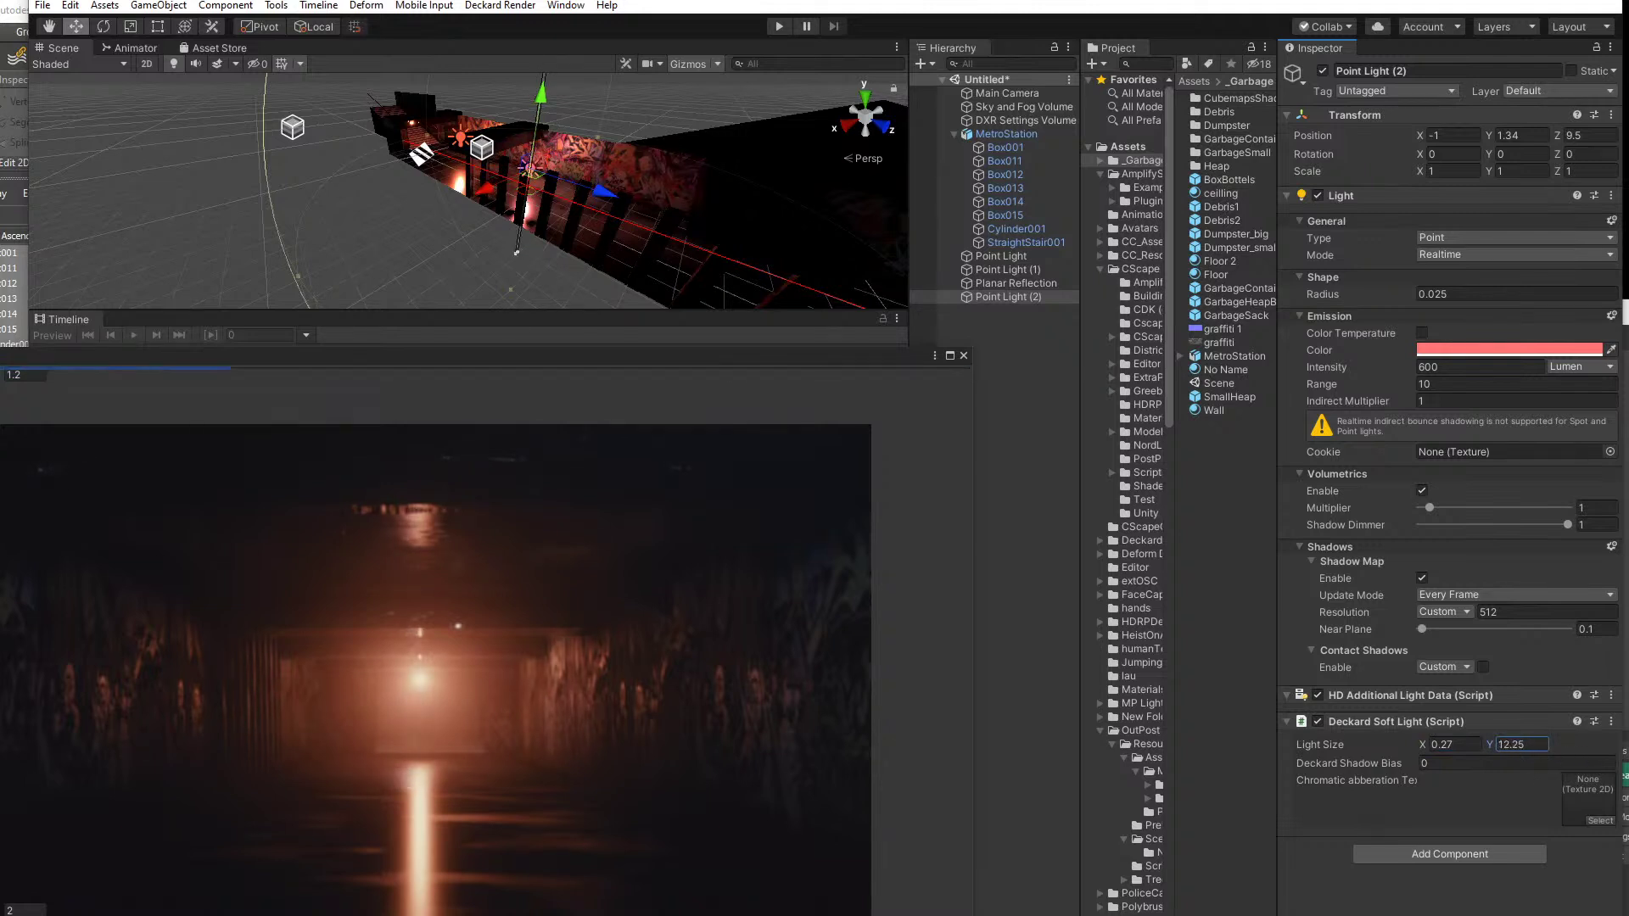
pyautogui.moveTo(1423, 745); pyautogui.dragTo(1474, 745)
# - Rotate Point Light (2) to 90 degrees about X and enlarge its soft light size to about X 4.59, Y 21.34
pyautogui.press('e')
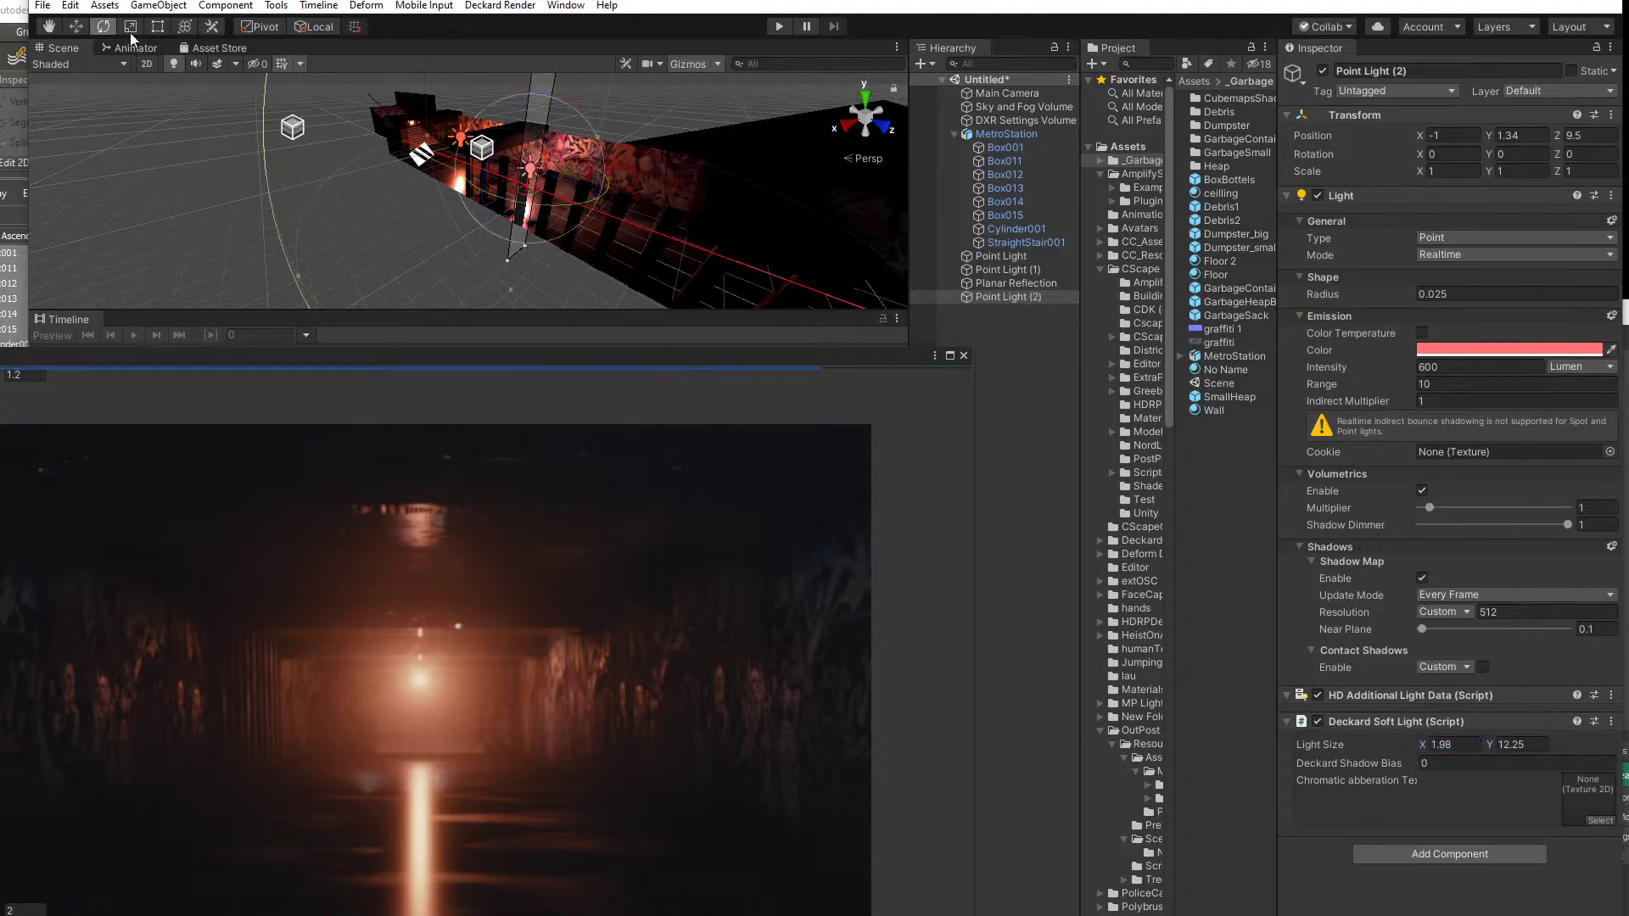
pyautogui.moveTo(602, 137); pyautogui.dragTo(711, 411)
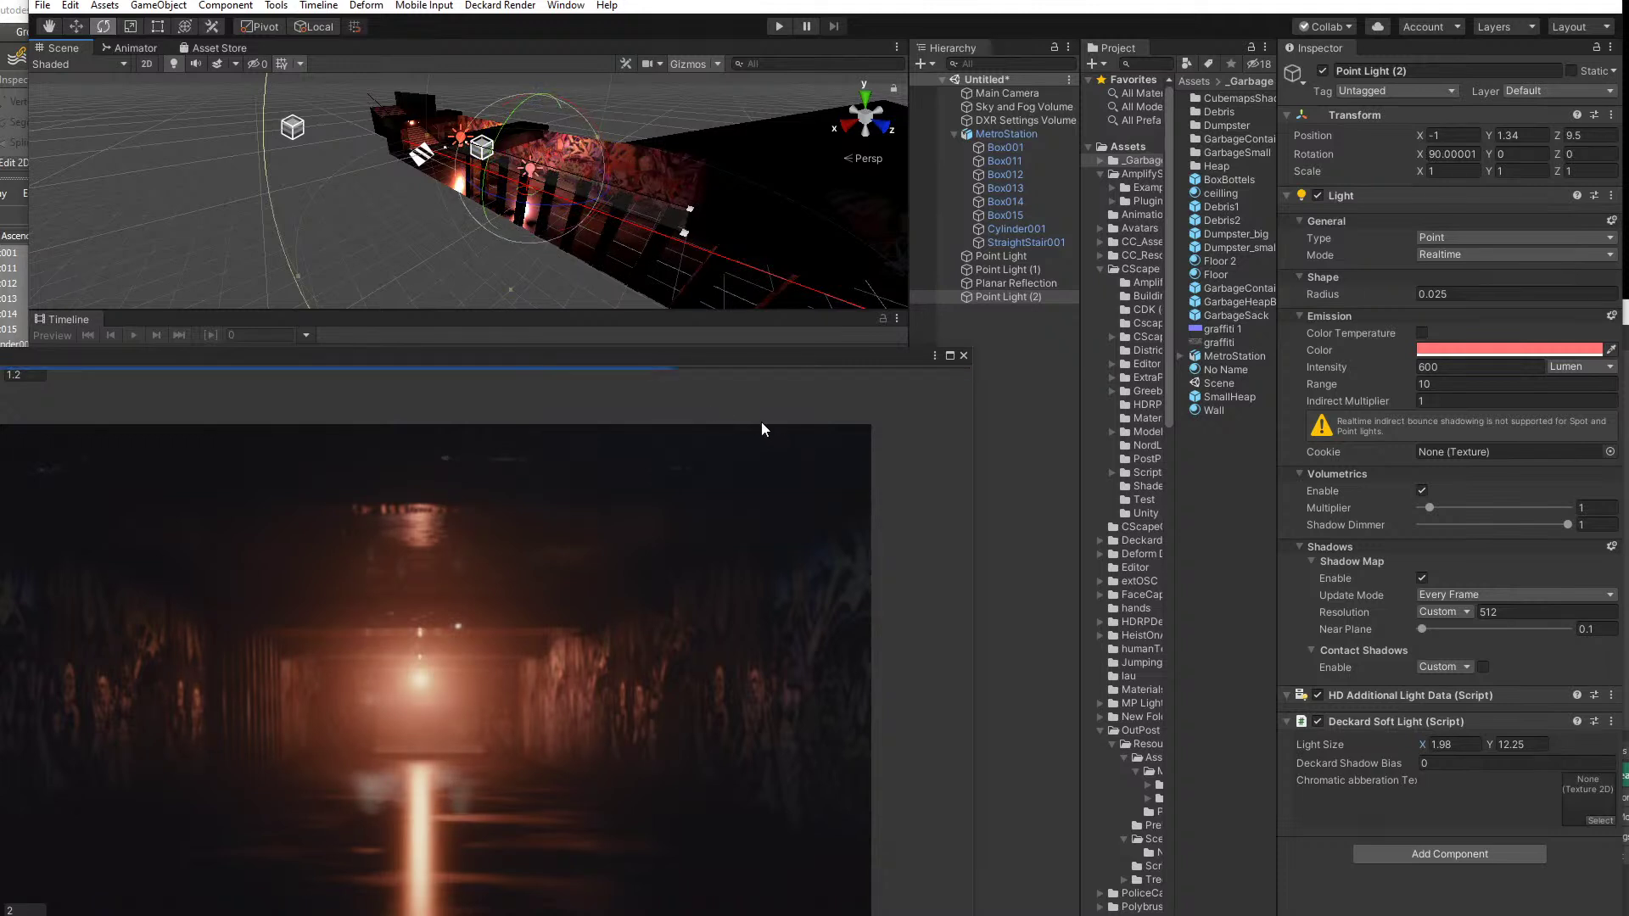
pyautogui.moveTo(1419, 740); pyautogui.dragTo(1578, 745)
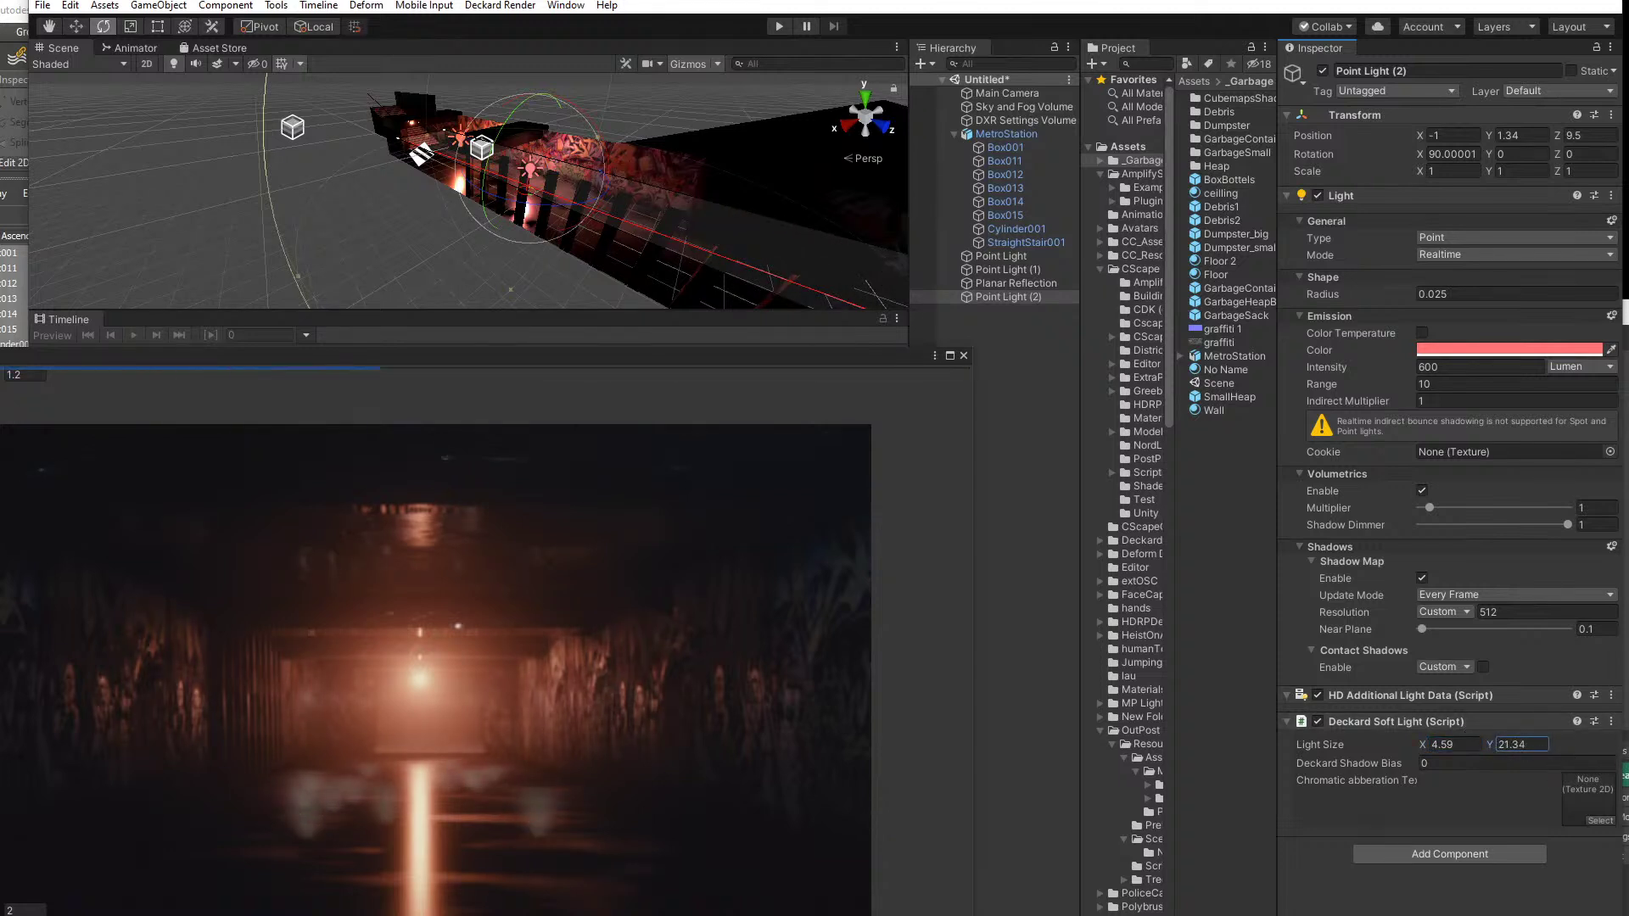
# - Slide Point Light (2) along the tunnel to about Z 21.54
pyautogui.press('w')
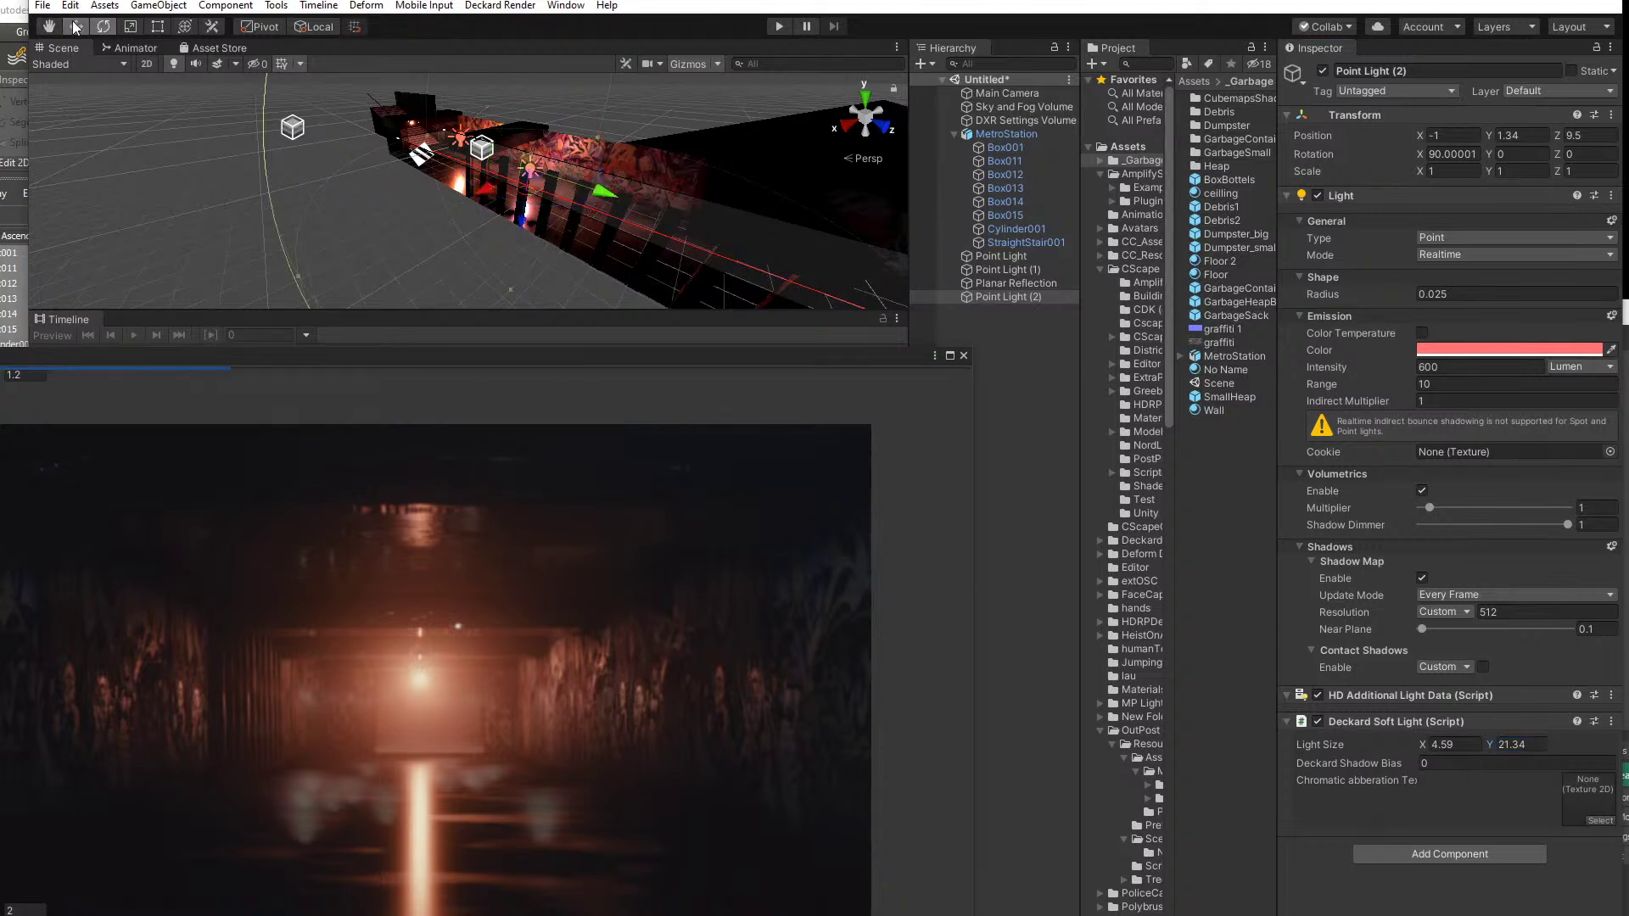
pyautogui.moveTo(598, 190); pyautogui.dragTo(785, 241)
pyautogui.moveTo(558, 190); pyautogui.dragTo(542, 177, button='middle')
pyautogui.scroll(-3, 547, 175)
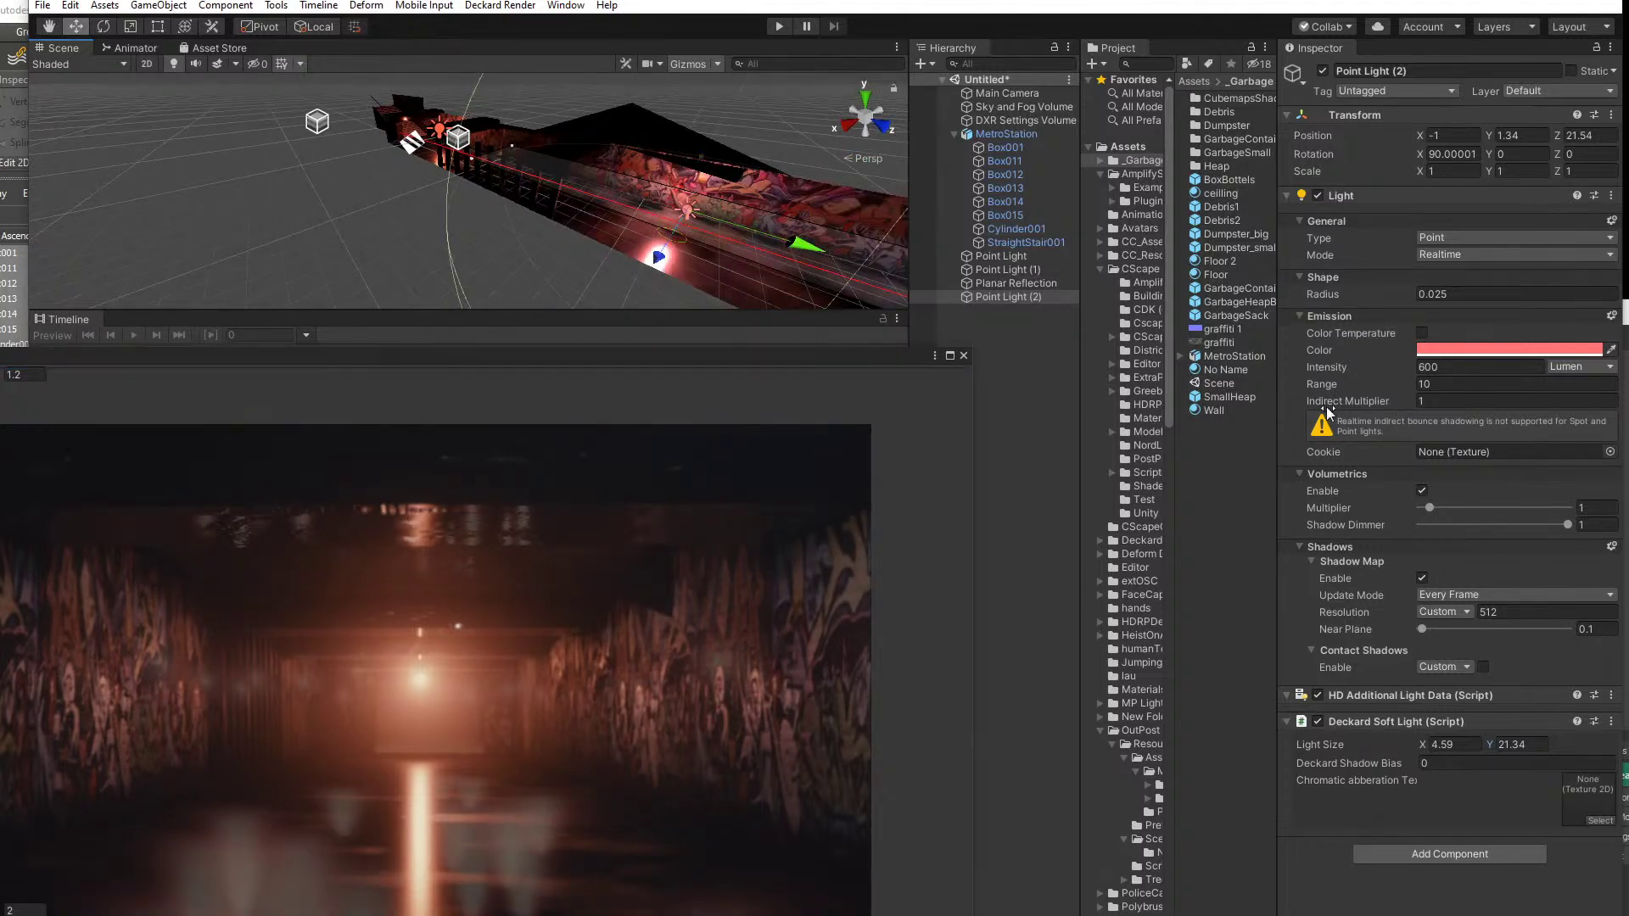
# - Change the light type of Point Light (2) to Spot
pyautogui.moveTo(1330, 414)
pyautogui.click(1459, 255)
pyautogui.click(1372, 266)
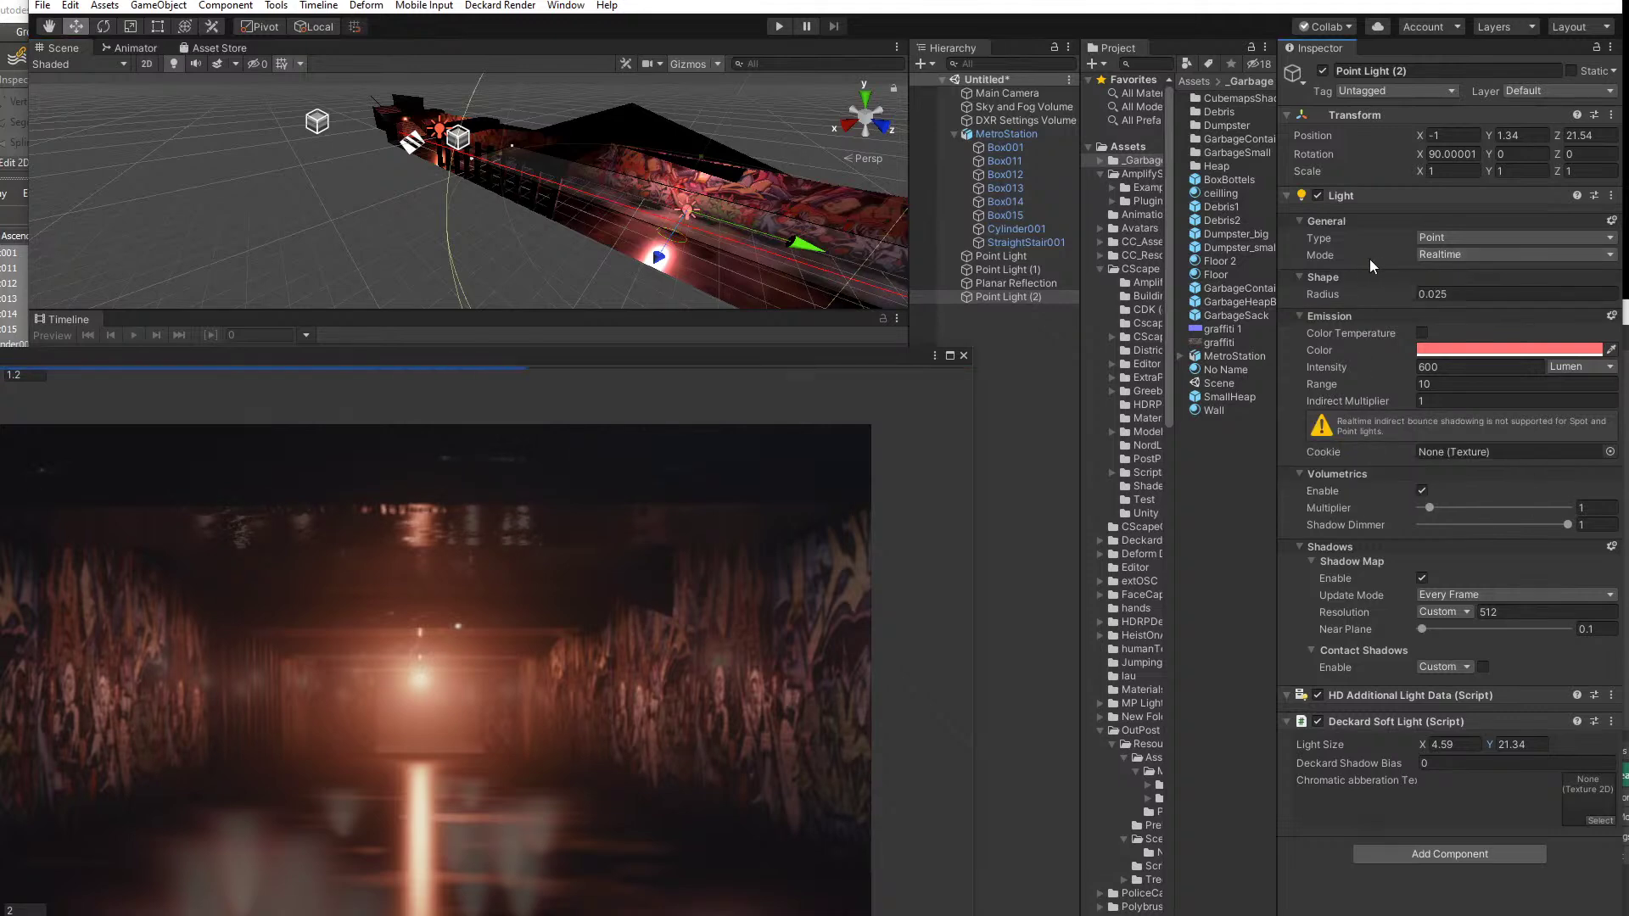
pyautogui.click(1434, 239)
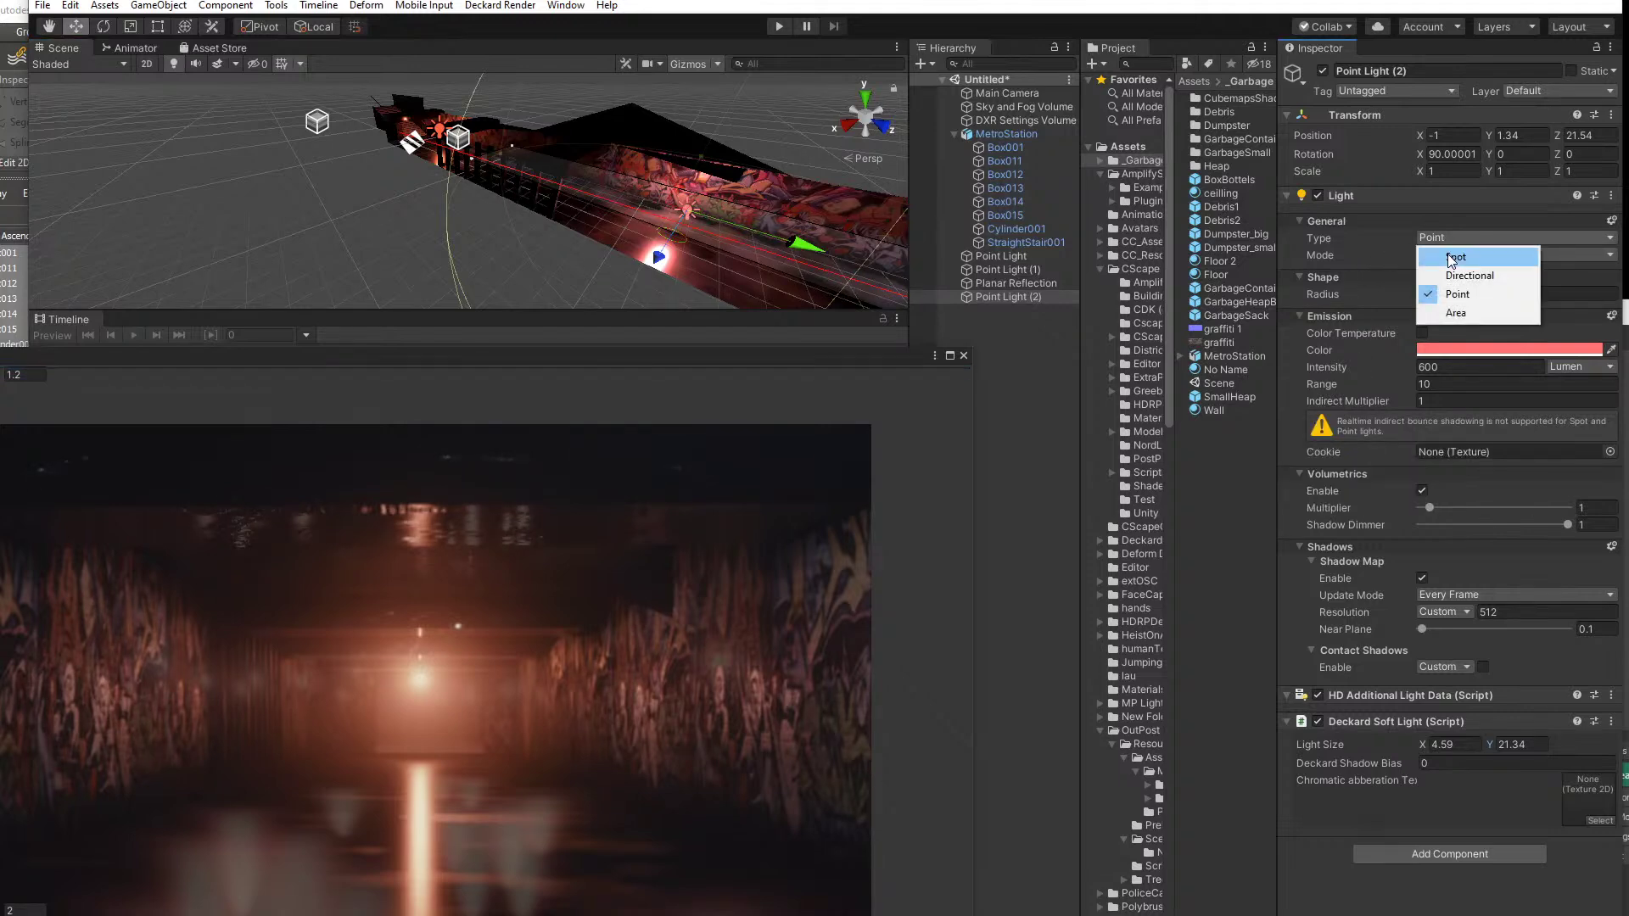
pyautogui.click(1452, 257)
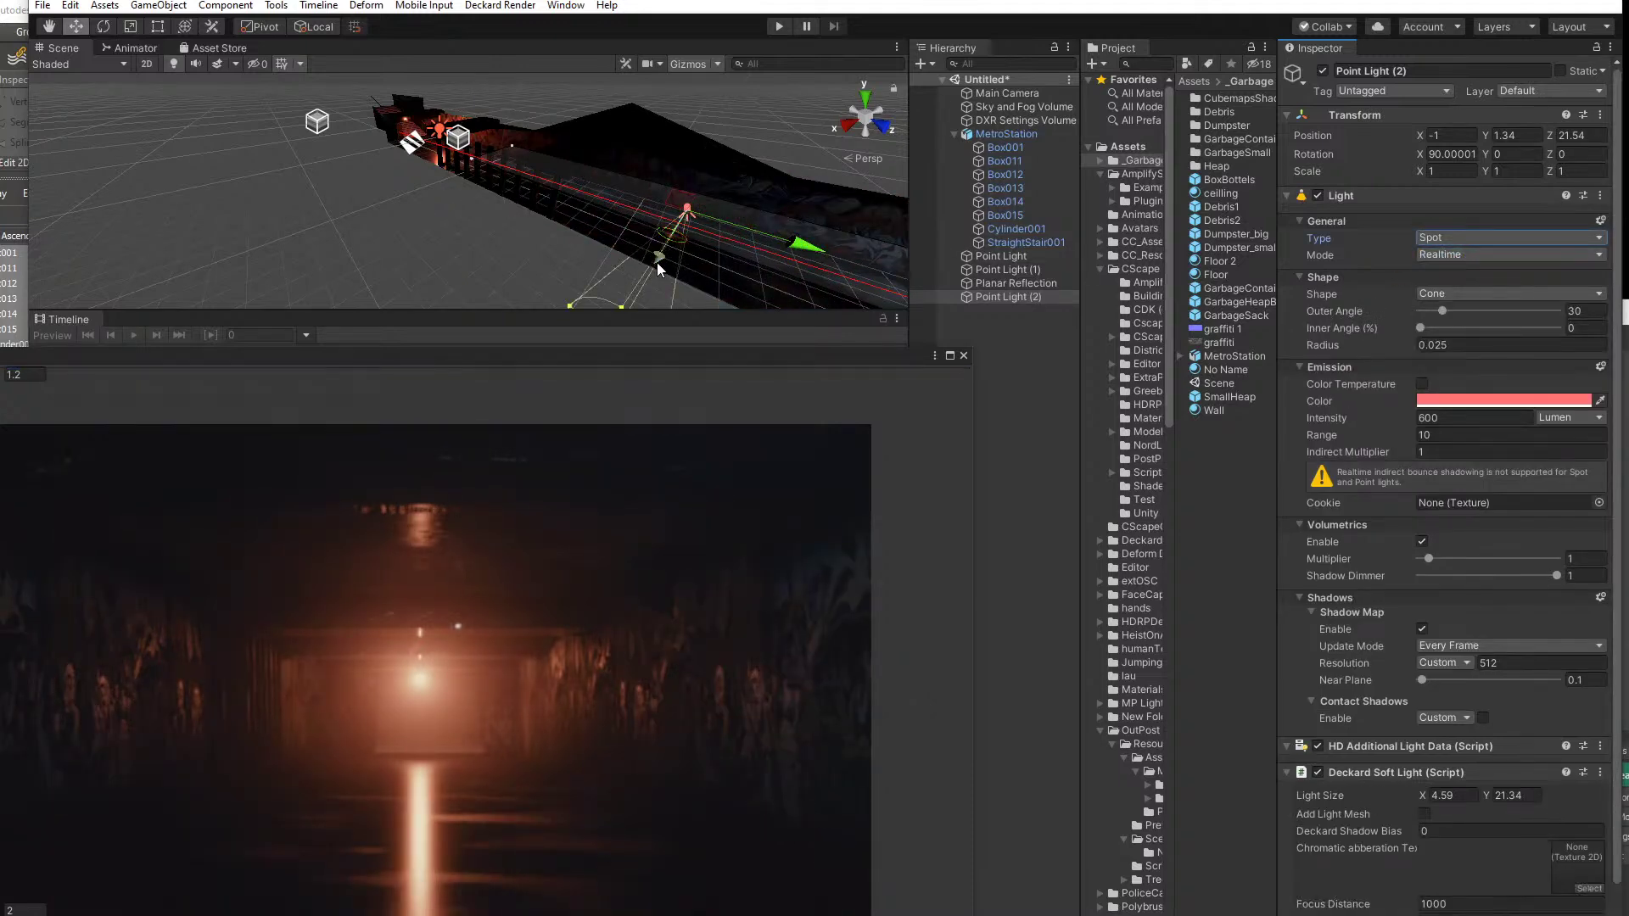
# - Widen the spotlight's outer angle to 179 and tilt it to an X rotation of about 94.9 degrees
pyautogui.moveTo(569, 304); pyautogui.dragTo(508, 216)
pyautogui.click(102, 26)
pyautogui.moveTo(785, 206); pyautogui.dragTo(848, 282)
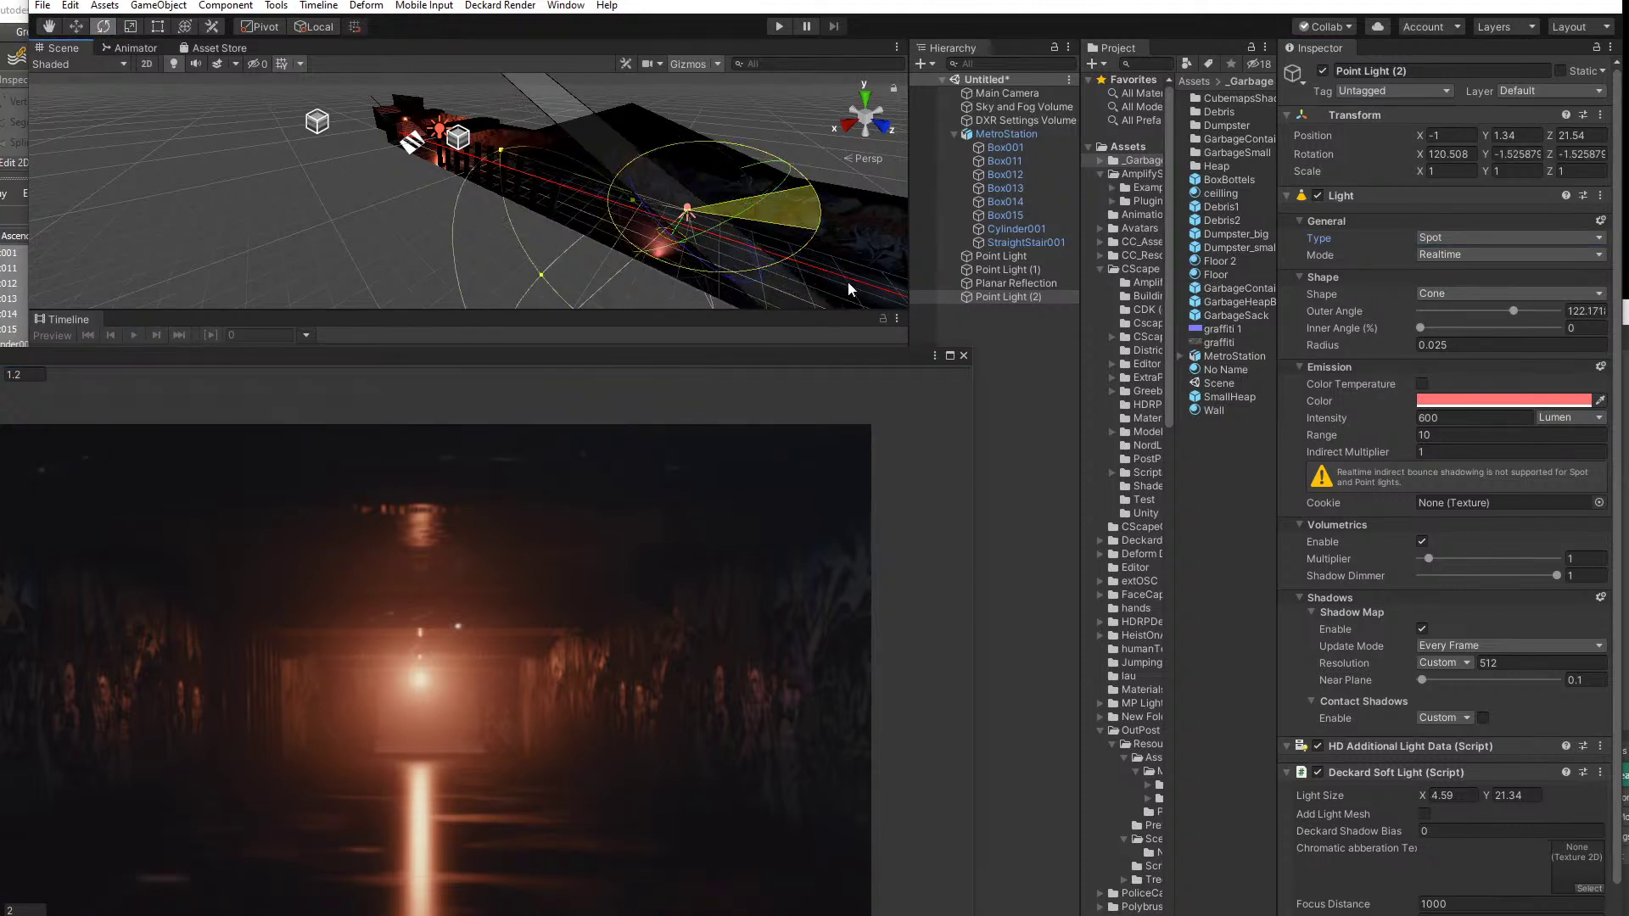
pyautogui.moveTo(807, 190); pyautogui.dragTo(781, 125)
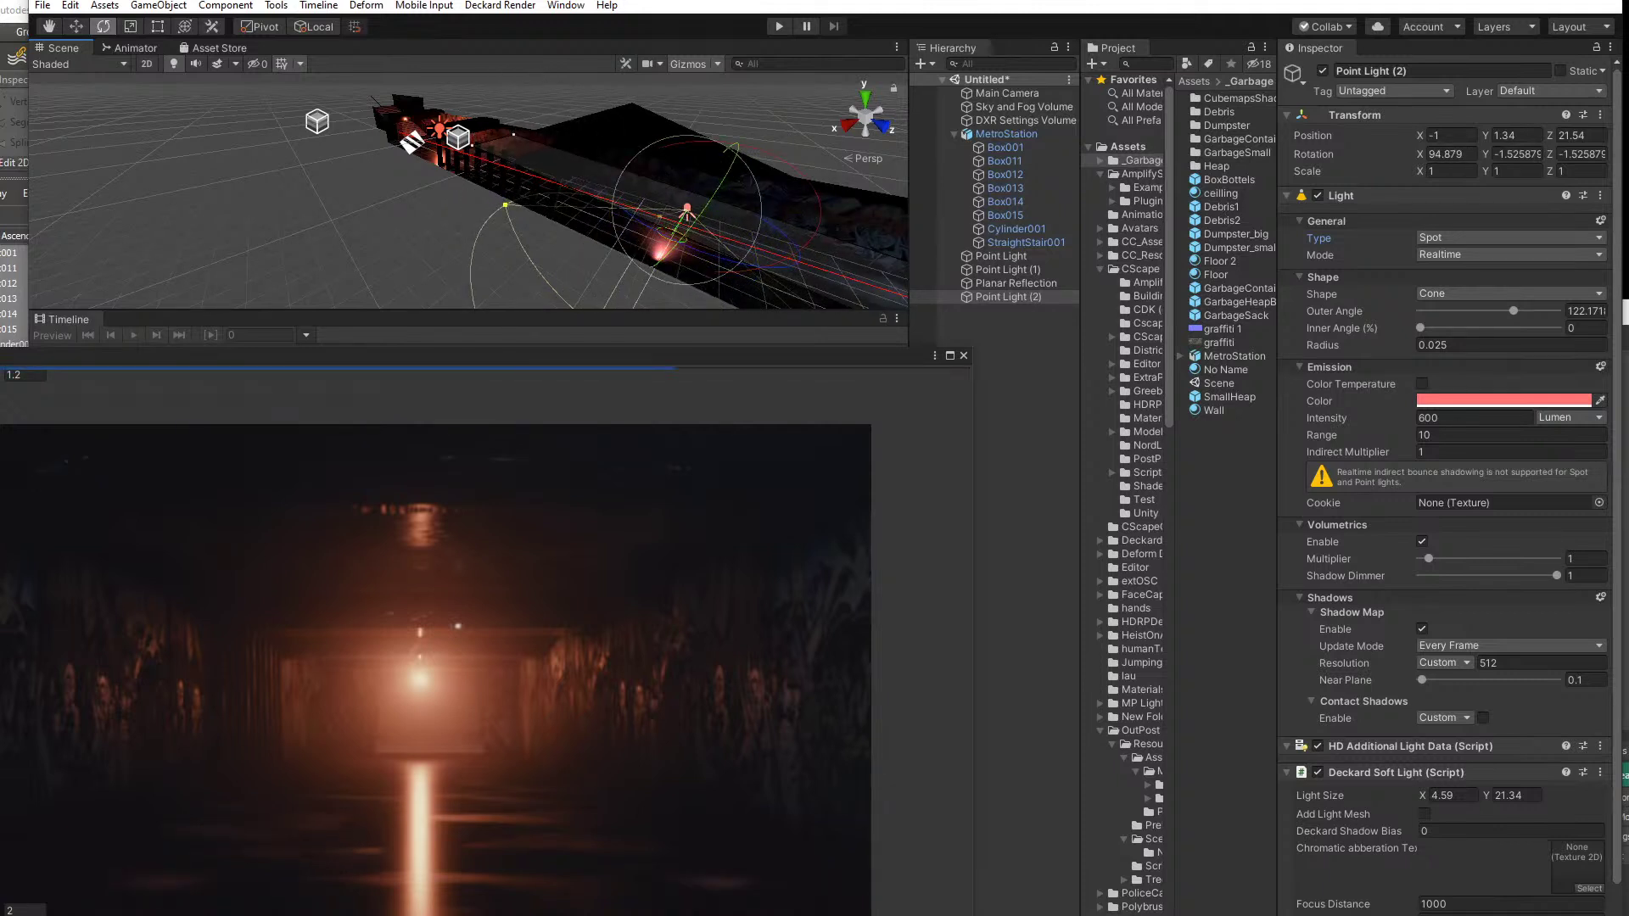
pyautogui.moveTo(506, 205); pyautogui.dragTo(502, 133)
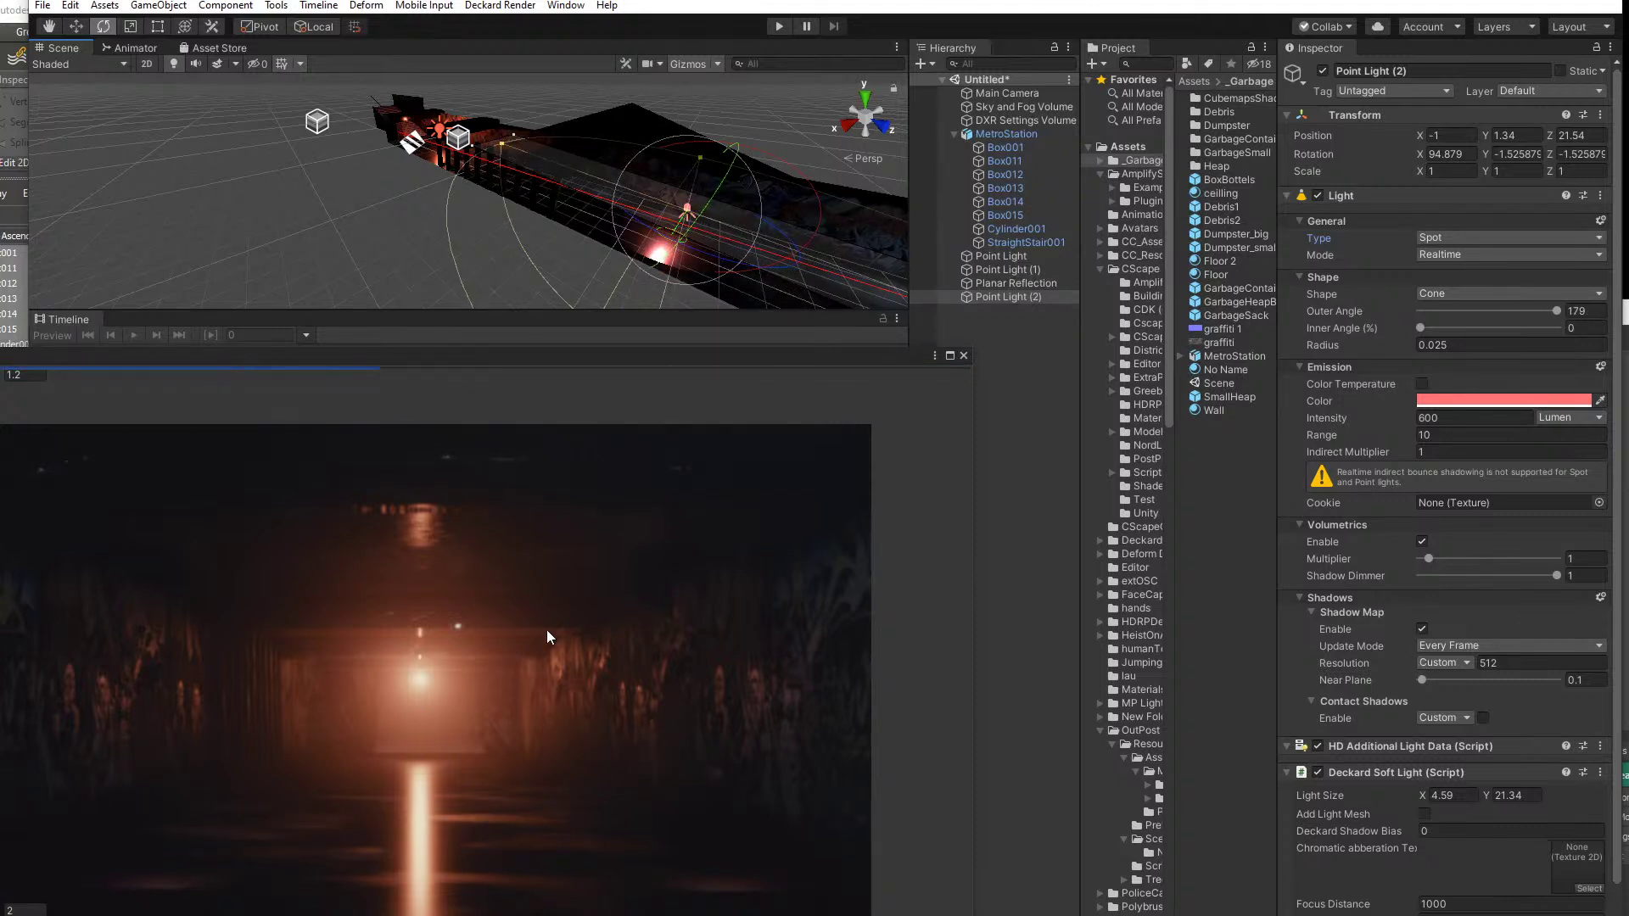
# - Examine the ceiling and Floor material settings on the Box001 tunnel mesh, and reselect Point Light (2)
pyautogui.scroll(5, 463, 206)
pyautogui.moveTo(465, 203); pyautogui.dragTo(517, 185, button='middle')
pyautogui.click(349, 166)
pyautogui.click(344, 169)
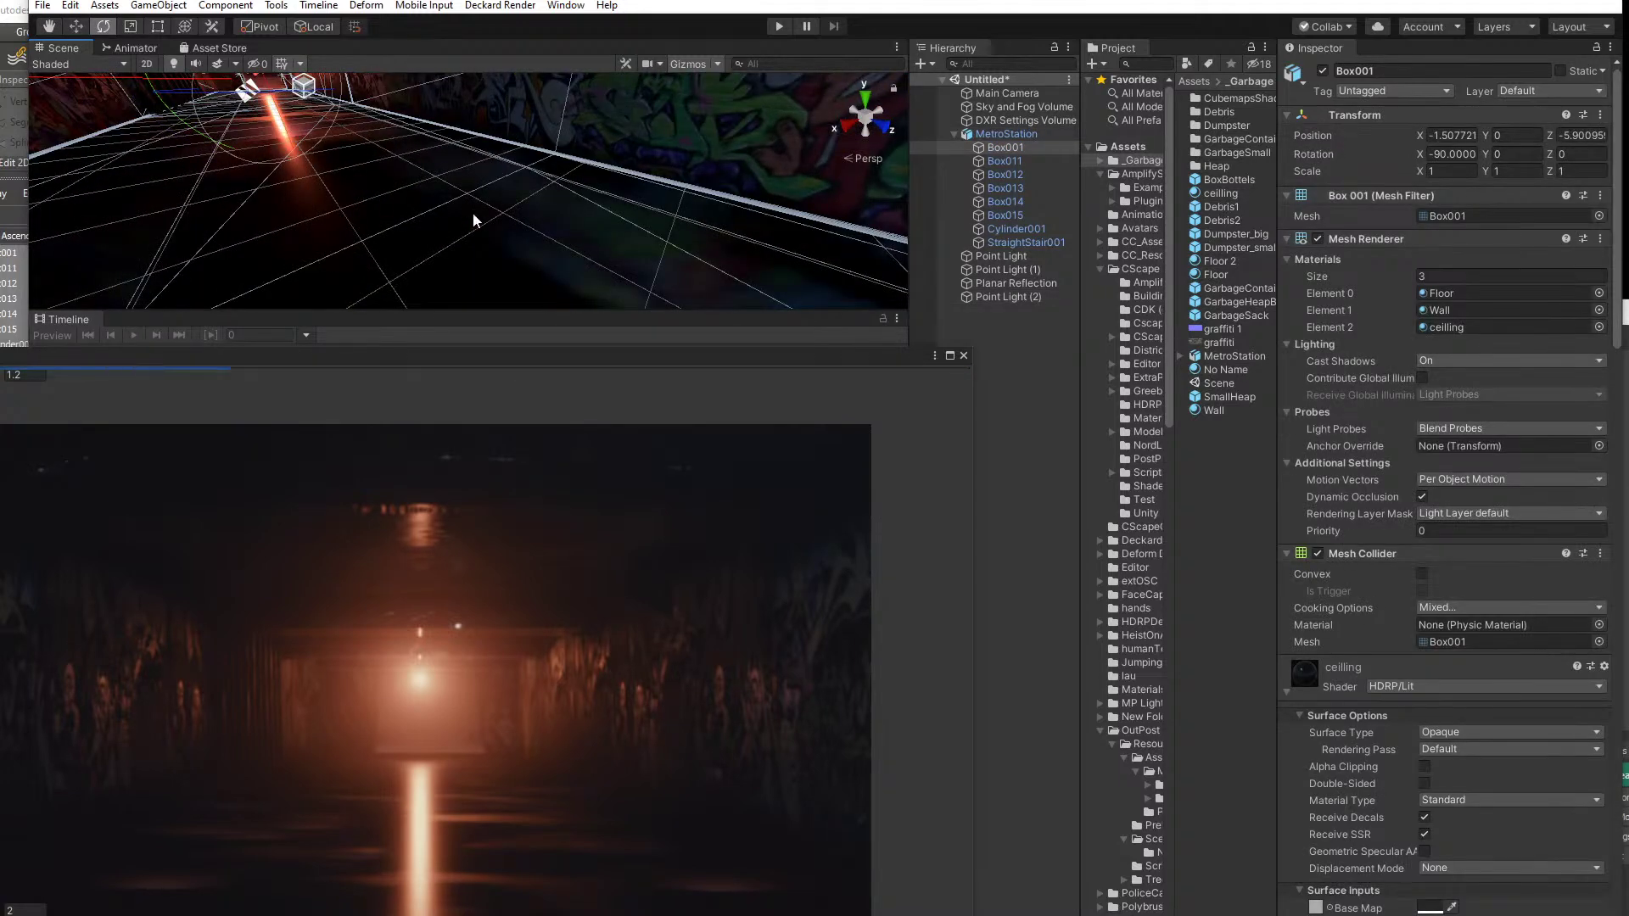
pyautogui.click(344, 222)
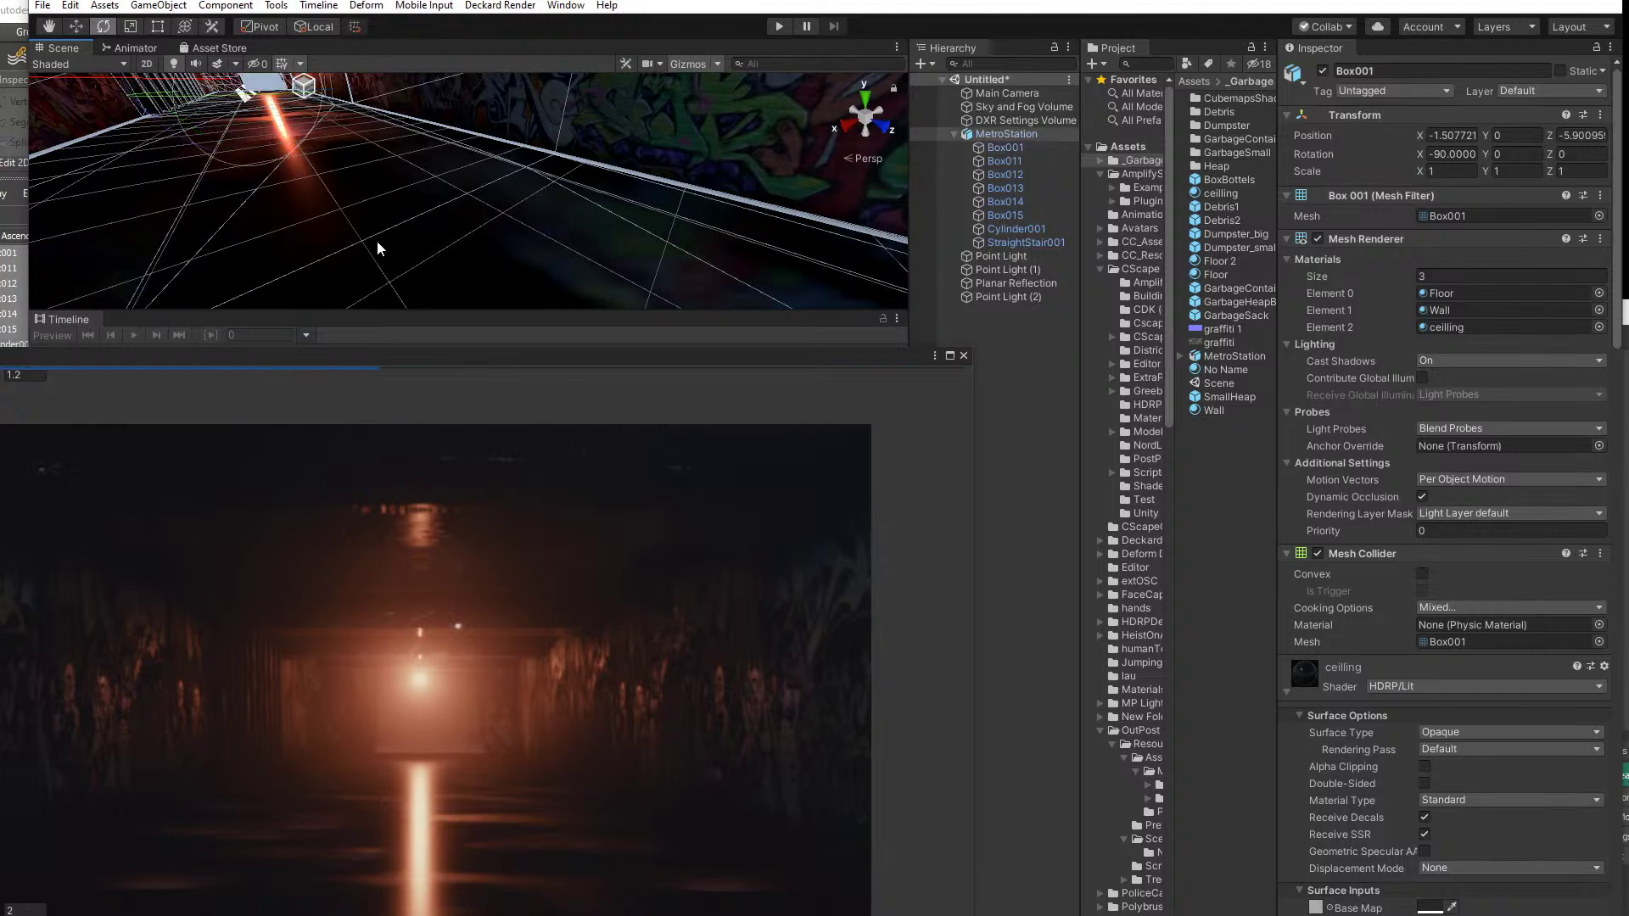
pyautogui.click(326, 219)
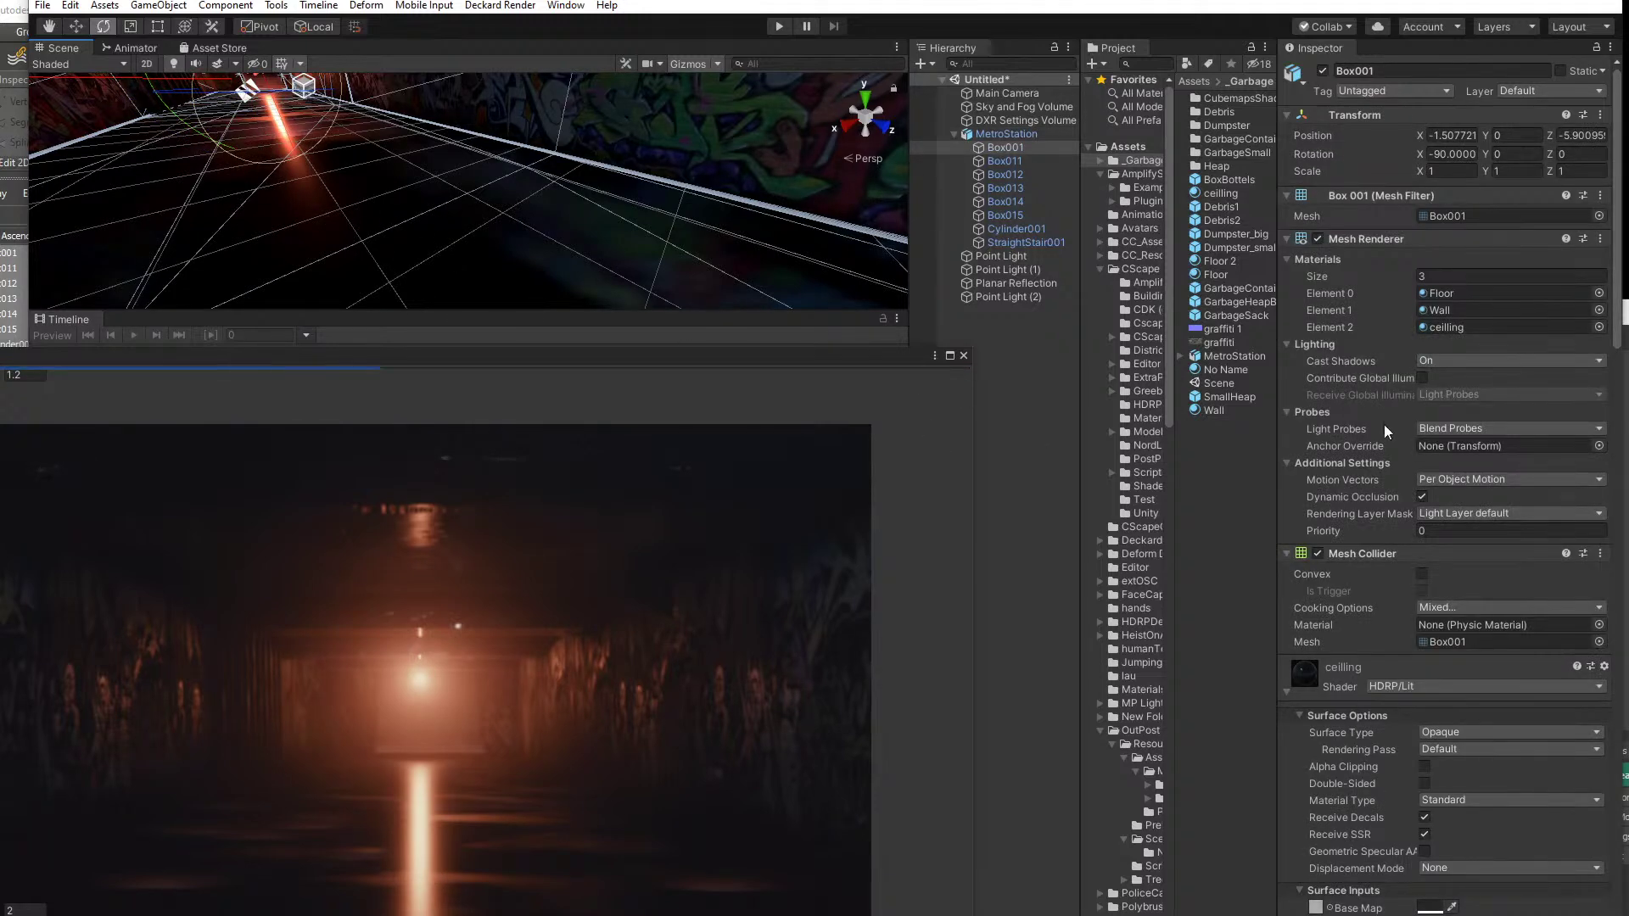
pyautogui.scroll(-10, 1380, 667)
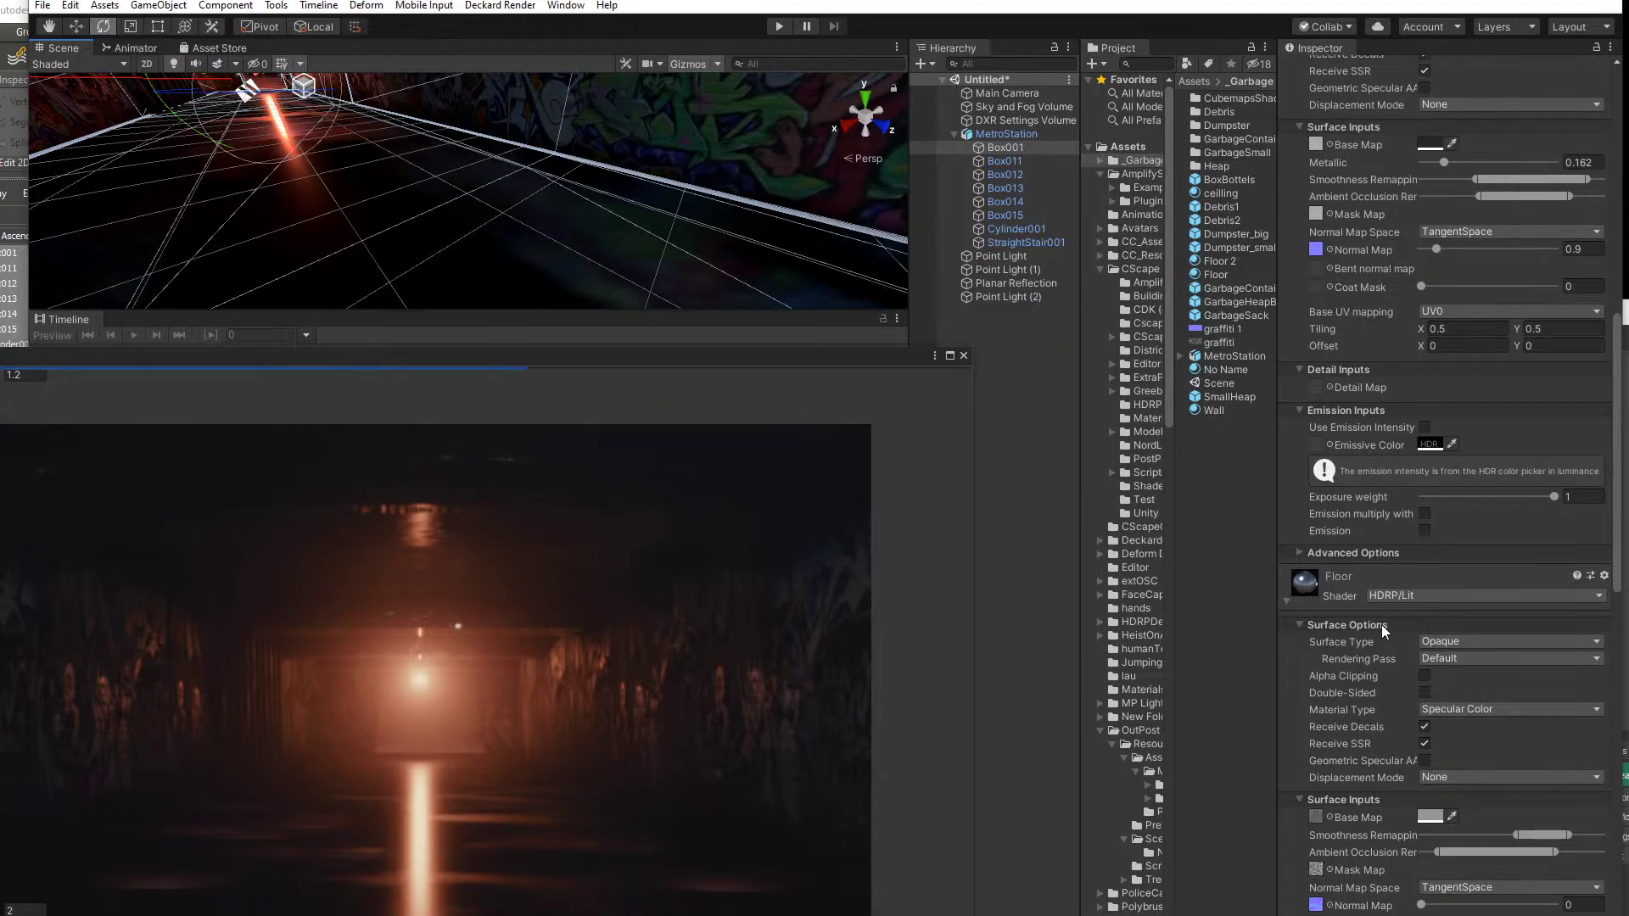
pyautogui.scroll(-6, 1346, 638)
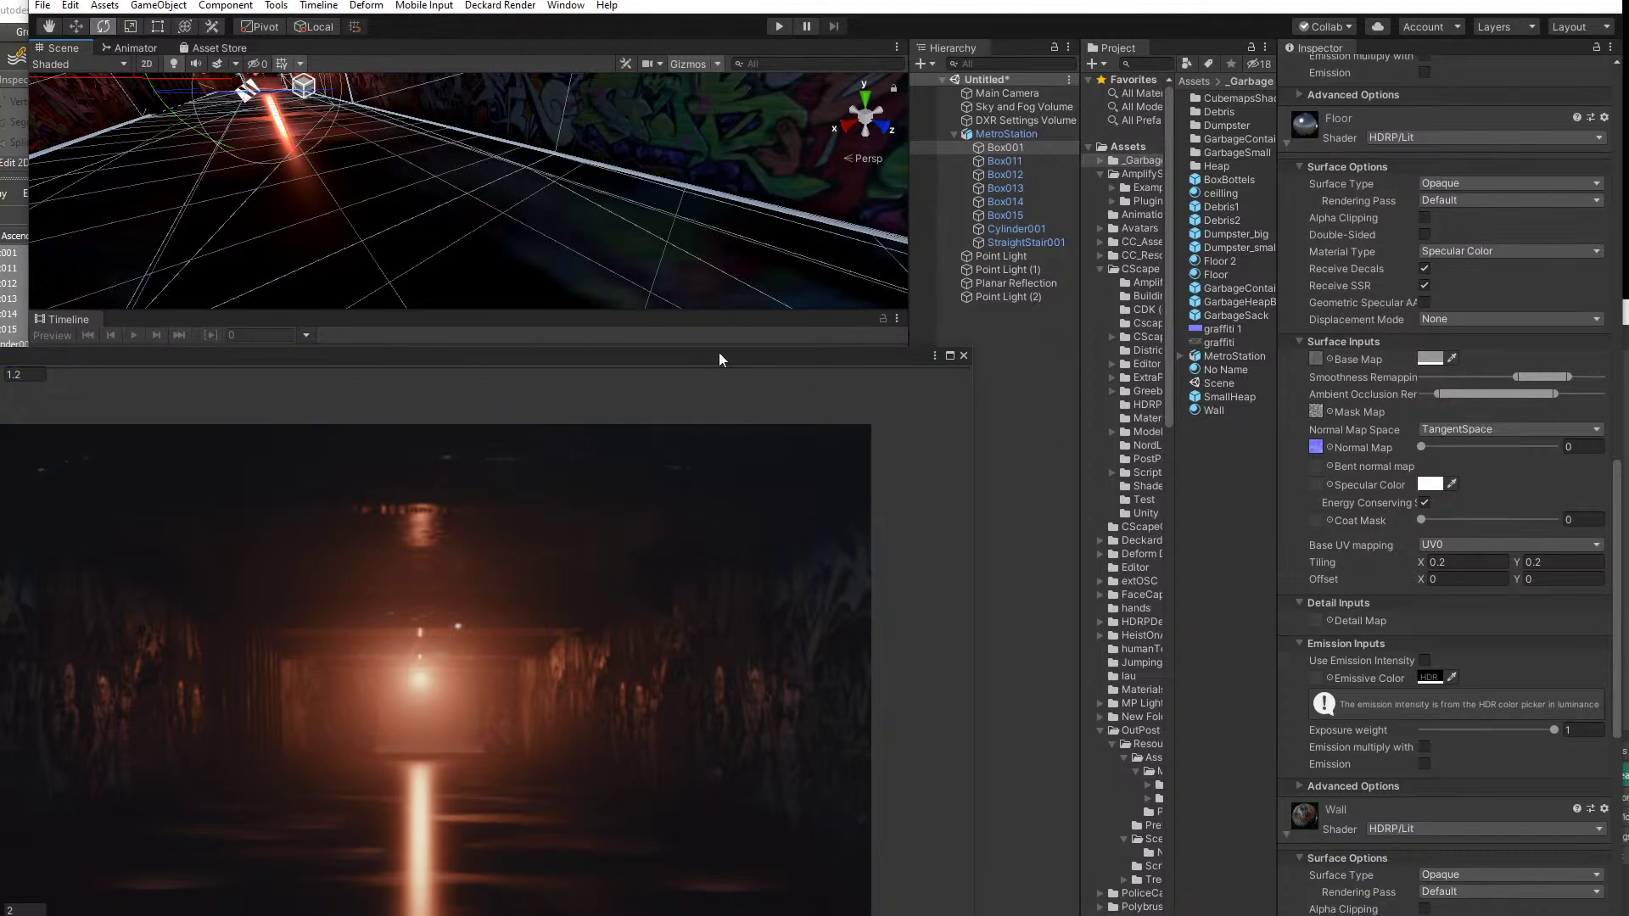
pyautogui.scroll(-5, 360, 157)
pyautogui.moveTo(358, 158); pyautogui.dragTo(299, 189, button='middle')
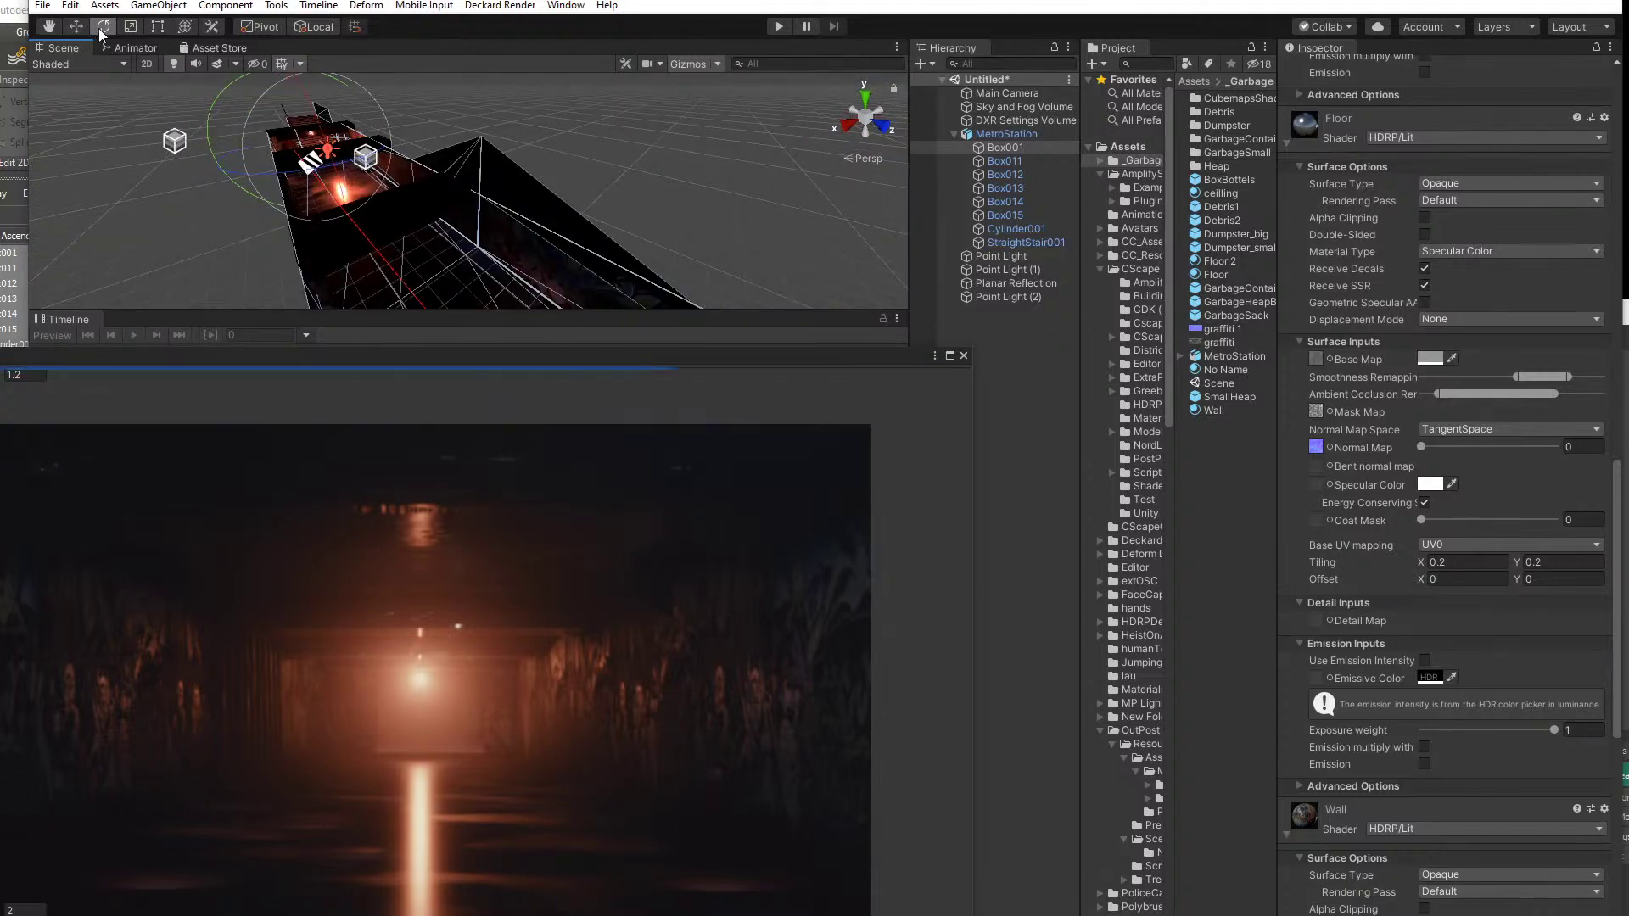
pyautogui.click(1001, 297)
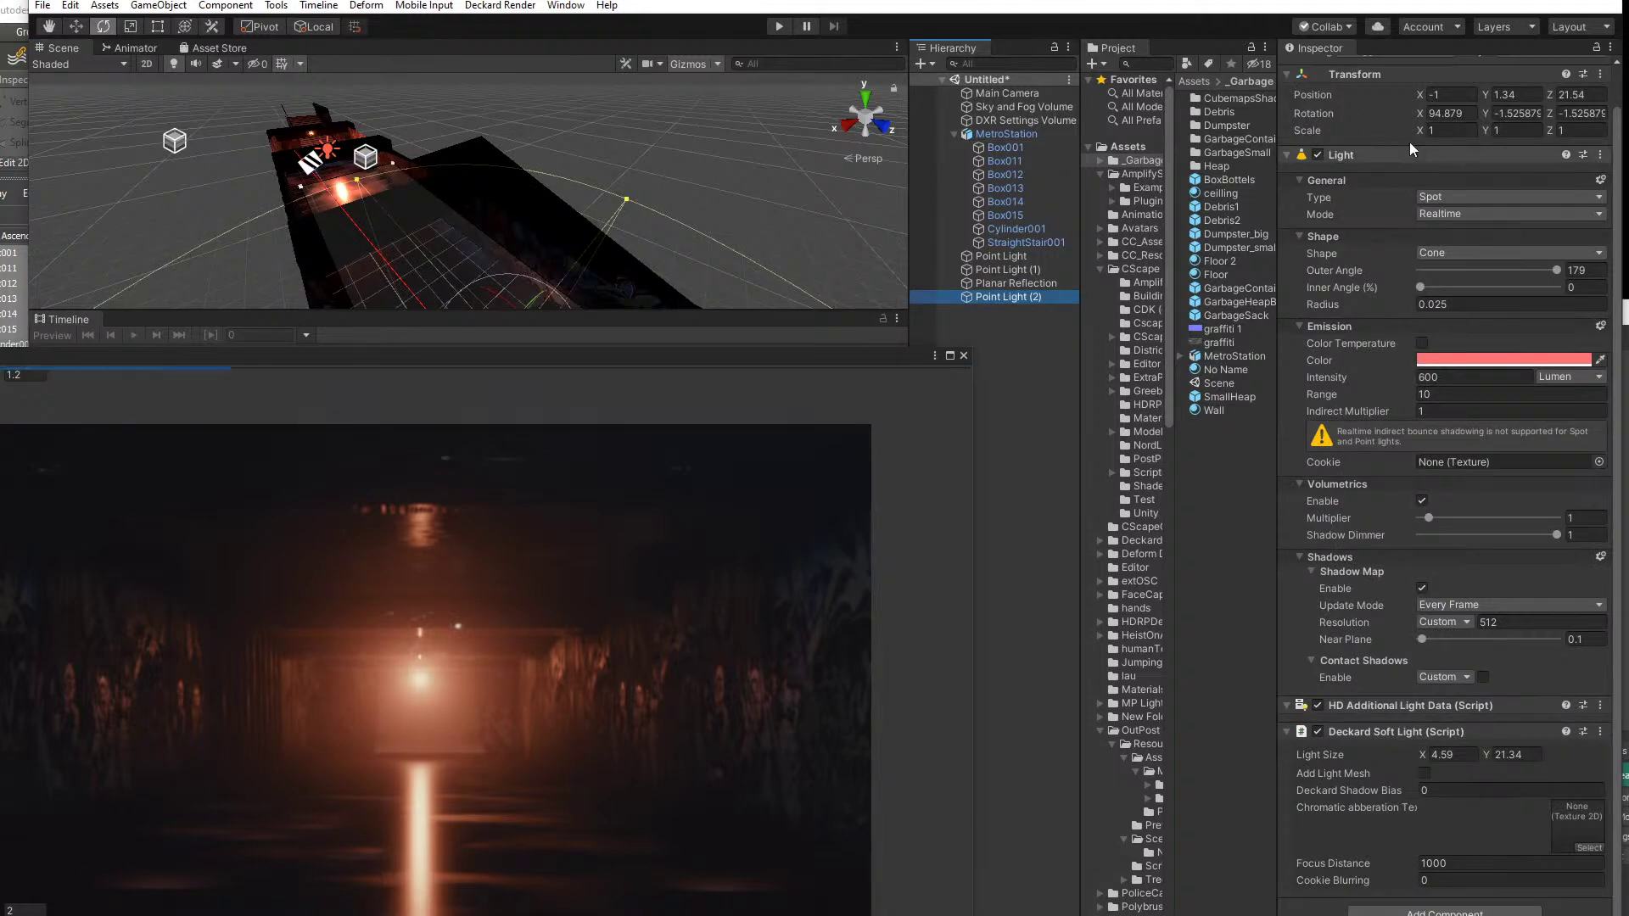
# - Rotate Point Light (2) to about X 164.2, Y 84.7 and Z 82.5 so the spotlight aims at the graffiti wall
pyautogui.moveTo(1421, 114)
pyautogui.mouseDown()
pyautogui.moveTo(1330, 117)
pyautogui.moveTo(1437, 125)
pyautogui.mouseUp()
pyautogui.click(1477, 115)
pyautogui.write('-2.8')
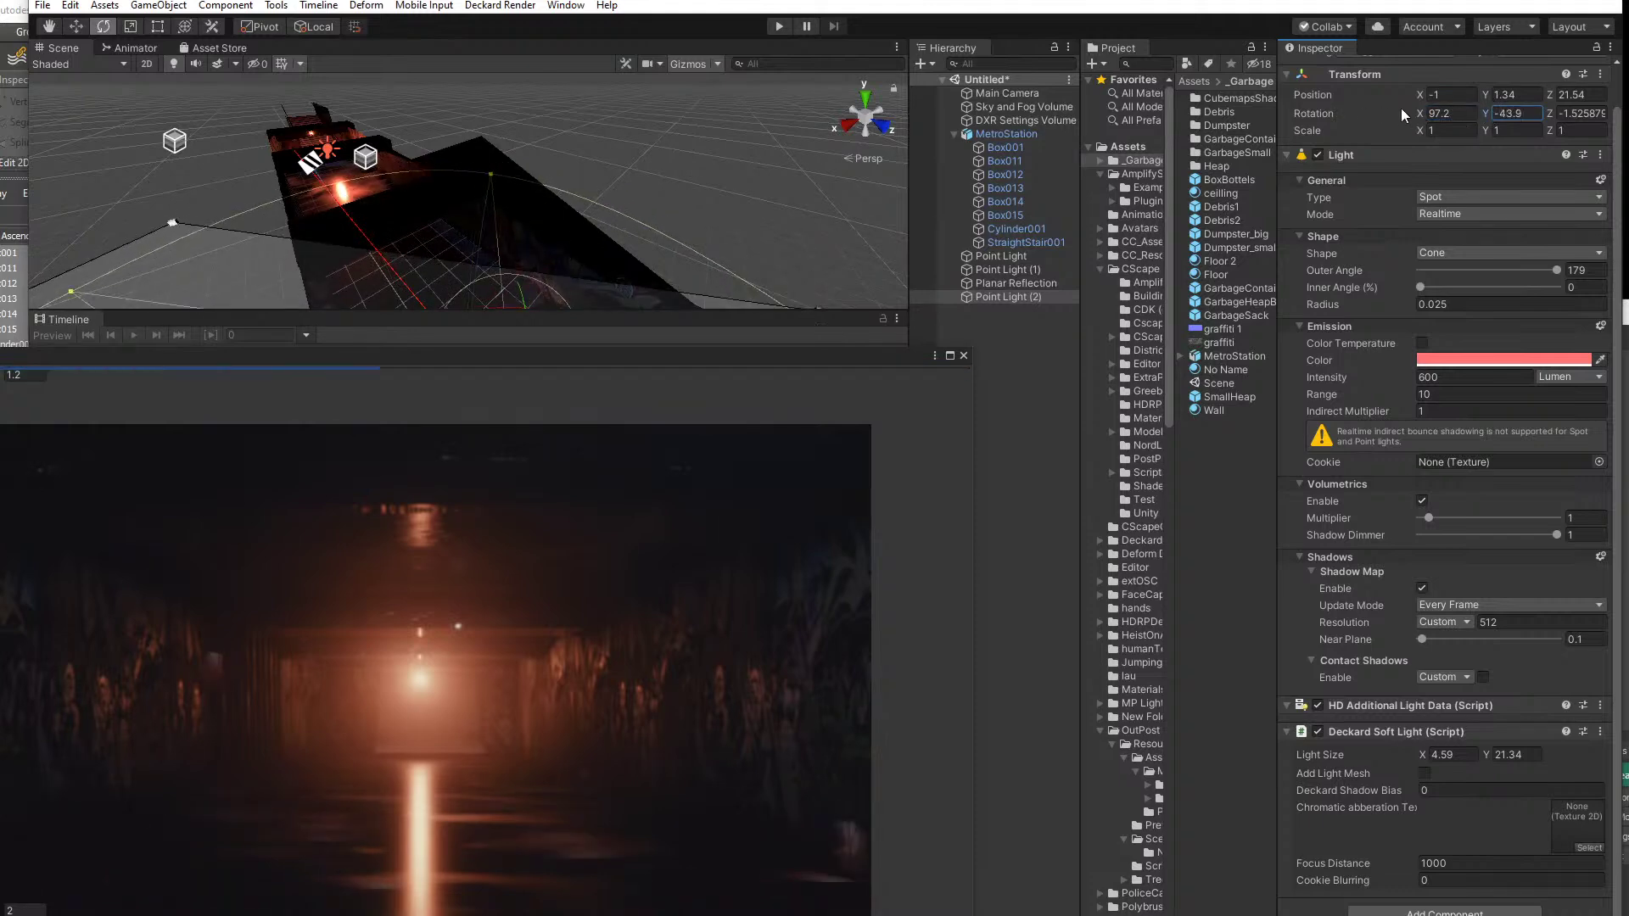
pyautogui.moveTo(638, 242); pyautogui.dragTo(624, 209, button='middle')
pyautogui.scroll(-3, 622, 208)
pyautogui.moveTo(552, 254); pyautogui.dragTo(522, 209, button='middle')
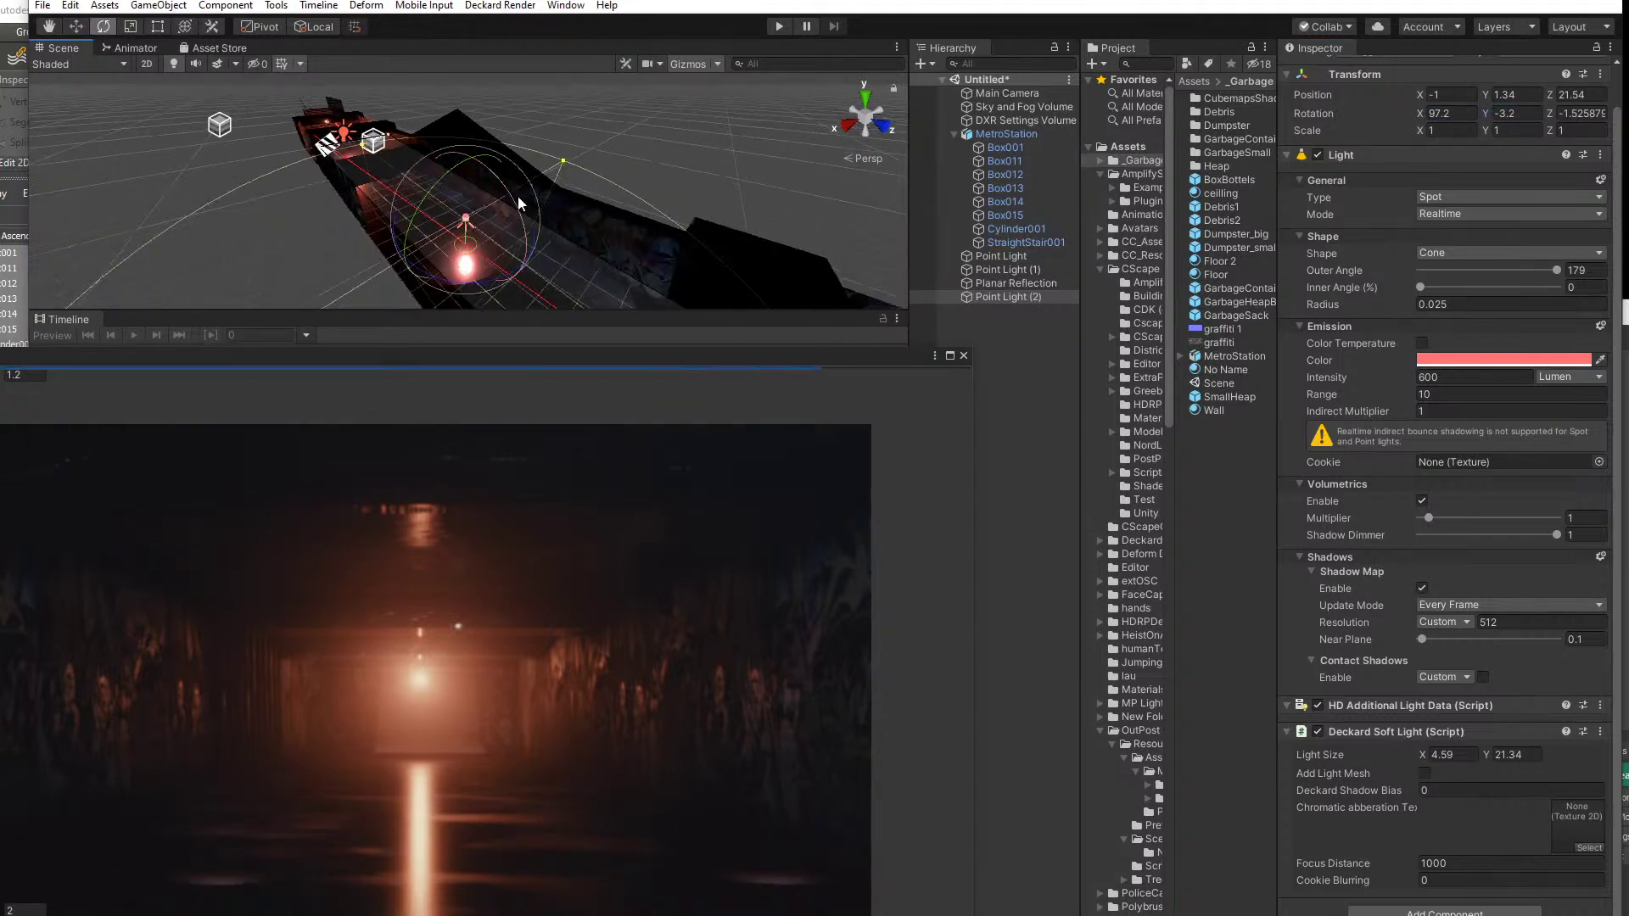
pyautogui.moveTo(438, 186); pyautogui.dragTo(295, 305)
# - Move Point Light (2) to about X -0.19, Y 1.57, Z 21.61 and raise its range to about 72.23
pyautogui.press('w')
pyautogui.moveTo(508, 213); pyautogui.dragTo(492, 212)
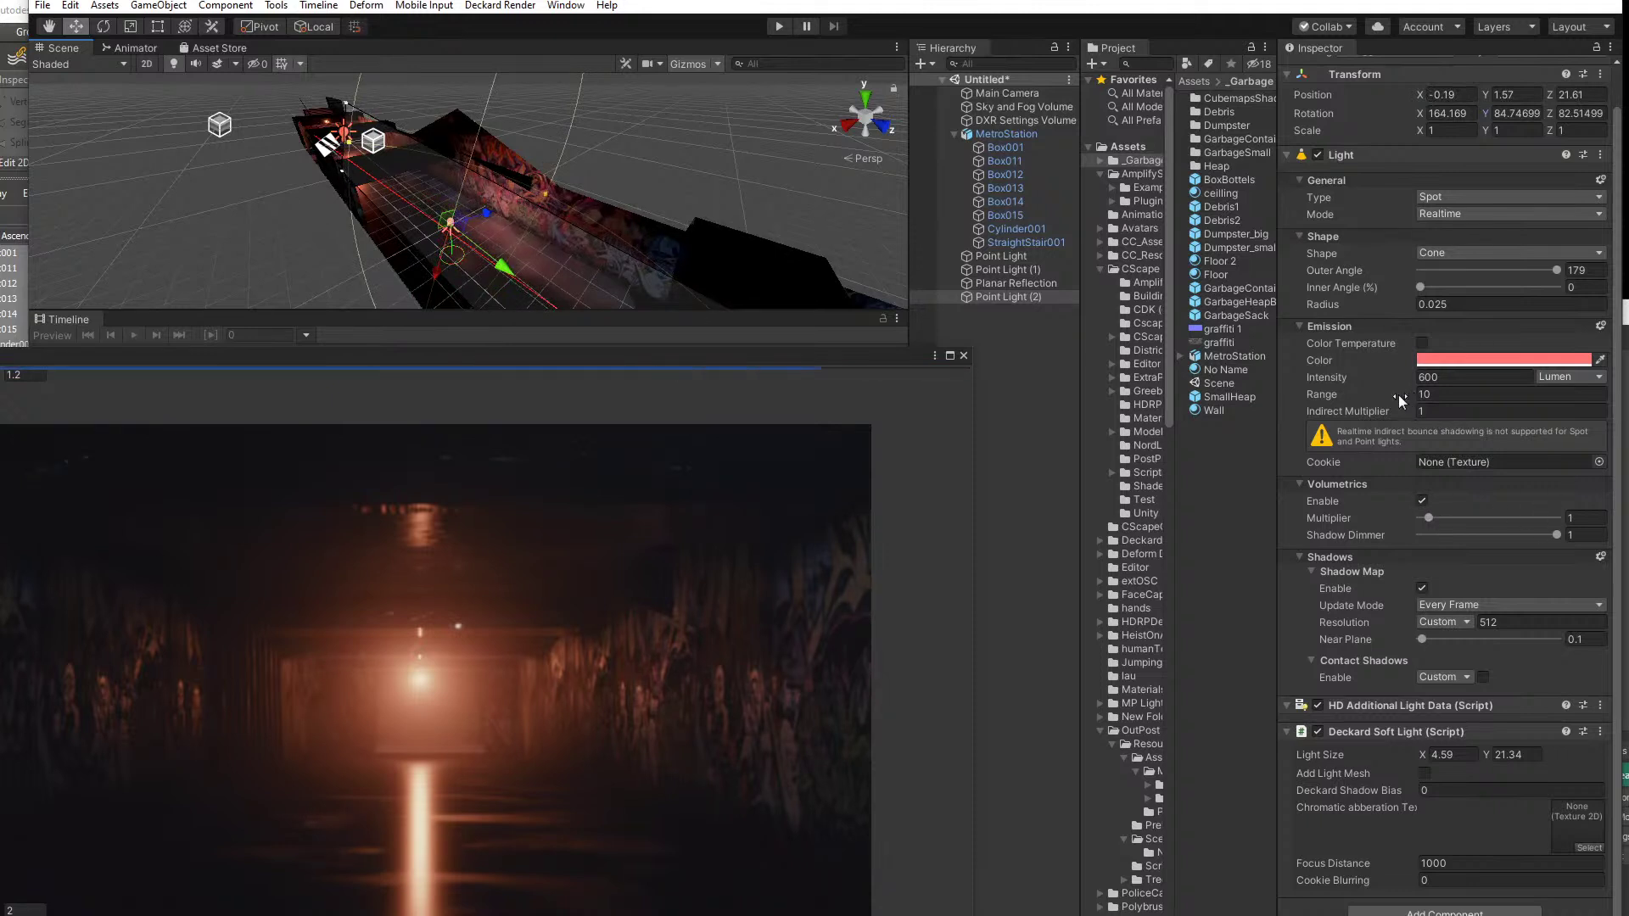
pyautogui.moveTo(1399, 396); pyautogui.dragTo(260, 518)
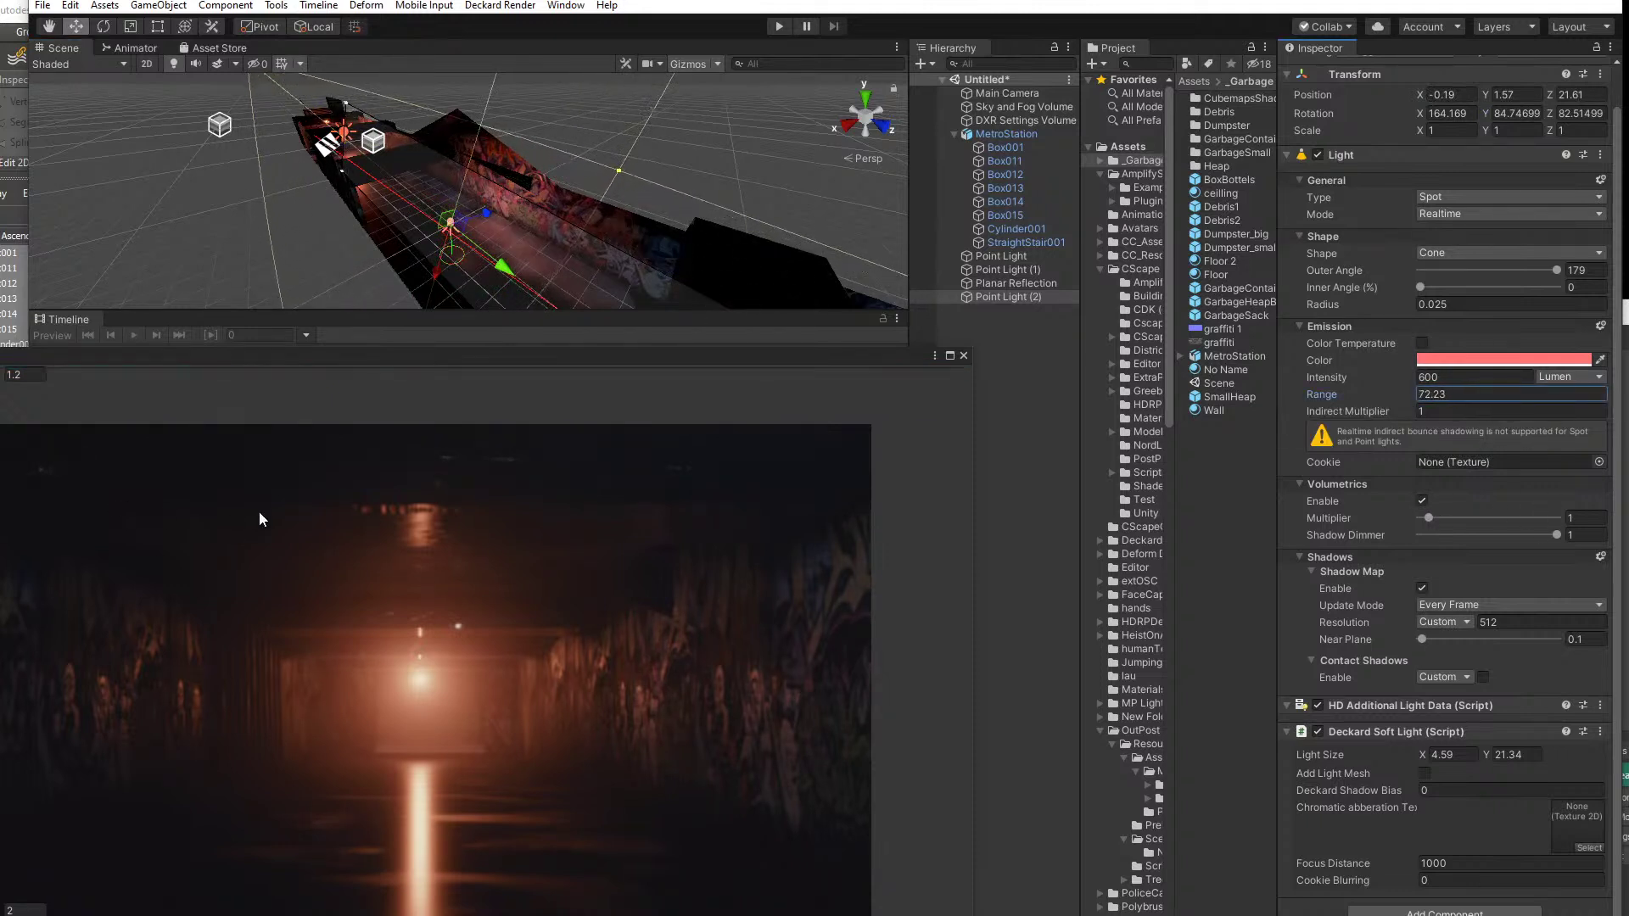
# - Change the color of Point Light (2) to white and move it to about X -1.76, Y 1.12, Z 21.47
pyautogui.click(1455, 361)
pyautogui.moveTo(1138, 434); pyautogui.dragTo(1043, 422)
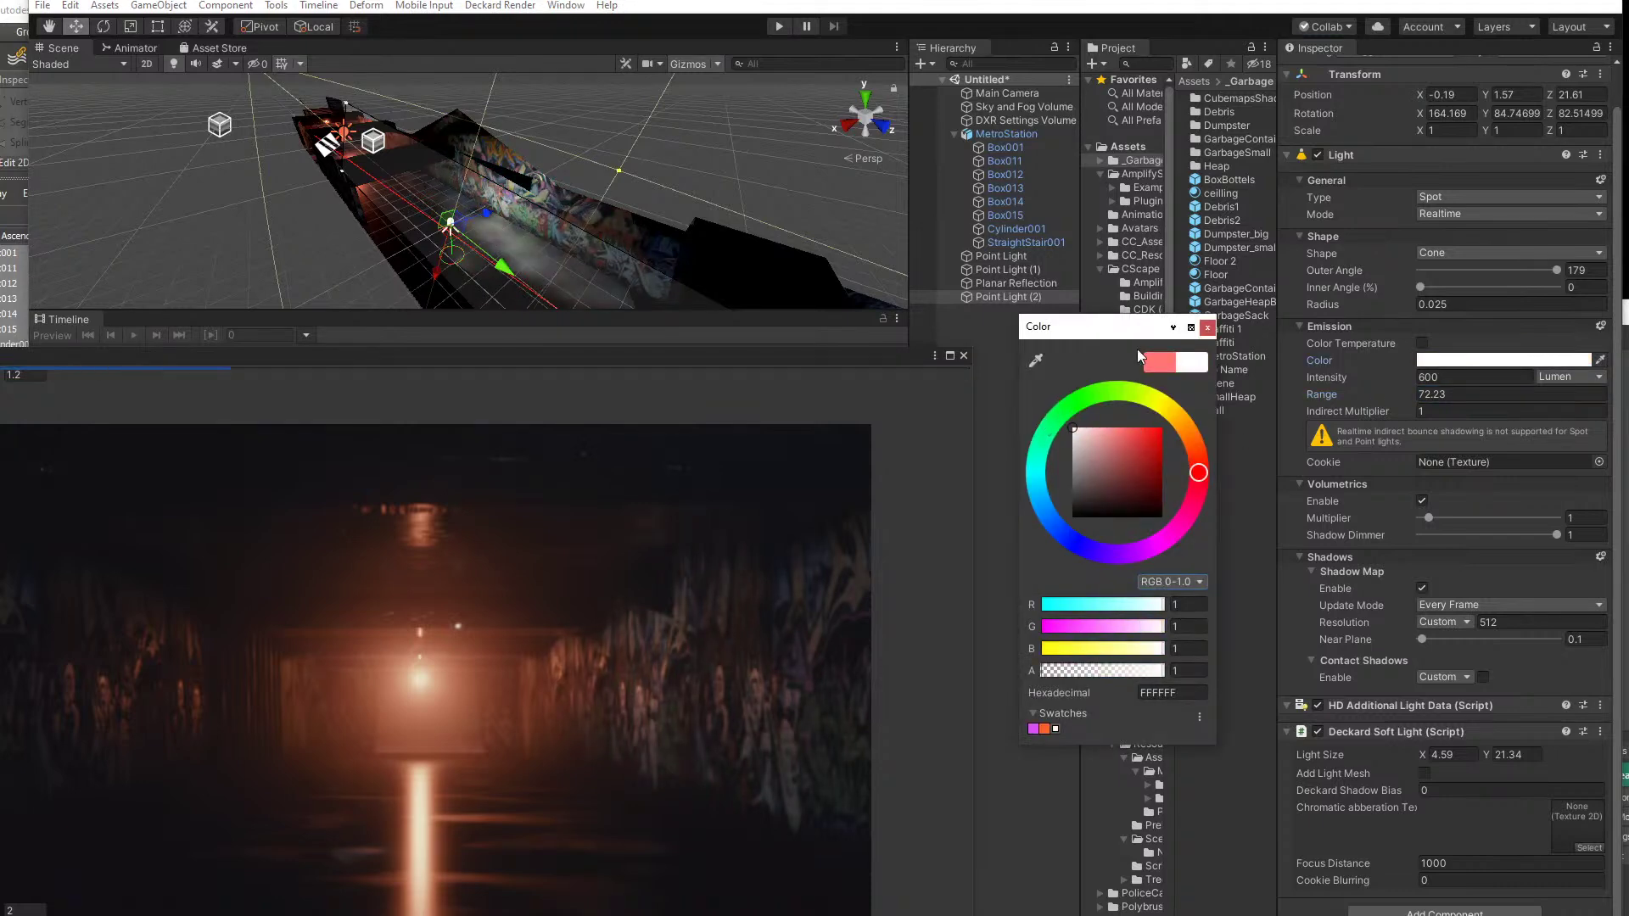
pyautogui.click(1207, 328)
pyautogui.scroll(5, 449, 216)
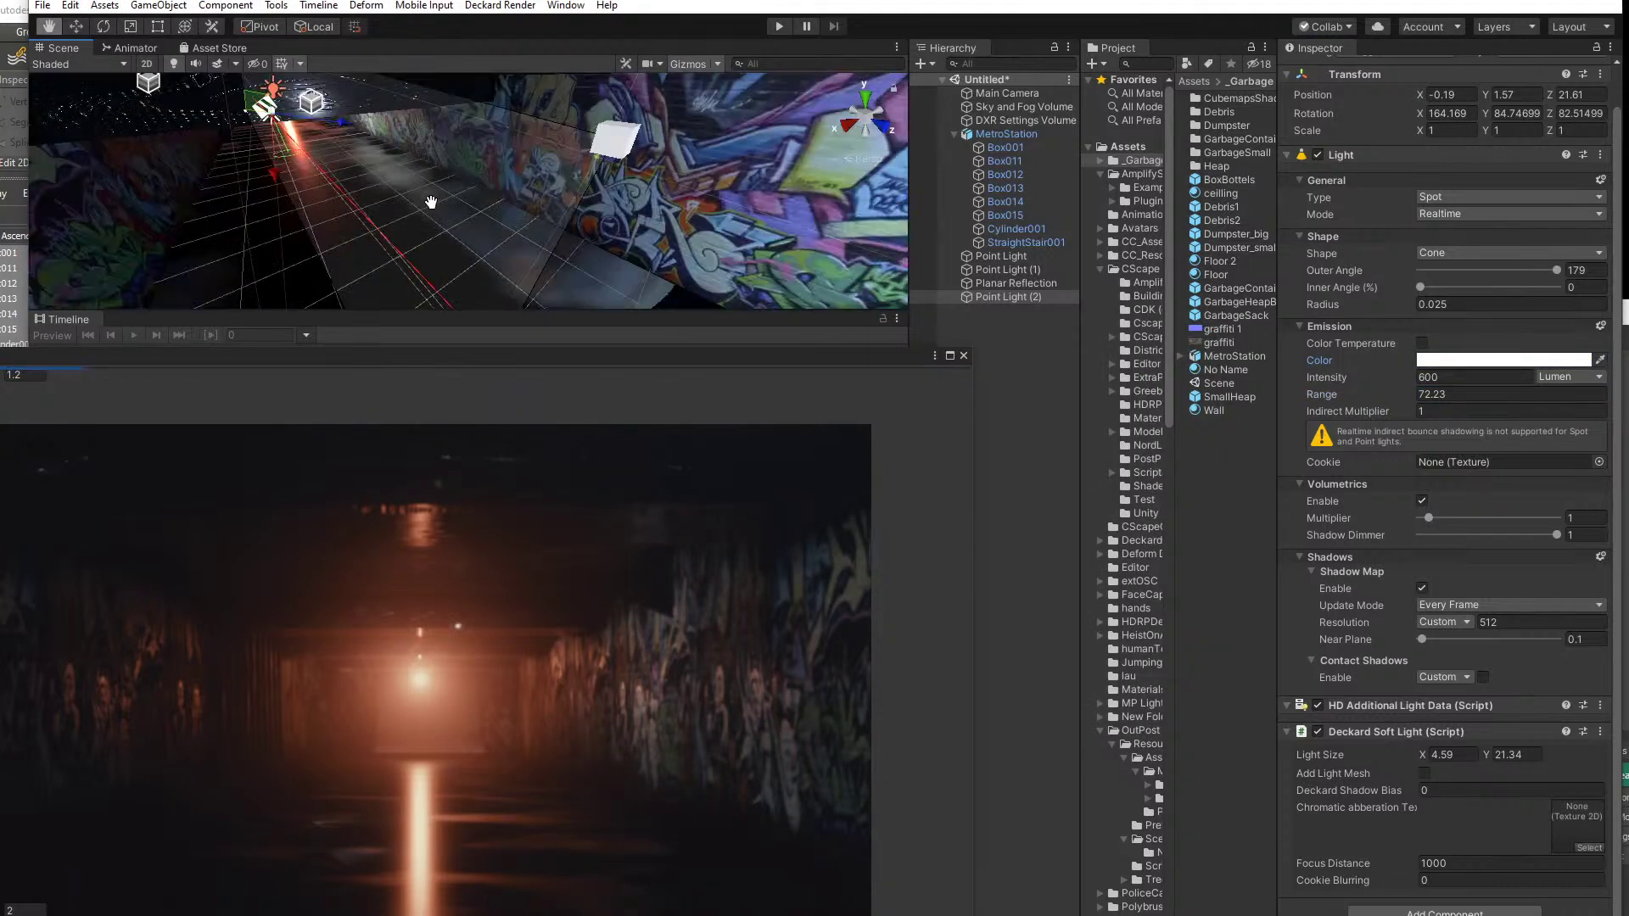
pyautogui.moveTo(351, 159); pyautogui.dragTo(403, 161)
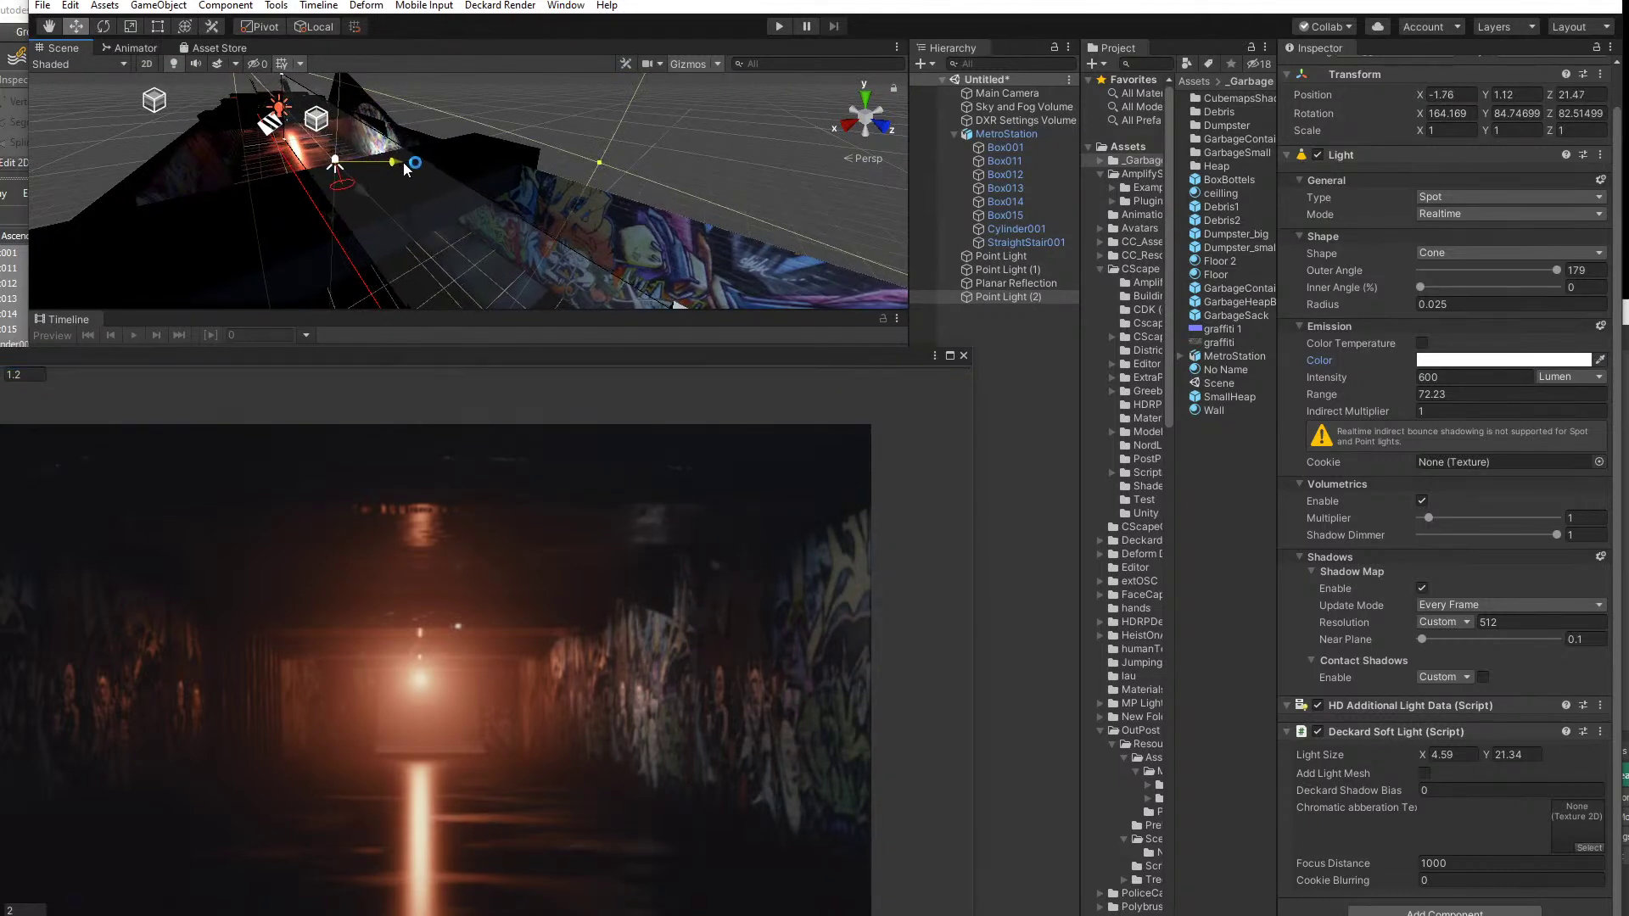
# - In the Main Camera's Deckard render quality settings, raise Editor quality to 28 and Batch Groups to 4
pyautogui.click(1007, 93)
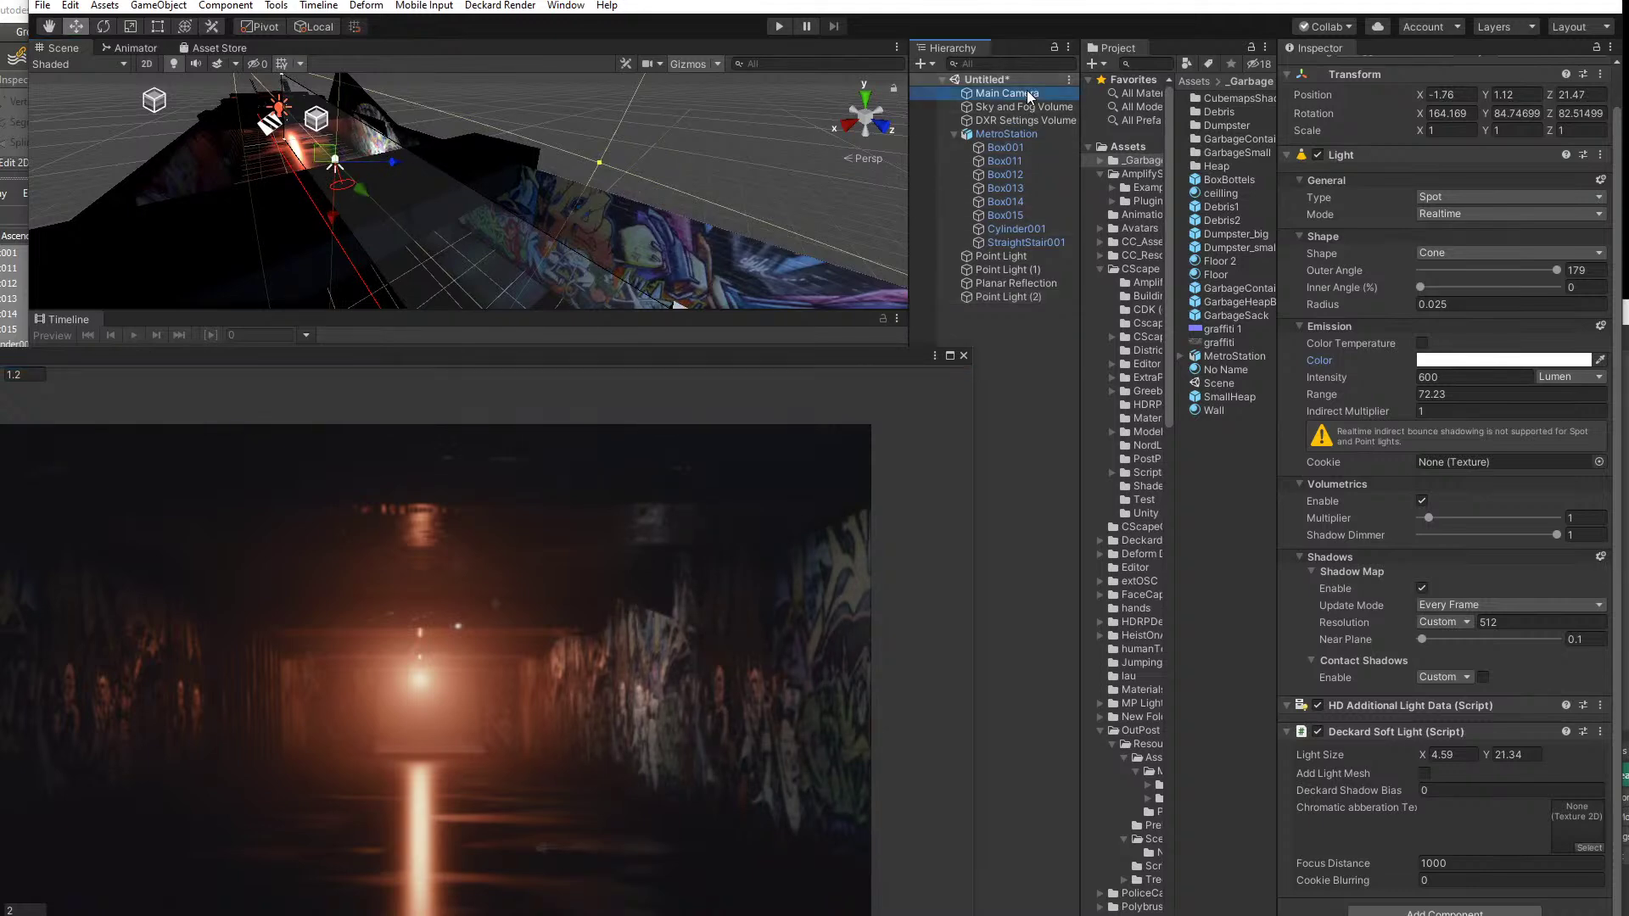
pyautogui.scroll(-10, 1372, 607)
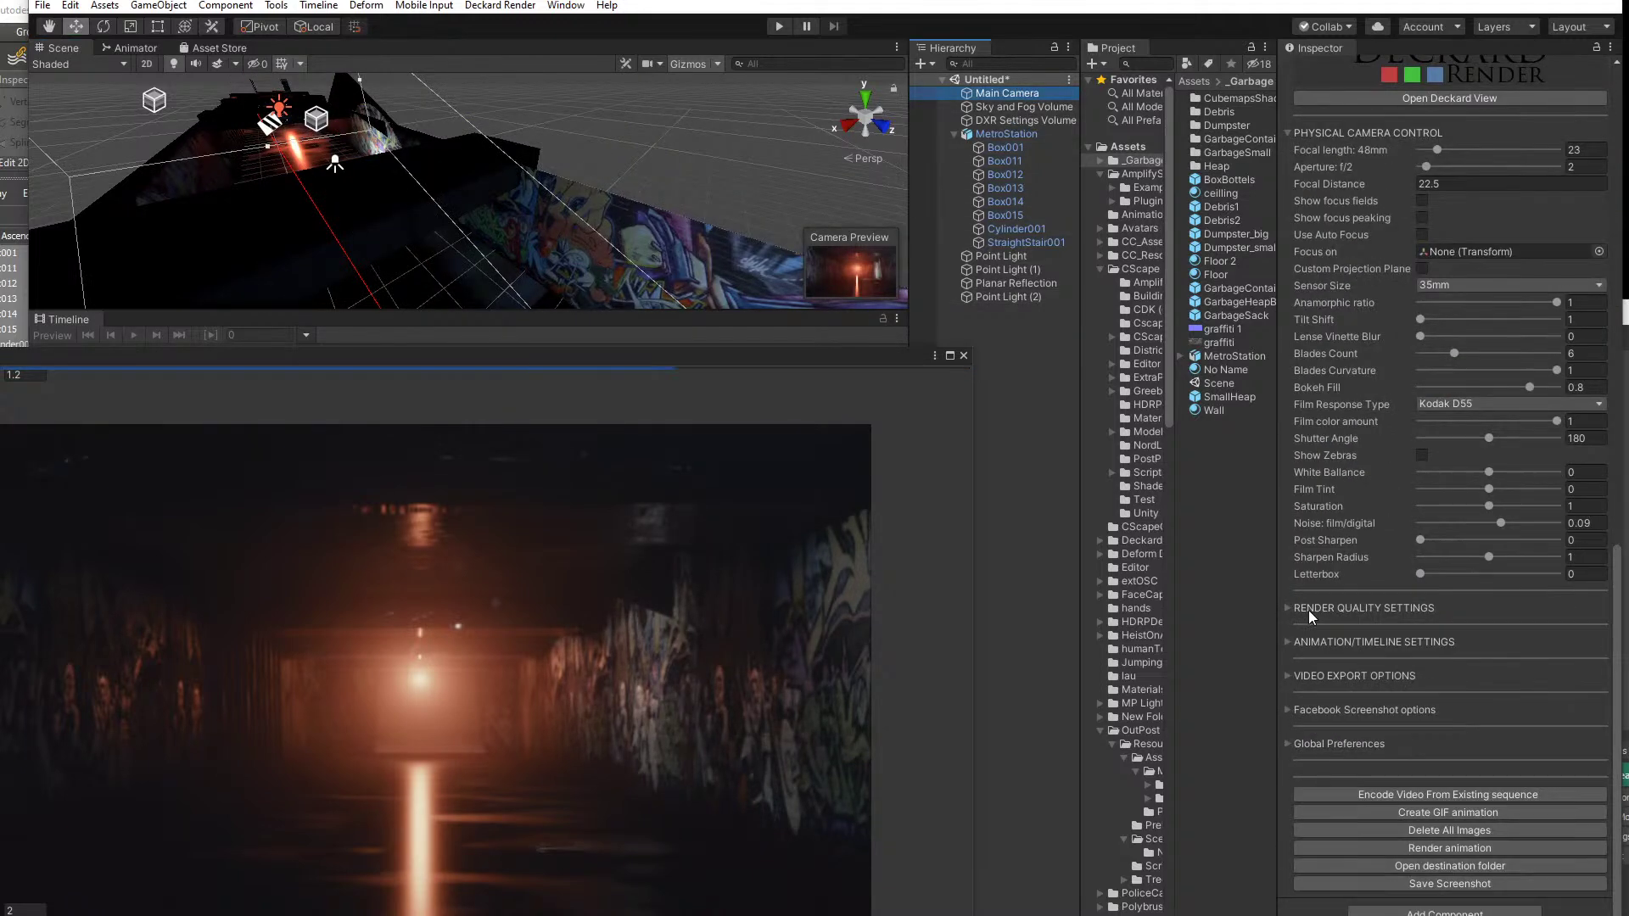
pyautogui.click(1288, 608)
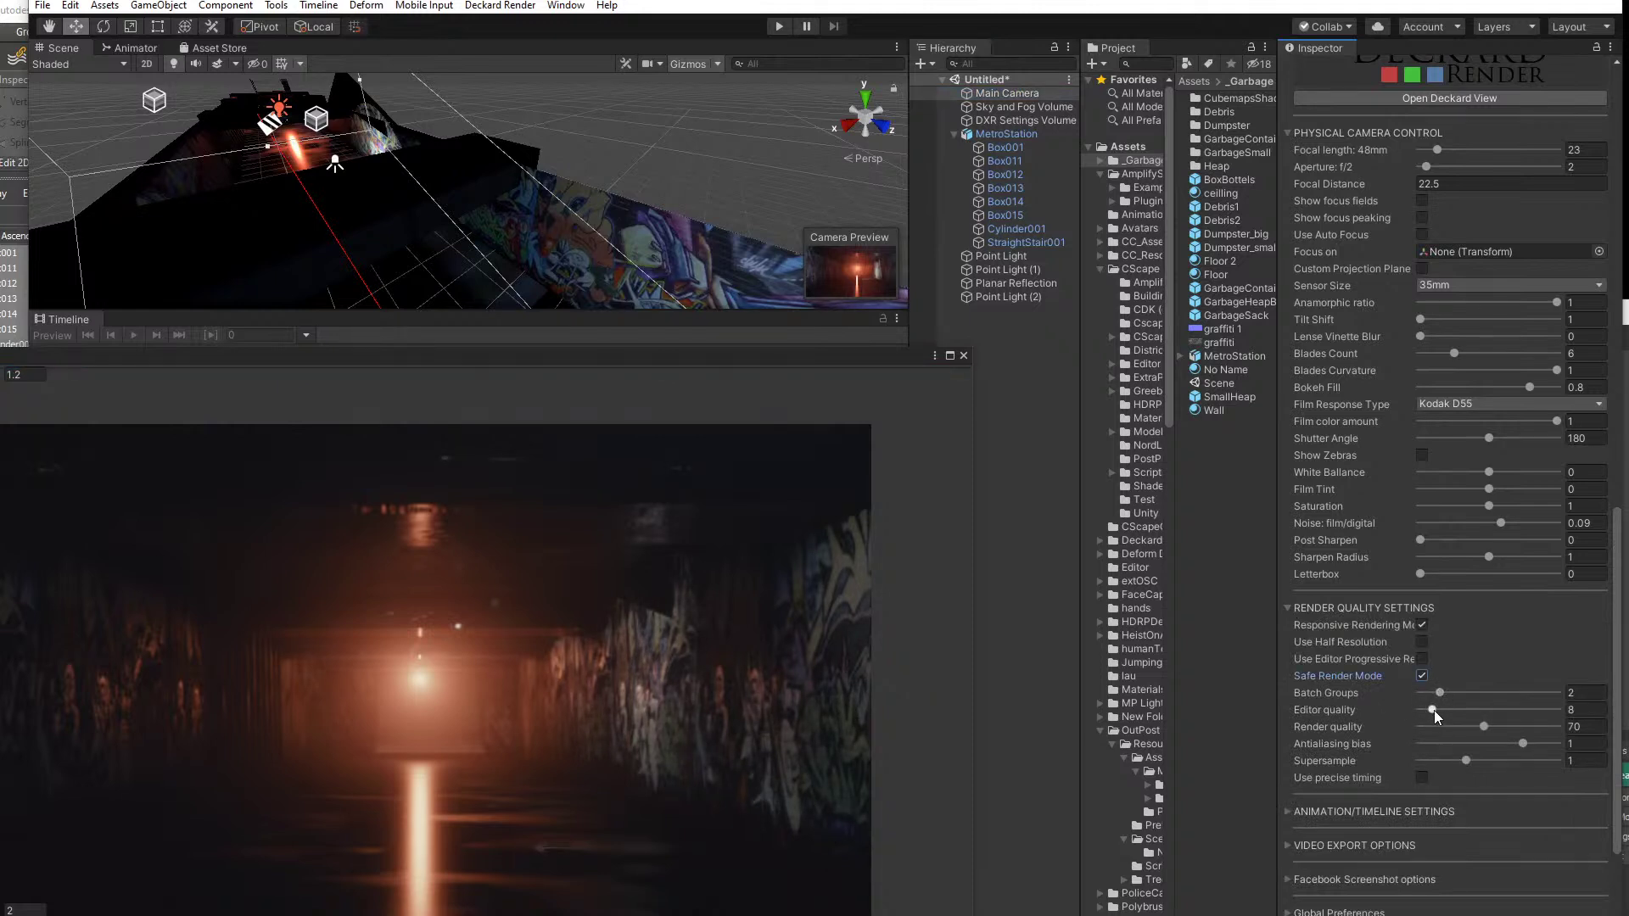
pyautogui.moveTo(1433, 712); pyautogui.dragTo(1445, 711)
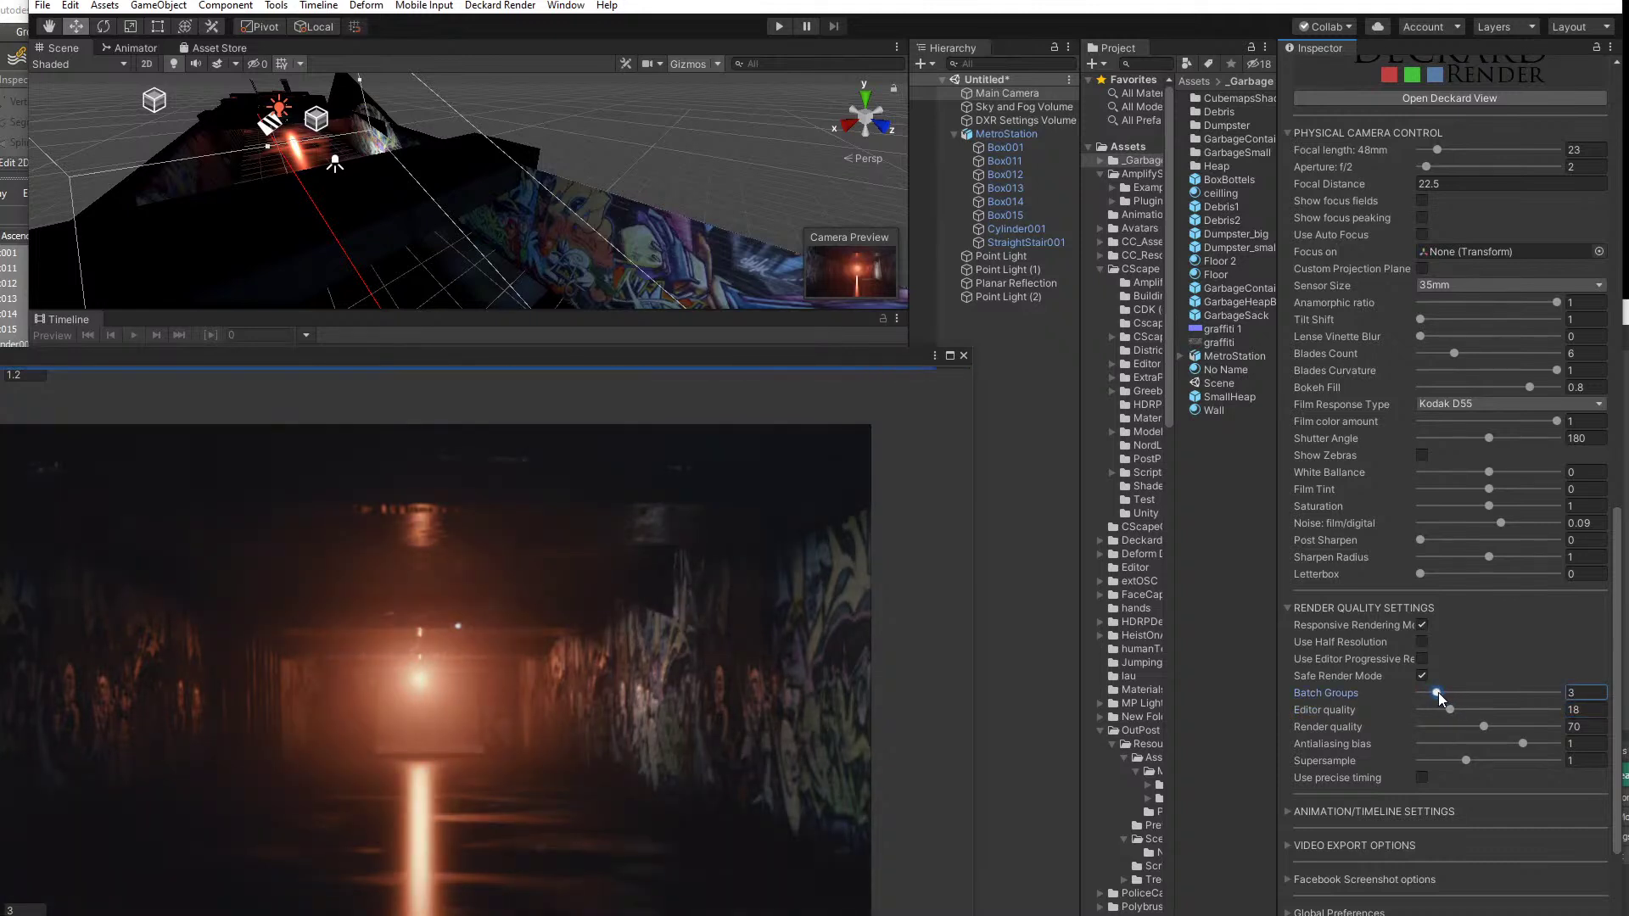
pyautogui.moveTo(1449, 708); pyautogui.dragTo(1461, 711)
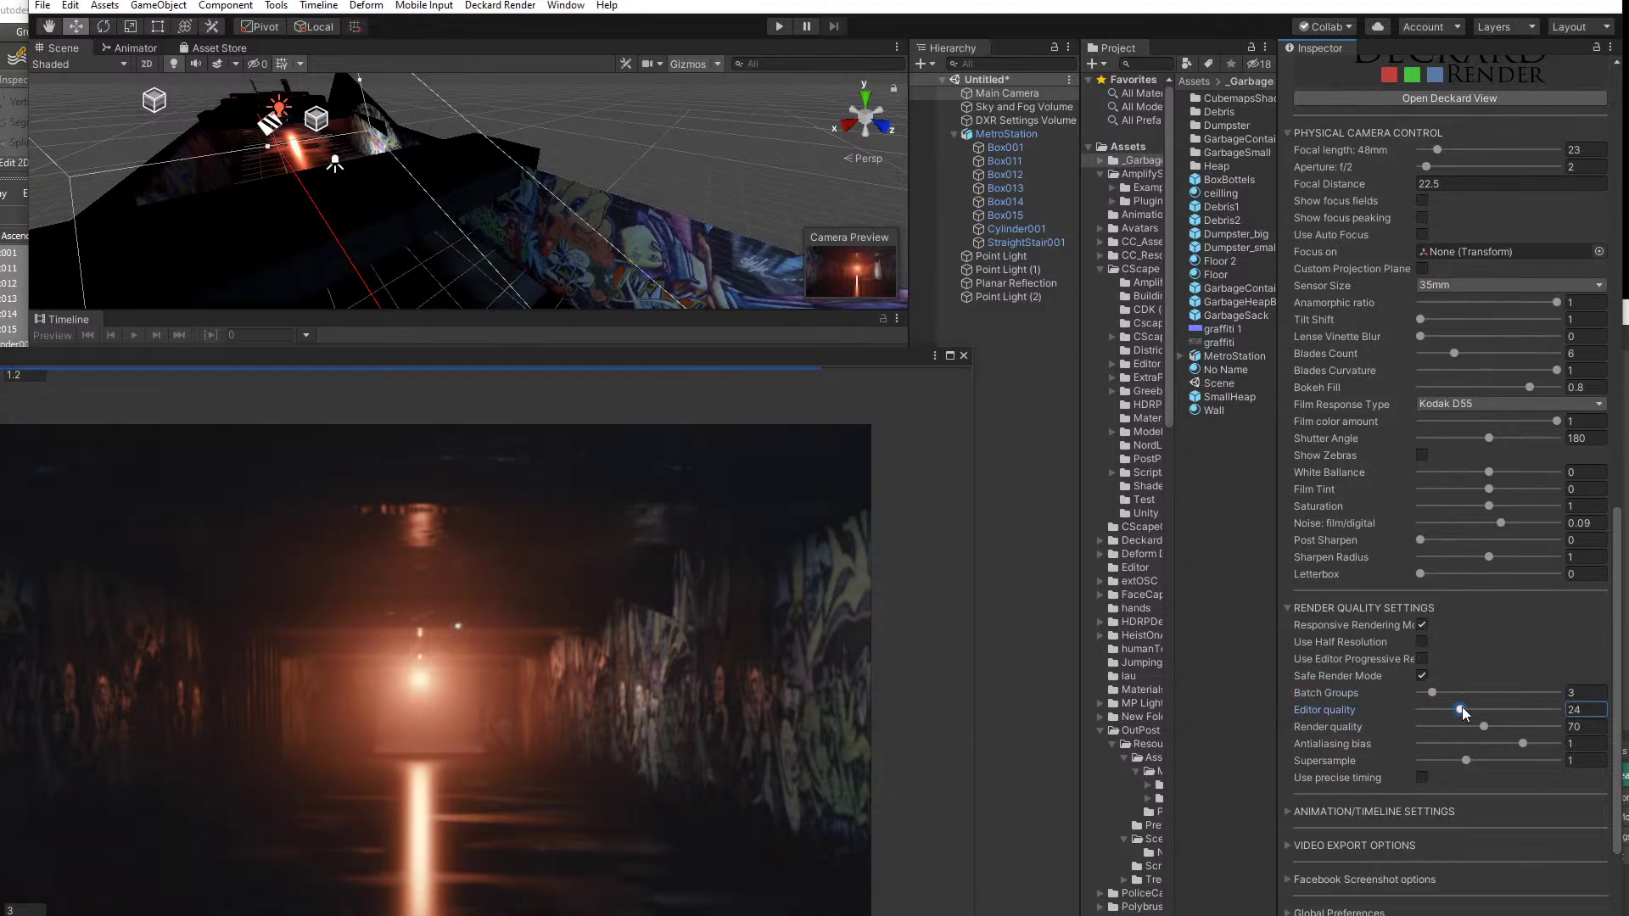
pyautogui.click(1432, 691)
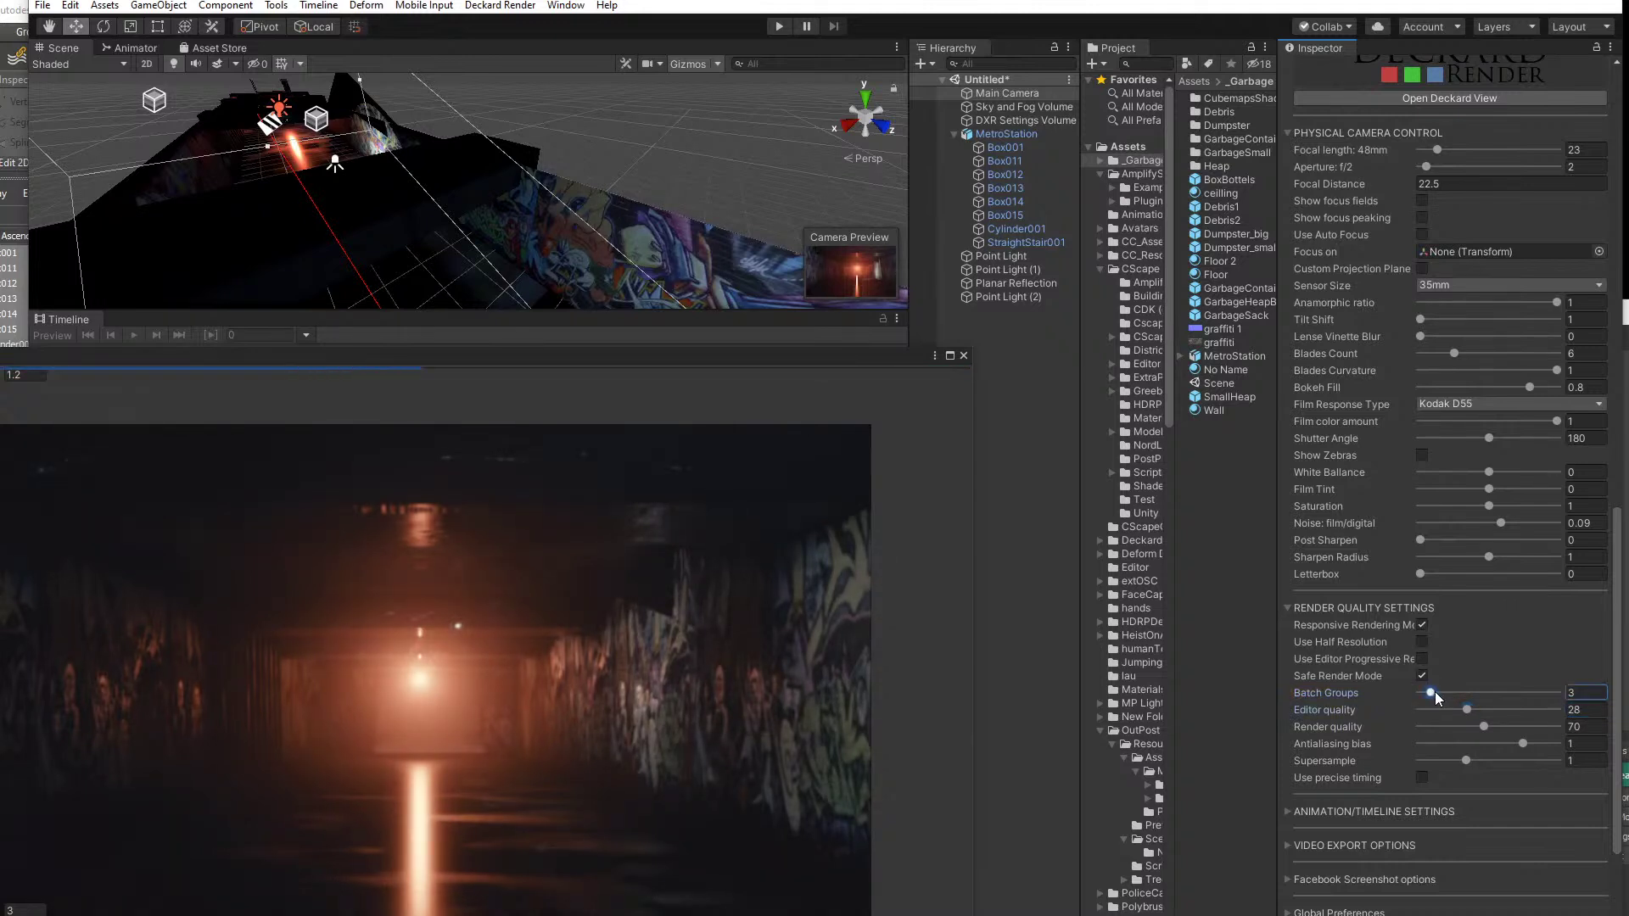
# - Rotate Point Light (2) to about X 183.4, Y 87.2, Z 82.8
pyautogui.moveTo(384, 355); pyautogui.dragTo(505, 562)
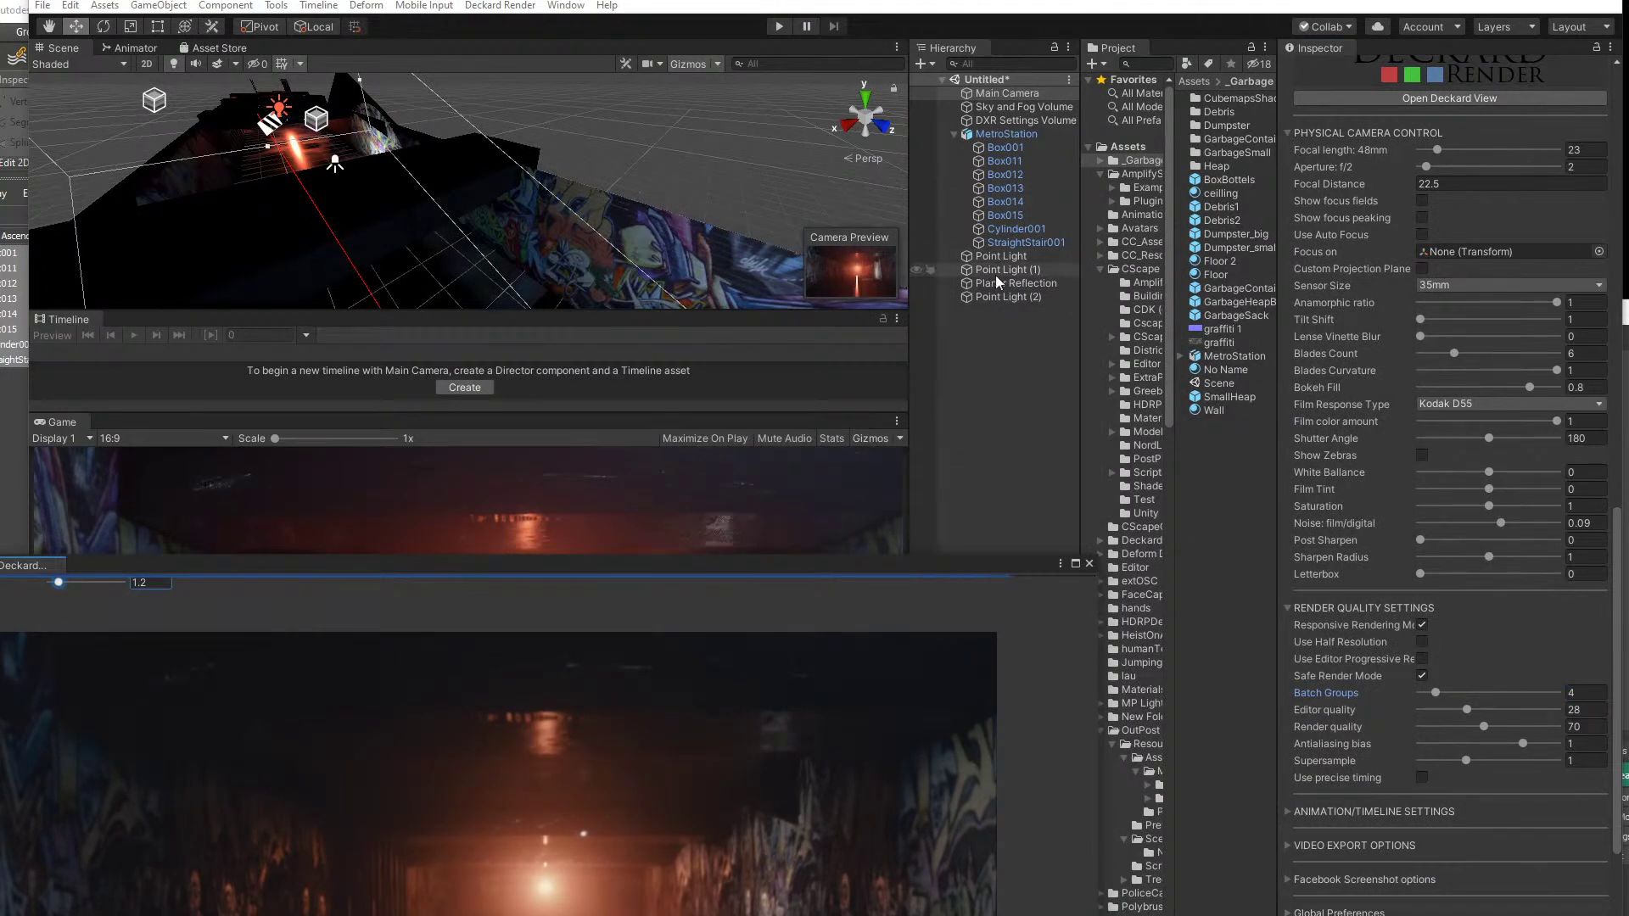
pyautogui.scroll(5, 339, 174)
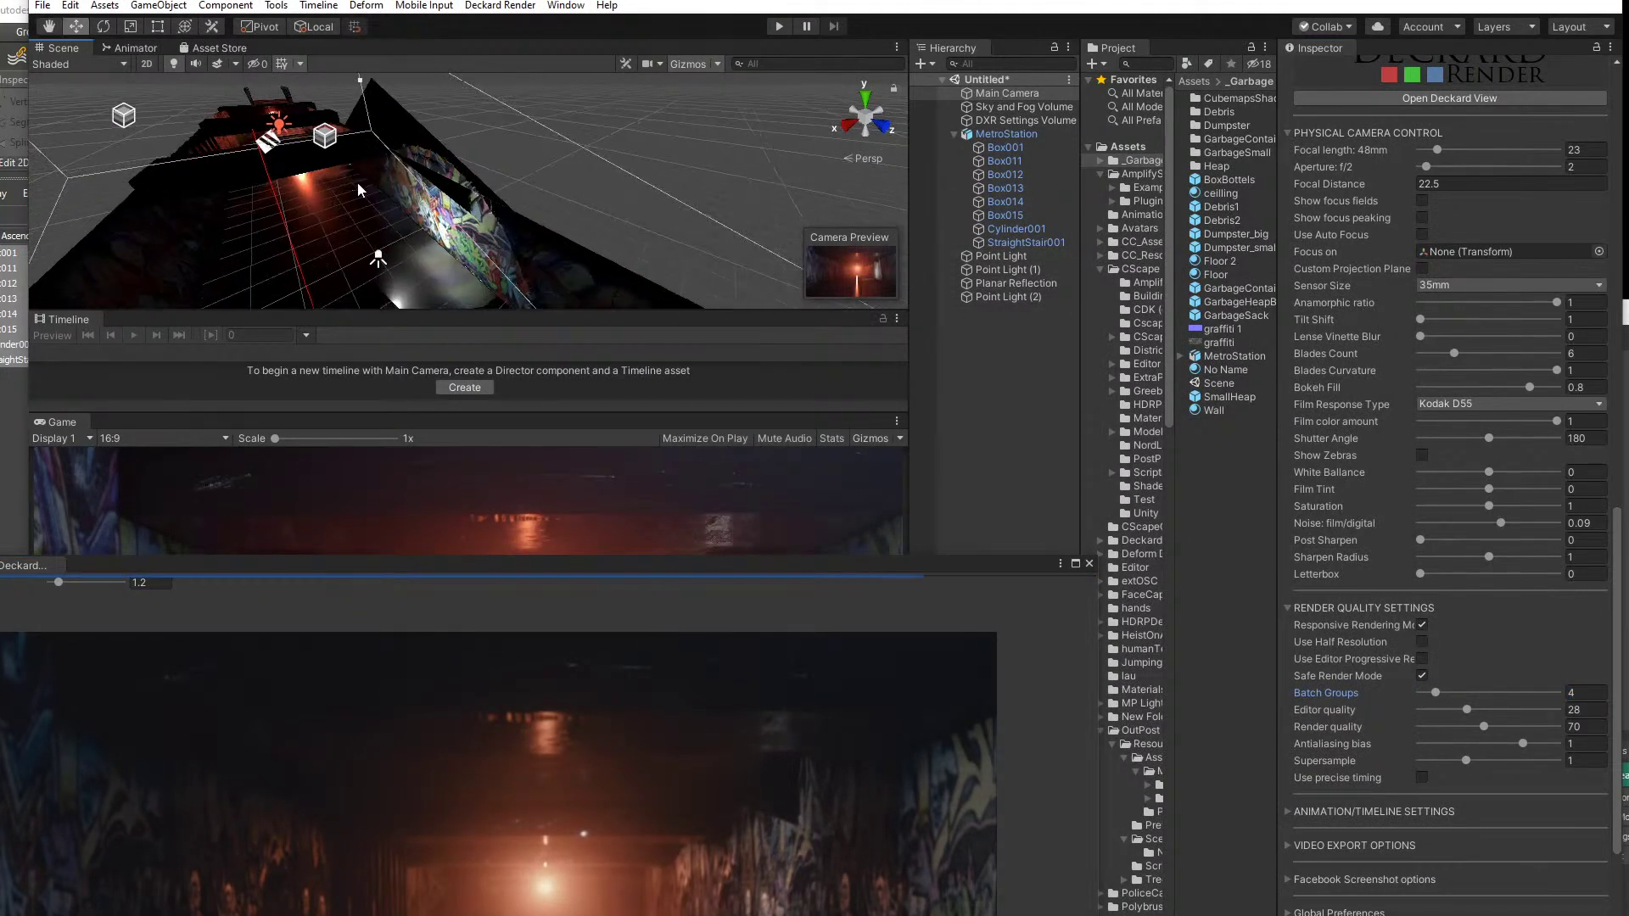
pyautogui.click(377, 257)
pyautogui.press('f')
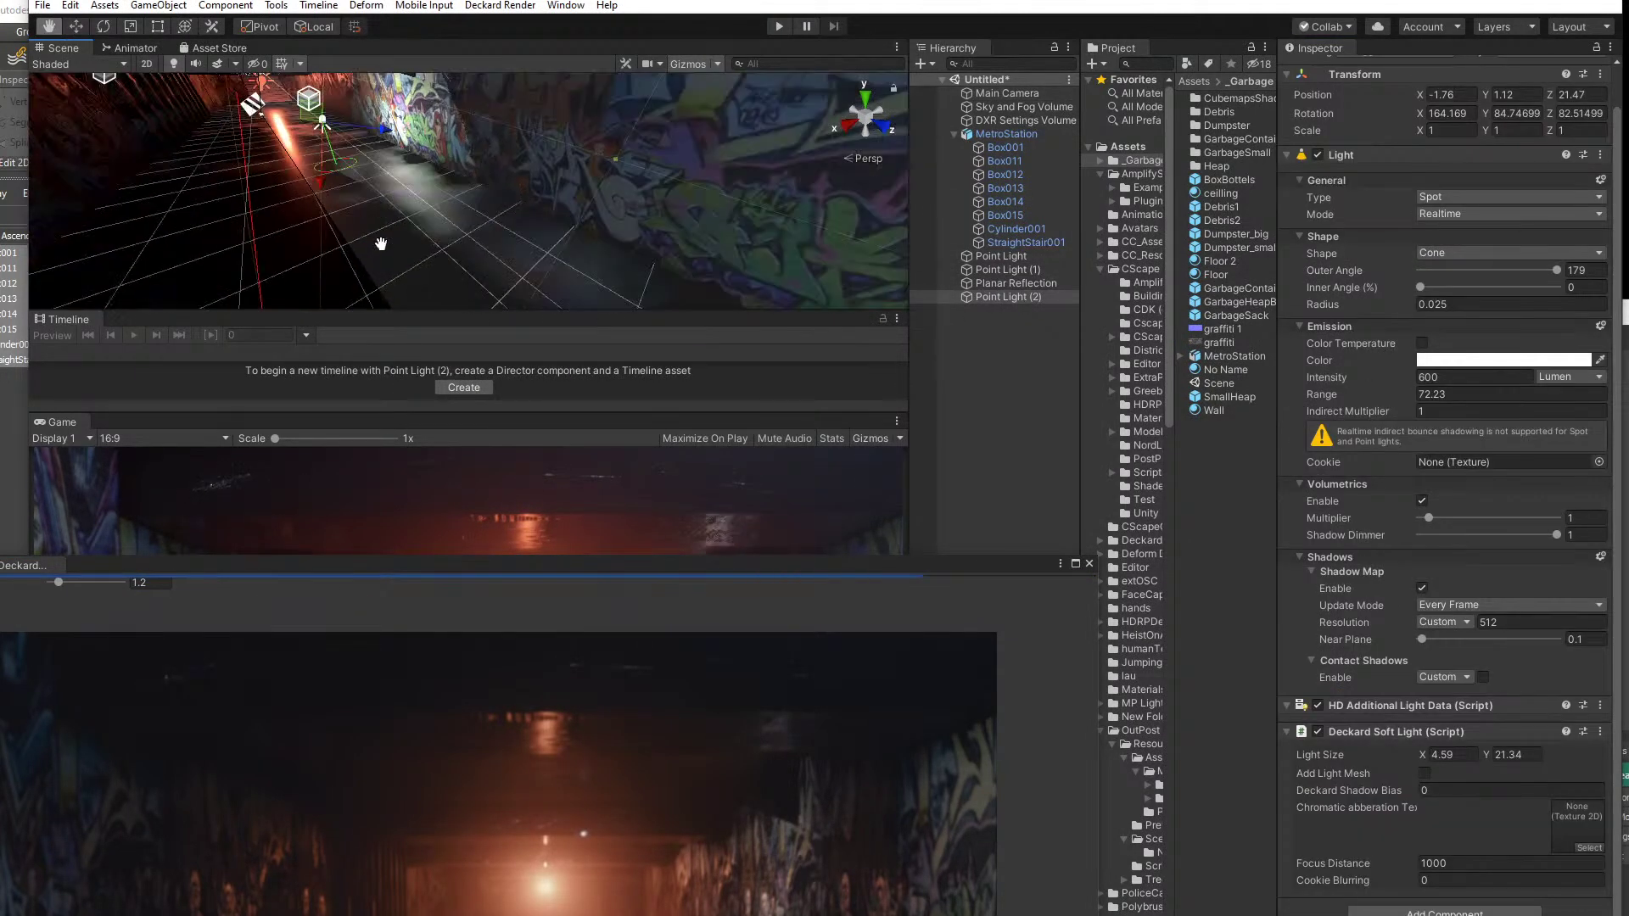
pyautogui.click(103, 27)
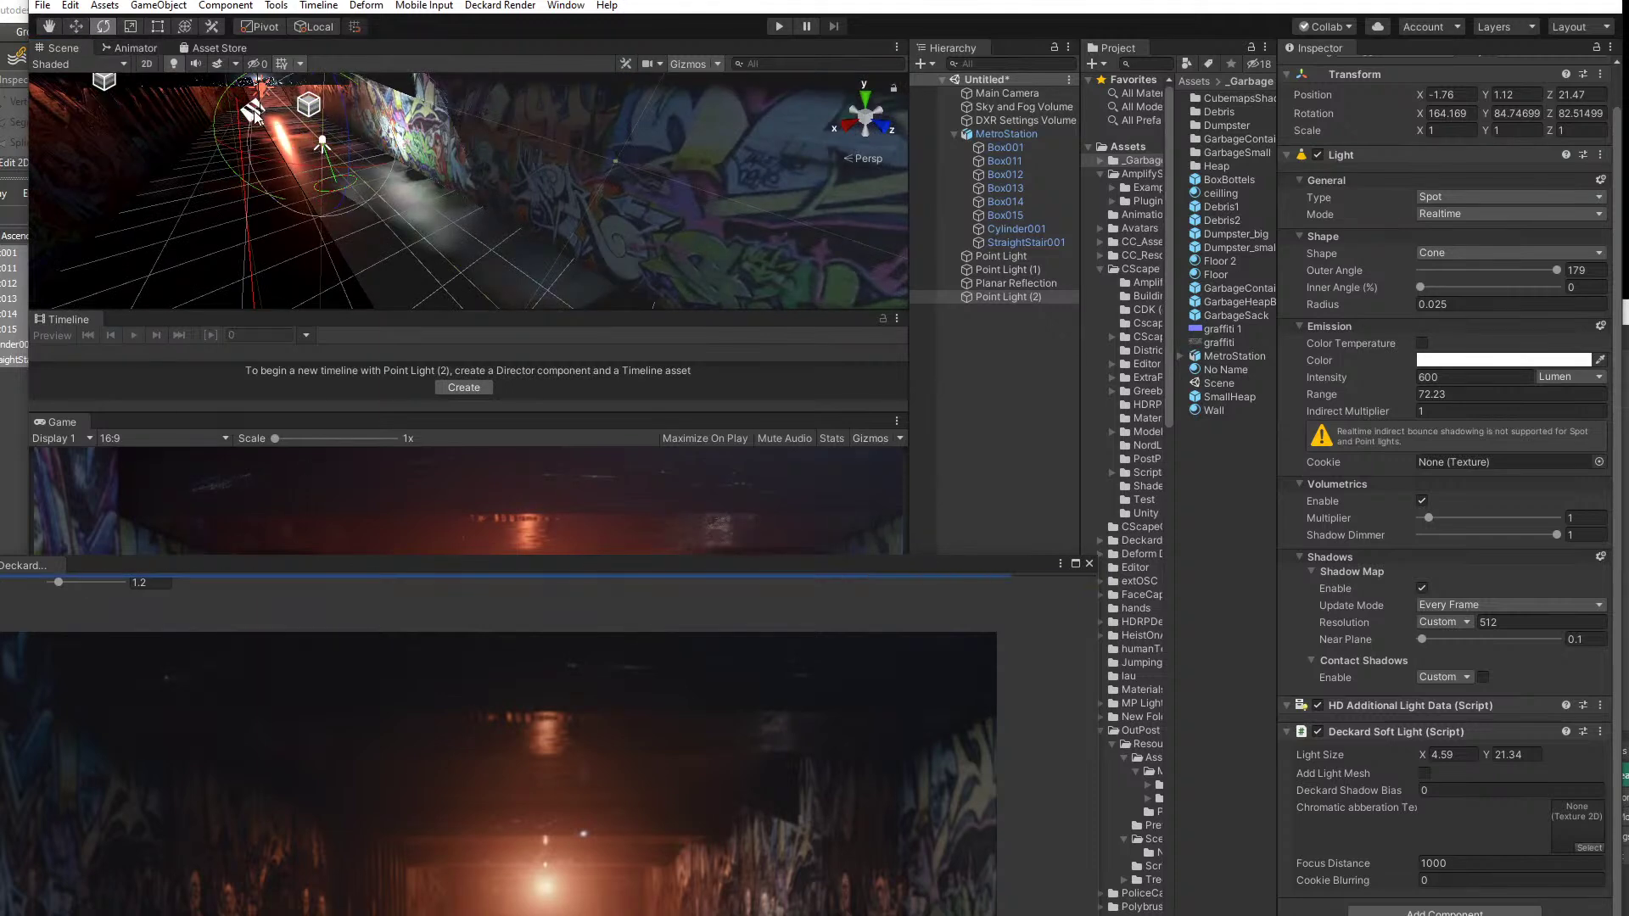
pyautogui.moveTo(229, 109); pyautogui.dragTo(217, 167)
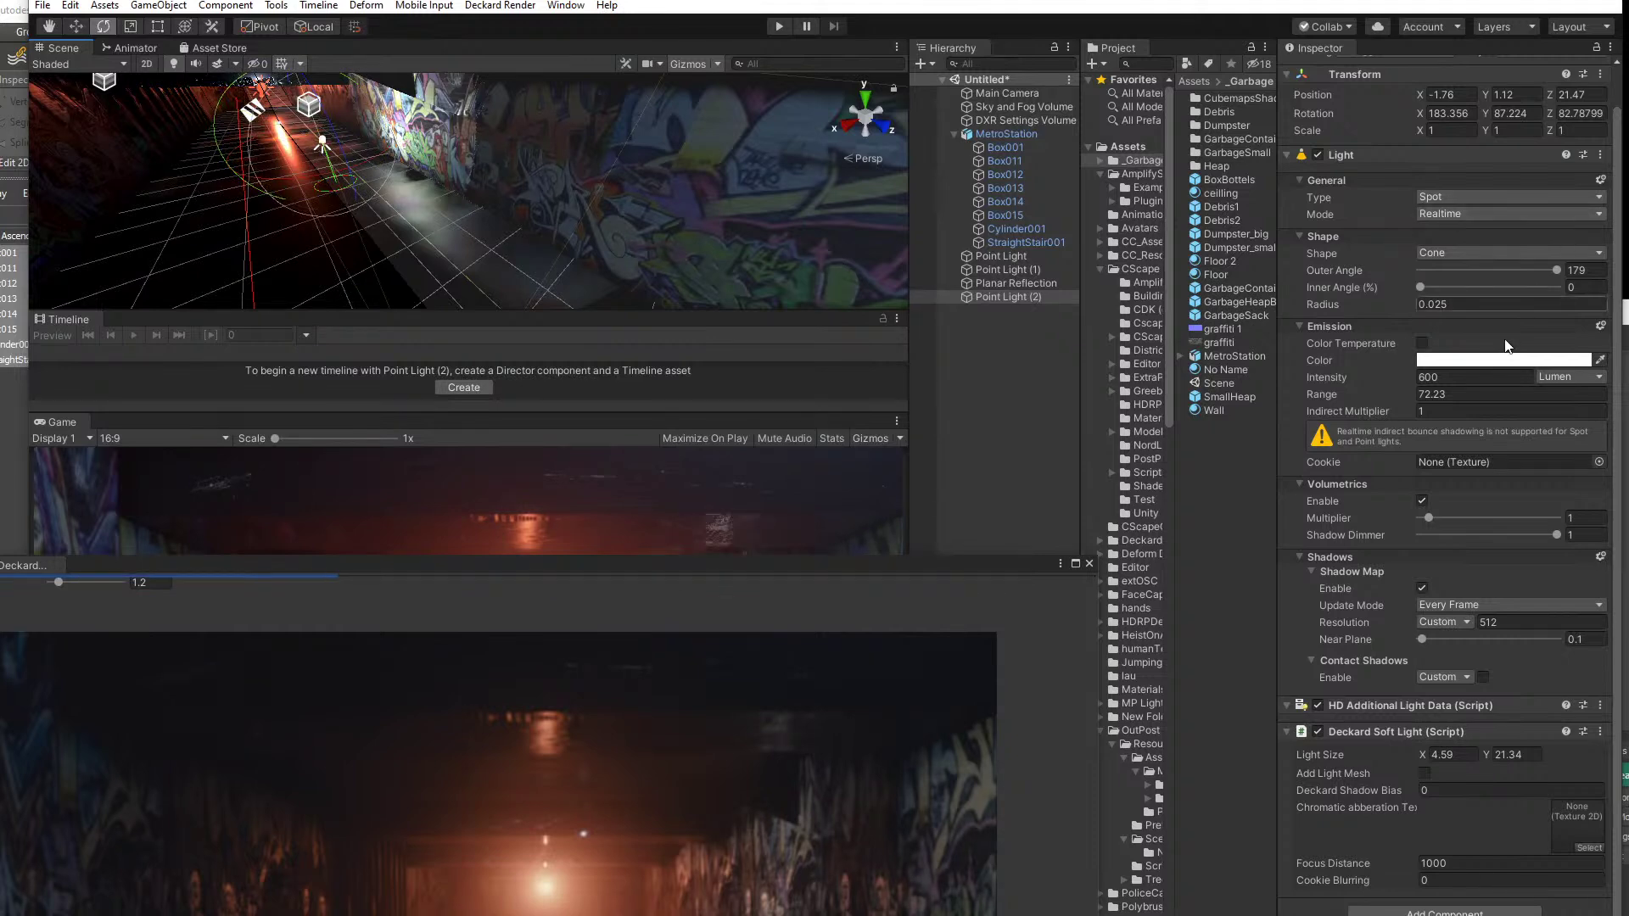
# - Set the intensity of Point Light (2) to 1500 lumen and enable its color temperature at about 5400
pyautogui.click(1419, 379)
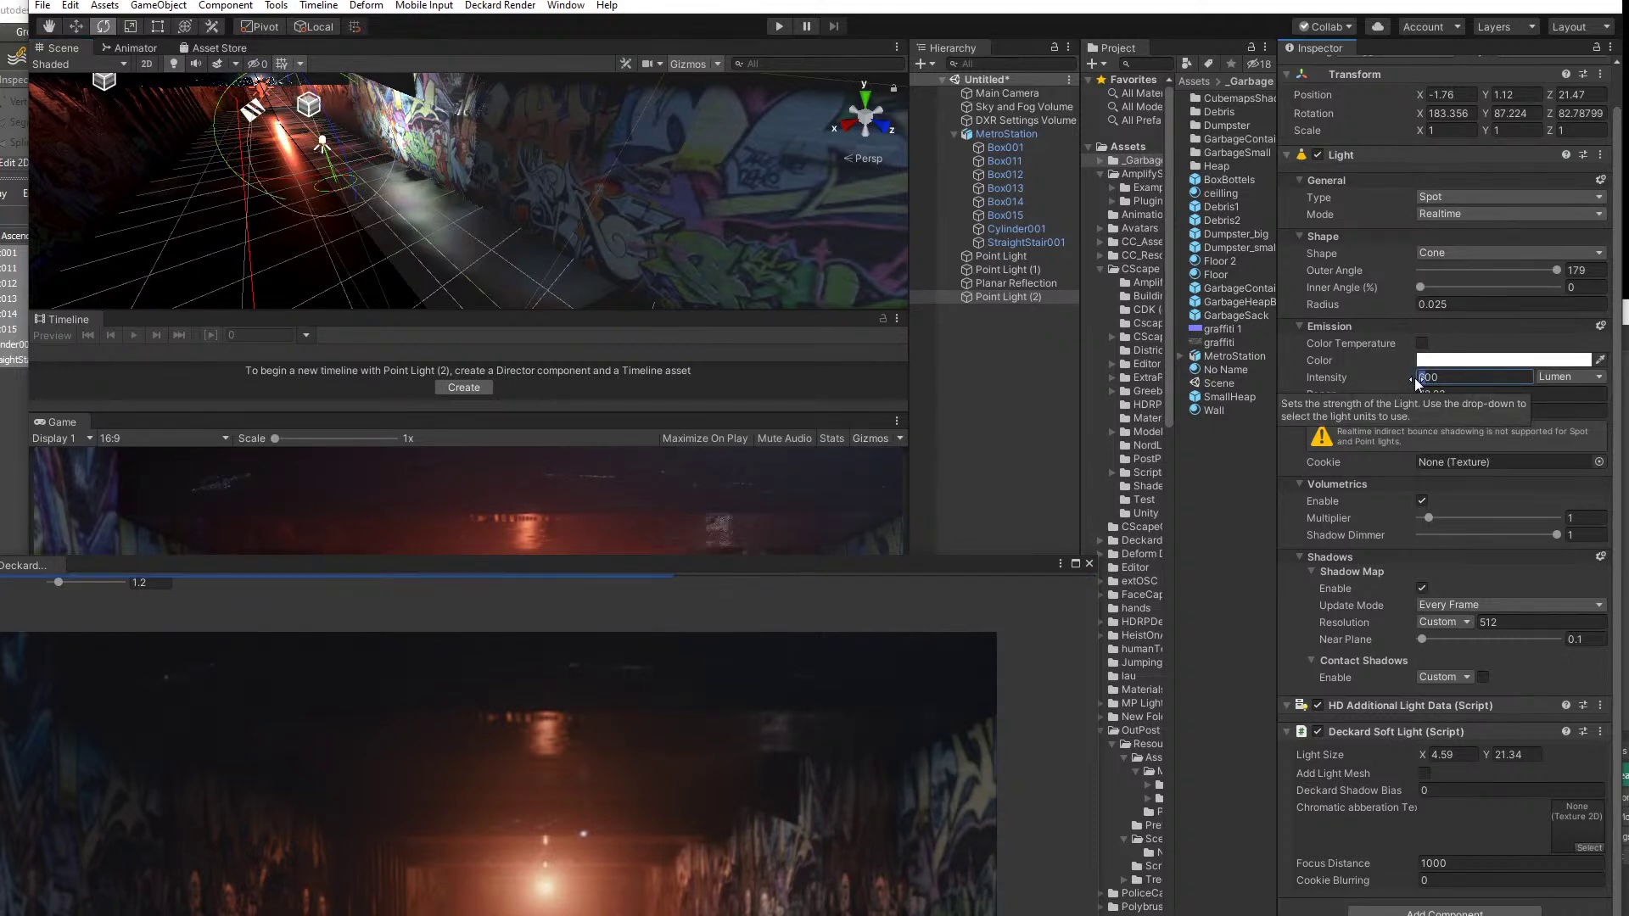
pyautogui.write('1500')
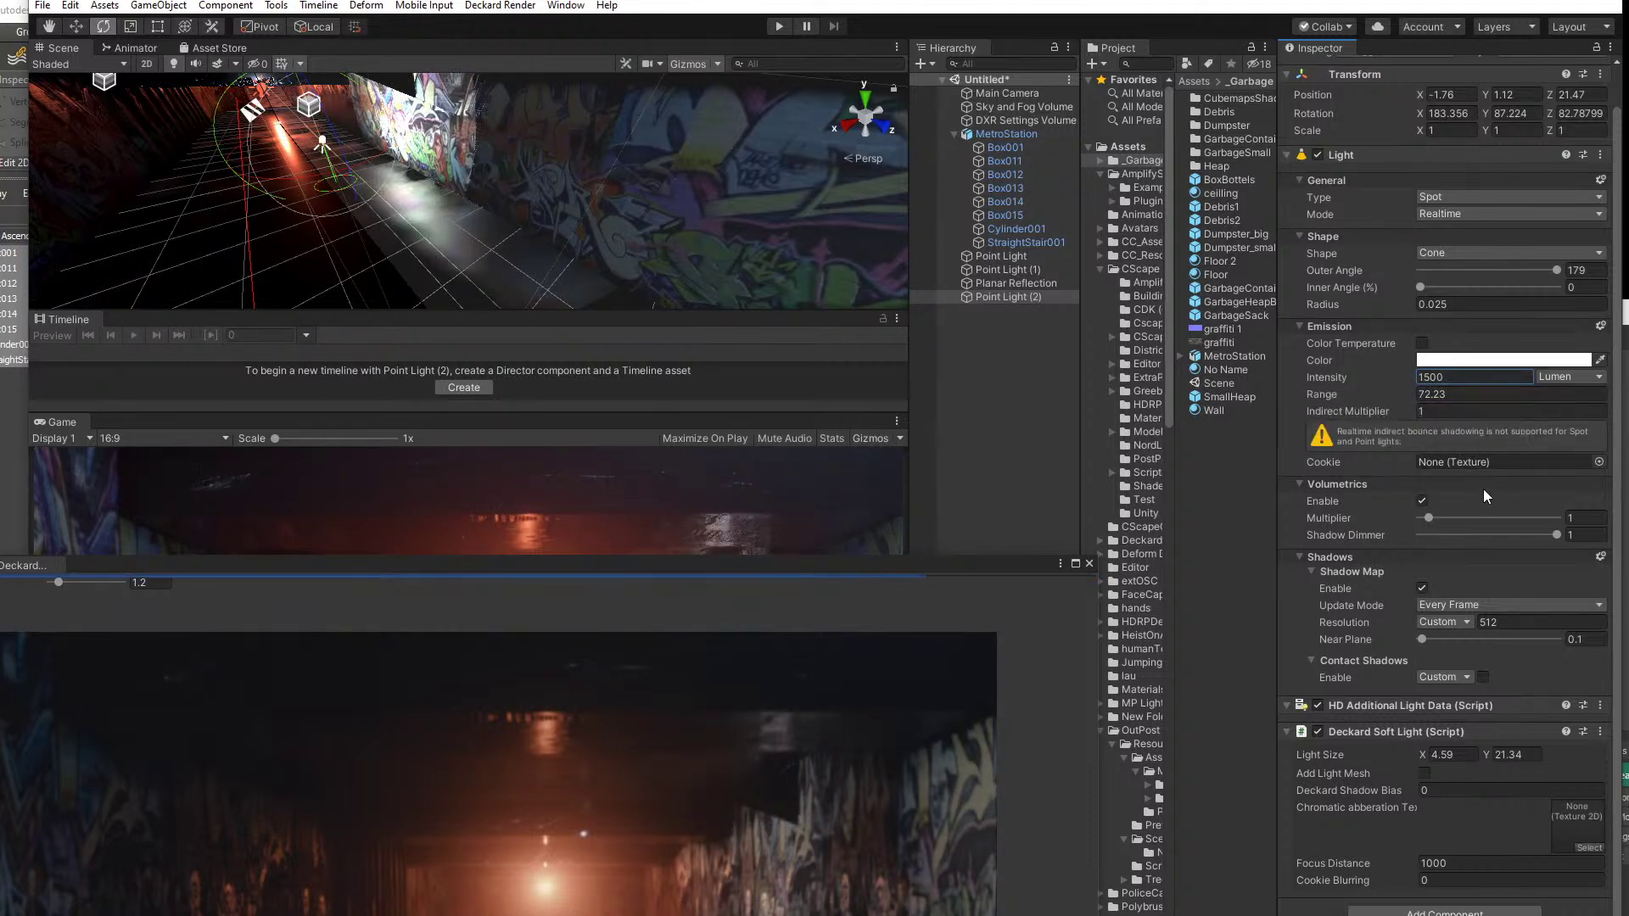
pyautogui.click(1422, 343)
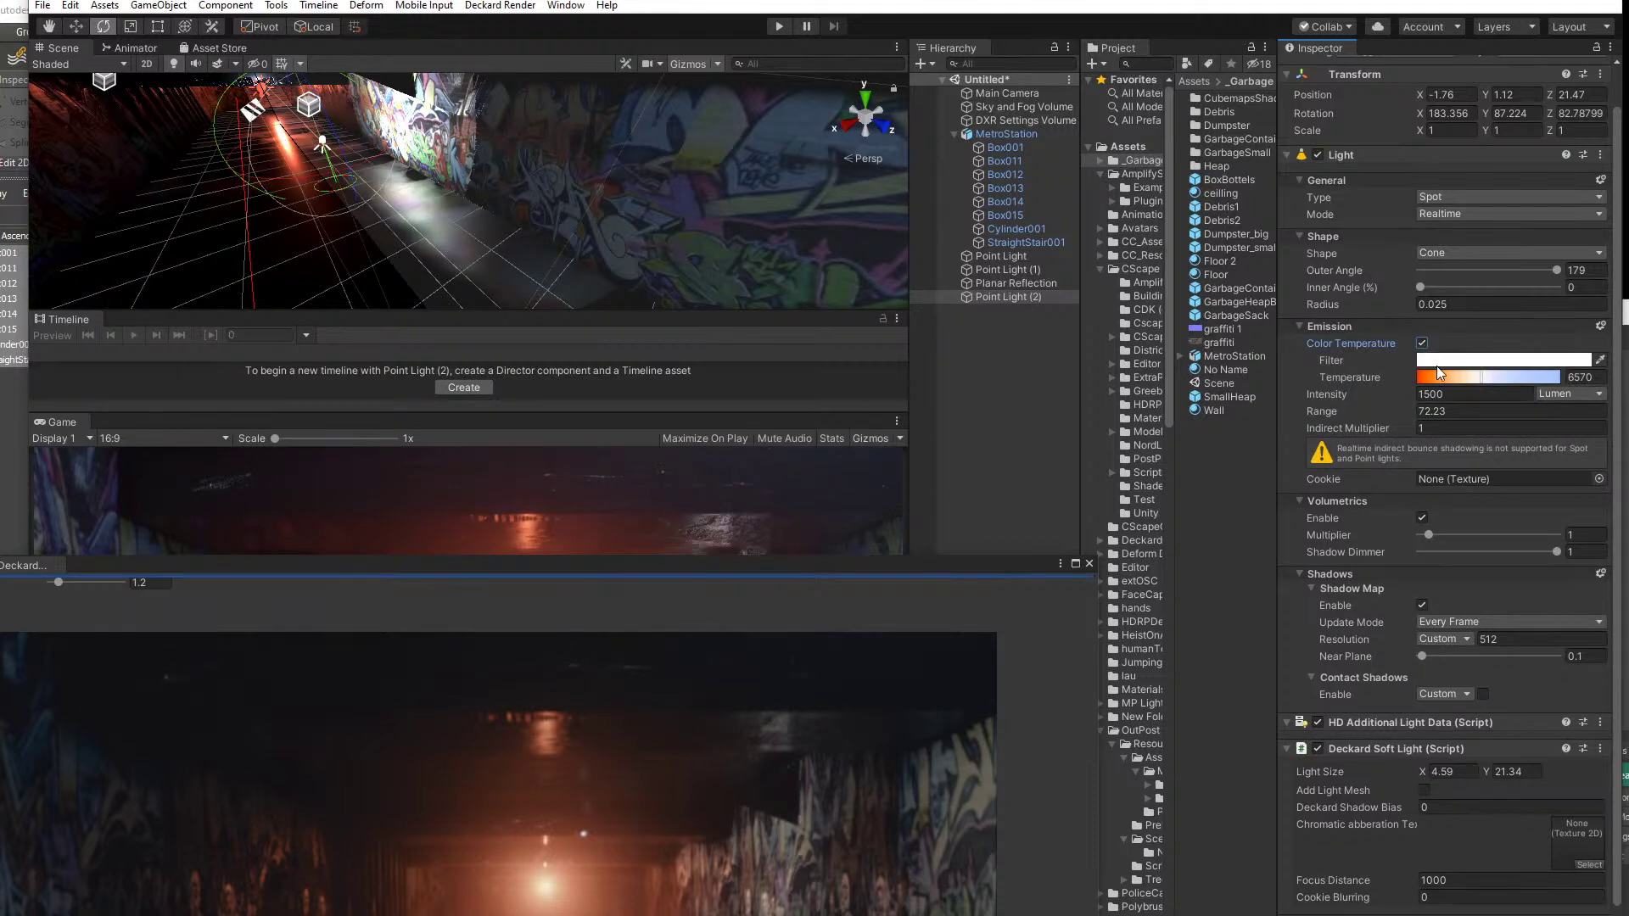
pyautogui.click(1469, 381)
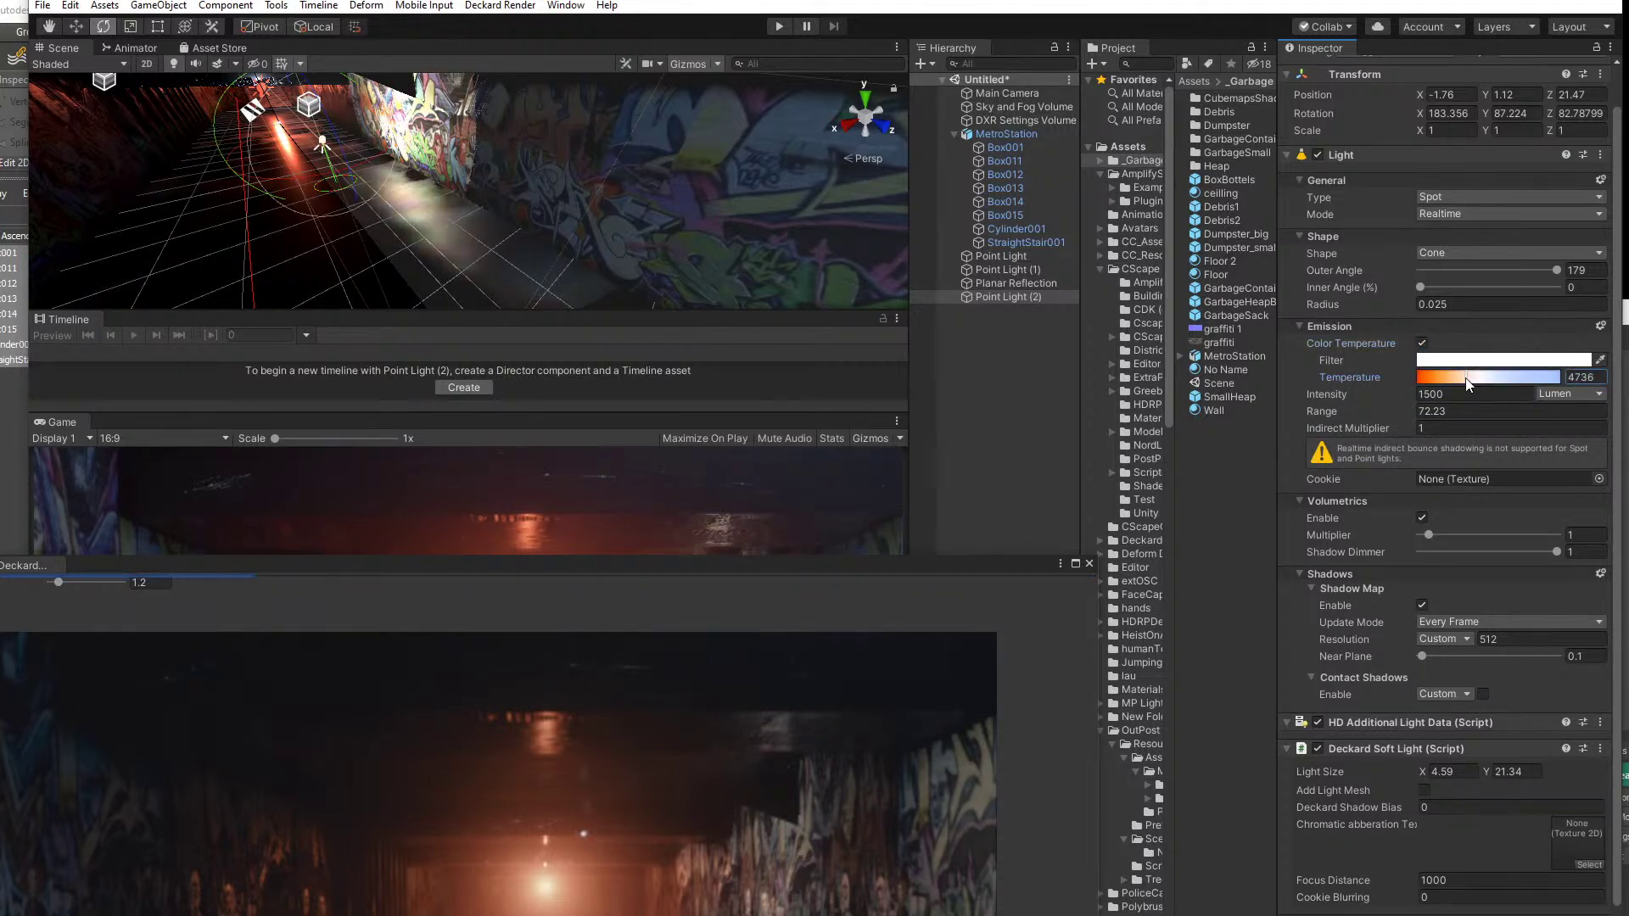
pyautogui.moveTo(1469, 383)
pyautogui.mouseDown()
pyautogui.moveTo(1516, 380)
pyautogui.moveTo(1472, 381)
pyautogui.mouseUp()
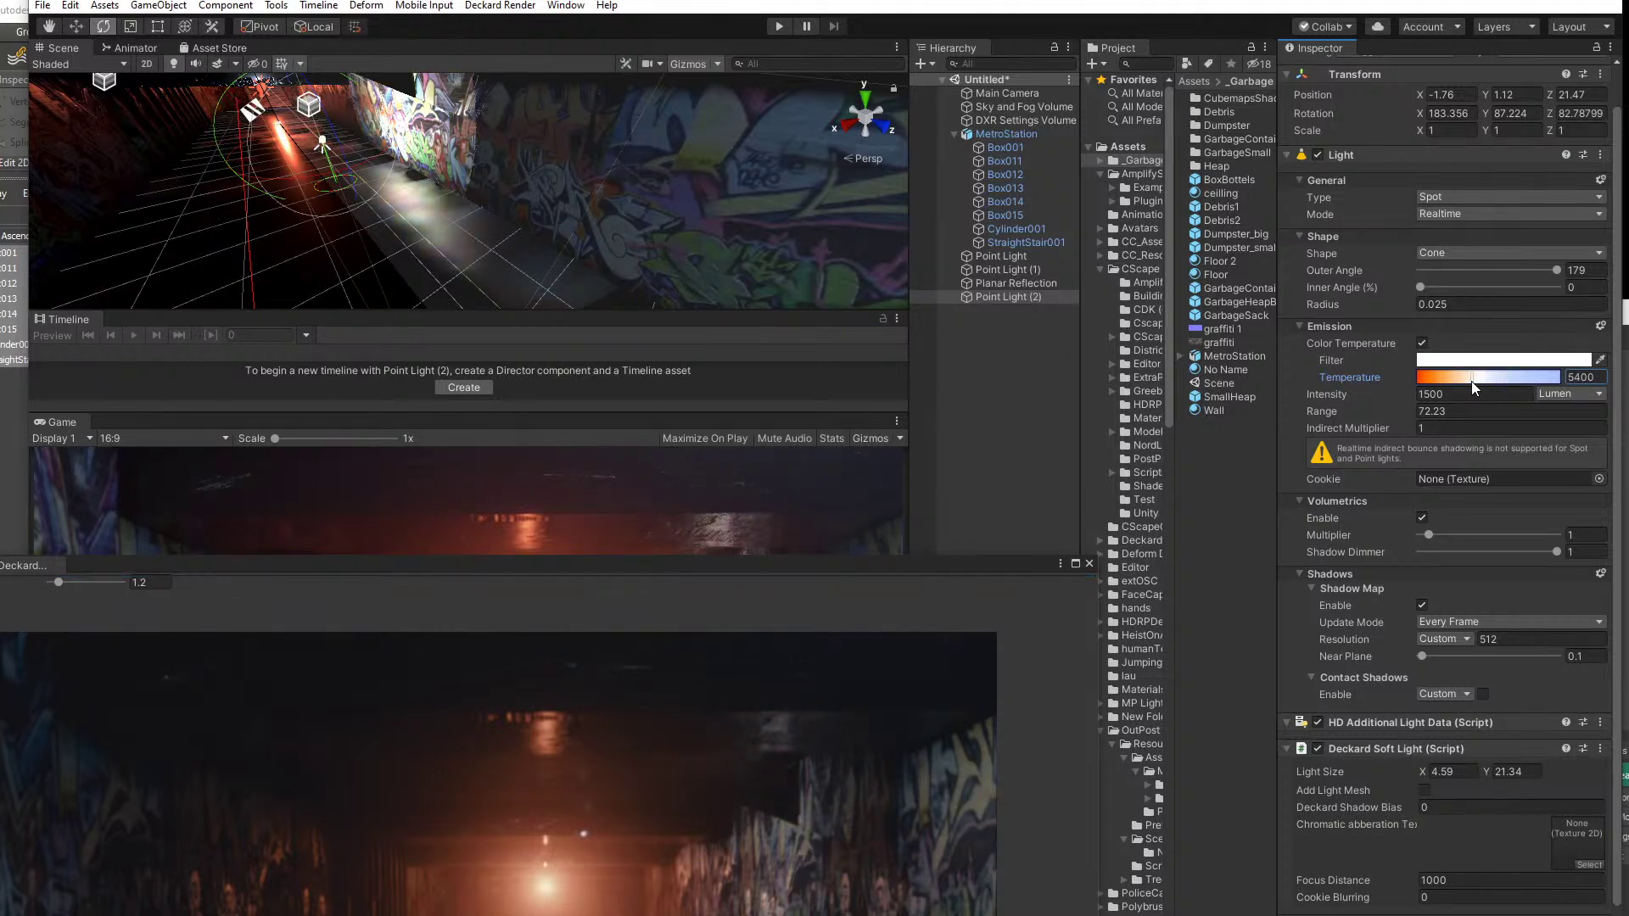
# - Move the Main Camera along the tunnel to about X -1, Y 1, Z 38.9
pyautogui.moveTo(745, 565); pyautogui.dragTo(863, 453)
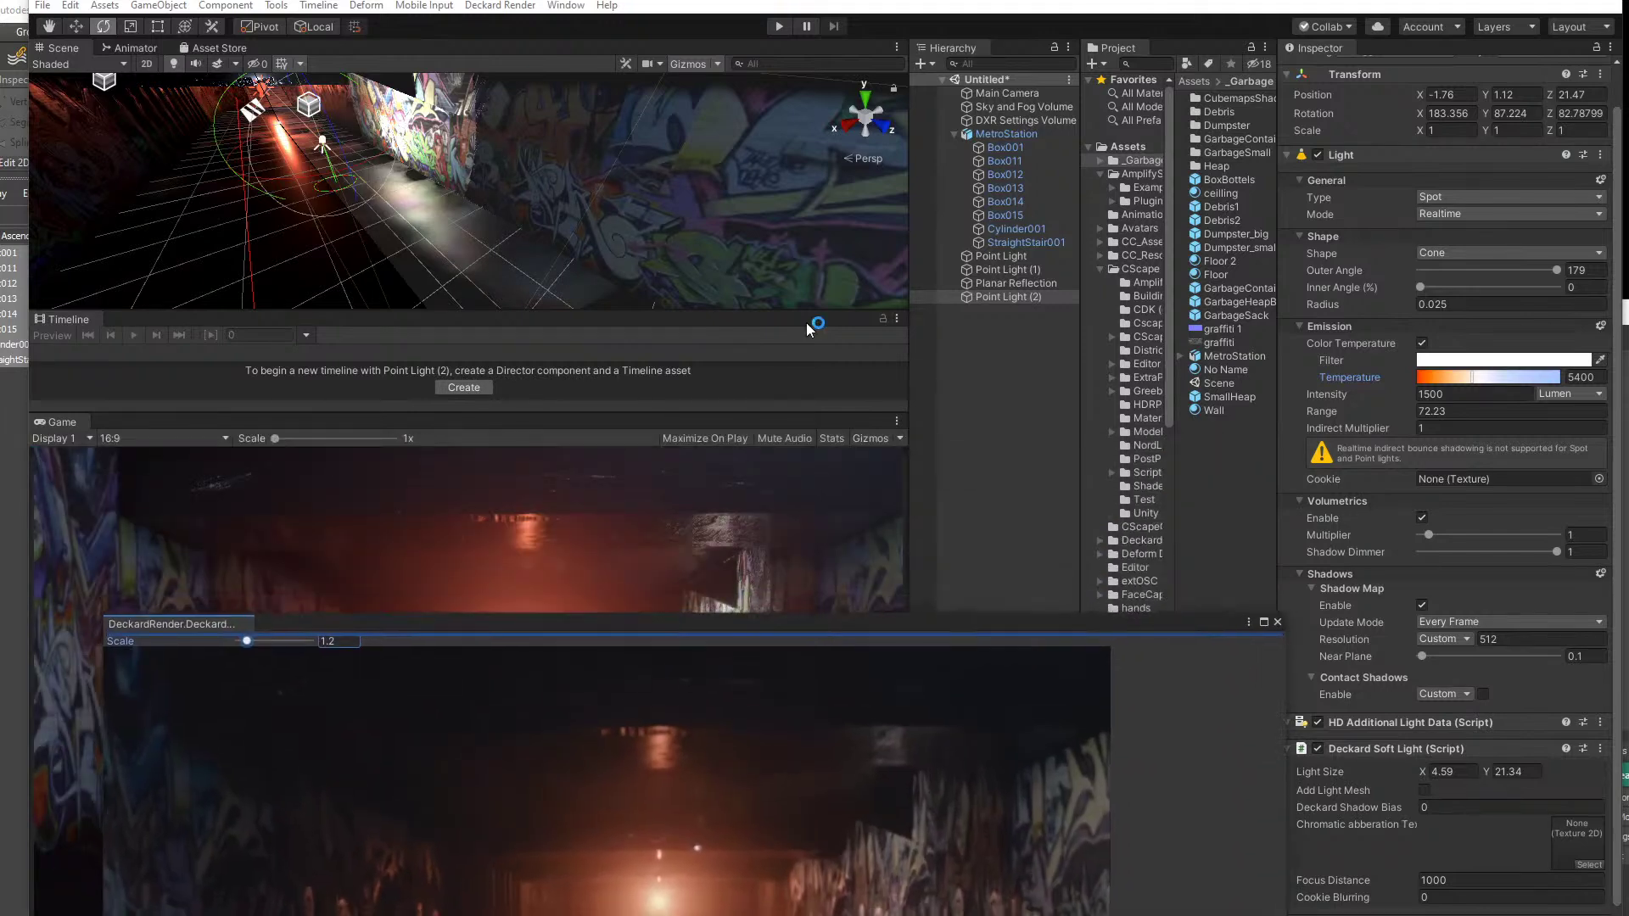
pyautogui.click(1007, 93)
pyautogui.keyDown('alt'); pyautogui.moveTo(456, 226); pyautogui.dragTo(447, 260); pyautogui.keyUp('alt')
pyautogui.keyDown('alt'); pyautogui.moveTo(151, 150); pyautogui.dragTo(226, 110); pyautogui.keyUp('alt')
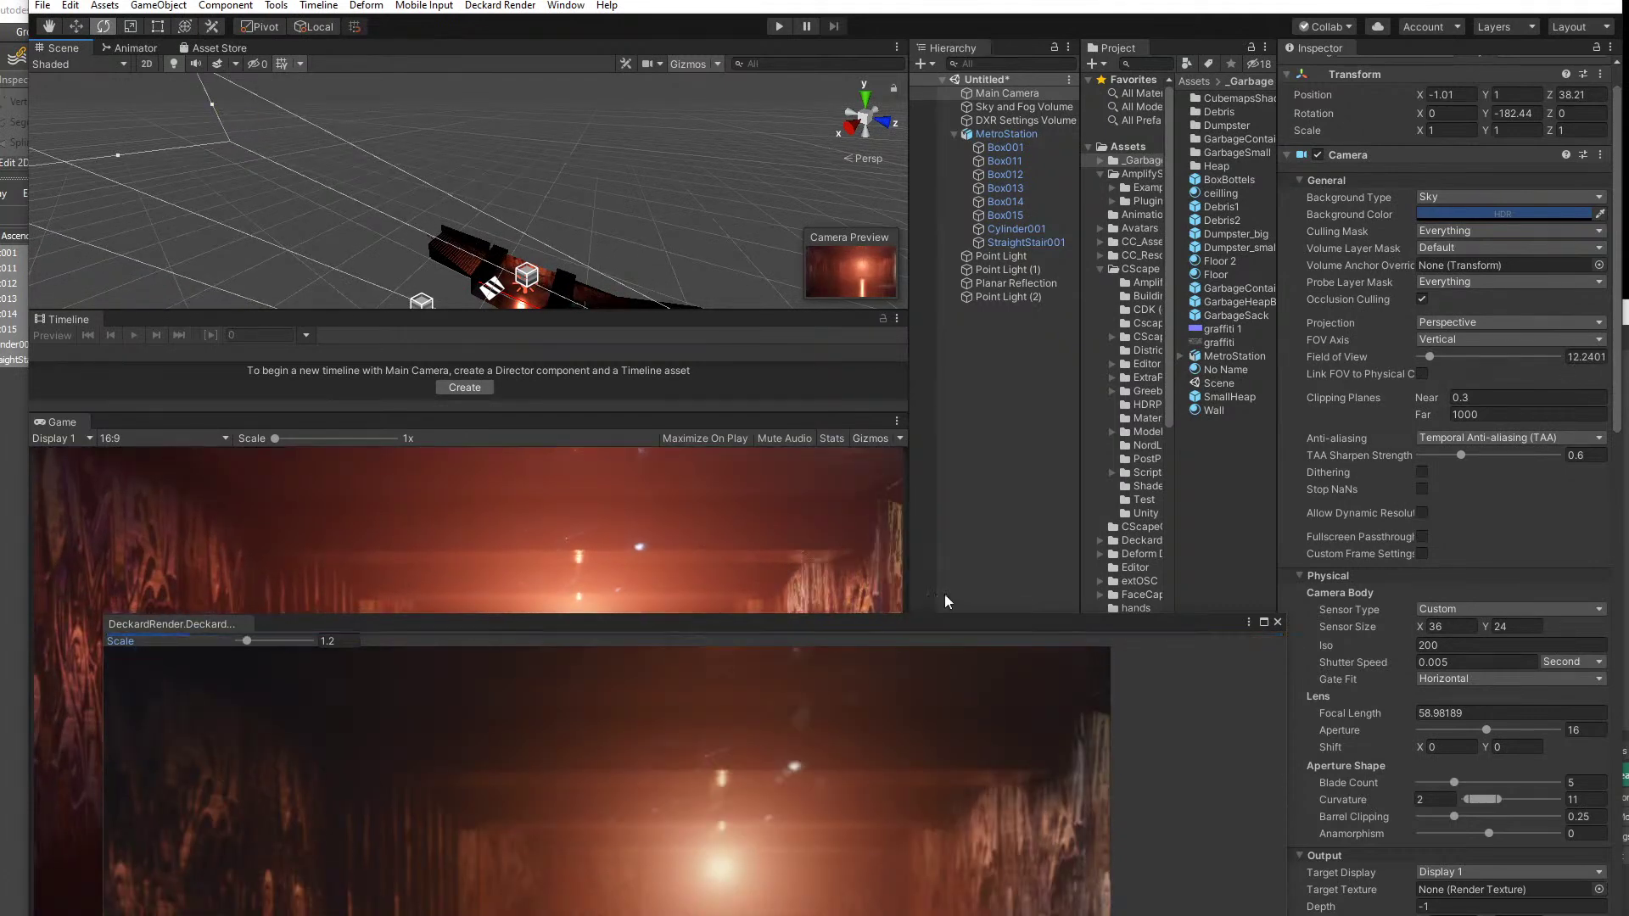
pyautogui.moveTo(761, 624); pyautogui.dragTo(1198, 381)
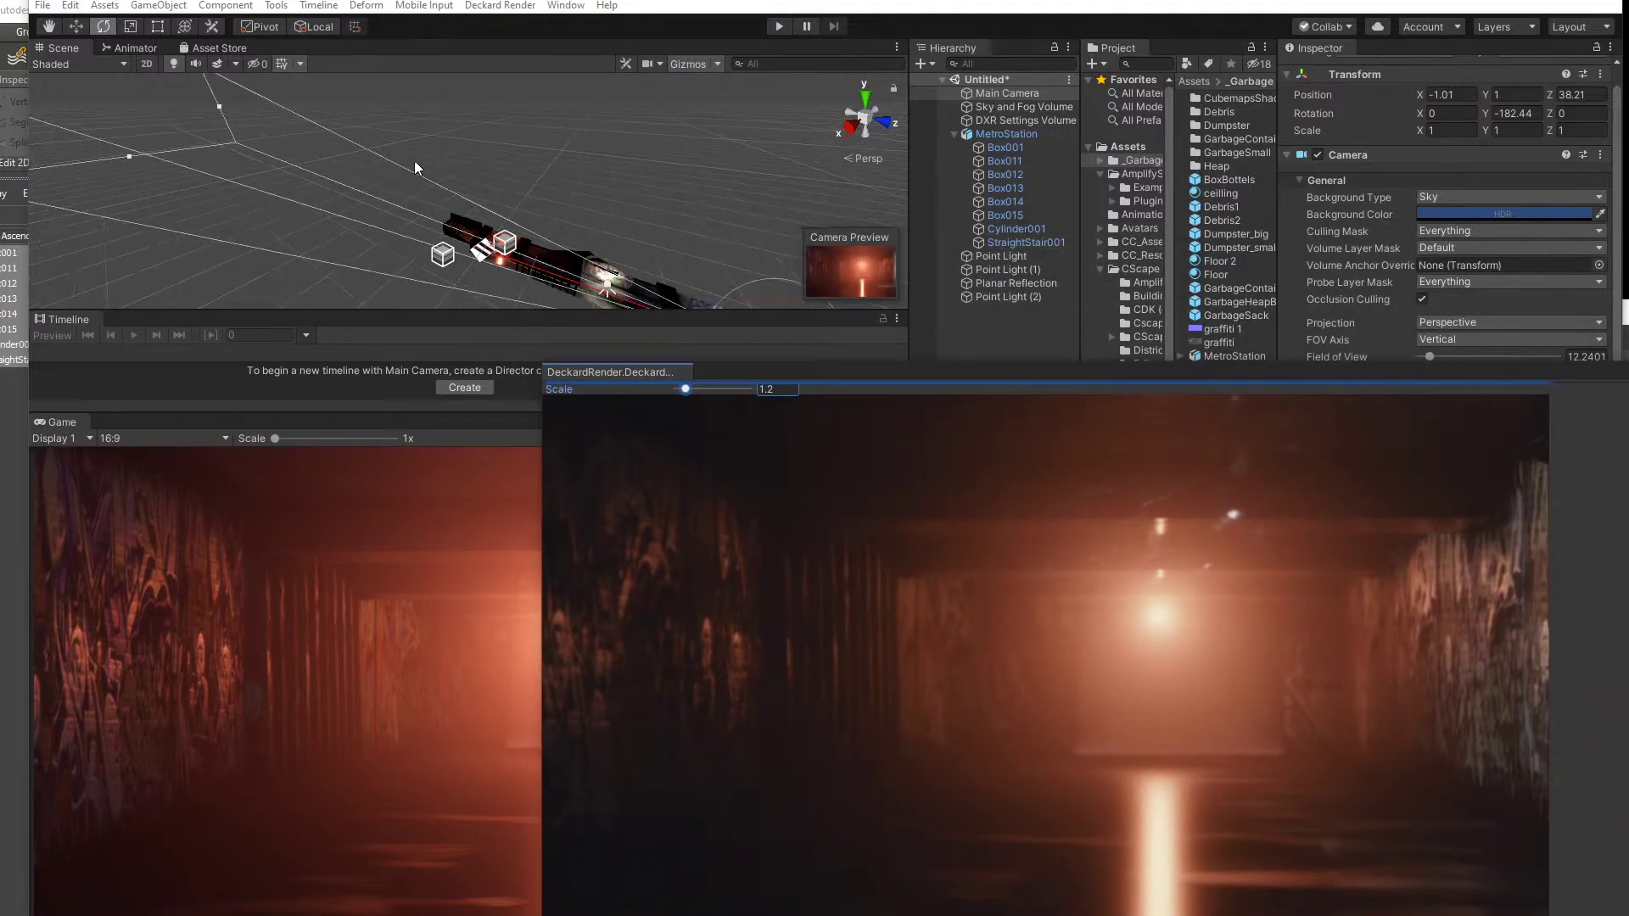
pyautogui.click(82, 27)
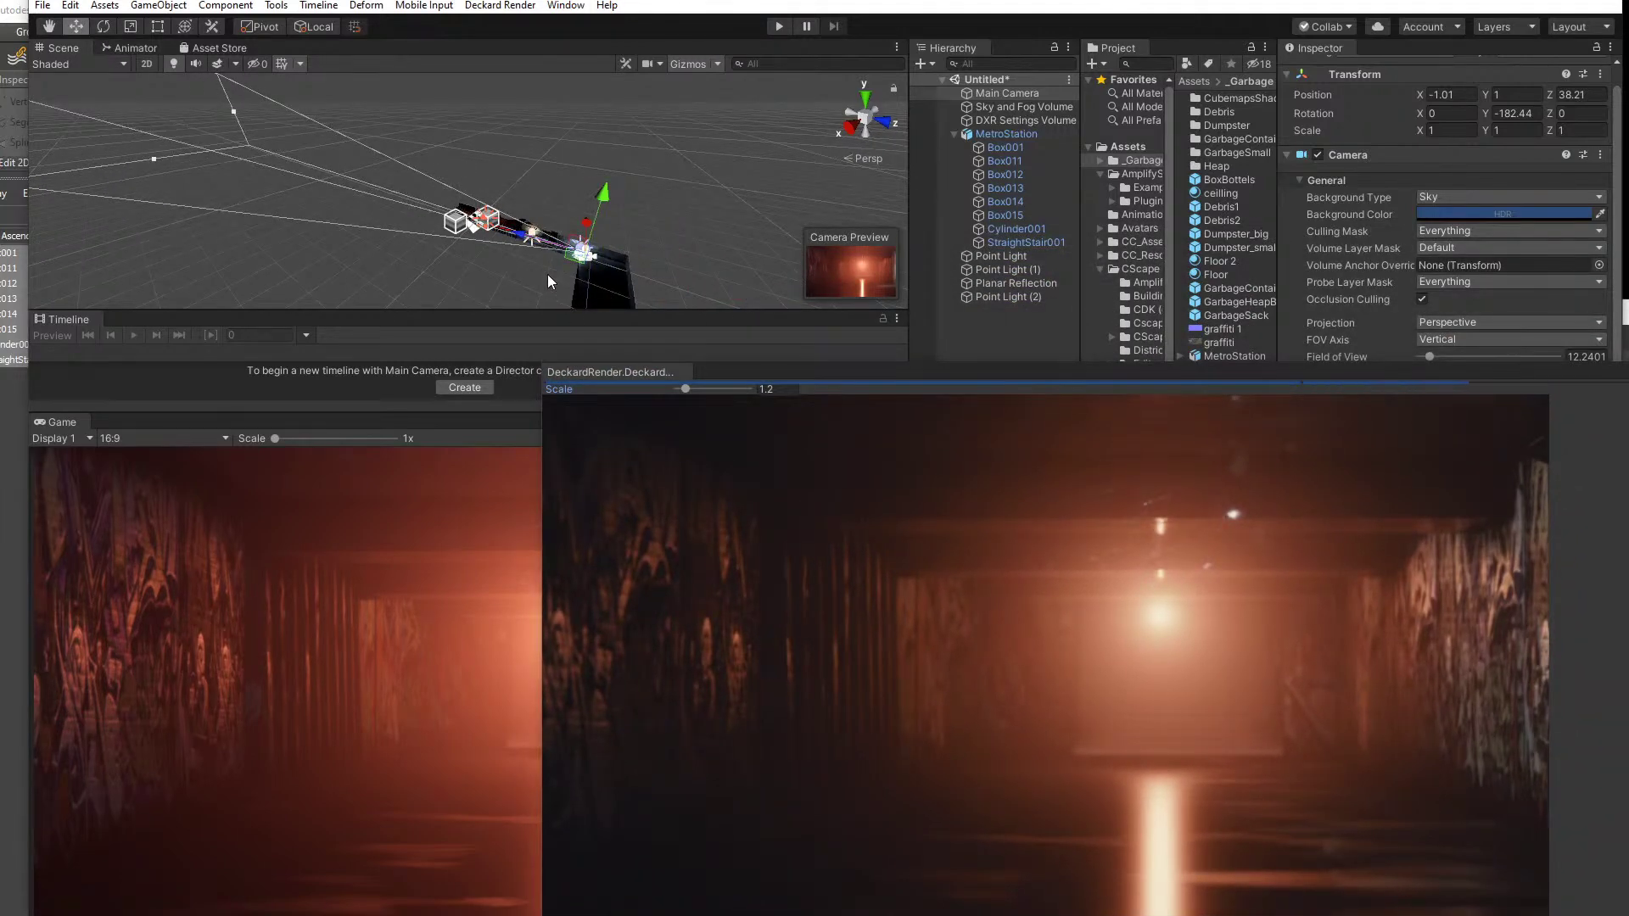
pyautogui.moveTo(527, 244)
pyautogui.mouseDown()
pyautogui.moveTo(562, 251)
pyautogui.moveTo(542, 258)
pyautogui.mouseUp()
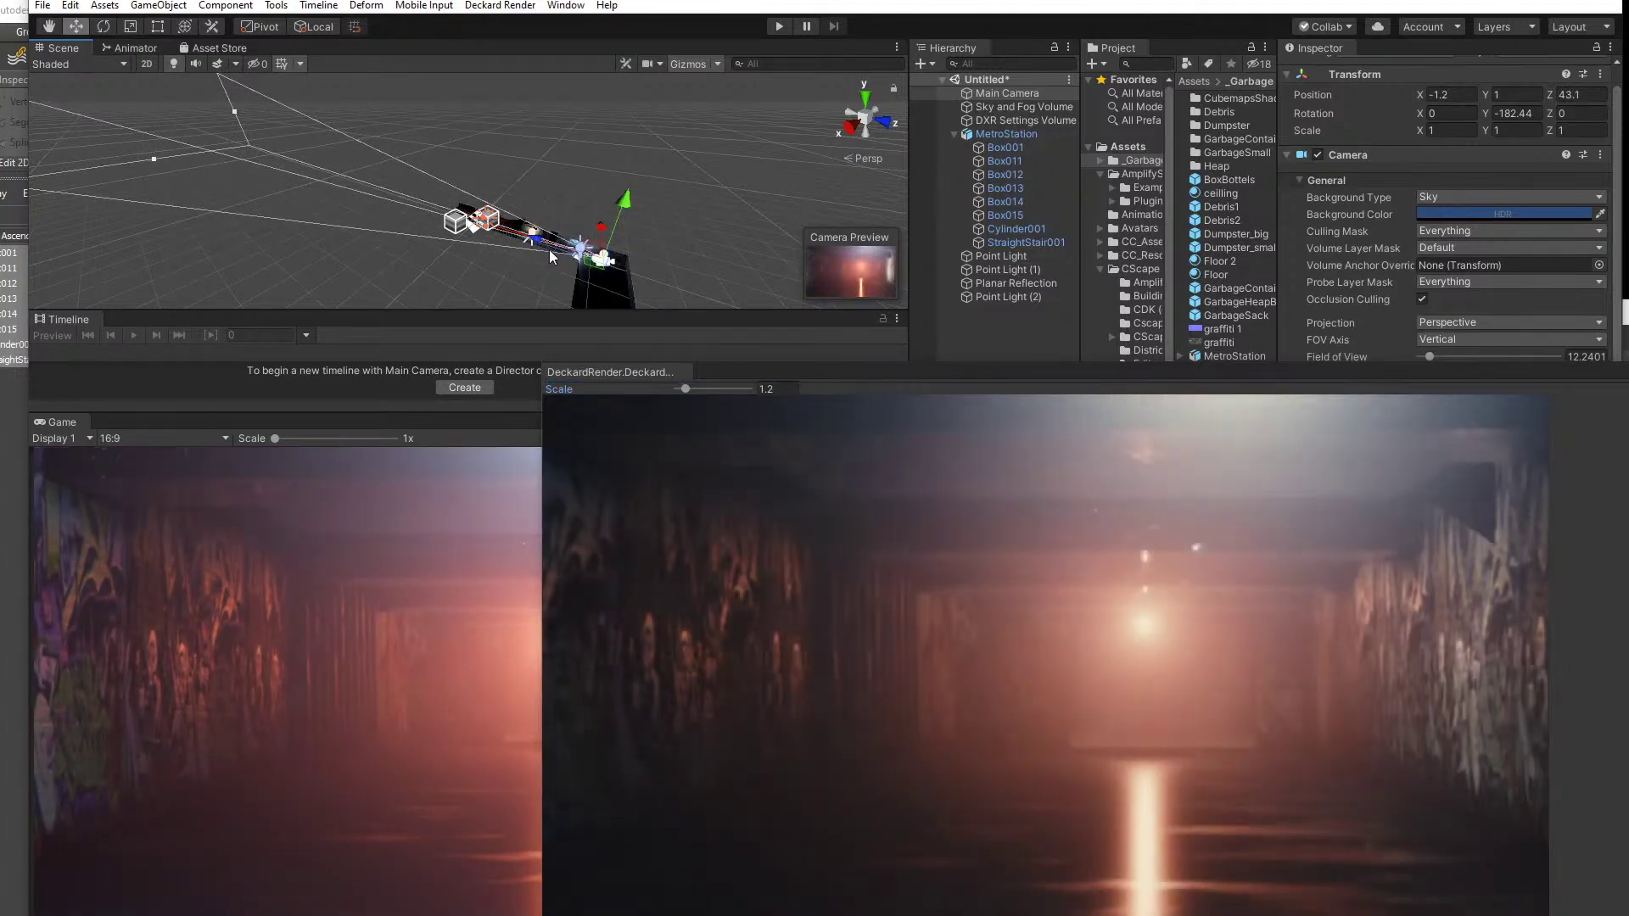
pyautogui.moveTo(536, 242); pyautogui.dragTo(522, 245)
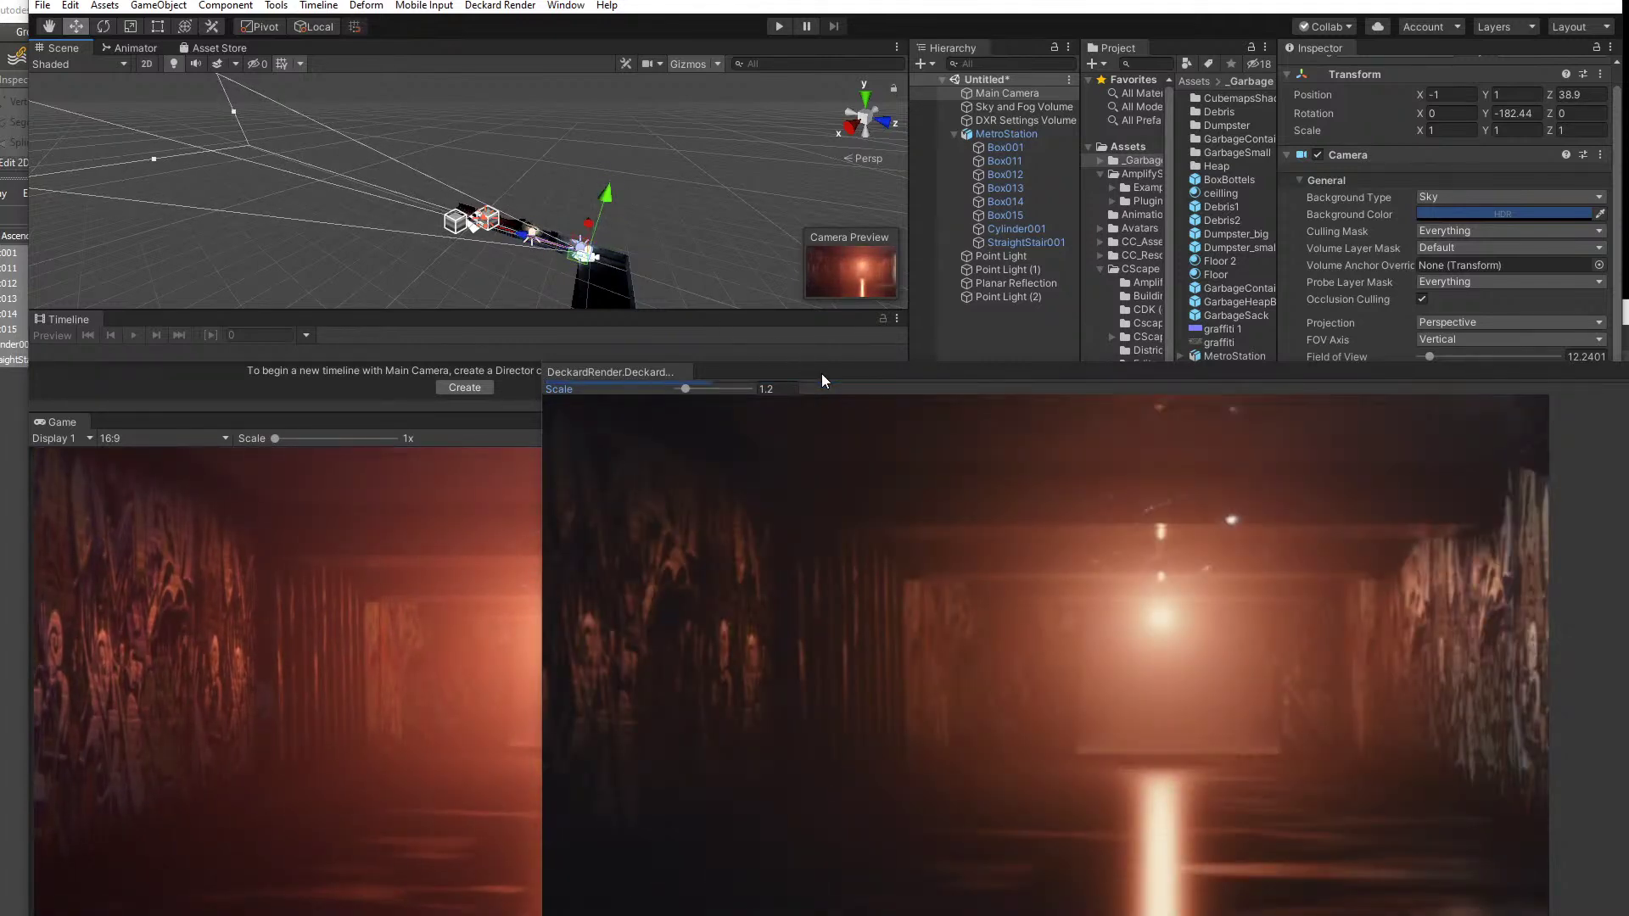
# - Raise the red Point Light at the far end of the tunnel to a height of about Y 2.52
pyautogui.moveTo(820, 373); pyautogui.dragTo(756, 458)
pyautogui.scroll(3, 483, 198)
pyautogui.scroll(8, 495, 198)
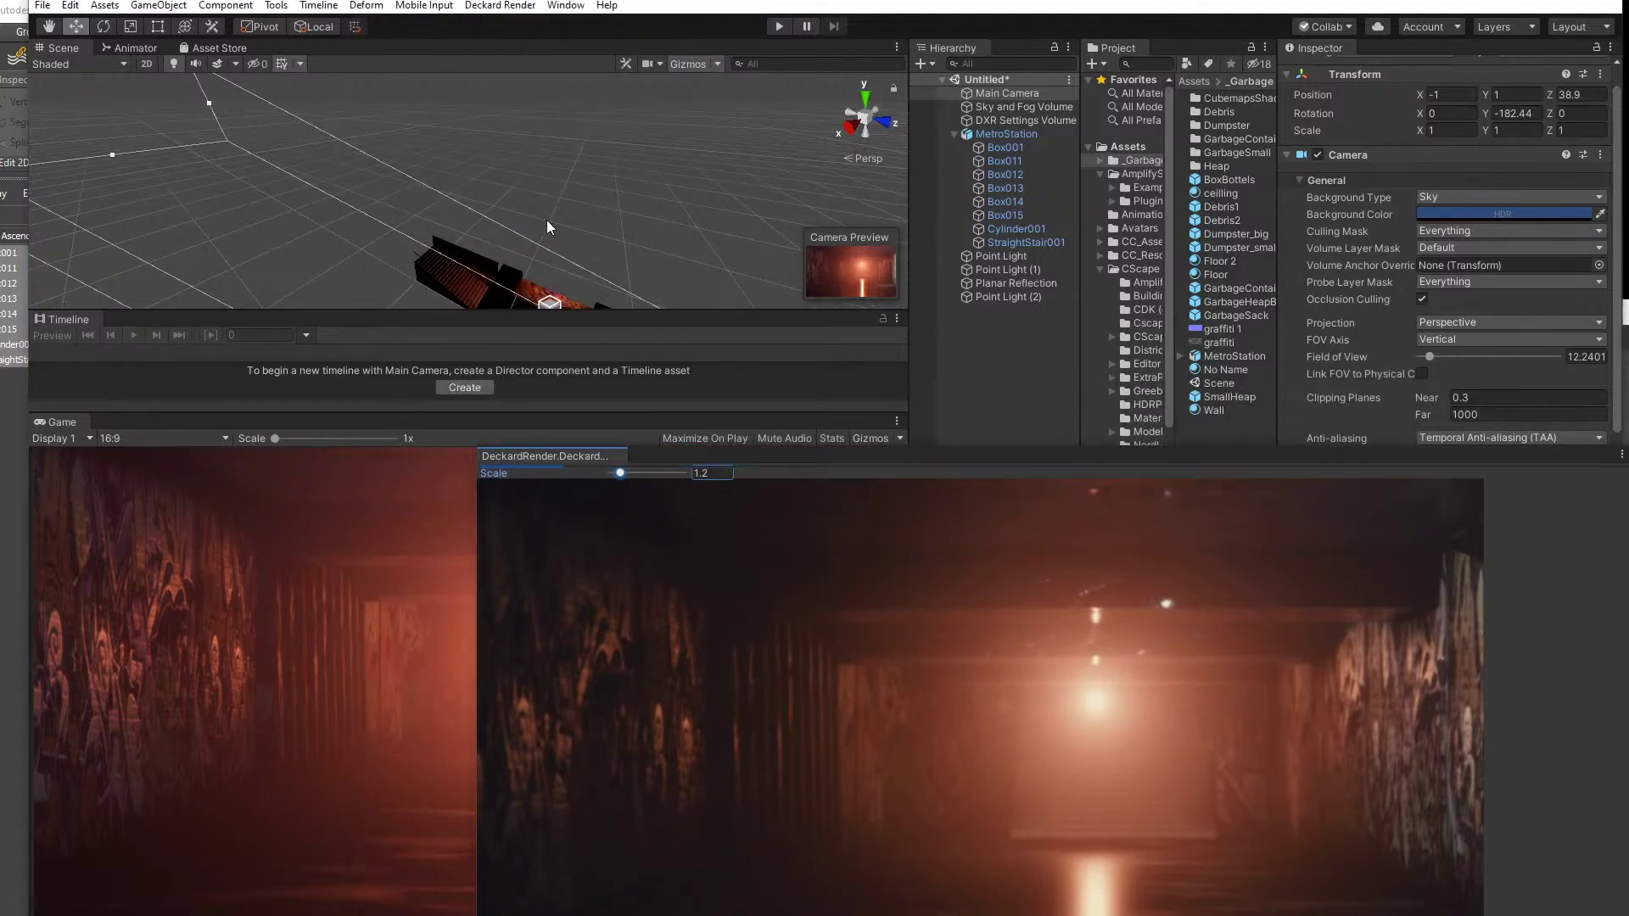
pyautogui.click(478, 134)
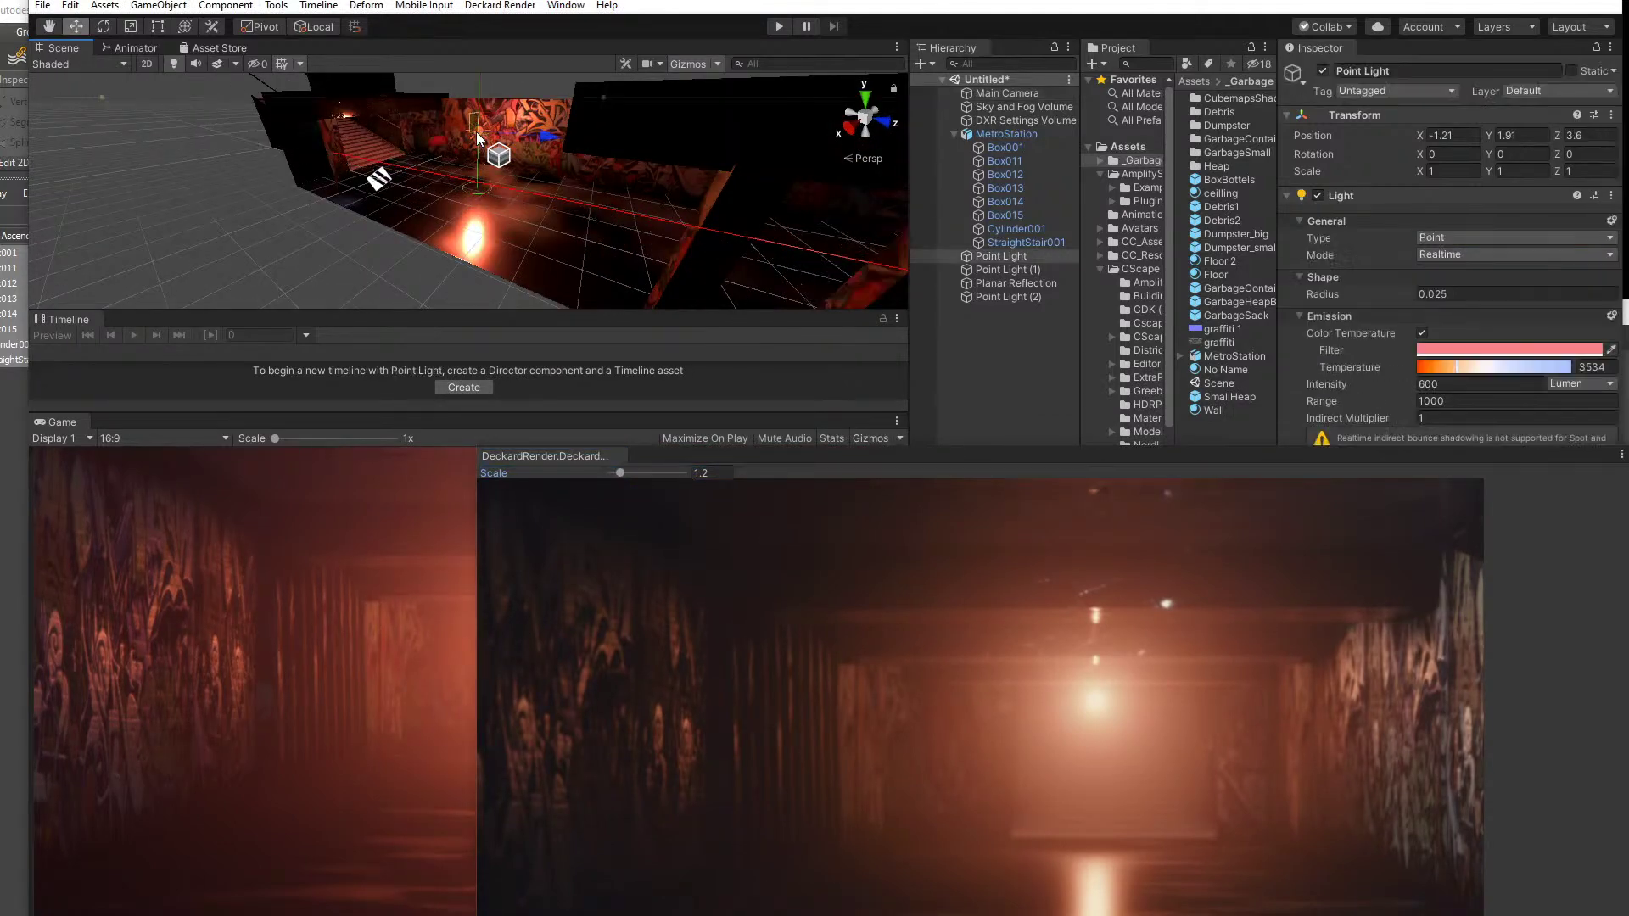
pyautogui.moveTo(480, 92); pyautogui.dragTo(475, 73)
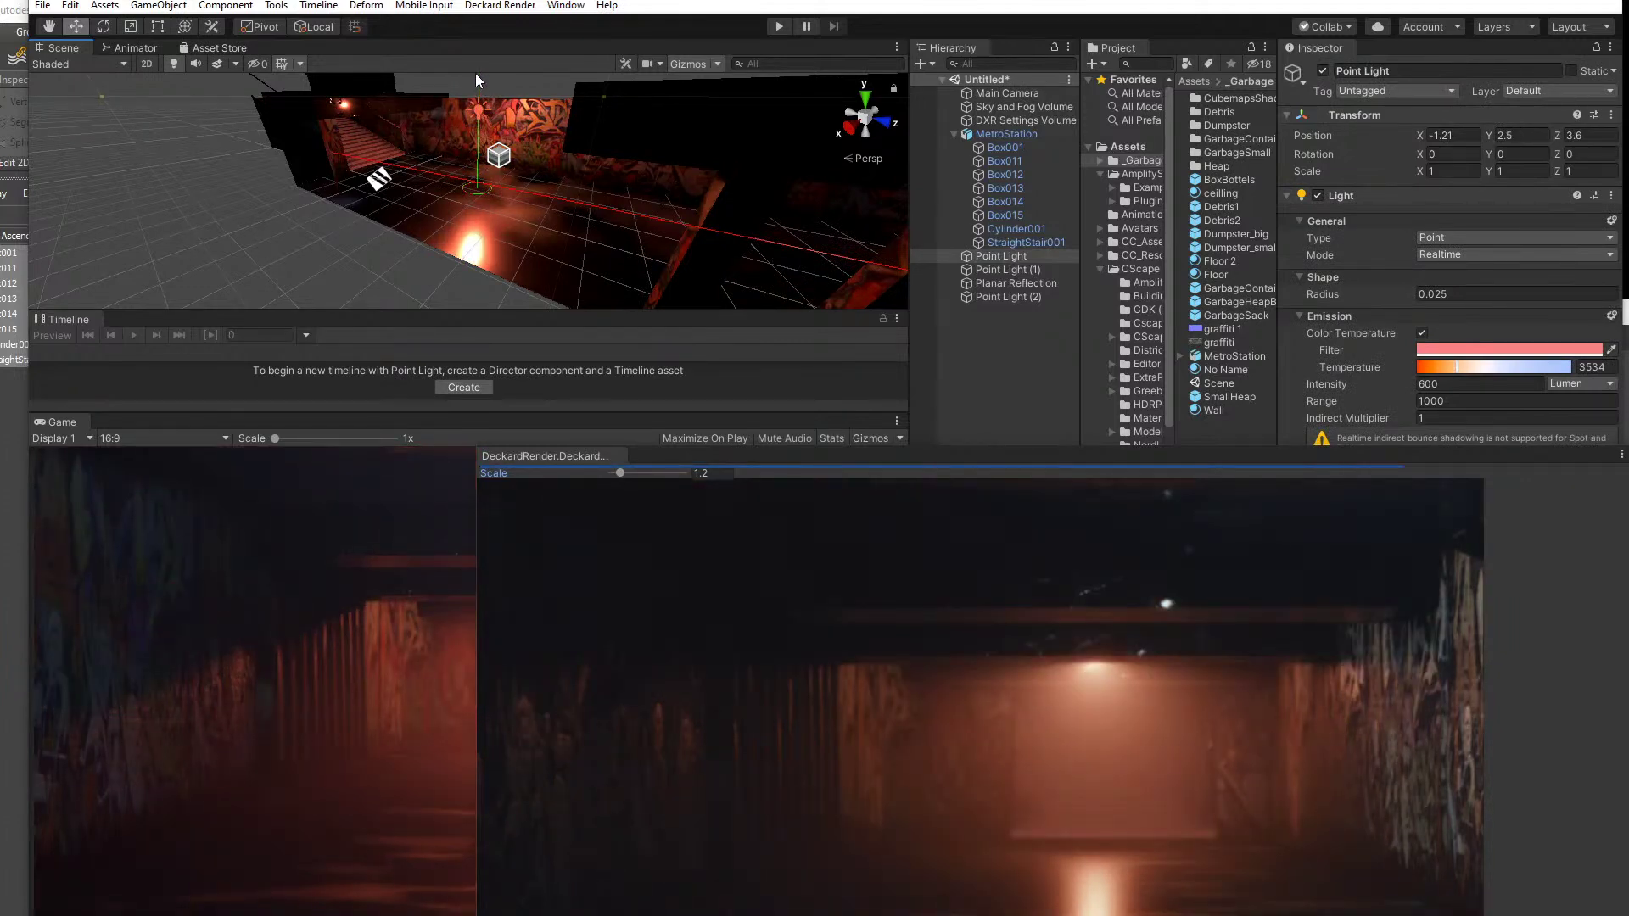
pyautogui.moveTo(475, 74); pyautogui.dragTo(475, 73)
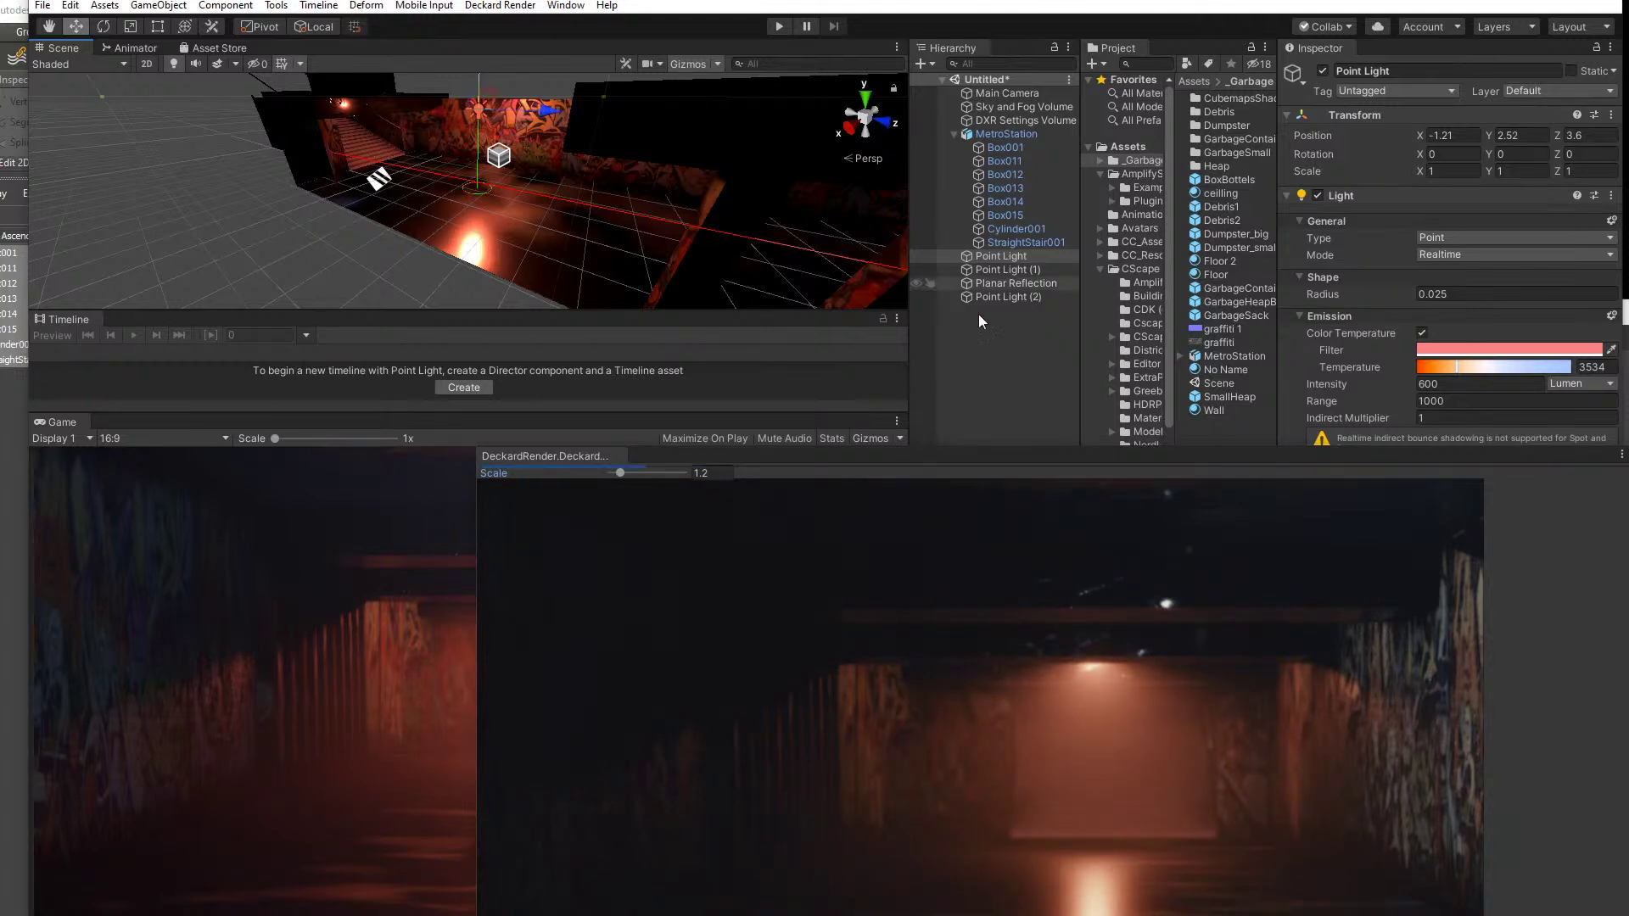
# - Select Box001 and shift the Floor material's Smoothness Remapping to a narrow range near the maximum for sharper wet reflections
pyautogui.moveTo(869, 451); pyautogui.dragTo(855, 547)
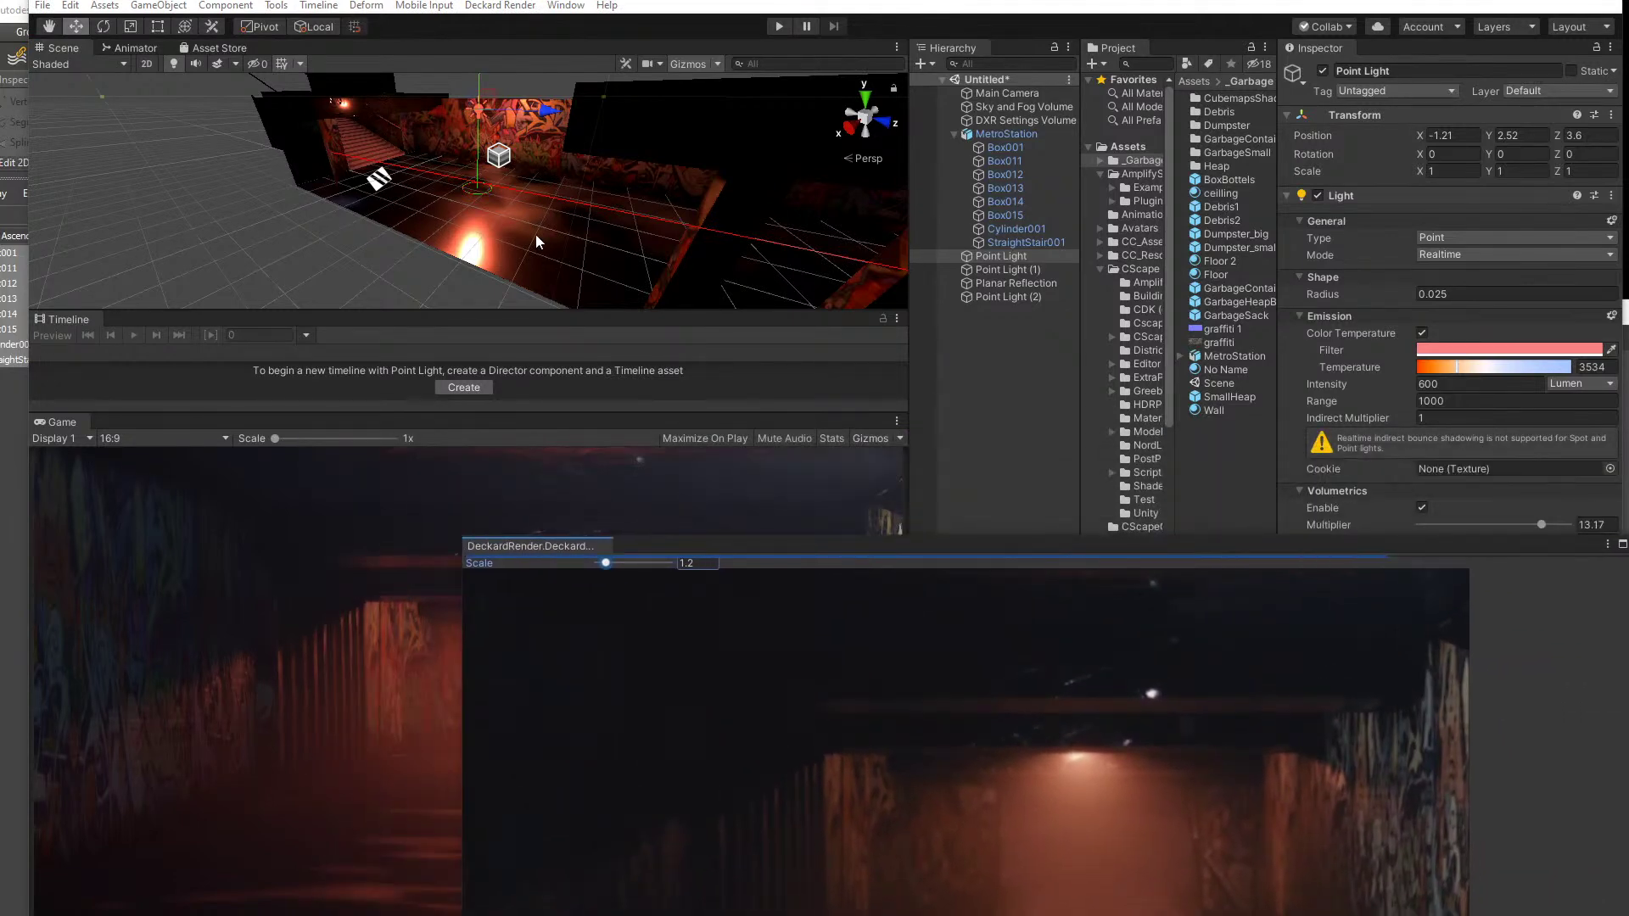
pyautogui.click(515, 233)
pyautogui.click(515, 231)
pyautogui.moveTo(1232, 547); pyautogui.dragTo(844, 347)
pyautogui.scroll(-18, 1410, 750)
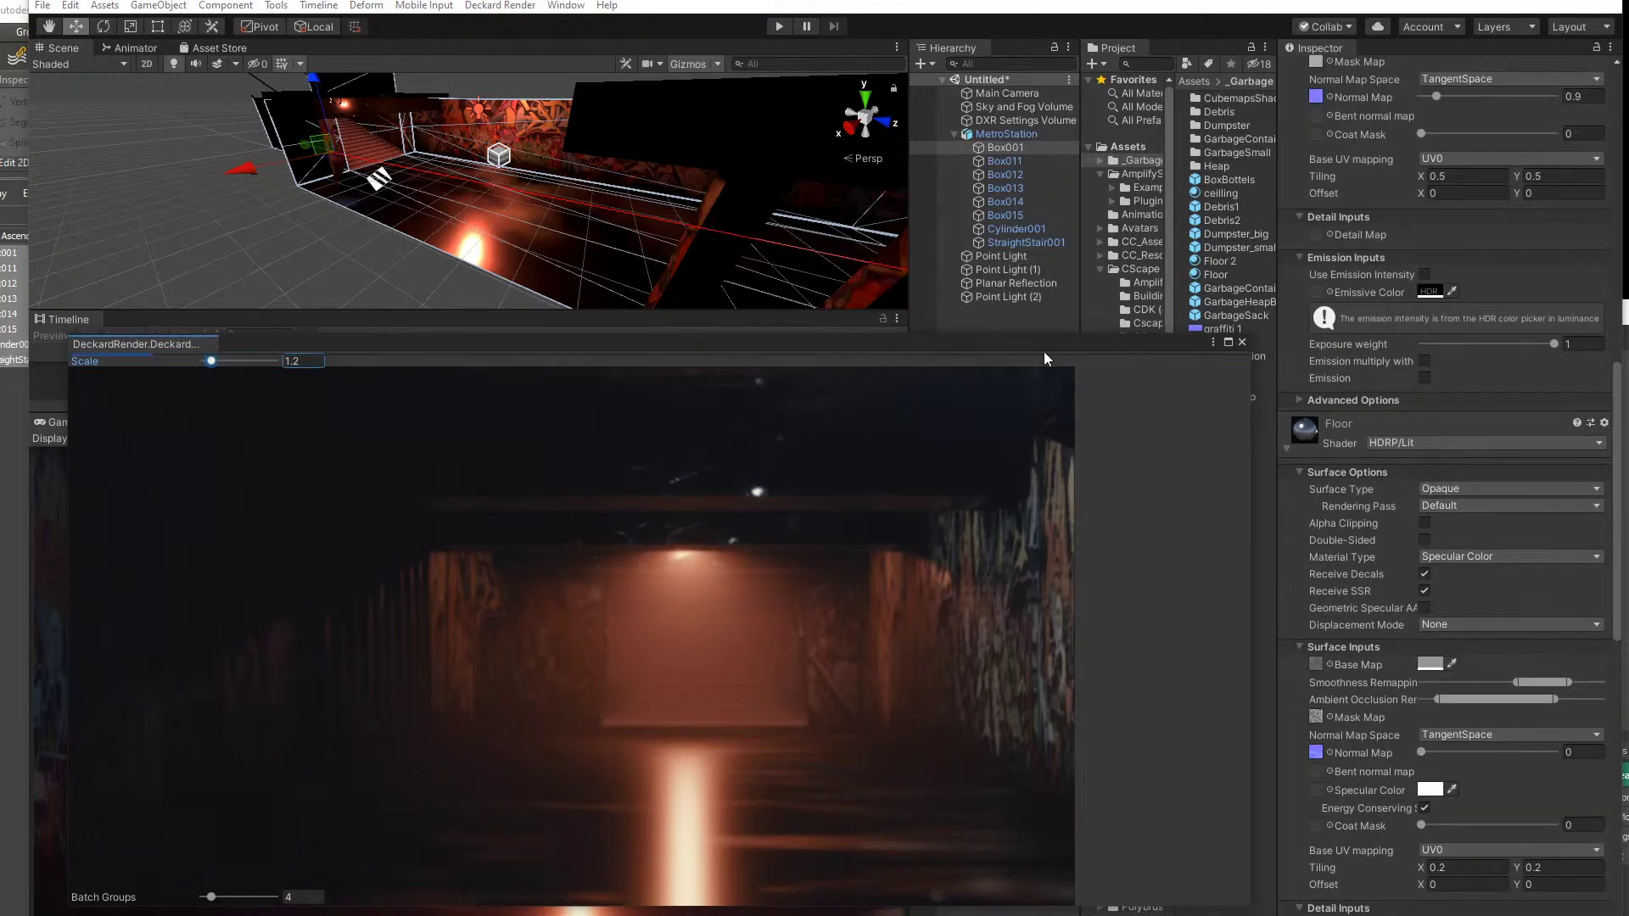
pyautogui.moveTo(1052, 345); pyautogui.dragTo(1072, 313)
pyautogui.moveTo(1475, 701); pyautogui.dragTo(1546, 682)
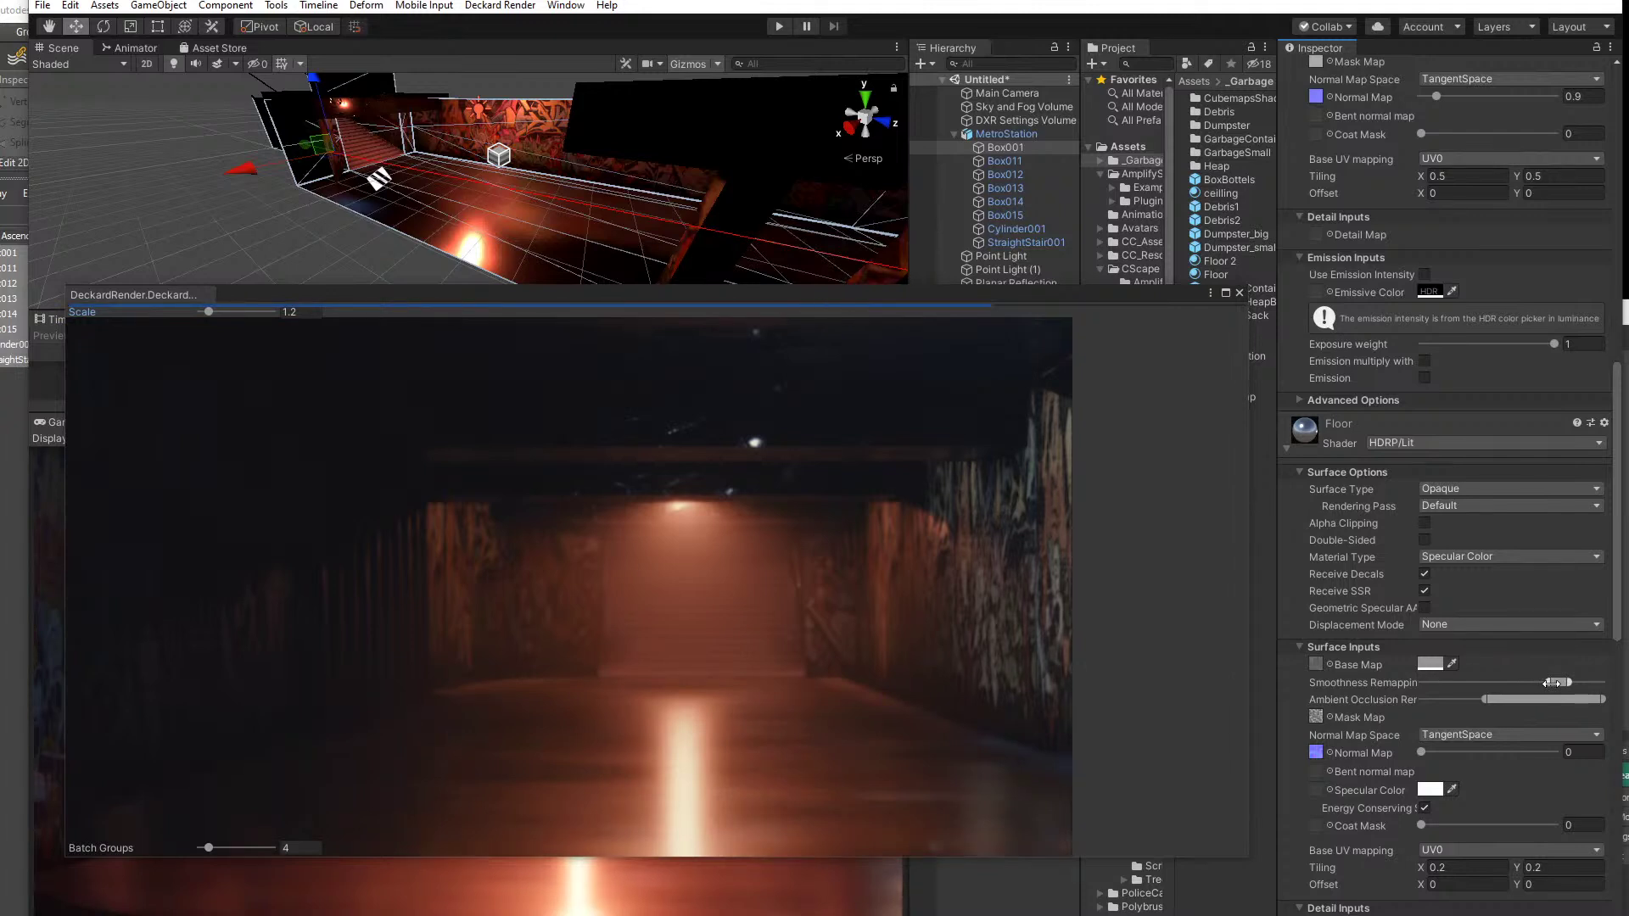
pyautogui.moveTo(1556, 682)
pyautogui.mouseDown()
pyautogui.moveTo(1480, 680)
pyautogui.moveTo(1530, 680)
pyautogui.mouseUp()
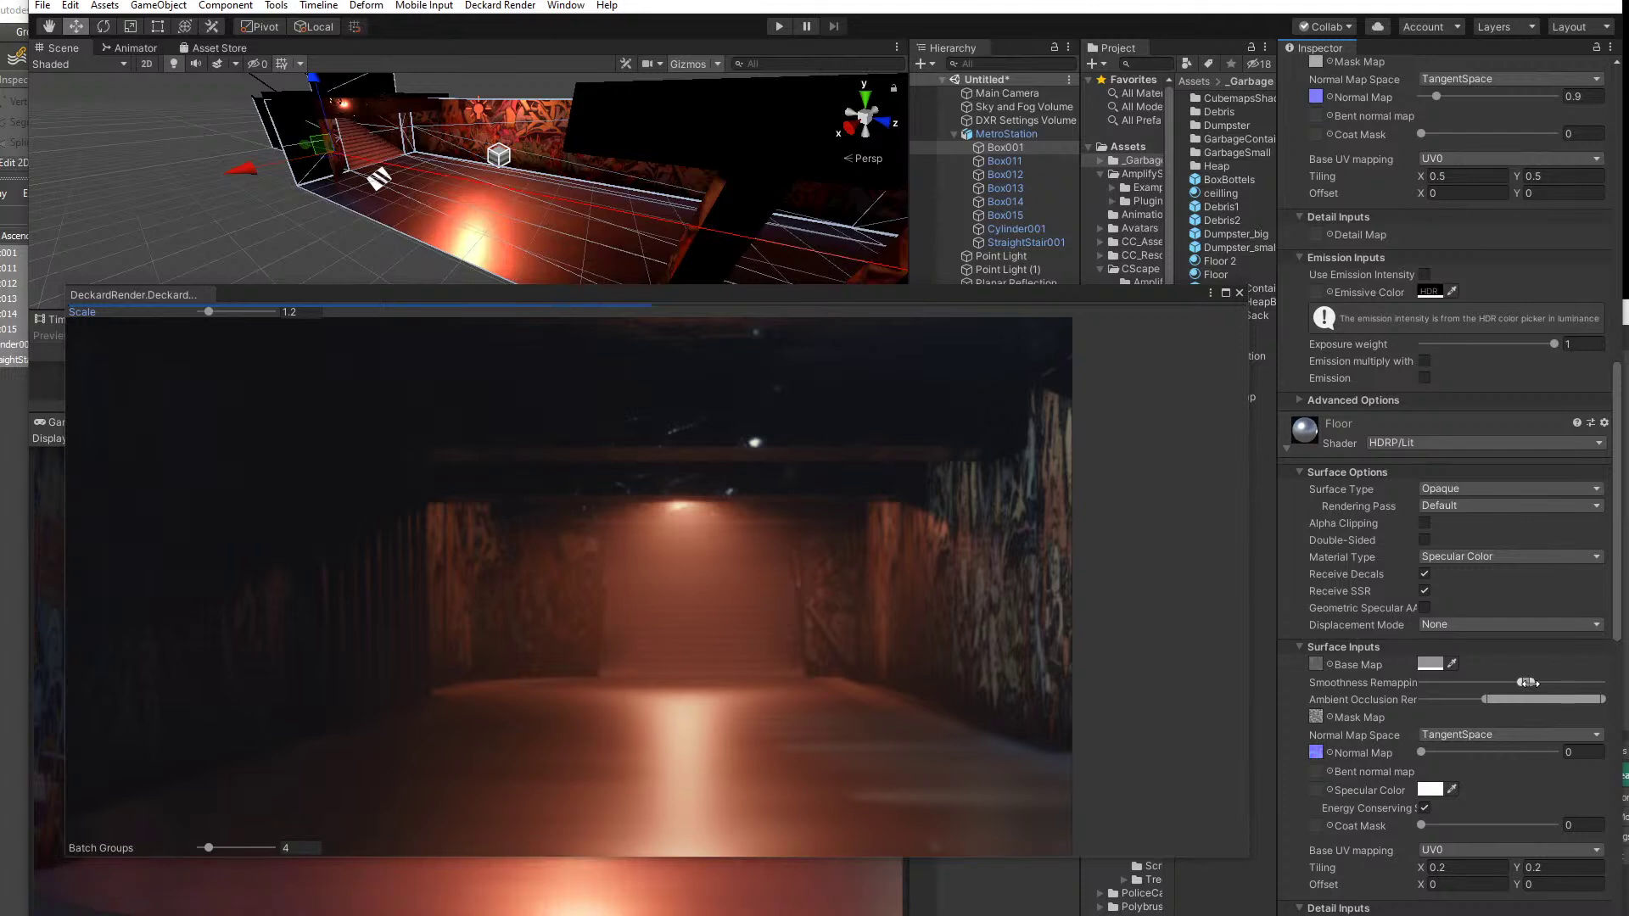
pyautogui.moveTo(1528, 682)
pyautogui.mouseDown()
pyautogui.moveTo(1555, 682)
pyautogui.moveTo(1541, 682)
pyautogui.mouseUp()
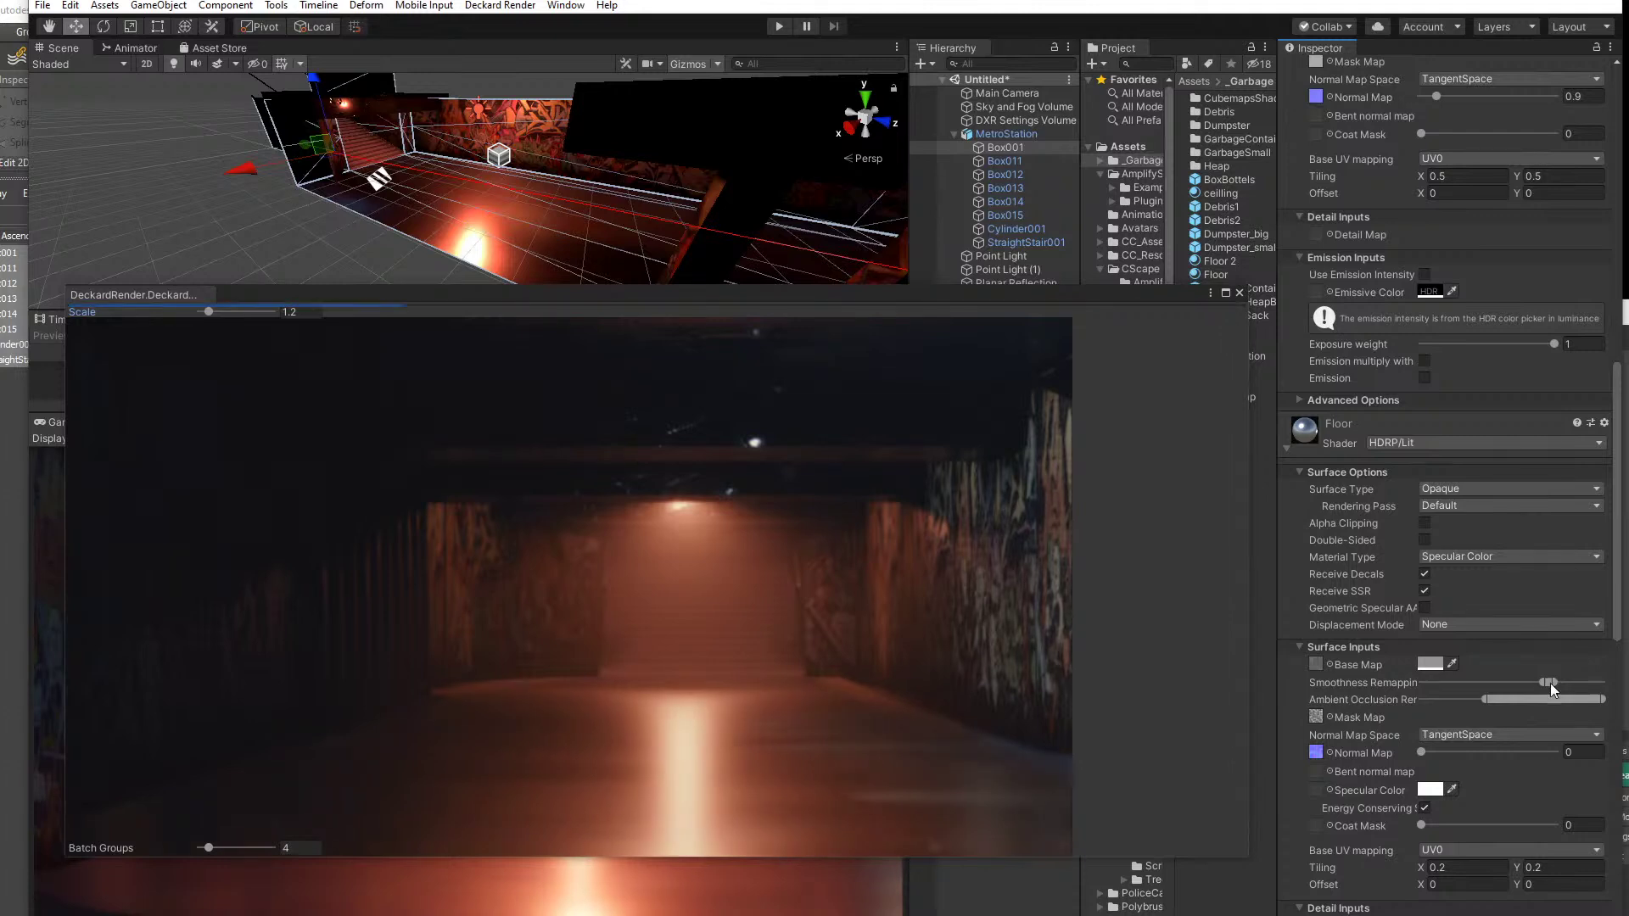
pyautogui.moveTo(1551, 688); pyautogui.dragTo(1586, 687)
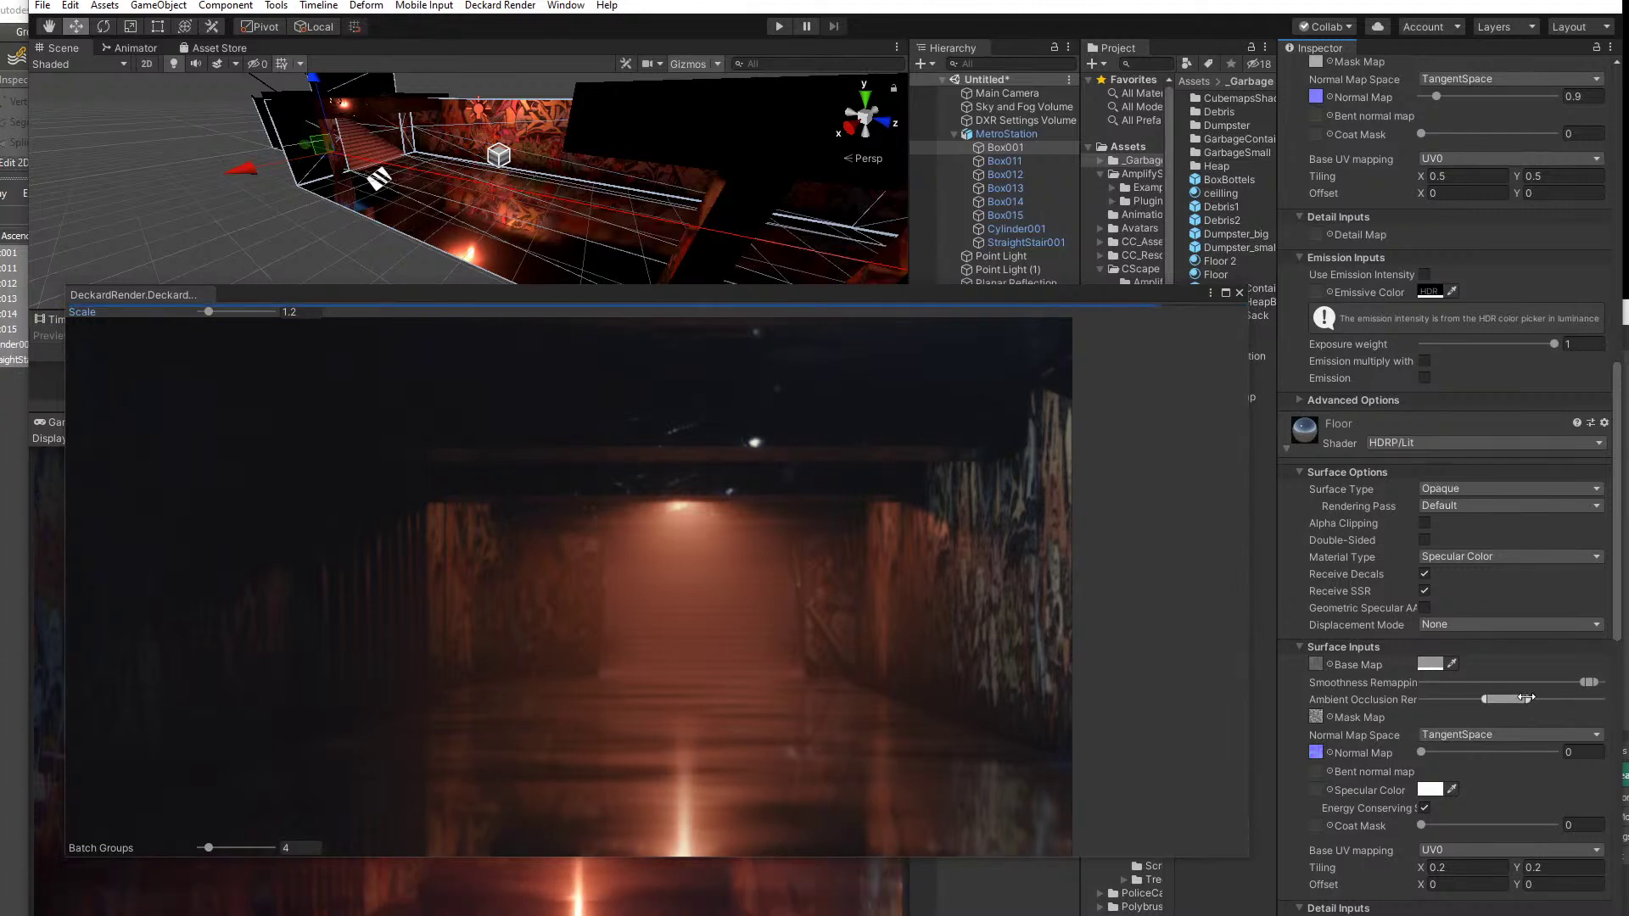
# - Lower the upper limit of the Floor material's Ambient Occlusion Remapping to about mid-range, and enlarge and recenter the Deckard Render preview
pyautogui.moveTo(1600, 701); pyautogui.dragTo(1527, 699)
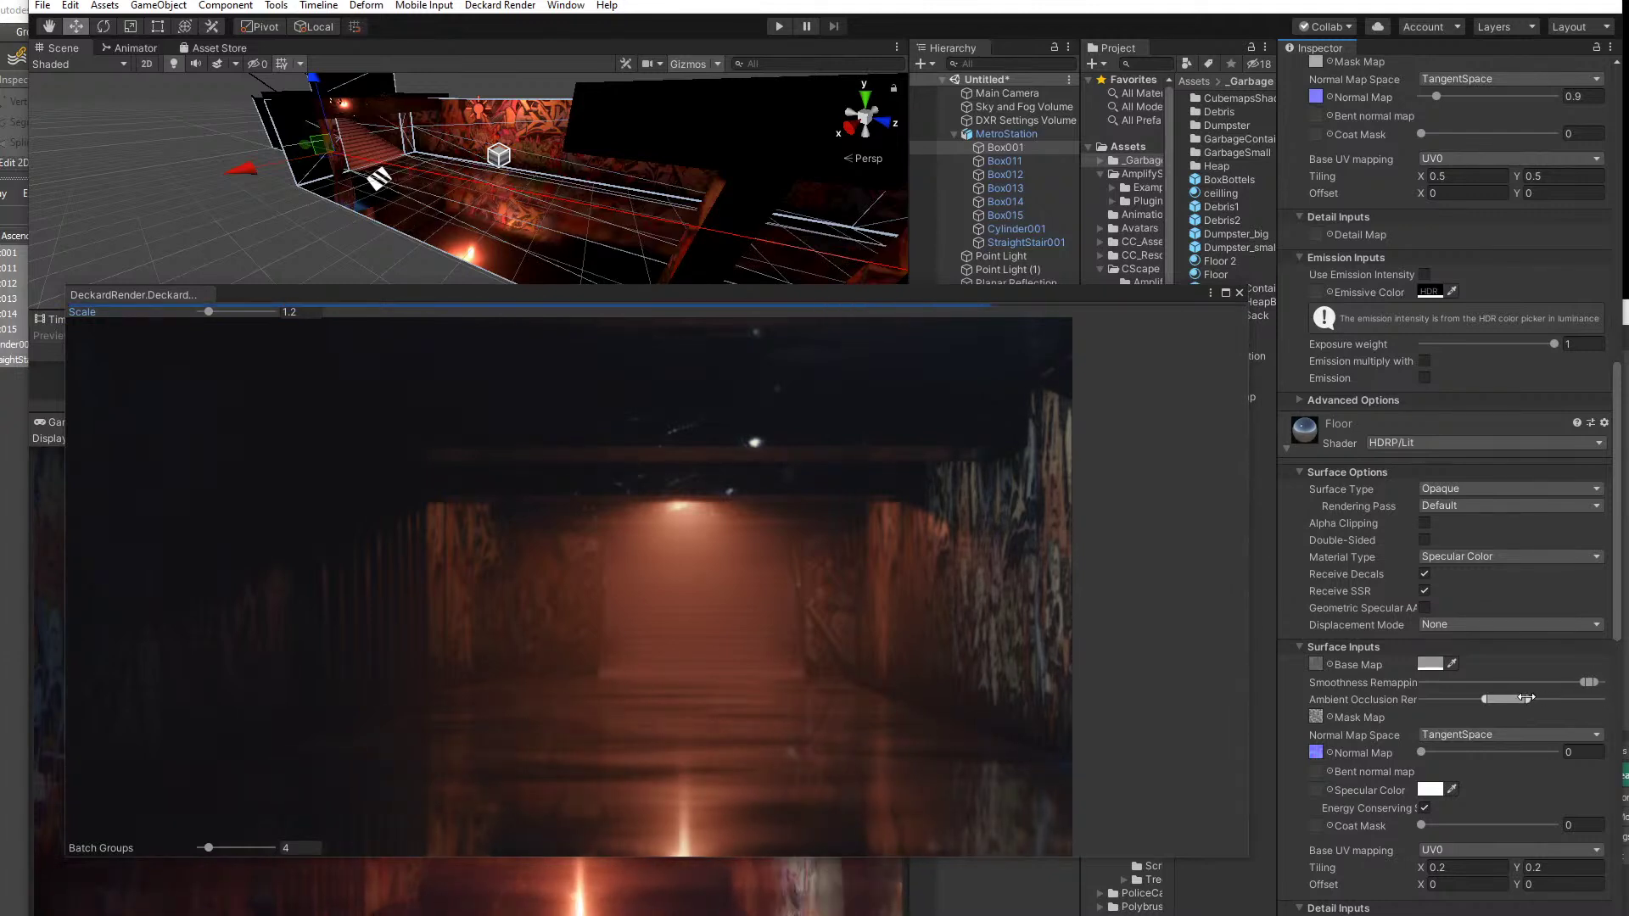
pyautogui.moveTo(657, 584); pyautogui.dragTo(631, 583, button='right')
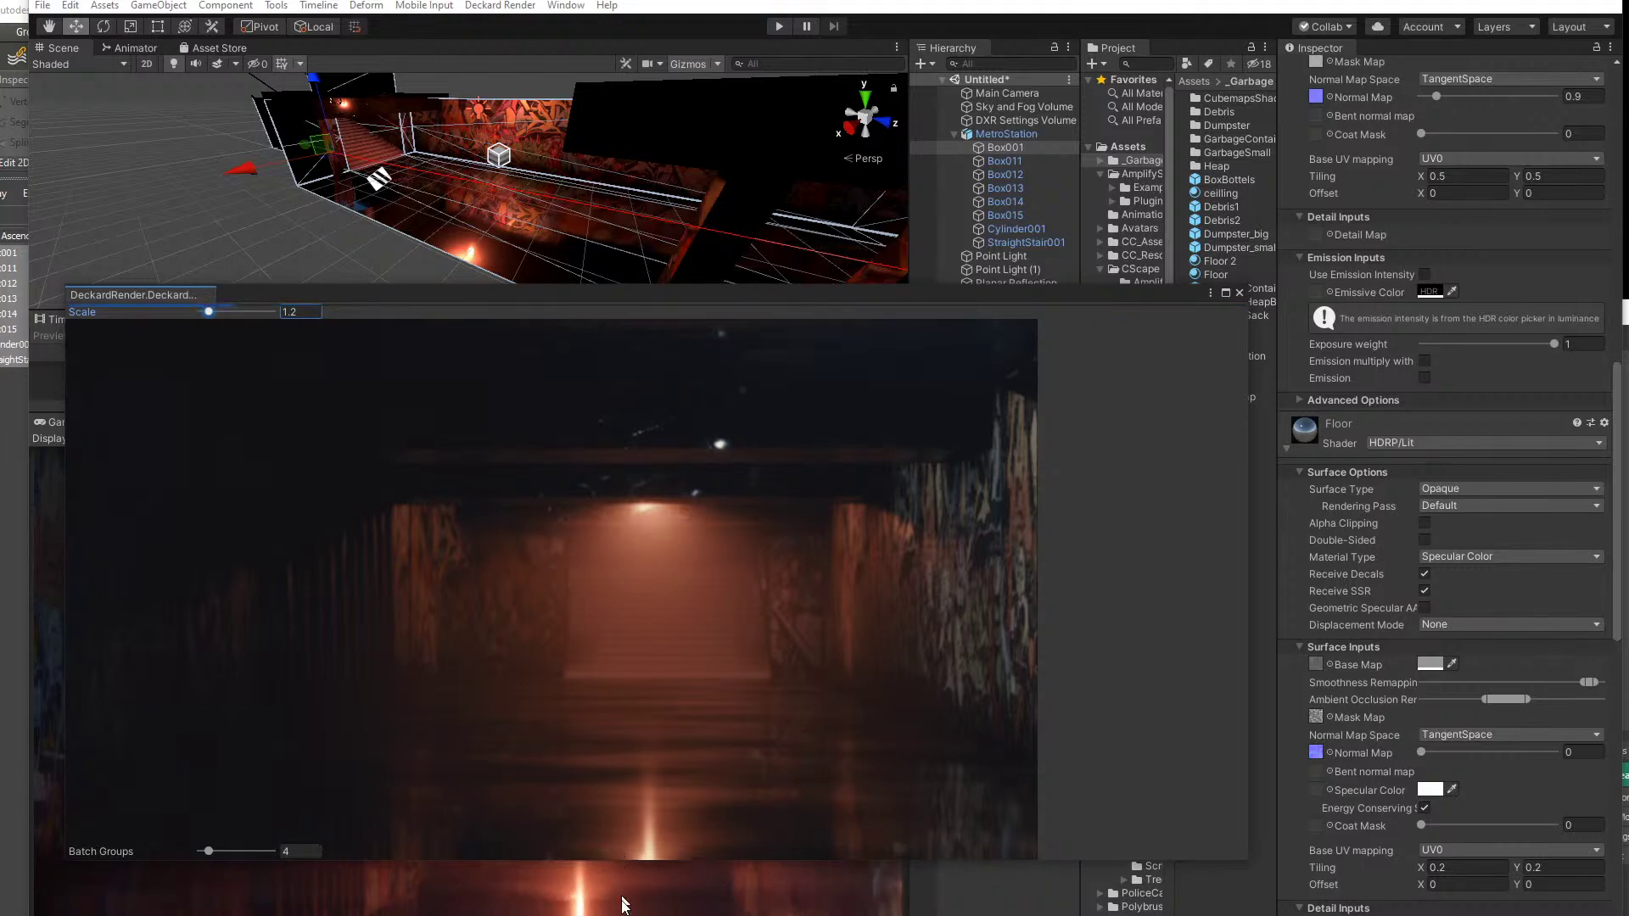
pyautogui.moveTo(621, 860); pyautogui.dragTo(621, 911)
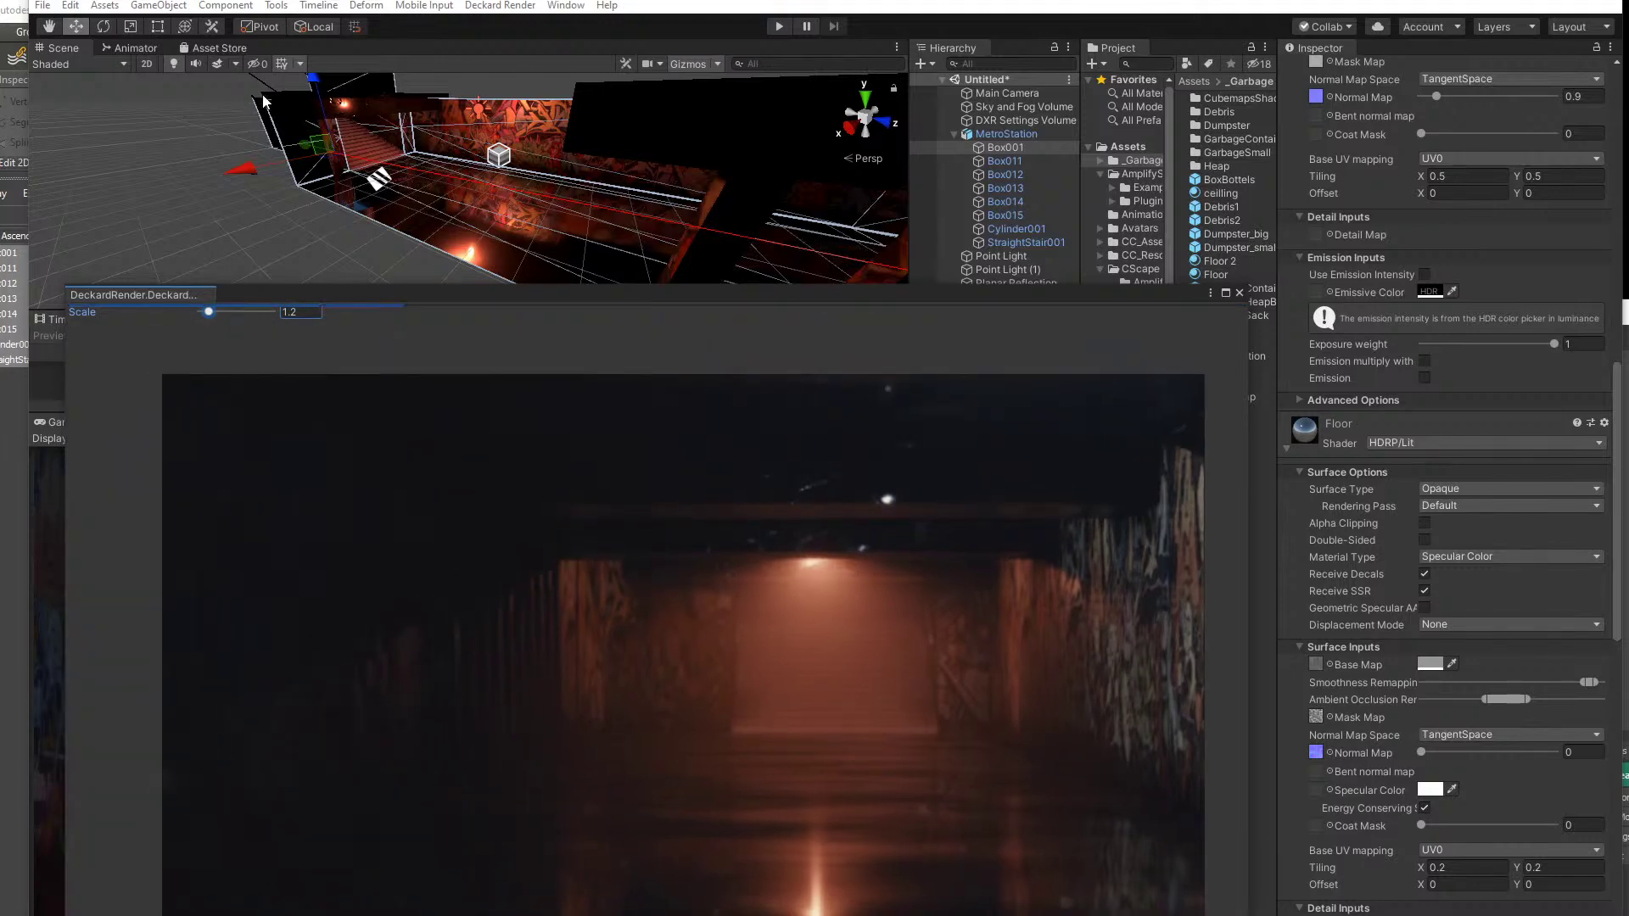
# - Move the red Point Light at the far end of the tunnel to about Y 2.41, Z 2.68
pyautogui.scroll(5, 350, 120)
pyautogui.moveTo(350, 121); pyautogui.dragTo(426, 231, button='middle')
pyautogui.scroll(5, 426, 231)
pyautogui.moveTo(423, 219); pyautogui.dragTo(356, 165, button='right')
pyautogui.click(329, 144)
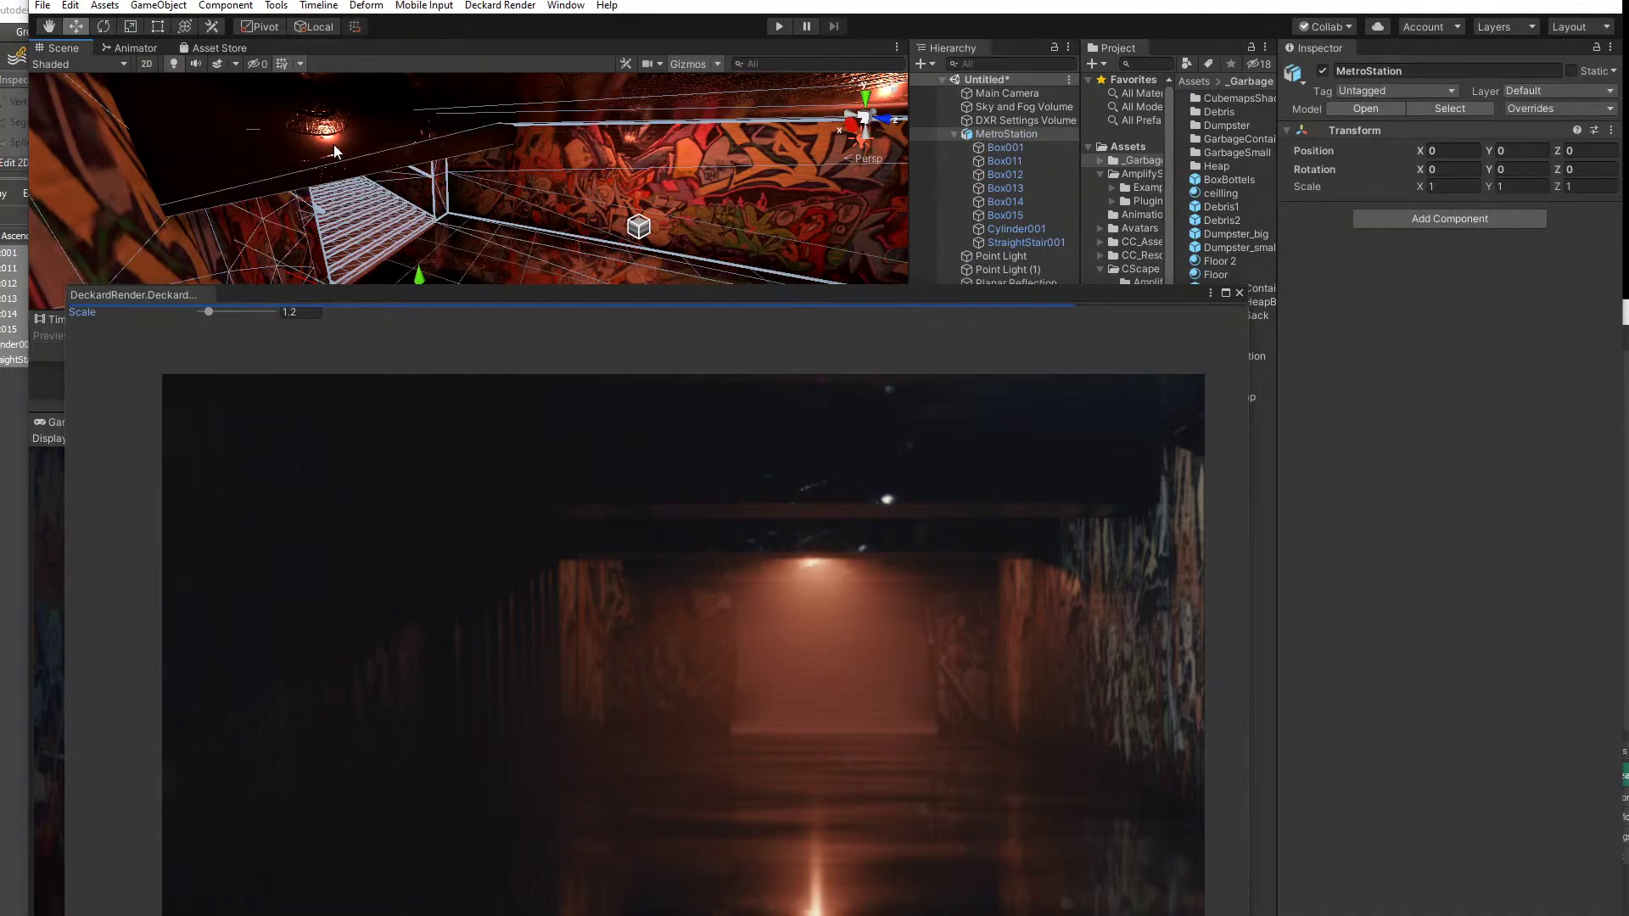
pyautogui.scroll(6, 333, 144)
pyautogui.moveTo(355, 163); pyautogui.dragTo(529, 177, button='right')
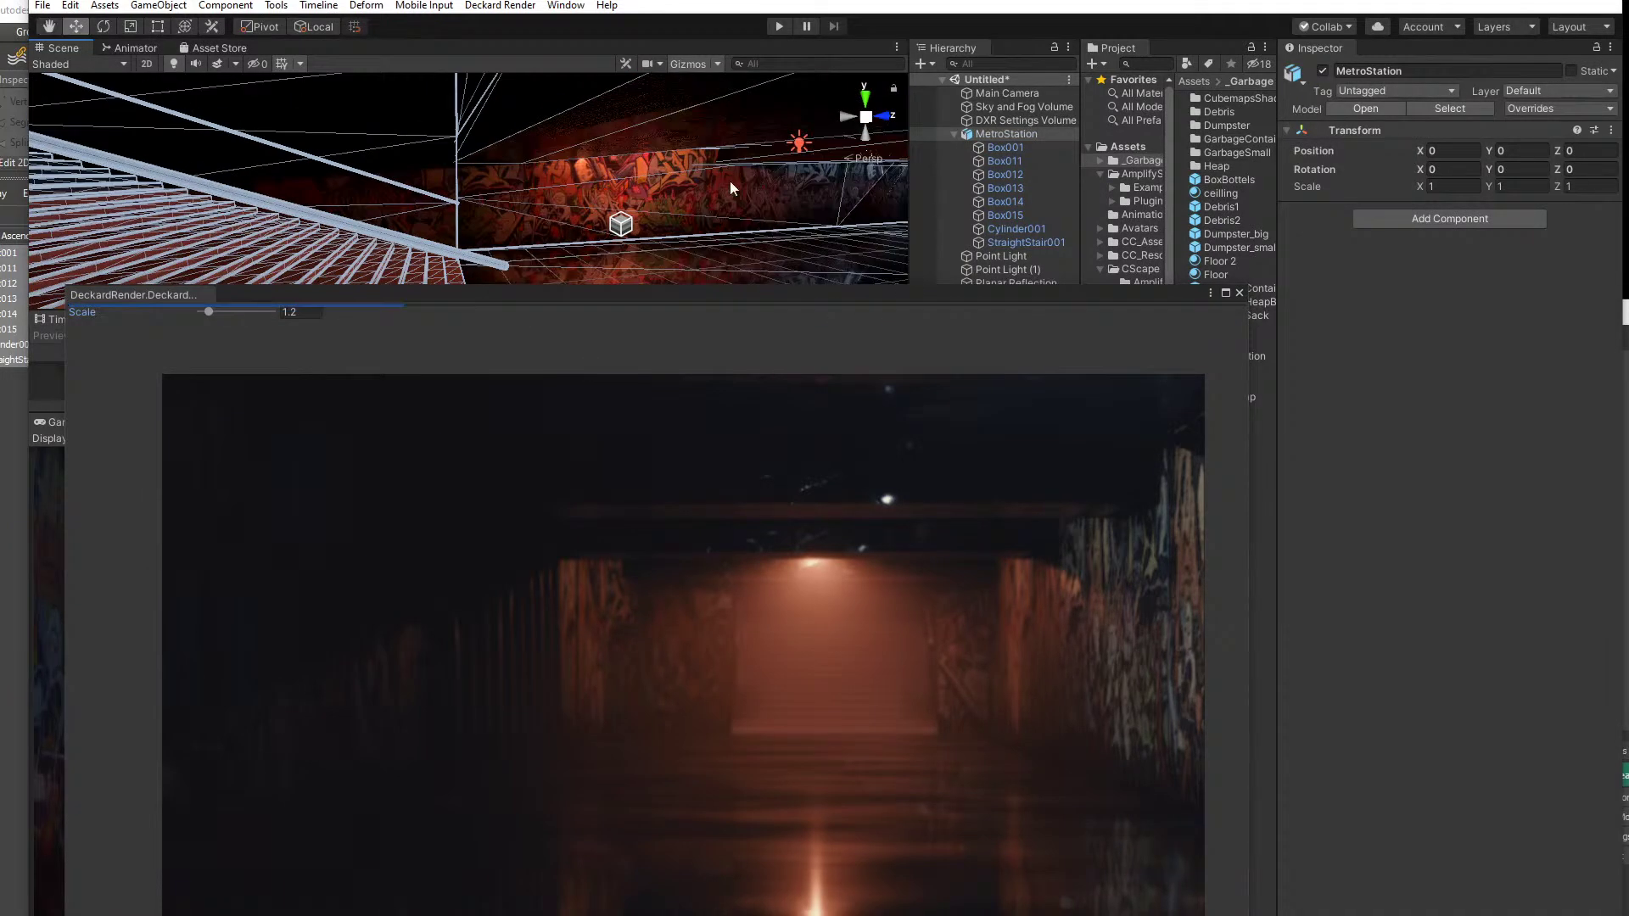
pyautogui.click(795, 144)
pyautogui.moveTo(785, 181); pyautogui.dragTo(586, 216, button='middle')
pyautogui.moveTo(511, 199); pyautogui.dragTo(456, 240)
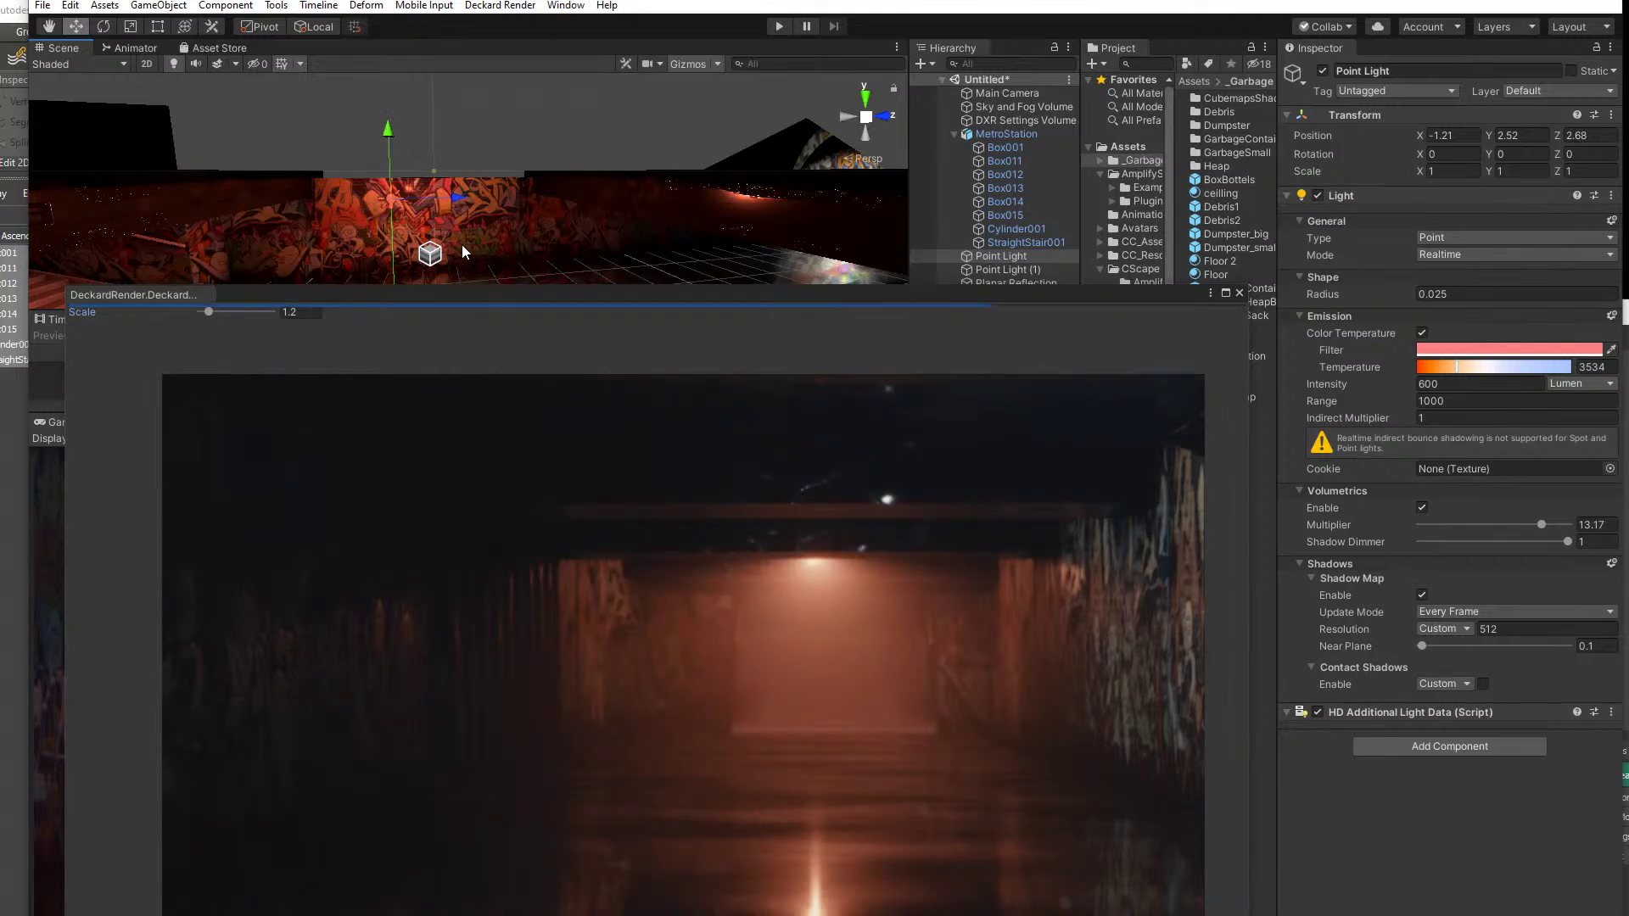
pyautogui.moveTo(389, 130)
pyautogui.mouseDown()
pyautogui.moveTo(389, 157)
pyautogui.moveTo(390, 141)
pyautogui.mouseUp()
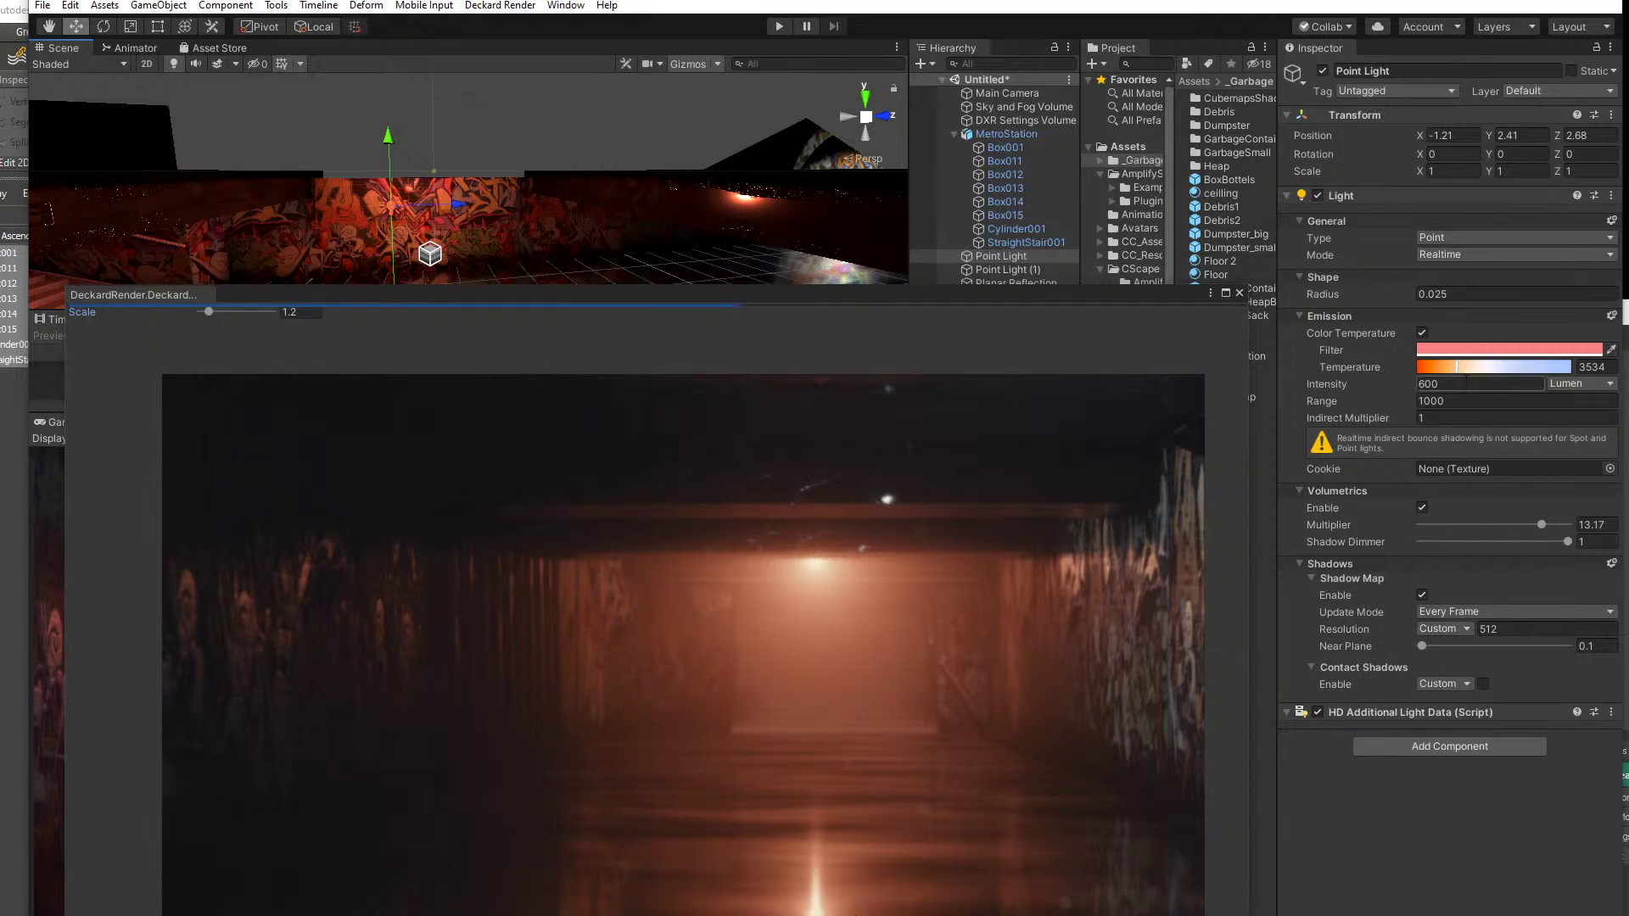
# - Warm the Point Light's color temperature to about 2581
pyautogui.click(1459, 369)
pyautogui.moveTo(1459, 369)
pyautogui.mouseDown()
pyautogui.moveTo(1496, 374)
pyautogui.moveTo(1455, 370)
pyautogui.mouseUp()
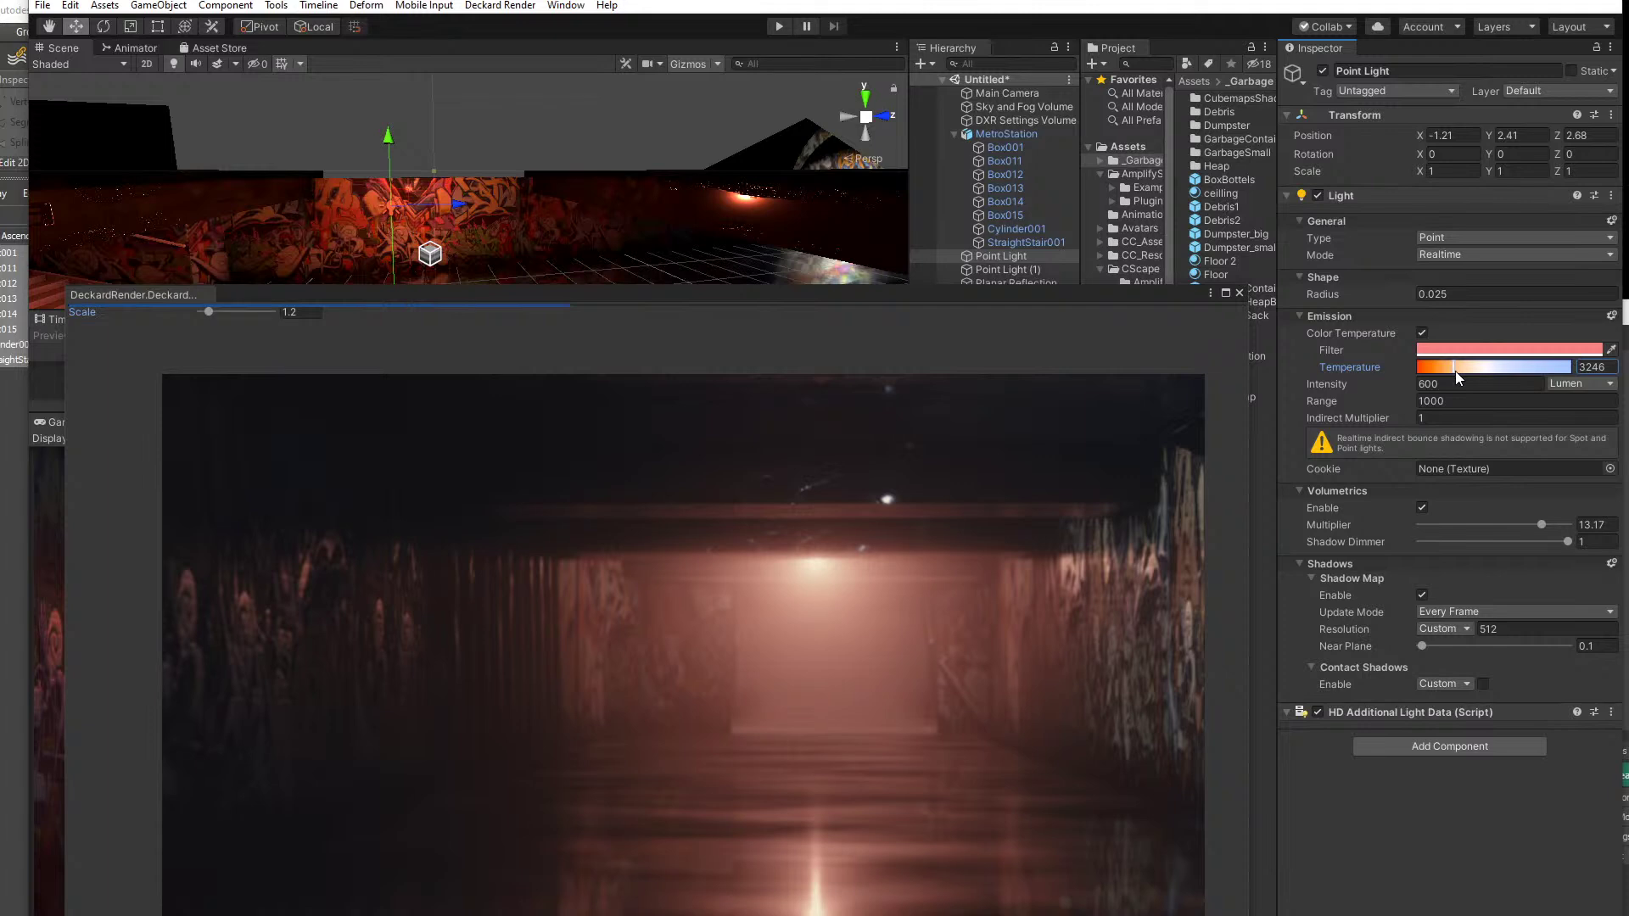
pyautogui.moveTo(1454, 370); pyautogui.dragTo(1448, 370)
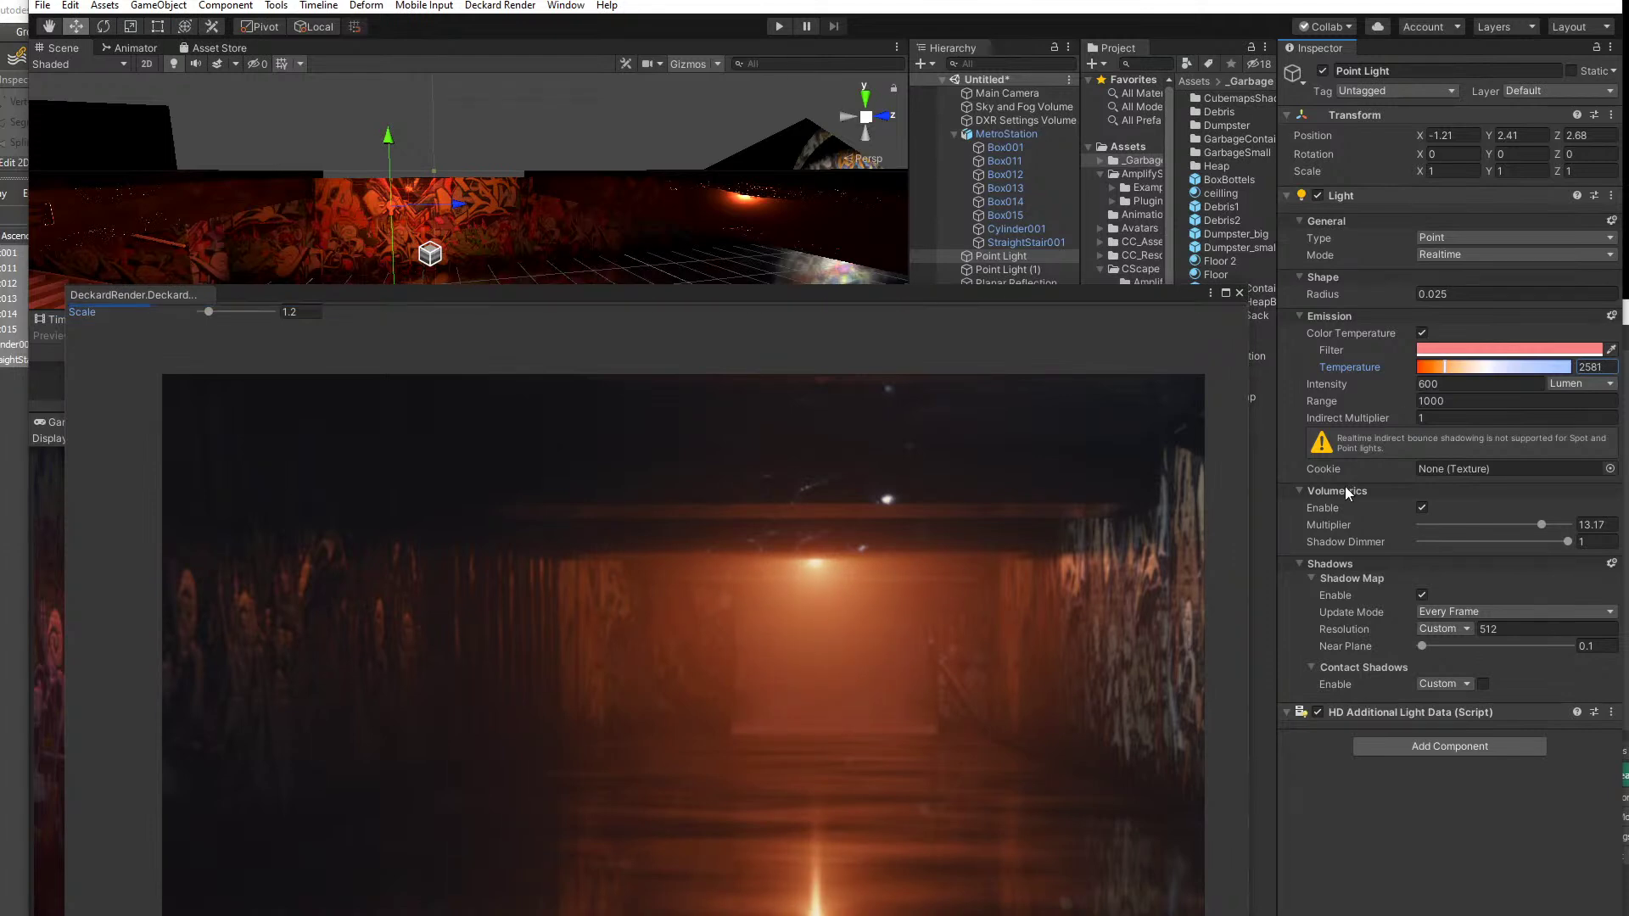
# - Change the red Point Light's type to Spot and rotate it to about 15 degrees on X
pyautogui.click(1444, 238)
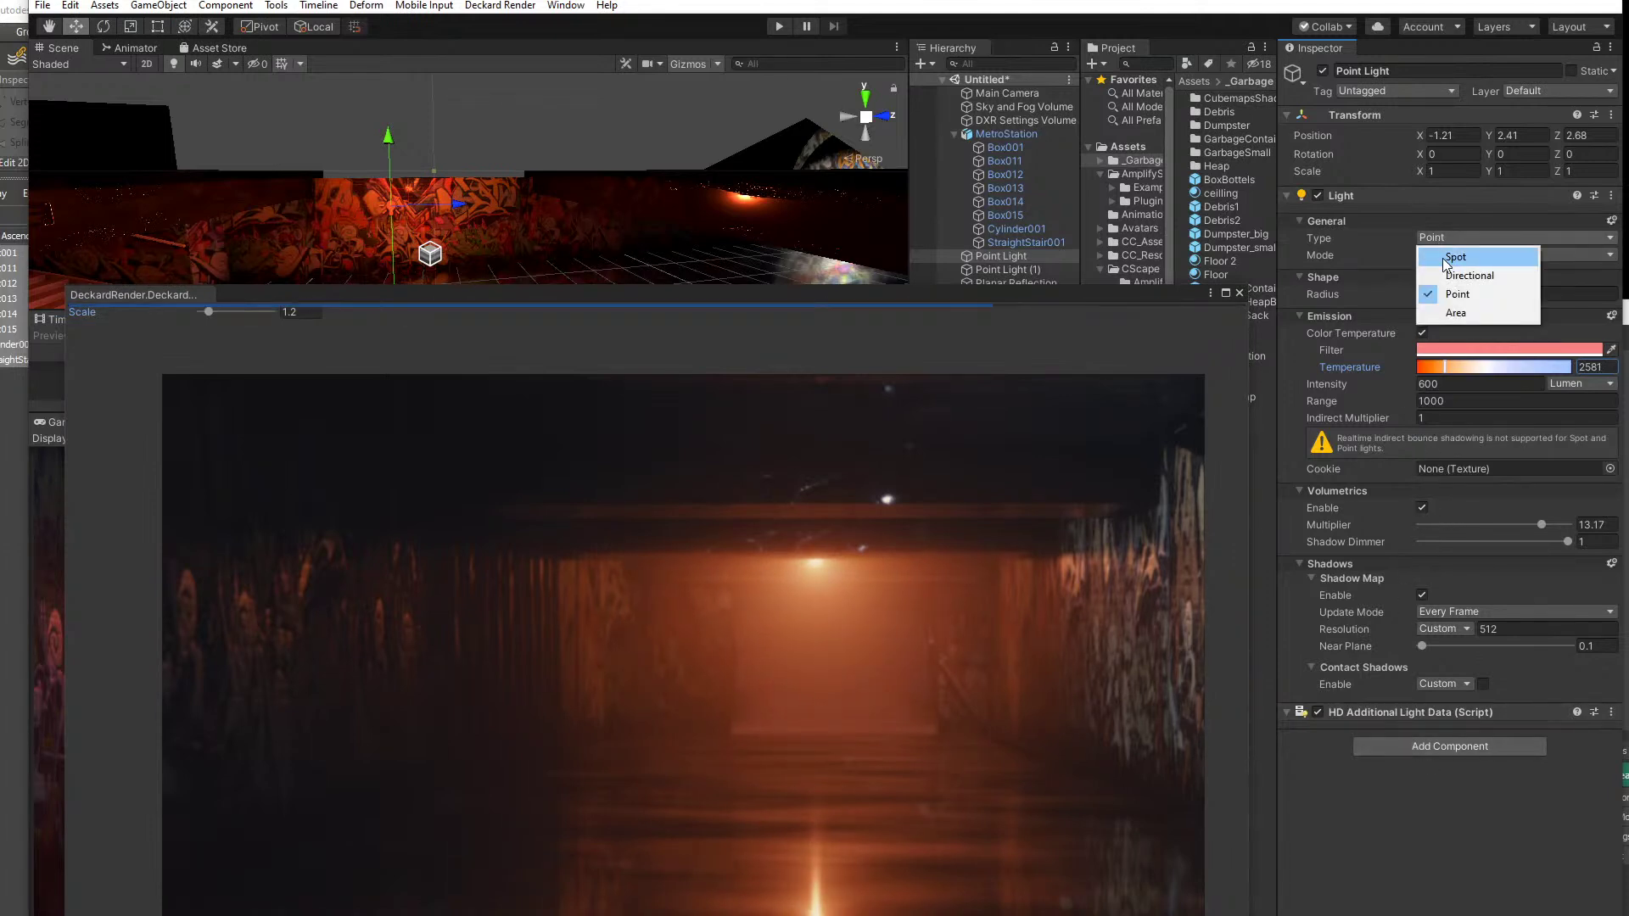
pyautogui.click(1455, 257)
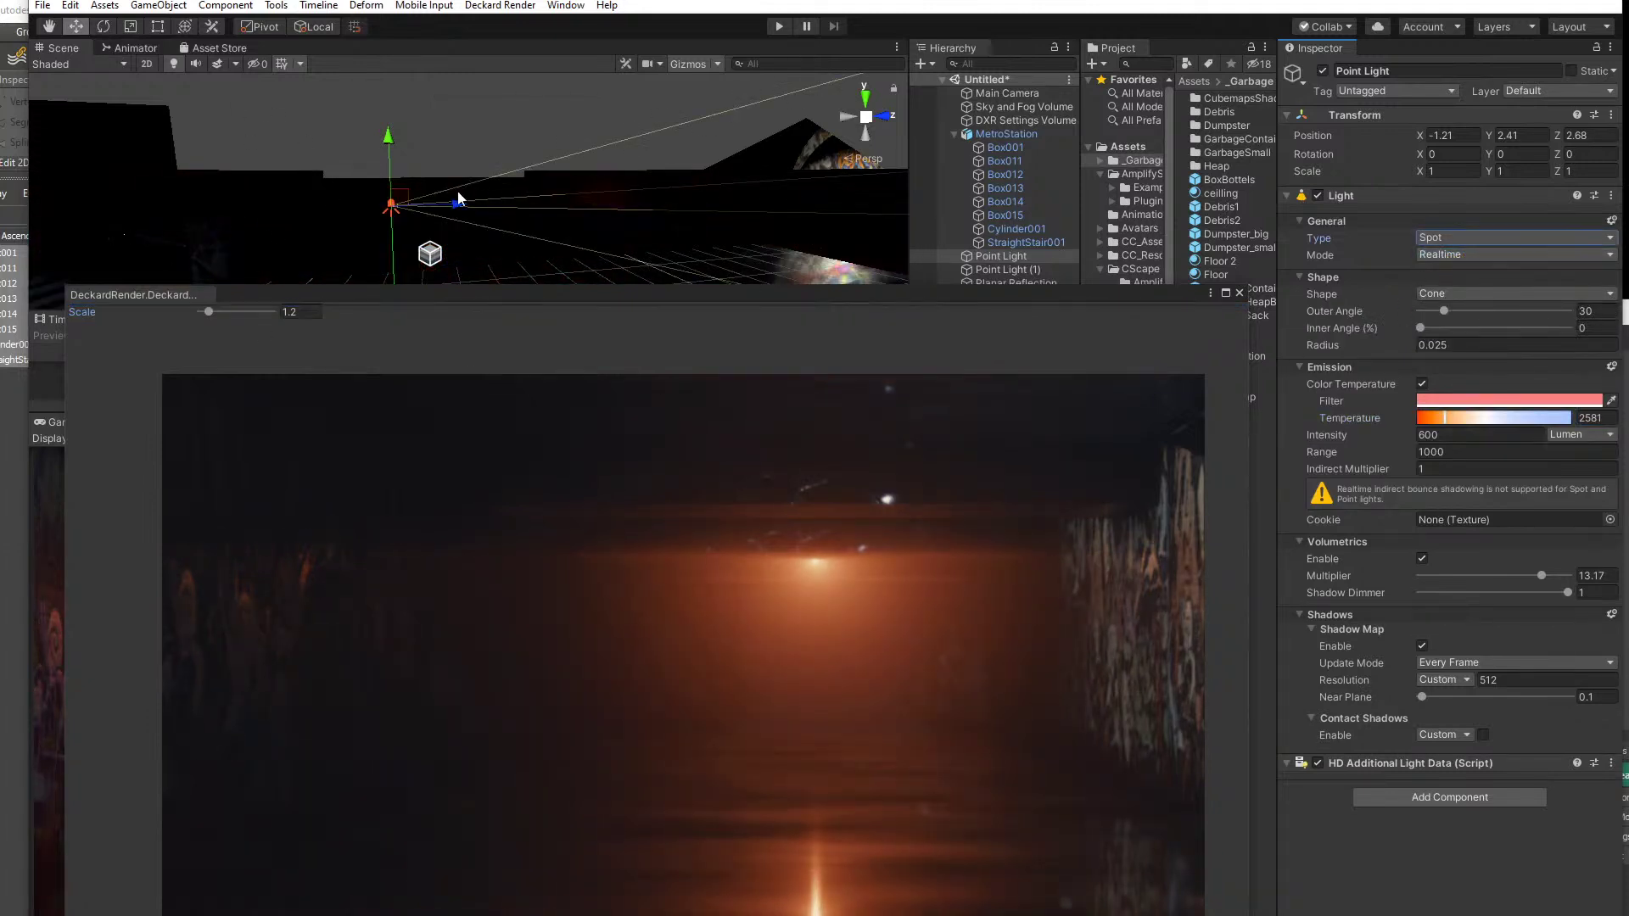
pyautogui.scroll(-10, 438, 198)
pyautogui.click(113, 29)
pyautogui.moveTo(429, 120); pyautogui.dragTo(461, 126)
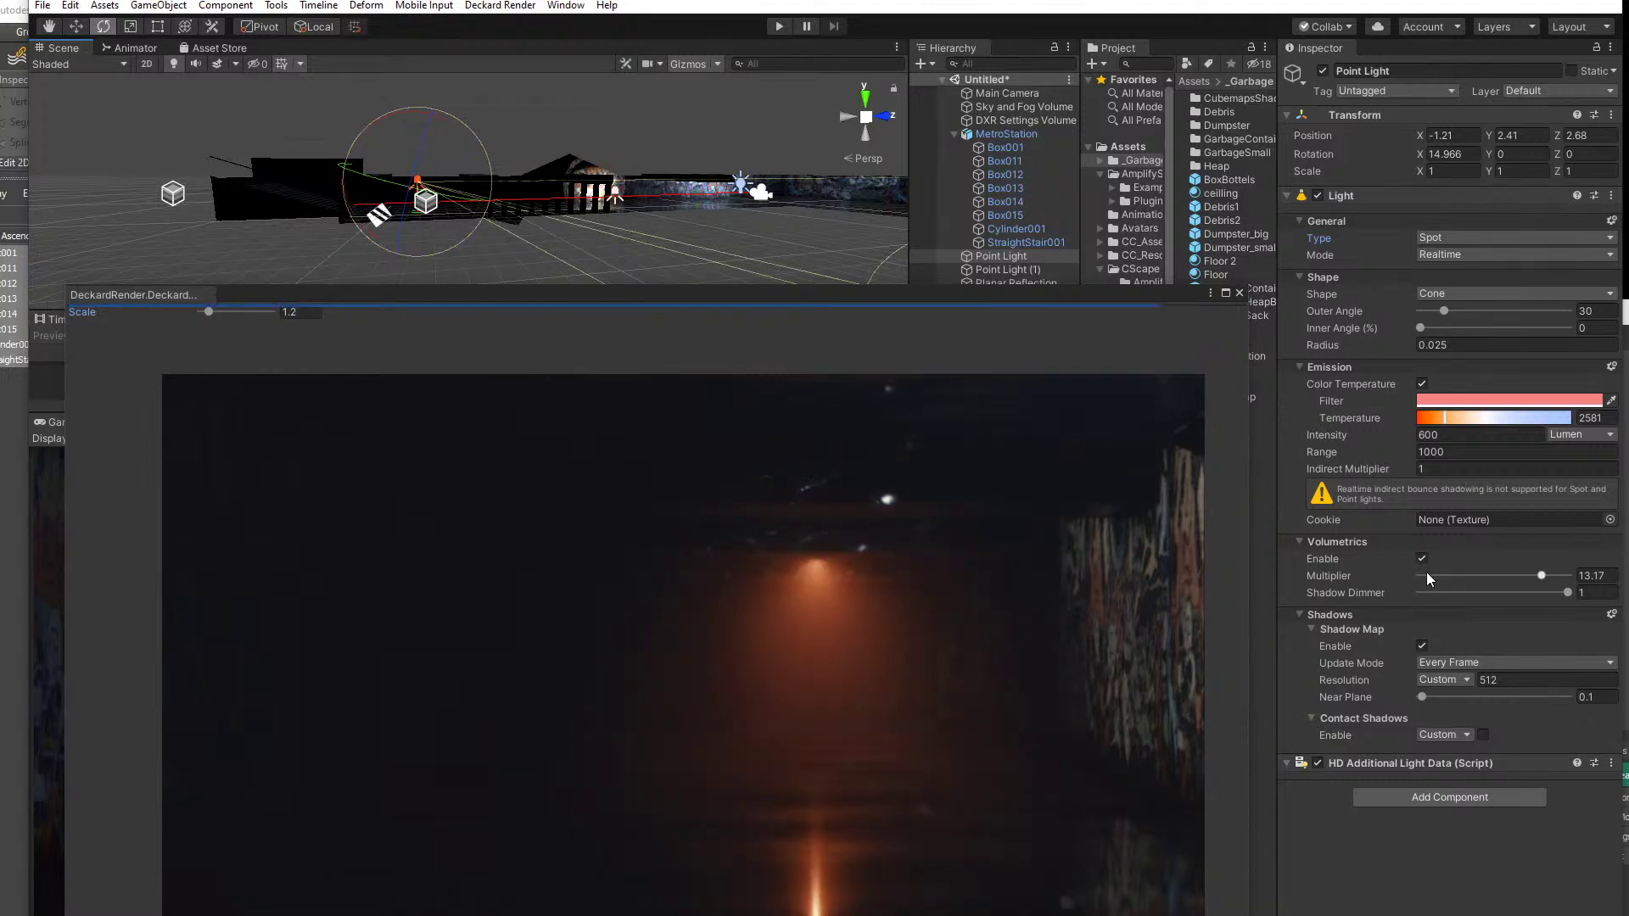
# - Set the spot light's outer angle to 155, inner angle to about 59.3% and intensity to 1200 lumen
pyautogui.moveTo(1444, 311); pyautogui.dragTo(1502, 311)
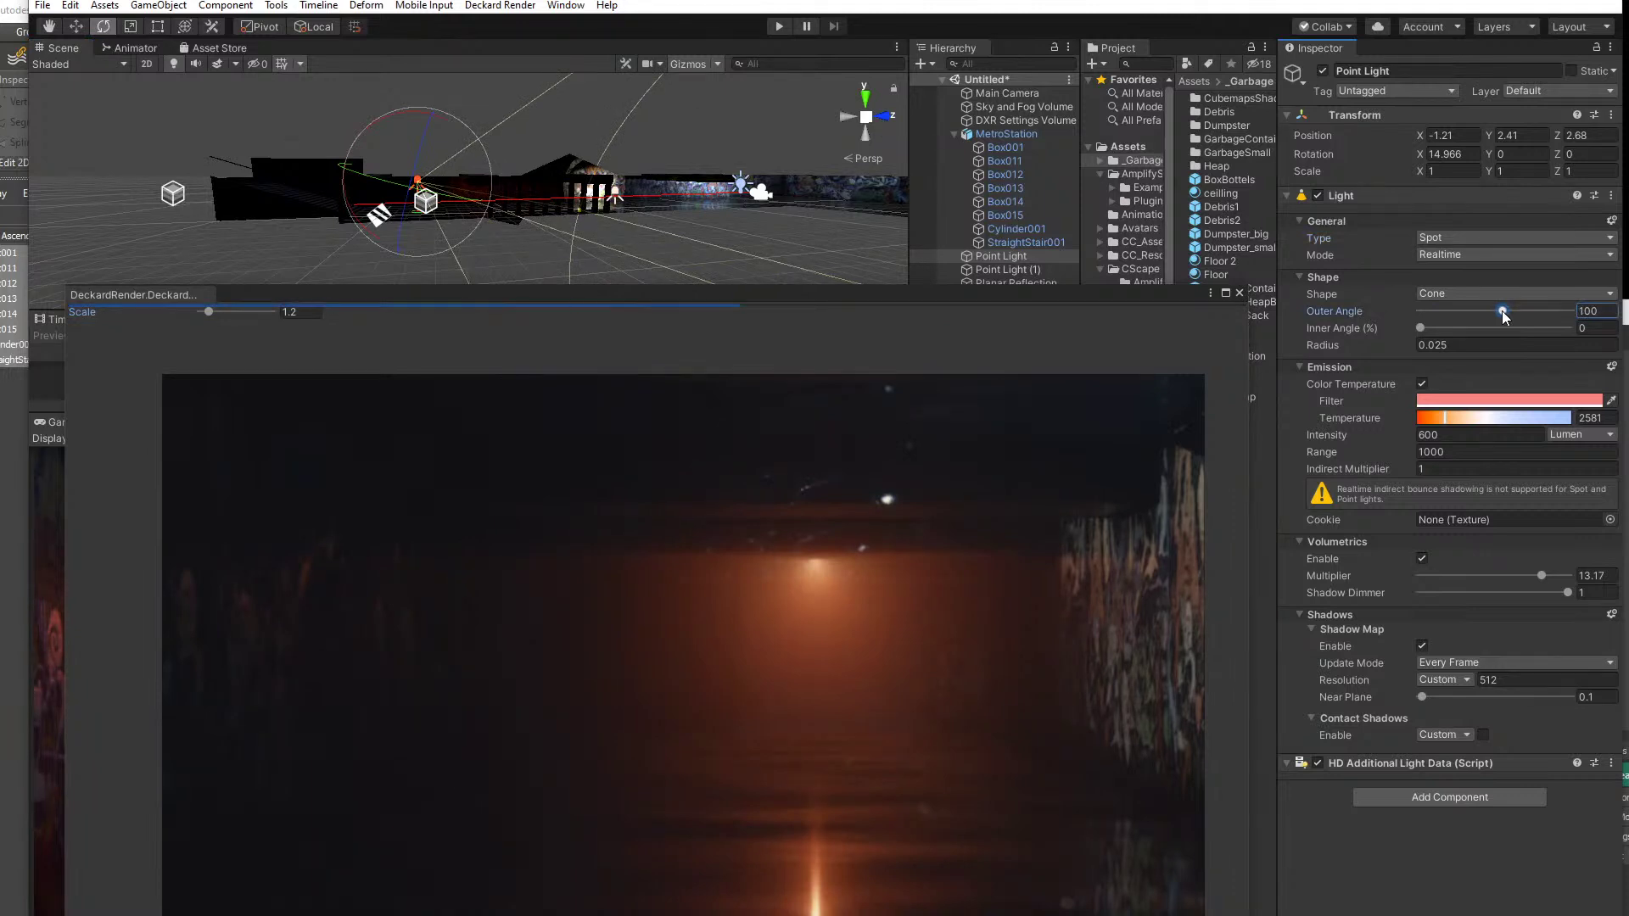
pyautogui.moveTo(1422, 328); pyautogui.dragTo(1511, 329)
pyautogui.click(1505, 309)
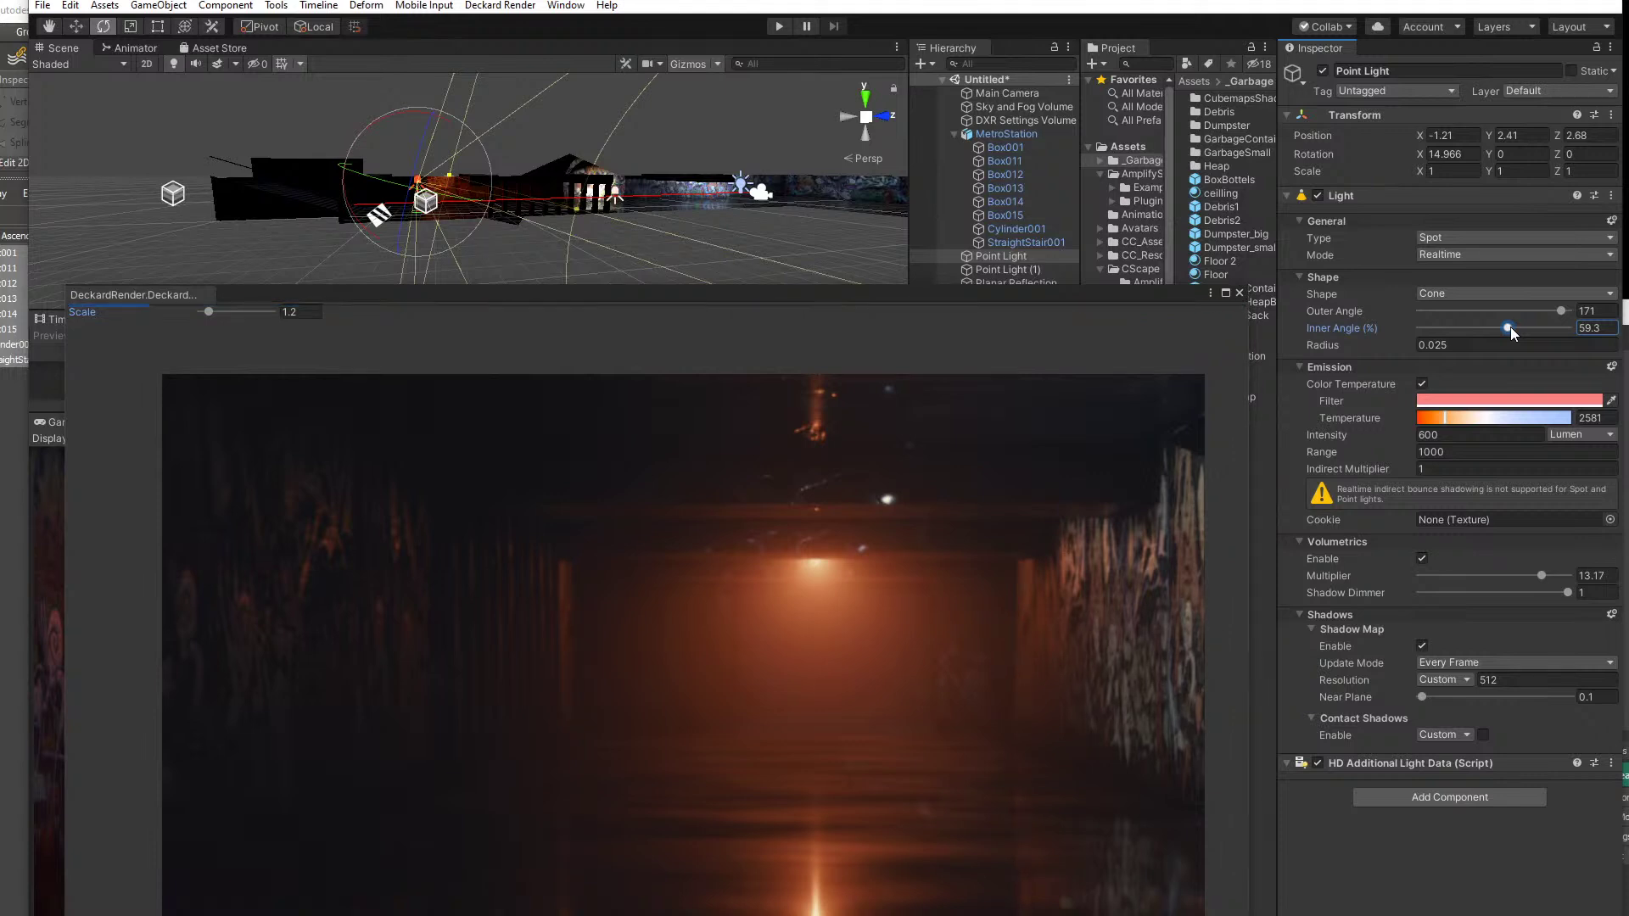
pyautogui.moveTo(1559, 310); pyautogui.dragTo(1548, 312)
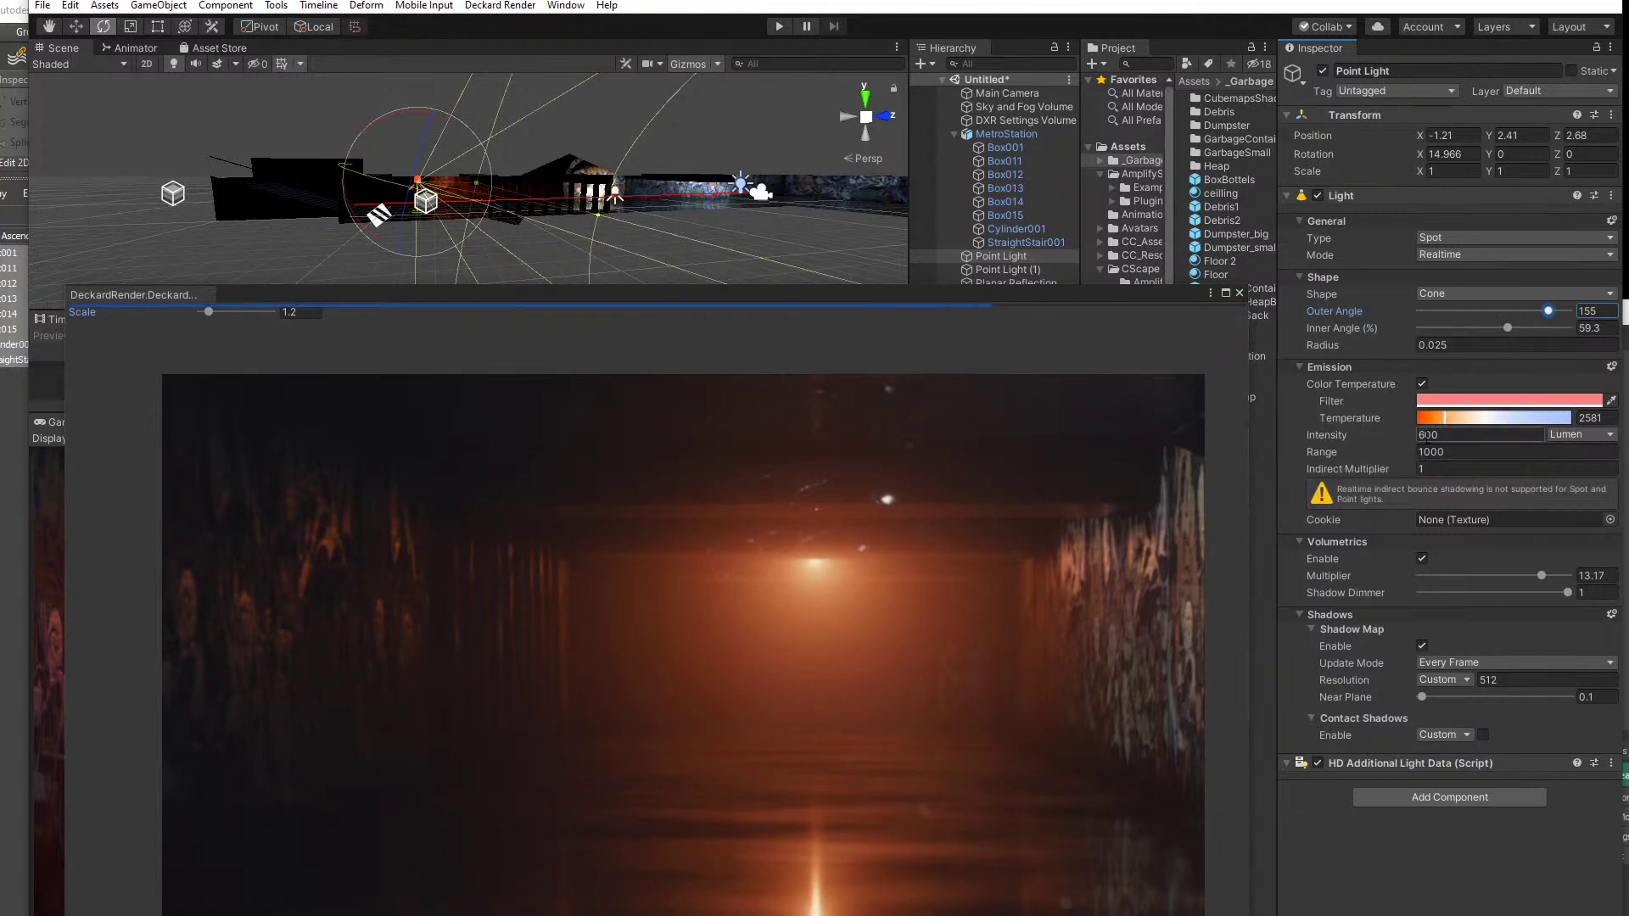
pyautogui.write('12')
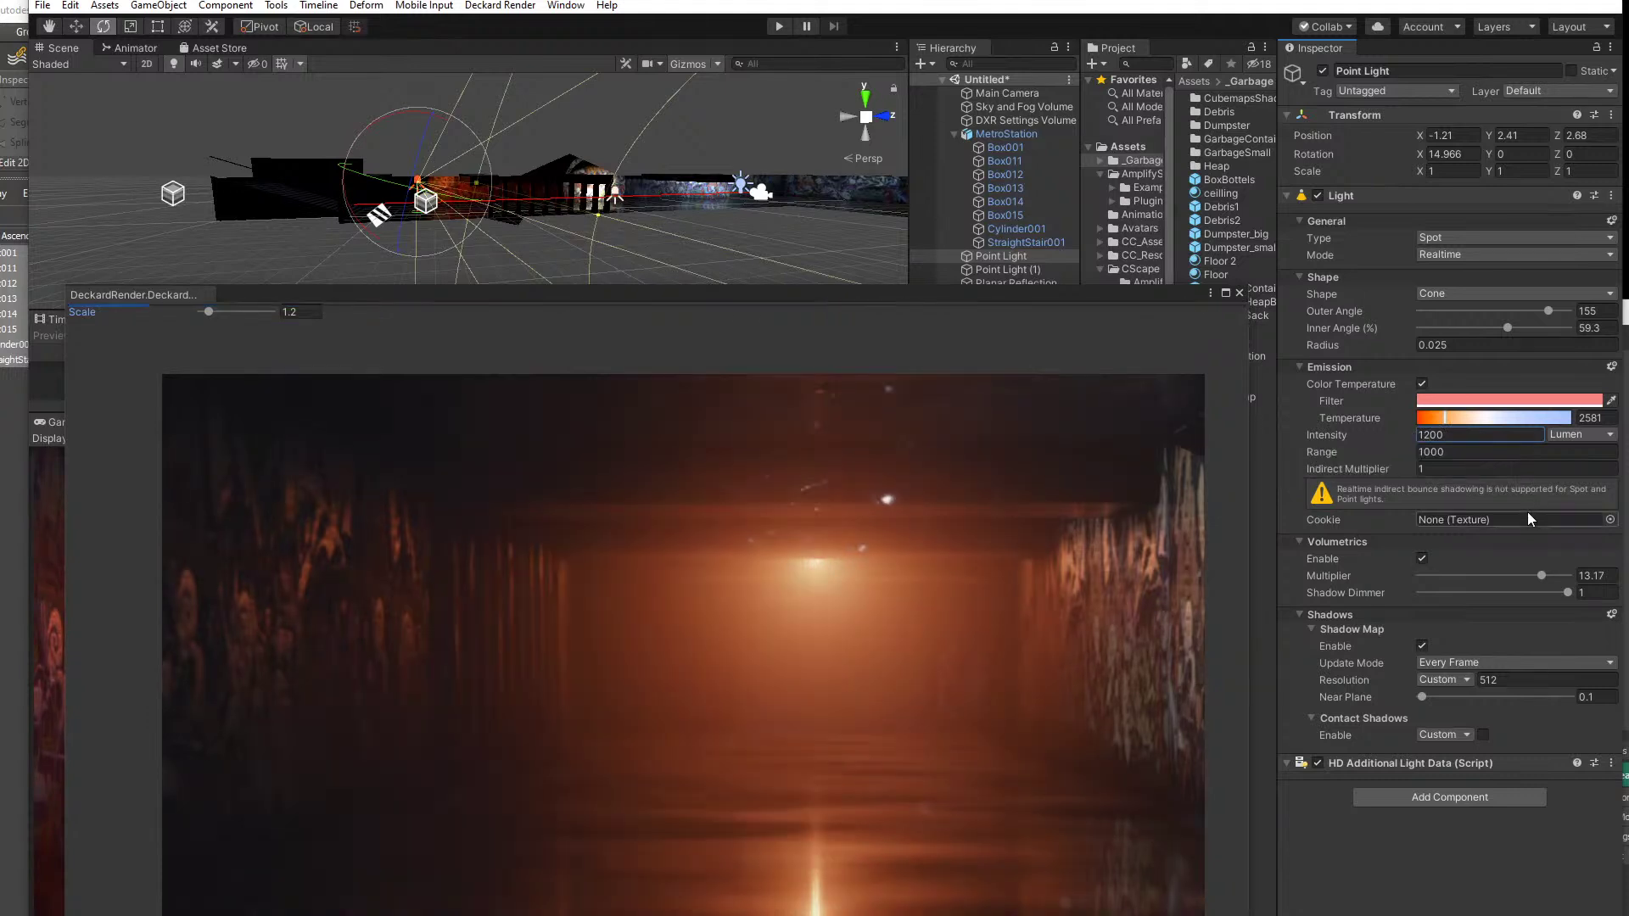
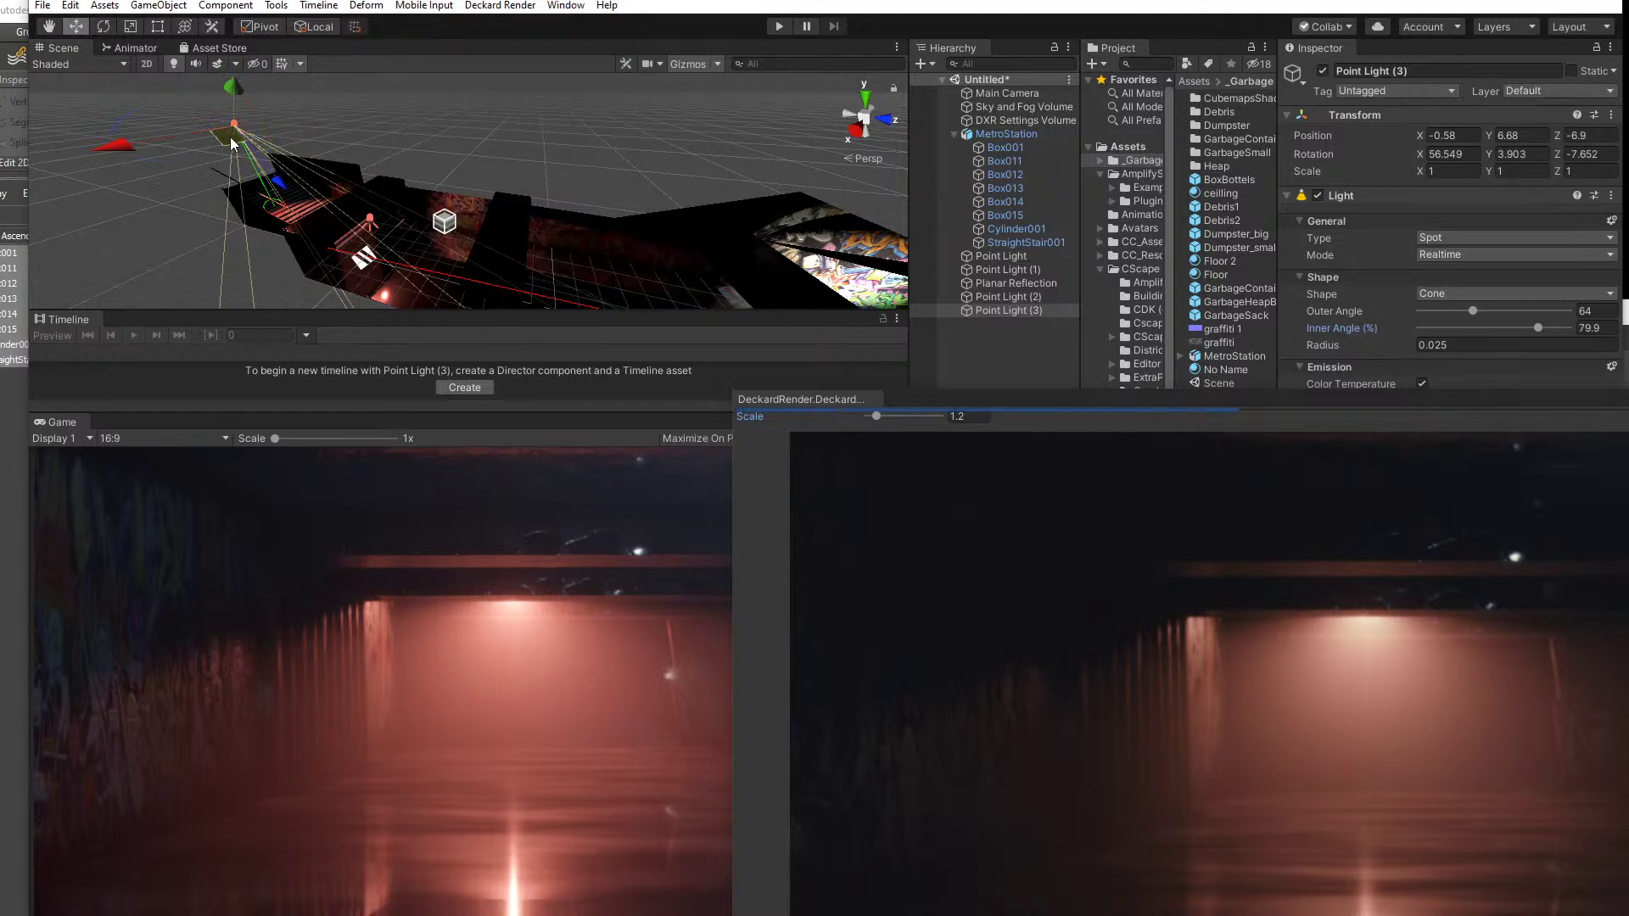
# - Move Point Light (3) above the stairs to about X -0.61, Y 6.55, Z -6.8, and uncover the Game view
pyautogui.moveTo(228, 137); pyautogui.dragTo(236, 147)
pyautogui.moveTo(948, 396); pyautogui.dragTo(1158, 566)
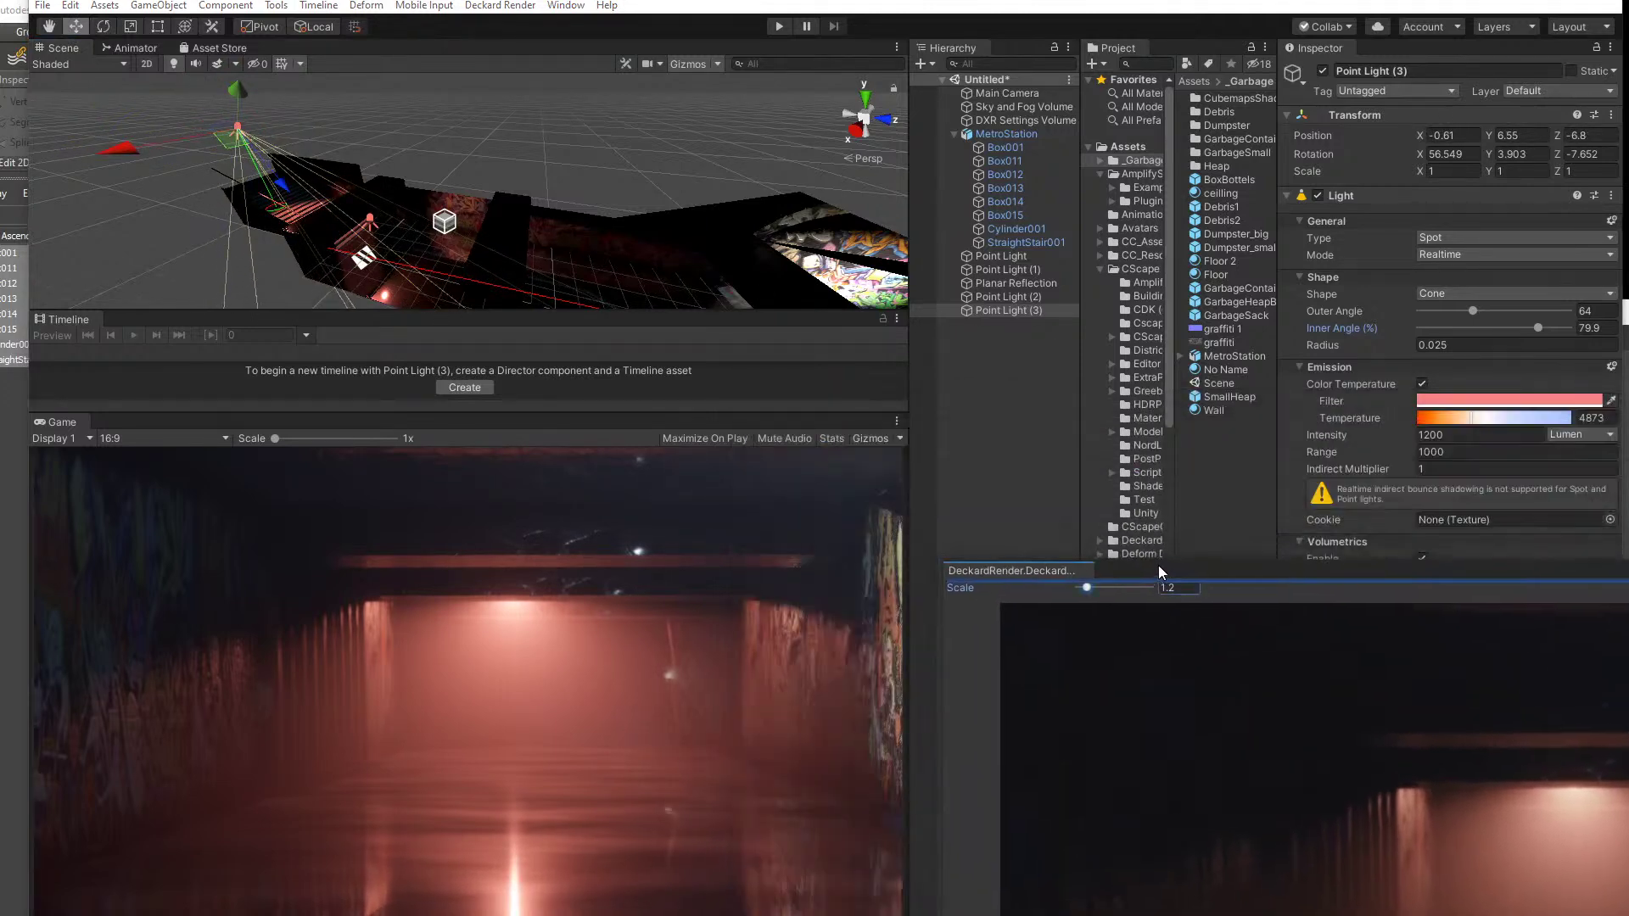
# - Duplicate the red Point Light, move the copy to about X -0.05, Y 2.98, Z 2.83 and rotate it to about 62.6, 177.9, 191.3
pyautogui.click(370, 222)
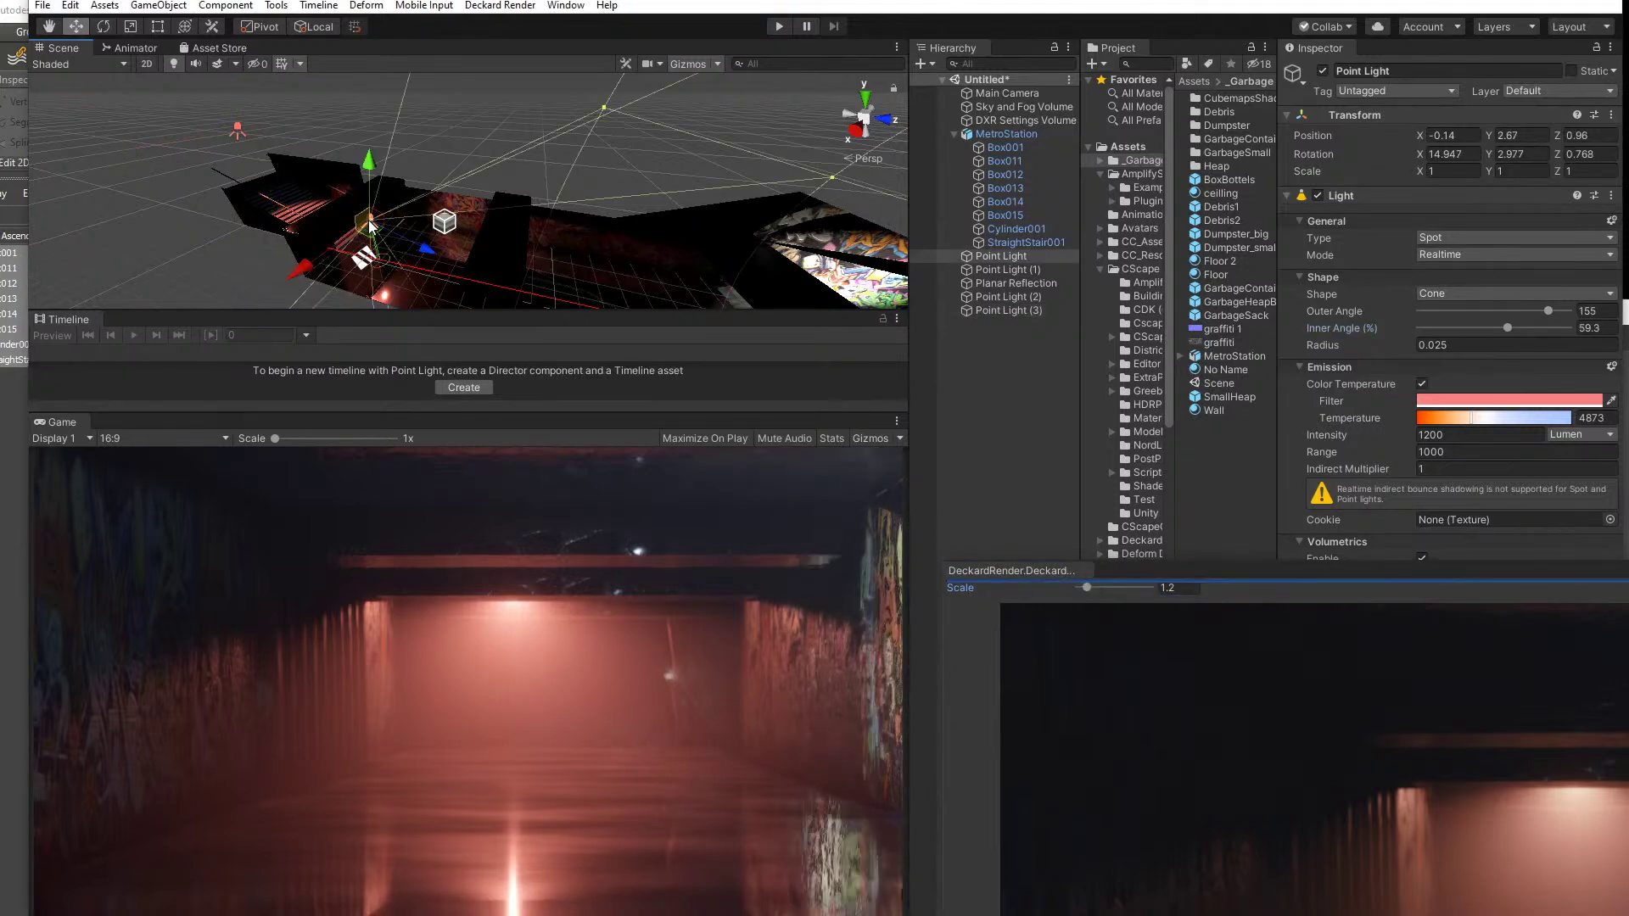
pyautogui.hotkey('ctrl', 'd')
pyautogui.moveTo(427, 249); pyautogui.dragTo(654, 458)
pyautogui.click(103, 29)
pyautogui.moveTo(382, 276); pyautogui.dragTo(421, 324)
# - Select StraightStair001 and set its material's Metallic to 1 and Smoothness to 0
pyautogui.scroll(5, 301, 174)
pyautogui.moveTo(297, 170); pyautogui.dragTo(308, 183, button='middle')
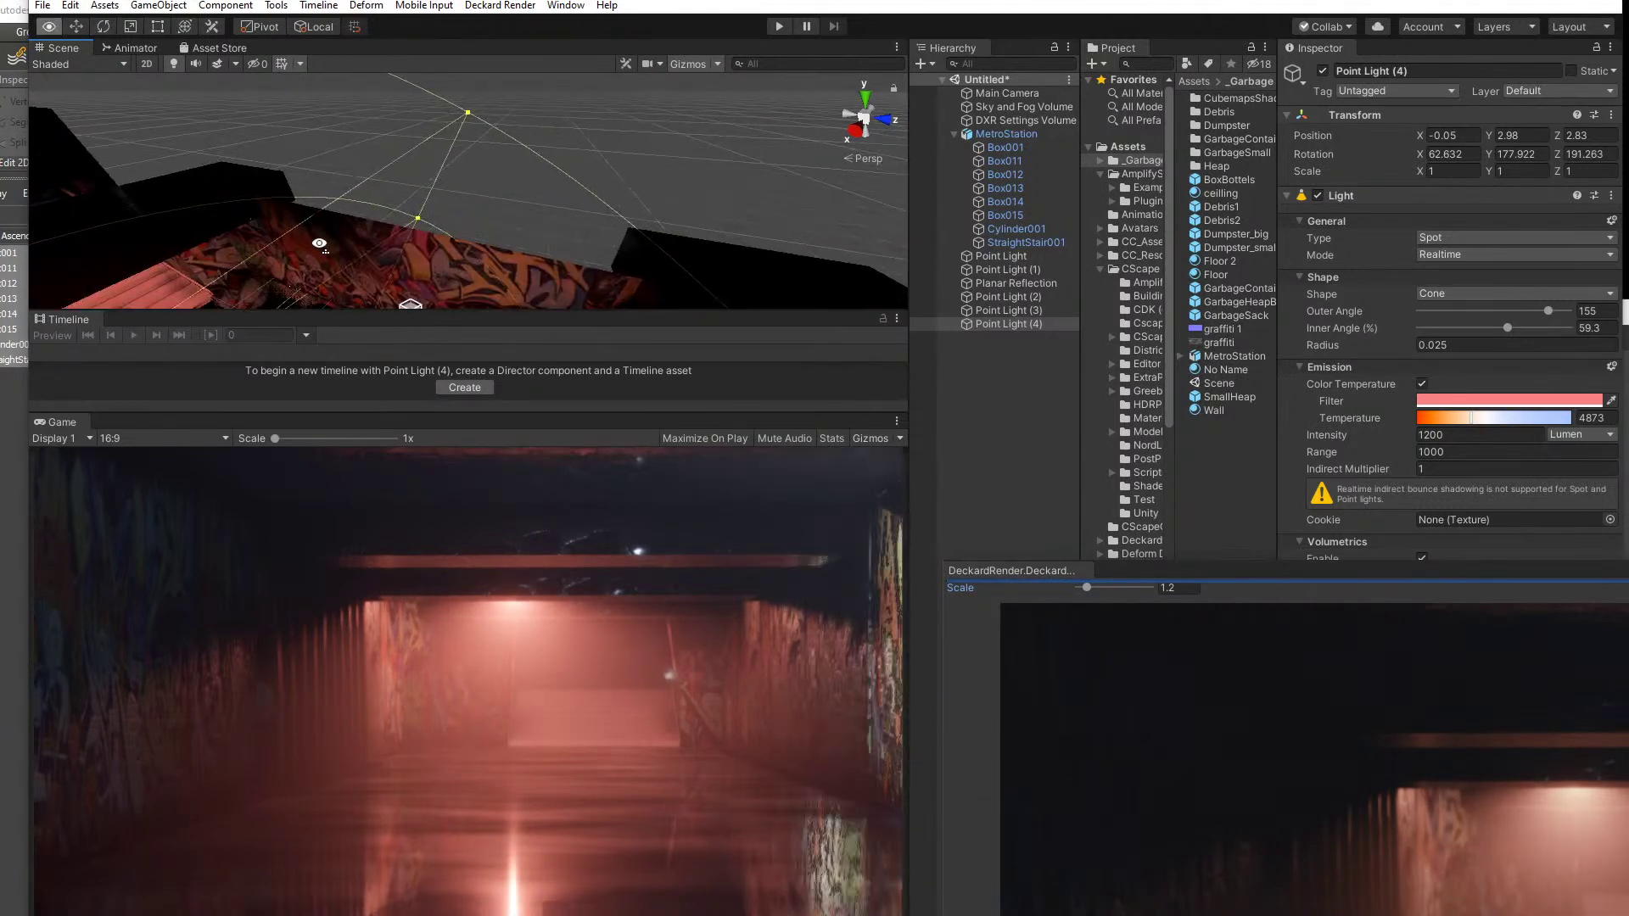
pyautogui.keyDown('alt'); pyautogui.moveTo(662, 191); pyautogui.dragTo(416, 222); pyautogui.keyUp('alt')
pyautogui.scroll(6, 414, 219)
pyautogui.moveTo(408, 207); pyautogui.dragTo(415, 218, button='middle')
pyautogui.moveTo(415, 218)
pyautogui.keyDown('alt'); pyautogui.mouseDown()
pyautogui.moveTo(433, 211)
pyautogui.moveTo(415, 197)
pyautogui.mouseUp(); pyautogui.keyUp('alt')
pyautogui.click(422, 222)
pyautogui.click(423, 222)
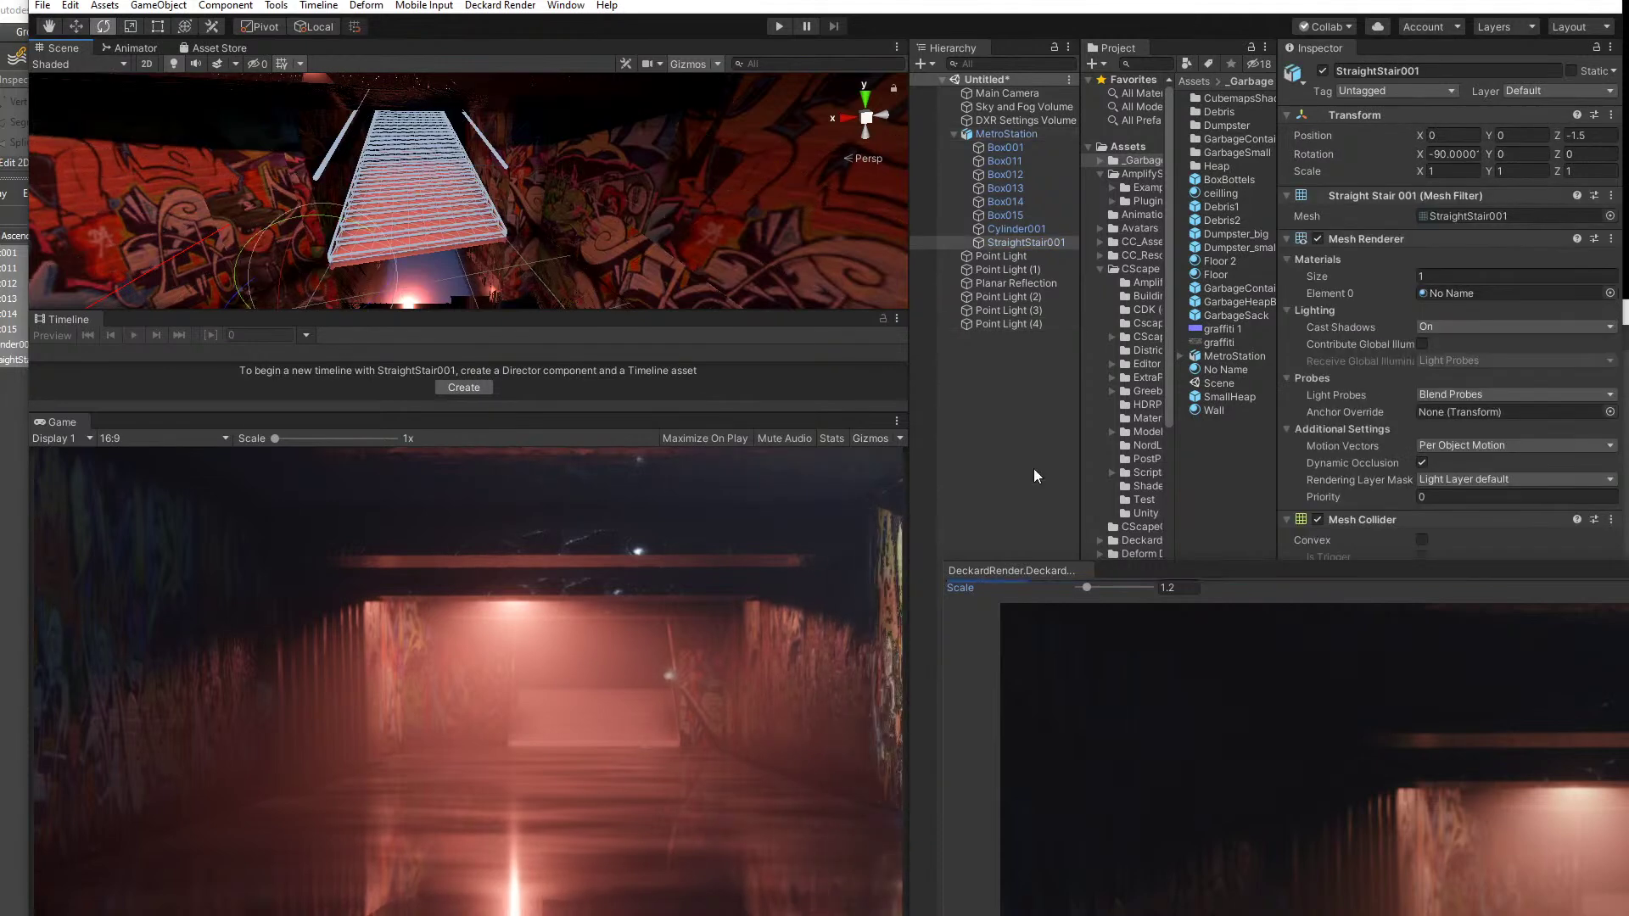
pyautogui.moveTo(1277, 577); pyautogui.dragTo(254, 522)
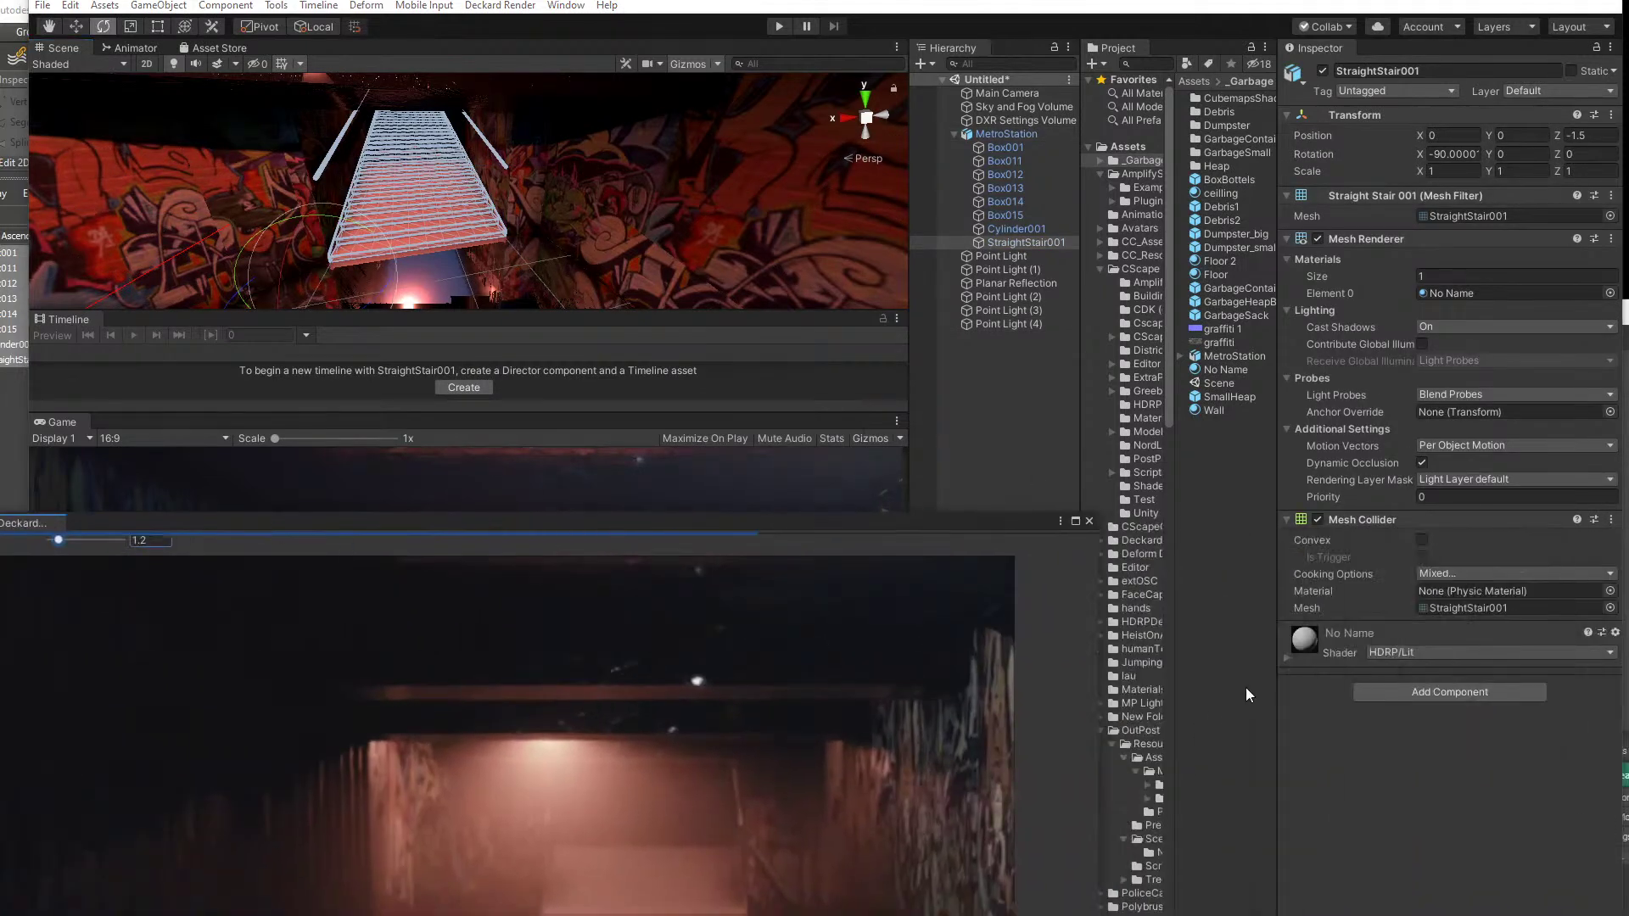
pyautogui.click(1287, 659)
pyautogui.scroll(-3, 1438, 770)
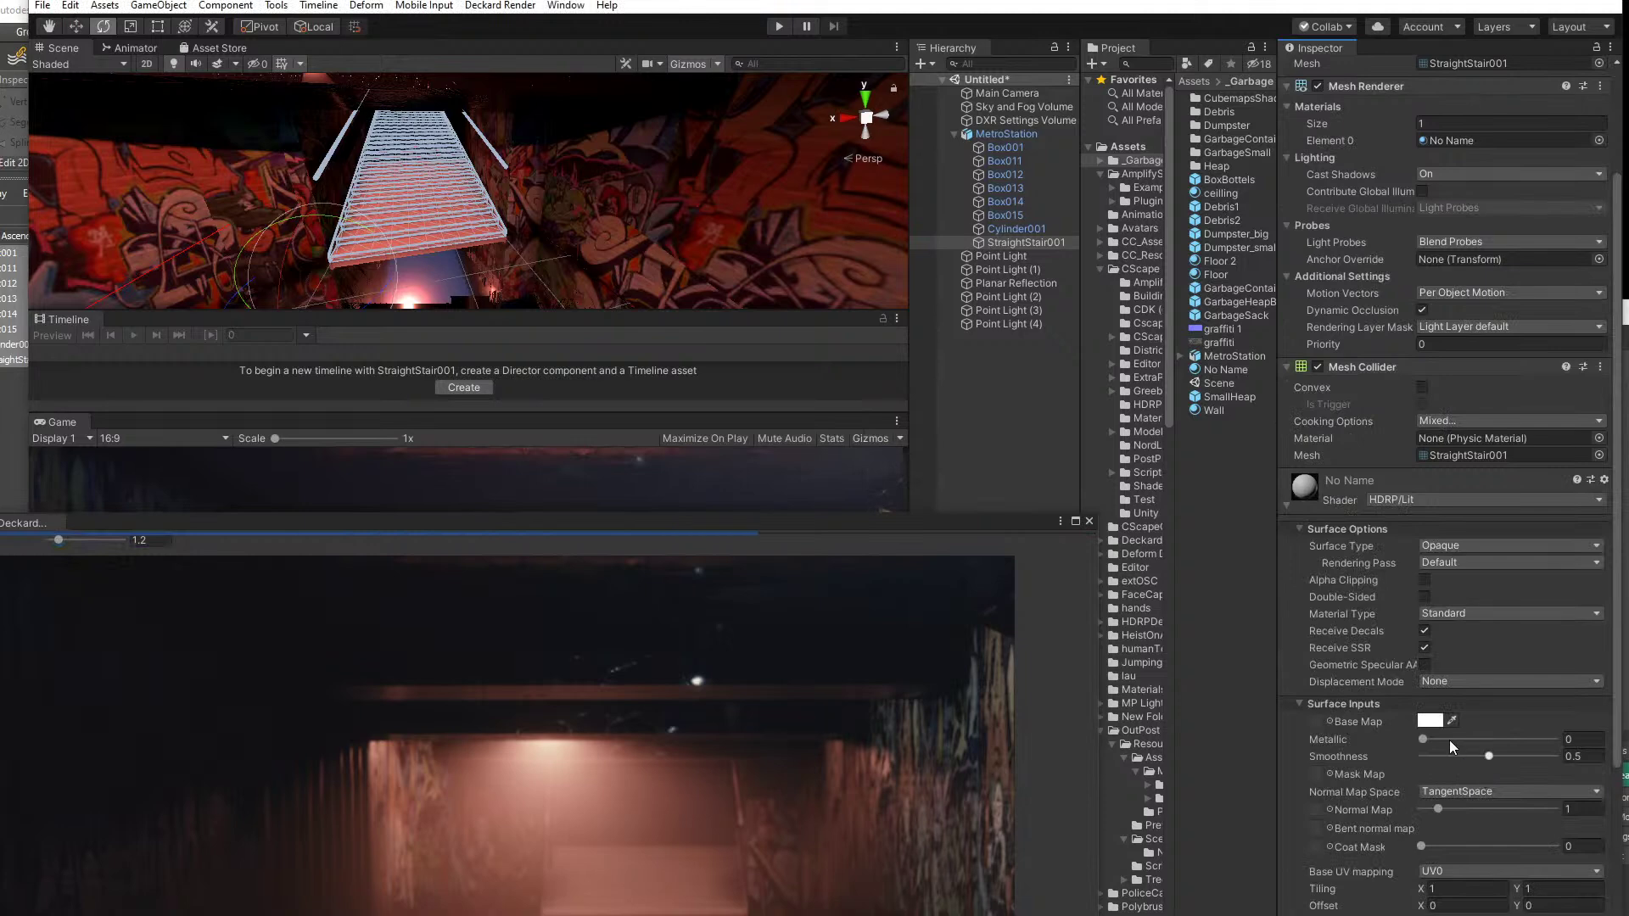
pyautogui.moveTo(1423, 740); pyautogui.dragTo(1373, 750)
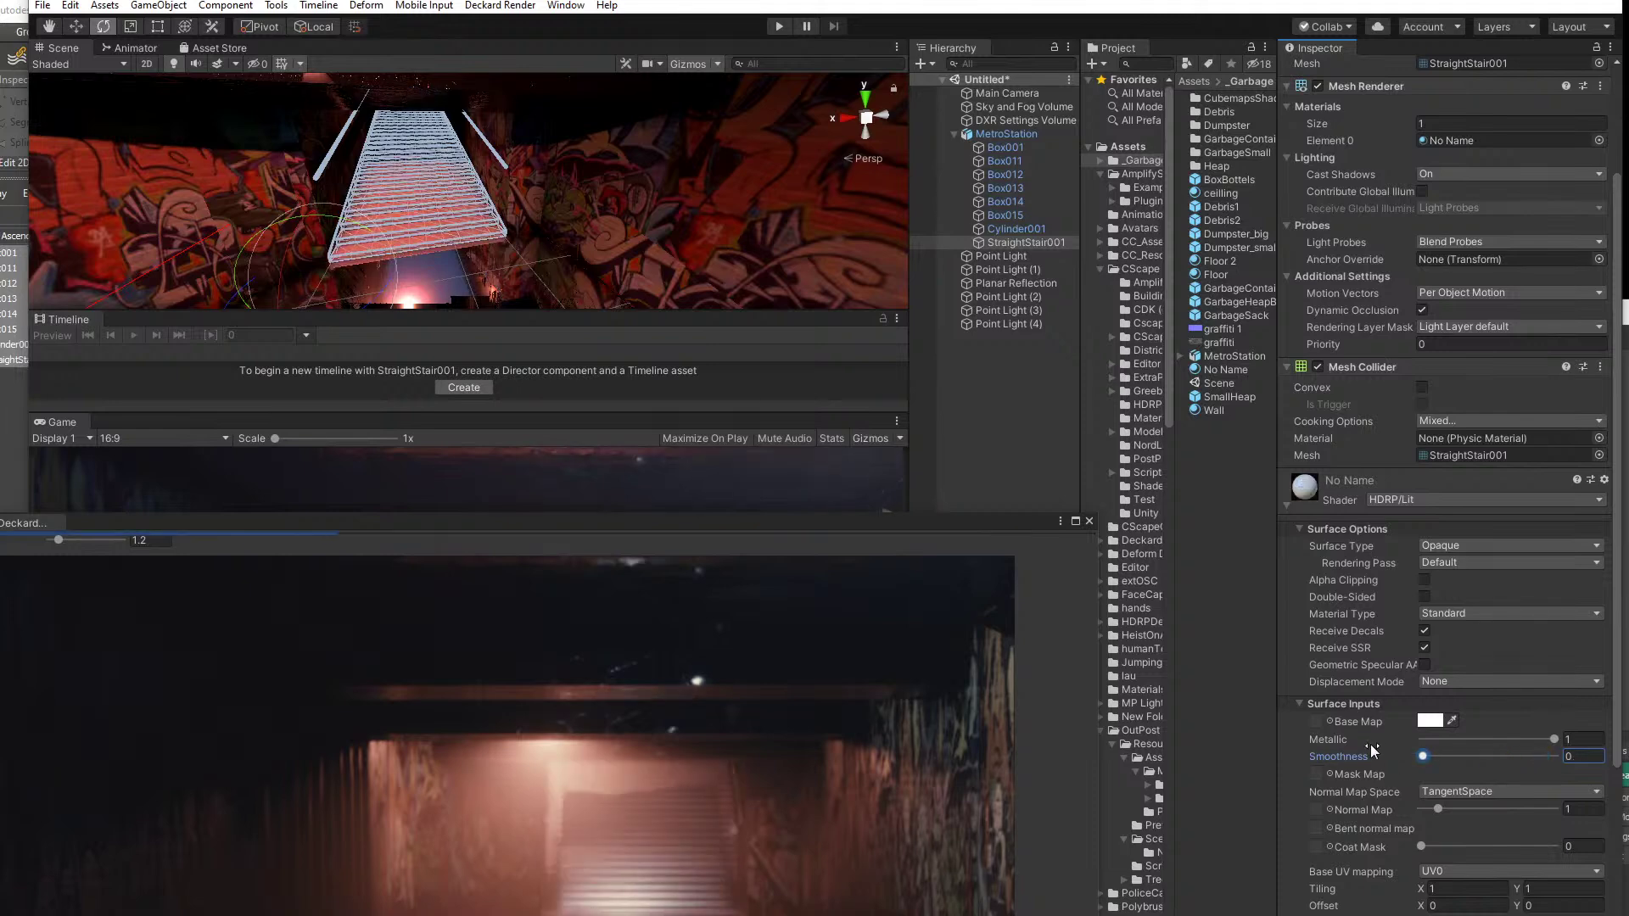
# - Set the stair material's base color to gray 8E8E8E and its Smoothness to about 0.646, then bring the render preview back into view
pyautogui.click(1430, 720)
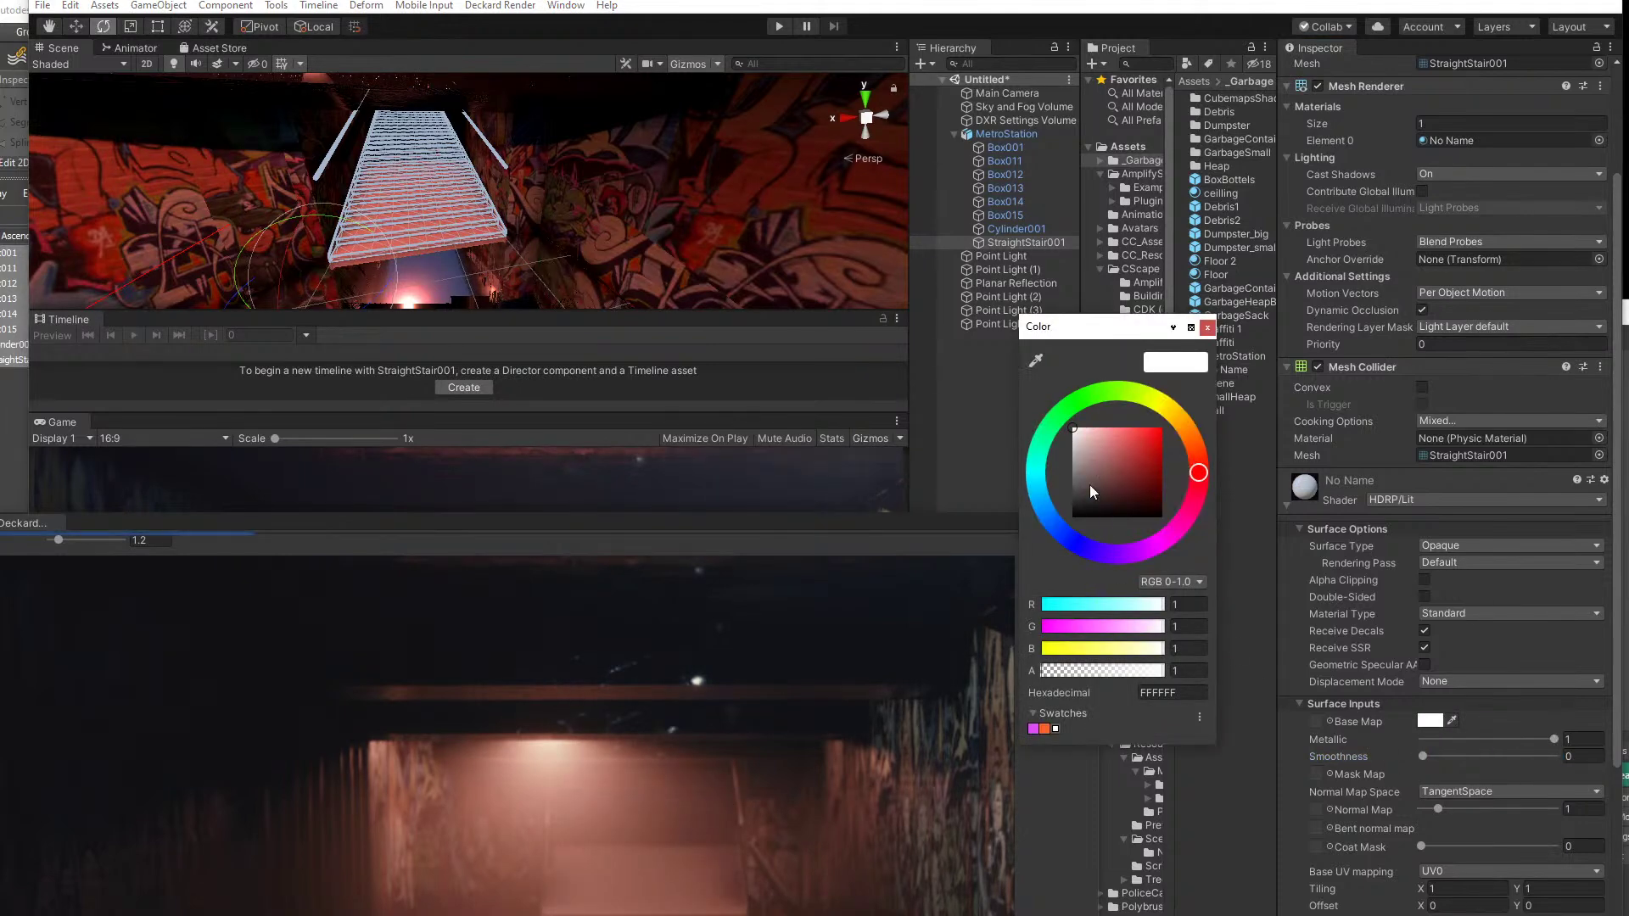
pyautogui.moveTo(1089, 486); pyautogui.dragTo(1073, 466)
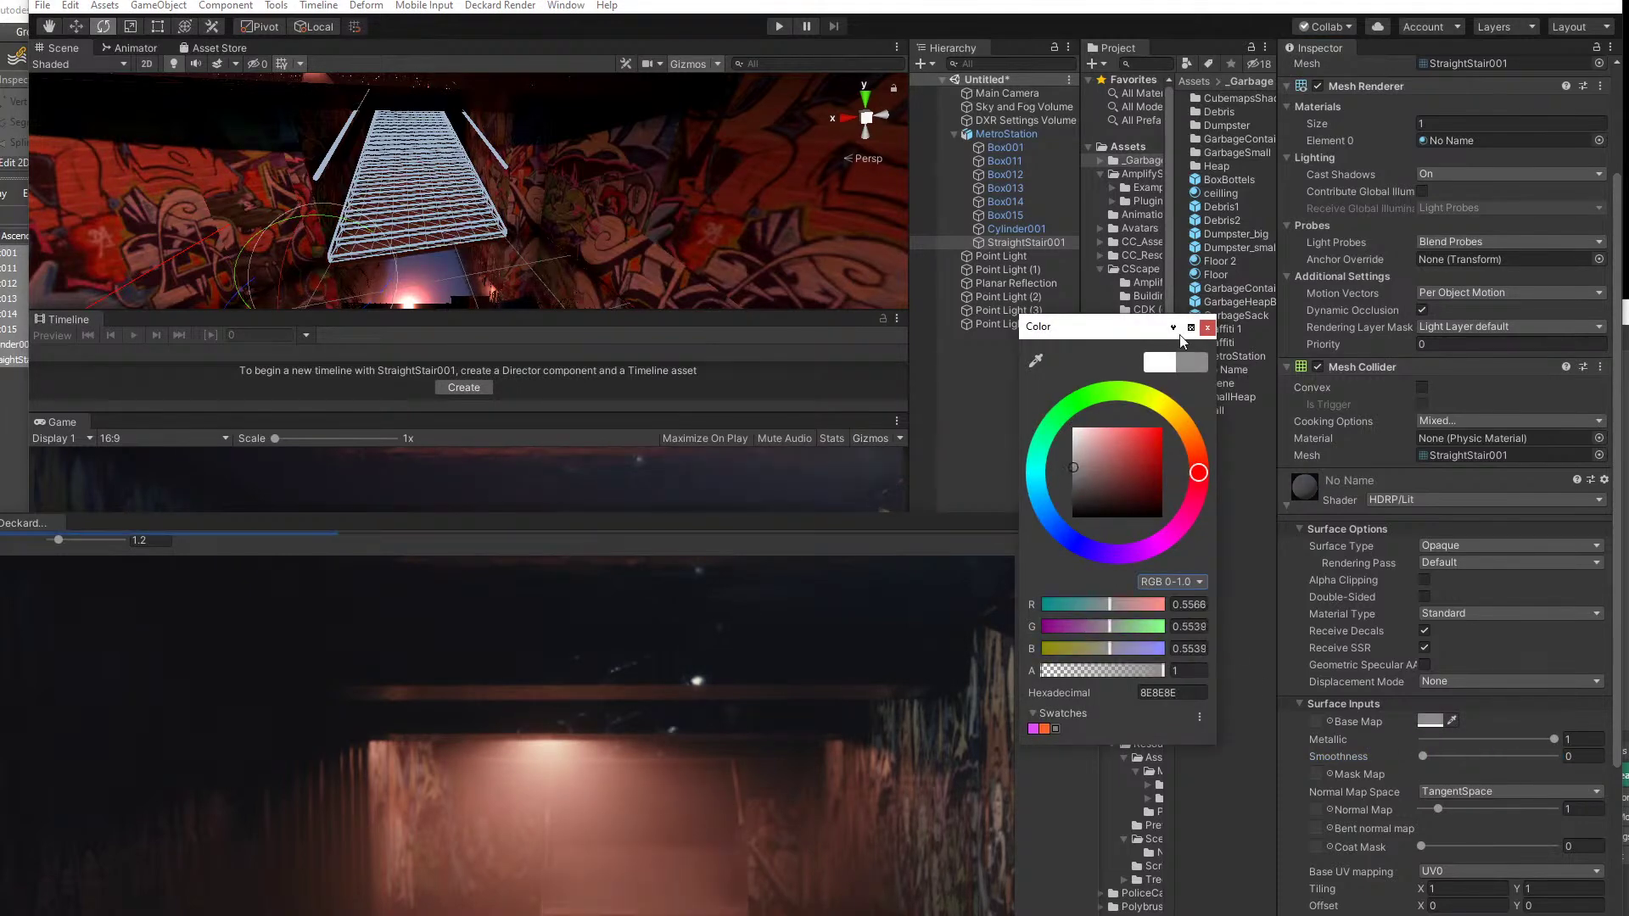
pyautogui.click(1208, 328)
pyautogui.moveTo(1425, 756); pyautogui.dragTo(1508, 758)
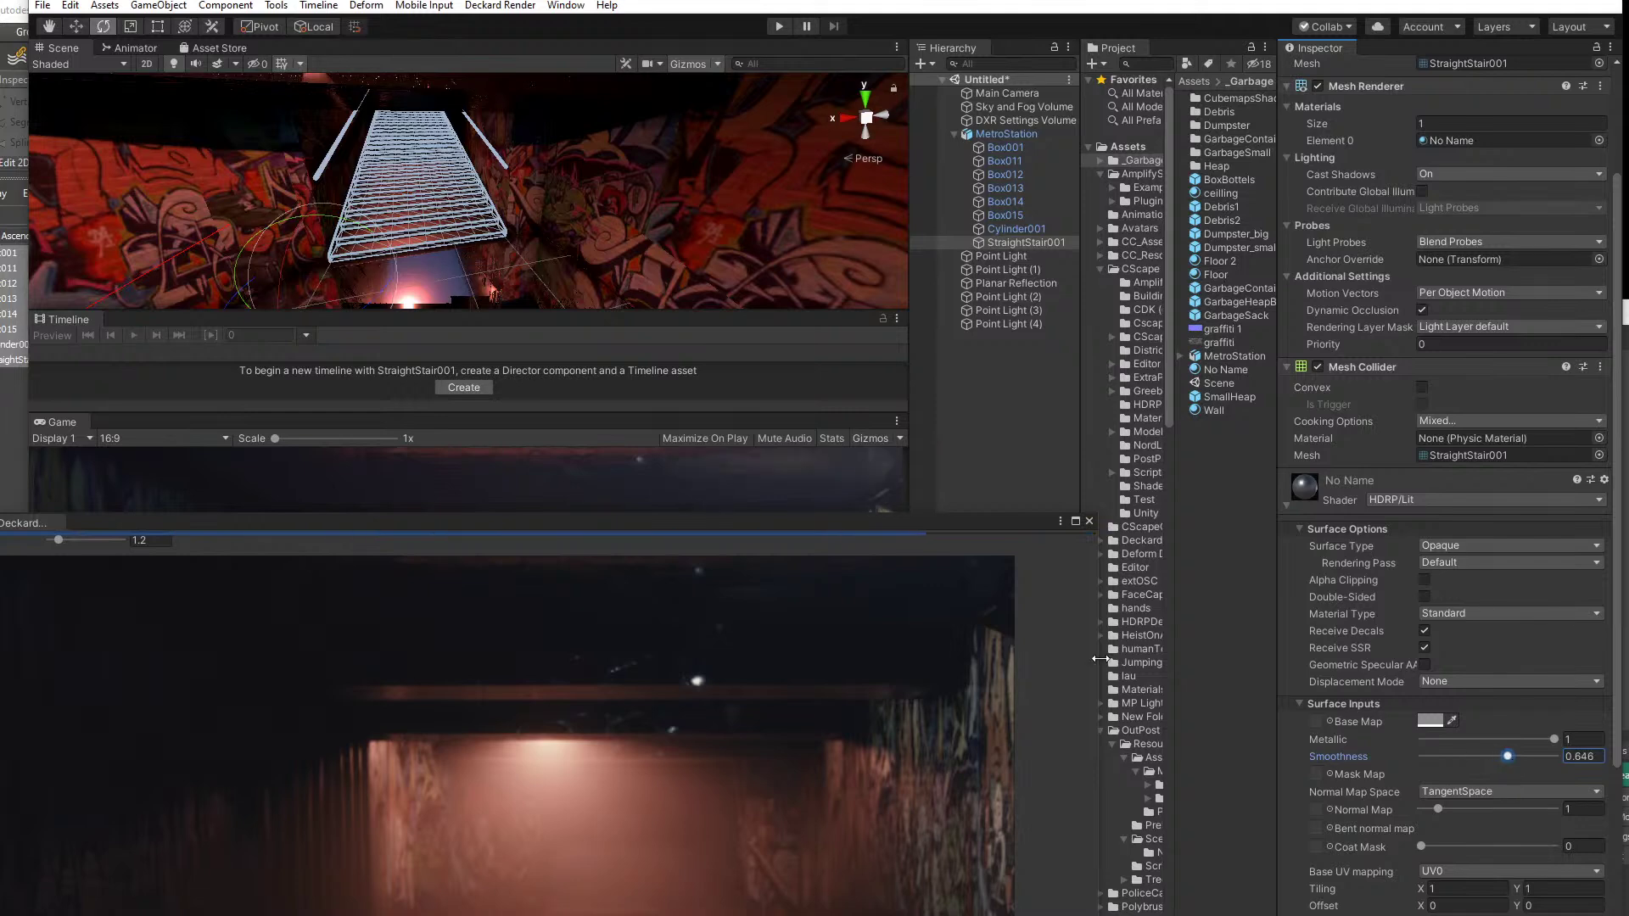
pyautogui.moveTo(788, 527); pyautogui.dragTo(1053, 358)
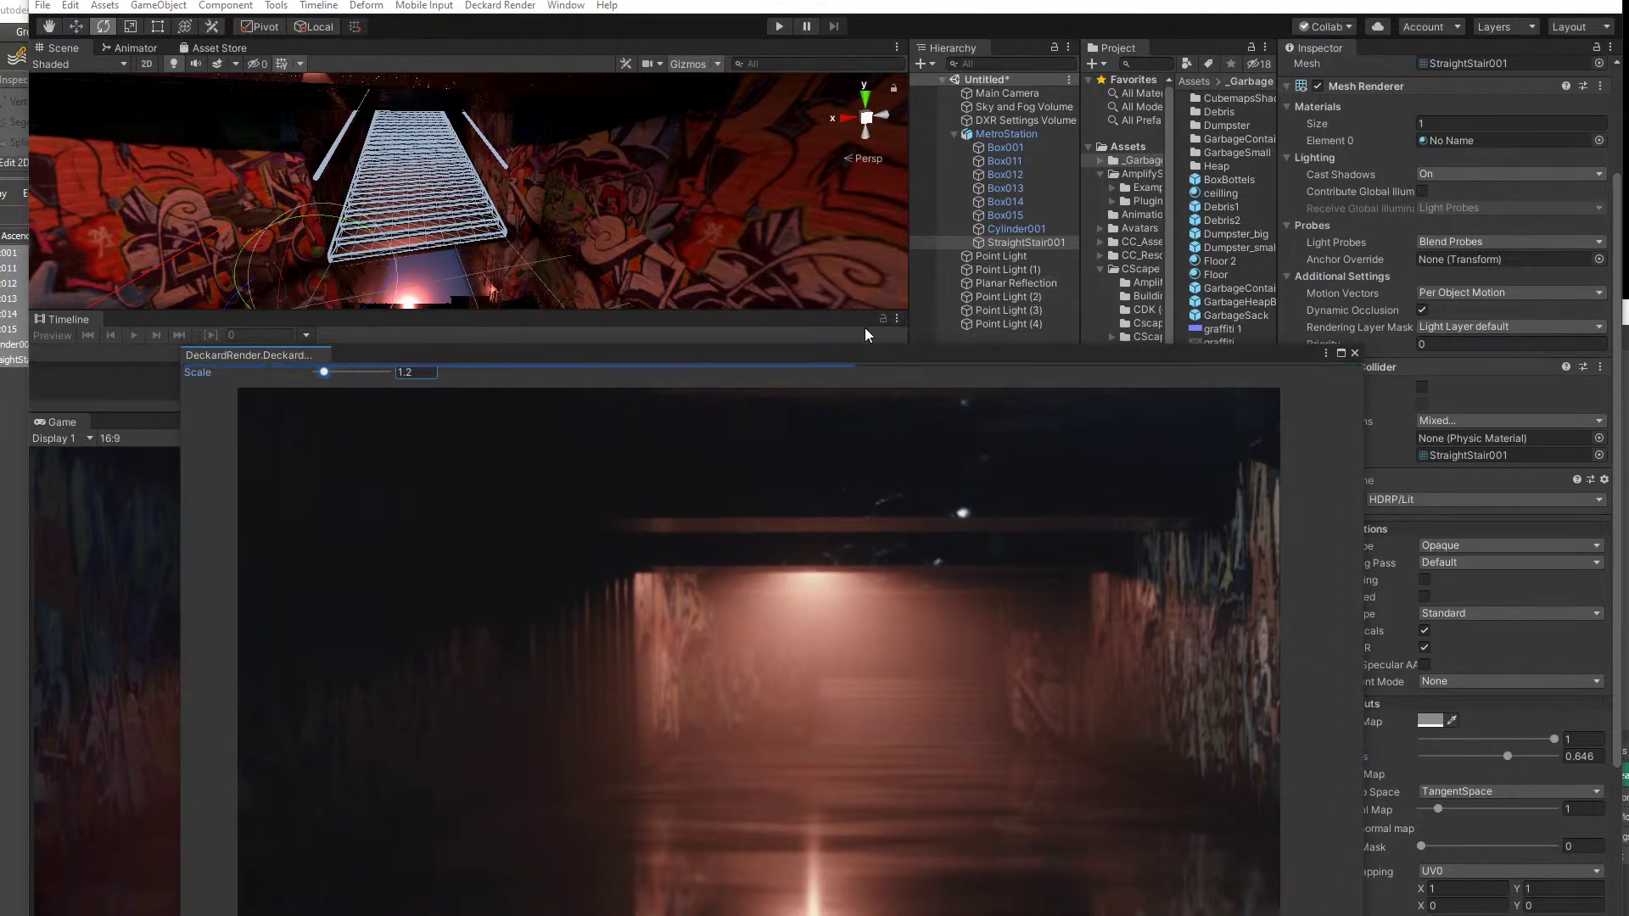
pyautogui.moveTo(855, 351); pyautogui.dragTo(960, 317)
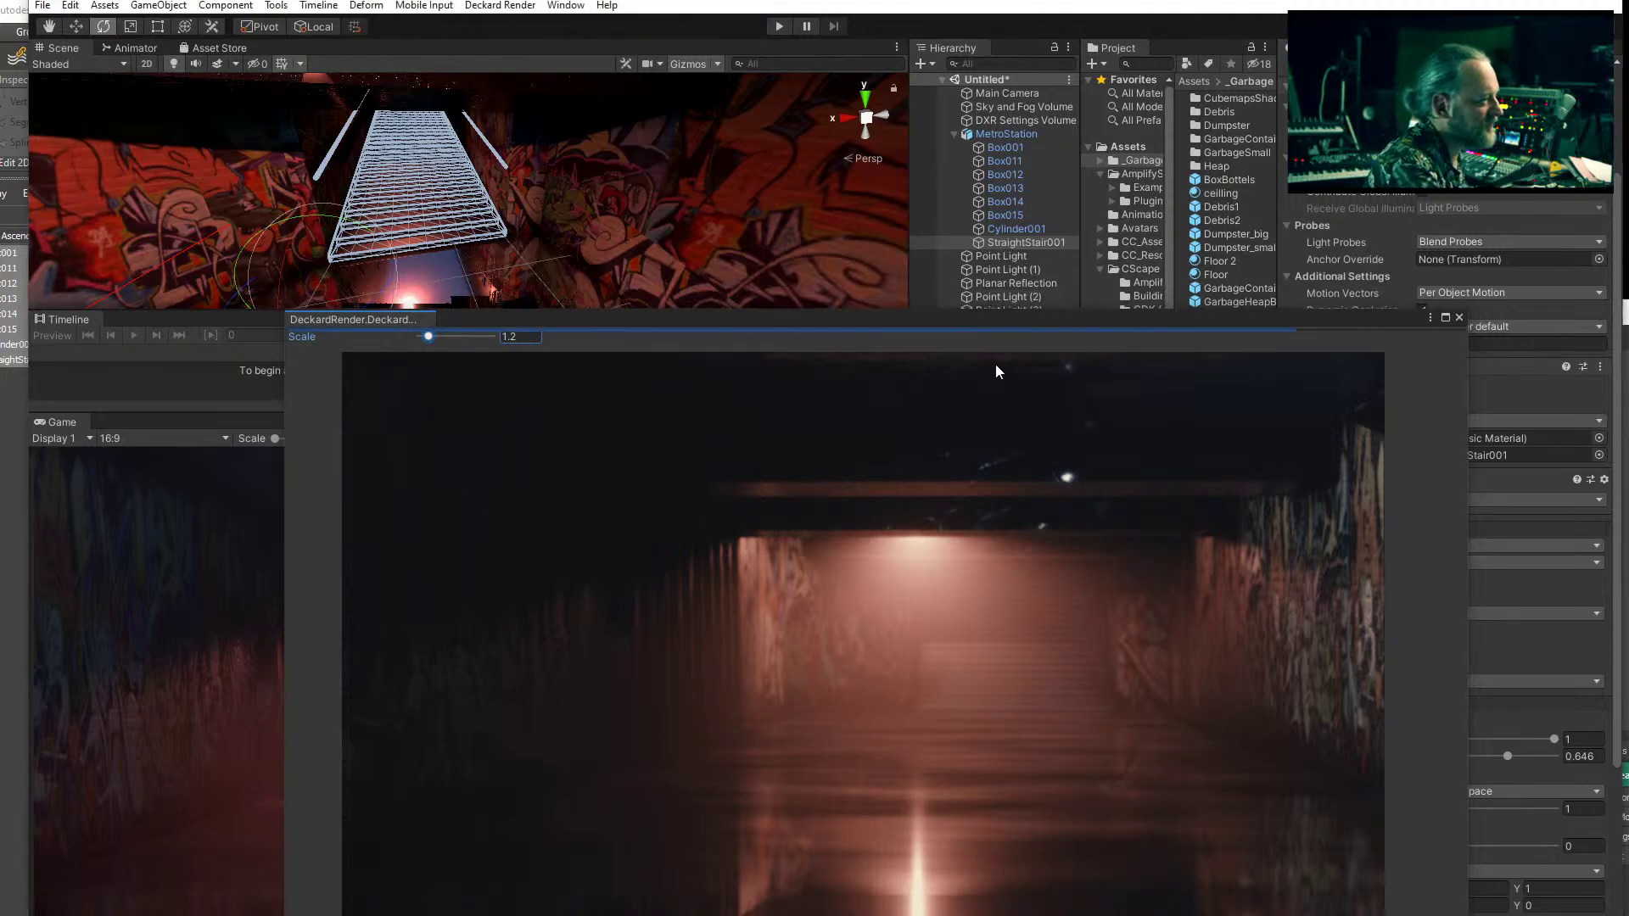
# - Move the render preview clear of the Project assets and select the tunnel mesh Box001 in the scene
pyautogui.moveTo(995, 324); pyautogui.dragTo(962, 318)
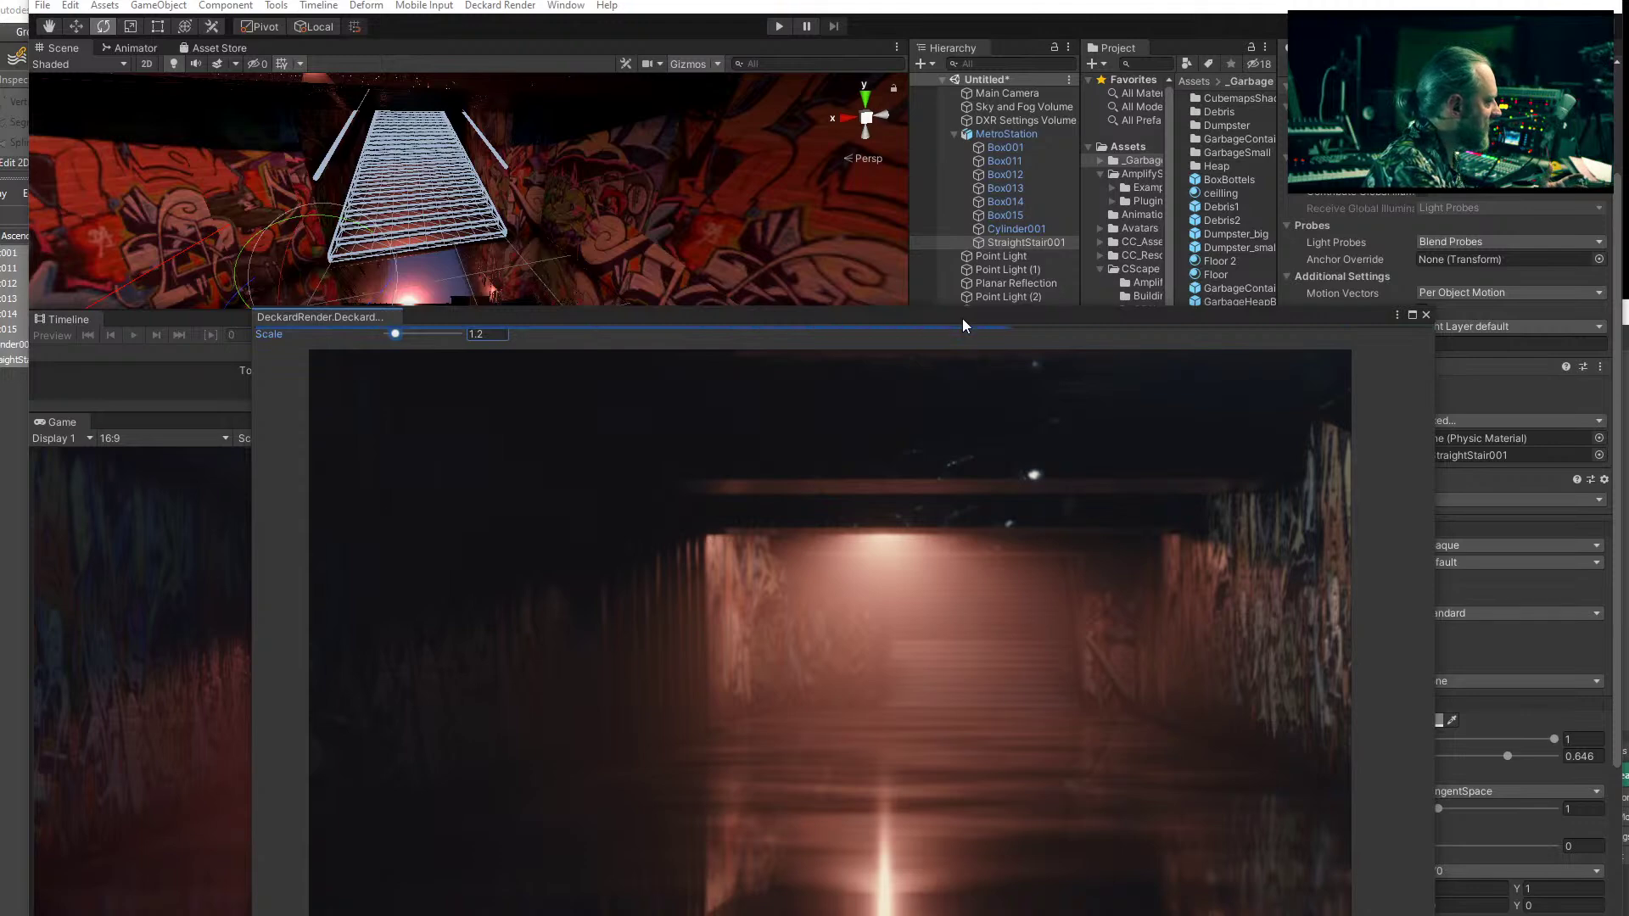
pyautogui.moveTo(962, 319); pyautogui.dragTo(1047, 588)
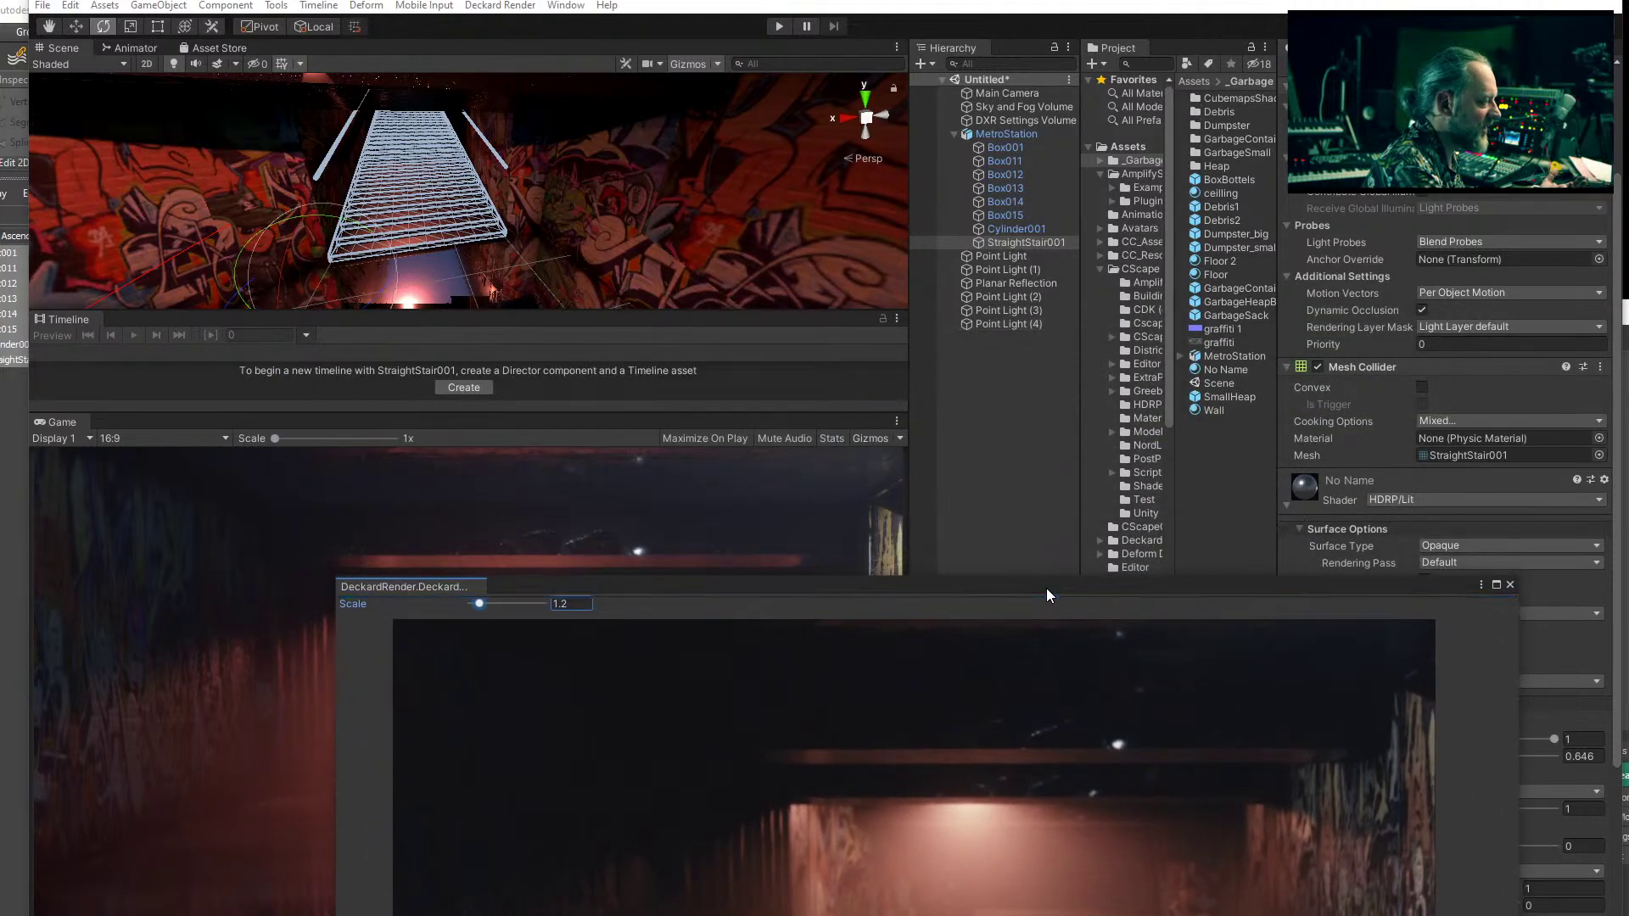
pyautogui.rightClick(1205, 438)
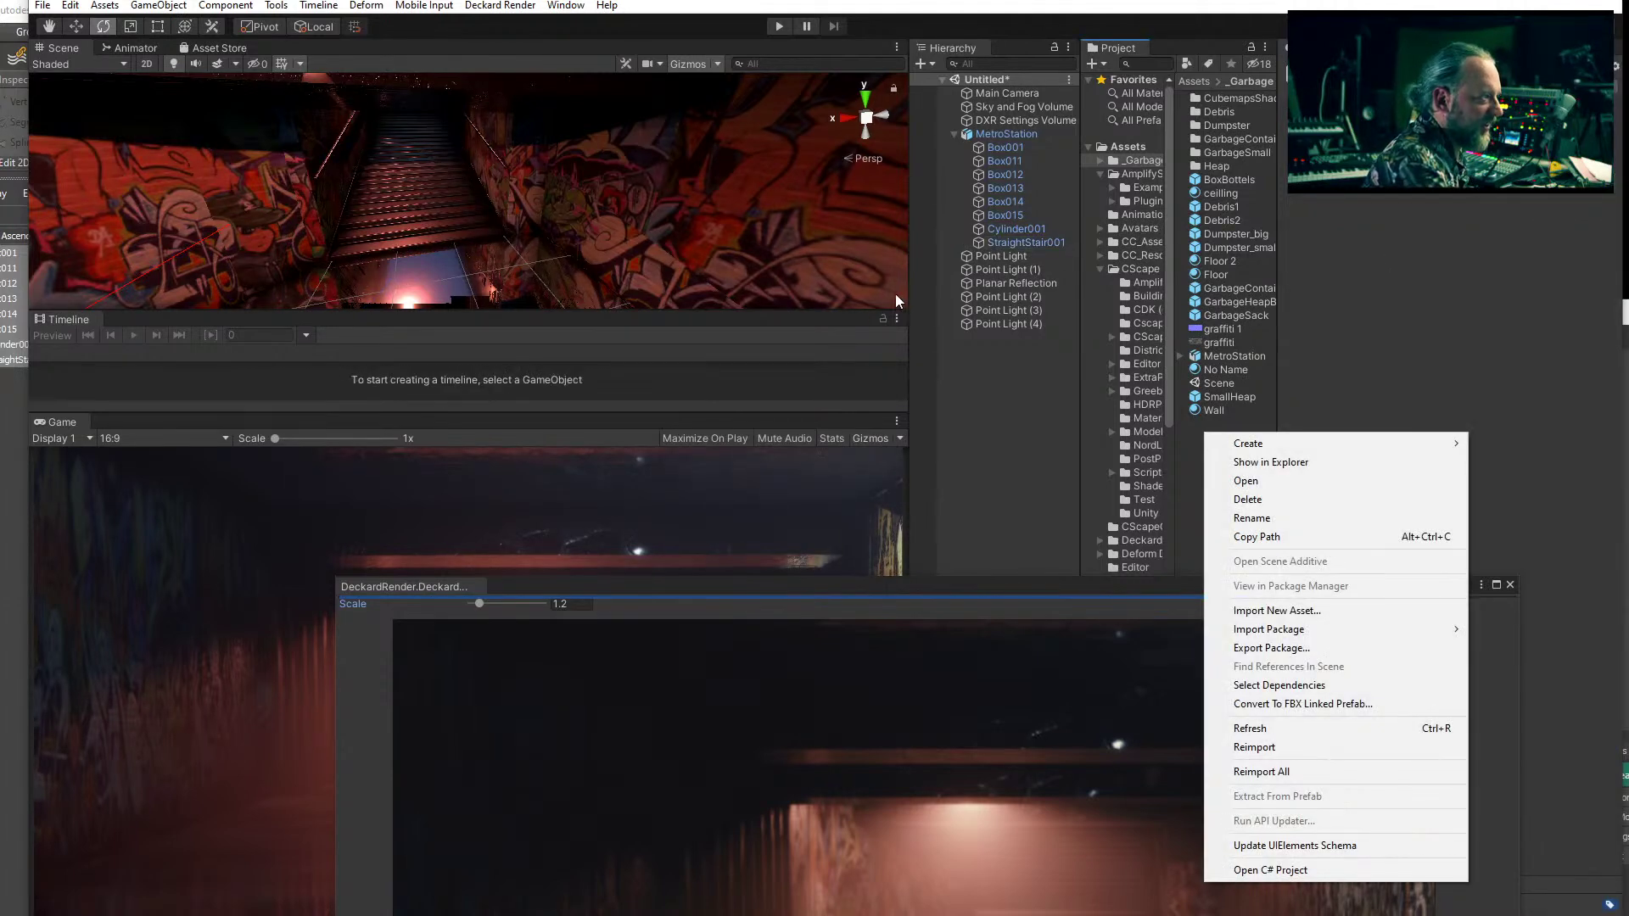
pyautogui.click(402, 272)
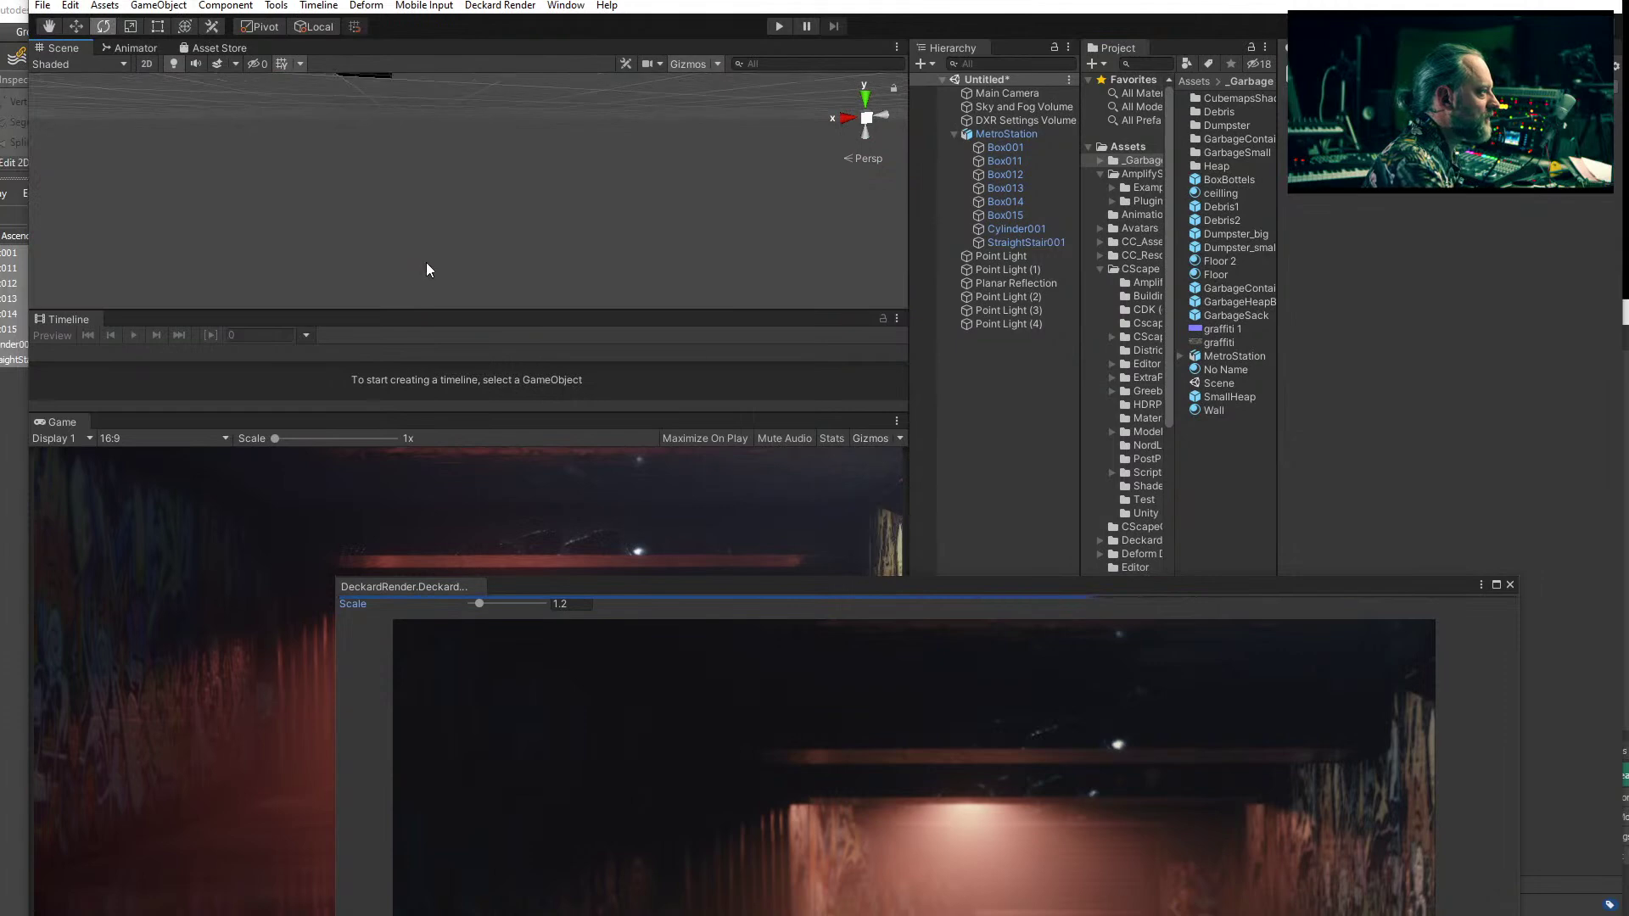
pyautogui.click(448, 170)
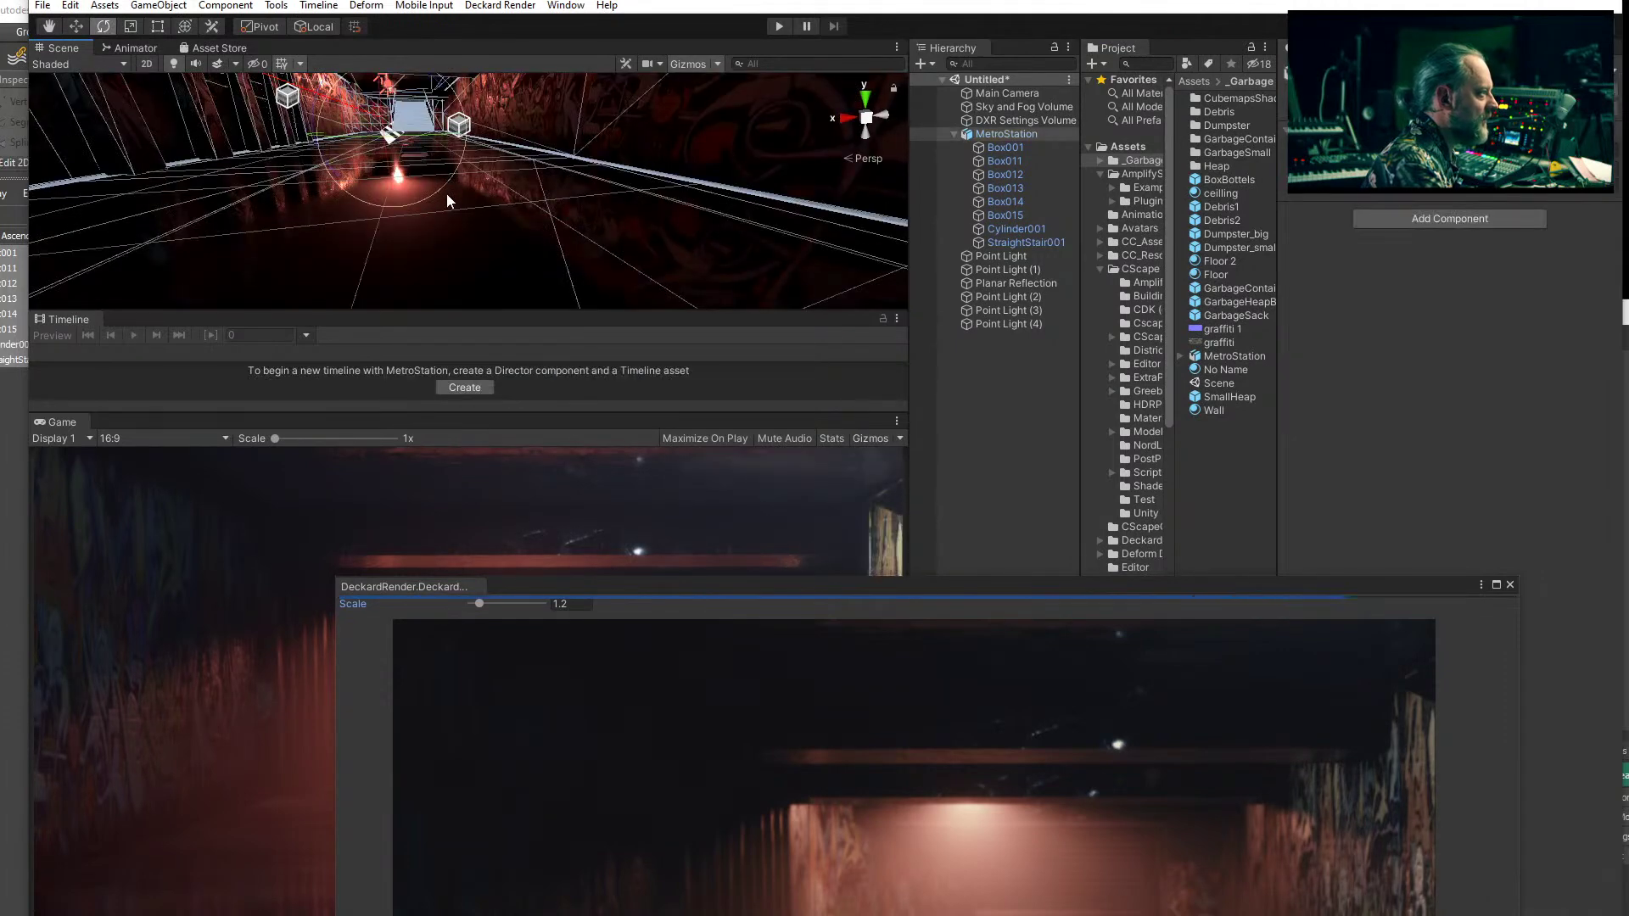
pyautogui.moveTo(447, 194); pyautogui.dragTo(535, 196, button='middle')
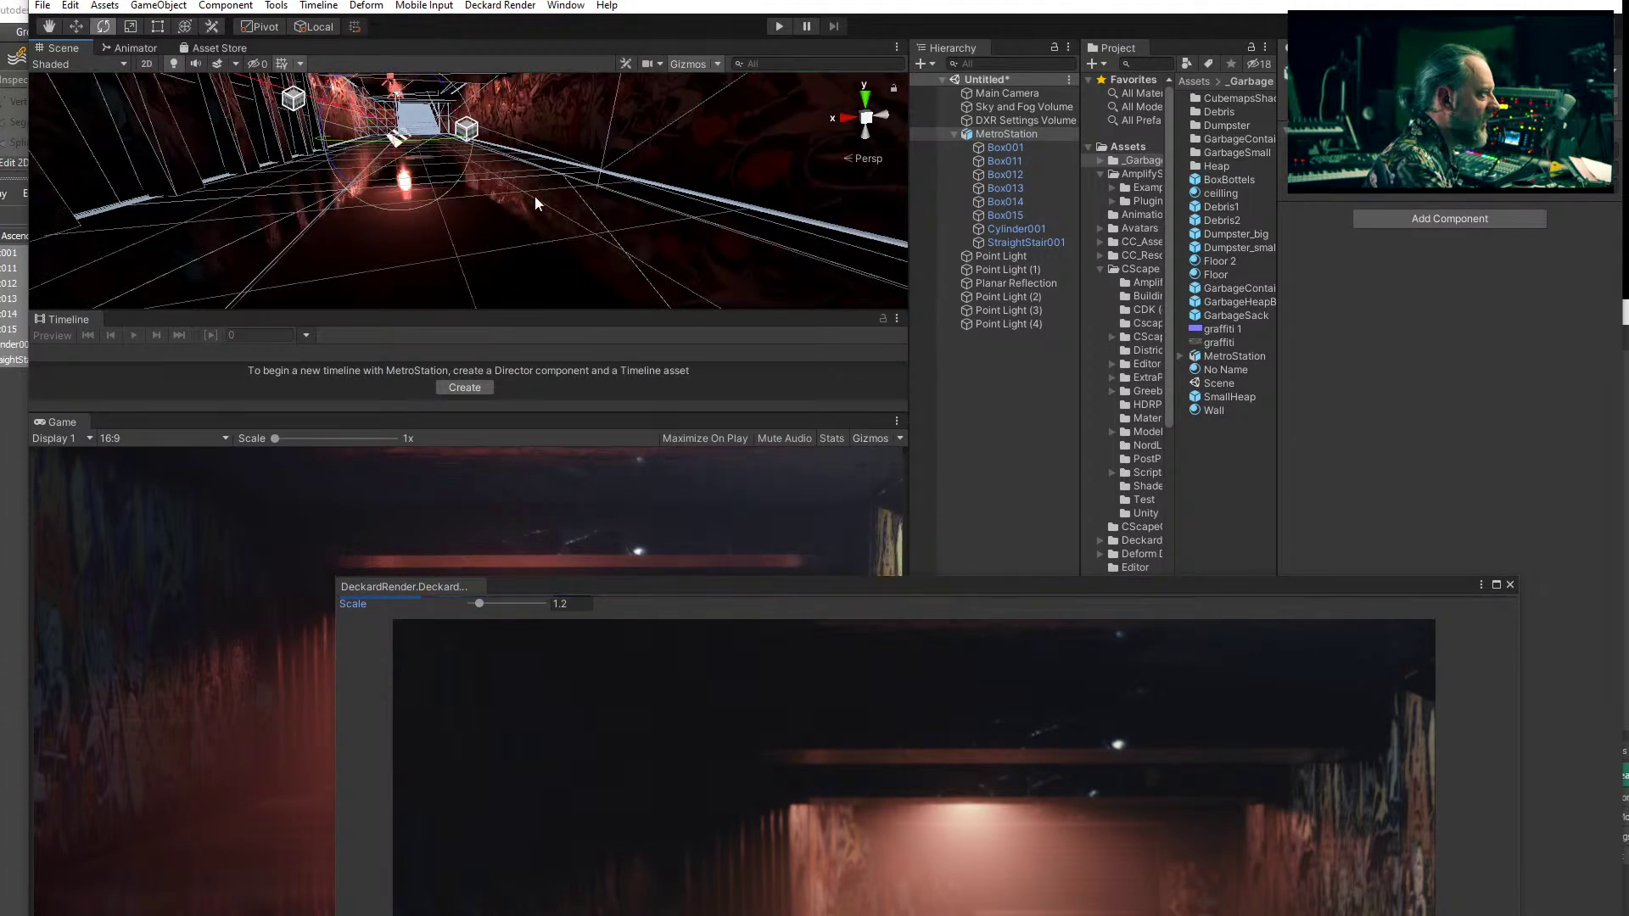
pyautogui.click(497, 202)
# - Bring the render preview back into view and lower the Floor material's Smoothness Remapping to a narrow range at the minimum end
pyautogui.moveTo(874, 588); pyautogui.dragTo(699, 326)
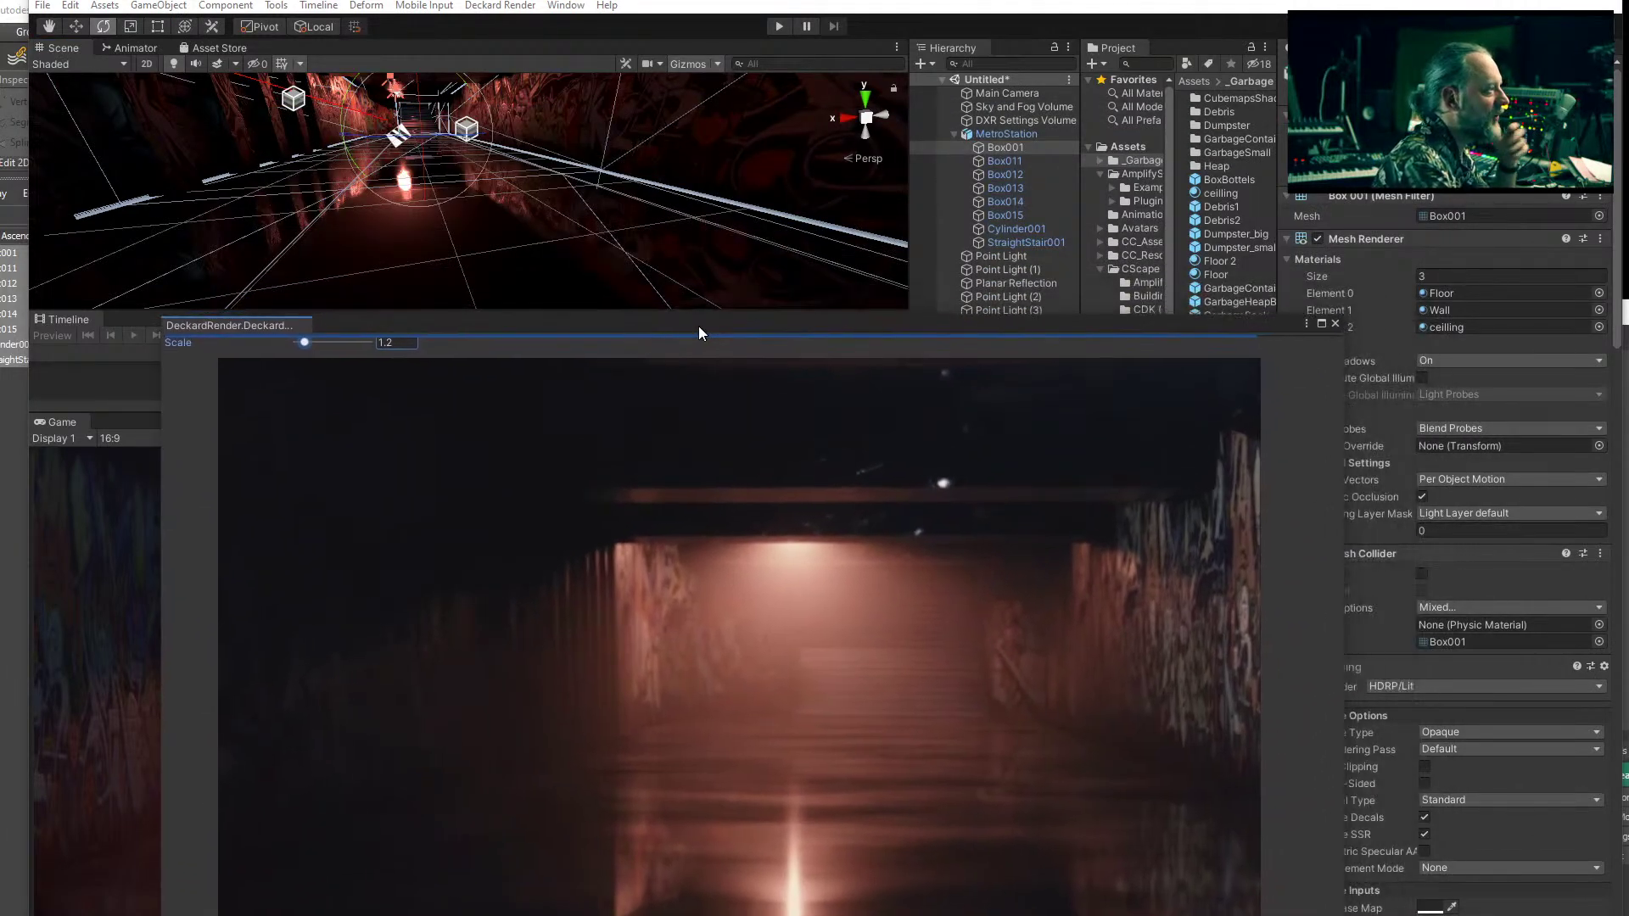
pyautogui.click(545, 216)
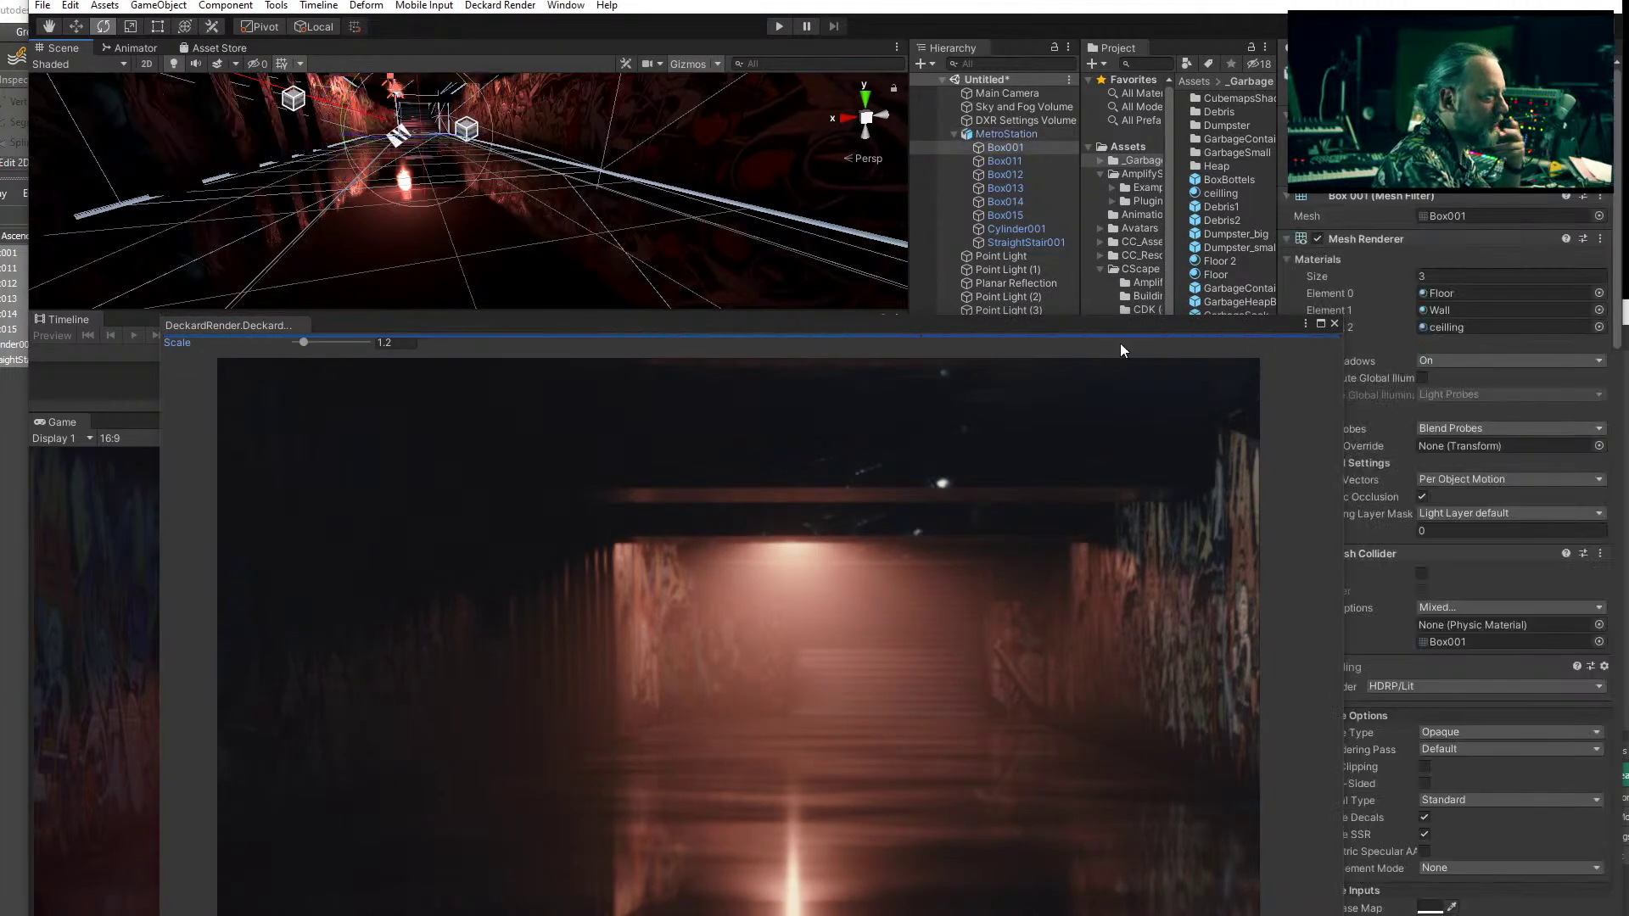
pyautogui.moveTo(1121, 346); pyautogui.dragTo(990, 351)
pyautogui.scroll(-15, 1346, 768)
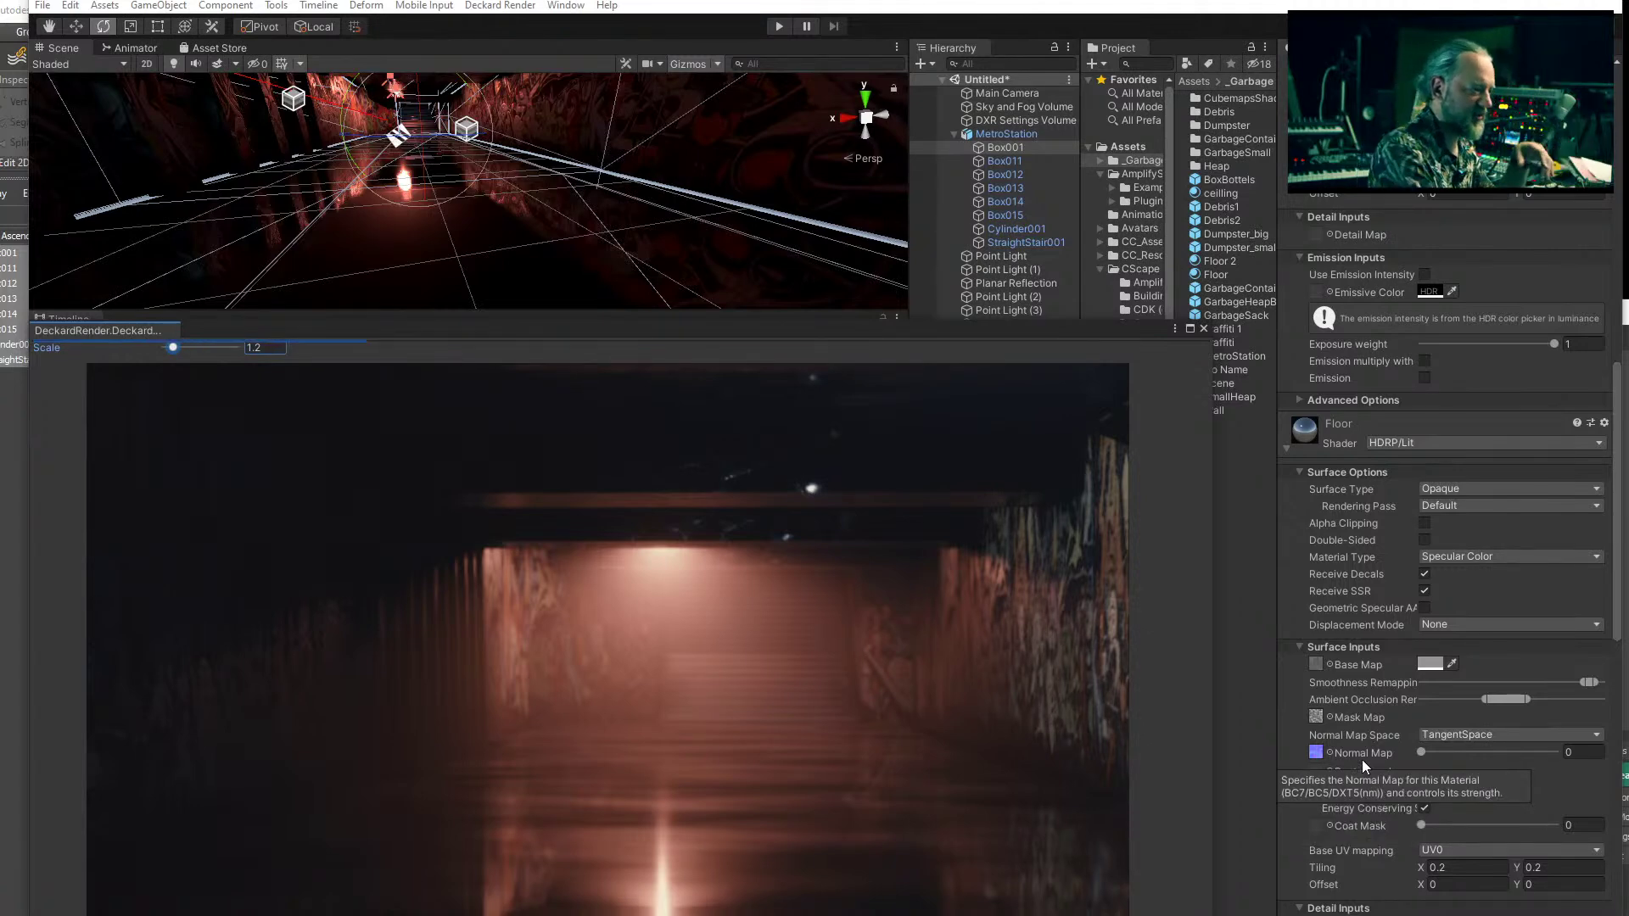
pyautogui.scroll(-10, 1438, 720)
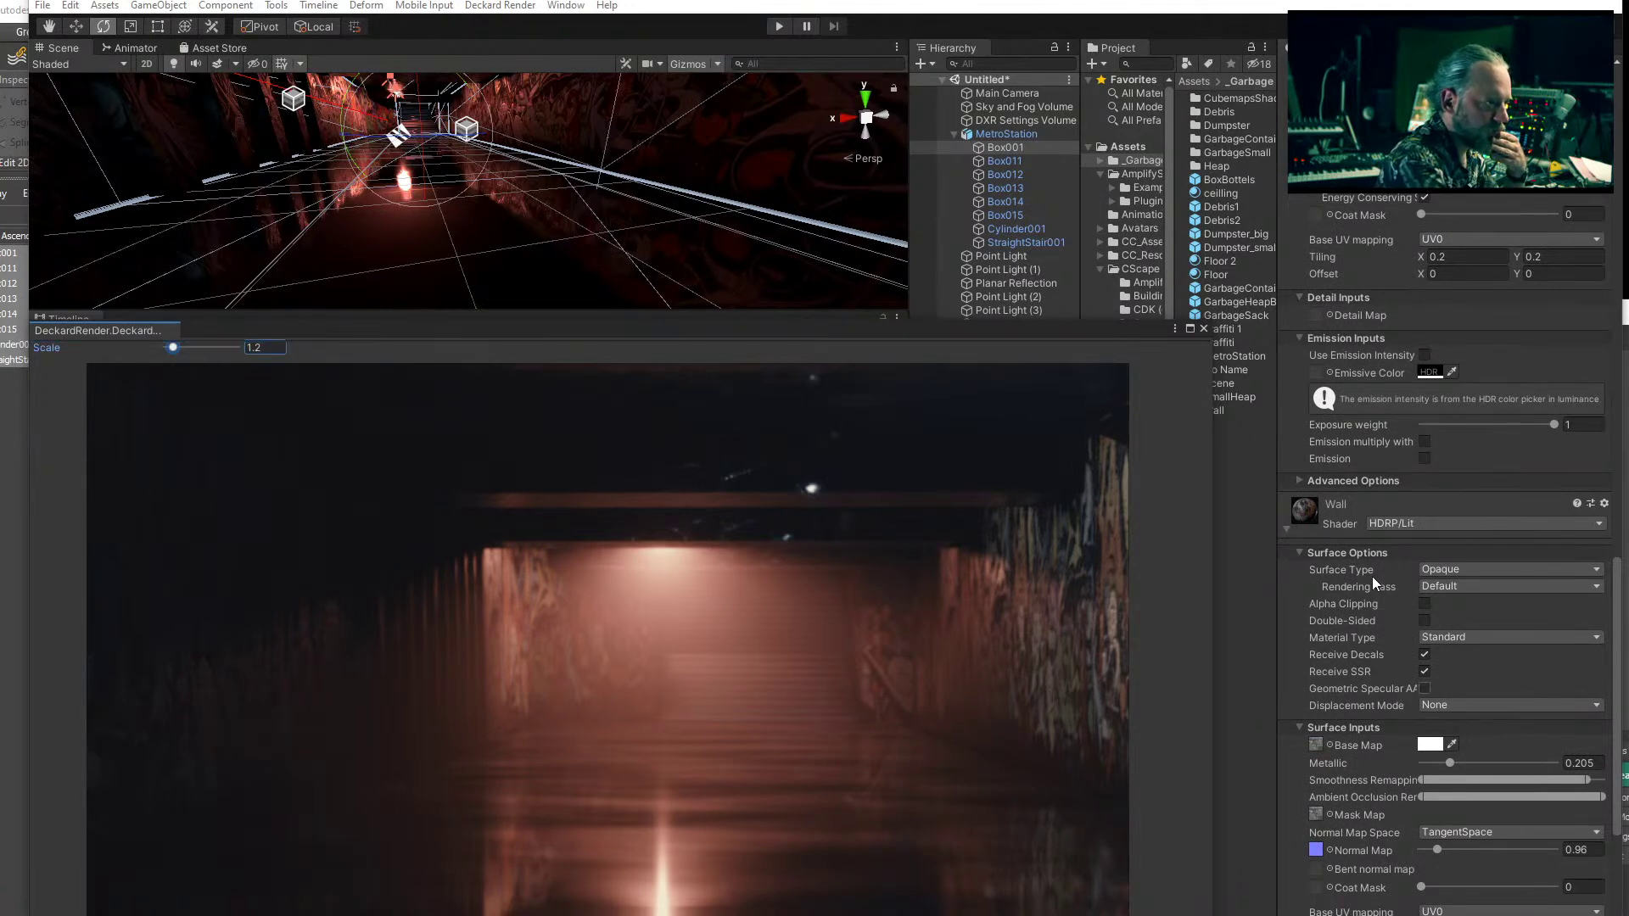
pyautogui.scroll(-4, 1337, 793)
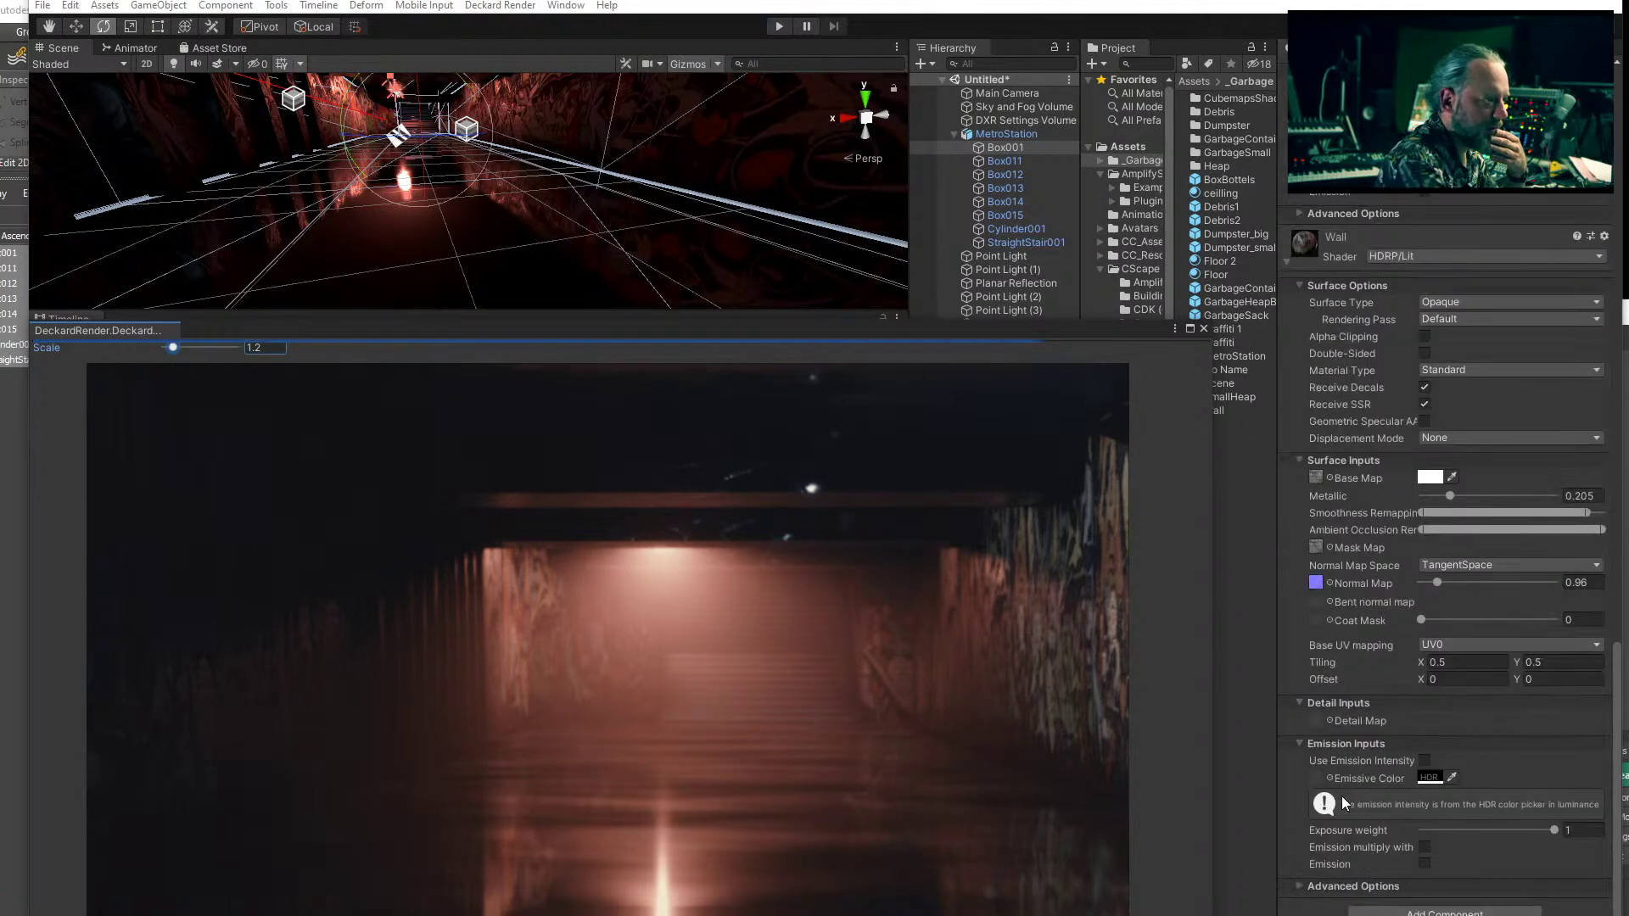
pyautogui.scroll(10, 1418, 735)
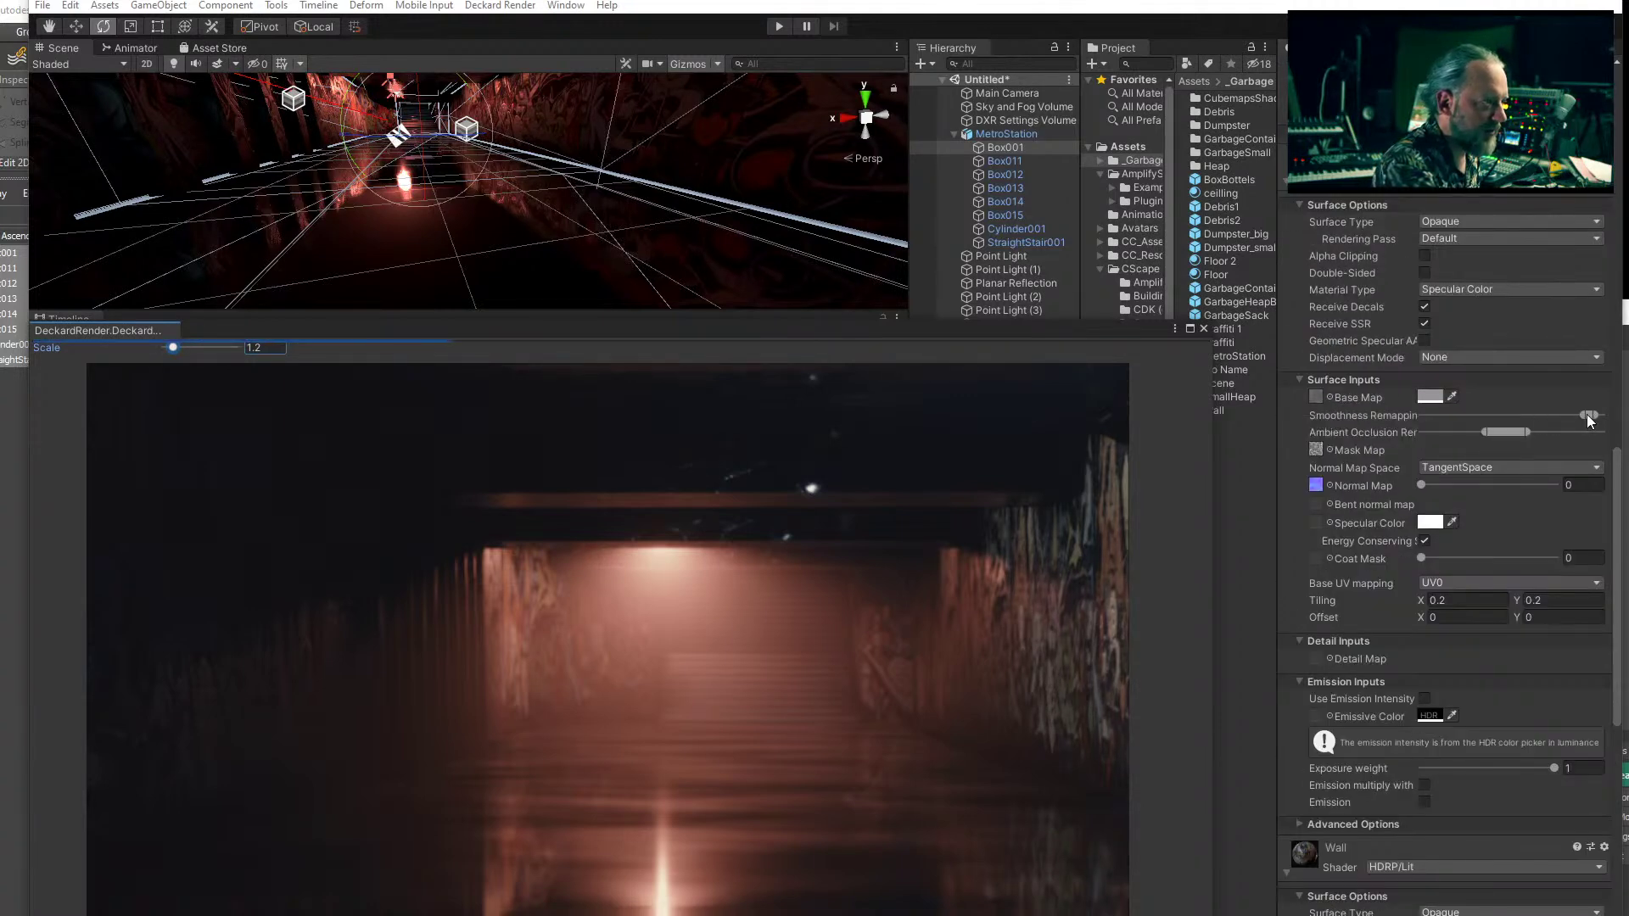
pyautogui.moveTo(1587, 415); pyautogui.dragTo(1420, 417)
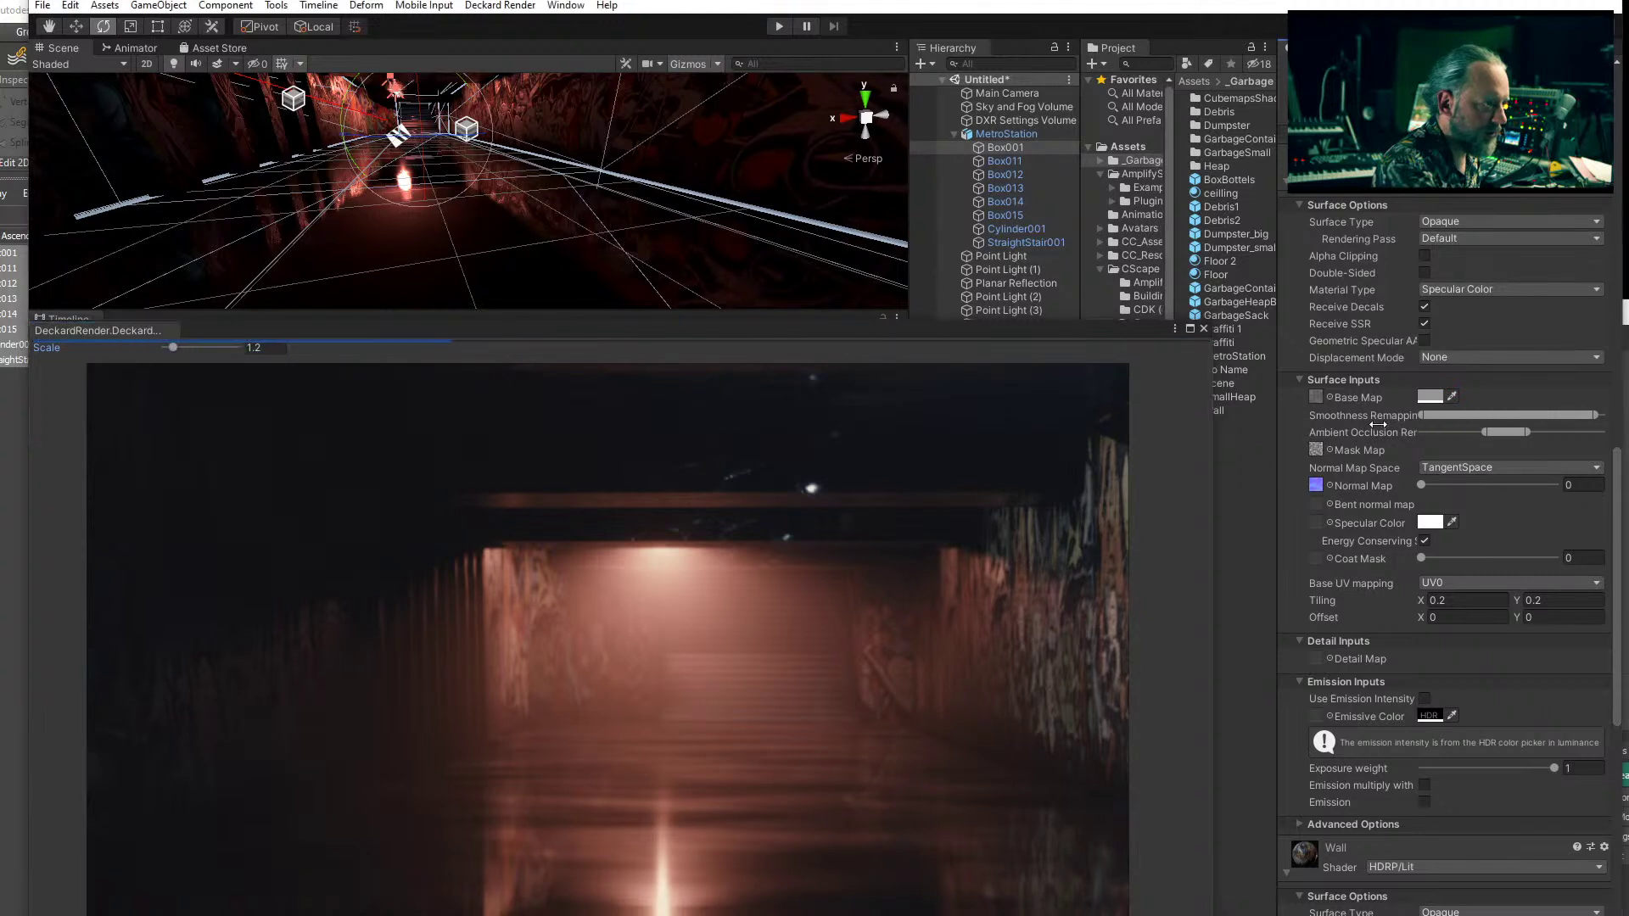
pyautogui.moveTo(1591, 416); pyautogui.dragTo(1441, 422)
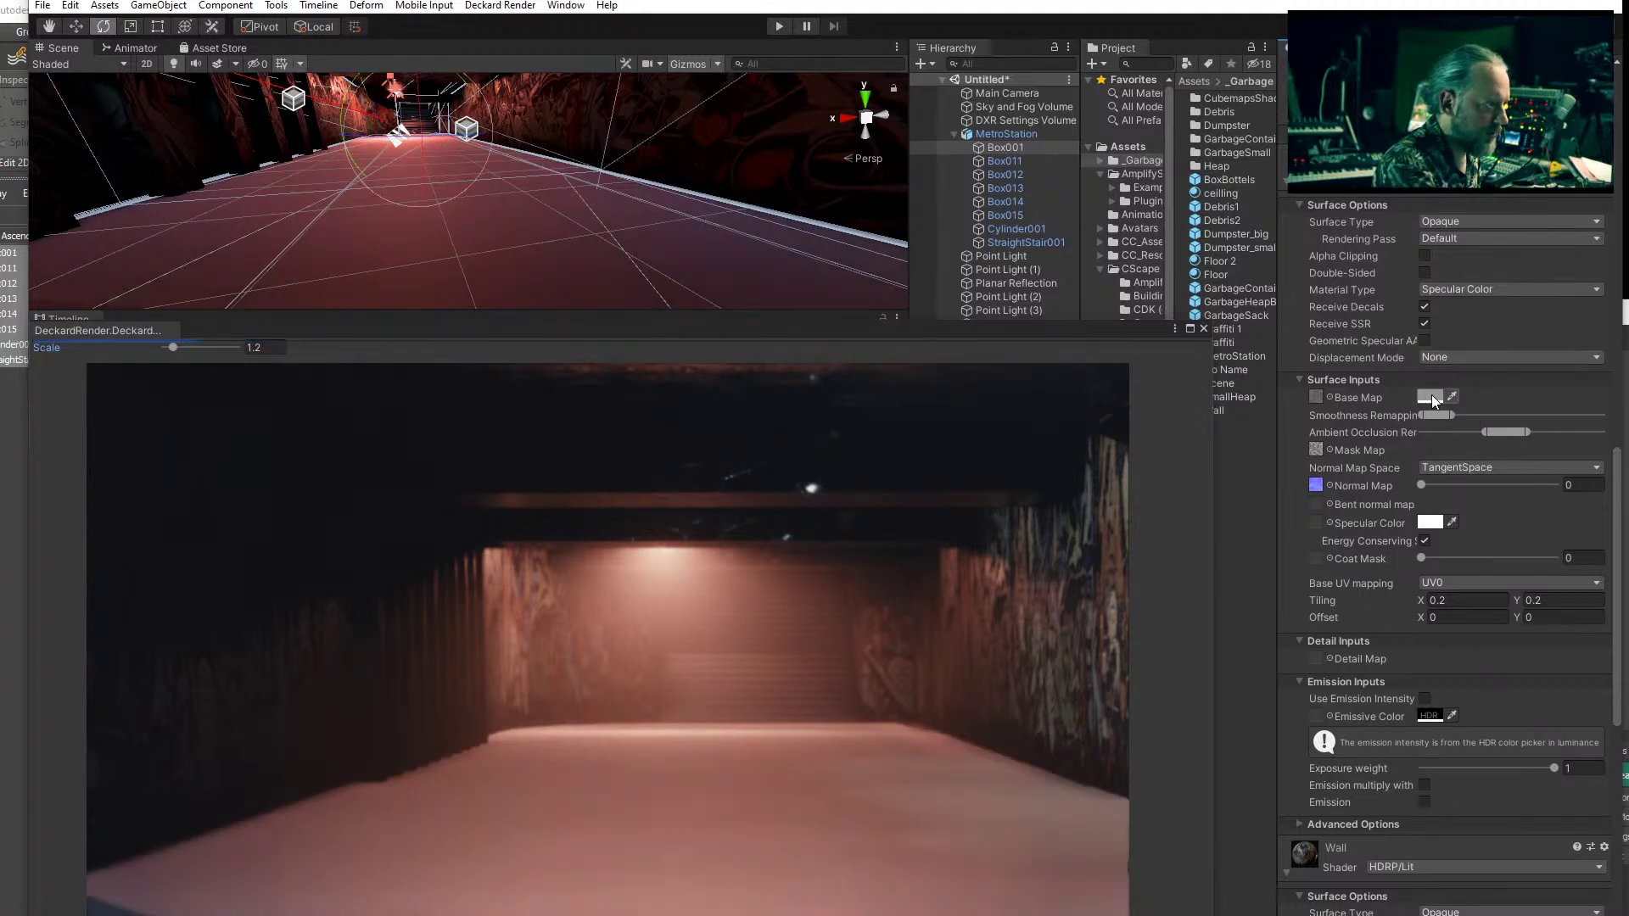
# - Set the Floor material's tiling to X 1, Y 1 and its normal map strength to 0.05
pyautogui.moveTo(546, 211); pyautogui.dragTo(543, 216, button='middle')
pyautogui.click(1459, 600)
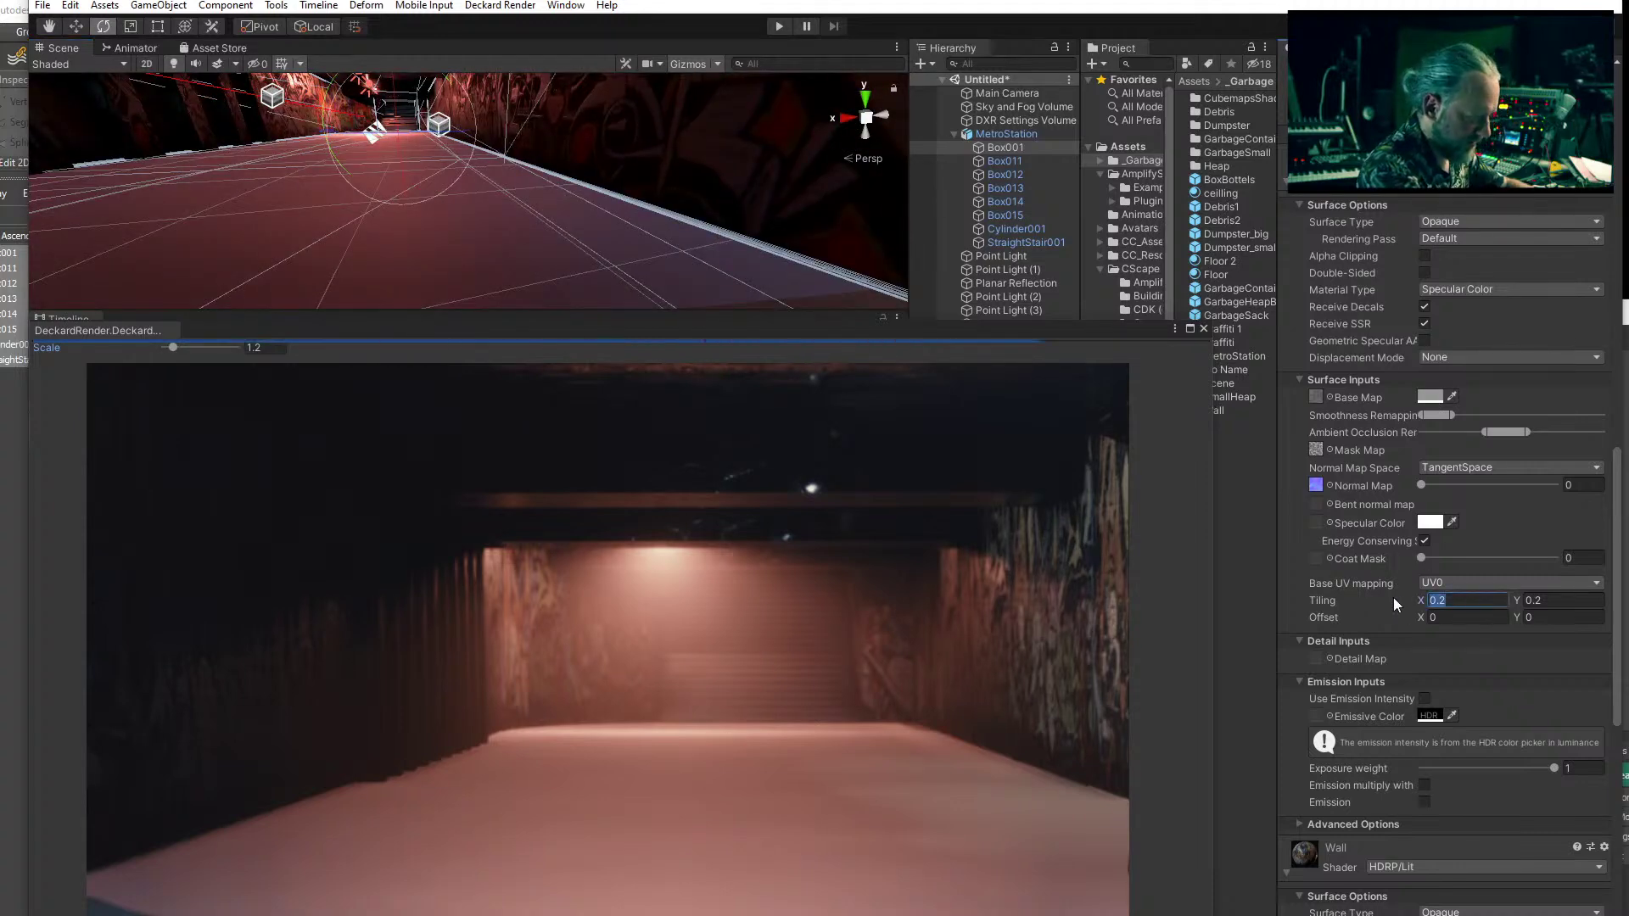
pyautogui.write('1')
pyautogui.press('Tab')
pyautogui.write('1')
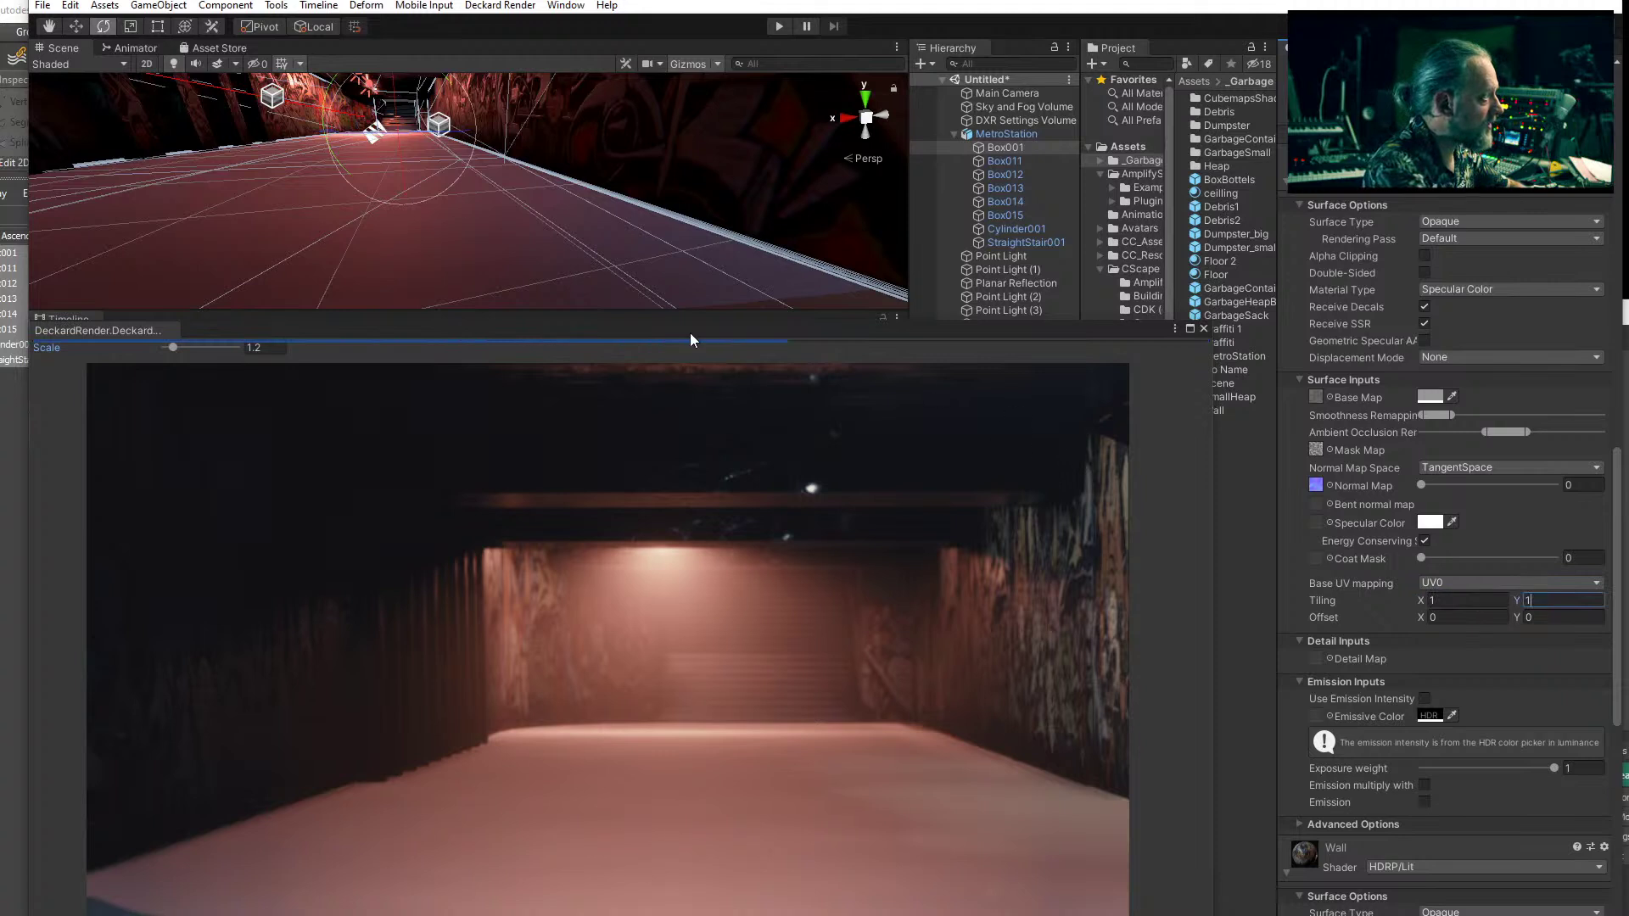
pyautogui.moveTo(1422, 482); pyautogui.dragTo(1423, 486)
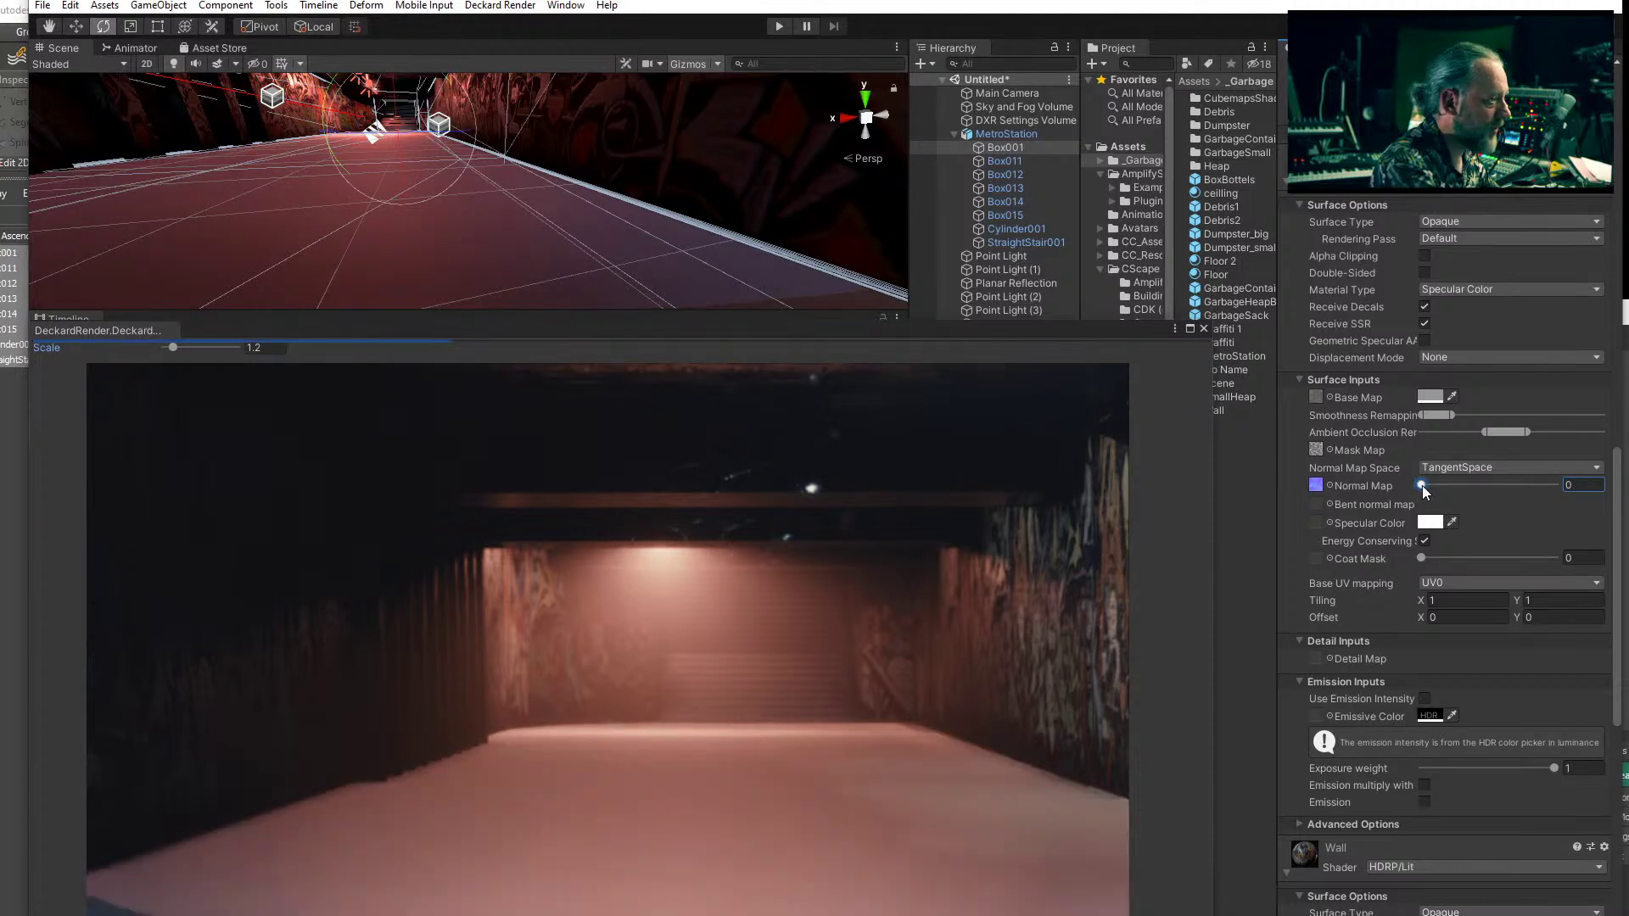
pyautogui.moveTo(1422, 486); pyautogui.dragTo(1423, 486)
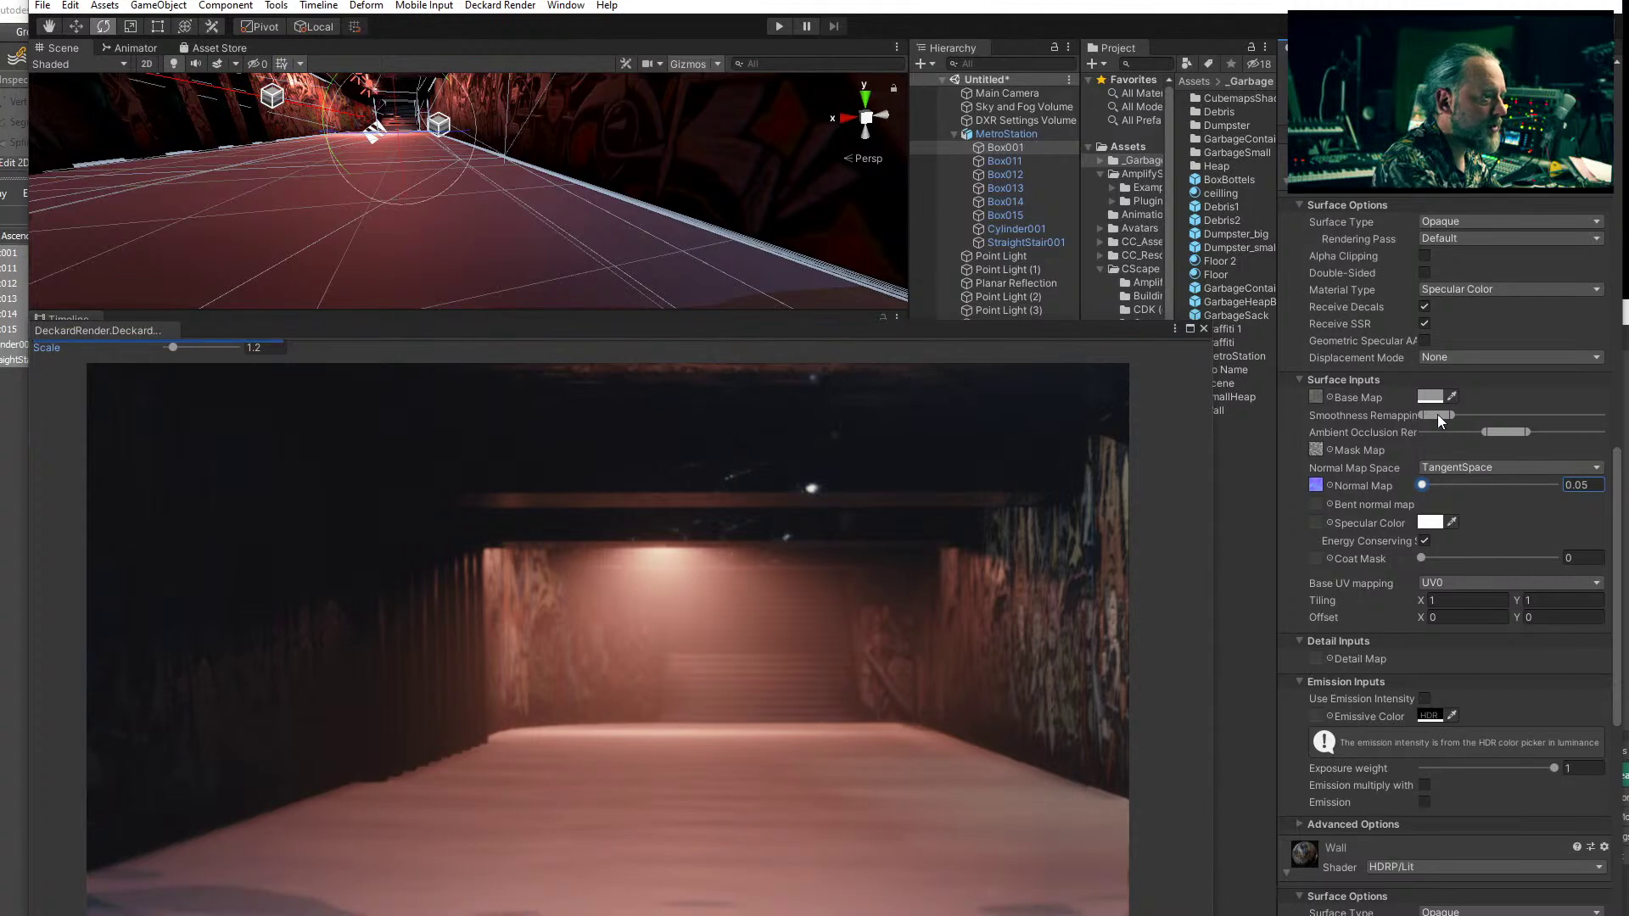
# - Remove the mask map from the Floor material by assigning None as its texture
pyautogui.click(1330, 450)
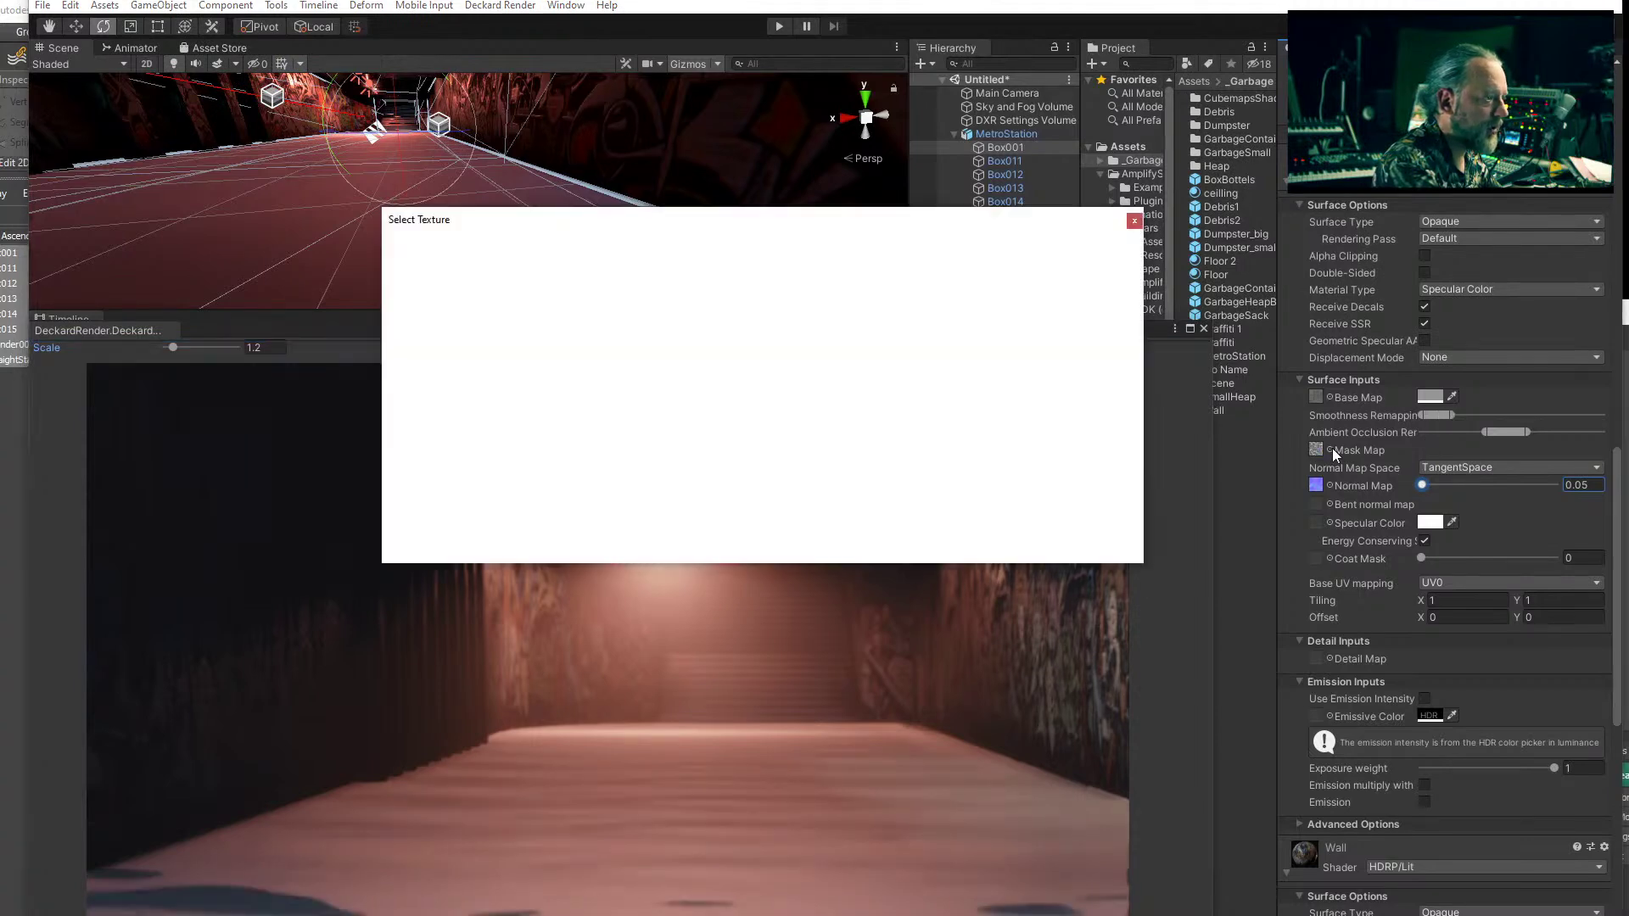
pyautogui.moveTo(1138, 410); pyautogui.dragTo(1132, 263)
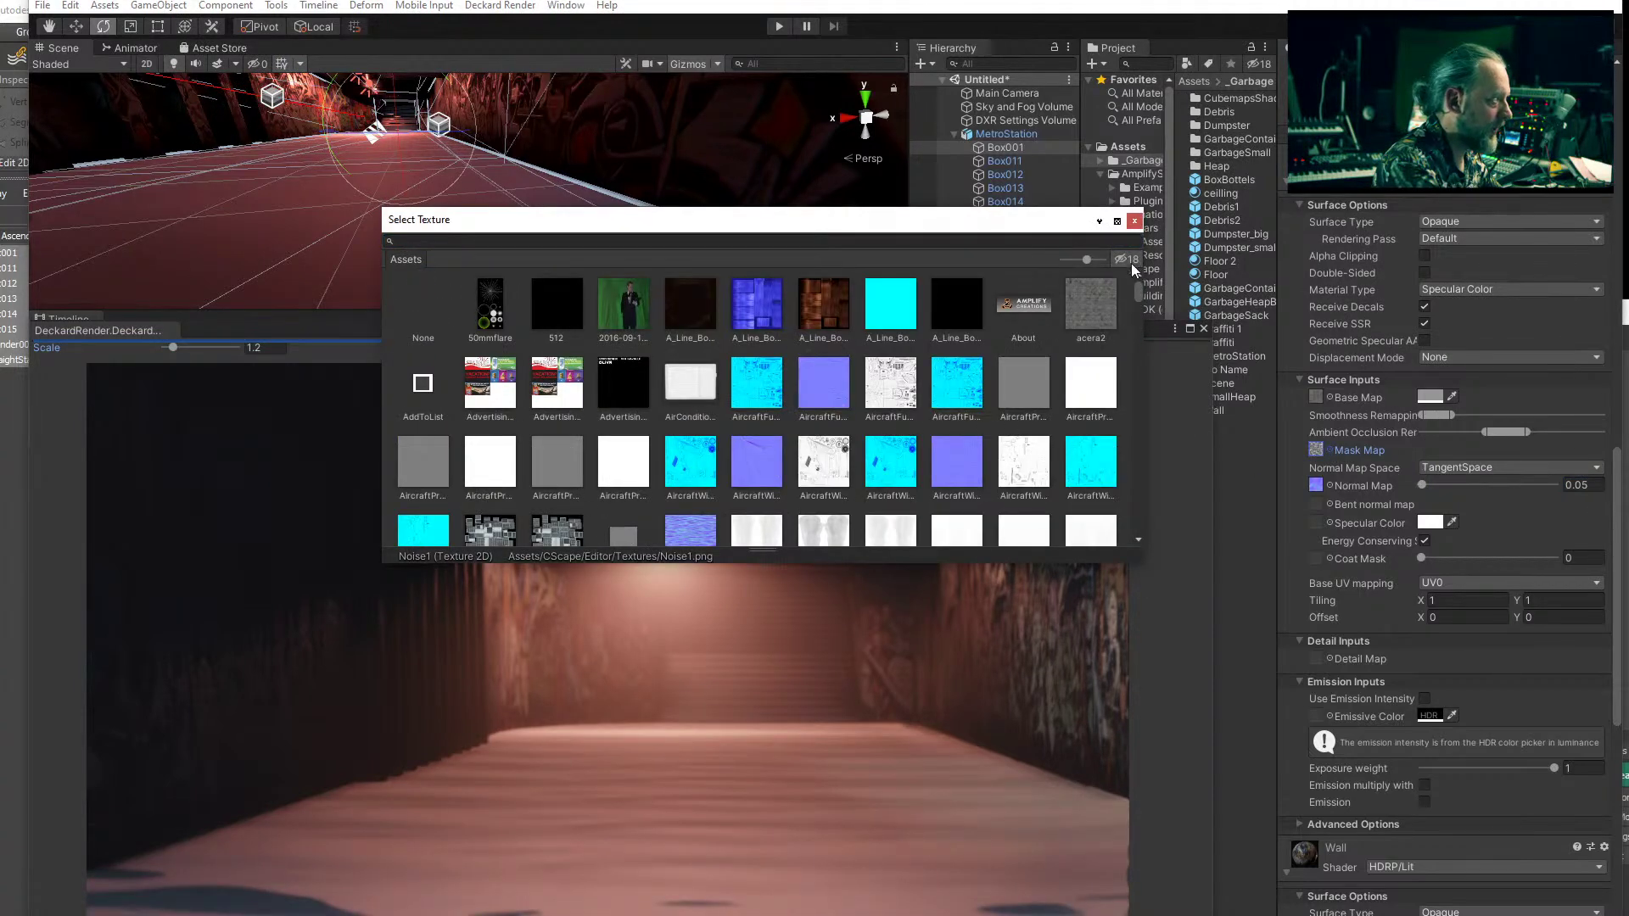
pyautogui.doubleClick(425, 309)
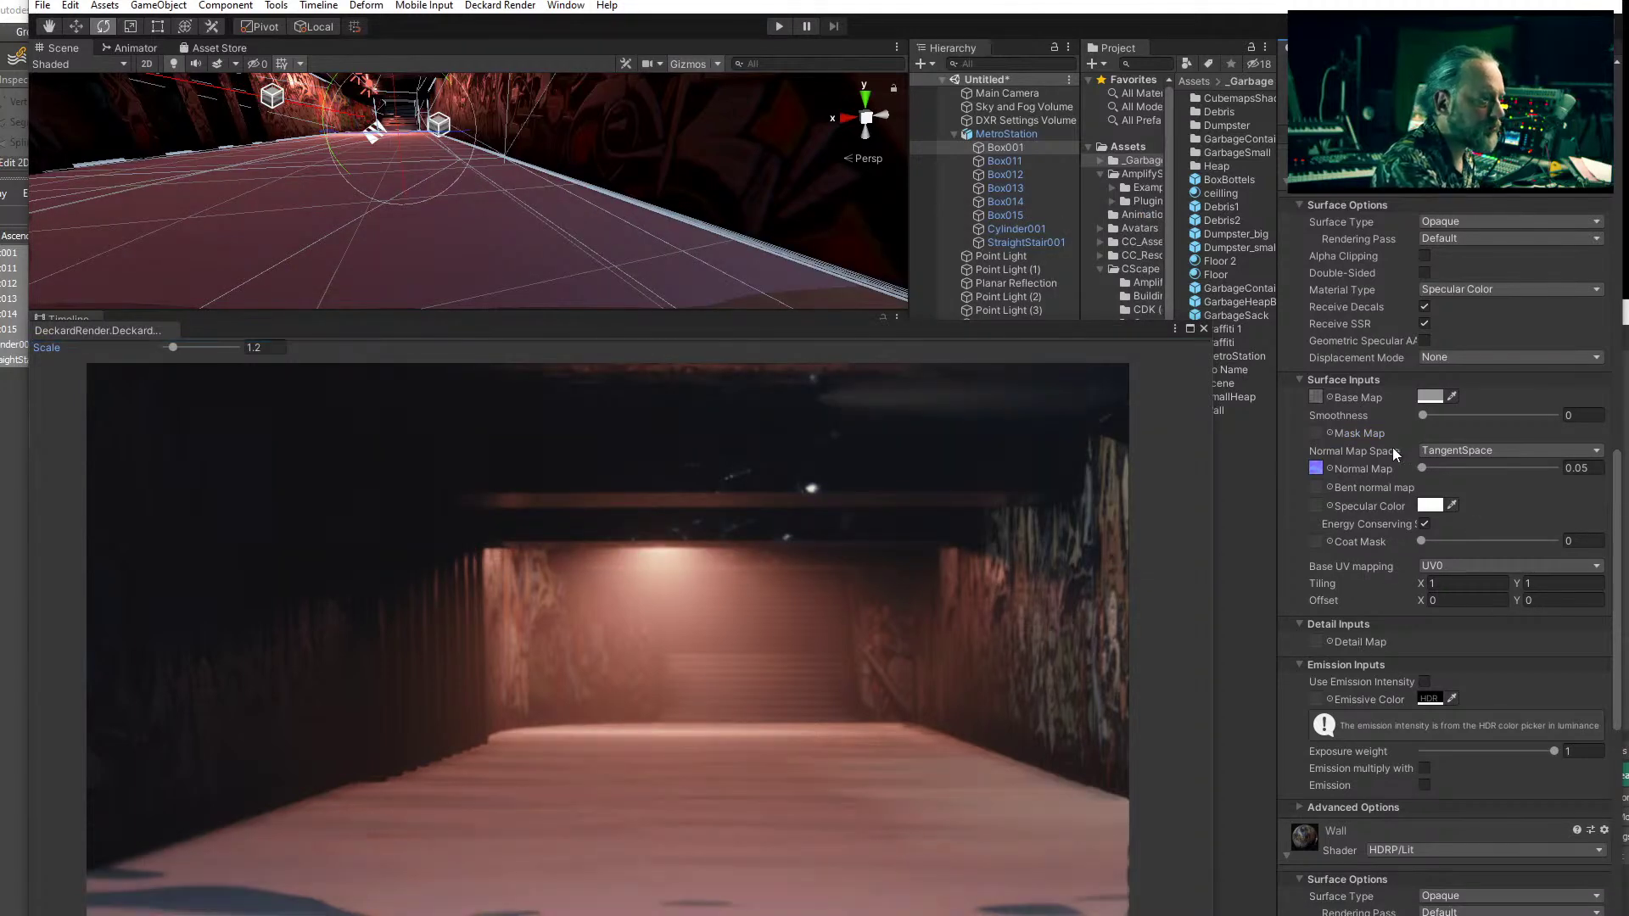
# - Set the Floor material's base color to gray 808080 and its Material Type to Standard
pyautogui.click(1429, 395)
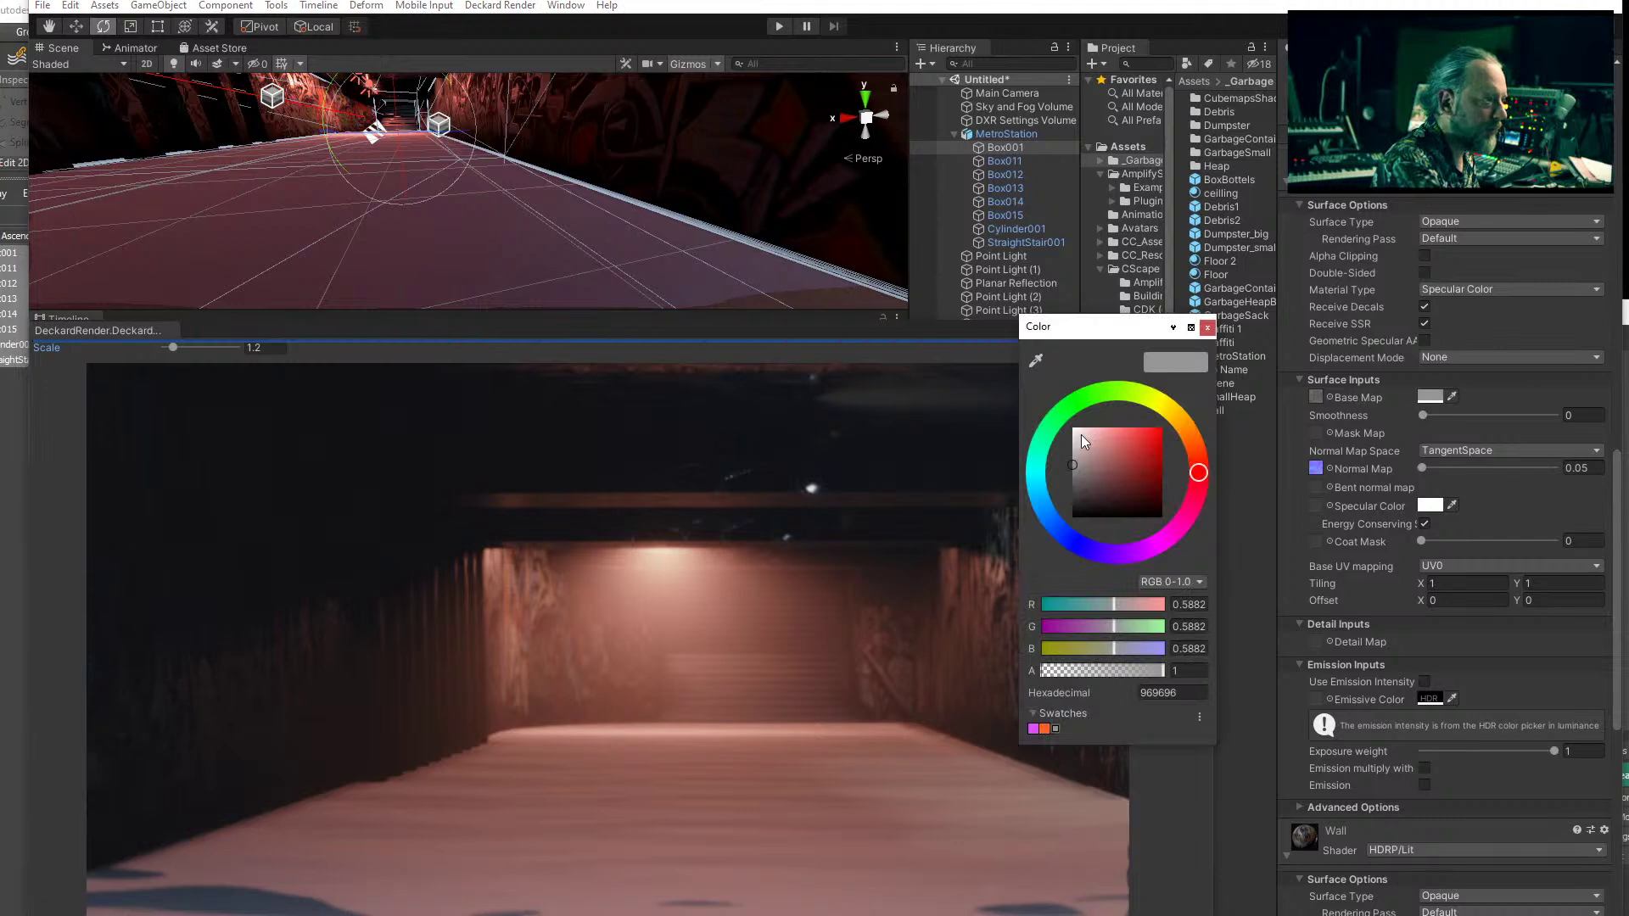
pyautogui.click(1424, 396)
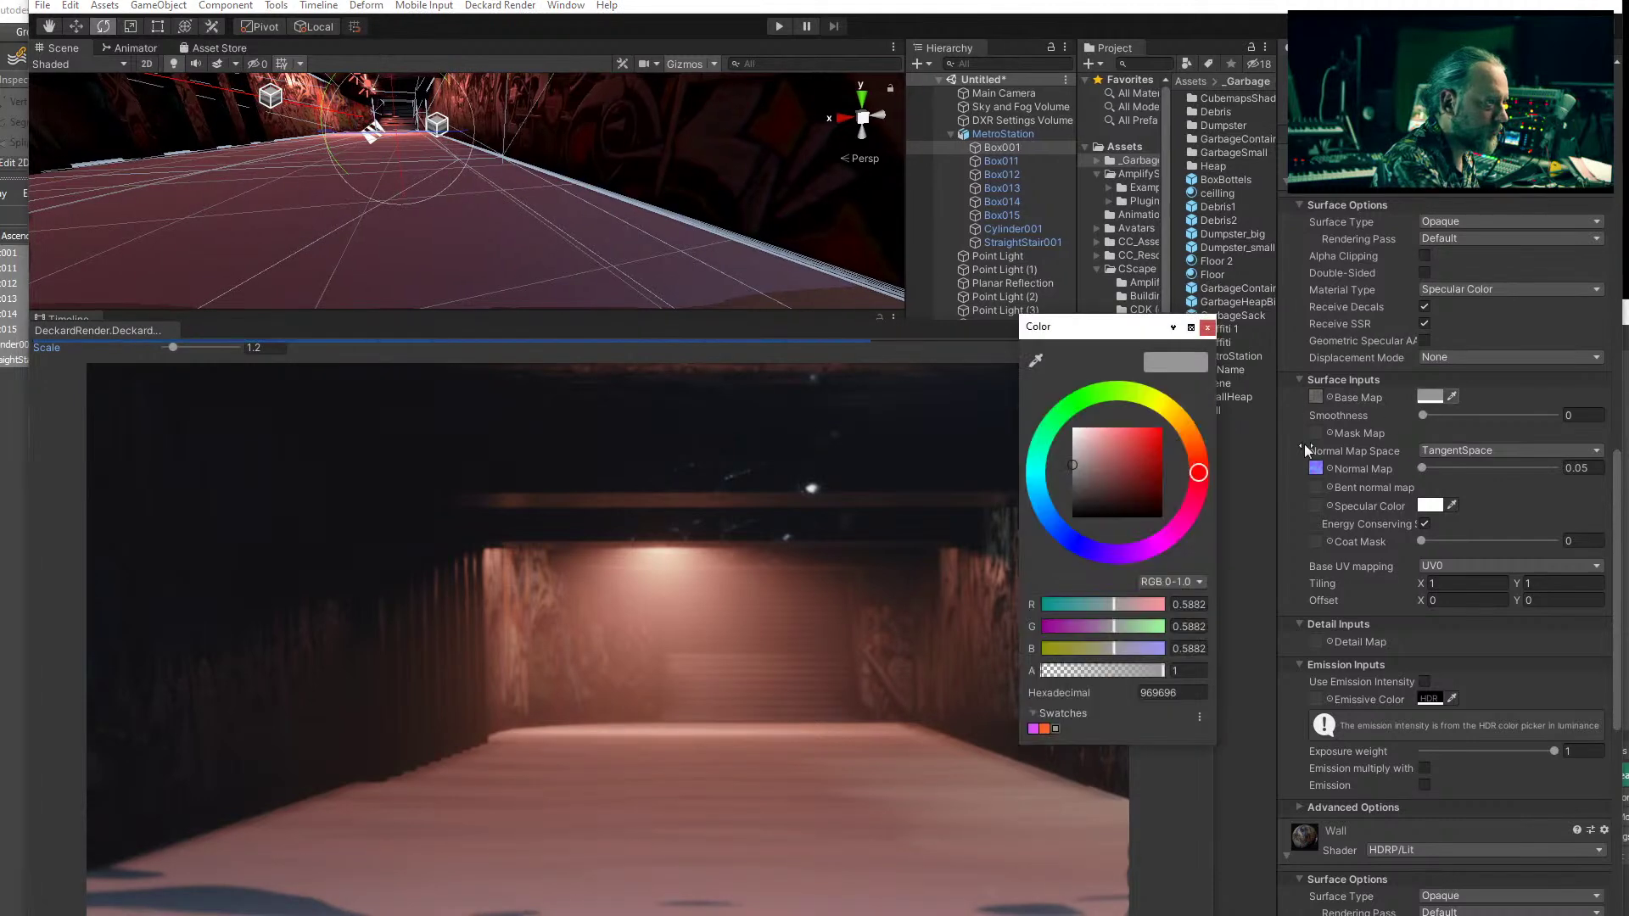
pyautogui.moveTo(1074, 471)
pyautogui.mouseDown()
pyautogui.moveTo(1072, 501)
pyautogui.moveTo(1070, 480)
pyautogui.mouseUp()
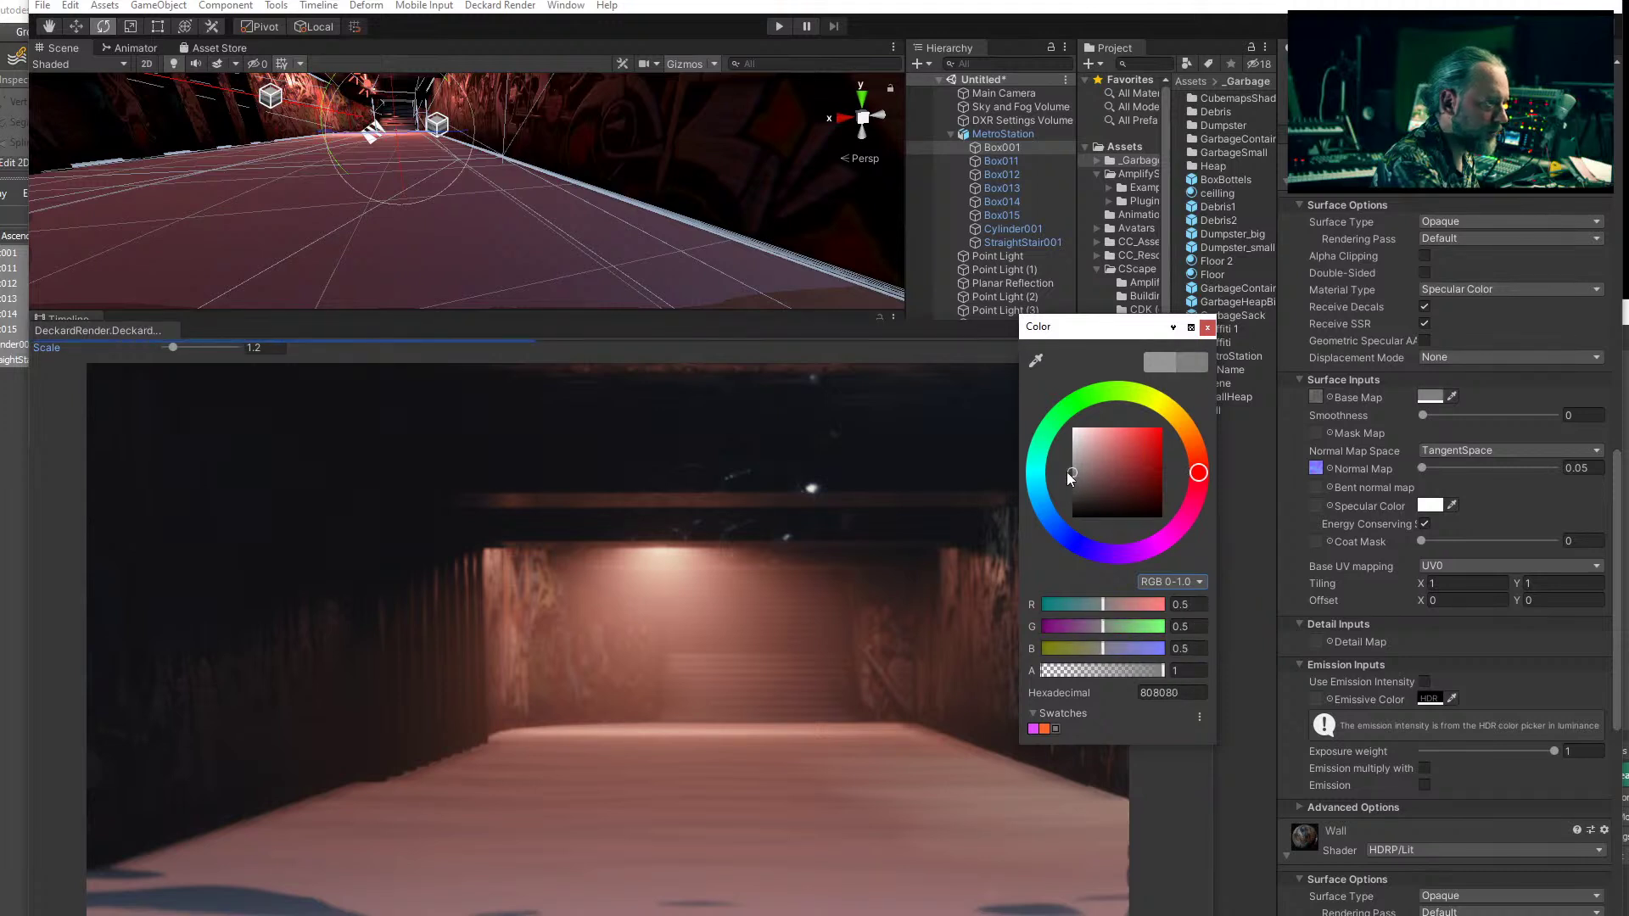
pyautogui.click(1206, 325)
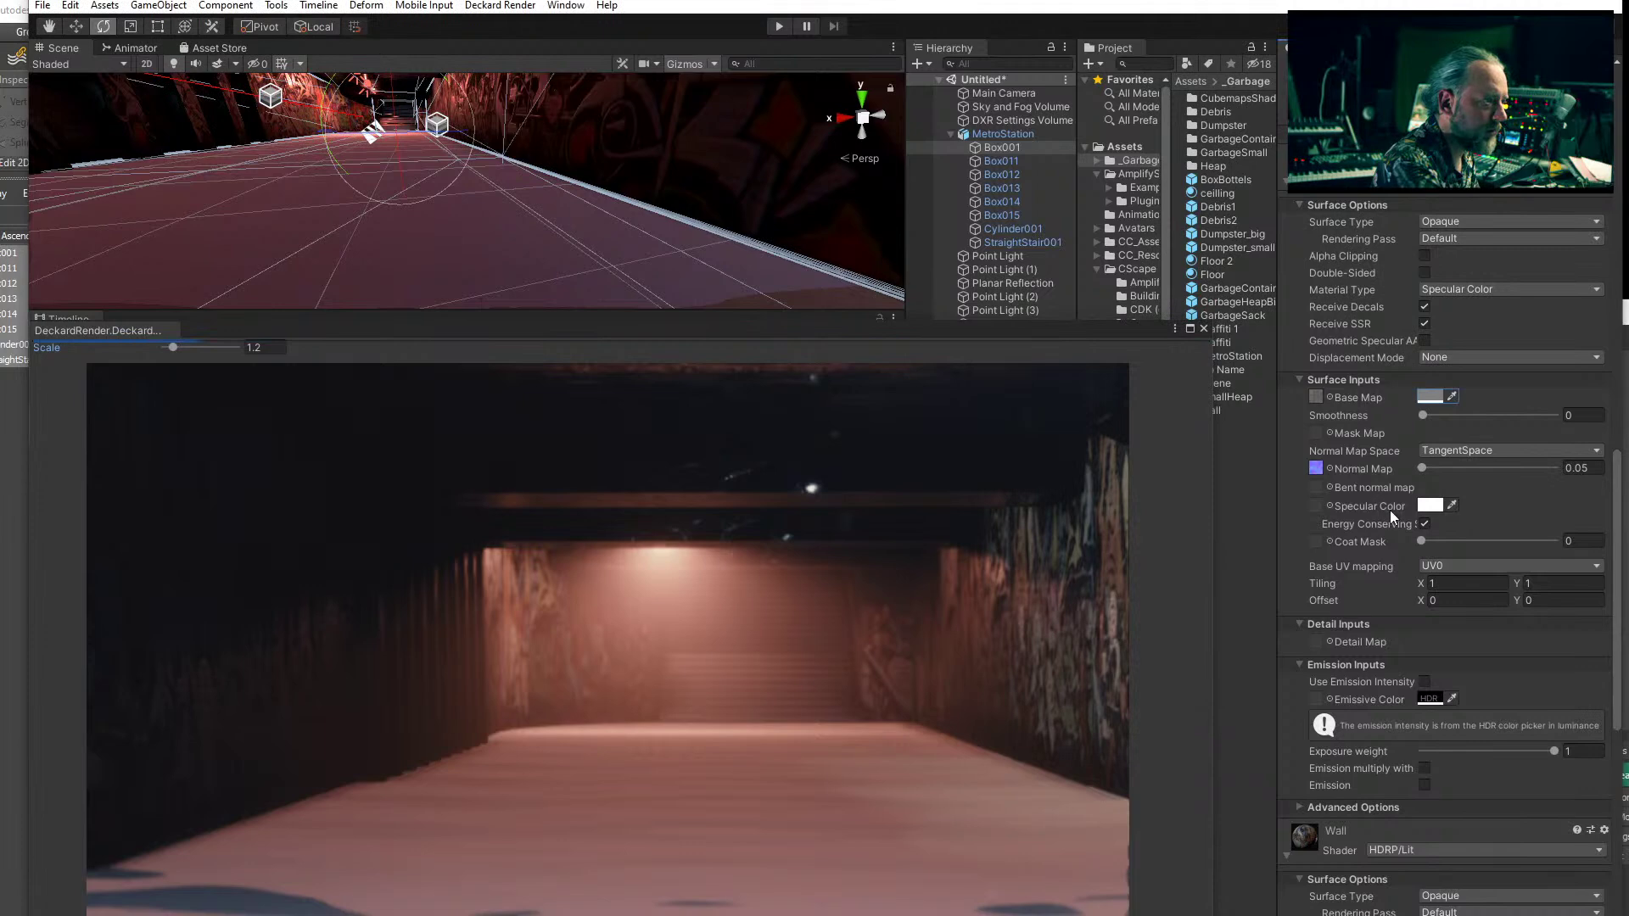
pyautogui.click(1455, 288)
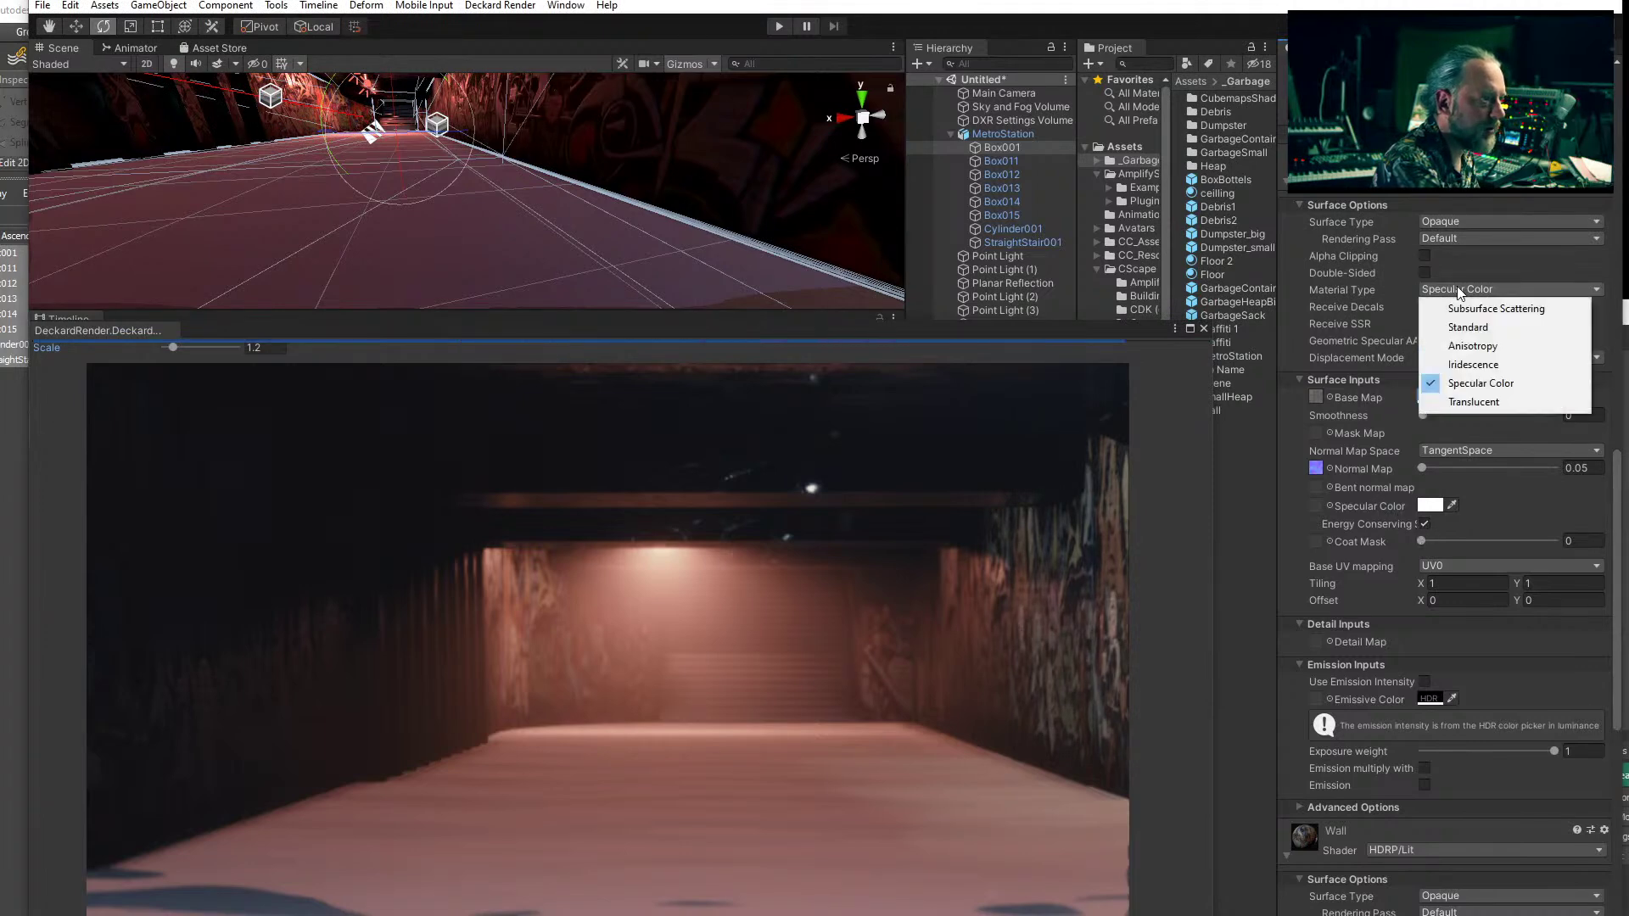
pyautogui.click(1460, 331)
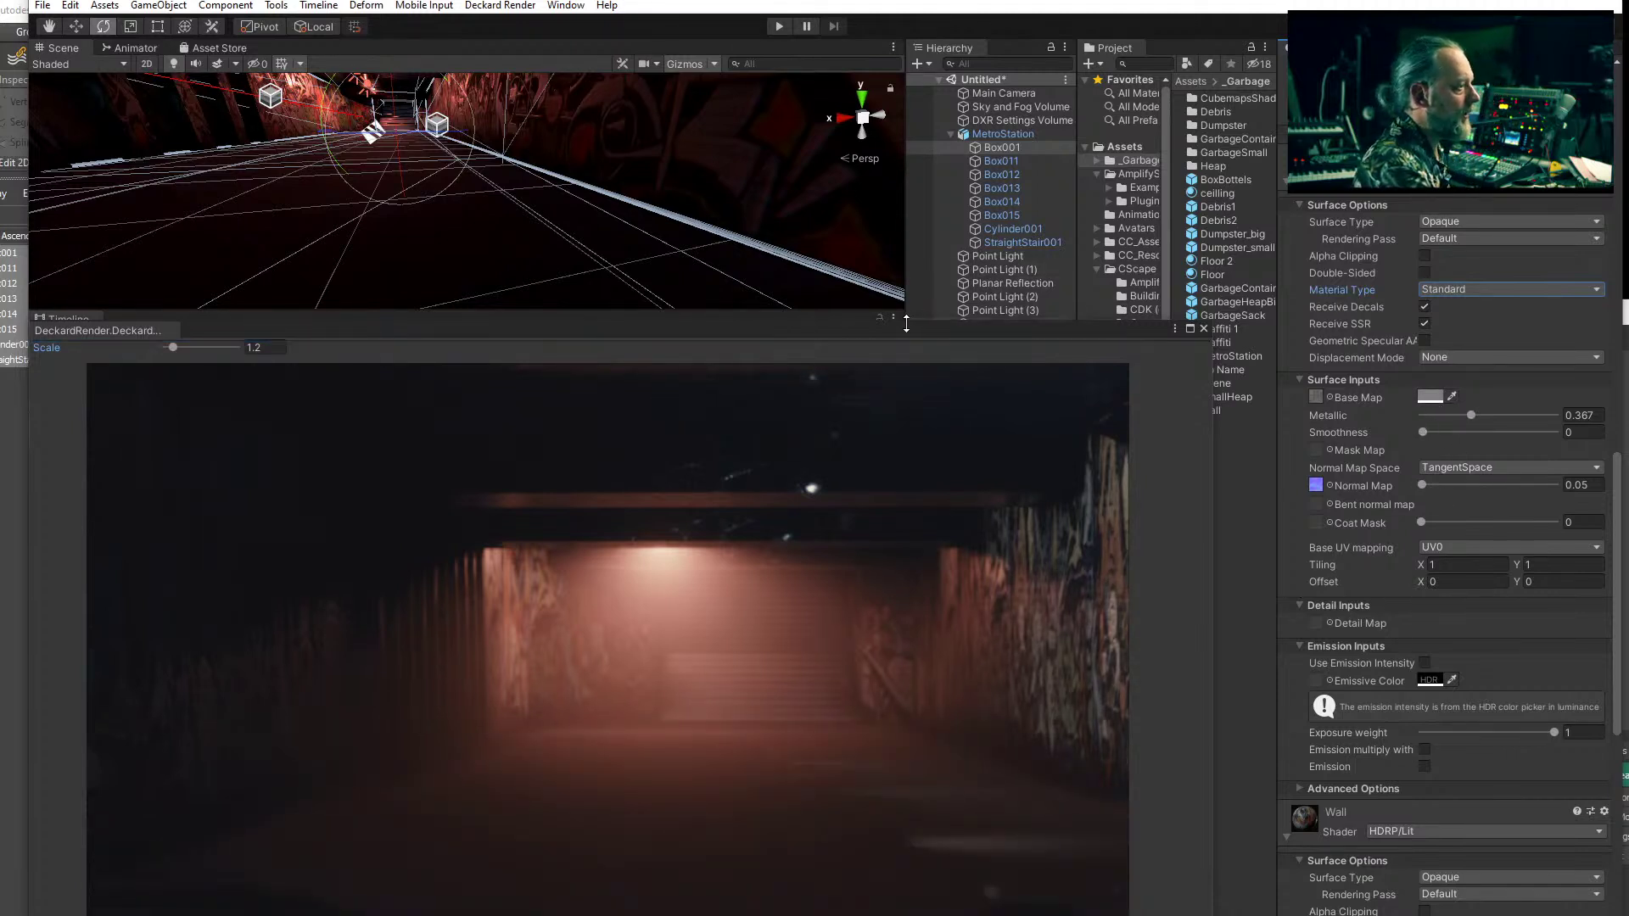
# - Move the render preview off the Hierarchy and add a Quad 3D object to the scene
pyautogui.moveTo(908, 329); pyautogui.dragTo(701, 430)
pyautogui.click(988, 353)
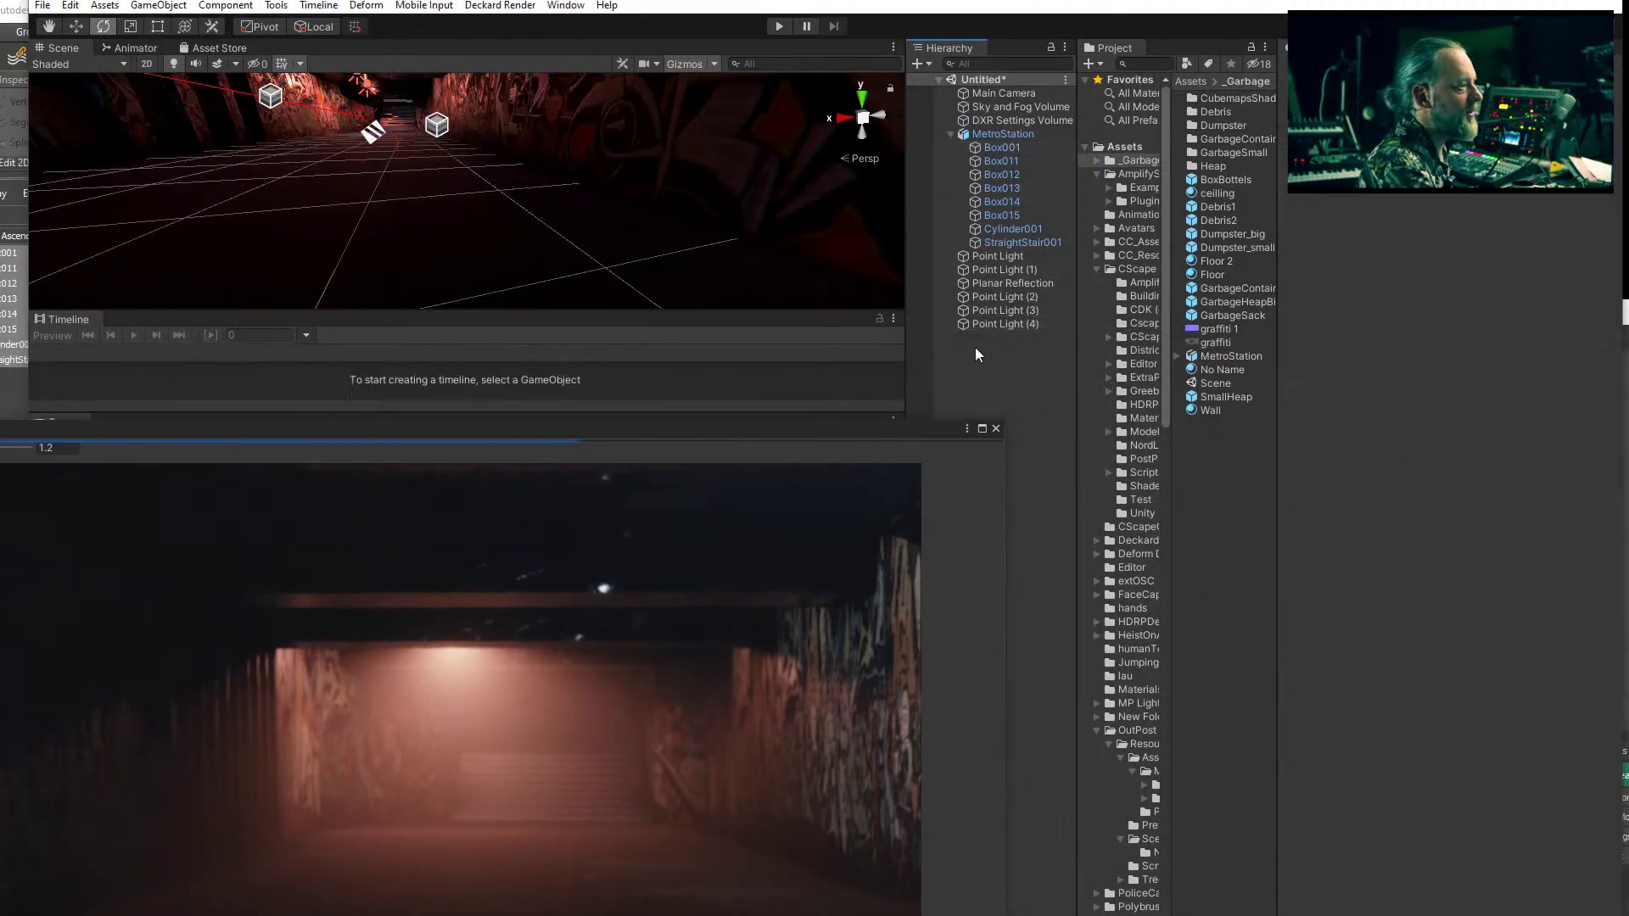
pyautogui.rightClick(975, 348)
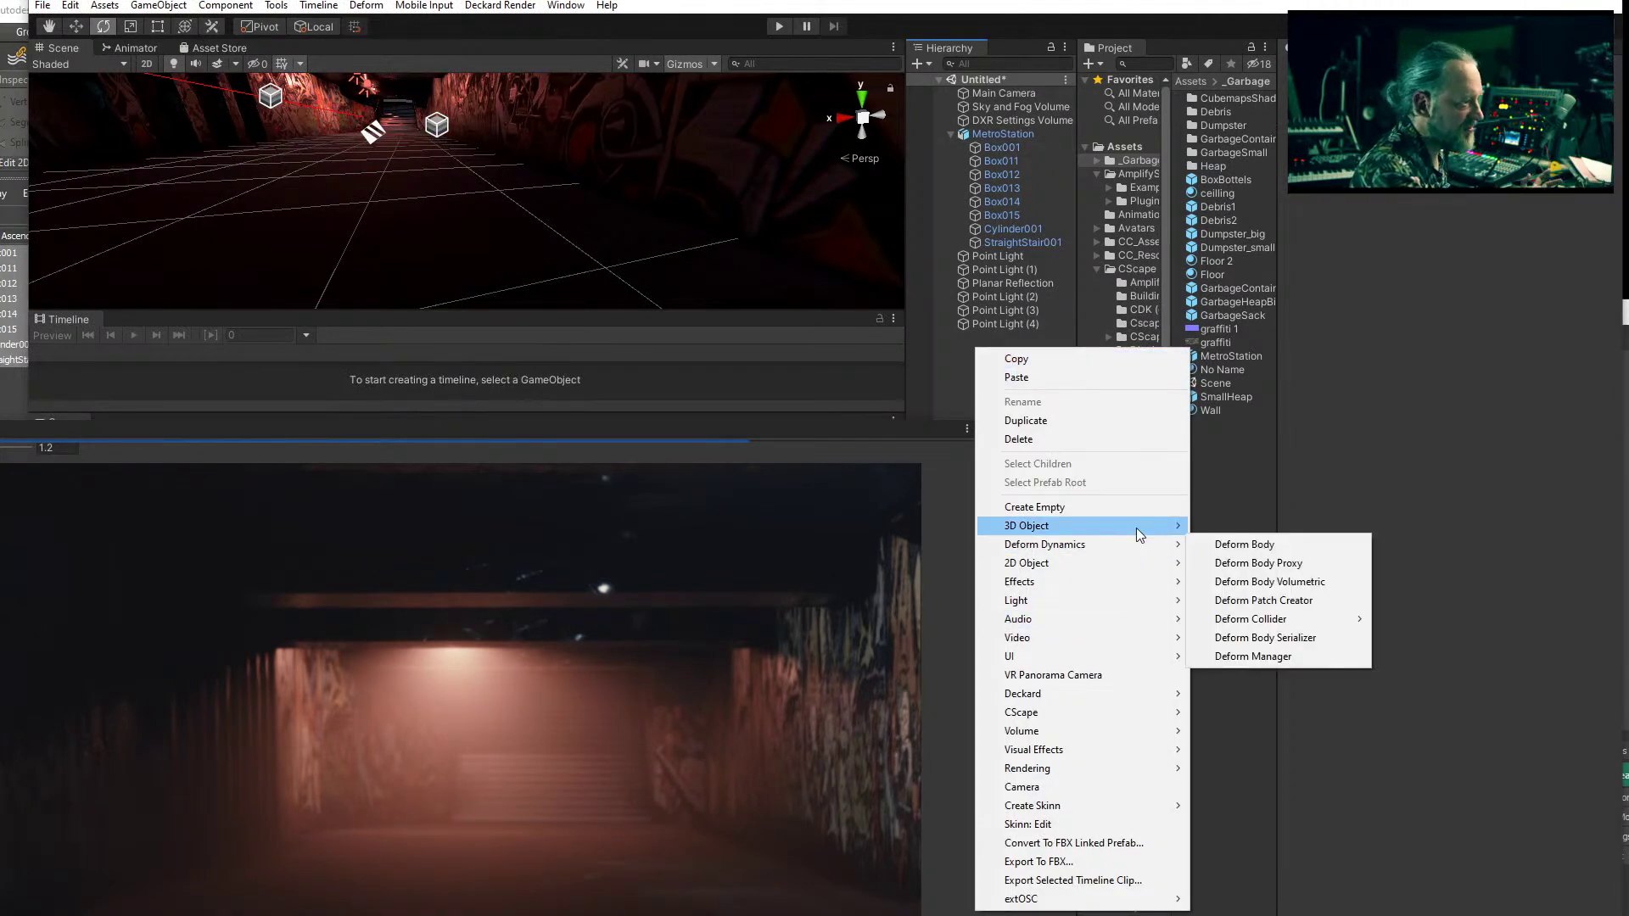
pyautogui.moveTo(1137, 526)
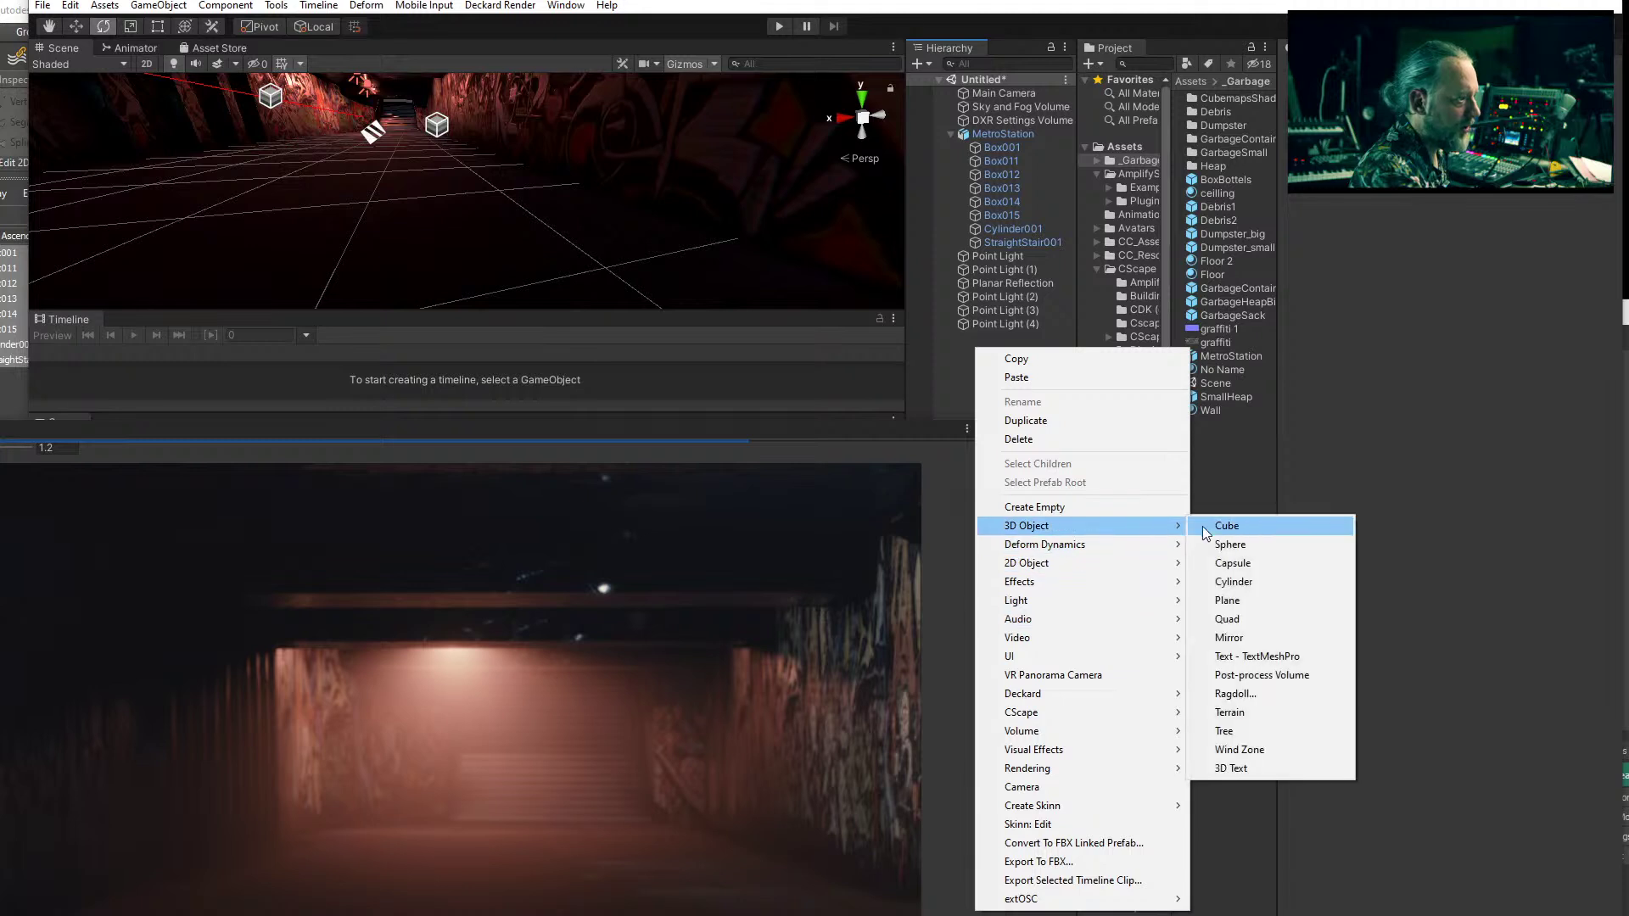
pyautogui.click(1236, 619)
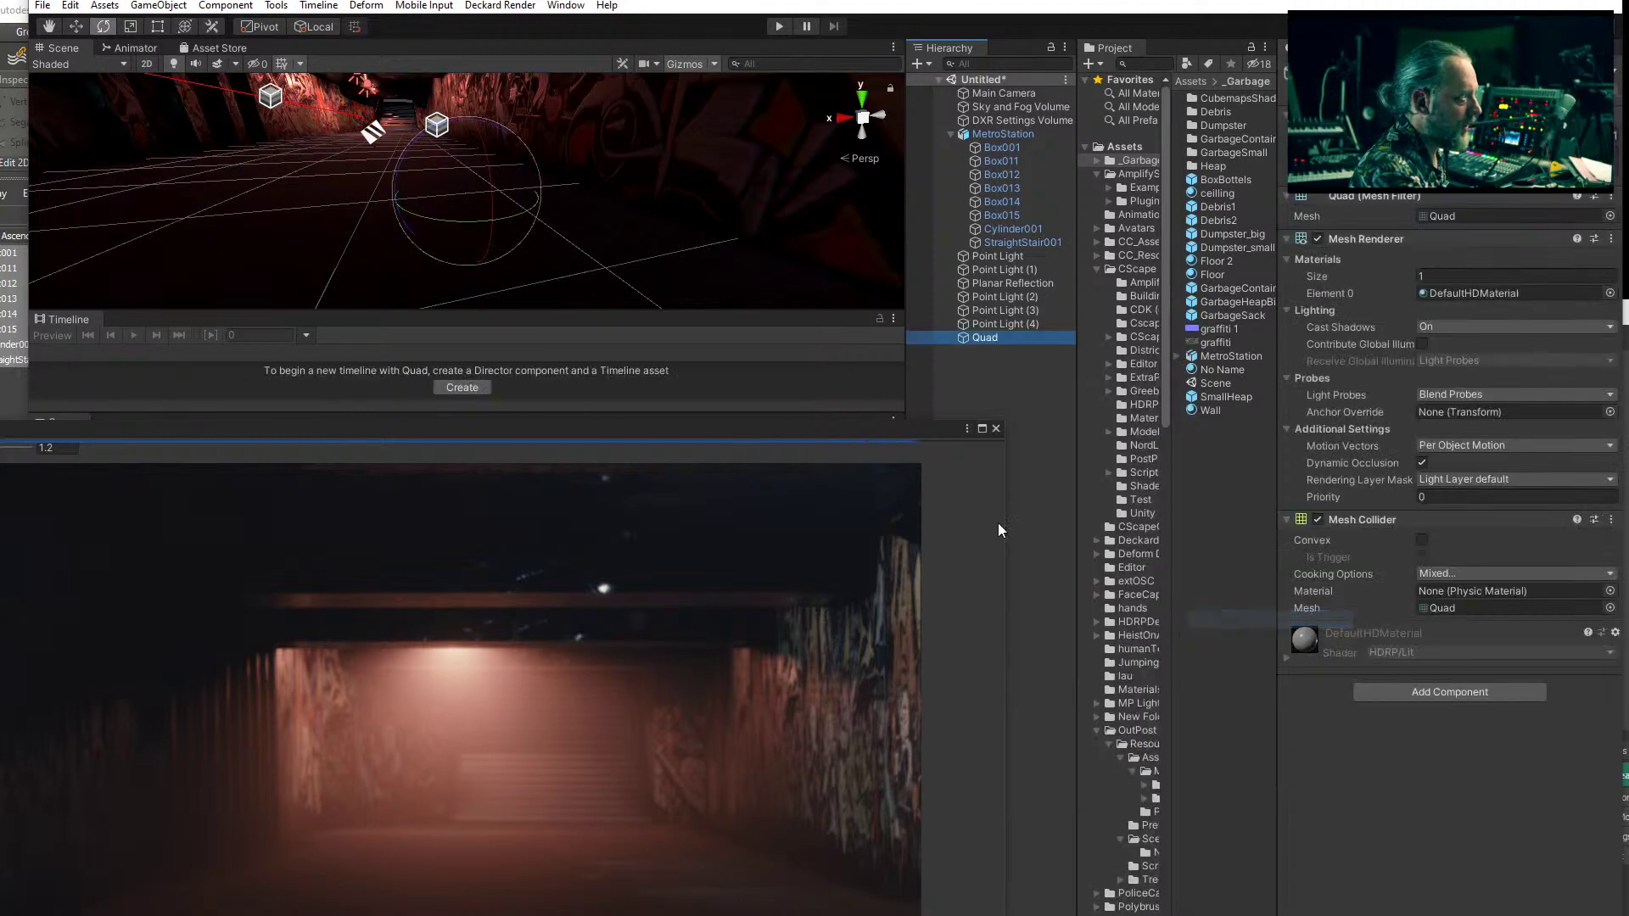
# - Reposition the Quad inside the metro tunnel near the floor, setting one position coordinate to 0
pyautogui.press('f')
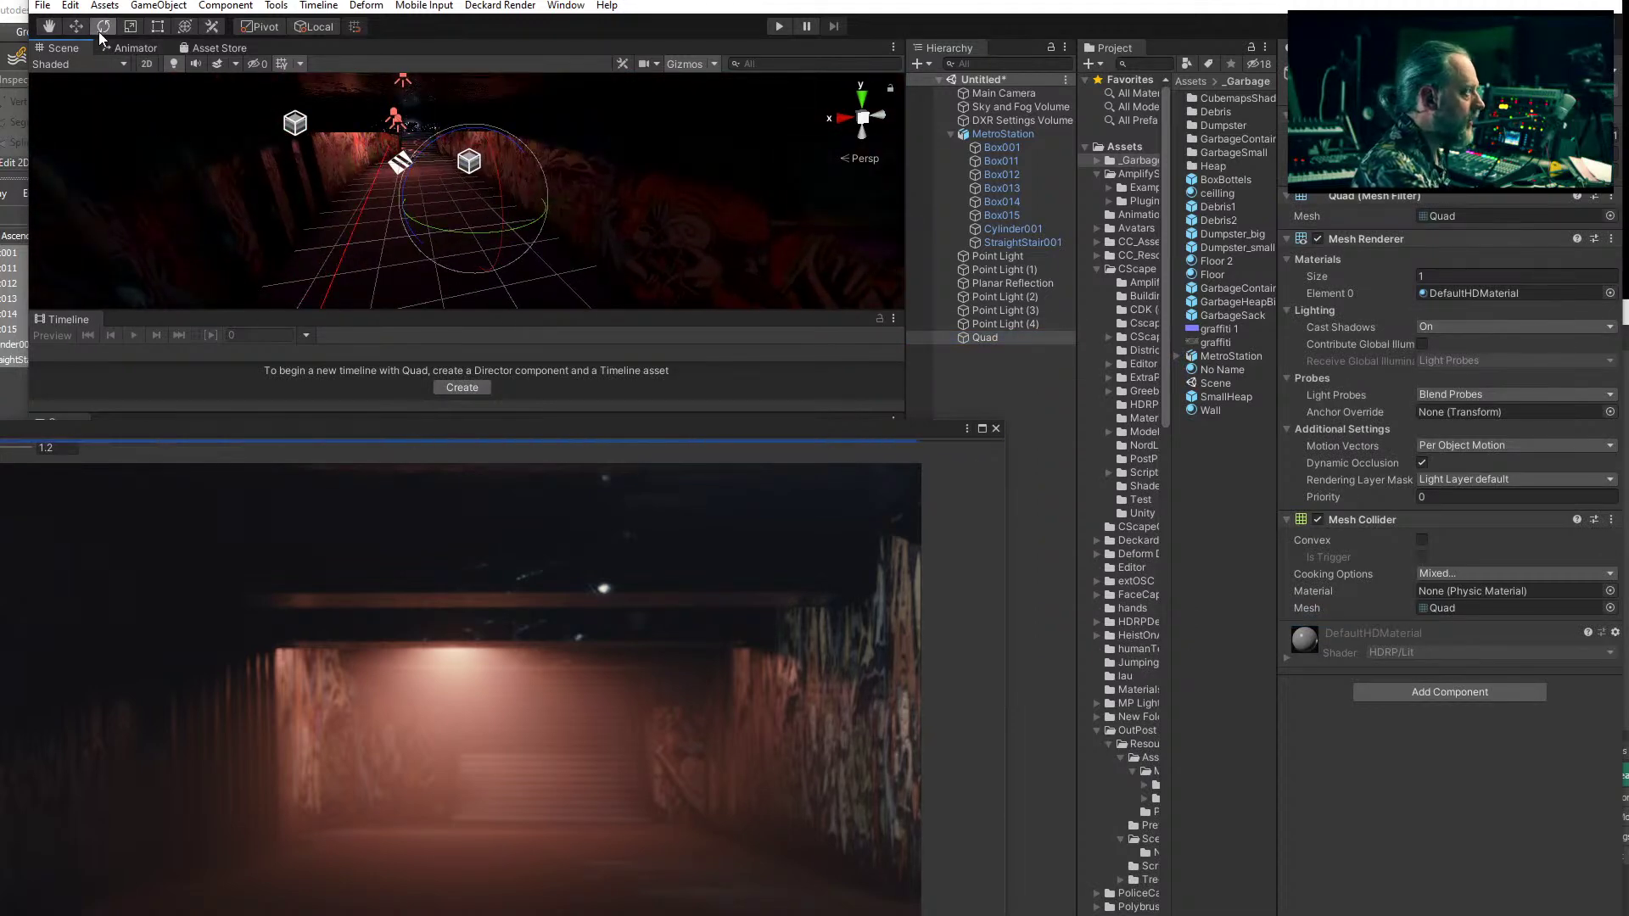
pyautogui.click(75, 26)
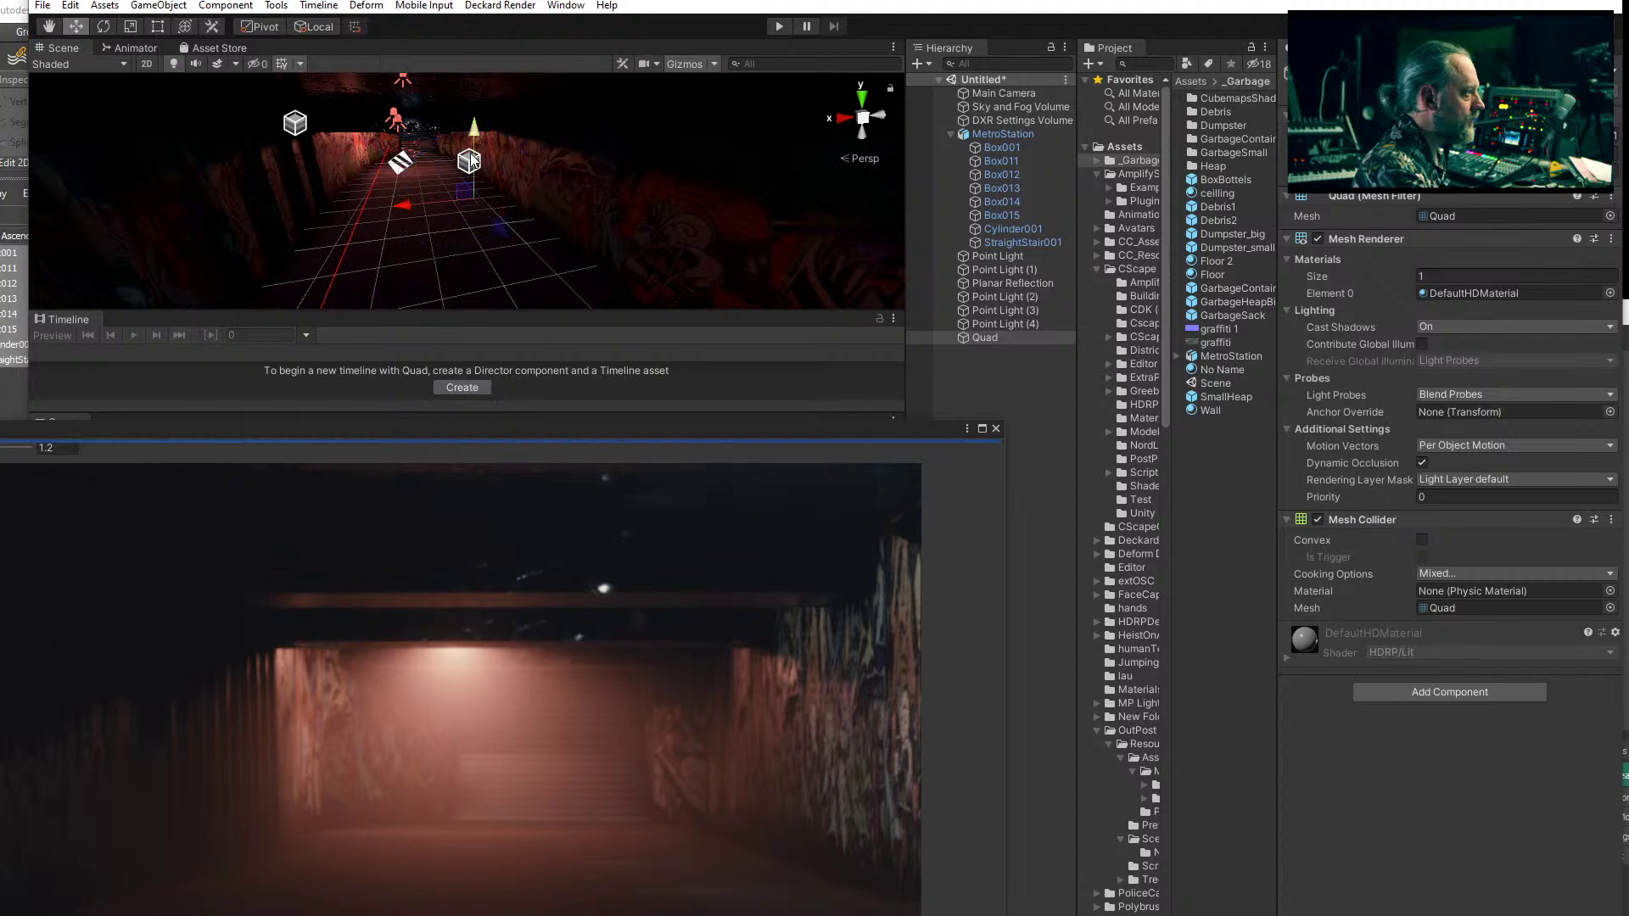
pyautogui.moveTo(482, 126); pyautogui.dragTo(451, 186, button='middle')
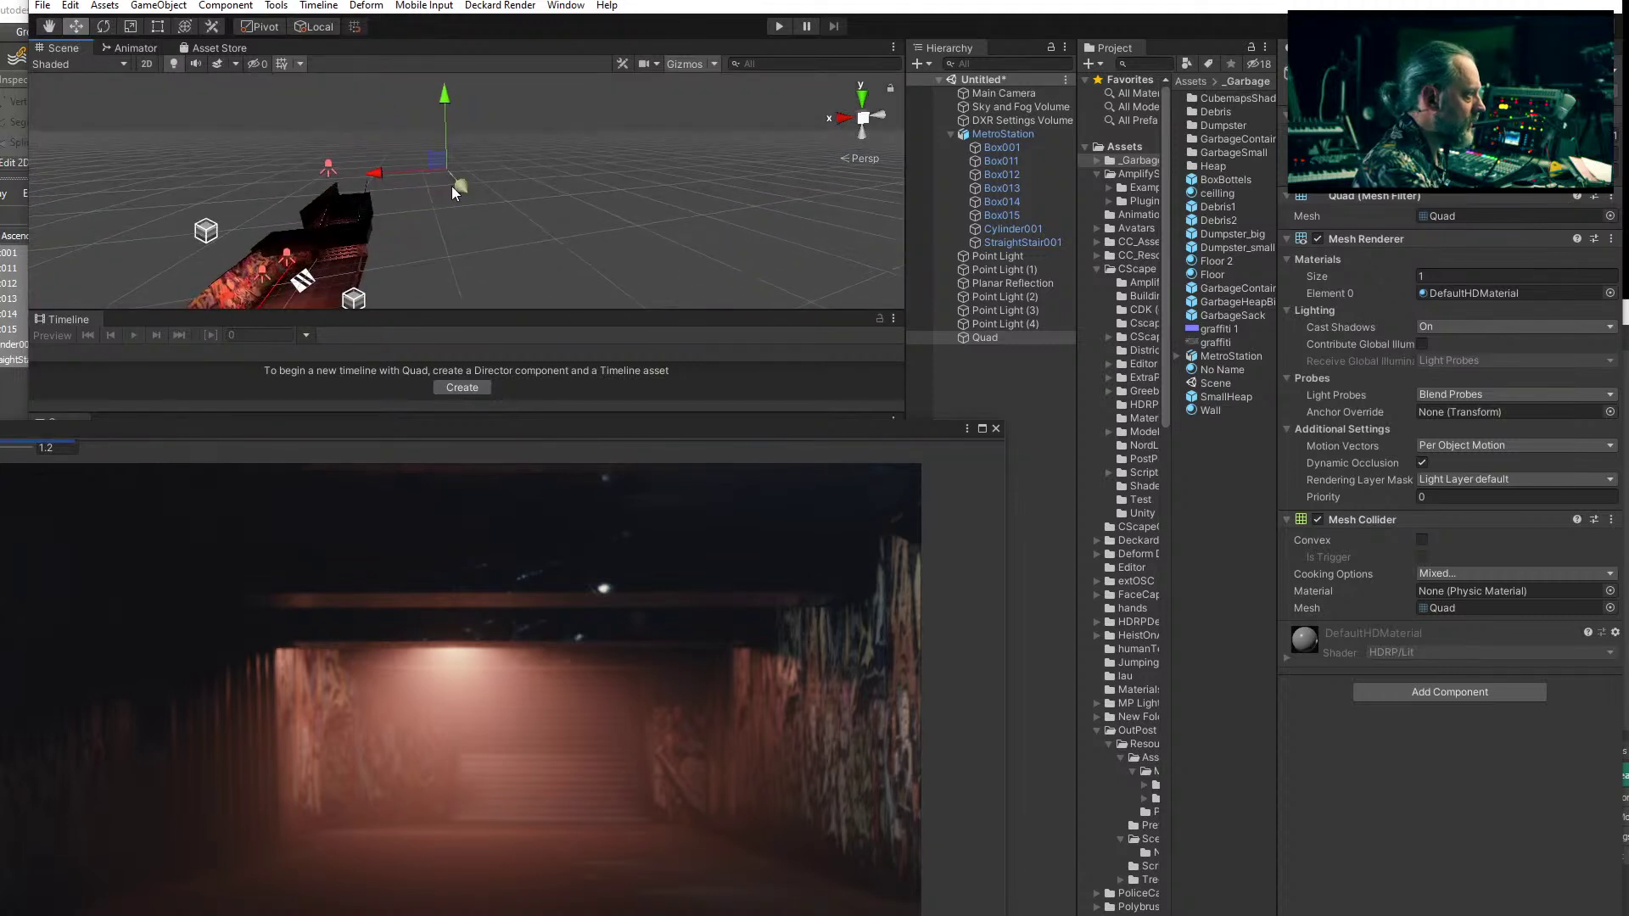
pyautogui.click(1454, 136)
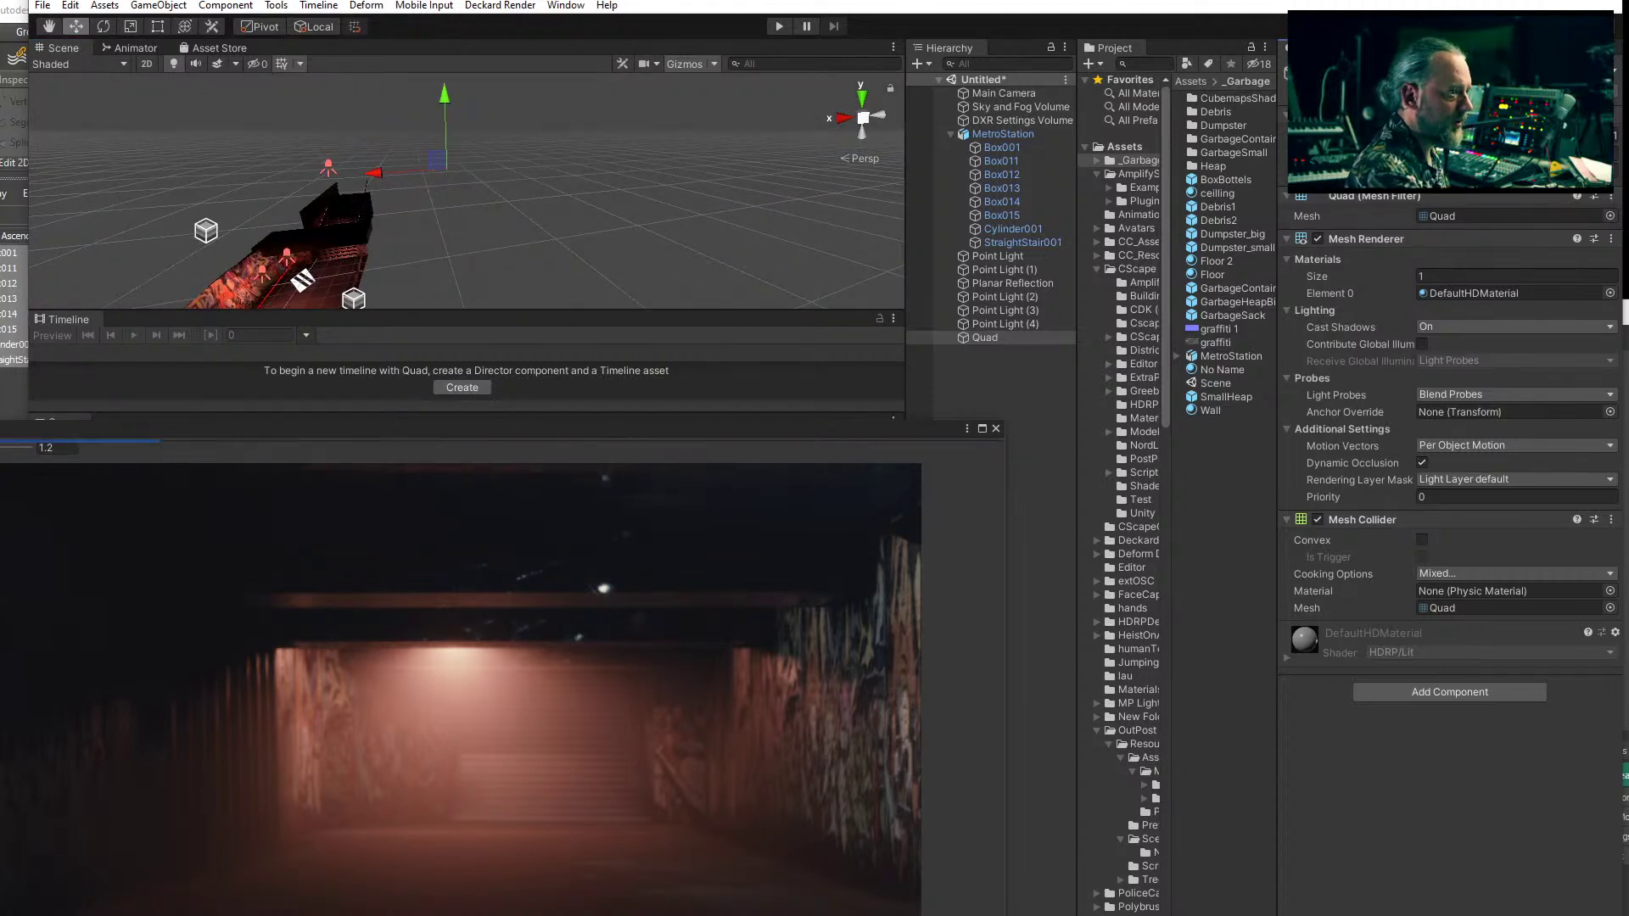
pyautogui.write('0')
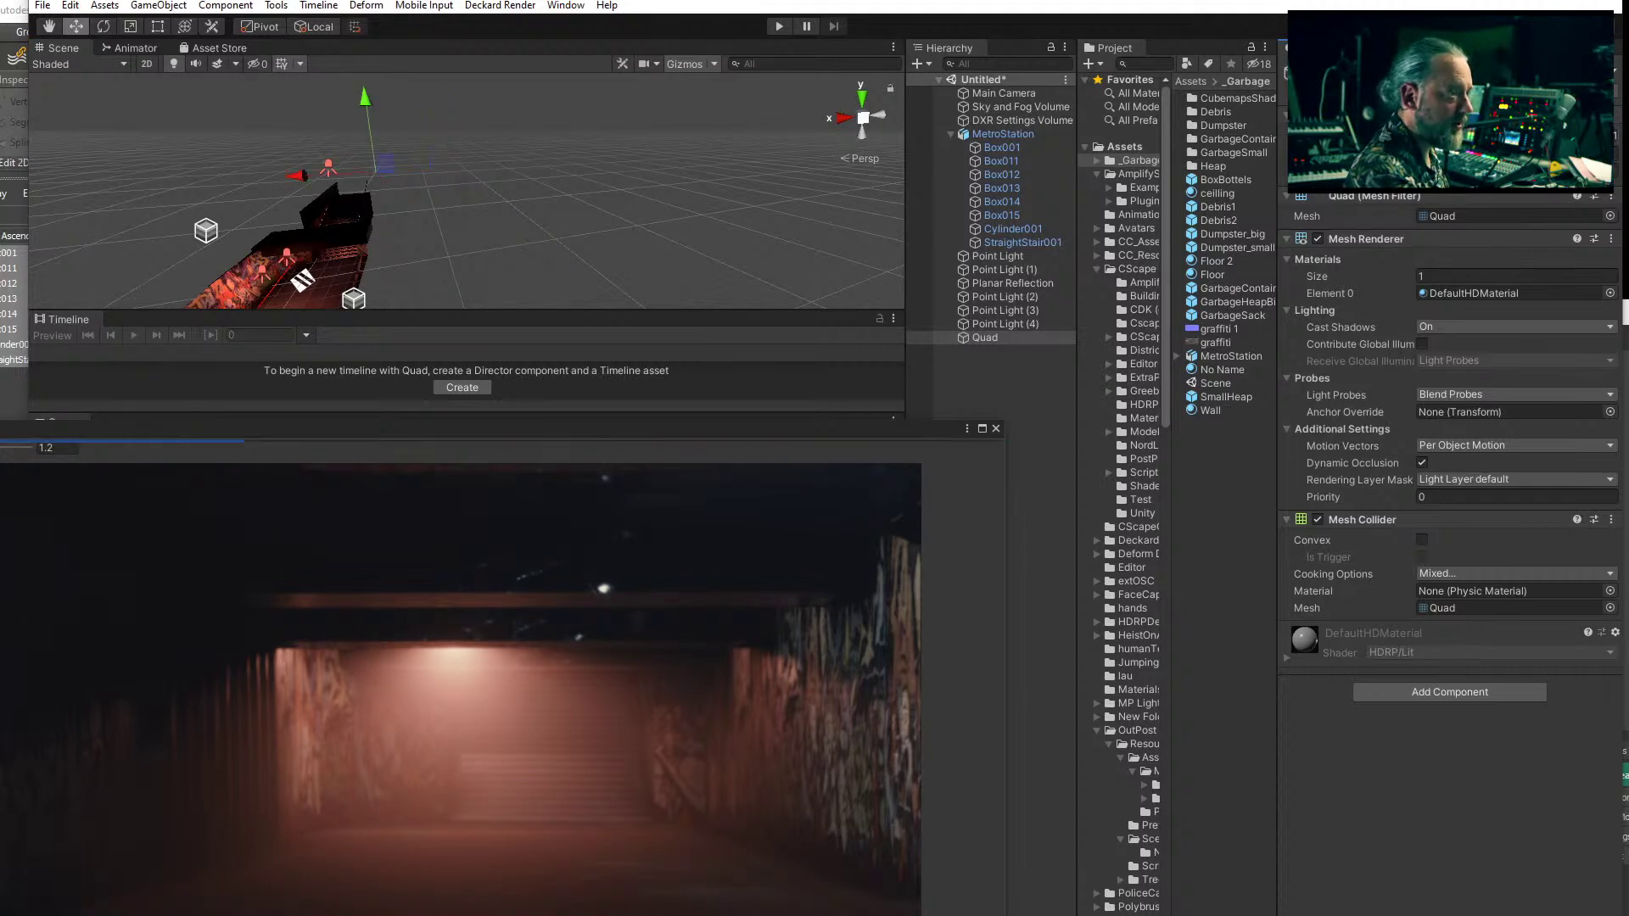
pyautogui.moveTo(505, 216); pyautogui.dragTo(540, 206, button='middle')
pyautogui.scroll(10, 446, 224)
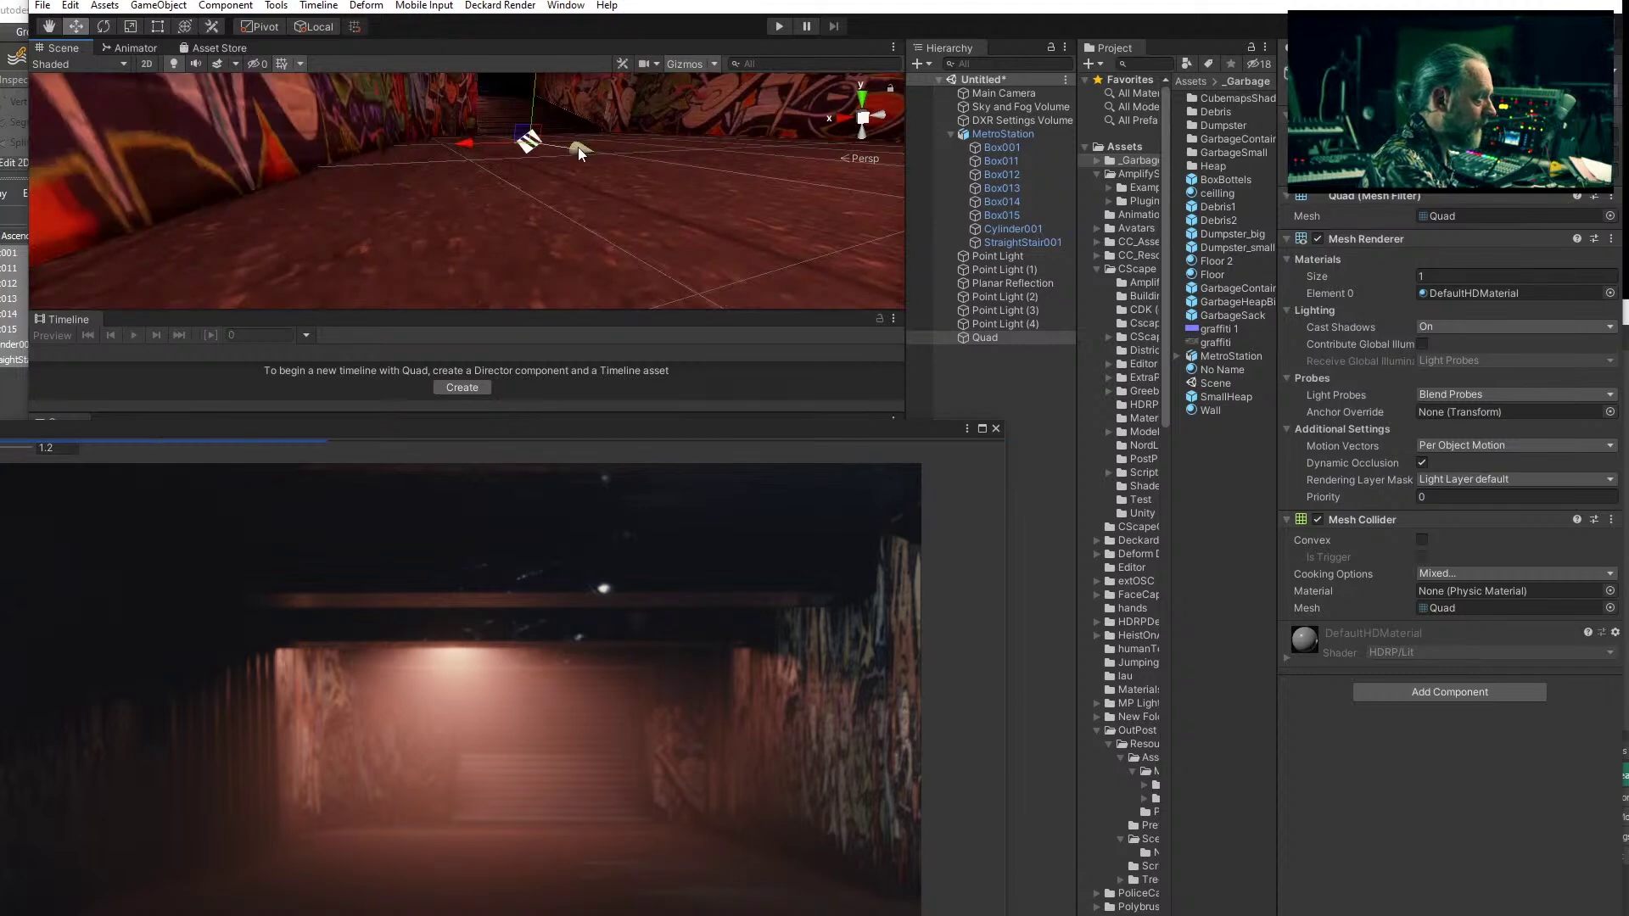
pyautogui.moveTo(578, 146); pyautogui.dragTo(623, 172)
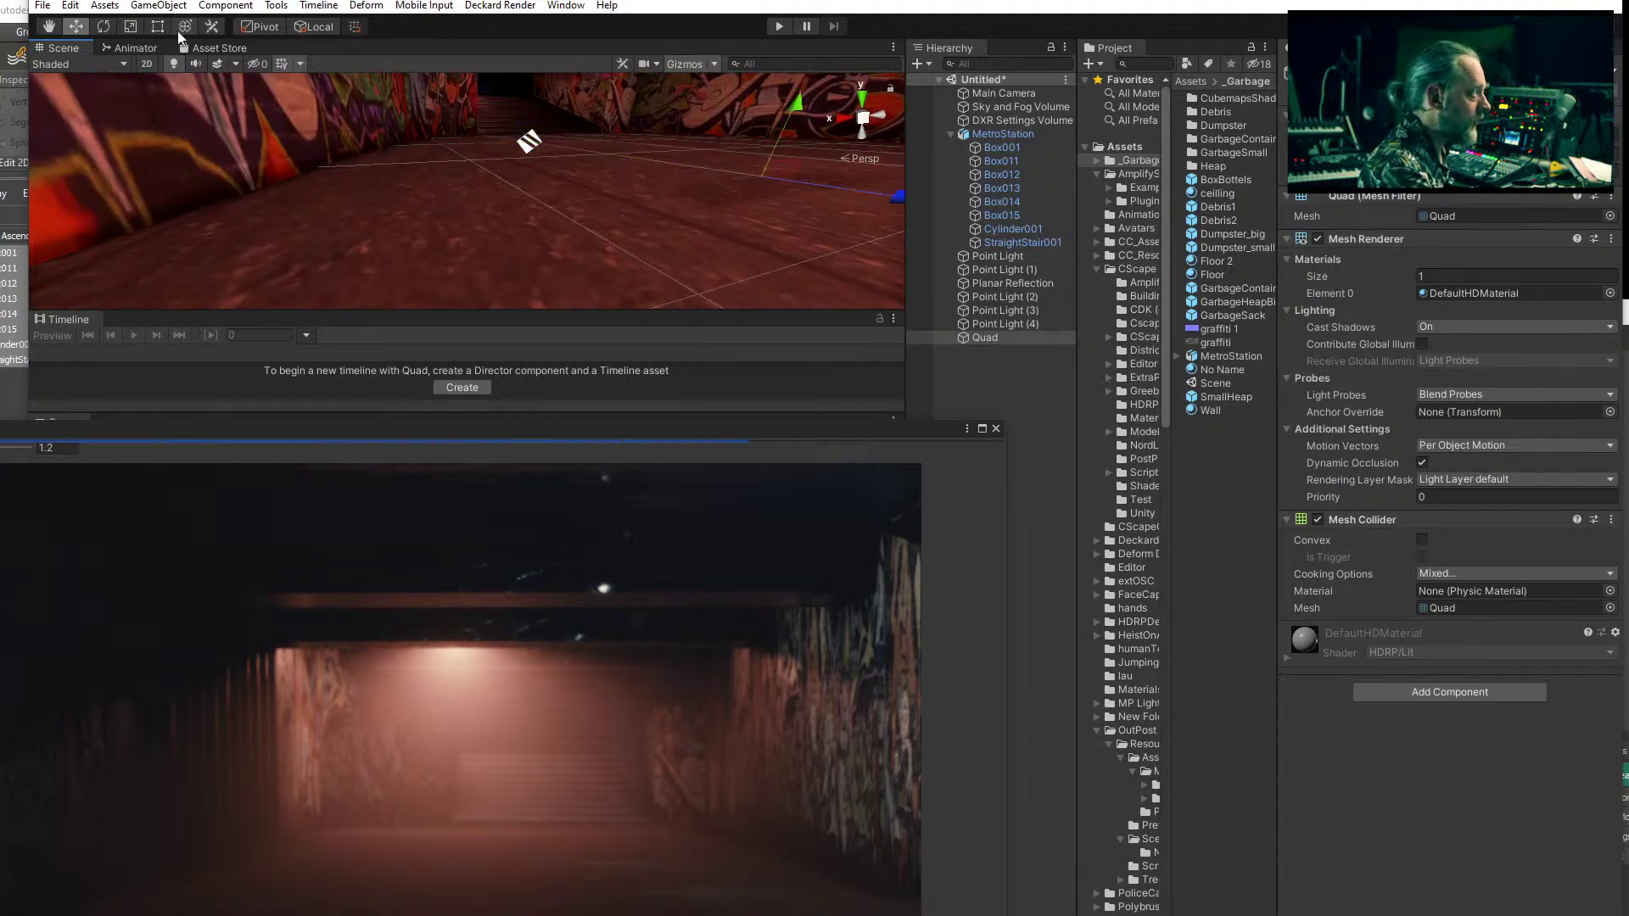
# - Rotate the Quad so it lies flat along the tunnel floor
pyautogui.click(103, 27)
pyautogui.moveTo(652, 193); pyautogui.dragTo(648, 193, button='right')
pyautogui.moveTo(258, 226); pyautogui.dragTo(676, 228, button='right')
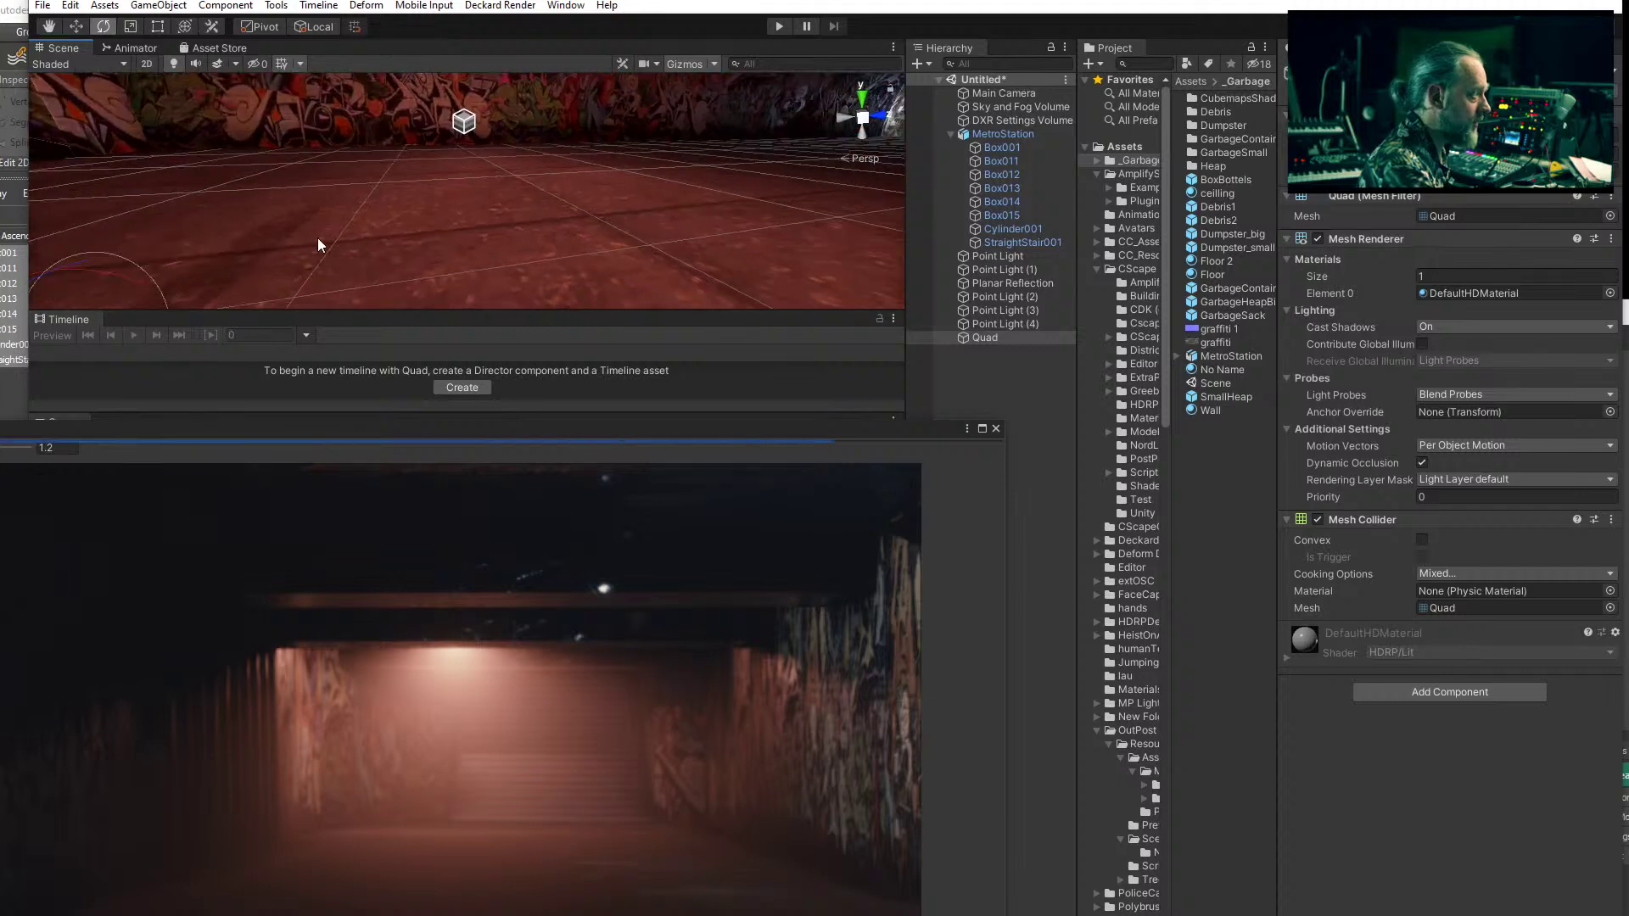
pyautogui.press('f')
pyautogui.moveTo(321, 237); pyautogui.dragTo(324, 236, button='middle')
pyautogui.moveTo(633, 200); pyautogui.dragTo(827, 109)
pyautogui.keyDown('alt'); pyautogui.moveTo(501, 183); pyautogui.dragTo(348, 183); pyautogui.keyUp('alt')
# - Scale the Quad up to cover a large part of the tunnel floor and close the Deckard Render preview
pyautogui.click(131, 27)
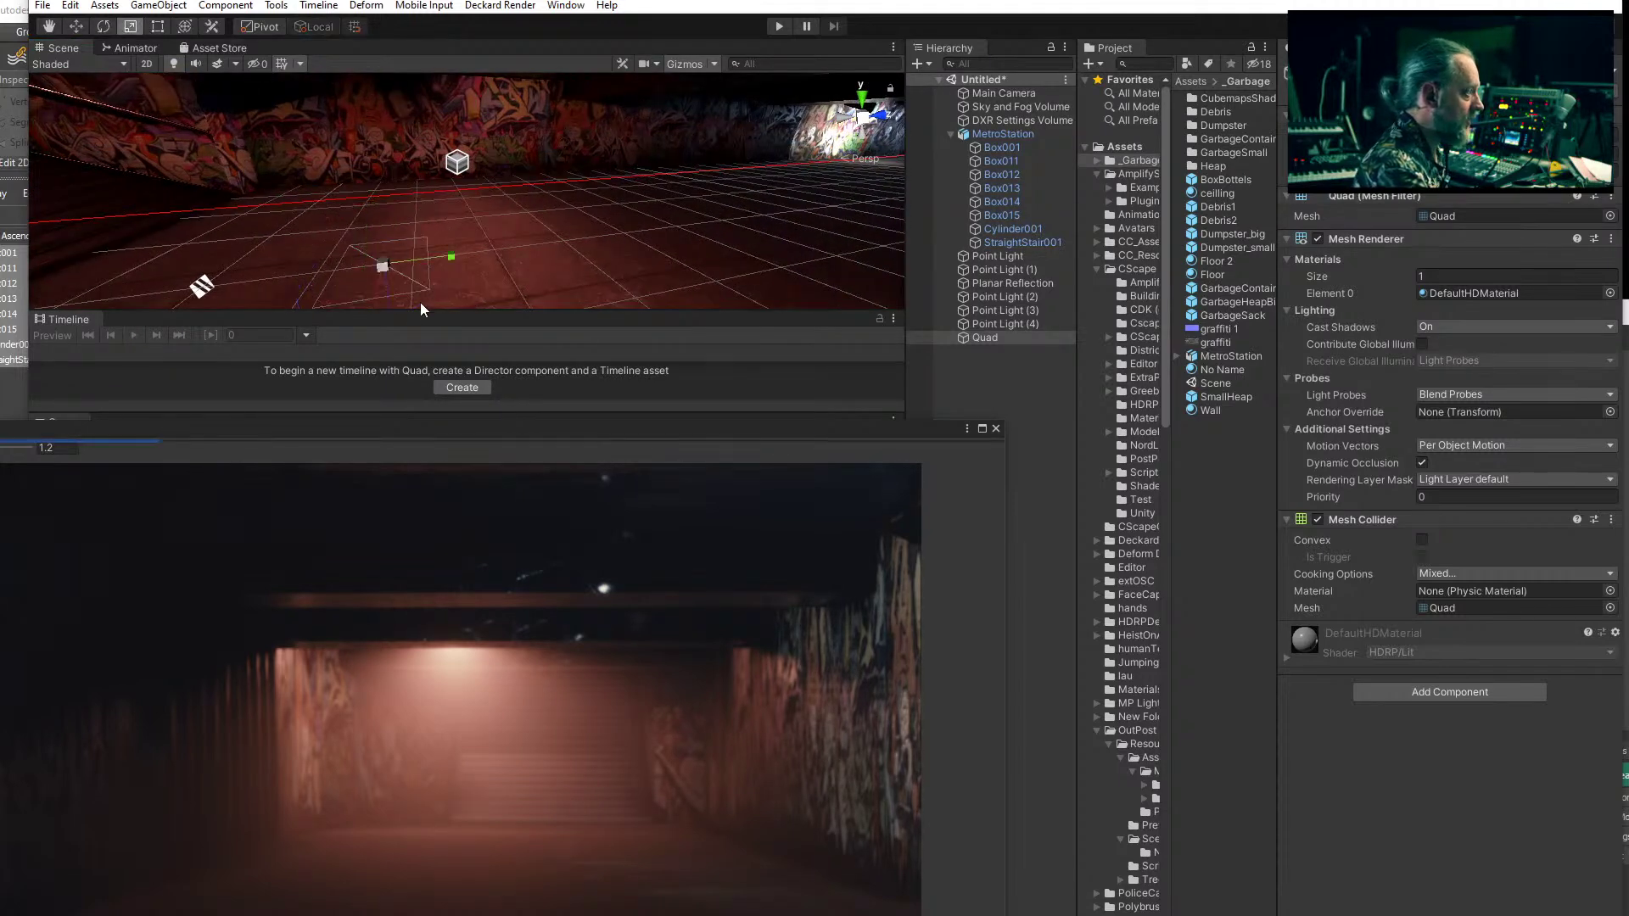
pyautogui.moveTo(385, 265); pyautogui.dragTo(384, 85)
pyautogui.moveTo(661, 229); pyautogui.dragTo(832, 284)
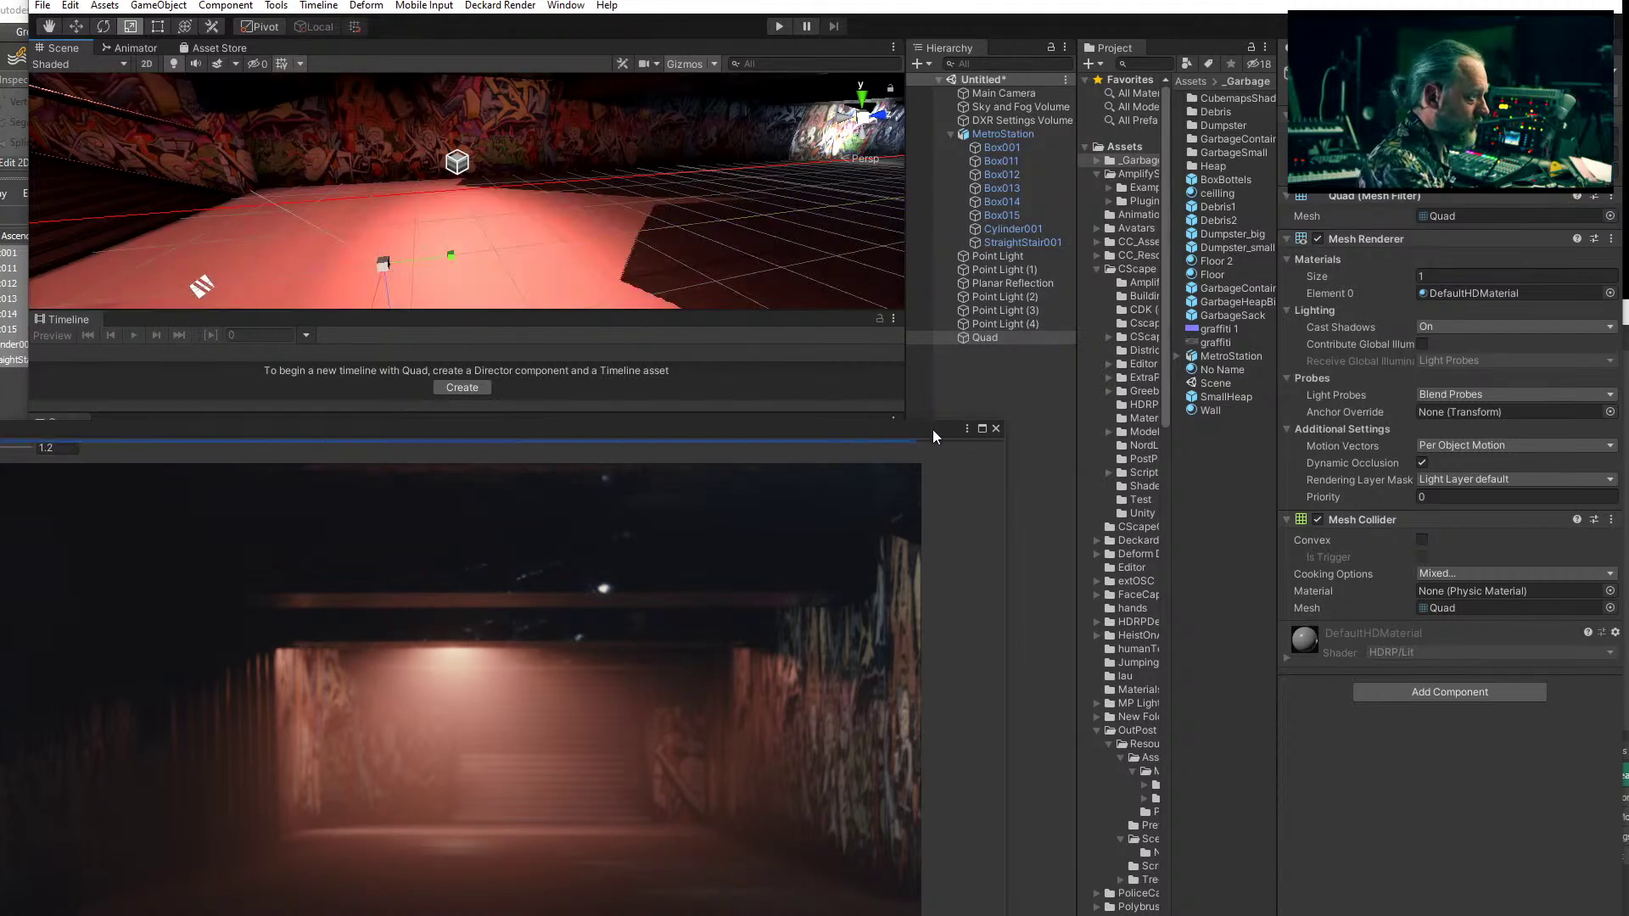
pyautogui.moveTo(934, 430); pyautogui.dragTo(1148, 322)
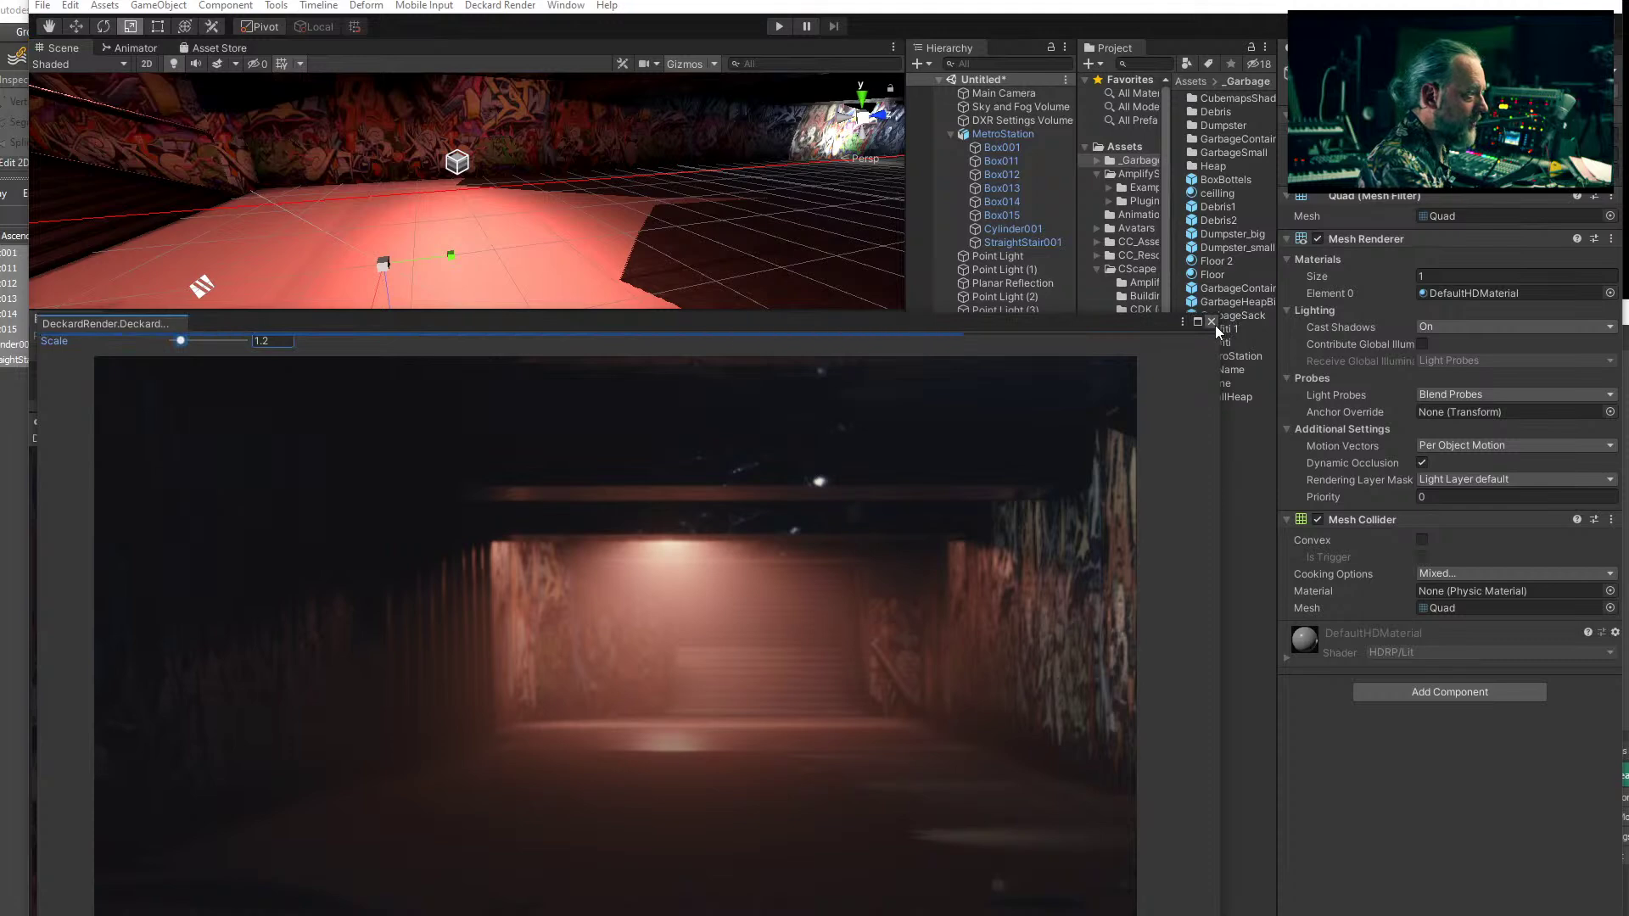
pyautogui.click(1211, 322)
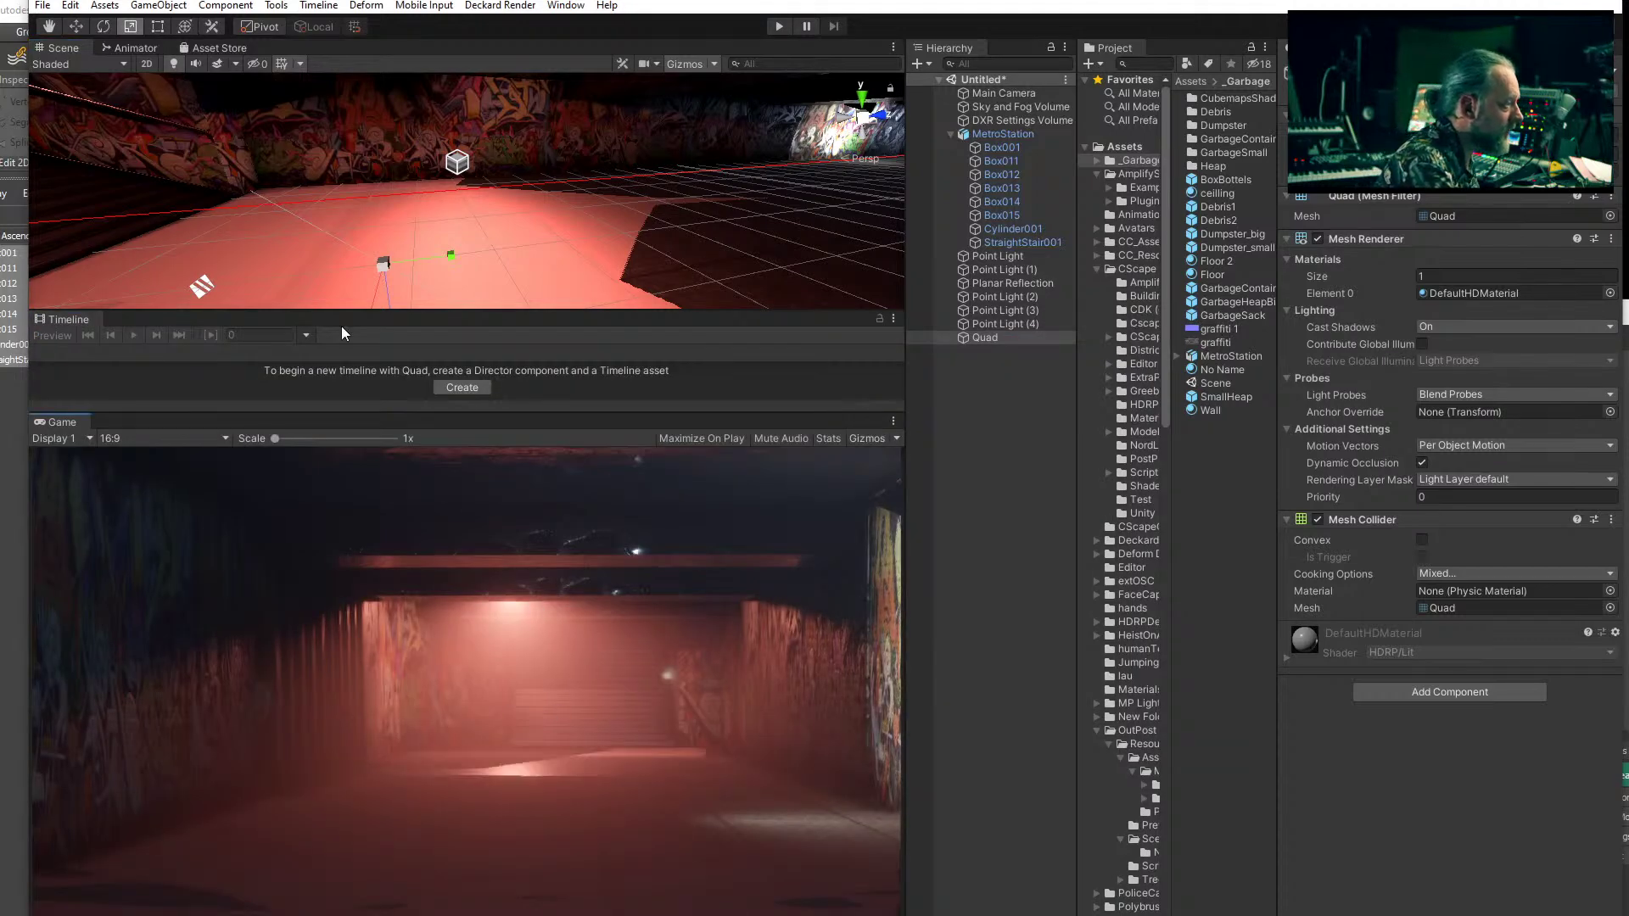
# - Move the enlarged Quad across the tunnel and fine-tune its position relative to the floor
pyautogui.click(76, 26)
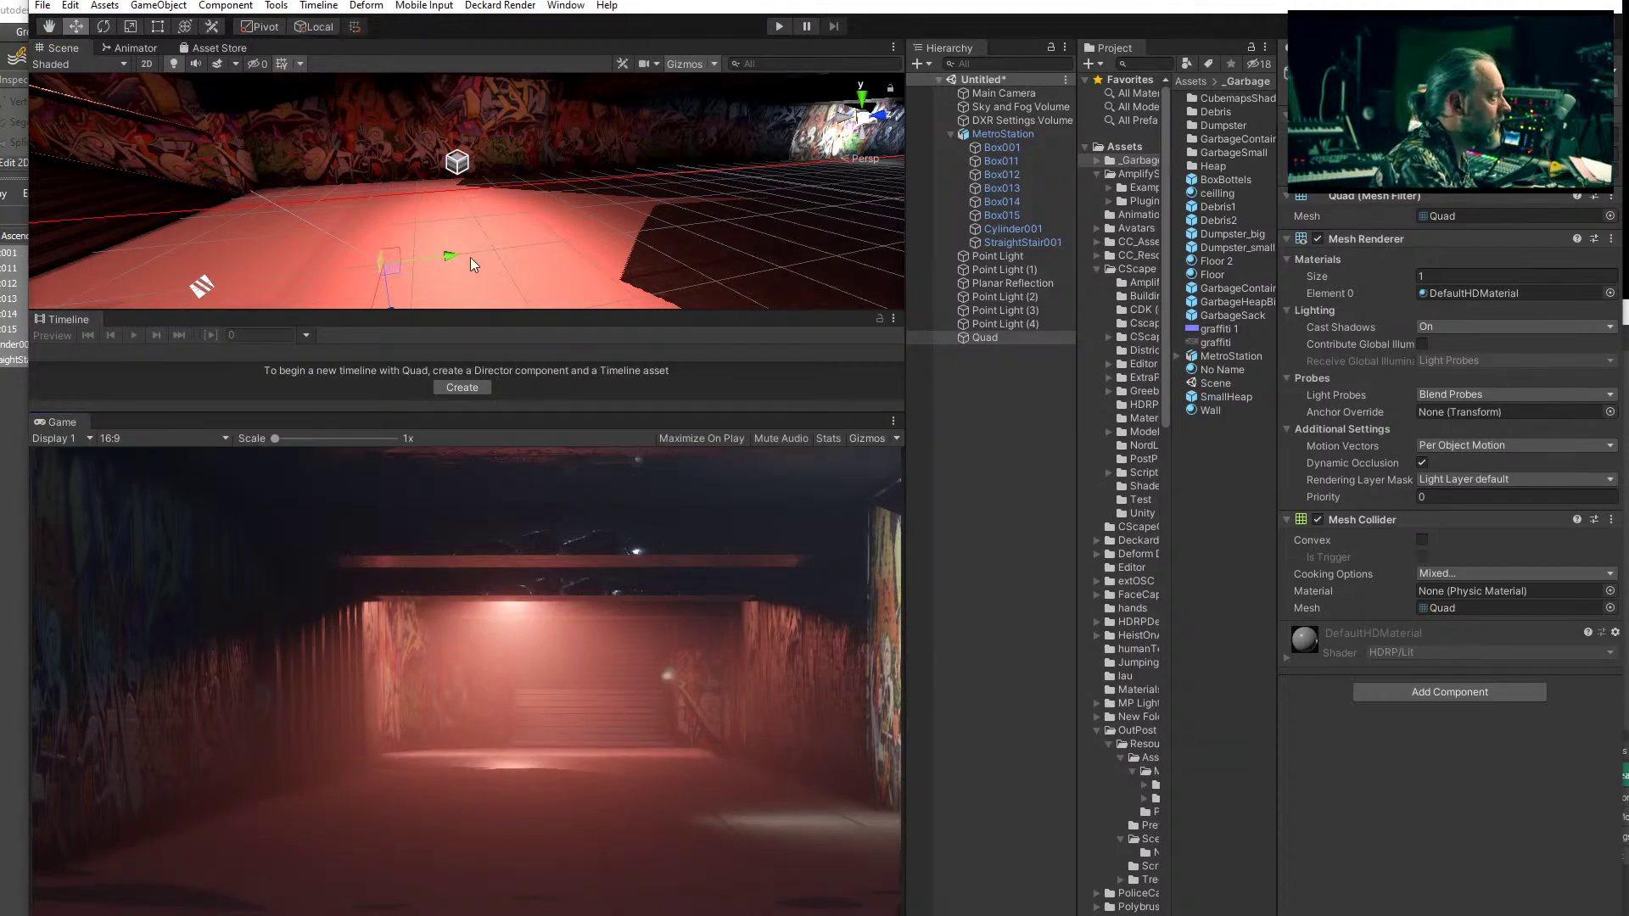
pyautogui.moveTo(455, 256); pyautogui.dragTo(759, 223)
pyautogui.scroll(-4, 759, 222)
pyautogui.moveTo(759, 222)
pyautogui.mouseDown(button='middle')
pyautogui.moveTo(744, 228)
pyautogui.moveTo(759, 204)
pyautogui.mouseUp(button='middle')
pyautogui.scroll(5, 759, 204)
pyautogui.moveTo(591, 297); pyautogui.dragTo(594, 293)
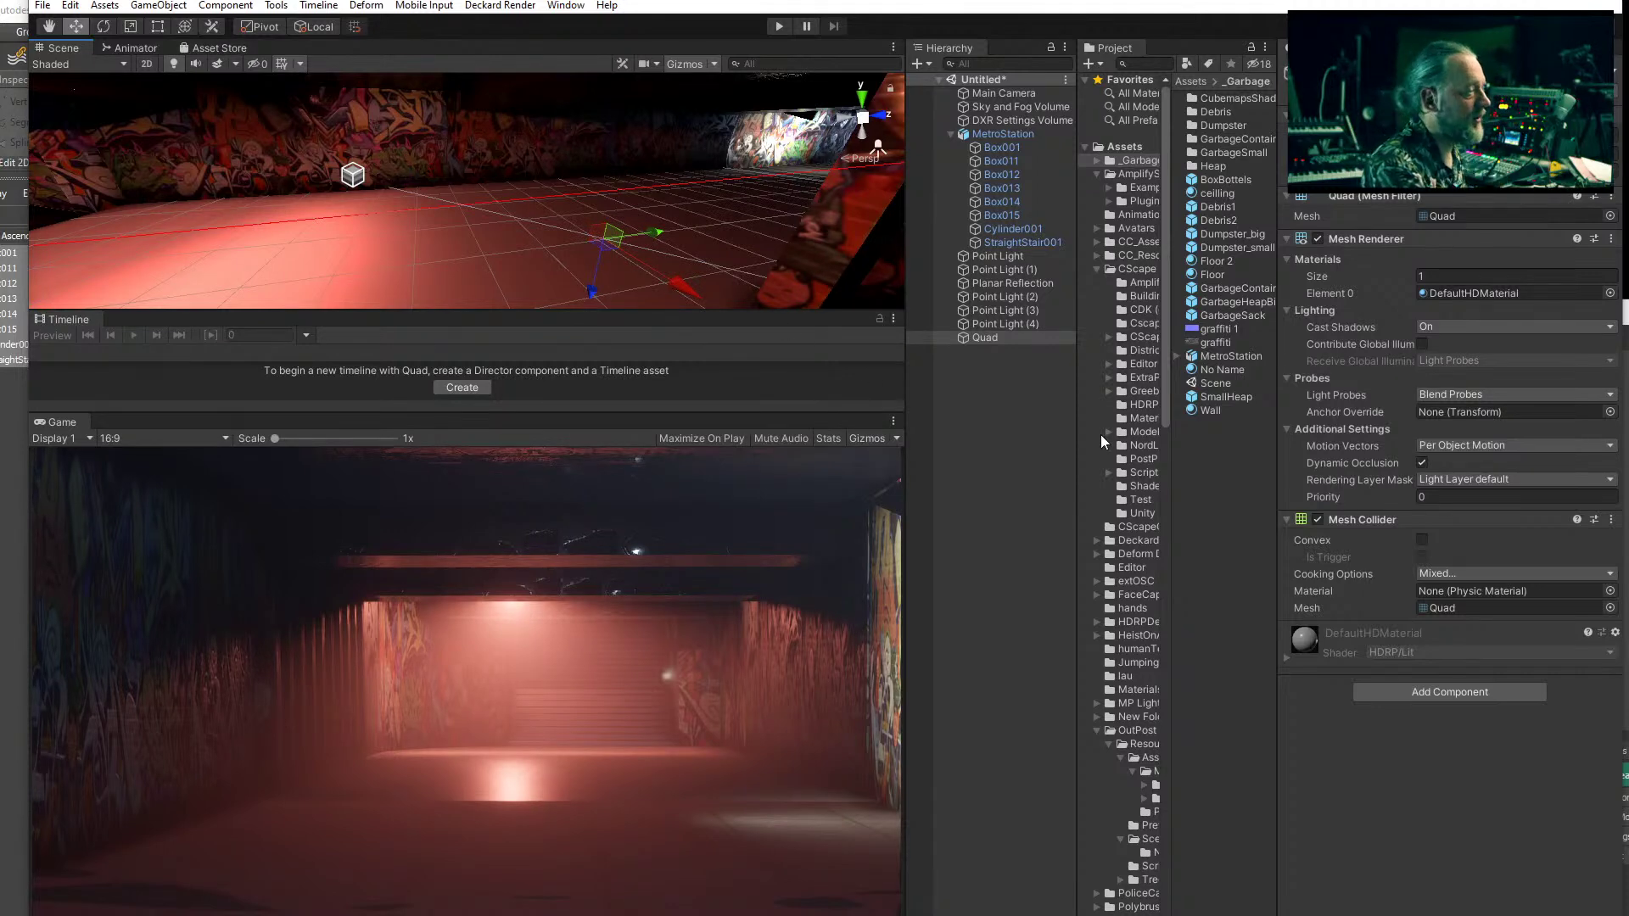
# - Scale the Quad up uniformly until it covers the whole visible tunnel floor
pyautogui.click(131, 27)
pyautogui.moveTo(608, 241); pyautogui.dragTo(711, 840)
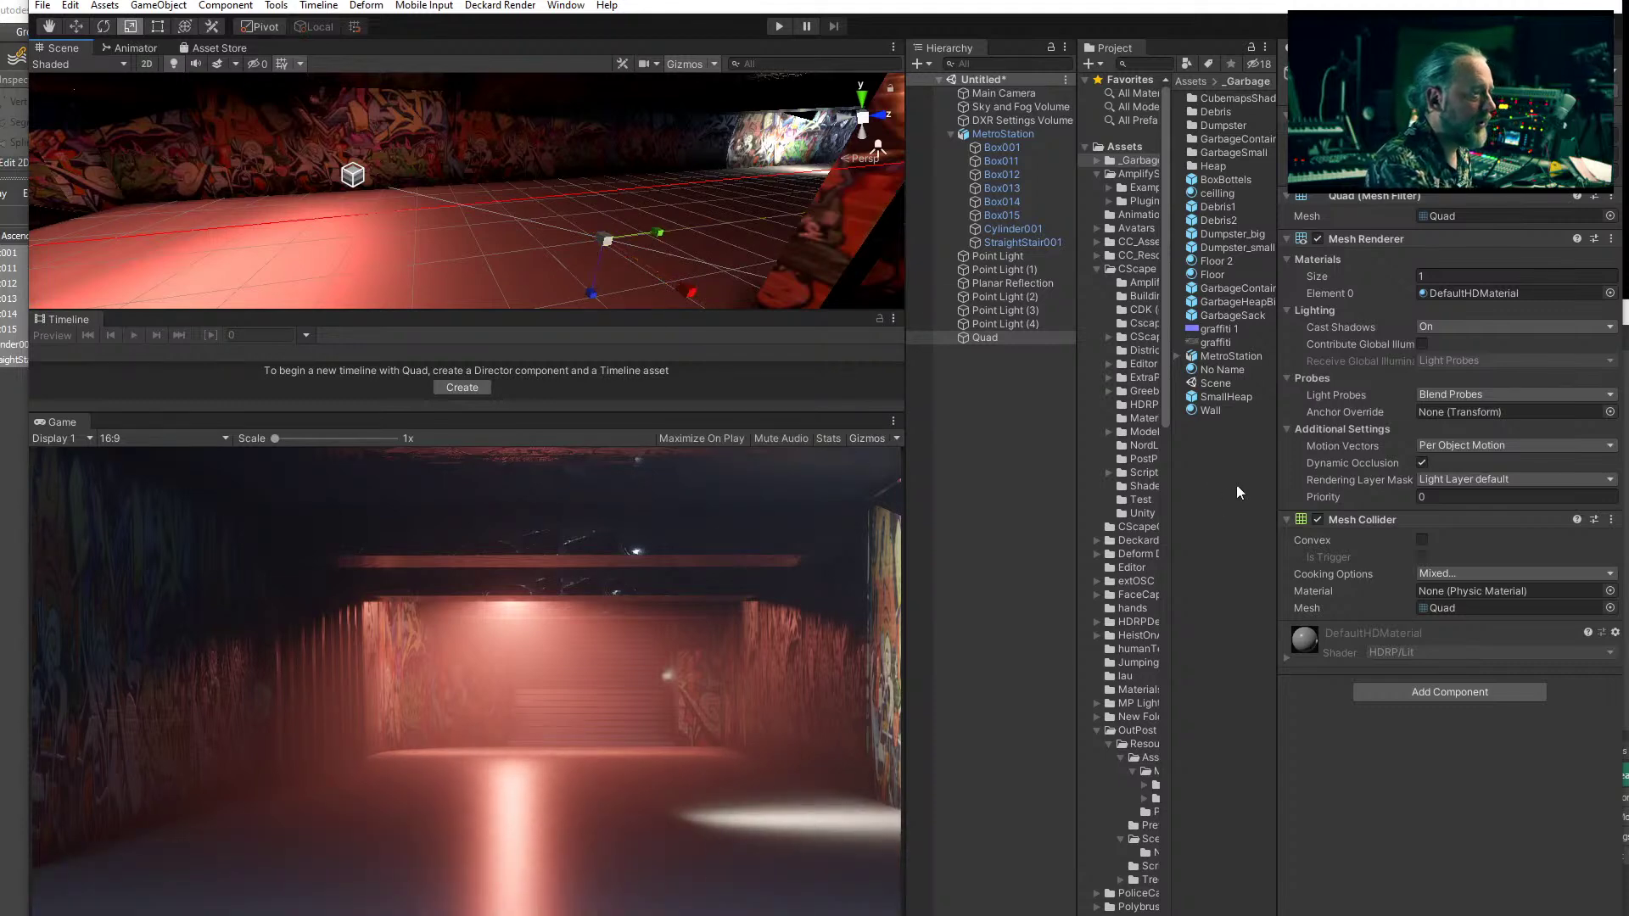
pyautogui.click(1056, 441)
pyautogui.click(485, 251)
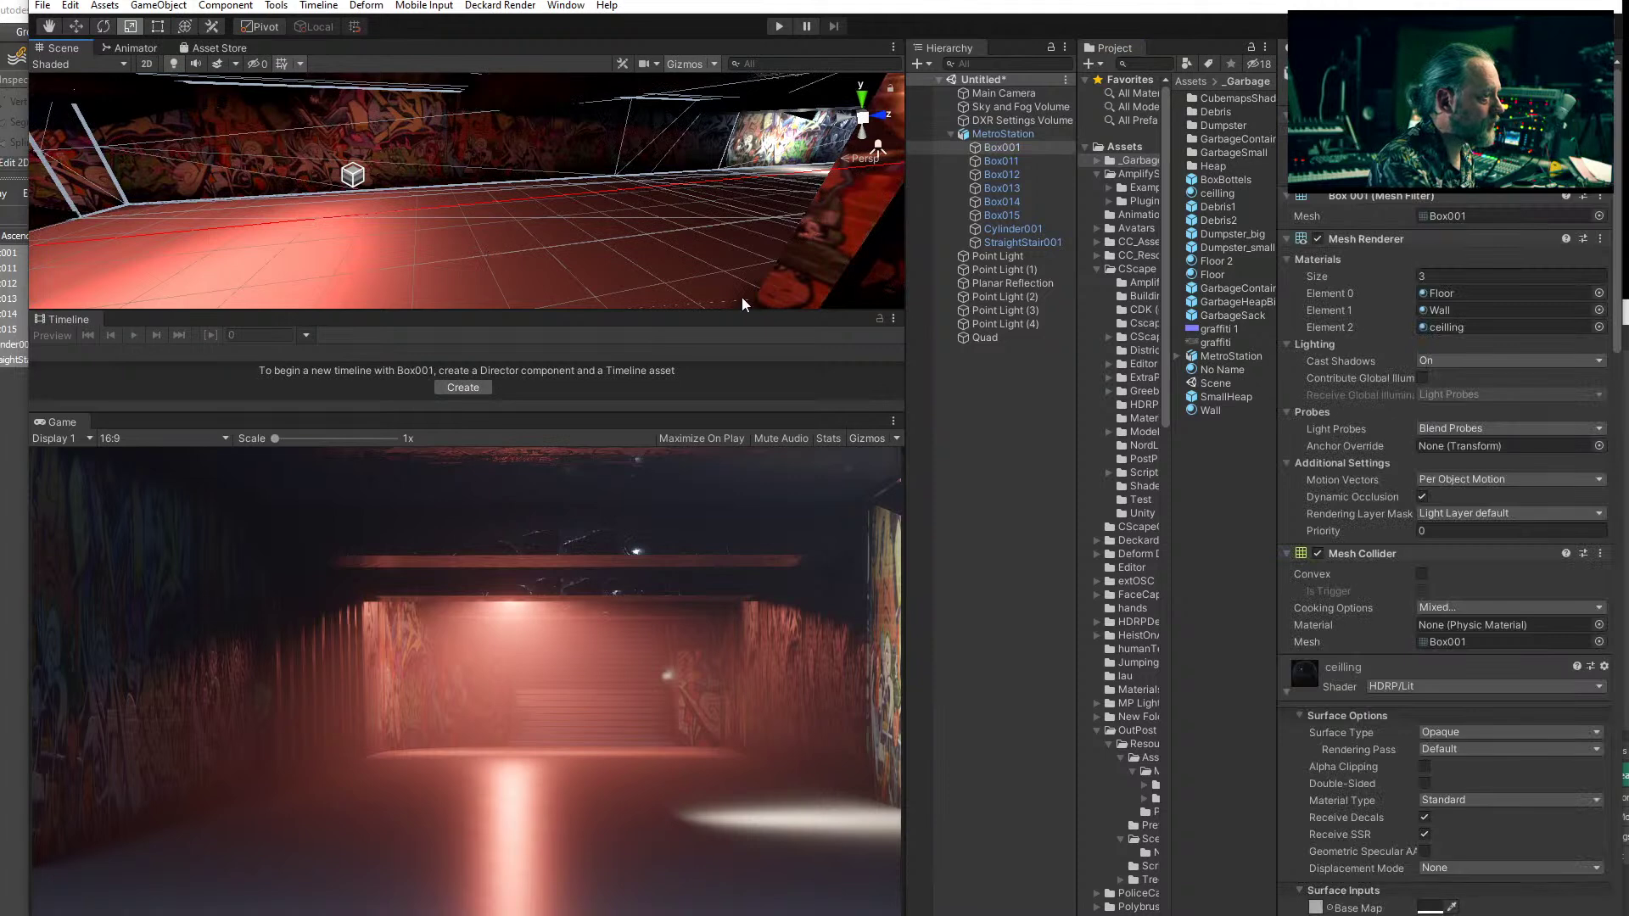
# - Create a new material named ReflectionWater in the _Garbage folder
pyautogui.rightClick(1203, 461)
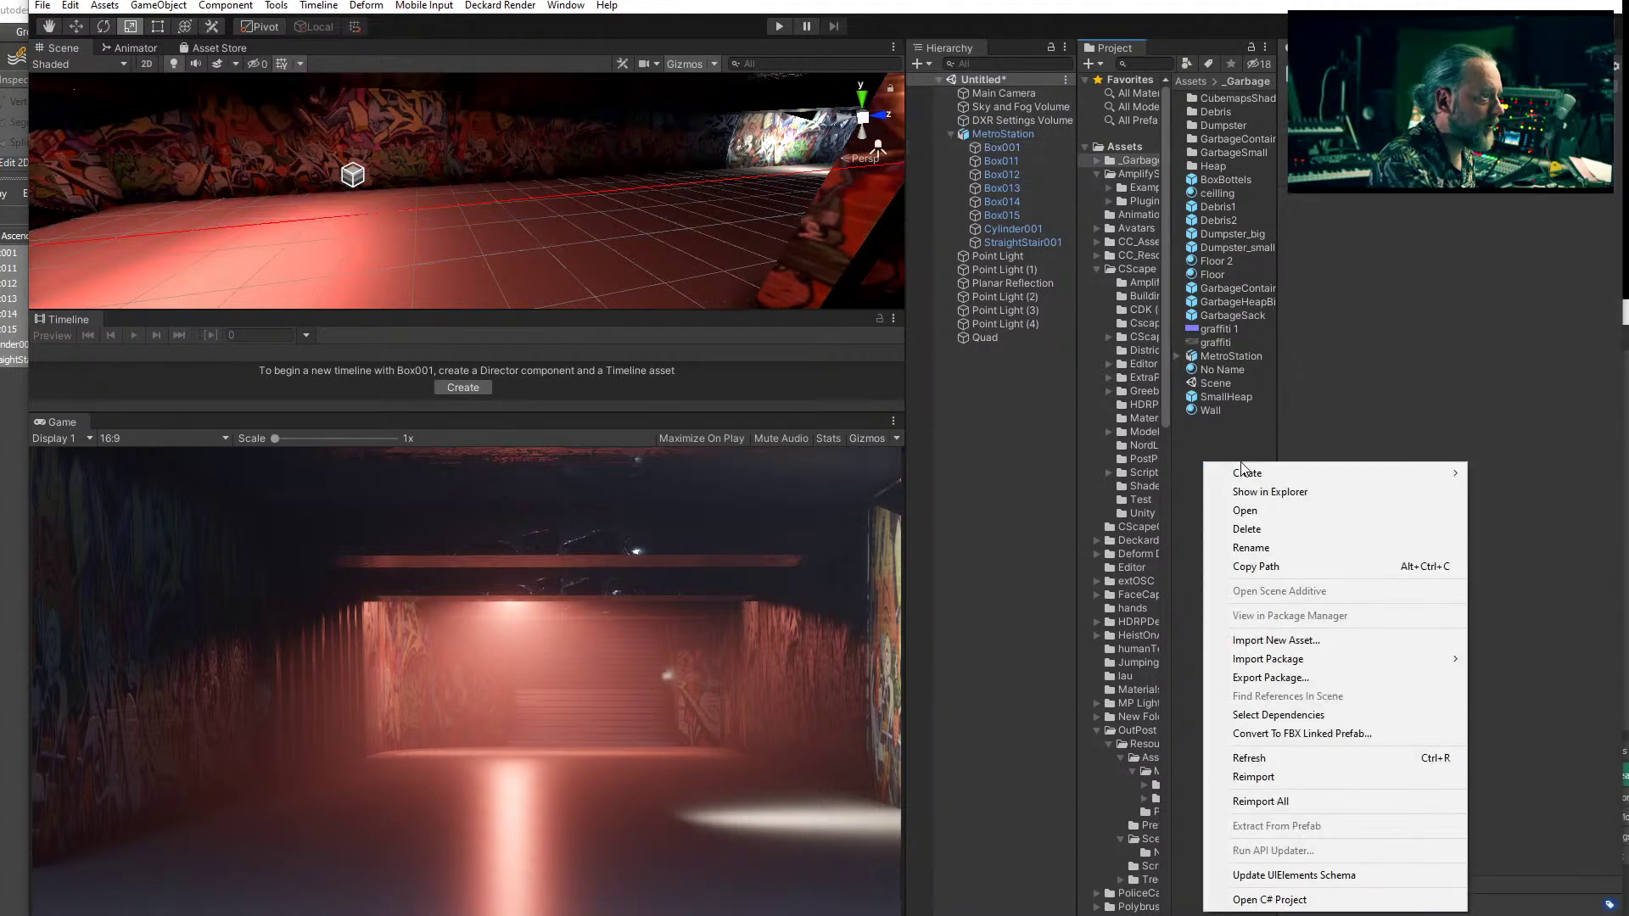
pyautogui.moveTo(1373, 475)
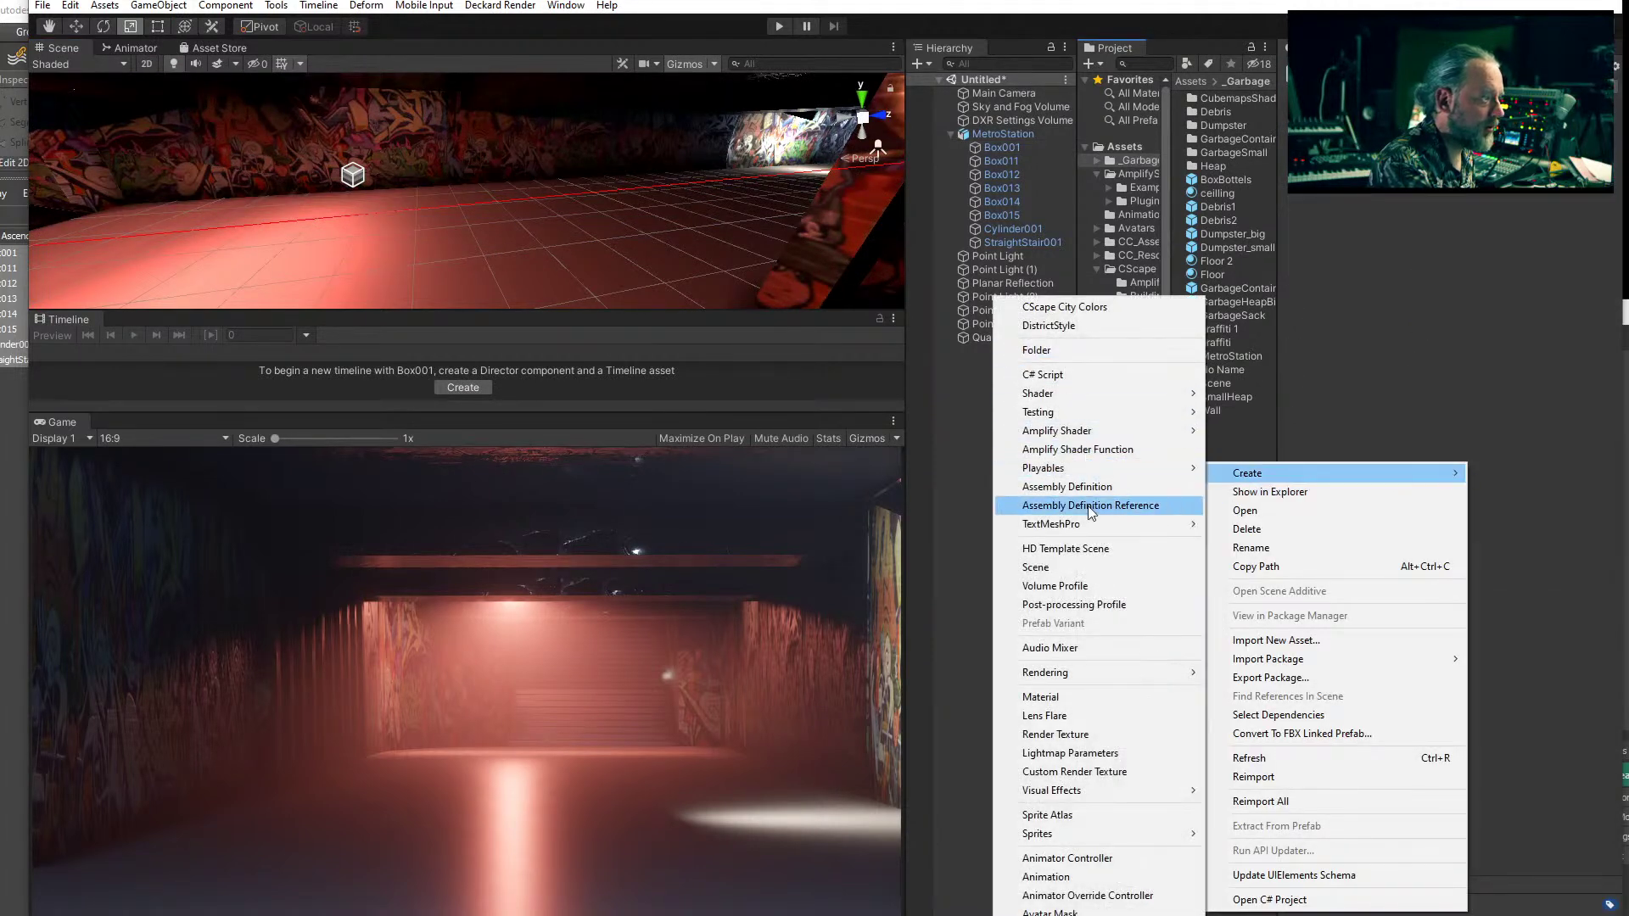
pyautogui.click(1080, 697)
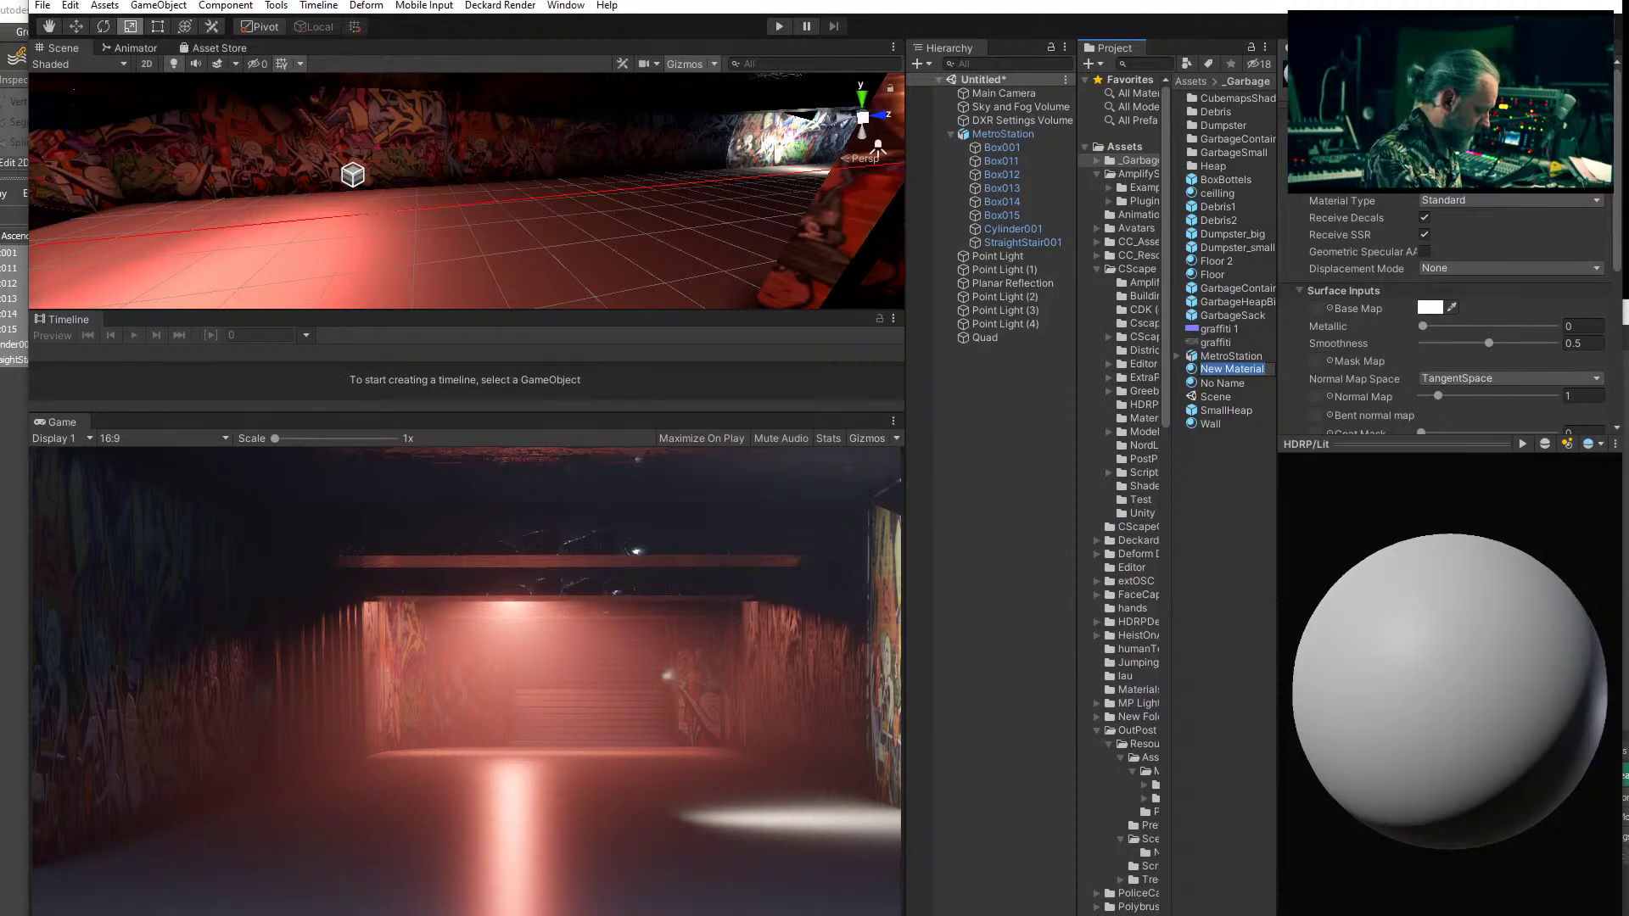
pyautogui.write('Reflect')
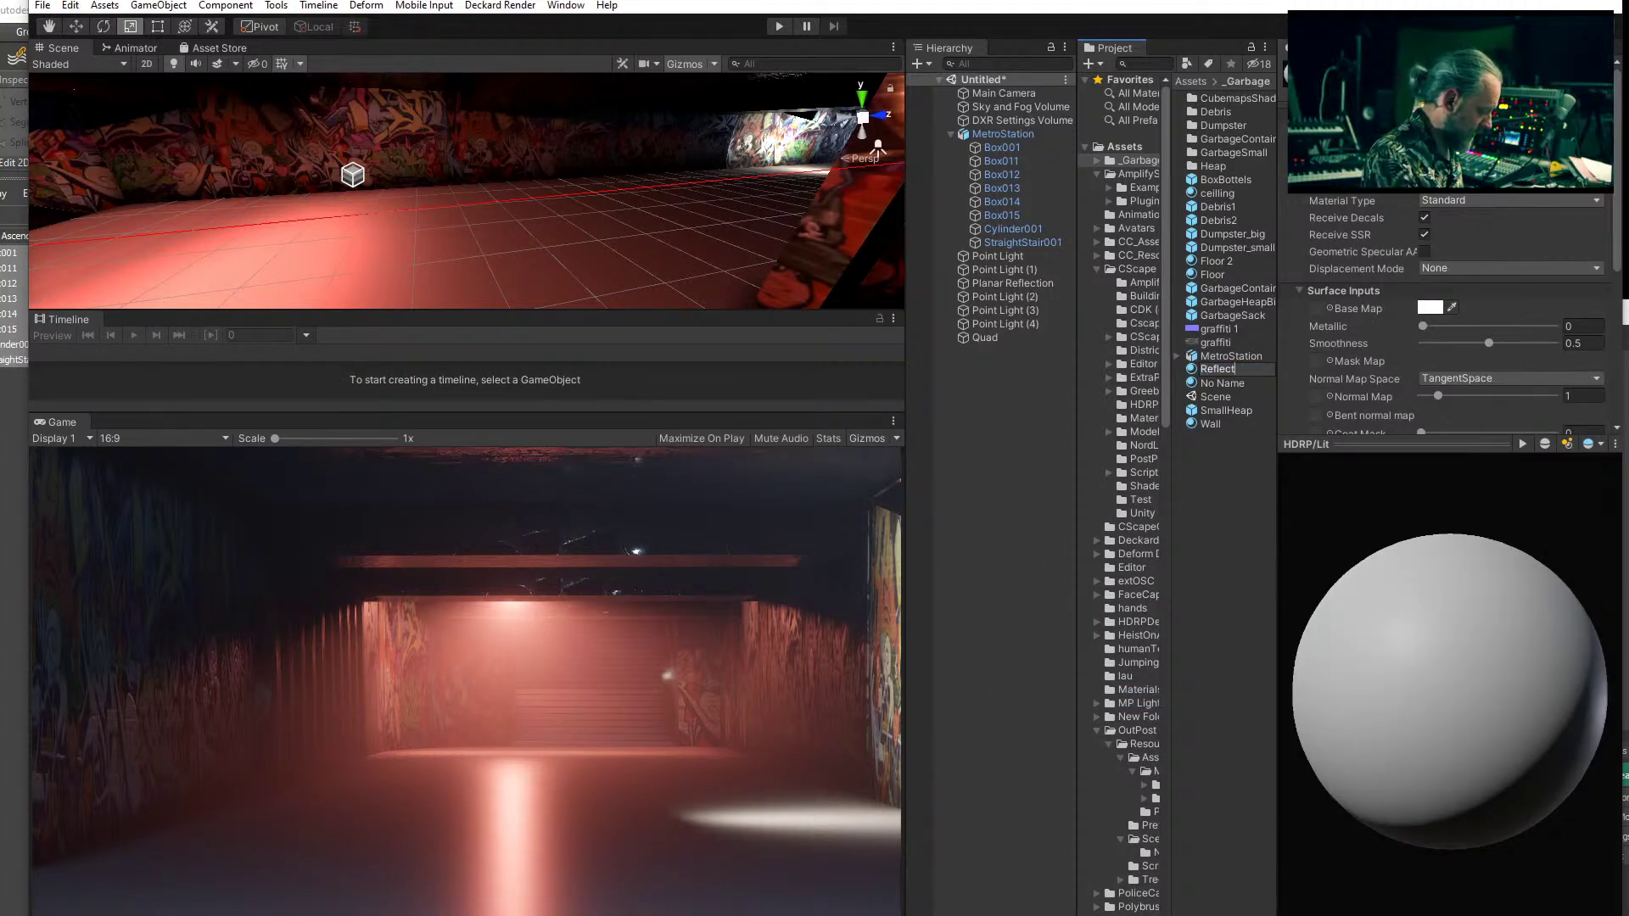
pyautogui.write('ionWater')
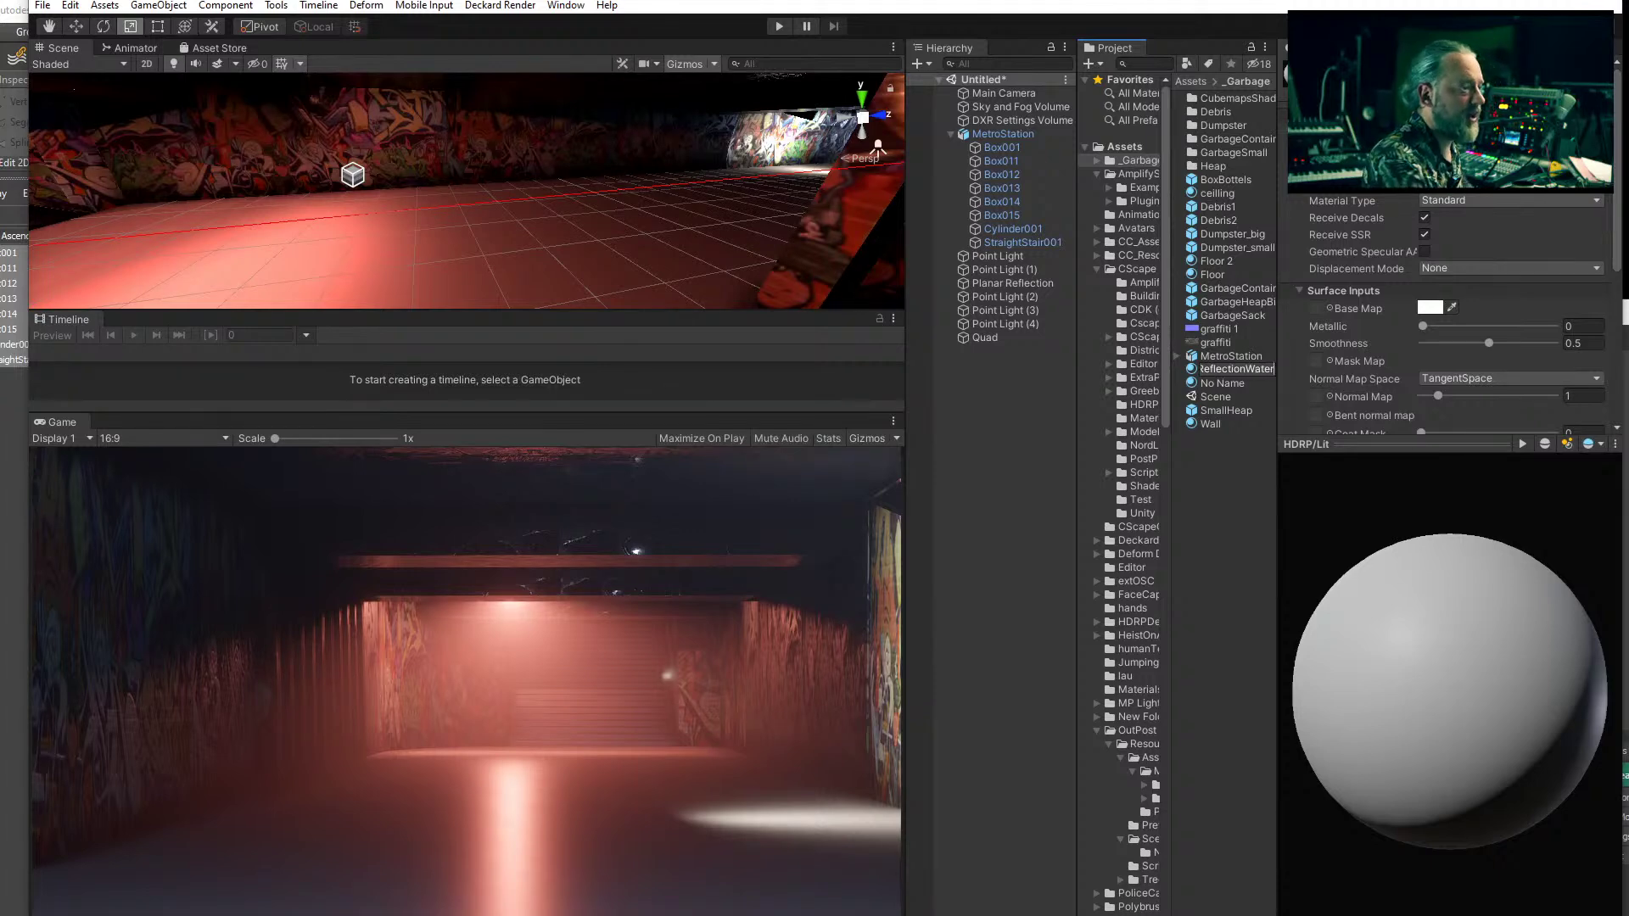
pyautogui.press('Return')
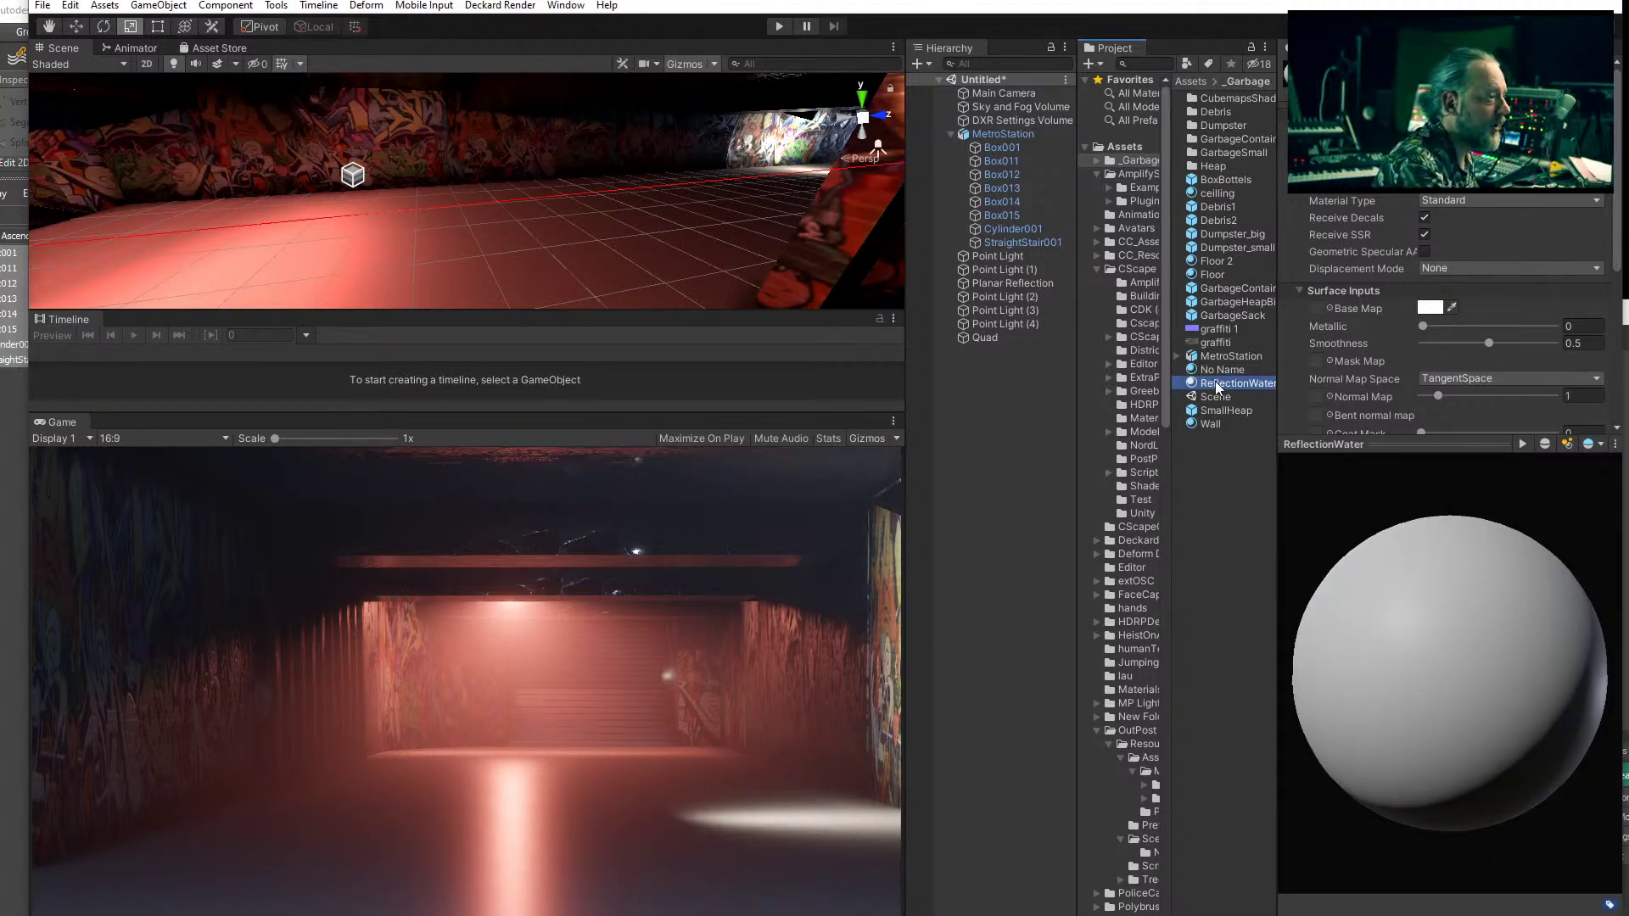
# - Assign the ReflectionWater material to the Quad and select the Quad
pyautogui.moveTo(1218, 388); pyautogui.dragTo(987, 338)
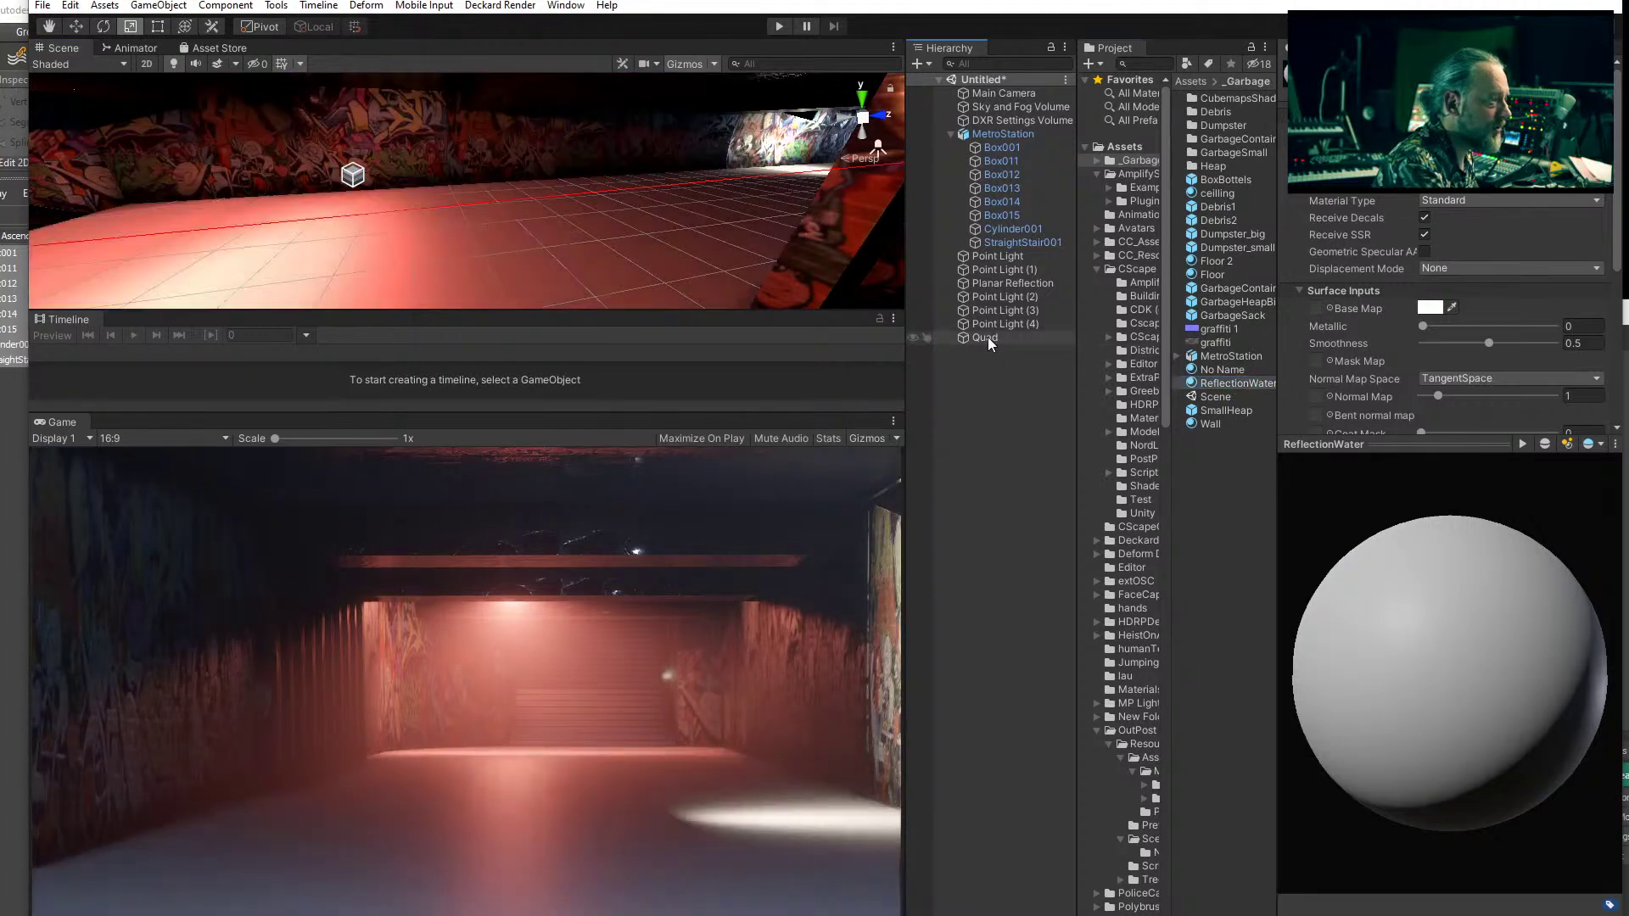
pyautogui.click(988, 338)
pyautogui.click(423, 245)
pyautogui.click(491, 248)
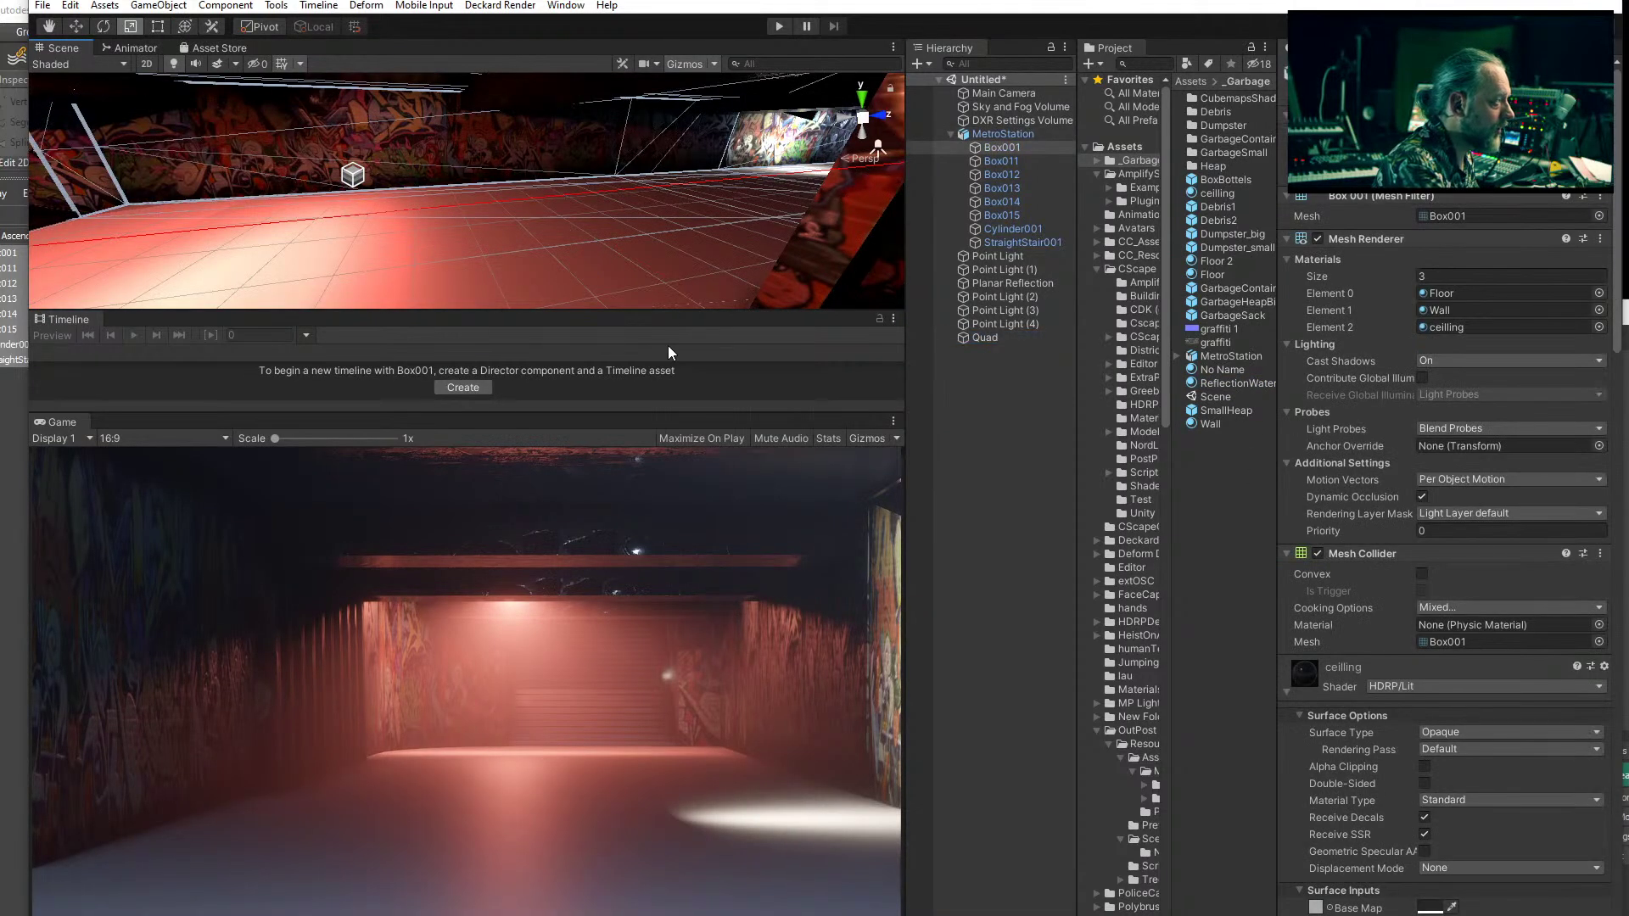
pyautogui.click(985, 337)
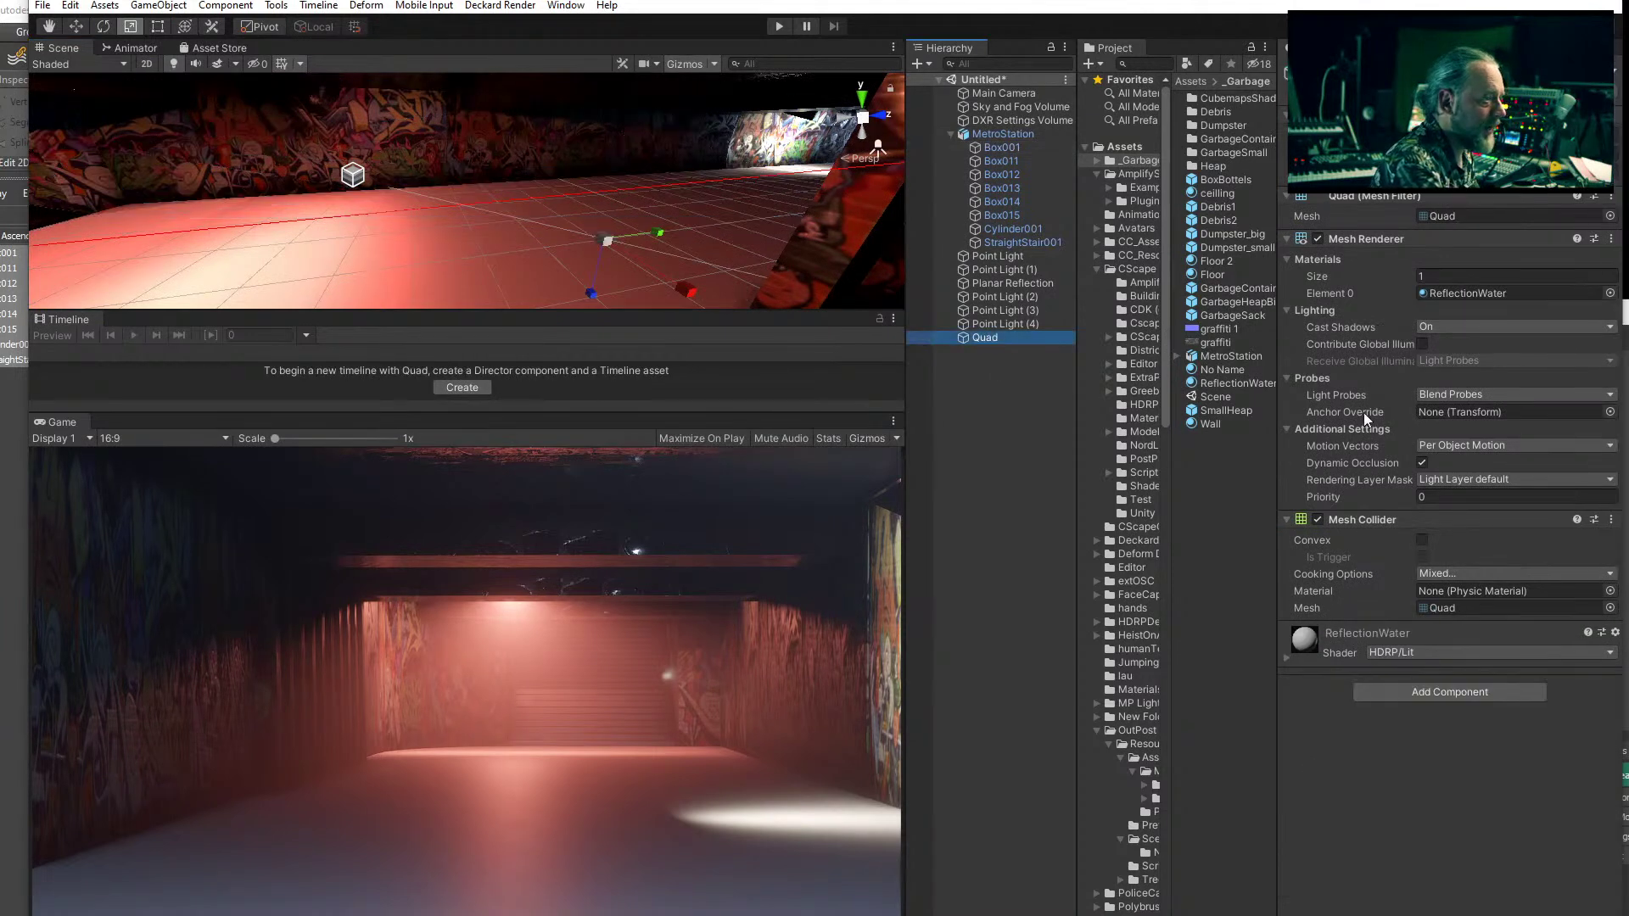
# - Search the textures for "noise" and assign the dark cloudy Noise texture as ReflectionWater's base map
pyautogui.click(1289, 657)
pyautogui.scroll(-6, 1382, 625)
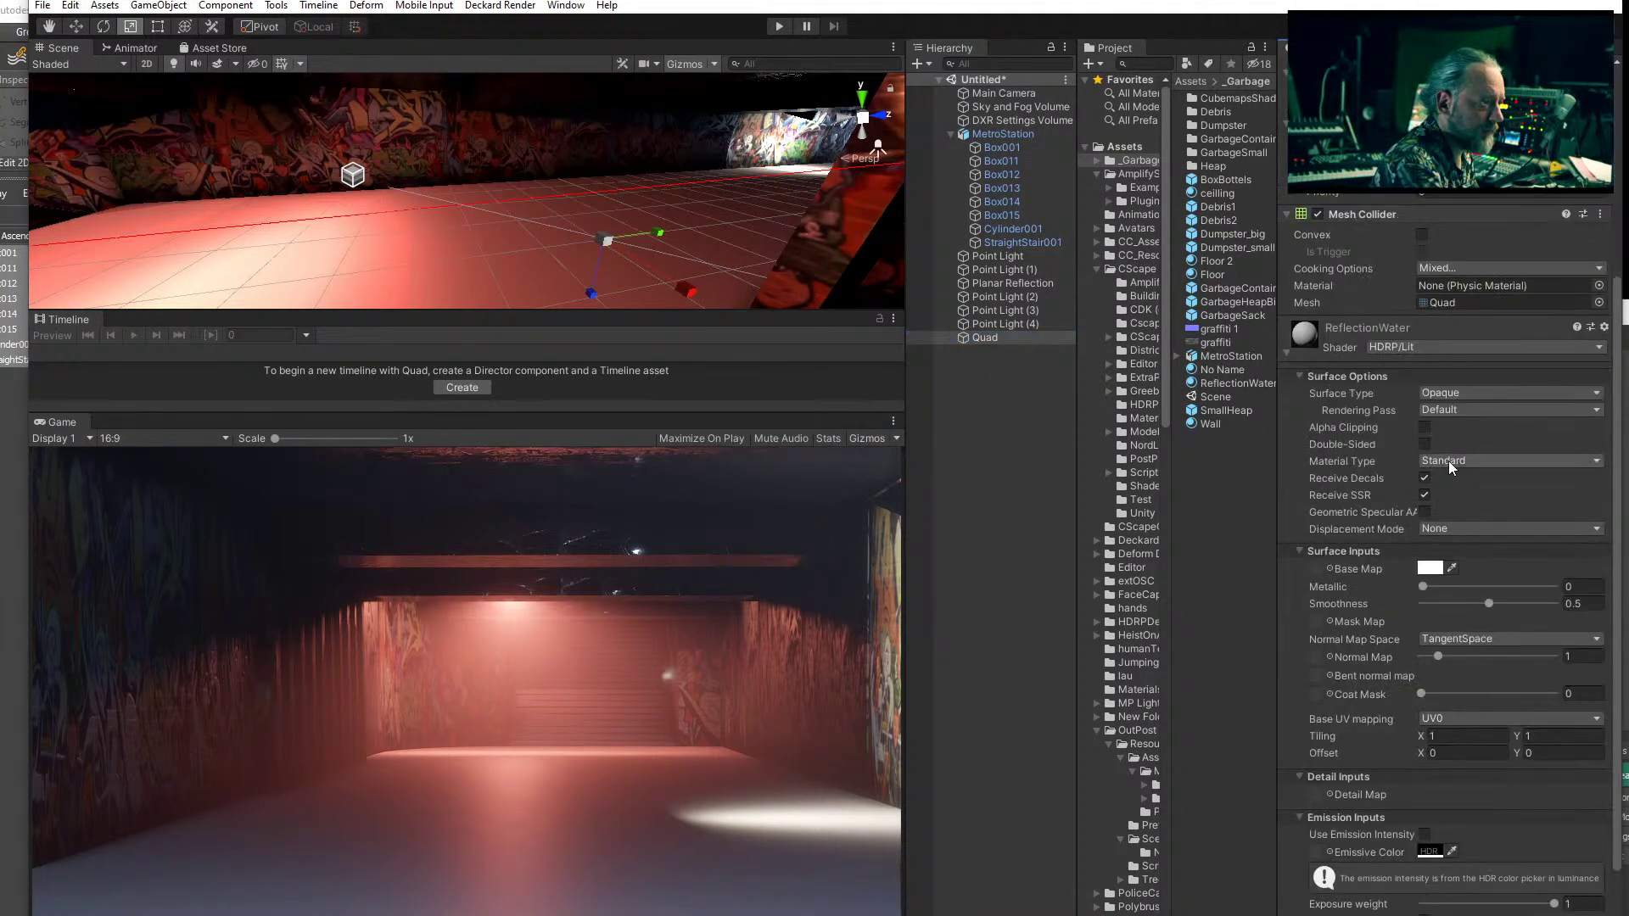
pyautogui.click(1330, 568)
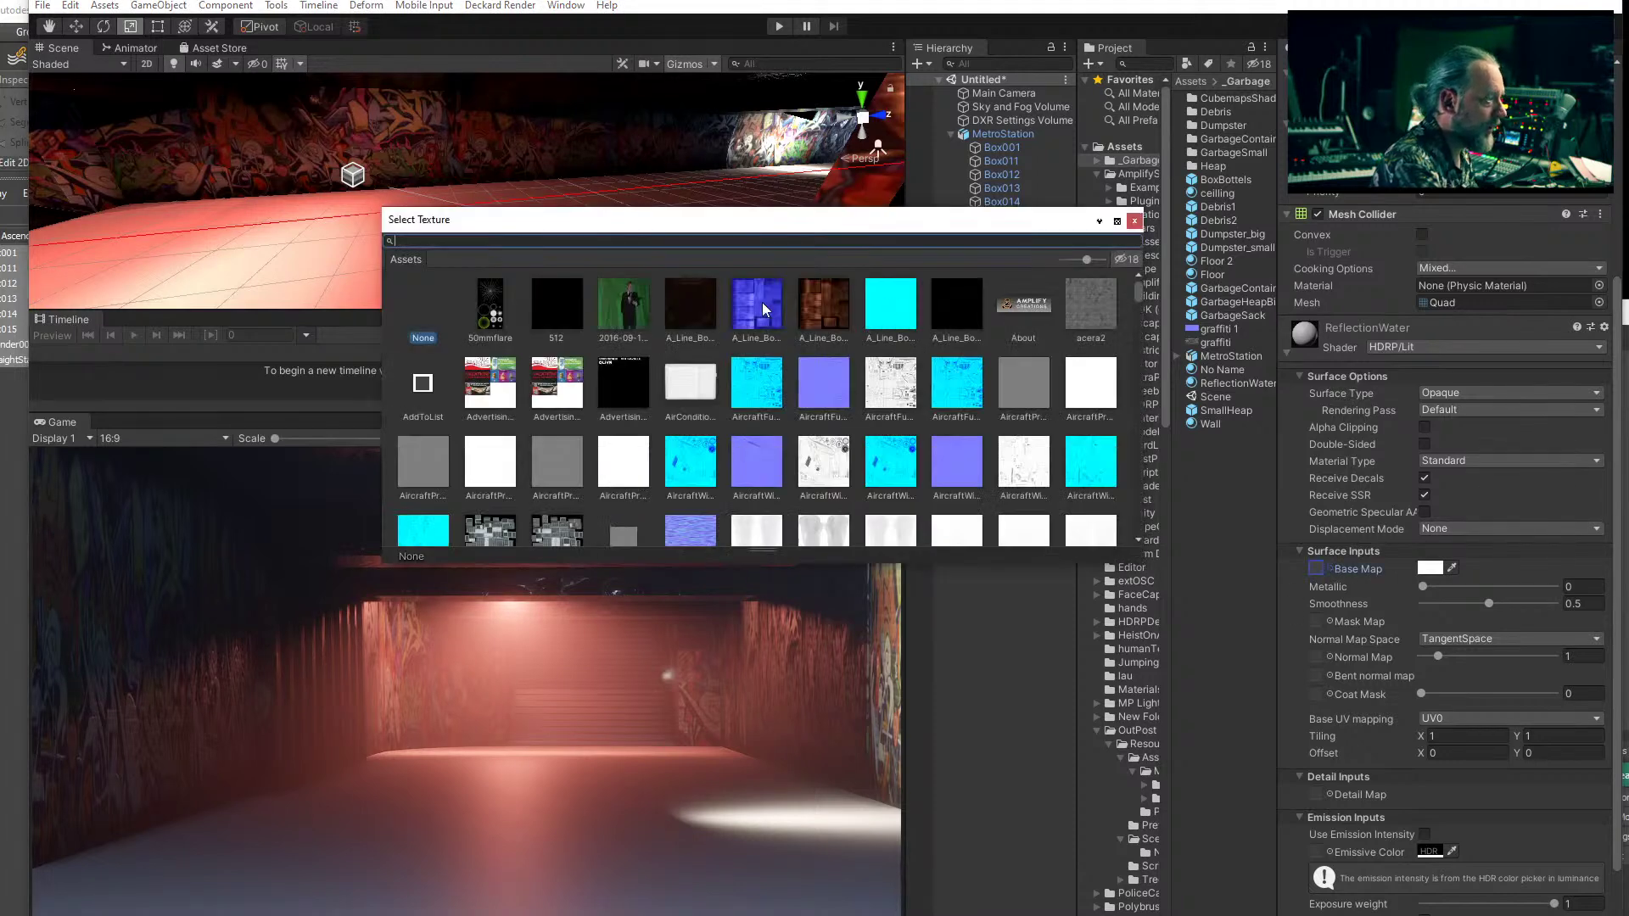
pyautogui.write('noise')
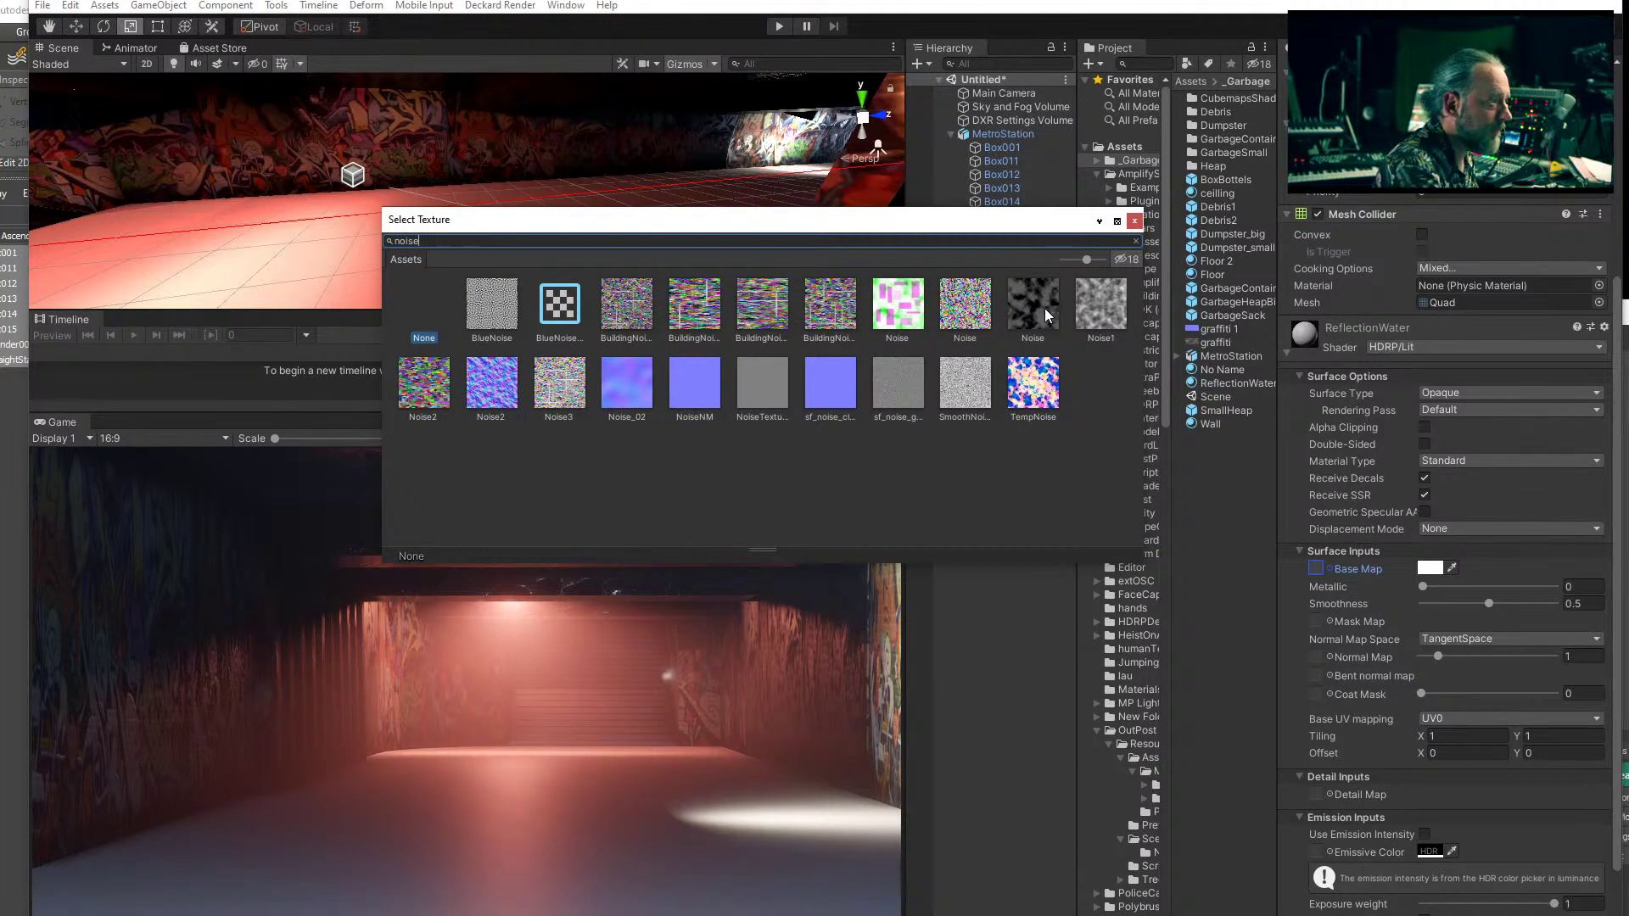
pyautogui.doubleClick(1037, 312)
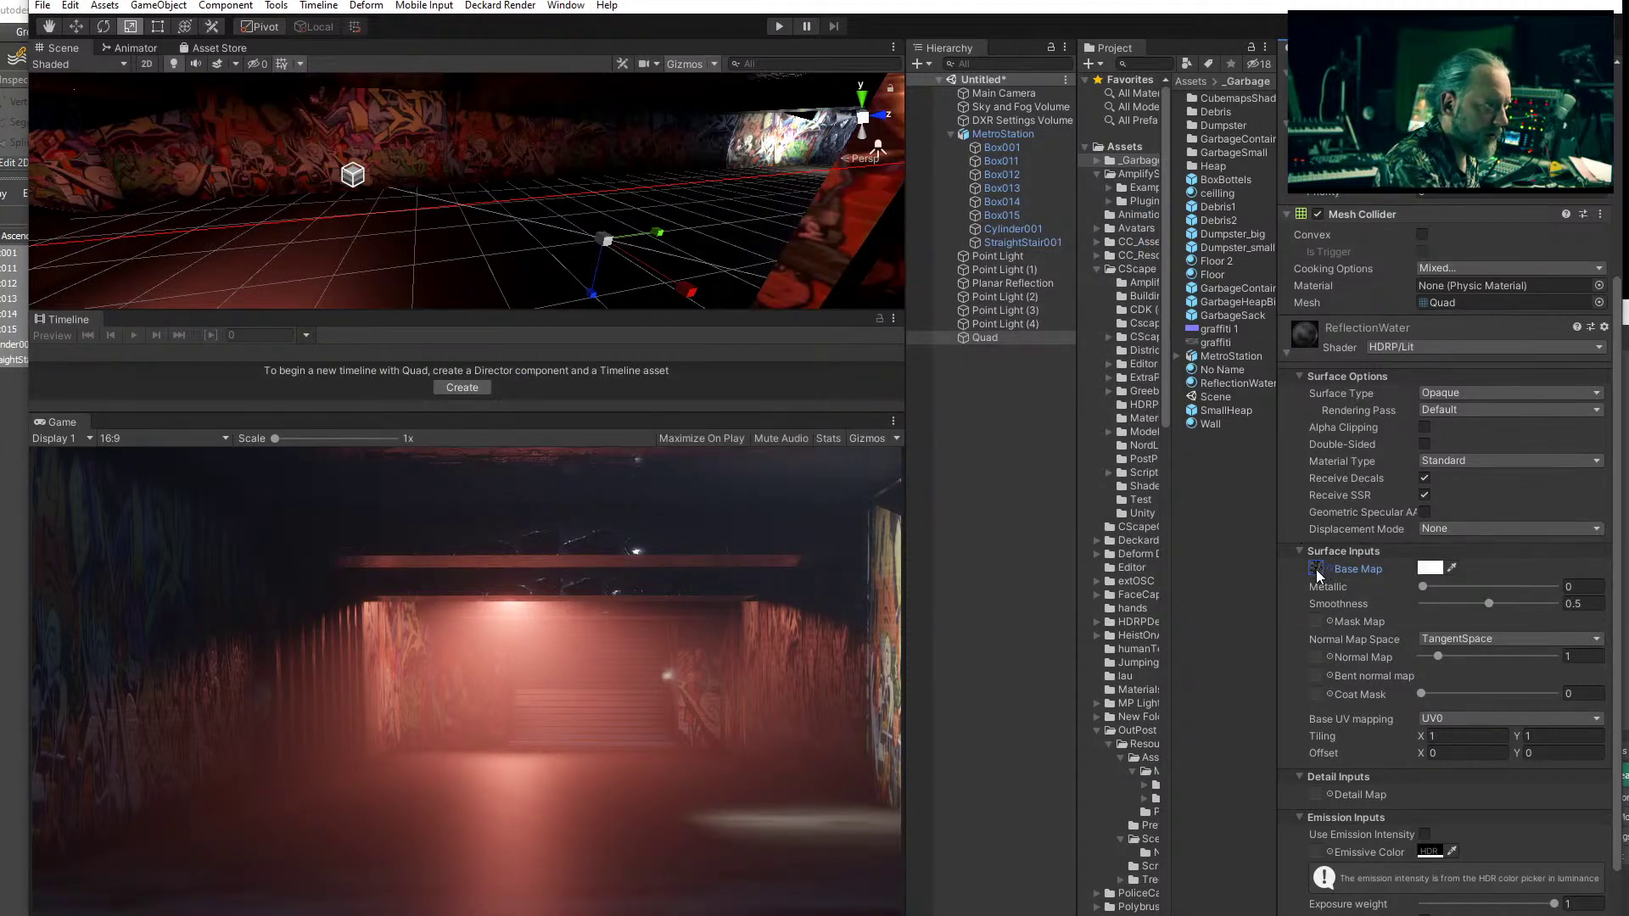
# - Enable Alpha Clipping on ReflectionWater with a threshold of 0.248 and shift the Quad to reposition the puddles
pyautogui.click(1425, 428)
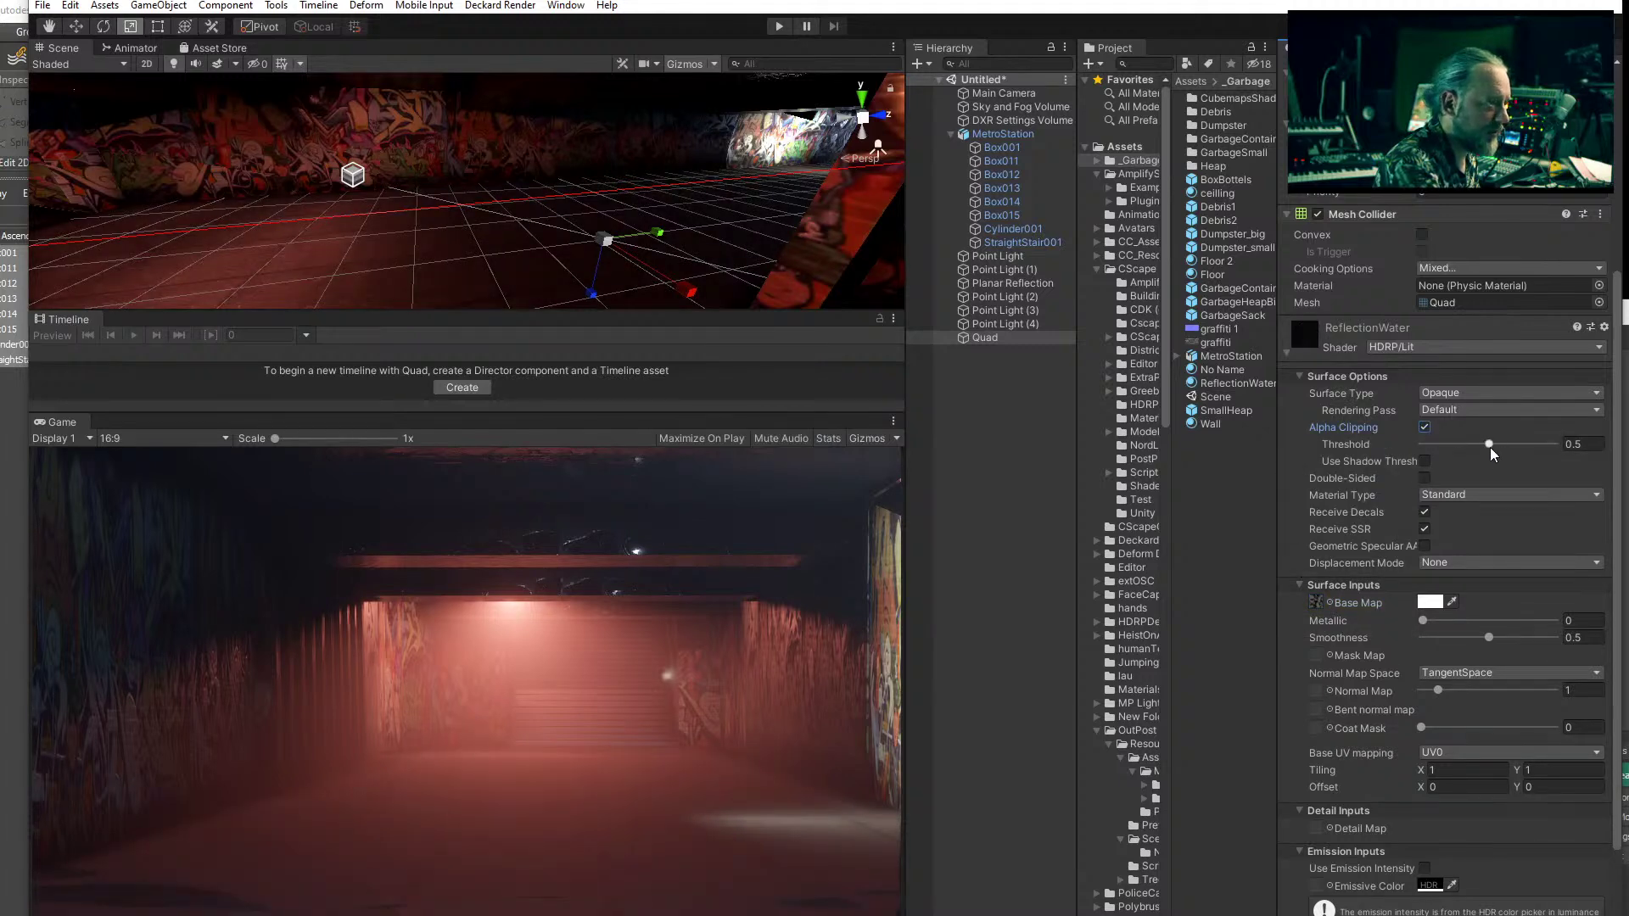
pyautogui.moveTo(1490, 445); pyautogui.dragTo(1457, 446)
pyautogui.scroll(-8, 419, 273)
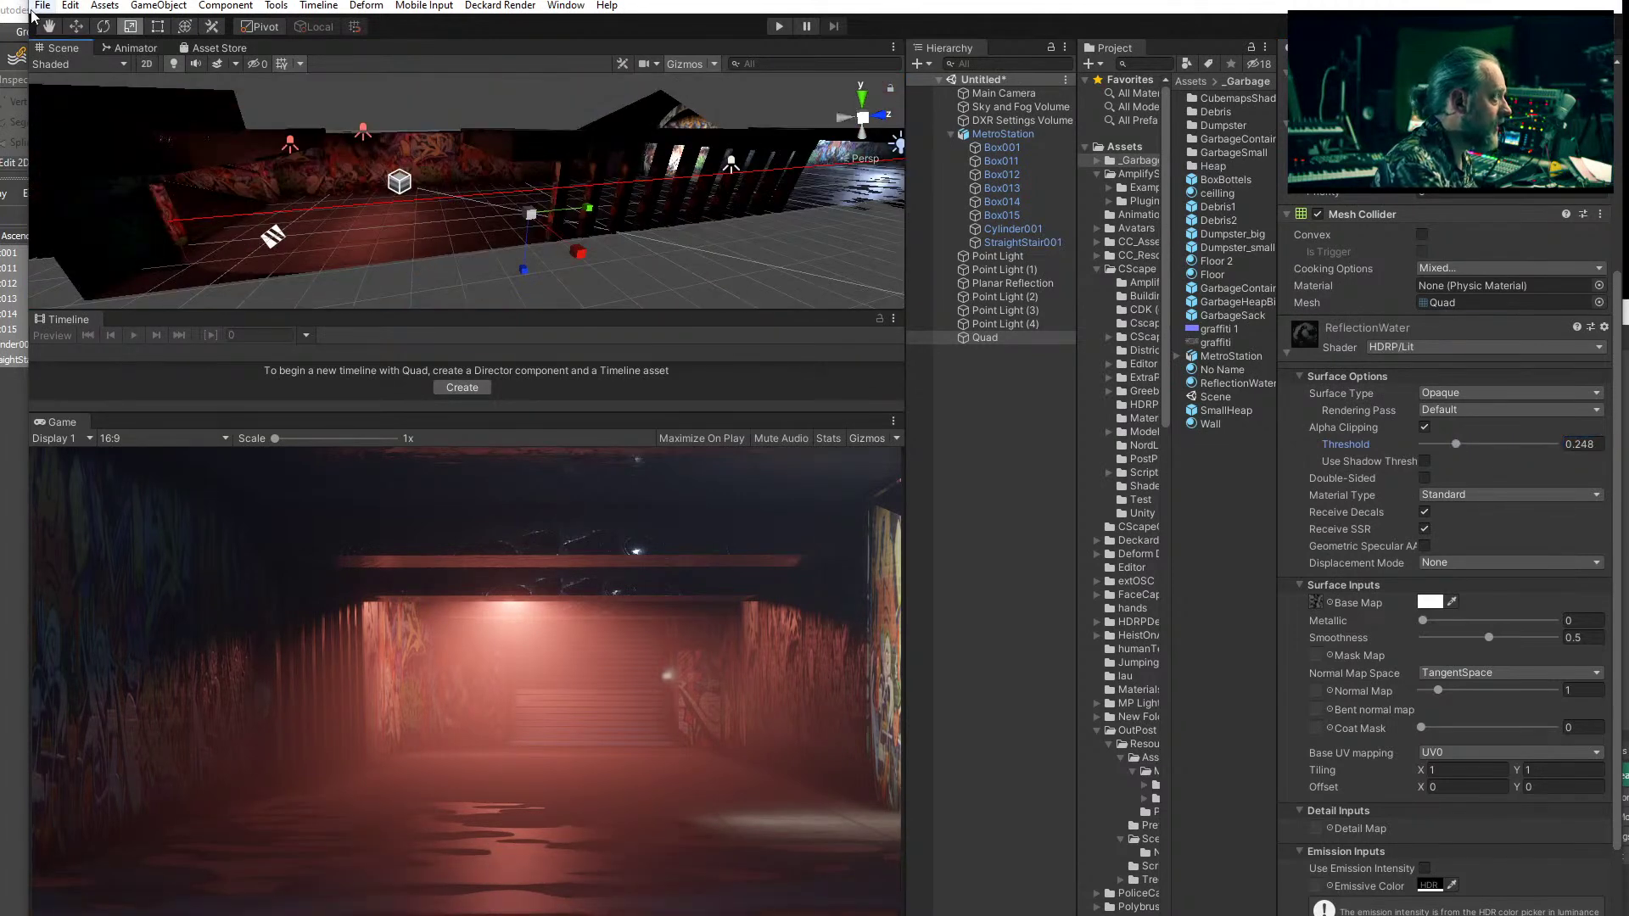
pyautogui.click(80, 27)
pyautogui.moveTo(594, 215); pyautogui.dragTo(176, 219)
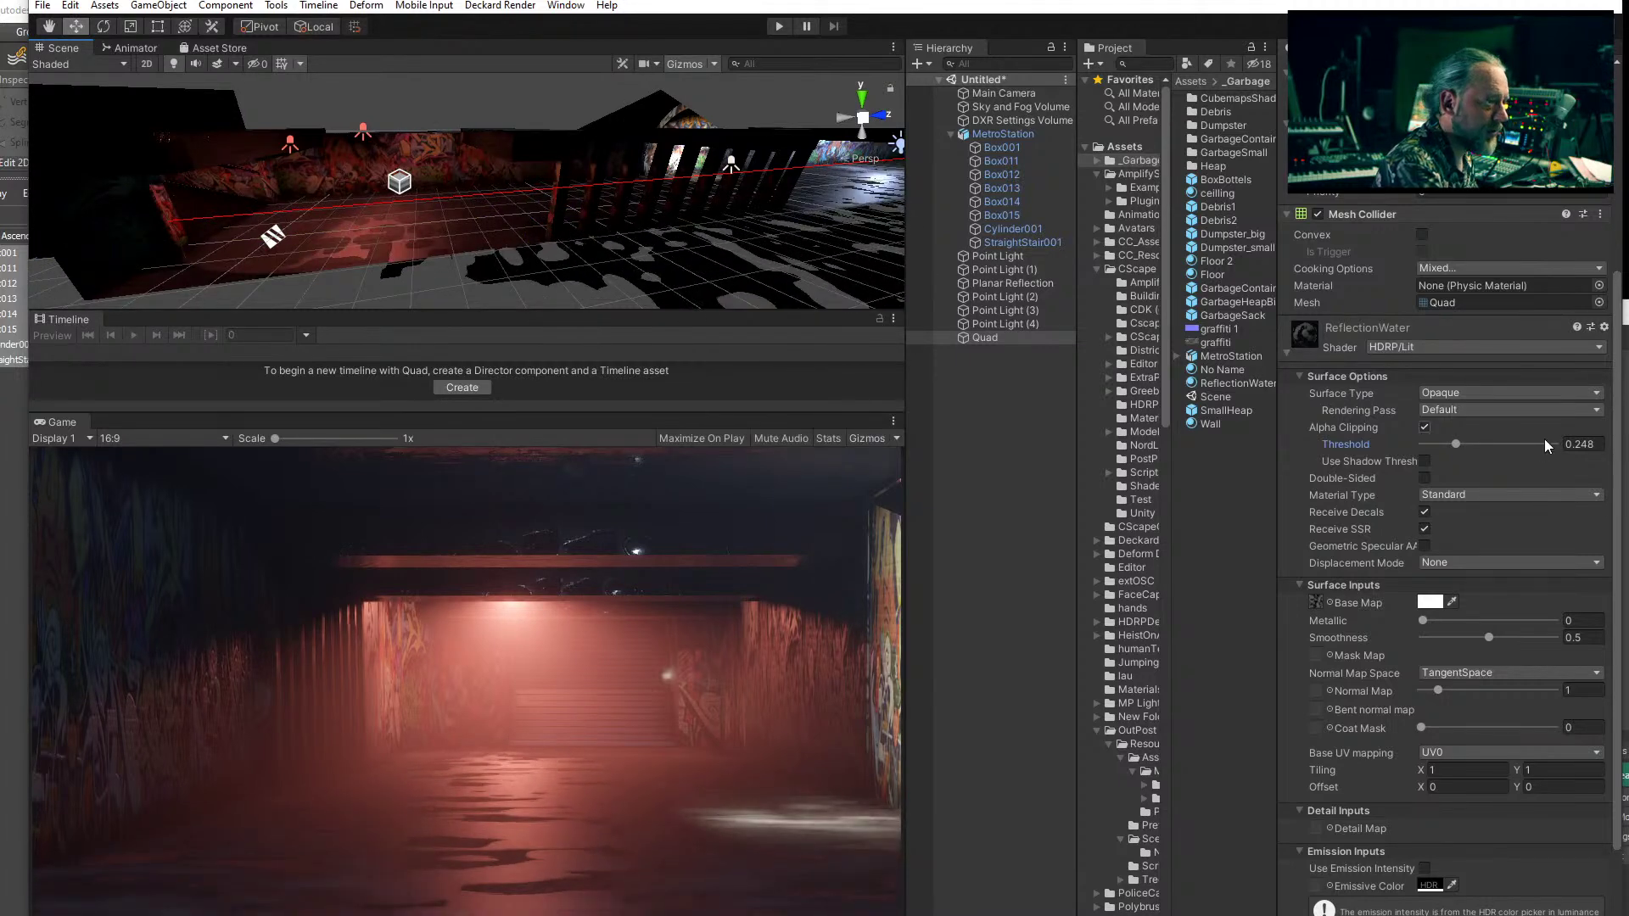
# - Set ReflectionWater's Metallic and Smoothness to 1 and its alpha clipping threshold to 0.39
pyautogui.moveTo(1454, 445); pyautogui.dragTo(1474, 456)
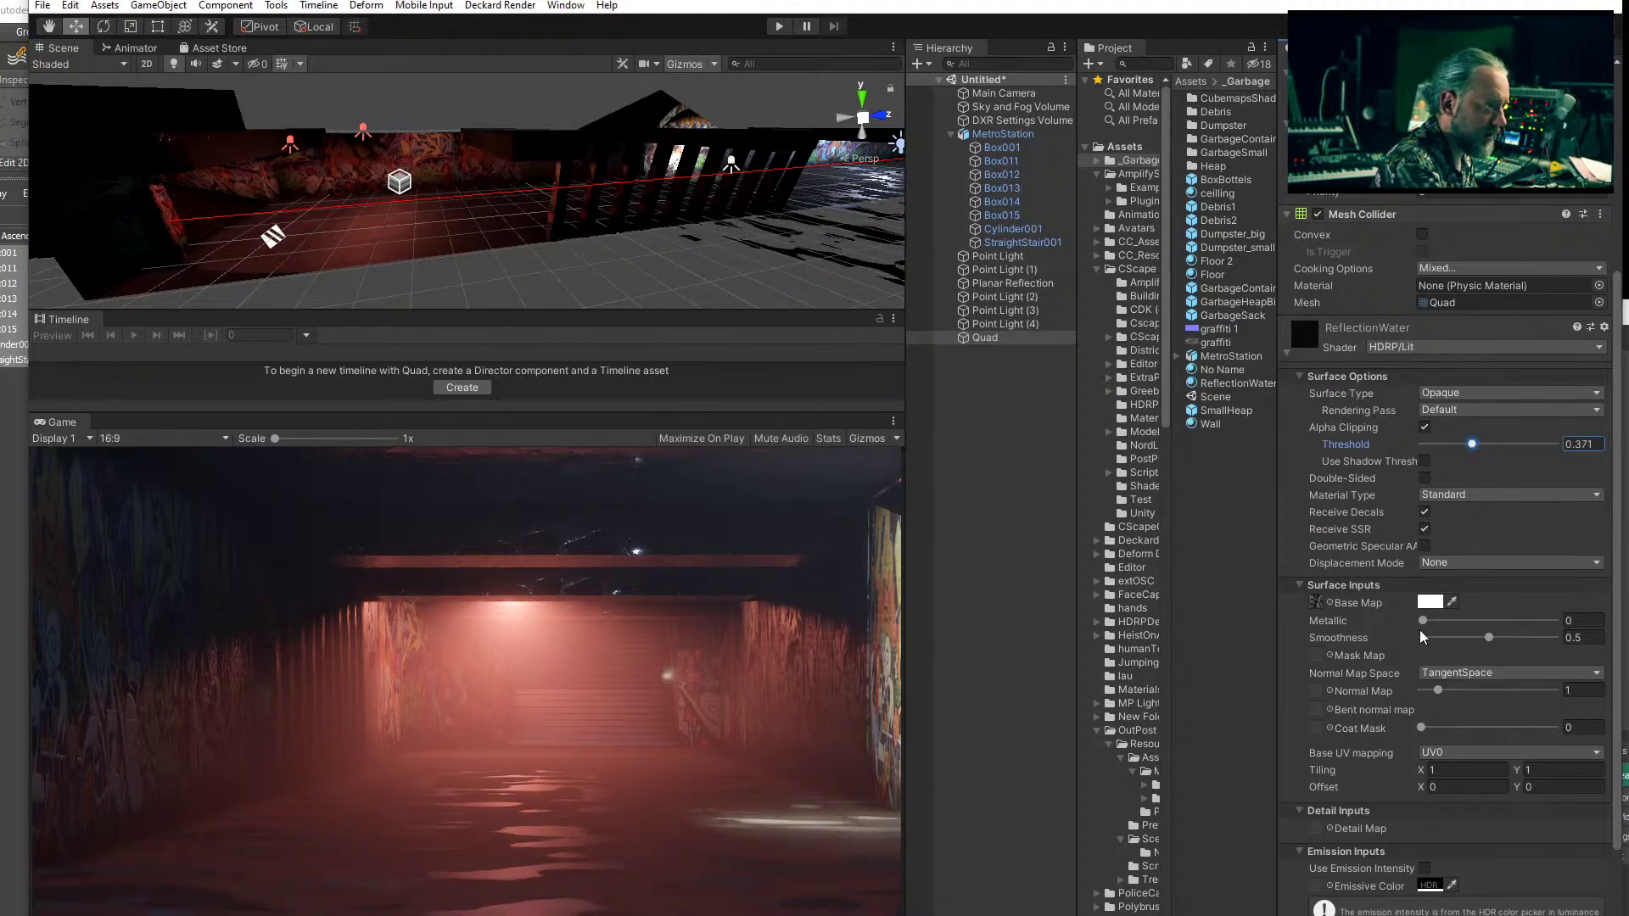
pyautogui.moveTo(1425, 623); pyautogui.dragTo(1555, 637)
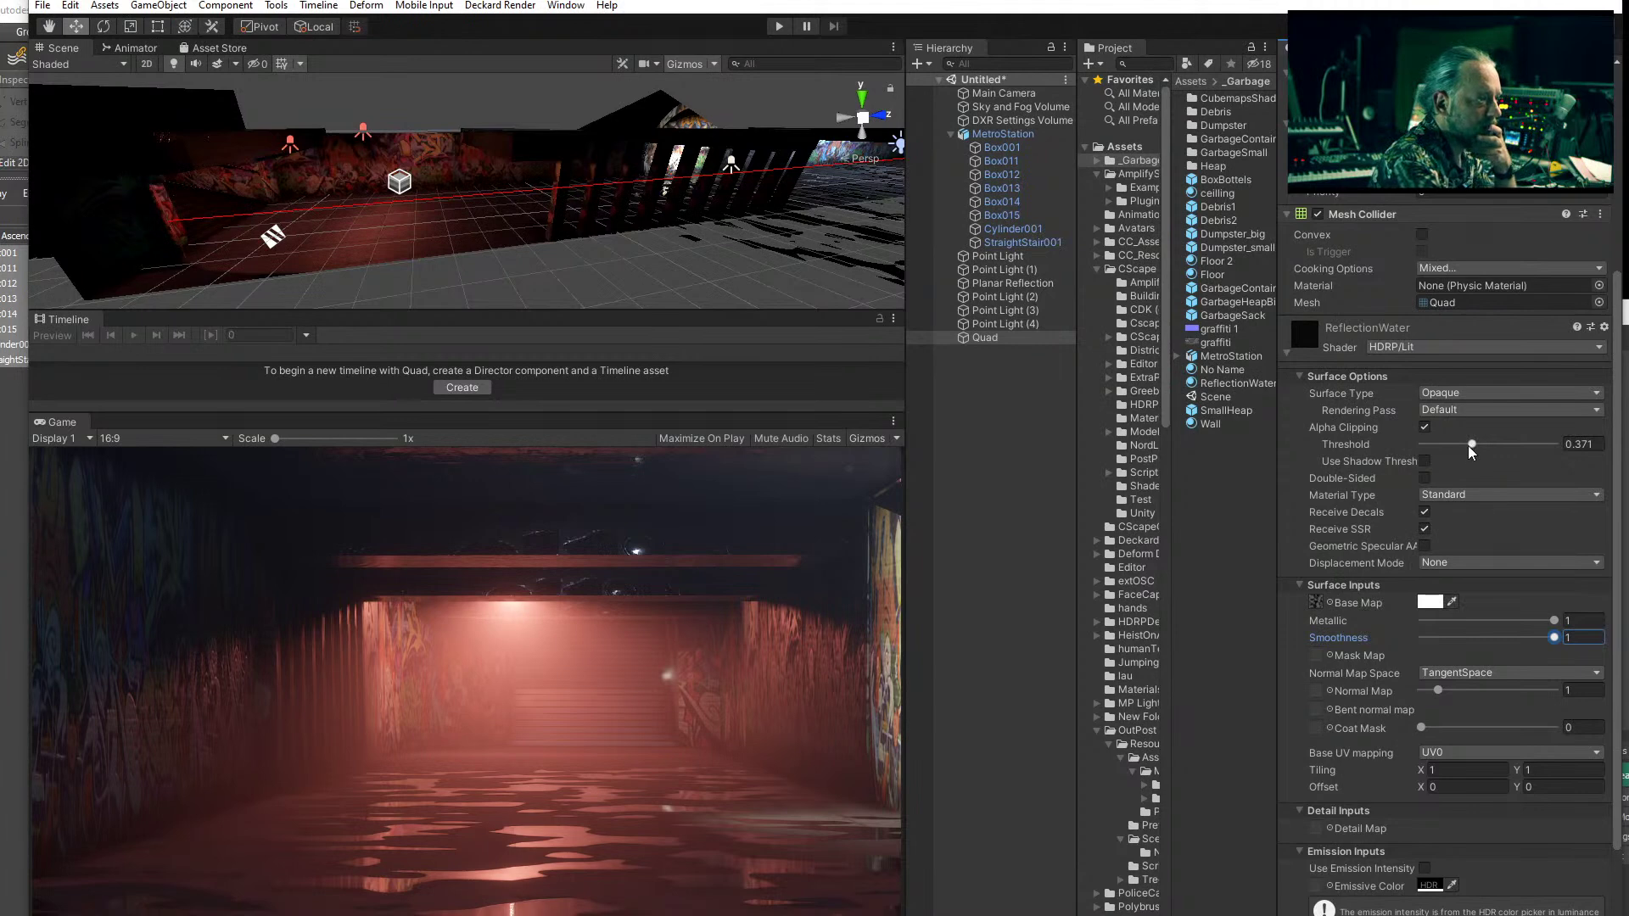
pyautogui.moveTo(1472, 447); pyautogui.dragTo(1474, 444)
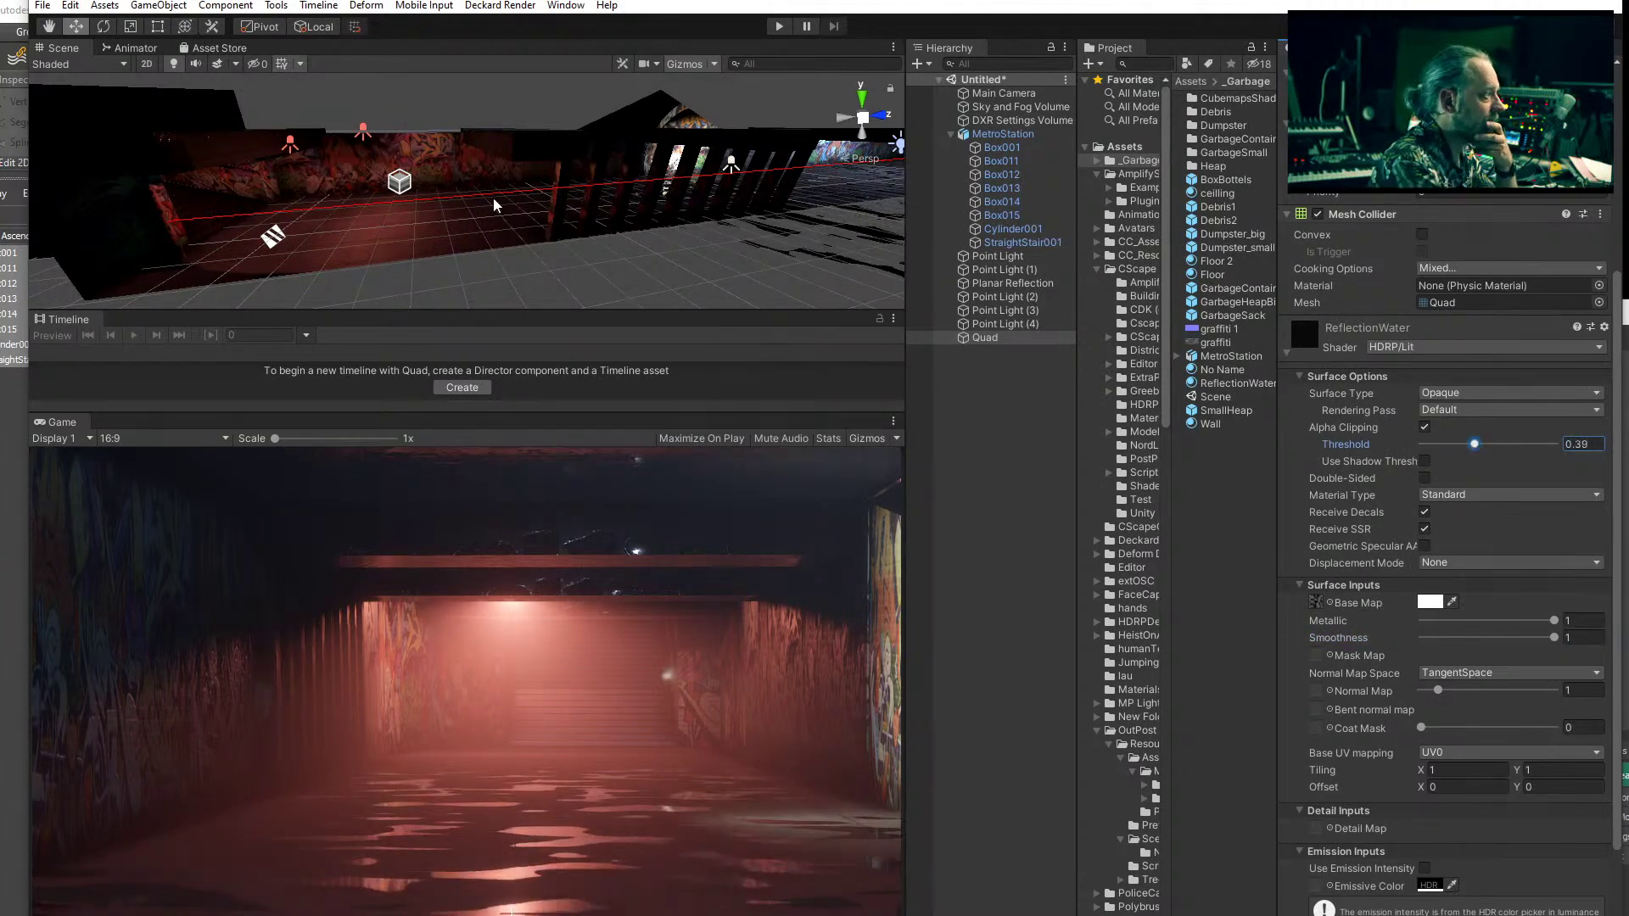
# - Scale the Quad up uniformly so its puddle pattern becomes larger across the tunnel floor
pyautogui.scroll(-4, 498, 194)
pyautogui.moveTo(498, 193); pyautogui.dragTo(544, 207, button='middle')
pyautogui.click(961, 338)
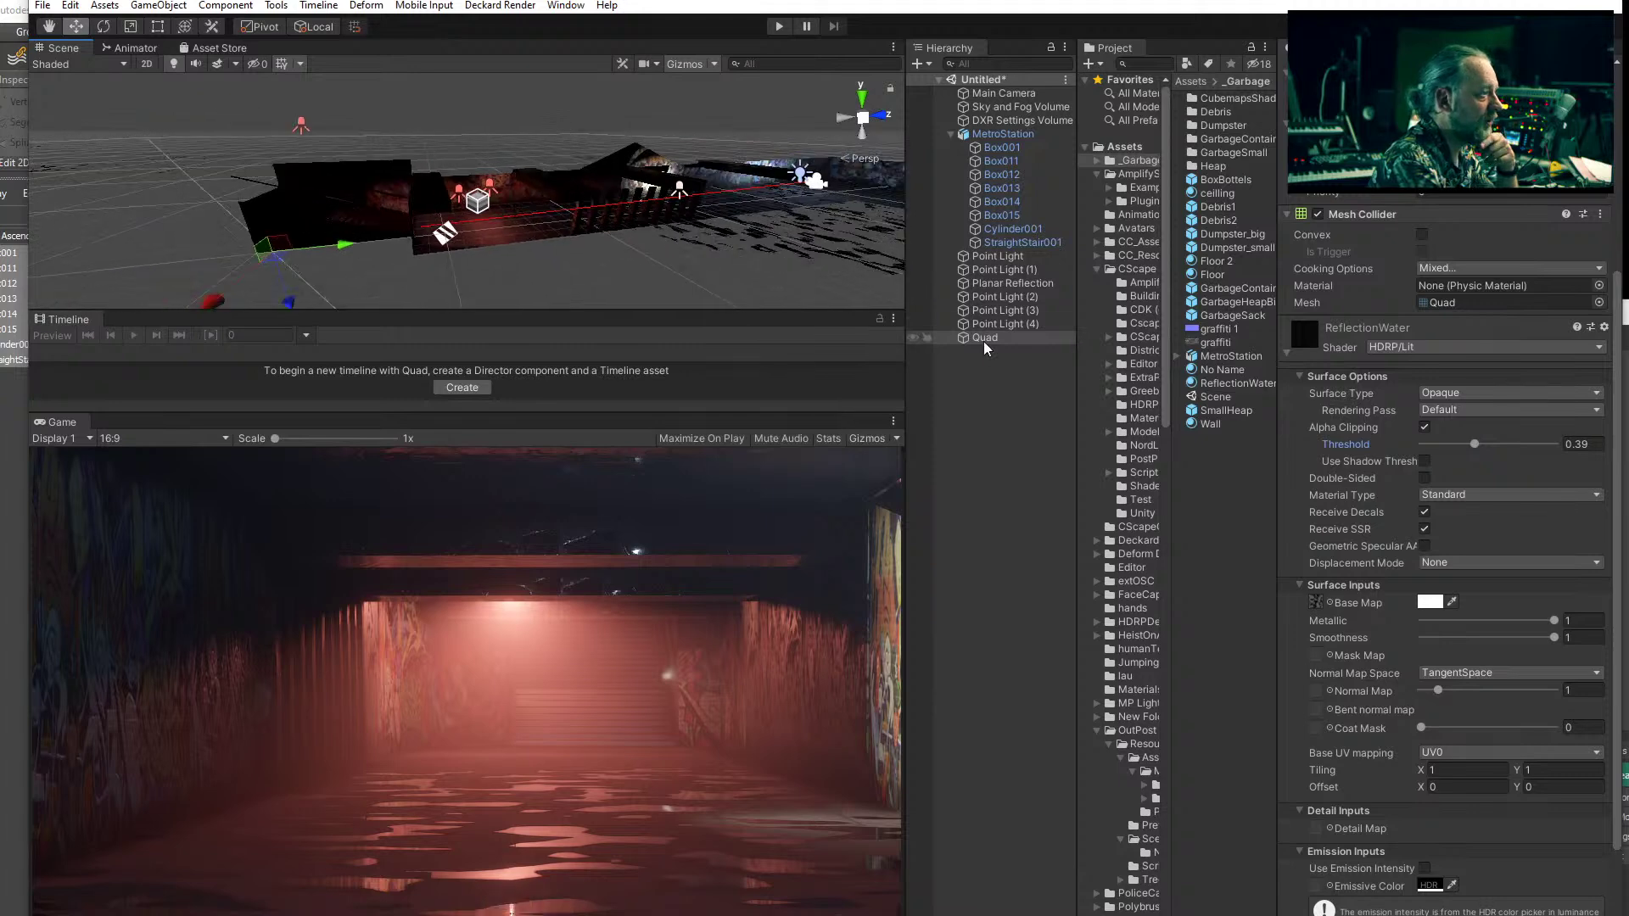
pyautogui.press('e')
pyautogui.press('r')
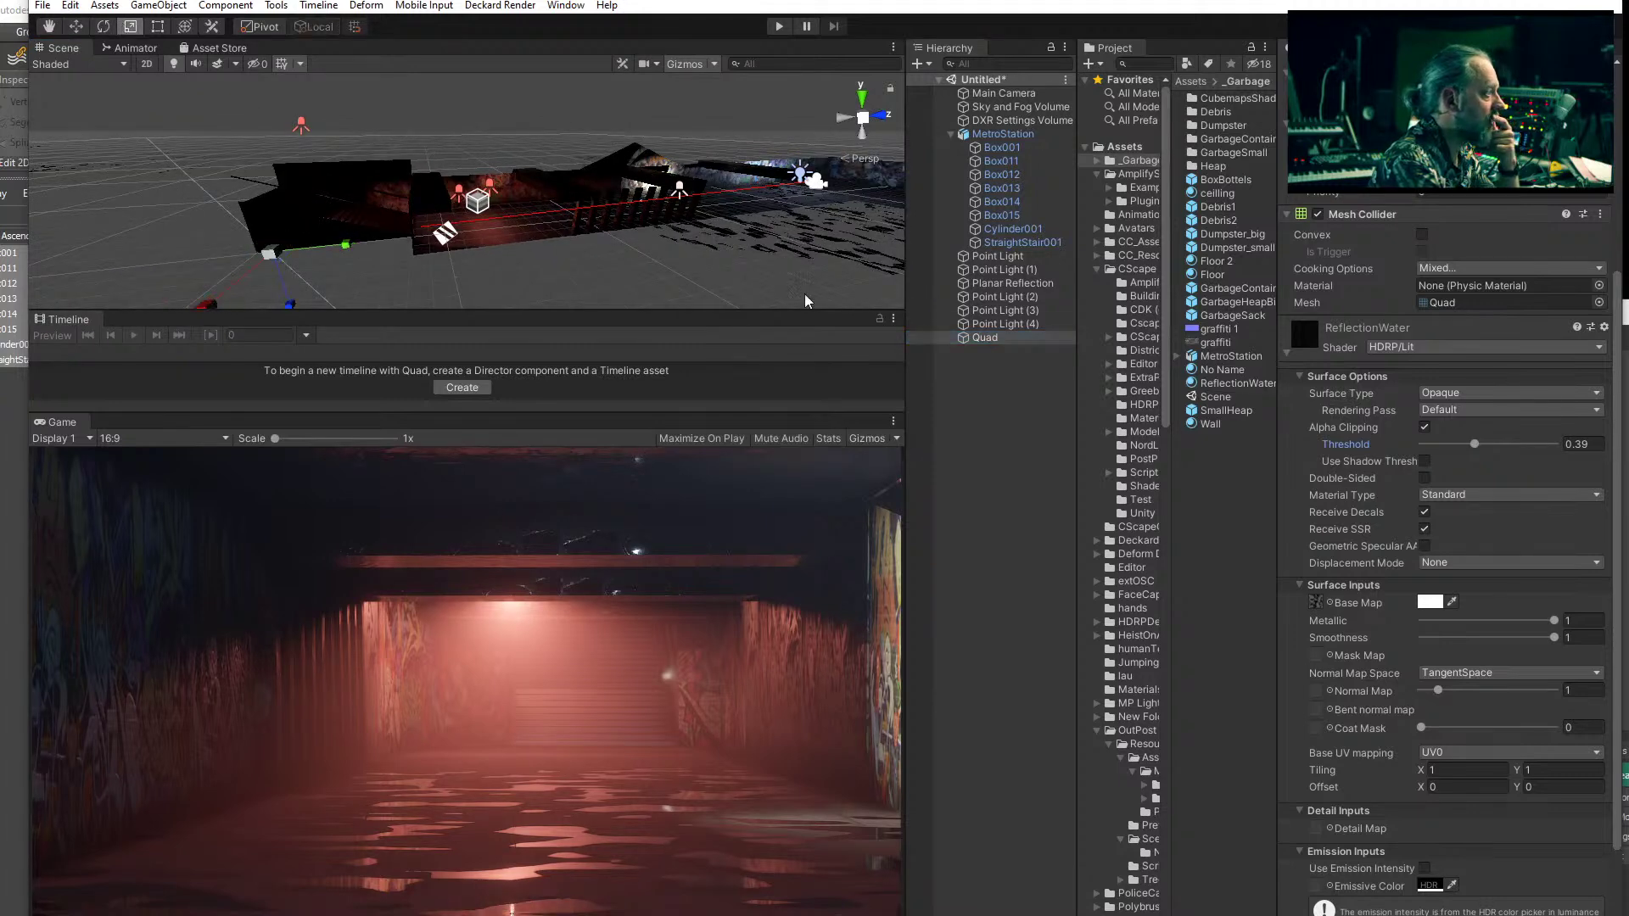
pyautogui.moveTo(272, 255); pyautogui.dragTo(290, 164)
pyautogui.click(76, 26)
# - Move the Quad along the ground so the enlarged puddles spread across the floor in the camera view
pyautogui.scroll(-5, 476, 211)
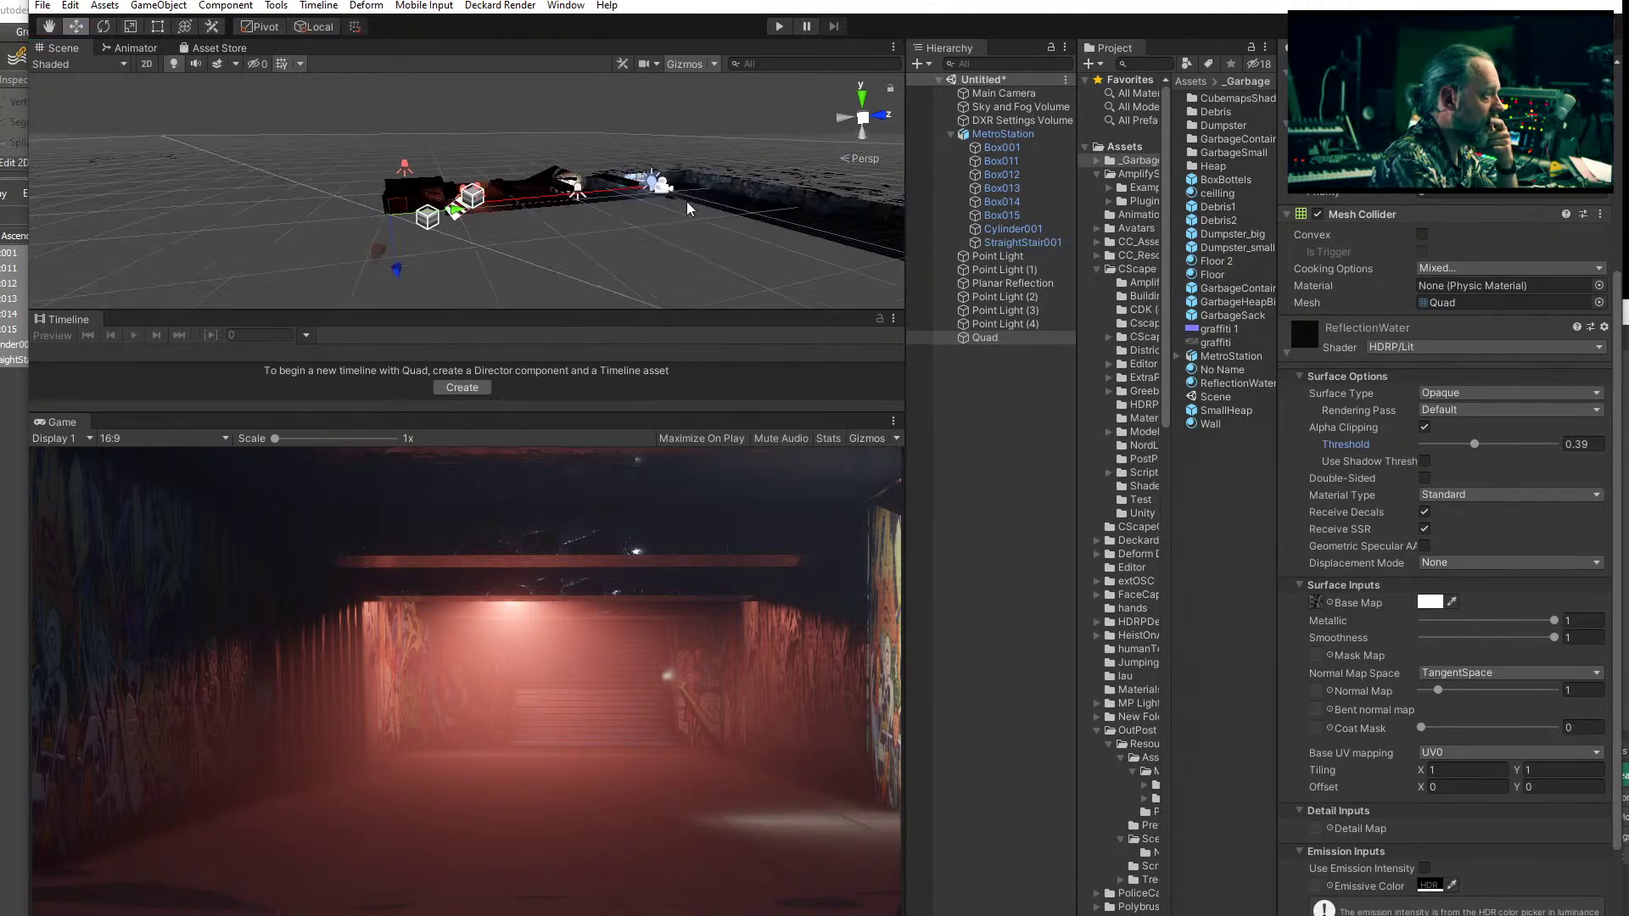
pyautogui.moveTo(476, 211); pyautogui.dragTo(283, 220)
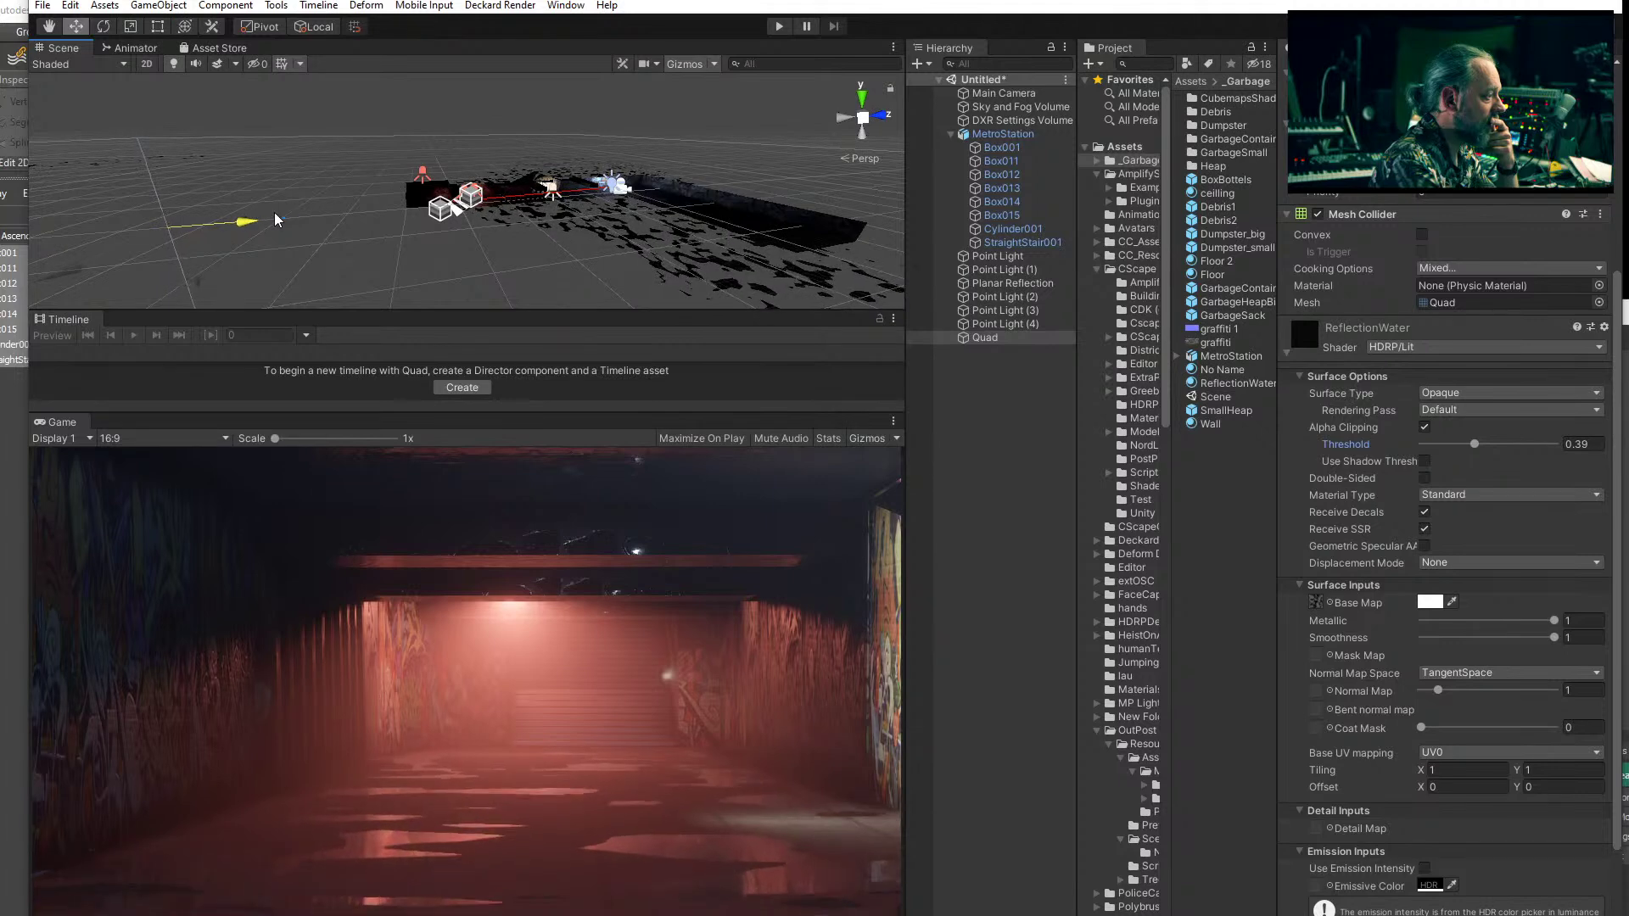
pyautogui.moveTo(190, 279); pyautogui.dragTo(197, 291)
pyautogui.scroll(10, 619, 263)
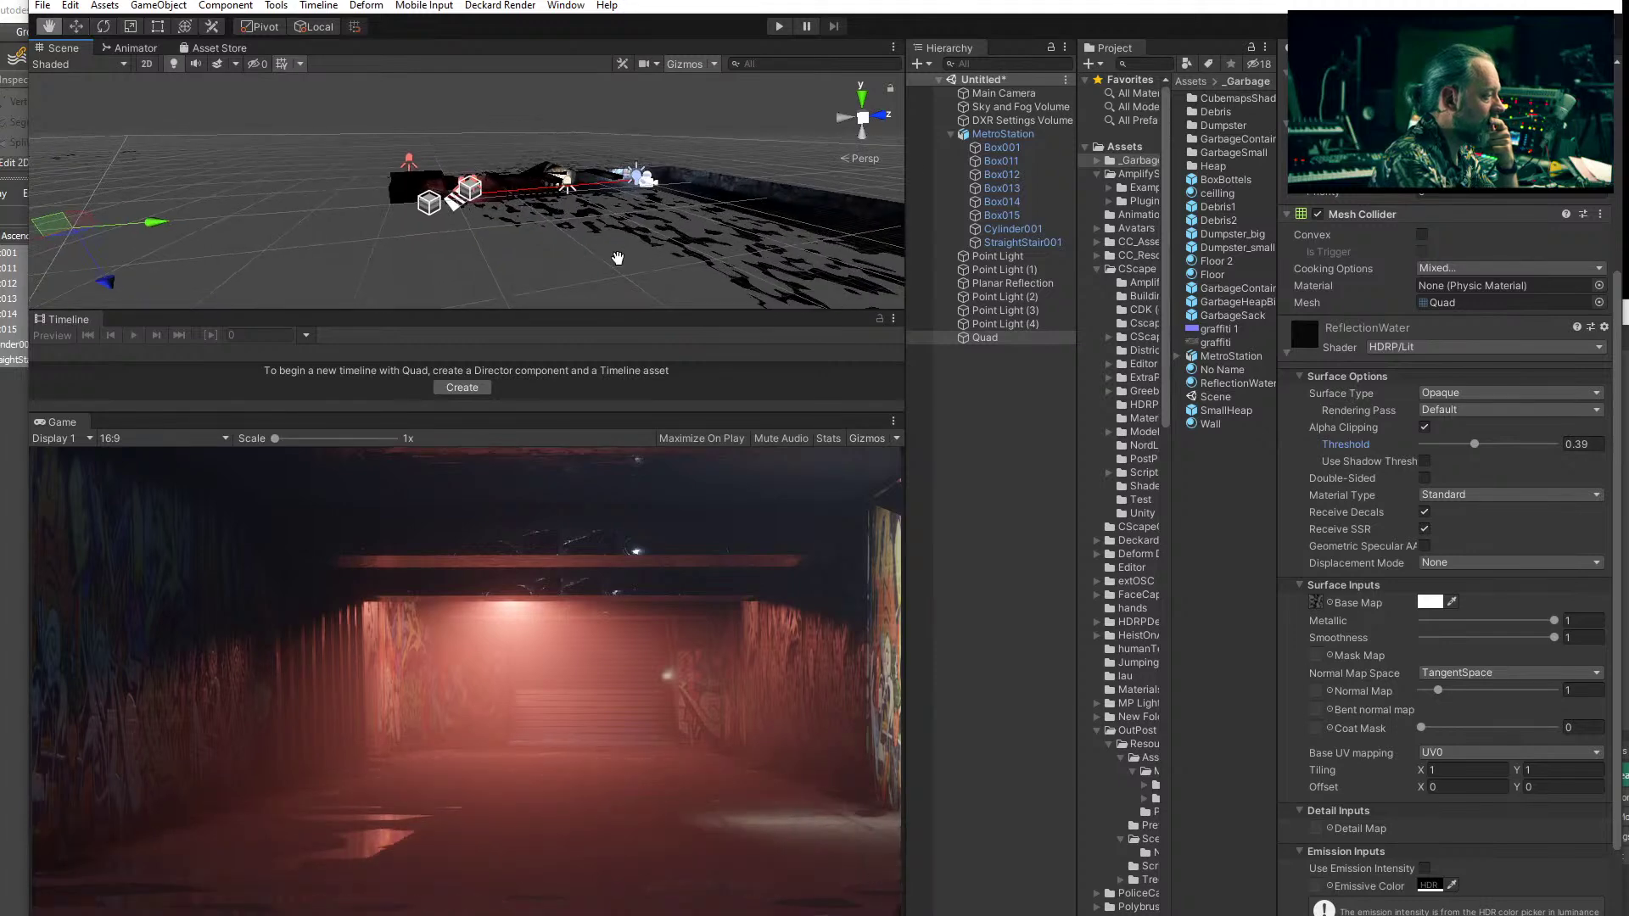
pyautogui.keyDown('alt'); pyautogui.moveTo(436, 216); pyautogui.dragTo(655, 202); pyautogui.keyUp('alt')
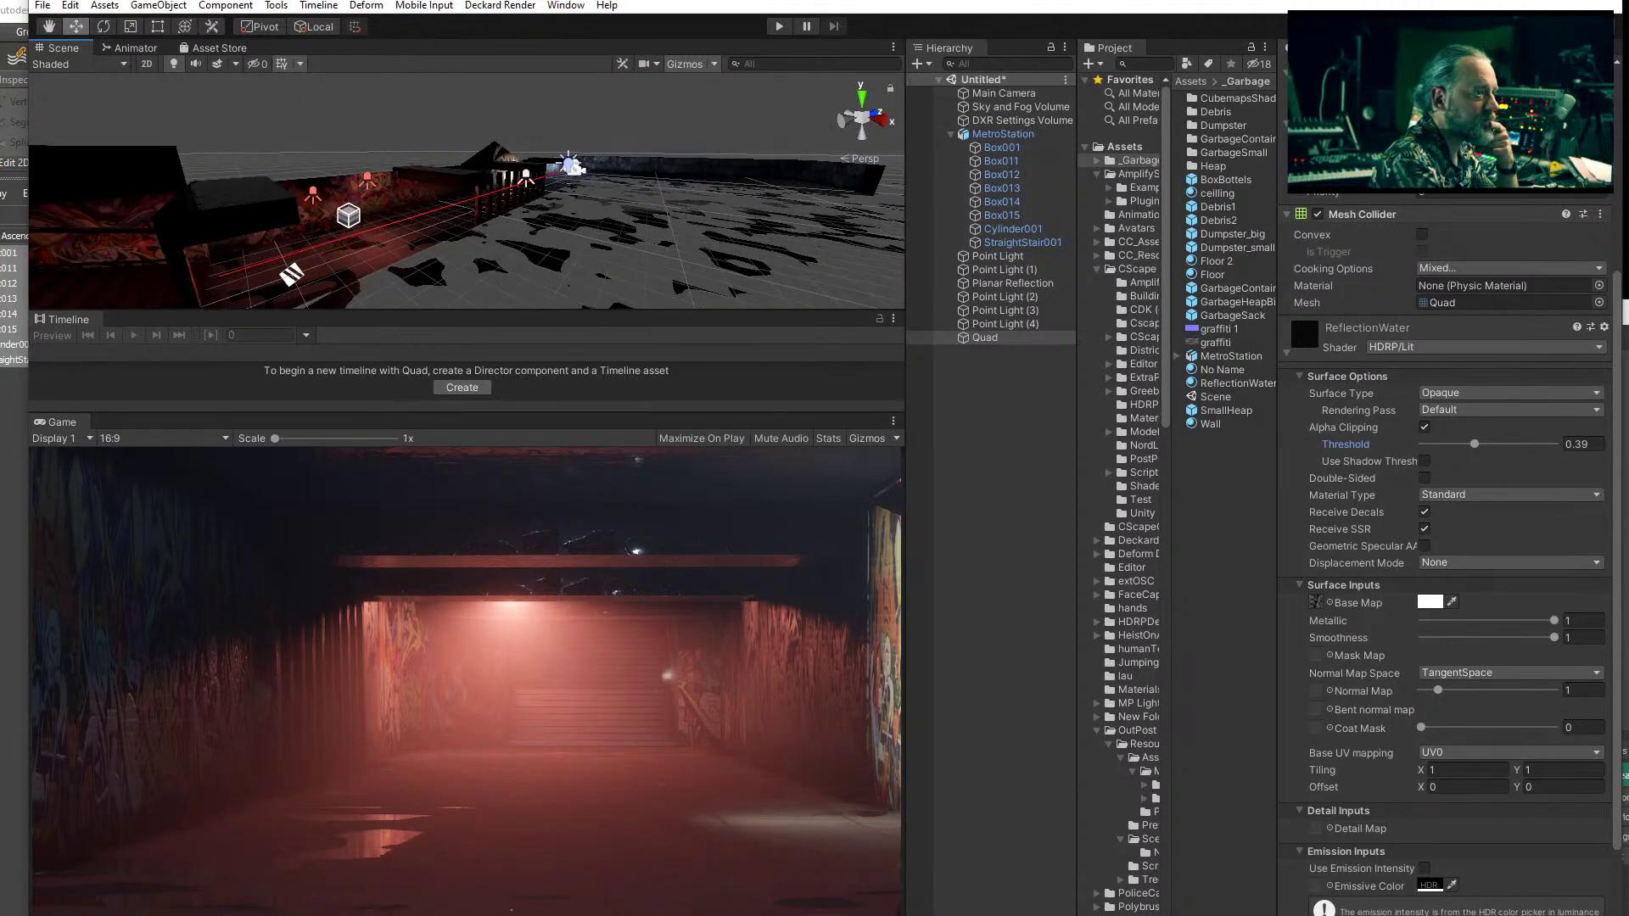
pyautogui.scroll(6, 1442, 510)
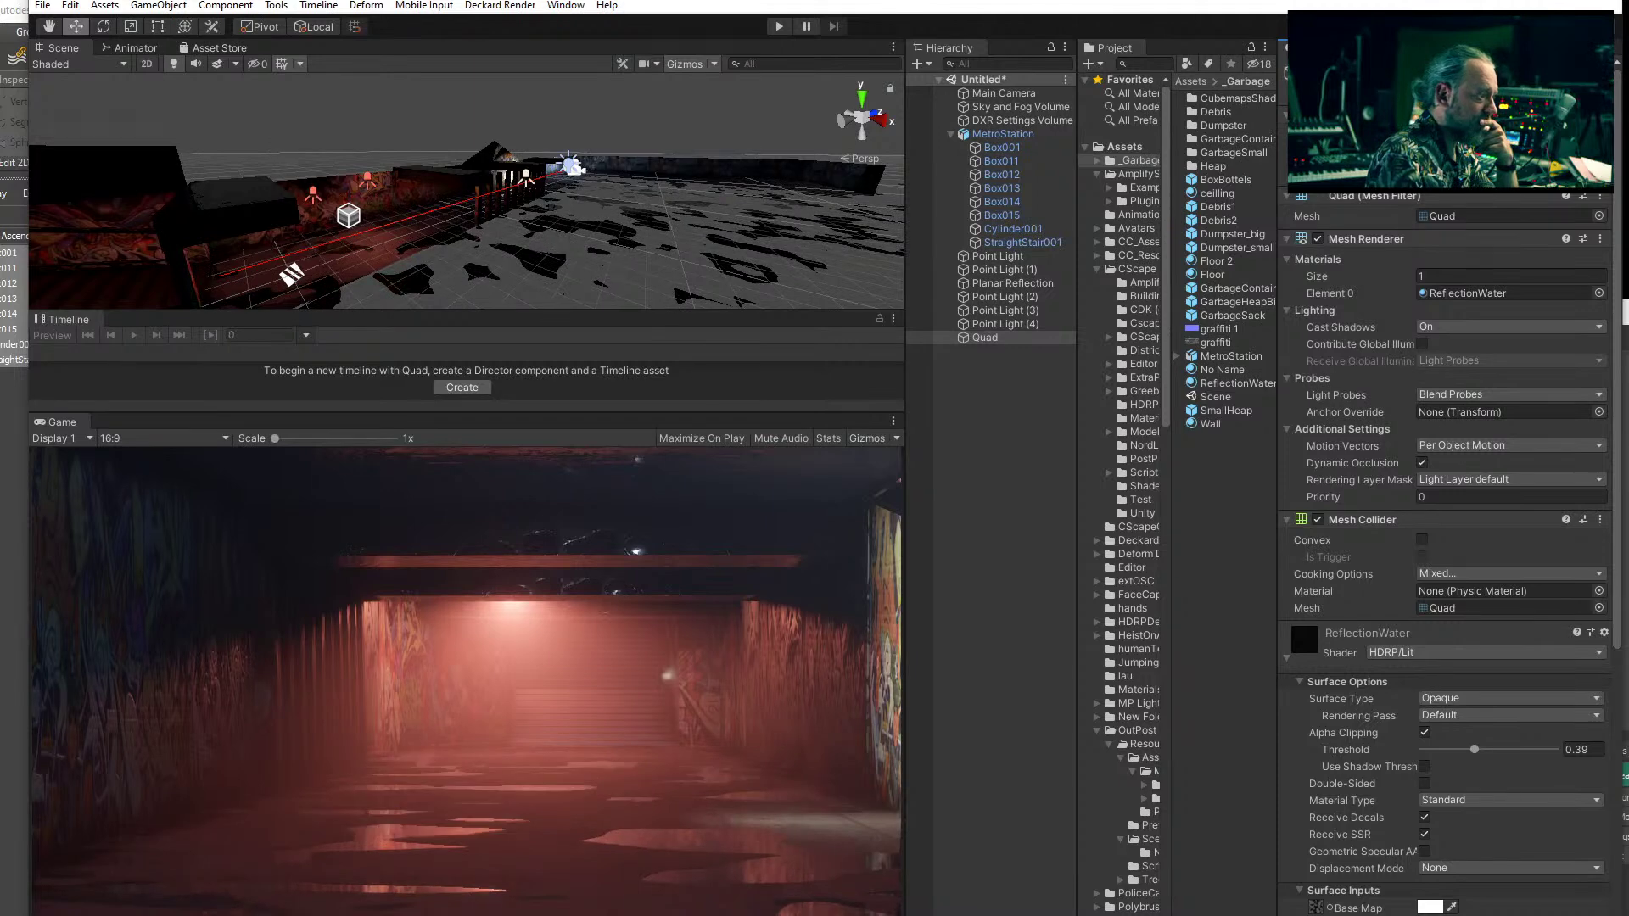
# - Select the Main Camera and examine the tunnel's walls, floor and camera frustum from several angles
pyautogui.click(948, 762)
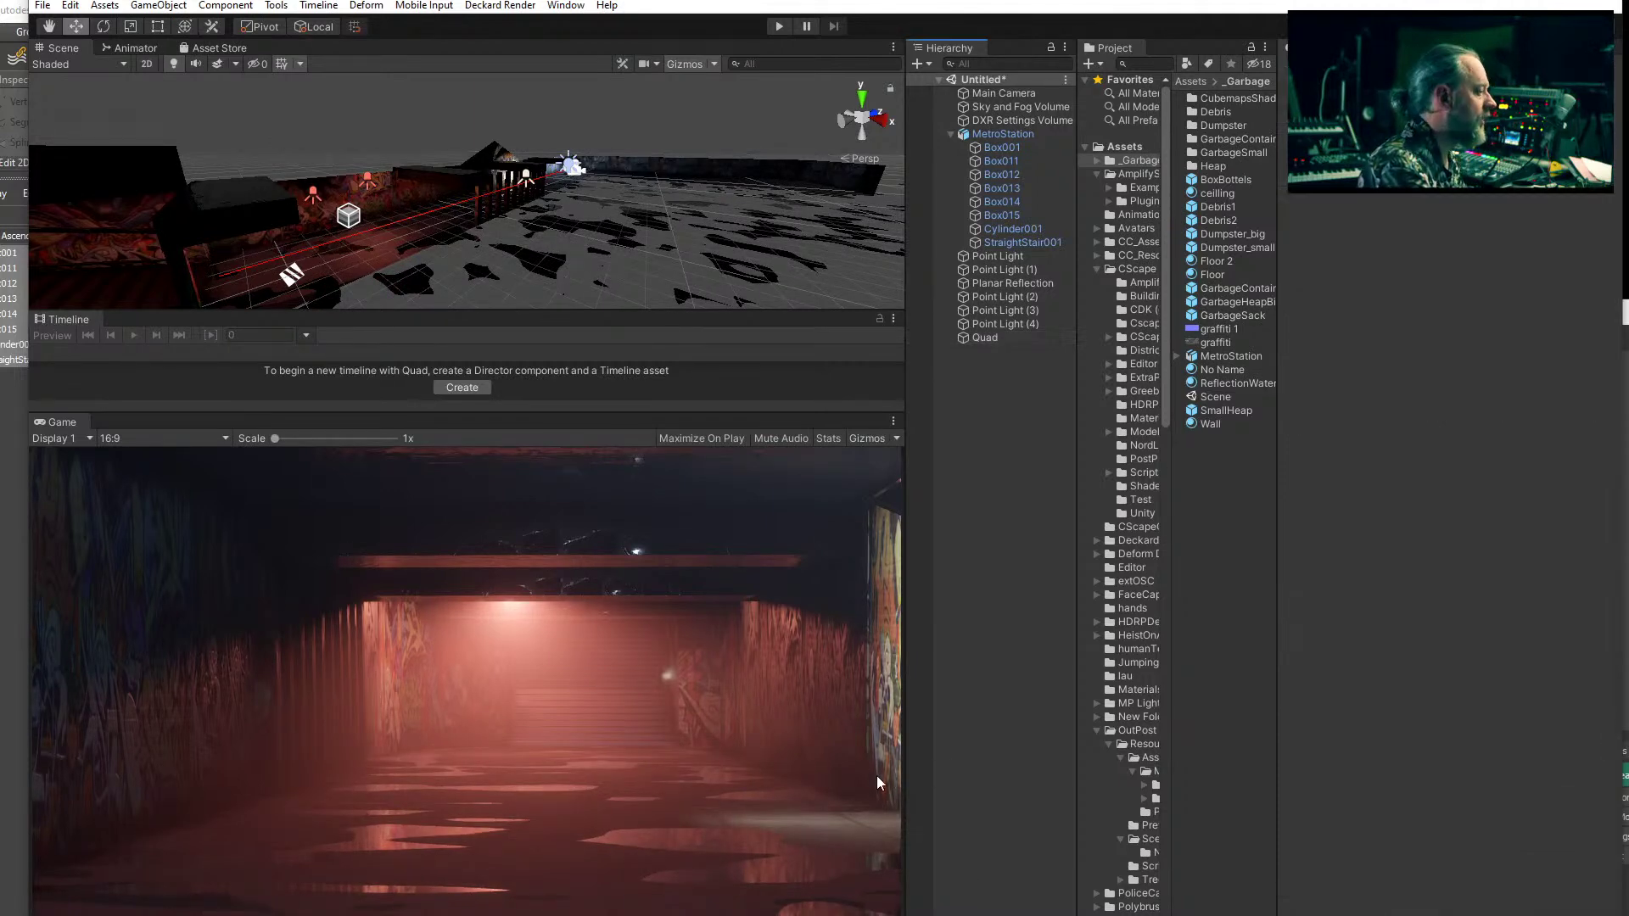
pyautogui.click(1019, 93)
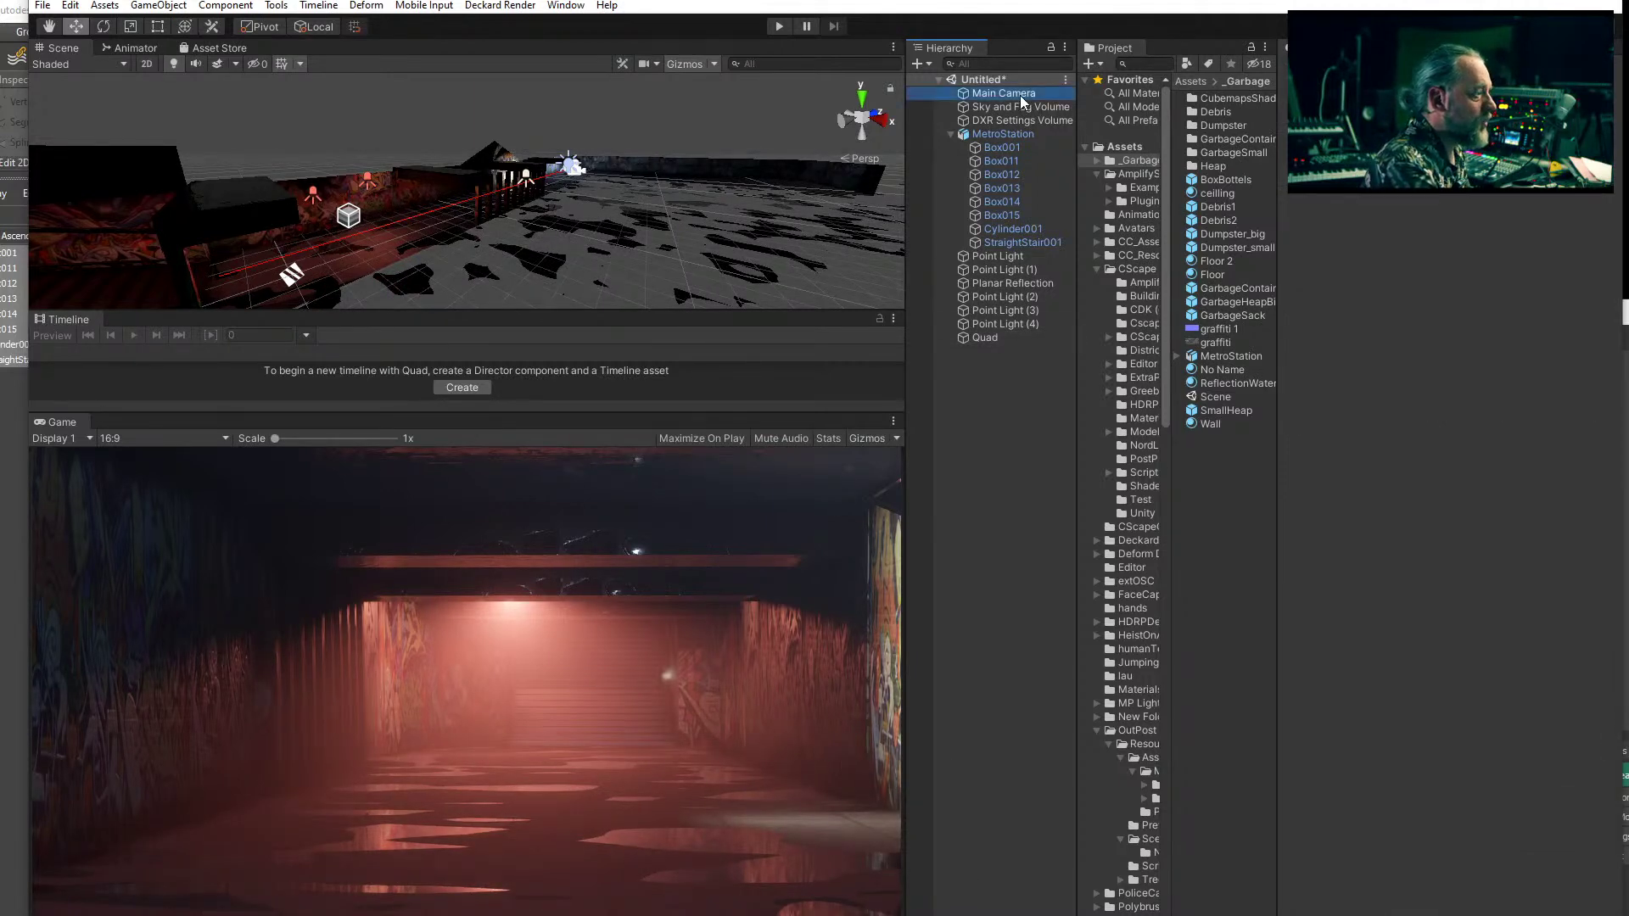
pyautogui.moveTo(499, 198); pyautogui.dragTo(416, 238, button='middle')
pyautogui.moveTo(530, 202); pyautogui.dragTo(325, 232, button='right')
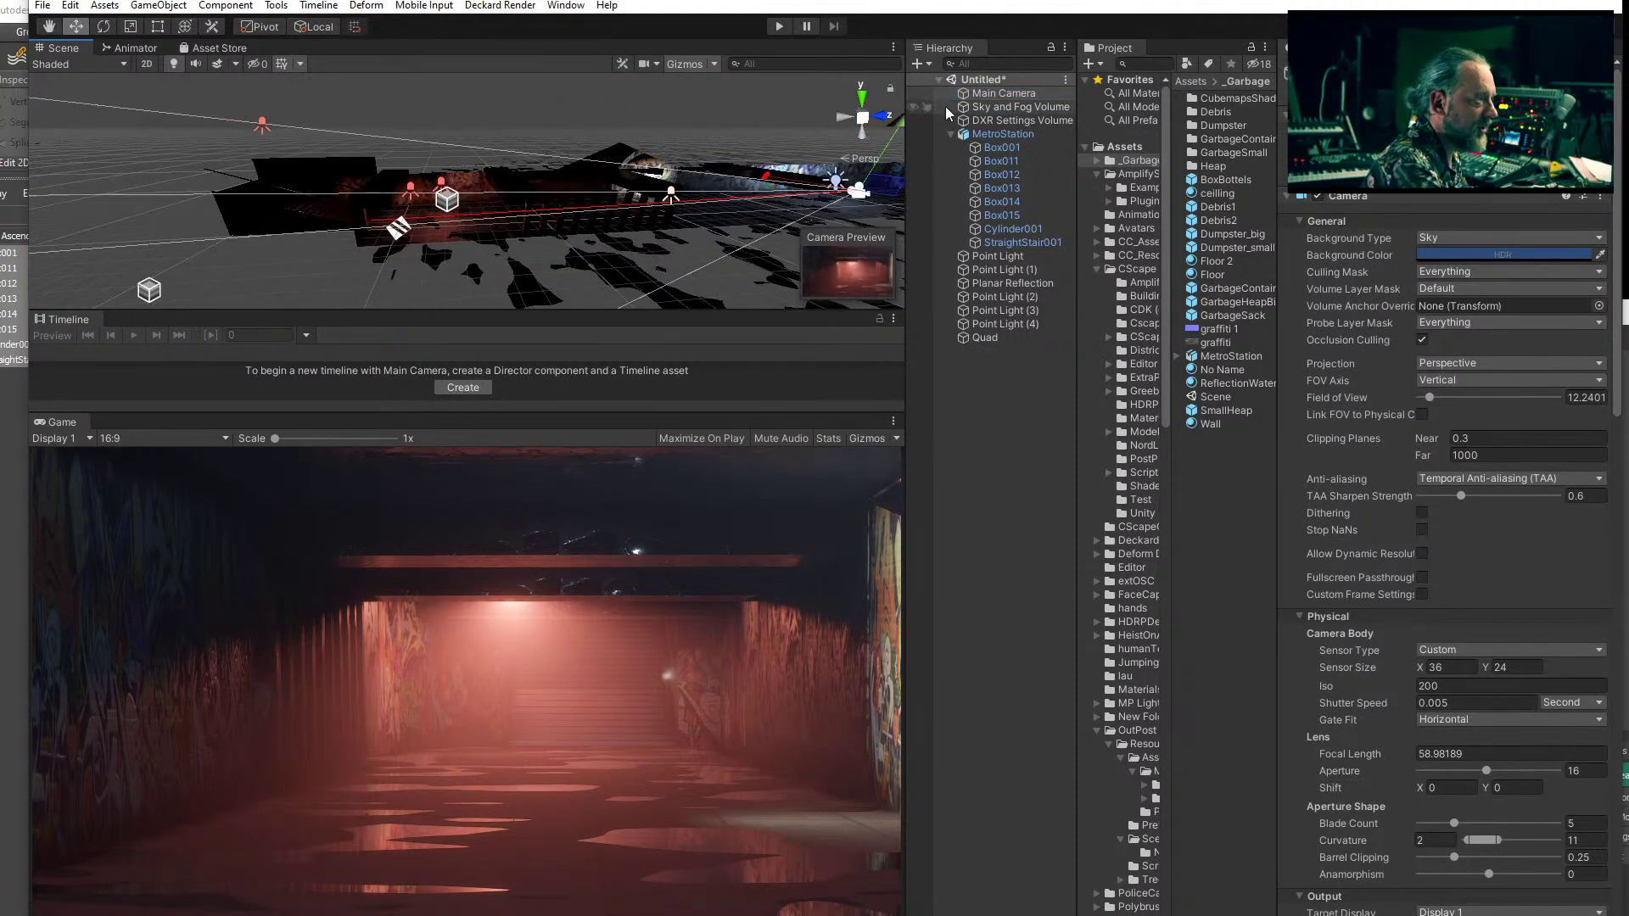
pyautogui.scroll(6, 485, 230)
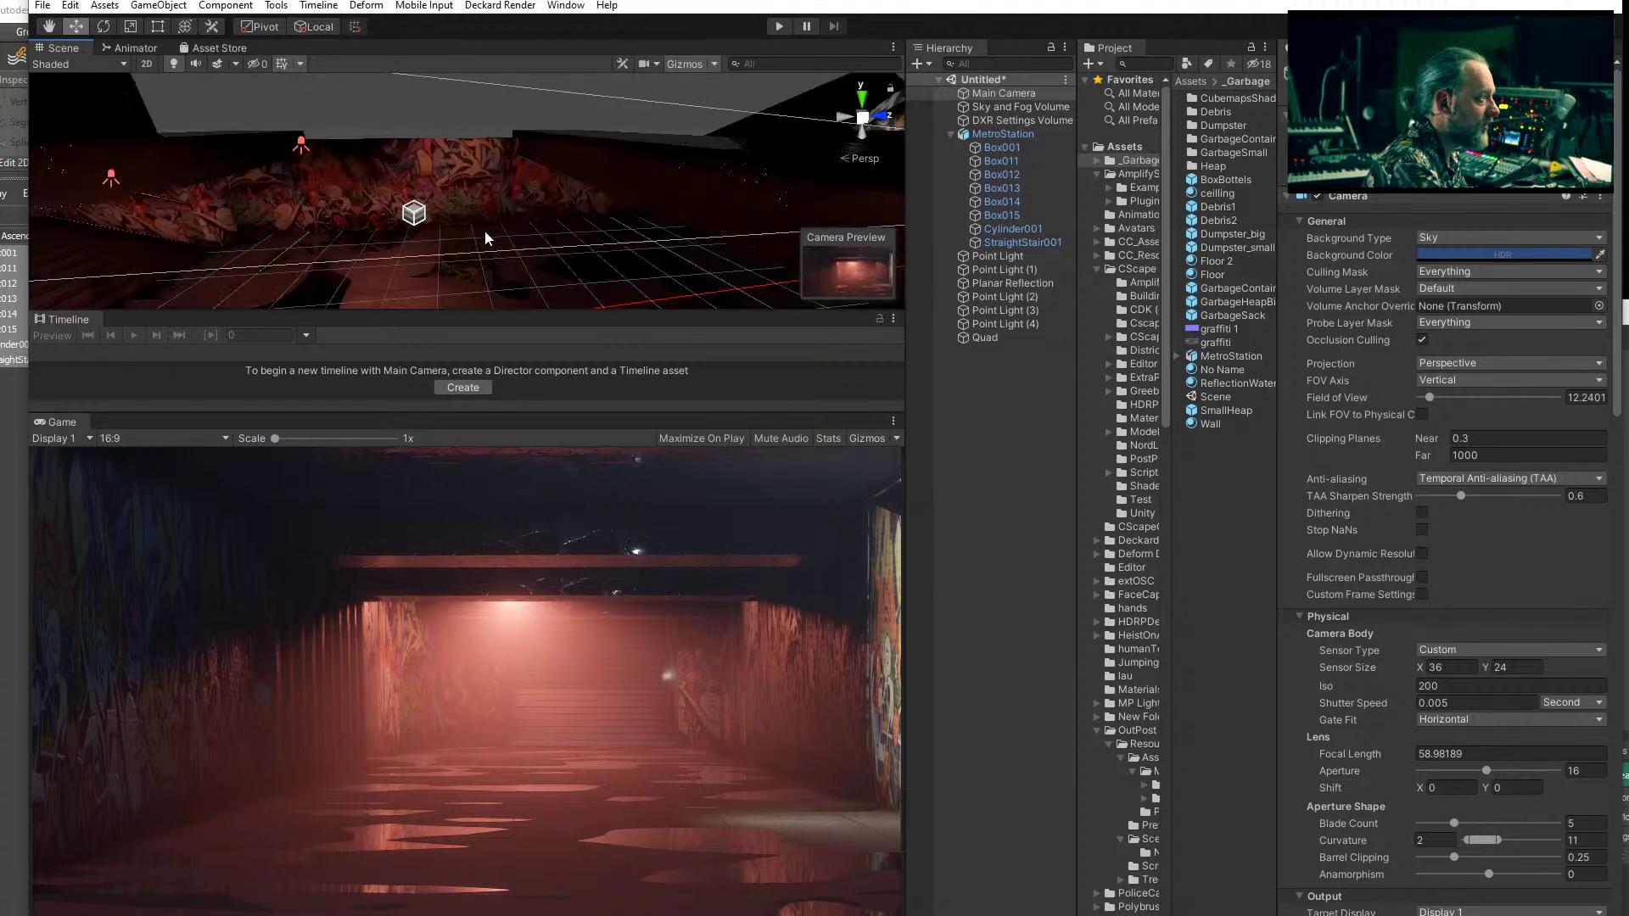
pyautogui.moveTo(433, 264); pyautogui.dragTo(420, 263, button='middle')
pyautogui.moveTo(420, 263); pyautogui.dragTo(676, 229, button='right')
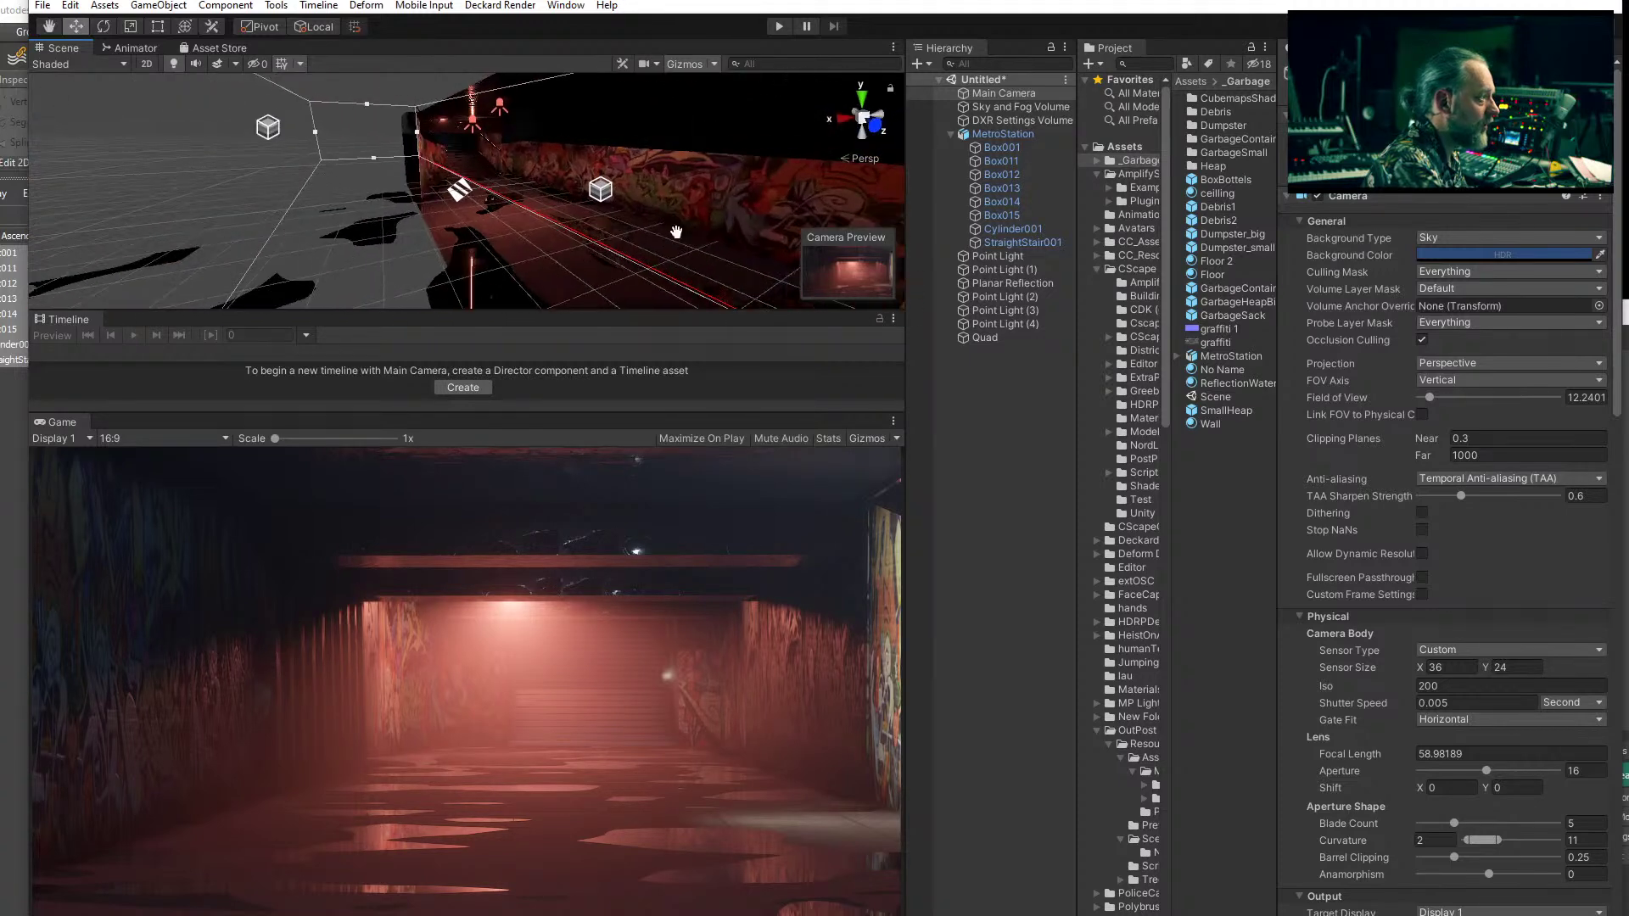
pyautogui.scroll(4, 677, 229)
pyautogui.moveTo(677, 229); pyautogui.dragTo(665, 224, button='middle')
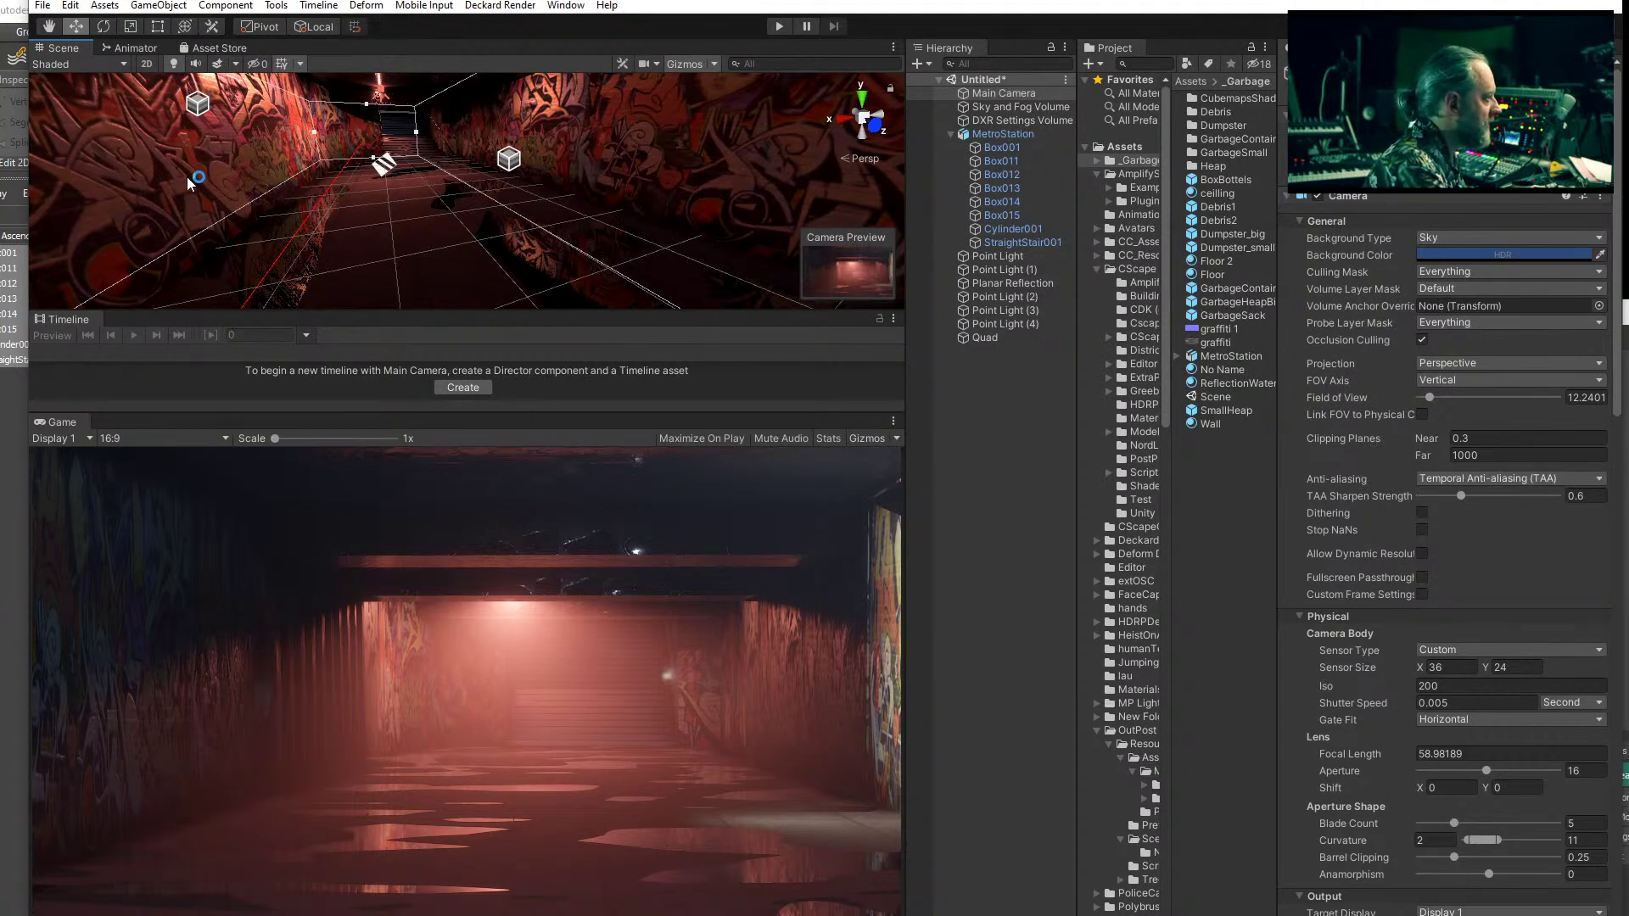
pyautogui.scroll(3, 417, 229)
pyautogui.moveTo(417, 229); pyautogui.dragTo(366, 232, button='middle')
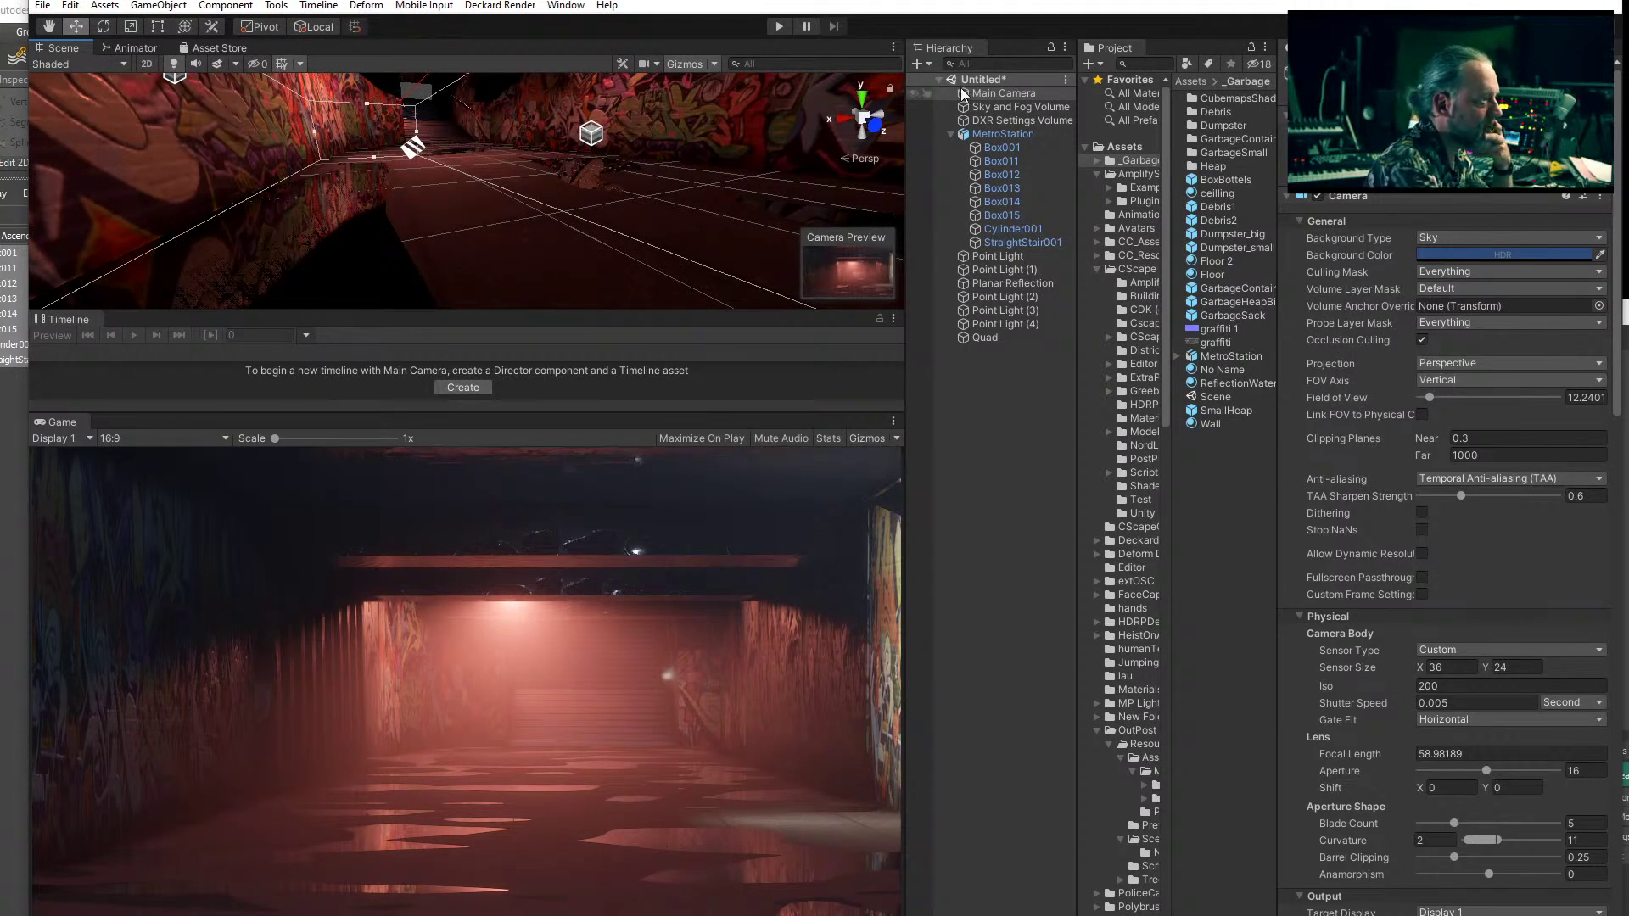
# - Rotate the Main Camera to tilt it slightly upward, keeping both the floor puddles and ceiling in frame
pyautogui.click(1004, 93)
pyautogui.moveTo(453, 148); pyautogui.dragTo(554, 173, button='middle')
pyautogui.scroll(-6, 554, 172)
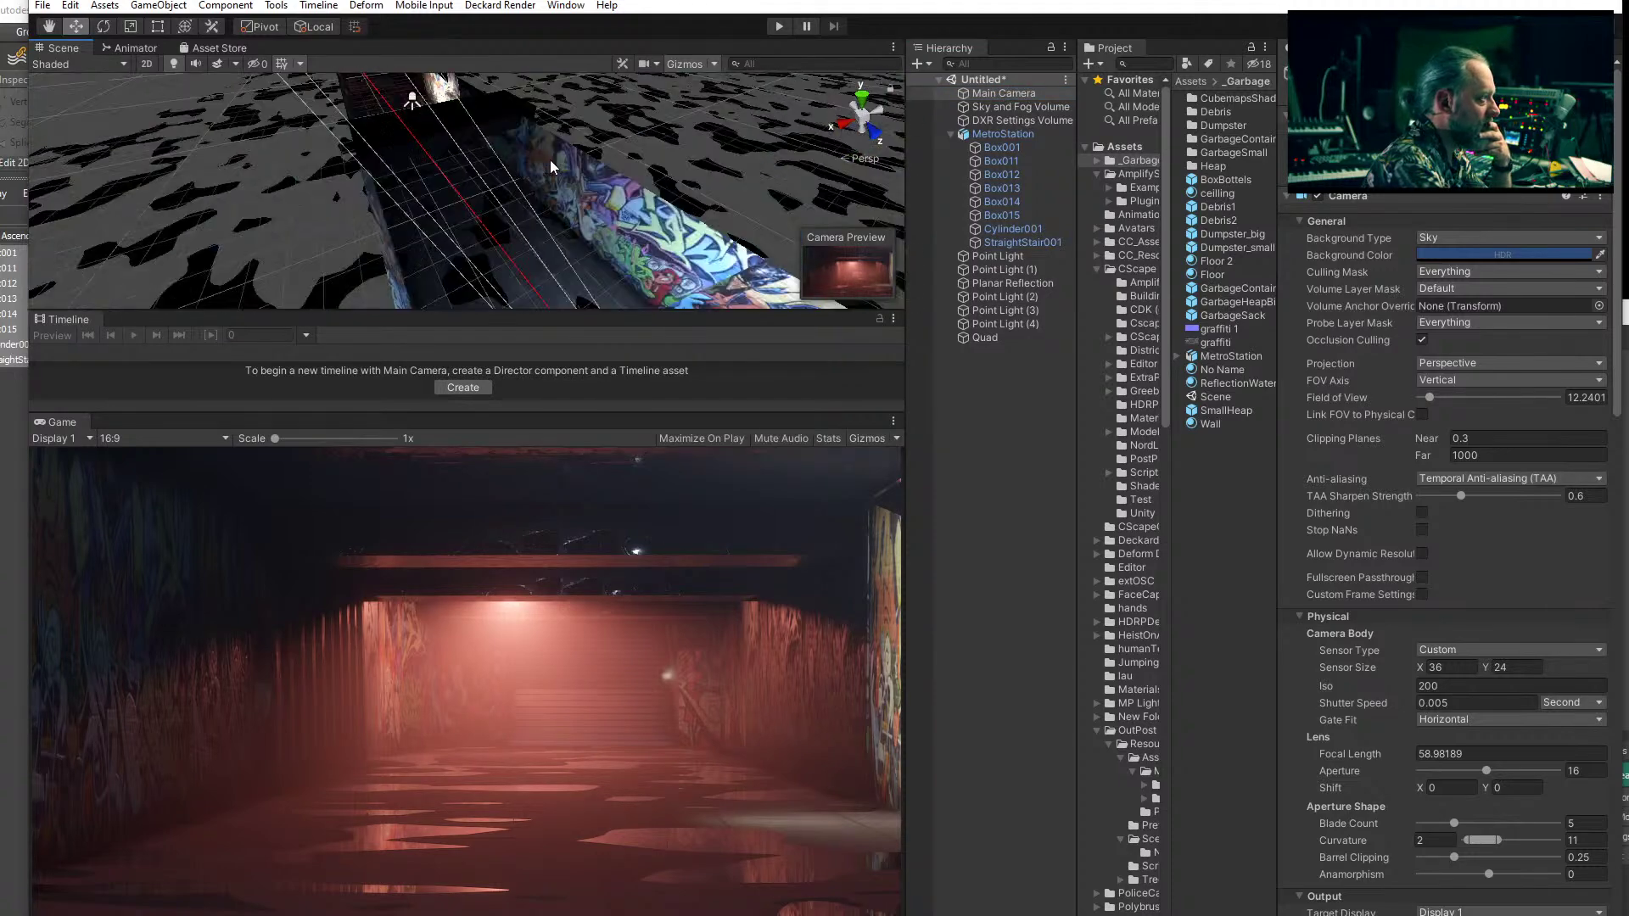
pyautogui.scroll(-3, 537, 210)
pyautogui.press('e')
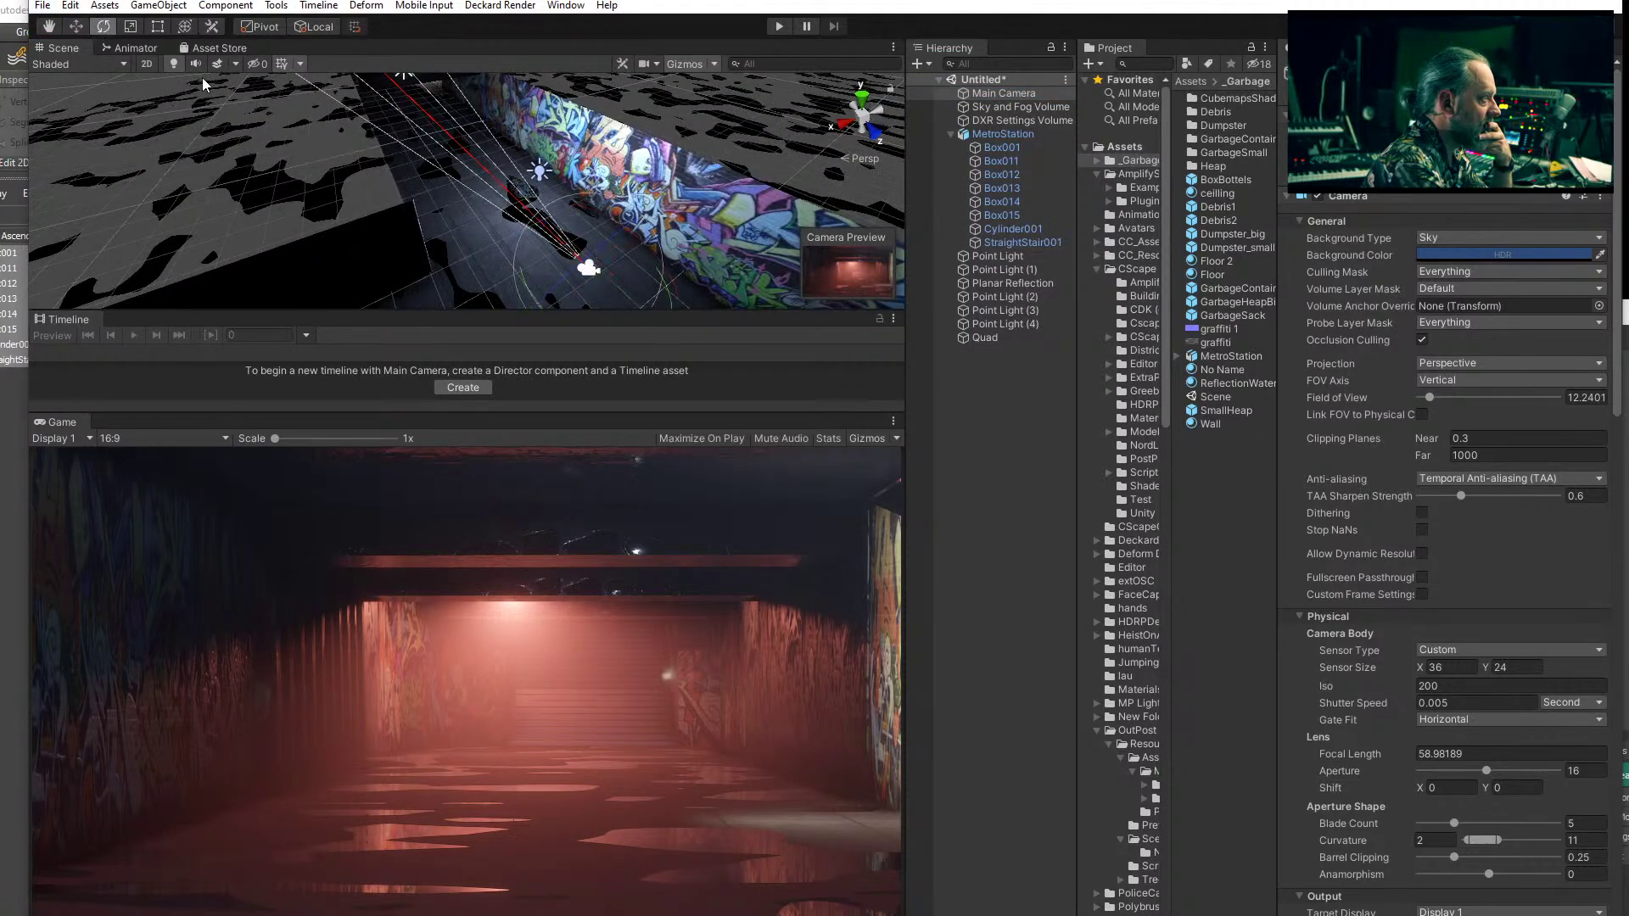
pyautogui.moveTo(656, 255)
pyautogui.mouseDown()
pyautogui.moveTo(636, 244)
pyautogui.moveTo(653, 263)
pyautogui.mouseUp()
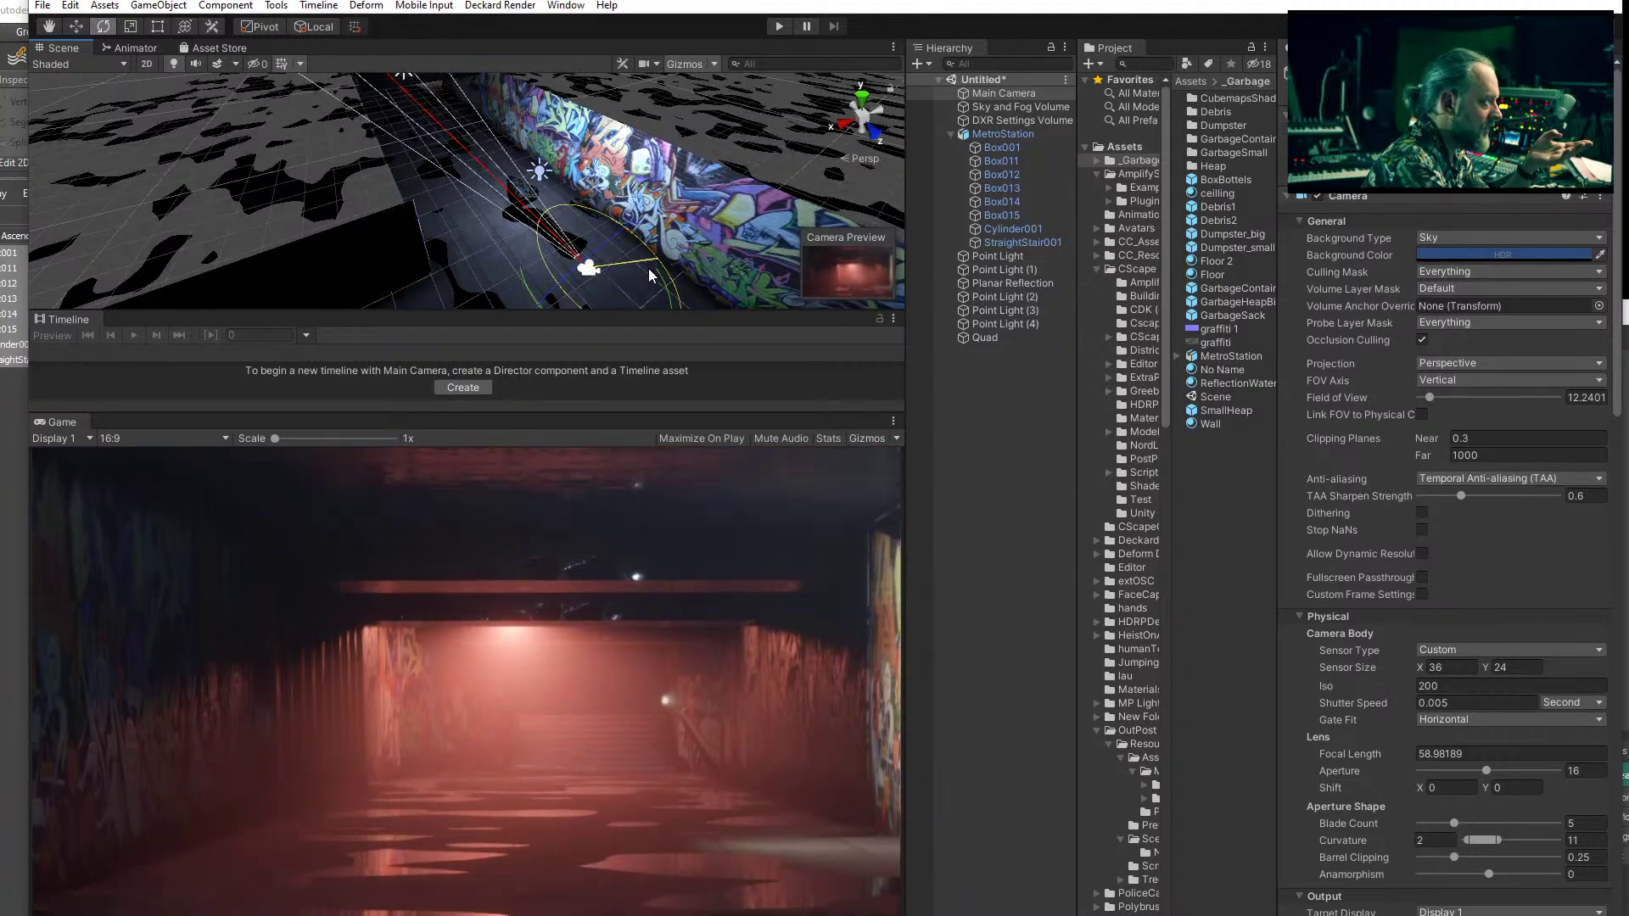
# - Move the Main Camera back along the tunnel so more of the graffiti walls and ceiling are framed
pyautogui.click(83, 31)
pyautogui.moveTo(545, 228); pyautogui.dragTo(215, 38)
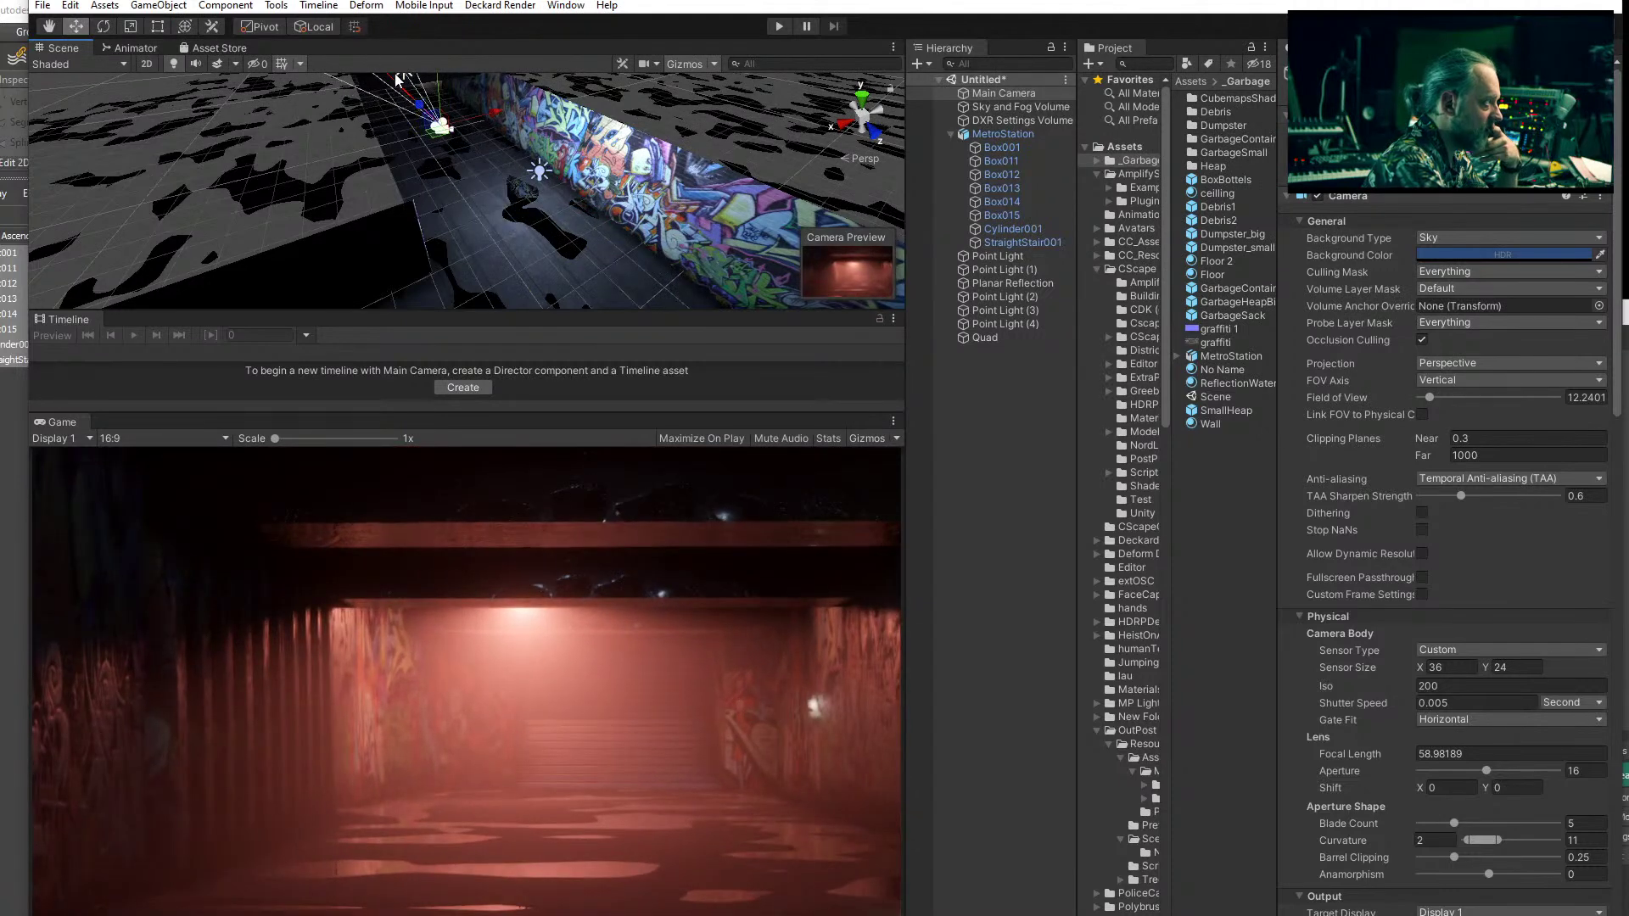
pyautogui.click(443, 88)
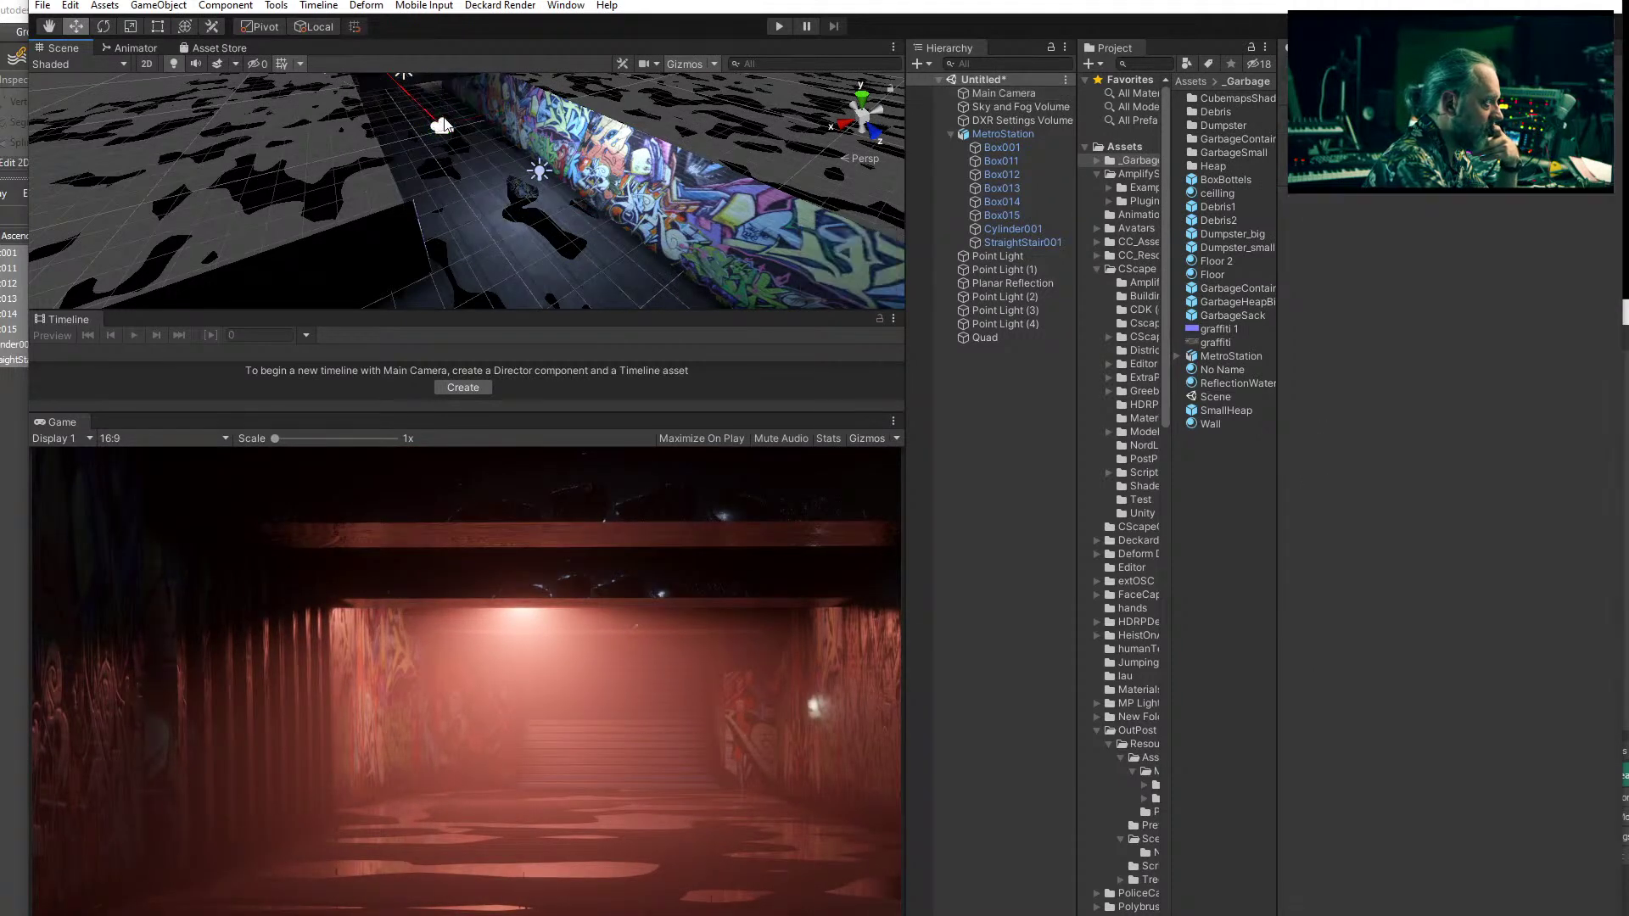
pyautogui.click(440, 126)
pyautogui.moveTo(421, 104); pyautogui.dragTo(507, 197)
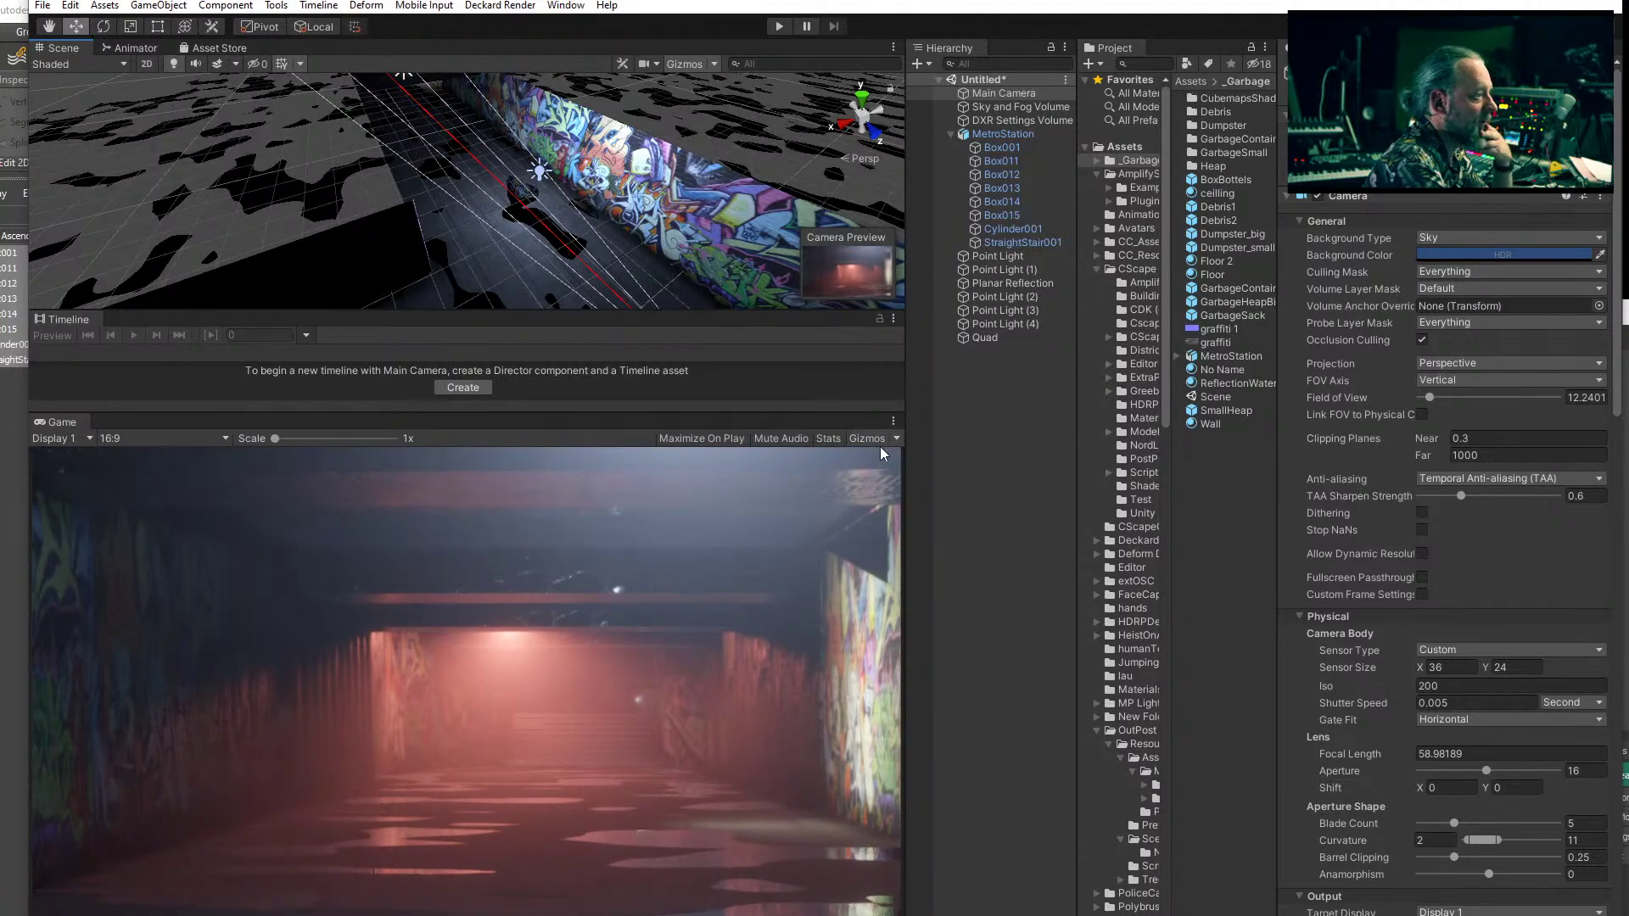
pyautogui.click(1008, 526)
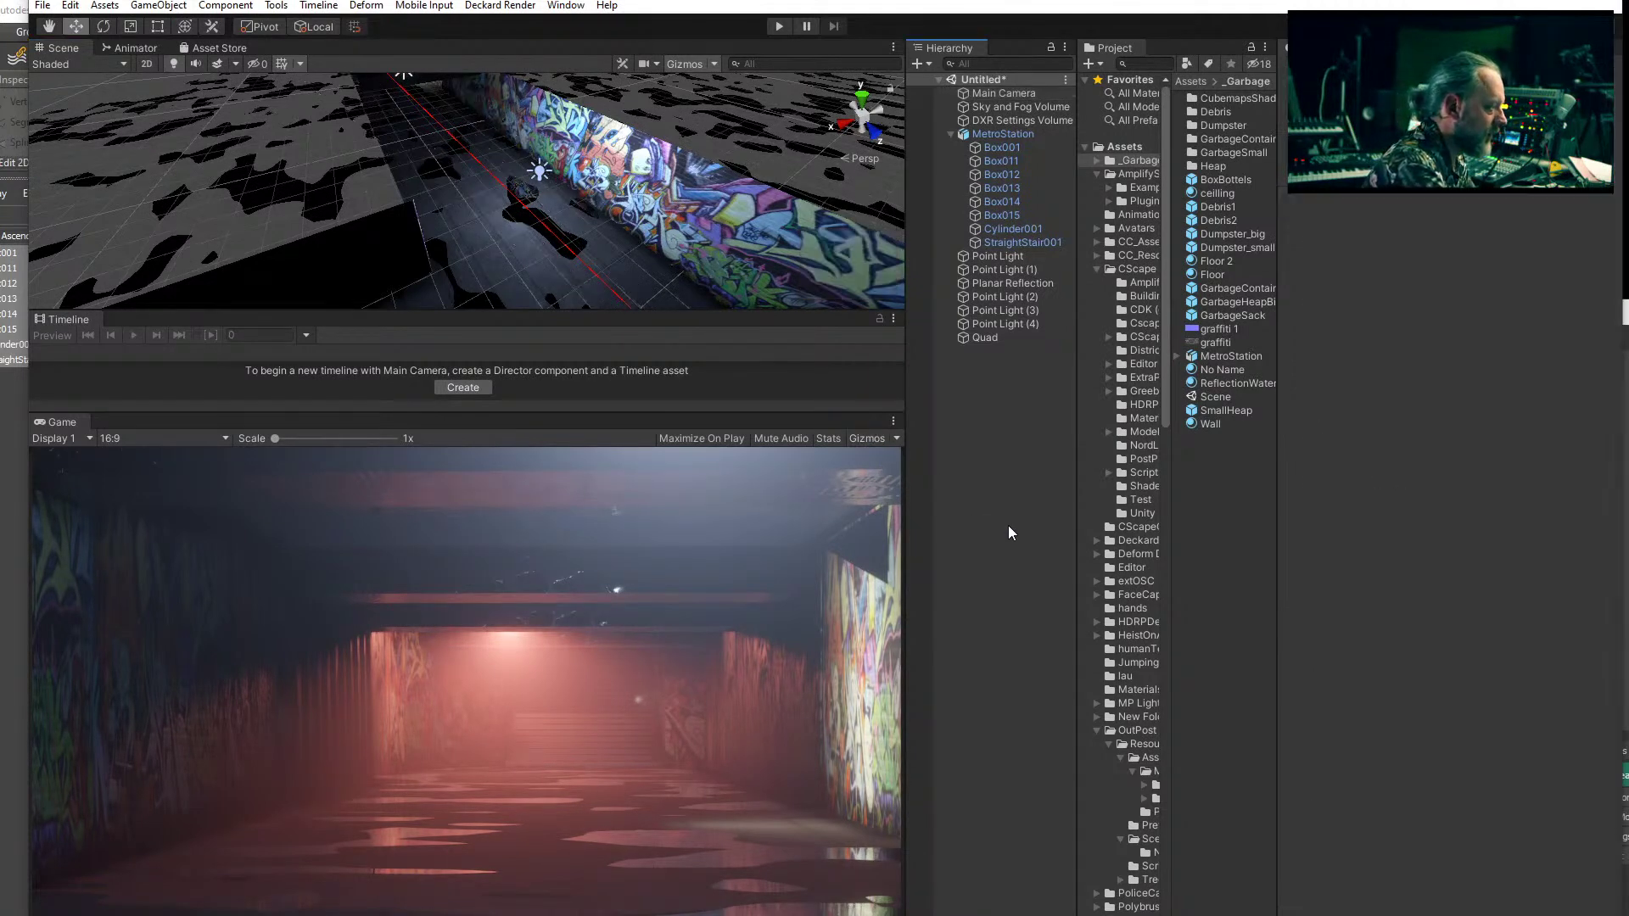
# - Select Box001 and set its Floor material's Smoothness to 0.368 and Metallic to 0
pyautogui.click(468, 201)
pyautogui.click(478, 213)
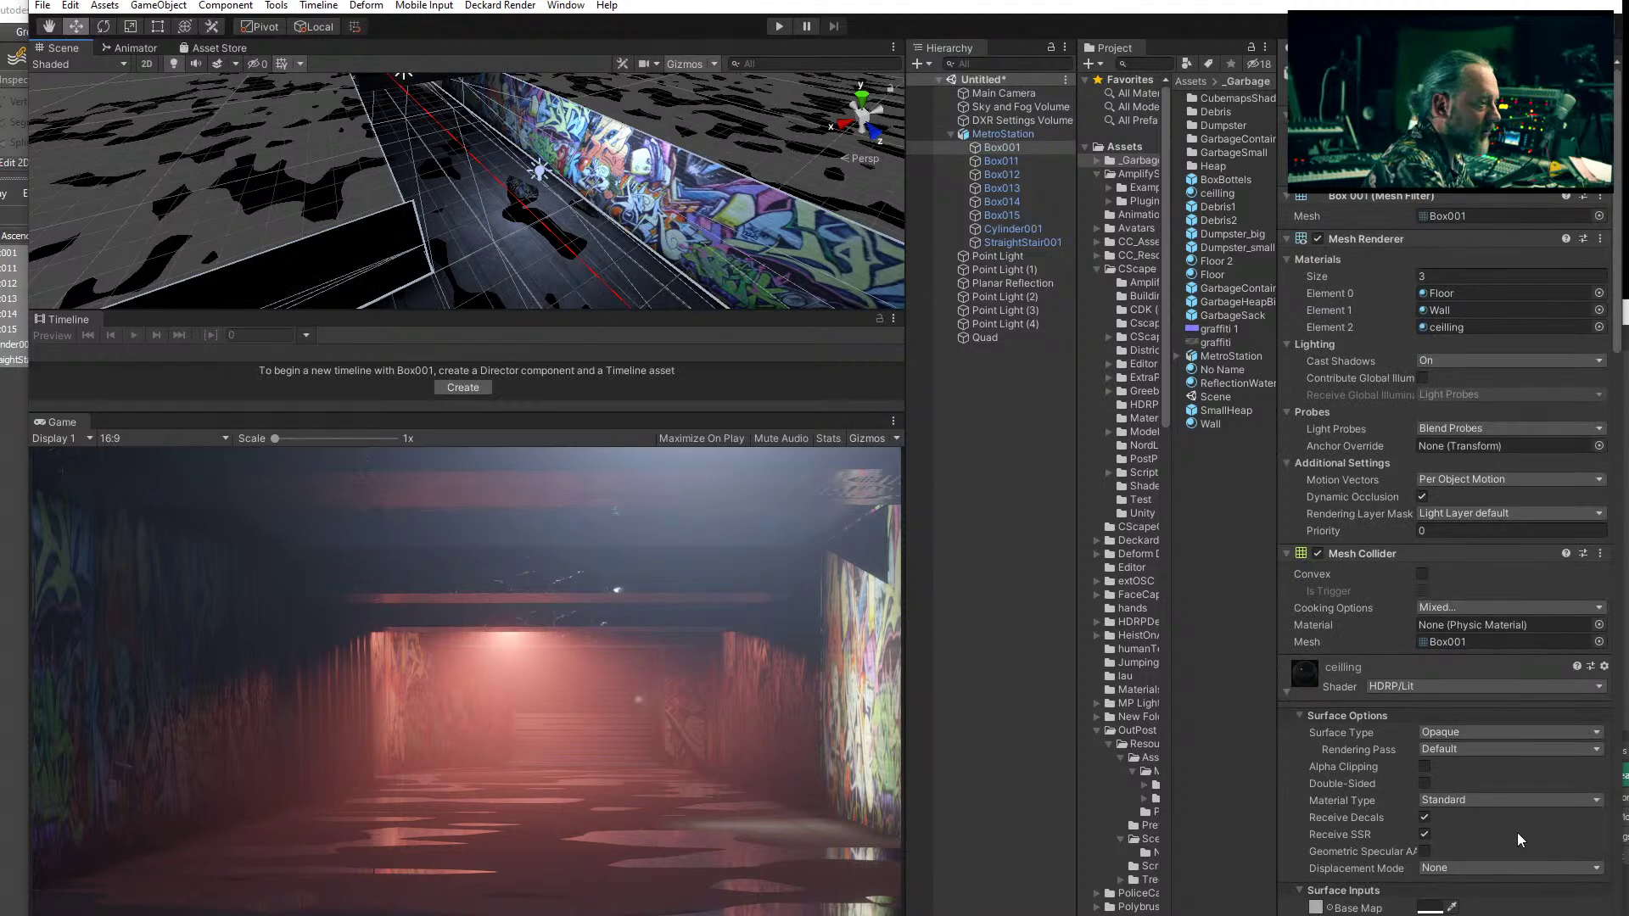
pyautogui.scroll(-10, 1341, 791)
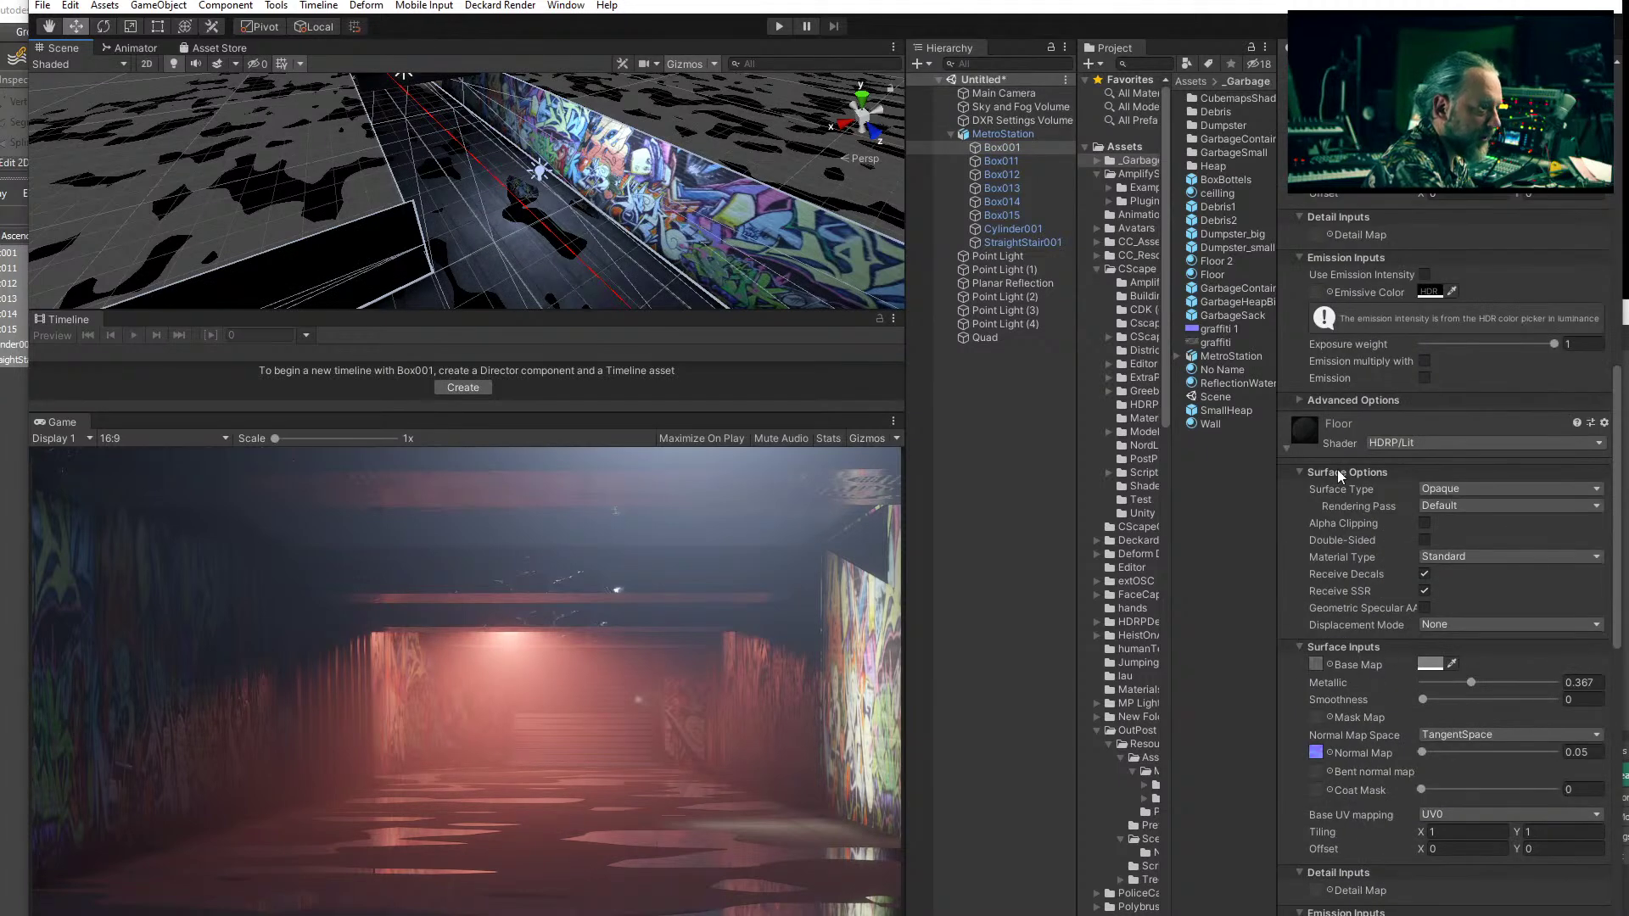
pyautogui.moveTo(1470, 679); pyautogui.dragTo(1481, 711)
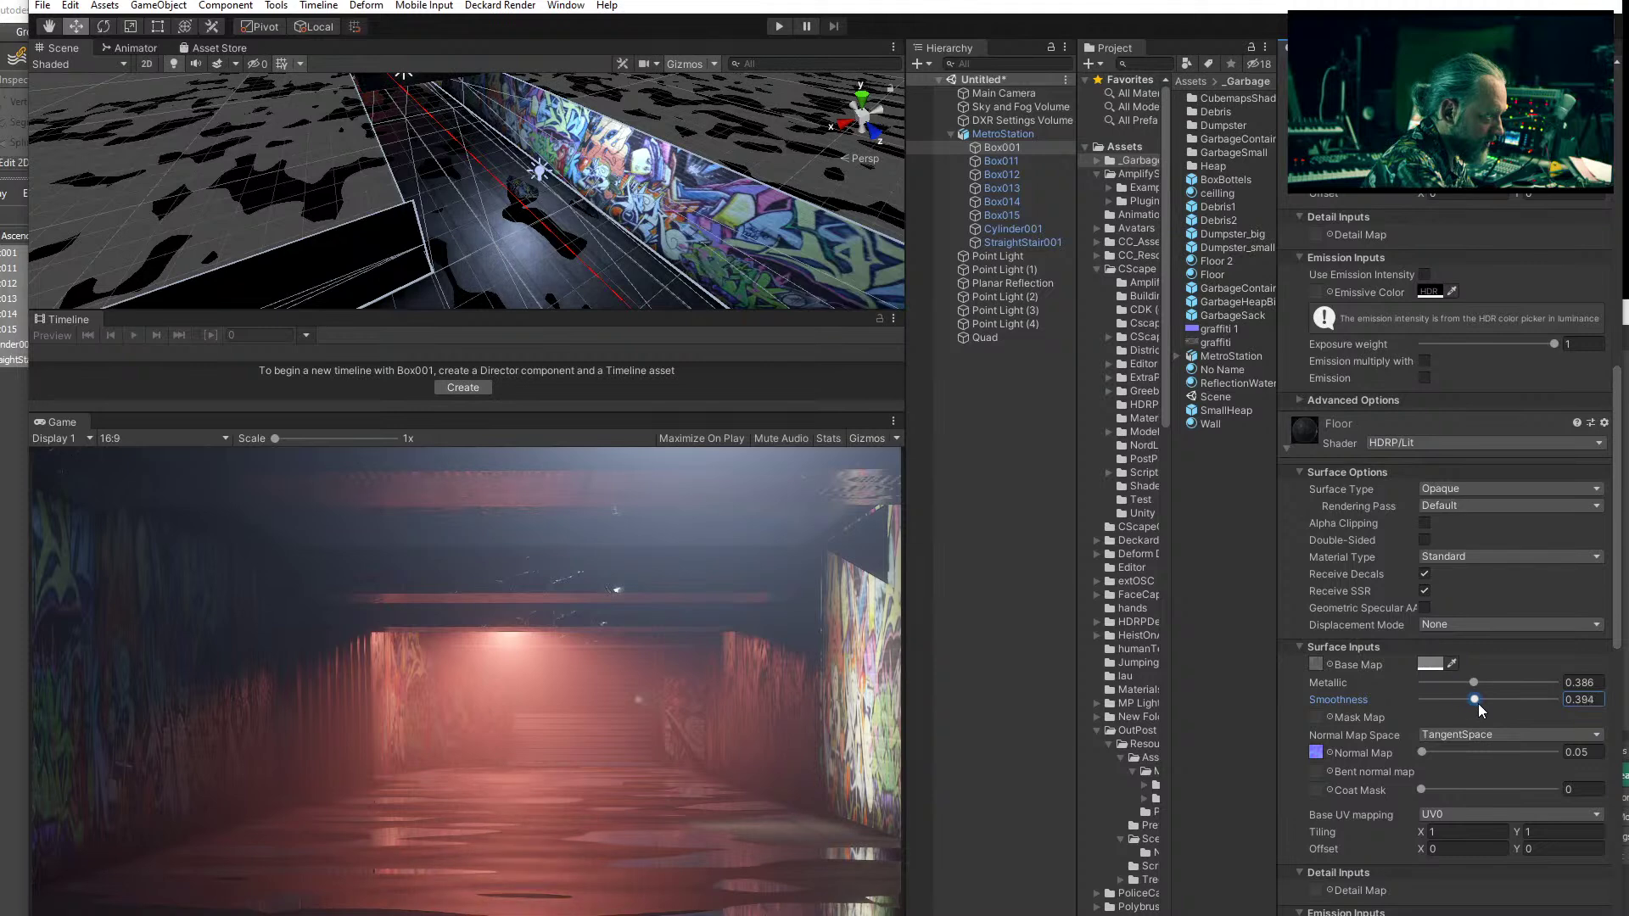
pyautogui.click(1568, 683)
pyautogui.write('1')
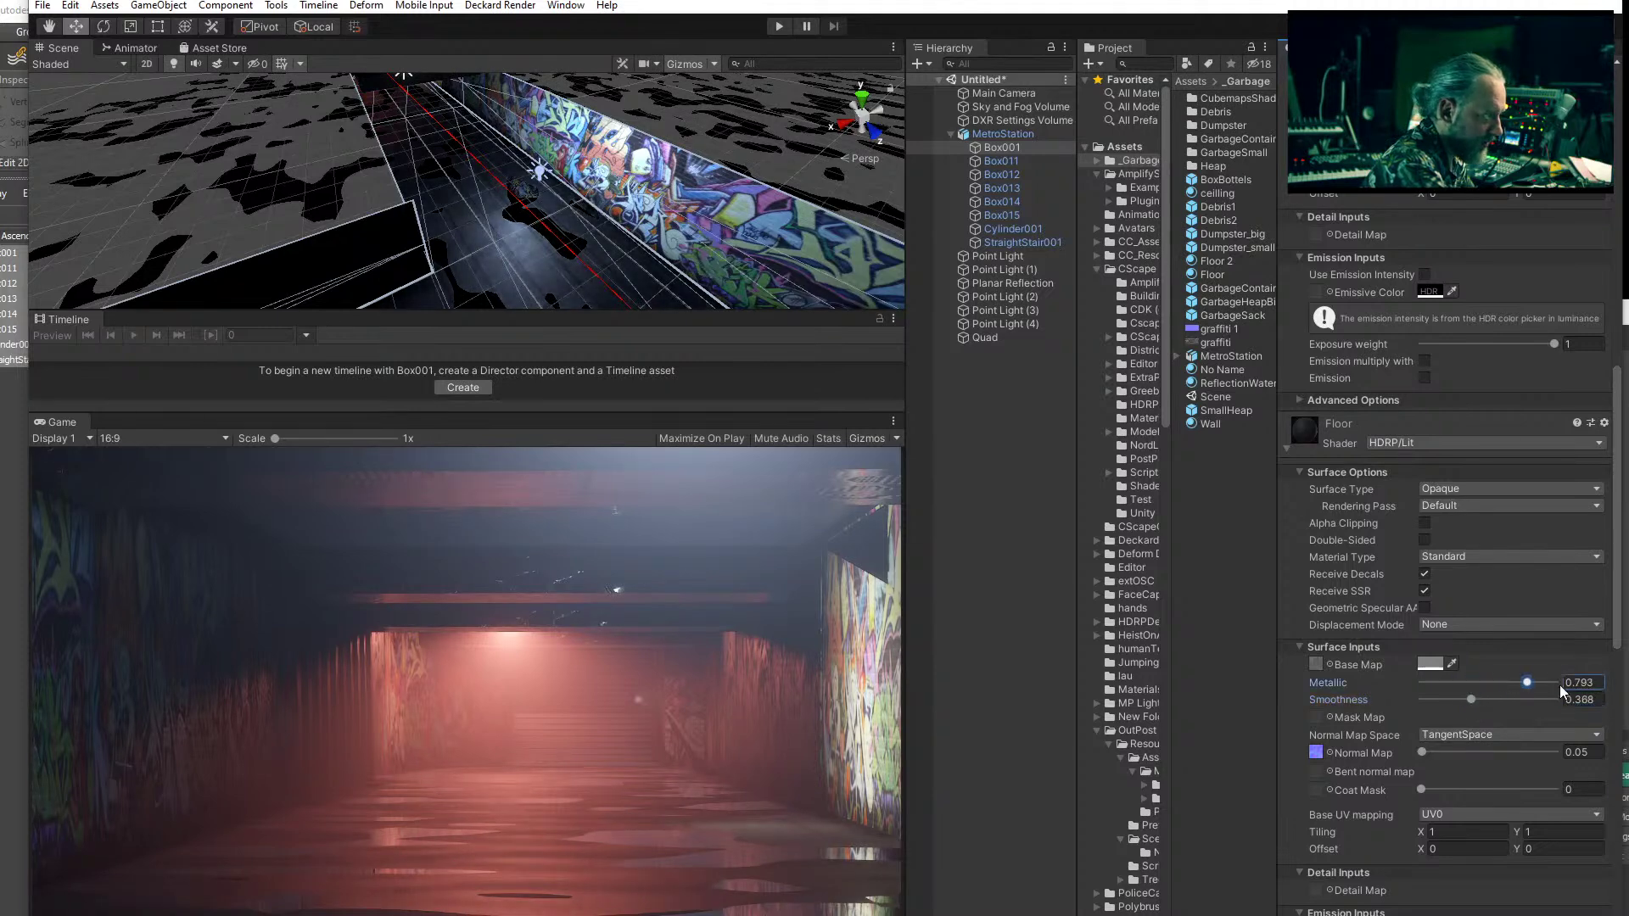
pyautogui.moveTo(1572, 691); pyautogui.dragTo(1368, 686)
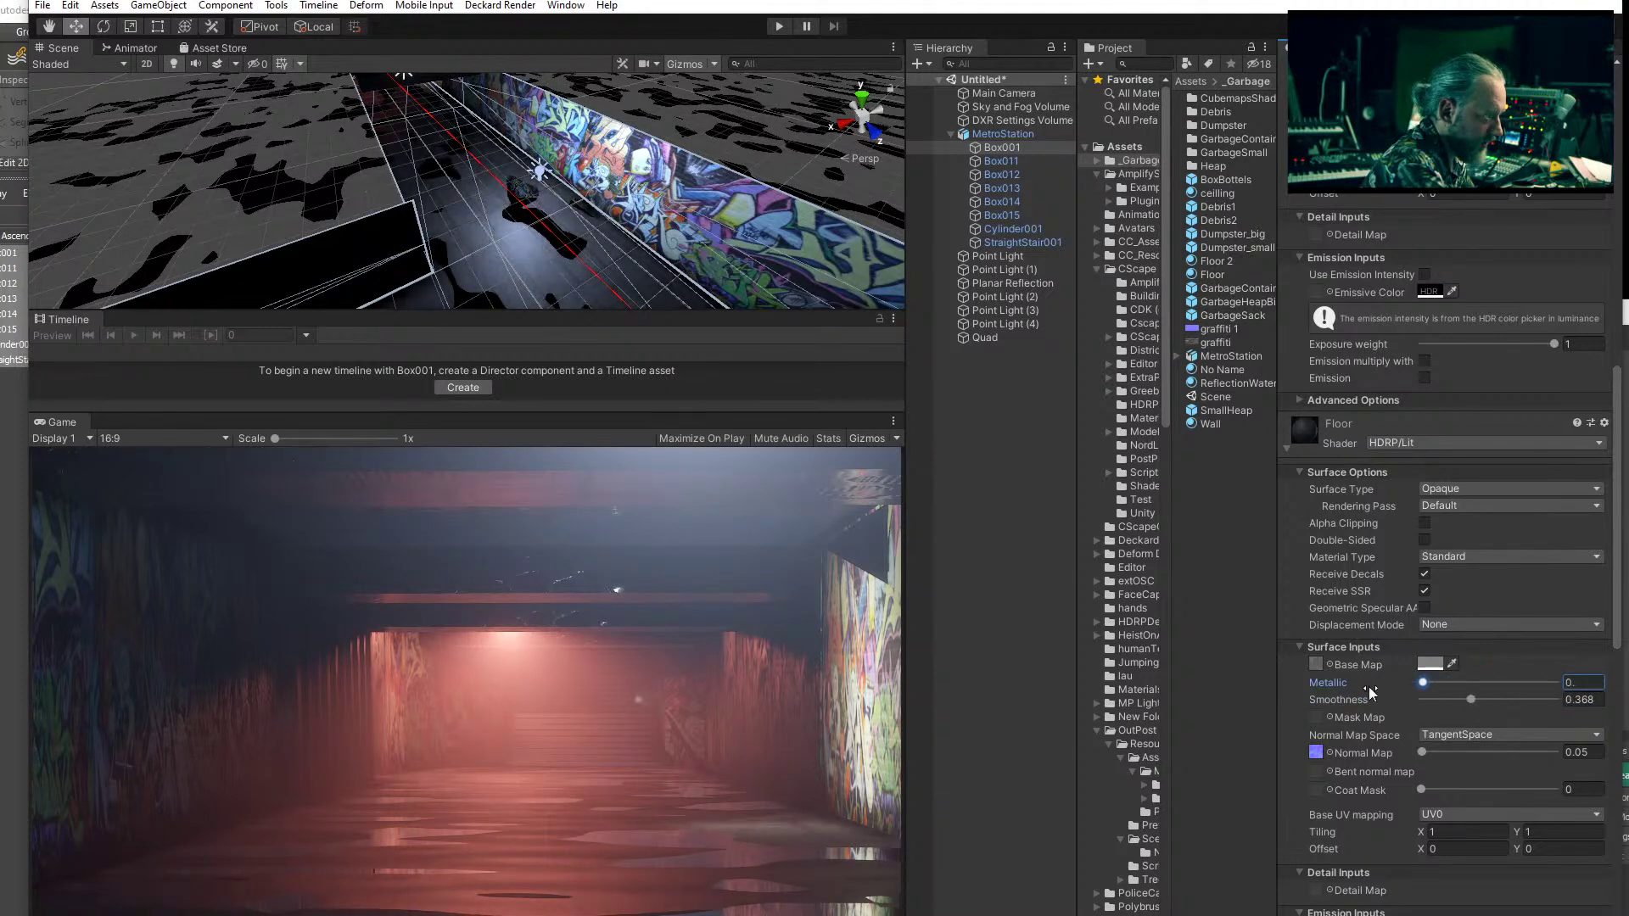
# - Try the NoiseNM texture as the Floor material's normal map with a strength of 0.15
pyautogui.moveTo(1428, 754); pyautogui.dragTo(1424, 751)
pyautogui.click(1330, 754)
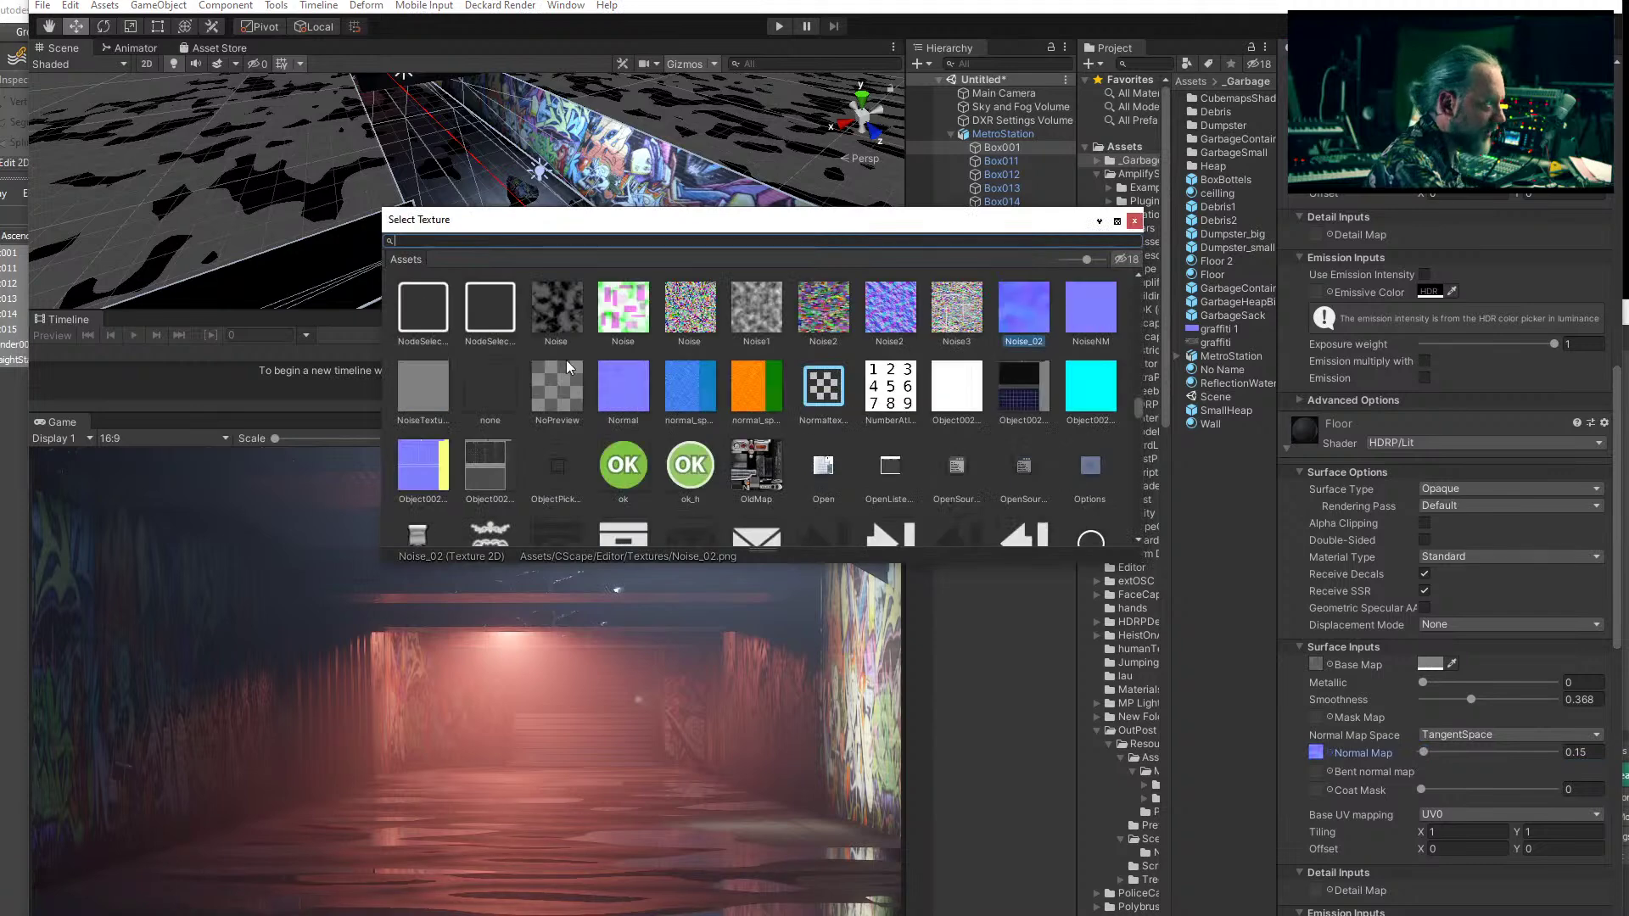
pyautogui.click(1091, 305)
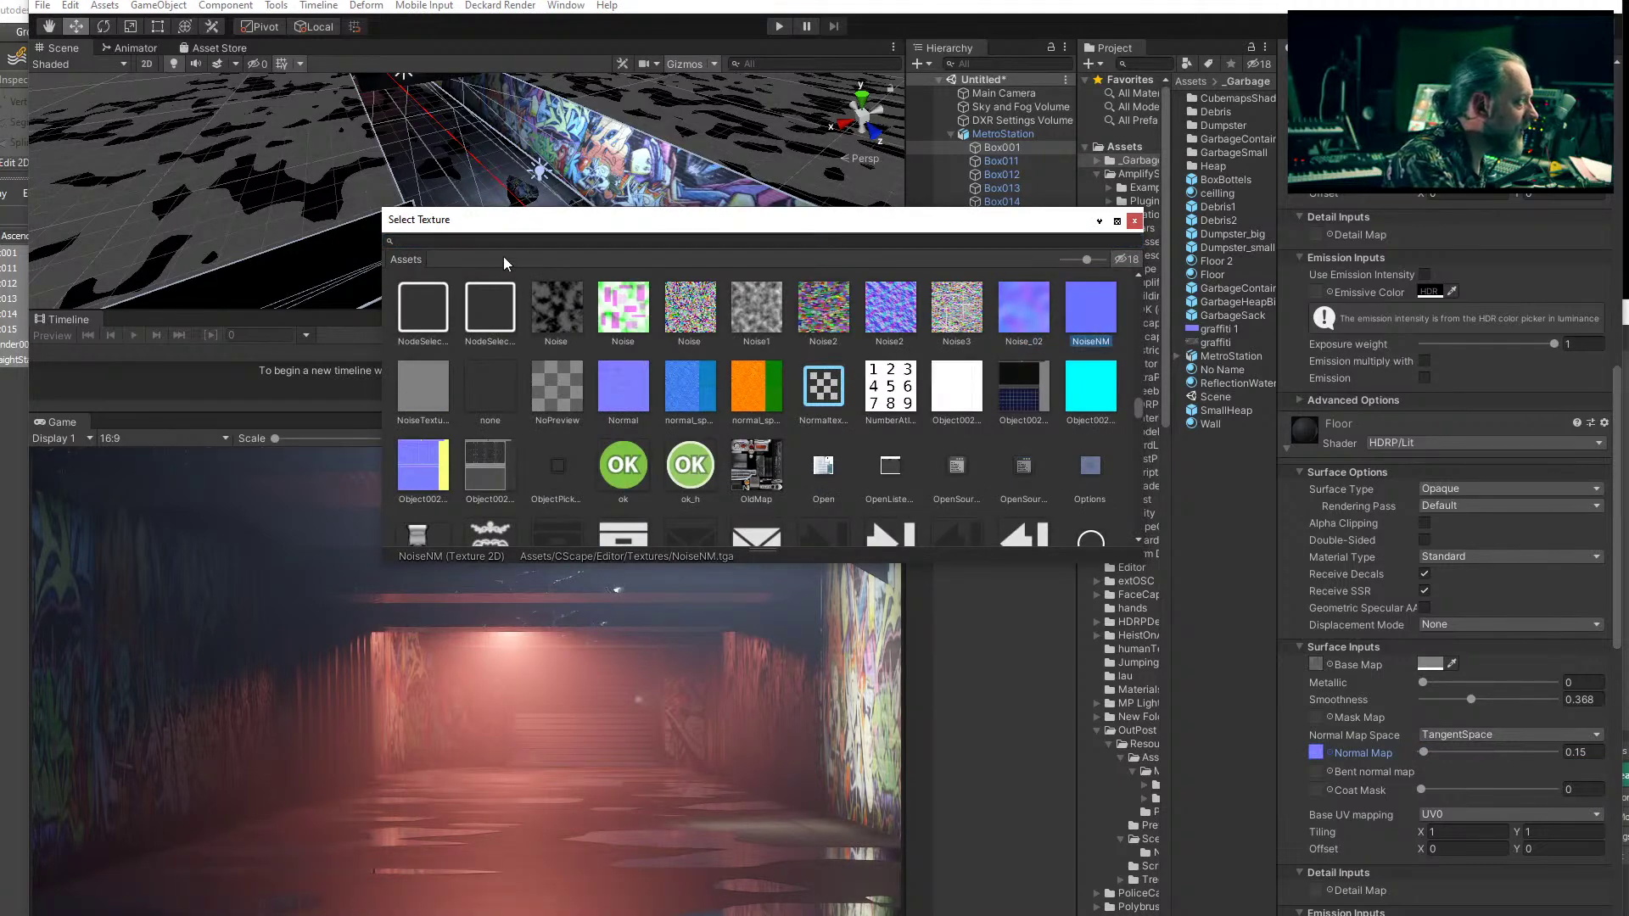
# - Search the textures for "asphalt", assign asphalt2 as the Floor material's normal map and set its strength to 1.43
pyautogui.click(429, 240)
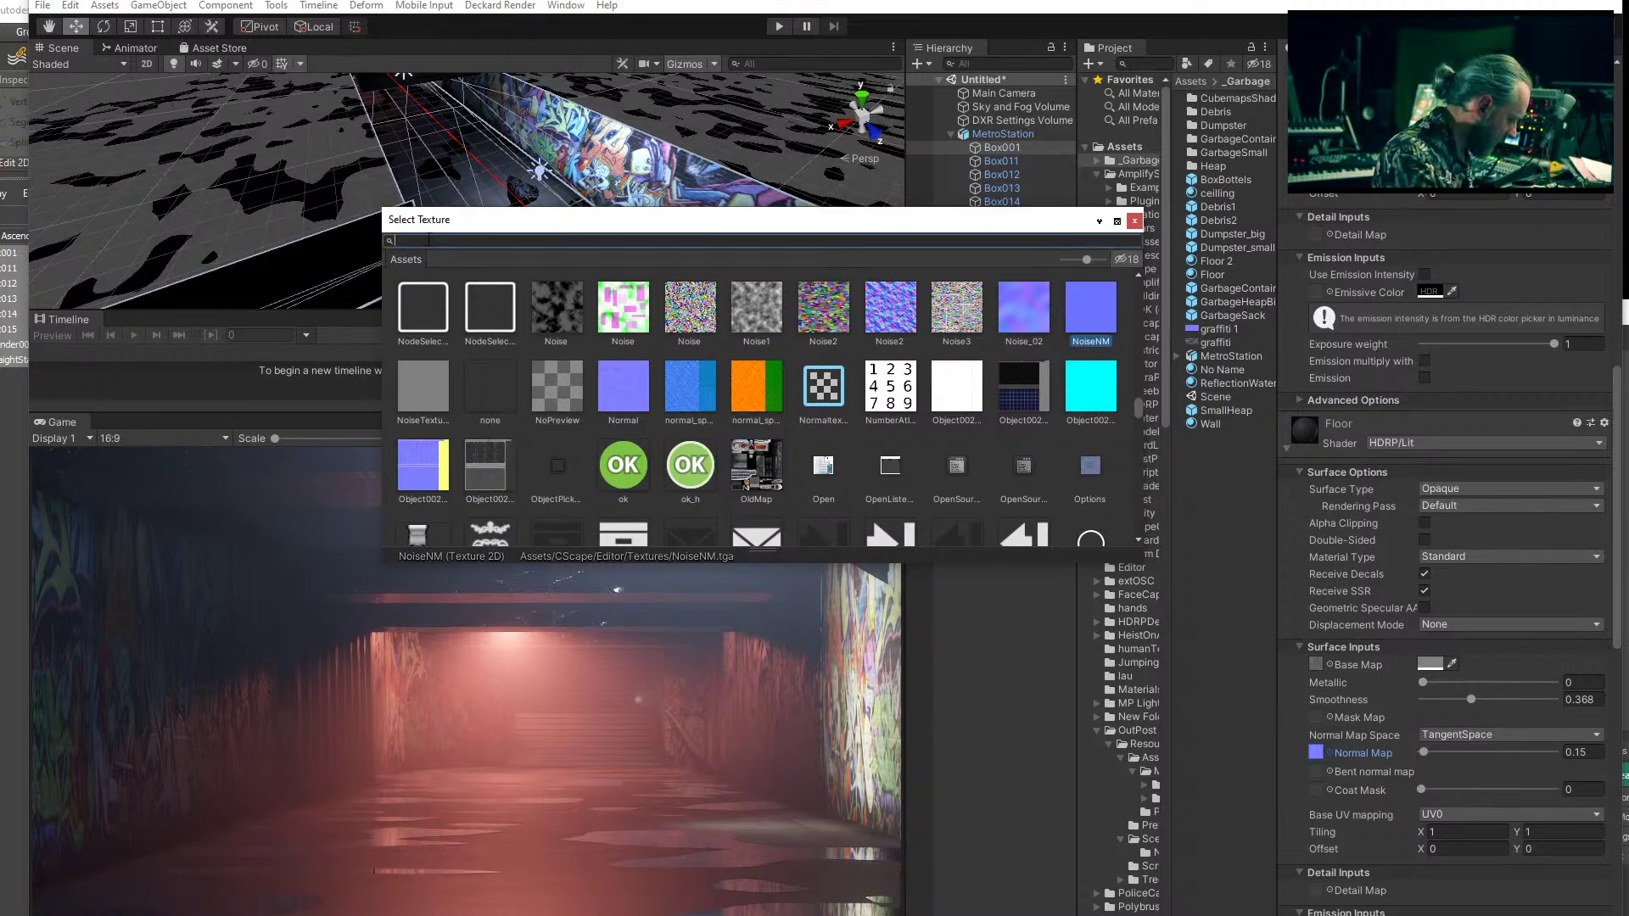
pyautogui.write('asphalt')
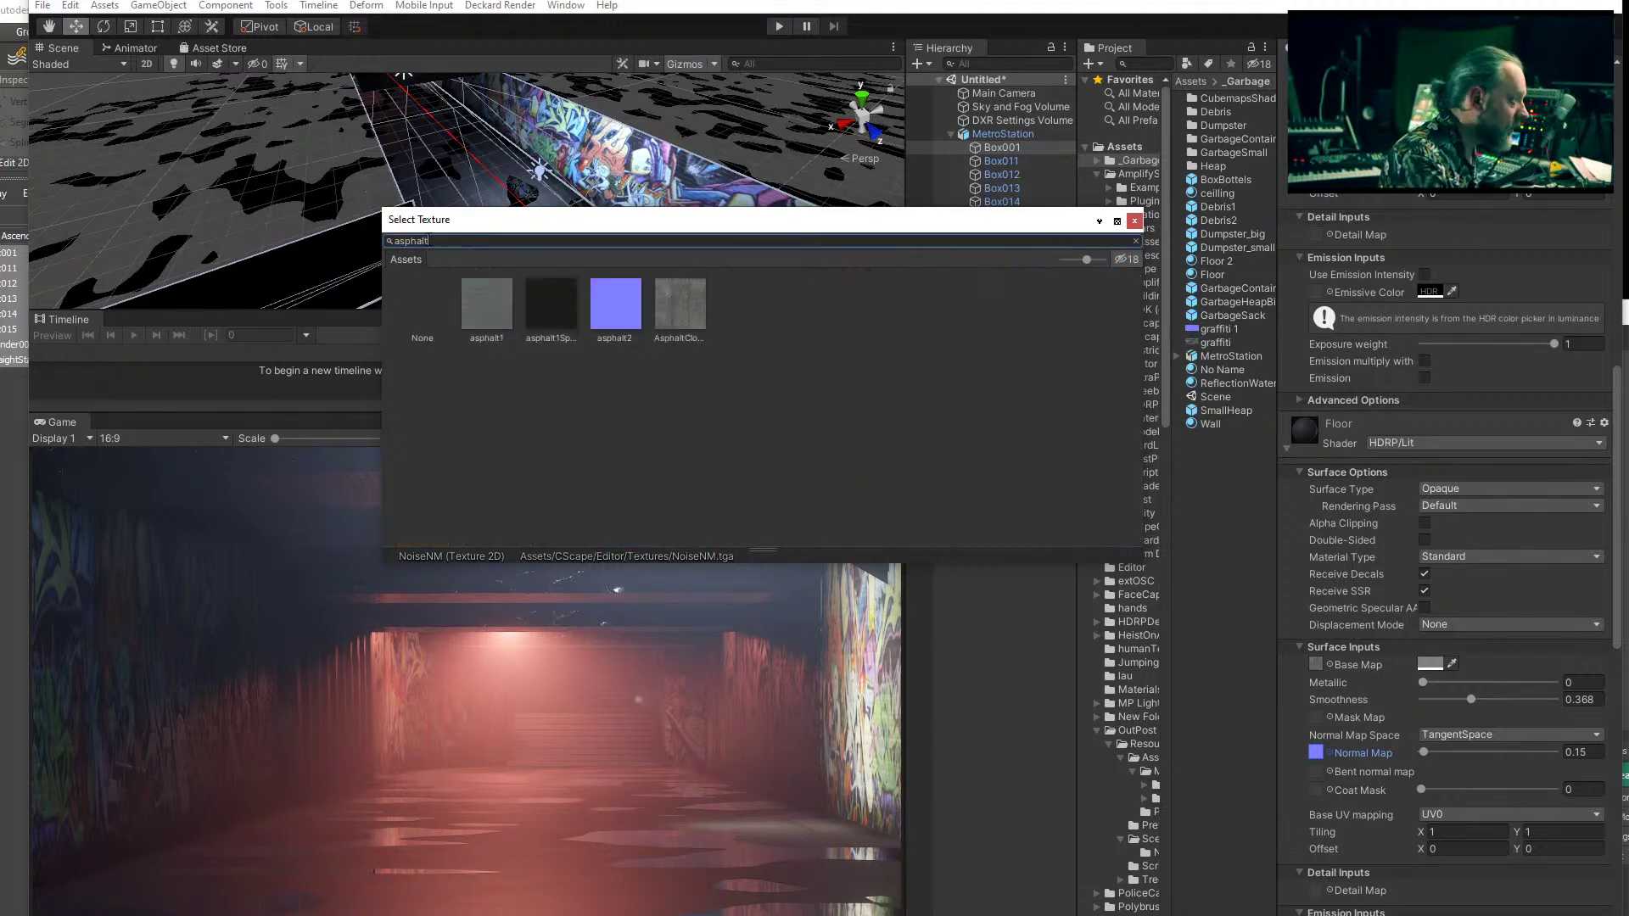
pyautogui.click(683, 303)
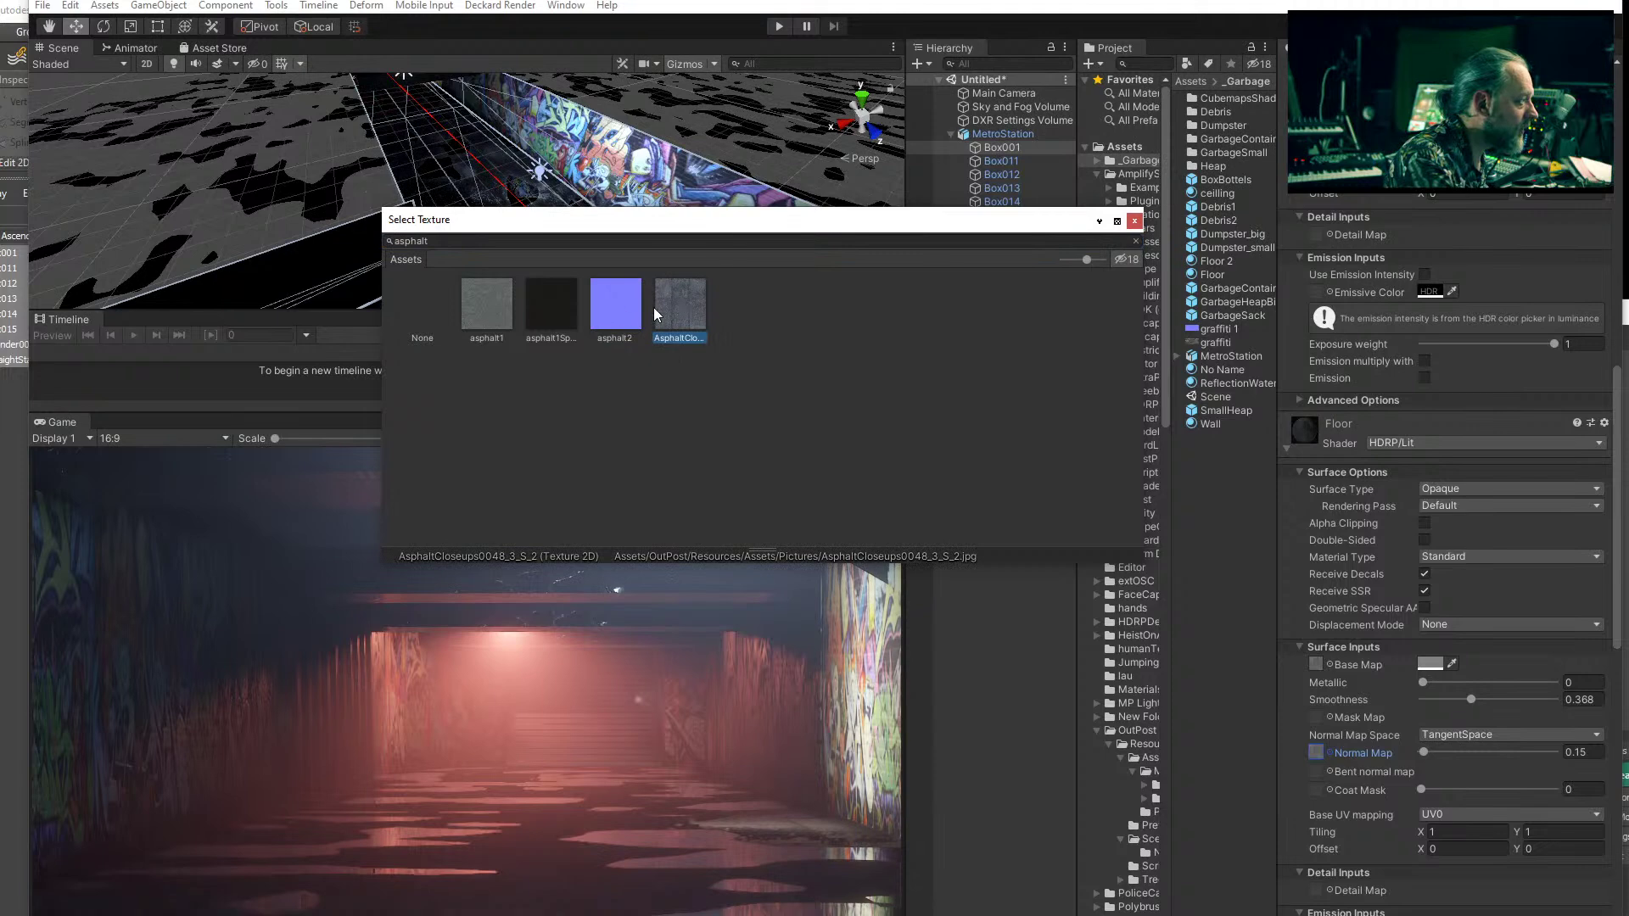
pyautogui.click(497, 314)
pyautogui.click(680, 312)
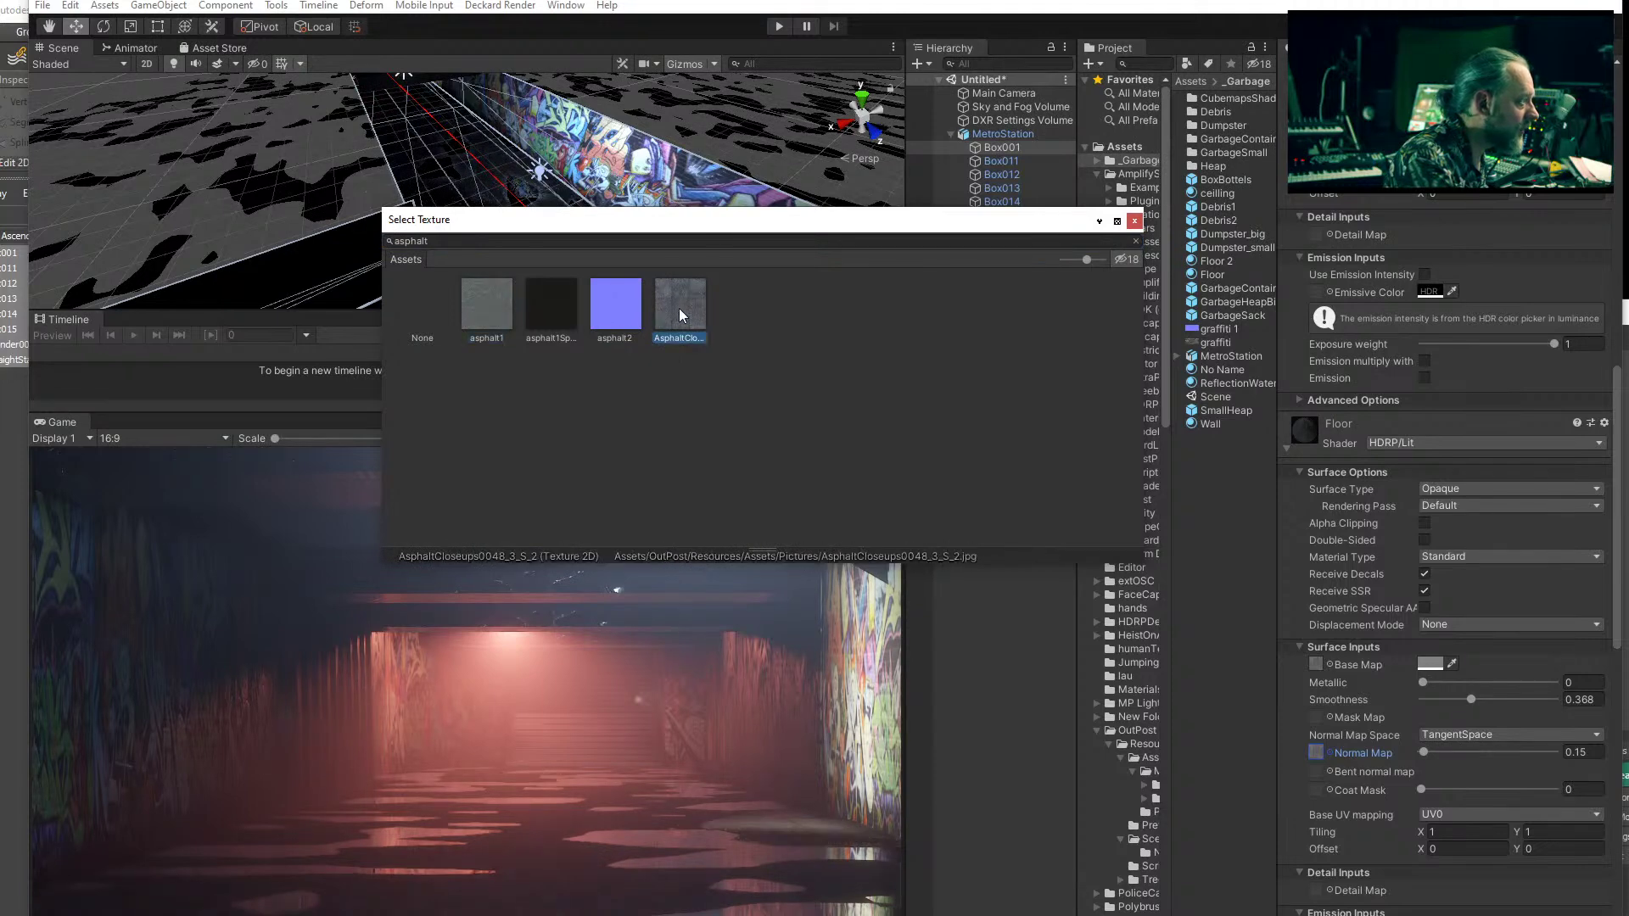
pyautogui.click(618, 314)
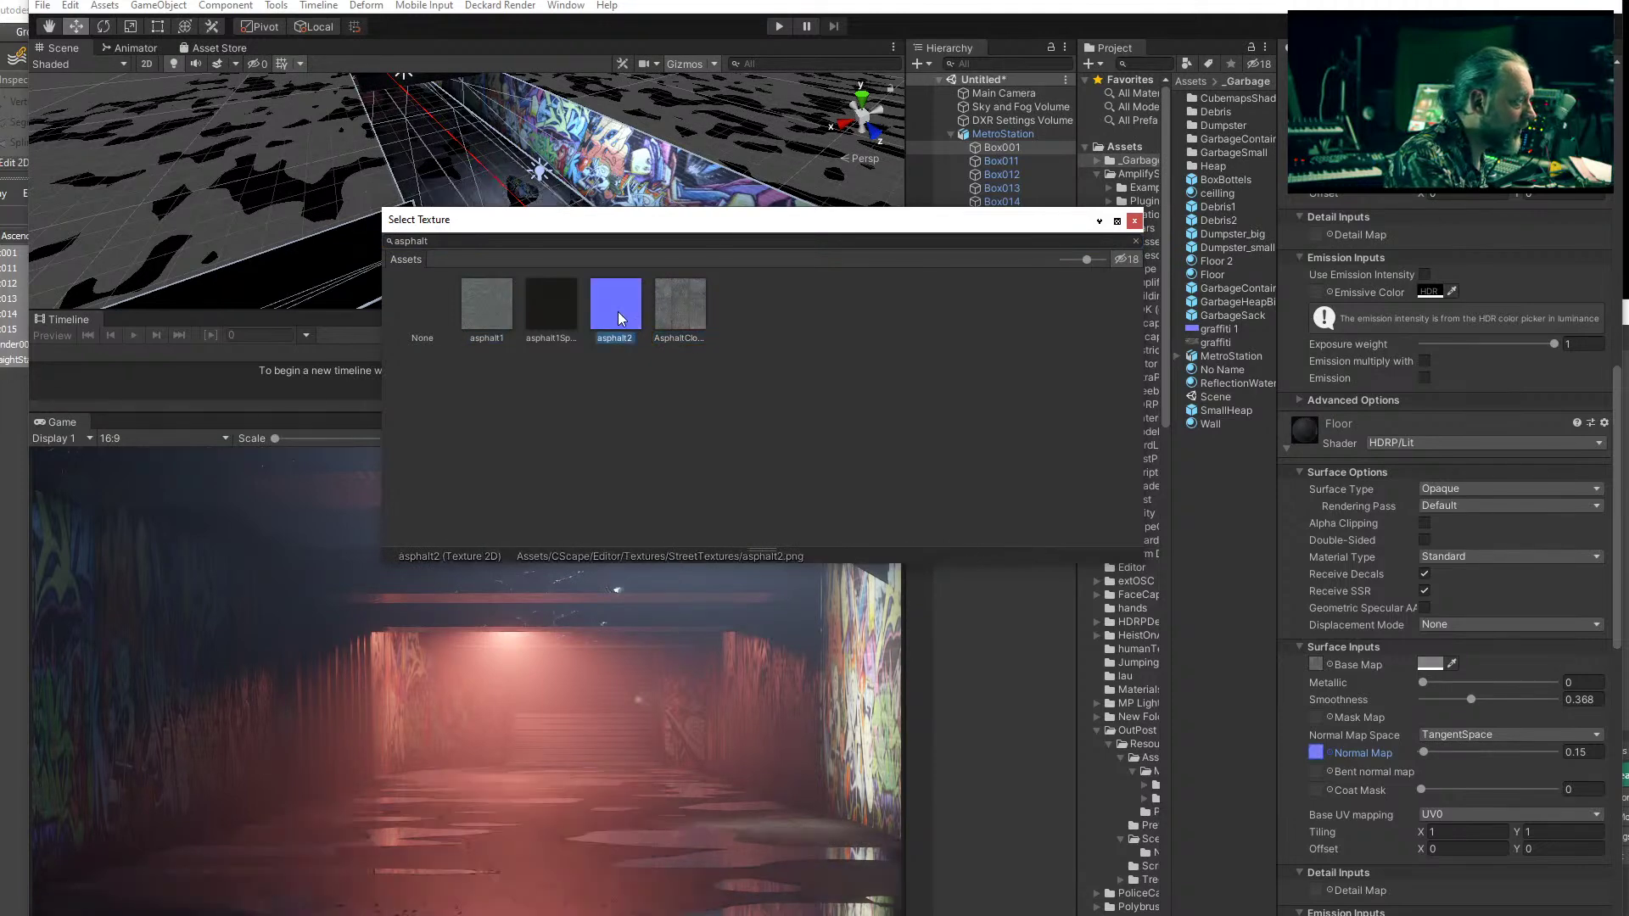
pyautogui.click(526, 822)
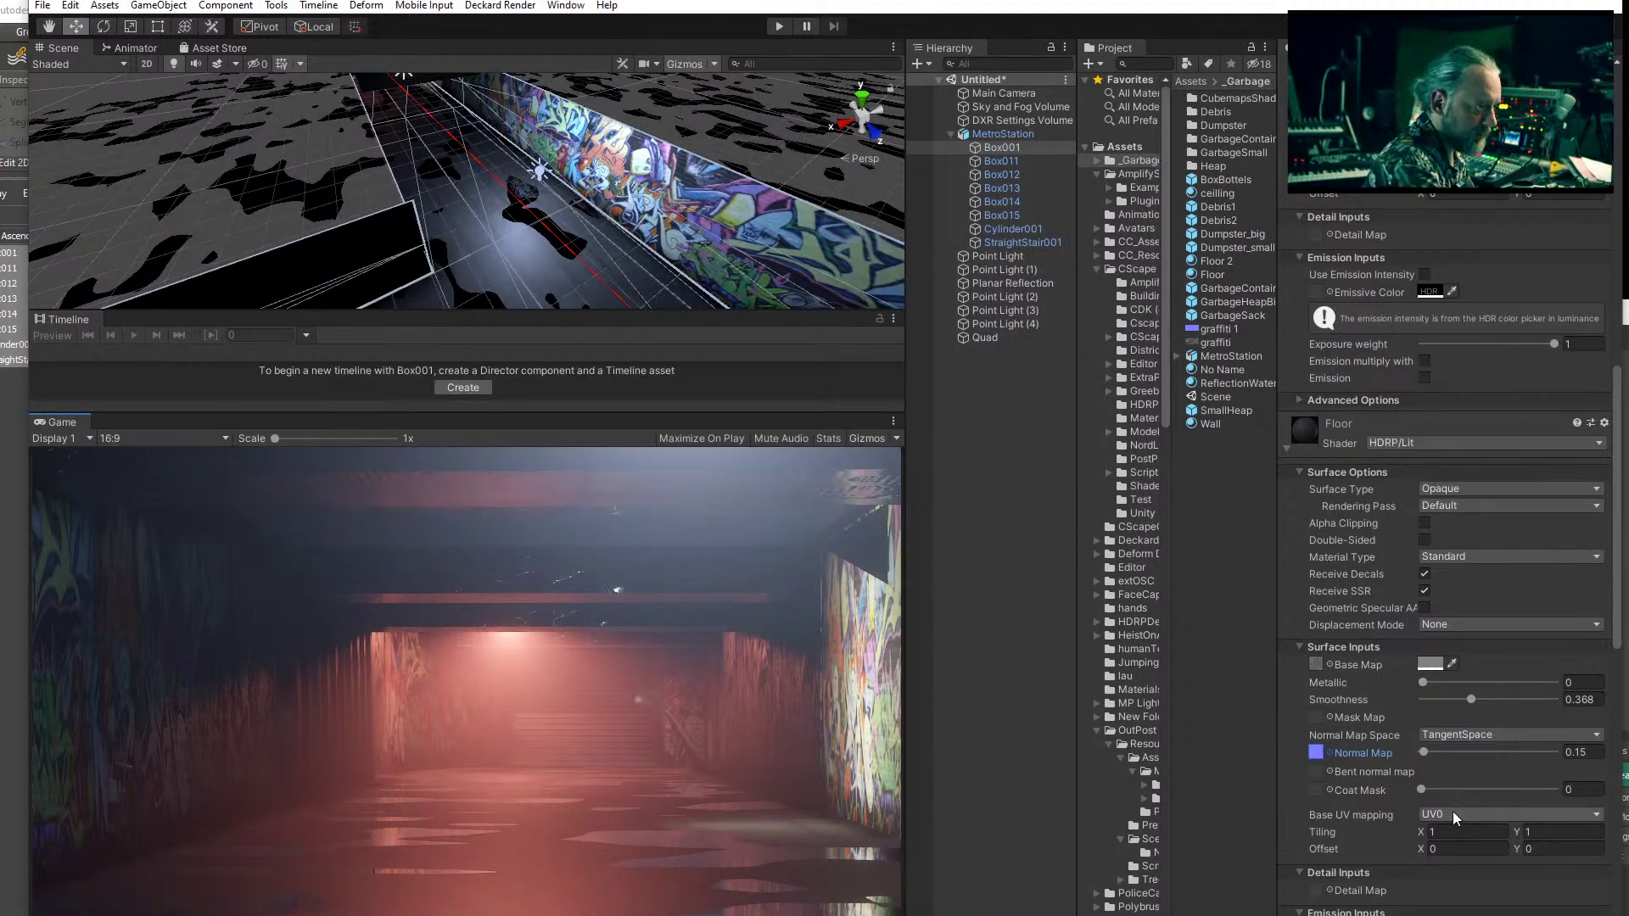
pyautogui.moveTo(1427, 750); pyautogui.dragTo(1445, 751)
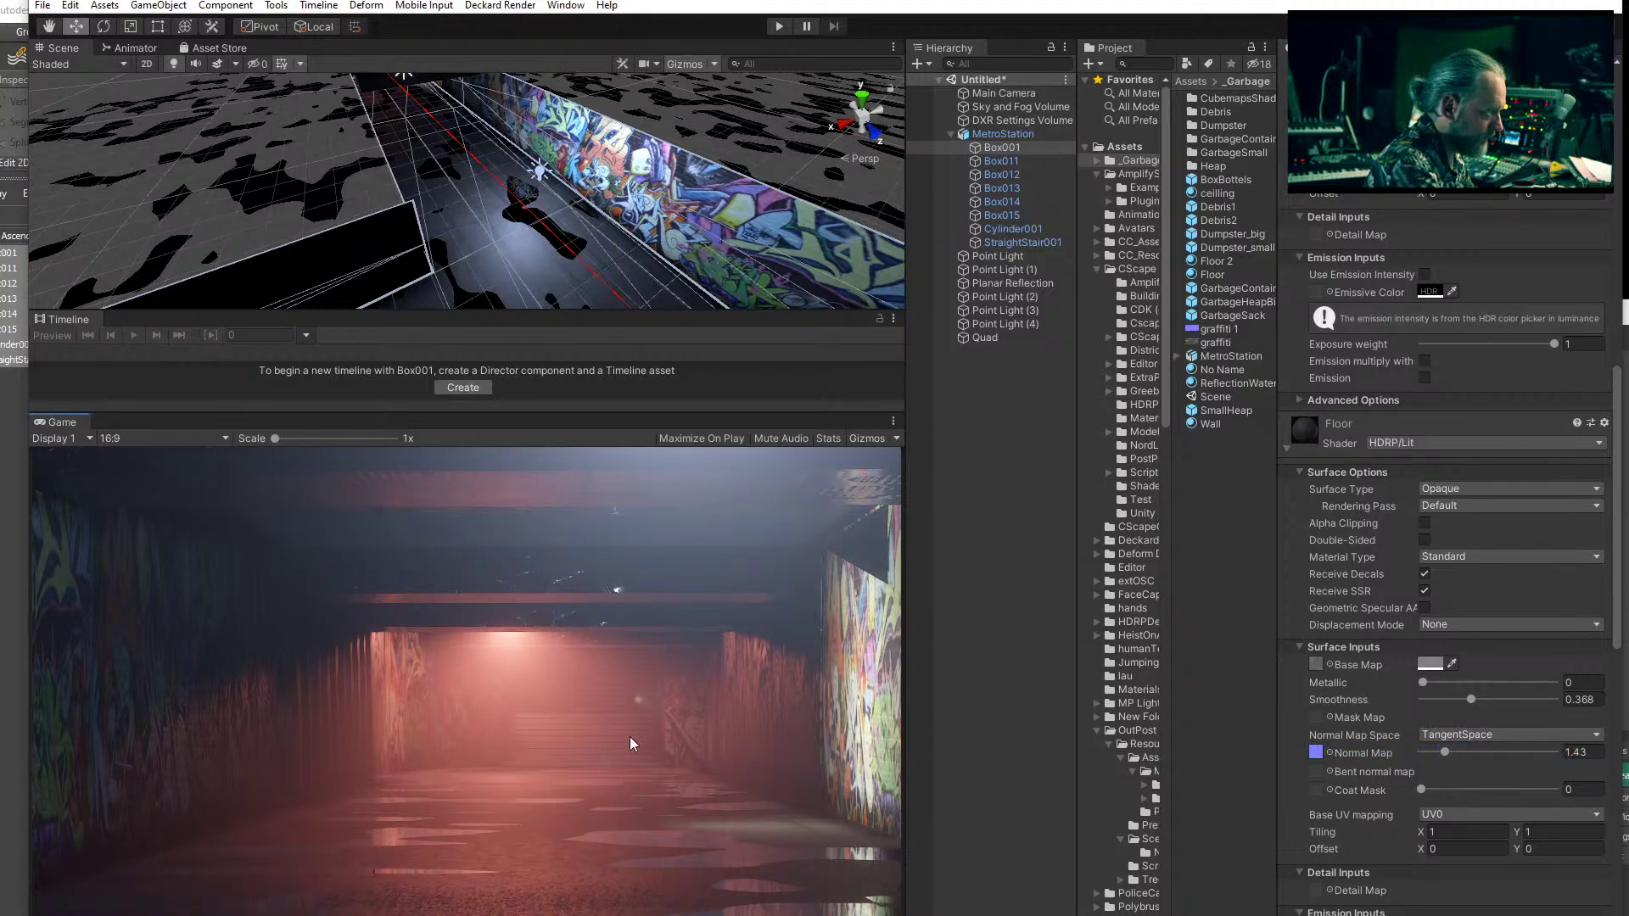
# - Set the Floor material's Smoothness to 0.361
pyautogui.moveTo(1424, 682); pyautogui.dragTo(1470, 704)
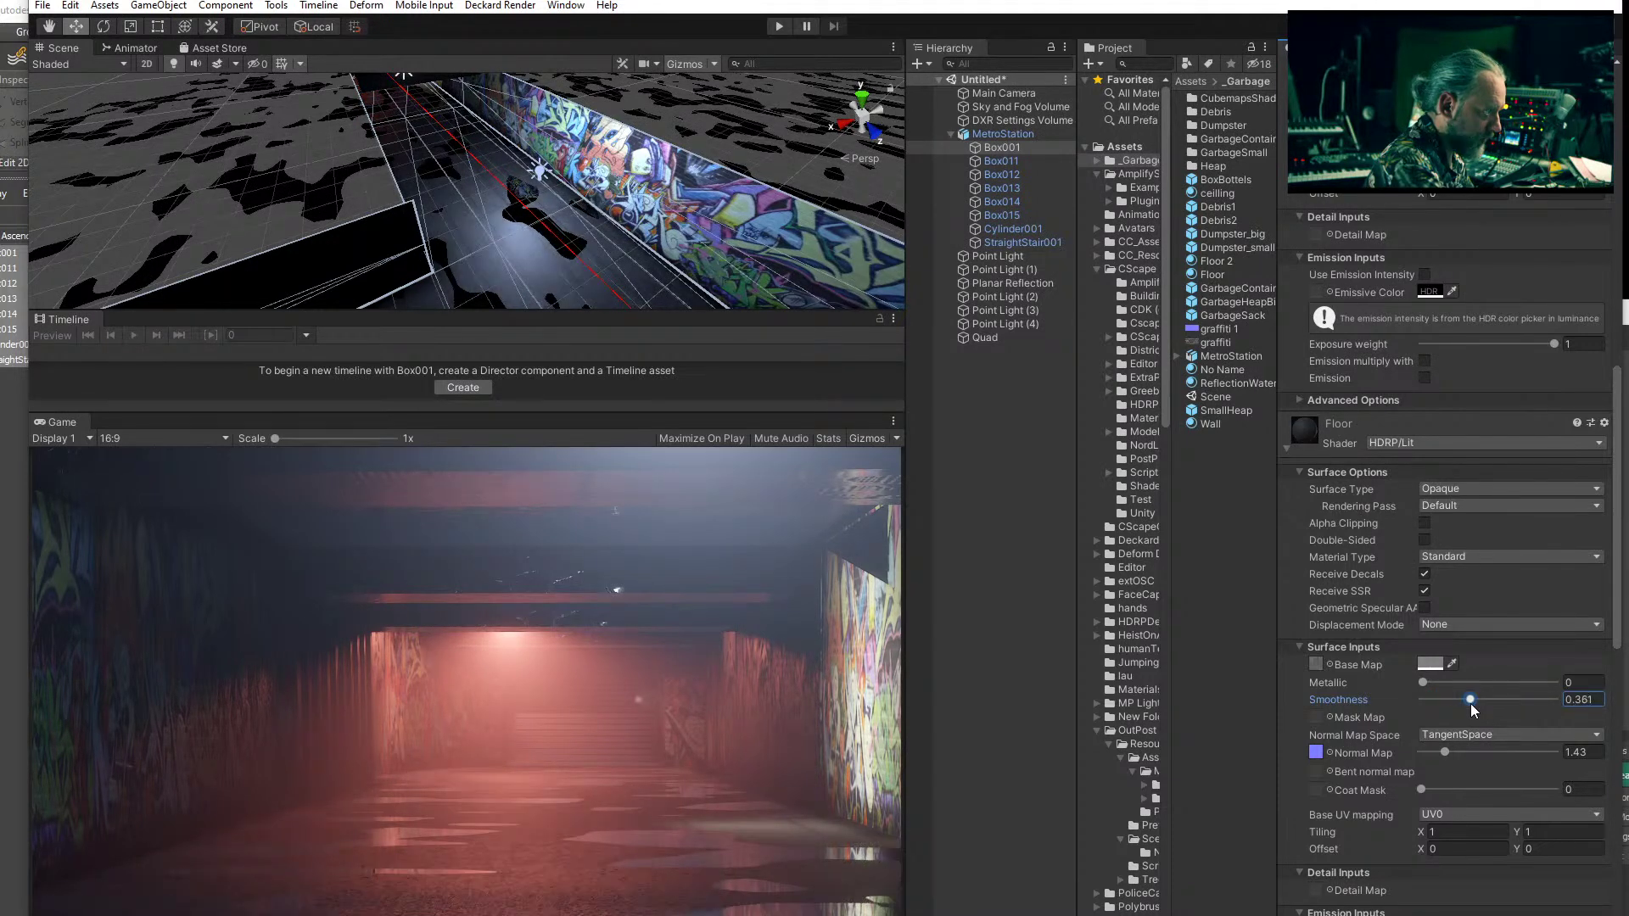
pyautogui.click(509, 219)
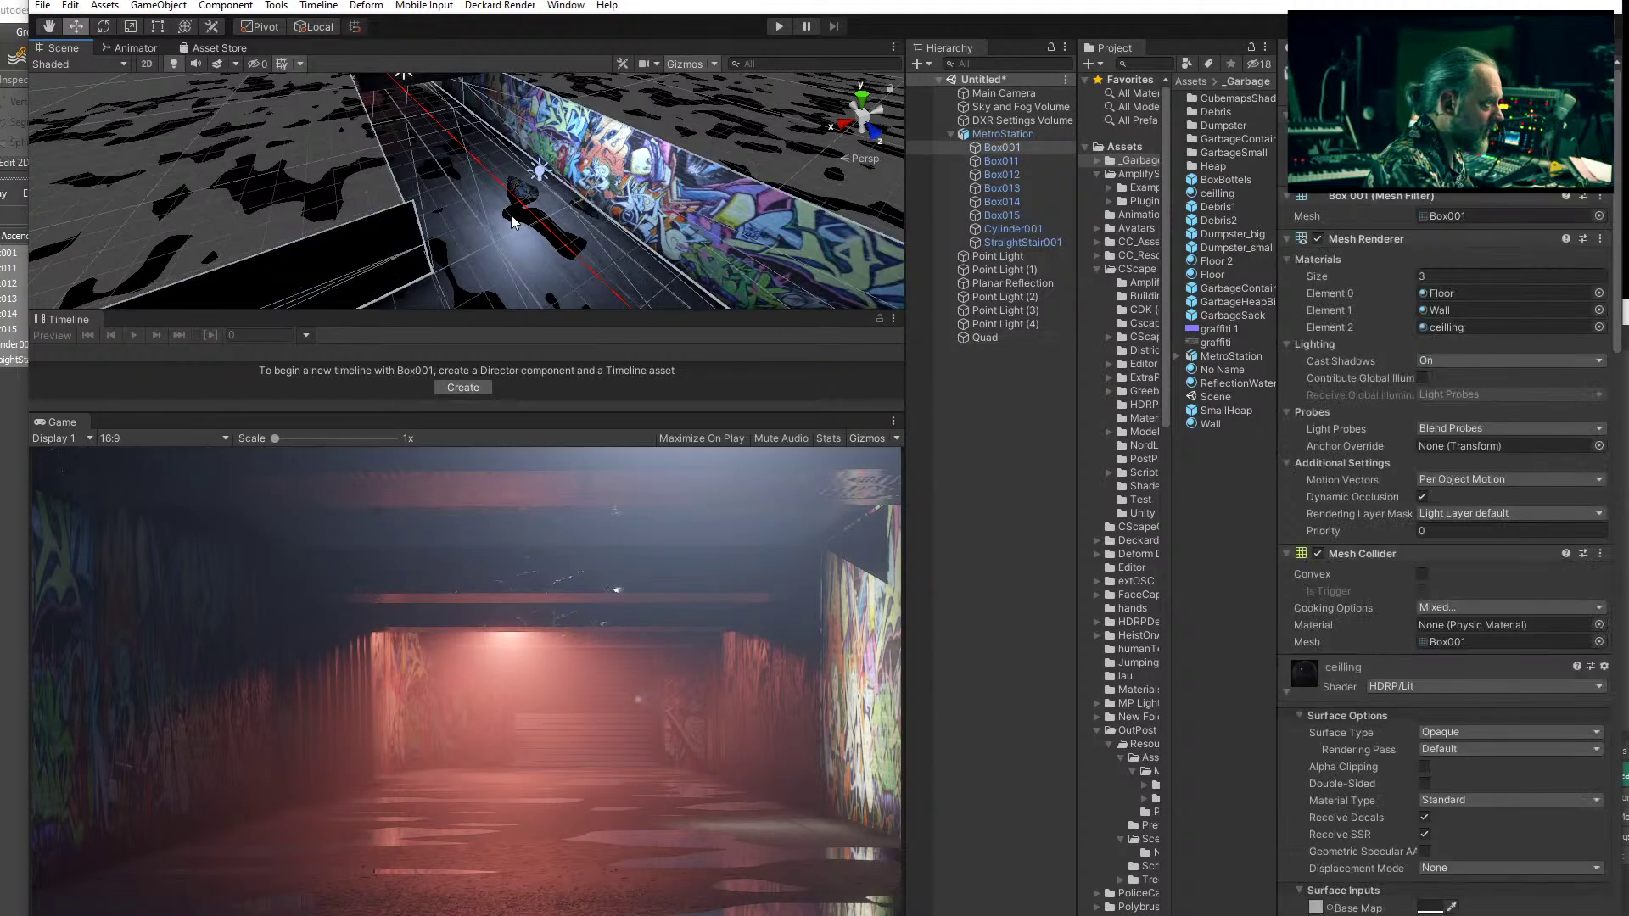
# - Select the Quad and change the ReflectionWater material's base colour to black
pyautogui.click(975, 338)
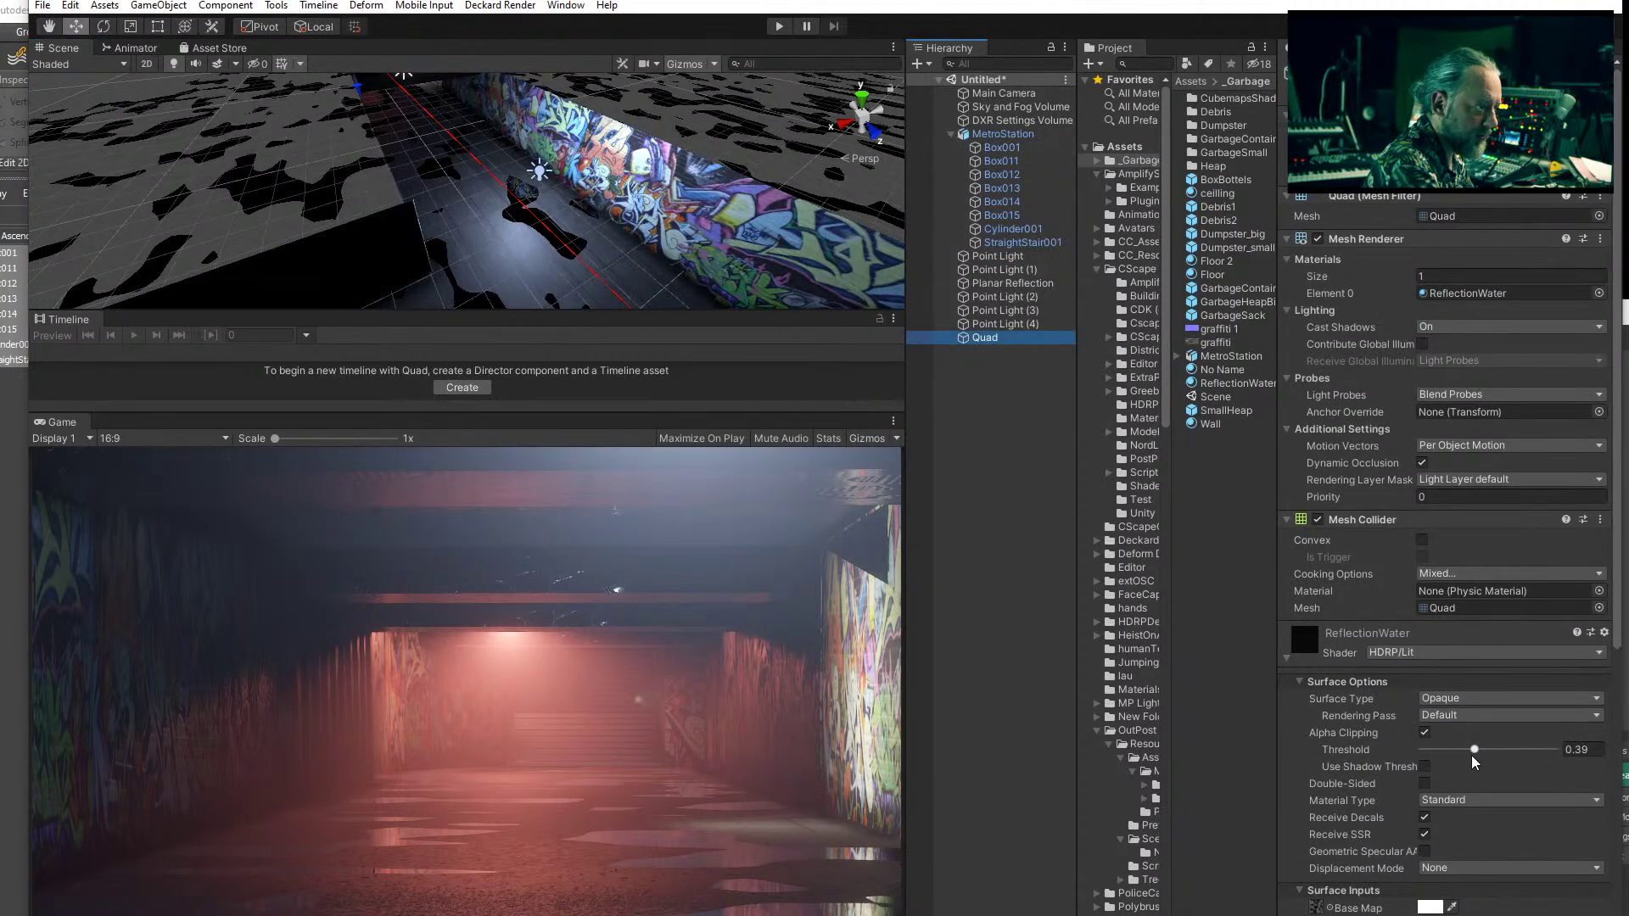
pyautogui.scroll(-3, 1402, 834)
pyautogui.click(1430, 754)
pyautogui.moveTo(1086, 488); pyautogui.dragTo(1052, 566)
pyautogui.click(1209, 328)
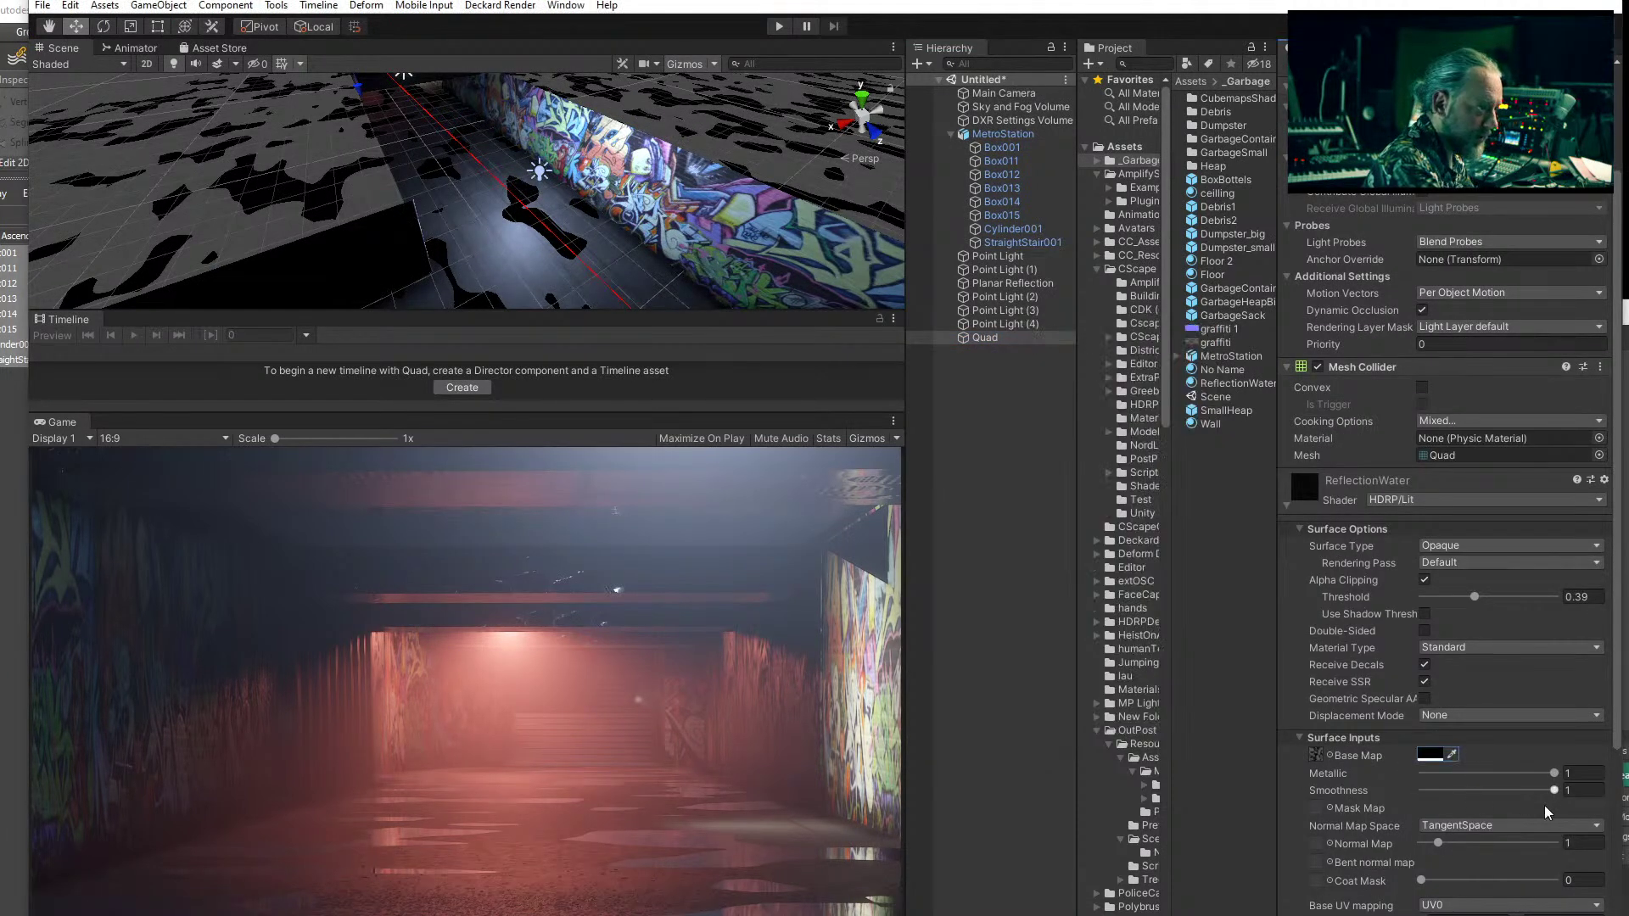
# - Set the ReflectionWater material's Metallic to 1, normal map strength to 0.74 and Coat Mask to 0
pyautogui.moveTo(1551, 792)
pyautogui.mouseDown()
pyautogui.moveTo(1531, 792)
pyautogui.moveTo(1557, 795)
pyautogui.moveTo(1546, 773)
pyautogui.moveTo(1492, 773)
pyautogui.moveTo(1560, 780)
pyautogui.mouseUp()
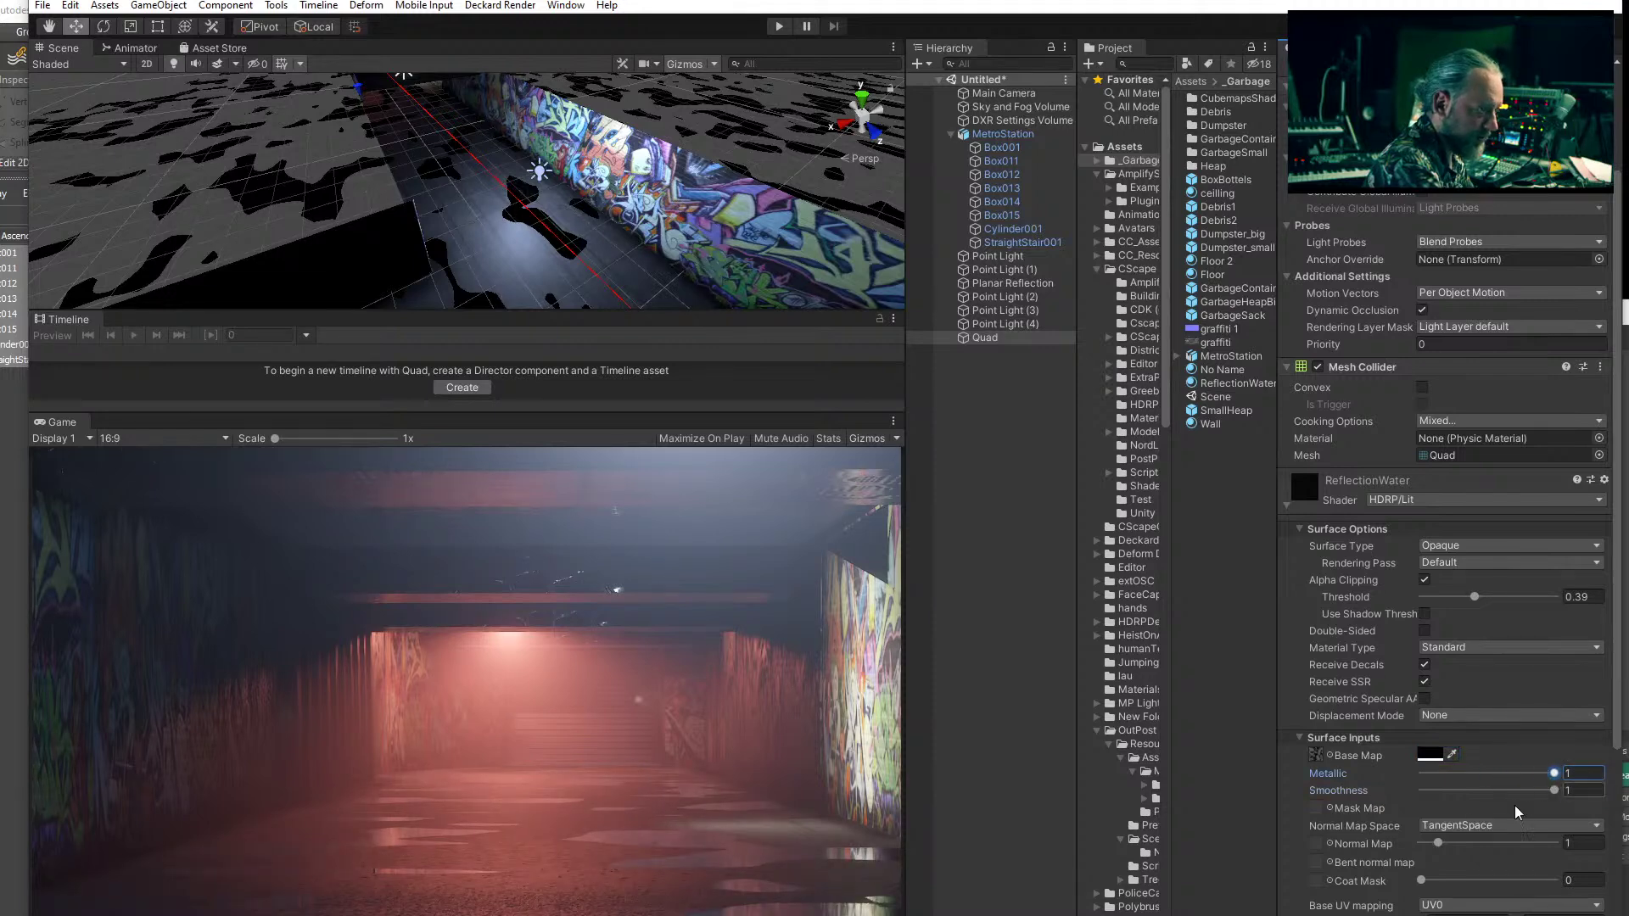
pyautogui.moveTo(1438, 844); pyautogui.dragTo(1407, 849)
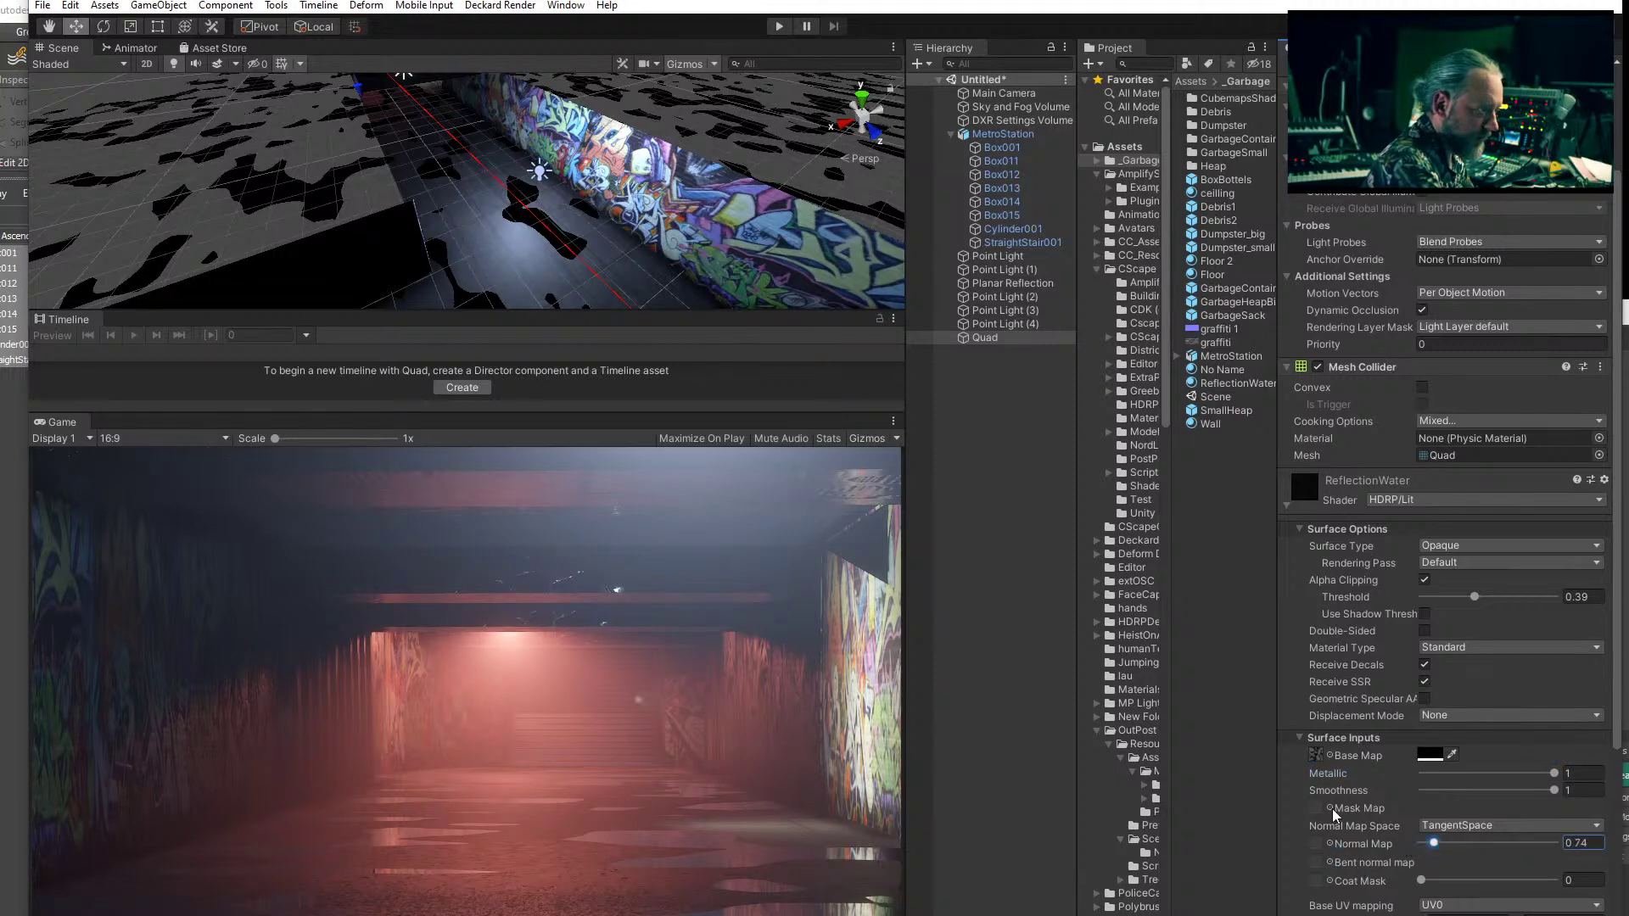
pyautogui.moveTo(1421, 881); pyautogui.dragTo(1353, 891)
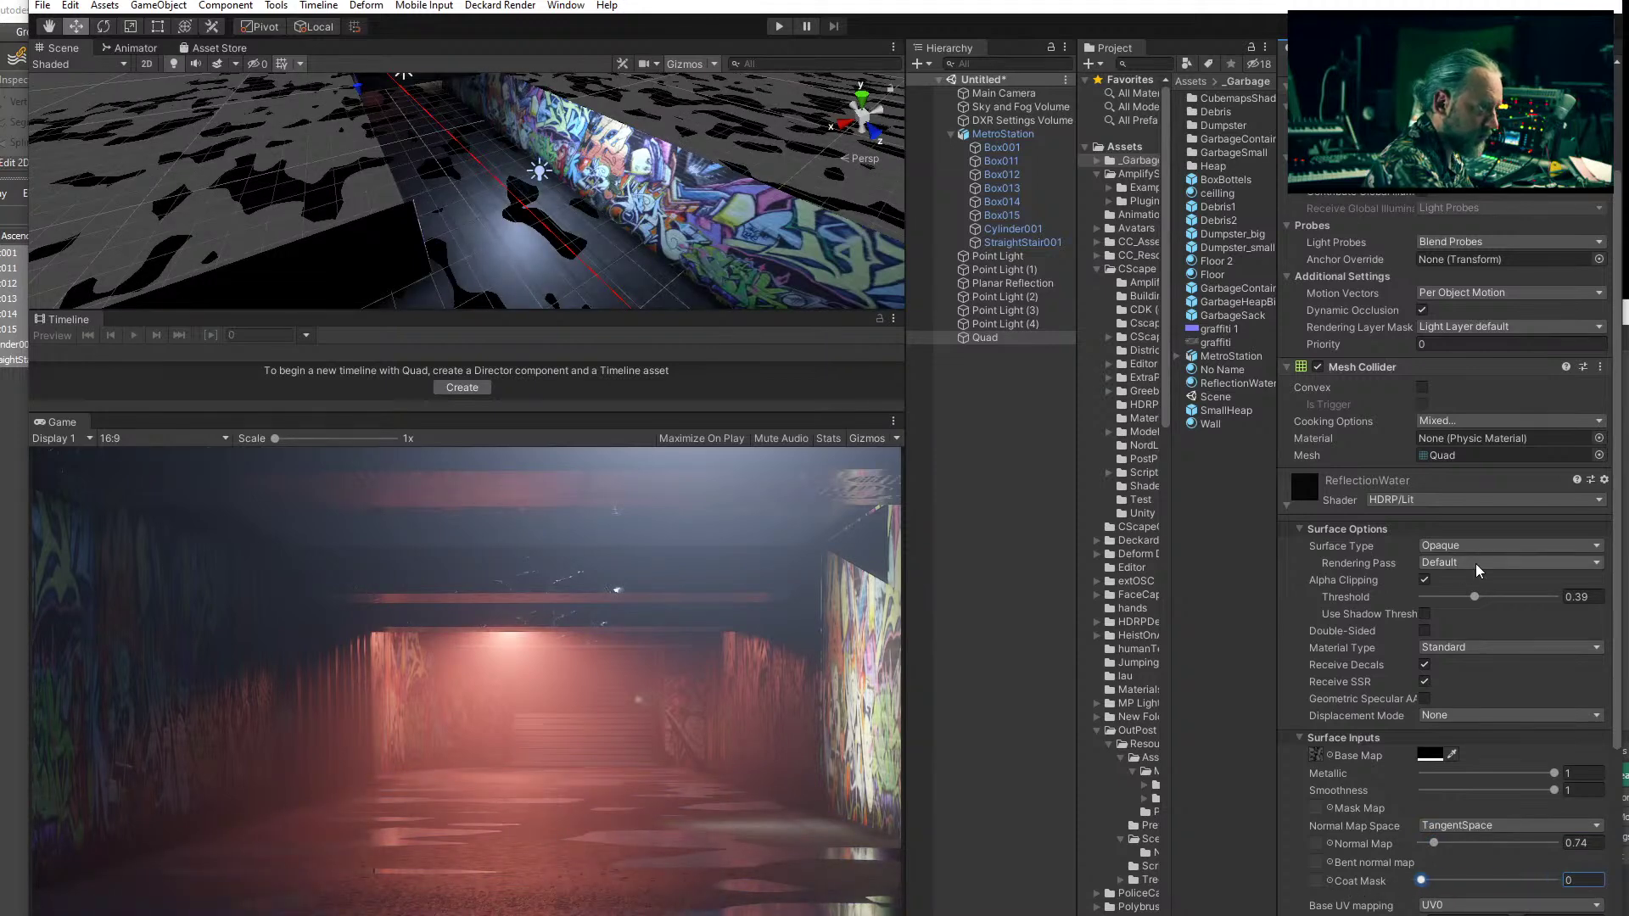
# - Try the Material Type choices and Geometric Specular AA on the ReflectionWater material, keeping the Standard type
pyautogui.click(1424, 647)
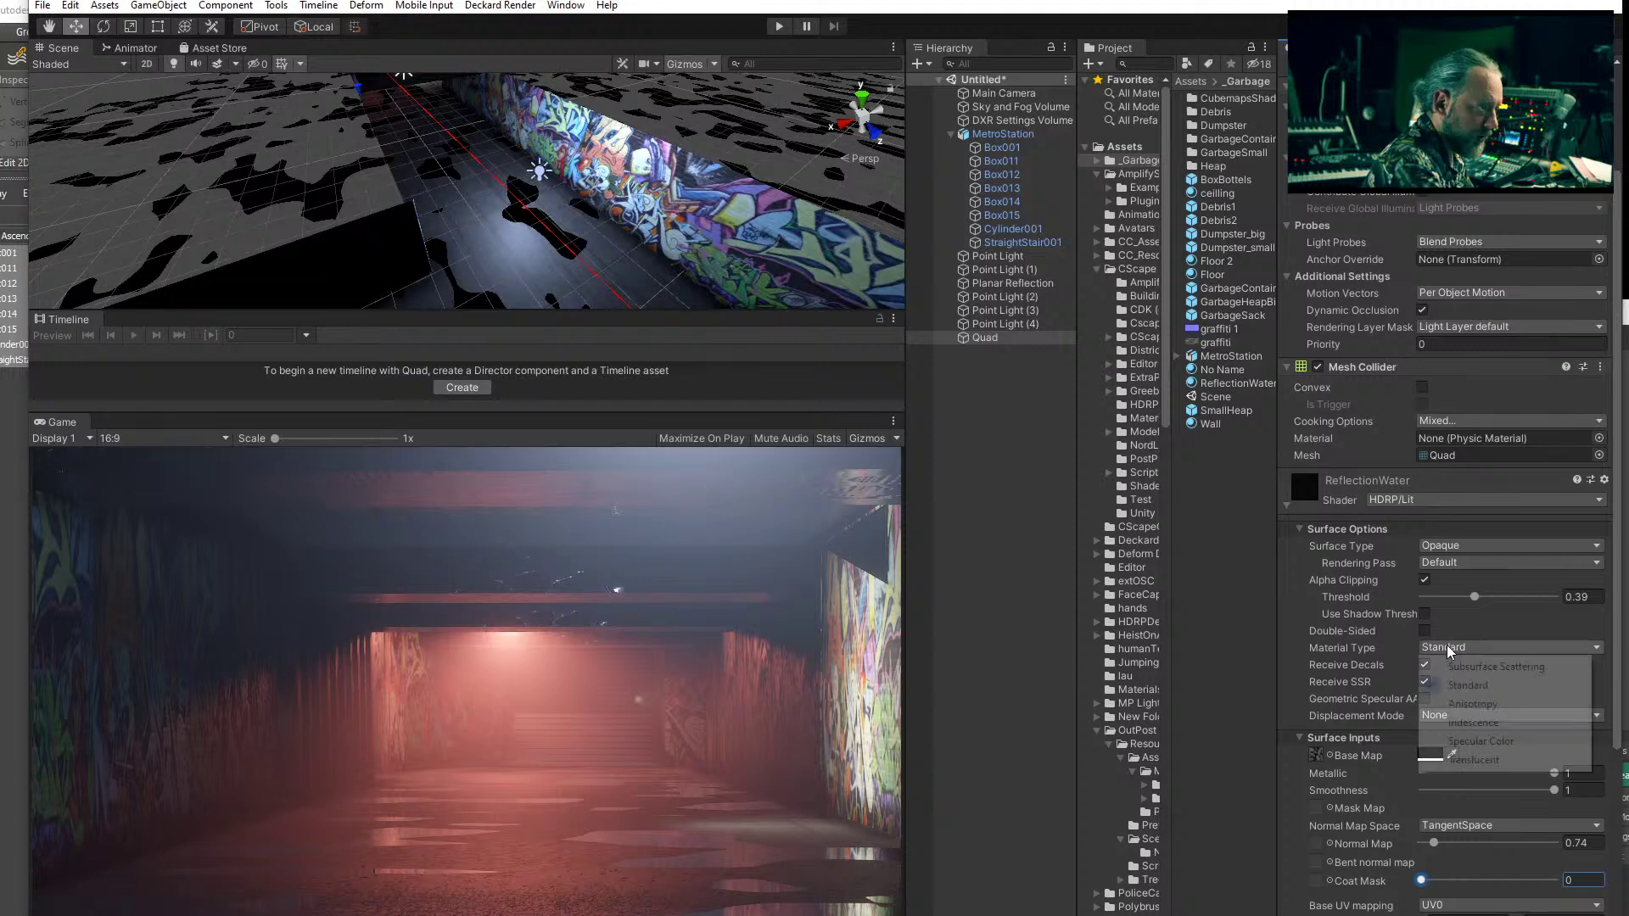
pyautogui.click(1473, 687)
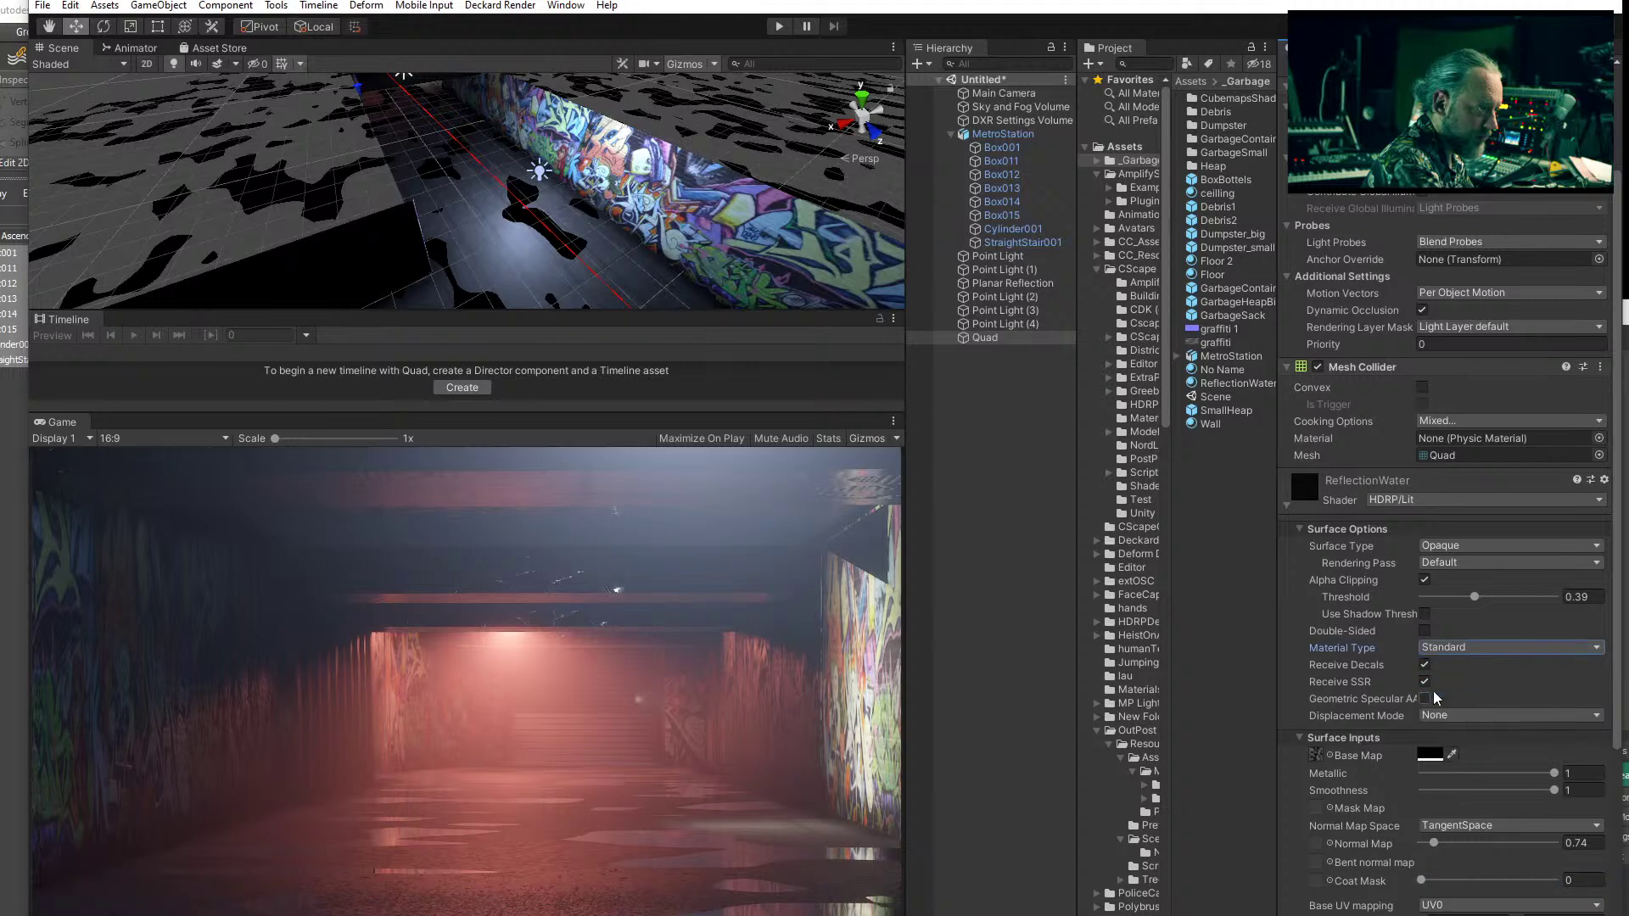
pyautogui.click(1425, 698)
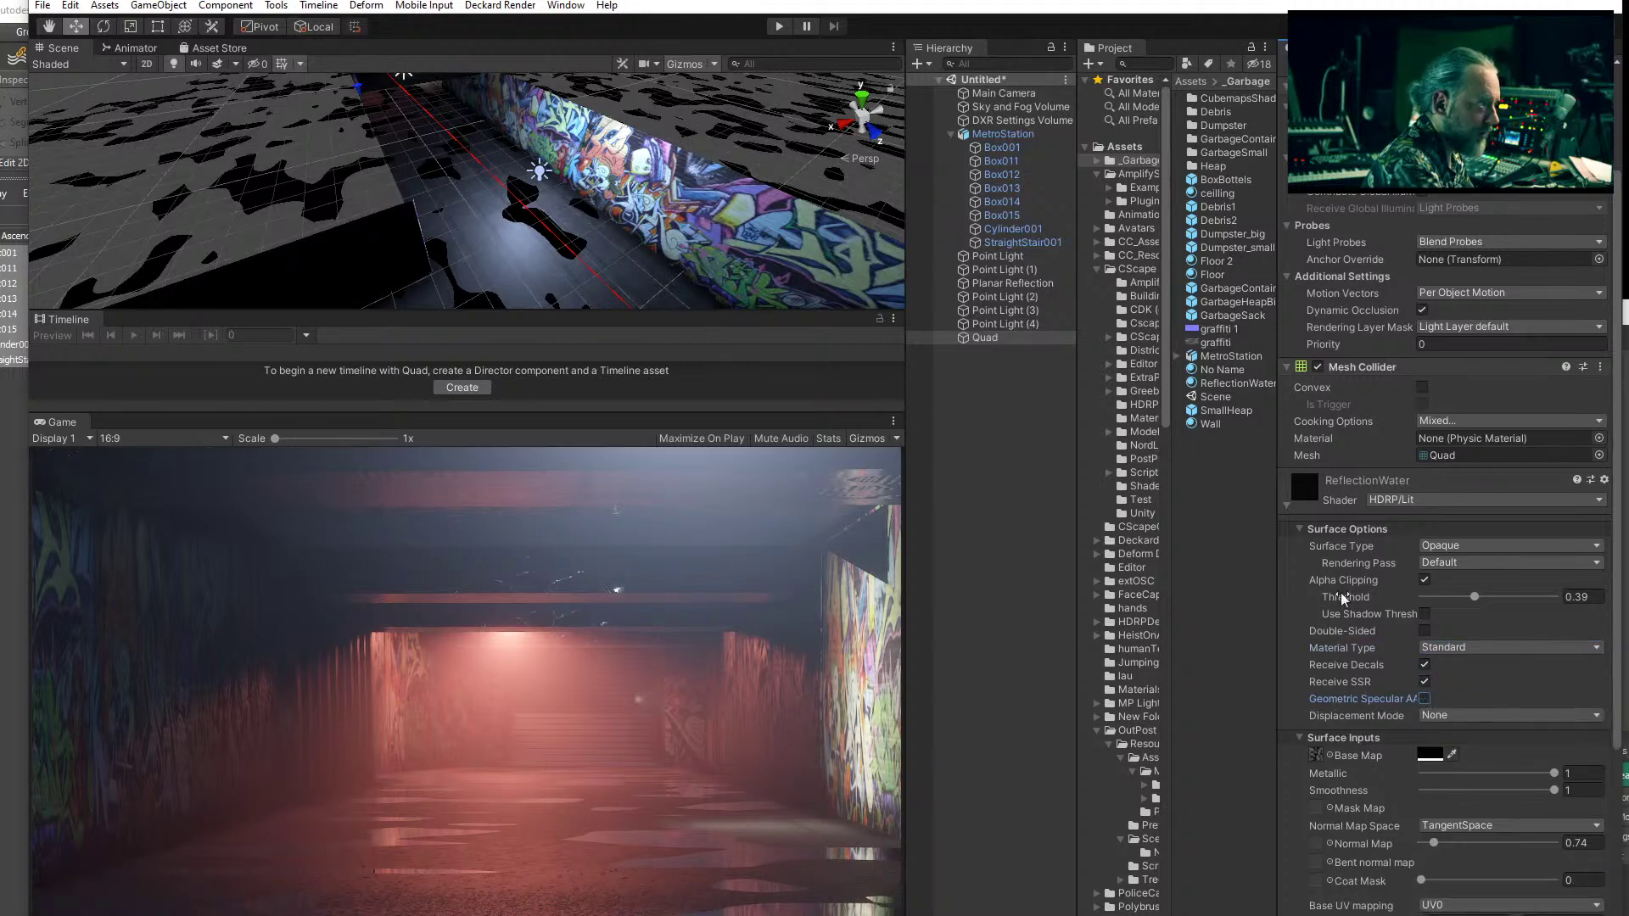
# - Select the Planar Reflection probe and try Per Axis Control for its blend distance
pyautogui.click(1008, 282)
pyautogui.moveTo(340, 222); pyautogui.dragTo(444, 265, button='middle')
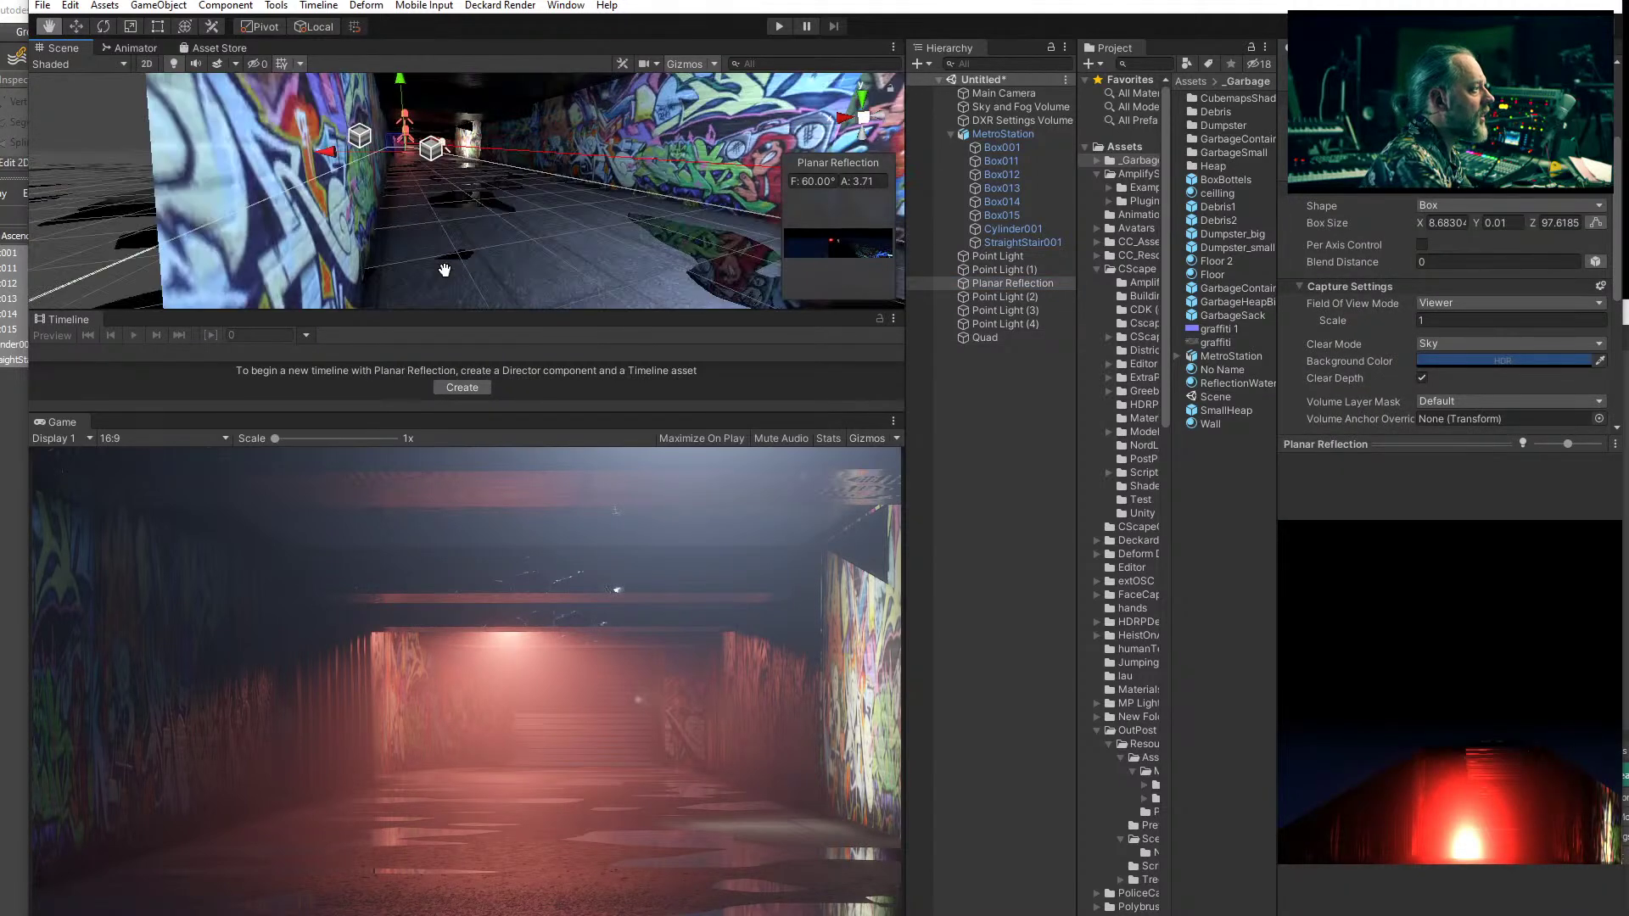
pyautogui.moveTo(403, 95); pyautogui.dragTo(404, 85)
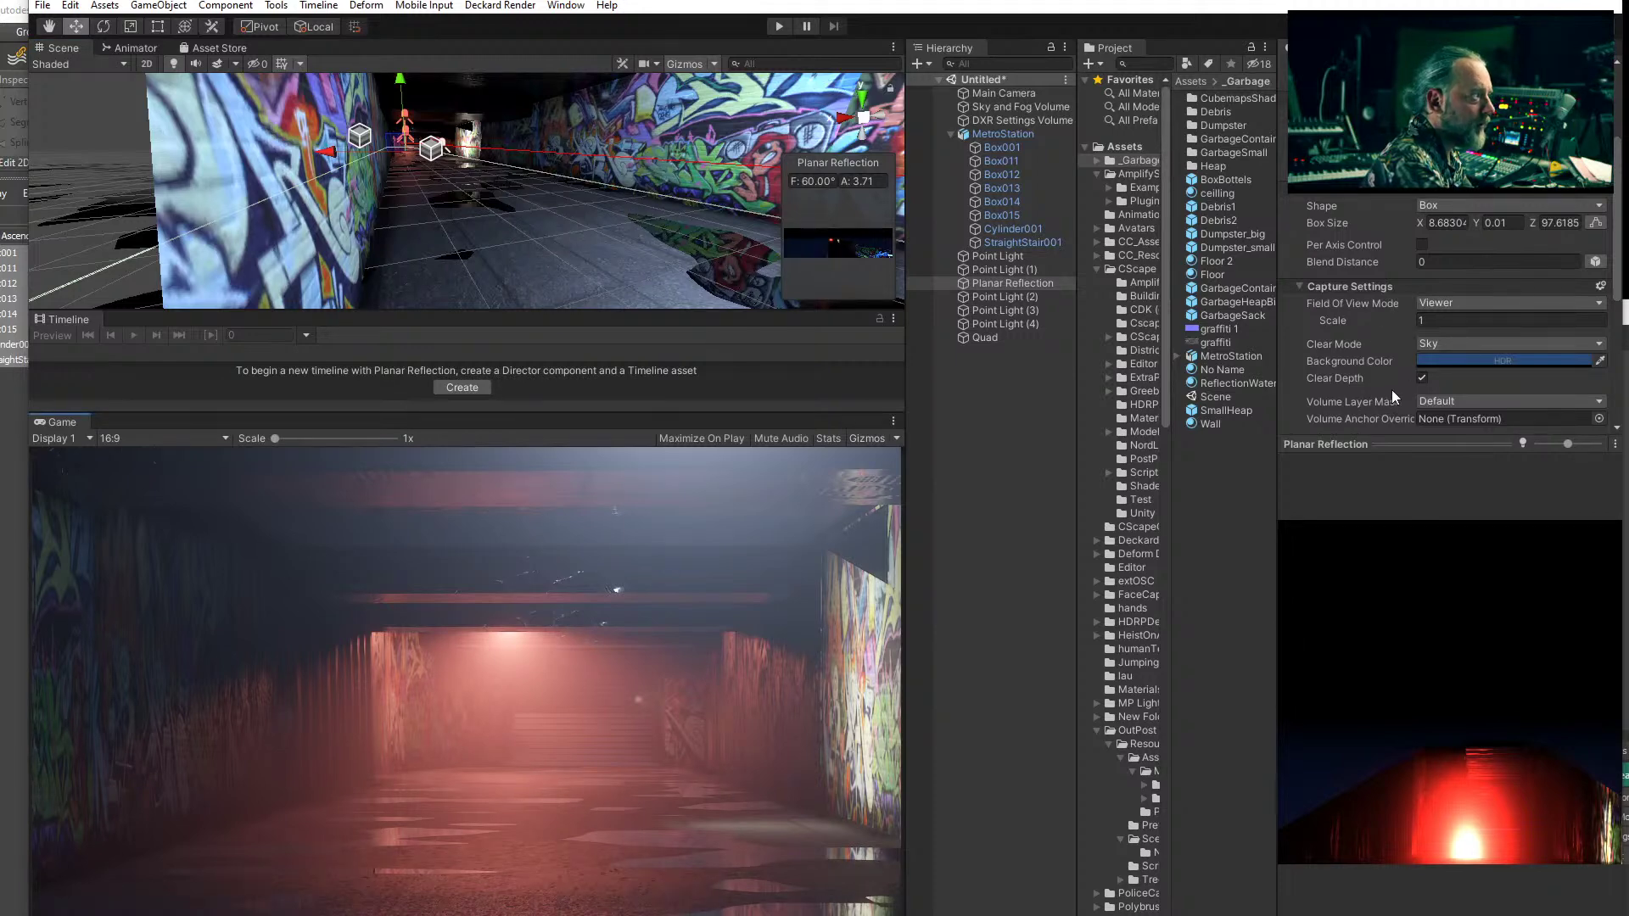
pyautogui.click(1424, 243)
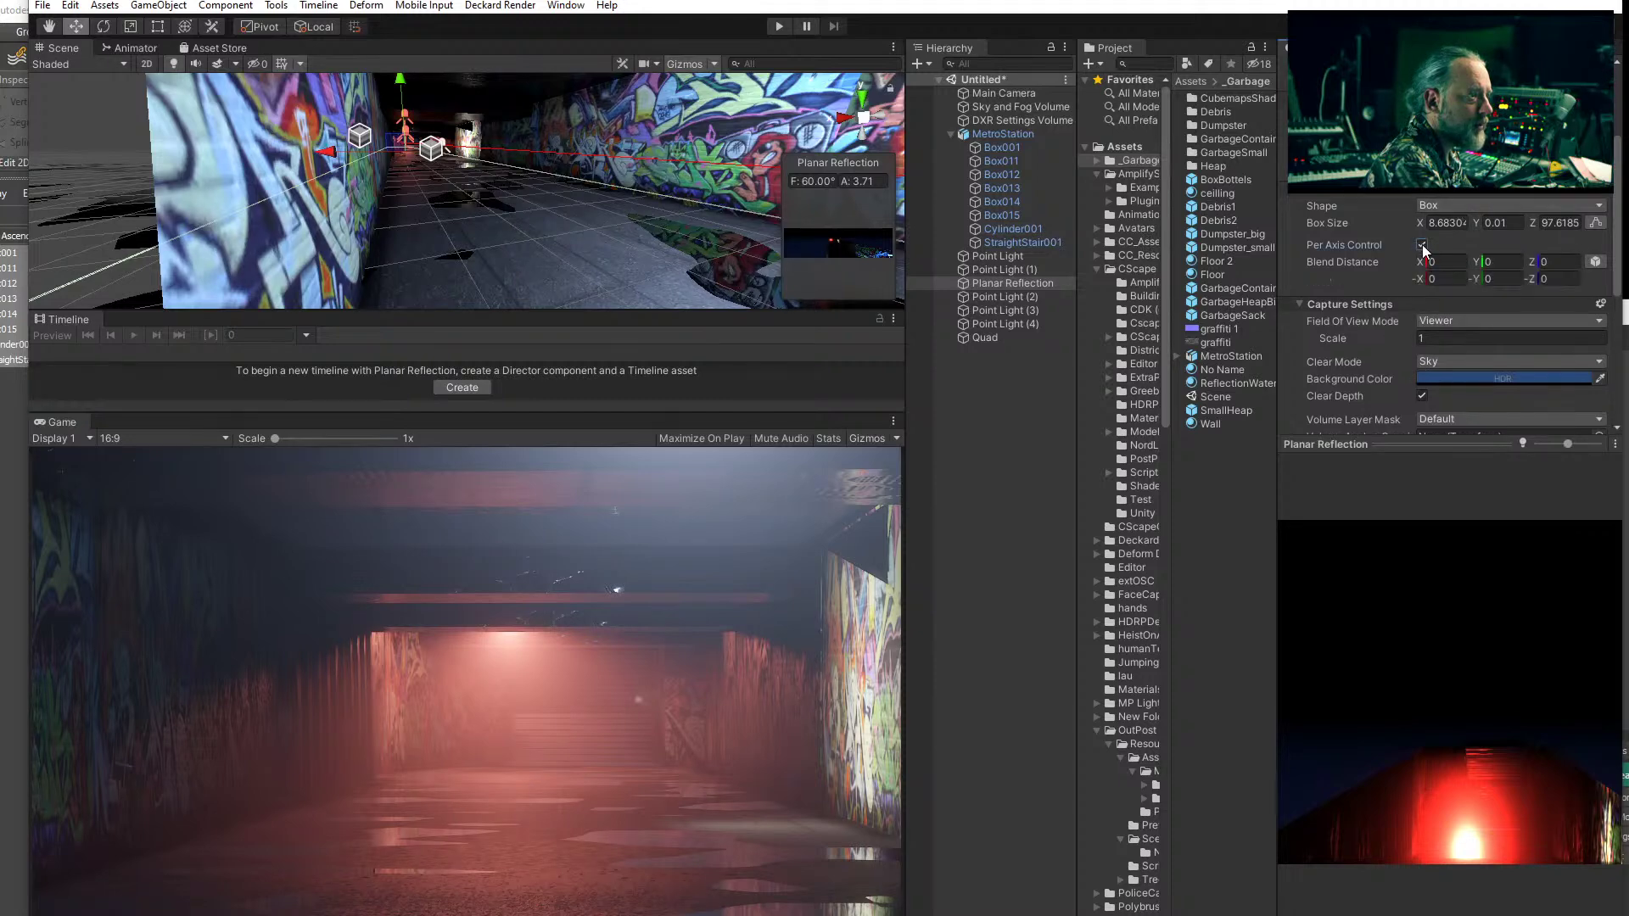
pyautogui.click(1423, 245)
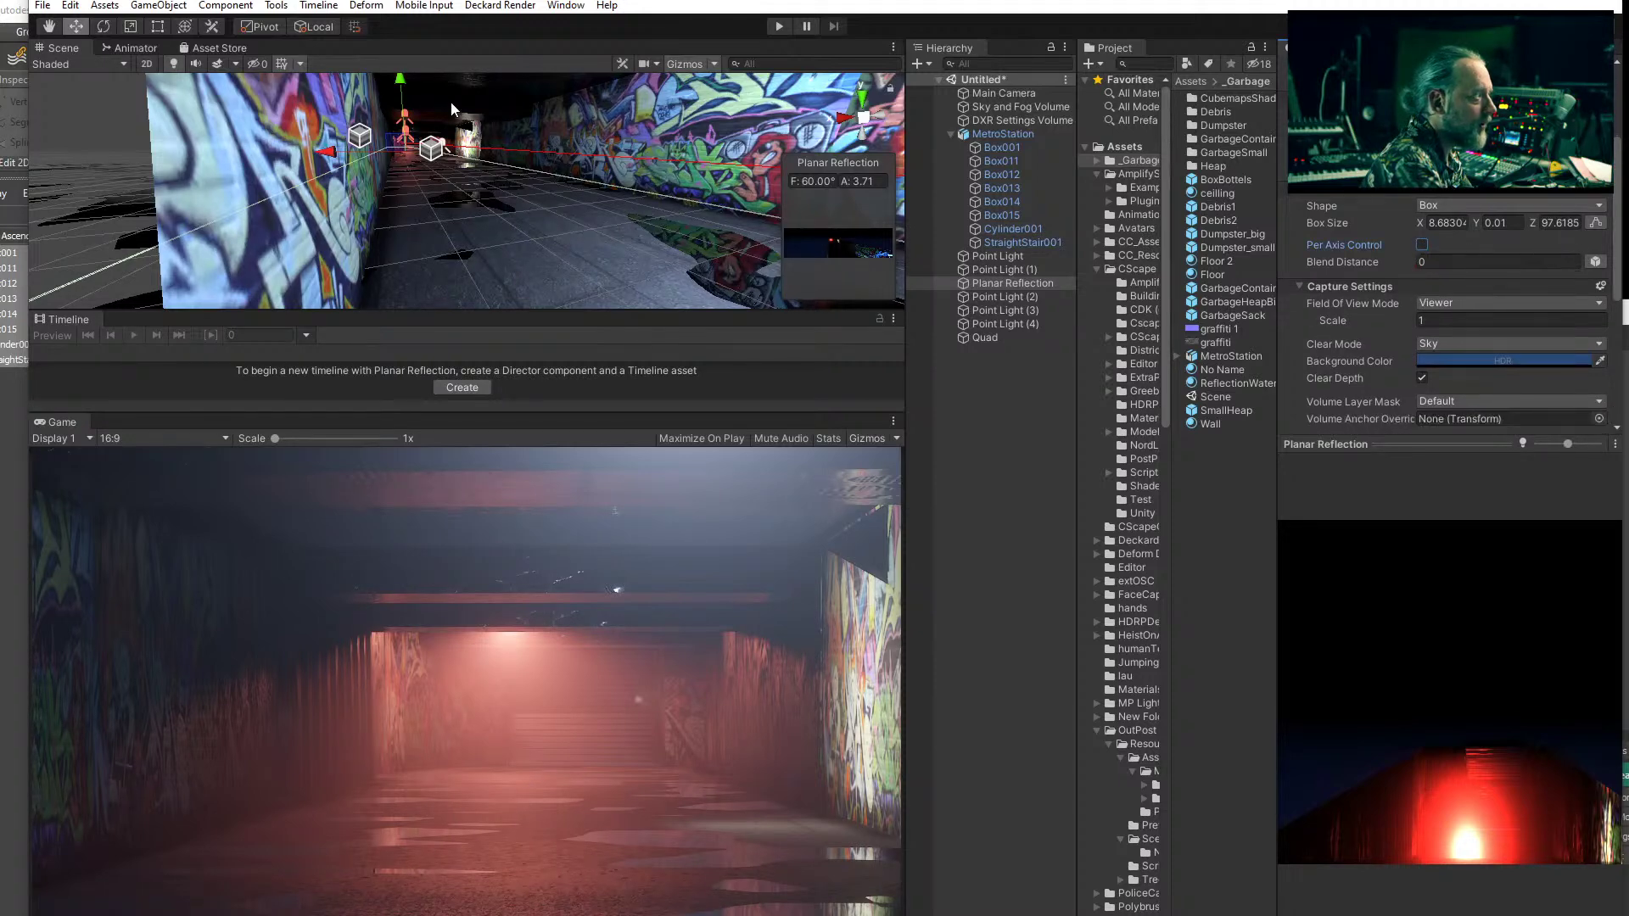
# - Test a lower Weight in the Planar Reflection's render settings and restore it to 1
pyautogui.moveTo(552, 157); pyautogui.dragTo(516, 173, button='middle')
pyautogui.scroll(2, 516, 173)
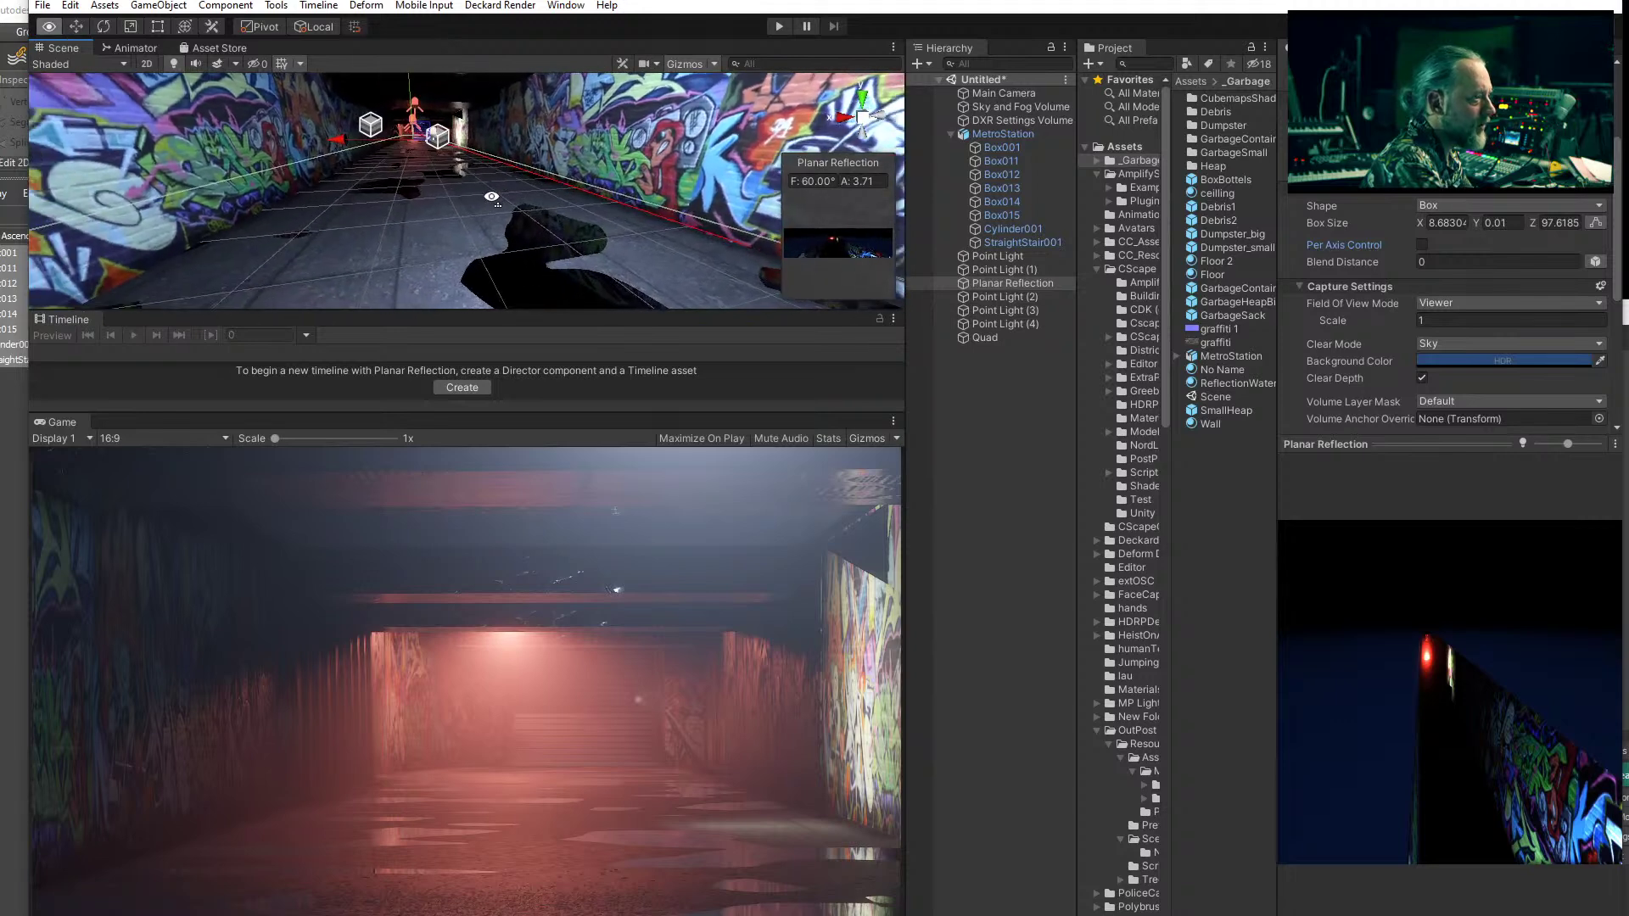
pyautogui.scroll(-5, 1377, 350)
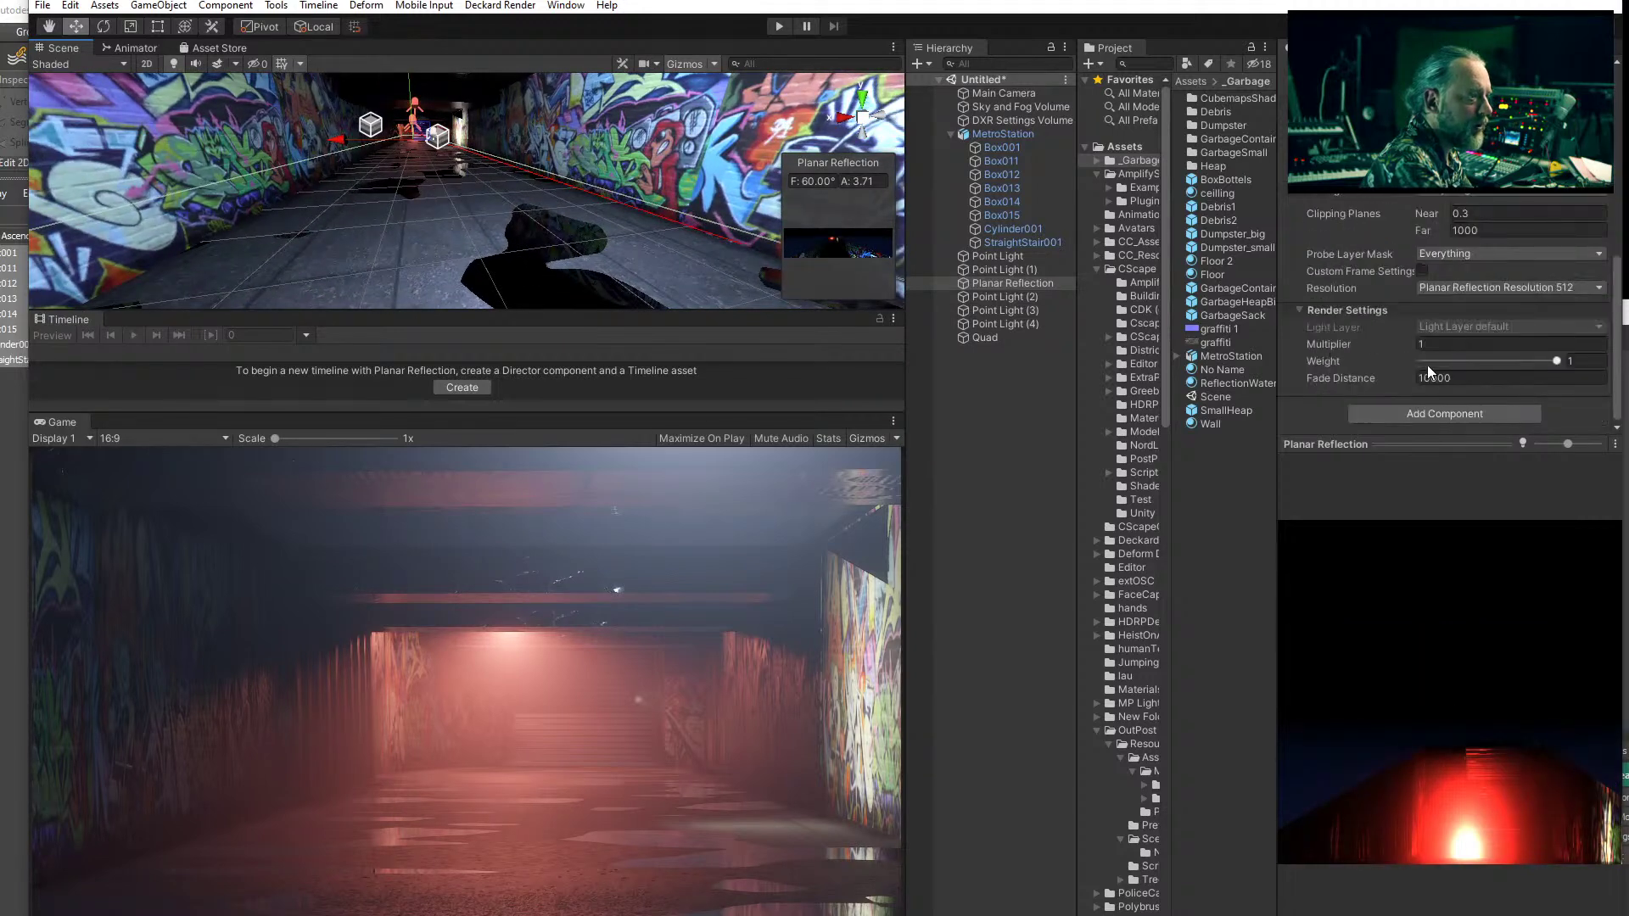
pyautogui.click(1558, 363)
pyautogui.moveTo(1504, 364); pyautogui.dragTo(1612, 380)
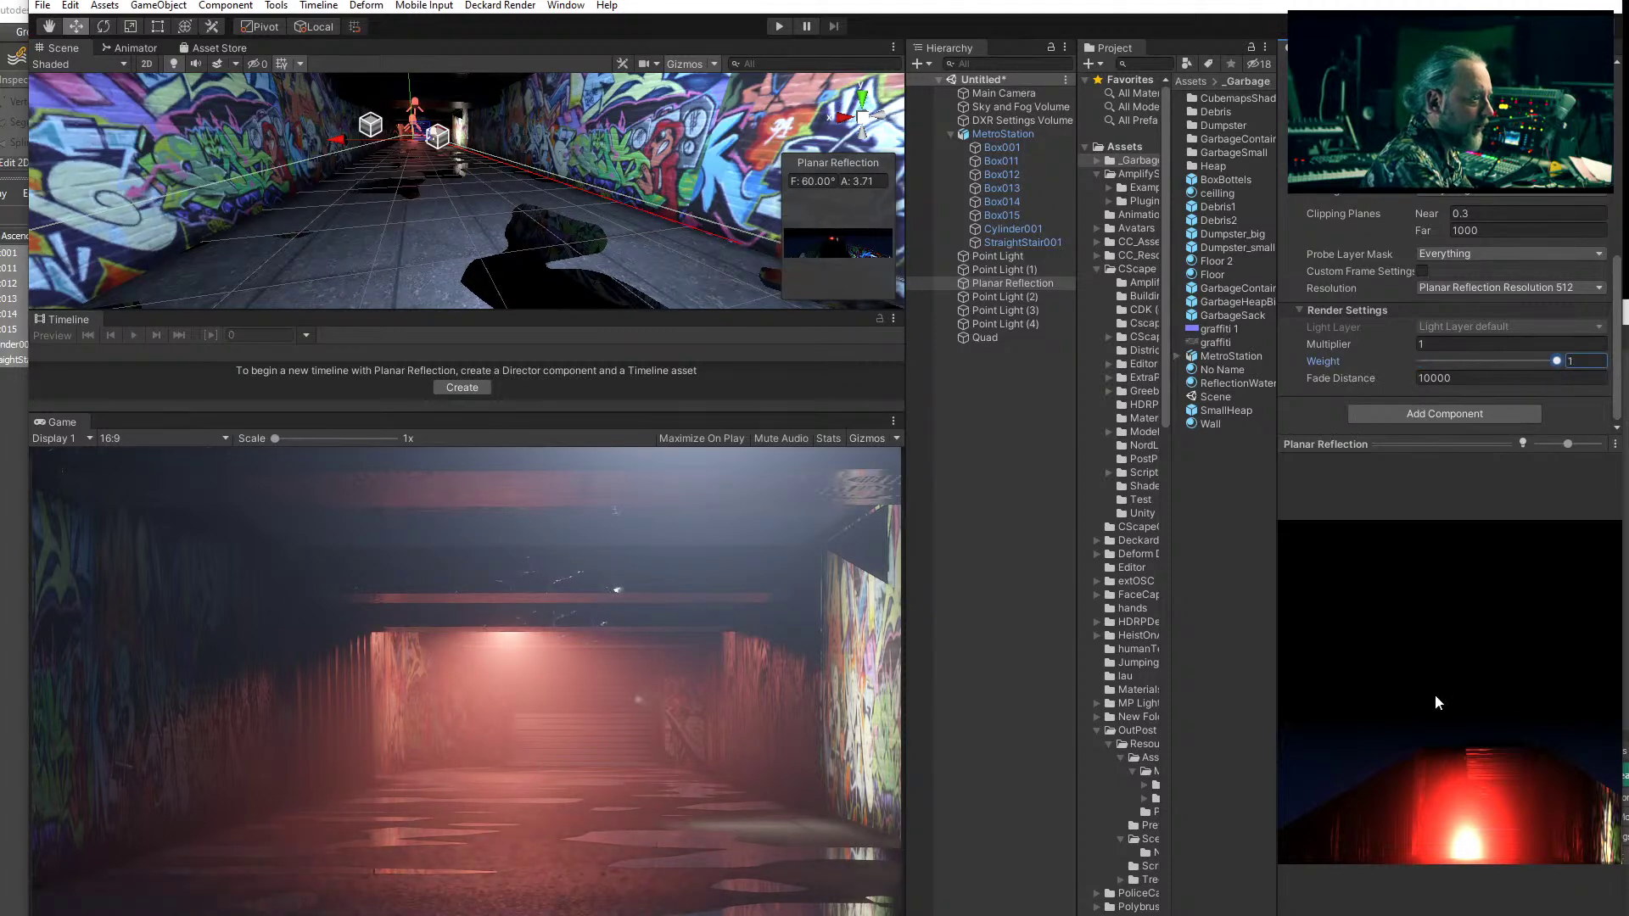
pyautogui.click(988, 94)
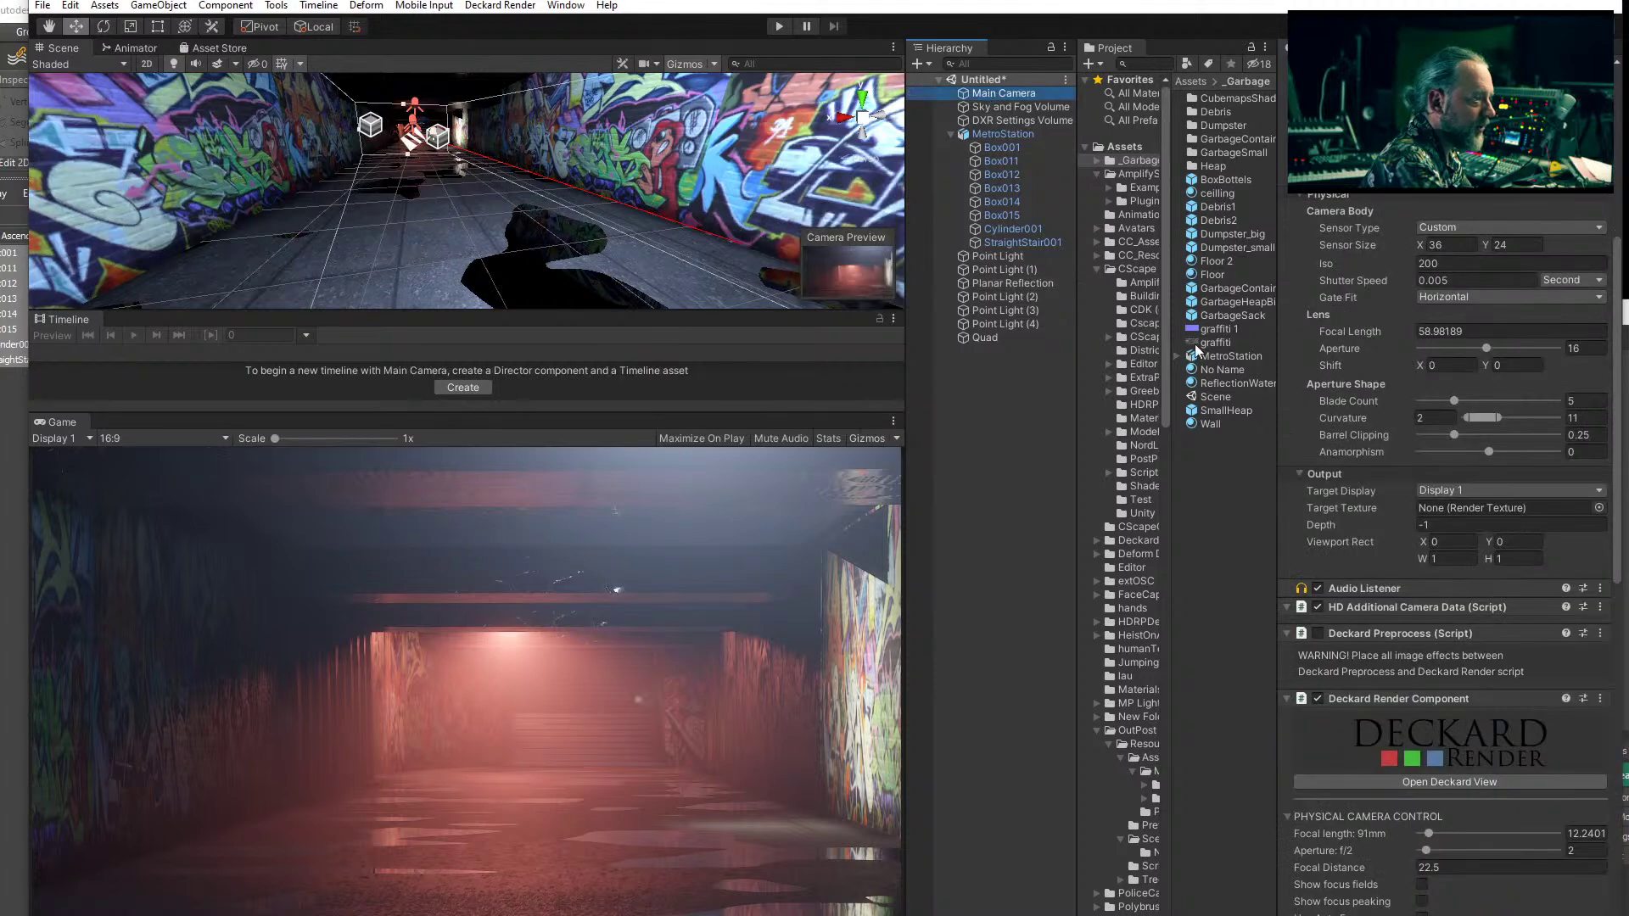
pyautogui.click(1006, 283)
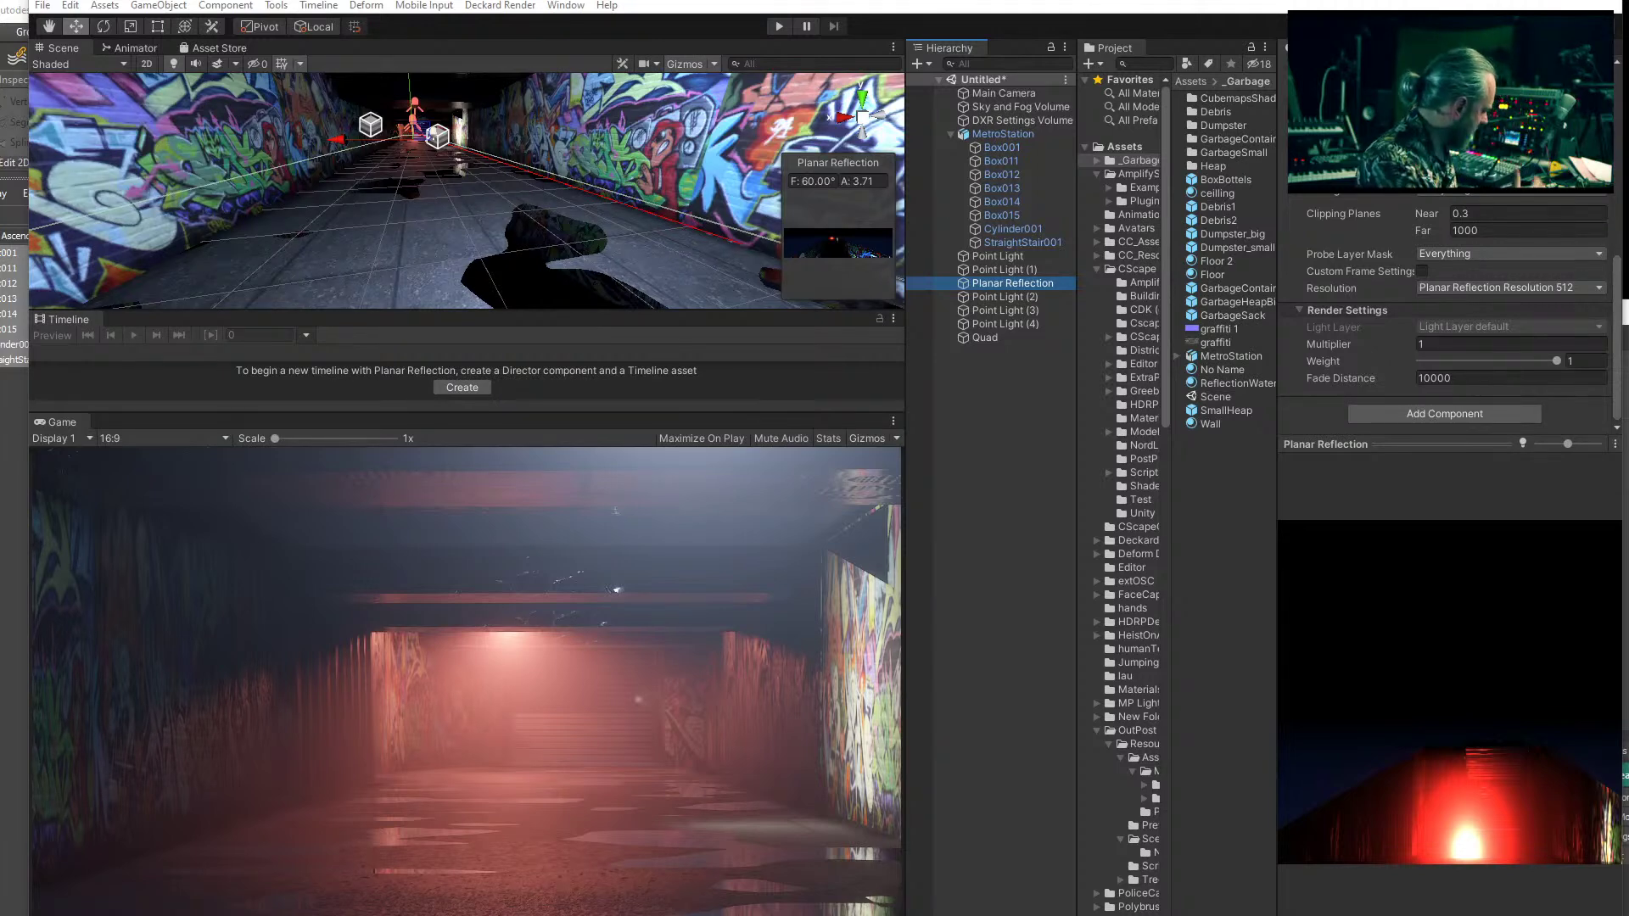
pyautogui.click(515, 784)
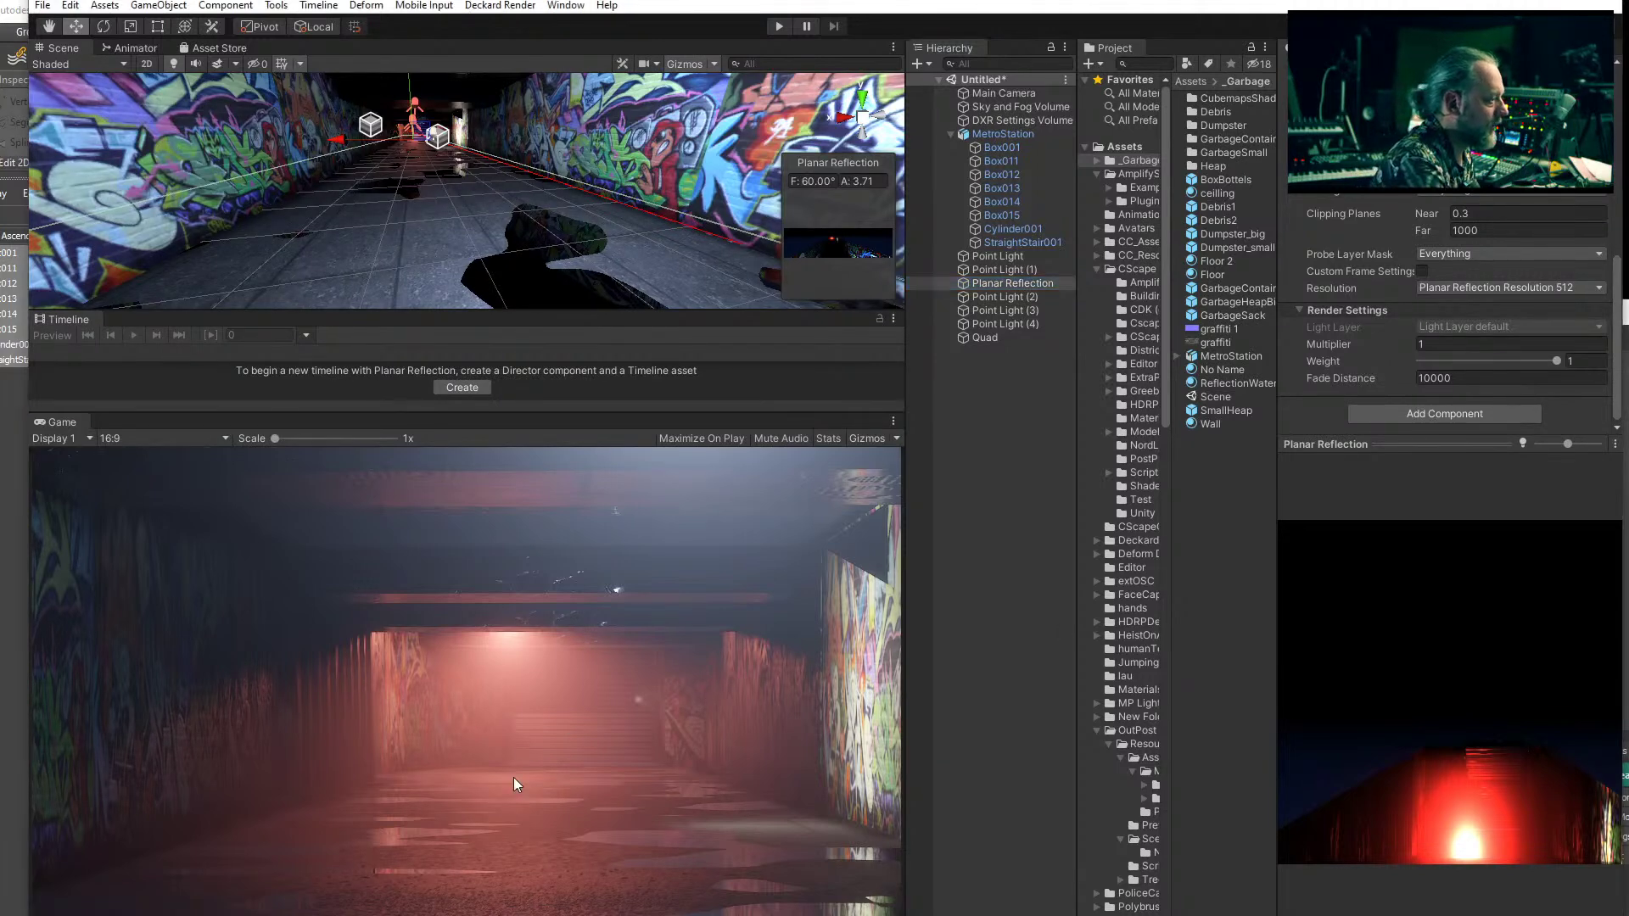
# - Select Point Light and warm its colour temperature to 2148
pyautogui.click(998, 255)
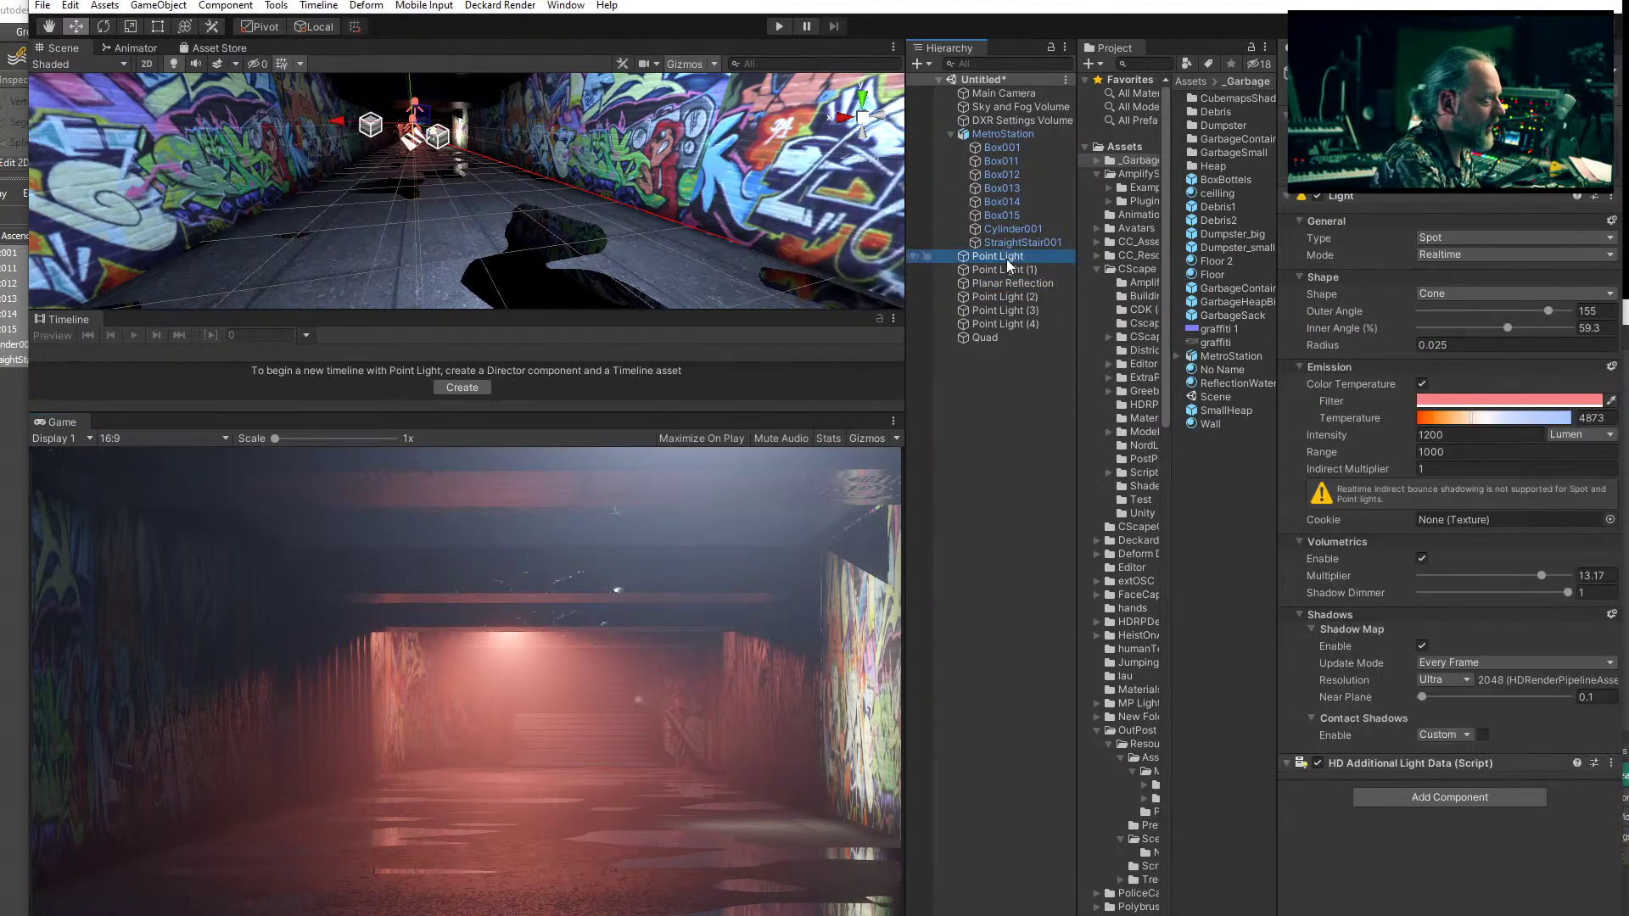
pyautogui.scroll(4, 316, 118)
pyautogui.moveTo(317, 118); pyautogui.dragTo(410, 138, button='middle')
pyautogui.scroll(4, 365, 127)
pyautogui.scroll(5, 412, 141)
pyautogui.keyDown('alt'); pyautogui.moveTo(374, 231); pyautogui.dragTo(514, 218); pyautogui.keyUp('alt')
pyautogui.moveTo(515, 219); pyautogui.dragTo(506, 212, button='middle')
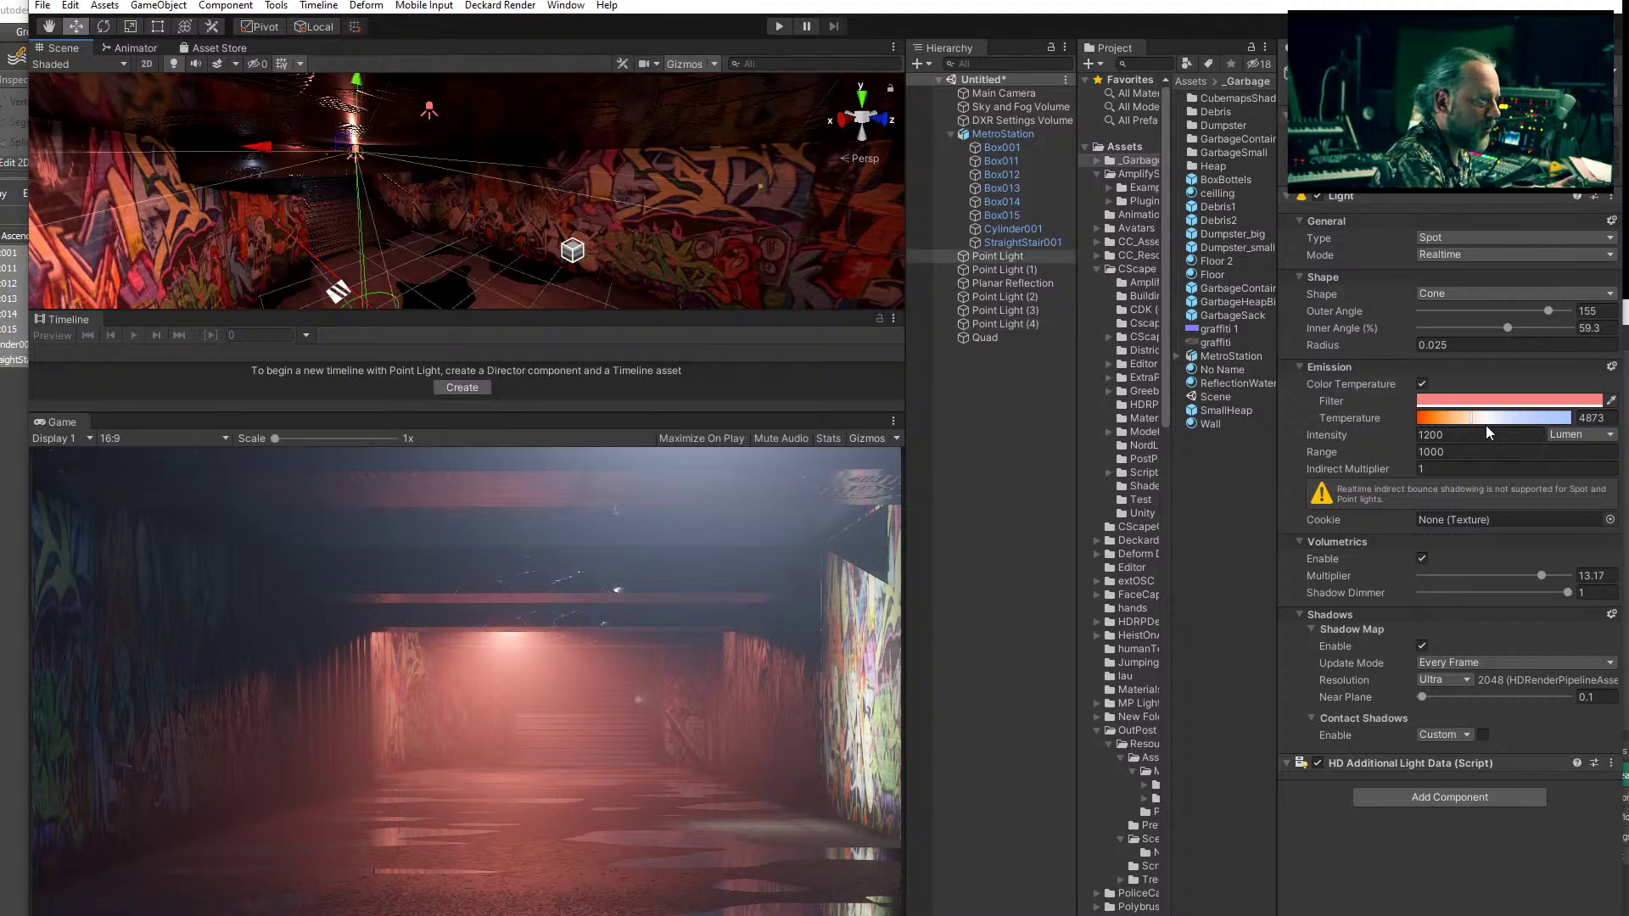
pyautogui.moveTo(1474, 425); pyautogui.dragTo(1439, 416)
# - Open the Deckard Render view and place its window so the Scene view and Hierarchy stay accessible
pyautogui.moveTo(357, 183)
pyautogui.mouseDown(button='middle')
pyautogui.moveTo(322, 154)
pyautogui.moveTo(337, 167)
pyautogui.mouseUp(button='middle')
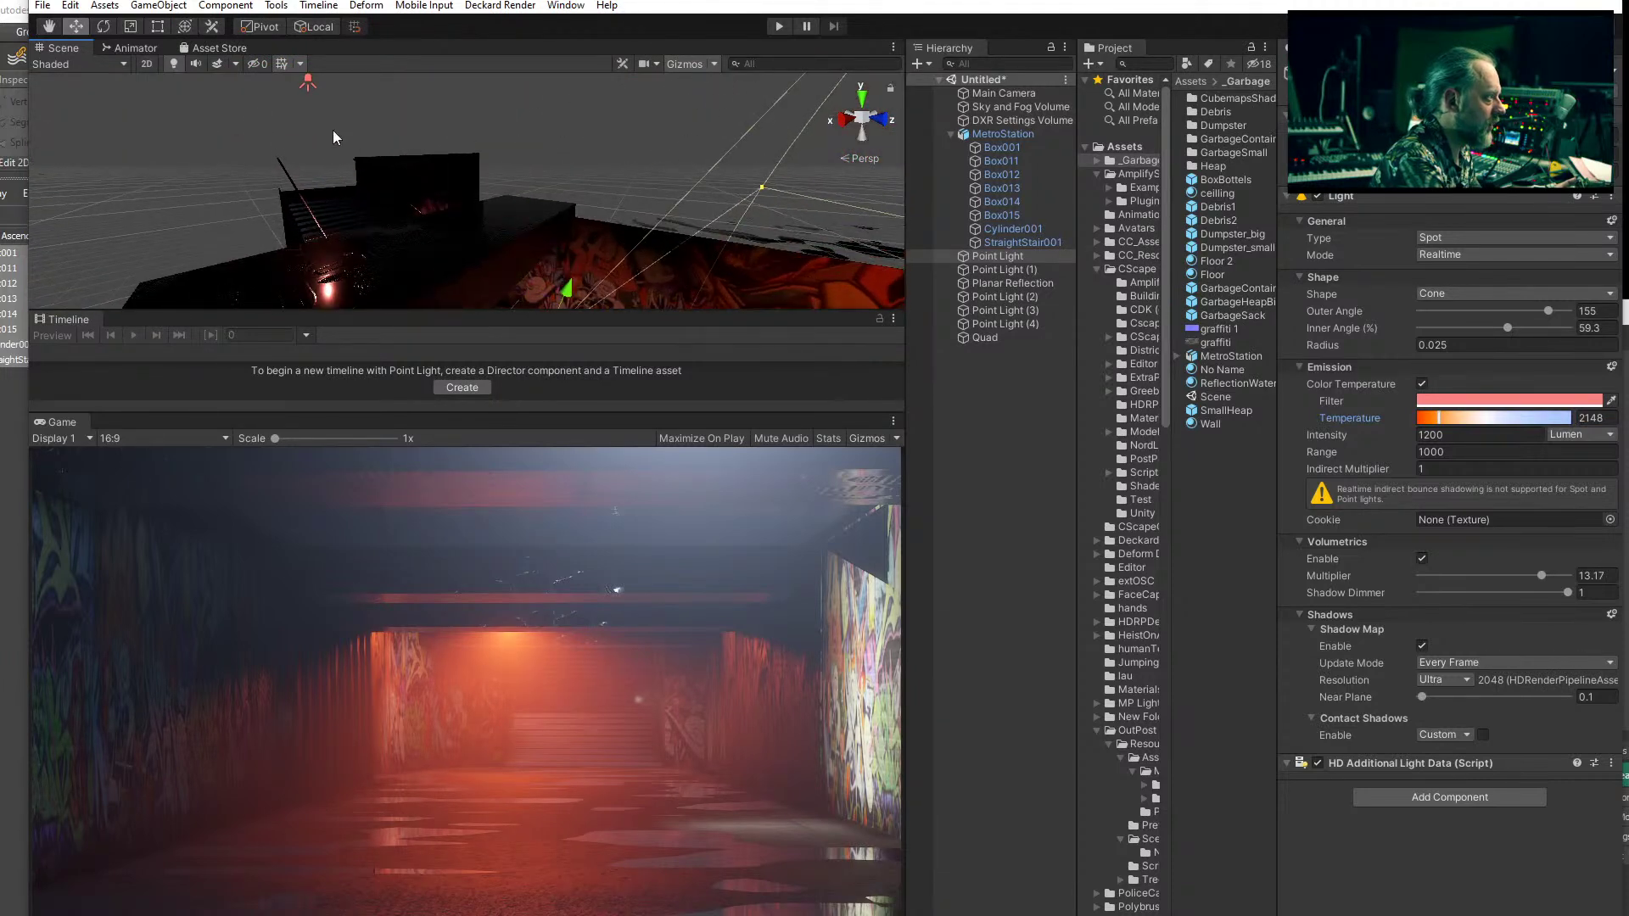
pyautogui.click(307, 81)
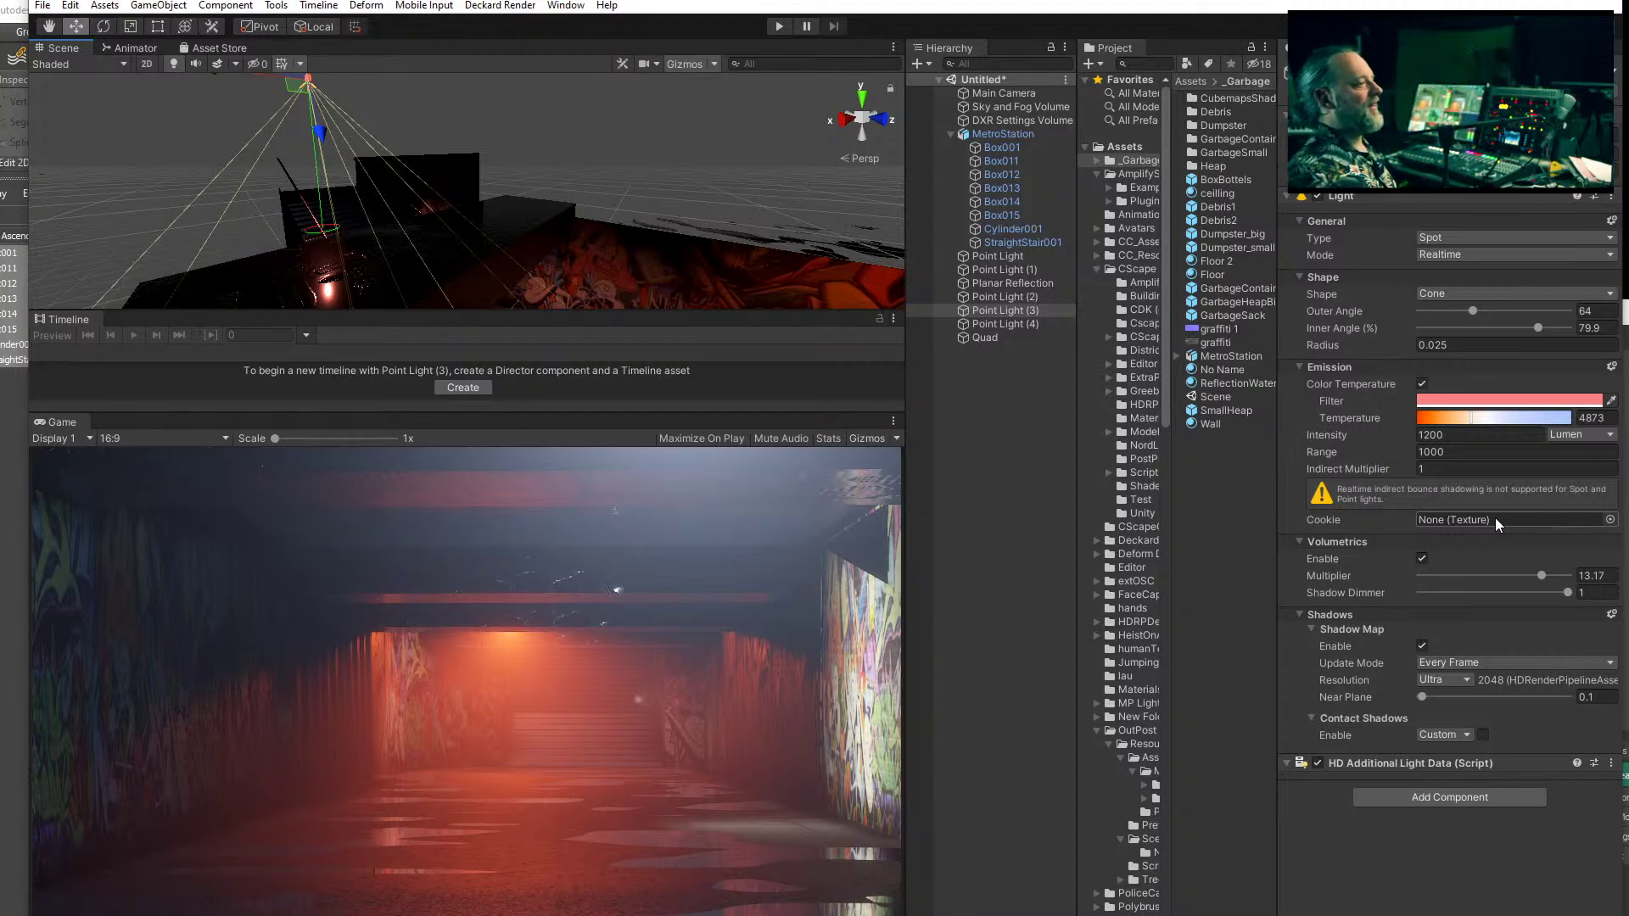
pyautogui.click(500, 5)
pyautogui.click(514, 23)
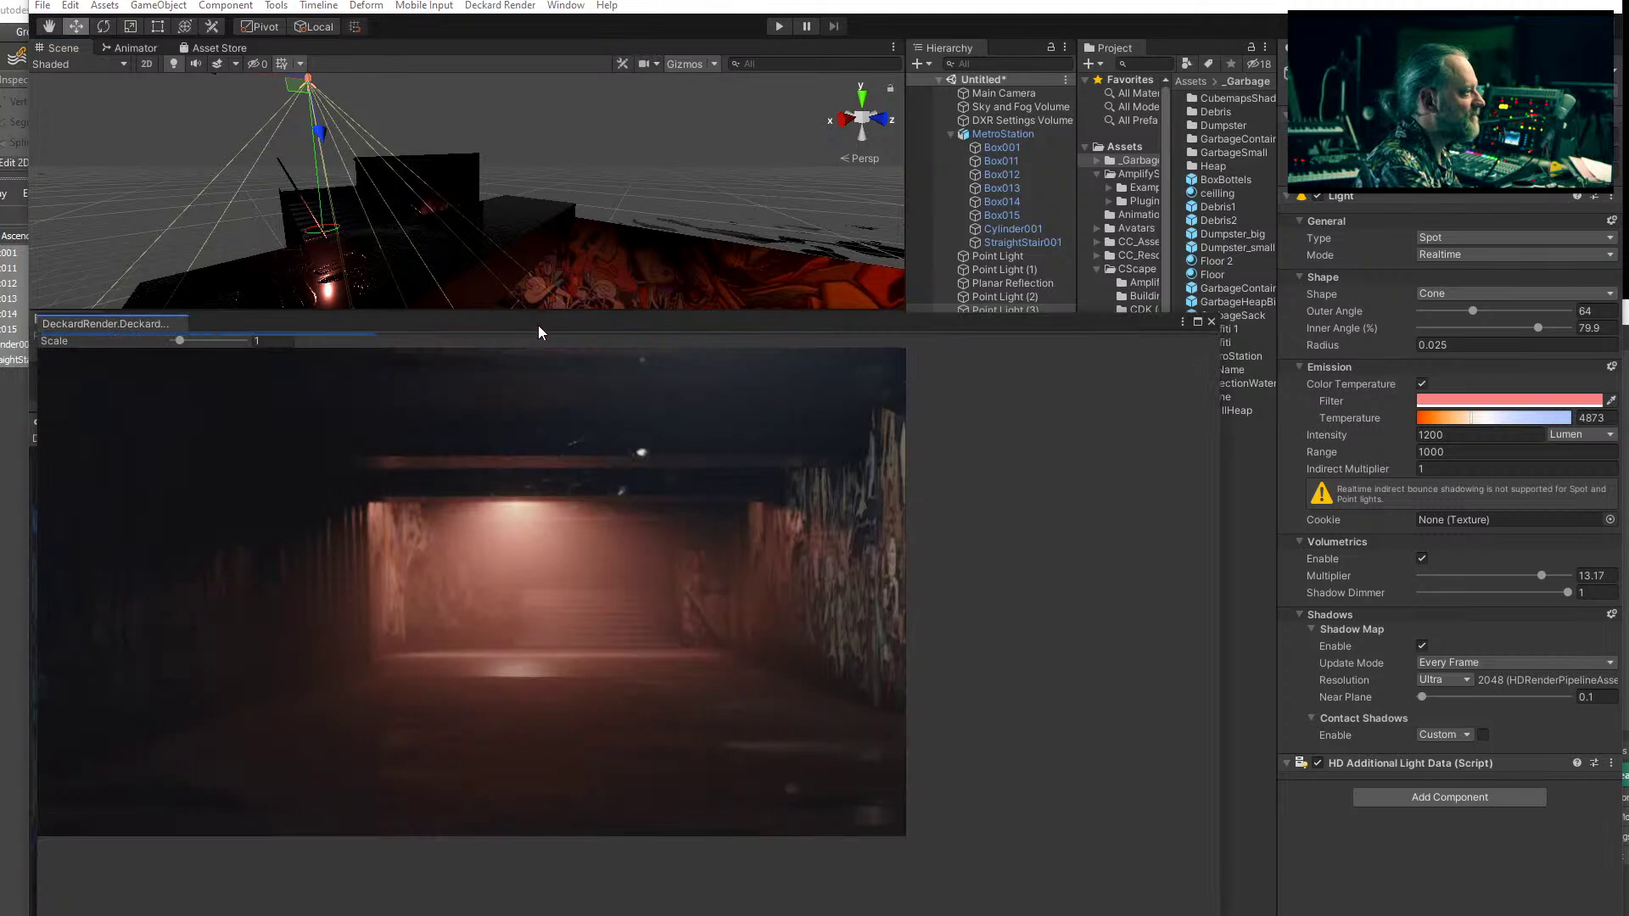
pyautogui.moveTo(540, 331); pyautogui.dragTo(908, 330)
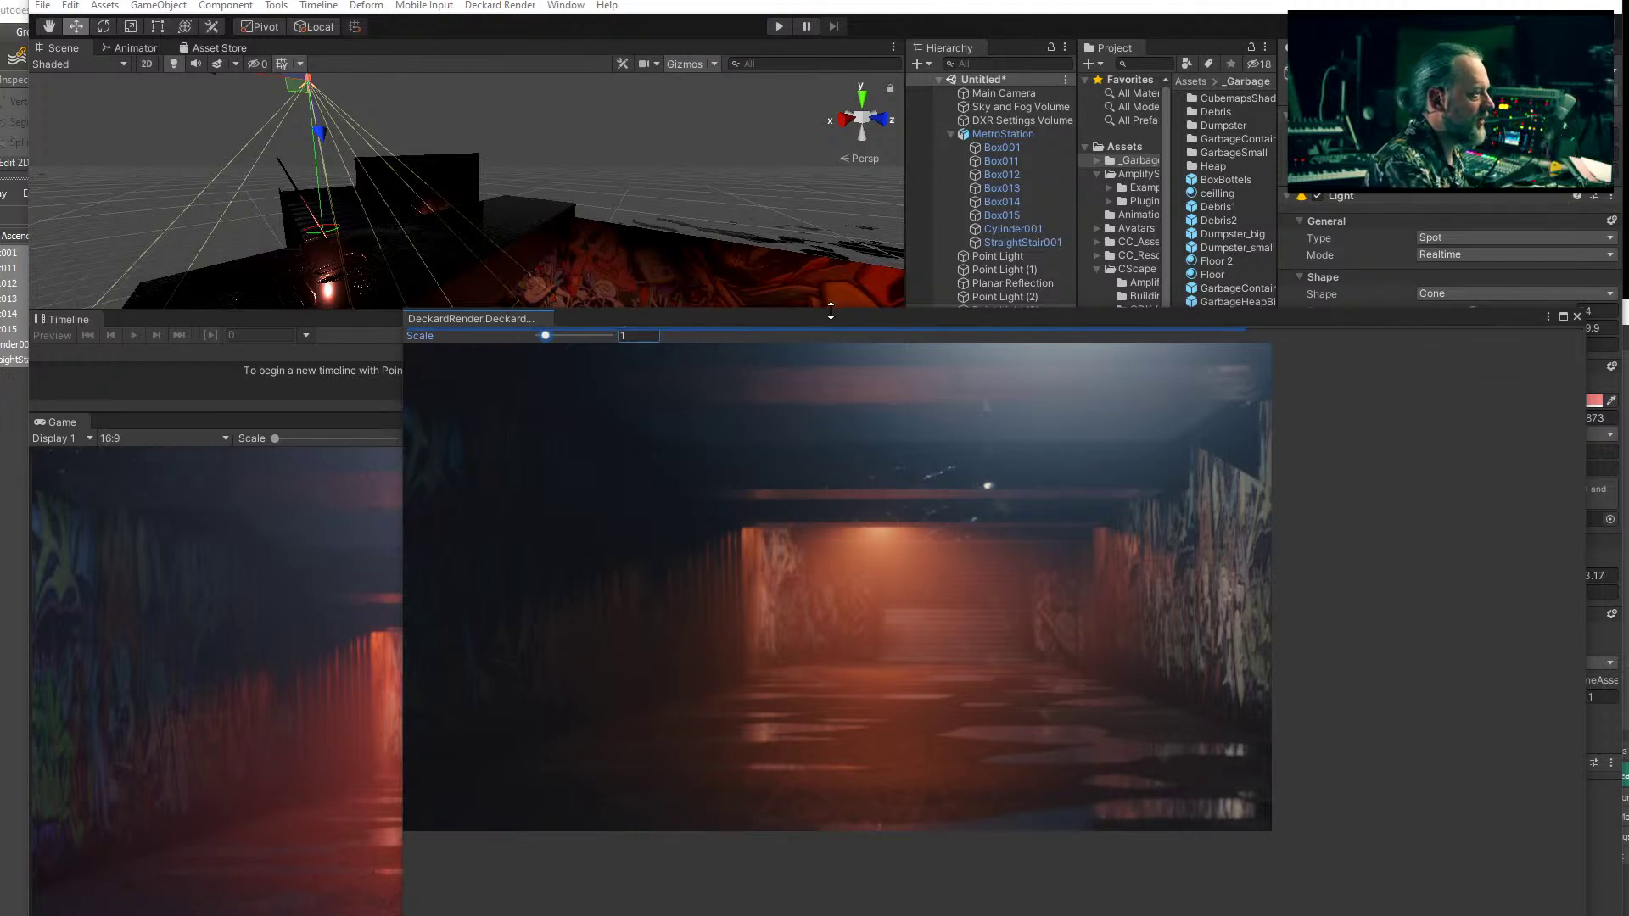
pyautogui.moveTo(801, 319); pyautogui.dragTo(986, 432)
# - Select Point Light and move it a short way along the tunnel to light more of the graffiti wall
pyautogui.click(998, 256)
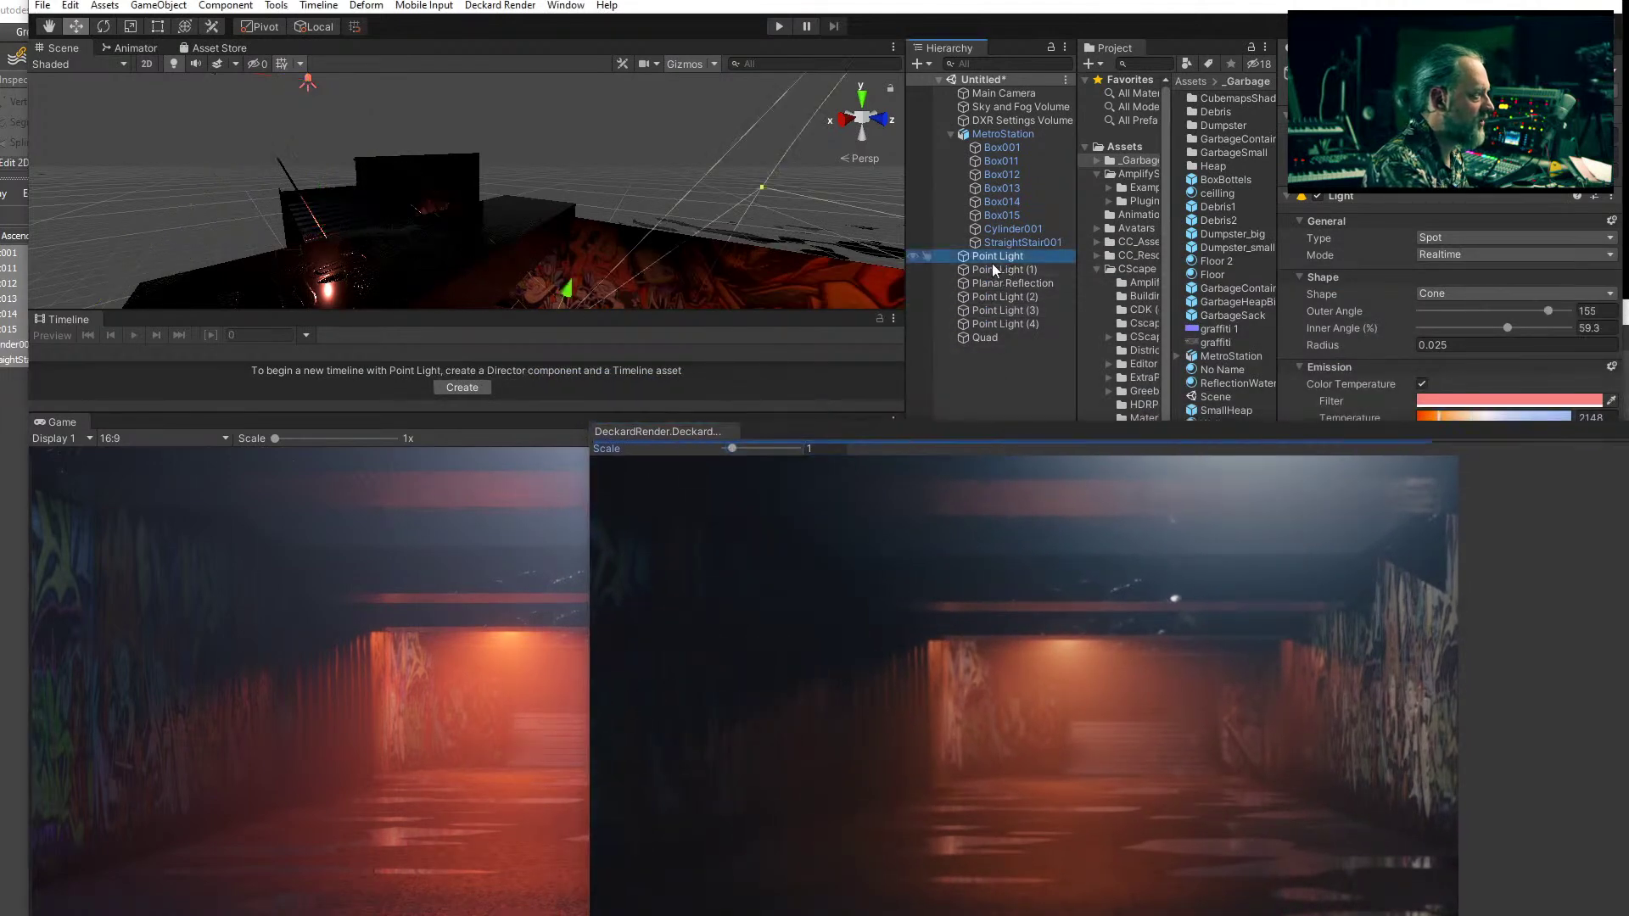
pyautogui.press('f')
pyautogui.moveTo(536, 242); pyautogui.dragTo(327, 197, button='right')
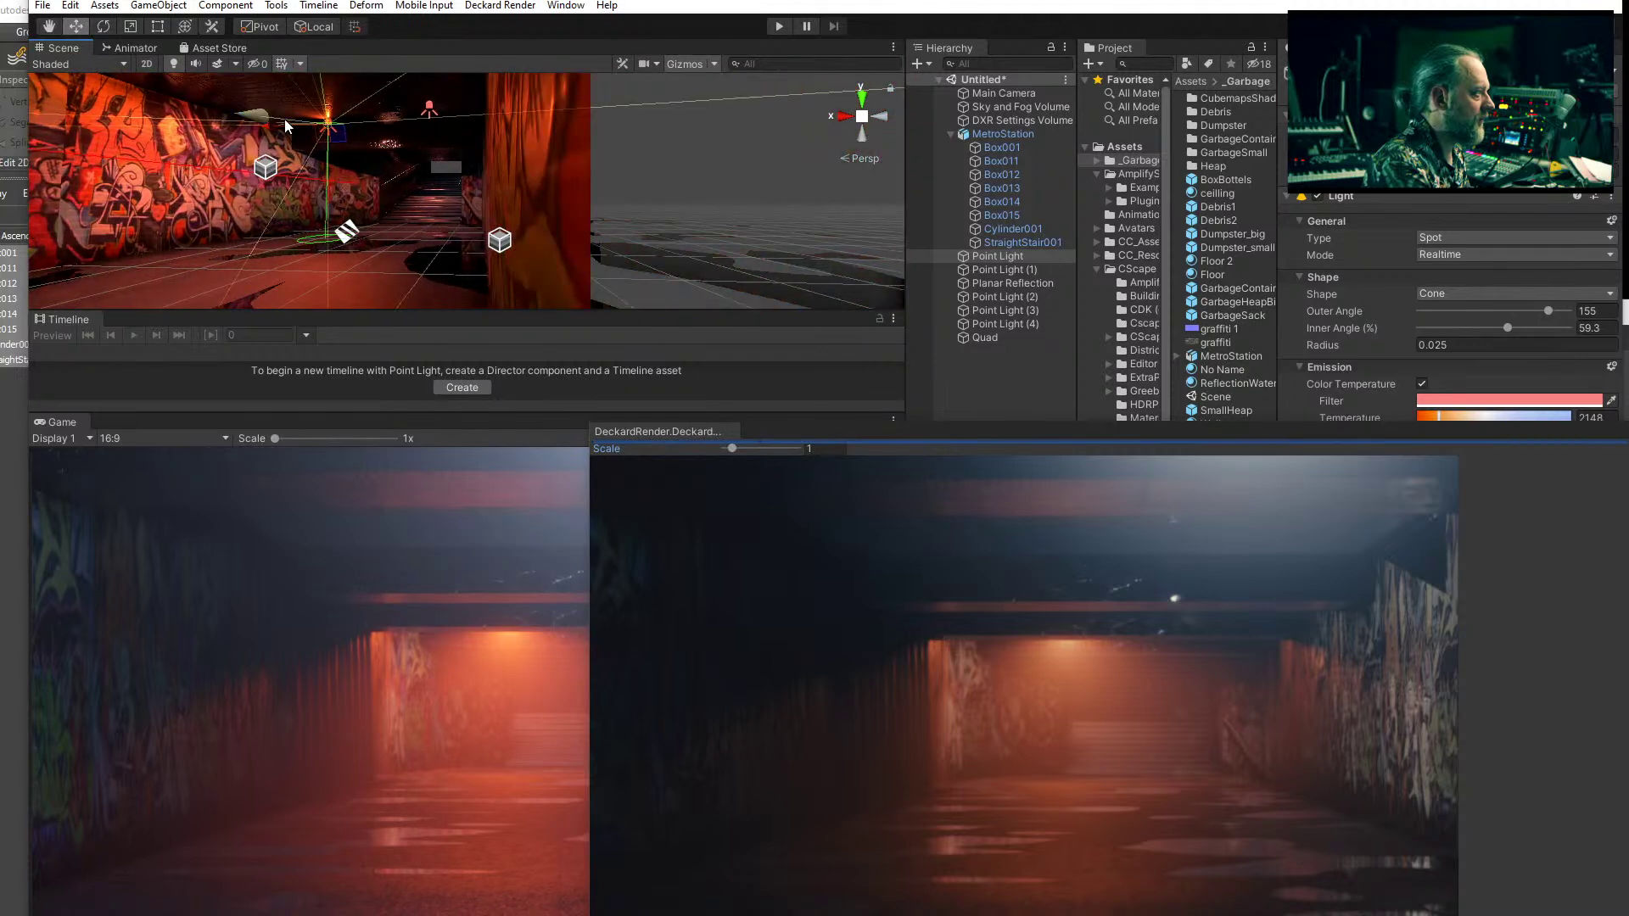
pyautogui.moveTo(268, 123)
pyautogui.mouseDown()
pyautogui.moveTo(294, 131)
pyautogui.moveTo(246, 136)
pyautogui.mouseUp()
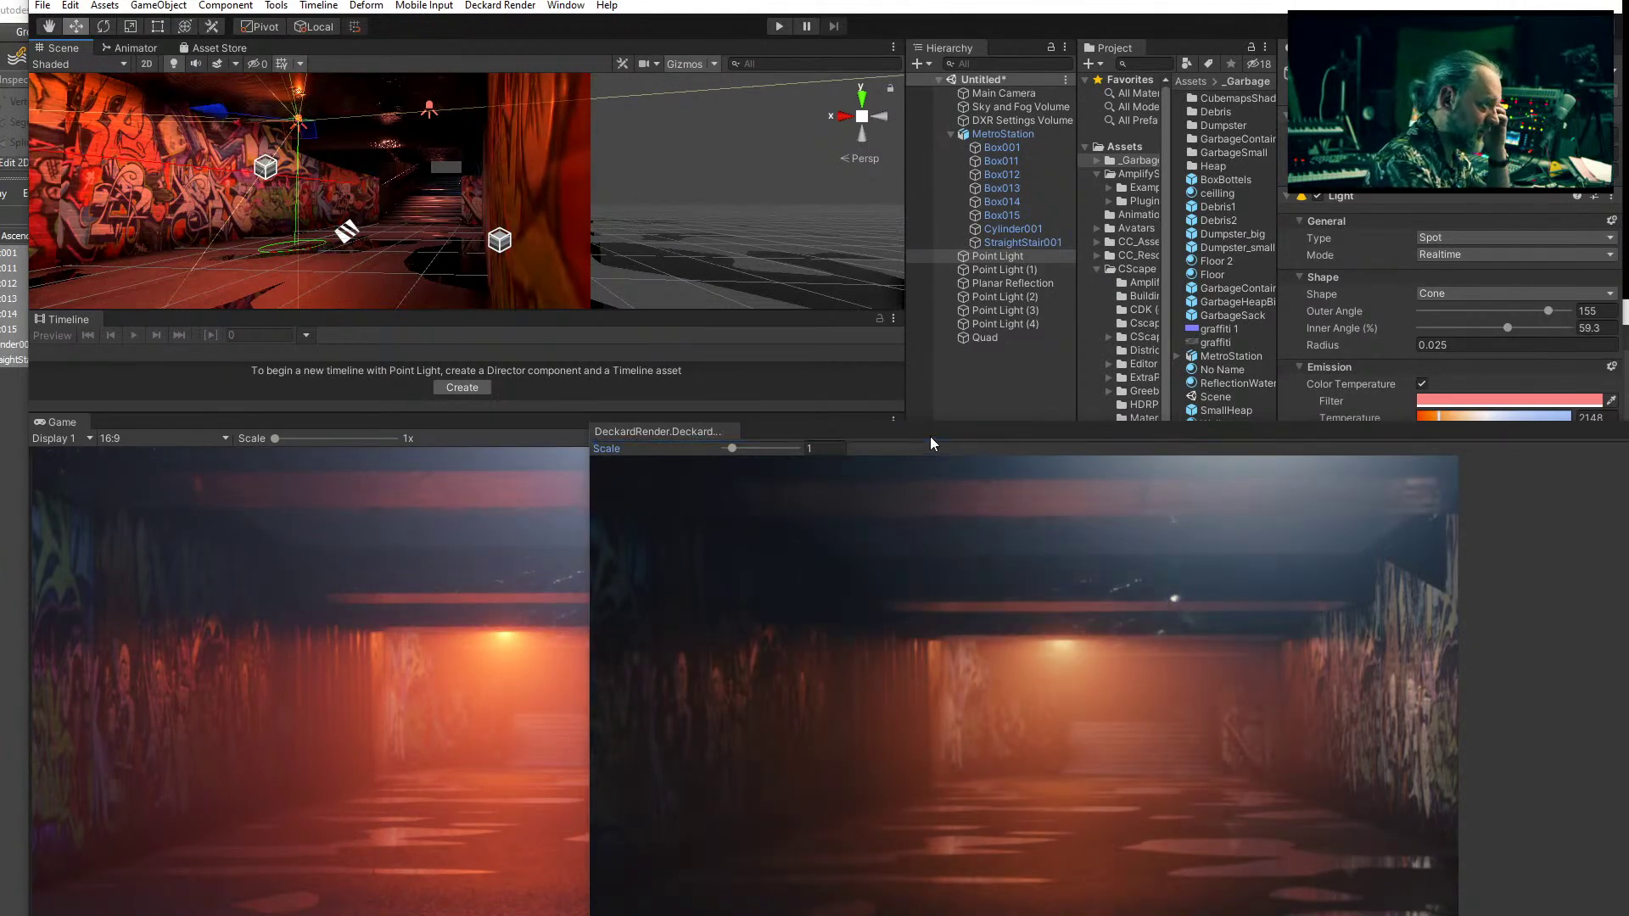
# - Examine the DXR Settings Volume's reflection and ambient occlusion settings alongside the repositioned Deckard render preview
pyautogui.moveTo(935, 434); pyautogui.dragTo(876, 428)
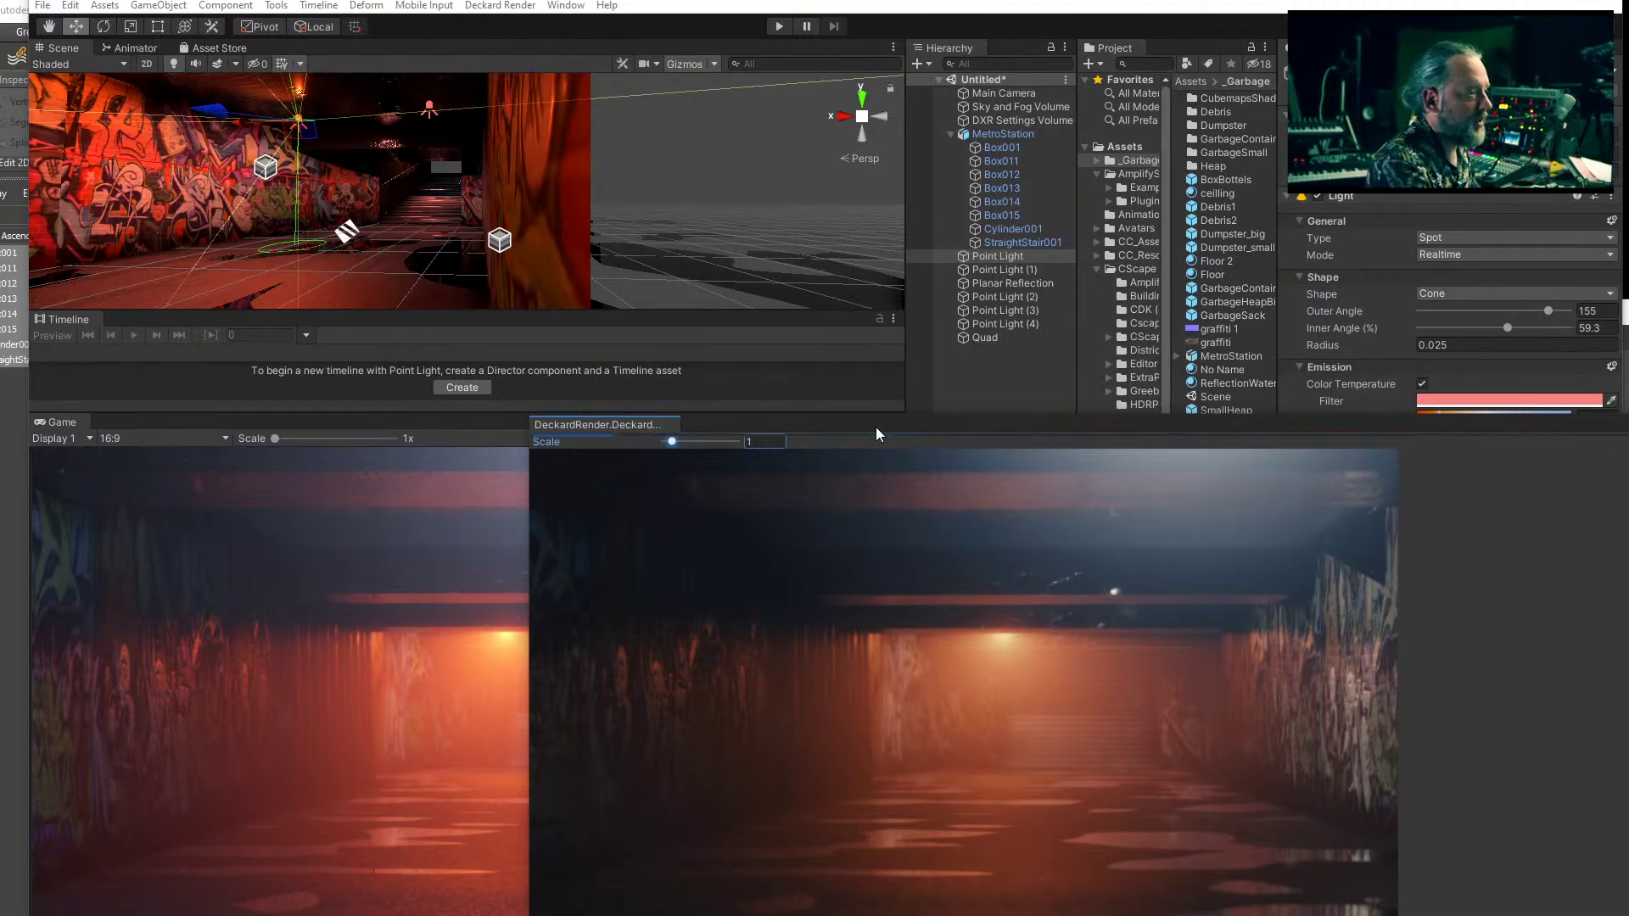
pyautogui.moveTo(930, 425); pyautogui.dragTo(473, 457)
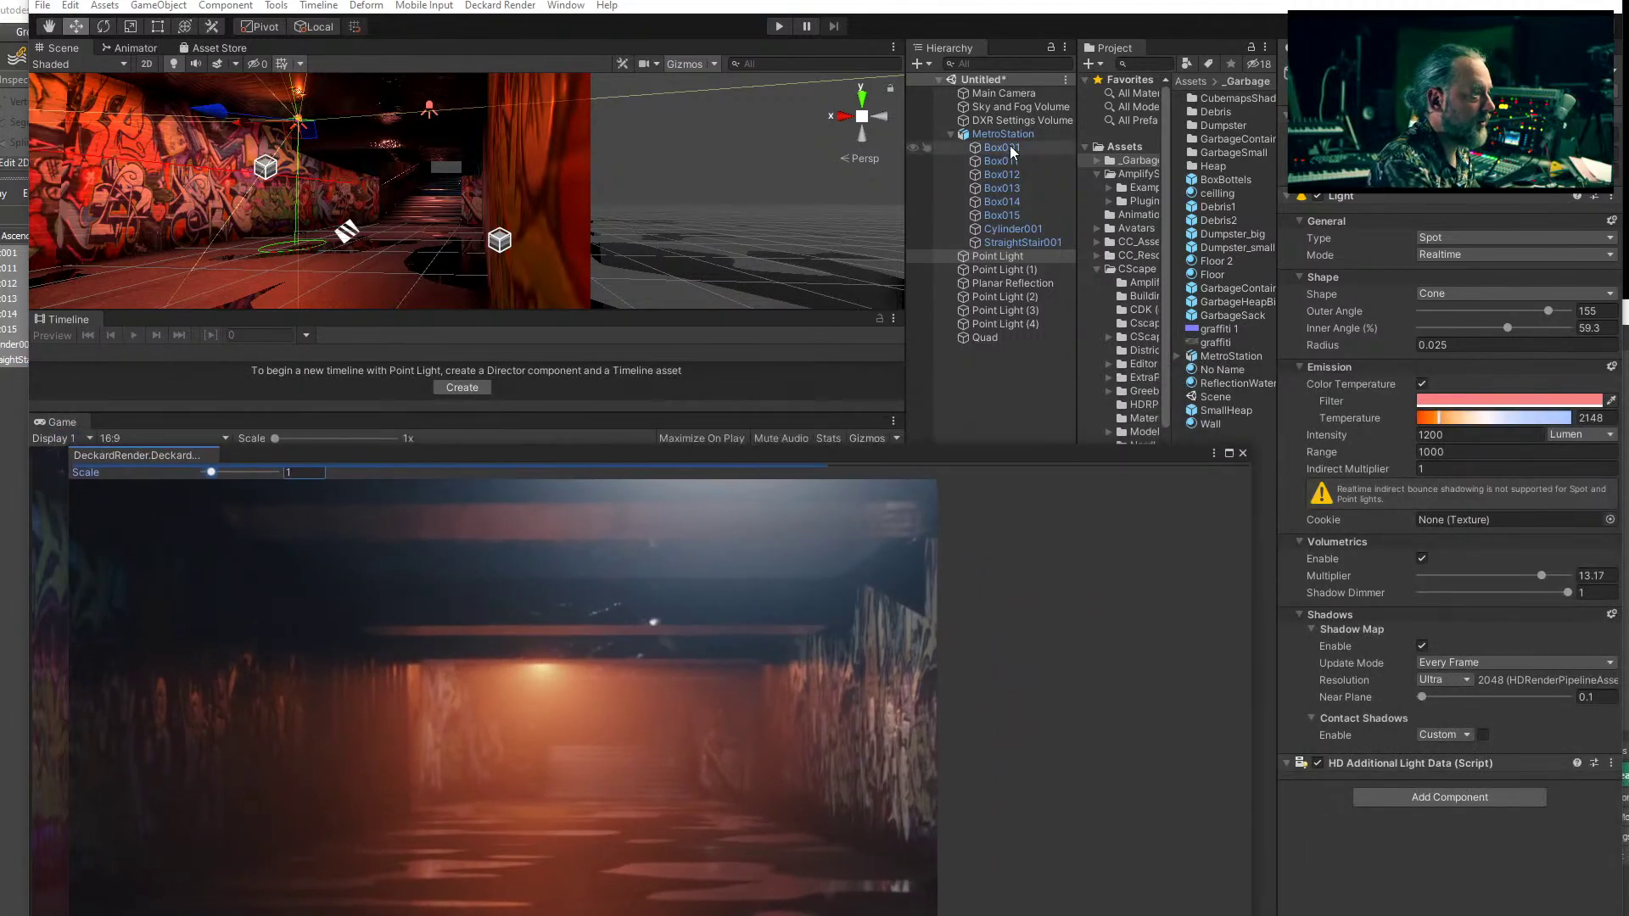
pyautogui.click(1015, 121)
pyautogui.moveTo(1122, 485); pyautogui.dragTo(1114, 307)
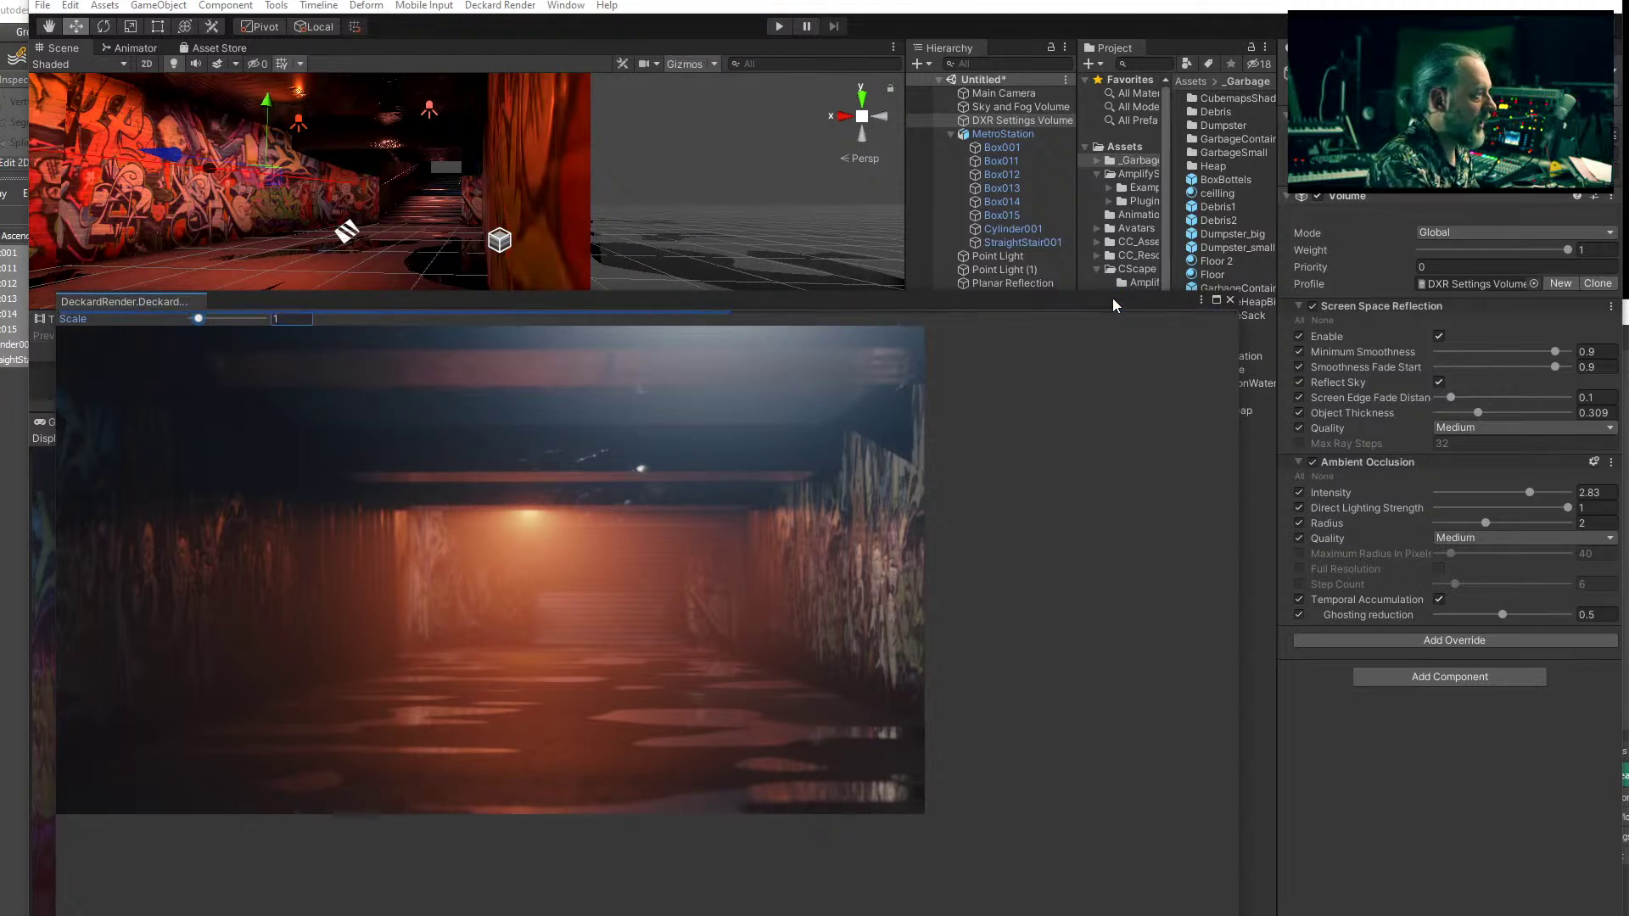
pyautogui.moveTo(1043, 304); pyautogui.dragTo(1220, 509)
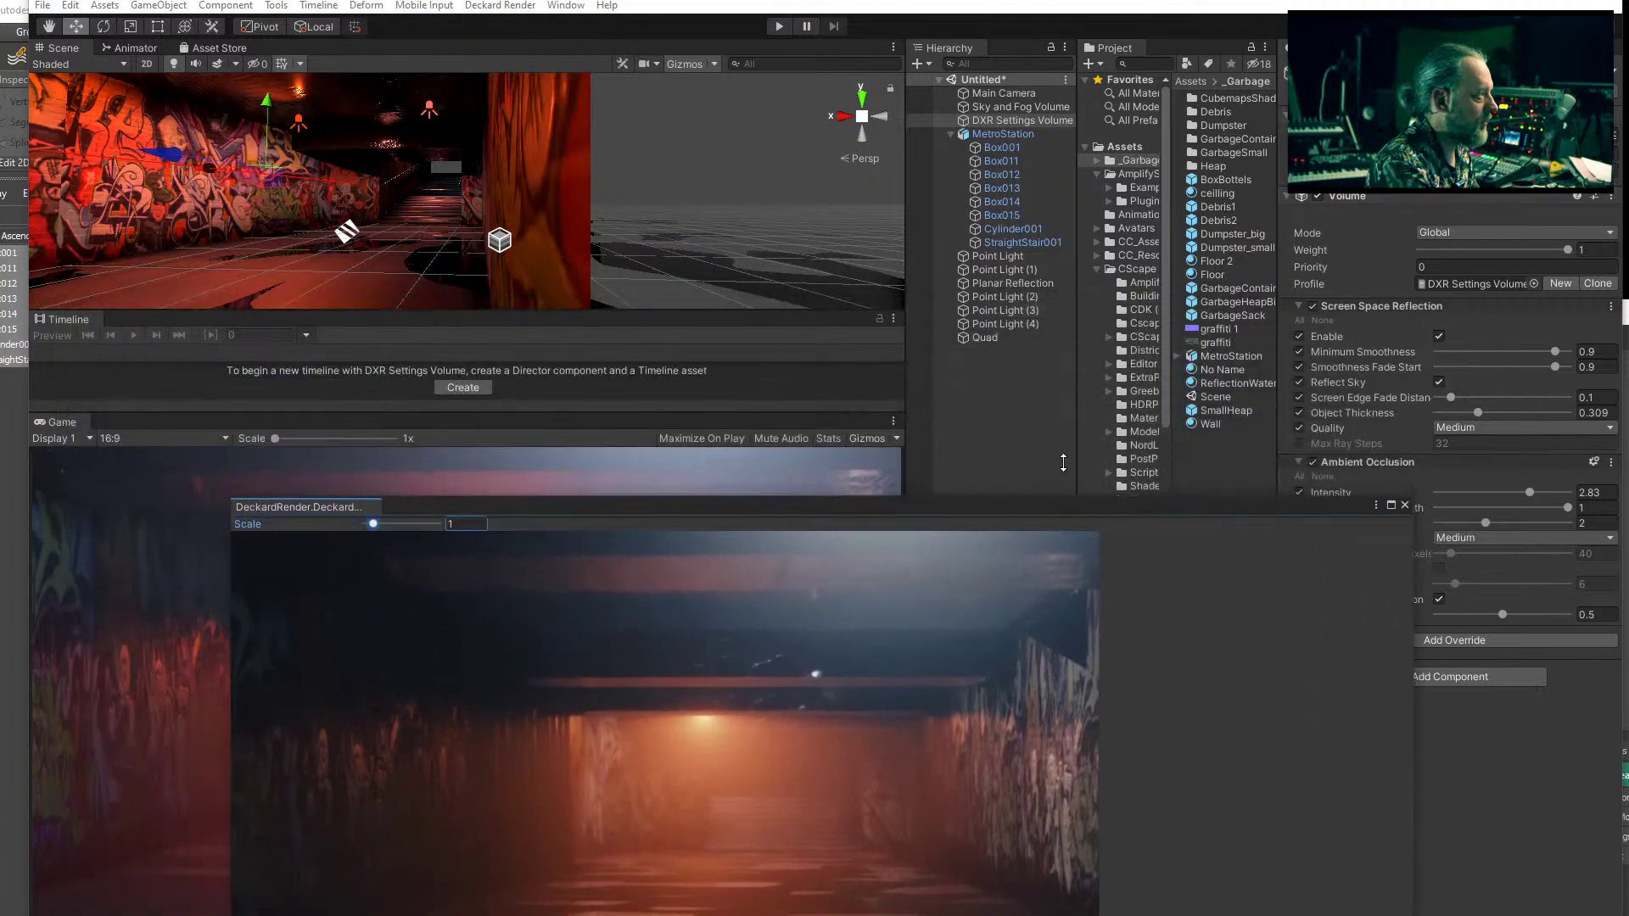
# - Select Point Light (4) in the tunnel and examine its placement from outside
pyautogui.scroll(-3, 373, 146)
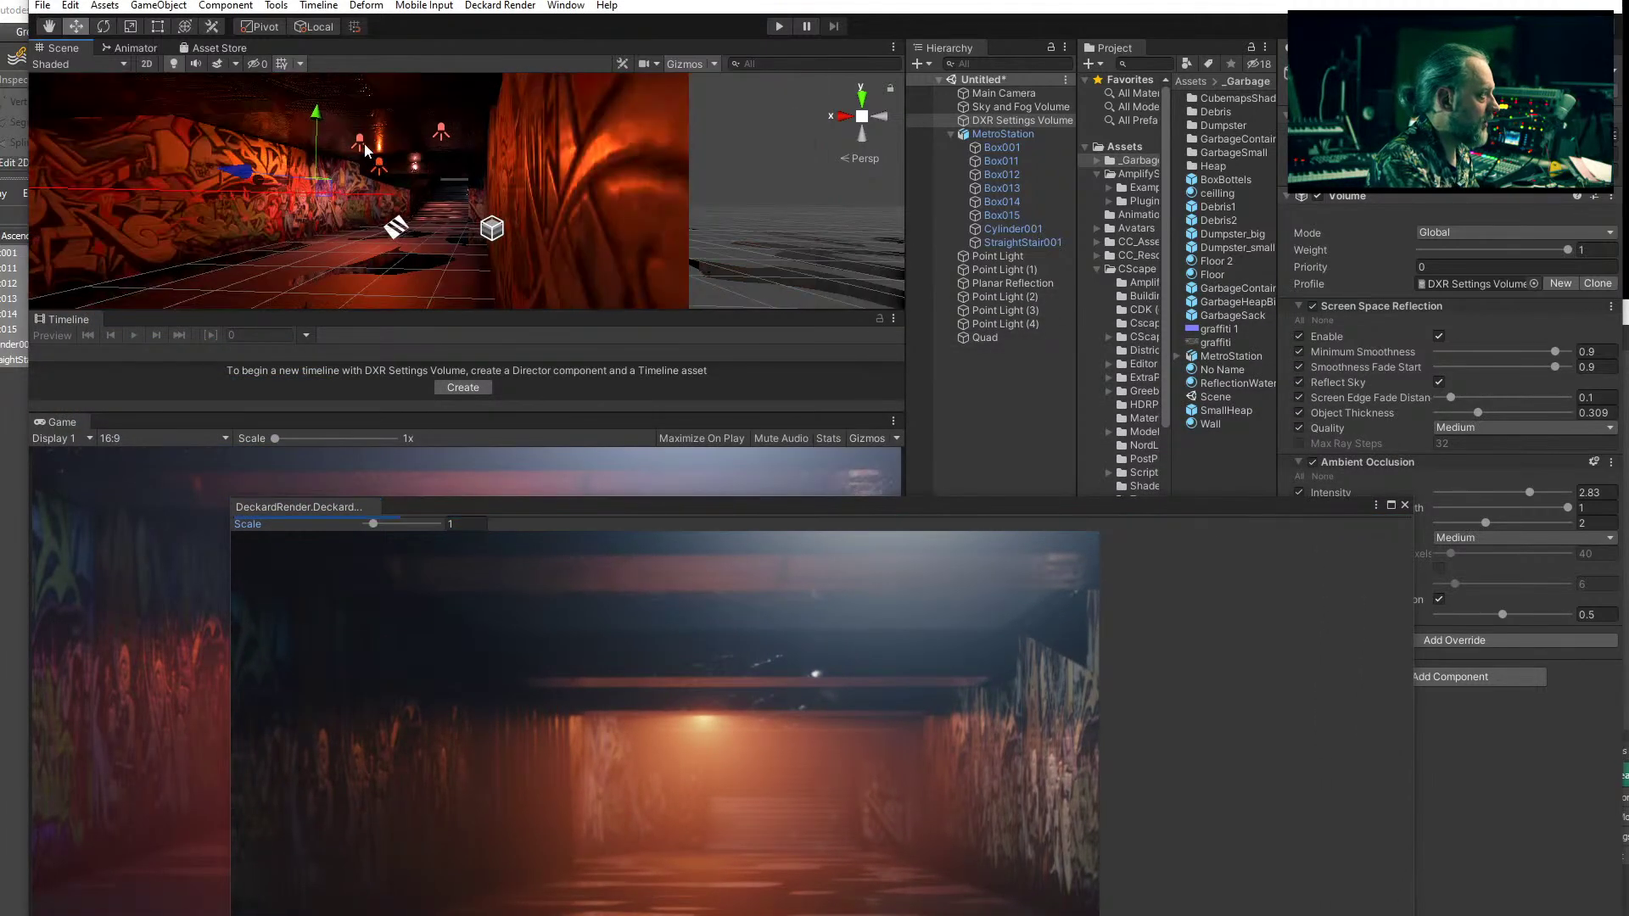
pyautogui.click(365, 143)
pyautogui.moveTo(439, 197)
pyautogui.keyDown('alt'); pyautogui.mouseDown()
pyautogui.moveTo(473, 174)
pyautogui.moveTo(388, 164)
pyautogui.moveTo(458, 180)
pyautogui.mouseUp(); pyautogui.keyUp('alt')
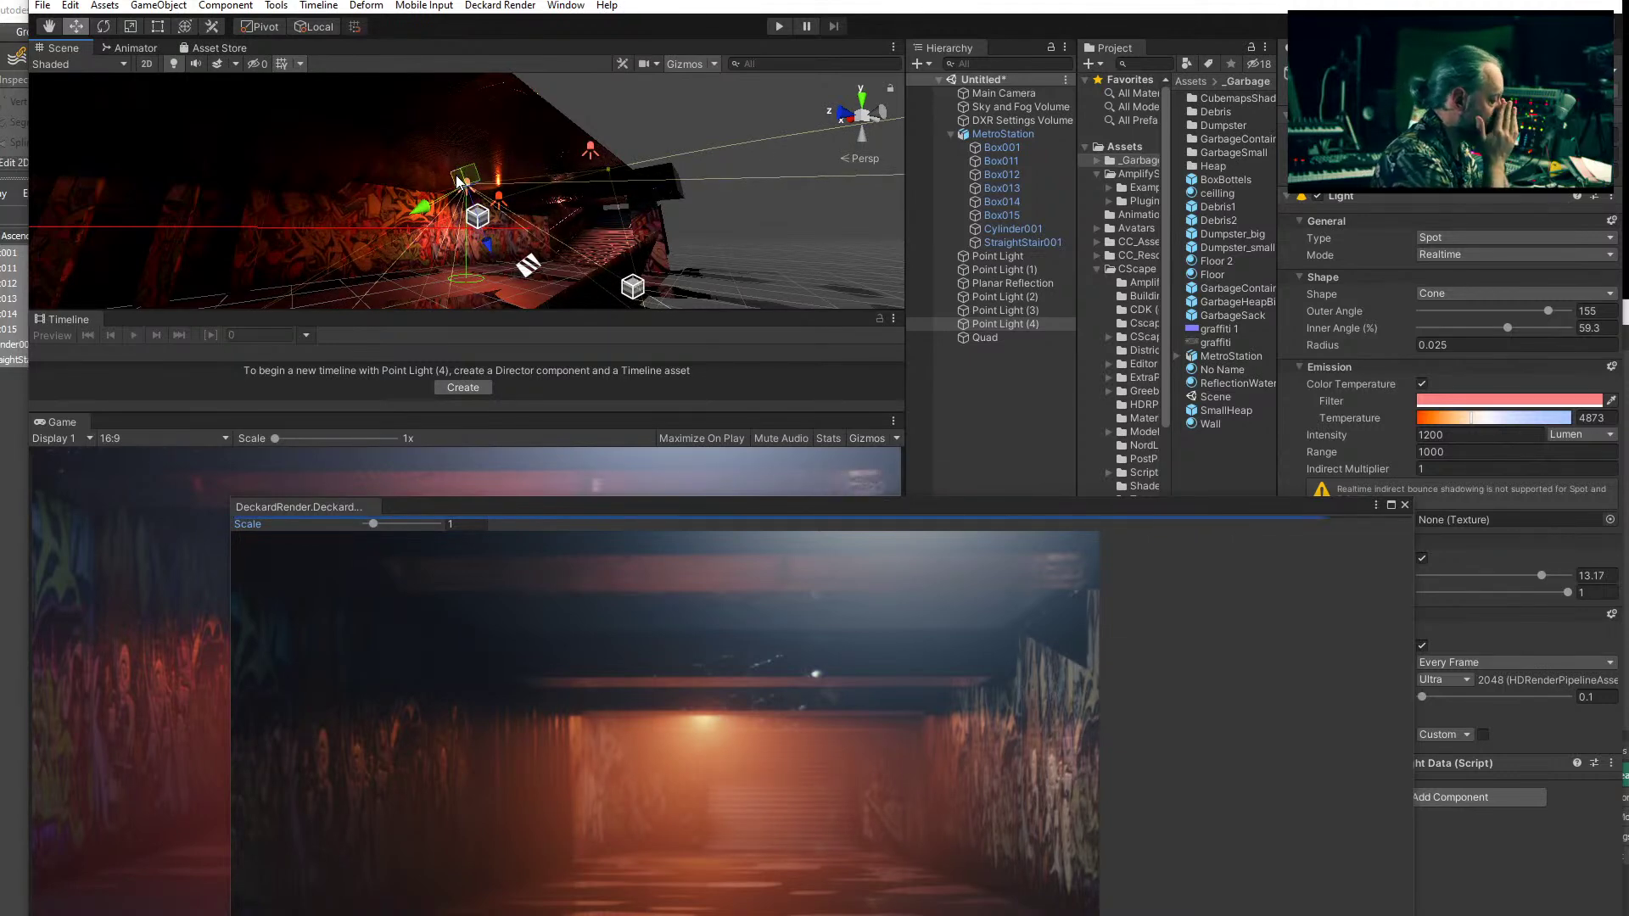